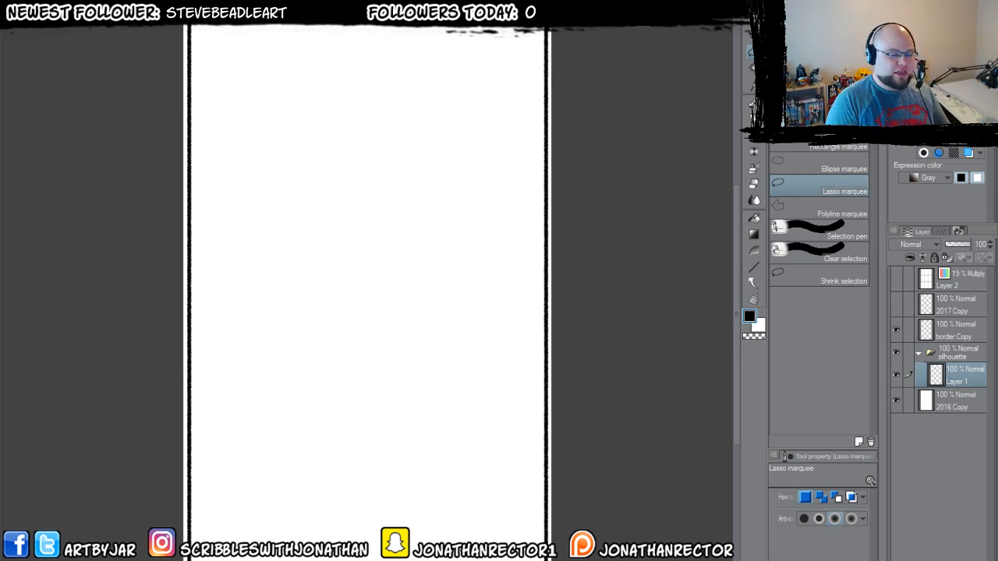
- Look over the inked comic page's panels in the other open document and return to the blank silhouette canvas
{"action": "left_click", "coordinate": [128, 22]}
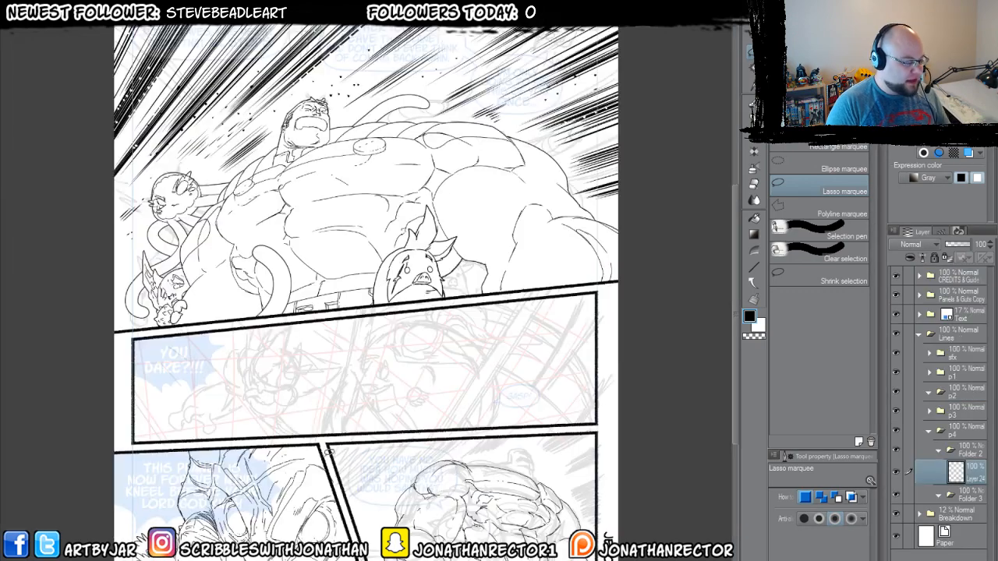
{"action": "left_click_drag", "start_coordinate": [257, 452], "coordinate": [337, 409]}
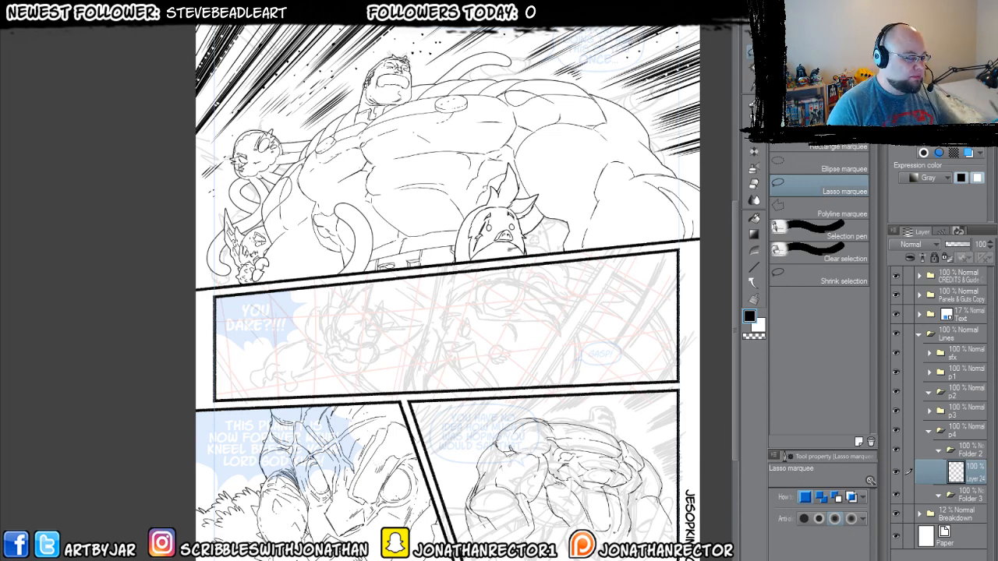
{"action": "key", "text": "ctrl+Tab"}
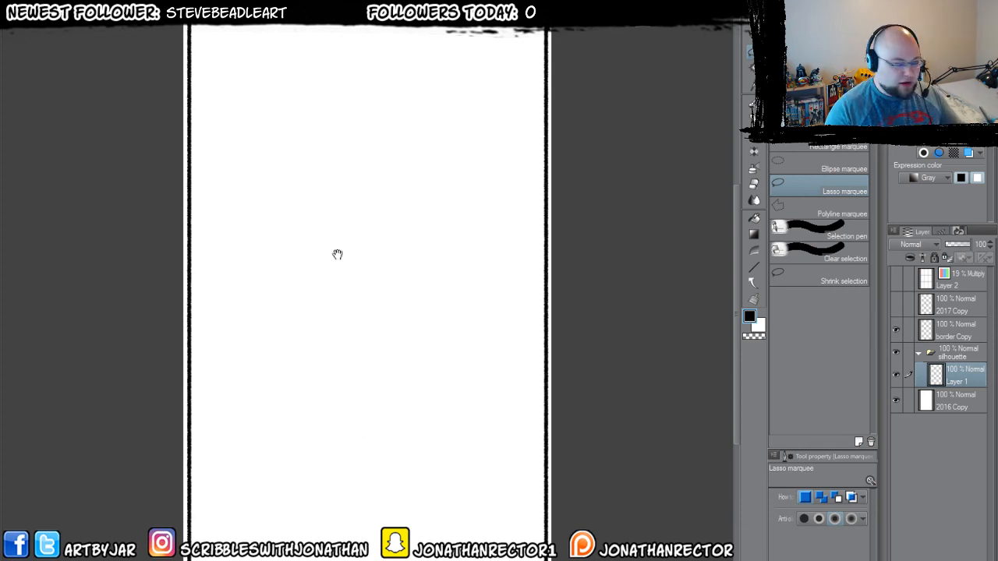
- Paint a solid black egg-shaped head on Layer 1 in the canvas's upper half with the Silhouette brush at size 250
{"action": "mouse_move", "coordinate": [337, 255]}
{"action": "left_mouse_down"}
{"action": "mouse_move", "coordinate": [376, 280]}
{"action": "mouse_move", "coordinate": [373, 290]}
{"action": "mouse_move", "coordinate": [381, 283]}
{"action": "left_mouse_up"}
{"action": "scroll", "coordinate": [345, 248], "scroll_direction": "down", "scroll_amount": 1}
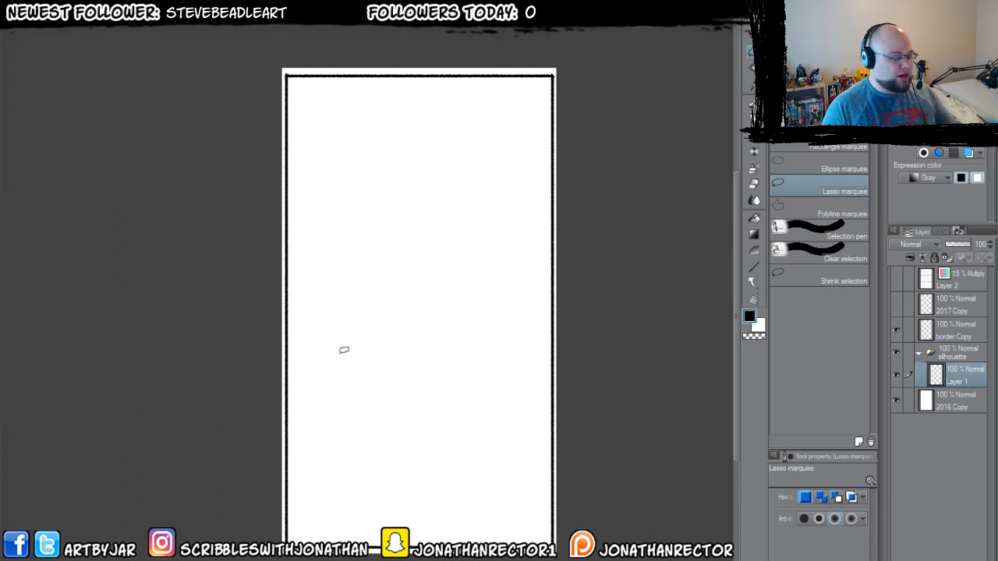
{"action": "left_click_drag", "start_coordinate": [346, 377], "coordinate": [332, 363]}
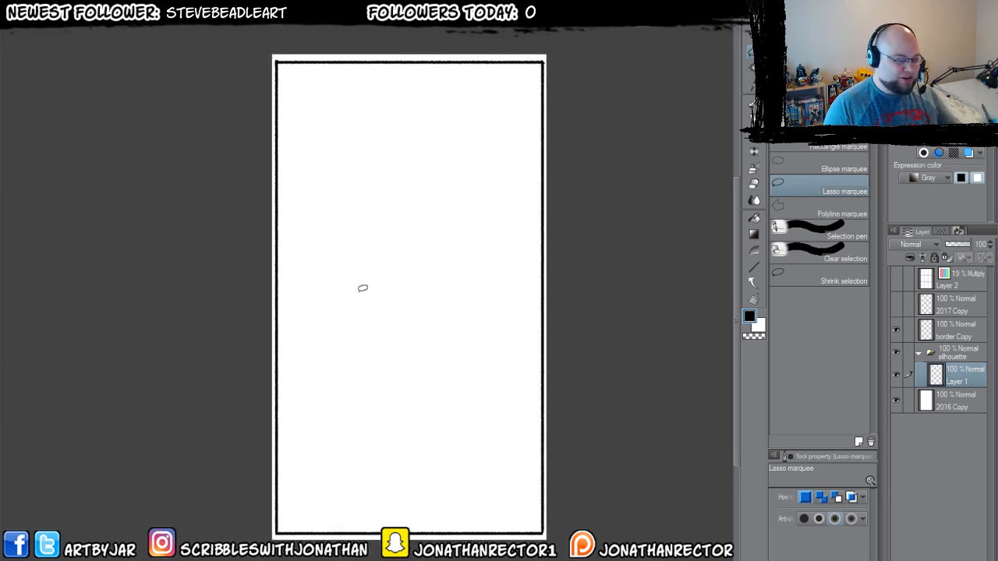
{"action": "key", "text": "p"}
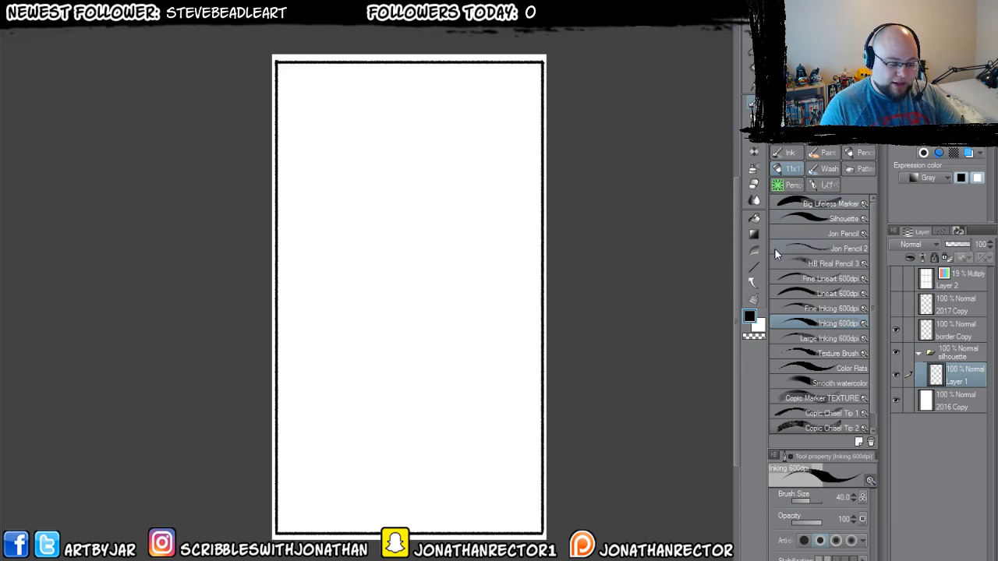
{"action": "left_click", "coordinate": [786, 215]}
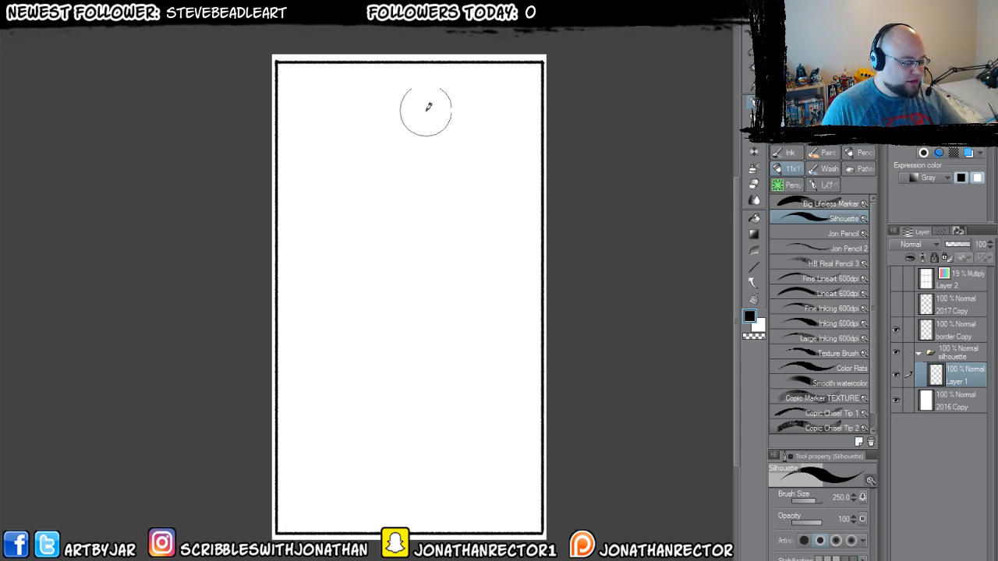
{"action": "scroll", "coordinate": [404, 226], "scroll_direction": "down", "scroll_amount": 2}
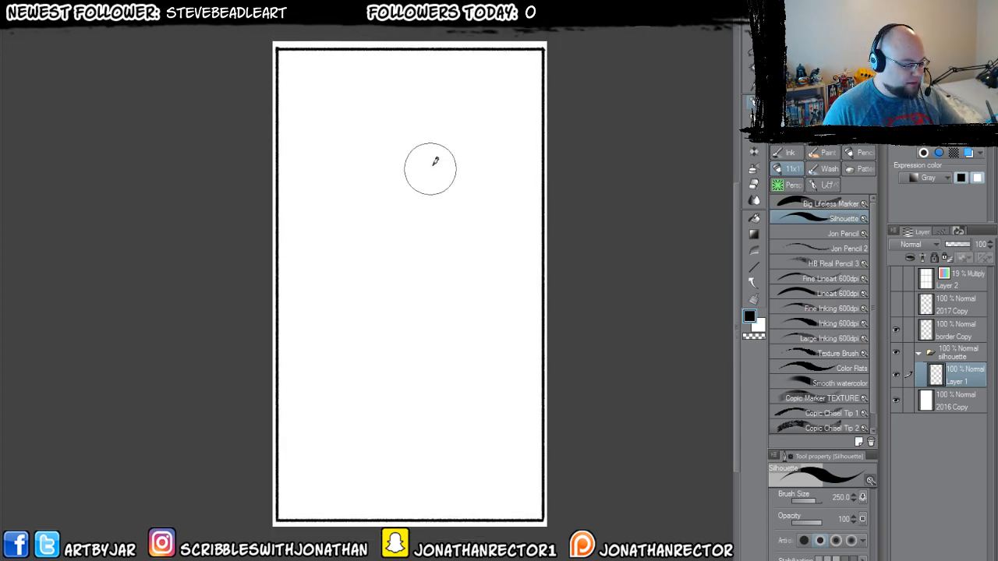
{"action": "left_click_drag", "start_coordinate": [460, 159], "coordinate": [471, 175]}
{"action": "mouse_move", "coordinate": [392, 145]}
{"action": "left_mouse_down"}
{"action": "mouse_move", "coordinate": [479, 190]}
{"action": "mouse_move", "coordinate": [474, 290]}
{"action": "left_mouse_up"}
{"action": "left_click_drag", "start_coordinate": [417, 134], "coordinate": [354, 308]}
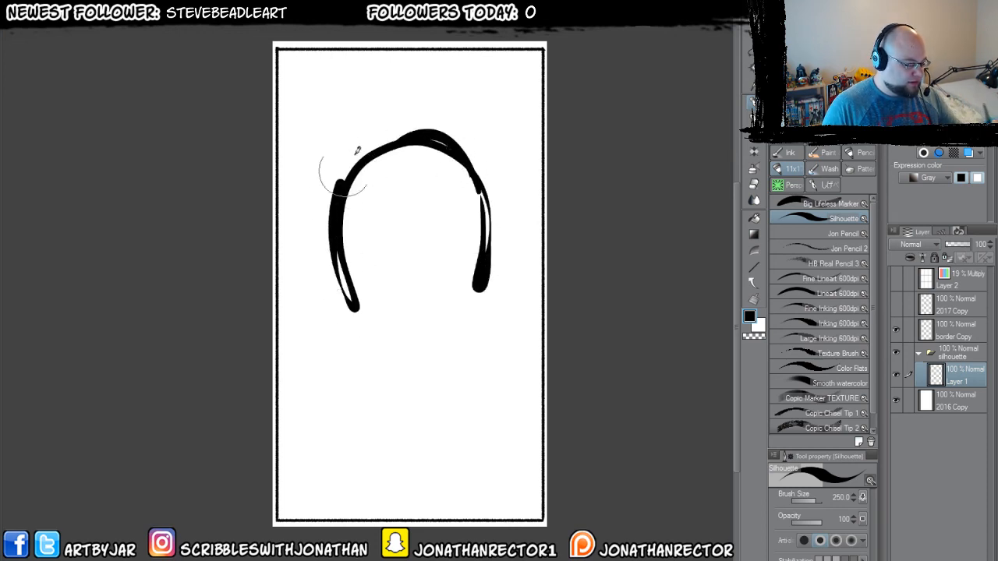
{"action": "mouse_move", "coordinate": [339, 163]}
{"action": "left_mouse_down"}
{"action": "mouse_move", "coordinate": [491, 248]}
{"action": "mouse_move", "coordinate": [393, 352]}
{"action": "mouse_move", "coordinate": [459, 160]}
{"action": "mouse_move", "coordinate": [382, 343]}
{"action": "mouse_move", "coordinate": [351, 207]}
{"action": "mouse_move", "coordinate": [471, 304]}
{"action": "mouse_move", "coordinate": [433, 152]}
{"action": "mouse_move", "coordinate": [381, 175]}
{"action": "mouse_move", "coordinate": [400, 277]}
{"action": "mouse_move", "coordinate": [385, 312]}
{"action": "mouse_move", "coordinate": [411, 178]}
{"action": "mouse_move", "coordinate": [389, 315]}
{"action": "mouse_move", "coordinate": [446, 276]}
{"action": "mouse_move", "coordinate": [420, 320]}
{"action": "mouse_move", "coordinate": [416, 211]}
{"action": "mouse_move", "coordinate": [418, 305]}
{"action": "mouse_move", "coordinate": [439, 332]}
{"action": "mouse_move", "coordinate": [477, 316]}
{"action": "mouse_move", "coordinate": [485, 332]}
{"action": "mouse_move", "coordinate": [432, 383]}
{"action": "mouse_move", "coordinate": [388, 363]}
{"action": "mouse_move", "coordinate": [377, 343]}
{"action": "mouse_move", "coordinate": [452, 325]}
{"action": "mouse_move", "coordinate": [466, 343]}
{"action": "mouse_move", "coordinate": [419, 379]}
{"action": "mouse_move", "coordinate": [442, 362]}
{"action": "mouse_move", "coordinate": [451, 337]}
{"action": "mouse_move", "coordinate": [360, 296]}
{"action": "mouse_move", "coordinate": [343, 261]}
{"action": "mouse_move", "coordinate": [374, 349]}
{"action": "mouse_move", "coordinate": [368, 186]}
{"action": "mouse_move", "coordinate": [352, 269]}
{"action": "mouse_move", "coordinate": [392, 312]}
{"action": "mouse_move", "coordinate": [362, 296]}
{"action": "left_mouse_up"}
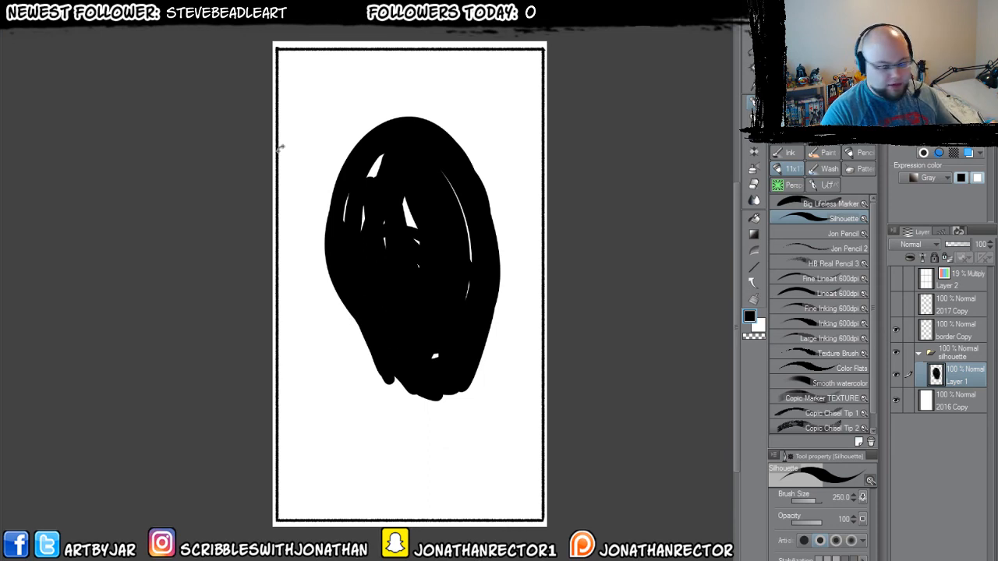
- Scale the black egg shape down, move it toward the canvas's right edge, and round out its lower end with brush strokes
{"action": "key", "text": "ctrl+t"}
{"action": "left_click_drag", "start_coordinate": [319, 120], "coordinate": [350, 158]}
{"action": "left_click_drag", "start_coordinate": [417, 345], "coordinate": [443, 306]}
{"action": "key", "text": "Return"}
{"action": "mouse_move", "coordinate": [401, 257]}
{"action": "left_mouse_down"}
{"action": "mouse_move", "coordinate": [436, 348]}
{"action": "mouse_move", "coordinate": [461, 361]}
{"action": "mouse_move", "coordinate": [510, 316]}
{"action": "left_mouse_up"}
{"action": "mouse_move", "coordinate": [462, 201]}
{"action": "left_mouse_down"}
{"action": "mouse_move", "coordinate": [443, 343]}
{"action": "mouse_move", "coordinate": [510, 263]}
{"action": "mouse_move", "coordinate": [455, 353]}
{"action": "mouse_move", "coordinate": [439, 357]}
{"action": "mouse_move", "coordinate": [483, 321]}
{"action": "mouse_move", "coordinate": [444, 352]}
{"action": "left_mouse_up"}
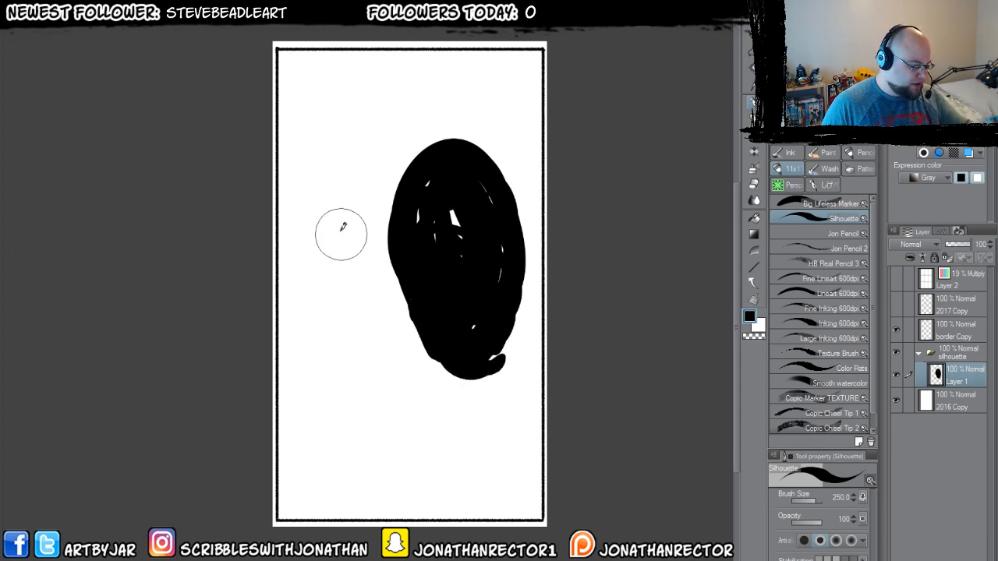
- Try painting a black hand beside the egg shape on the same layer, and erase it with the Hard eraser
{"action": "mouse_move", "coordinate": [327, 243]}
{"action": "left_mouse_down"}
{"action": "mouse_move", "coordinate": [321, 224]}
{"action": "mouse_move", "coordinate": [340, 274]}
{"action": "left_mouse_up"}
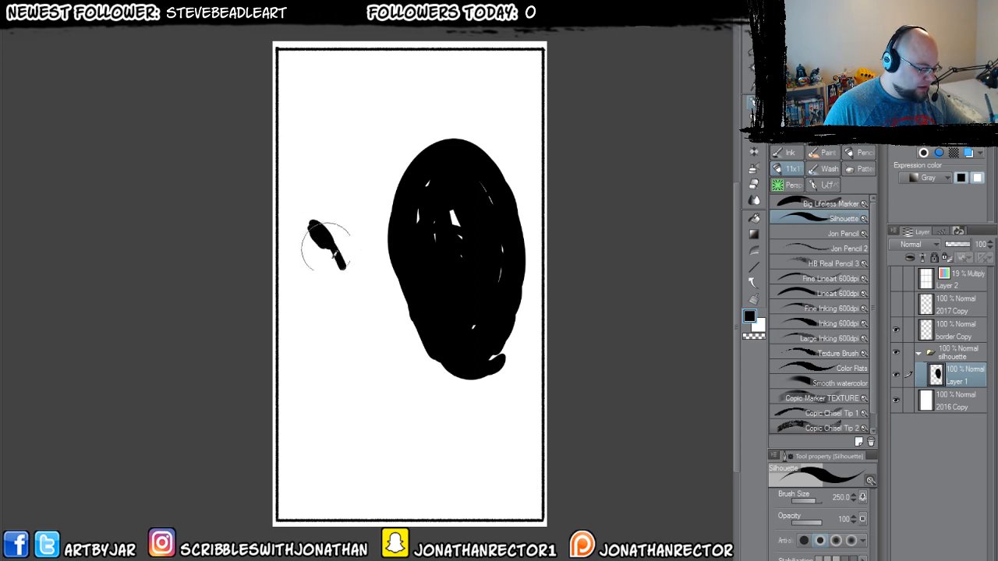
{"action": "mouse_move", "coordinate": [321, 217]}
{"action": "left_mouse_down"}
{"action": "mouse_move", "coordinate": [392, 187]}
{"action": "mouse_move", "coordinate": [337, 258]}
{"action": "left_mouse_up"}
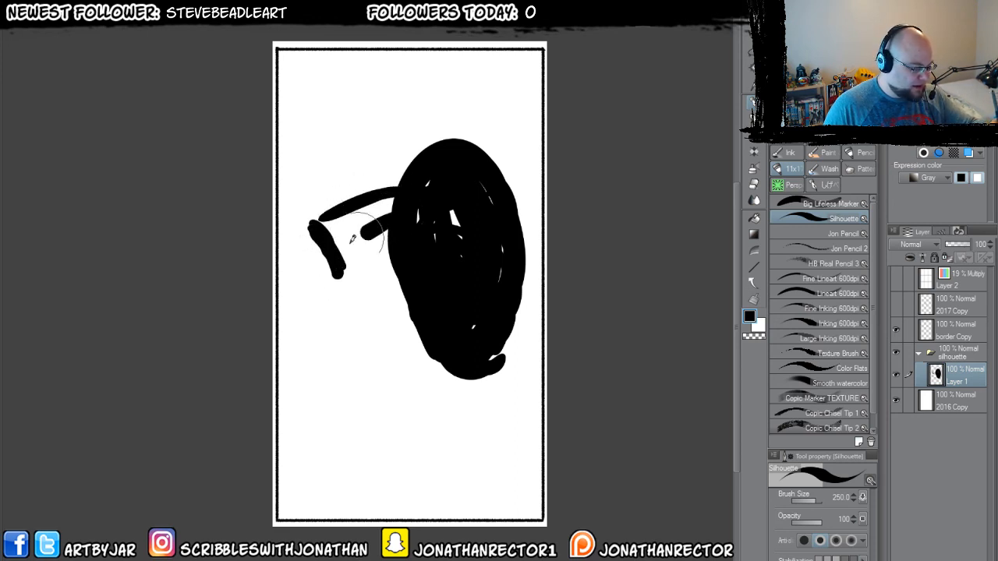
{"action": "mouse_move", "coordinate": [394, 238]}
{"action": "left_mouse_down"}
{"action": "mouse_move", "coordinate": [350, 280]}
{"action": "mouse_move", "coordinate": [363, 324]}
{"action": "left_mouse_up"}
{"action": "mouse_move", "coordinate": [316, 227]}
{"action": "left_mouse_down"}
{"action": "mouse_move", "coordinate": [303, 301]}
{"action": "mouse_move", "coordinate": [324, 318]}
{"action": "mouse_move", "coordinate": [353, 325]}
{"action": "mouse_move", "coordinate": [322, 313]}
{"action": "mouse_move", "coordinate": [348, 315]}
{"action": "mouse_move", "coordinate": [404, 280]}
{"action": "mouse_move", "coordinate": [358, 328]}
{"action": "mouse_move", "coordinate": [405, 238]}
{"action": "mouse_move", "coordinate": [363, 263]}
{"action": "mouse_move", "coordinate": [343, 259]}
{"action": "mouse_move", "coordinate": [410, 192]}
{"action": "mouse_move", "coordinate": [319, 224]}
{"action": "left_mouse_up"}
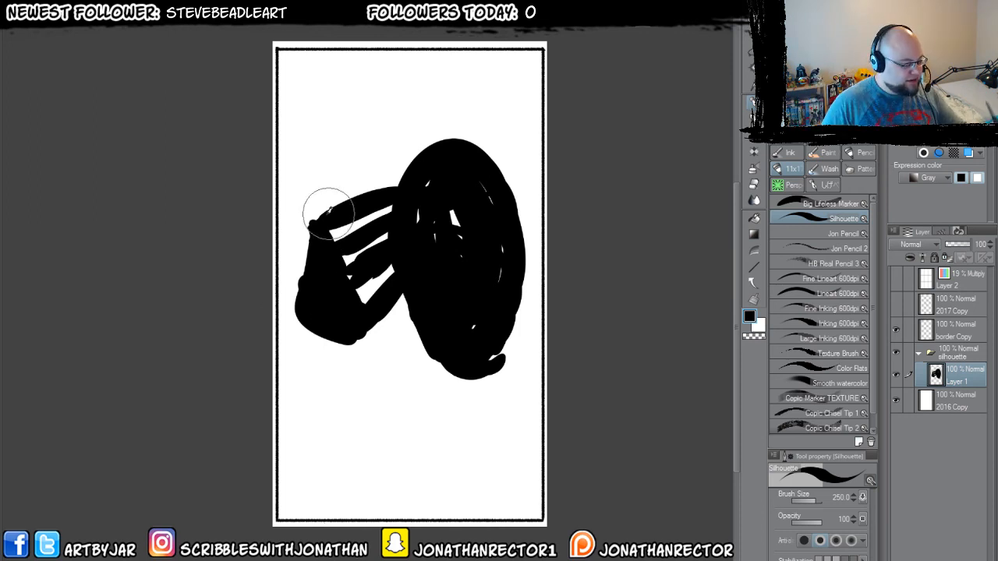
{"action": "key", "text": "e"}
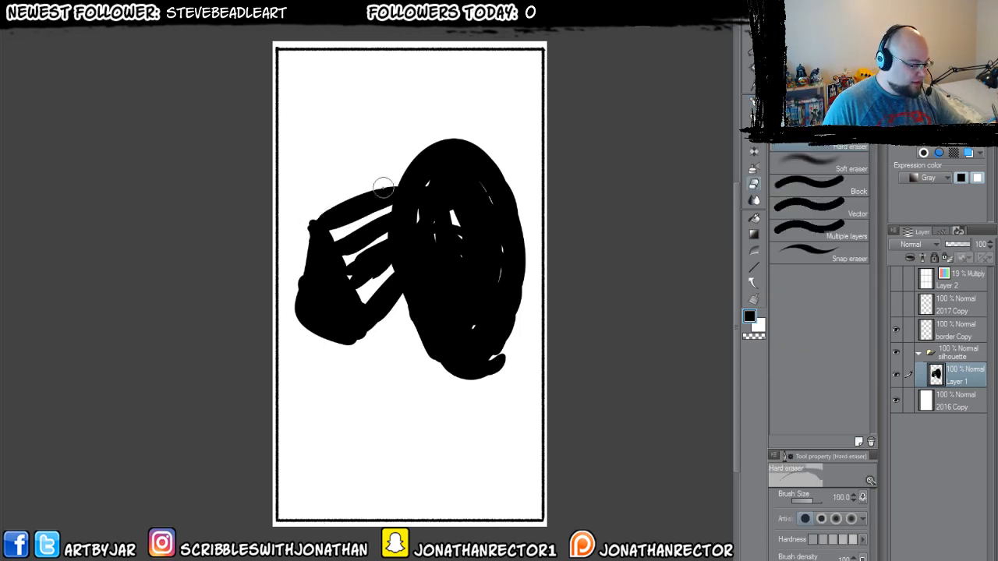
{"action": "mouse_move", "coordinate": [381, 187]}
{"action": "left_mouse_down"}
{"action": "mouse_move", "coordinate": [378, 326]}
{"action": "mouse_move", "coordinate": [342, 198]}
{"action": "mouse_move", "coordinate": [319, 210]}
{"action": "mouse_move", "coordinate": [304, 330]}
{"action": "left_mouse_up"}
- Add a new layer, hide the egg layer, and paint a black hand with spread fingers reaching in from the canvas's left edge
{"action": "key", "text": "p"}
{"action": "key", "text": "ctrl+shift+n"}
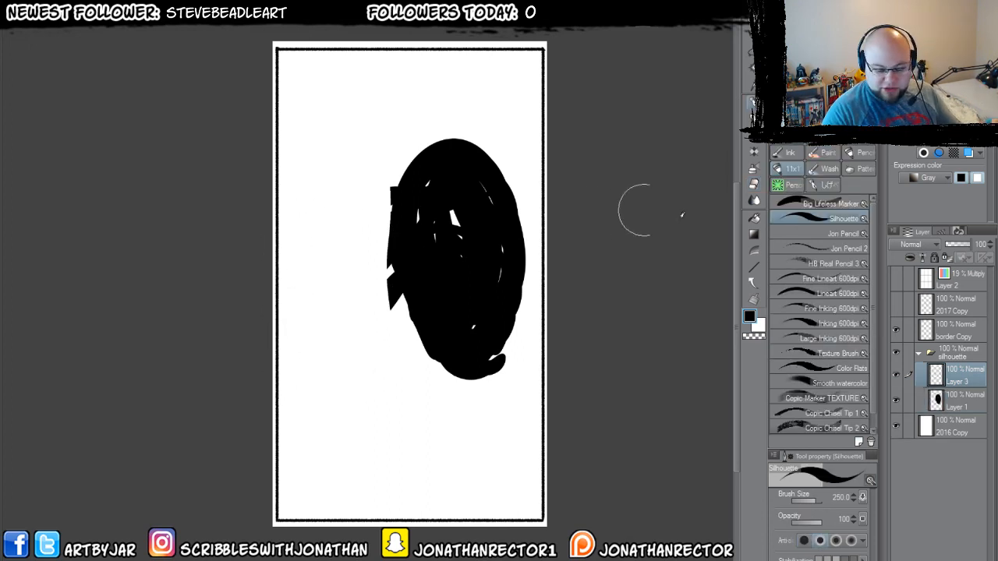
{"action": "left_click", "coordinate": [895, 403]}
{"action": "mouse_move", "coordinate": [308, 198]}
{"action": "left_mouse_down"}
{"action": "mouse_move", "coordinate": [339, 191]}
{"action": "mouse_move", "coordinate": [369, 200]}
{"action": "mouse_move", "coordinate": [313, 201]}
{"action": "mouse_move", "coordinate": [367, 200]}
{"action": "mouse_move", "coordinate": [353, 188]}
{"action": "mouse_move", "coordinate": [309, 248]}
{"action": "mouse_move", "coordinate": [328, 191]}
{"action": "mouse_move", "coordinate": [372, 205]}
{"action": "mouse_move", "coordinate": [335, 207]}
{"action": "mouse_move", "coordinate": [325, 229]}
{"action": "mouse_move", "coordinate": [349, 219]}
{"action": "mouse_move", "coordinate": [352, 237]}
{"action": "mouse_move", "coordinate": [336, 254]}
{"action": "mouse_move", "coordinate": [384, 223]}
{"action": "mouse_move", "coordinate": [392, 229]}
{"action": "mouse_move", "coordinate": [376, 217]}
{"action": "mouse_move", "coordinate": [428, 263]}
{"action": "mouse_move", "coordinate": [391, 226]}
{"action": "mouse_move", "coordinate": [424, 260]}
{"action": "mouse_move", "coordinate": [374, 245]}
{"action": "mouse_move", "coordinate": [379, 273]}
{"action": "mouse_move", "coordinate": [414, 298]}
{"action": "mouse_move", "coordinate": [370, 246]}
{"action": "mouse_move", "coordinate": [403, 294]}
{"action": "mouse_move", "coordinate": [339, 243]}
{"action": "mouse_move", "coordinate": [369, 302]}
{"action": "mouse_move", "coordinate": [327, 255]}
{"action": "mouse_move", "coordinate": [358, 298]}
{"action": "mouse_move", "coordinate": [323, 266]}
{"action": "mouse_move", "coordinate": [334, 320]}
{"action": "mouse_move", "coordinate": [311, 205]}
{"action": "mouse_move", "coordinate": [371, 211]}
{"action": "mouse_move", "coordinate": [317, 238]}
{"action": "mouse_move", "coordinate": [409, 193]}
{"action": "mouse_move", "coordinate": [420, 200]}
{"action": "mouse_move", "coordinate": [345, 201]}
{"action": "mouse_move", "coordinate": [329, 188]}
{"action": "mouse_move", "coordinate": [302, 202]}
{"action": "mouse_move", "coordinate": [293, 256]}
{"action": "mouse_move", "coordinate": [293, 187]}
{"action": "mouse_move", "coordinate": [304, 227]}
{"action": "mouse_move", "coordinate": [257, 233]}
{"action": "mouse_move", "coordinate": [262, 210]}
{"action": "mouse_move", "coordinate": [340, 238]}
{"action": "mouse_move", "coordinate": [388, 316]}
{"action": "mouse_move", "coordinate": [333, 273]}
{"action": "mouse_move", "coordinate": [360, 312]}
{"action": "left_mouse_up"}
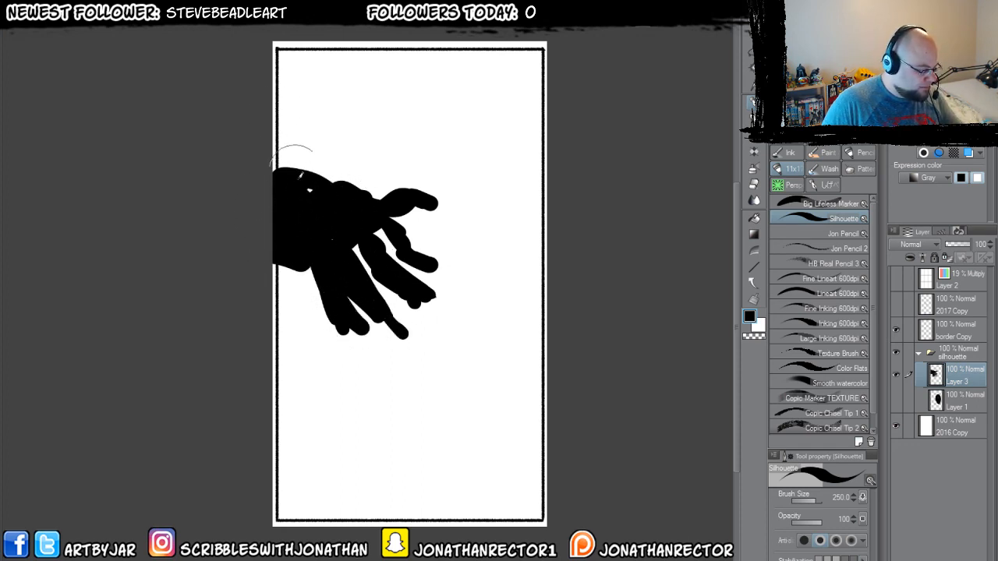
{"action": "left_click_drag", "start_coordinate": [318, 348], "coordinate": [309, 377]}
- Show Layer 1 again, lock its transparent pixels, and fill the egg shape with mid-grey
{"action": "left_click", "coordinate": [896, 400]}
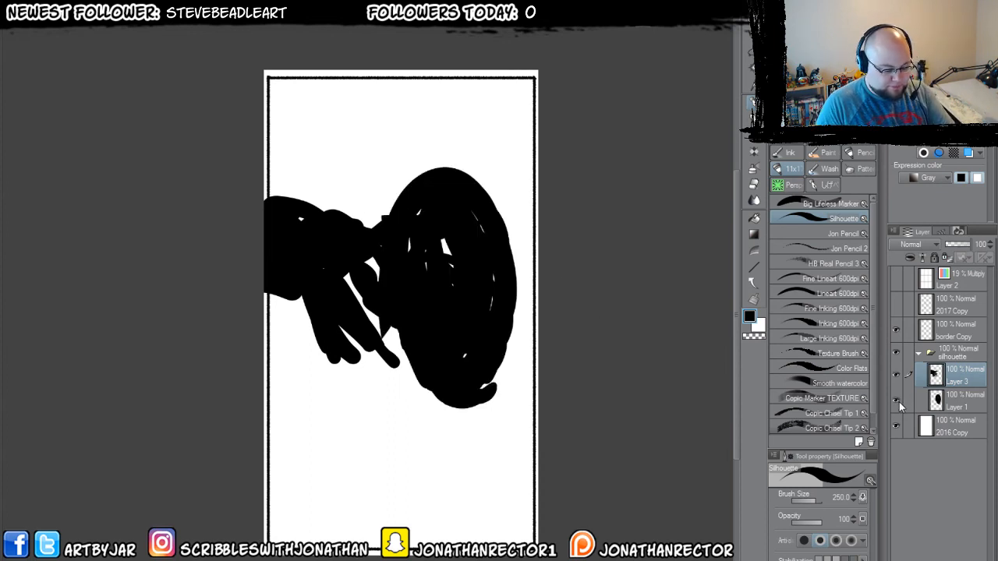
{"action": "left_click", "coordinate": [961, 404]}
{"action": "left_click", "coordinate": [818, 74]}
{"action": "key", "text": "alt+Delete"}
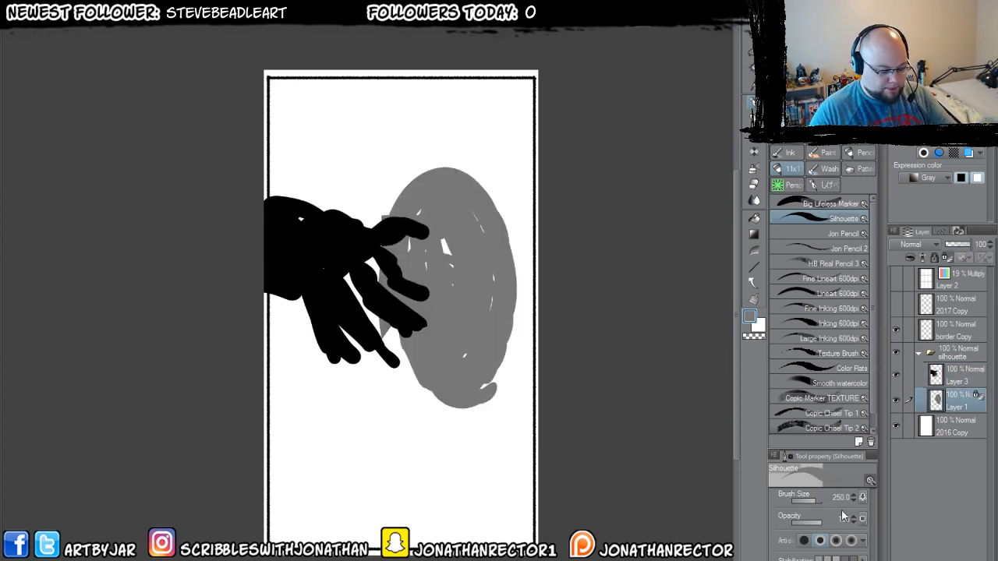
- Select the hand and egg layers together and rotate the canvas by 90 degrees clockwise into landscape format
{"action": "left_click", "coordinate": [955, 377]}
{"action": "left_click_drag", "start_coordinate": [359, 391], "coordinate": [364, 442]}
{"action": "left_click", "coordinate": [946, 408], "text": "ctrl"}
{"action": "key", "text": "k"}
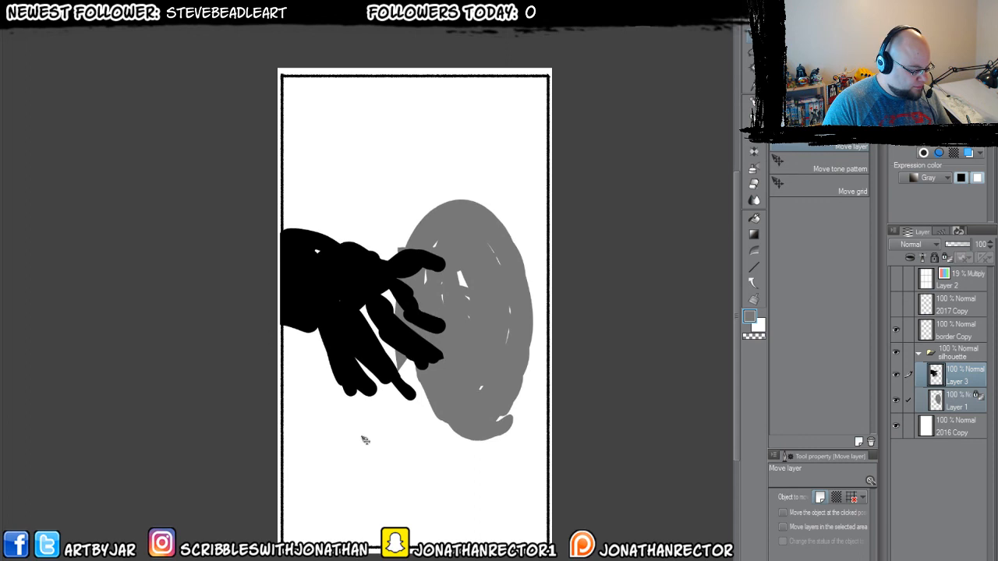
{"action": "left_click", "coordinate": [39, 15]}
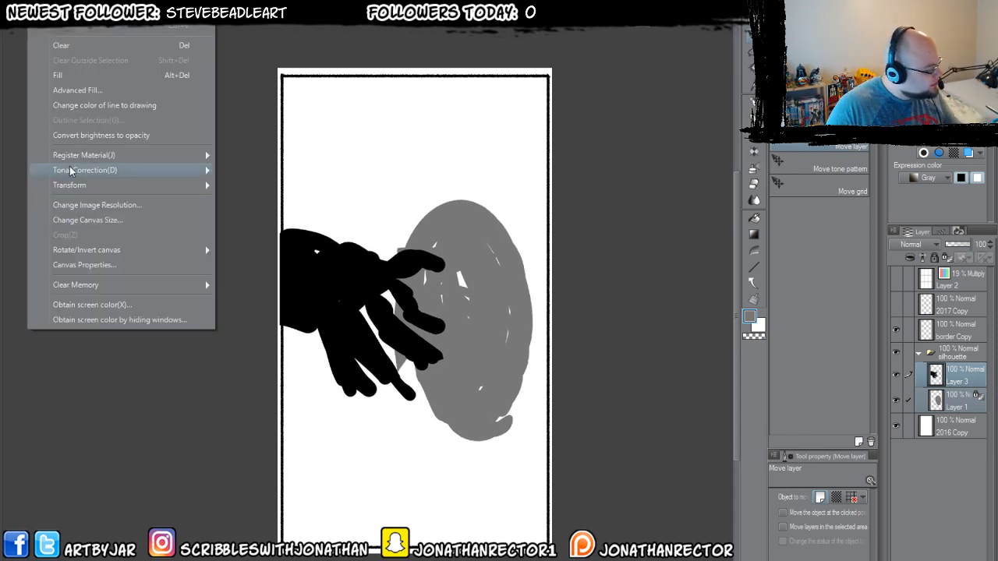
{"action": "mouse_move", "coordinate": [70, 176]}
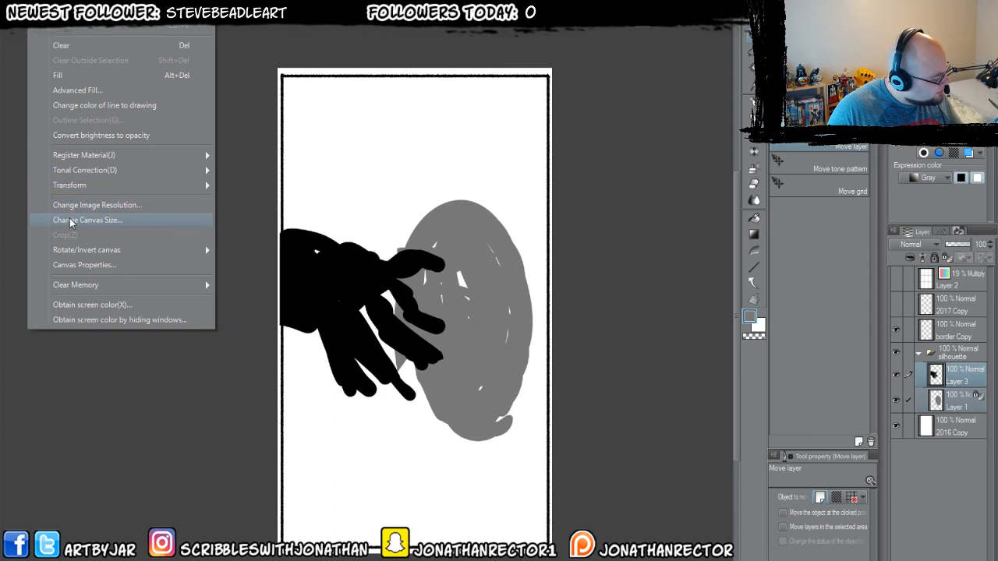
{"action": "mouse_move", "coordinate": [86, 254]}
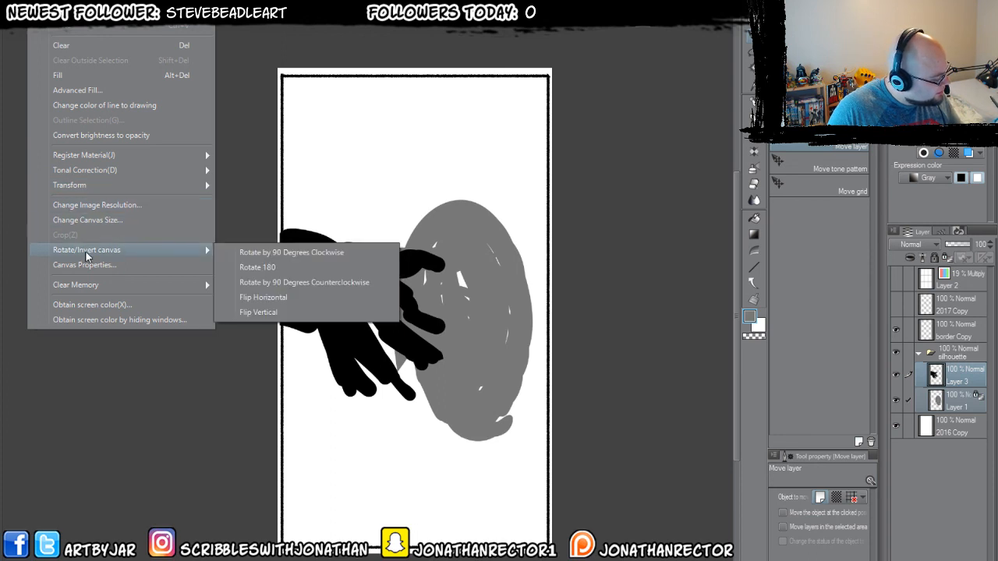
{"action": "left_click", "coordinate": [240, 254]}
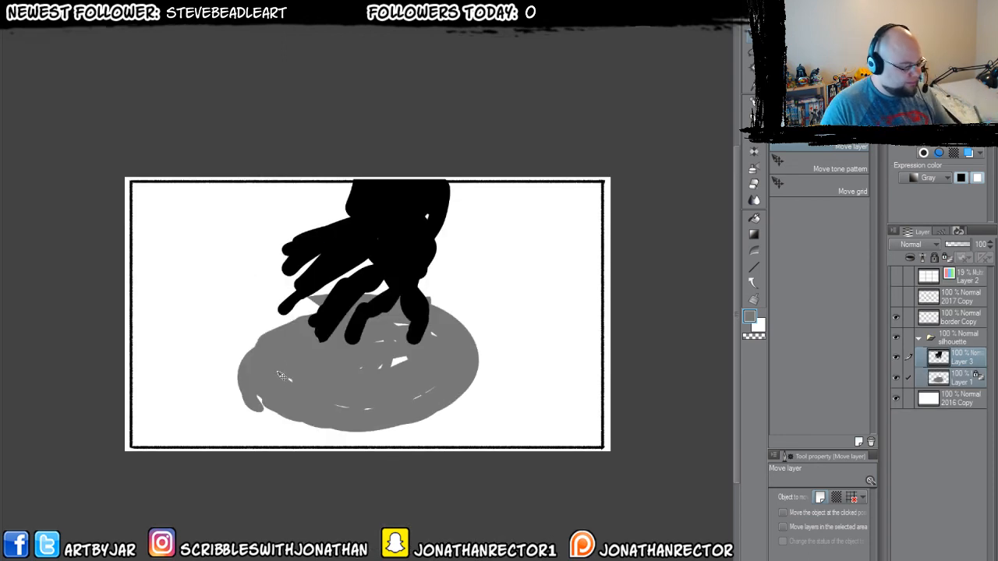
- Rotate the silhouette folder's artwork 90 degrees counterclockwise and position it near the middle of the landscape frame
{"action": "left_click", "coordinate": [959, 340]}
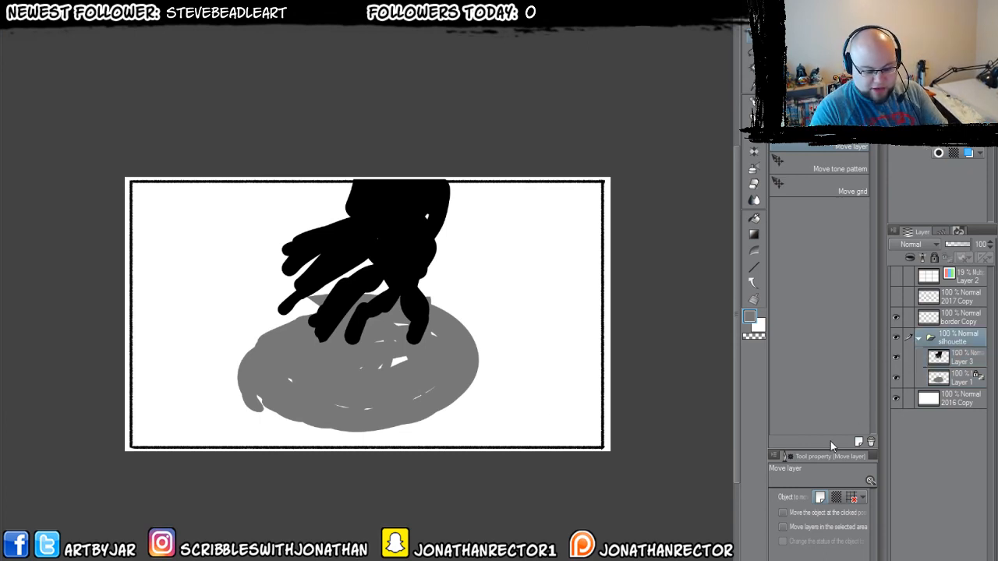
{"action": "key", "text": "ctrl+t"}
{"action": "left_click_drag", "start_coordinate": [548, 472], "coordinate": [563, 164]}
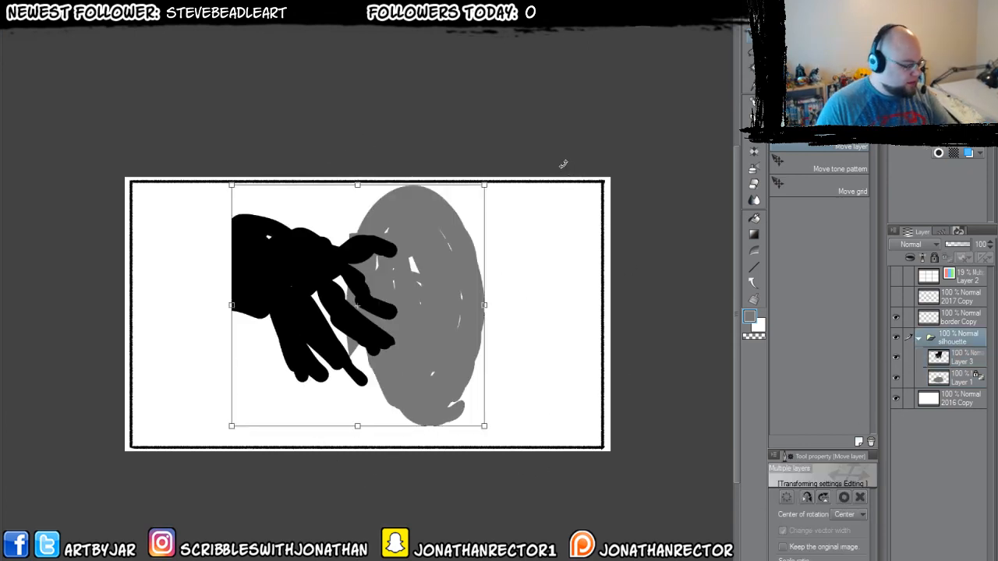
{"action": "left_click_drag", "start_coordinate": [328, 353], "coordinate": [348, 372]}
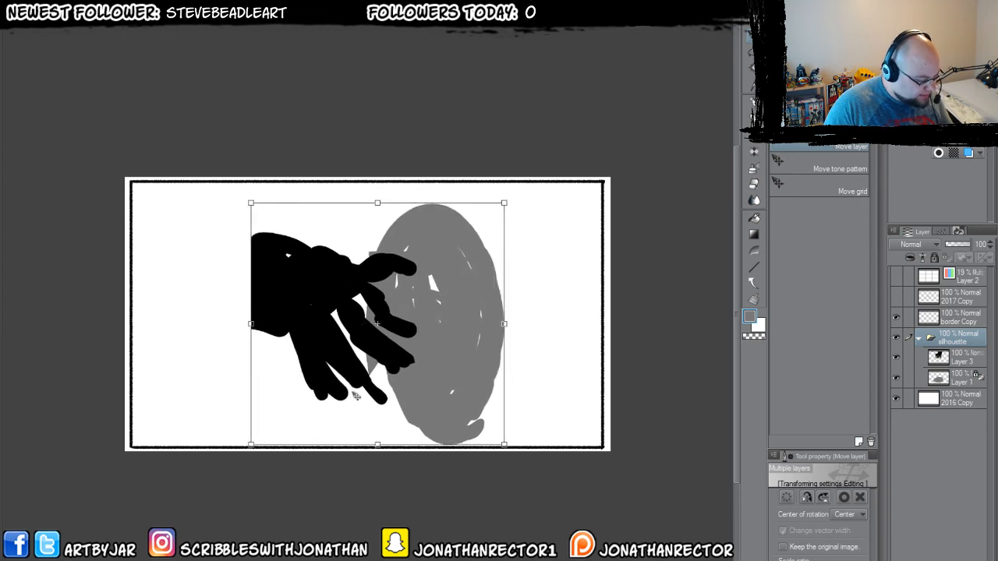
{"action": "key", "text": "Return"}
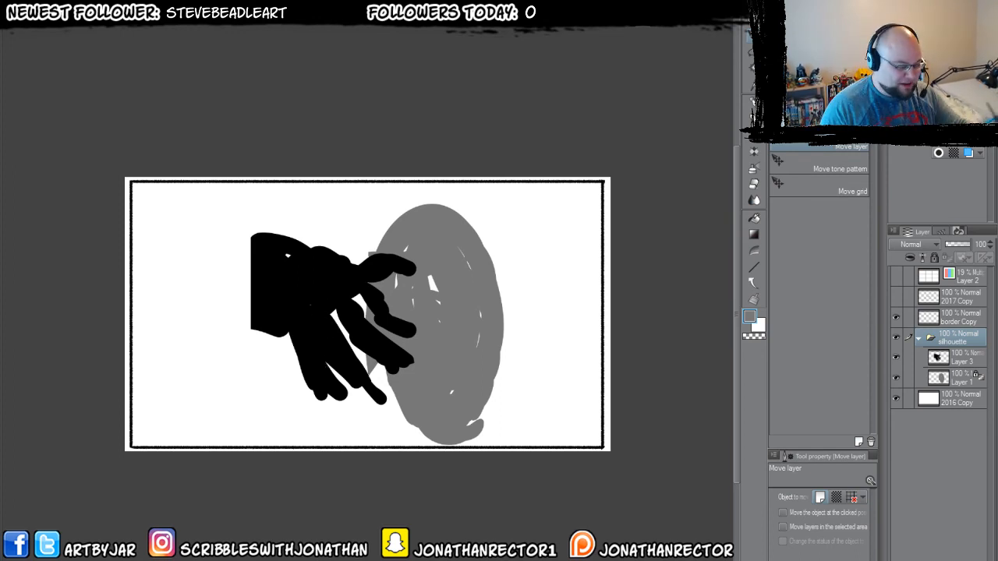
- Hide Layer 3 and Layer 1 and add a new empty layer above them in the silhouette folder
{"action": "left_click", "coordinate": [945, 380]}
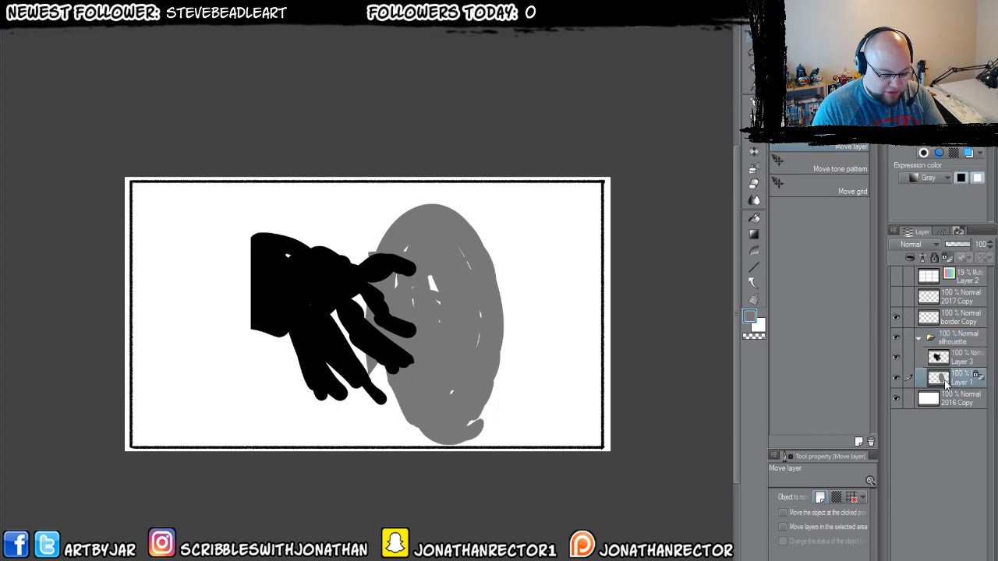
{"action": "left_click_drag", "start_coordinate": [897, 358], "coordinate": [895, 377]}
{"action": "left_click", "coordinate": [951, 360]}
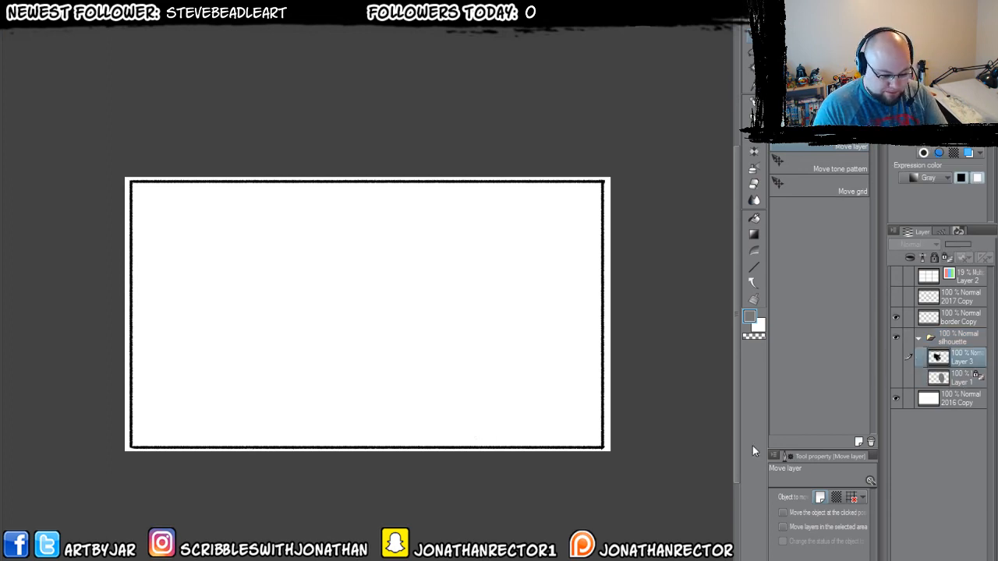
{"action": "key", "text": "ctrl+shift+n"}
- Paint a grey hand silhouette with extended and curled fingers reaching in from the canvas's right edge using the Silhouette brush
{"action": "left_click_drag", "start_coordinate": [397, 424], "coordinate": [434, 444]}
{"action": "key", "text": "b"}
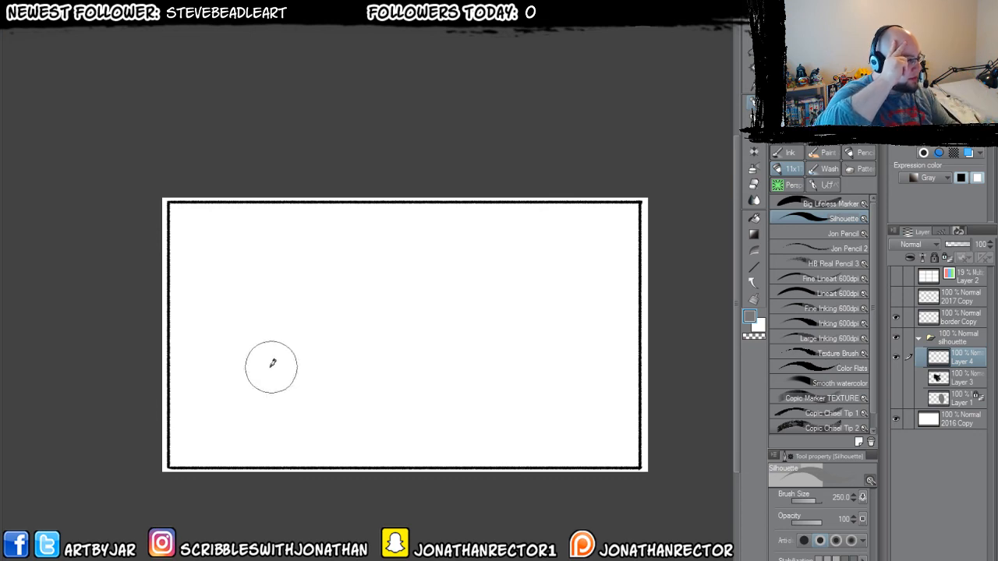
{"action": "mouse_move", "coordinate": [579, 326]}
{"action": "left_mouse_down"}
{"action": "mouse_move", "coordinate": [516, 322]}
{"action": "mouse_move", "coordinate": [505, 358]}
{"action": "mouse_move", "coordinate": [519, 343]}
{"action": "mouse_move", "coordinate": [524, 361]}
{"action": "mouse_move", "coordinate": [509, 287]}
{"action": "mouse_move", "coordinate": [468, 349]}
{"action": "mouse_move", "coordinate": [478, 357]}
{"action": "mouse_move", "coordinate": [488, 309]}
{"action": "mouse_move", "coordinate": [581, 328]}
{"action": "mouse_move", "coordinate": [479, 277]}
{"action": "mouse_move", "coordinate": [424, 231]}
{"action": "mouse_move", "coordinate": [469, 271]}
{"action": "mouse_move", "coordinate": [522, 290]}
{"action": "mouse_move", "coordinate": [470, 351]}
{"action": "mouse_move", "coordinate": [560, 341]}
{"action": "mouse_move", "coordinate": [585, 370]}
{"action": "mouse_move", "coordinate": [482, 391]}
{"action": "mouse_move", "coordinate": [525, 419]}
{"action": "mouse_move", "coordinate": [577, 352]}
{"action": "mouse_move", "coordinate": [639, 351]}
{"action": "mouse_move", "coordinate": [603, 360]}
{"action": "mouse_move", "coordinate": [591, 380]}
{"action": "mouse_move", "coordinate": [663, 447]}
{"action": "left_mouse_up"}
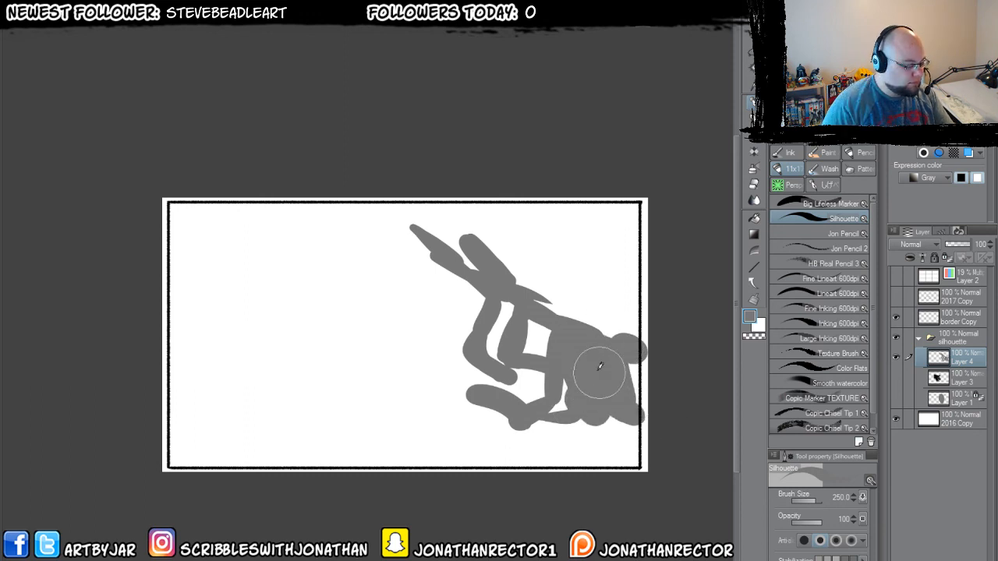
{"action": "mouse_move", "coordinate": [485, 278]}
{"action": "left_mouse_down"}
{"action": "mouse_move", "coordinate": [538, 313]}
{"action": "mouse_move", "coordinate": [514, 275]}
{"action": "left_mouse_up"}
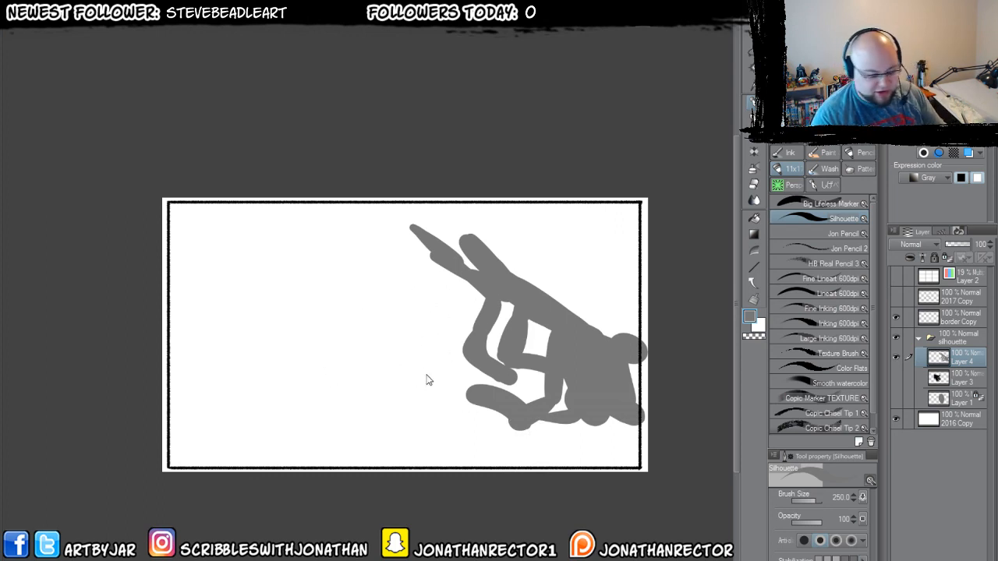
- Scale the grey hand silhouette down slightly and position it against the frame's right border
{"action": "key", "text": "ctrl+t"}
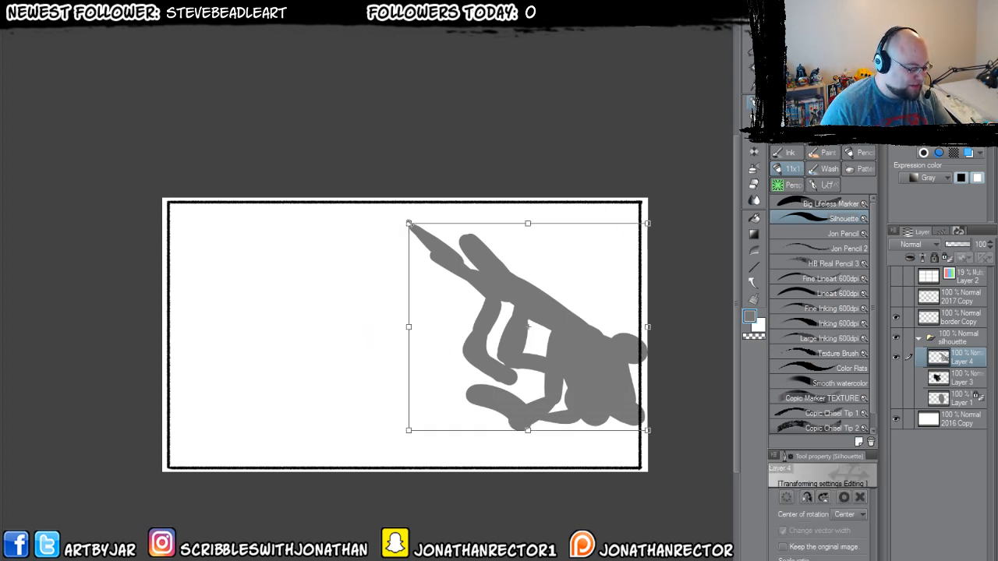
{"action": "left_click_drag", "start_coordinate": [410, 224], "coordinate": [452, 261]}
{"action": "left_click_drag", "start_coordinate": [486, 415], "coordinate": [490, 396]}
{"action": "key", "text": "Return"}
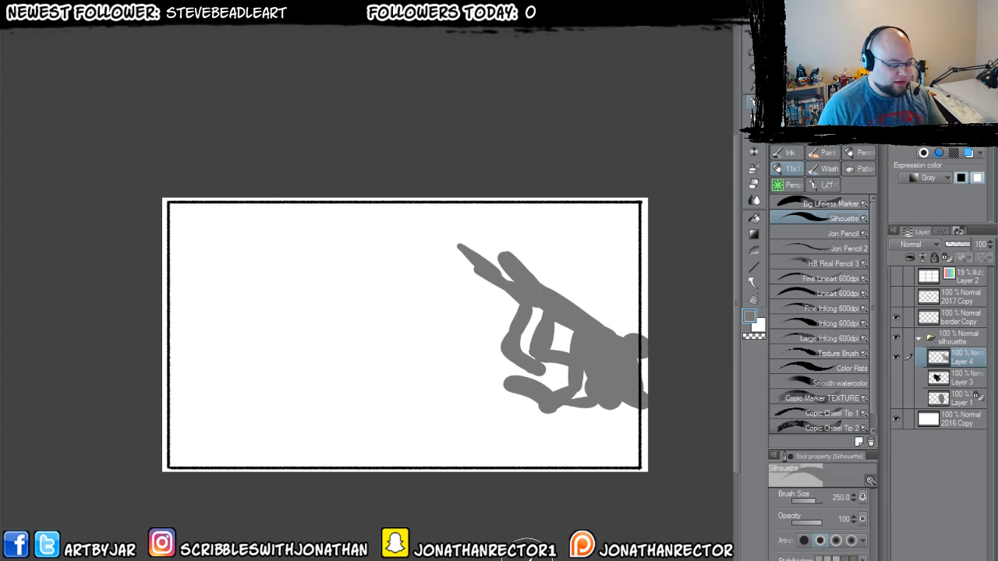
- Add a new layer above the grey hand and paint a large black head silhouette in the middle of the frame
{"action": "key", "text": "ctrl+shift+n"}
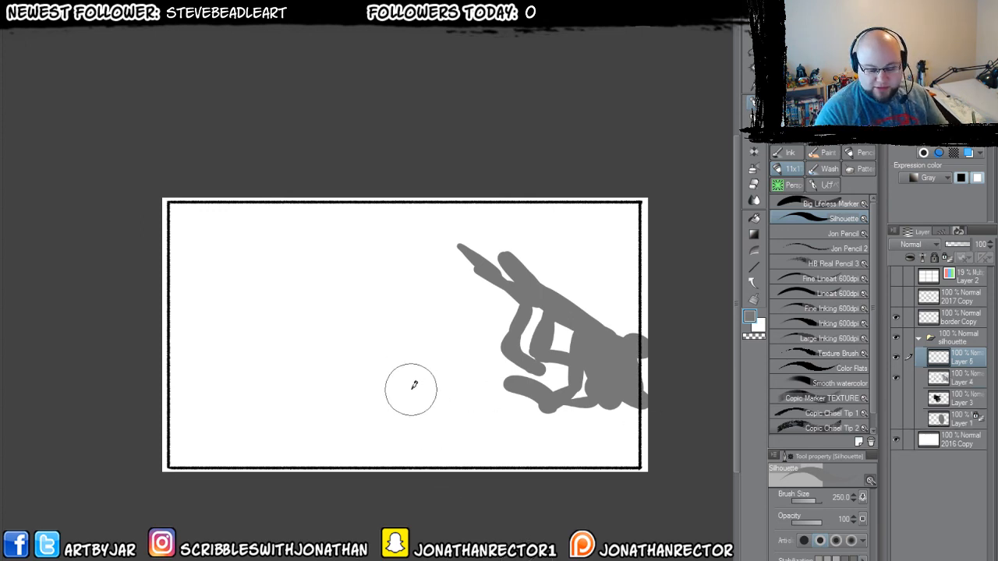
{"action": "key", "text": "x"}
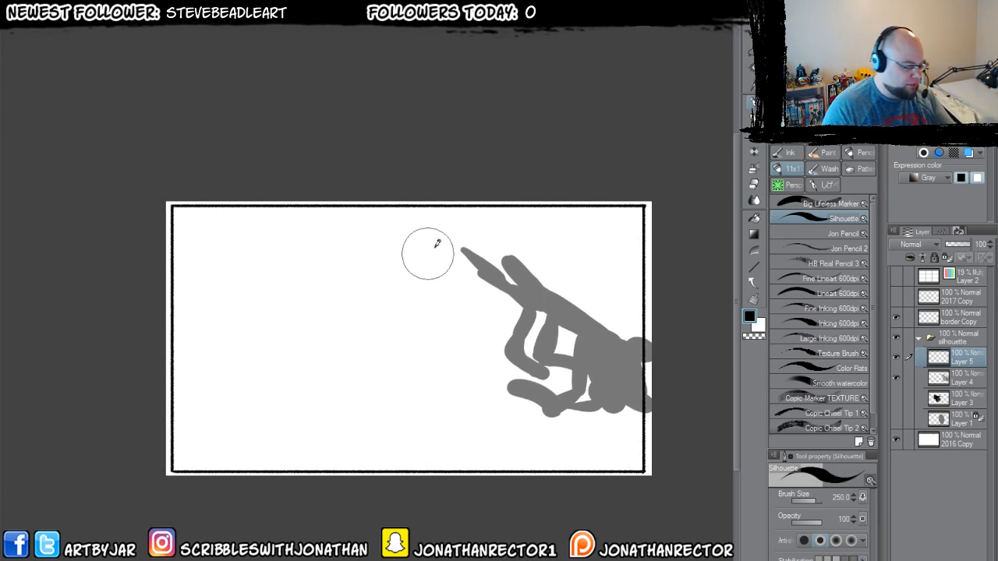
{"action": "mouse_move", "coordinate": [459, 212]}
{"action": "left_mouse_down"}
{"action": "mouse_move", "coordinate": [471, 322]}
{"action": "mouse_move", "coordinate": [456, 363]}
{"action": "left_mouse_up"}
{"action": "mouse_move", "coordinate": [470, 261]}
{"action": "left_mouse_down"}
{"action": "mouse_move", "coordinate": [415, 220]}
{"action": "mouse_move", "coordinate": [312, 222]}
{"action": "mouse_move", "coordinate": [455, 397]}
{"action": "mouse_move", "coordinate": [471, 296]}
{"action": "mouse_move", "coordinate": [406, 412]}
{"action": "mouse_move", "coordinate": [439, 408]}
{"action": "mouse_move", "coordinate": [413, 456]}
{"action": "mouse_move", "coordinate": [347, 250]}
{"action": "mouse_move", "coordinate": [393, 413]}
{"action": "mouse_move", "coordinate": [384, 259]}
{"action": "mouse_move", "coordinate": [349, 291]}
{"action": "mouse_move", "coordinate": [392, 285]}
{"action": "left_mouse_up"}
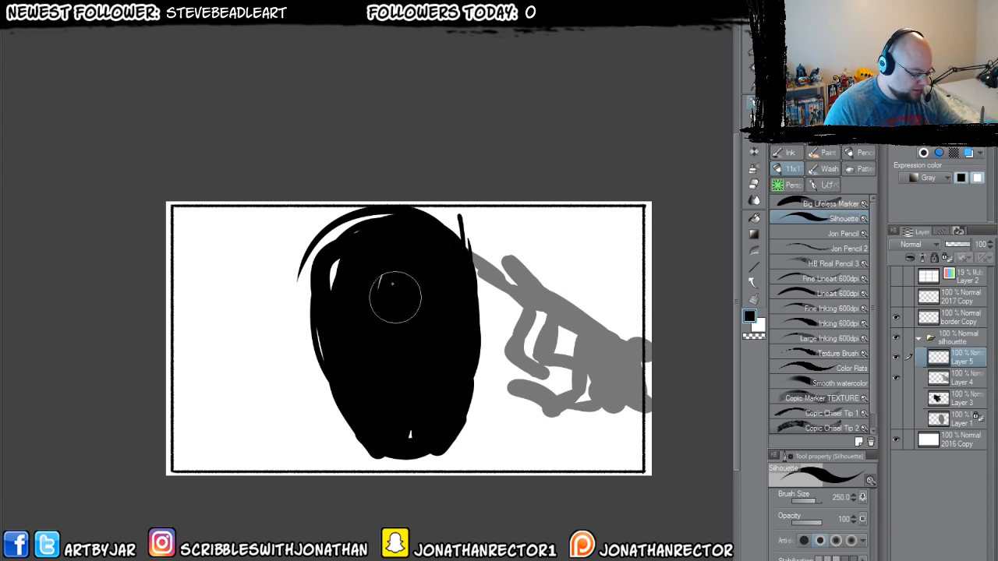
- Carve thin face guidelines, eyes, nose and mouth into the black head with the Hard eraser, and paint ears on both sides
{"action": "key", "text": "e"}
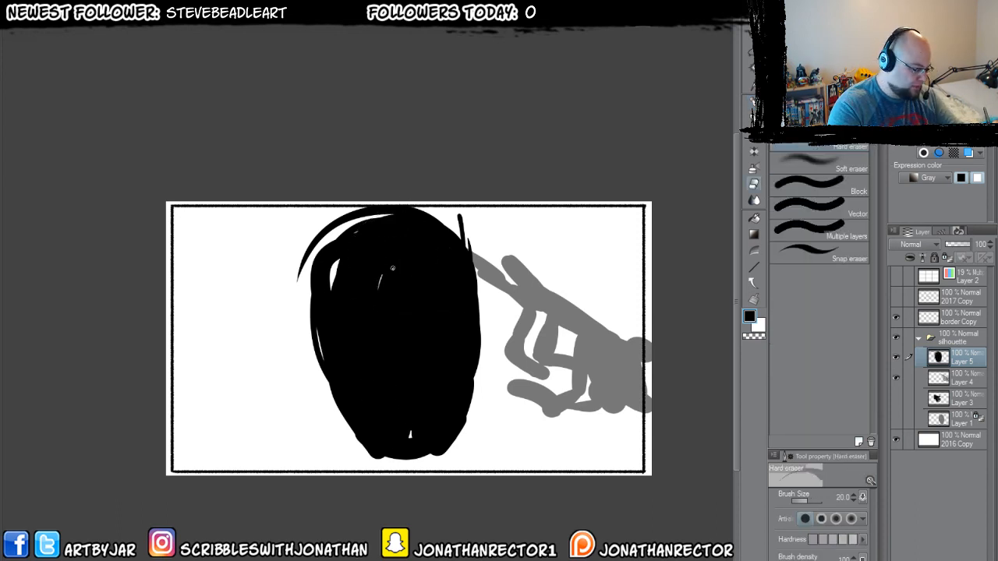
{"action": "left_click_drag", "start_coordinate": [407, 275], "coordinate": [402, 256]}
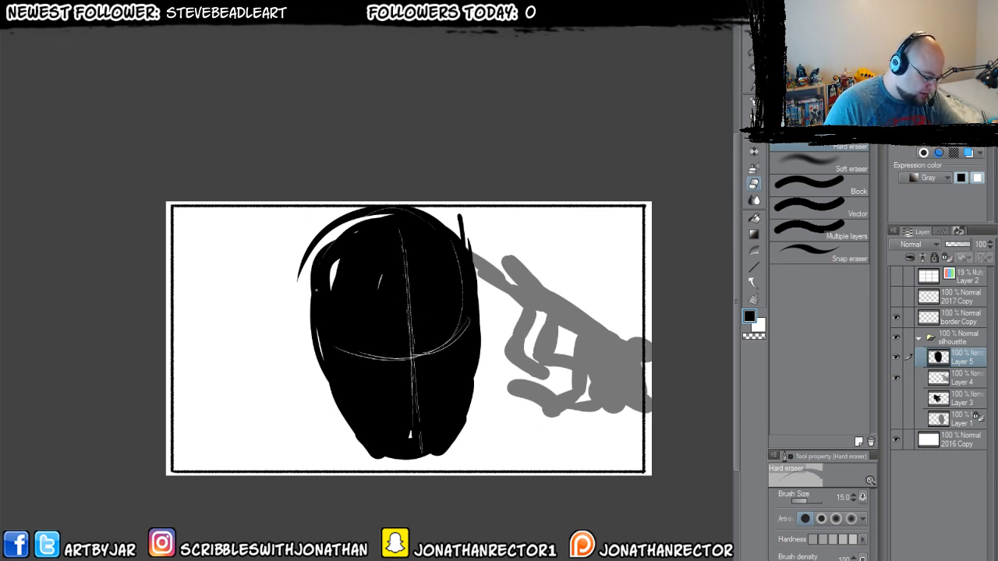
{"action": "left_click_drag", "start_coordinate": [364, 302], "coordinate": [442, 233]}
{"action": "left_click_drag", "start_coordinate": [390, 214], "coordinate": [415, 432]}
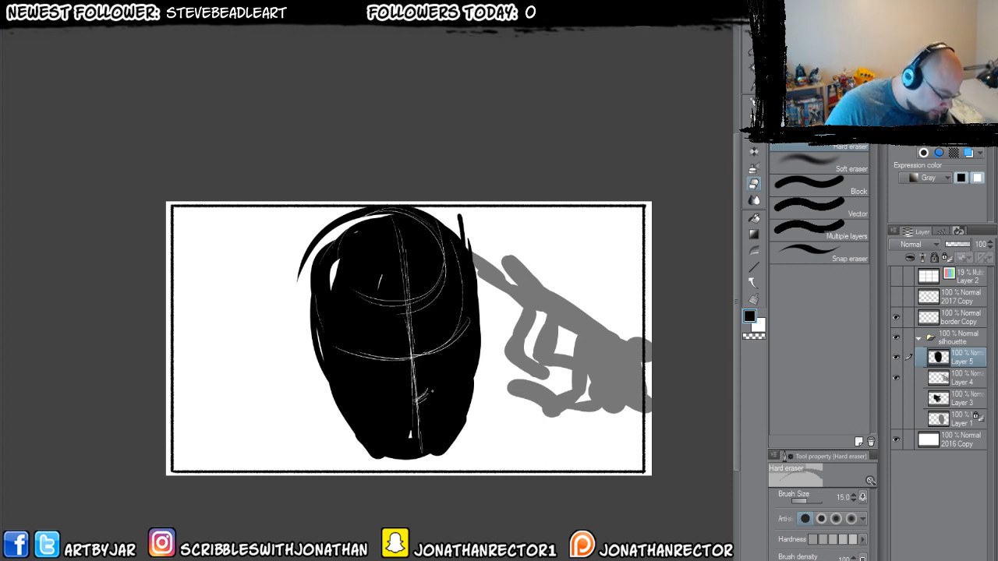
{"action": "left_click_drag", "start_coordinate": [392, 396], "coordinate": [418, 392]}
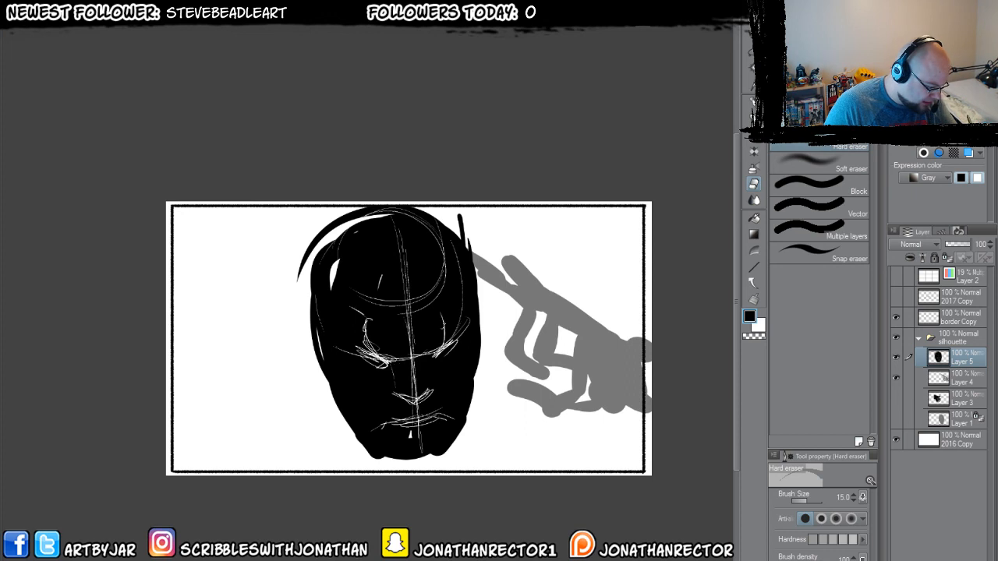
{"action": "key", "text": "p"}
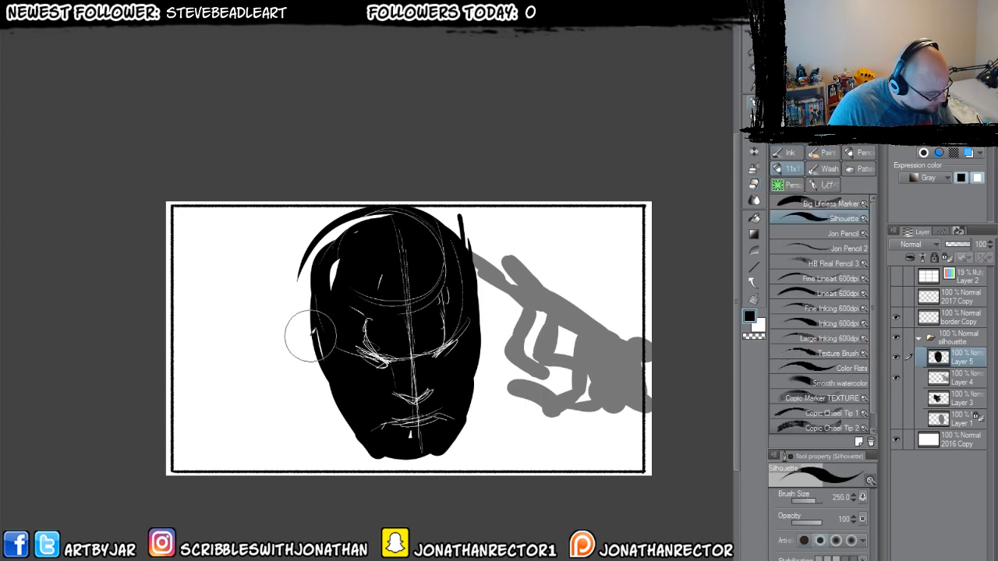
{"action": "left_click_drag", "start_coordinate": [301, 330], "coordinate": [310, 372]}
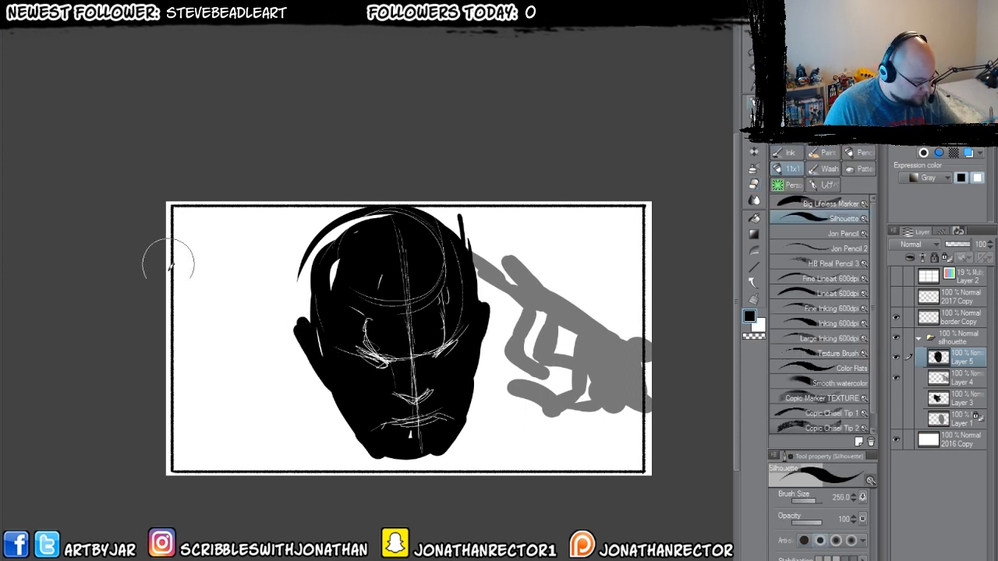
- Duplicate the grey hand layer, Layer 4
{"action": "left_click", "coordinate": [960, 382]}
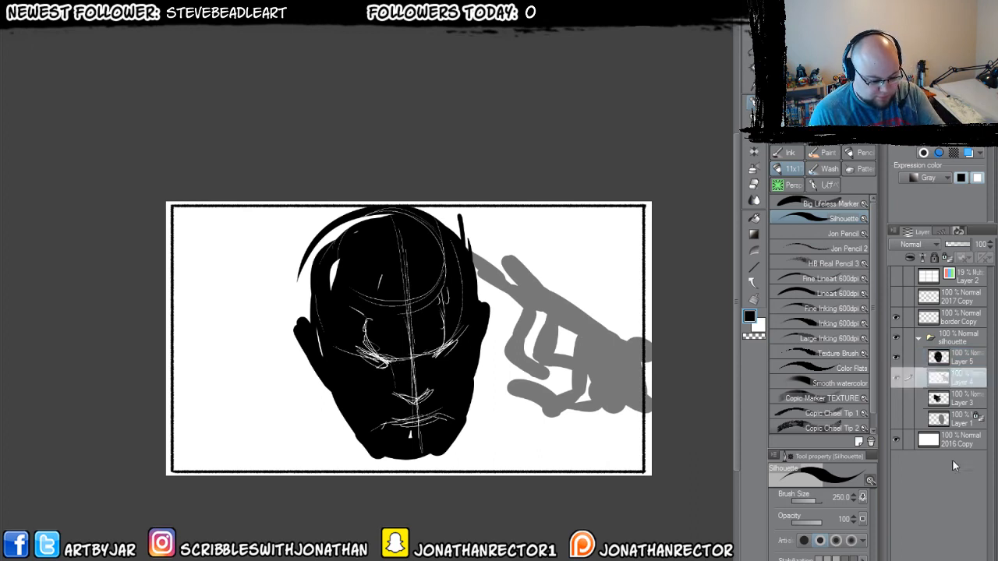
{"action": "key", "text": "ctrl+c"}
{"action": "key", "text": "ctrl+v"}
{"action": "left_click", "coordinate": [35, 12]}
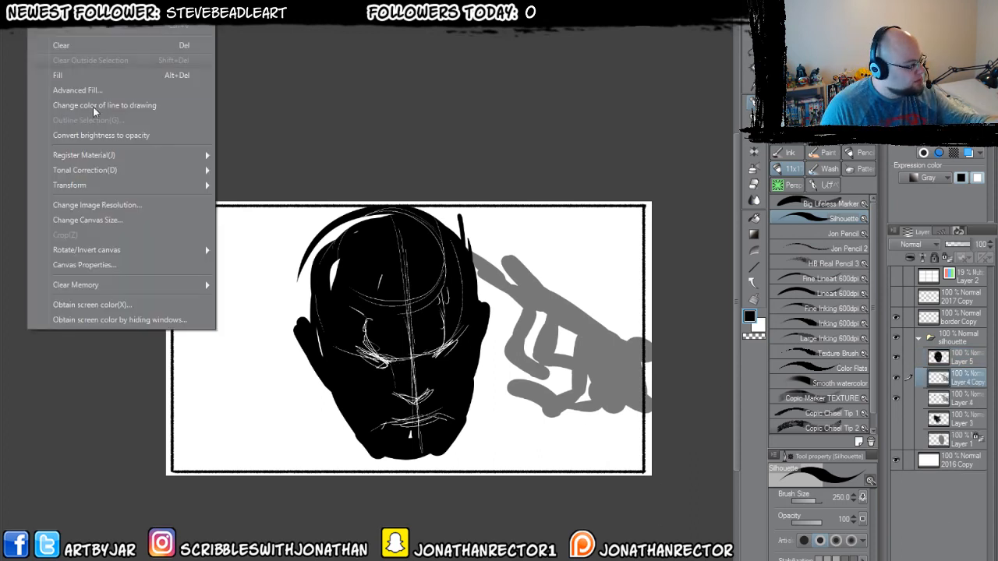
{"action": "mouse_move", "coordinate": [80, 187]}
{"action": "mouse_move", "coordinate": [72, 170]}
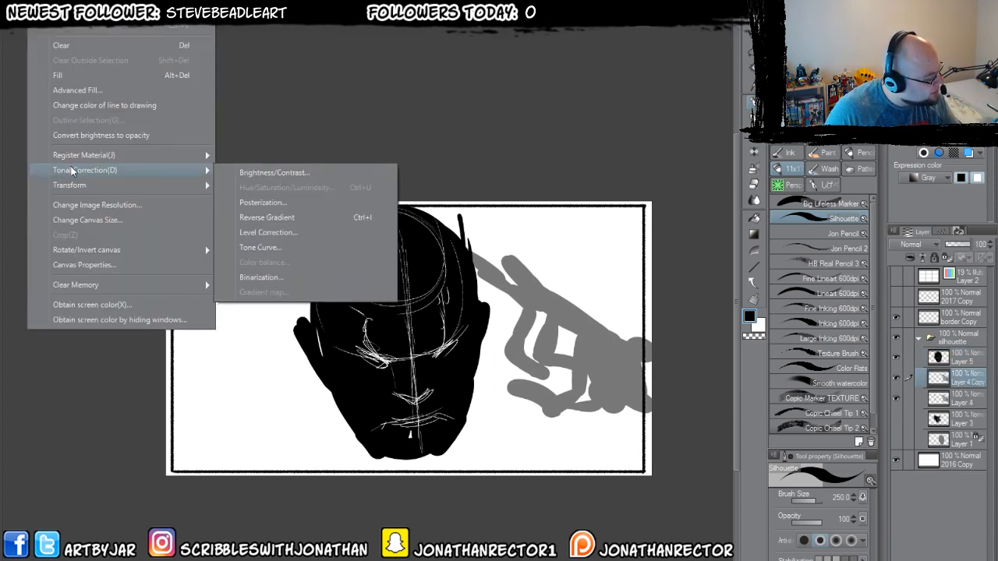
{"action": "mouse_move", "coordinate": [81, 250]}
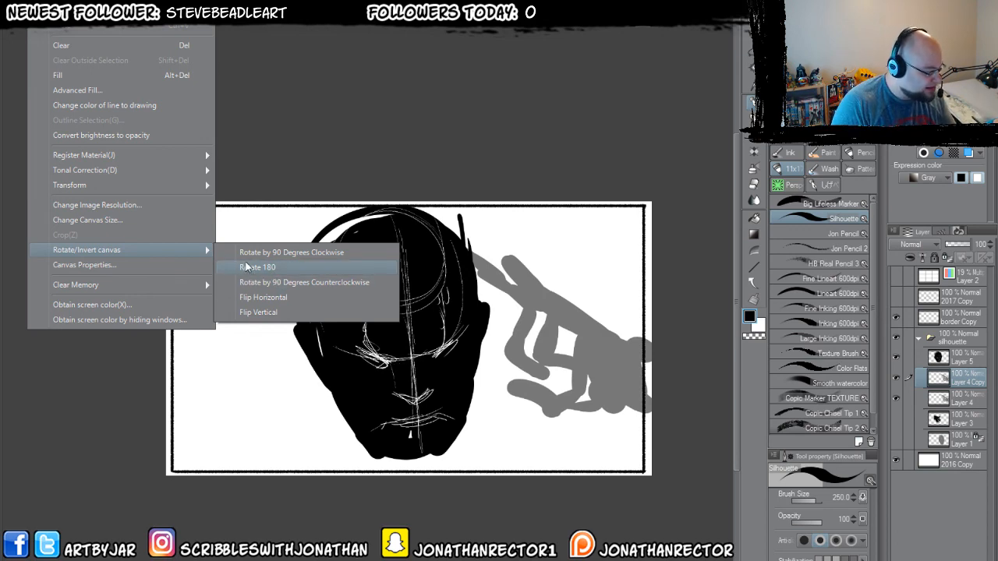
{"action": "key", "text": "Escape"}
{"action": "key", "text": "h"}
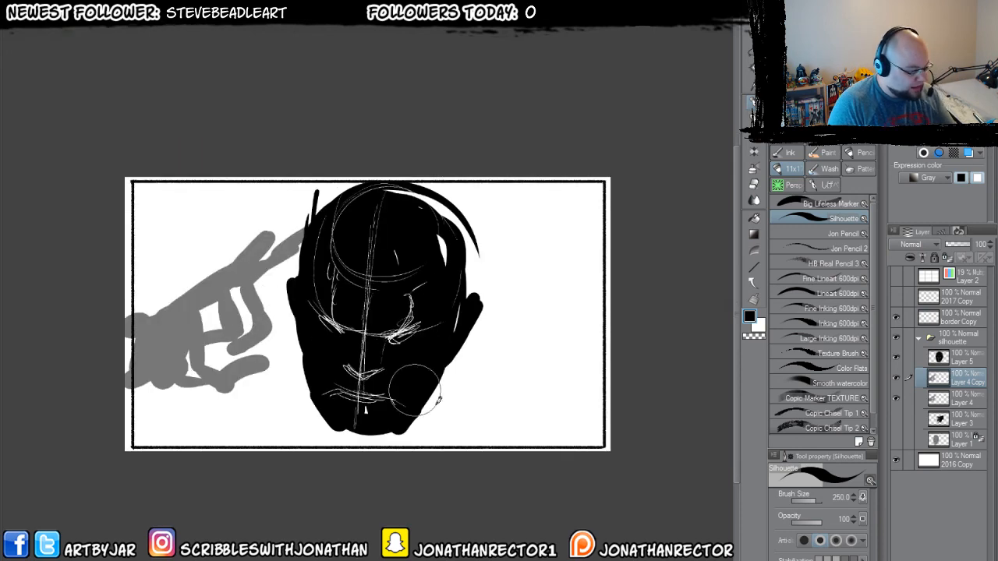
{"action": "key", "text": "h"}
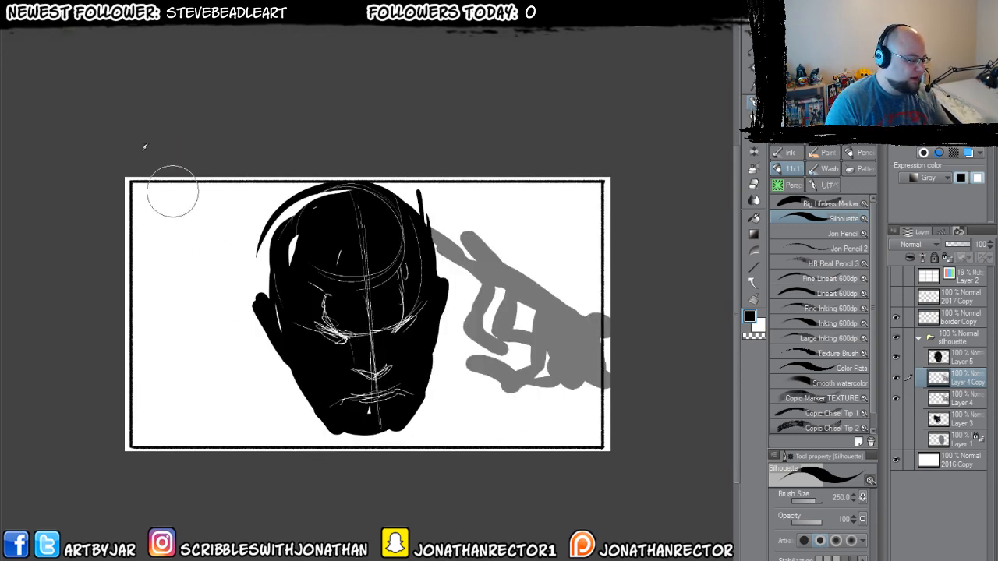
- Flip the duplicated hand horizontally and position it against the frame's left border, mirroring the original hand
{"action": "left_click", "coordinate": [37, 3]}
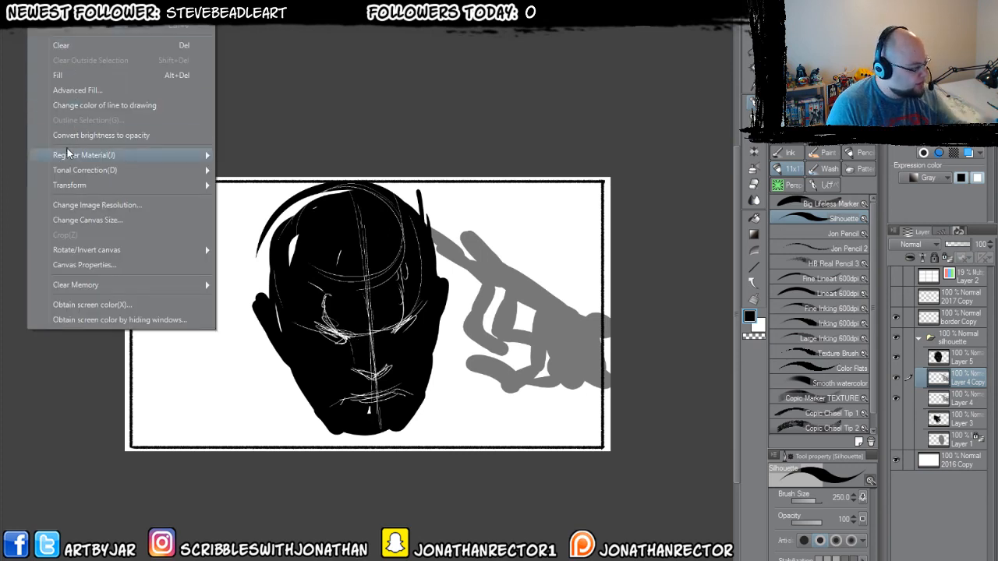
{"action": "mouse_move", "coordinate": [68, 172]}
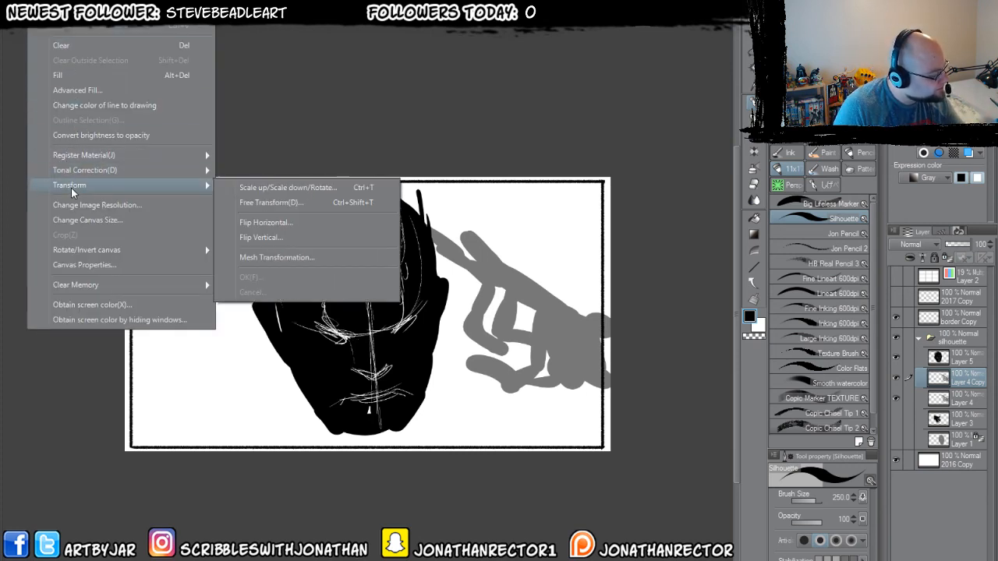
{"action": "left_click", "coordinate": [234, 224]}
{"action": "mouse_move", "coordinate": [479, 358]}
{"action": "left_mouse_down"}
{"action": "mouse_move", "coordinate": [195, 374]}
{"action": "mouse_move", "coordinate": [184, 364]}
{"action": "left_mouse_up"}
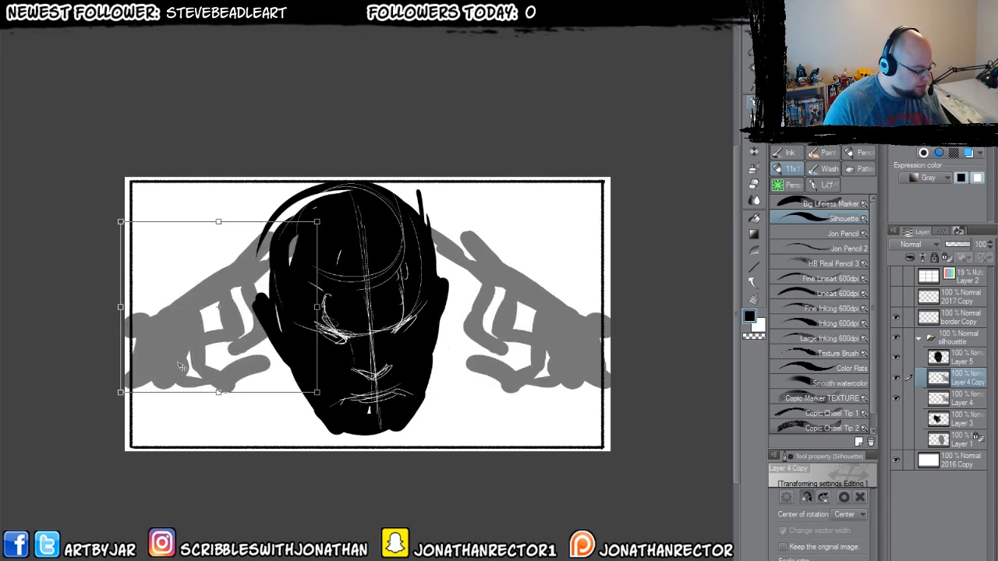
{"action": "key", "text": "Return"}
- Move the Layer 4 Copy layer above the head layer and shift the mirrored hand slightly down and inward
{"action": "left_click_drag", "start_coordinate": [964, 381], "coordinate": [959, 351]}
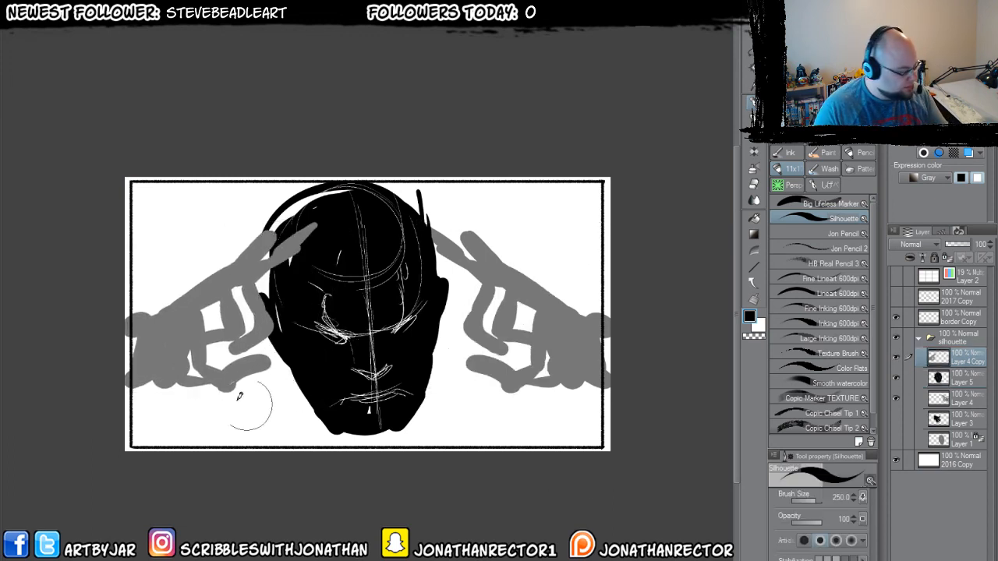
{"action": "key", "text": "k"}
{"action": "mouse_move", "coordinate": [206, 396]}
{"action": "left_mouse_down"}
{"action": "mouse_move", "coordinate": [207, 428]}
{"action": "mouse_move", "coordinate": [205, 403]}
{"action": "left_mouse_up"}
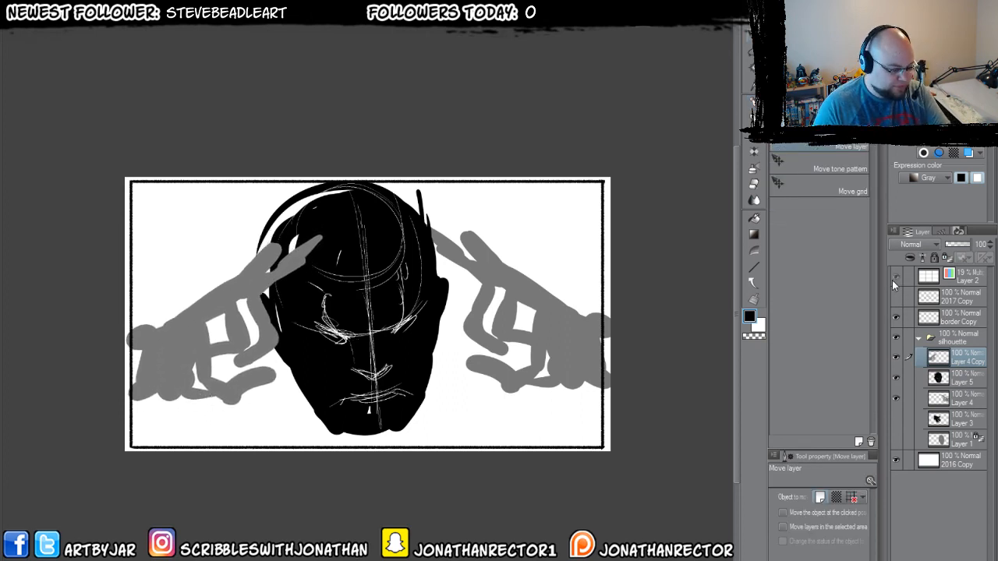
- Show the Layer 2 thirds grid, then rotate, enlarge and position the left hand so its fingers reach horizontally across the forehead
{"action": "left_click", "coordinate": [895, 277]}
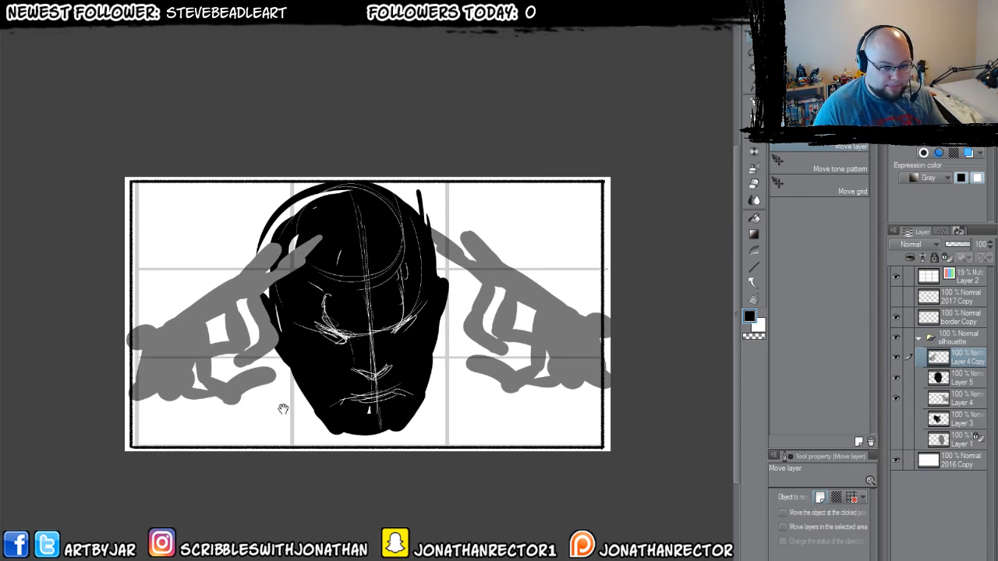
{"action": "left_click_drag", "start_coordinate": [283, 410], "coordinate": [302, 421]}
{"action": "key", "text": "ctrl+t"}
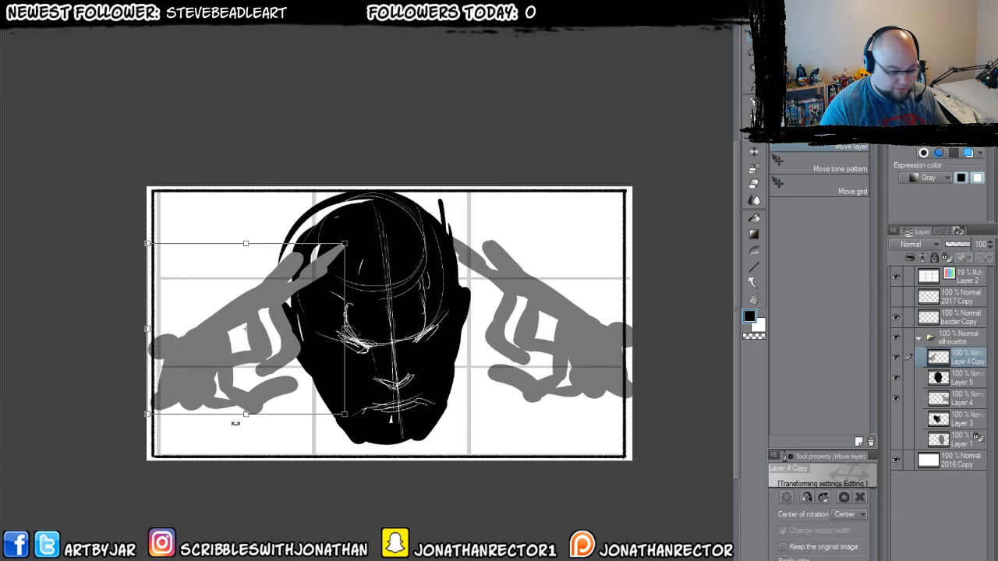
{"action": "left_click_drag", "start_coordinate": [201, 466], "coordinate": [129, 367]}
{"action": "left_click_drag", "start_coordinate": [257, 394], "coordinate": [243, 328]}
{"action": "left_click_drag", "start_coordinate": [231, 262], "coordinate": [233, 261]}
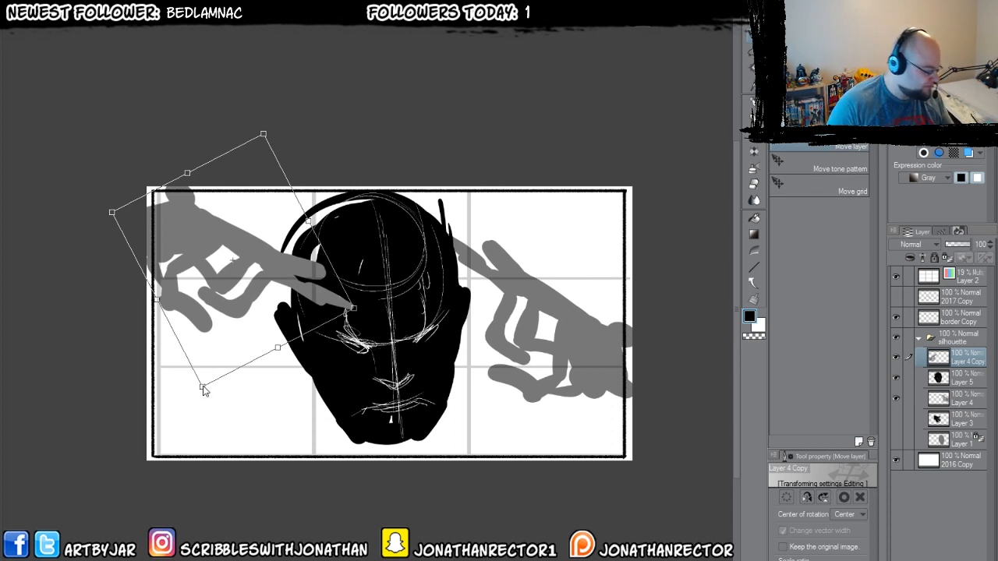
{"action": "left_click_drag", "start_coordinate": [204, 385], "coordinate": [207, 417]}
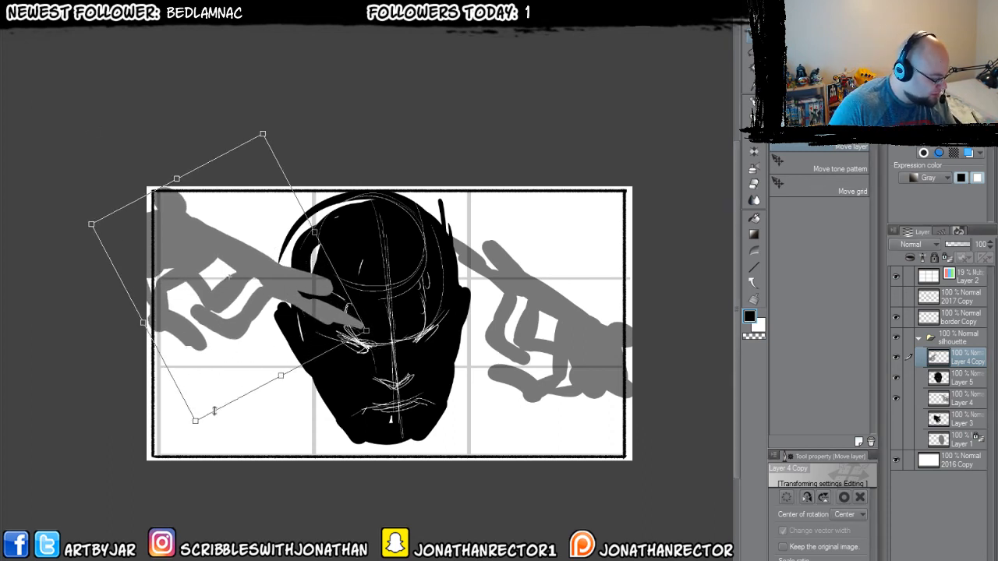
{"action": "left_click_drag", "start_coordinate": [226, 376], "coordinate": [265, 356]}
{"action": "key", "text": "Return"}
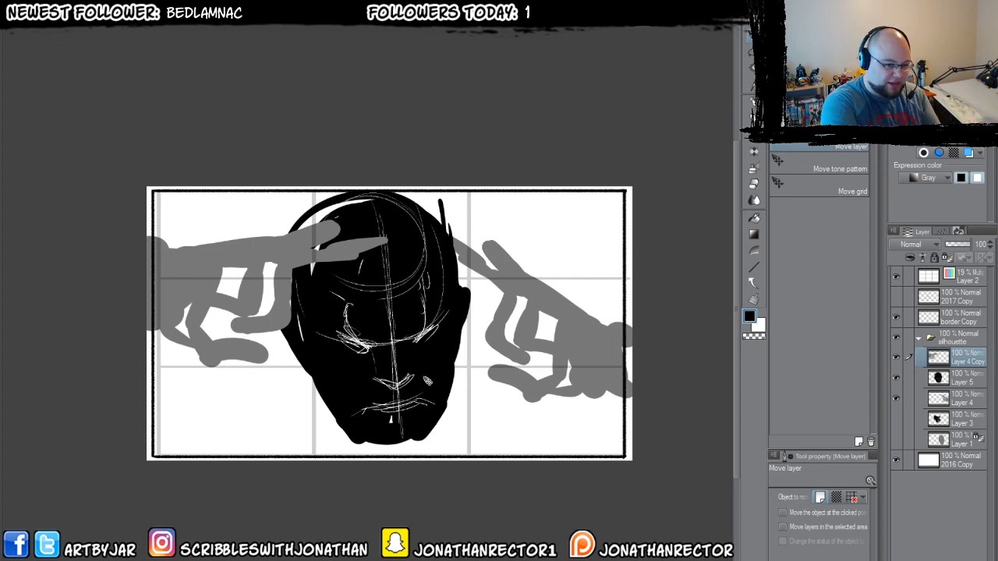
- Rotate the right hand slightly counterclockwise, shift it toward the head, and place Layer 4 above the head layer
{"action": "left_click", "coordinate": [967, 401]}
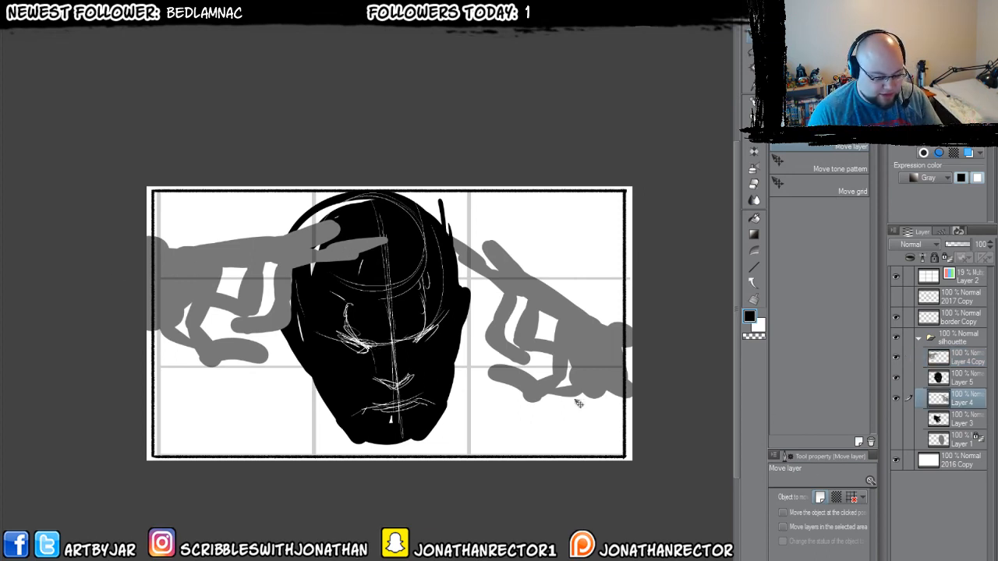
{"action": "key", "text": "ctrl+t"}
{"action": "left_click_drag", "start_coordinate": [541, 386], "coordinate": [523, 392]}
{"action": "left_click_drag", "start_coordinate": [519, 434], "coordinate": [528, 440]}
{"action": "left_click_drag", "start_coordinate": [622, 403], "coordinate": [632, 411]}
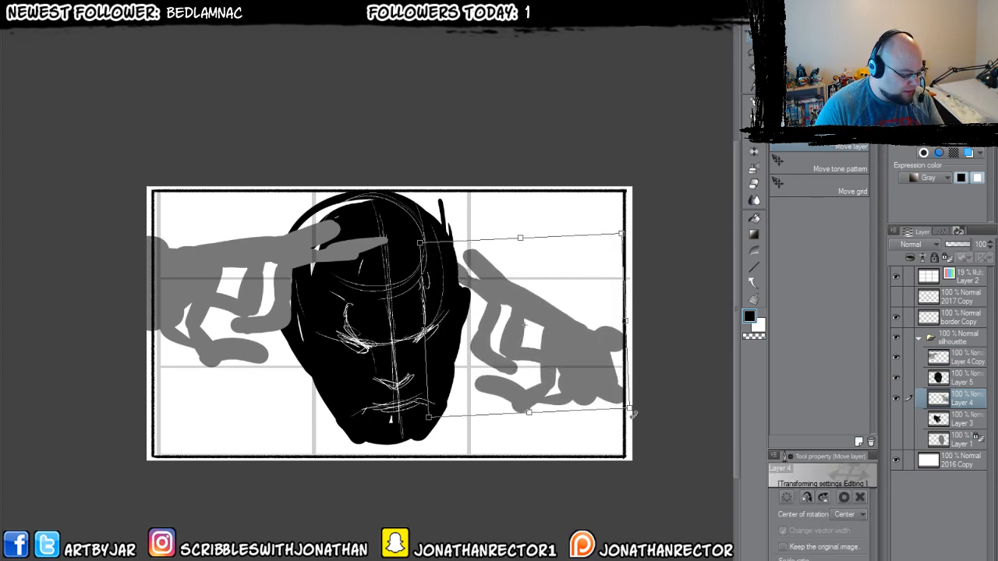
{"action": "mouse_move", "coordinate": [574, 393]}
{"action": "left_mouse_down"}
{"action": "mouse_move", "coordinate": [575, 425]}
{"action": "mouse_move", "coordinate": [534, 382]}
{"action": "mouse_move", "coordinate": [561, 403]}
{"action": "left_mouse_up"}
{"action": "key", "text": "Return"}
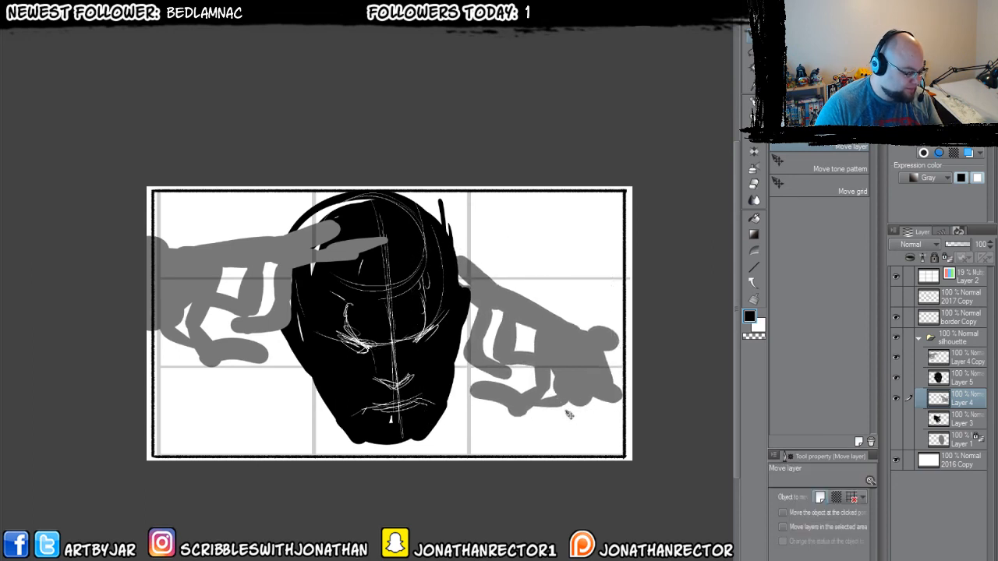
{"action": "left_click_drag", "start_coordinate": [965, 399], "coordinate": [960, 384]}
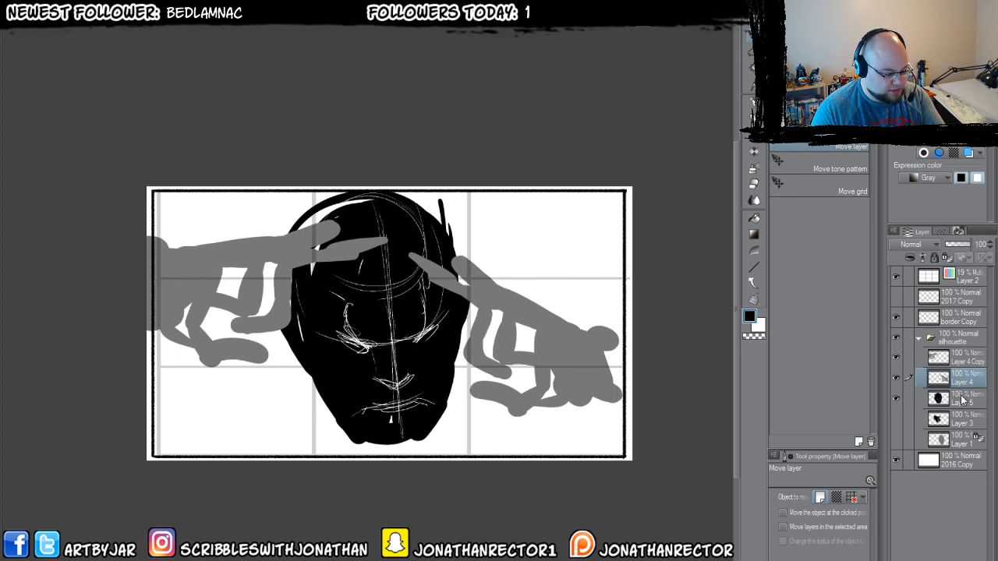
- Collapse the silhouette folder and add a white overlay layer at 90% opacity above it with an empty layer on top
{"action": "left_click", "coordinate": [918, 341]}
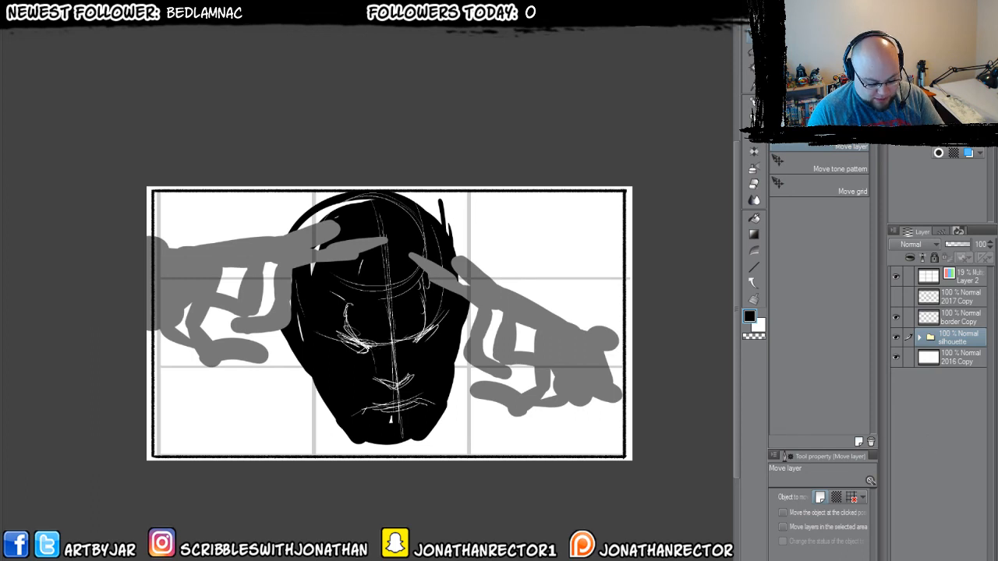
{"action": "key", "text": "F1"}
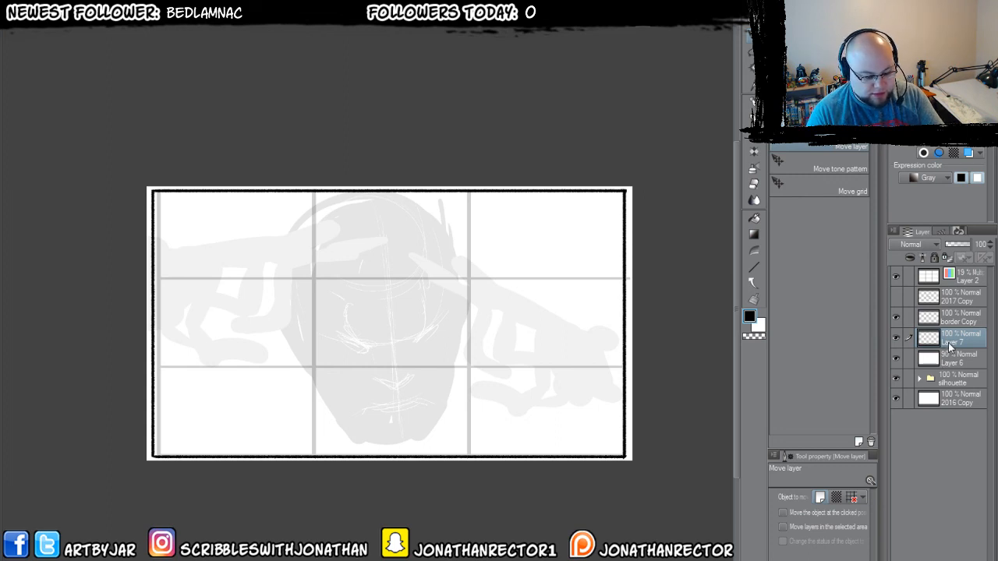
- Put Layer 7 into a new layer folder and rename the folder "breakdowns"
{"action": "left_click_drag", "start_coordinate": [950, 347], "coordinate": [945, 485]}
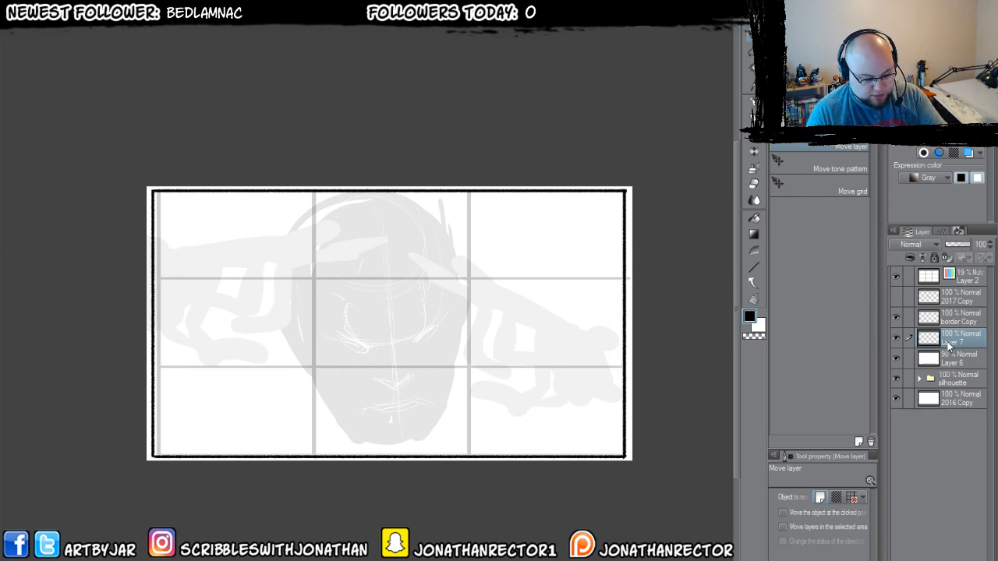
{"action": "left_click_drag", "start_coordinate": [950, 343], "coordinate": [945, 479]}
{"action": "key", "text": "ctrl+g"}
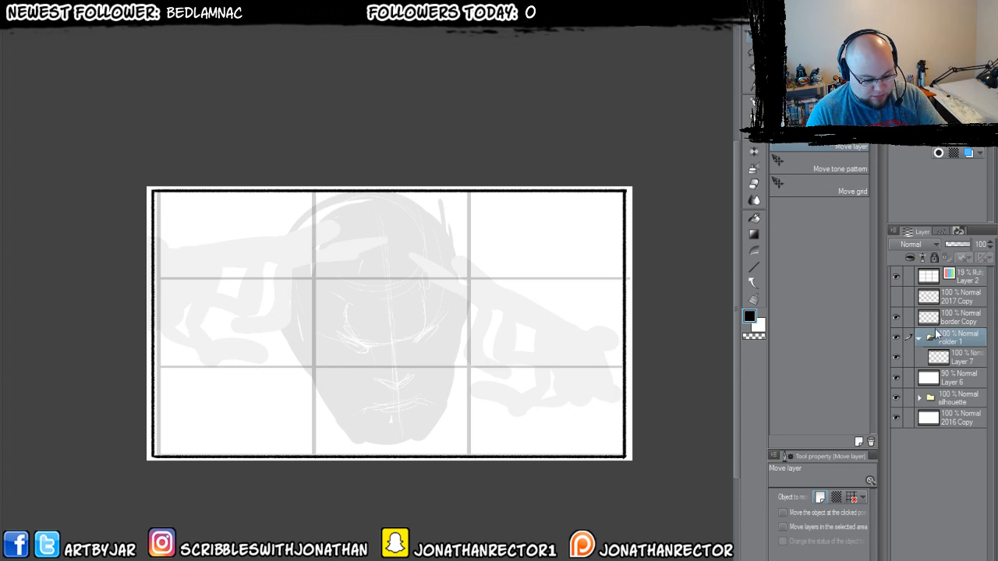
{"action": "double_click", "coordinate": [944, 341]}
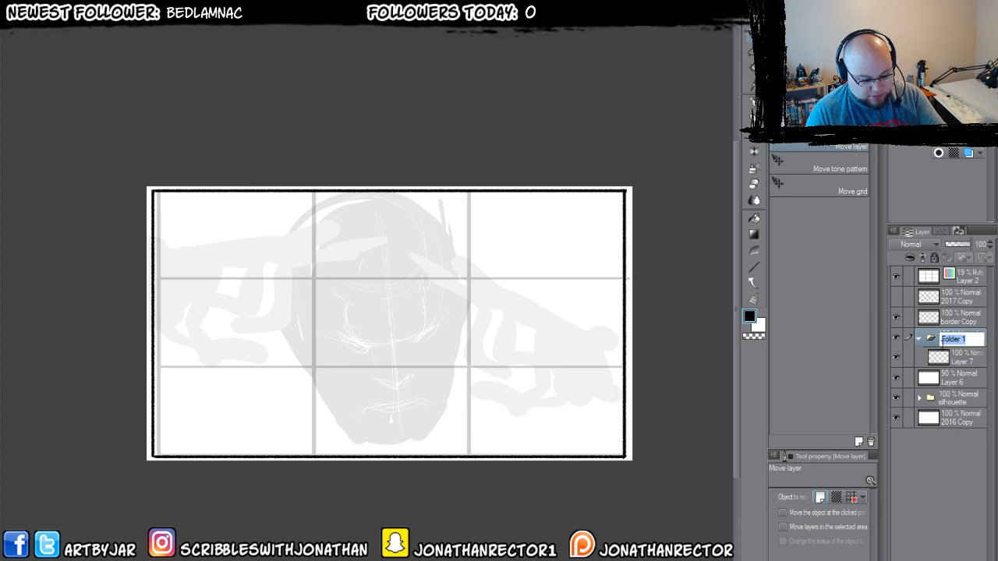
{"action": "type", "text": "breakd"}
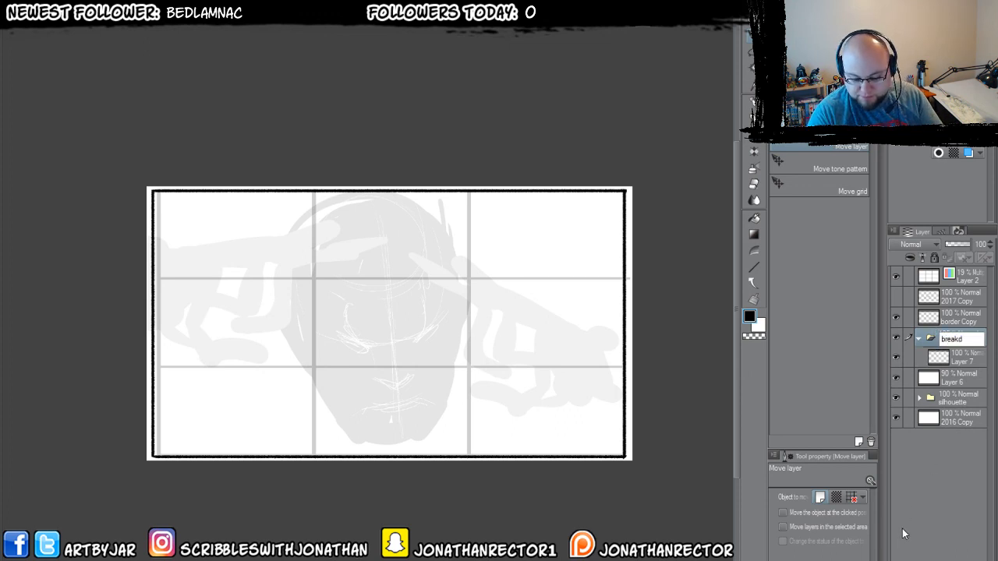
{"action": "type", "text": "owns"}
{"action": "key", "text": "Return"}
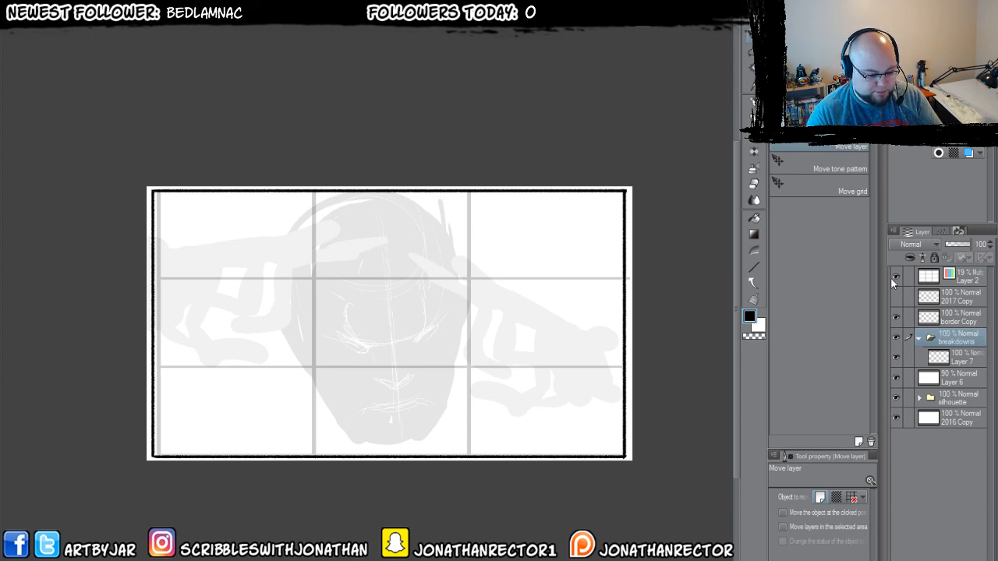
- Hide the Layer 2 thirds grid and lower the white Layer 6 overlay to 76% opacity
{"action": "left_click", "coordinate": [895, 277]}
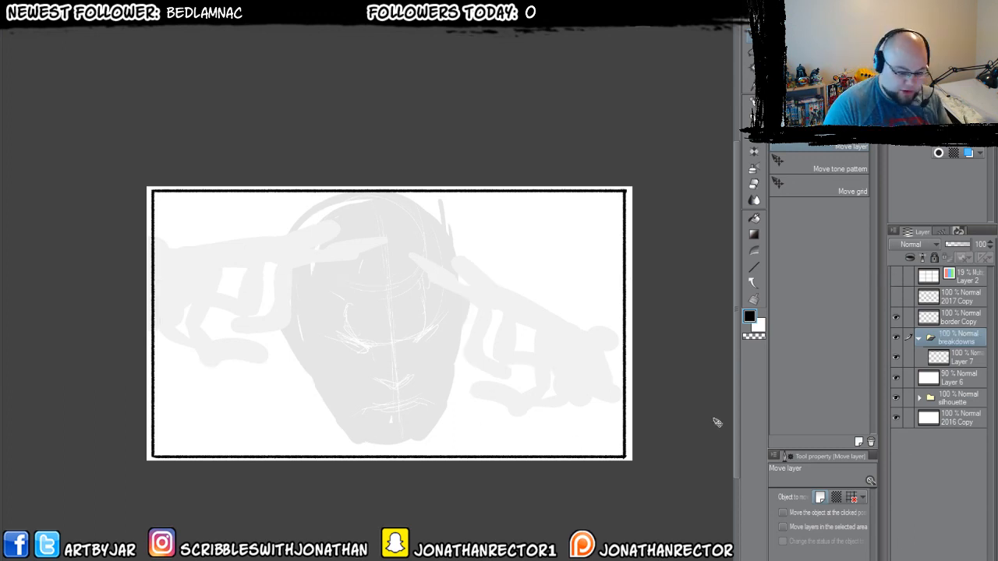
{"action": "left_click", "coordinate": [948, 381]}
{"action": "left_click_drag", "start_coordinate": [961, 244], "coordinate": [956, 244]}
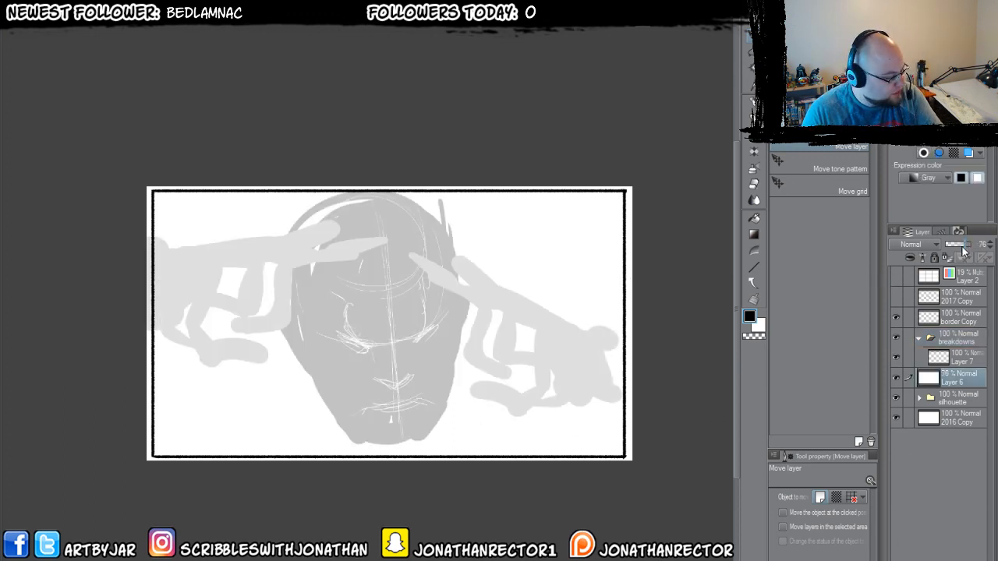
- Scale down and reposition the border Copy frame so it sits inside the page with a white margin all around
{"action": "left_click", "coordinate": [941, 311]}
{"action": "key", "text": "ctrl+t"}
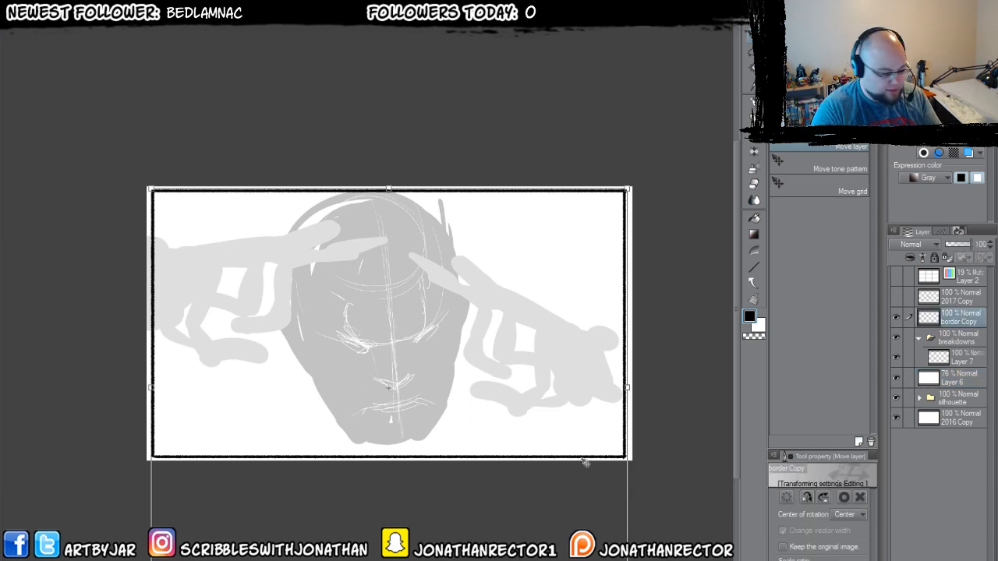
{"action": "left_click_drag", "start_coordinate": [610, 535], "coordinate": [598, 557]}
{"action": "left_click_drag", "start_coordinate": [449, 411], "coordinate": [451, 400]}
{"action": "left_click_drag", "start_coordinate": [180, 380], "coordinate": [162, 379]}
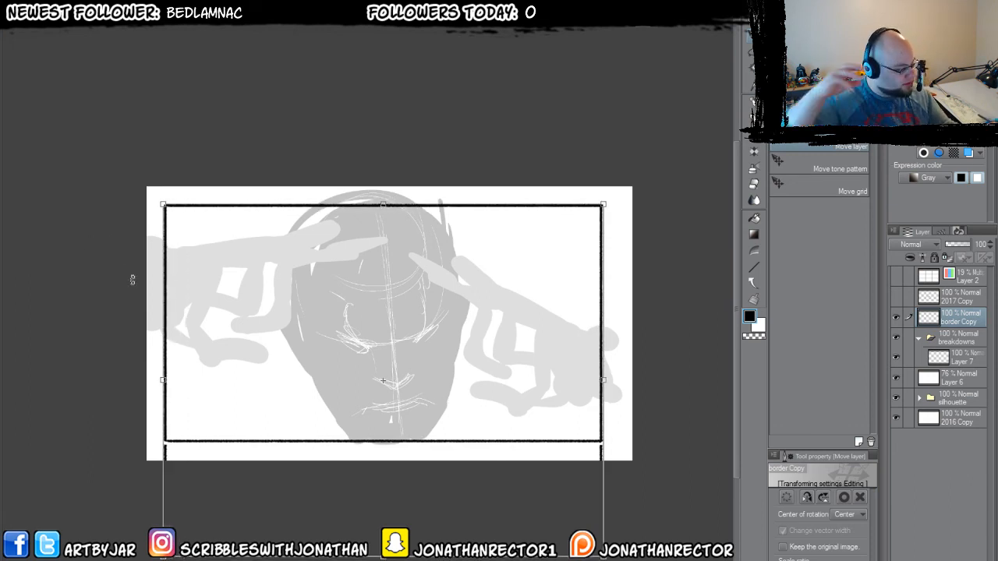
{"action": "left_click_drag", "start_coordinate": [318, 370], "coordinate": [317, 368]}
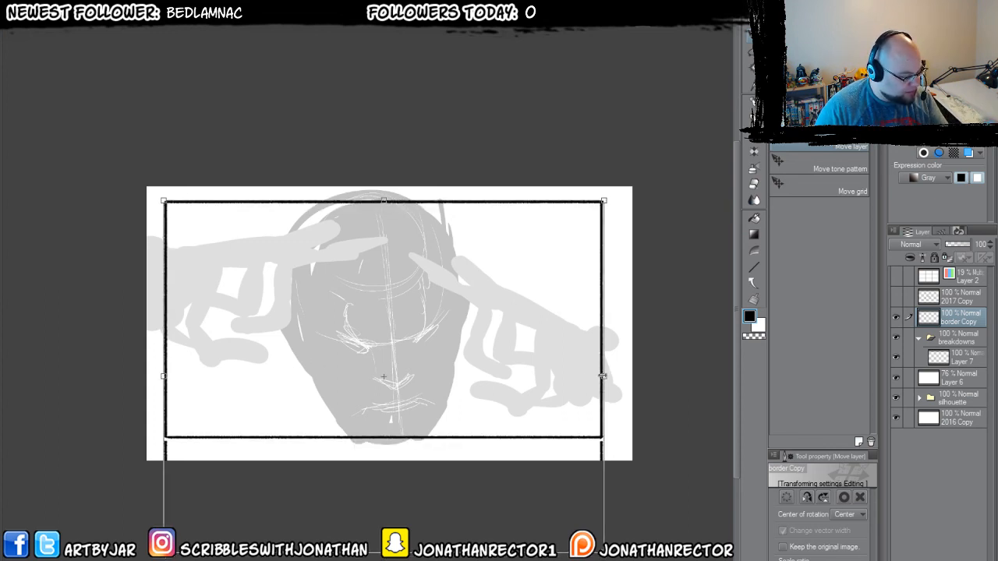
{"action": "mouse_move", "coordinate": [601, 376]}
{"action": "left_mouse_down"}
{"action": "mouse_move", "coordinate": [614, 376]}
{"action": "mouse_move", "coordinate": [610, 390]}
{"action": "left_mouse_up"}
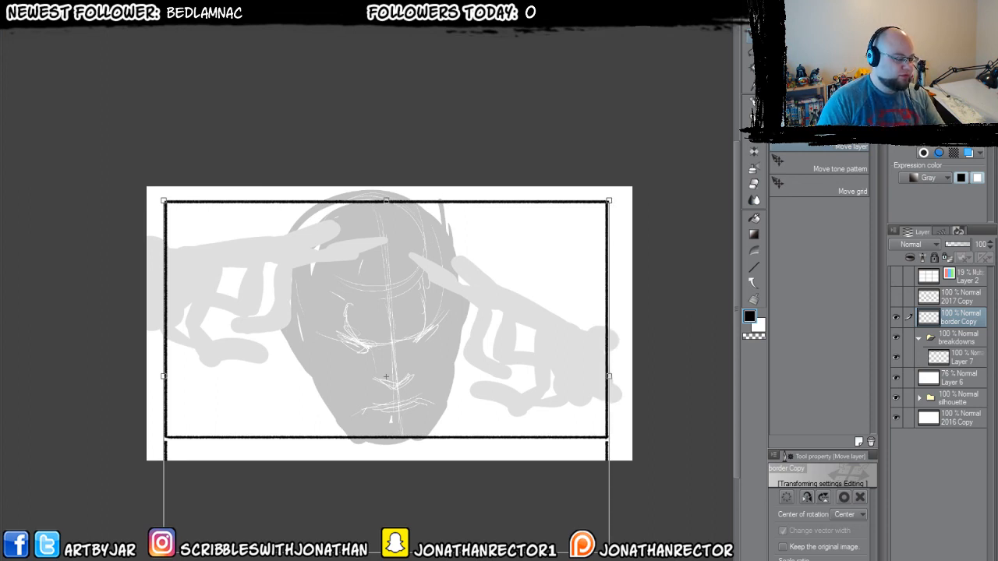
{"action": "key", "text": "Return"}
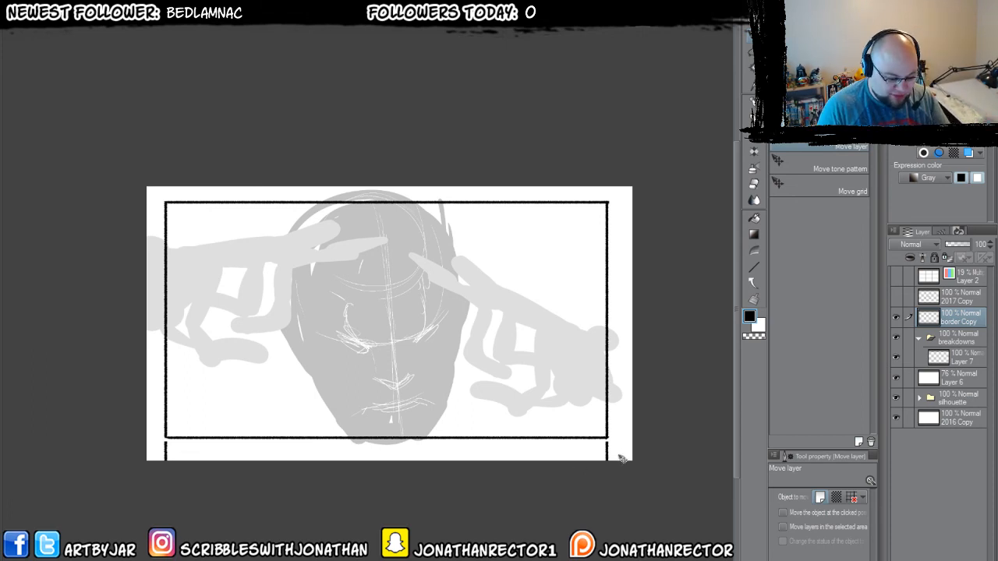
- Erase the two leftover vertical border stubs below the panel frame with the Hard eraser at size 70
{"action": "key", "text": "e"}
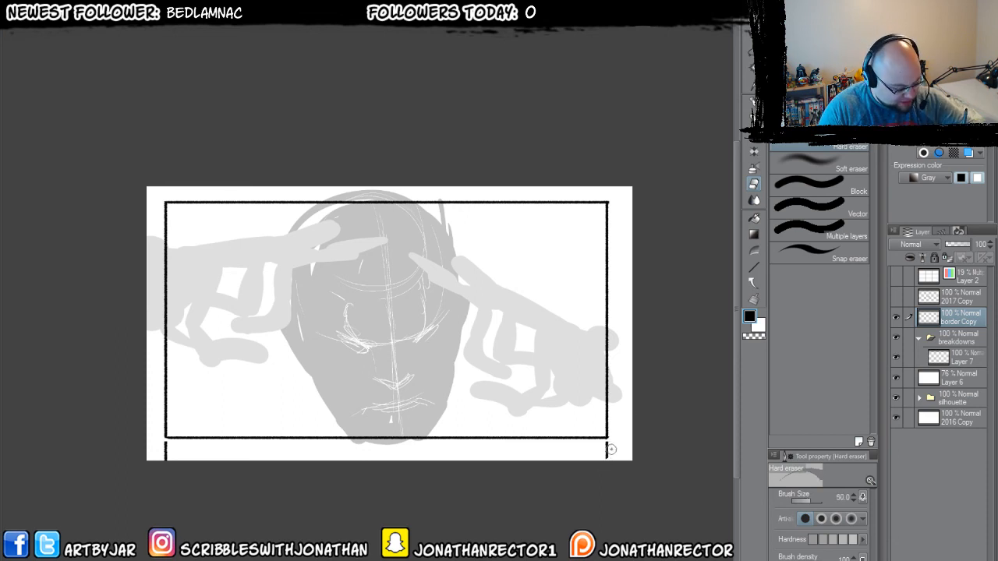
{"action": "left_click_drag", "start_coordinate": [600, 457], "coordinate": [604, 445]}
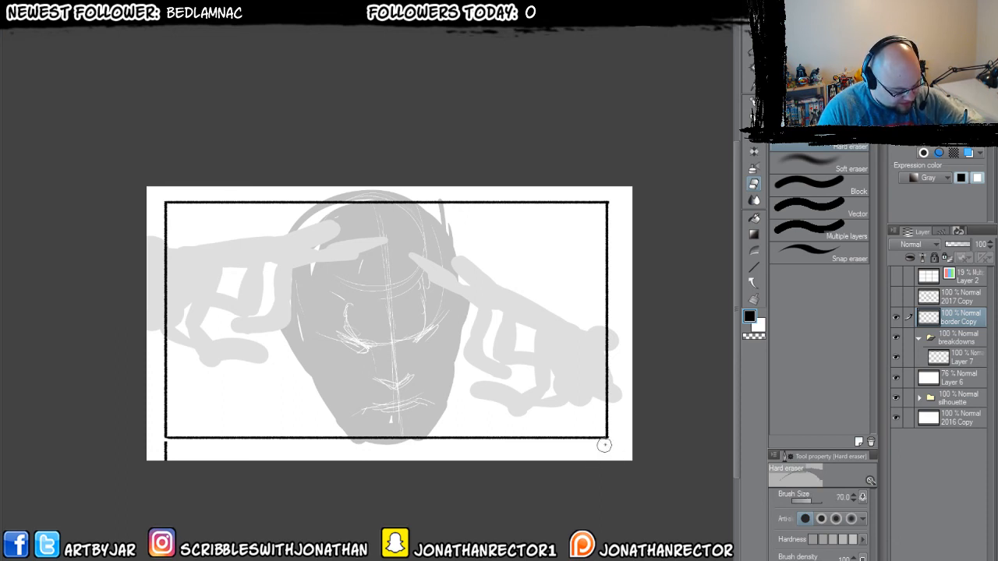
{"action": "left_click_drag", "start_coordinate": [158, 444], "coordinate": [165, 467]}
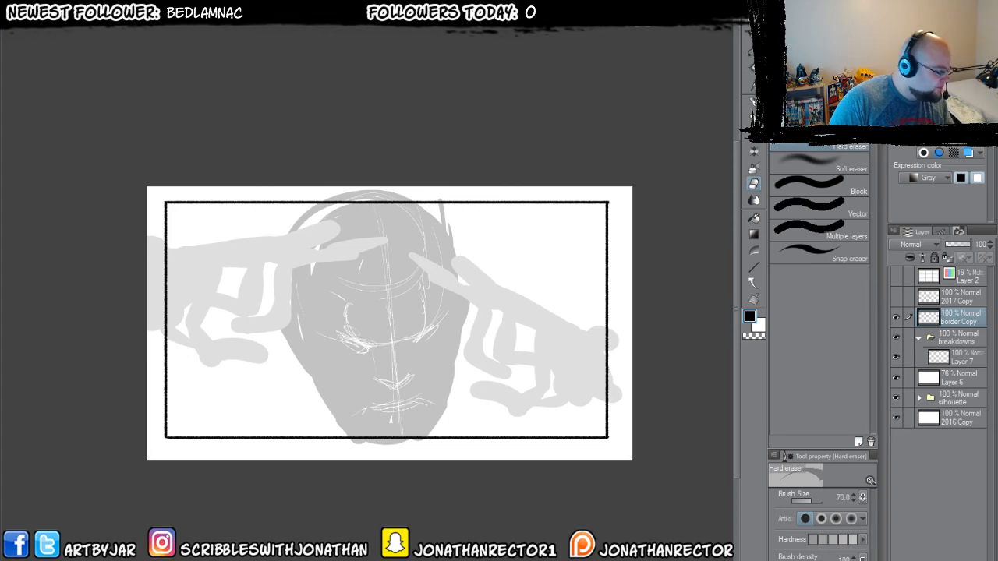
- Save a copy of the drawing as professor_x_breakdown in CLIP STUDIO FORMAT
{"action": "left_click", "coordinate": [14, 2]}
{"action": "left_click", "coordinate": [40, 57]}
{"action": "type", "text": "professor_x_"}
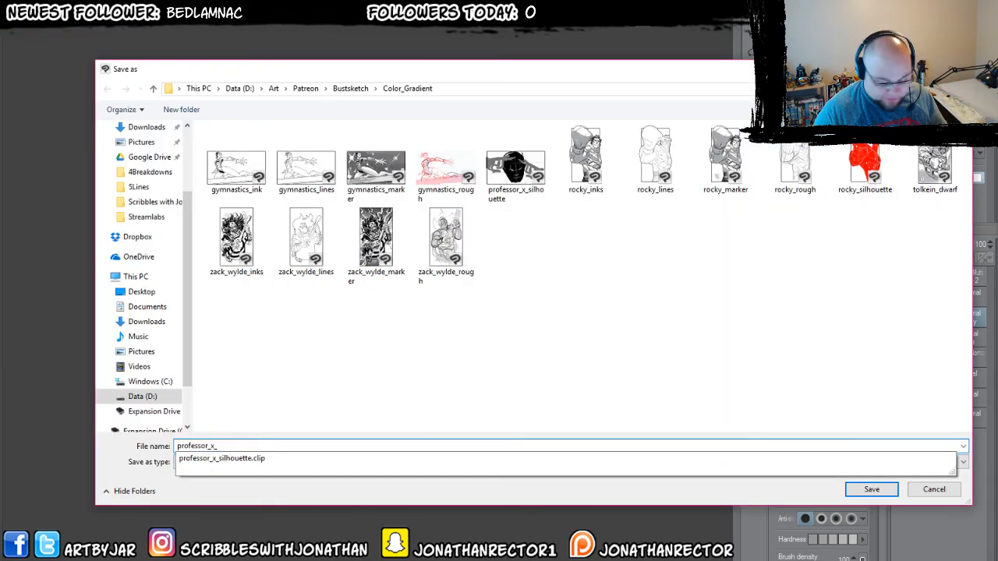
{"action": "type", "text": "silhouebreakdown"}
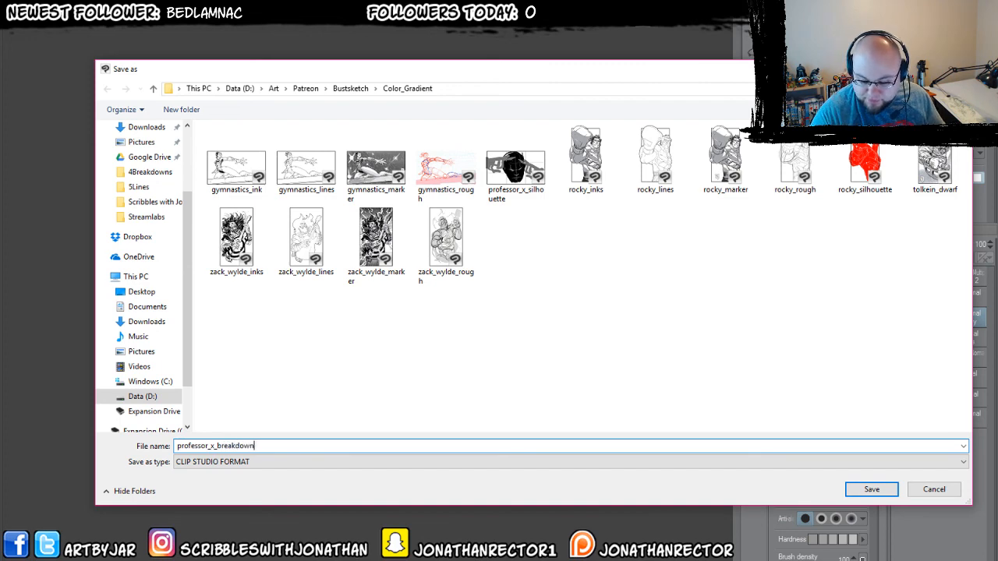
{"action": "key", "text": "Return"}
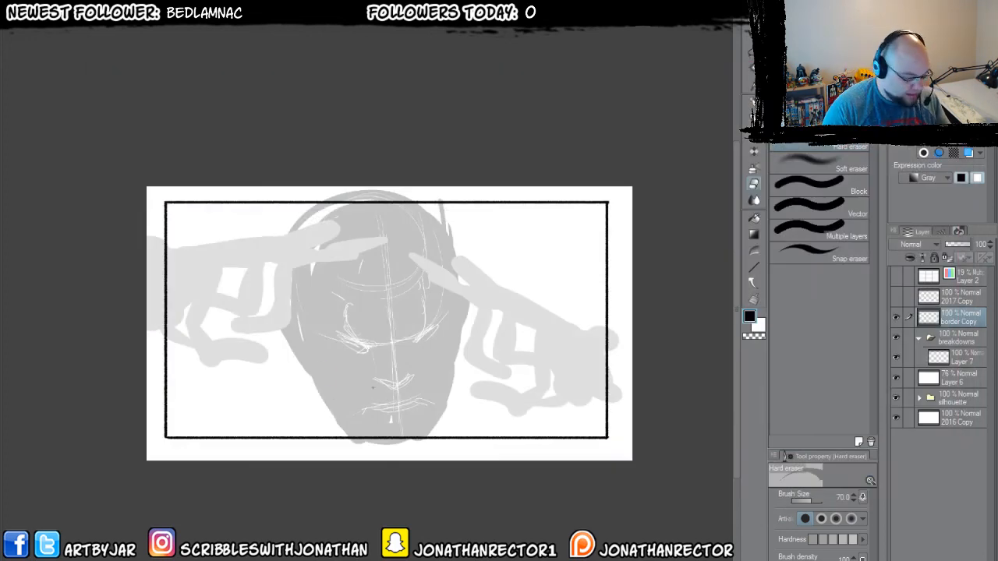
- Make Layer 7 in the breakdowns folder active and choose the Big Lifeless Marker brush
{"action": "left_click", "coordinate": [959, 361]}
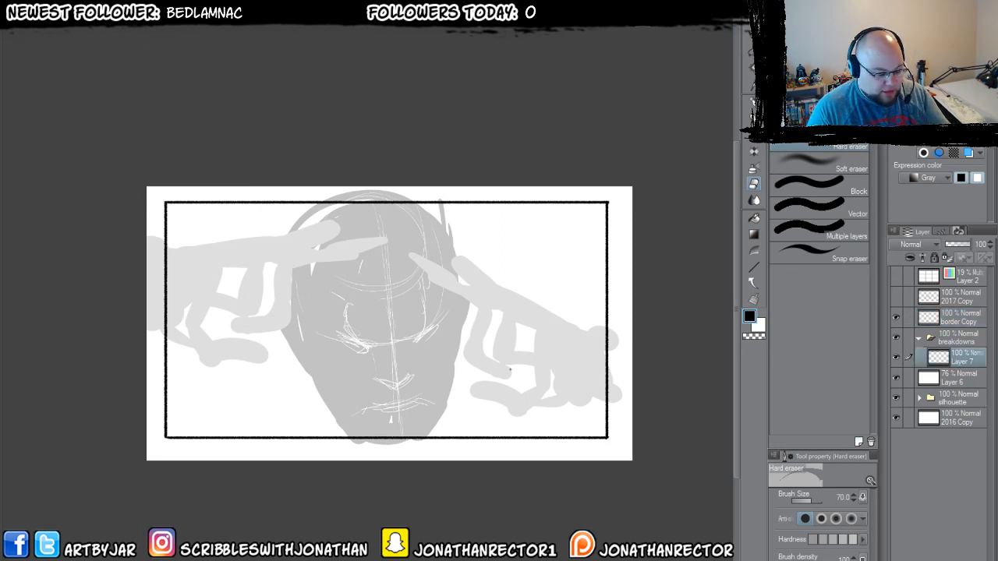
{"action": "key", "text": "b"}
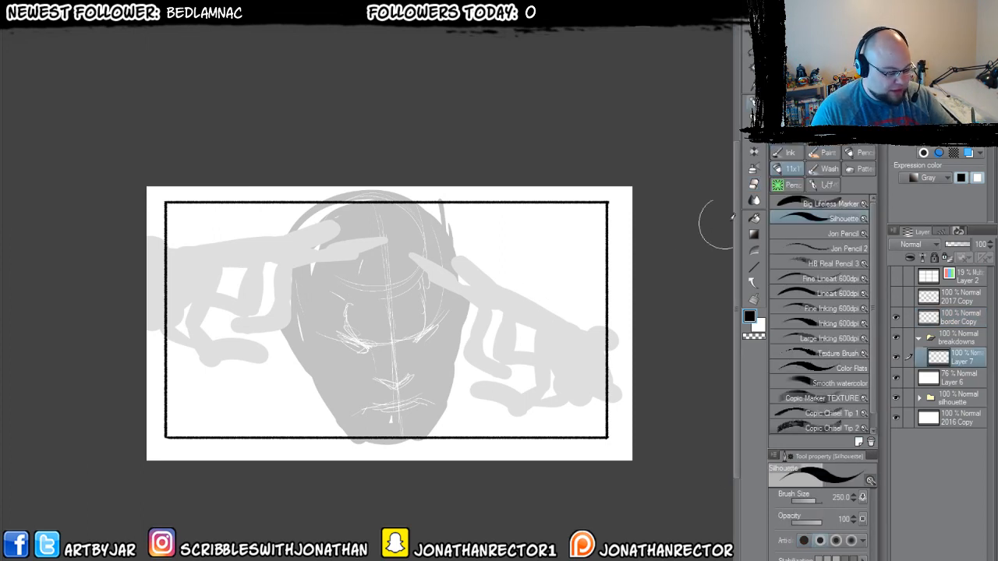
{"action": "left_click", "coordinate": [790, 204]}
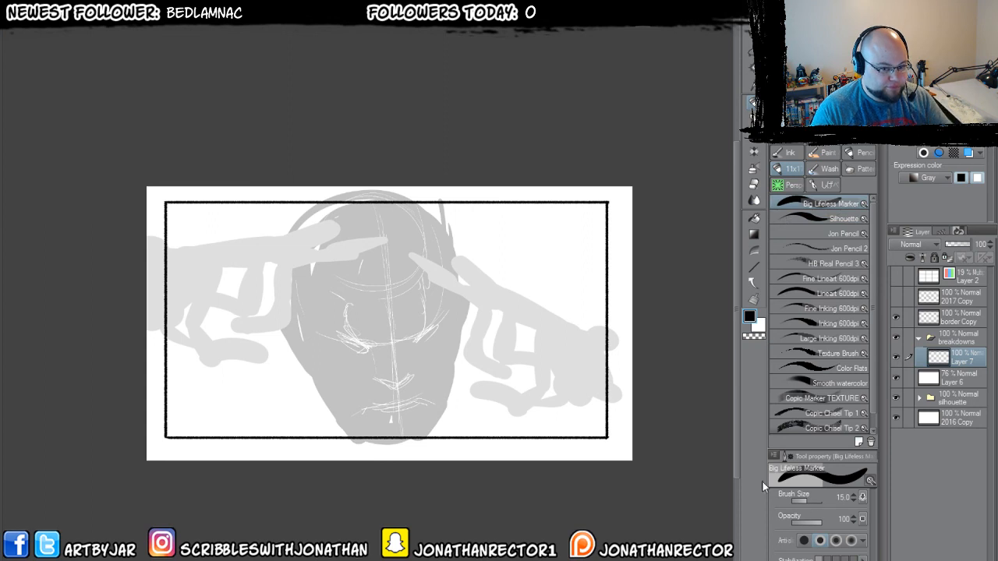
{"action": "left_click_drag", "start_coordinate": [357, 352], "coordinate": [279, 334]}
{"action": "key", "text": "ctrl+z"}
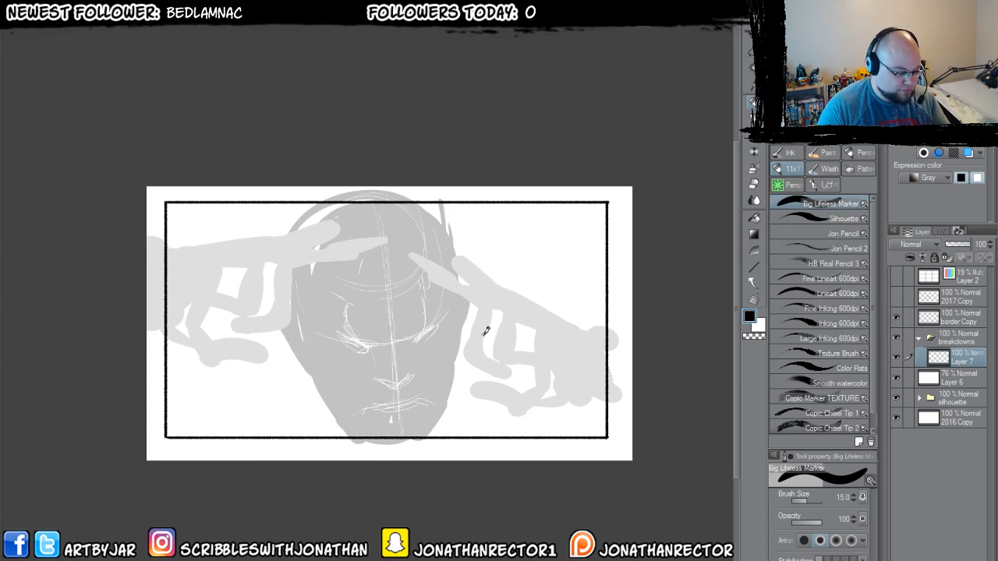
{"action": "key", "text": "bracketleft"}
{"action": "key", "text": "bracketleft"}
{"action": "key", "text": "bracketleft"}
{"action": "key", "text": "bracketleft"}
{"action": "mouse_move", "coordinate": [455, 360]}
{"action": "left_mouse_down"}
{"action": "mouse_move", "coordinate": [422, 335]}
{"action": "mouse_move", "coordinate": [407, 356]}
{"action": "mouse_move", "coordinate": [409, 381]}
{"action": "mouse_move", "coordinate": [375, 372]}
{"action": "mouse_move", "coordinate": [361, 350]}
{"action": "left_mouse_up"}
{"action": "key", "text": "e"}
{"action": "mouse_move", "coordinate": [414, 331]}
{"action": "left_mouse_down"}
{"action": "mouse_move", "coordinate": [443, 349]}
{"action": "mouse_move", "coordinate": [419, 337]}
{"action": "mouse_move", "coordinate": [437, 363]}
{"action": "mouse_move", "coordinate": [386, 338]}
{"action": "mouse_move", "coordinate": [390, 368]}
{"action": "mouse_move", "coordinate": [368, 362]}
{"action": "mouse_move", "coordinate": [382, 357]}
{"action": "left_mouse_up"}
{"action": "key", "text": "p"}
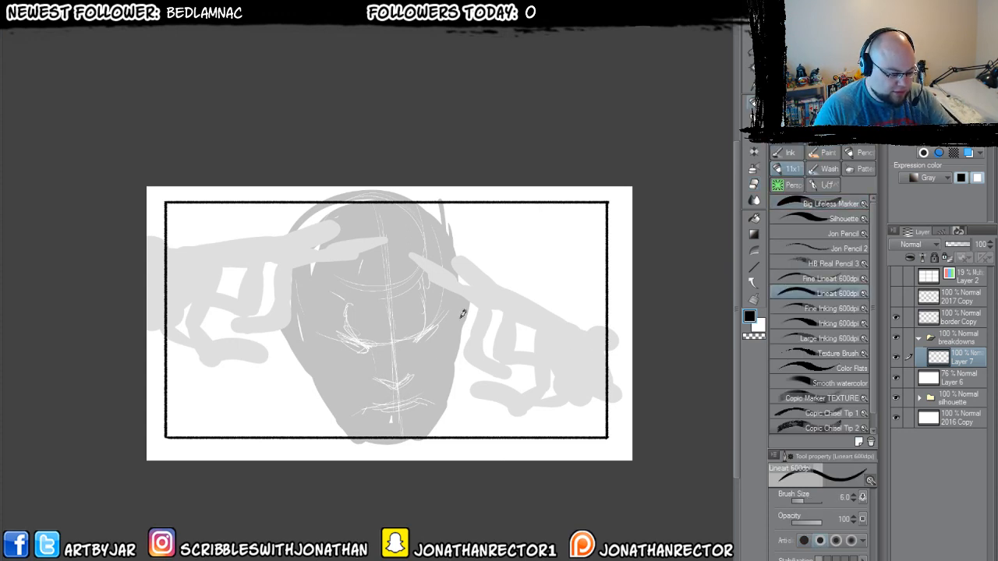
{"action": "mouse_move", "coordinate": [462, 352]}
{"action": "left_mouse_down"}
{"action": "mouse_move", "coordinate": [388, 368]}
{"action": "mouse_move", "coordinate": [409, 390]}
{"action": "left_mouse_up"}
{"action": "key", "text": "e"}
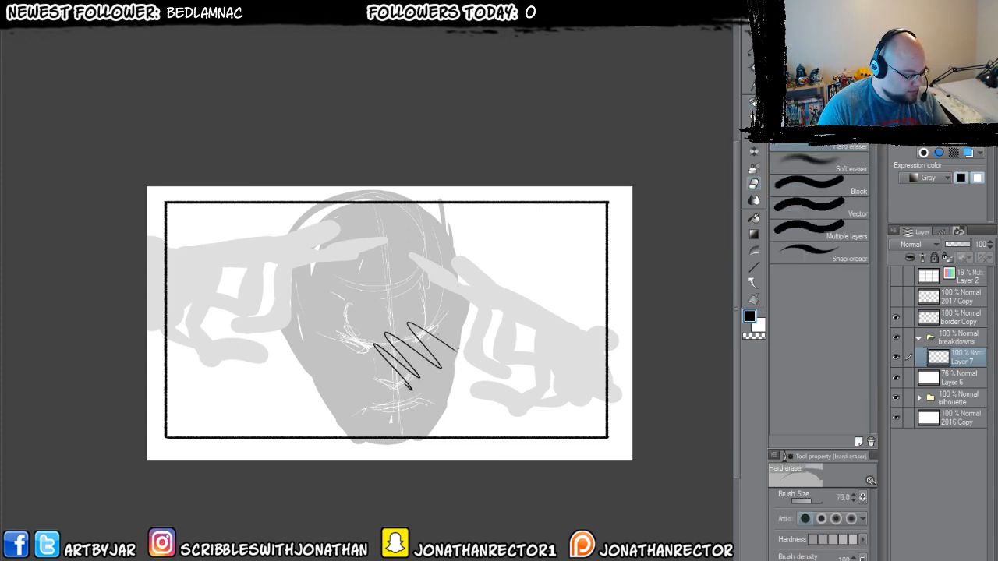
{"action": "key", "text": "bracketright"}
{"action": "key", "text": "bracketright"}
{"action": "key", "text": "bracketright"}
{"action": "mouse_move", "coordinate": [436, 327]}
{"action": "left_mouse_down"}
{"action": "mouse_move", "coordinate": [386, 366]}
{"action": "mouse_move", "coordinate": [378, 335]}
{"action": "mouse_move", "coordinate": [406, 384]}
{"action": "left_mouse_up"}
{"action": "key", "text": "p"}
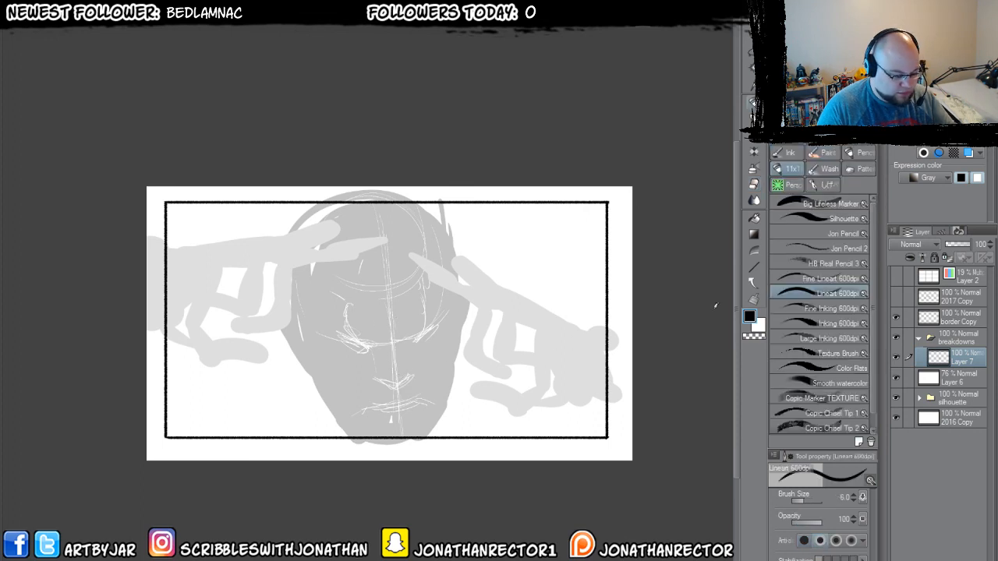
- Using the Inking 600dpi brush at size 40, sketch the round cranium outline and the face's curved vertical centre line
{"action": "left_click", "coordinate": [790, 325]}
{"action": "mouse_move", "coordinate": [429, 333]}
{"action": "left_mouse_down"}
{"action": "mouse_move", "coordinate": [417, 370]}
{"action": "mouse_move", "coordinate": [400, 336]}
{"action": "mouse_move", "coordinate": [373, 338]}
{"action": "left_mouse_up"}
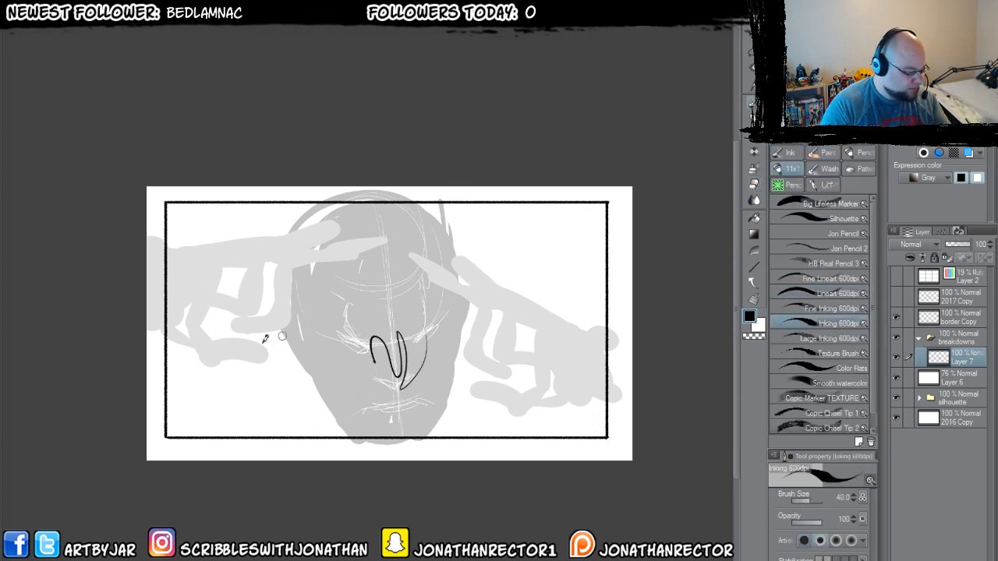
{"action": "key", "text": "ctrl+z"}
{"action": "mouse_move", "coordinate": [275, 352]}
{"action": "left_mouse_down"}
{"action": "mouse_move", "coordinate": [282, 387]}
{"action": "mouse_move", "coordinate": [314, 377]}
{"action": "left_mouse_up"}
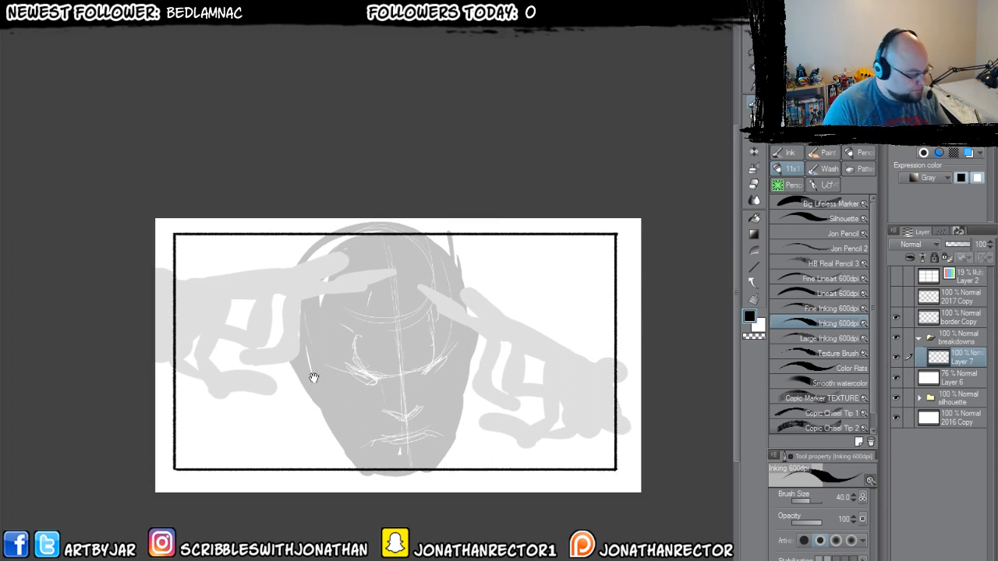
{"action": "mouse_move", "coordinate": [440, 238]}
{"action": "left_mouse_down"}
{"action": "mouse_move", "coordinate": [448, 288]}
{"action": "mouse_move", "coordinate": [452, 273]}
{"action": "mouse_move", "coordinate": [424, 315]}
{"action": "mouse_move", "coordinate": [350, 322]}
{"action": "mouse_move", "coordinate": [302, 270]}
{"action": "mouse_move", "coordinate": [302, 253]}
{"action": "mouse_move", "coordinate": [304, 292]}
{"action": "left_mouse_up"}
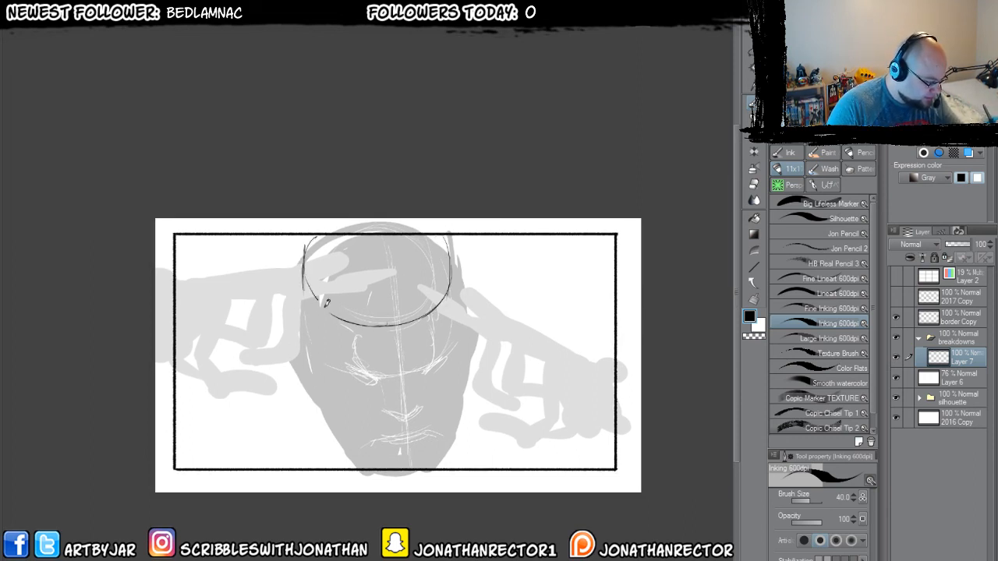
{"action": "mouse_move", "coordinate": [380, 234]}
{"action": "left_mouse_down"}
{"action": "mouse_move", "coordinate": [399, 310]}
{"action": "mouse_move", "coordinate": [411, 464]}
{"action": "left_mouse_up"}
{"action": "left_click_drag", "start_coordinate": [405, 355], "coordinate": [404, 427]}
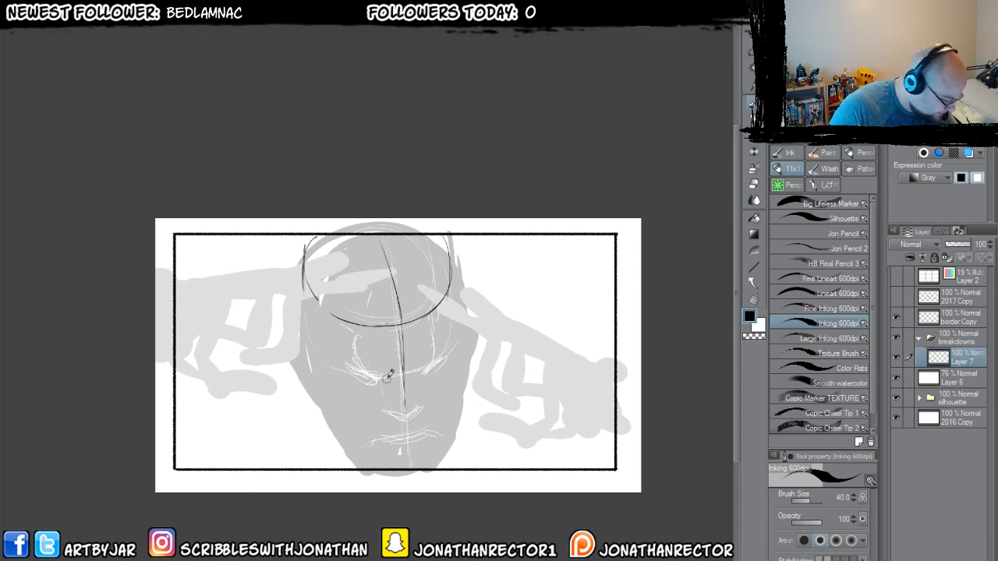
- Hide the palettes and sketch the curved brow shapes on both sides of the centre line, flaring the left brow's outer end
{"action": "scroll", "coordinate": [290, 325], "scroll_direction": "up", "scroll_amount": 1}
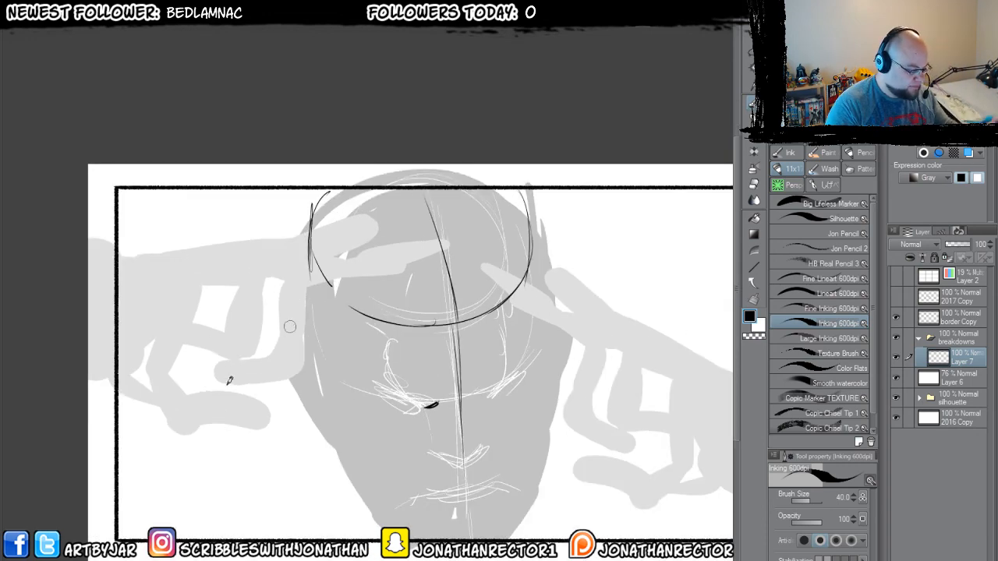
{"action": "key", "text": "Tab"}
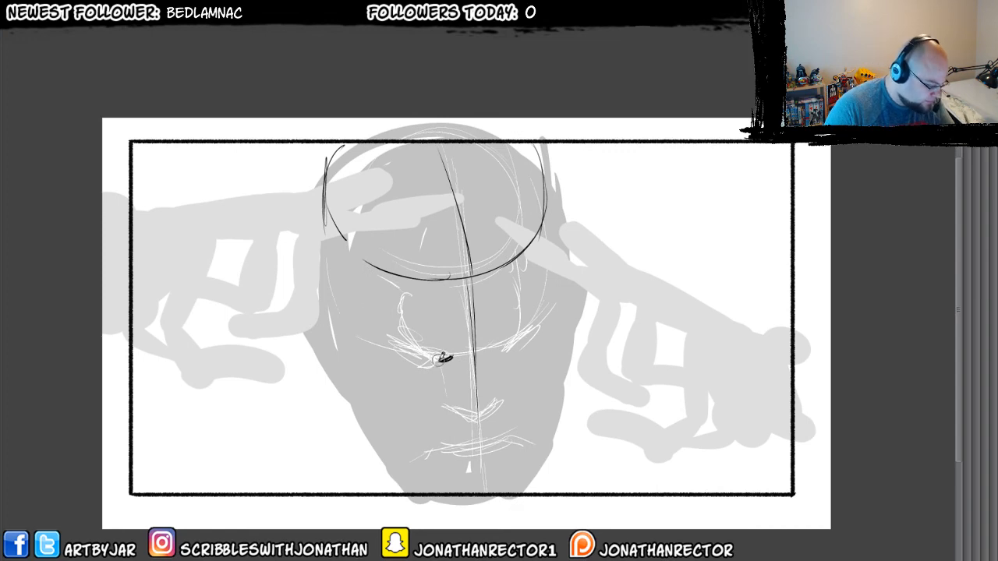
{"action": "mouse_move", "coordinate": [443, 358]}
{"action": "left_mouse_down"}
{"action": "mouse_move", "coordinate": [397, 322]}
{"action": "mouse_move", "coordinate": [411, 334]}
{"action": "mouse_move", "coordinate": [403, 326]}
{"action": "mouse_move", "coordinate": [421, 315]}
{"action": "mouse_move", "coordinate": [430, 289]}
{"action": "mouse_move", "coordinate": [402, 293]}
{"action": "mouse_move", "coordinate": [402, 270]}
{"action": "mouse_move", "coordinate": [395, 295]}
{"action": "mouse_move", "coordinate": [384, 284]}
{"action": "mouse_move", "coordinate": [405, 307]}
{"action": "mouse_move", "coordinate": [402, 329]}
{"action": "mouse_move", "coordinate": [427, 345]}
{"action": "mouse_move", "coordinate": [497, 353]}
{"action": "mouse_move", "coordinate": [525, 329]}
{"action": "left_mouse_up"}
{"action": "mouse_move", "coordinate": [489, 353]}
{"action": "left_mouse_down"}
{"action": "mouse_move", "coordinate": [479, 343]}
{"action": "mouse_move", "coordinate": [525, 296]}
{"action": "left_mouse_up"}
{"action": "mouse_move", "coordinate": [514, 340]}
{"action": "left_mouse_down"}
{"action": "mouse_move", "coordinate": [534, 285]}
{"action": "mouse_move", "coordinate": [511, 274]}
{"action": "left_mouse_up"}
- Mirror the canvas view and build up the other eyebrow with a matching flared outer end
{"action": "key", "text": "m"}
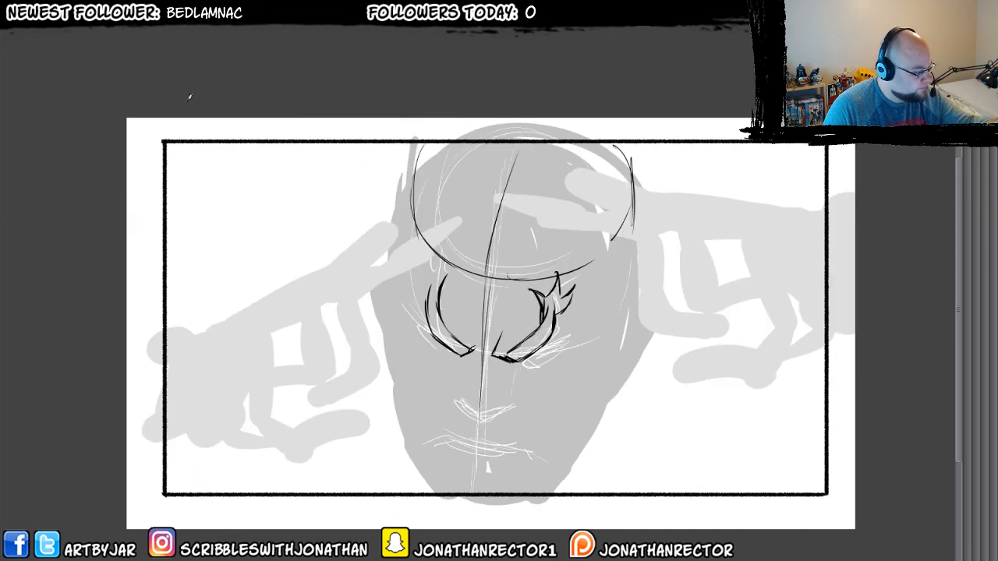
{"action": "mouse_move", "coordinate": [455, 304]}
{"action": "left_mouse_down"}
{"action": "mouse_move", "coordinate": [438, 272]}
{"action": "mouse_move", "coordinate": [450, 246]}
{"action": "left_mouse_up"}
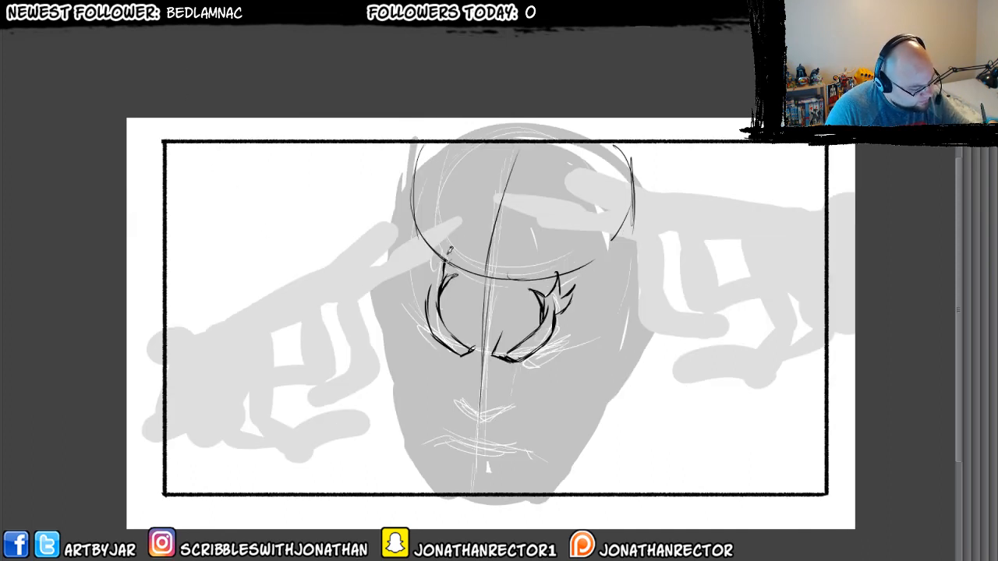
{"action": "mouse_move", "coordinate": [438, 281]}
{"action": "left_mouse_down"}
{"action": "mouse_move", "coordinate": [421, 260]}
{"action": "mouse_move", "coordinate": [441, 340]}
{"action": "left_mouse_up"}
- Restore the unmirrored view and sketch the narrow eye shape beneath the left eyebrow
{"action": "key", "text": "m"}
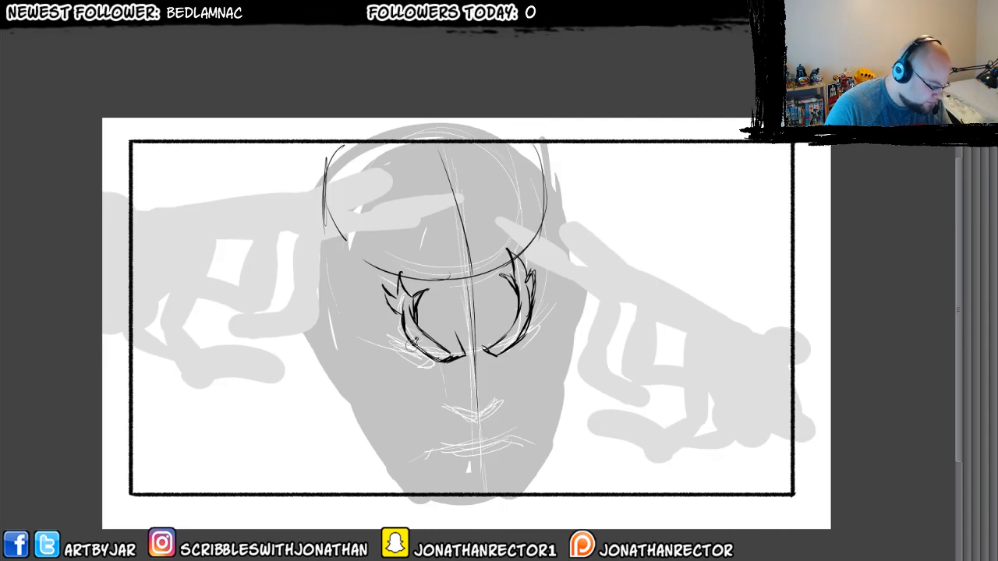
{"action": "mouse_move", "coordinate": [424, 351]}
{"action": "left_mouse_down"}
{"action": "mouse_move", "coordinate": [380, 332]}
{"action": "mouse_move", "coordinate": [395, 360]}
{"action": "mouse_move", "coordinate": [395, 350]}
{"action": "mouse_move", "coordinate": [444, 364]}
{"action": "left_mouse_up"}
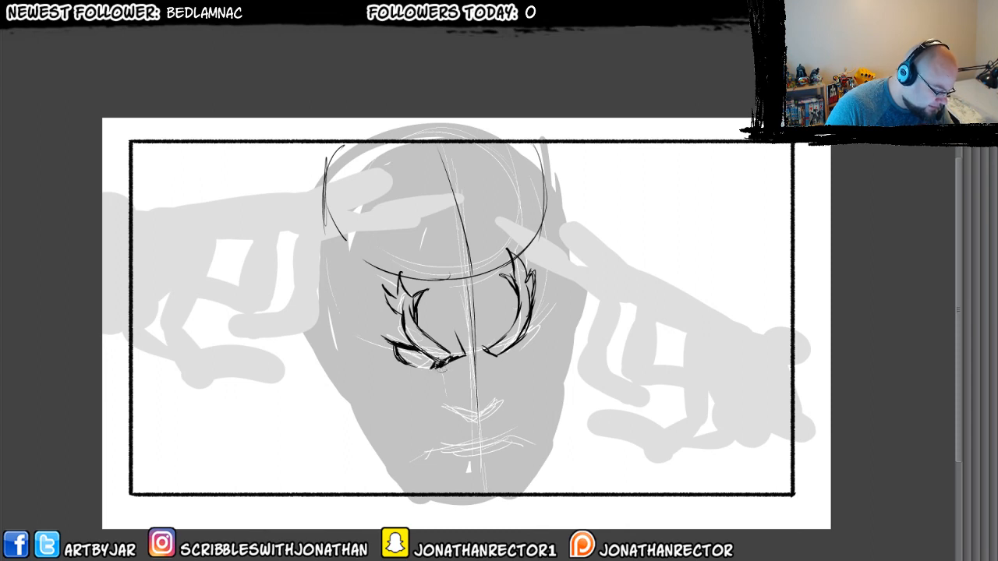
- Sketch the narrow eye beneath the right eyebrow, mirror the canvas view, and nudge that brow slightly outward
{"action": "mouse_move", "coordinate": [528, 331]}
{"action": "left_mouse_down"}
{"action": "mouse_move", "coordinate": [521, 355]}
{"action": "mouse_move", "coordinate": [503, 352]}
{"action": "mouse_move", "coordinate": [506, 333]}
{"action": "left_mouse_up"}
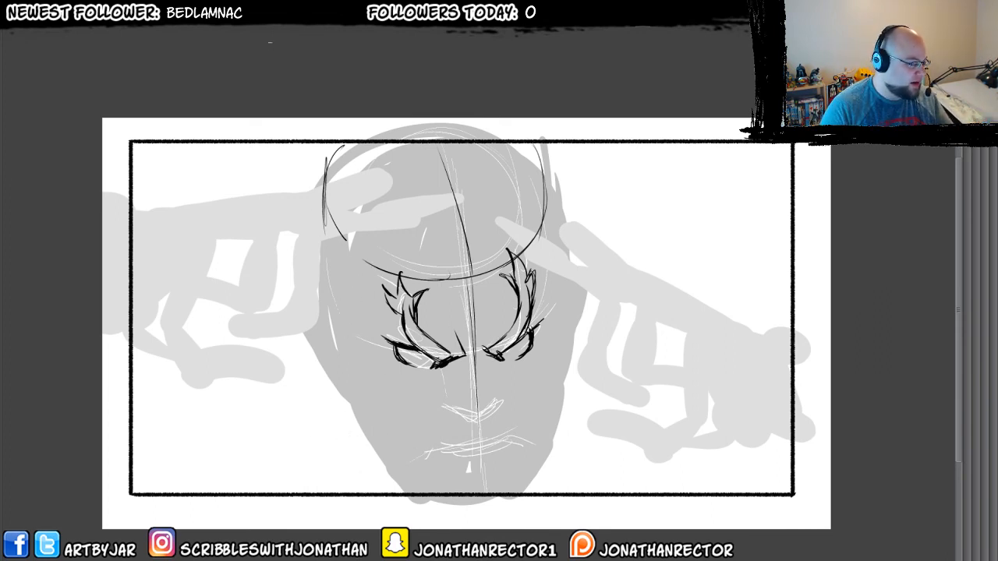
{"action": "key", "text": "h"}
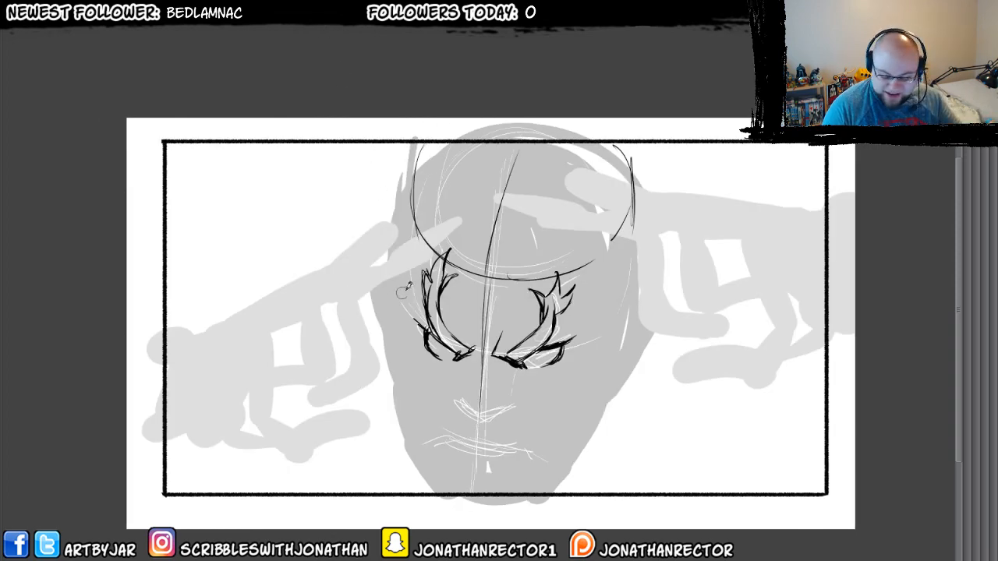
{"action": "mouse_move", "coordinate": [460, 268]}
{"action": "left_mouse_down"}
{"action": "mouse_move", "coordinate": [471, 321]}
{"action": "mouse_move", "coordinate": [425, 355]}
{"action": "mouse_move", "coordinate": [433, 242]}
{"action": "mouse_move", "coordinate": [448, 248]}
{"action": "left_mouse_up"}
{"action": "left_click_drag", "start_coordinate": [432, 330], "coordinate": [431, 325]}
{"action": "key", "text": "ctrl+d"}
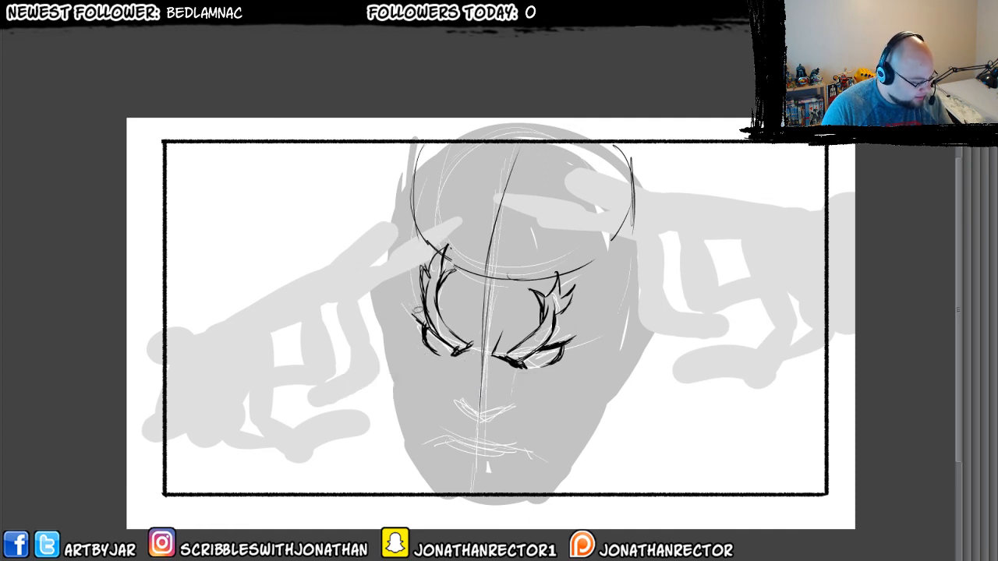
- Lasso the same eyebrow in the mirrored view, transform it lower and closer to the centre line, and restore the unmirrored view
{"action": "left_click_drag", "start_coordinate": [465, 354], "coordinate": [460, 299]}
{"action": "mouse_move", "coordinate": [448, 234]}
{"action": "left_mouse_down"}
{"action": "mouse_move", "coordinate": [418, 255]}
{"action": "mouse_move", "coordinate": [412, 301]}
{"action": "left_mouse_up"}
{"action": "key", "text": "ctrl+t"}
{"action": "left_click_drag", "start_coordinate": [411, 239], "coordinate": [414, 255]}
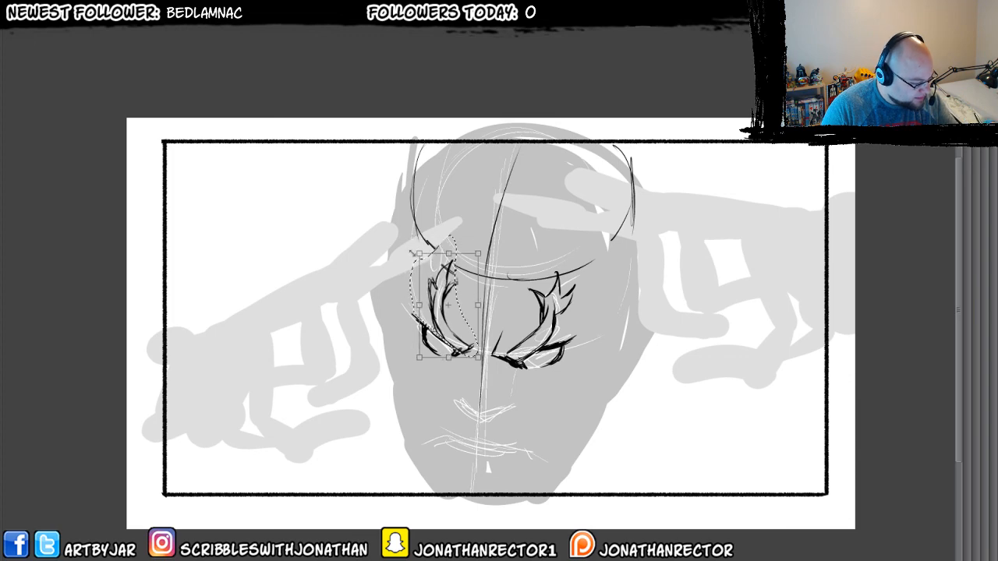
{"action": "left_click_drag", "start_coordinate": [414, 306], "coordinate": [412, 307]}
{"action": "left_click_drag", "start_coordinate": [401, 361], "coordinate": [436, 341]}
{"action": "key", "text": "Return"}
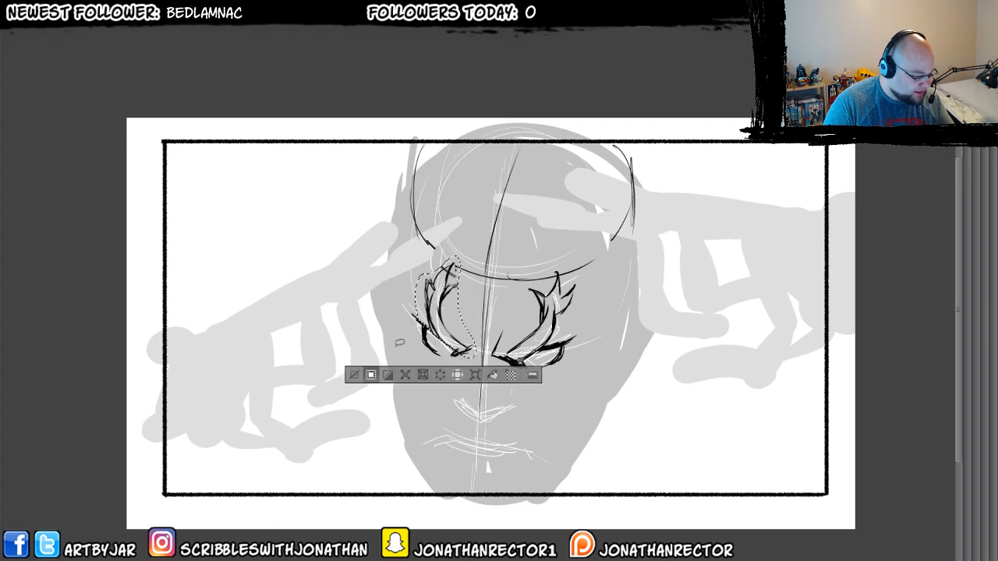
{"action": "left_click", "coordinate": [355, 374]}
{"action": "key", "text": "h"}
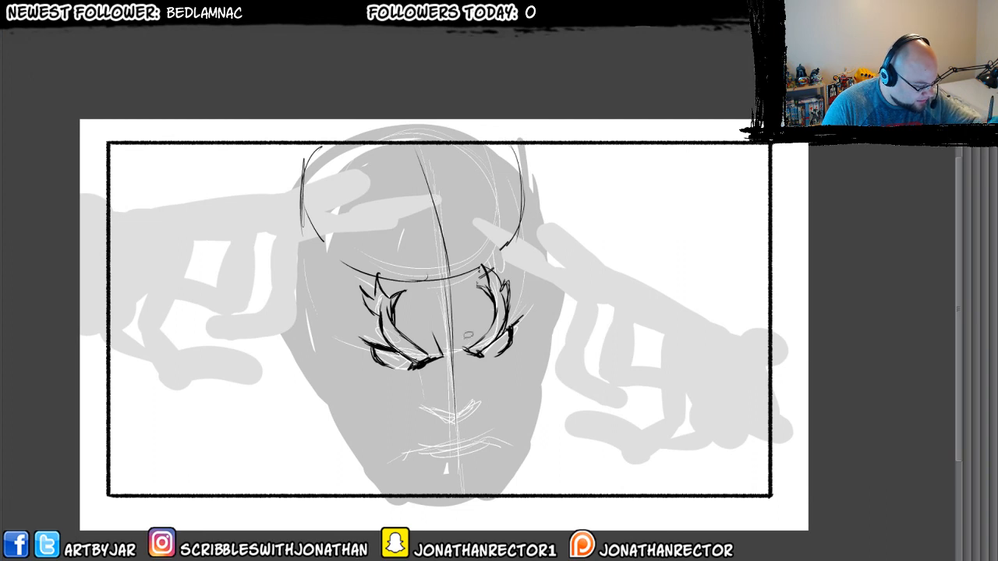
- Show the palettes, lasso the right eye and brow together, shift them slightly toward the face's centre line, and clear the selection
{"action": "mouse_move", "coordinate": [477, 284]}
{"action": "left_mouse_down"}
{"action": "mouse_move", "coordinate": [534, 277]}
{"action": "mouse_move", "coordinate": [478, 331]}
{"action": "left_mouse_up"}
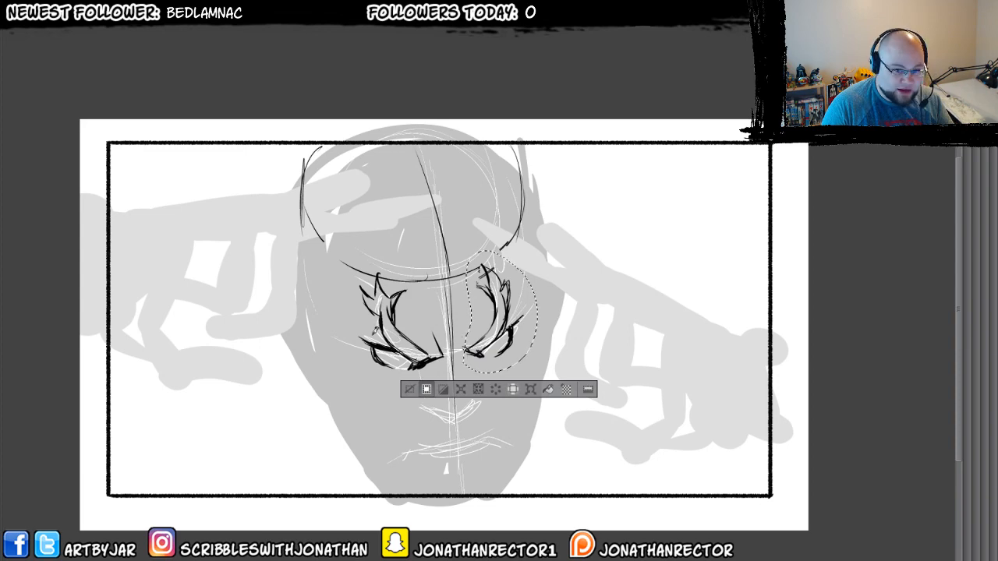
{"action": "left_click_drag", "start_coordinate": [397, 355], "coordinate": [372, 343]}
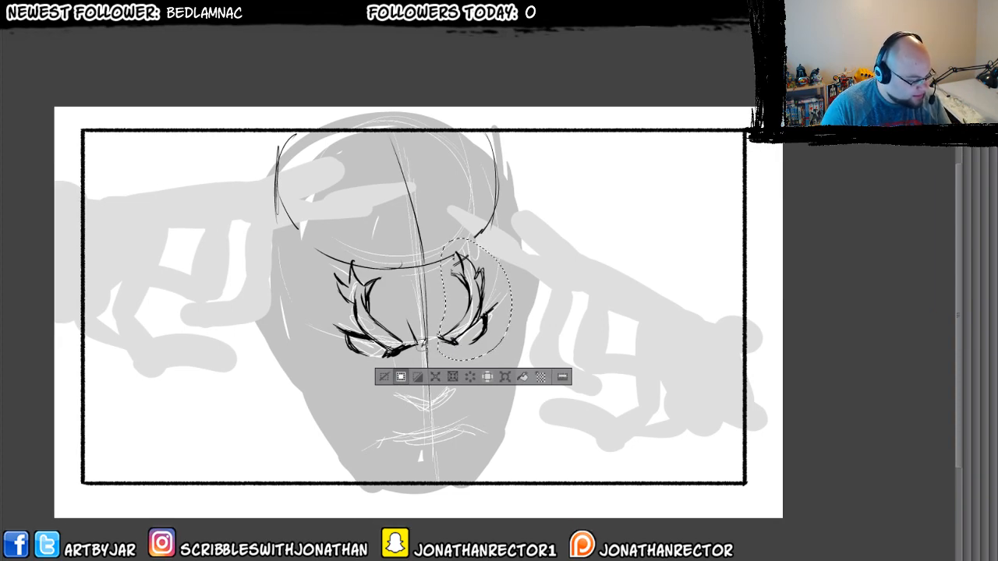
{"action": "key", "text": "Tab"}
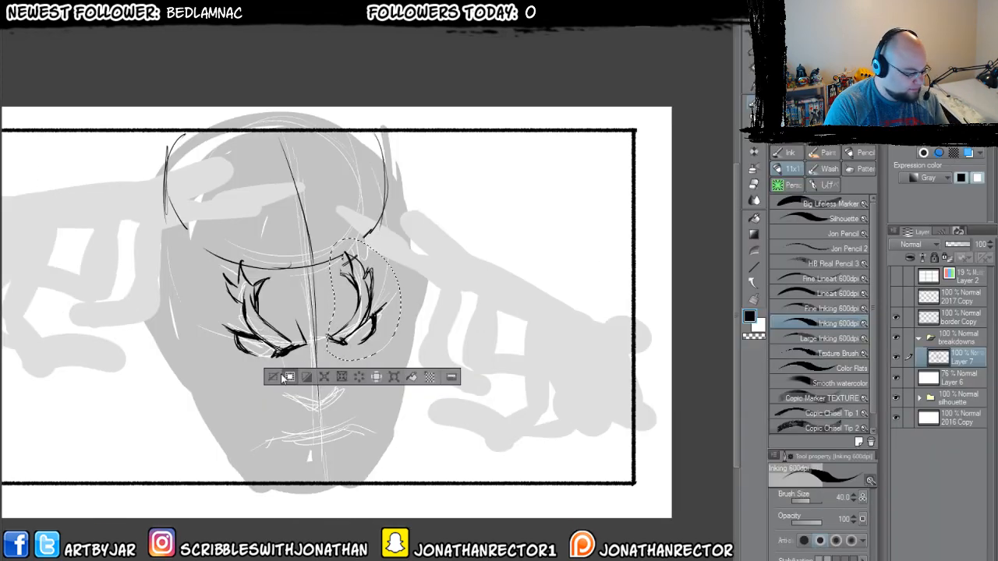
{"action": "key", "text": "ctrl+d"}
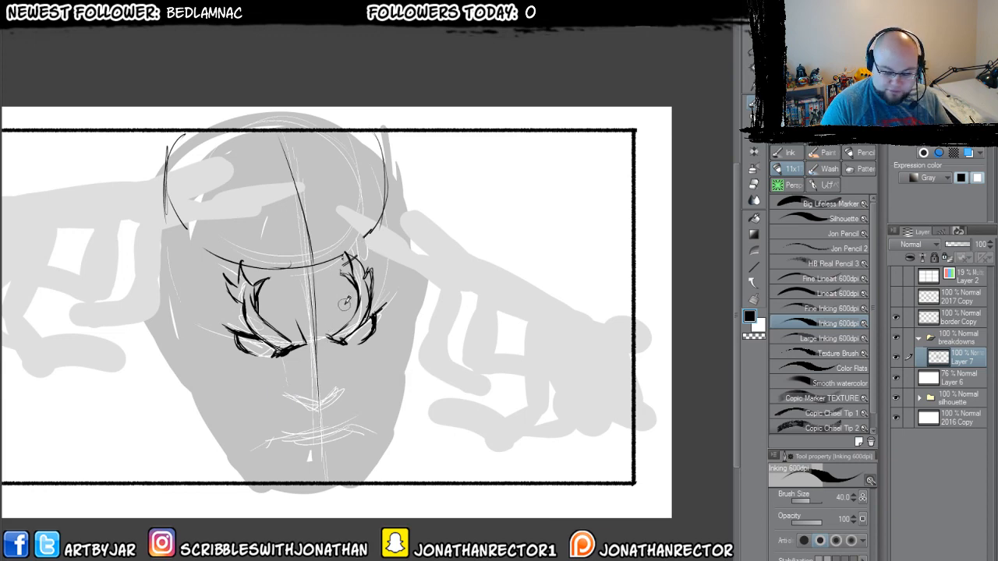
{"action": "key", "text": "m"}
{"action": "mouse_move", "coordinate": [346, 300]}
{"action": "left_mouse_down"}
{"action": "mouse_move", "coordinate": [357, 232]}
{"action": "mouse_move", "coordinate": [332, 349]}
{"action": "mouse_move", "coordinate": [324, 304]}
{"action": "left_mouse_up"}
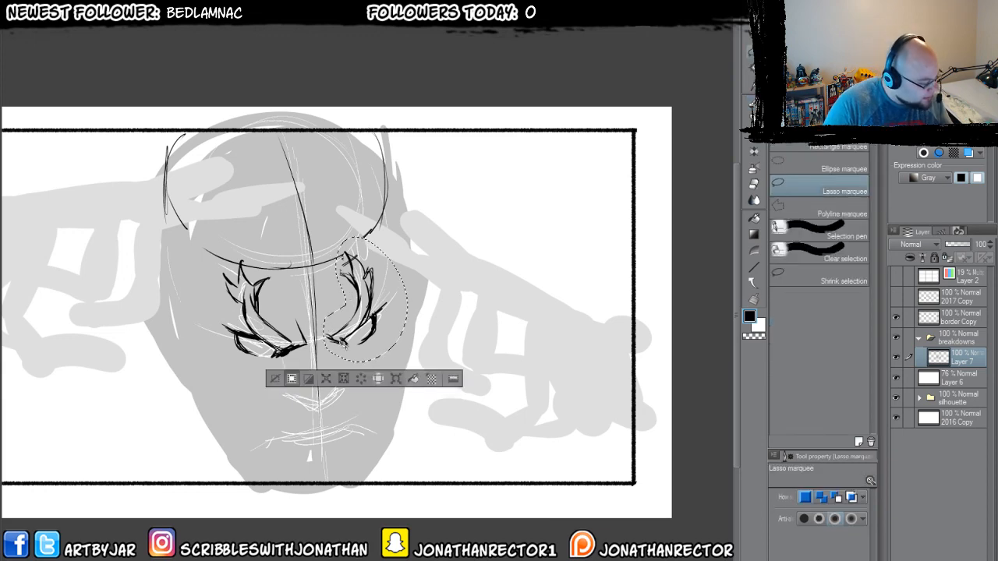
{"action": "left_click_drag", "start_coordinate": [344, 345], "coordinate": [340, 343]}
{"action": "left_click", "coordinate": [274, 379]}
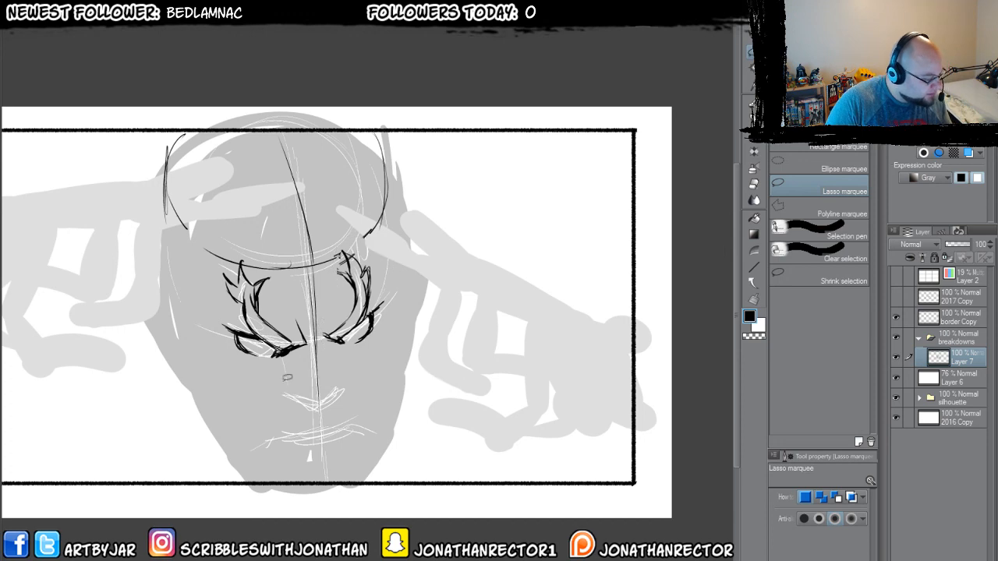
- With the Inking 600dpi brush, sketch the nose's curved base and the straight side lines running up between the eyes
{"action": "key", "text": "ctrl+0"}
{"action": "key", "text": "p"}
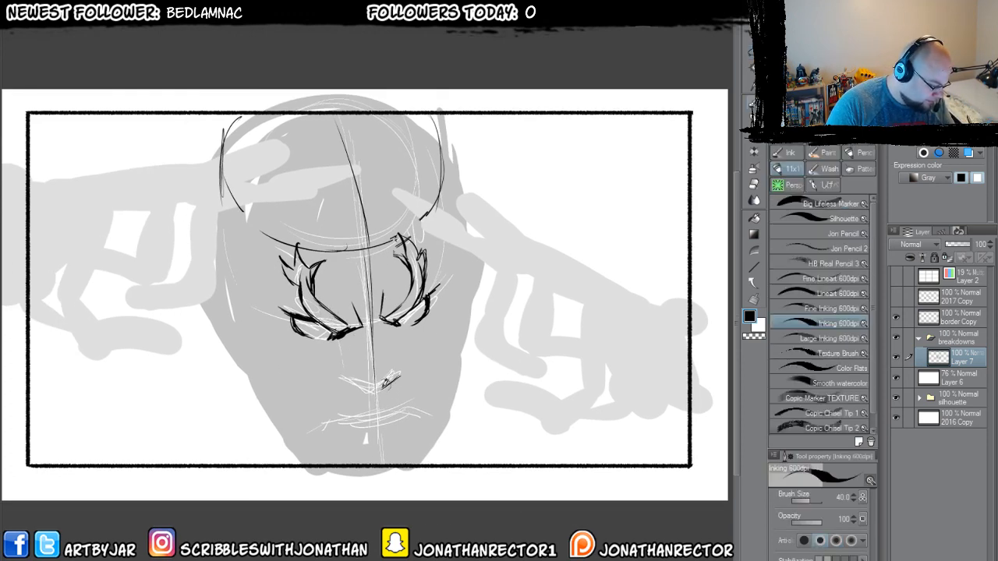
{"action": "mouse_move", "coordinate": [380, 386]}
{"action": "left_mouse_down"}
{"action": "mouse_move", "coordinate": [372, 322]}
{"action": "mouse_move", "coordinate": [386, 395]}
{"action": "mouse_move", "coordinate": [402, 363]}
{"action": "left_mouse_up"}
{"action": "left_click_drag", "start_coordinate": [375, 323], "coordinate": [399, 368]}
{"action": "mouse_move", "coordinate": [360, 326]}
{"action": "left_mouse_down"}
{"action": "mouse_move", "coordinate": [363, 387]}
{"action": "mouse_move", "coordinate": [347, 379]}
{"action": "mouse_move", "coordinate": [394, 387]}
{"action": "mouse_move", "coordinate": [403, 349]}
{"action": "left_mouse_up"}
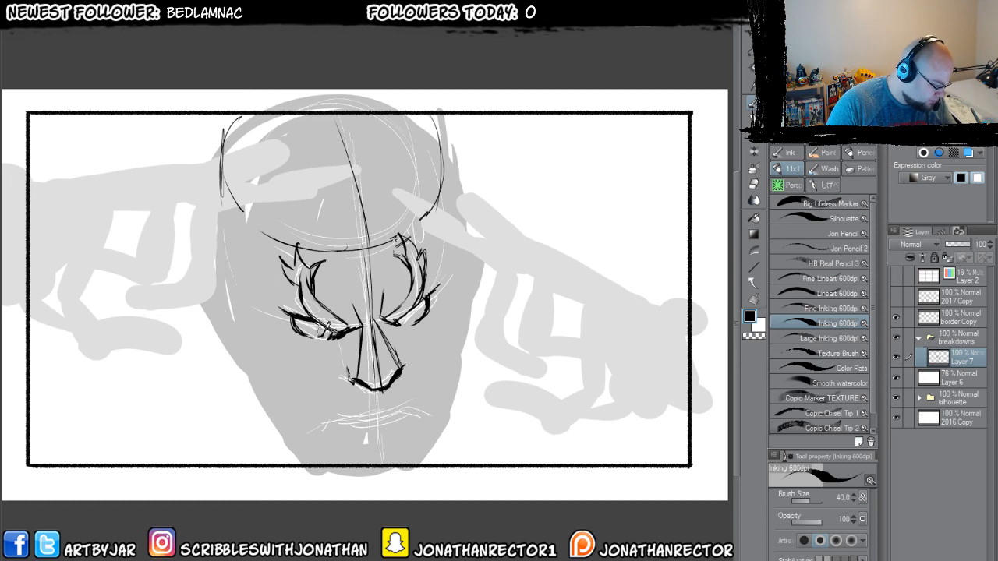
- Draw the irises and pupils in both eyes and add short crease lines around the outer eye corners
{"action": "mouse_move", "coordinate": [330, 337]}
{"action": "left_mouse_down"}
{"action": "mouse_move", "coordinate": [299, 329]}
{"action": "mouse_move", "coordinate": [296, 317]}
{"action": "mouse_move", "coordinate": [310, 321]}
{"action": "left_mouse_up"}
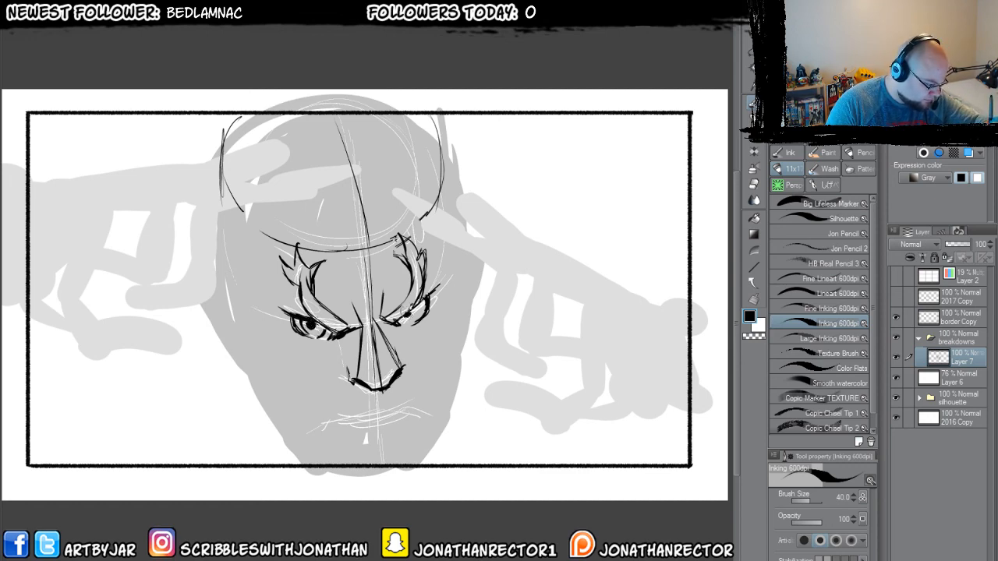
{"action": "left_click_drag", "start_coordinate": [397, 325], "coordinate": [423, 301]}
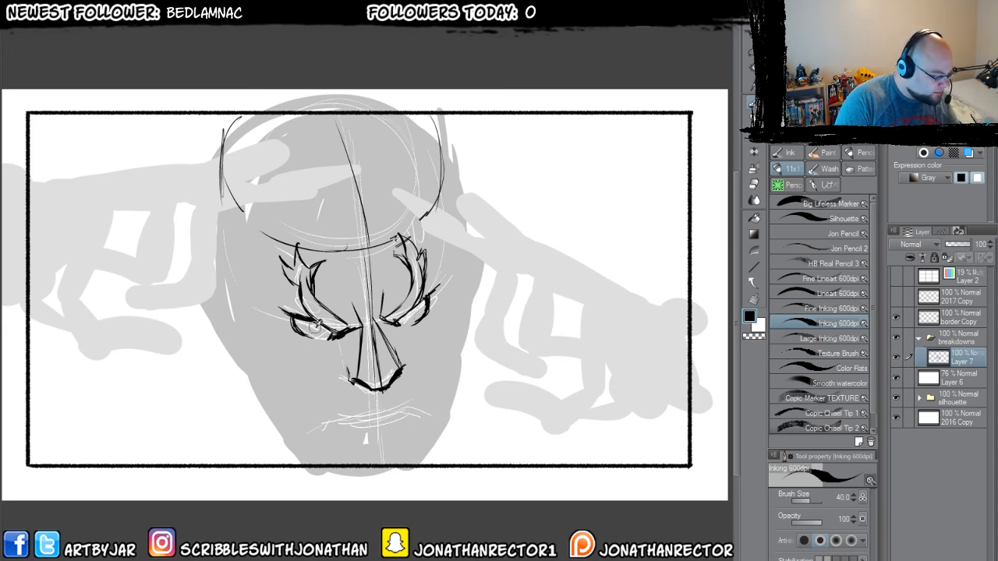
{"action": "left_click_drag", "start_coordinate": [314, 328], "coordinate": [312, 329]}
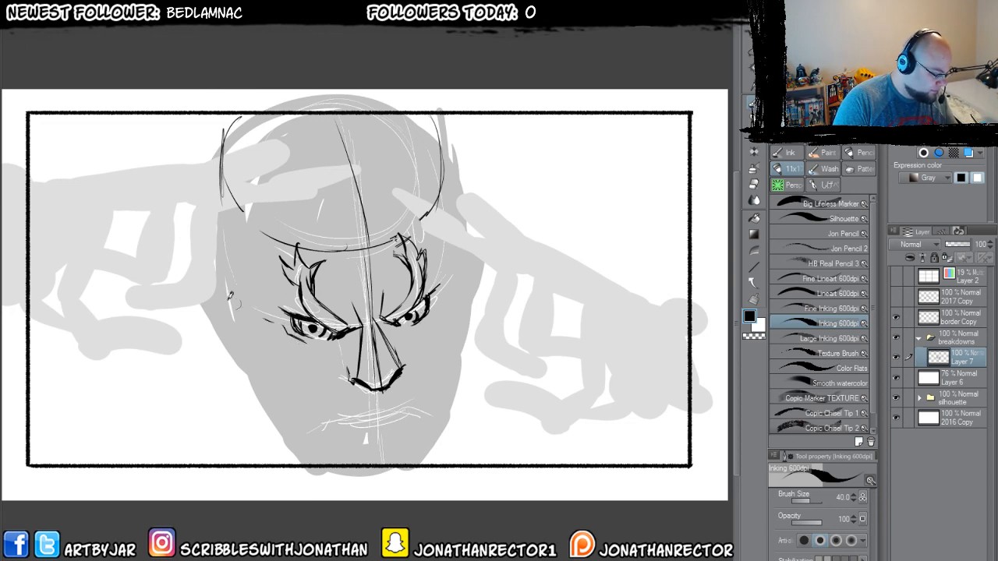
{"action": "left_click_drag", "start_coordinate": [428, 315], "coordinate": [457, 277]}
- Build up the nostrils and the underside of the nose with heavier strokes
{"action": "left_click_drag", "start_coordinate": [280, 379], "coordinate": [278, 366]}
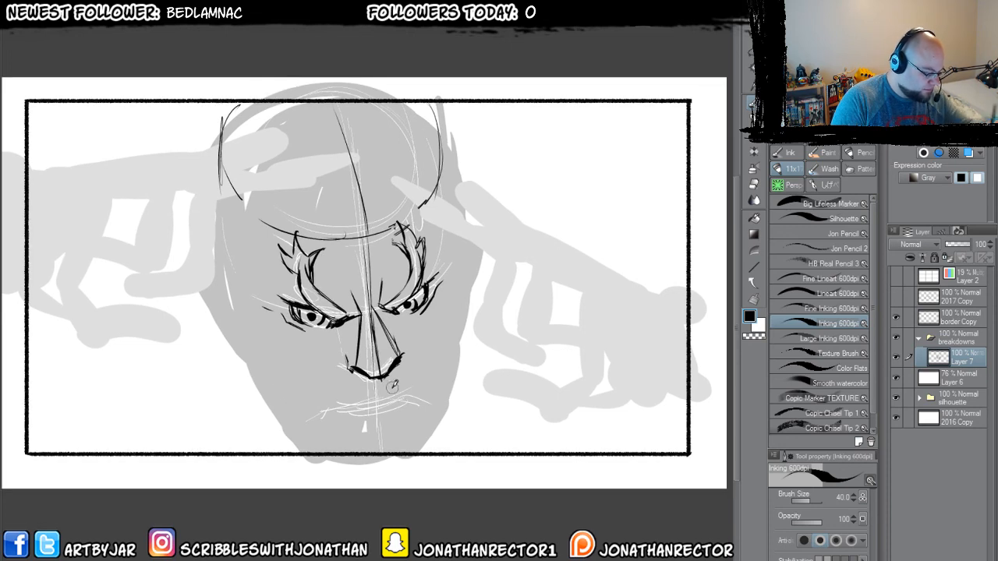
{"action": "mouse_move", "coordinate": [392, 388]}
{"action": "left_mouse_down"}
{"action": "mouse_move", "coordinate": [328, 402]}
{"action": "mouse_move", "coordinate": [410, 384]}
{"action": "mouse_move", "coordinate": [321, 406]}
{"action": "mouse_move", "coordinate": [396, 392]}
{"action": "left_mouse_up"}
{"action": "mouse_move", "coordinate": [325, 383]}
{"action": "left_mouse_down"}
{"action": "mouse_move", "coordinate": [330, 375]}
{"action": "mouse_move", "coordinate": [316, 381]}
{"action": "mouse_move", "coordinate": [311, 404]}
{"action": "mouse_move", "coordinate": [341, 380]}
{"action": "mouse_move", "coordinate": [390, 399]}
{"action": "mouse_move", "coordinate": [351, 397]}
{"action": "mouse_move", "coordinate": [330, 383]}
{"action": "mouse_move", "coordinate": [335, 361]}
{"action": "mouse_move", "coordinate": [393, 357]}
{"action": "mouse_move", "coordinate": [413, 336]}
{"action": "left_mouse_up"}
{"action": "key", "text": "e"}
{"action": "key", "text": "p"}
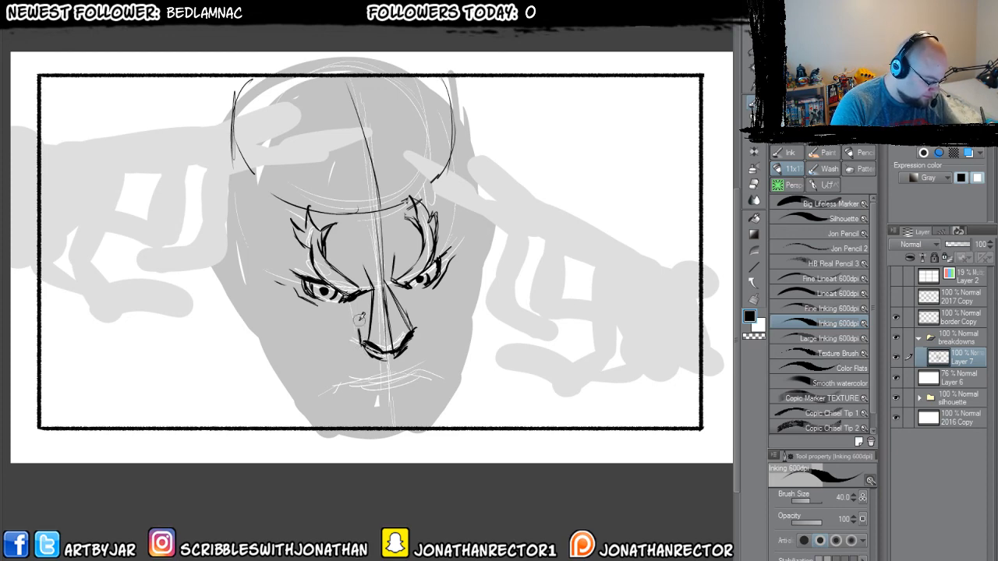
- Erase the nose's straight side lines and redraw a shaped bridge with a crease between the eyes
{"action": "key", "text": "e"}
{"action": "mouse_move", "coordinate": [363, 316]}
{"action": "left_mouse_down"}
{"action": "mouse_move", "coordinate": [375, 293]}
{"action": "mouse_move", "coordinate": [389, 310]}
{"action": "mouse_move", "coordinate": [393, 301]}
{"action": "mouse_move", "coordinate": [381, 271]}
{"action": "mouse_move", "coordinate": [385, 321]}
{"action": "mouse_move", "coordinate": [378, 250]}
{"action": "left_mouse_up"}
{"action": "key", "text": "p"}
{"action": "left_click_drag", "start_coordinate": [406, 333], "coordinate": [398, 342]}
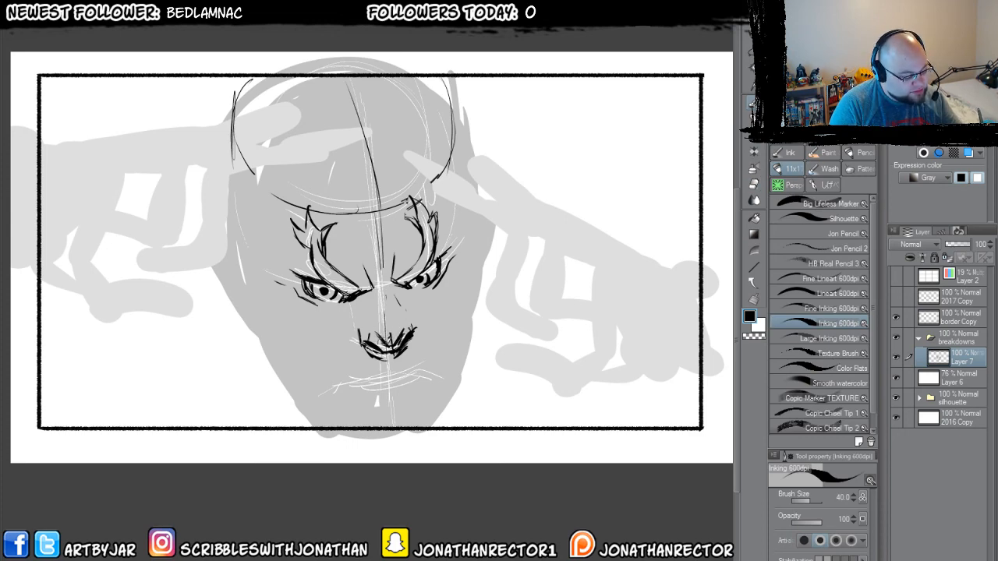
{"action": "mouse_move", "coordinate": [400, 326]}
{"action": "left_mouse_down"}
{"action": "mouse_move", "coordinate": [386, 286]}
{"action": "mouse_move", "coordinate": [375, 290]}
{"action": "left_mouse_up"}
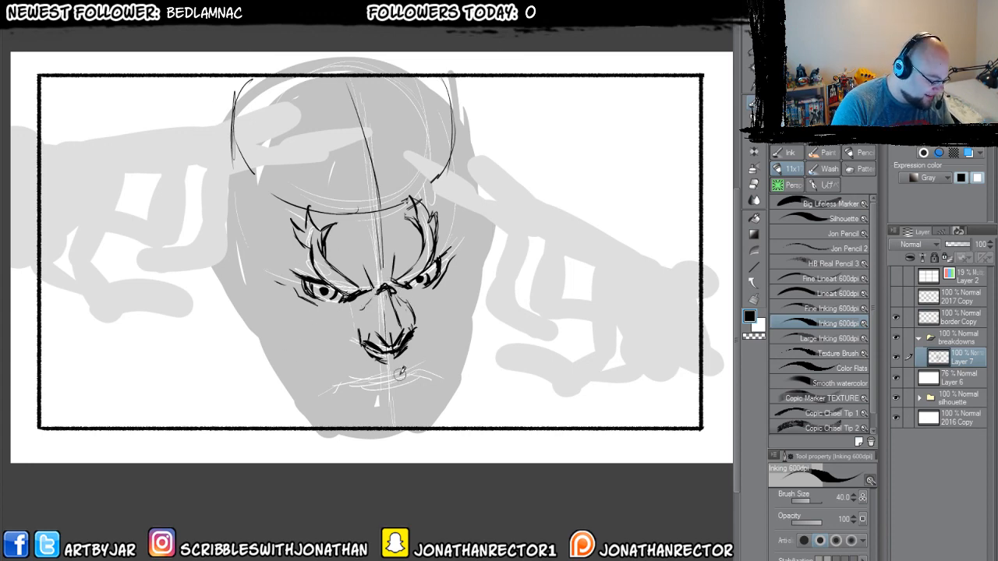
- Sketch the downturned mouth with short lower-lip lines and mark the right corner of the chin
{"action": "left_click_drag", "start_coordinate": [414, 371], "coordinate": [327, 390]}
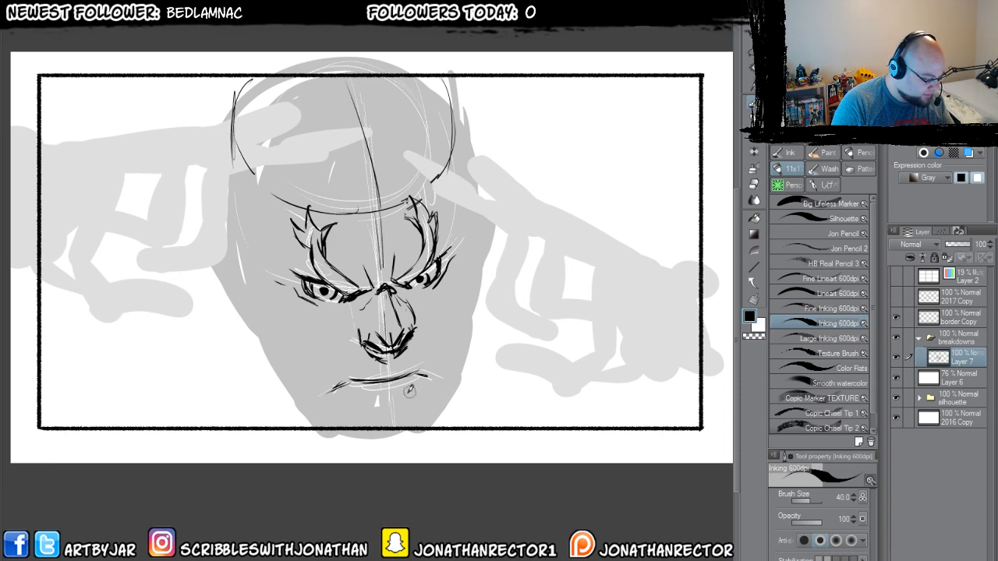
{"action": "left_click_drag", "start_coordinate": [443, 414], "coordinate": [421, 437]}
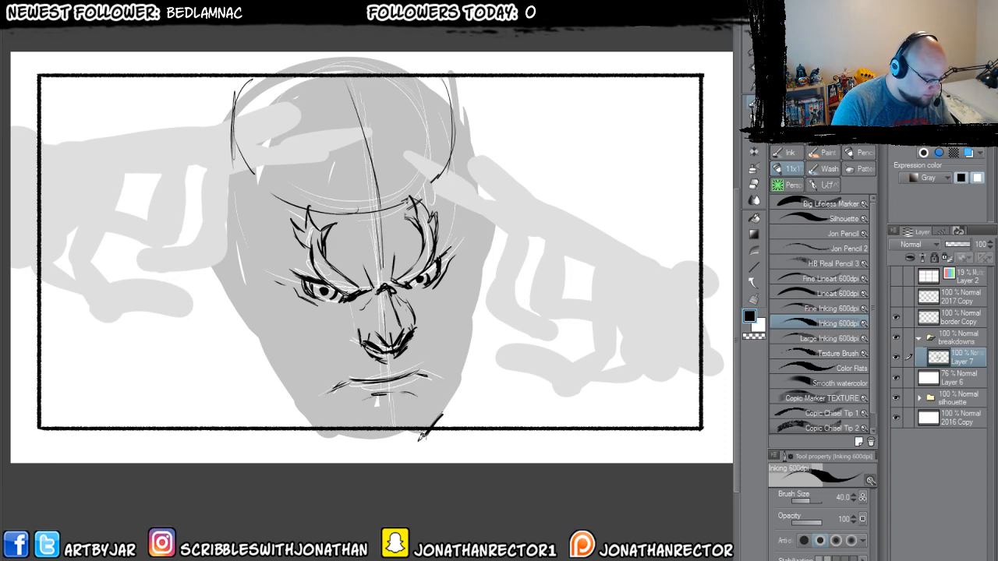
- Outline the chin, the tapering jaw and both sides of the head up to the panel's upper border
{"action": "mouse_move", "coordinate": [396, 382]}
{"action": "left_mouse_down"}
{"action": "mouse_move", "coordinate": [401, 453]}
{"action": "mouse_move", "coordinate": [339, 443]}
{"action": "mouse_move", "coordinate": [276, 373]}
{"action": "mouse_move", "coordinate": [226, 203]}
{"action": "mouse_move", "coordinate": [269, 284]}
{"action": "mouse_move", "coordinate": [198, 126]}
{"action": "left_mouse_up"}
{"action": "mouse_move", "coordinate": [425, 434]}
{"action": "left_mouse_down"}
{"action": "mouse_move", "coordinate": [440, 411]}
{"action": "mouse_move", "coordinate": [469, 263]}
{"action": "left_mouse_up"}
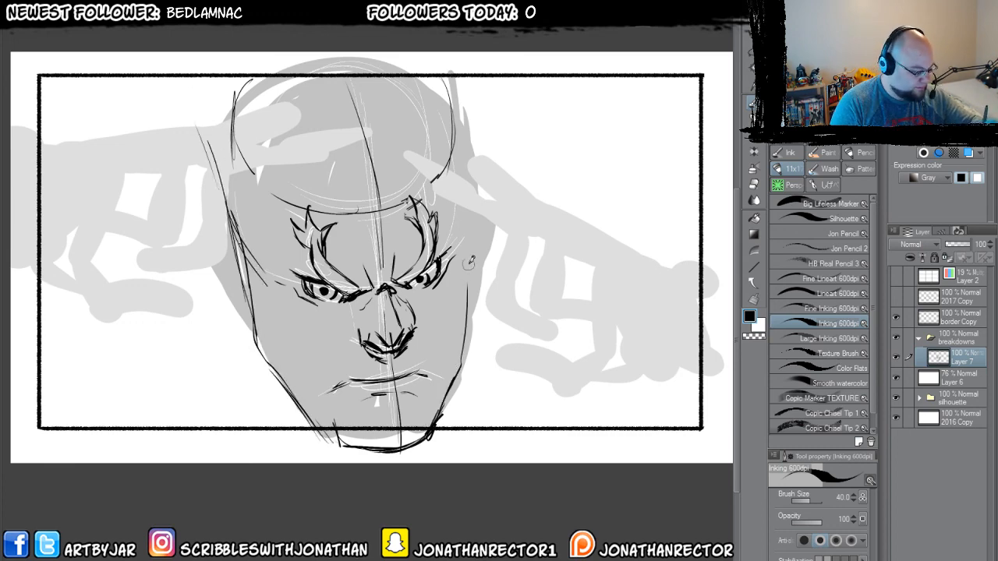
{"action": "left_click_drag", "start_coordinate": [466, 343], "coordinate": [474, 184]}
{"action": "left_click_drag", "start_coordinate": [476, 248], "coordinate": [465, 72]}
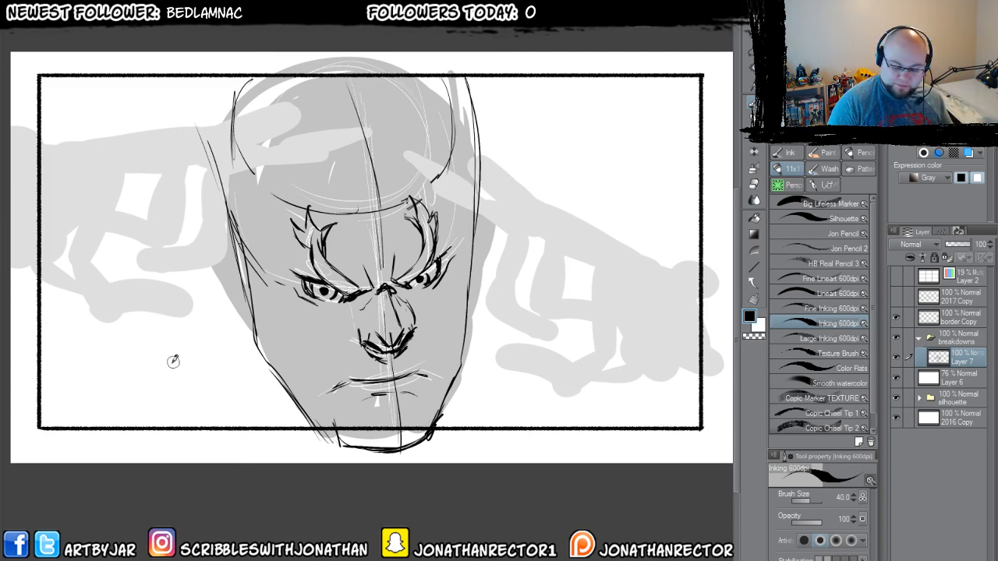
{"action": "scroll", "coordinate": [156, 351], "scroll_direction": "down", "scroll_amount": 2}
{"action": "mouse_move", "coordinate": [141, 345]}
{"action": "left_mouse_down"}
{"action": "mouse_move", "coordinate": [281, 406]}
{"action": "mouse_move", "coordinate": [278, 206]}
{"action": "left_mouse_up"}
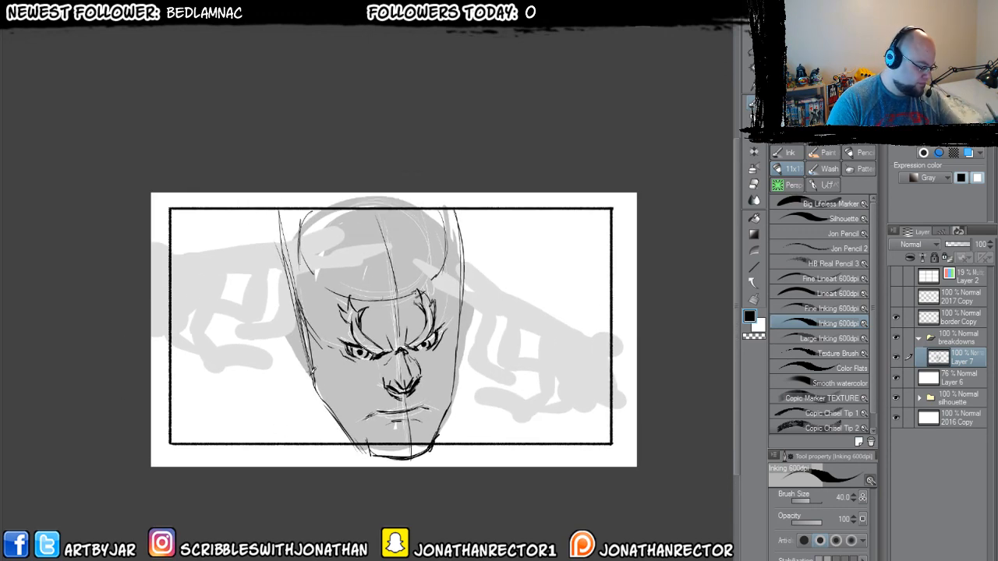
{"action": "left_click_drag", "start_coordinate": [315, 375], "coordinate": [281, 209]}
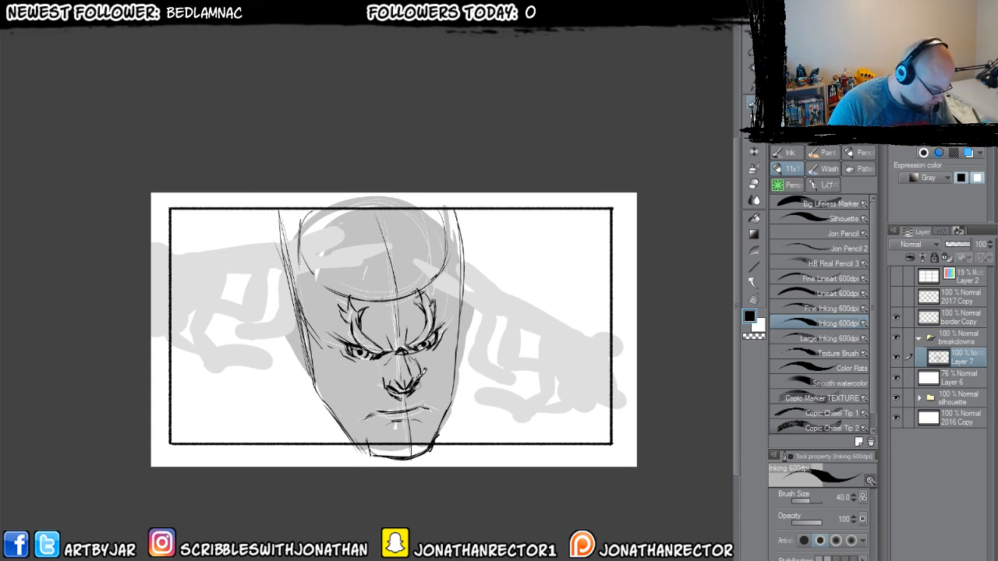
- Lasso the mouth lines and shift them slightly up toward the nose
{"action": "key", "text": "m"}
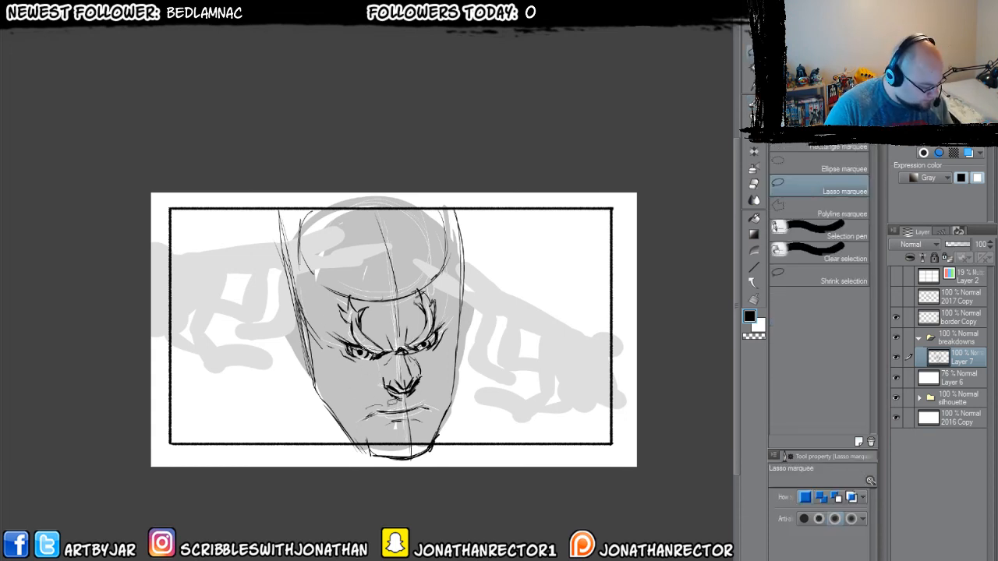
{"action": "mouse_move", "coordinate": [381, 401]}
{"action": "left_mouse_down"}
{"action": "mouse_move", "coordinate": [418, 427]}
{"action": "mouse_move", "coordinate": [360, 409]}
{"action": "left_mouse_up"}
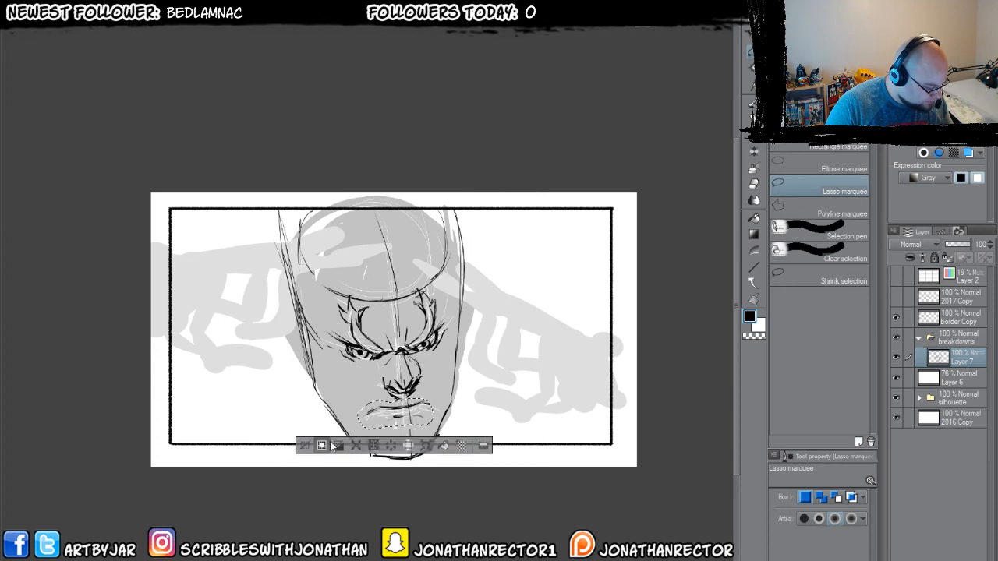
{"action": "left_click", "coordinate": [333, 446]}
{"action": "left_click_drag", "start_coordinate": [294, 410], "coordinate": [315, 425]}
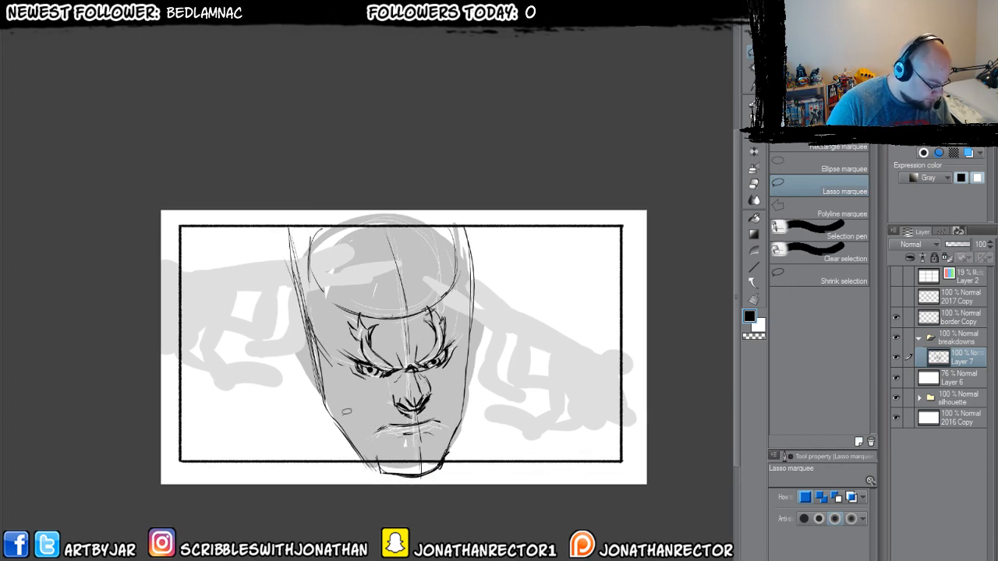
- Draw the rounded top of the head over the panel's upper border with bold strokes, and add a jagged line on the left cheek
{"action": "key", "text": "p"}
{"action": "mouse_move", "coordinate": [307, 361]}
{"action": "left_mouse_down"}
{"action": "mouse_move", "coordinate": [312, 409]}
{"action": "mouse_move", "coordinate": [311, 345]}
{"action": "mouse_move", "coordinate": [329, 283]}
{"action": "mouse_move", "coordinate": [386, 259]}
{"action": "mouse_move", "coordinate": [477, 373]}
{"action": "mouse_move", "coordinate": [433, 258]}
{"action": "mouse_move", "coordinate": [310, 335]}
{"action": "mouse_move", "coordinate": [414, 259]}
{"action": "mouse_move", "coordinate": [473, 374]}
{"action": "mouse_move", "coordinate": [394, 273]}
{"action": "left_mouse_up"}
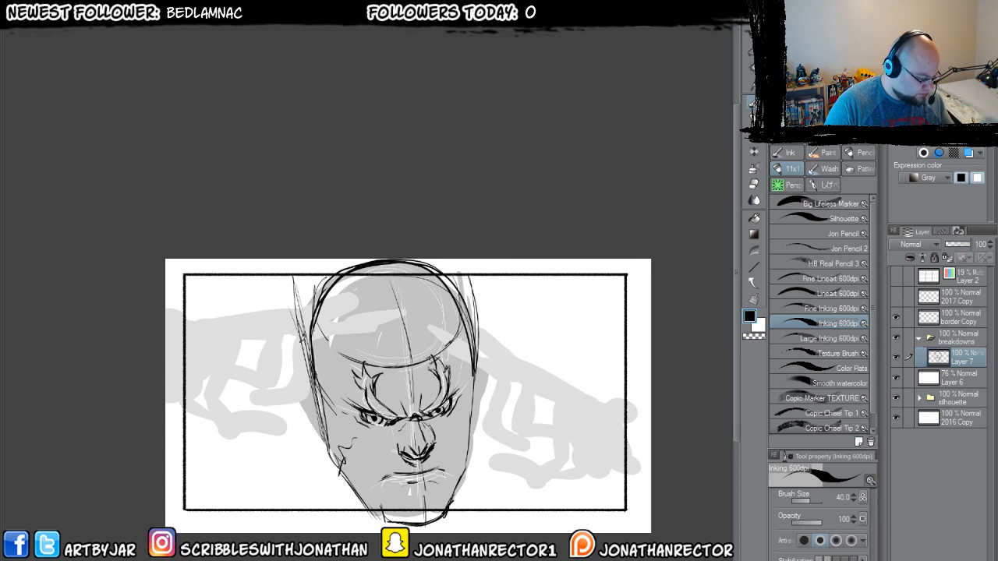
{"action": "key", "text": "alt+bracketleft"}
{"action": "key", "text": "alt+bracketright"}
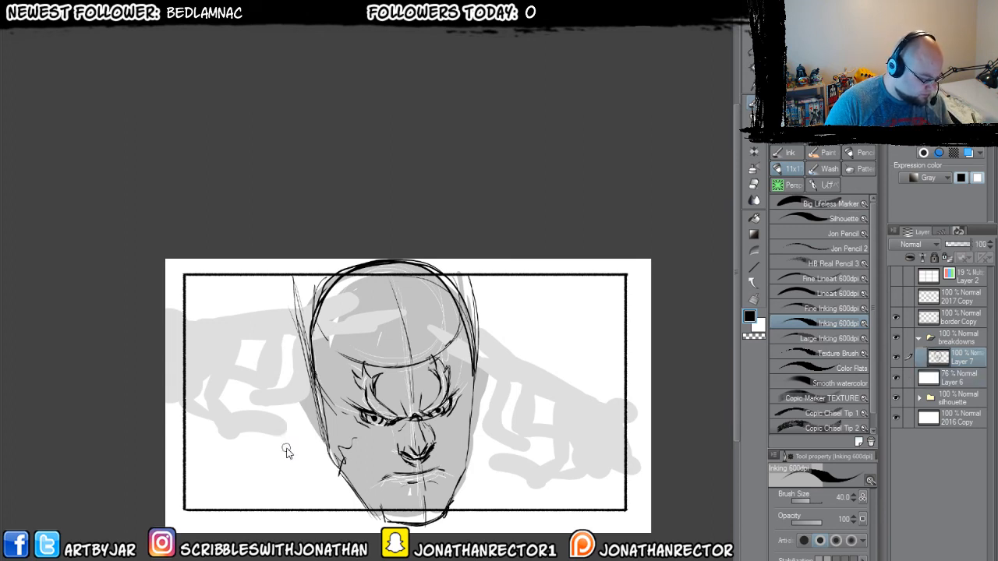
- Sketch the long cheek contour lines running down toward the jaw on both sides of the face
{"action": "mouse_move", "coordinate": [289, 445]}
{"action": "left_mouse_down"}
{"action": "mouse_move", "coordinate": [292, 428]}
{"action": "mouse_move", "coordinate": [294, 449]}
{"action": "mouse_move", "coordinate": [297, 435]}
{"action": "left_mouse_up"}
{"action": "key", "text": "k"}
{"action": "key", "text": "p"}
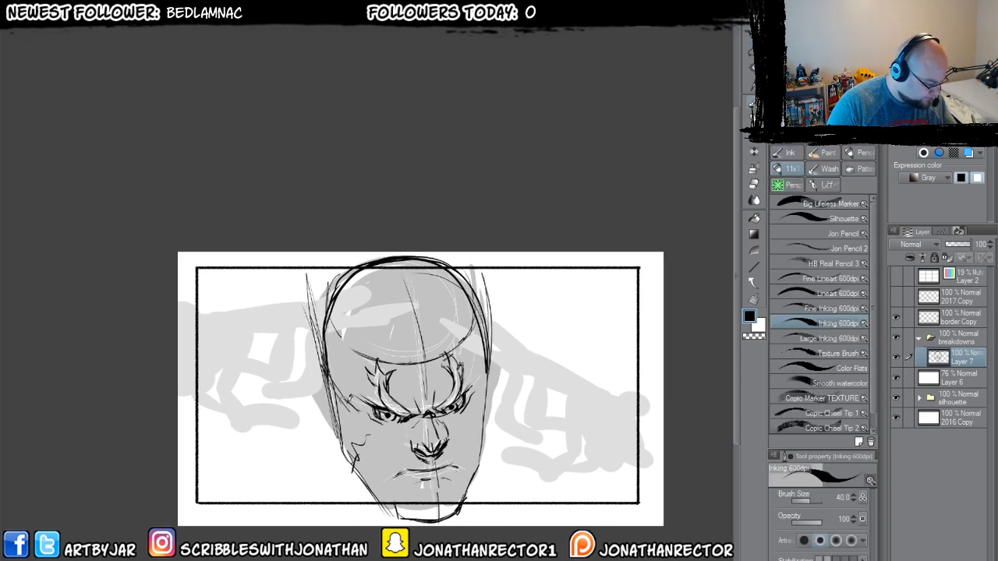
{"action": "mouse_move", "coordinate": [358, 393]}
{"action": "left_mouse_down"}
{"action": "mouse_move", "coordinate": [340, 433]}
{"action": "mouse_move", "coordinate": [376, 449]}
{"action": "mouse_move", "coordinate": [365, 499]}
{"action": "left_mouse_up"}
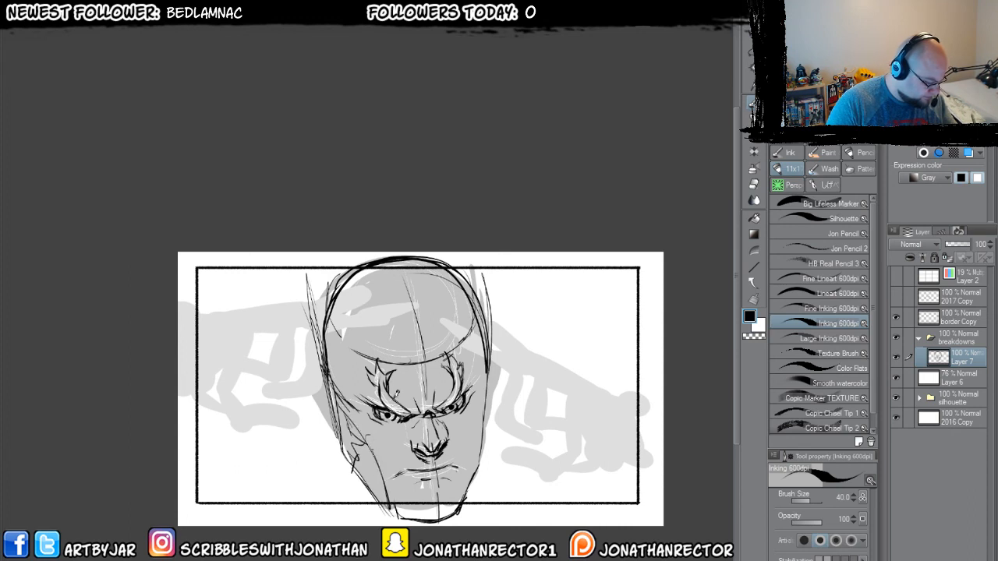
{"action": "mouse_move", "coordinate": [482, 399]}
{"action": "left_mouse_down"}
{"action": "mouse_move", "coordinate": [460, 503]}
{"action": "mouse_move", "coordinate": [464, 491]}
{"action": "left_mouse_up"}
{"action": "mouse_move", "coordinate": [325, 336]}
{"action": "left_mouse_down"}
{"action": "mouse_move", "coordinate": [333, 392]}
{"action": "mouse_move", "coordinate": [324, 339]}
{"action": "left_mouse_up"}
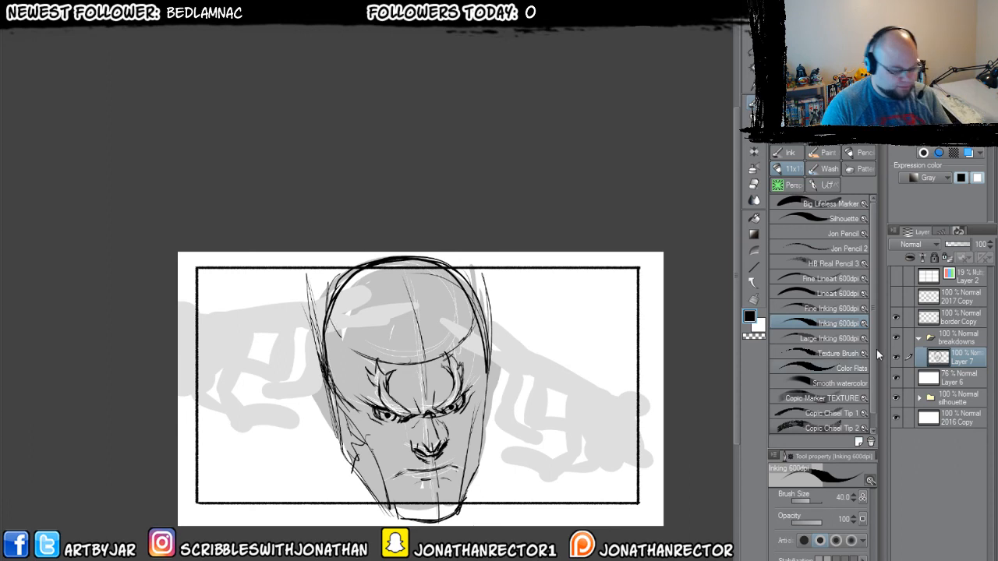
- Add a new layer above the first face sketch in the breakdowns folder and hide the Layer 7 sketch
{"action": "left_click", "coordinate": [895, 356]}
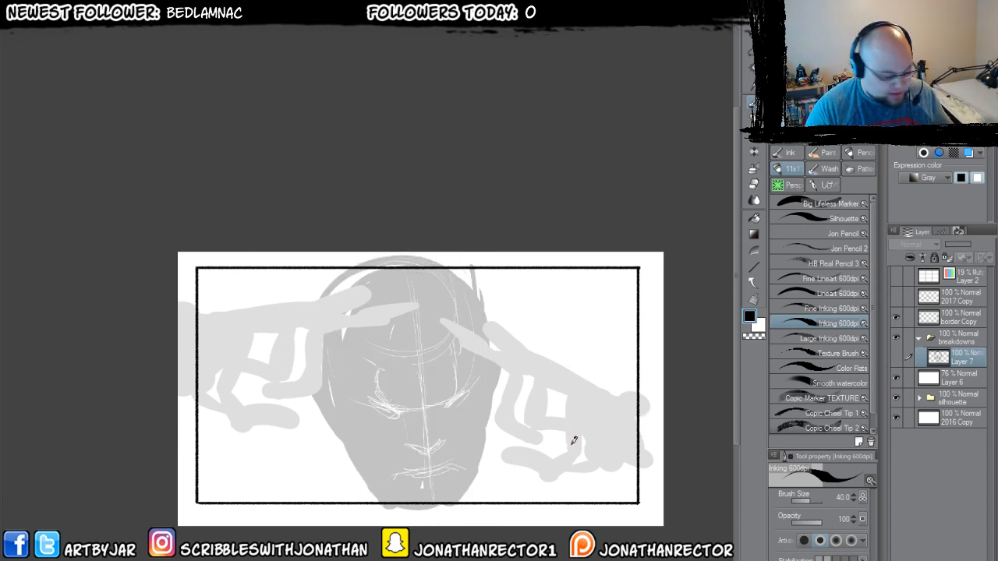
{"action": "key", "text": "ctrl+shift+n"}
{"action": "left_click", "coordinate": [896, 376]}
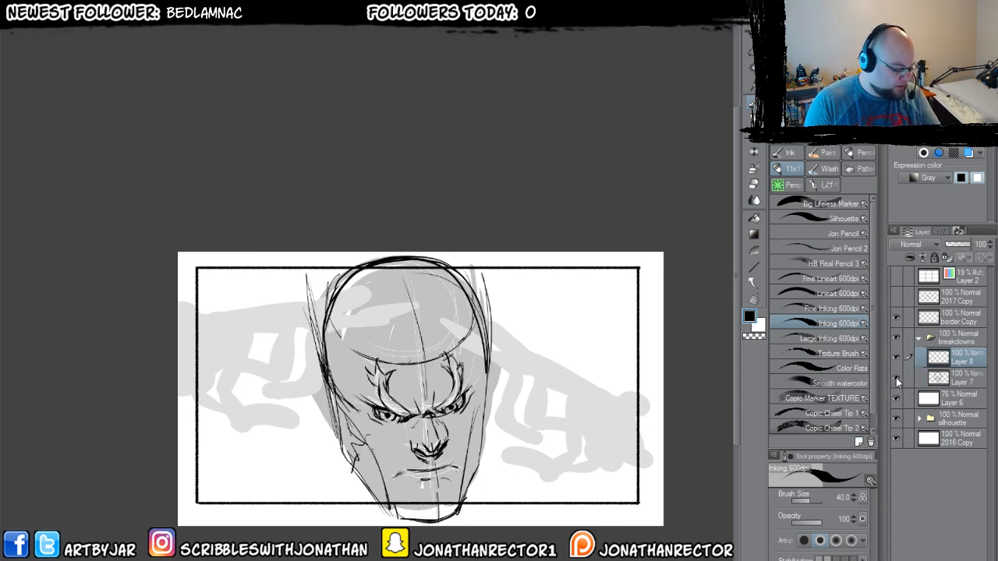
{"action": "left_click", "coordinate": [895, 377]}
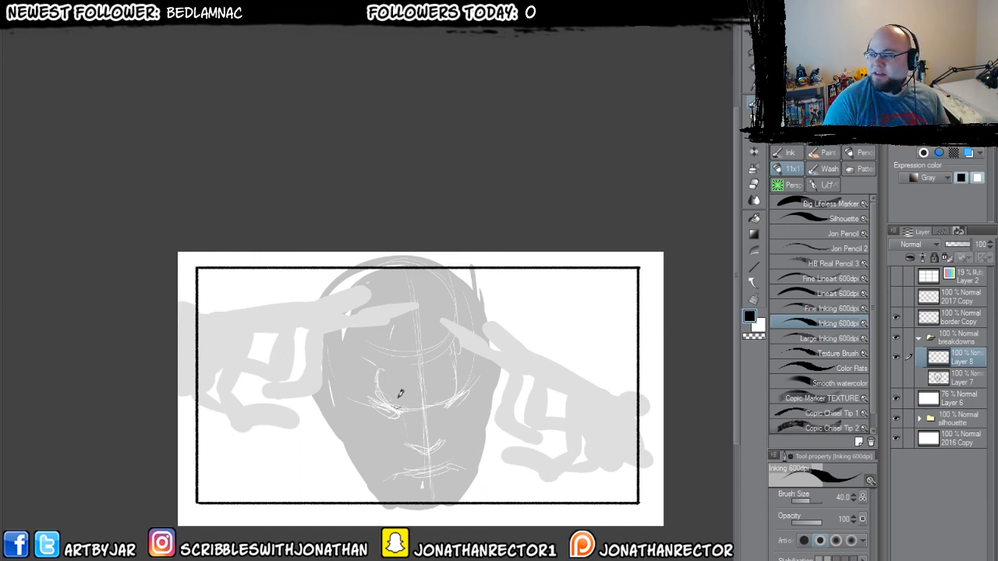
- Block in a new face over the silhouette with a curved brow line, centre line, nose base, mouth, and jaw and head sides
{"action": "left_click_drag", "start_coordinate": [314, 436], "coordinate": [379, 389]}
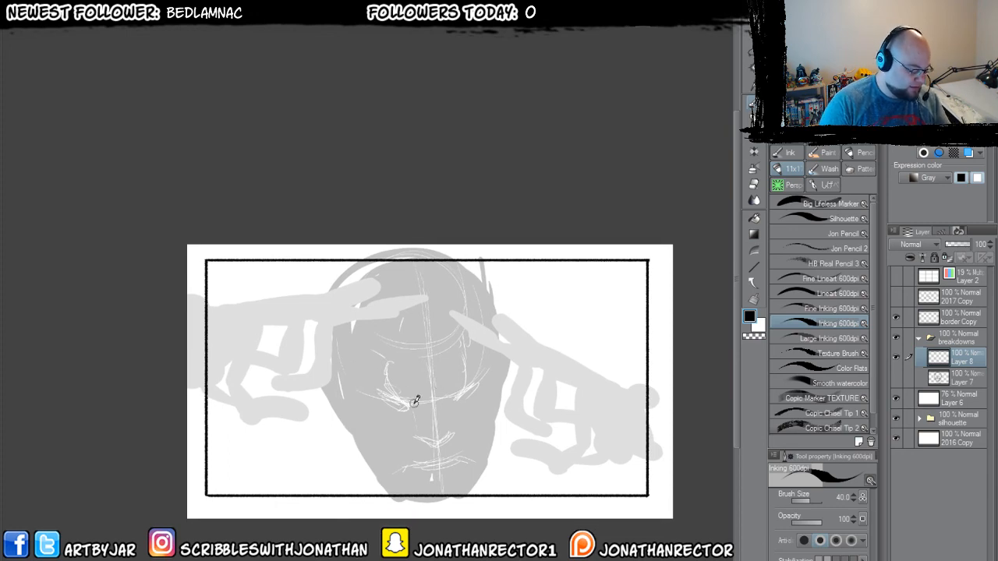
{"action": "key", "text": "ctrl+plus"}
{"action": "key", "text": "ctrl+plus"}
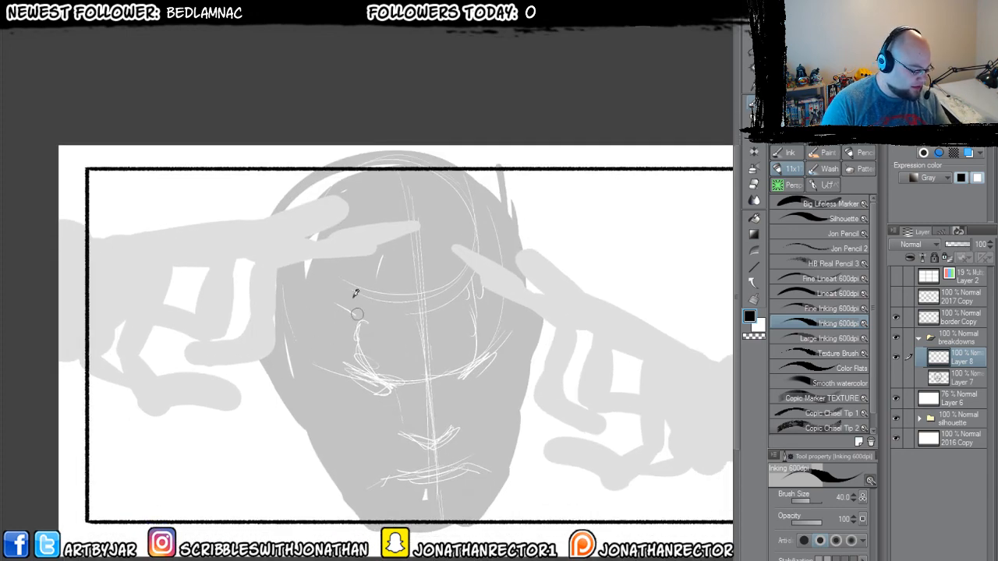
{"action": "mouse_move", "coordinate": [499, 334]}
{"action": "left_mouse_down"}
{"action": "mouse_move", "coordinate": [434, 391]}
{"action": "mouse_move", "coordinate": [332, 350]}
{"action": "mouse_move", "coordinate": [322, 331]}
{"action": "mouse_move", "coordinate": [380, 381]}
{"action": "mouse_move", "coordinate": [459, 378]}
{"action": "mouse_move", "coordinate": [513, 296]}
{"action": "mouse_move", "coordinate": [475, 365]}
{"action": "mouse_move", "coordinate": [345, 355]}
{"action": "left_mouse_up"}
{"action": "mouse_move", "coordinate": [304, 304]}
{"action": "left_mouse_down"}
{"action": "mouse_move", "coordinate": [451, 383]}
{"action": "mouse_move", "coordinate": [511, 296]}
{"action": "left_mouse_up"}
{"action": "mouse_move", "coordinate": [433, 390]}
{"action": "left_mouse_down"}
{"action": "mouse_move", "coordinate": [436, 459]}
{"action": "mouse_move", "coordinate": [400, 441]}
{"action": "mouse_move", "coordinate": [432, 460]}
{"action": "mouse_move", "coordinate": [433, 476]}
{"action": "mouse_move", "coordinate": [413, 475]}
{"action": "mouse_move", "coordinate": [463, 465]}
{"action": "mouse_move", "coordinate": [432, 536]}
{"action": "mouse_move", "coordinate": [407, 529]}
{"action": "mouse_move", "coordinate": [324, 437]}
{"action": "mouse_move", "coordinate": [257, 221]}
{"action": "left_mouse_up"}
{"action": "mouse_move", "coordinate": [451, 528]}
{"action": "left_mouse_down"}
{"action": "mouse_move", "coordinate": [492, 473]}
{"action": "mouse_move", "coordinate": [522, 364]}
{"action": "mouse_move", "coordinate": [524, 214]}
{"action": "left_mouse_up"}
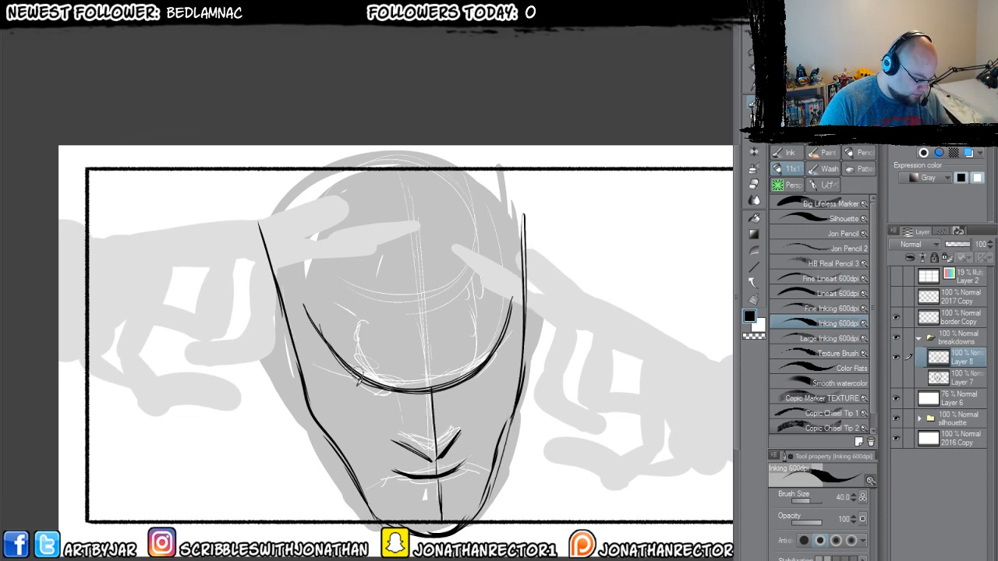
- Sketch both narrowed eyes below the brow curve and the two slanted sides of the nose
{"action": "left_click_drag", "start_coordinate": [334, 371], "coordinate": [370, 385]}
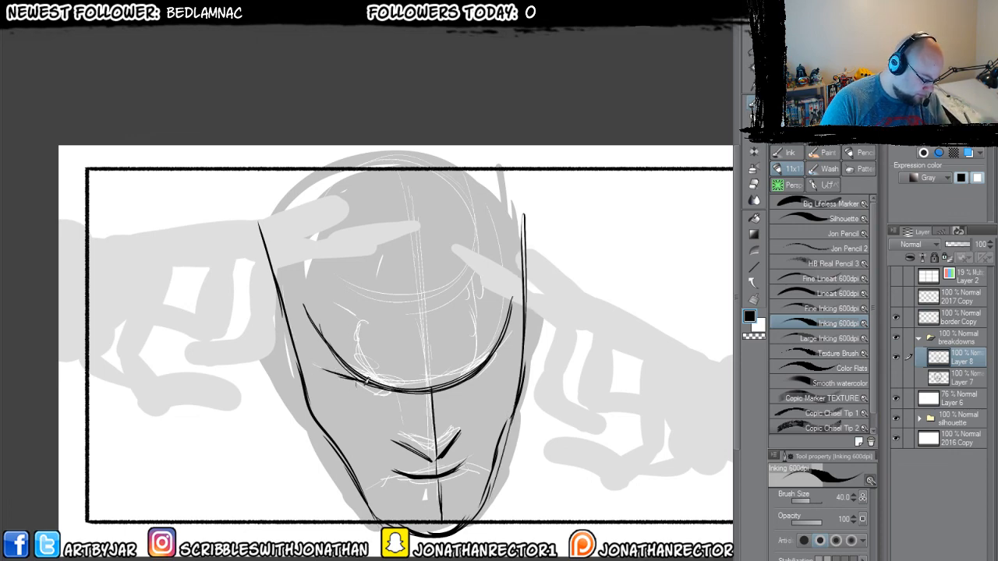
{"action": "left_click_drag", "start_coordinate": [474, 375], "coordinate": [509, 349]}
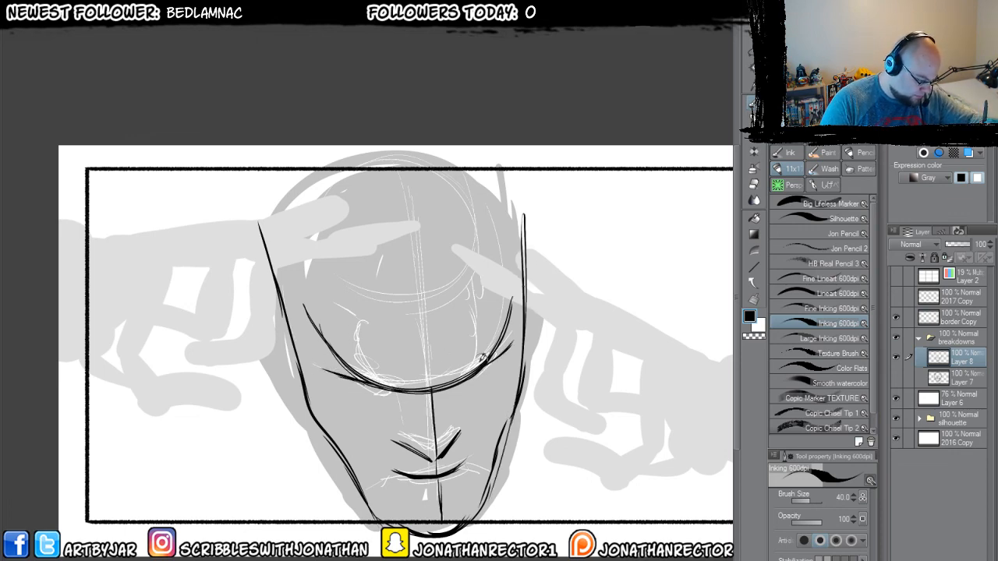
{"action": "left_click_drag", "start_coordinate": [488, 371], "coordinate": [463, 389]}
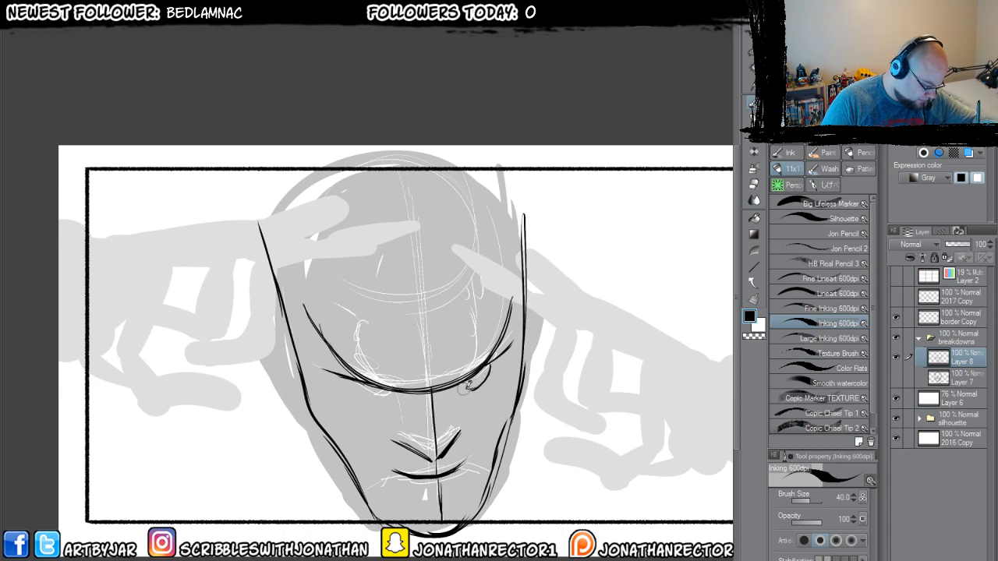
{"action": "left_click_drag", "start_coordinate": [401, 436], "coordinate": [420, 394]}
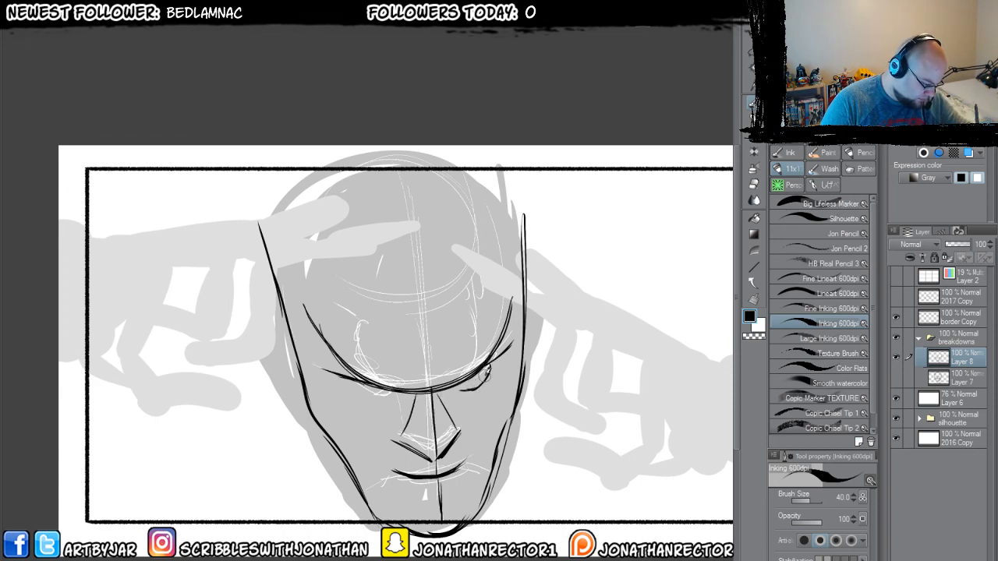
{"action": "left_click_drag", "start_coordinate": [484, 375], "coordinate": [458, 394]}
{"action": "mouse_move", "coordinate": [365, 392]}
{"action": "left_mouse_down"}
{"action": "mouse_move", "coordinate": [352, 384]}
{"action": "mouse_move", "coordinate": [397, 393]}
{"action": "mouse_move", "coordinate": [389, 395]}
{"action": "left_mouse_up"}
{"action": "key", "text": "ctrl+z"}
{"action": "mouse_move", "coordinate": [395, 435]}
{"action": "left_mouse_down"}
{"action": "mouse_move", "coordinate": [397, 399]}
{"action": "mouse_move", "coordinate": [347, 382]}
{"action": "mouse_move", "coordinate": [366, 402]}
{"action": "mouse_move", "coordinate": [399, 392]}
{"action": "mouse_move", "coordinate": [337, 364]}
{"action": "mouse_move", "coordinate": [362, 382]}
{"action": "left_mouse_up"}
{"action": "mouse_move", "coordinate": [478, 370]}
{"action": "left_mouse_down"}
{"action": "mouse_move", "coordinate": [449, 386]}
{"action": "mouse_move", "coordinate": [493, 360]}
{"action": "mouse_move", "coordinate": [500, 389]}
{"action": "left_mouse_up"}
{"action": "left_click_drag", "start_coordinate": [380, 399], "coordinate": [399, 383]}
{"action": "left_click_drag", "start_coordinate": [339, 376], "coordinate": [355, 392]}
{"action": "left_click_drag", "start_coordinate": [316, 345], "coordinate": [326, 354]}
- Draw thick, flaring eyebrows sweeping up from the nose bridge on both sides, with angled lines at the outer eye corners
{"action": "left_click_drag", "start_coordinate": [342, 442], "coordinate": [355, 491]}
{"action": "mouse_move", "coordinate": [374, 433]}
{"action": "left_mouse_down"}
{"action": "mouse_move", "coordinate": [360, 397]}
{"action": "mouse_move", "coordinate": [365, 421]}
{"action": "left_mouse_up"}
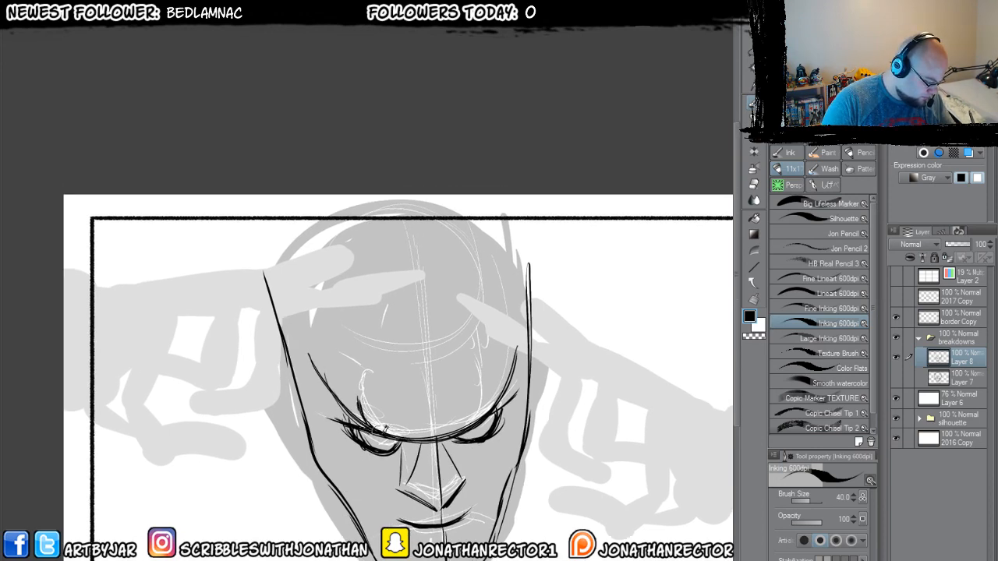
{"action": "left_click_drag", "start_coordinate": [349, 384], "coordinate": [363, 398]}
{"action": "mouse_move", "coordinate": [323, 359]}
{"action": "left_mouse_down"}
{"action": "mouse_move", "coordinate": [364, 396]}
{"action": "mouse_move", "coordinate": [328, 362]}
{"action": "left_mouse_up"}
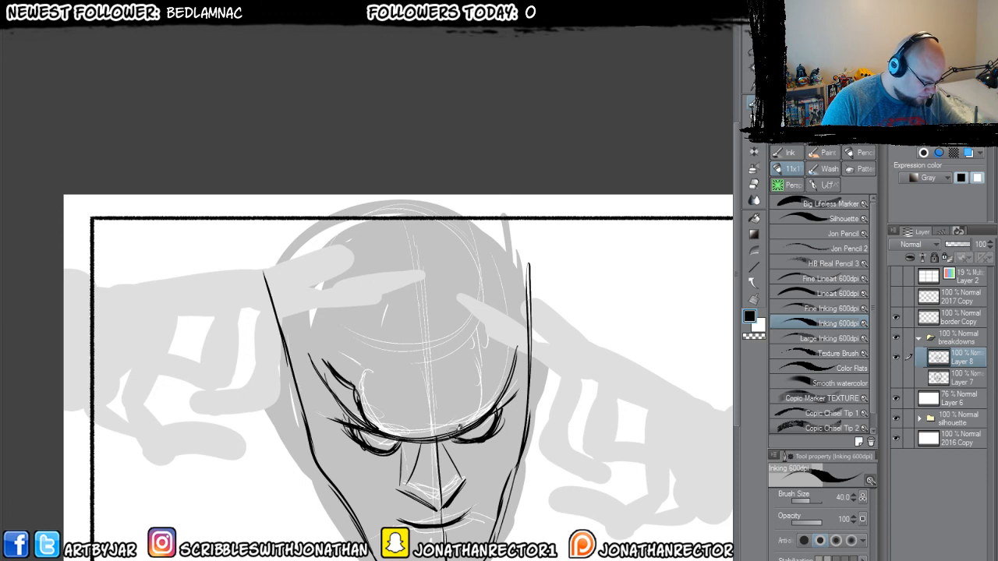
{"action": "mouse_move", "coordinate": [451, 433]}
{"action": "left_mouse_down"}
{"action": "mouse_move", "coordinate": [501, 346]}
{"action": "mouse_move", "coordinate": [472, 413]}
{"action": "mouse_move", "coordinate": [488, 352]}
{"action": "mouse_move", "coordinate": [480, 420]}
{"action": "left_mouse_up"}
{"action": "left_click_drag", "start_coordinate": [493, 352], "coordinate": [470, 429]}
{"action": "mouse_move", "coordinate": [389, 430]}
{"action": "left_mouse_down"}
{"action": "mouse_move", "coordinate": [357, 399]}
{"action": "mouse_move", "coordinate": [348, 371]}
{"action": "left_mouse_up"}
{"action": "mouse_move", "coordinate": [355, 410]}
{"action": "left_mouse_down"}
{"action": "mouse_move", "coordinate": [346, 367]}
{"action": "mouse_move", "coordinate": [341, 382]}
{"action": "left_mouse_up"}
{"action": "mouse_move", "coordinate": [374, 429]}
{"action": "left_mouse_down"}
{"action": "mouse_move", "coordinate": [331, 416]}
{"action": "mouse_move", "coordinate": [309, 388]}
{"action": "left_mouse_up"}
{"action": "left_click_drag", "start_coordinate": [328, 421], "coordinate": [308, 389]}
{"action": "mouse_move", "coordinate": [498, 406]}
{"action": "left_mouse_down"}
{"action": "mouse_move", "coordinate": [515, 389]}
{"action": "mouse_move", "coordinate": [517, 363]}
{"action": "left_mouse_up"}
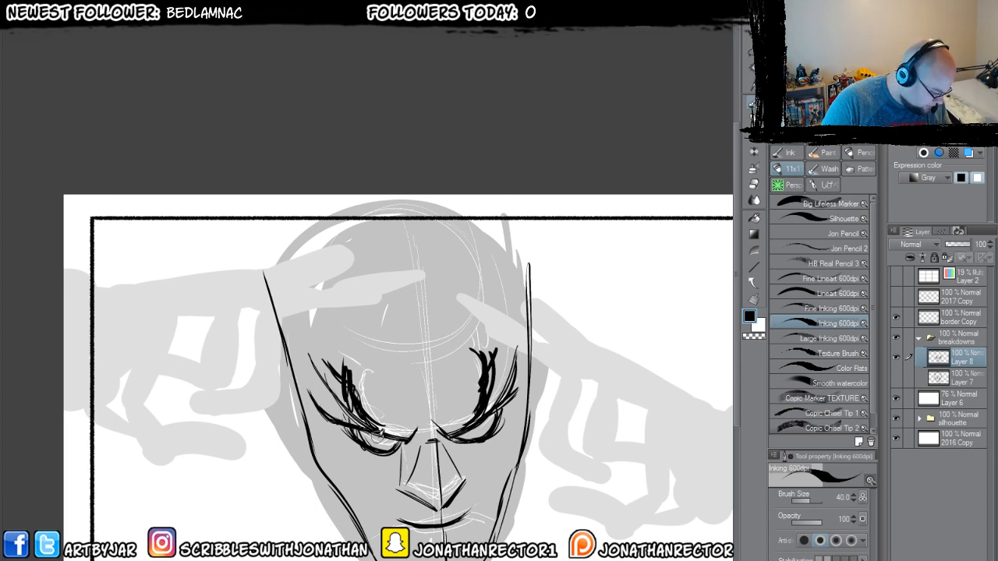
- Add the pupils, darken the nostrils and nose sides, and draw frown lines rising from the nose bridge
{"action": "left_click_drag", "start_coordinate": [374, 435], "coordinate": [377, 437]}
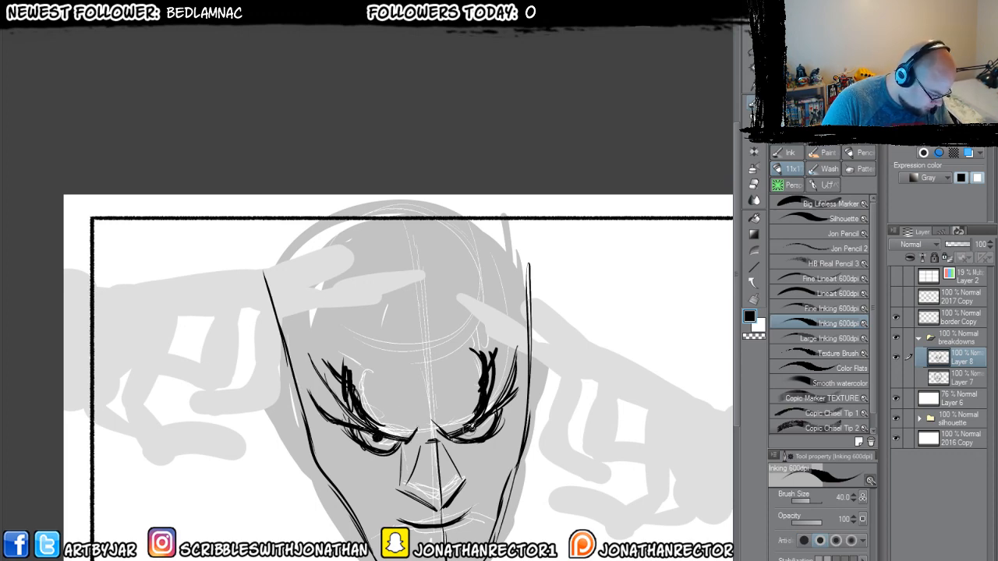
{"action": "left_click_drag", "start_coordinate": [376, 438], "coordinate": [396, 444]}
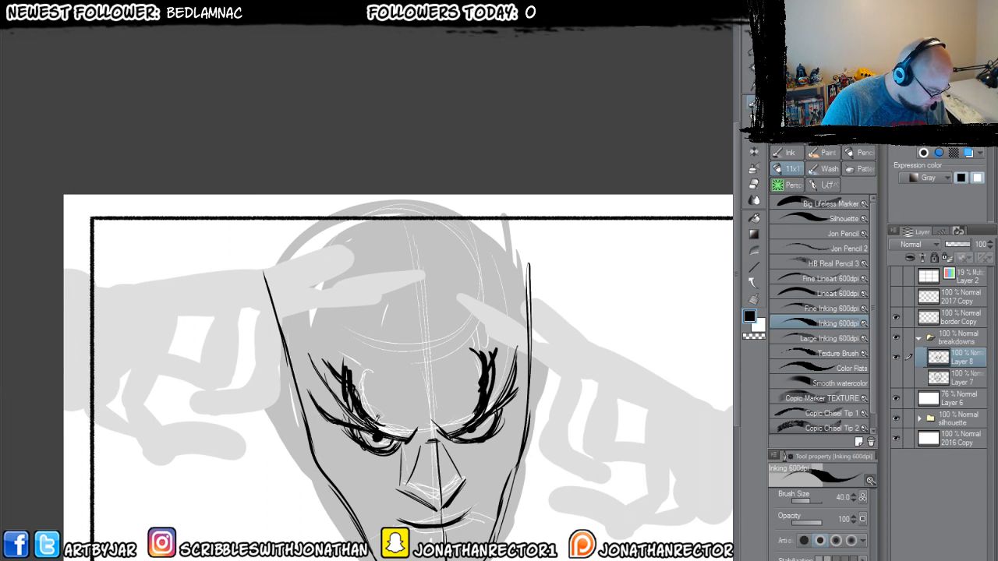
{"action": "left_click_drag", "start_coordinate": [482, 429], "coordinate": [492, 418]}
{"action": "left_click_drag", "start_coordinate": [405, 484], "coordinate": [426, 506]}
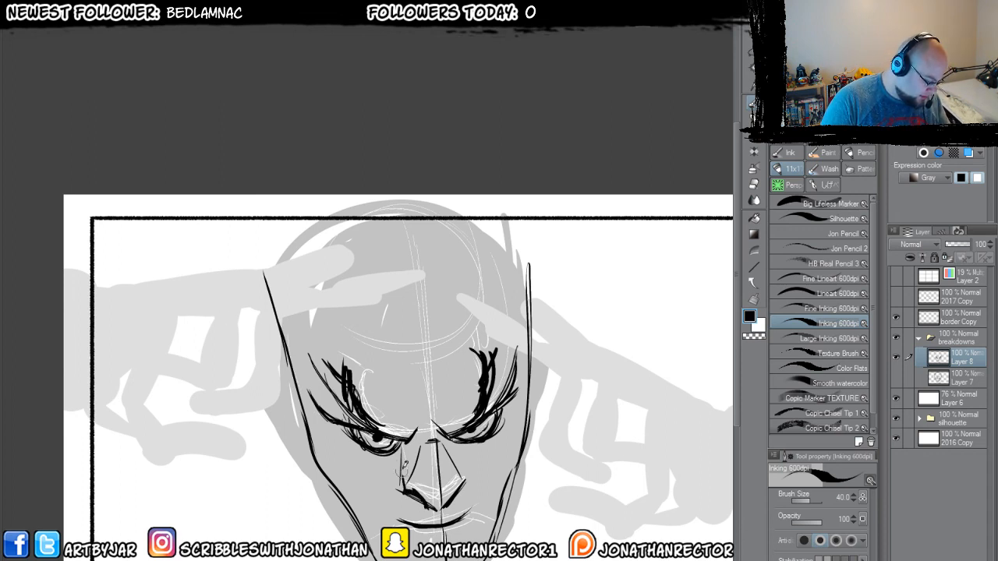
{"action": "mouse_move", "coordinate": [400, 464]}
{"action": "left_mouse_down"}
{"action": "mouse_move", "coordinate": [427, 506]}
{"action": "mouse_move", "coordinate": [447, 512]}
{"action": "mouse_move", "coordinate": [460, 466]}
{"action": "mouse_move", "coordinate": [450, 441]}
{"action": "mouse_move", "coordinate": [455, 481]}
{"action": "mouse_move", "coordinate": [440, 495]}
{"action": "mouse_move", "coordinate": [401, 456]}
{"action": "mouse_move", "coordinate": [441, 439]}
{"action": "mouse_move", "coordinate": [425, 414]}
{"action": "left_mouse_up"}
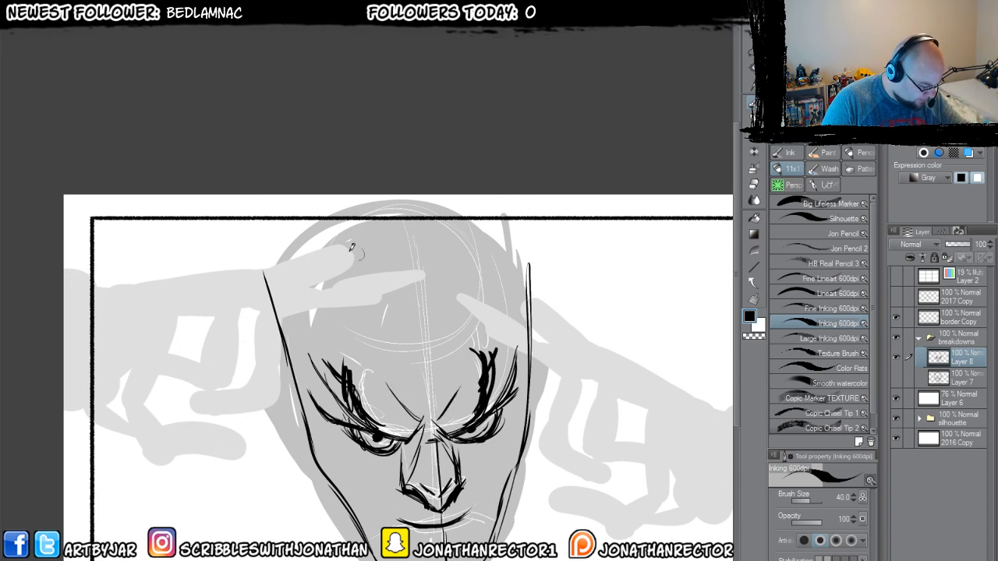
- Draw the first curve of the skull from the temple up past the panel border, and transform the face drawing slightly smaller
{"action": "left_click_drag", "start_coordinate": [285, 439], "coordinate": [295, 486]}
{"action": "mouse_move", "coordinate": [306, 441]}
{"action": "left_mouse_down"}
{"action": "mouse_move", "coordinate": [293, 378]}
{"action": "mouse_move", "coordinate": [319, 261]}
{"action": "mouse_move", "coordinate": [336, 247]}
{"action": "left_mouse_up"}
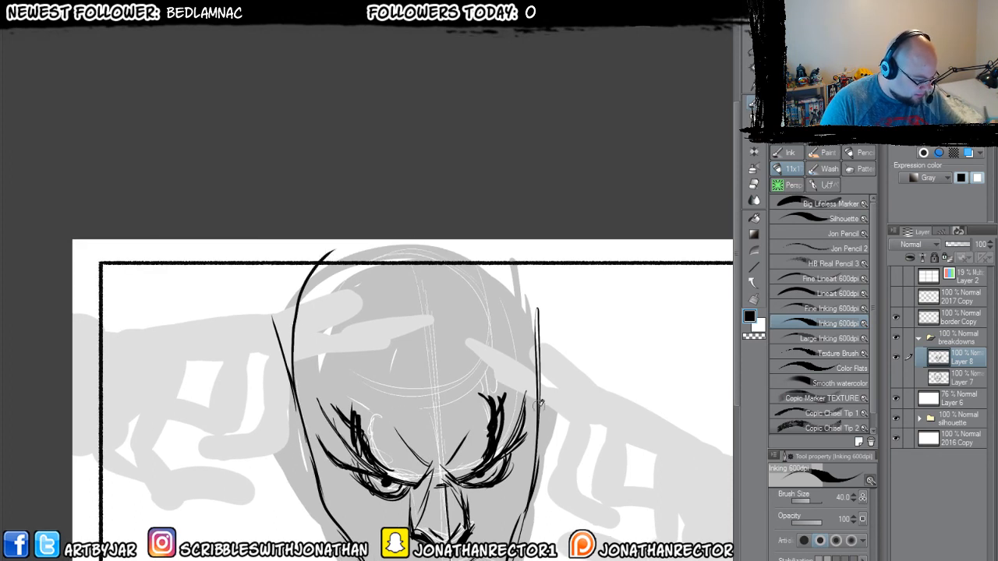
{"action": "key", "text": "ctrl+t"}
{"action": "scroll", "coordinate": [263, 411], "scroll_direction": "down", "scroll_amount": 5}
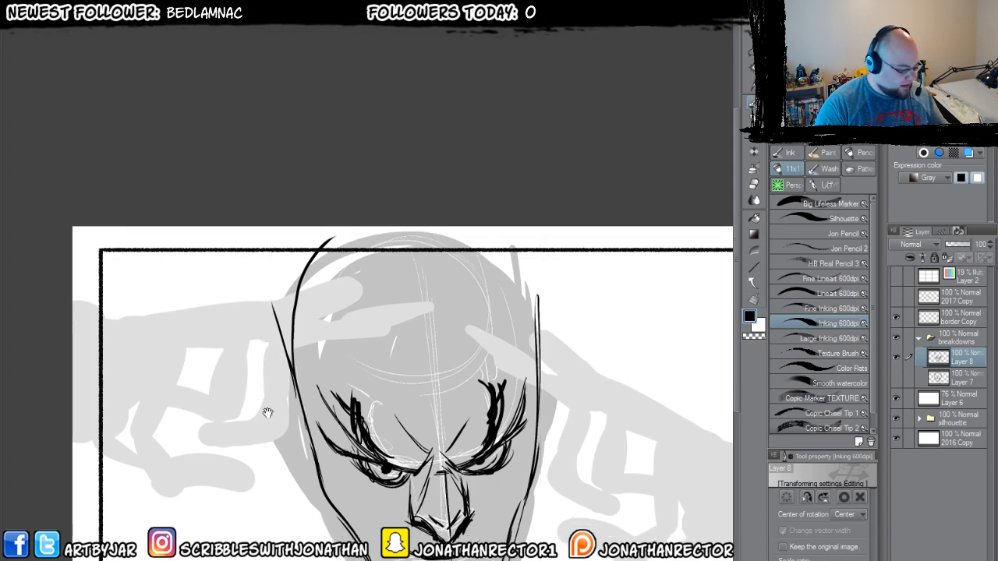
{"action": "left_click_drag", "start_coordinate": [263, 169], "coordinate": [290, 220]}
{"action": "left_click_drag", "start_coordinate": [358, 410], "coordinate": [365, 416]}
{"action": "key", "text": "Return"}
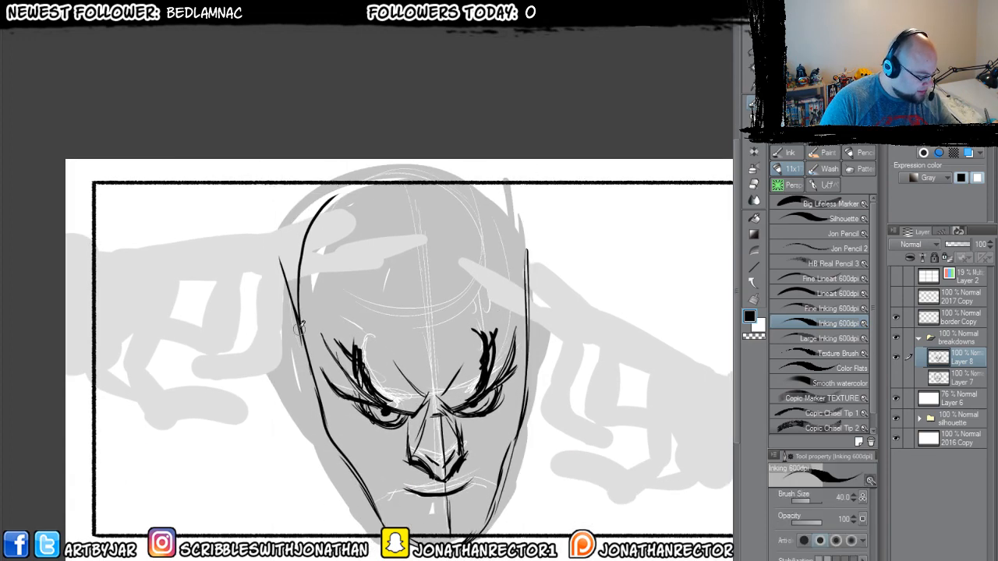
- Complete the rounded skull outline over the panel's upper border, flipping the canvas to check and reinforce both sides
{"action": "mouse_move", "coordinate": [302, 333]}
{"action": "left_mouse_down"}
{"action": "mouse_move", "coordinate": [288, 271]}
{"action": "mouse_move", "coordinate": [371, 164]}
{"action": "mouse_move", "coordinate": [524, 288]}
{"action": "mouse_move", "coordinate": [523, 366]}
{"action": "left_mouse_up"}
{"action": "mouse_move", "coordinate": [526, 343]}
{"action": "left_mouse_down"}
{"action": "mouse_move", "coordinate": [467, 186]}
{"action": "mouse_move", "coordinate": [305, 318]}
{"action": "mouse_move", "coordinate": [390, 185]}
{"action": "left_mouse_up"}
{"action": "key", "text": "h"}
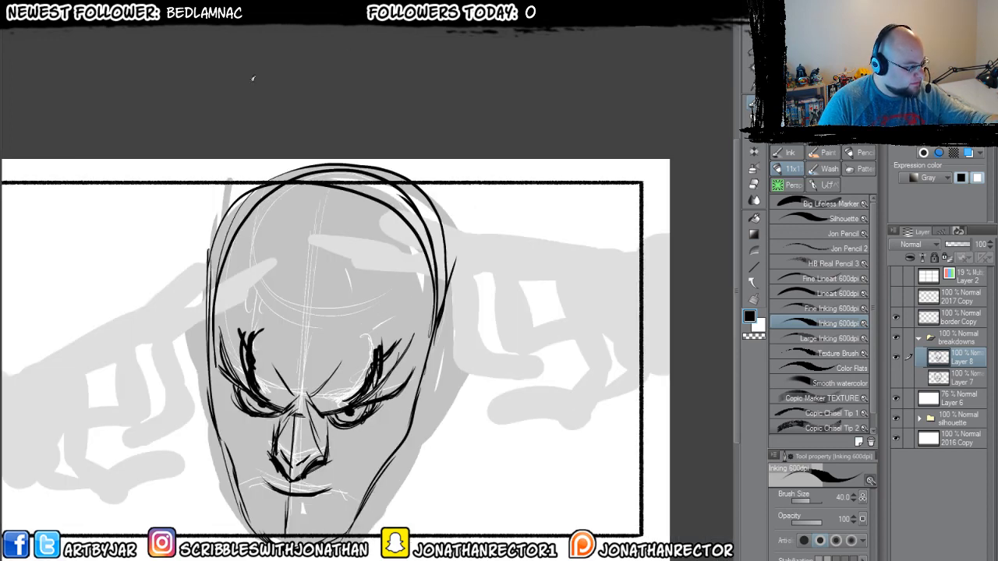
{"action": "mouse_move", "coordinate": [203, 372]}
{"action": "left_mouse_down"}
{"action": "mouse_move", "coordinate": [214, 388]}
{"action": "mouse_move", "coordinate": [220, 332]}
{"action": "mouse_move", "coordinate": [436, 225]}
{"action": "mouse_move", "coordinate": [449, 332]}
{"action": "left_mouse_up"}
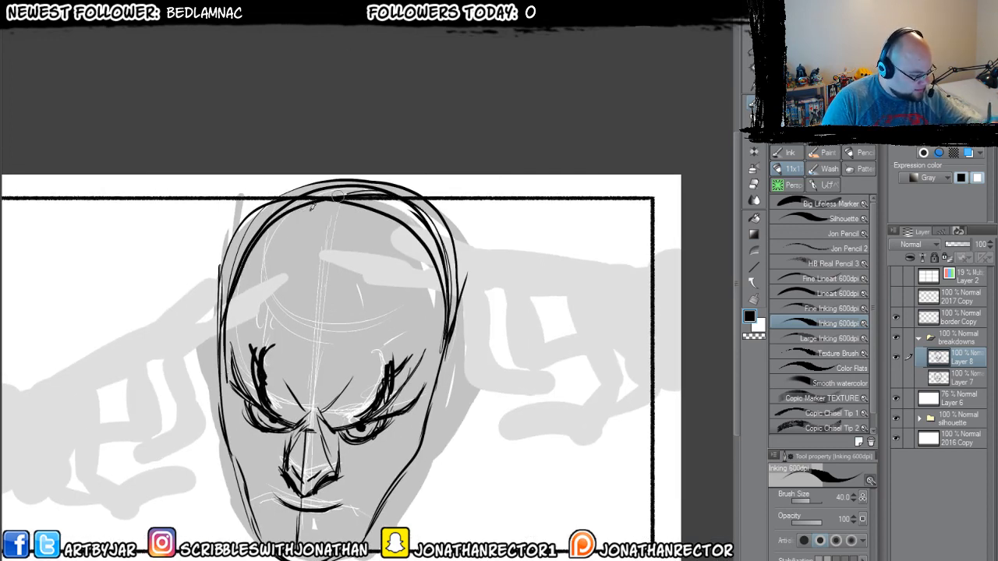
{"action": "left_click_drag", "start_coordinate": [262, 257], "coordinate": [346, 193]}
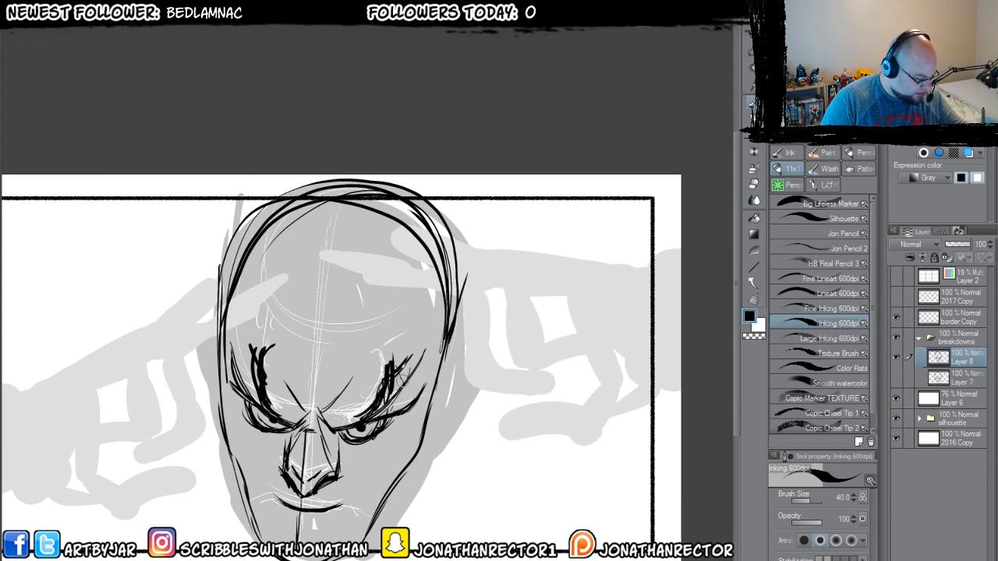
- Draw the curved forehead line between the temples, with angular temple contours running down toward the eyebrows
{"action": "mouse_move", "coordinate": [408, 310]}
{"action": "left_mouse_down"}
{"action": "mouse_move", "coordinate": [344, 345]}
{"action": "mouse_move", "coordinate": [388, 329]}
{"action": "mouse_move", "coordinate": [252, 295]}
{"action": "left_mouse_up"}
{"action": "mouse_move", "coordinate": [253, 296]}
{"action": "left_mouse_down"}
{"action": "mouse_move", "coordinate": [237, 317]}
{"action": "mouse_move", "coordinate": [237, 383]}
{"action": "mouse_move", "coordinate": [257, 231]}
{"action": "mouse_move", "coordinate": [269, 216]}
{"action": "left_mouse_up"}
{"action": "mouse_move", "coordinate": [405, 334]}
{"action": "left_mouse_down"}
{"action": "mouse_move", "coordinate": [434, 265]}
{"action": "mouse_move", "coordinate": [414, 326]}
{"action": "left_mouse_up"}
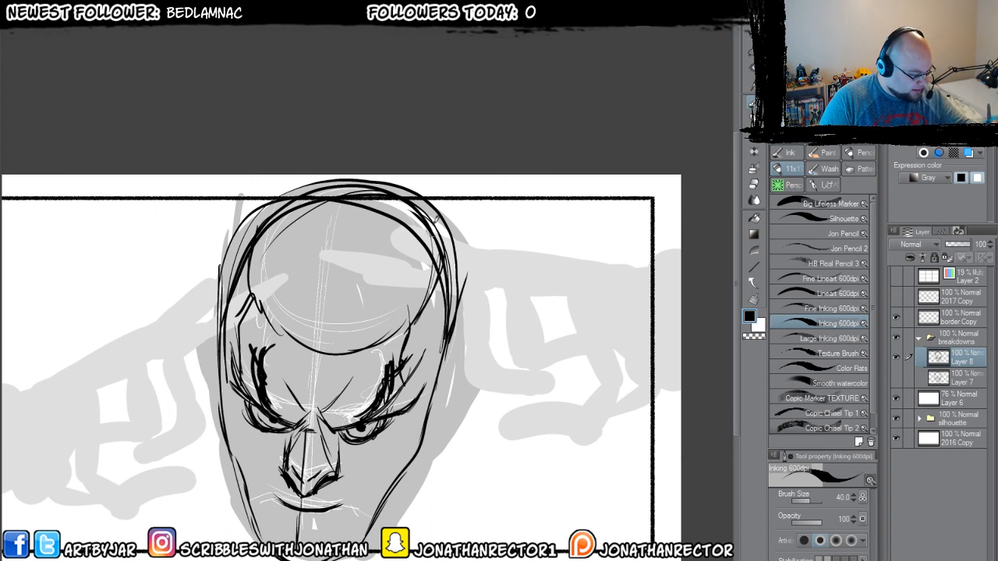
{"action": "left_click_drag", "start_coordinate": [431, 218], "coordinate": [410, 330]}
- Strengthen the jaw edges and add hollow cheek contours along both sides of the face
{"action": "left_click_drag", "start_coordinate": [367, 539], "coordinate": [400, 491]}
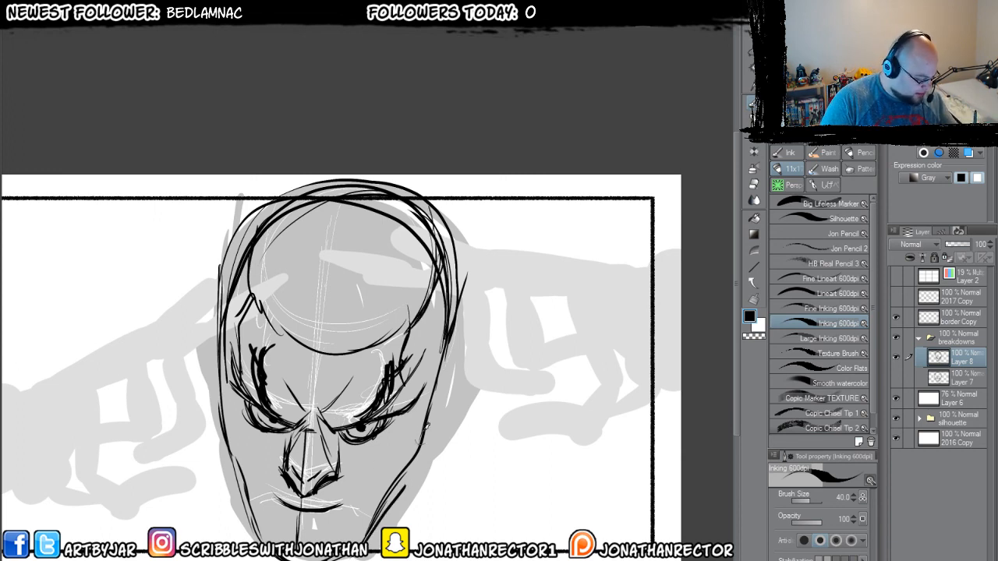
{"action": "left_click_drag", "start_coordinate": [427, 425], "coordinate": [367, 538]}
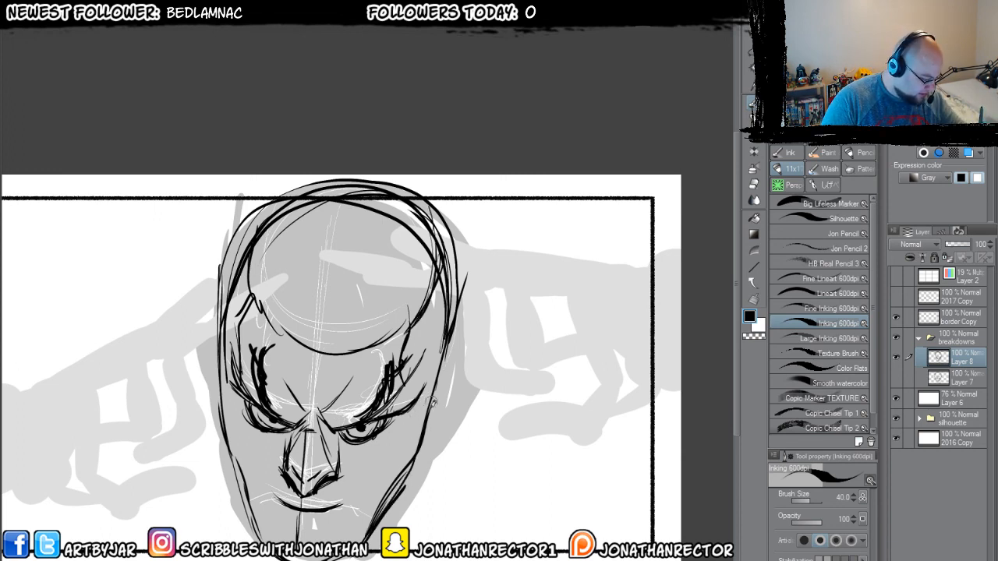
{"action": "mouse_move", "coordinate": [423, 419]}
{"action": "left_mouse_down"}
{"action": "mouse_move", "coordinate": [379, 468]}
{"action": "mouse_move", "coordinate": [368, 504]}
{"action": "left_mouse_up"}
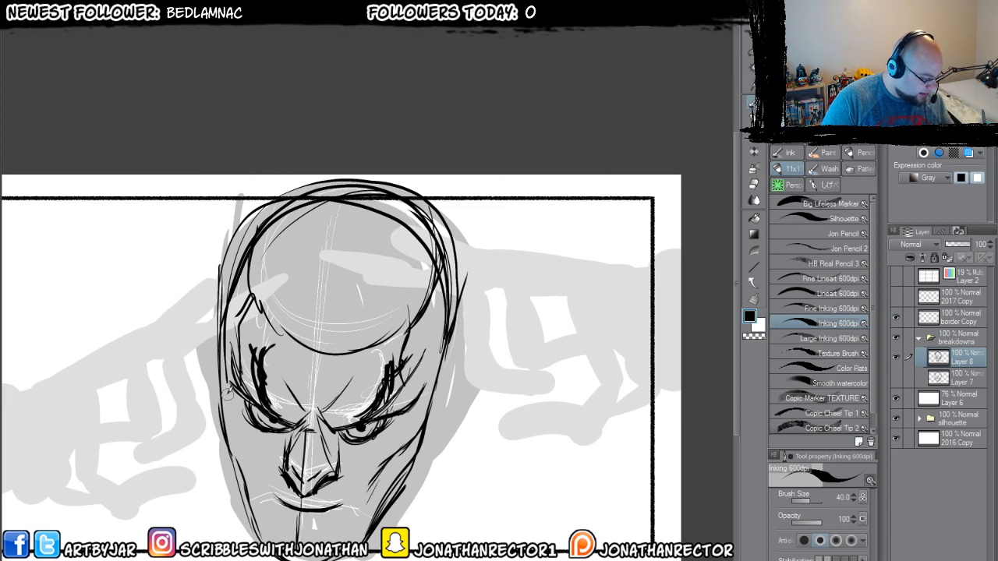
{"action": "left_click_drag", "start_coordinate": [221, 382], "coordinate": [235, 442]}
{"action": "mouse_move", "coordinate": [224, 399]}
{"action": "left_mouse_down"}
{"action": "mouse_move", "coordinate": [249, 458]}
{"action": "mouse_move", "coordinate": [247, 493]}
{"action": "left_mouse_up"}
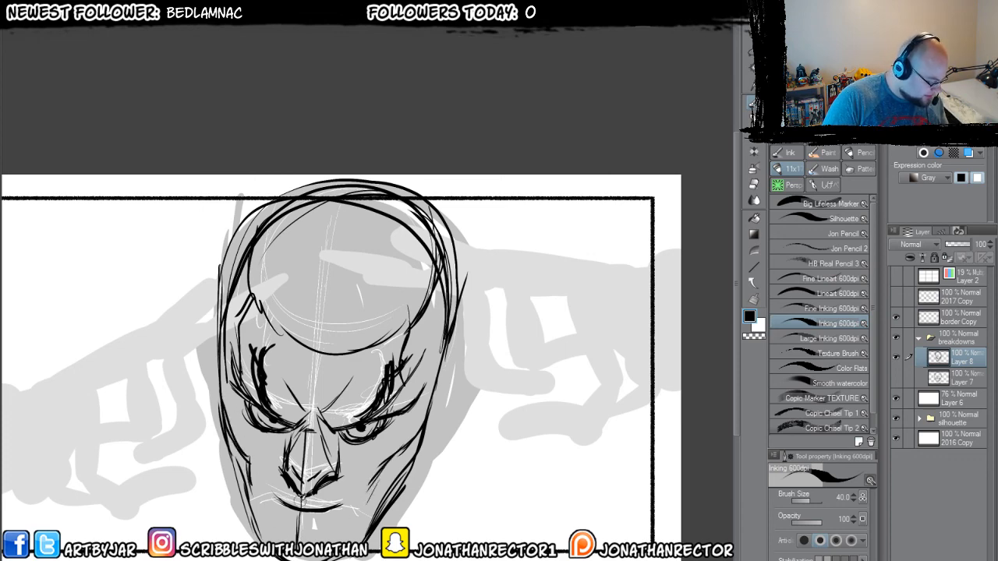
- Erase the mouth line and redraw it as a wide scowl with downturned corners and a short lower-lip mark
{"action": "key", "text": "e"}
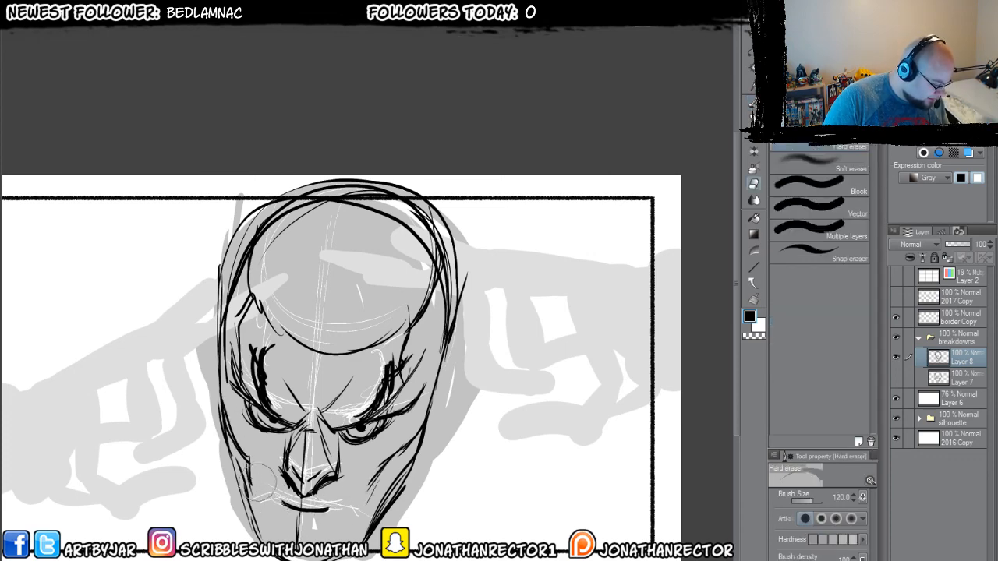
{"action": "key", "text": "p"}
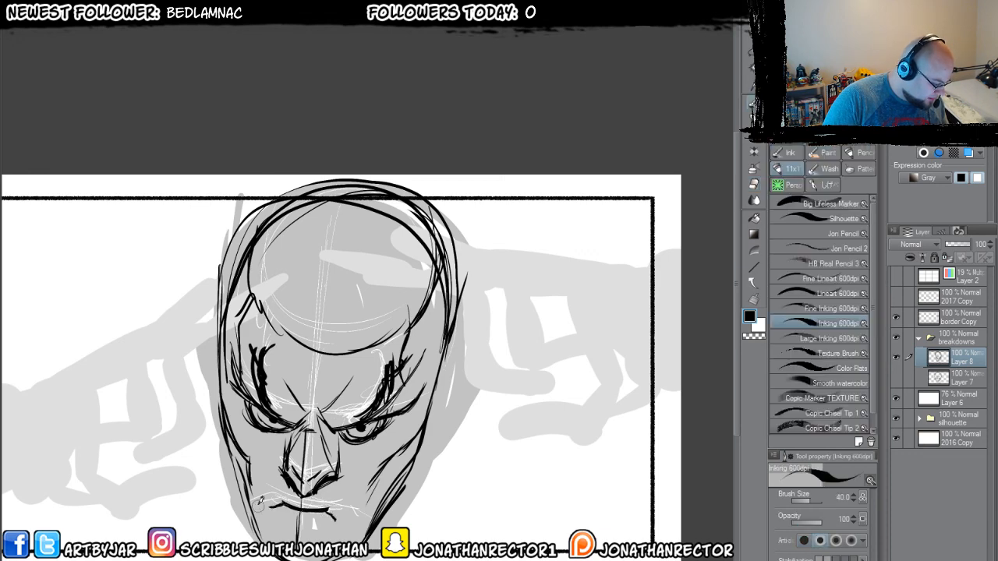
{"action": "key", "text": "e"}
{"action": "key", "text": "p"}
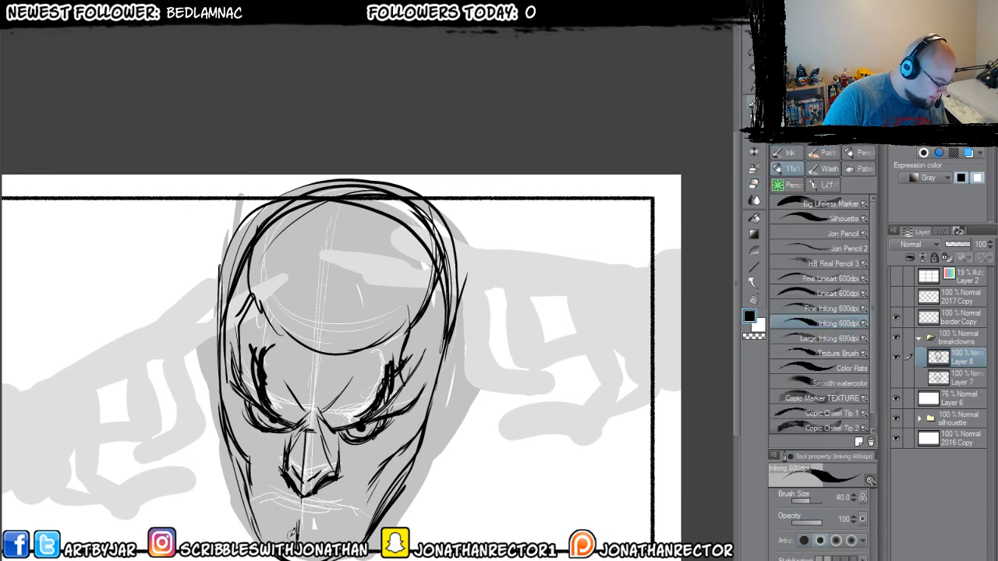
{"action": "key", "text": "e"}
{"action": "key", "text": "p"}
{"action": "scroll", "coordinate": [312, 507], "scroll_direction": "up", "scroll_amount": 1}
{"action": "mouse_move", "coordinate": [338, 511]}
{"action": "left_mouse_down"}
{"action": "mouse_move", "coordinate": [286, 511]}
{"action": "mouse_move", "coordinate": [336, 515]}
{"action": "mouse_move", "coordinate": [351, 533]}
{"action": "left_mouse_up"}
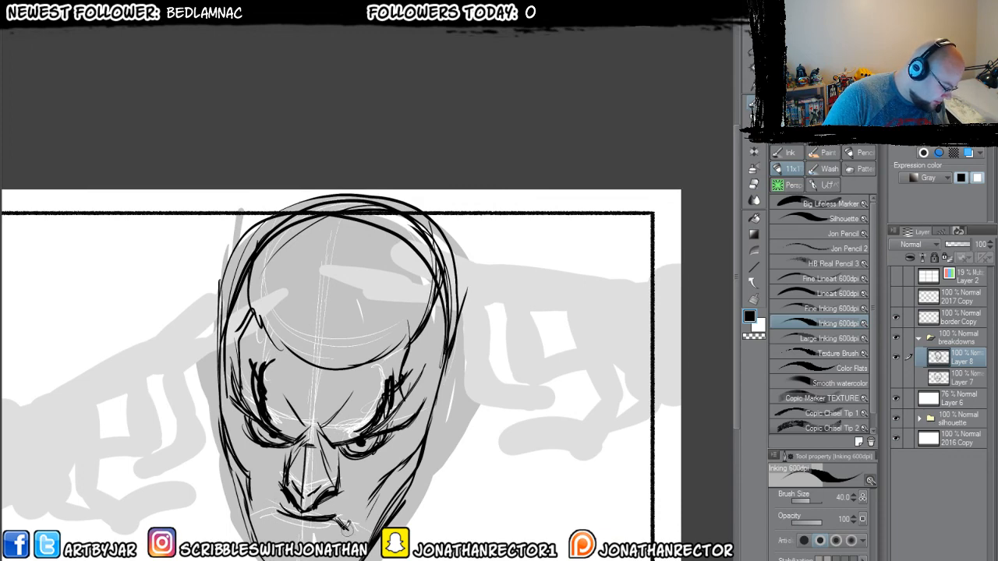
{"action": "mouse_move", "coordinate": [262, 514]}
{"action": "left_mouse_down"}
{"action": "mouse_move", "coordinate": [284, 504]}
{"action": "mouse_move", "coordinate": [303, 530]}
{"action": "left_mouse_up"}
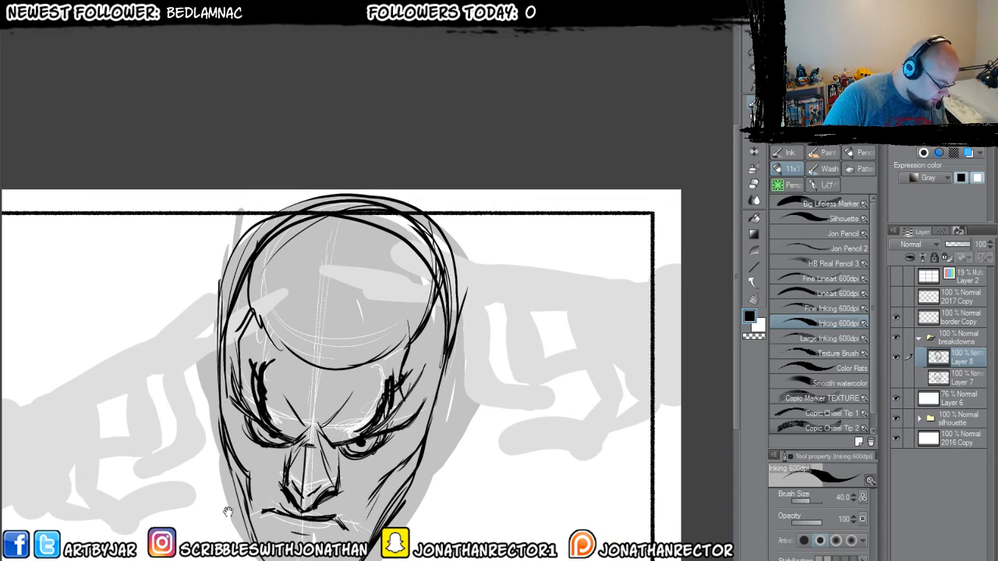
{"action": "left_click_drag", "start_coordinate": [228, 512], "coordinate": [272, 481]}
{"action": "mouse_move", "coordinate": [412, 472]}
{"action": "left_mouse_down"}
{"action": "mouse_move", "coordinate": [376, 513]}
{"action": "mouse_move", "coordinate": [309, 517]}
{"action": "left_mouse_up"}
- Reinforce the cheek edge and sketch a long, narrow ear on the left side of the head at eye level
{"action": "left_click_drag", "start_coordinate": [214, 236], "coordinate": [220, 242]}
{"action": "left_click_drag", "start_coordinate": [237, 420], "coordinate": [258, 441]}
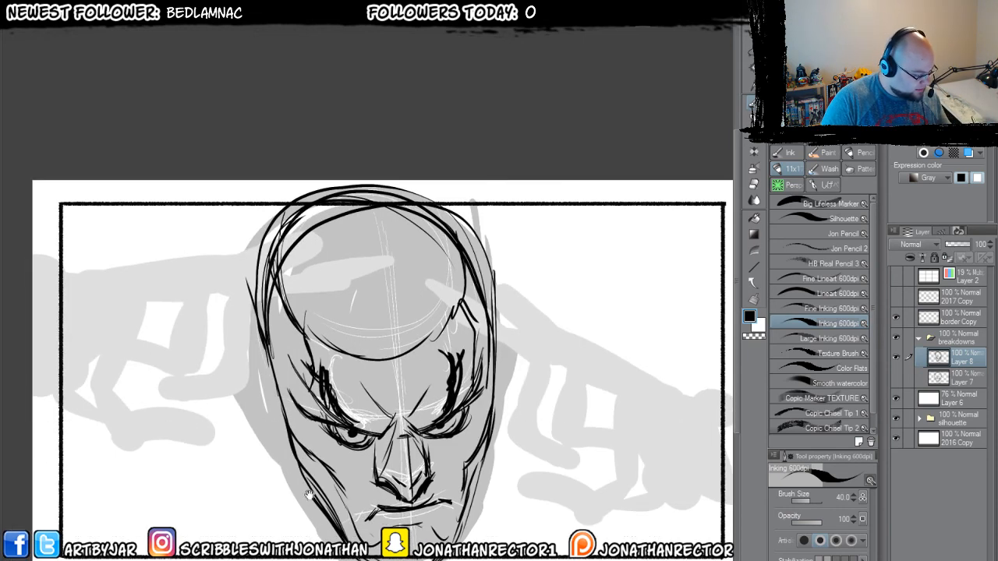
{"action": "left_click_drag", "start_coordinate": [312, 499], "coordinate": [295, 448]}
{"action": "left_click_drag", "start_coordinate": [293, 466], "coordinate": [284, 379]}
{"action": "mouse_move", "coordinate": [280, 381]}
{"action": "left_mouse_down"}
{"action": "mouse_move", "coordinate": [248, 313]}
{"action": "mouse_move", "coordinate": [219, 300]}
{"action": "mouse_move", "coordinate": [282, 411]}
{"action": "left_mouse_up"}
{"action": "left_click_drag", "start_coordinate": [231, 332], "coordinate": [228, 340]}
{"action": "left_click_drag", "start_coordinate": [221, 304], "coordinate": [245, 365]}
{"action": "left_click_drag", "start_coordinate": [266, 331], "coordinate": [251, 308]}
{"action": "left_click_drag", "start_coordinate": [240, 366], "coordinate": [279, 422]}
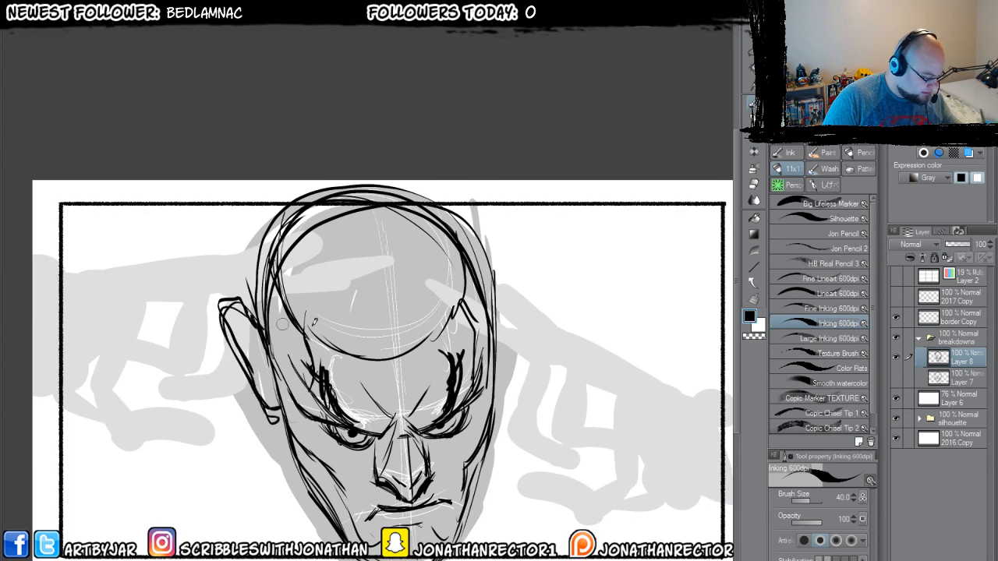
- Sketch a long, narrow ear on the right side of the head, running from temple to eye level
{"action": "left_click_drag", "start_coordinate": [496, 312], "coordinate": [521, 260]}
{"action": "mouse_move", "coordinate": [531, 267]}
{"action": "left_mouse_down"}
{"action": "mouse_move", "coordinate": [526, 321]}
{"action": "mouse_move", "coordinate": [500, 388]}
{"action": "left_mouse_up"}
{"action": "left_click_drag", "start_coordinate": [555, 405], "coordinate": [562, 397]}
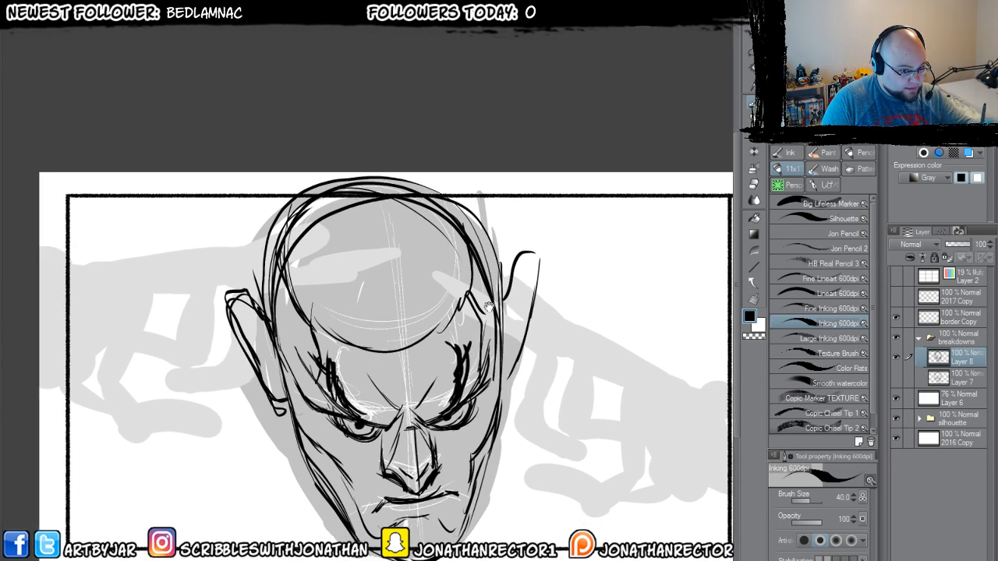
{"action": "mouse_move", "coordinate": [519, 260]}
{"action": "left_mouse_down"}
{"action": "mouse_move", "coordinate": [540, 264]}
{"action": "mouse_move", "coordinate": [496, 397]}
{"action": "left_mouse_up"}
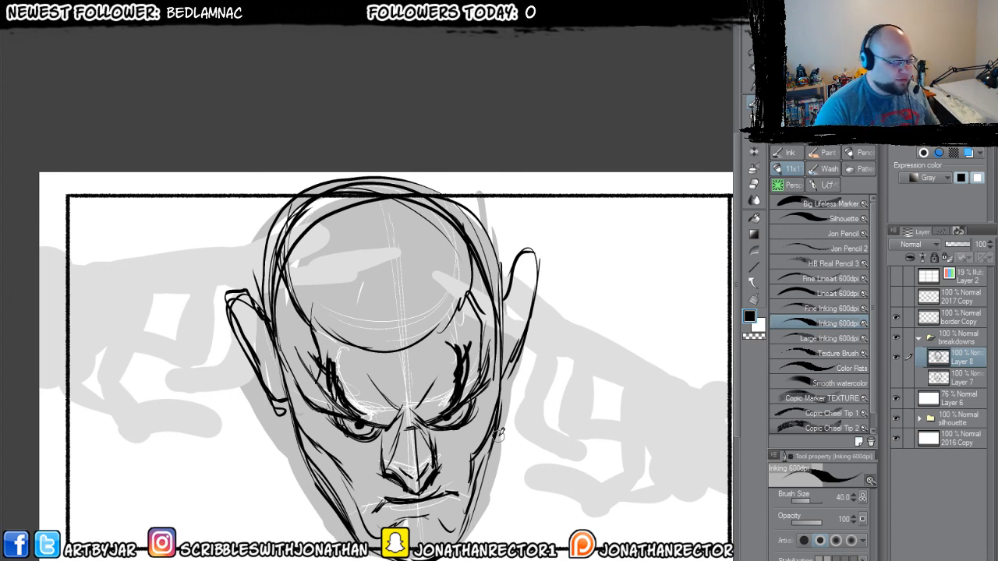
- Erase the long ears on both sides of the head
{"action": "key", "text": "e"}
{"action": "mouse_move", "coordinate": [512, 268]}
{"action": "left_mouse_down"}
{"action": "mouse_move", "coordinate": [528, 276]}
{"action": "mouse_move", "coordinate": [517, 262]}
{"action": "mouse_move", "coordinate": [523, 250]}
{"action": "left_mouse_up"}
{"action": "mouse_move", "coordinate": [254, 342]}
{"action": "left_mouse_down"}
{"action": "mouse_move", "coordinate": [242, 297]}
{"action": "mouse_move", "coordinate": [254, 361]}
{"action": "mouse_move", "coordinate": [241, 404]}
{"action": "mouse_move", "coordinate": [248, 353]}
{"action": "mouse_move", "coordinate": [233, 301]}
{"action": "mouse_move", "coordinate": [257, 364]}
{"action": "left_mouse_up"}
{"action": "key", "text": "p"}
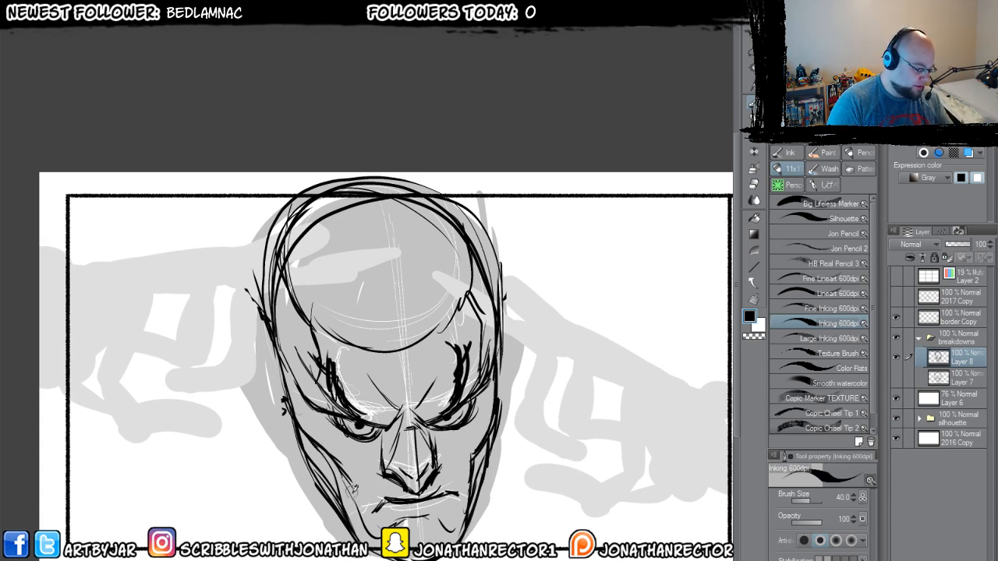
- Erase the mouth and hide the silhouette folder so only the line sketch shows
{"action": "key", "text": "e"}
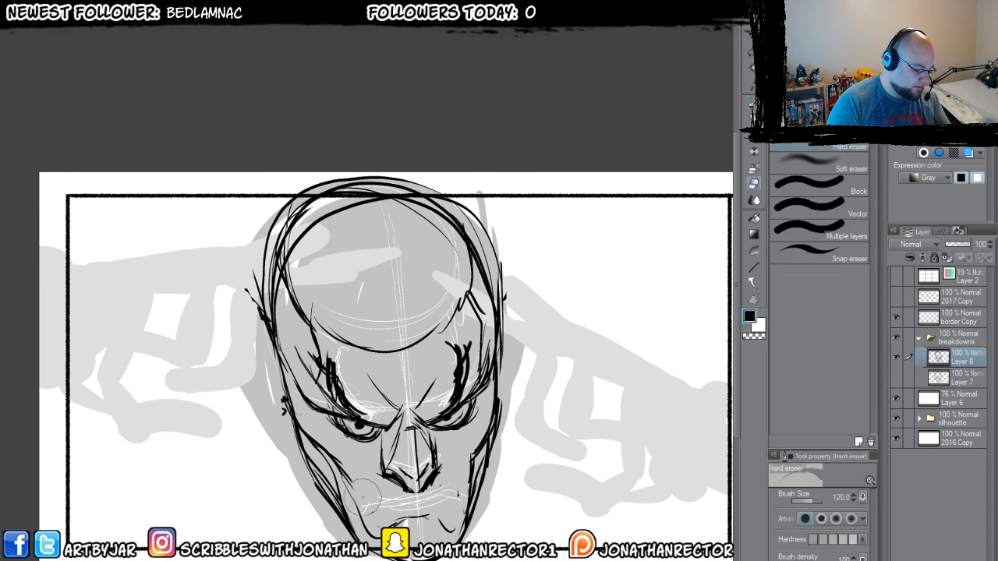
{"action": "left_click", "coordinate": [895, 417]}
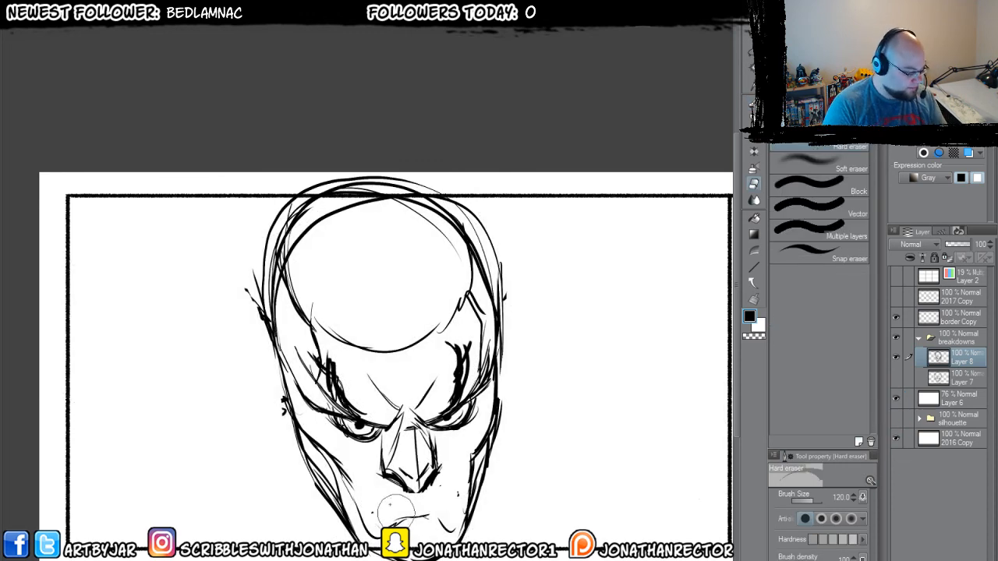
{"action": "key", "text": "p"}
{"action": "mouse_move", "coordinate": [430, 496]}
{"action": "left_mouse_down"}
{"action": "mouse_move", "coordinate": [425, 500]}
{"action": "mouse_move", "coordinate": [403, 499]}
{"action": "mouse_move", "coordinate": [451, 494]}
{"action": "mouse_move", "coordinate": [370, 503]}
{"action": "left_mouse_up"}
{"action": "key", "text": "e"}
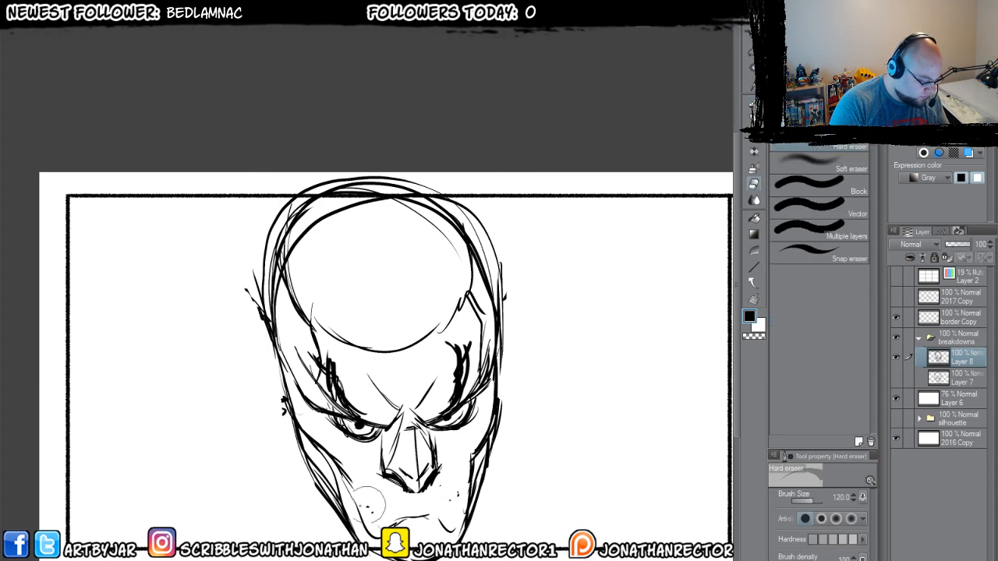
- Redraw the mouth under the nose as a tight scowl with downturned corners and a heavier lower line
{"action": "key", "text": "p"}
{"action": "left_click_drag", "start_coordinate": [425, 483], "coordinate": [406, 495]}
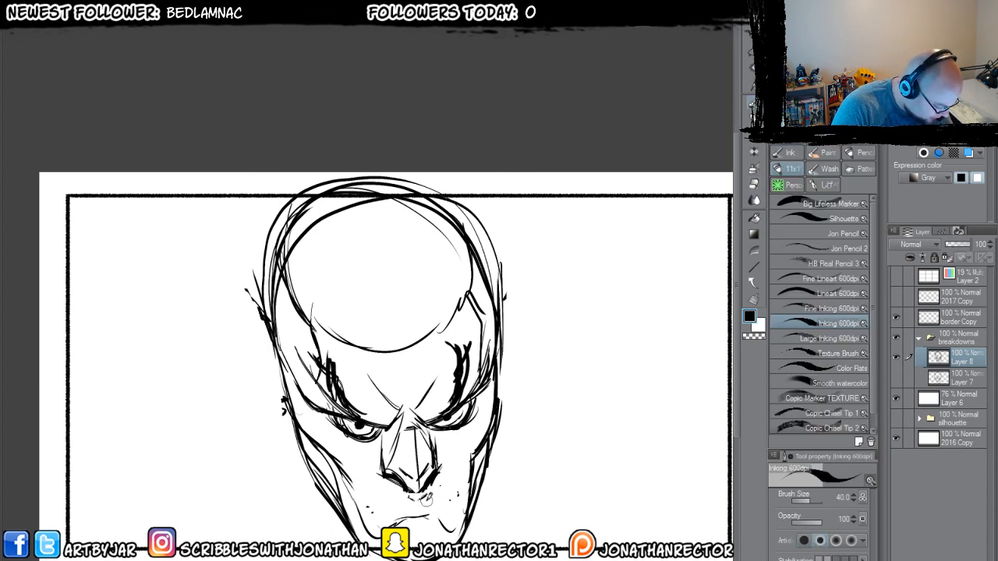
{"action": "mouse_move", "coordinate": [429, 496]}
{"action": "left_mouse_down"}
{"action": "mouse_move", "coordinate": [419, 507]}
{"action": "mouse_move", "coordinate": [377, 505]}
{"action": "left_mouse_up"}
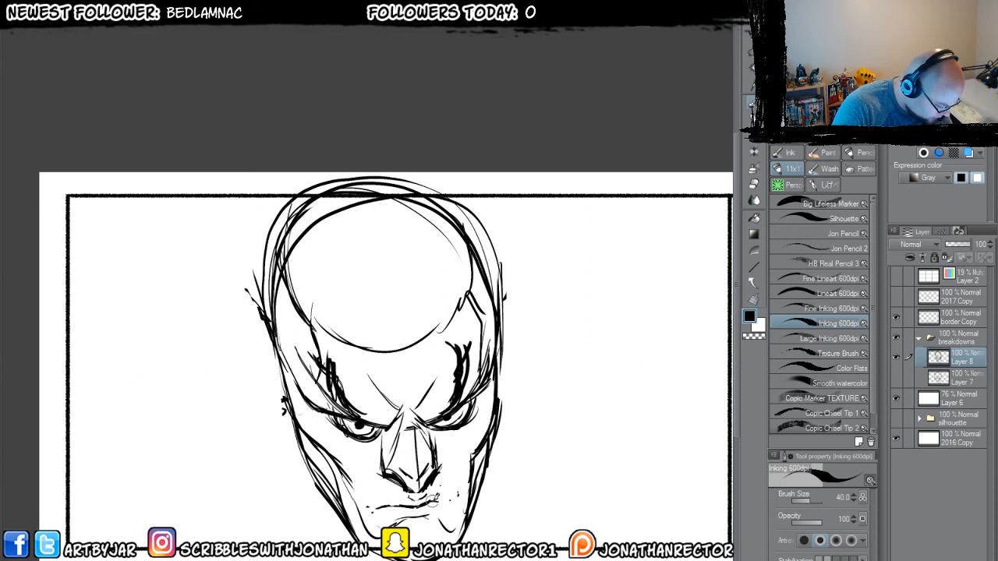
{"action": "left_click_drag", "start_coordinate": [438, 508], "coordinate": [419, 513]}
{"action": "left_click_drag", "start_coordinate": [419, 513], "coordinate": [399, 515]}
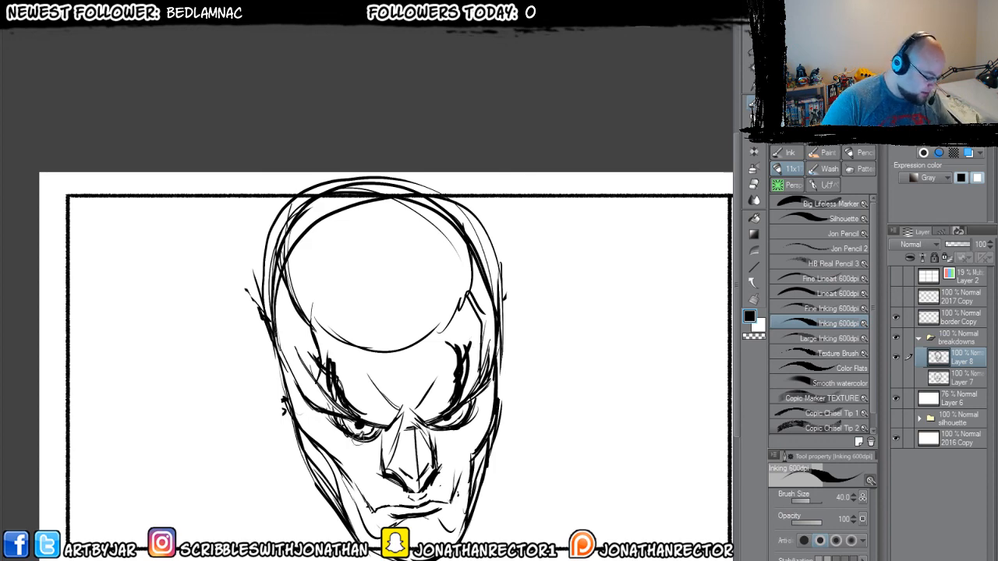
- Erase the jagged eyebrows and the curved forehead line
{"action": "left_click_drag", "start_coordinate": [359, 437], "coordinate": [340, 469]}
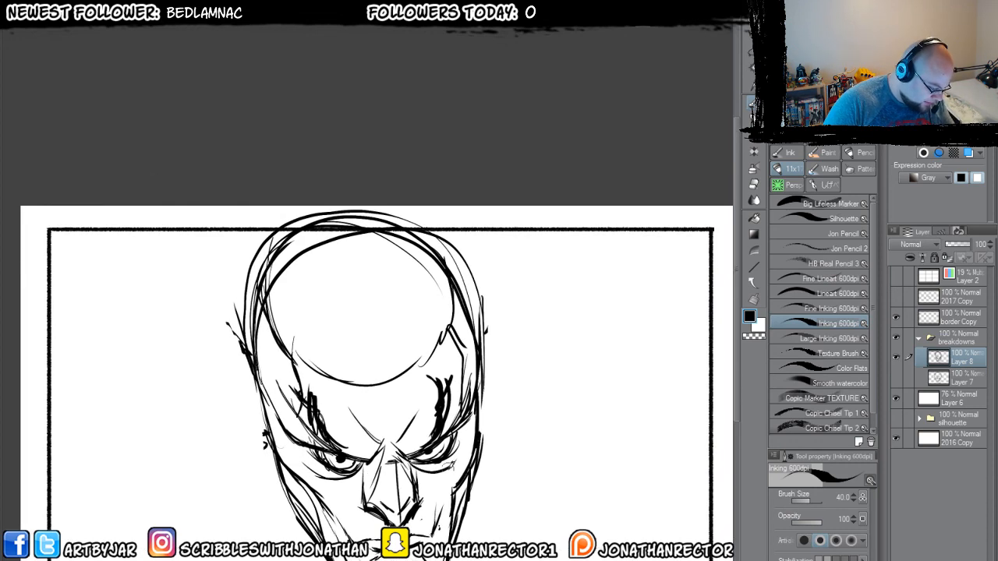
{"action": "left_click_drag", "start_coordinate": [256, 438], "coordinate": [268, 396]}
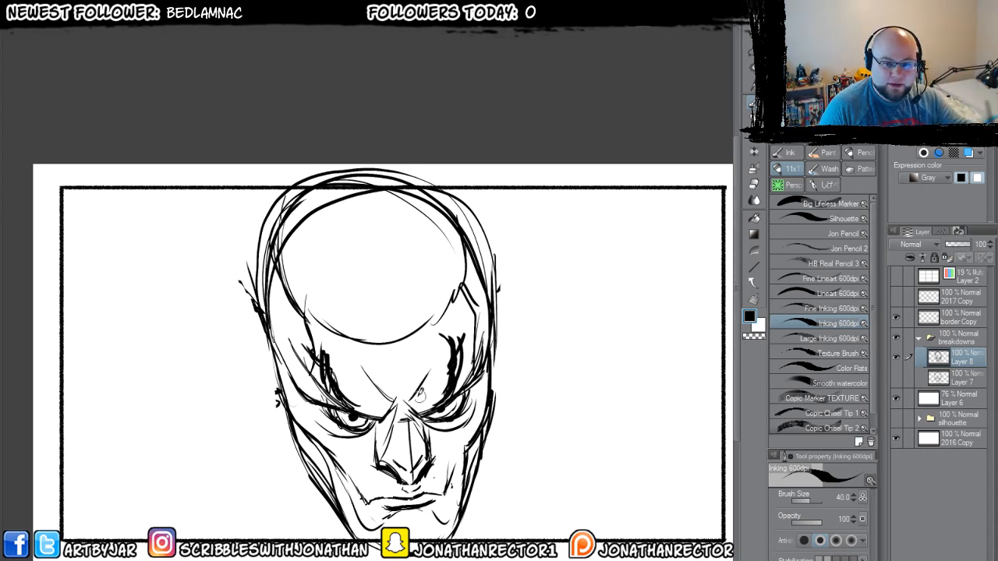
{"action": "key", "text": "e"}
{"action": "mouse_move", "coordinate": [456, 328]}
{"action": "left_mouse_down"}
{"action": "mouse_move", "coordinate": [458, 362]}
{"action": "mouse_move", "coordinate": [444, 390]}
{"action": "mouse_move", "coordinate": [448, 374]}
{"action": "left_mouse_up"}
{"action": "mouse_move", "coordinate": [324, 335]}
{"action": "left_mouse_down"}
{"action": "mouse_move", "coordinate": [351, 392]}
{"action": "mouse_move", "coordinate": [327, 380]}
{"action": "mouse_move", "coordinate": [300, 340]}
{"action": "mouse_move", "coordinate": [349, 342]}
{"action": "mouse_move", "coordinate": [305, 288]}
{"action": "left_mouse_up"}
- Redraw the forehead curve slightly higher and add thick, upswept eyebrows with curled outer tips
{"action": "key", "text": "p"}
{"action": "left_click_drag", "start_coordinate": [461, 258], "coordinate": [290, 234]}
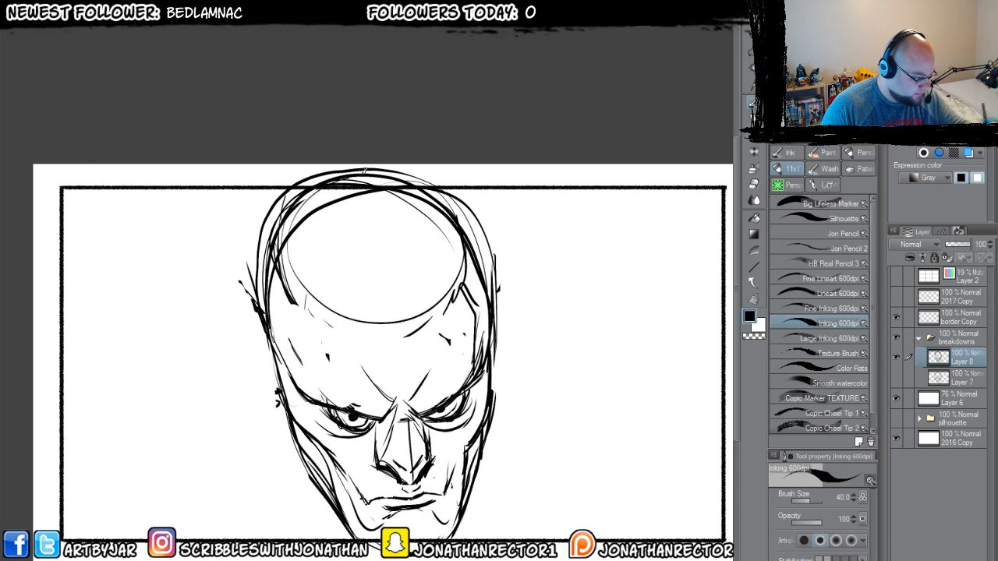
{"action": "left_click_drag", "start_coordinate": [460, 234], "coordinate": [320, 311]}
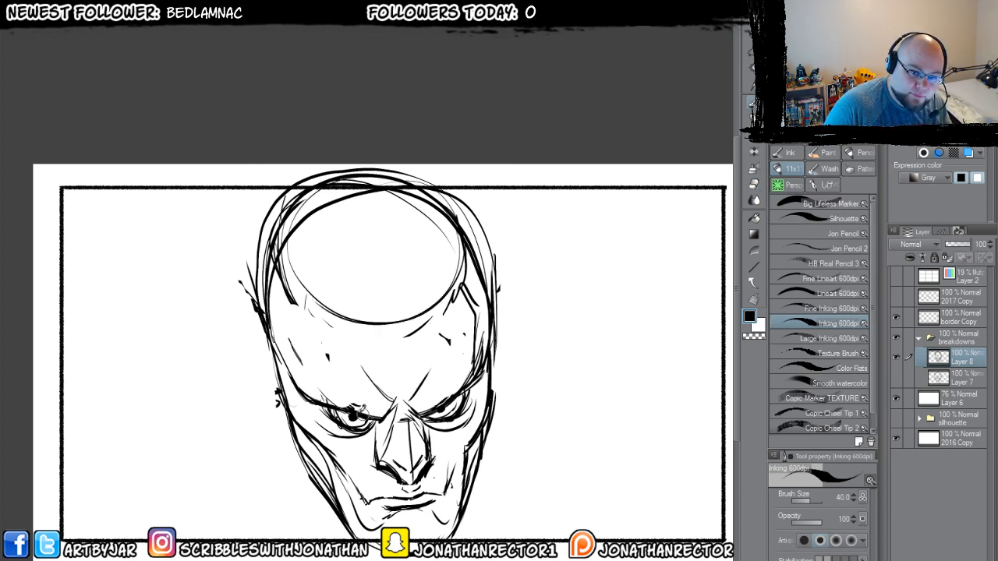
{"action": "mouse_move", "coordinate": [363, 412]}
{"action": "left_mouse_down"}
{"action": "mouse_move", "coordinate": [340, 403]}
{"action": "mouse_move", "coordinate": [315, 354]}
{"action": "mouse_move", "coordinate": [306, 373]}
{"action": "mouse_move", "coordinate": [337, 384]}
{"action": "mouse_move", "coordinate": [304, 365]}
{"action": "mouse_move", "coordinate": [332, 392]}
{"action": "left_mouse_up"}
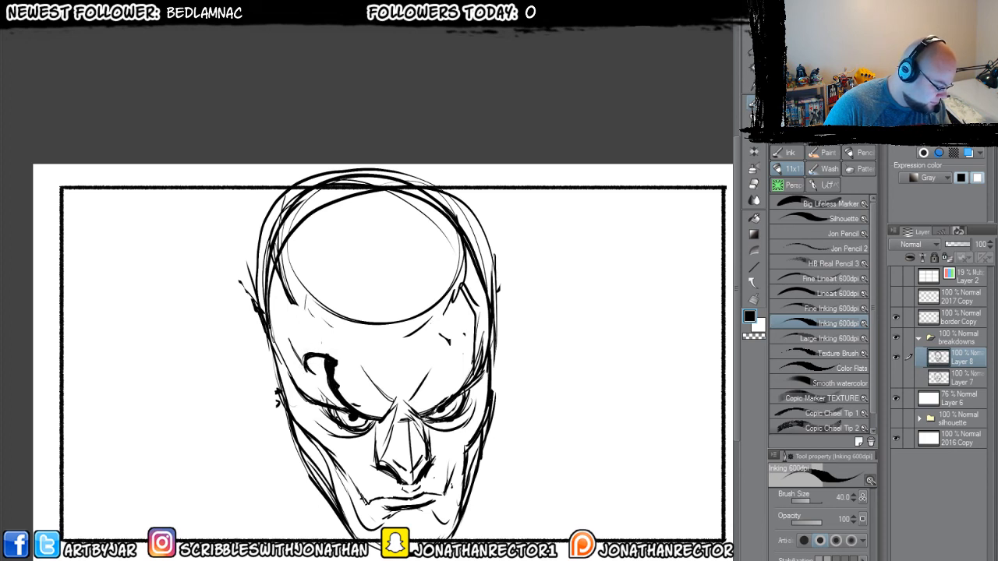
{"action": "mouse_move", "coordinate": [425, 415]}
{"action": "left_mouse_down"}
{"action": "mouse_move", "coordinate": [456, 378]}
{"action": "mouse_move", "coordinate": [444, 352]}
{"action": "mouse_move", "coordinate": [464, 347]}
{"action": "mouse_move", "coordinate": [468, 370]}
{"action": "mouse_move", "coordinate": [444, 398]}
{"action": "mouse_move", "coordinate": [417, 417]}
{"action": "mouse_move", "coordinate": [377, 419]}
{"action": "mouse_move", "coordinate": [385, 418]}
{"action": "left_mouse_up"}
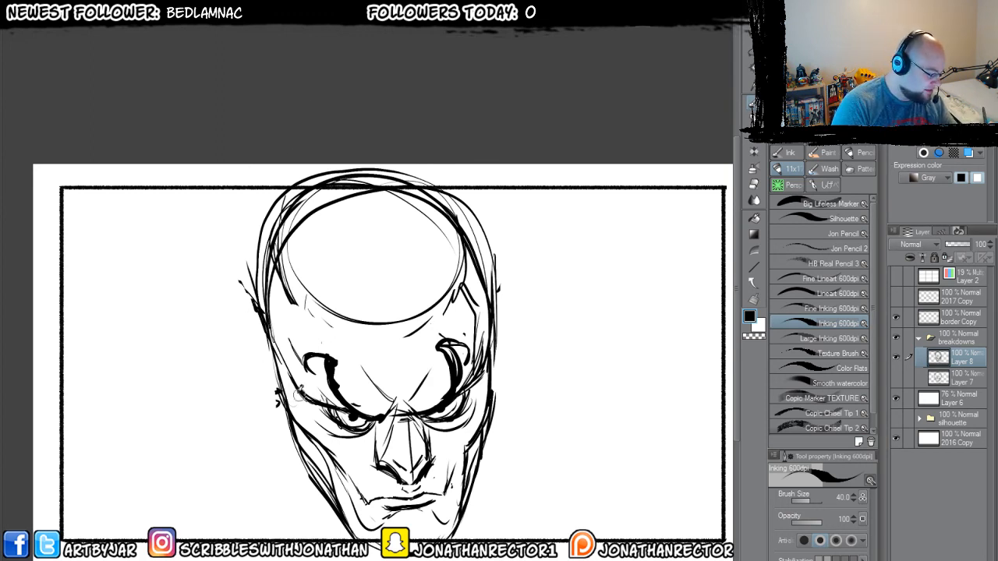
- Sketch a narrow, angular ear on each side of the head, from the temples down to eye level
{"action": "mouse_move", "coordinate": [245, 280]}
{"action": "left_mouse_down"}
{"action": "mouse_move", "coordinate": [254, 317]}
{"action": "mouse_move", "coordinate": [238, 291]}
{"action": "mouse_move", "coordinate": [261, 366]}
{"action": "left_mouse_up"}
{"action": "left_click_drag", "start_coordinate": [251, 312], "coordinate": [271, 381]}
{"action": "left_click_drag", "start_coordinate": [234, 281], "coordinate": [273, 382]}
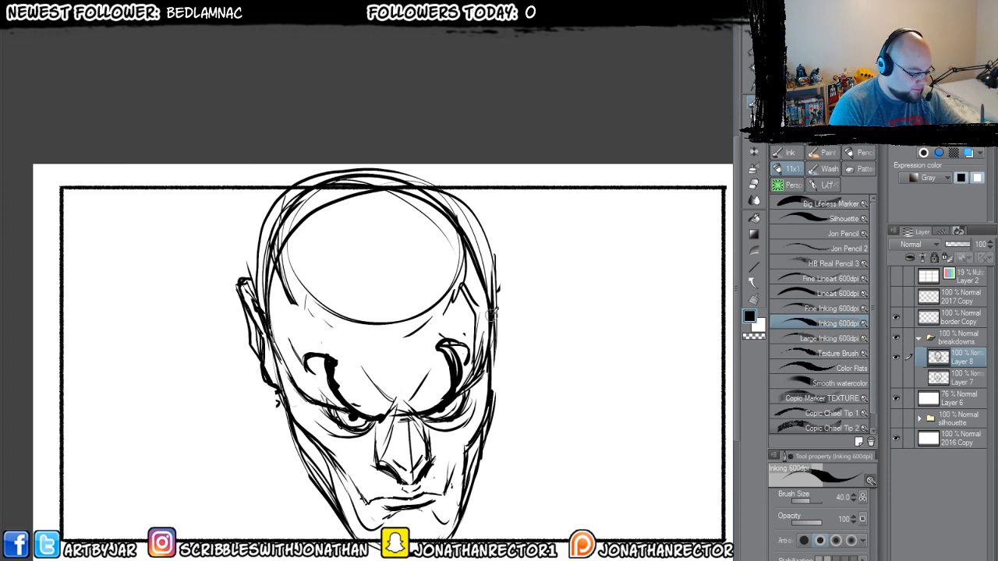
{"action": "mouse_move", "coordinate": [490, 320]}
{"action": "left_mouse_down"}
{"action": "mouse_move", "coordinate": [504, 260]}
{"action": "mouse_move", "coordinate": [516, 254]}
{"action": "mouse_move", "coordinate": [491, 390]}
{"action": "left_mouse_up"}
{"action": "left_click_drag", "start_coordinate": [520, 288], "coordinate": [503, 369]}
{"action": "left_click_drag", "start_coordinate": [519, 256], "coordinate": [515, 351]}
{"action": "left_click_drag", "start_coordinate": [510, 257], "coordinate": [501, 295]}
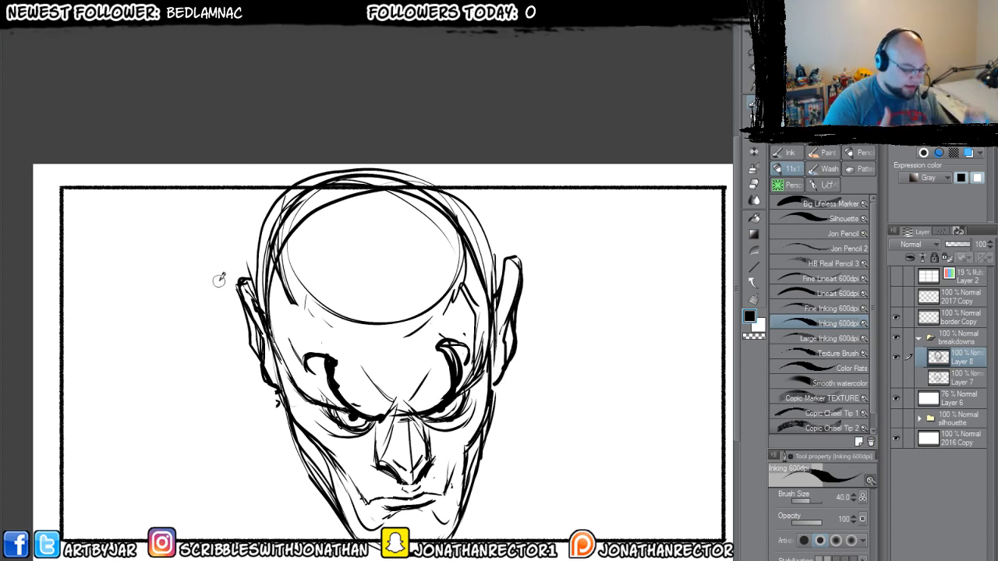
- Erase the angular ears and darken the side contours of the head
{"action": "key", "text": "e"}
{"action": "left_click_drag", "start_coordinate": [236, 283], "coordinate": [266, 385]}
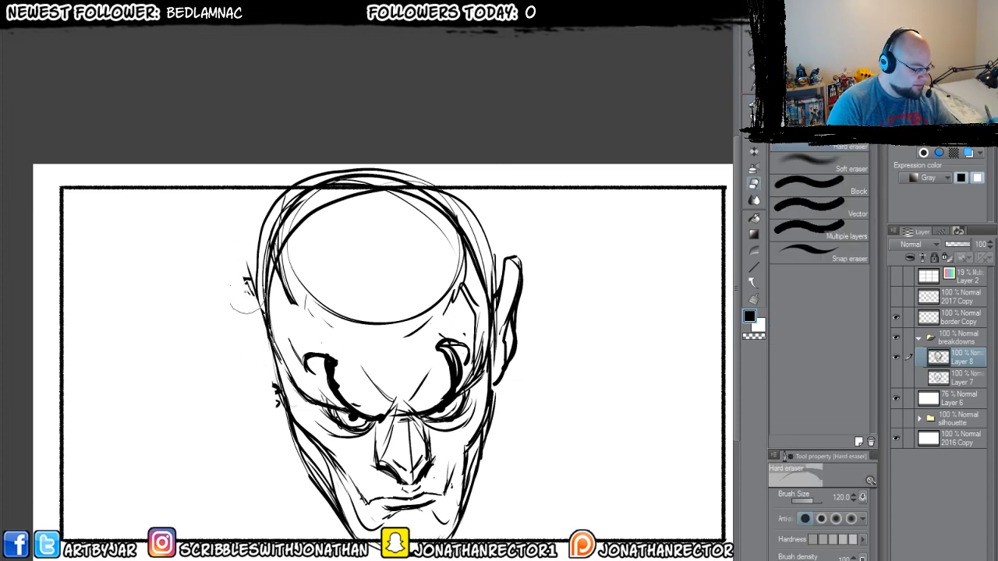
{"action": "key", "text": "p"}
{"action": "mouse_move", "coordinate": [267, 318]}
{"action": "left_mouse_down"}
{"action": "mouse_move", "coordinate": [236, 249]}
{"action": "mouse_move", "coordinate": [238, 289]}
{"action": "mouse_move", "coordinate": [238, 248]}
{"action": "mouse_move", "coordinate": [253, 324]}
{"action": "mouse_move", "coordinate": [237, 300]}
{"action": "mouse_move", "coordinate": [239, 323]}
{"action": "mouse_move", "coordinate": [273, 398]}
{"action": "mouse_move", "coordinate": [234, 273]}
{"action": "left_mouse_up"}
{"action": "key", "text": "e"}
{"action": "mouse_move", "coordinate": [234, 226]}
{"action": "left_mouse_down"}
{"action": "mouse_move", "coordinate": [257, 269]}
{"action": "mouse_move", "coordinate": [230, 316]}
{"action": "left_mouse_up"}
{"action": "mouse_move", "coordinate": [509, 261]}
{"action": "left_mouse_down"}
{"action": "mouse_move", "coordinate": [518, 347]}
{"action": "mouse_move", "coordinate": [508, 371]}
{"action": "left_mouse_up"}
- Draw a smaller, rounded ear on each side of the head, set lower beside the brows and eyes
{"action": "key", "text": "p"}
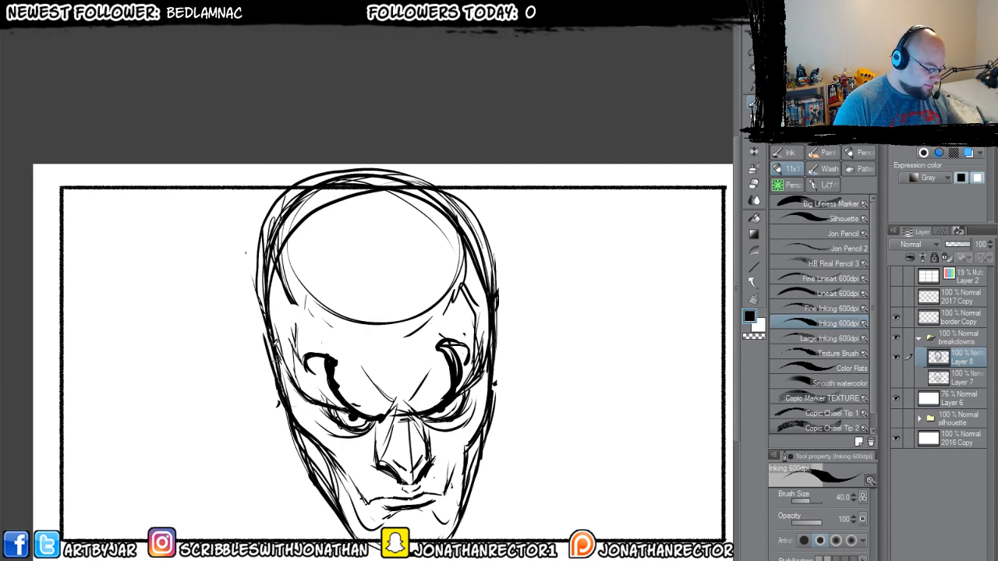
{"action": "mouse_move", "coordinate": [262, 334]}
{"action": "left_mouse_down"}
{"action": "mouse_move", "coordinate": [251, 316]}
{"action": "mouse_move", "coordinate": [261, 358]}
{"action": "mouse_move", "coordinate": [256, 346]}
{"action": "left_mouse_up"}
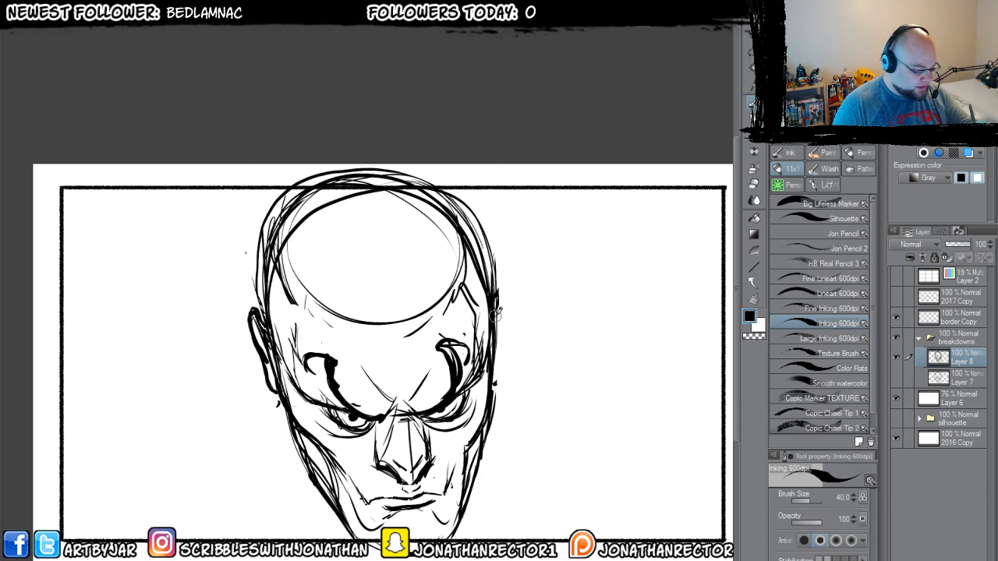
{"action": "mouse_move", "coordinate": [496, 297]}
{"action": "left_mouse_down"}
{"action": "mouse_move", "coordinate": [506, 336]}
{"action": "mouse_move", "coordinate": [490, 382]}
{"action": "left_mouse_up"}
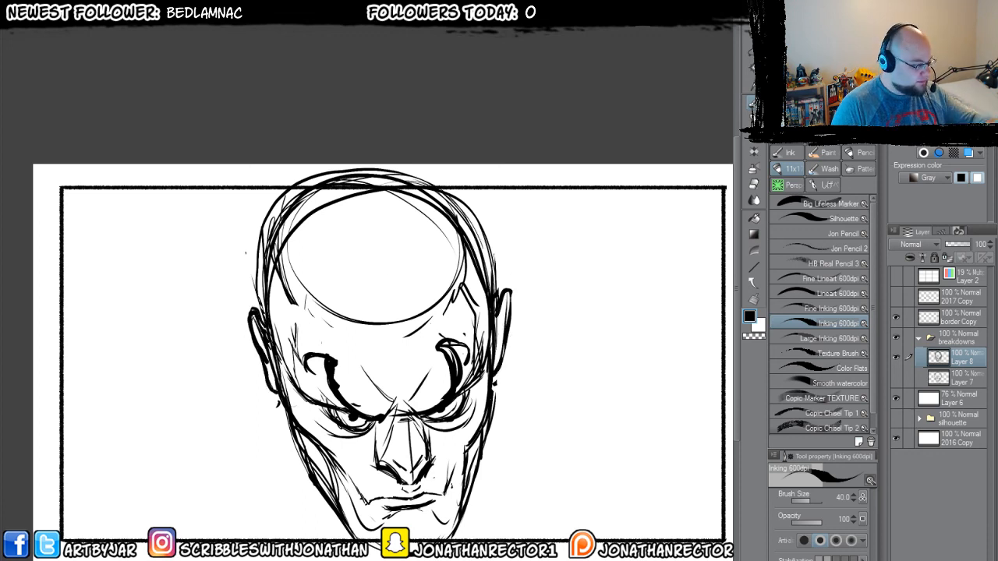
- Clean up the overlapping skull lines in the mirrored view and redraw the cranium as a single bold outline
{"action": "key", "text": "h"}
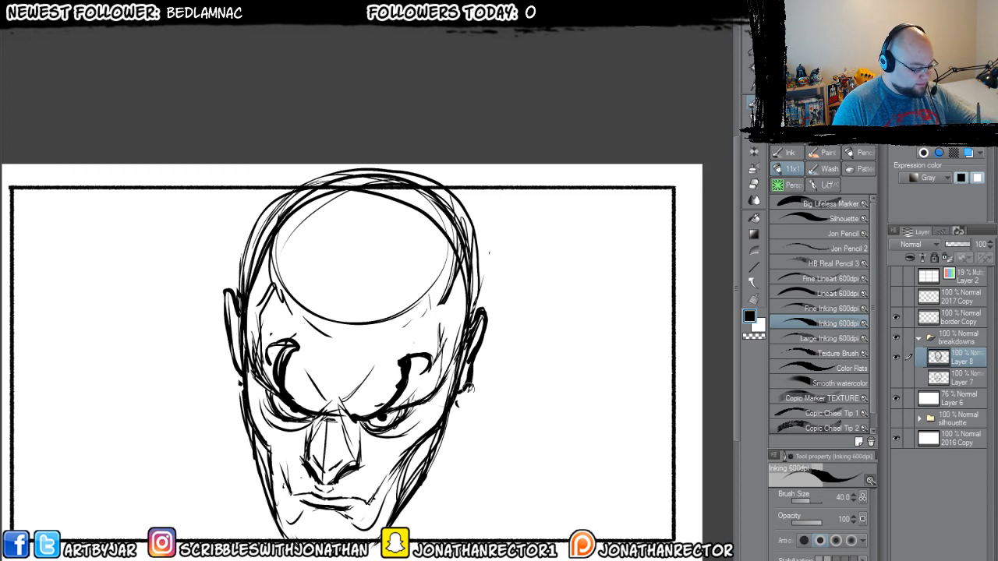
{"action": "key", "text": "e"}
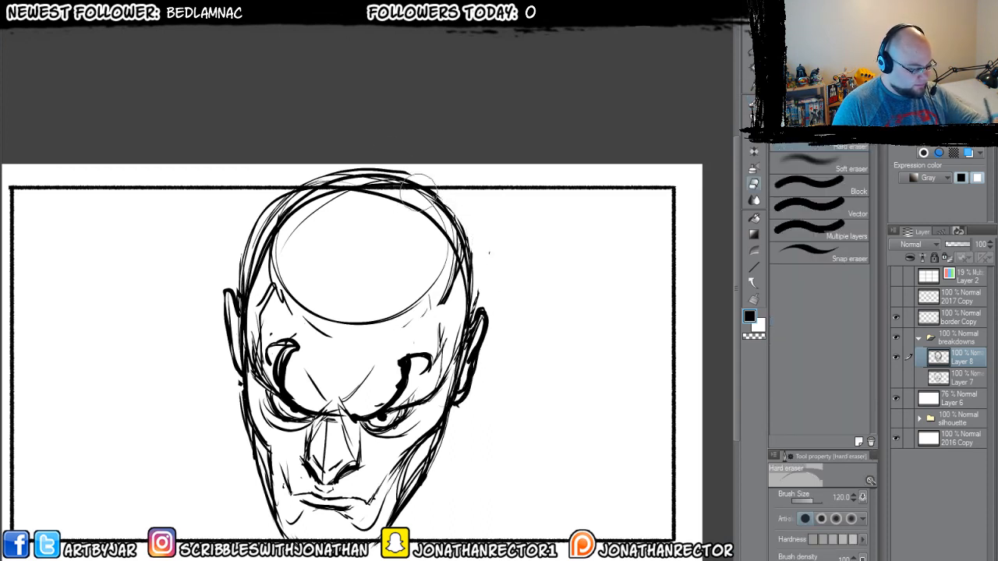
{"action": "mouse_move", "coordinate": [232, 271]}
{"action": "left_mouse_down"}
{"action": "mouse_move", "coordinate": [234, 252]}
{"action": "mouse_move", "coordinate": [304, 173]}
{"action": "mouse_move", "coordinate": [456, 227]}
{"action": "mouse_move", "coordinate": [472, 242]}
{"action": "left_mouse_up"}
{"action": "key", "text": "p"}
{"action": "mouse_move", "coordinate": [241, 316]}
{"action": "left_mouse_down"}
{"action": "mouse_move", "coordinate": [243, 234]}
{"action": "mouse_move", "coordinate": [331, 173]}
{"action": "mouse_move", "coordinate": [473, 250]}
{"action": "mouse_move", "coordinate": [470, 327]}
{"action": "mouse_move", "coordinate": [245, 265]}
{"action": "mouse_move", "coordinate": [328, 187]}
{"action": "mouse_move", "coordinate": [467, 279]}
{"action": "left_mouse_up"}
{"action": "key", "text": "e"}
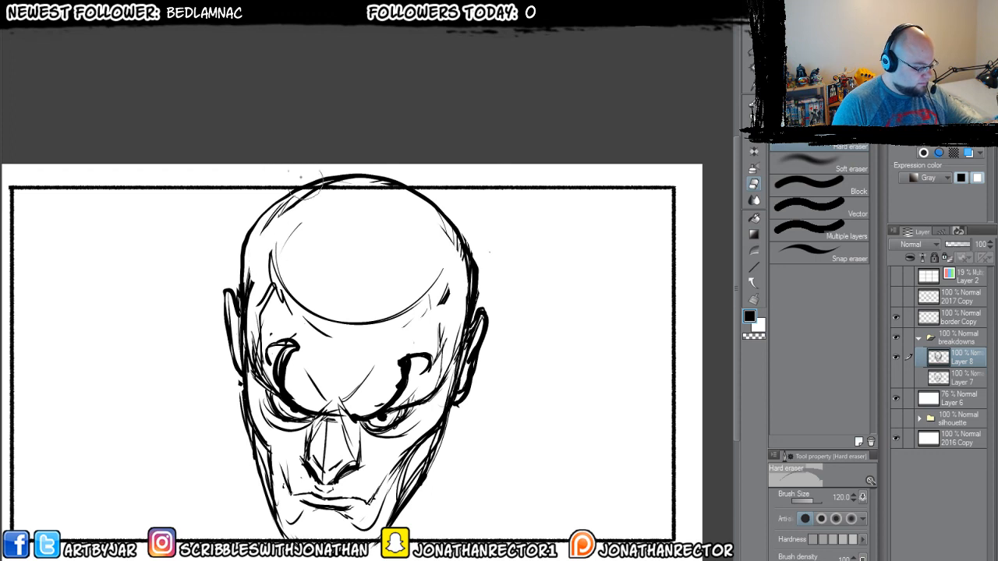
{"action": "key", "text": "h"}
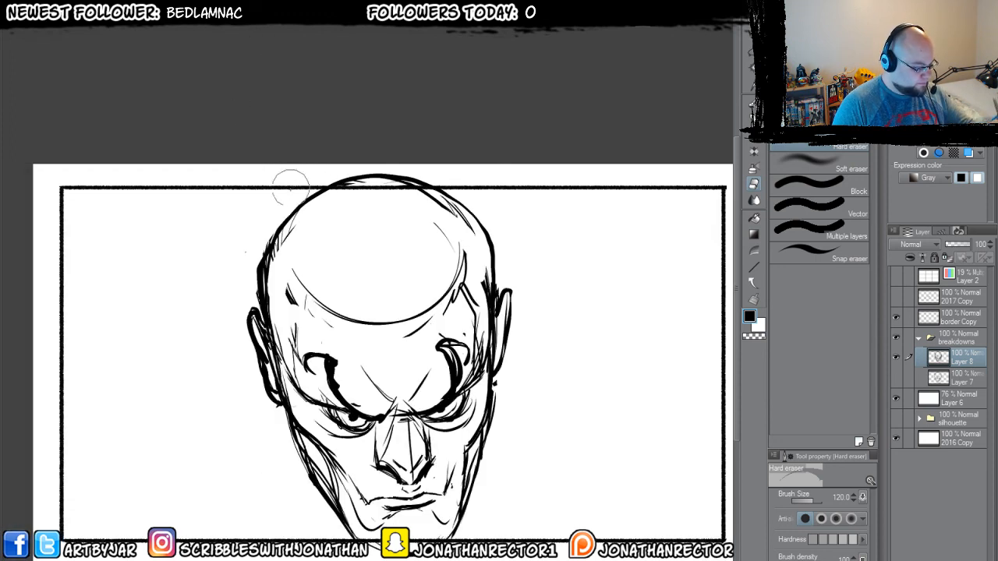
- Thicken the upper curves of the skull outline and erase the stray lines inside its left edge
{"action": "key", "text": "p"}
{"action": "mouse_move", "coordinate": [253, 259]}
{"action": "left_mouse_down"}
{"action": "mouse_move", "coordinate": [348, 173]}
{"action": "mouse_move", "coordinate": [373, 177]}
{"action": "left_mouse_up"}
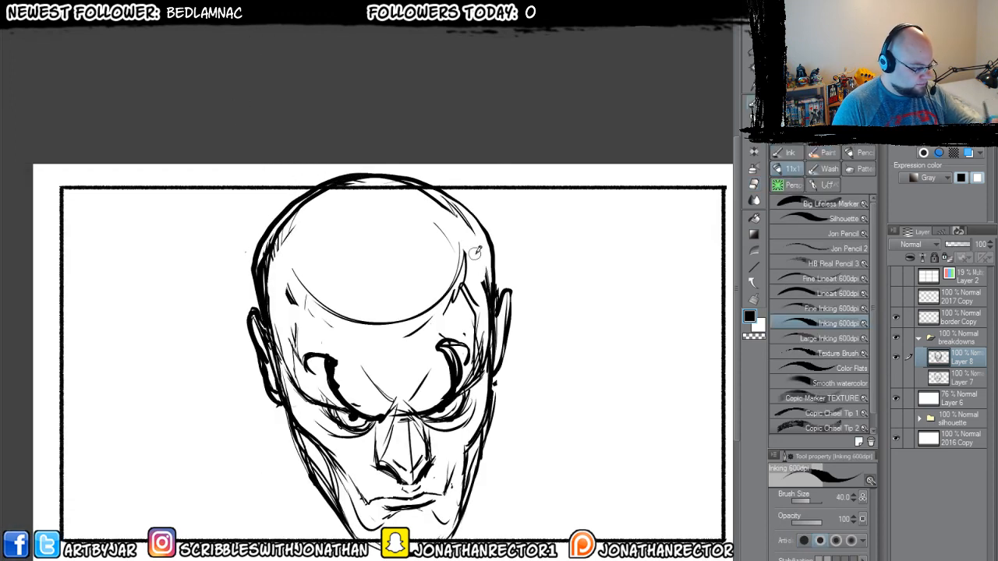
{"action": "mouse_move", "coordinate": [440, 187]}
{"action": "left_mouse_down"}
{"action": "mouse_move", "coordinate": [492, 293]}
{"action": "mouse_move", "coordinate": [480, 214]}
{"action": "left_mouse_up"}
{"action": "key", "text": "e"}
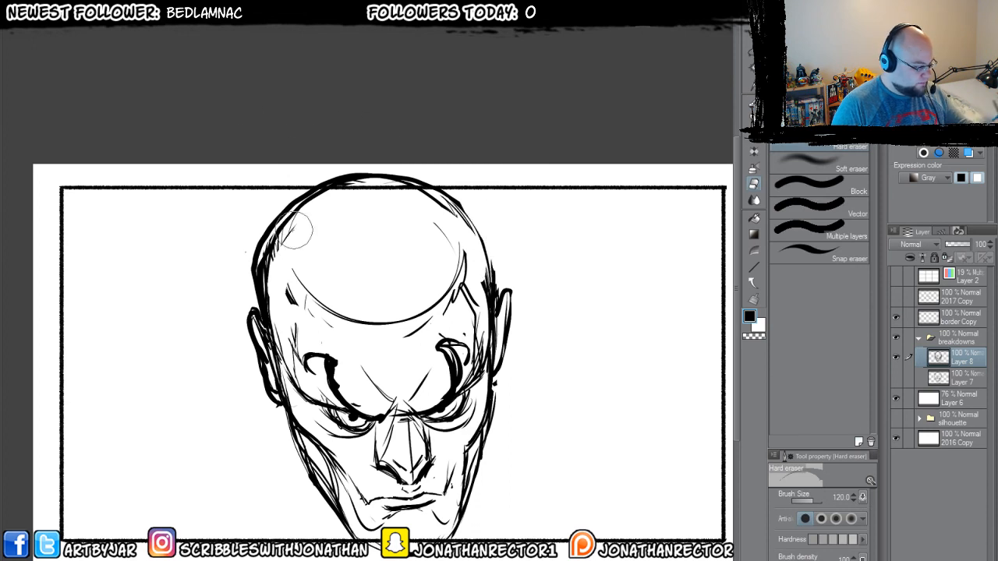
{"action": "left_click_drag", "start_coordinate": [294, 230], "coordinate": [265, 281]}
{"action": "key", "text": "p"}
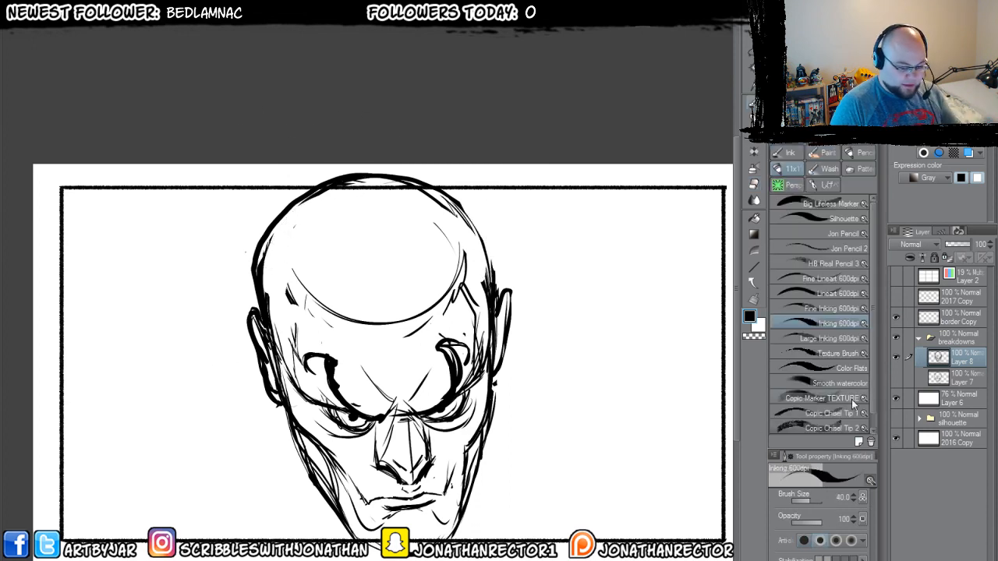
- Compare the new face on Layer 8 with the earlier version on Layer 7 by switching their visibility
{"action": "left_click", "coordinate": [896, 358]}
{"action": "left_click", "coordinate": [895, 377]}
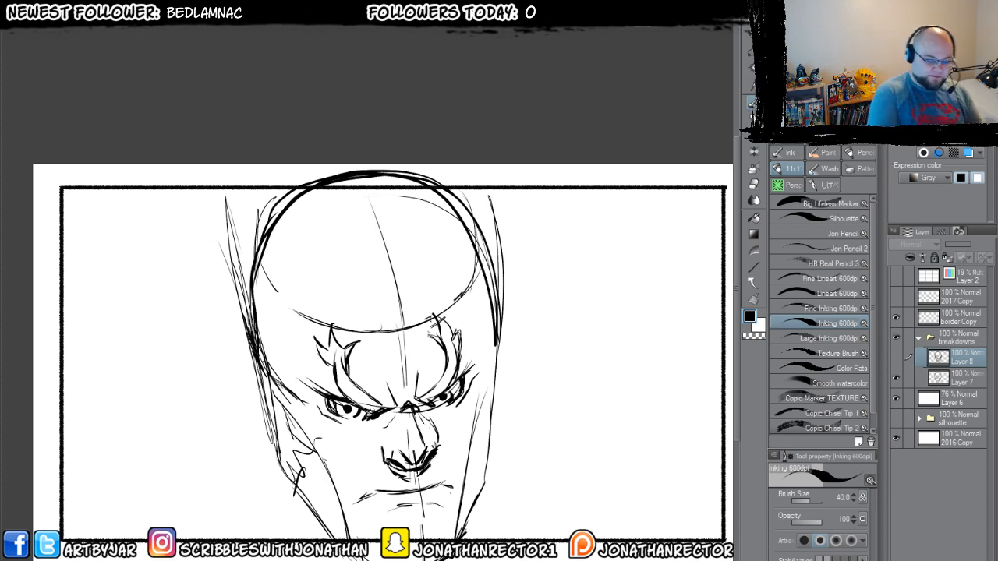
{"action": "left_click", "coordinate": [896, 361]}
{"action": "left_click", "coordinate": [897, 376]}
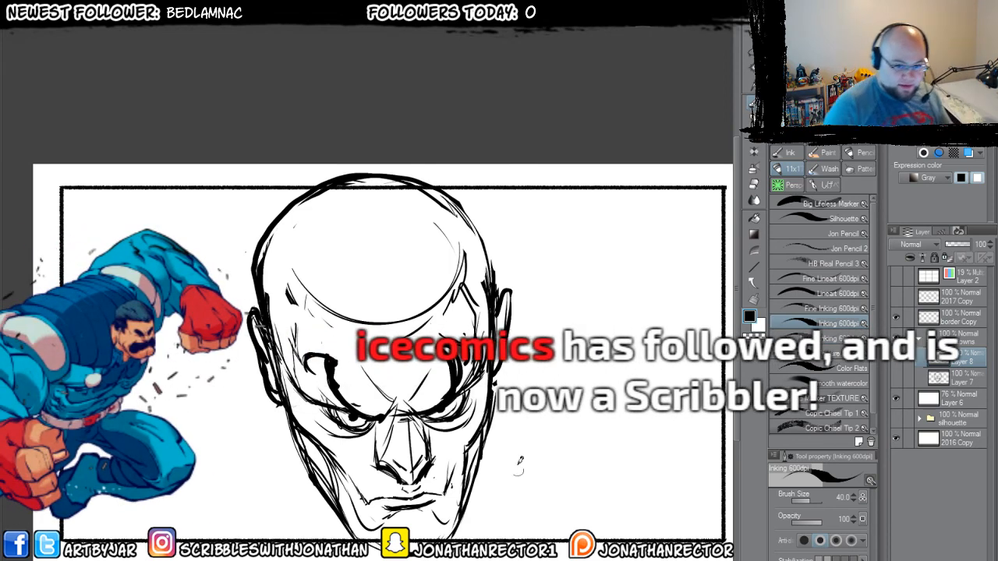
- Show the silhouette folder again and display the Layer 8 face sketch in red using the layer color effect
{"action": "left_click_drag", "start_coordinate": [266, 442], "coordinate": [286, 390]}
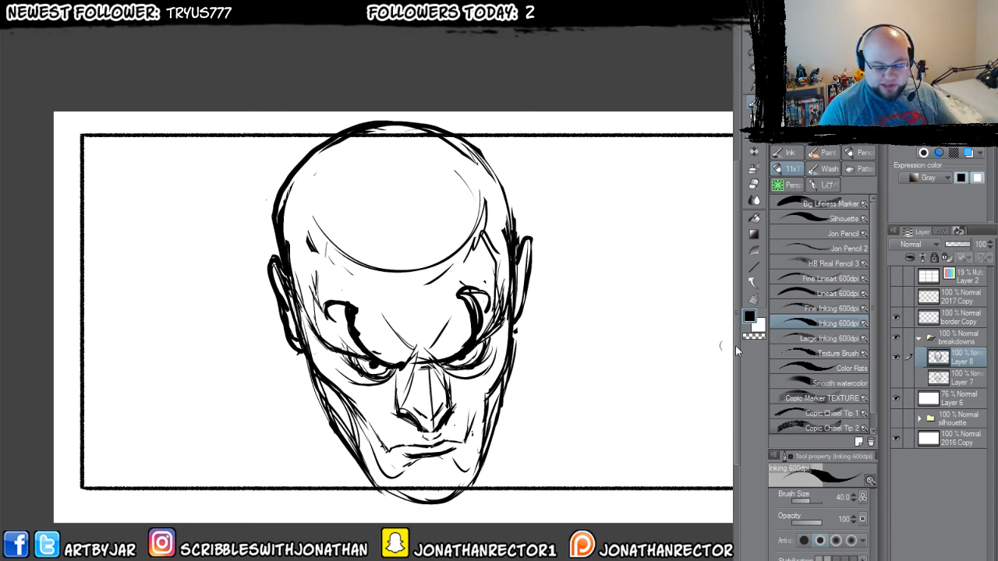
{"action": "left_click", "coordinate": [895, 419]}
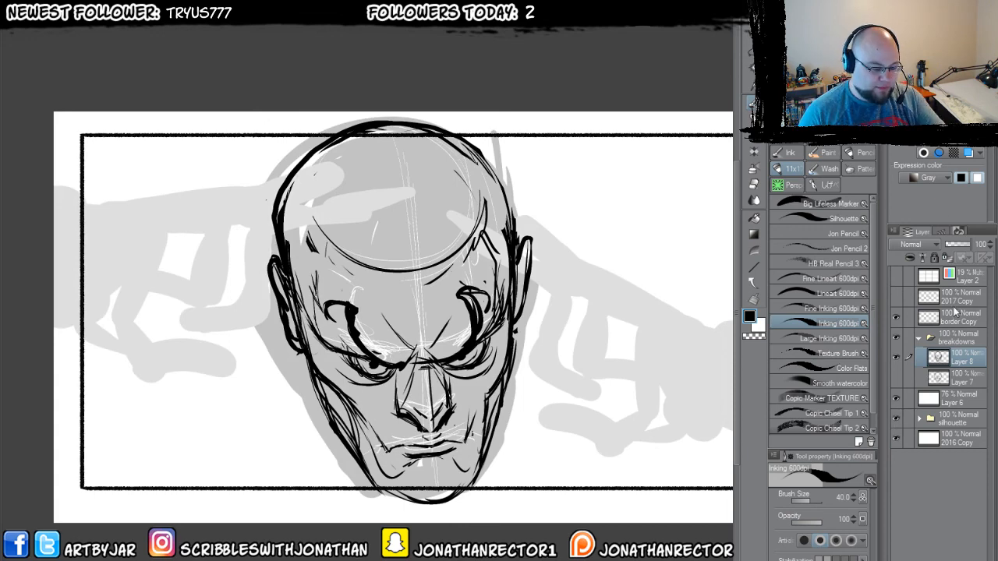
{"action": "left_click", "coordinate": [968, 153]}
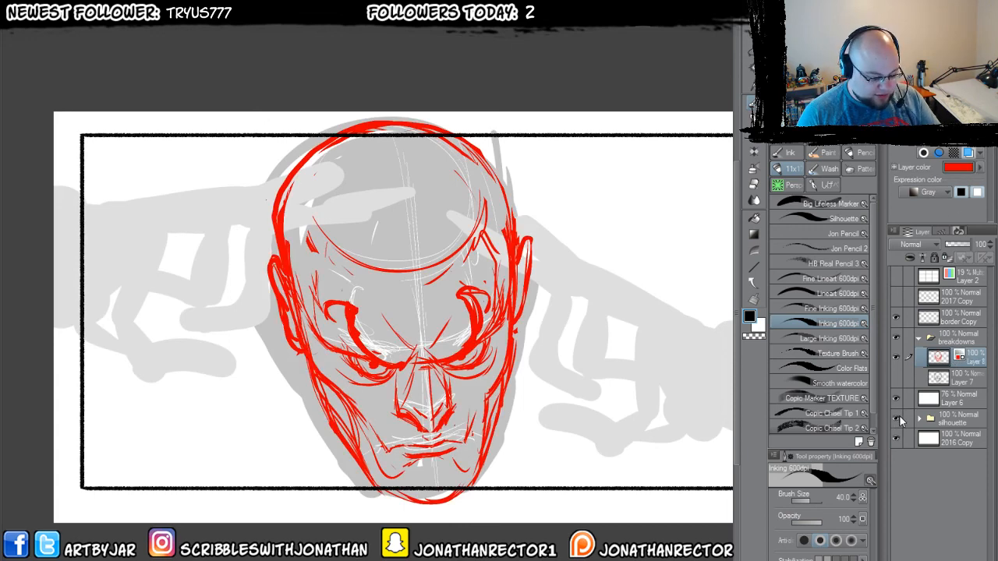
- Add a new layer above the red face sketch in the breakdowns folder
{"action": "key", "text": "ctrl+shift+n"}
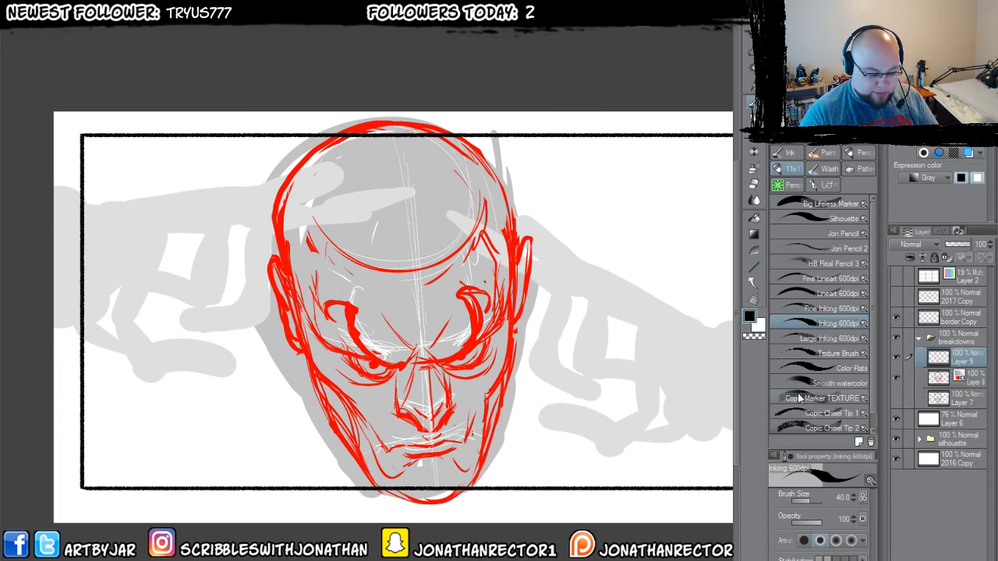
{"action": "mouse_move", "coordinate": [117, 342]}
{"action": "left_mouse_down"}
{"action": "mouse_move", "coordinate": [174, 356]}
{"action": "mouse_move", "coordinate": [174, 372]}
{"action": "left_mouse_up"}
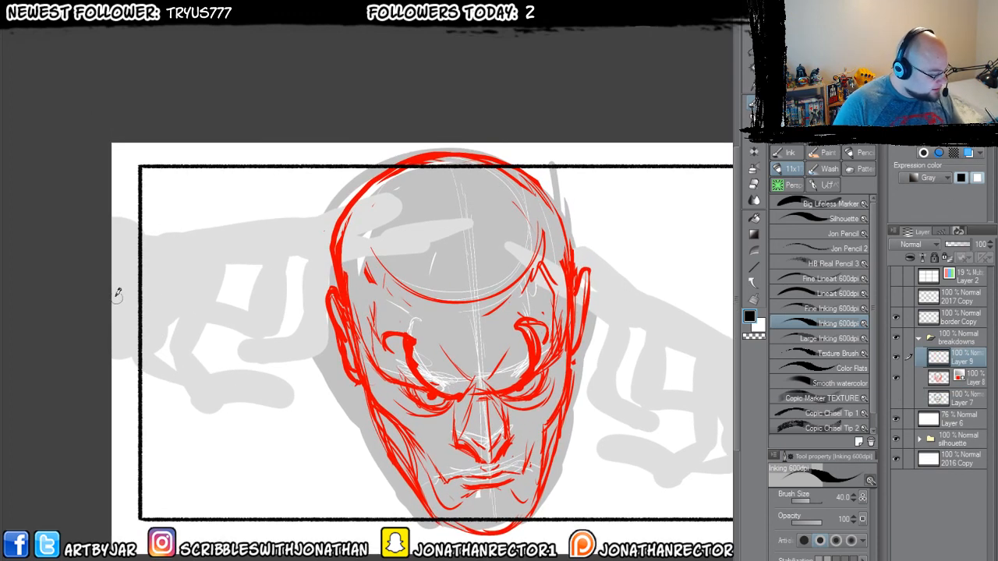
- Rough in the curled fist and the extended index finger over the hand silhouette left of the face
{"action": "mouse_move", "coordinate": [117, 285]}
{"action": "left_mouse_down"}
{"action": "mouse_move", "coordinate": [254, 290]}
{"action": "mouse_move", "coordinate": [270, 328]}
{"action": "mouse_move", "coordinate": [267, 363]}
{"action": "mouse_move", "coordinate": [238, 382]}
{"action": "mouse_move", "coordinate": [209, 381]}
{"action": "mouse_move", "coordinate": [194, 355]}
{"action": "mouse_move", "coordinate": [215, 338]}
{"action": "mouse_move", "coordinate": [205, 337]}
{"action": "mouse_move", "coordinate": [148, 385]}
{"action": "mouse_move", "coordinate": [115, 395]}
{"action": "left_mouse_up"}
{"action": "mouse_move", "coordinate": [221, 336]}
{"action": "left_mouse_down"}
{"action": "mouse_move", "coordinate": [236, 345]}
{"action": "mouse_move", "coordinate": [204, 254]}
{"action": "mouse_move", "coordinate": [309, 300]}
{"action": "mouse_move", "coordinate": [268, 365]}
{"action": "left_mouse_up"}
{"action": "left_click_drag", "start_coordinate": [305, 321], "coordinate": [281, 317]}
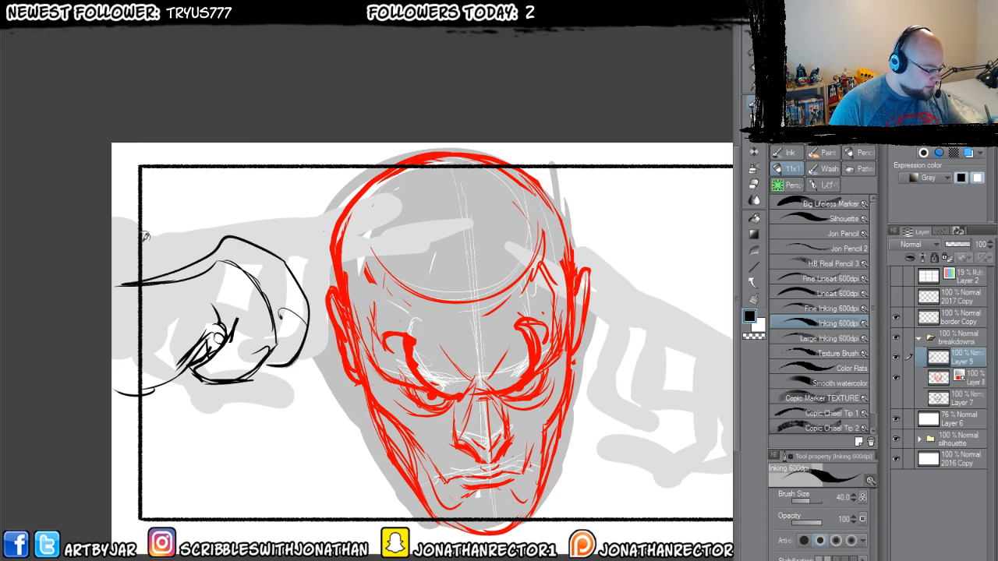
{"action": "mouse_move", "coordinate": [148, 263]}
{"action": "left_mouse_down"}
{"action": "mouse_move", "coordinate": [124, 270]}
{"action": "mouse_move", "coordinate": [119, 259]}
{"action": "mouse_move", "coordinate": [181, 223]}
{"action": "mouse_move", "coordinate": [352, 228]}
{"action": "mouse_move", "coordinate": [285, 272]}
{"action": "left_mouse_up"}
{"action": "mouse_move", "coordinate": [268, 232]}
{"action": "left_mouse_down"}
{"action": "mouse_move", "coordinate": [374, 209]}
{"action": "mouse_move", "coordinate": [383, 224]}
{"action": "left_mouse_up"}
{"action": "mouse_move", "coordinate": [384, 241]}
{"action": "left_mouse_down"}
{"action": "mouse_move", "coordinate": [352, 266]}
{"action": "mouse_move", "coordinate": [285, 284]}
{"action": "mouse_move", "coordinate": [261, 286]}
{"action": "left_mouse_up"}
{"action": "mouse_move", "coordinate": [177, 251]}
{"action": "left_mouse_down"}
{"action": "mouse_move", "coordinate": [221, 224]}
{"action": "mouse_move", "coordinate": [336, 223]}
{"action": "left_mouse_up"}
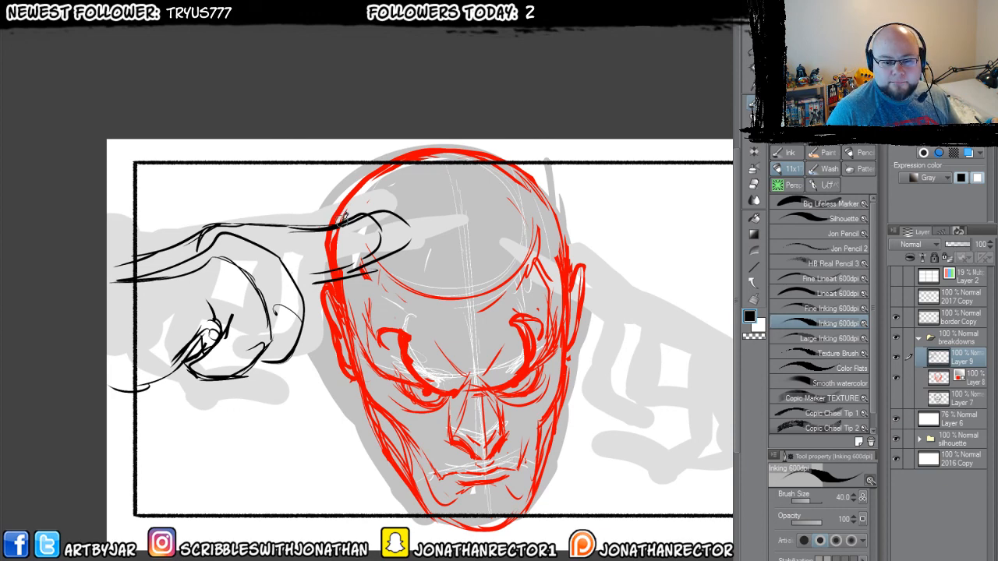
{"action": "left_click_drag", "start_coordinate": [382, 259], "coordinate": [320, 274]}
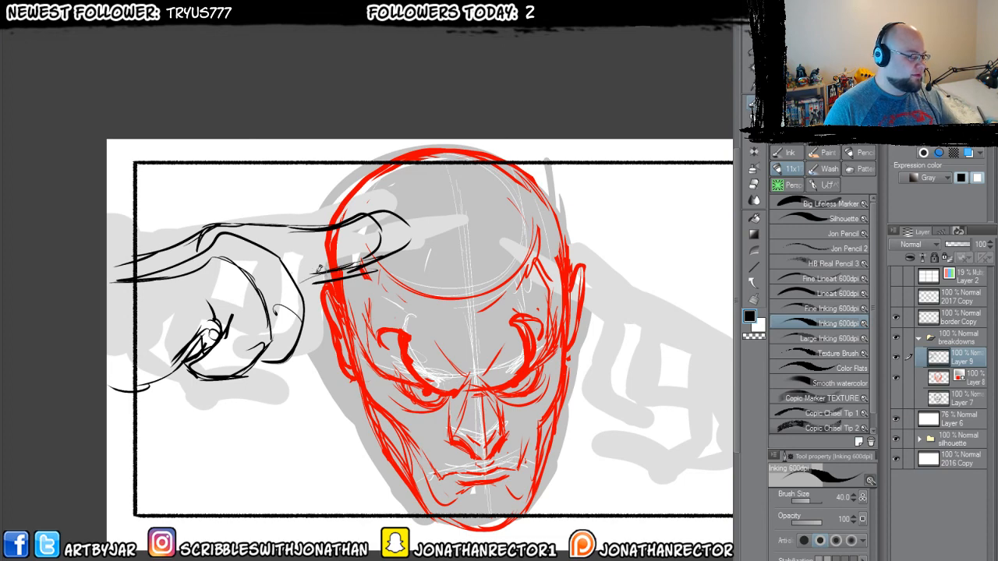
- Reinforce the left hand's index finger and knuckle lines, and sketch its thumb reaching toward the cheek
{"action": "left_click_drag", "start_coordinate": [379, 222], "coordinate": [389, 253]}
{"action": "mouse_move", "coordinate": [201, 230]}
{"action": "left_mouse_down"}
{"action": "mouse_move", "coordinate": [123, 262]}
{"action": "mouse_move", "coordinate": [249, 210]}
{"action": "mouse_move", "coordinate": [343, 208]}
{"action": "left_mouse_up"}
{"action": "mouse_move", "coordinate": [328, 278]}
{"action": "left_mouse_down"}
{"action": "mouse_move", "coordinate": [293, 268]}
{"action": "mouse_move", "coordinate": [304, 346]}
{"action": "left_mouse_up"}
{"action": "left_click_drag", "start_coordinate": [290, 264], "coordinate": [299, 320]}
{"action": "mouse_move", "coordinate": [274, 227]}
{"action": "left_mouse_down"}
{"action": "mouse_move", "coordinate": [204, 313]}
{"action": "mouse_move", "coordinate": [251, 250]}
{"action": "left_mouse_up"}
{"action": "left_click_drag", "start_coordinate": [288, 343], "coordinate": [329, 354]}
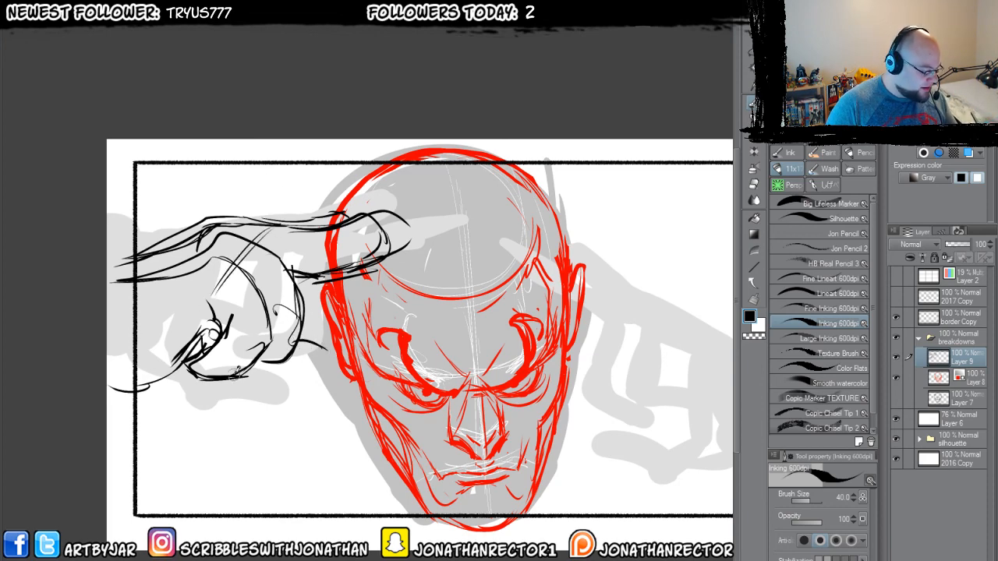
{"action": "mouse_move", "coordinate": [154, 386]}
{"action": "left_mouse_down"}
{"action": "mouse_move", "coordinate": [193, 360]}
{"action": "mouse_move", "coordinate": [276, 390]}
{"action": "mouse_move", "coordinate": [328, 355]}
{"action": "mouse_move", "coordinate": [361, 353]}
{"action": "mouse_move", "coordinate": [380, 331]}
{"action": "mouse_move", "coordinate": [314, 307]}
{"action": "left_mouse_up"}
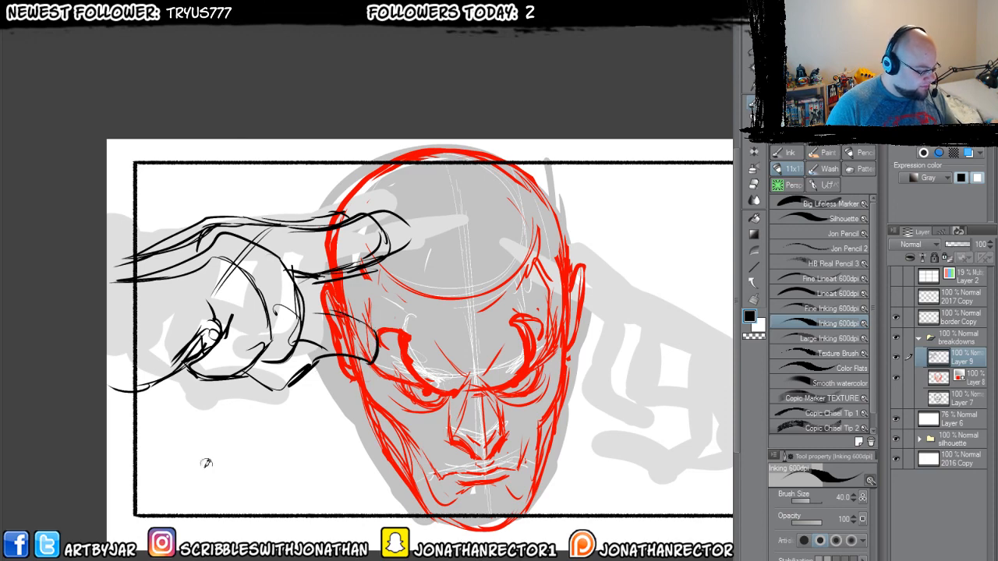
- Transform the left hand sketch, resizing, repositioning and rotating it so the index finger angles up toward the temple
{"action": "key", "text": "ctrl+t"}
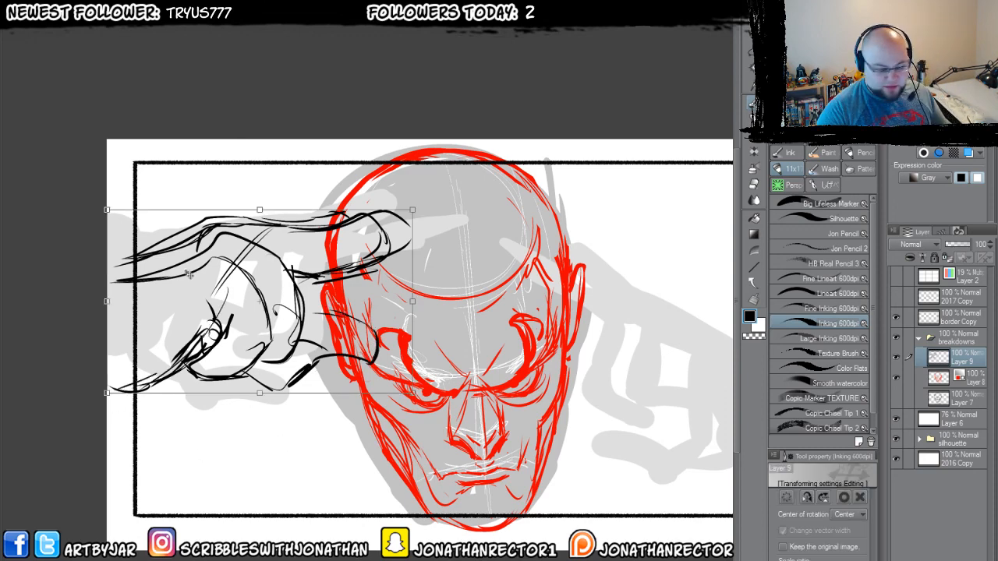
{"action": "left_click_drag", "start_coordinate": [410, 213], "coordinate": [349, 253]}
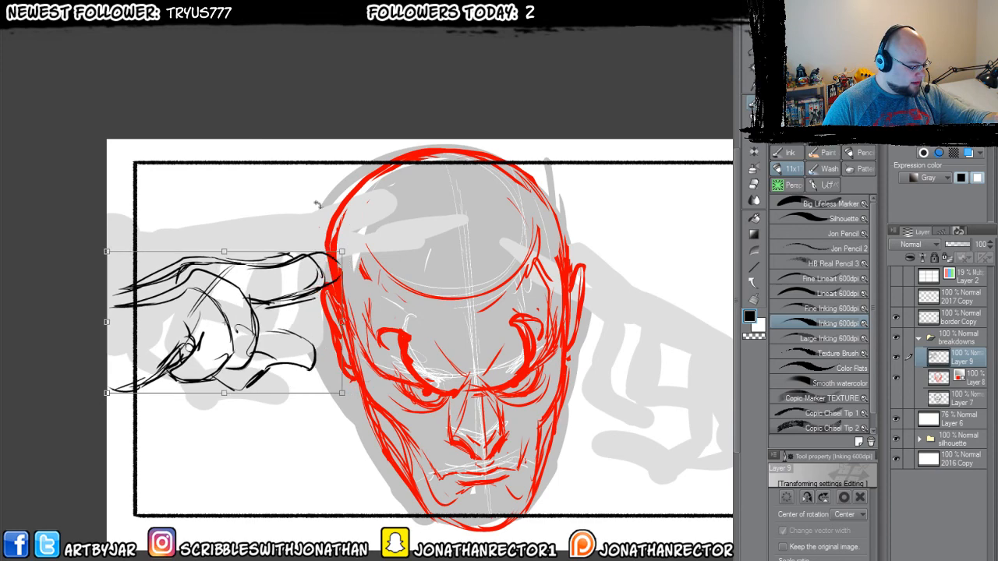
{"action": "left_click_drag", "start_coordinate": [344, 323], "coordinate": [400, 322]}
{"action": "left_click_drag", "start_coordinate": [204, 330], "coordinate": [209, 339]}
{"action": "left_click_drag", "start_coordinate": [258, 260], "coordinate": [255, 243]}
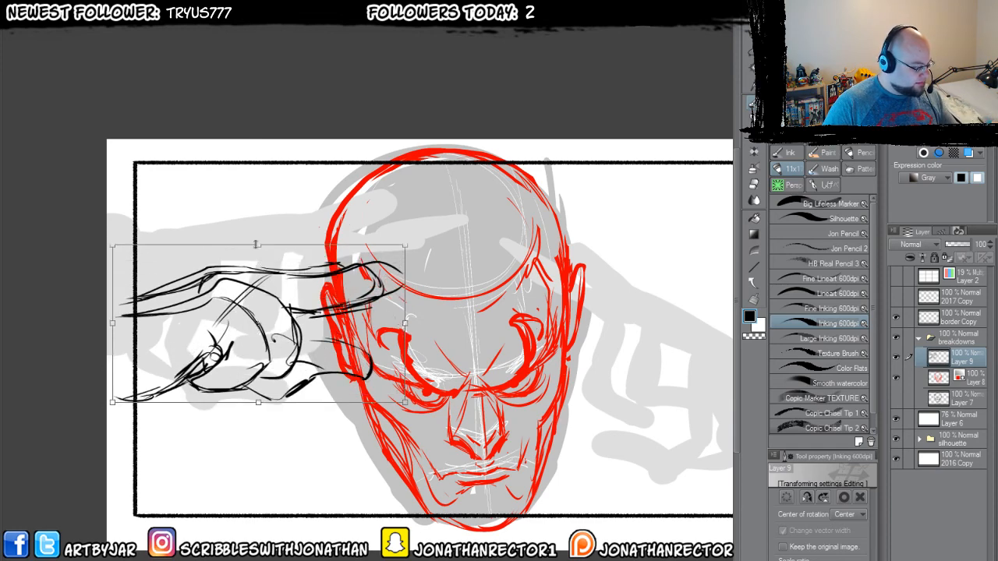
{"action": "left_click_drag", "start_coordinate": [197, 464], "coordinate": [230, 475]}
{"action": "left_click_drag", "start_coordinate": [264, 358], "coordinate": [255, 359]}
{"action": "mouse_move", "coordinate": [123, 431]}
{"action": "left_mouse_down"}
{"action": "mouse_move", "coordinate": [162, 366]}
{"action": "mouse_move", "coordinate": [158, 394]}
{"action": "mouse_move", "coordinate": [143, 295]}
{"action": "mouse_move", "coordinate": [156, 398]}
{"action": "left_mouse_up"}
{"action": "key", "text": "Return"}
- Round out the heel of the left palm and darken the wrist and lower hand lines
{"action": "key", "text": "e"}
{"action": "key", "text": "p"}
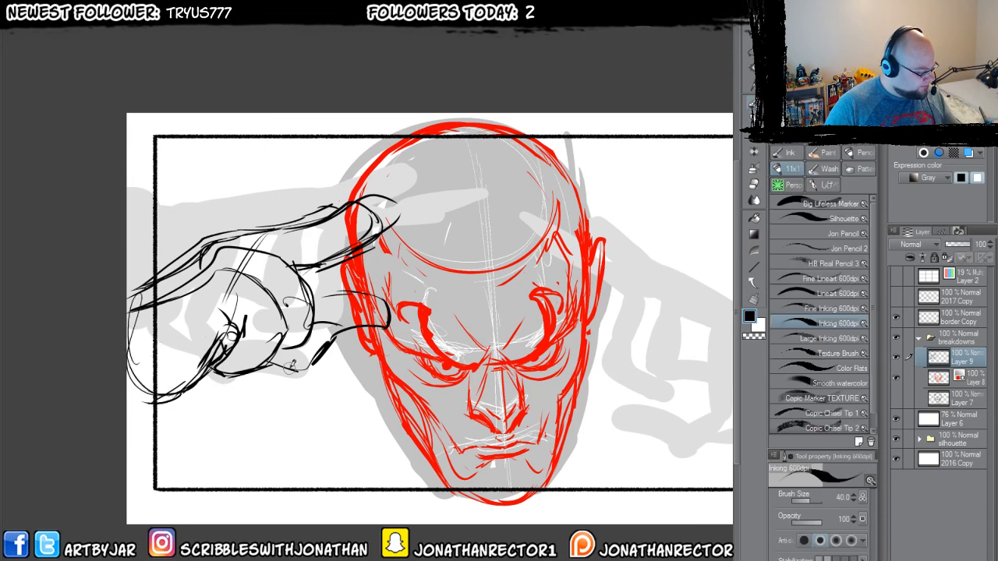
{"action": "mouse_move", "coordinate": [250, 373]}
{"action": "left_mouse_down"}
{"action": "mouse_move", "coordinate": [164, 399]}
{"action": "mouse_move", "coordinate": [132, 288]}
{"action": "mouse_move", "coordinate": [167, 286]}
{"action": "left_mouse_up"}
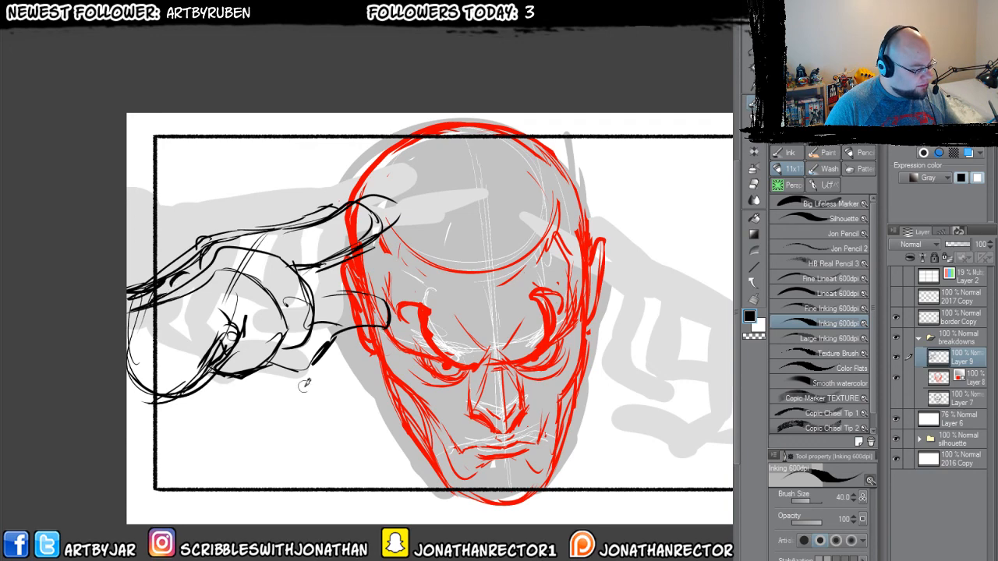
- Block in the right hand over its silhouette with a boxy palm and the first curled finger
{"action": "left_click_drag", "start_coordinate": [513, 430], "coordinate": [378, 404]}
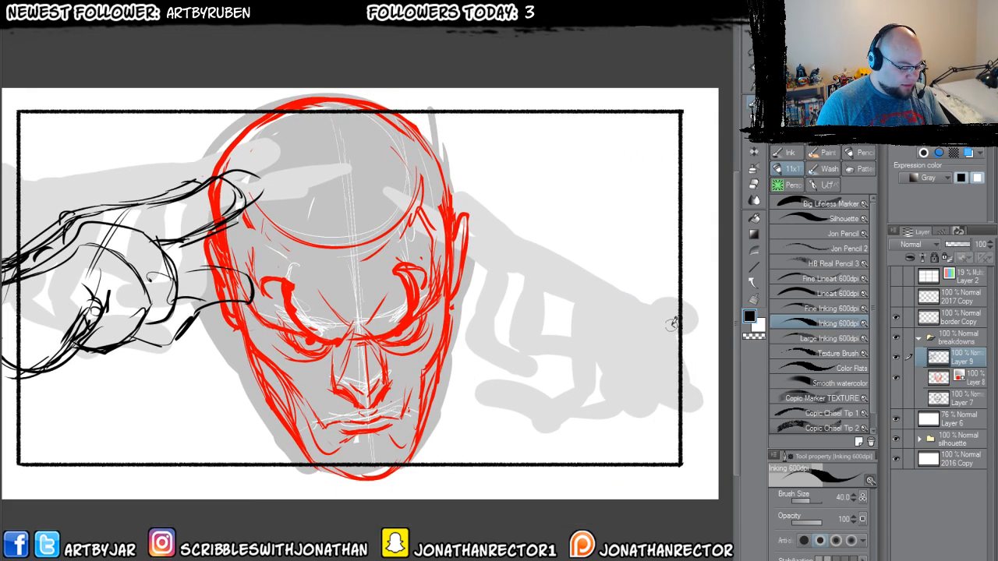
{"action": "left_click_drag", "start_coordinate": [674, 324], "coordinate": [605, 294]}
{"action": "mouse_move", "coordinate": [611, 301]}
{"action": "left_mouse_down"}
{"action": "mouse_move", "coordinate": [633, 386]}
{"action": "mouse_move", "coordinate": [546, 269]}
{"action": "mouse_move", "coordinate": [507, 312]}
{"action": "mouse_move", "coordinate": [557, 363]}
{"action": "mouse_move", "coordinate": [633, 405]}
{"action": "mouse_move", "coordinate": [527, 376]}
{"action": "left_mouse_up"}
{"action": "left_click_drag", "start_coordinate": [477, 355], "coordinate": [539, 378]}
{"action": "mouse_move", "coordinate": [619, 320]}
{"action": "left_mouse_down"}
{"action": "mouse_move", "coordinate": [631, 290]}
{"action": "mouse_move", "coordinate": [568, 280]}
{"action": "mouse_move", "coordinate": [553, 343]}
{"action": "mouse_move", "coordinate": [580, 390]}
{"action": "mouse_move", "coordinate": [601, 320]}
{"action": "mouse_move", "coordinate": [591, 394]}
{"action": "left_mouse_up"}
{"action": "left_click_drag", "start_coordinate": [610, 293], "coordinate": [600, 378]}
{"action": "mouse_move", "coordinate": [634, 328]}
{"action": "left_mouse_down"}
{"action": "mouse_move", "coordinate": [602, 372]}
{"action": "mouse_move", "coordinate": [612, 350]}
{"action": "left_mouse_up"}
{"action": "mouse_move", "coordinate": [638, 304]}
{"action": "left_mouse_down"}
{"action": "mouse_move", "coordinate": [606, 333]}
{"action": "mouse_move", "coordinate": [593, 396]}
{"action": "left_mouse_up"}
{"action": "left_click_drag", "start_coordinate": [549, 370], "coordinate": [598, 400]}
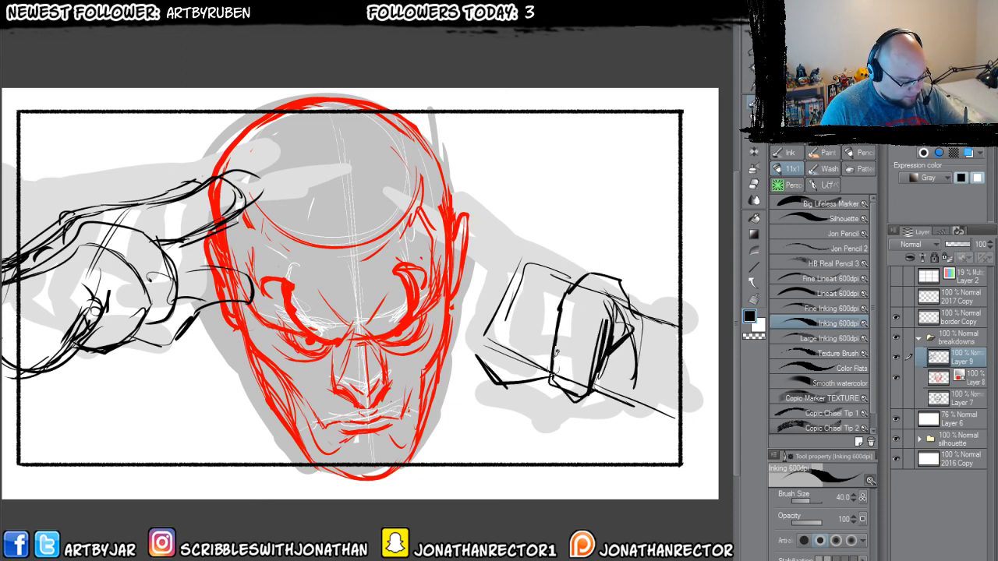
- Draw the right hand's curled fingers with rounded knuckles and fingertips, and the curved outer edge of the palm
{"action": "left_click_drag", "start_coordinate": [552, 351], "coordinate": [594, 283]}
{"action": "mouse_move", "coordinate": [586, 272]}
{"action": "left_mouse_down"}
{"action": "mouse_move", "coordinate": [643, 334]}
{"action": "mouse_move", "coordinate": [593, 255]}
{"action": "left_mouse_up"}
{"action": "left_click_drag", "start_coordinate": [622, 282], "coordinate": [639, 312]}
{"action": "mouse_move", "coordinate": [584, 269]}
{"action": "left_mouse_down"}
{"action": "mouse_move", "coordinate": [553, 228]}
{"action": "mouse_move", "coordinate": [516, 273]}
{"action": "mouse_move", "coordinate": [505, 320]}
{"action": "left_mouse_up"}
{"action": "mouse_move", "coordinate": [545, 261]}
{"action": "left_mouse_down"}
{"action": "mouse_move", "coordinate": [511, 304]}
{"action": "mouse_move", "coordinate": [541, 323]}
{"action": "left_mouse_up"}
{"action": "left_click_drag", "start_coordinate": [553, 301], "coordinate": [505, 335]}
{"action": "left_click_drag", "start_coordinate": [558, 269], "coordinate": [507, 316]}
{"action": "left_click_drag", "start_coordinate": [581, 243], "coordinate": [563, 290]}
{"action": "left_click_drag", "start_coordinate": [534, 237], "coordinate": [577, 248]}
{"action": "mouse_move", "coordinate": [538, 308]}
{"action": "left_mouse_down"}
{"action": "mouse_move", "coordinate": [515, 335]}
{"action": "mouse_move", "coordinate": [534, 337]}
{"action": "left_mouse_up"}
{"action": "mouse_move", "coordinate": [577, 357]}
{"action": "left_mouse_down"}
{"action": "mouse_move", "coordinate": [555, 385]}
{"action": "mouse_move", "coordinate": [561, 379]}
{"action": "mouse_move", "coordinate": [593, 433]}
{"action": "mouse_move", "coordinate": [647, 310]}
{"action": "mouse_move", "coordinate": [672, 421]}
{"action": "mouse_move", "coordinate": [608, 427]}
{"action": "left_mouse_up"}
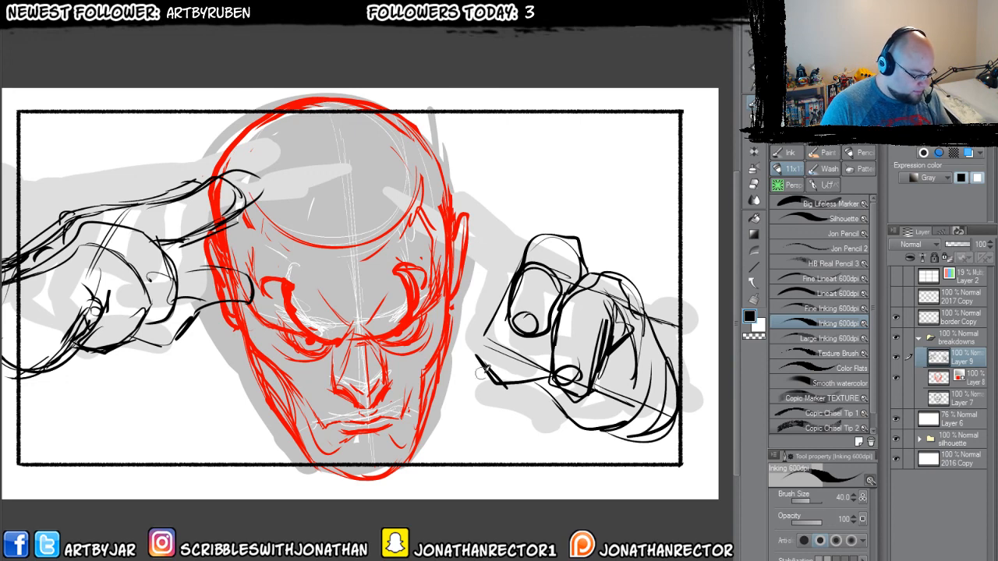
- Sketch the right hand's thumb reaching over the cheek and its index finger raised beside the temple
{"action": "mouse_move", "coordinate": [444, 367]}
{"action": "left_mouse_down"}
{"action": "mouse_move", "coordinate": [472, 366]}
{"action": "mouse_move", "coordinate": [388, 376]}
{"action": "mouse_move", "coordinate": [449, 334]}
{"action": "left_mouse_up"}
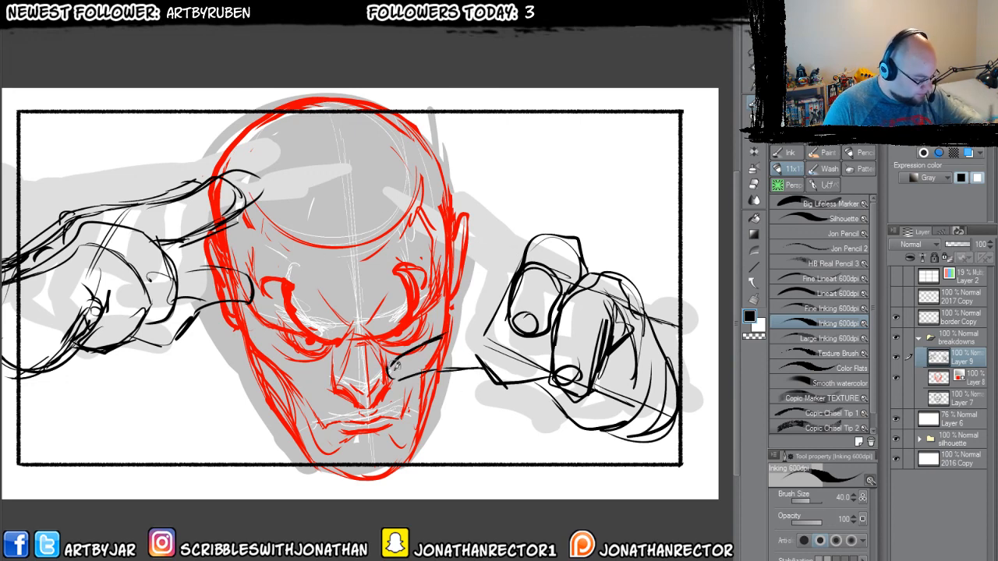
{"action": "mouse_move", "coordinate": [391, 377]}
{"action": "left_mouse_down"}
{"action": "mouse_move", "coordinate": [466, 324]}
{"action": "mouse_move", "coordinate": [472, 306]}
{"action": "mouse_move", "coordinate": [463, 292]}
{"action": "mouse_move", "coordinate": [458, 315]}
{"action": "mouse_move", "coordinate": [459, 124]}
{"action": "mouse_move", "coordinate": [480, 181]}
{"action": "mouse_move", "coordinate": [488, 240]}
{"action": "mouse_move", "coordinate": [478, 251]}
{"action": "left_mouse_up"}
{"action": "mouse_move", "coordinate": [496, 210]}
{"action": "left_mouse_down"}
{"action": "mouse_move", "coordinate": [553, 232]}
{"action": "mouse_move", "coordinate": [472, 253]}
{"action": "left_mouse_up"}
{"action": "left_click_drag", "start_coordinate": [473, 253], "coordinate": [499, 301]}
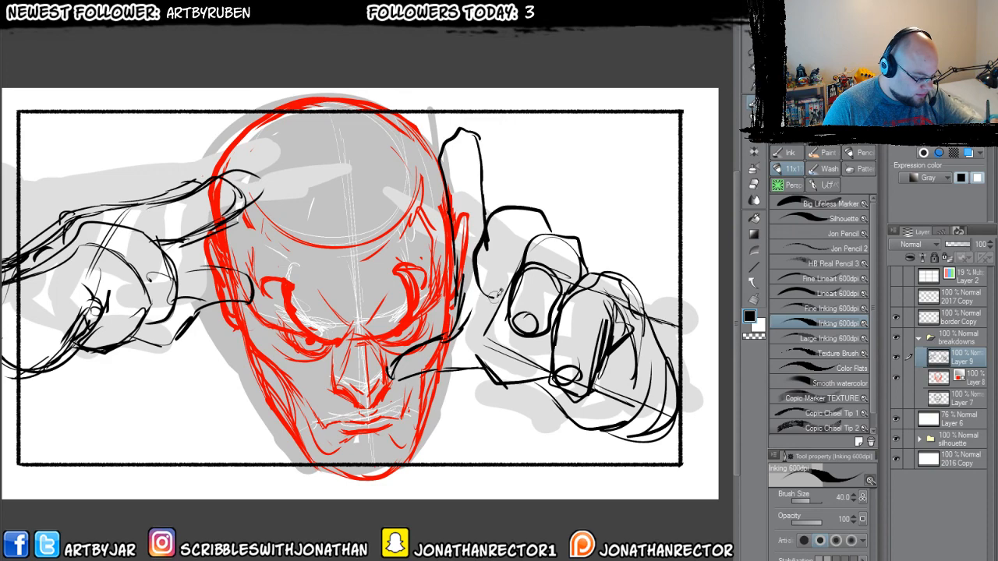
- Draw the curled middle finger between the raised index finger and the other fingers of the right hand
{"action": "left_click_drag", "start_coordinate": [522, 262], "coordinate": [485, 269]}
{"action": "left_click_drag", "start_coordinate": [490, 211], "coordinate": [521, 226]}
{"action": "left_click_drag", "start_coordinate": [481, 243], "coordinate": [479, 286]}
{"action": "left_click_drag", "start_coordinate": [491, 209], "coordinate": [535, 228]}
{"action": "left_click_drag", "start_coordinate": [480, 266], "coordinate": [484, 298]}
- Mirror the canvas view and strengthen the outlines of the raised index finger and its thumb
{"action": "key", "text": "h"}
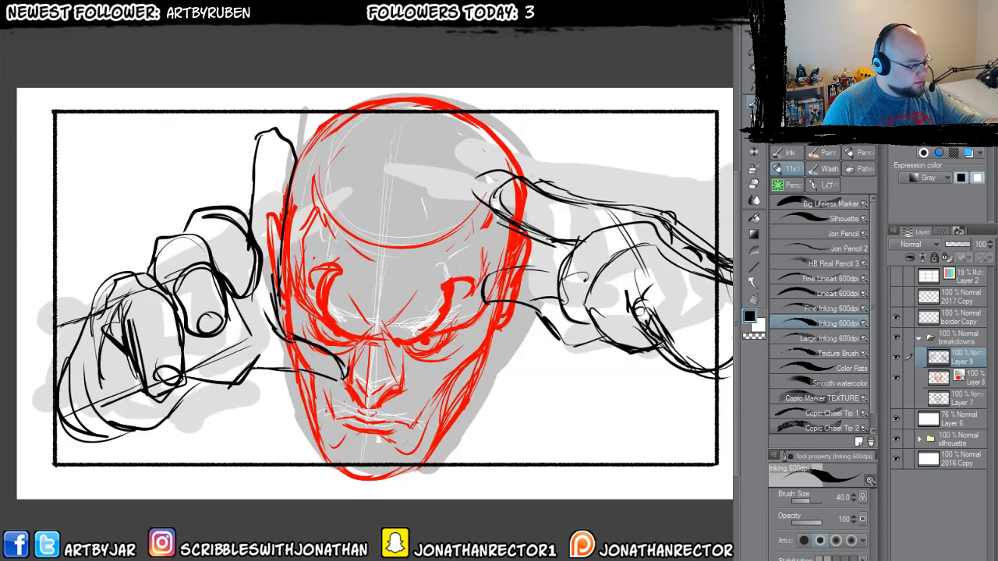
{"action": "left_click_drag", "start_coordinate": [301, 153], "coordinate": [284, 249]}
{"action": "left_click_drag", "start_coordinate": [258, 160], "coordinate": [303, 152]}
{"action": "mouse_move", "coordinate": [265, 152]}
{"action": "left_mouse_down"}
{"action": "mouse_move", "coordinate": [248, 219]}
{"action": "mouse_move", "coordinate": [248, 198]}
{"action": "left_mouse_up"}
{"action": "left_click_drag", "start_coordinate": [270, 207], "coordinate": [281, 220]}
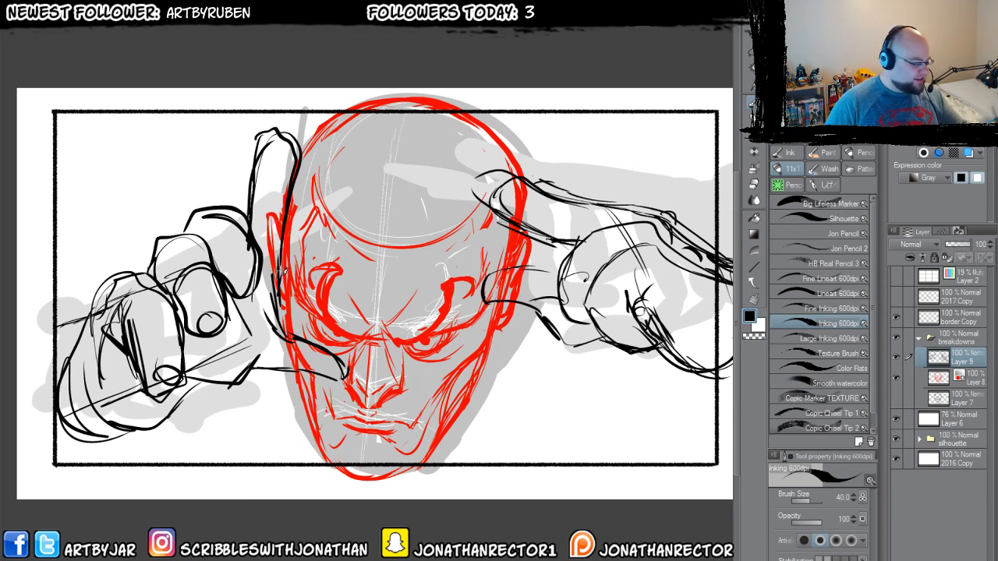
{"action": "left_click_drag", "start_coordinate": [324, 375], "coordinate": [256, 371]}
{"action": "mouse_move", "coordinate": [258, 371]}
{"action": "left_mouse_down"}
{"action": "mouse_move", "coordinate": [343, 383]}
{"action": "mouse_move", "coordinate": [285, 331]}
{"action": "mouse_move", "coordinate": [289, 201]}
{"action": "left_mouse_up"}
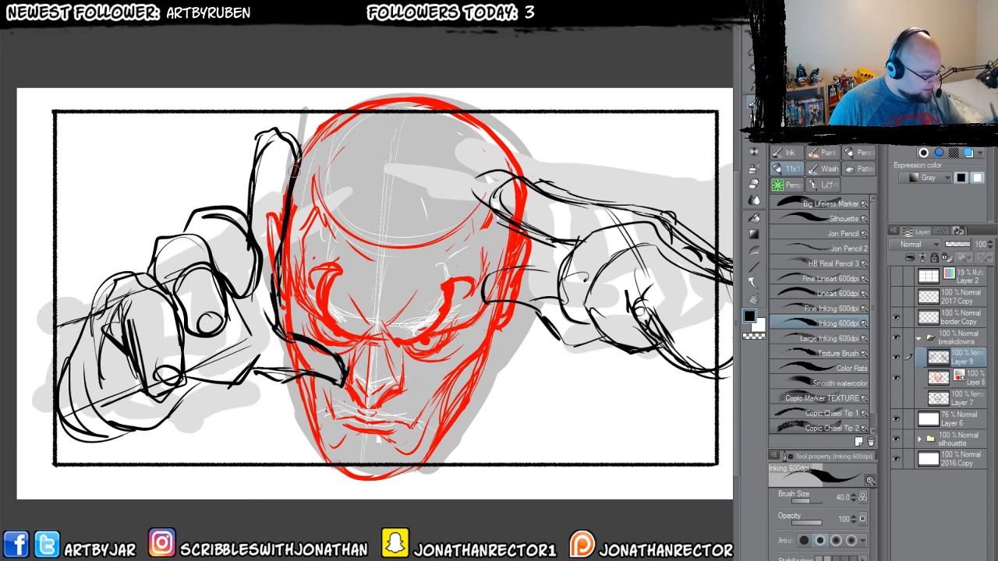
- Add joint lines across the raised index finger and thicken the contours of its tip and base
{"action": "left_click_drag", "start_coordinate": [301, 159], "coordinate": [290, 176]}
{"action": "left_click_drag", "start_coordinate": [263, 195], "coordinate": [244, 218]}
{"action": "mouse_move", "coordinate": [293, 185]}
{"action": "left_mouse_down"}
{"action": "mouse_move", "coordinate": [265, 209]}
{"action": "mouse_move", "coordinate": [244, 180]}
{"action": "left_mouse_up"}
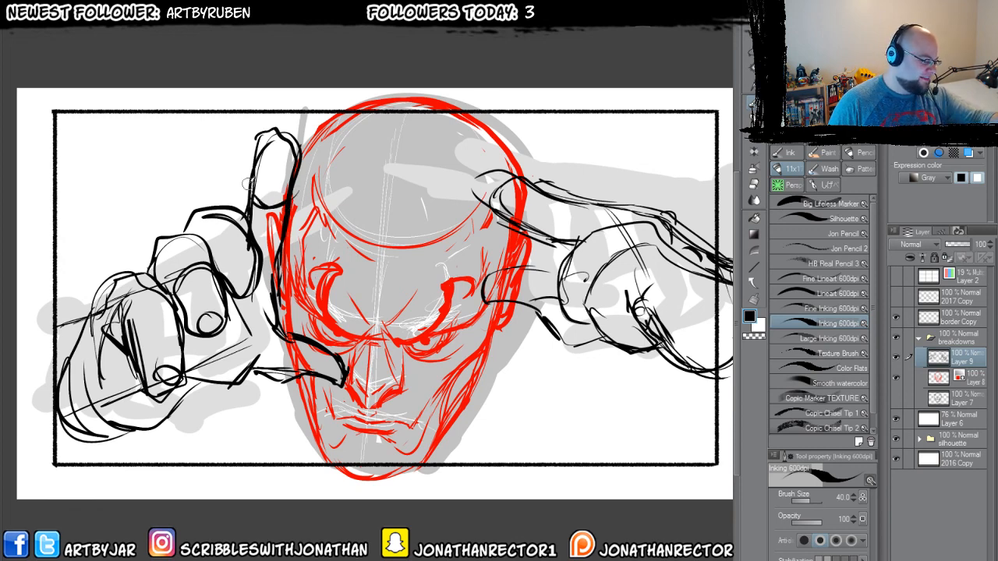
{"action": "left_click_drag", "start_coordinate": [257, 145], "coordinate": [306, 132]}
{"action": "left_click_drag", "start_coordinate": [290, 233], "coordinate": [265, 265]}
{"action": "left_click_drag", "start_coordinate": [295, 193], "coordinate": [288, 248]}
{"action": "left_click_drag", "start_coordinate": [288, 248], "coordinate": [282, 301]}
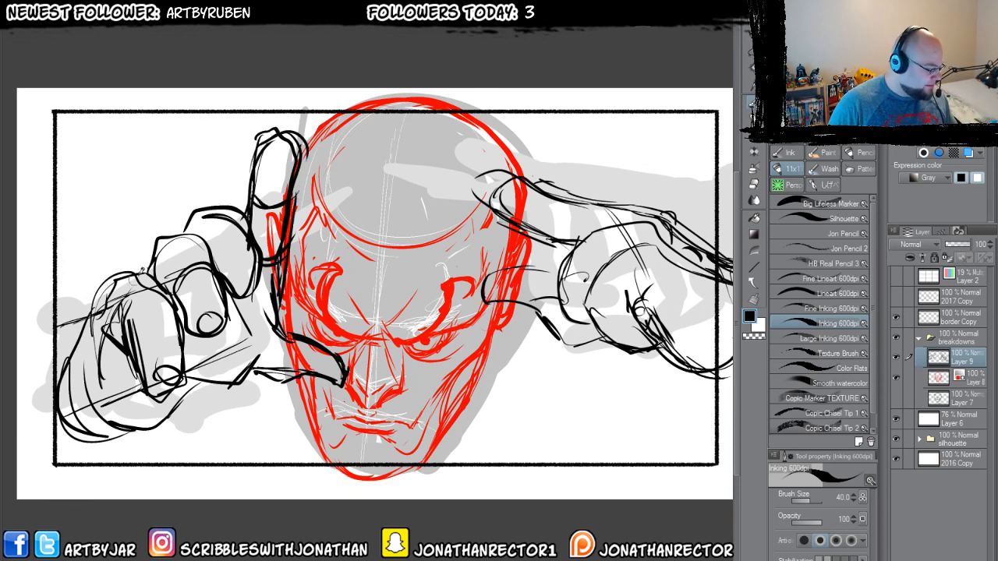
- Darken the outer contour of the same hand's curled fingers and palm heel
{"action": "left_click_drag", "start_coordinate": [84, 319], "coordinate": [67, 363]}
{"action": "left_click_drag", "start_coordinate": [217, 373], "coordinate": [81, 433]}
{"action": "mouse_move", "coordinate": [193, 412]}
{"action": "left_mouse_down"}
{"action": "mouse_move", "coordinate": [73, 438]}
{"action": "mouse_move", "coordinate": [179, 385]}
{"action": "mouse_move", "coordinate": [148, 428]}
{"action": "left_mouse_up"}
- Return the canvas to its unmirrored view and sketch light arcs above both hands
{"action": "key", "text": "h"}
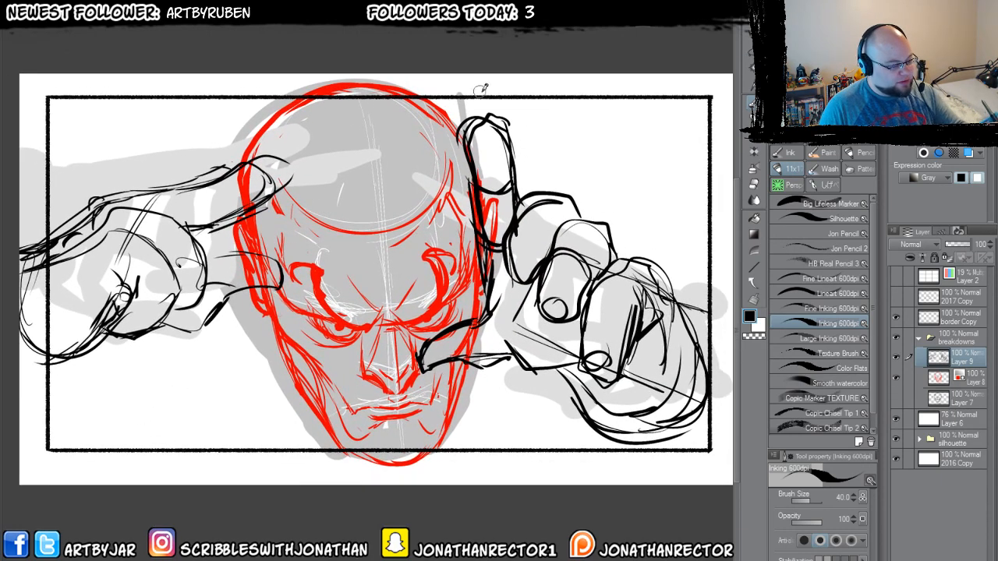
{"action": "mouse_move", "coordinate": [521, 113]}
{"action": "left_mouse_down"}
{"action": "mouse_move", "coordinate": [591, 215]}
{"action": "mouse_move", "coordinate": [692, 282]}
{"action": "left_mouse_up"}
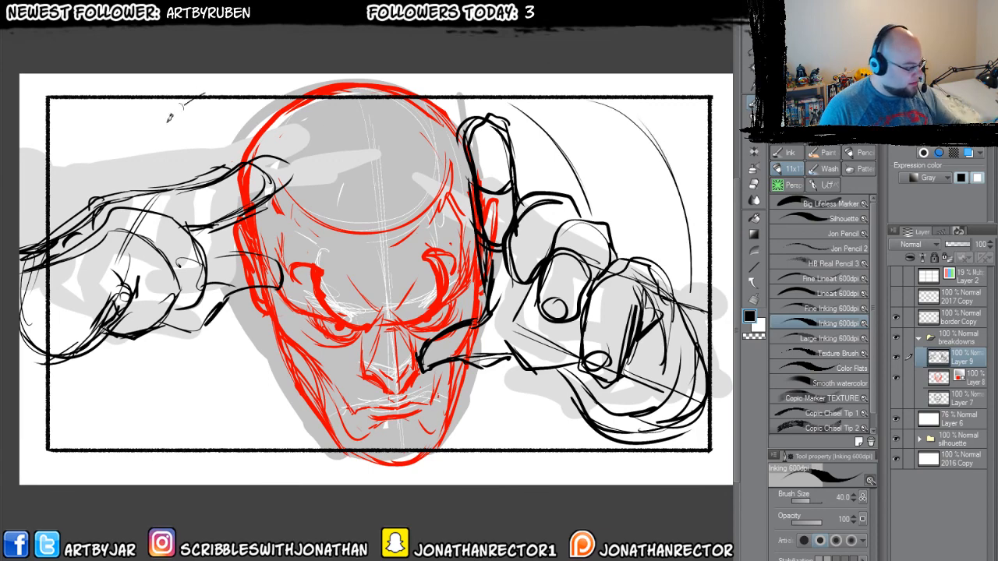
{"action": "left_click_drag", "start_coordinate": [204, 94], "coordinate": [152, 168]}
- Browse the Bustsketch artist folders and open the iron_fist_HD drawing to view it
{"action": "key", "text": "ctrl+o"}
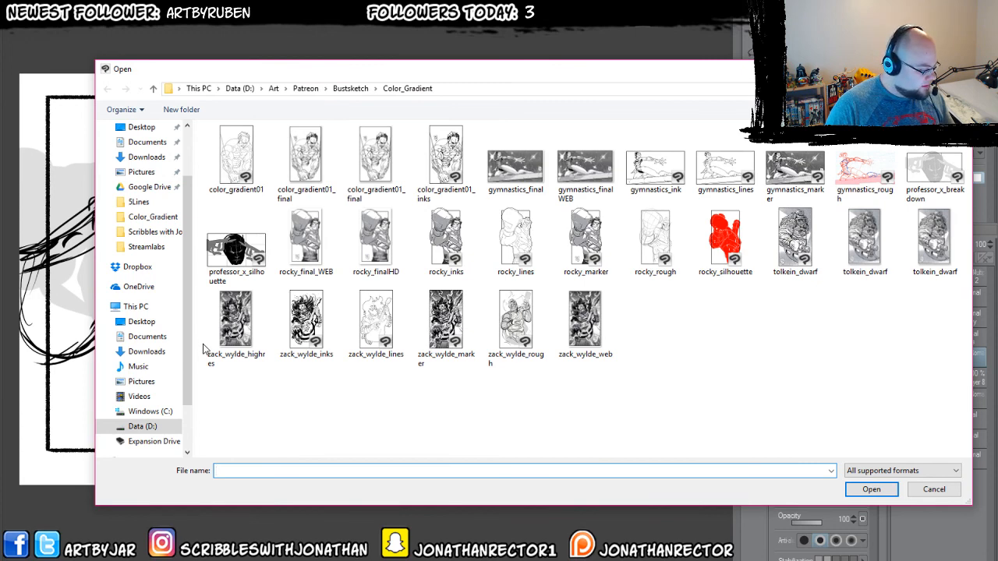
{"action": "left_click", "coordinate": [350, 88]}
{"action": "double_click", "coordinate": [445, 160]}
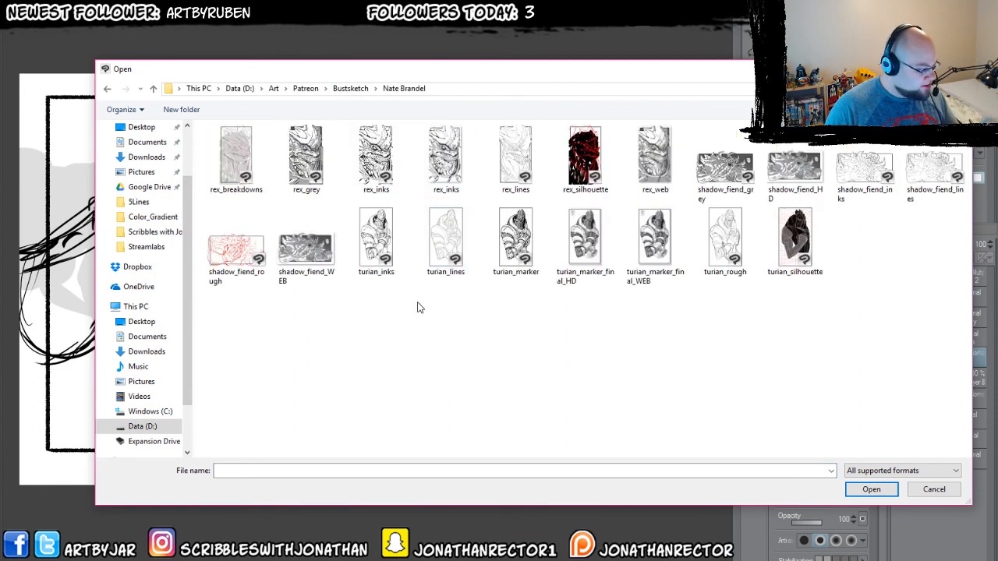
{"action": "left_click", "coordinate": [353, 90]}
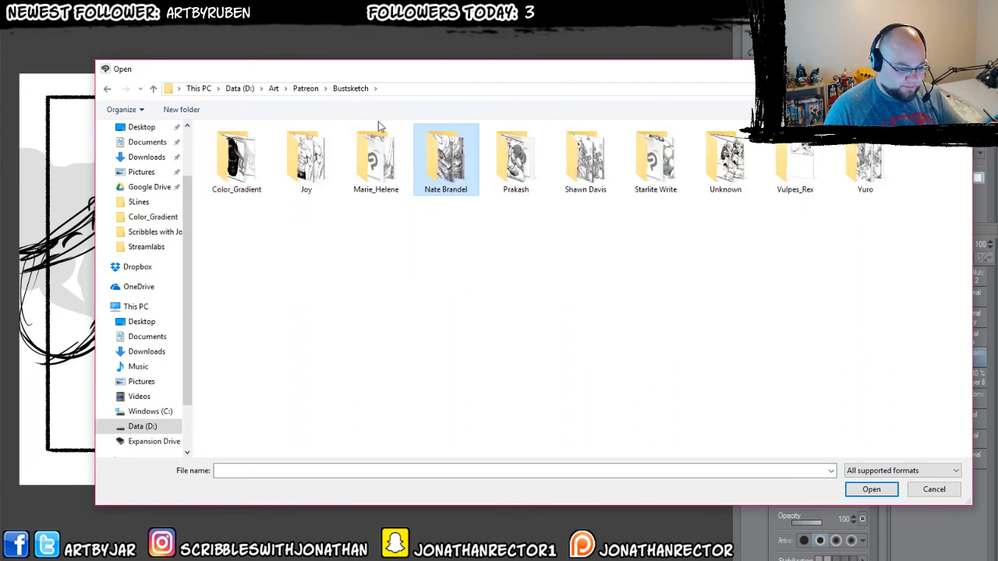
{"action": "double_click", "coordinate": [865, 160]}
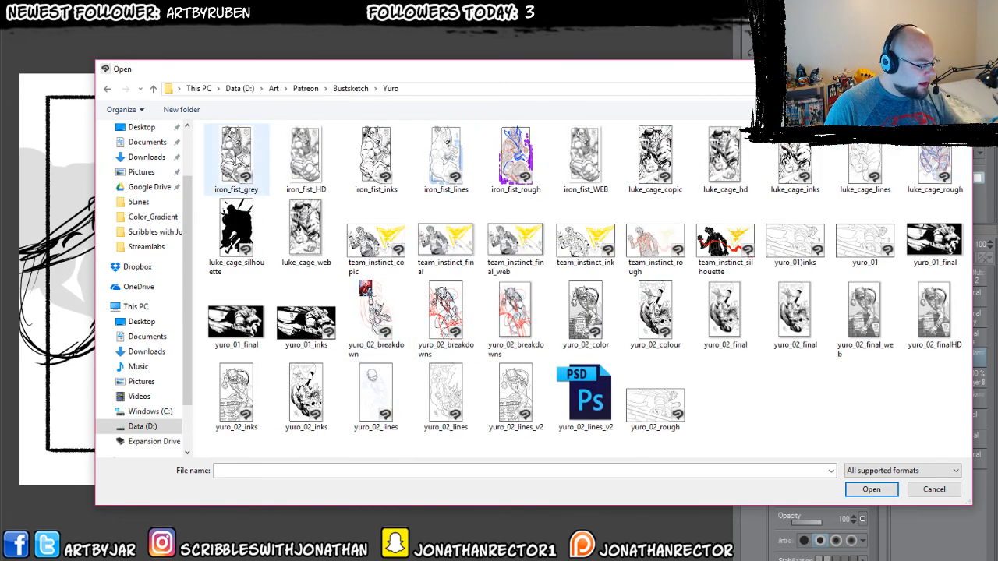
{"action": "double_click", "coordinate": [305, 156]}
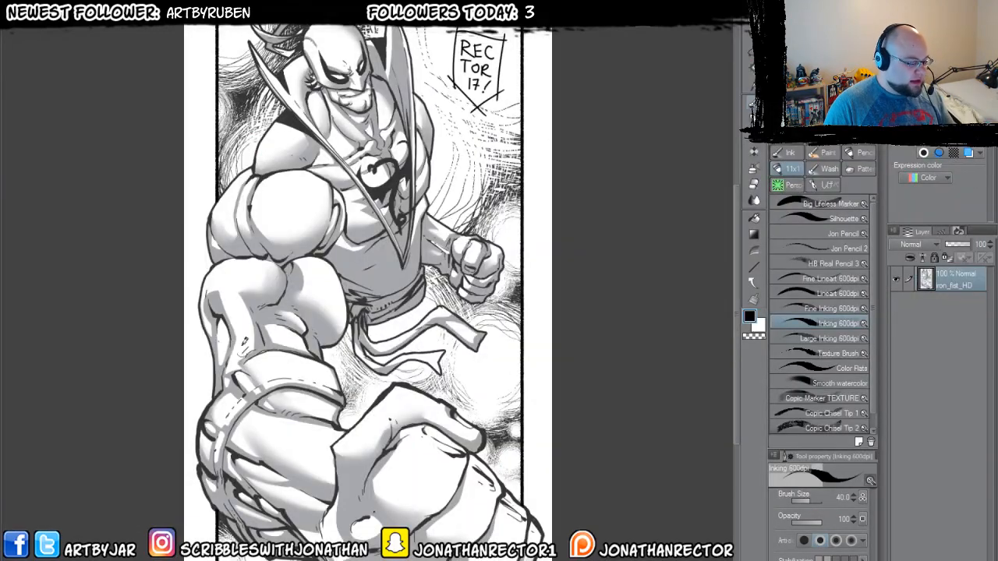
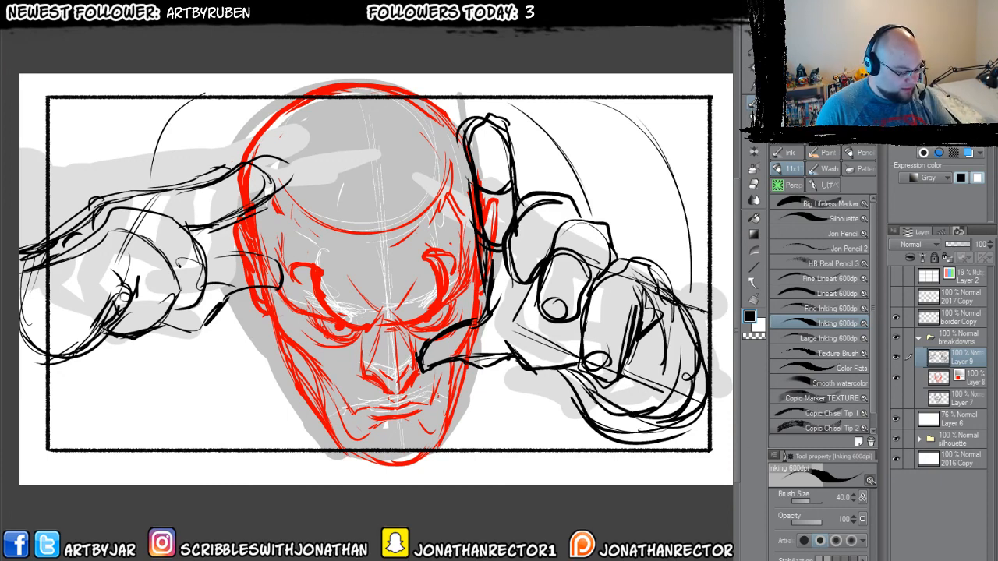
- Add a new layer above the Layer 9 hand sketch and hide the silhouette folder
{"action": "left_click_drag", "start_coordinate": [159, 319], "coordinate": [81, 362]}
{"action": "mouse_move", "coordinate": [209, 397]}
{"action": "left_mouse_down"}
{"action": "mouse_move", "coordinate": [250, 403]}
{"action": "mouse_move", "coordinate": [241, 399]}
{"action": "left_mouse_up"}
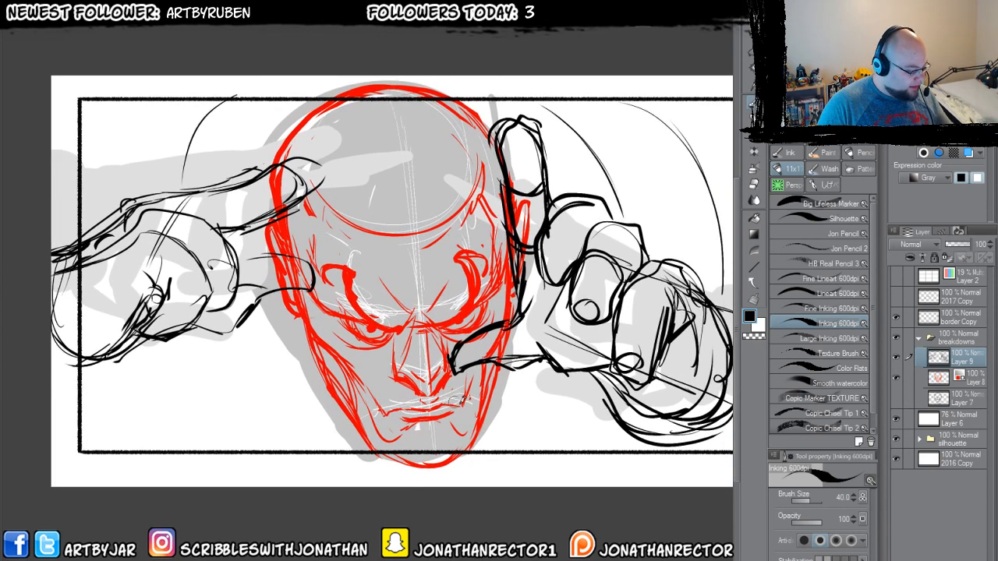
{"action": "key", "text": "ctrl+shift+n"}
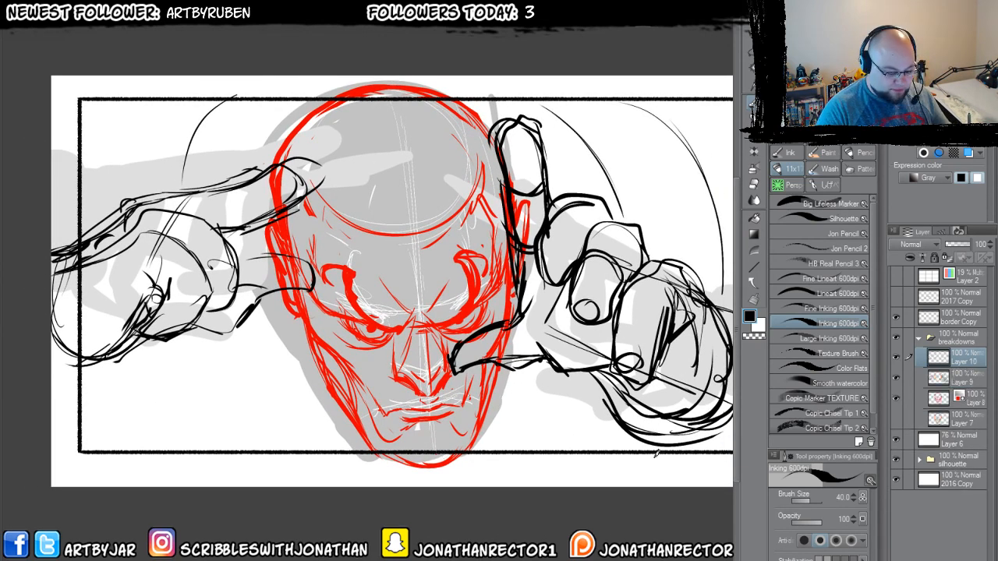
{"action": "left_click", "coordinate": [895, 460]}
{"action": "left_click_drag", "start_coordinate": [307, 397], "coordinate": [298, 393]}
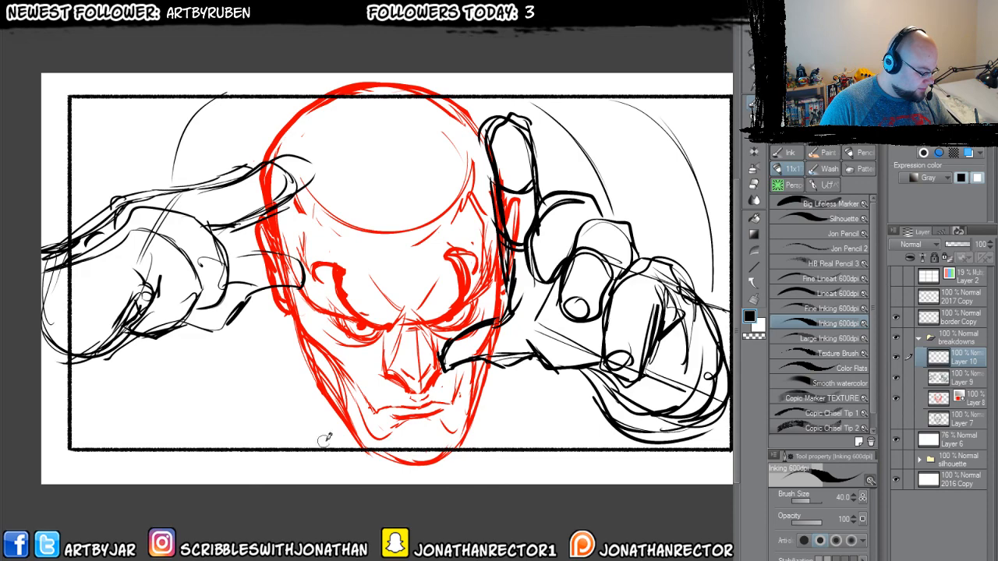
- Sketch the curved collar on both sides of the jaw, with a thick edge mark and short lines down to the border
{"action": "left_click_drag", "start_coordinate": [343, 421], "coordinate": [372, 402]}
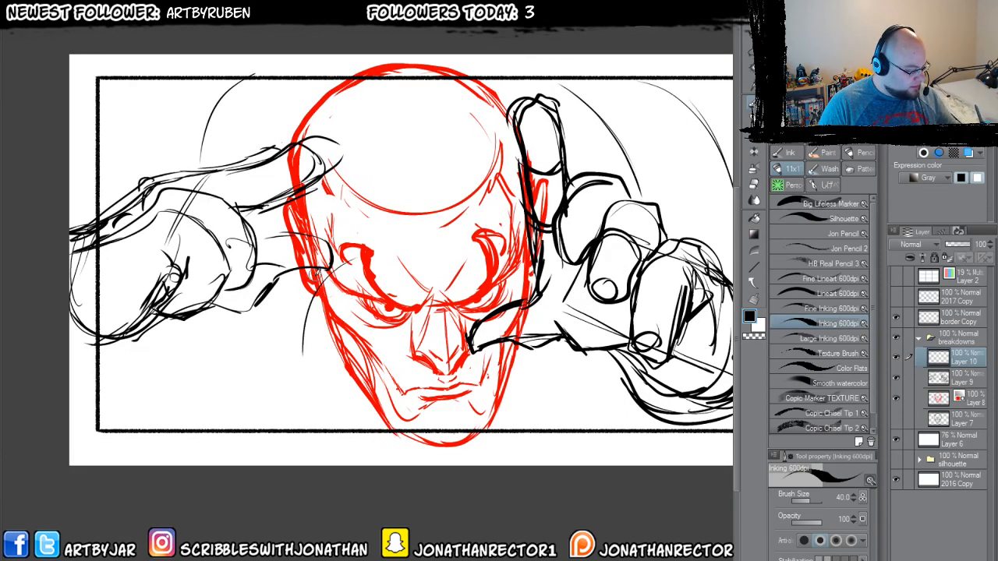
{"action": "mouse_move", "coordinate": [316, 274]}
{"action": "left_mouse_down"}
{"action": "mouse_move", "coordinate": [334, 401]}
{"action": "mouse_move", "coordinate": [360, 425]}
{"action": "left_mouse_up"}
{"action": "mouse_move", "coordinate": [318, 301]}
{"action": "left_mouse_down"}
{"action": "mouse_move", "coordinate": [348, 423]}
{"action": "mouse_move", "coordinate": [316, 289]}
{"action": "left_mouse_up"}
{"action": "left_click_drag", "start_coordinate": [313, 373], "coordinate": [320, 289]}
{"action": "mouse_move", "coordinate": [510, 279]}
{"action": "left_mouse_down"}
{"action": "mouse_move", "coordinate": [527, 401]}
{"action": "mouse_move", "coordinate": [503, 429]}
{"action": "left_mouse_up"}
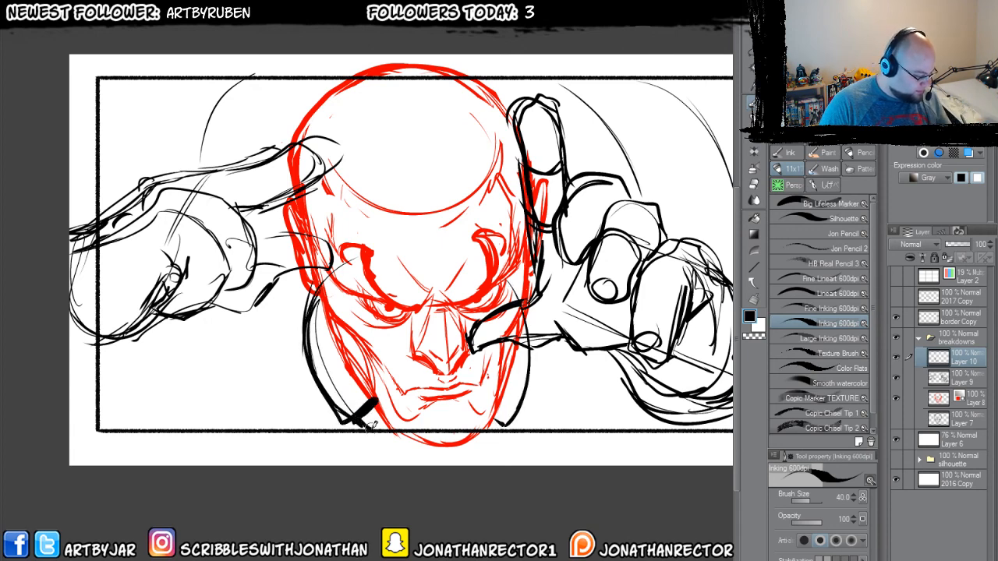
{"action": "left_click_drag", "start_coordinate": [302, 383], "coordinate": [336, 382]}
{"action": "mouse_move", "coordinate": [344, 347]}
{"action": "left_mouse_down"}
{"action": "mouse_move", "coordinate": [359, 427]}
{"action": "mouse_move", "coordinate": [335, 384]}
{"action": "left_mouse_up"}
{"action": "mouse_move", "coordinate": [545, 410]}
{"action": "left_mouse_down"}
{"action": "mouse_move", "coordinate": [476, 393]}
{"action": "mouse_move", "coordinate": [490, 413]}
{"action": "left_mouse_up"}
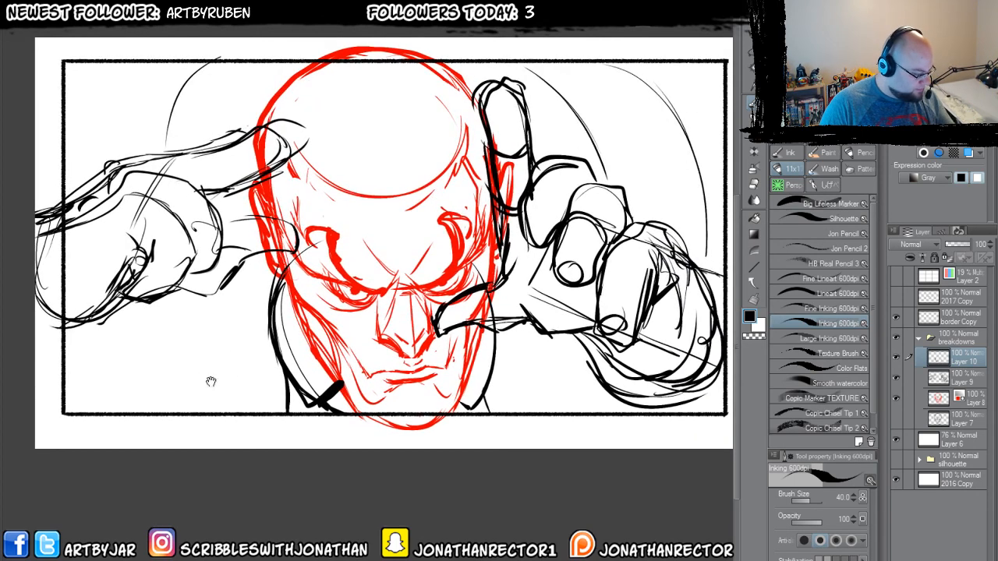
- Draw the forearm lines from the left wrist down to the panel border and a short line between thumb and jaw
{"action": "mouse_move", "coordinate": [211, 381]}
{"action": "left_mouse_down"}
{"action": "mouse_move", "coordinate": [259, 427]}
{"action": "mouse_move", "coordinate": [156, 328]}
{"action": "left_mouse_up"}
{"action": "mouse_move", "coordinate": [160, 330]}
{"action": "left_mouse_down"}
{"action": "mouse_move", "coordinate": [254, 426]}
{"action": "mouse_move", "coordinate": [229, 425]}
{"action": "left_mouse_up"}
{"action": "left_click_drag", "start_coordinate": [156, 354], "coordinate": [214, 410]}
{"action": "mouse_move", "coordinate": [308, 278]}
{"action": "left_mouse_down"}
{"action": "mouse_move", "coordinate": [335, 313]}
{"action": "mouse_move", "coordinate": [305, 325]}
{"action": "left_mouse_up"}
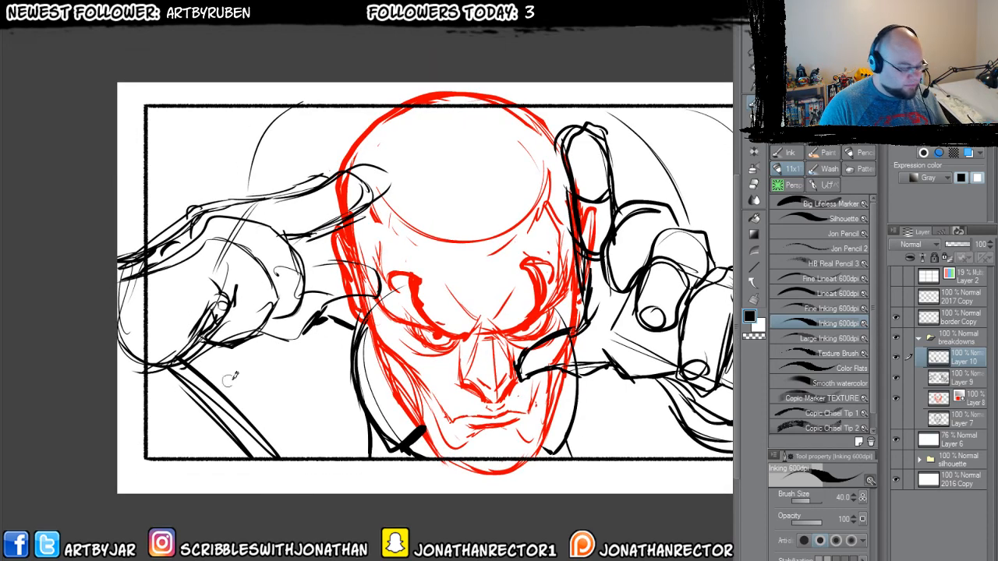
- Add a curved sleeve line below the left hand, hide Layer 9, and draw the left shoulder line outward from the neck
{"action": "left_click_drag", "start_coordinate": [196, 355], "coordinate": [184, 340]}
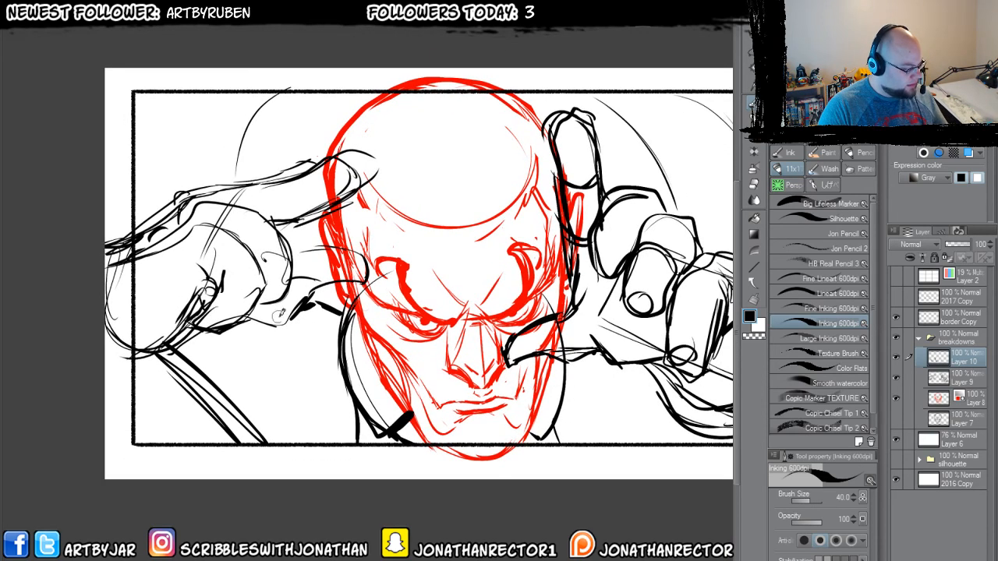
{"action": "key", "text": "e"}
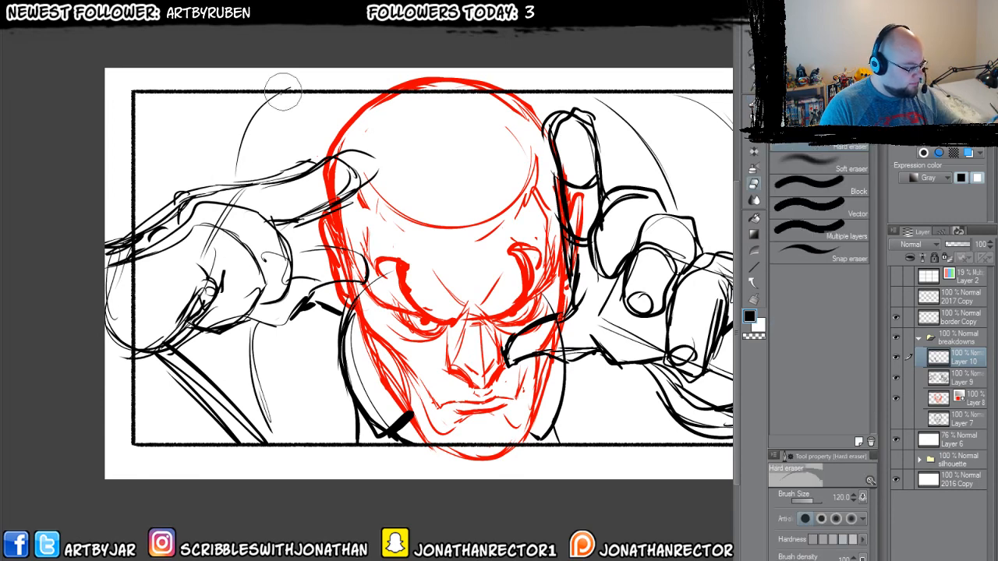
{"action": "left_click", "coordinate": [896, 377]}
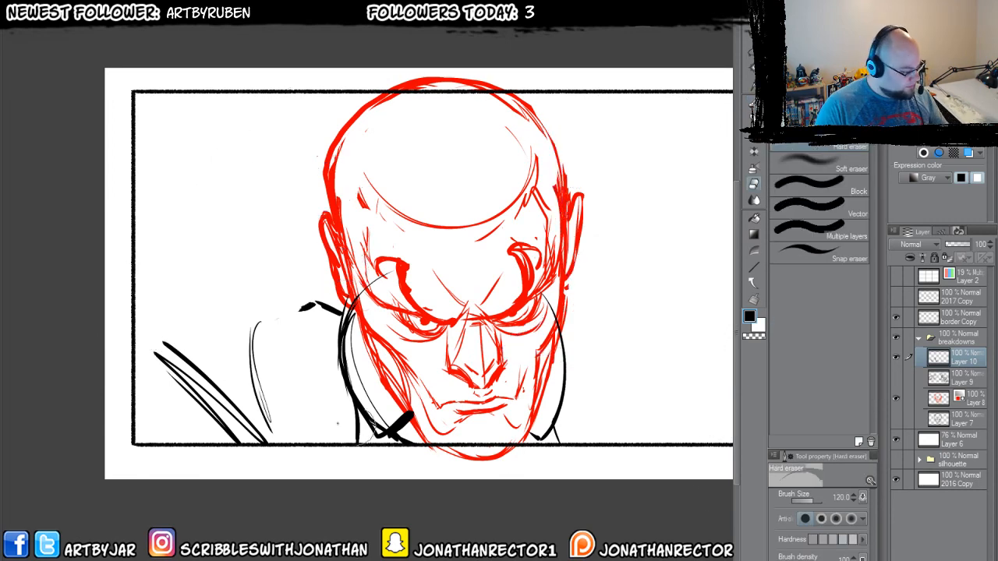
{"action": "key", "text": "p"}
{"action": "mouse_move", "coordinate": [280, 317]}
{"action": "left_mouse_down"}
{"action": "mouse_move", "coordinate": [316, 306]}
{"action": "mouse_move", "coordinate": [293, 298]}
{"action": "mouse_move", "coordinate": [220, 320]}
{"action": "mouse_move", "coordinate": [148, 326]}
{"action": "left_mouse_up"}
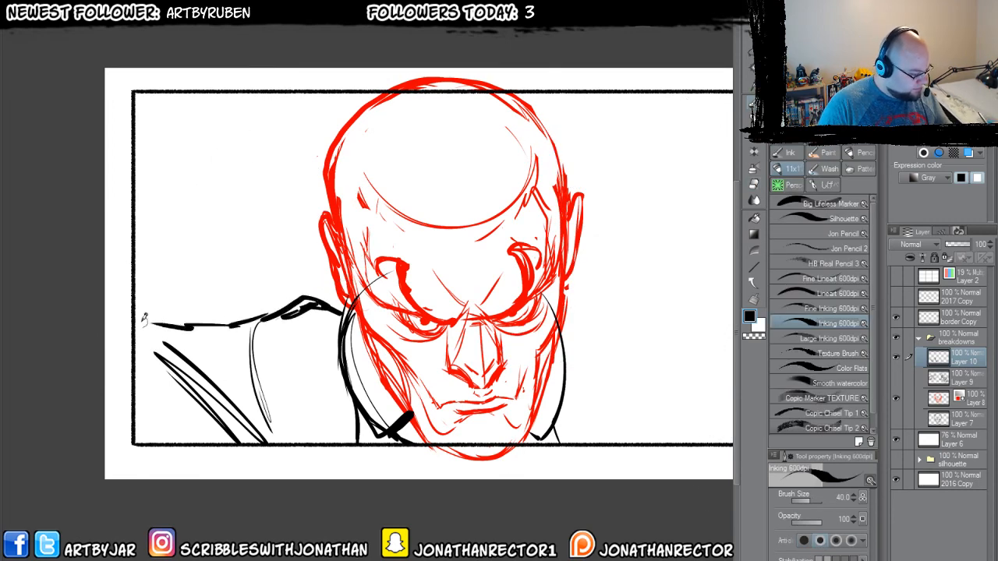
- Try sketching the right shoulder line with sleeve folds, compare it against the Layer 9 hands, and undo it
{"action": "mouse_move", "coordinate": [573, 300]}
{"action": "left_mouse_down"}
{"action": "mouse_move", "coordinate": [441, 327]}
{"action": "mouse_move", "coordinate": [507, 358]}
{"action": "mouse_move", "coordinate": [498, 351]}
{"action": "mouse_move", "coordinate": [527, 379]}
{"action": "mouse_move", "coordinate": [634, 396]}
{"action": "left_mouse_up"}
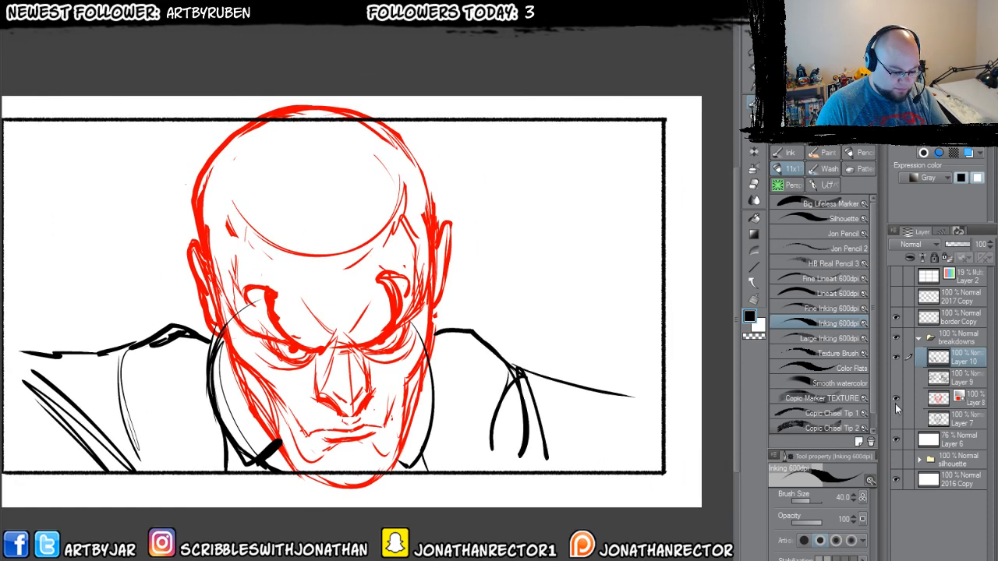
{"action": "left_click", "coordinate": [895, 378]}
{"action": "left_click", "coordinate": [896, 378]}
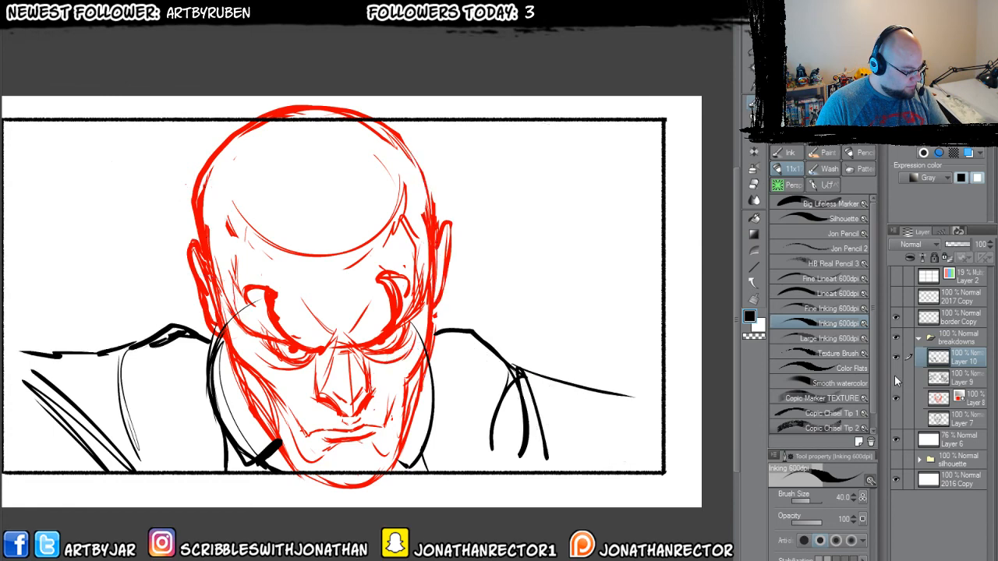
{"action": "key", "text": "ctrl+z"}
{"action": "key", "text": "ctrl+z"}
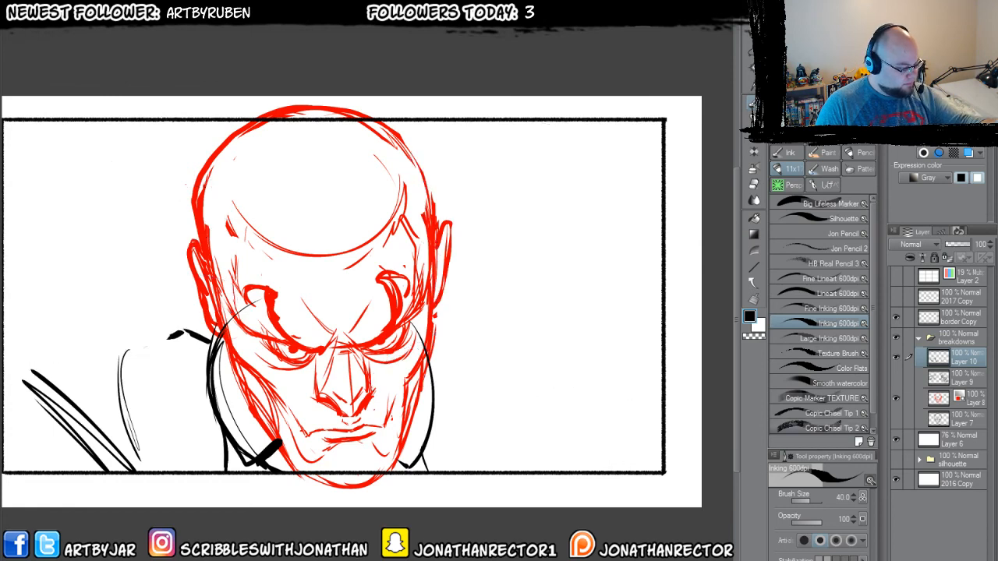
{"action": "key", "text": "ctrl+y"}
- Show Layer 9 again and sketch short angled fold lines below the right hand down to the panel border
{"action": "left_click", "coordinate": [895, 378]}
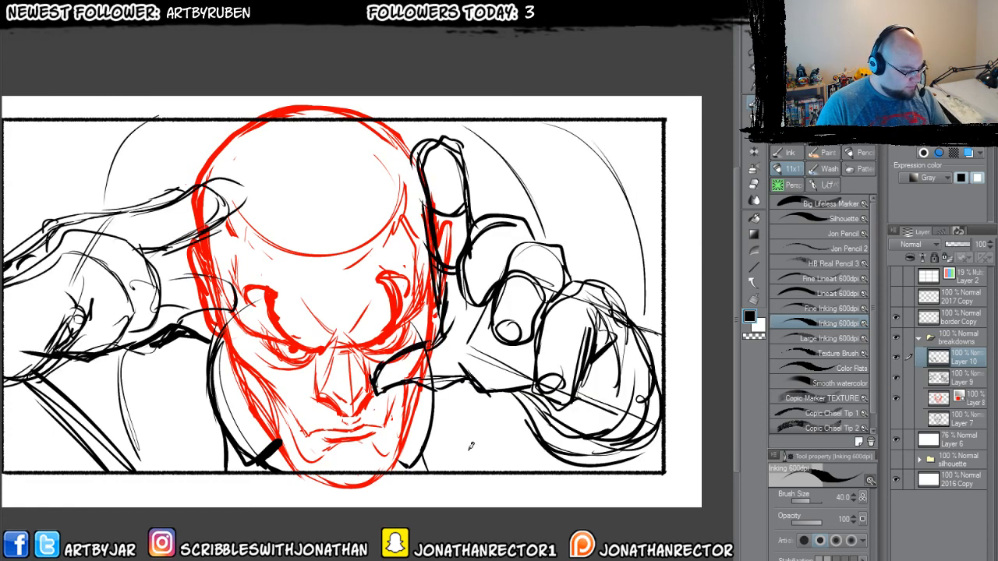
{"action": "left_click_drag", "start_coordinate": [312, 493], "coordinate": [368, 484]}
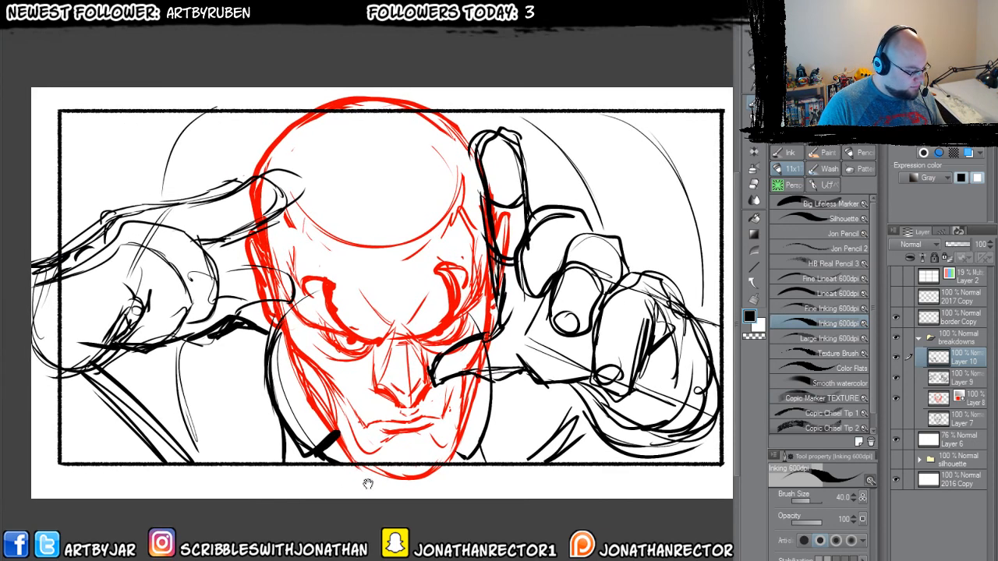
{"action": "left_click_drag", "start_coordinate": [282, 455], "coordinate": [254, 476]}
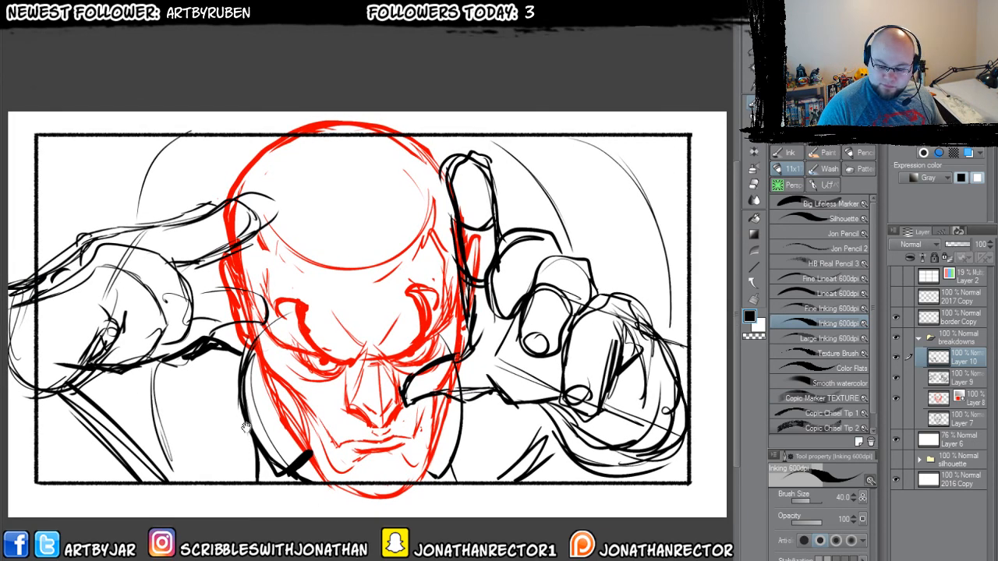
{"action": "mouse_move", "coordinate": [236, 426]}
{"action": "left_mouse_down"}
{"action": "mouse_move", "coordinate": [251, 382]}
{"action": "mouse_move", "coordinate": [274, 415]}
{"action": "left_mouse_up"}
{"action": "scroll", "coordinate": [251, 383], "scroll_direction": "down", "scroll_amount": 2}
{"action": "scroll", "coordinate": [248, 395], "scroll_direction": "up", "scroll_amount": 2}
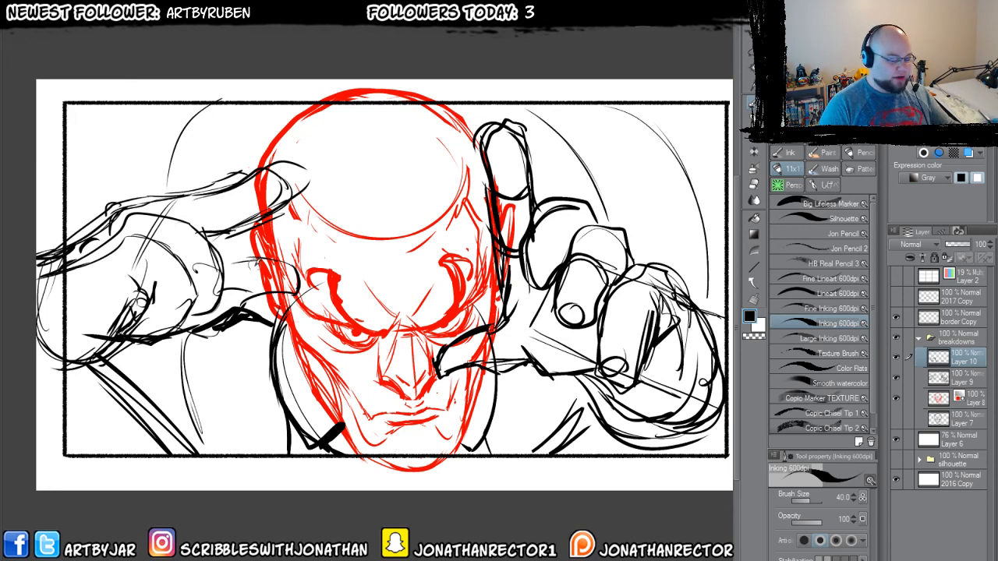
- Collapse the breakdowns folder and add a 90% white fade layer and an empty drawing layer above it
{"action": "left_click", "coordinate": [919, 337]}
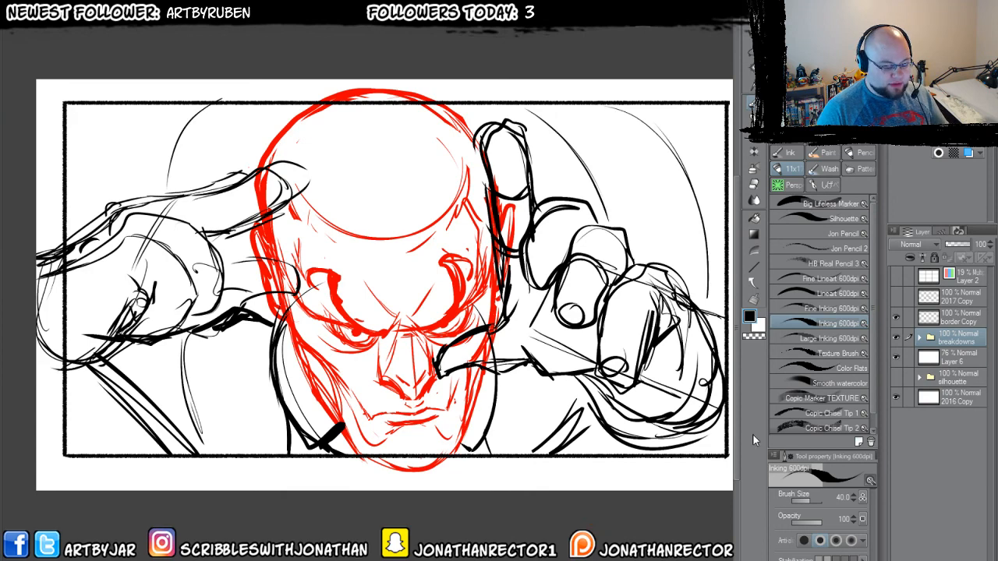
{"action": "key", "text": "F1"}
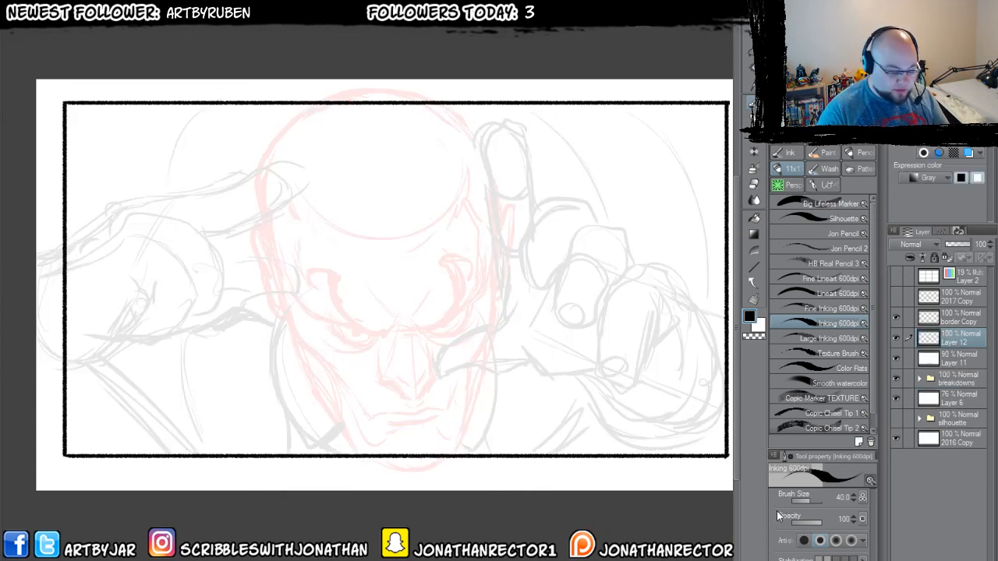
- Save the drawing as a new file named professor_x_lines in the Color_Gradient folder
{"action": "left_click", "coordinate": [16, 18]}
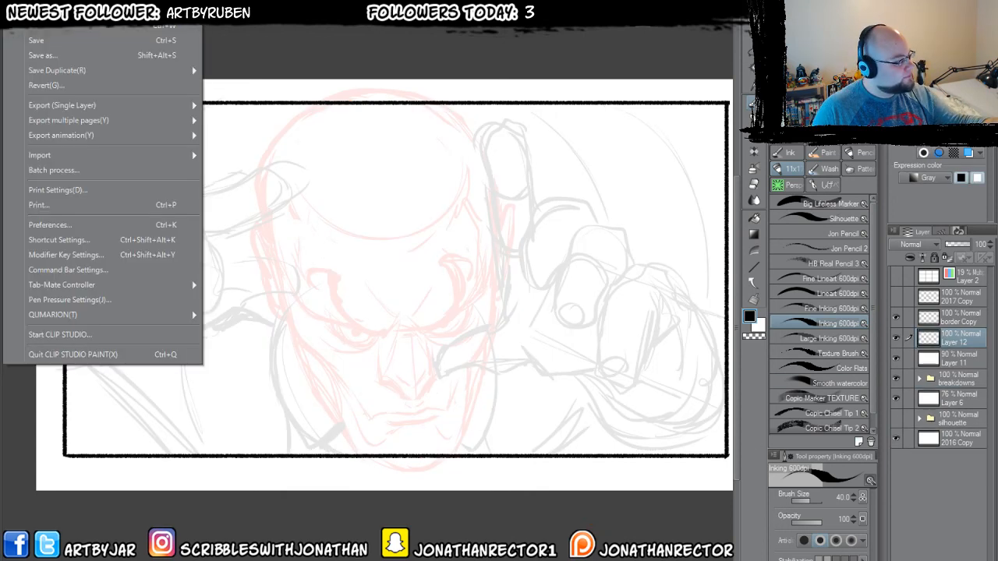
{"action": "left_click", "coordinate": [39, 55]}
{"action": "key", "text": "End"}
{"action": "key", "text": "BackSpace"}
{"action": "key", "text": "BackSpace"}
{"action": "key", "text": "BackSpace"}
{"action": "key", "text": "BackSpace"}
{"action": "key", "text": "BackSpace"}
{"action": "key", "text": "BackSpace"}
{"action": "key", "text": "BackSpace"}
{"action": "key", "text": "BackSpace"}
{"action": "key", "text": "BackSpace"}
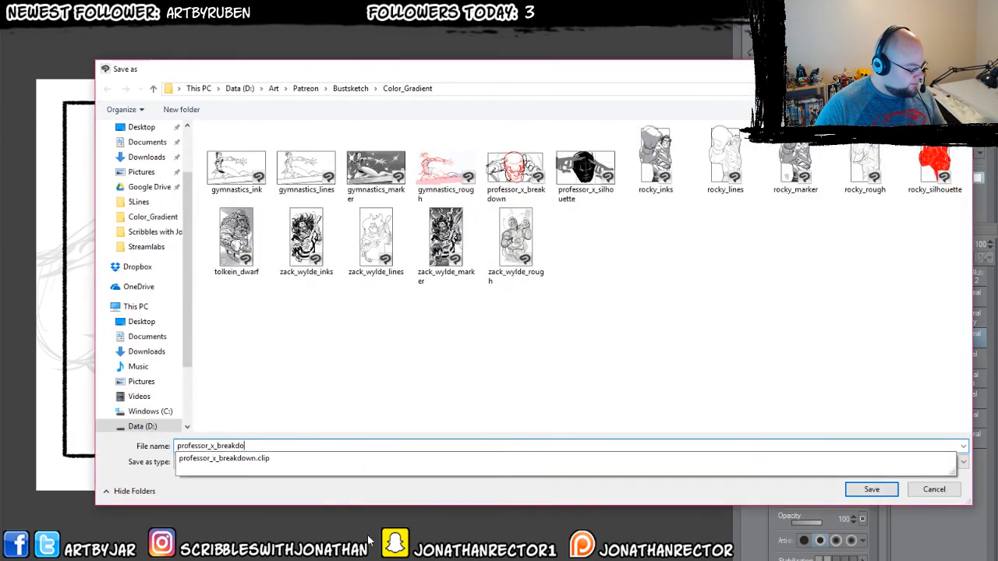
{"action": "type", "text": "lines"}
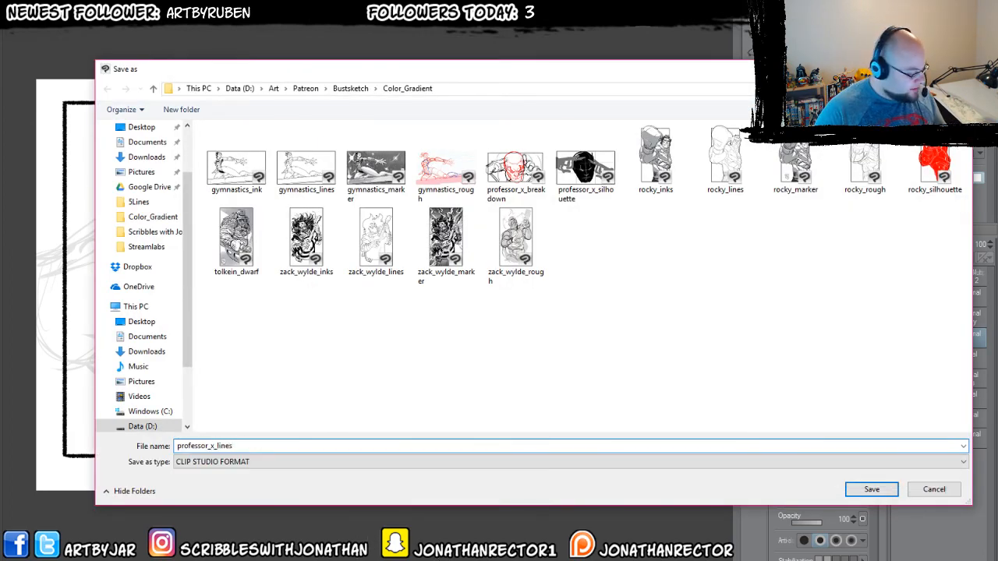
{"action": "key", "text": "Return"}
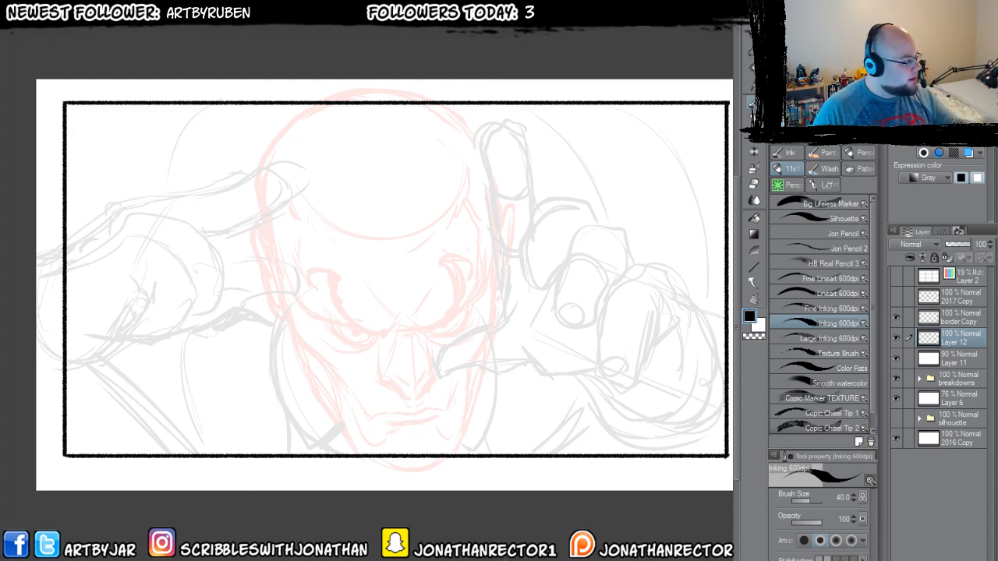
- Open the rocky_inks drawing and examine the linework on the face and shoulder up close
{"action": "key", "text": "ctrl+o"}
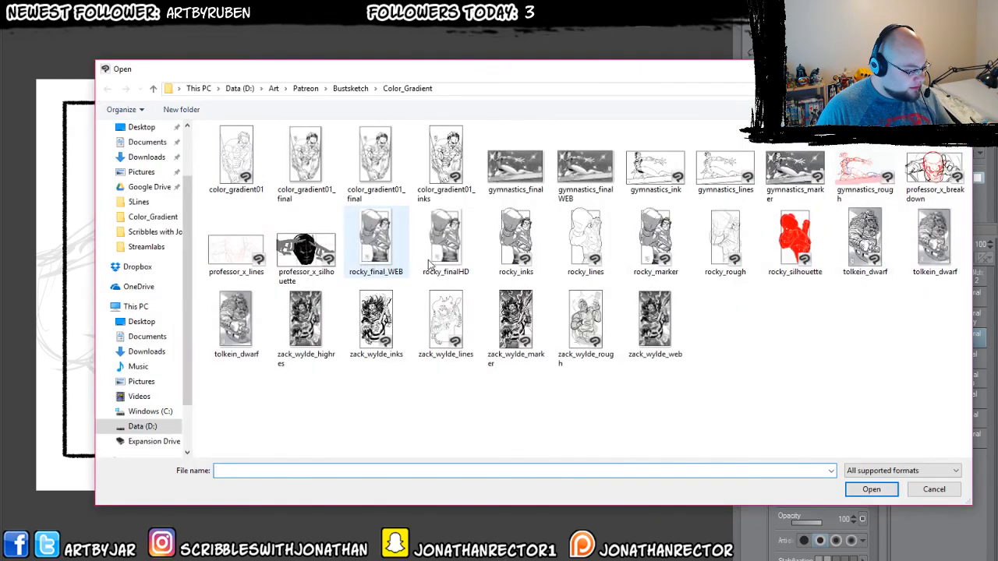
{"action": "double_click", "coordinate": [515, 238]}
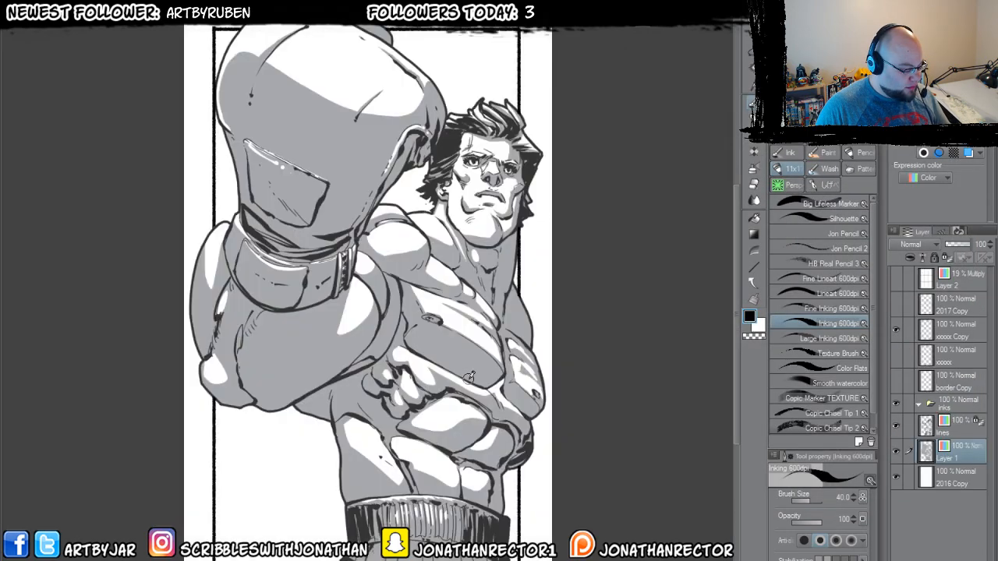
{"action": "scroll", "coordinate": [471, 375], "scroll_direction": "up", "scroll_amount": 6}
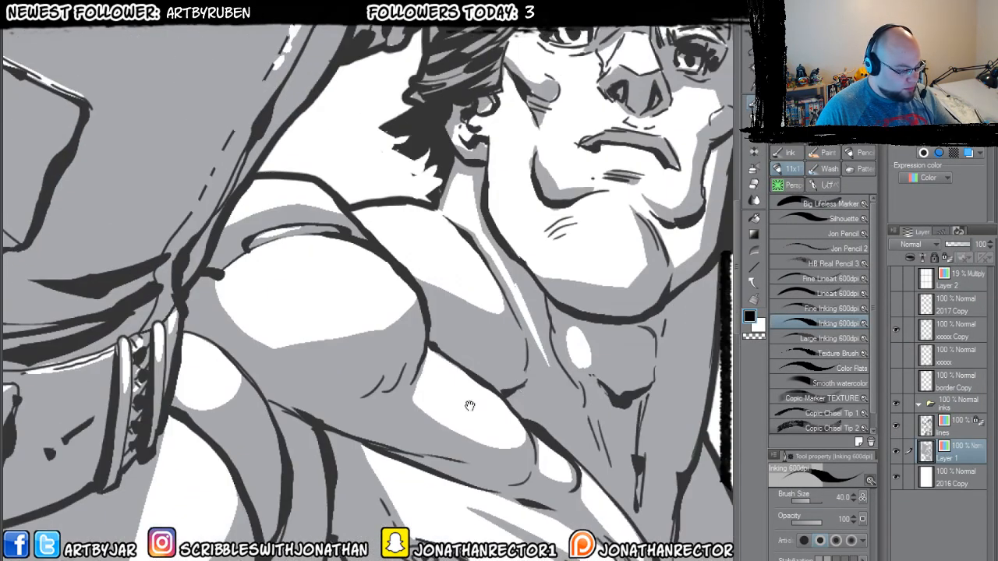
- Choose the Fine Lineart 600dpi brush at size 4.0 and draw test hatch strokes on the boxer's chin
{"action": "left_click", "coordinate": [785, 278]}
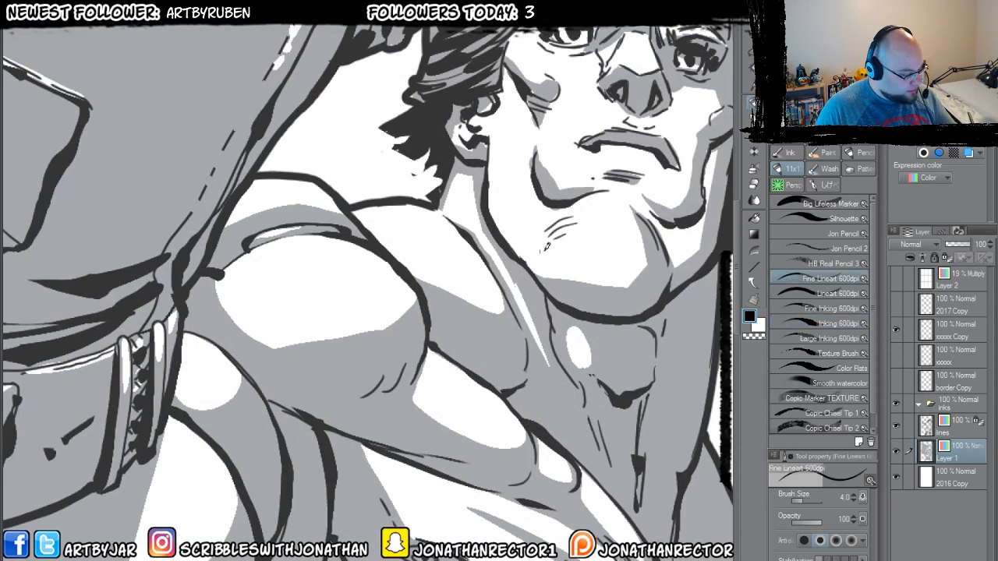
{"action": "mouse_move", "coordinate": [534, 203]}
{"action": "left_mouse_down"}
{"action": "mouse_move", "coordinate": [523, 238]}
{"action": "mouse_move", "coordinate": [533, 231]}
{"action": "left_mouse_up"}
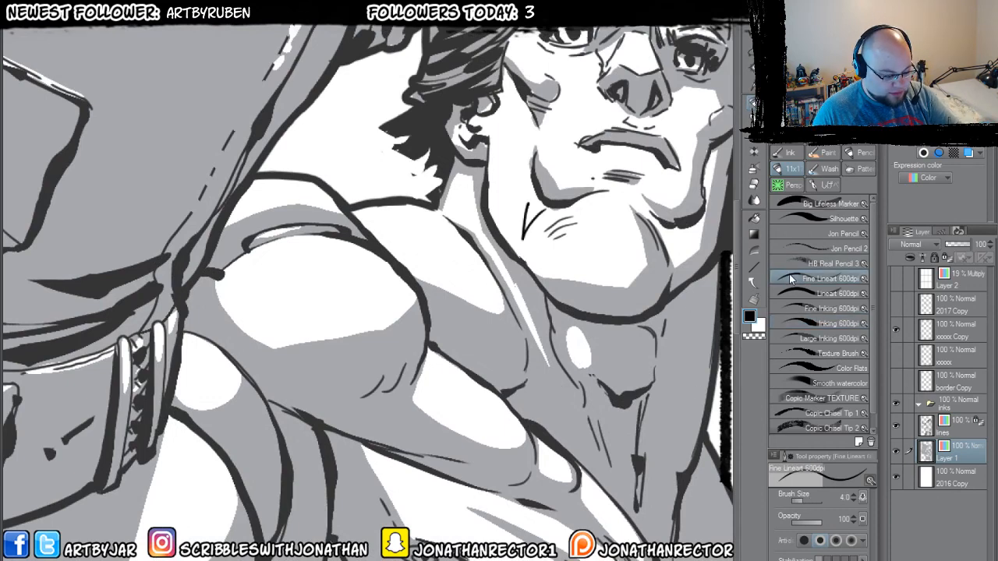
{"action": "left_click_drag", "start_coordinate": [581, 234], "coordinate": [561, 261]}
{"action": "left_click_drag", "start_coordinate": [592, 238], "coordinate": [570, 277]}
{"action": "left_click_drag", "start_coordinate": [620, 243], "coordinate": [580, 263]}
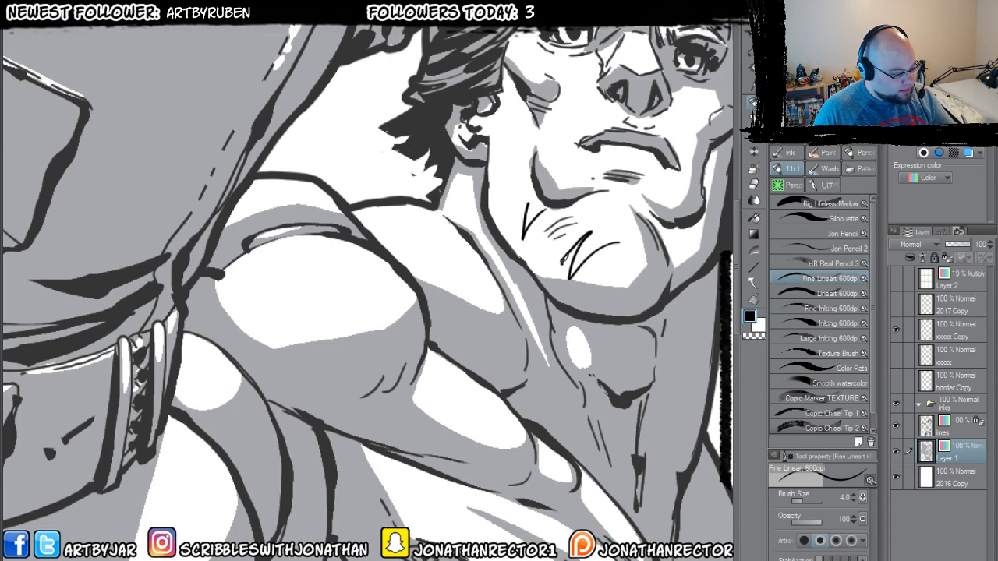
- Draw short curved hatch strokes along the shadow edge of the boxer's shoulder
{"action": "scroll", "coordinate": [553, 277], "scroll_direction": "down", "scroll_amount": 3}
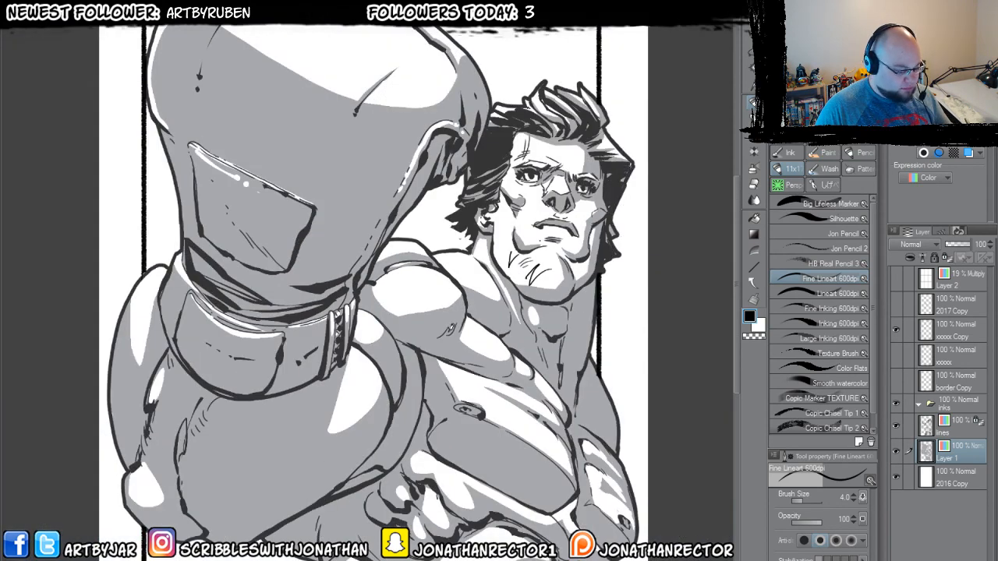
{"action": "left_click_drag", "start_coordinate": [545, 221], "coordinate": [521, 234]}
{"action": "left_click_drag", "start_coordinate": [530, 221], "coordinate": [520, 236]}
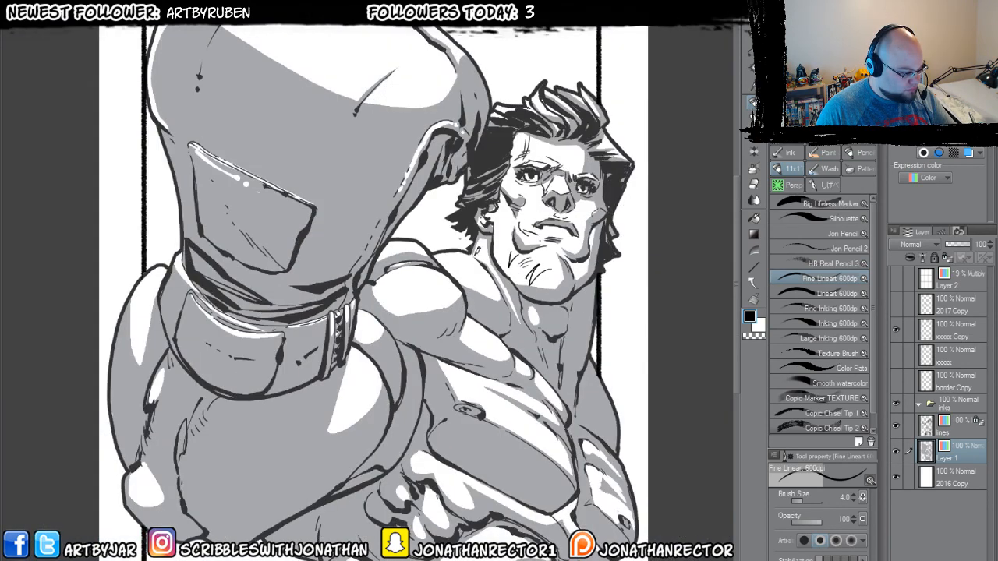
{"action": "left_click_drag", "start_coordinate": [434, 319], "coordinate": [424, 339]}
{"action": "left_click_drag", "start_coordinate": [429, 321], "coordinate": [419, 337]}
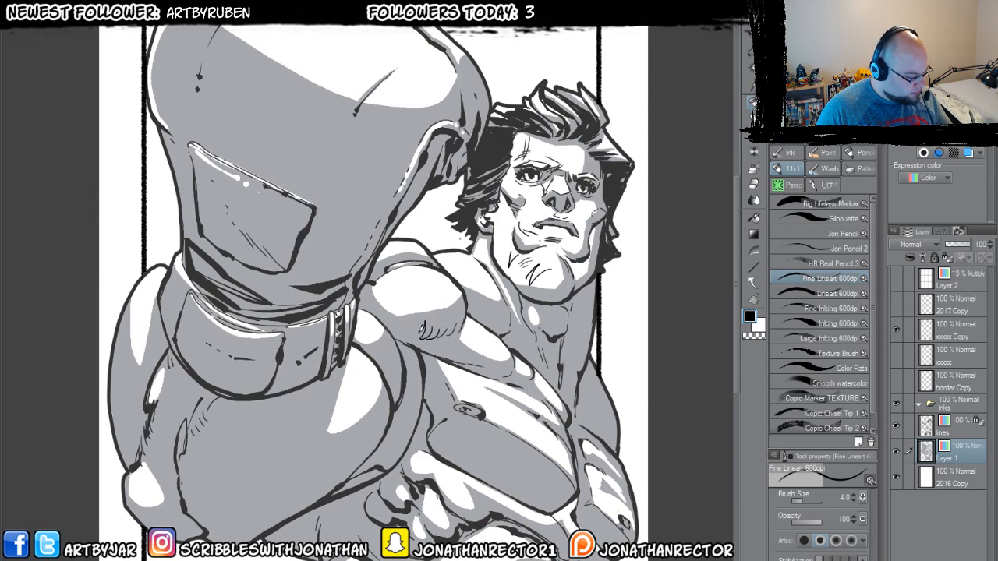
- Hide Layer 1, hatch the shoulder on a new layer above the lines layer, and close the rocky_inks drawing
{"action": "left_click", "coordinate": [897, 451]}
{"action": "left_click", "coordinate": [947, 425]}
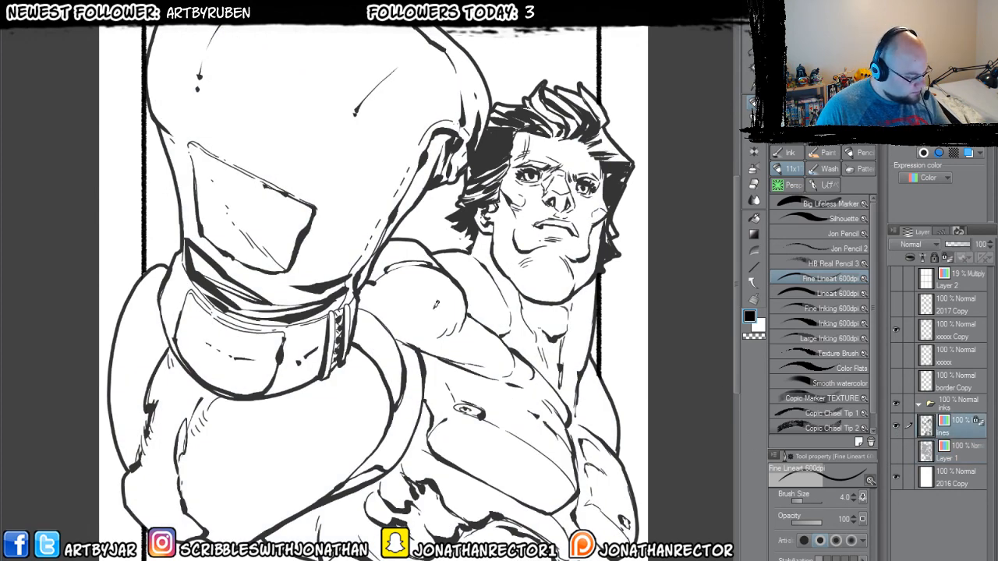
{"action": "key", "text": "ctrl+shift+n"}
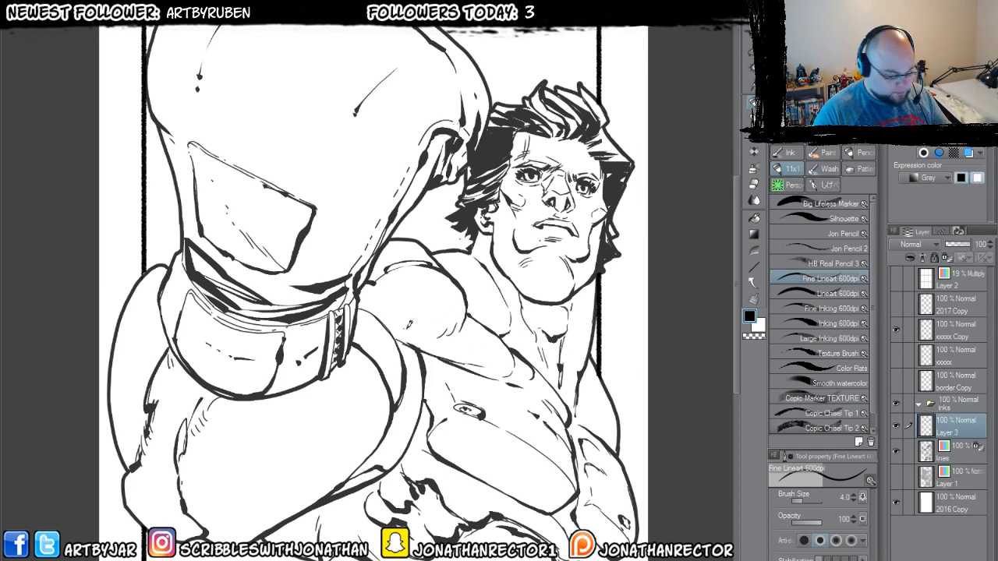
{"action": "mouse_move", "coordinate": [437, 309]}
{"action": "left_mouse_down"}
{"action": "mouse_move", "coordinate": [418, 324]}
{"action": "mouse_move", "coordinate": [401, 319]}
{"action": "left_mouse_up"}
{"action": "left_click_drag", "start_coordinate": [382, 287], "coordinate": [378, 293]}
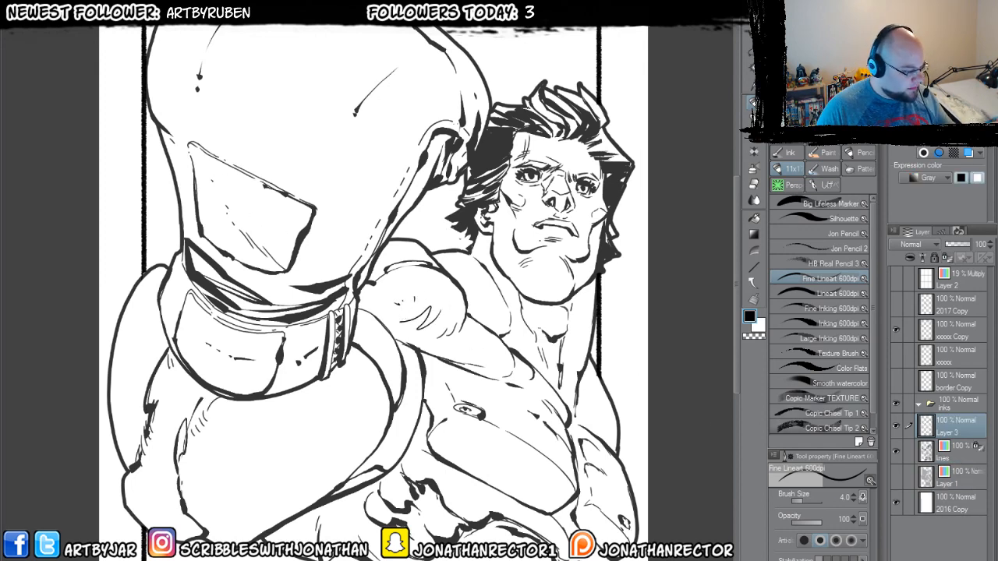
{"action": "key", "text": "ctrl+w"}
{"action": "left_click", "coordinate": [513, 206]}
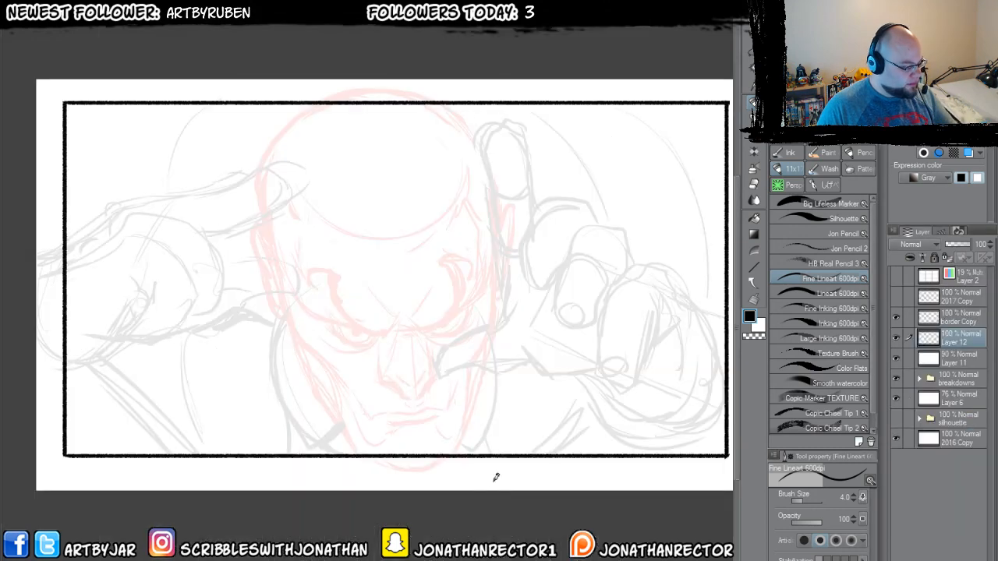
- Hide the palettes and draw the clean outline of the left eyebrow and the furrow line rising from its inner end on Layer 12
{"action": "scroll", "coordinate": [245, 296], "scroll_direction": "up", "scroll_amount": 2}
{"action": "scroll", "coordinate": [278, 330], "scroll_direction": "up", "scroll_amount": 1}
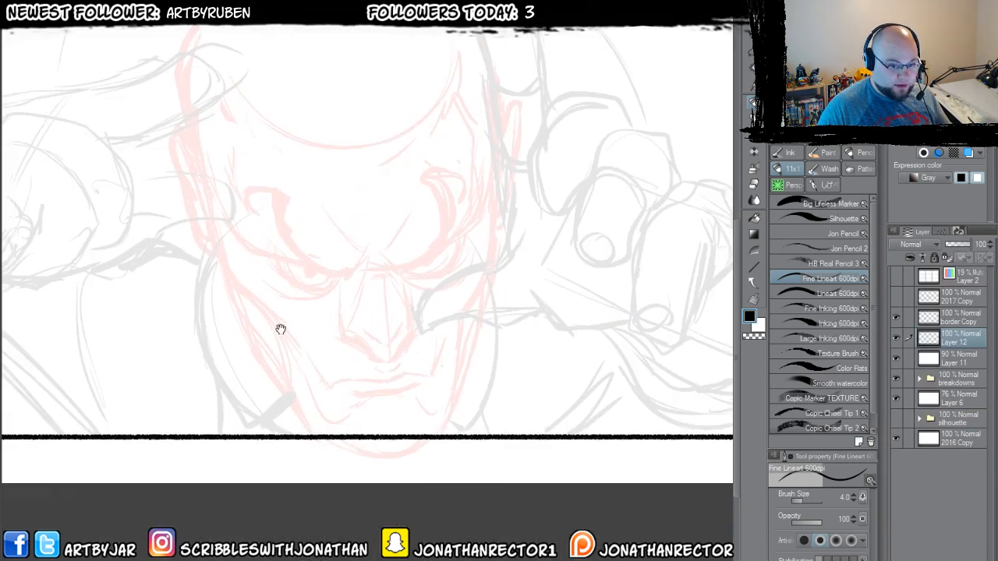
{"action": "left_click_drag", "start_coordinate": [278, 330], "coordinate": [350, 379]}
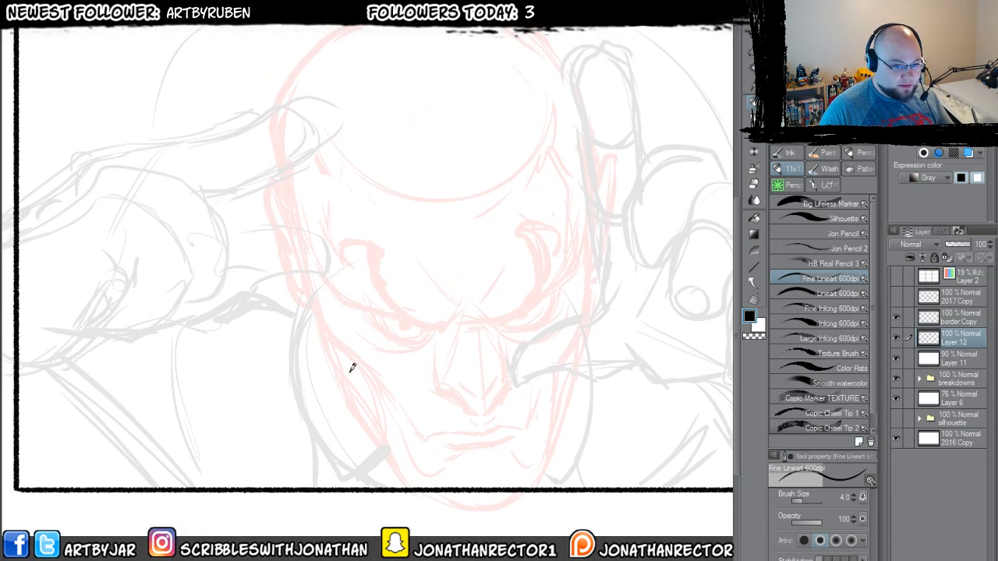
{"action": "key", "text": "Tab"}
{"action": "left_click_drag", "start_coordinate": [423, 341], "coordinate": [341, 366]}
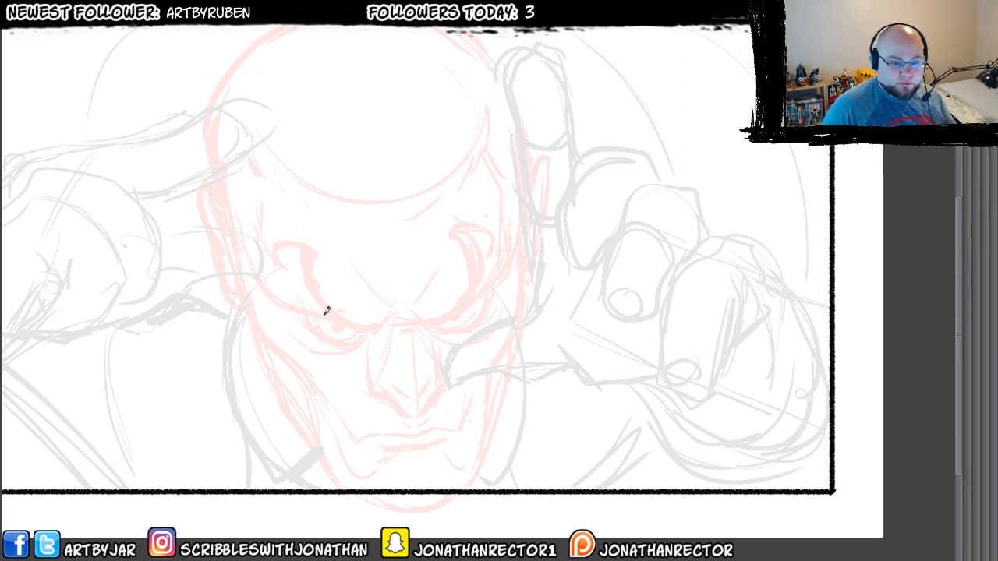
{"action": "mouse_move", "coordinate": [384, 322]}
{"action": "left_mouse_down"}
{"action": "mouse_move", "coordinate": [355, 328]}
{"action": "mouse_move", "coordinate": [323, 309]}
{"action": "mouse_move", "coordinate": [302, 251]}
{"action": "mouse_move", "coordinate": [345, 319]}
{"action": "mouse_move", "coordinate": [308, 259]}
{"action": "mouse_move", "coordinate": [311, 243]}
{"action": "mouse_move", "coordinate": [281, 236]}
{"action": "mouse_move", "coordinate": [275, 257]}
{"action": "mouse_move", "coordinate": [303, 273]}
{"action": "left_mouse_up"}
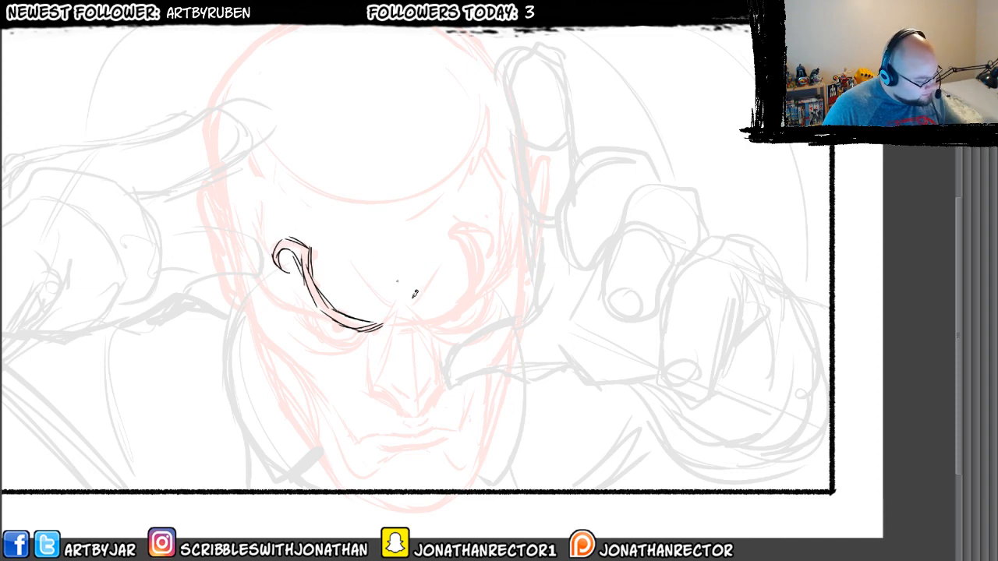
{"action": "mouse_move", "coordinate": [370, 330]}
{"action": "left_mouse_down"}
{"action": "mouse_move", "coordinate": [396, 322]}
{"action": "mouse_move", "coordinate": [353, 266]}
{"action": "left_mouse_up"}
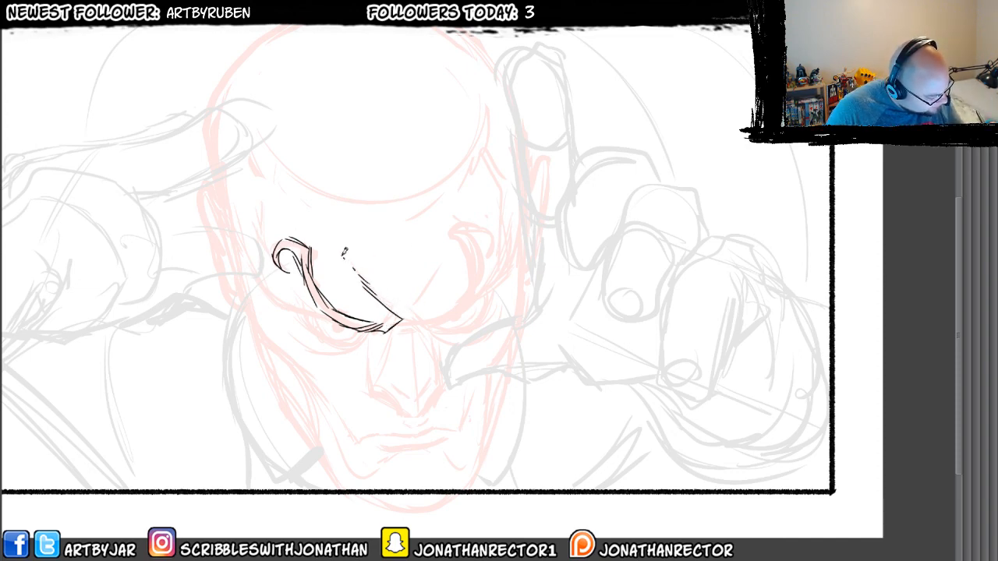
- Draw the clean outline of the right eyebrow and the furrow lines rising from its inner end, checking the shape in a mirrored view
{"action": "mouse_move", "coordinate": [404, 319]}
{"action": "left_mouse_down"}
{"action": "mouse_move", "coordinate": [442, 310]}
{"action": "mouse_move", "coordinate": [437, 323]}
{"action": "mouse_move", "coordinate": [481, 293]}
{"action": "mouse_move", "coordinate": [453, 298]}
{"action": "left_mouse_up"}
{"action": "left_click_drag", "start_coordinate": [465, 258], "coordinate": [468, 304]}
{"action": "key", "text": "h"}
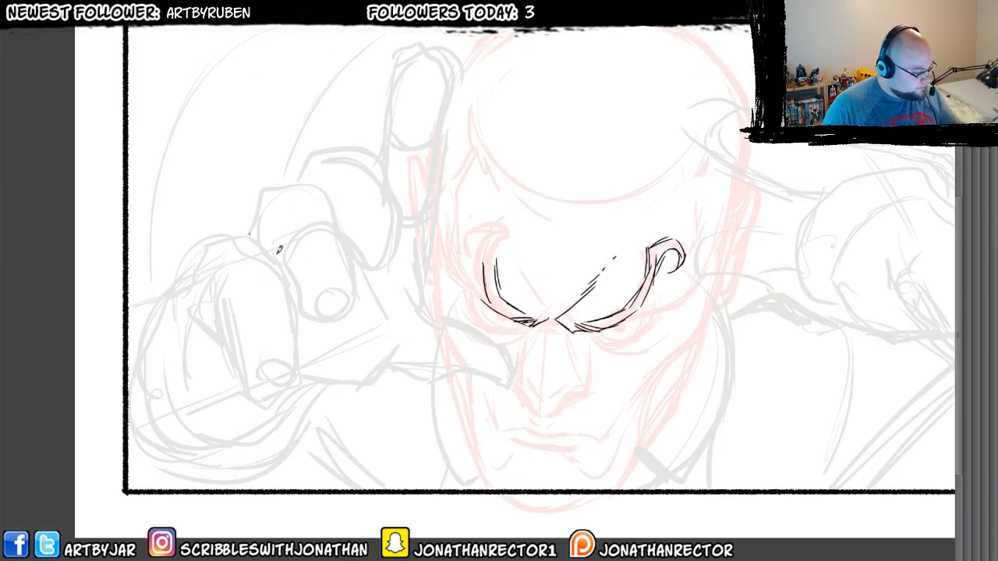
{"action": "key", "text": "e"}
{"action": "mouse_move", "coordinate": [496, 262]}
{"action": "left_mouse_down"}
{"action": "mouse_move", "coordinate": [497, 287]}
{"action": "mouse_move", "coordinate": [485, 284]}
{"action": "mouse_move", "coordinate": [480, 244]}
{"action": "mouse_move", "coordinate": [488, 277]}
{"action": "mouse_move", "coordinate": [502, 212]}
{"action": "mouse_move", "coordinate": [471, 234]}
{"action": "mouse_move", "coordinate": [508, 223]}
{"action": "left_mouse_up"}
{"action": "key", "text": "p"}
{"action": "key", "text": "h"}
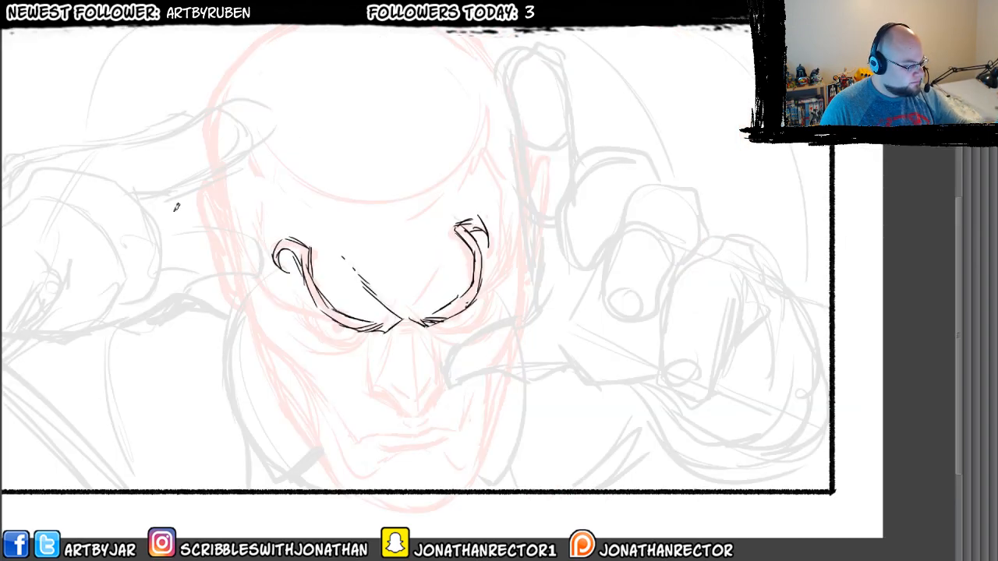
{"action": "left_click_drag", "start_coordinate": [412, 317], "coordinate": [443, 273]}
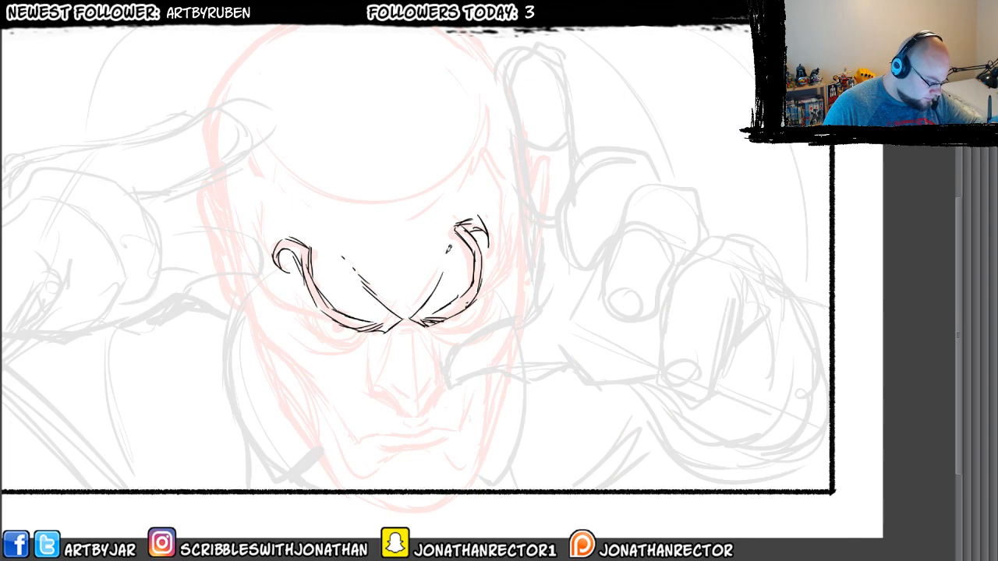
{"action": "left_click_drag", "start_coordinate": [437, 223], "coordinate": [417, 285]}
- Draw the brow ridge line sweeping outward under the left eyebrow and the lower lid lines of the left eye
{"action": "left_click_drag", "start_coordinate": [253, 321], "coordinate": [272, 312]}
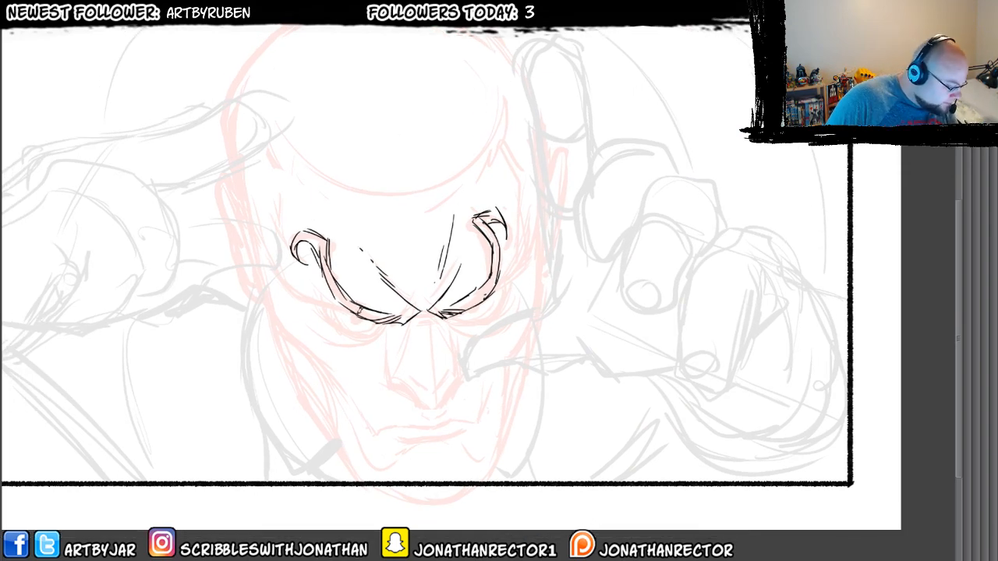
{"action": "left_click_drag", "start_coordinate": [367, 313], "coordinate": [273, 274]}
{"action": "mouse_move", "coordinate": [314, 310]}
{"action": "left_mouse_down"}
{"action": "mouse_move", "coordinate": [340, 333]}
{"action": "mouse_move", "coordinate": [363, 326]}
{"action": "left_mouse_up"}
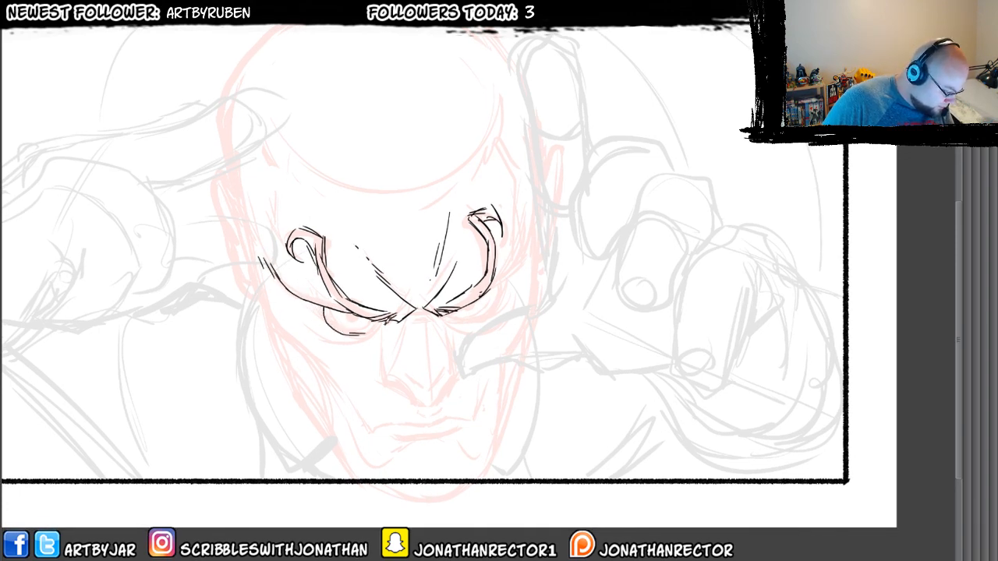
{"action": "key", "text": "ctrl+z"}
{"action": "key", "text": "ctrl+z"}
{"action": "key", "text": "ctrl+z"}
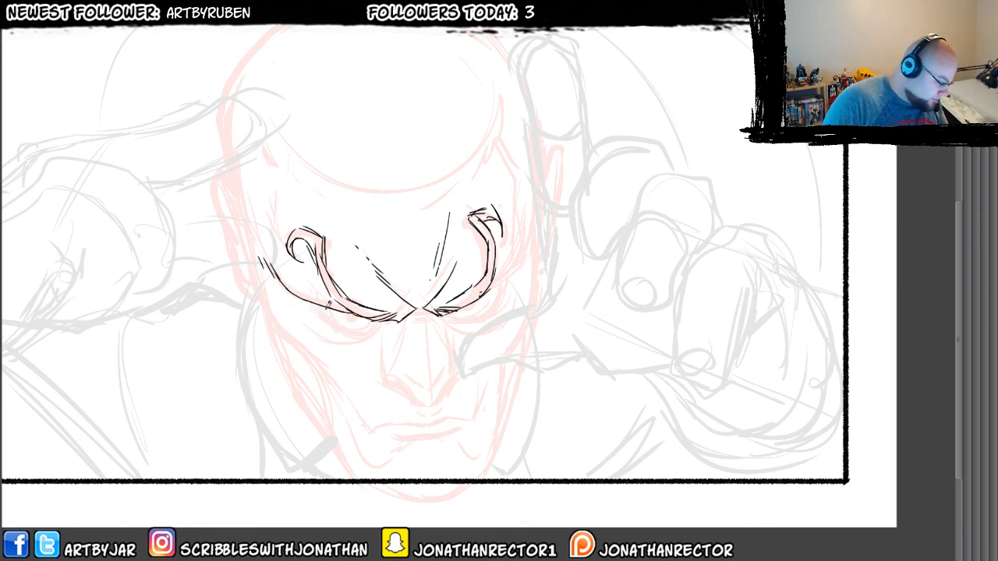
{"action": "mouse_move", "coordinate": [319, 302]}
{"action": "left_mouse_down"}
{"action": "mouse_move", "coordinate": [370, 321]}
{"action": "mouse_move", "coordinate": [317, 314]}
{"action": "left_mouse_up"}
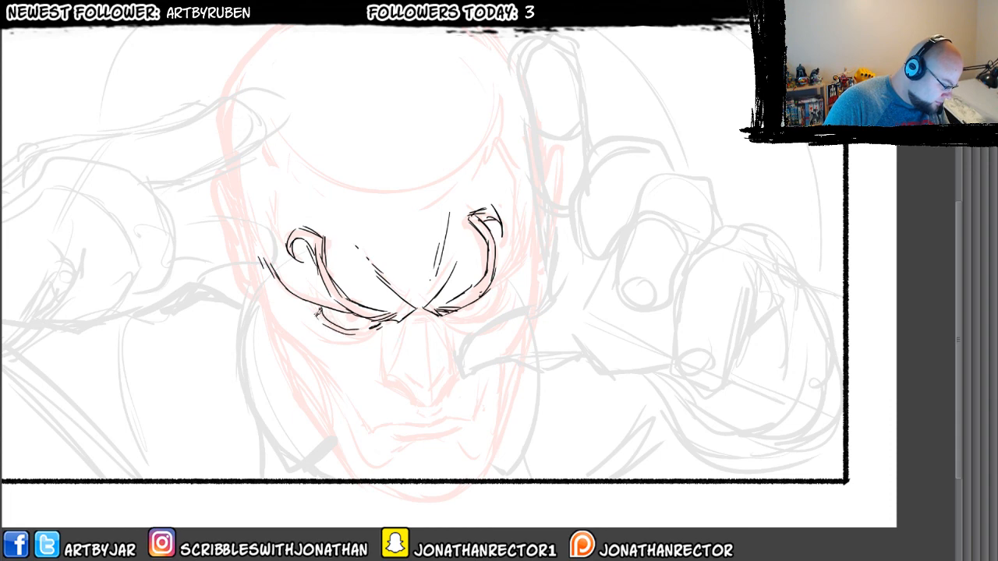
{"action": "scroll", "coordinate": [210, 330], "scroll_direction": "down", "scroll_amount": 2}
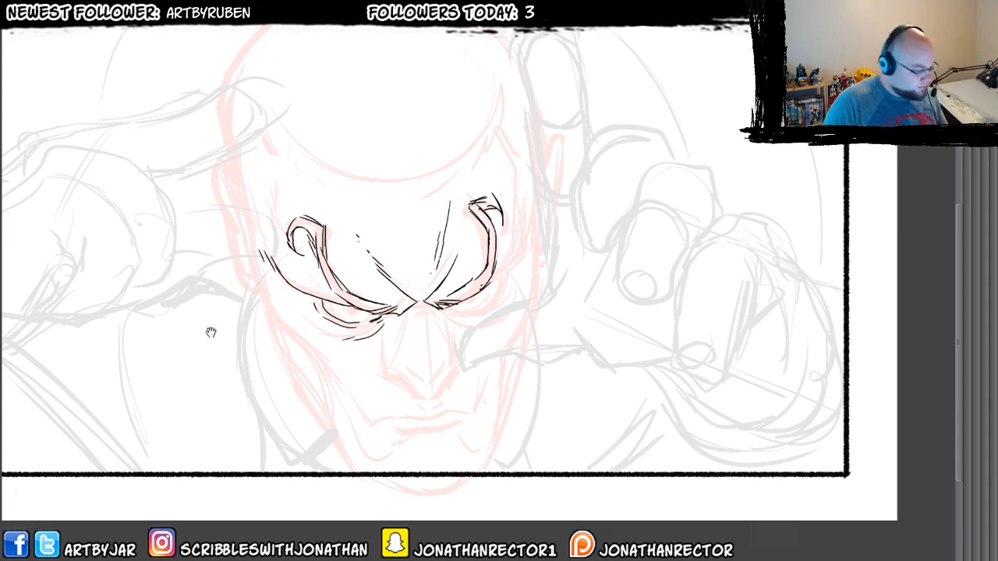
- Draw the right brow ridge and eyelids, add the irises, and line the nose bridge between the eyes
{"action": "left_click_drag", "start_coordinate": [477, 279], "coordinate": [532, 221]}
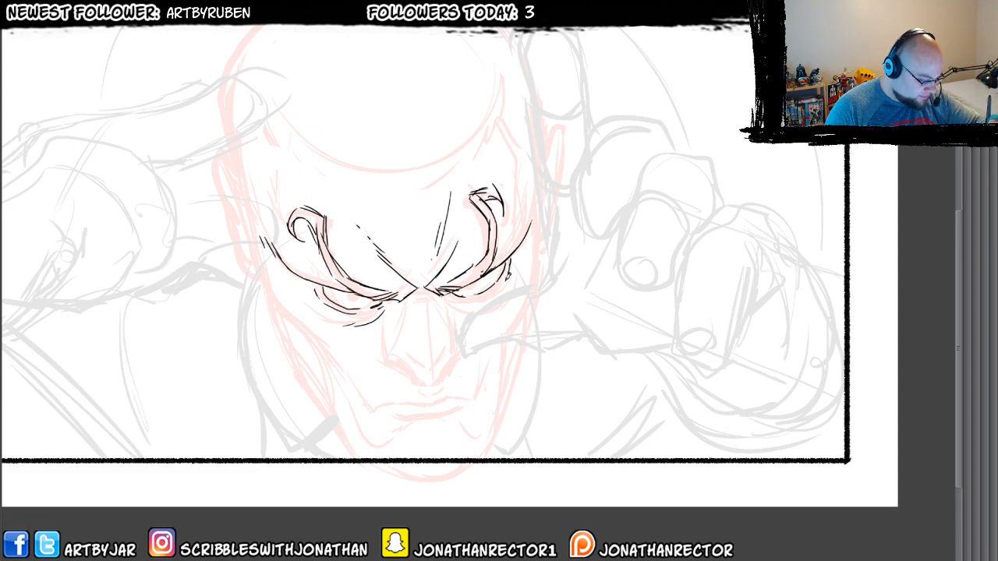
{"action": "mouse_move", "coordinate": [446, 295]}
{"action": "left_mouse_down"}
{"action": "mouse_move", "coordinate": [481, 312]}
{"action": "mouse_move", "coordinate": [378, 295]}
{"action": "left_mouse_up"}
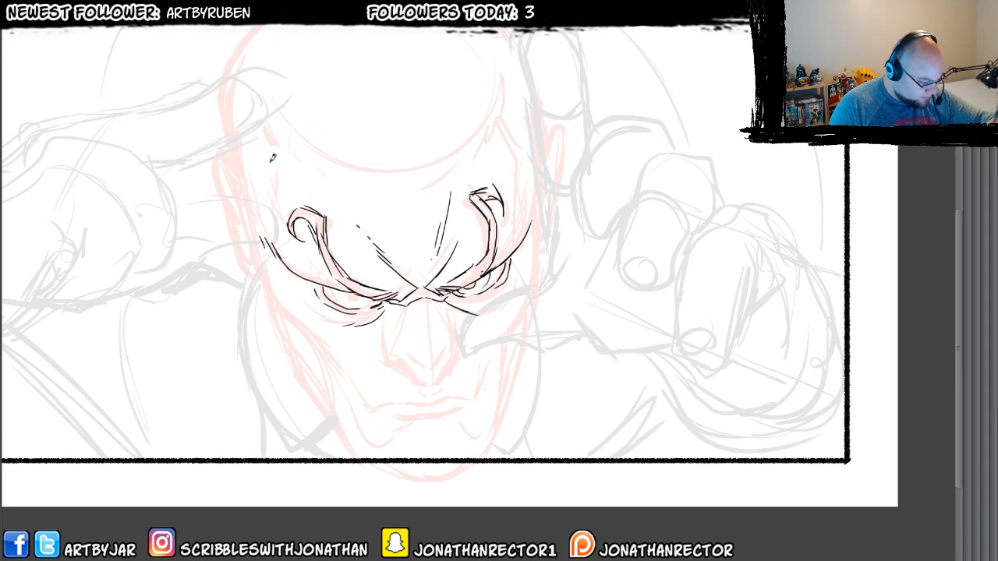
{"action": "mouse_move", "coordinate": [344, 287]}
{"action": "left_mouse_down"}
{"action": "mouse_move", "coordinate": [363, 296]}
{"action": "mouse_move", "coordinate": [337, 299]}
{"action": "mouse_move", "coordinate": [362, 295]}
{"action": "mouse_move", "coordinate": [349, 295]}
{"action": "left_mouse_up"}
{"action": "key", "text": "ctrl+z"}
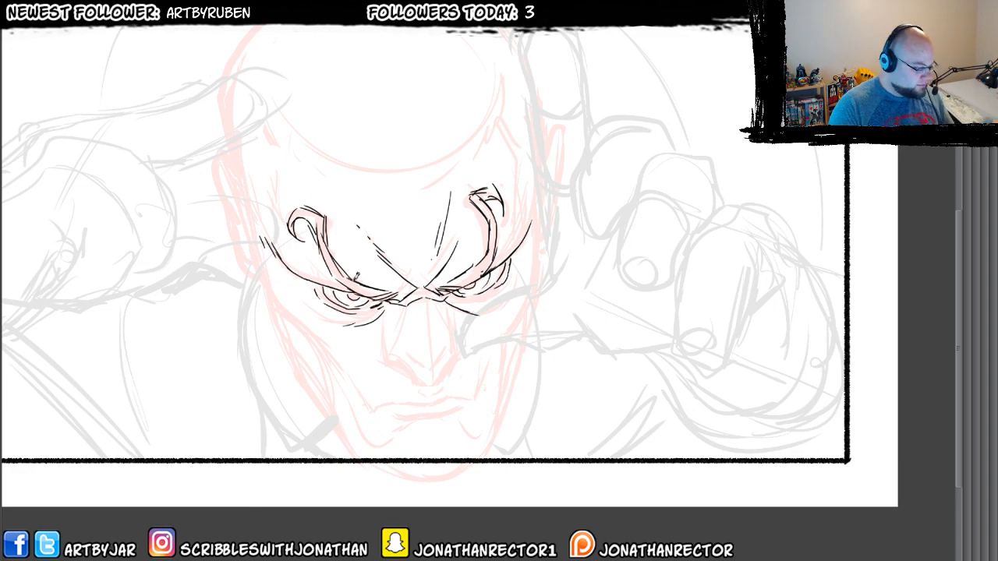
{"action": "scroll", "coordinate": [356, 274], "scroll_direction": "down", "scroll_amount": 3}
{"action": "scroll", "coordinate": [356, 275], "scroll_direction": "up", "scroll_amount": 3}
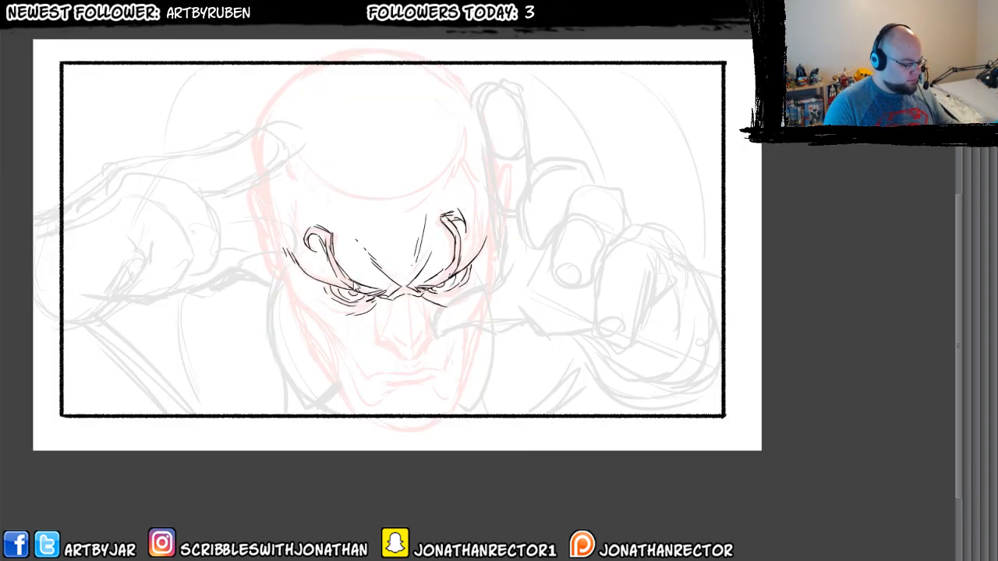
{"action": "scroll", "coordinate": [356, 274], "scroll_direction": "up", "scroll_amount": 1}
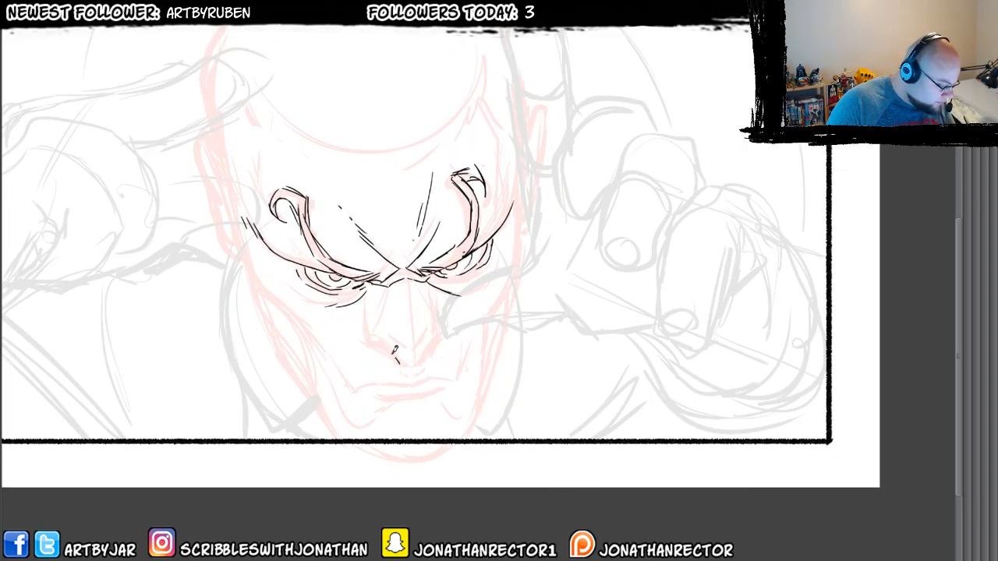
{"action": "mouse_move", "coordinate": [396, 350]}
{"action": "left_mouse_down"}
{"action": "mouse_move", "coordinate": [375, 343]}
{"action": "mouse_move", "coordinate": [416, 365]}
{"action": "mouse_move", "coordinate": [371, 344]}
{"action": "mouse_move", "coordinate": [437, 343]}
{"action": "mouse_move", "coordinate": [447, 330]}
{"action": "mouse_move", "coordinate": [437, 352]}
{"action": "mouse_move", "coordinate": [447, 340]}
{"action": "mouse_move", "coordinate": [437, 338]}
{"action": "mouse_move", "coordinate": [442, 316]}
{"action": "mouse_move", "coordinate": [430, 303]}
{"action": "left_mouse_up"}
{"action": "key", "text": "e"}
{"action": "key", "text": "p"}
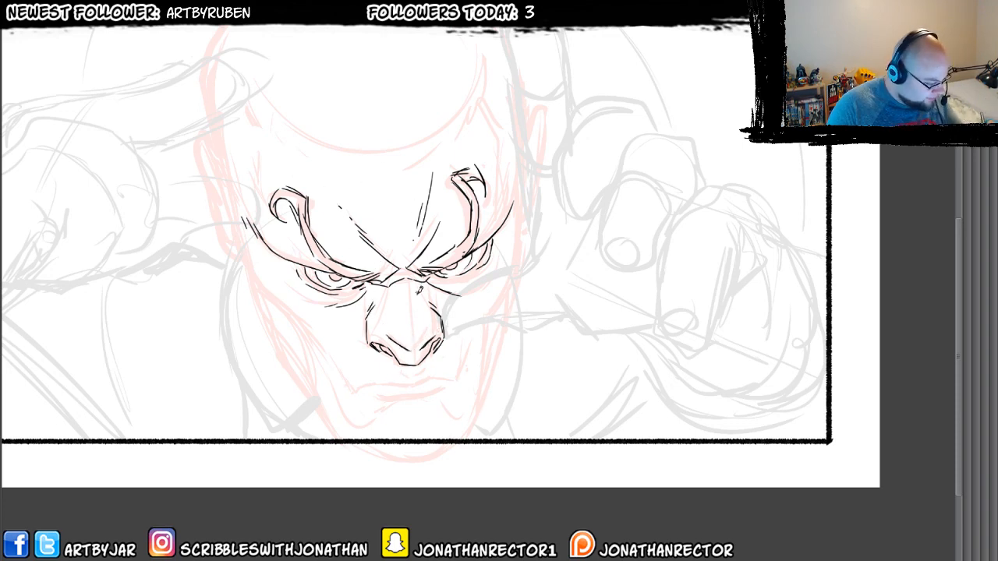
{"action": "left_click_drag", "start_coordinate": [421, 276], "coordinate": [428, 352]}
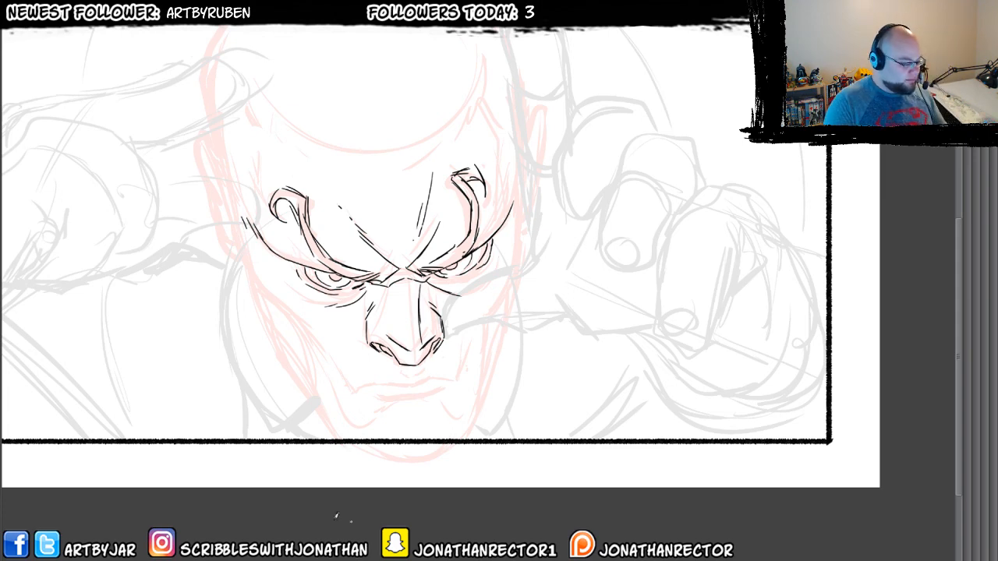
{"action": "mouse_move", "coordinate": [390, 327]}
{"action": "left_mouse_down"}
{"action": "mouse_move", "coordinate": [436, 315]}
{"action": "mouse_move", "coordinate": [378, 337]}
{"action": "mouse_move", "coordinate": [383, 301]}
{"action": "mouse_move", "coordinate": [343, 273]}
{"action": "left_mouse_up"}
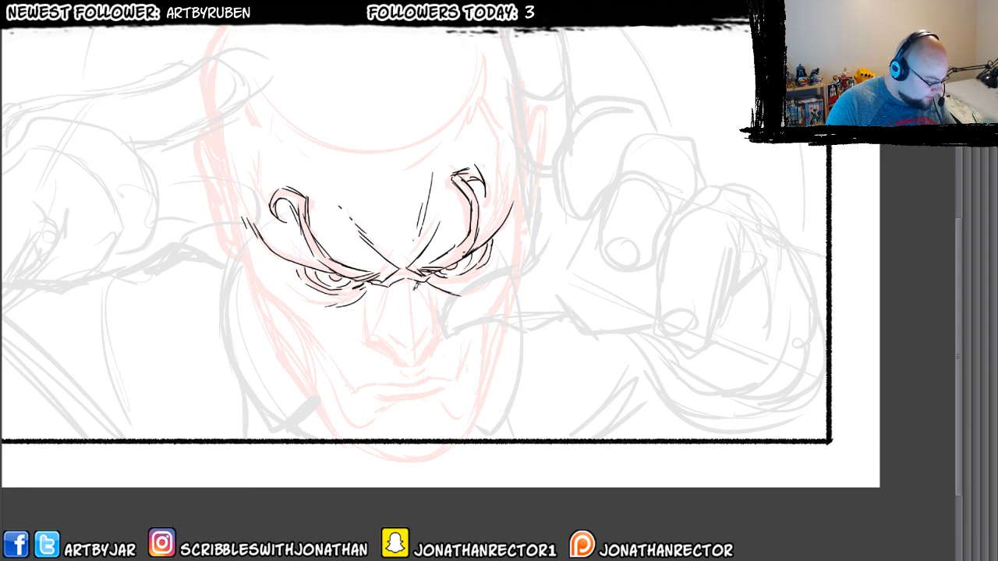
- Draw the nose with a ridge line along its right plane, angular sides and a flat tip
{"action": "left_click_drag", "start_coordinate": [419, 299], "coordinate": [420, 330]}
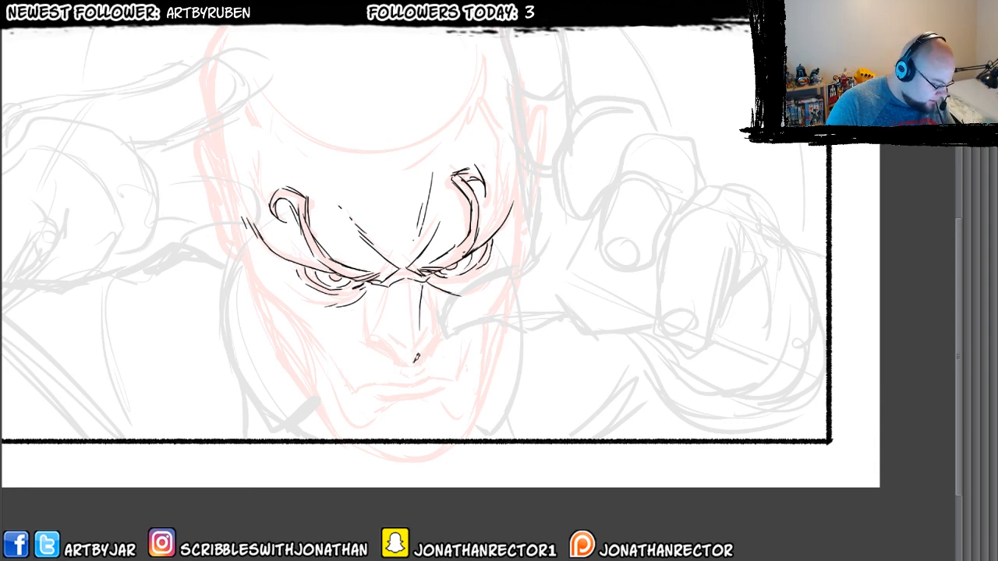
{"action": "key", "text": "e"}
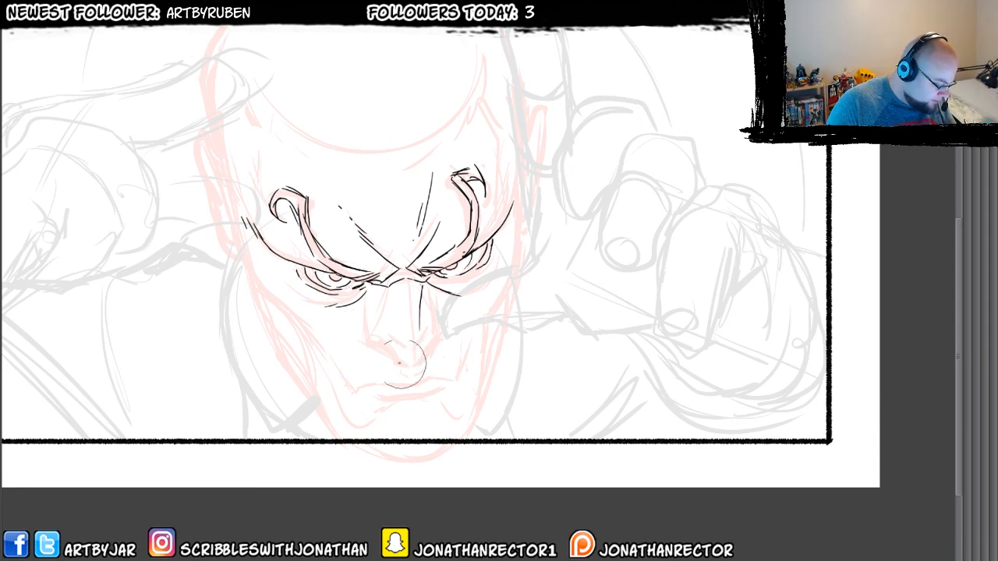
{"action": "mouse_move", "coordinate": [381, 320]}
{"action": "left_mouse_down"}
{"action": "mouse_move", "coordinate": [422, 303]}
{"action": "mouse_move", "coordinate": [409, 357]}
{"action": "mouse_move", "coordinate": [374, 330]}
{"action": "mouse_move", "coordinate": [374, 340]}
{"action": "left_mouse_up"}
{"action": "key", "text": "p"}
{"action": "left_click_drag", "start_coordinate": [424, 359], "coordinate": [439, 320]}
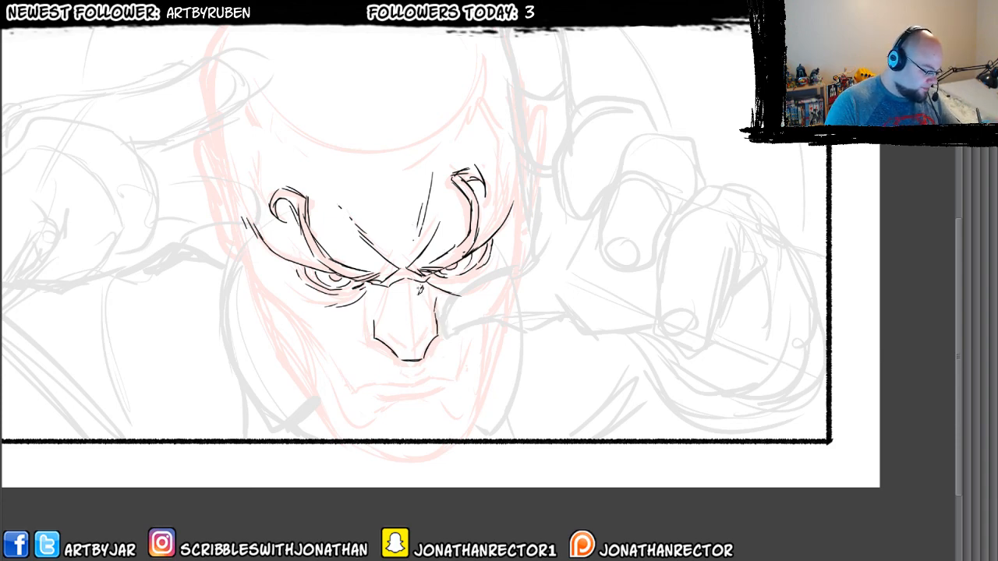
{"action": "left_click_drag", "start_coordinate": [421, 278], "coordinate": [426, 340]}
{"action": "key", "text": "ctrl+minus"}
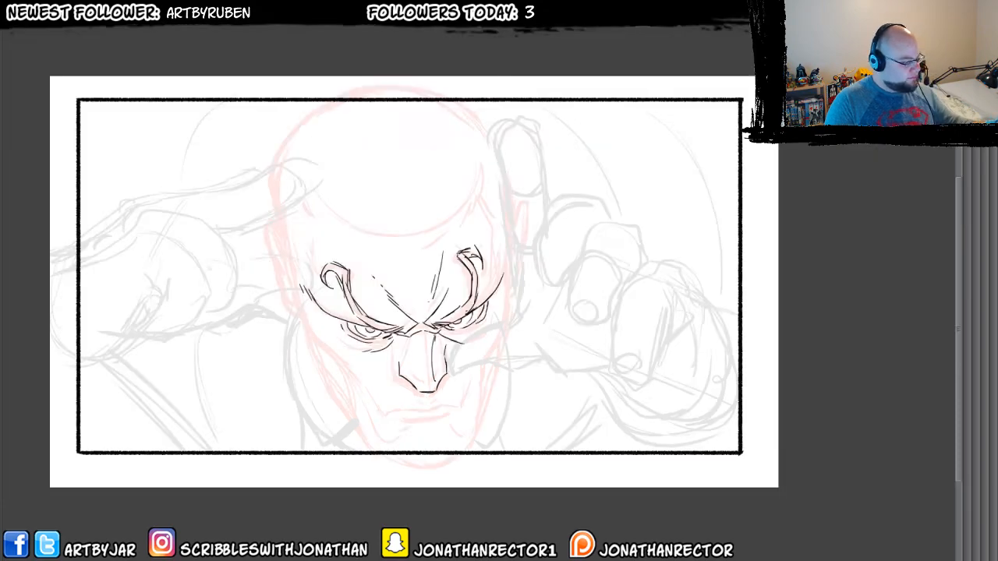
- Draw the short marks below the nose, the mouth line, the lower lip and the creases at the mouth corners
{"action": "key", "text": "ctrl+plus"}
{"action": "key", "text": "ctrl+plus"}
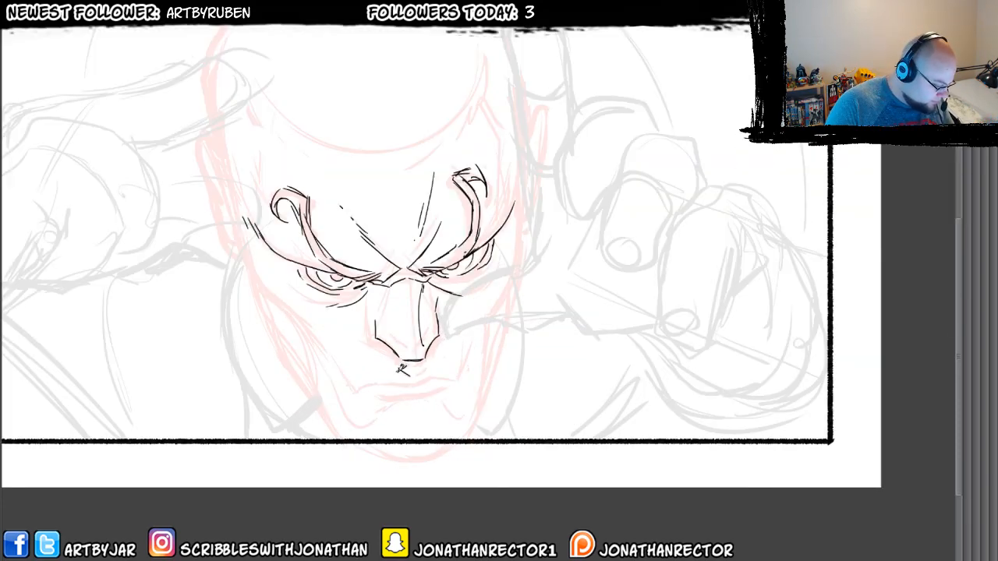
{"action": "left_click_drag", "start_coordinate": [452, 307], "coordinate": [511, 243]}
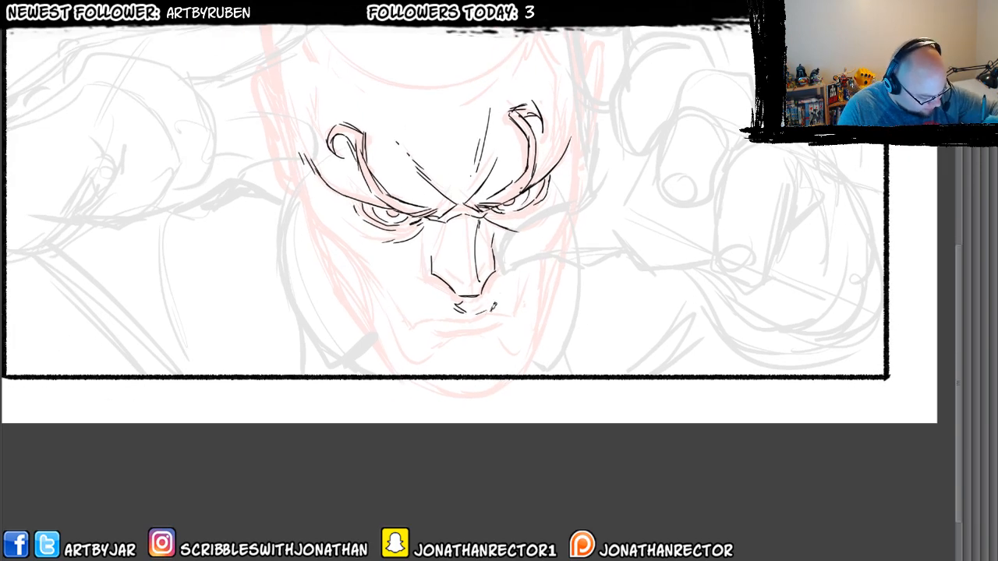
{"action": "mouse_move", "coordinate": [492, 303]}
{"action": "left_mouse_down"}
{"action": "mouse_move", "coordinate": [444, 315]}
{"action": "mouse_move", "coordinate": [512, 310]}
{"action": "left_mouse_up"}
{"action": "mouse_move", "coordinate": [398, 297]}
{"action": "left_mouse_down"}
{"action": "mouse_move", "coordinate": [369, 350]}
{"action": "mouse_move", "coordinate": [375, 370]}
{"action": "left_mouse_up"}
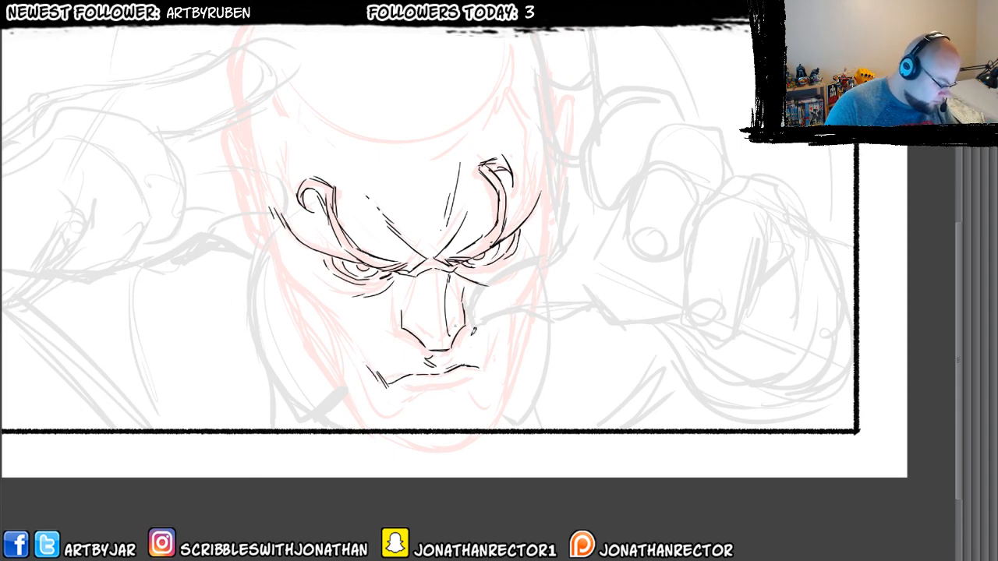
{"action": "mouse_move", "coordinate": [480, 365]}
{"action": "left_mouse_down"}
{"action": "mouse_move", "coordinate": [491, 351]}
{"action": "mouse_move", "coordinate": [436, 385]}
{"action": "mouse_move", "coordinate": [396, 385]}
{"action": "left_mouse_up"}
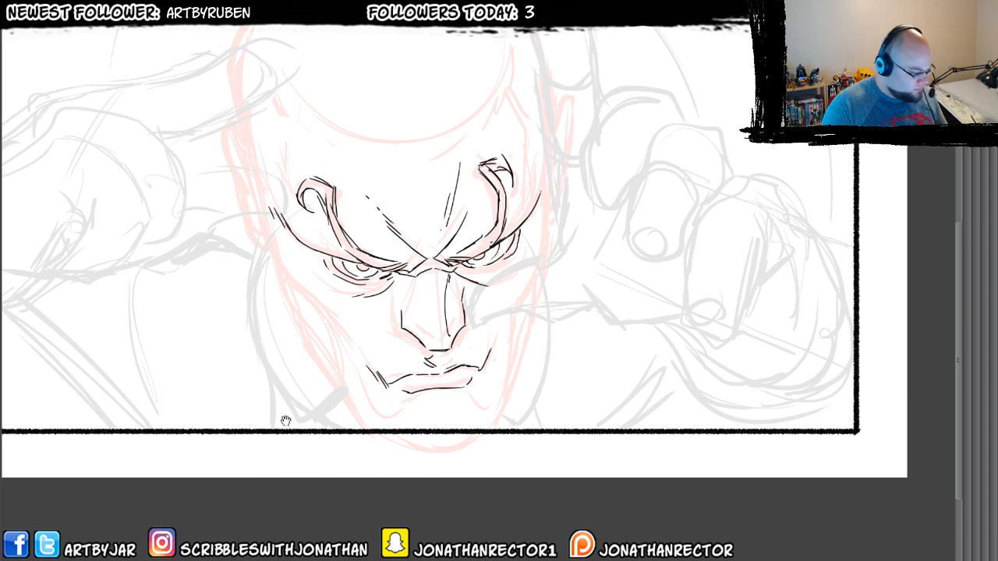
- Extend the brow ridge lines up both temples and draw the cheekbone contours down each side of the face
{"action": "left_click_drag", "start_coordinate": [259, 380], "coordinate": [279, 394]}
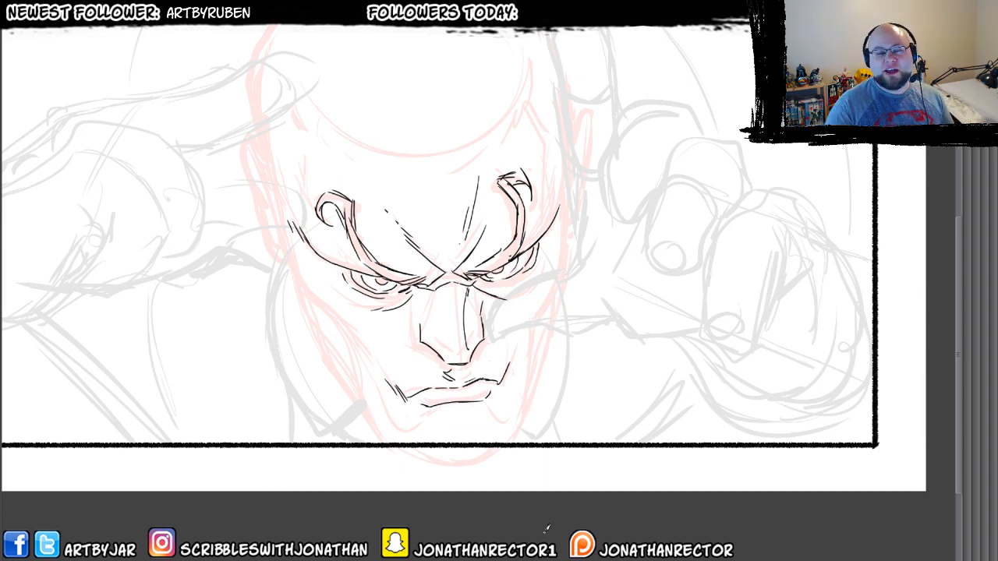
{"action": "left_click_drag", "start_coordinate": [271, 310], "coordinate": [292, 340]}
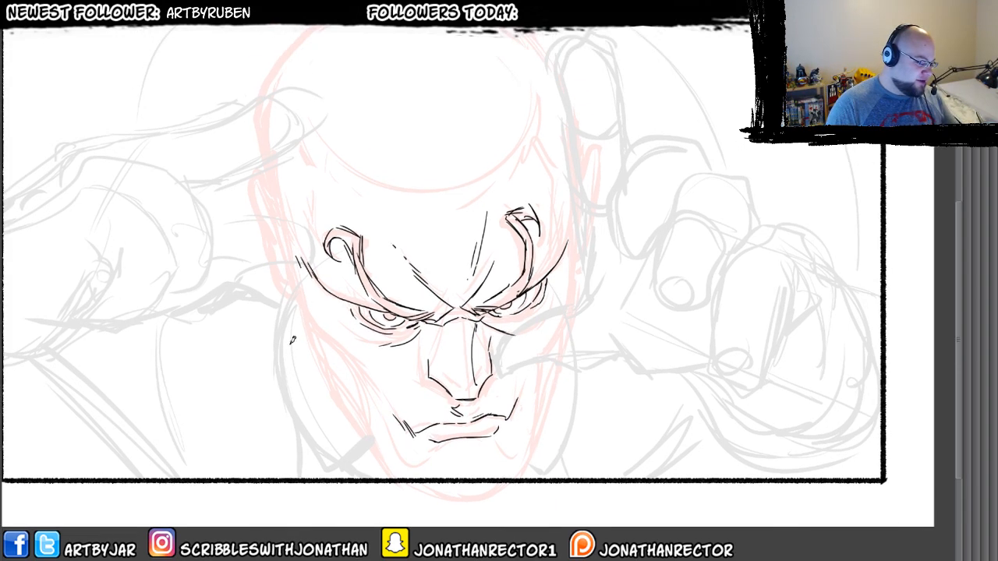
{"action": "left_click_drag", "start_coordinate": [570, 235], "coordinate": [568, 175]}
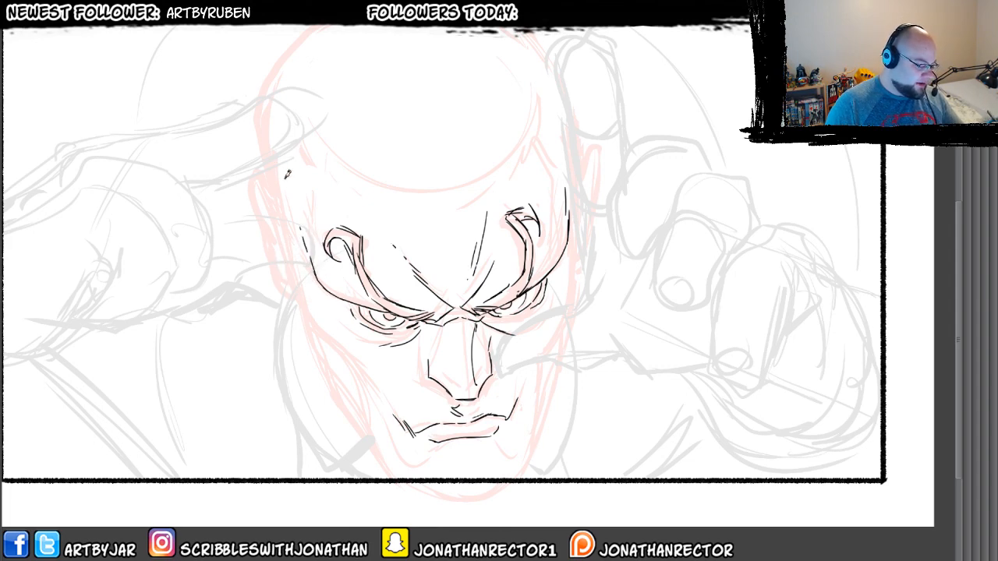
{"action": "scroll", "coordinate": [293, 318], "scroll_direction": "down", "scroll_amount": 2}
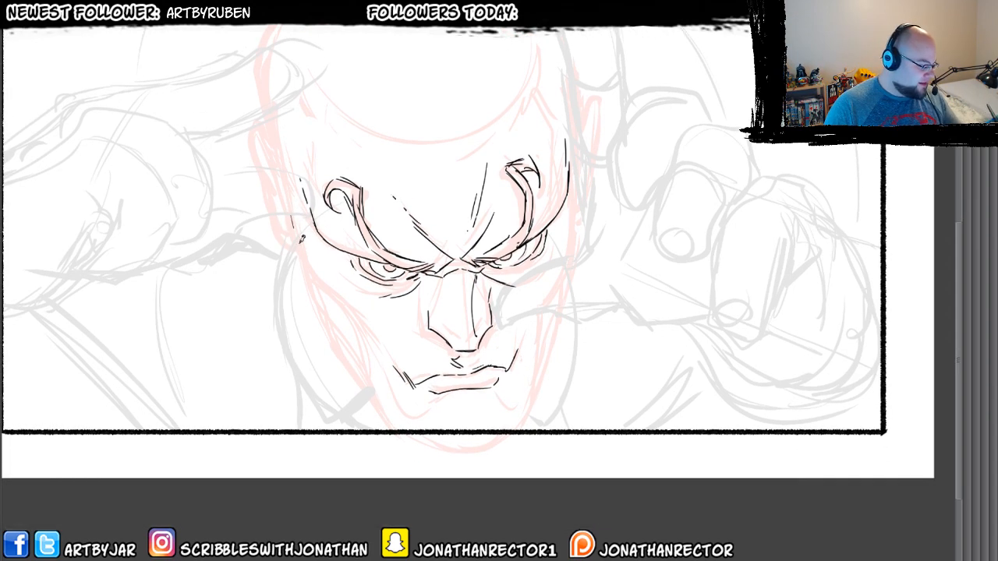
{"action": "mouse_move", "coordinate": [294, 223]}
{"action": "left_mouse_down"}
{"action": "mouse_move", "coordinate": [312, 266]}
{"action": "mouse_move", "coordinate": [310, 258]}
{"action": "mouse_move", "coordinate": [375, 331]}
{"action": "mouse_move", "coordinate": [360, 310]}
{"action": "mouse_move", "coordinate": [381, 343]}
{"action": "mouse_move", "coordinate": [377, 372]}
{"action": "left_mouse_up"}
{"action": "mouse_move", "coordinate": [570, 131]}
{"action": "left_mouse_down"}
{"action": "mouse_move", "coordinate": [574, 201]}
{"action": "mouse_move", "coordinate": [565, 107]}
{"action": "mouse_move", "coordinate": [575, 209]}
{"action": "mouse_move", "coordinate": [526, 316]}
{"action": "left_mouse_up"}
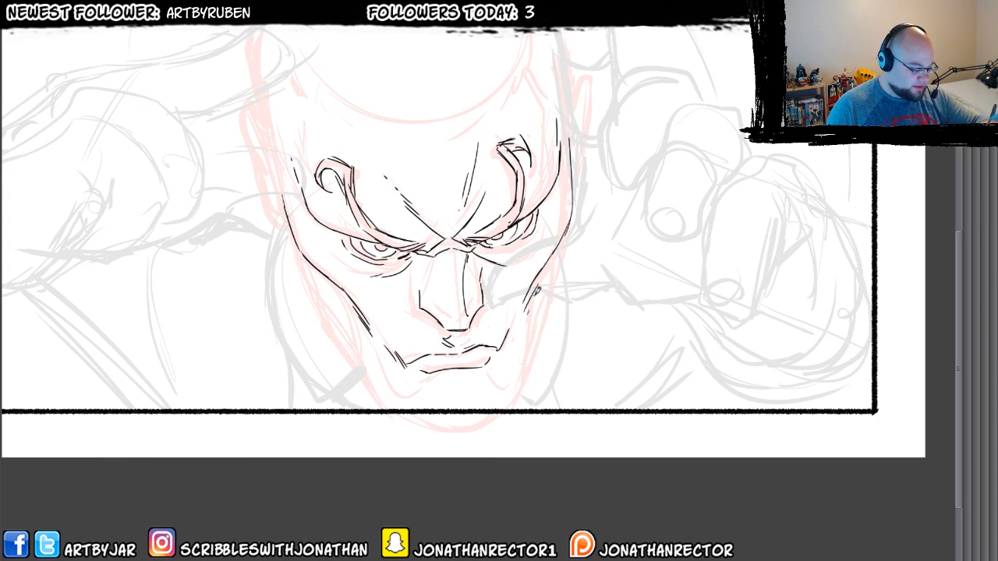
- Draw the jawline from the left cheekbone around the chin and up to the right cheekbone, using a mirrored view for the right side
{"action": "left_click_drag", "start_coordinate": [274, 319], "coordinate": [276, 322]}
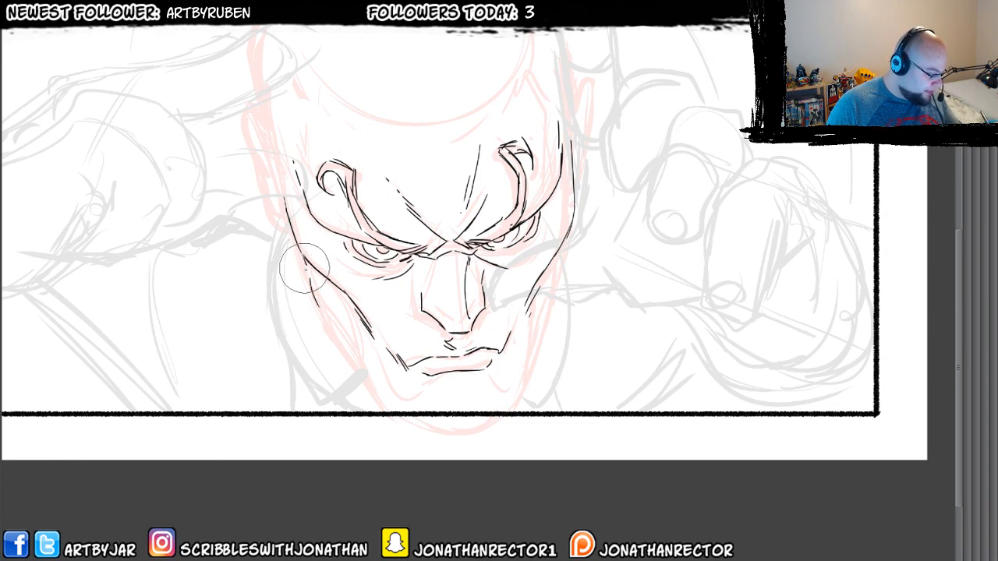
{"action": "mouse_move", "coordinate": [306, 255]}
{"action": "left_mouse_down"}
{"action": "mouse_move", "coordinate": [314, 289]}
{"action": "mouse_move", "coordinate": [358, 359]}
{"action": "mouse_move", "coordinate": [343, 337]}
{"action": "mouse_move", "coordinate": [411, 421]}
{"action": "mouse_move", "coordinate": [442, 431]}
{"action": "mouse_move", "coordinate": [511, 411]}
{"action": "left_mouse_up"}
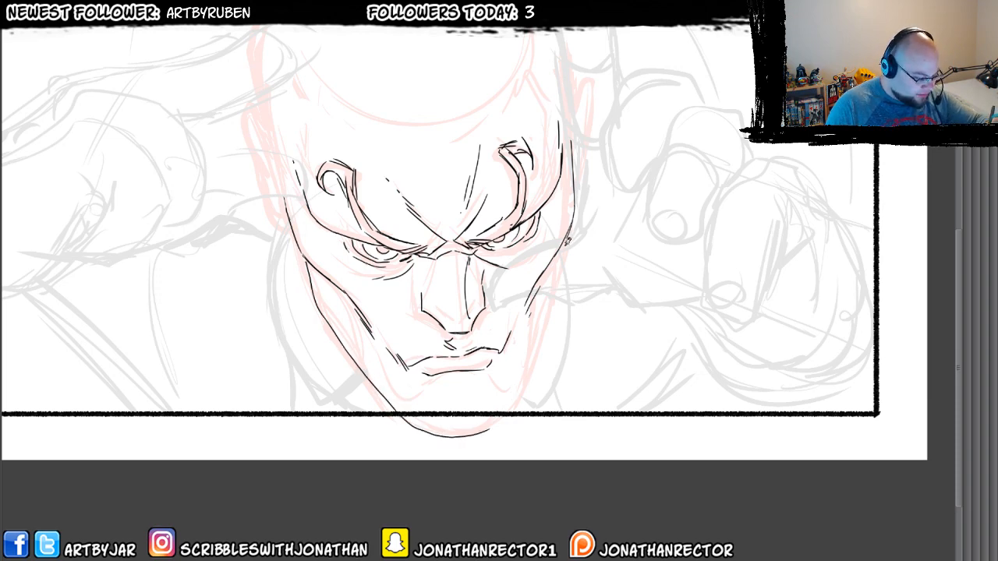
{"action": "left_click_drag", "start_coordinate": [571, 229], "coordinate": [554, 322]}
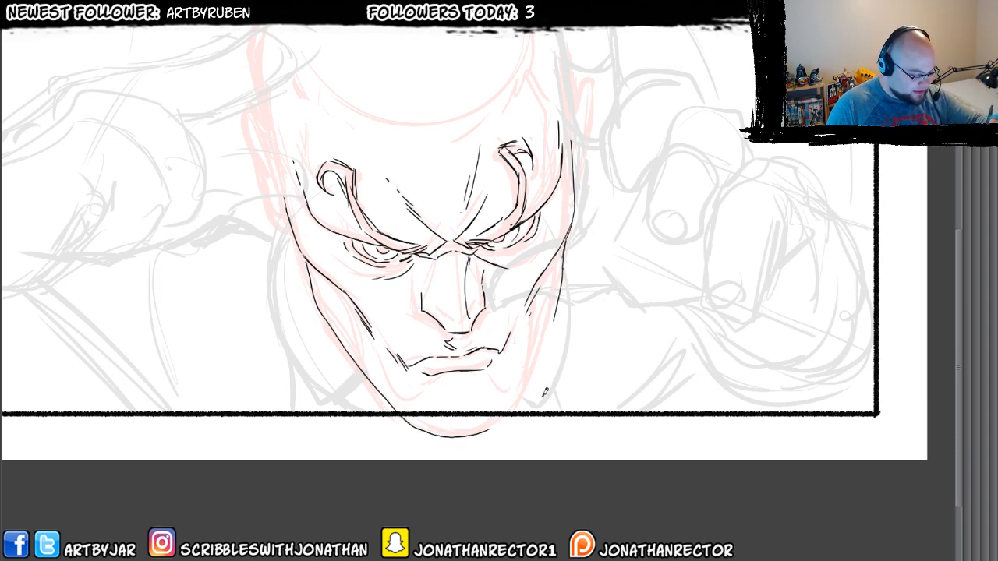
{"action": "key", "text": "h"}
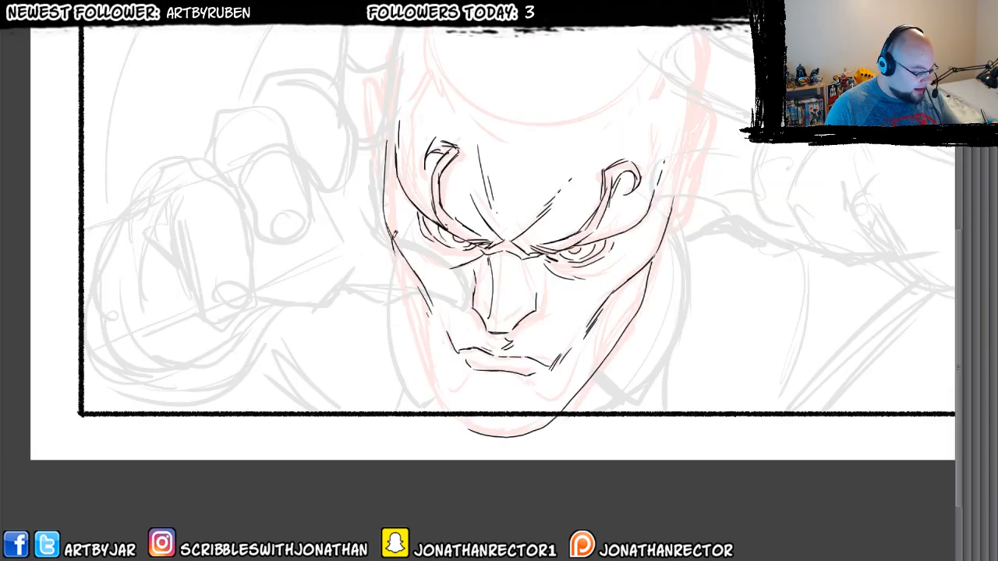
{"action": "mouse_move", "coordinate": [393, 234]}
{"action": "left_mouse_down"}
{"action": "mouse_move", "coordinate": [415, 337]}
{"action": "mouse_move", "coordinate": [434, 395]}
{"action": "left_mouse_up"}
{"action": "key", "text": "ctrl+z"}
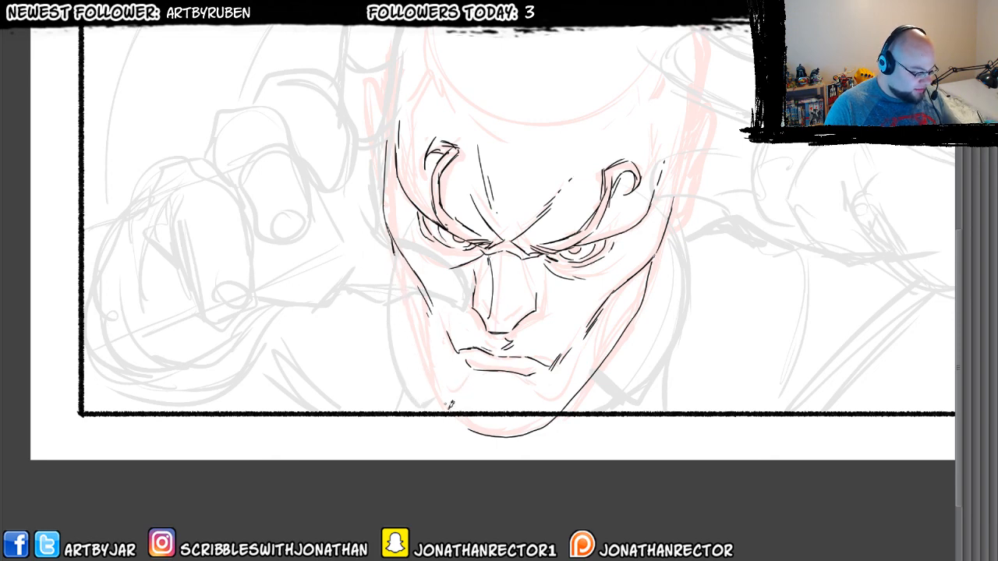
{"action": "mouse_move", "coordinate": [466, 425]}
{"action": "left_mouse_down"}
{"action": "mouse_move", "coordinate": [408, 303]}
{"action": "mouse_move", "coordinate": [412, 311]}
{"action": "mouse_move", "coordinate": [393, 231]}
{"action": "left_mouse_up"}
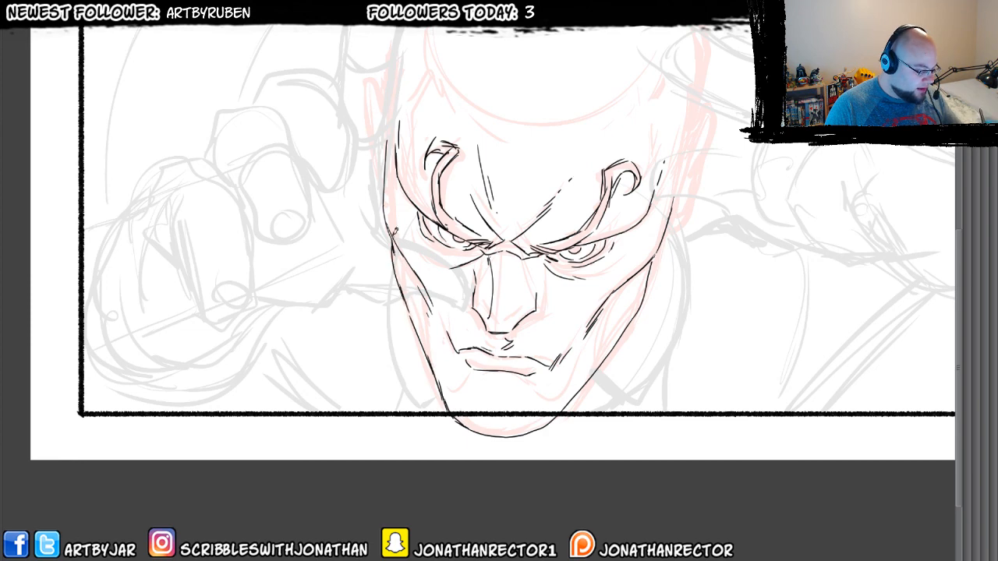
- Mirror the view and draw the curved muscle creases beside both mouth corners, above the jawline
{"action": "key", "text": "h"}
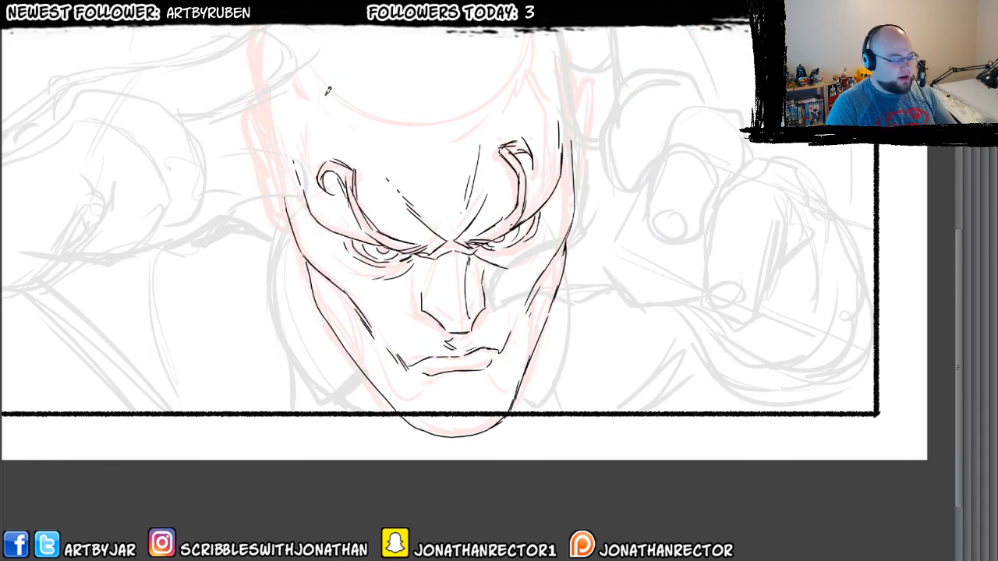
{"action": "mouse_move", "coordinate": [426, 377]}
{"action": "left_mouse_down"}
{"action": "mouse_move", "coordinate": [414, 391]}
{"action": "mouse_move", "coordinate": [389, 389]}
{"action": "mouse_move", "coordinate": [373, 363]}
{"action": "left_mouse_up"}
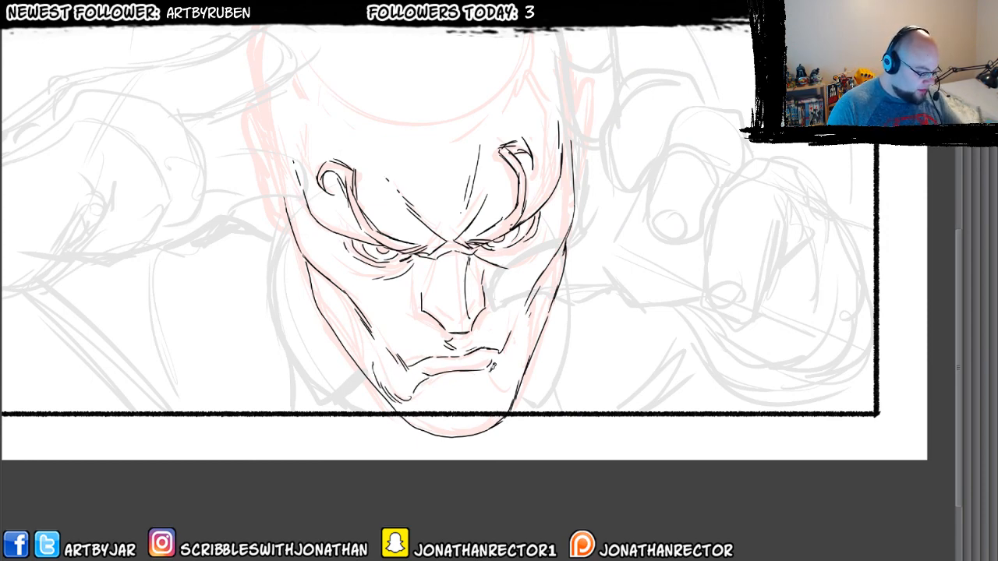
{"action": "scroll", "coordinate": [300, 337], "scroll_direction": "up", "scroll_amount": 1}
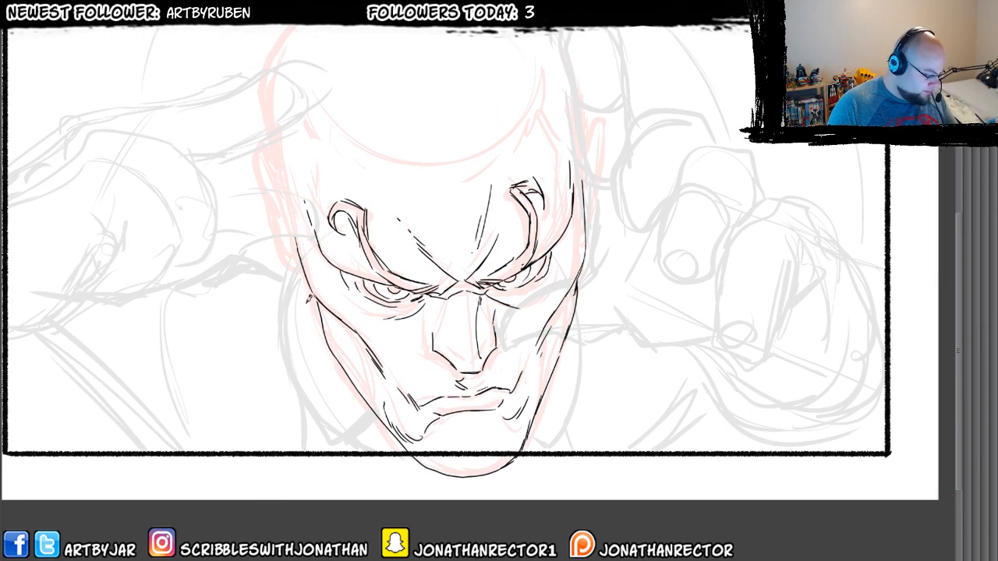
- Draw the bald skull outline over the top of the head and the temple contours on both sides of the forehead
{"action": "mouse_move", "coordinate": [230, 210]}
{"action": "left_mouse_down"}
{"action": "mouse_move", "coordinate": [262, 262]}
{"action": "mouse_move", "coordinate": [288, 269]}
{"action": "mouse_move", "coordinate": [281, 252]}
{"action": "mouse_move", "coordinate": [291, 236]}
{"action": "left_mouse_up"}
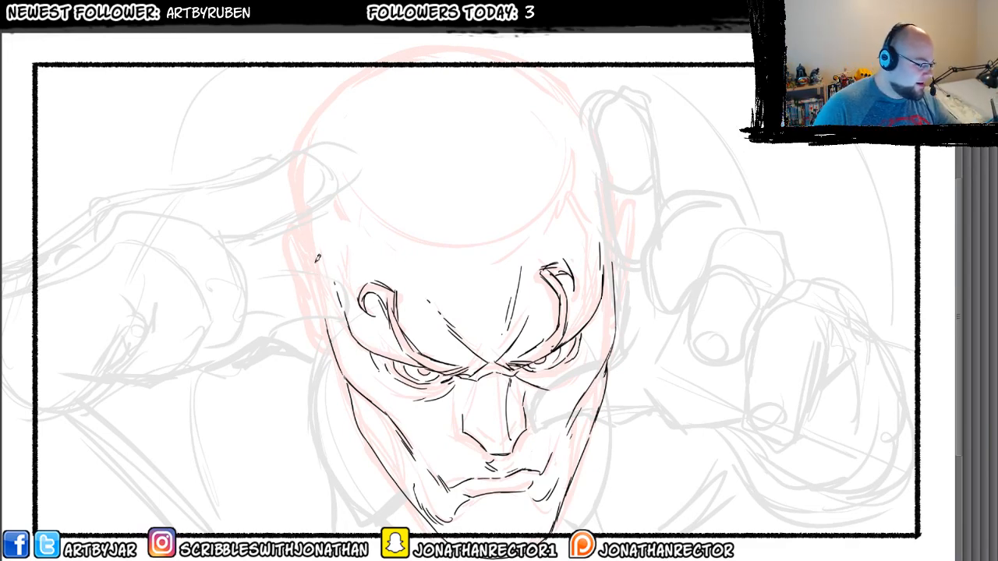
{"action": "mouse_move", "coordinate": [320, 278]}
{"action": "left_mouse_down"}
{"action": "mouse_move", "coordinate": [299, 152]}
{"action": "mouse_move", "coordinate": [311, 122]}
{"action": "mouse_move", "coordinate": [338, 83]}
{"action": "mouse_move", "coordinate": [426, 41]}
{"action": "mouse_move", "coordinate": [535, 55]}
{"action": "mouse_move", "coordinate": [580, 95]}
{"action": "mouse_move", "coordinate": [612, 226]}
{"action": "left_mouse_up"}
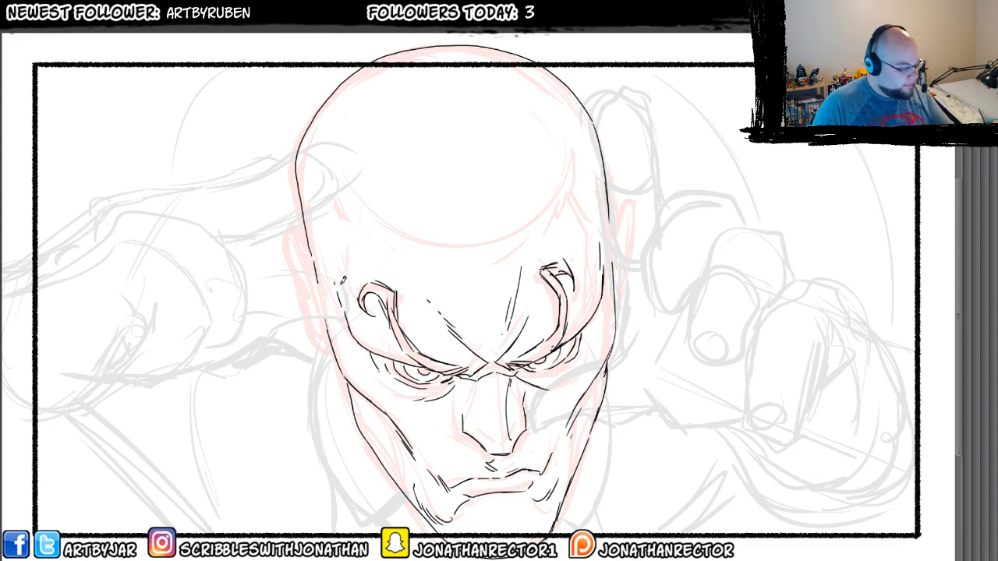
{"action": "mouse_move", "coordinate": [353, 248]}
{"action": "left_mouse_down"}
{"action": "mouse_move", "coordinate": [347, 194]}
{"action": "mouse_move", "coordinate": [317, 142]}
{"action": "left_mouse_up"}
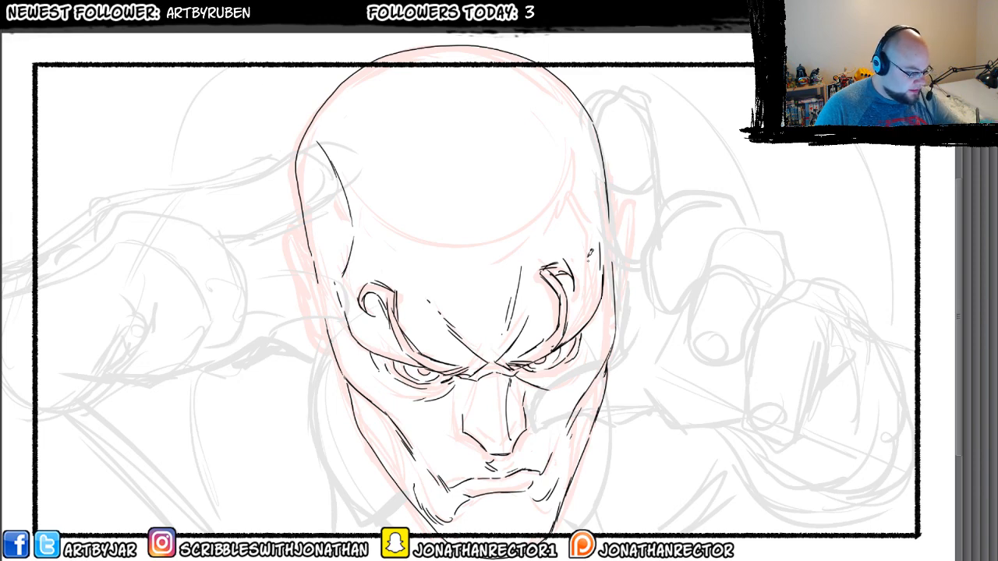
{"action": "left_click_drag", "start_coordinate": [574, 223], "coordinate": [579, 117]}
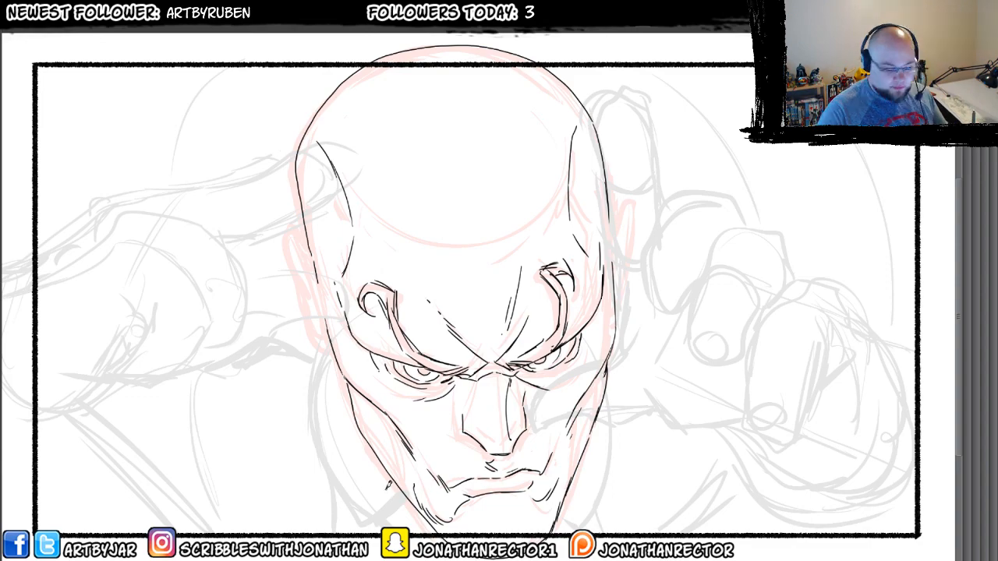
- Draw the thumb of the hand overlapping the cheek, with creases at its base and the web line rising toward the fingers
{"action": "mouse_move", "coordinate": [108, 445]}
{"action": "left_mouse_down"}
{"action": "mouse_move", "coordinate": [172, 403]}
{"action": "mouse_move", "coordinate": [204, 449]}
{"action": "left_mouse_up"}
{"action": "left_click_drag", "start_coordinate": [192, 383], "coordinate": [194, 386]}
{"action": "left_click_drag", "start_coordinate": [348, 427], "coordinate": [157, 429]}
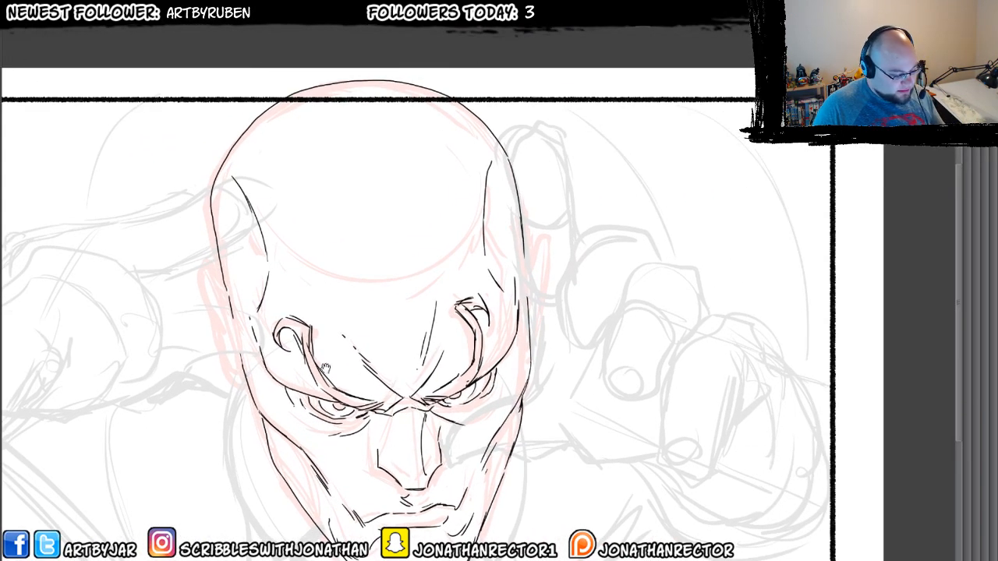
{"action": "left_click_drag", "start_coordinate": [343, 360], "coordinate": [325, 356]}
{"action": "left_click_drag", "start_coordinate": [416, 371], "coordinate": [399, 341]}
{"action": "mouse_move", "coordinate": [506, 418]}
{"action": "left_mouse_down"}
{"action": "mouse_move", "coordinate": [543, 405]}
{"action": "mouse_move", "coordinate": [512, 421]}
{"action": "mouse_move", "coordinate": [467, 403]}
{"action": "mouse_move", "coordinate": [407, 413]}
{"action": "mouse_move", "coordinate": [400, 401]}
{"action": "mouse_move", "coordinate": [408, 387]}
{"action": "mouse_move", "coordinate": [486, 363]}
{"action": "mouse_move", "coordinate": [506, 379]}
{"action": "mouse_move", "coordinate": [487, 358]}
{"action": "mouse_move", "coordinate": [517, 380]}
{"action": "mouse_move", "coordinate": [509, 334]}
{"action": "mouse_move", "coordinate": [535, 321]}
{"action": "left_mouse_up"}
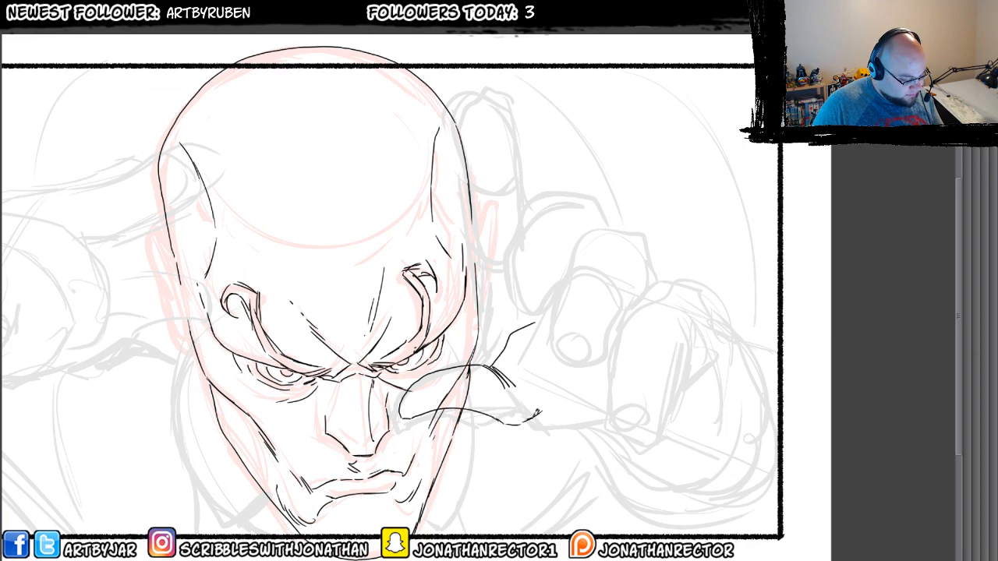
- Draw the curved heel of the same hand below the thumb and the outer knuckle contour of its nearest finger
{"action": "mouse_move", "coordinate": [532, 418]}
{"action": "left_mouse_down"}
{"action": "mouse_move", "coordinate": [609, 421]}
{"action": "mouse_move", "coordinate": [588, 421]}
{"action": "mouse_move", "coordinate": [550, 364]}
{"action": "mouse_move", "coordinate": [604, 423]}
{"action": "mouse_move", "coordinate": [644, 415]}
{"action": "mouse_move", "coordinate": [684, 371]}
{"action": "mouse_move", "coordinate": [662, 408]}
{"action": "mouse_move", "coordinate": [688, 353]}
{"action": "left_mouse_up"}
{"action": "left_click_drag", "start_coordinate": [527, 378], "coordinate": [547, 374]}
{"action": "left_click_drag", "start_coordinate": [415, 343], "coordinate": [375, 378]}
{"action": "left_click_drag", "start_coordinate": [546, 328], "coordinate": [573, 319]}
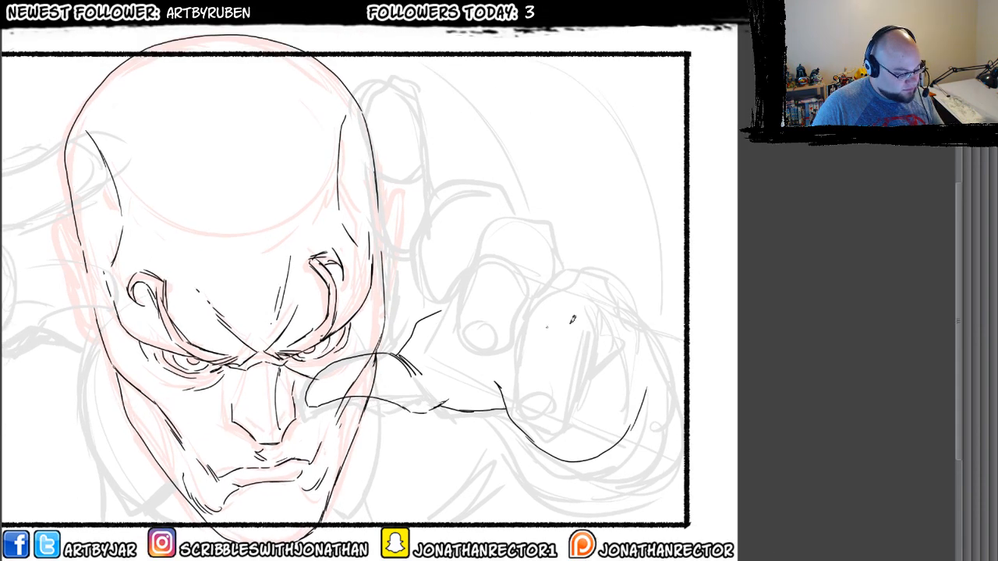
{"action": "left_click_drag", "start_coordinate": [649, 343], "coordinate": [623, 300]}
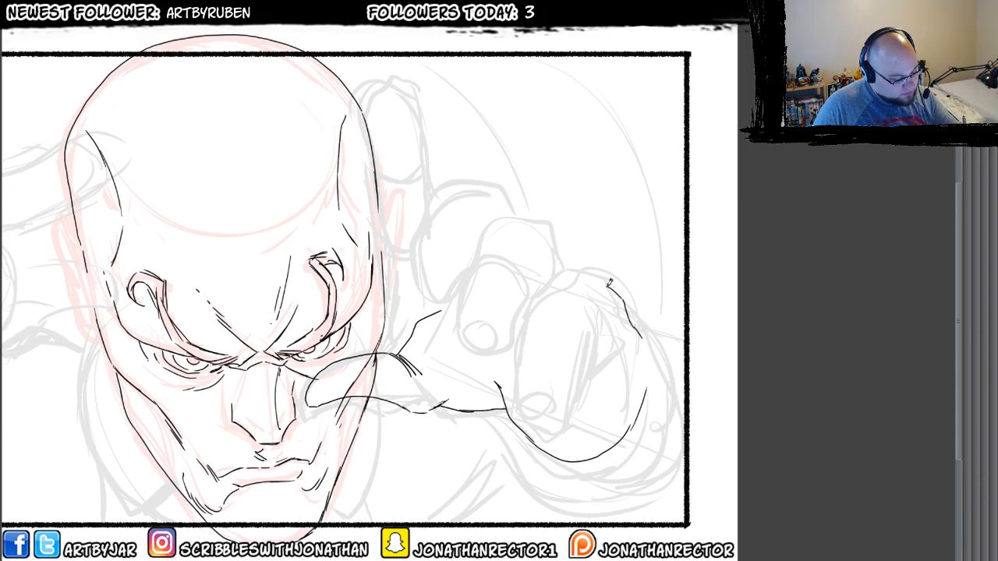
- Draw the nearest curled finger of that hand with its side fold, fingernail and knuckle creases
{"action": "left_click_drag", "start_coordinate": [417, 227], "coordinate": [441, 216]}
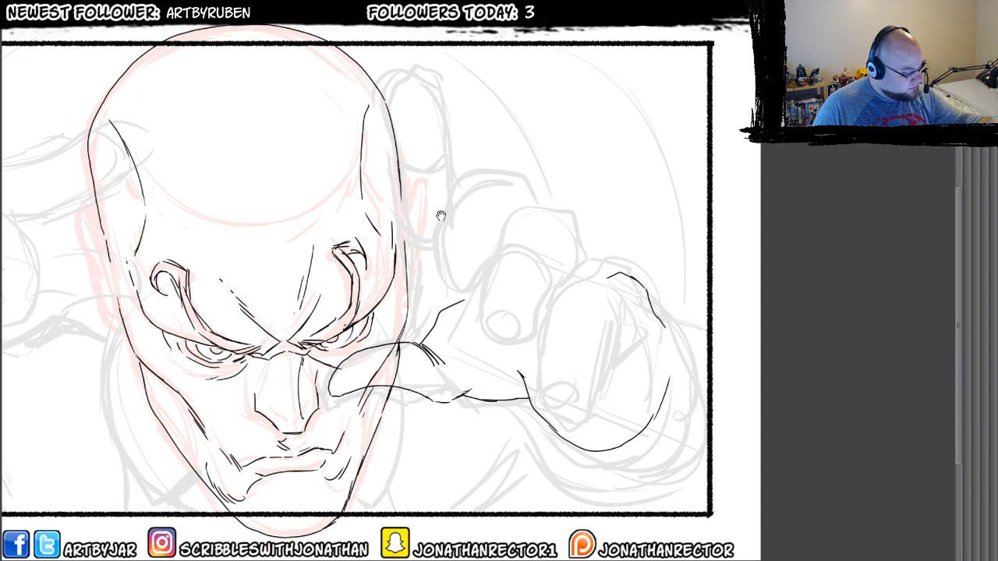
{"action": "mouse_move", "coordinate": [609, 273]}
{"action": "left_mouse_down"}
{"action": "mouse_move", "coordinate": [587, 285]}
{"action": "mouse_move", "coordinate": [568, 323]}
{"action": "mouse_move", "coordinate": [554, 391]}
{"action": "mouse_move", "coordinate": [578, 403]}
{"action": "mouse_move", "coordinate": [615, 357]}
{"action": "mouse_move", "coordinate": [635, 306]}
{"action": "left_mouse_up"}
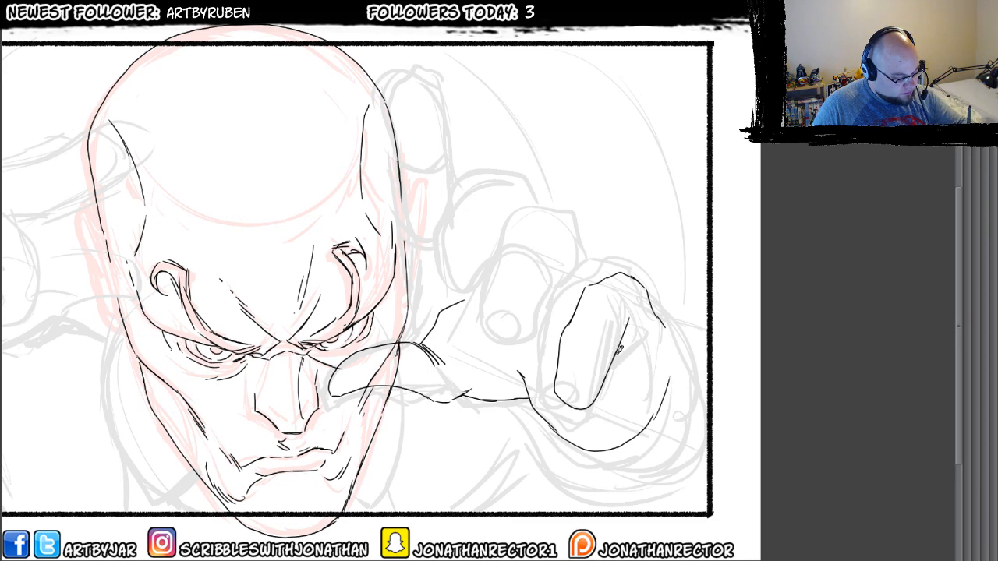
{"action": "left_click_drag", "start_coordinate": [656, 342], "coordinate": [621, 352]}
{"action": "left_click_drag", "start_coordinate": [644, 310], "coordinate": [630, 339]}
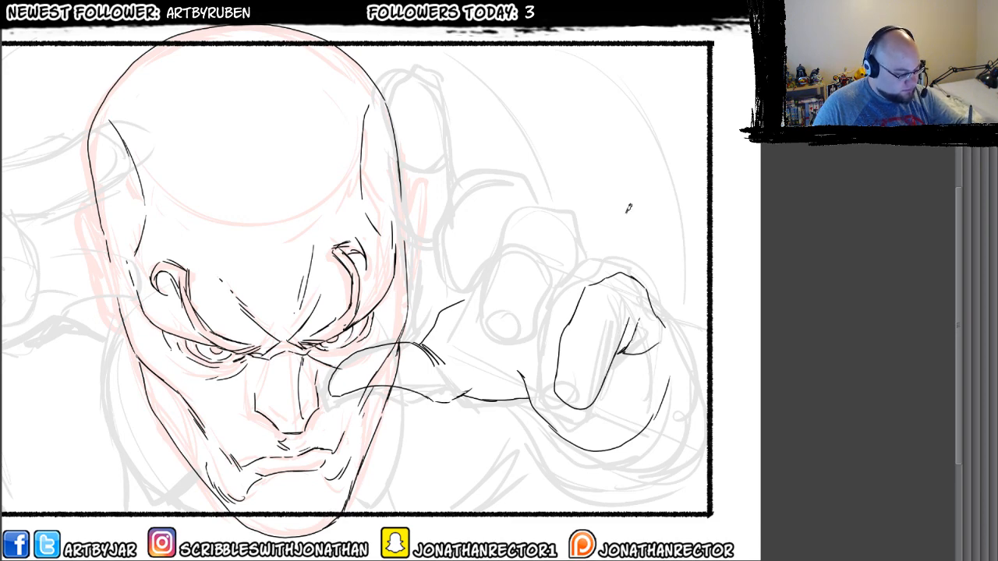
{"action": "mouse_move", "coordinate": [585, 394]}
{"action": "left_mouse_down"}
{"action": "mouse_move", "coordinate": [562, 379]}
{"action": "mouse_move", "coordinate": [571, 358]}
{"action": "mouse_move", "coordinate": [590, 368]}
{"action": "mouse_move", "coordinate": [585, 395]}
{"action": "left_mouse_up"}
{"action": "mouse_move", "coordinate": [569, 321]}
{"action": "left_mouse_down"}
{"action": "mouse_move", "coordinate": [602, 332]}
{"action": "mouse_move", "coordinate": [600, 343]}
{"action": "left_mouse_up"}
{"action": "left_click_drag", "start_coordinate": [603, 286], "coordinate": [627, 307]}
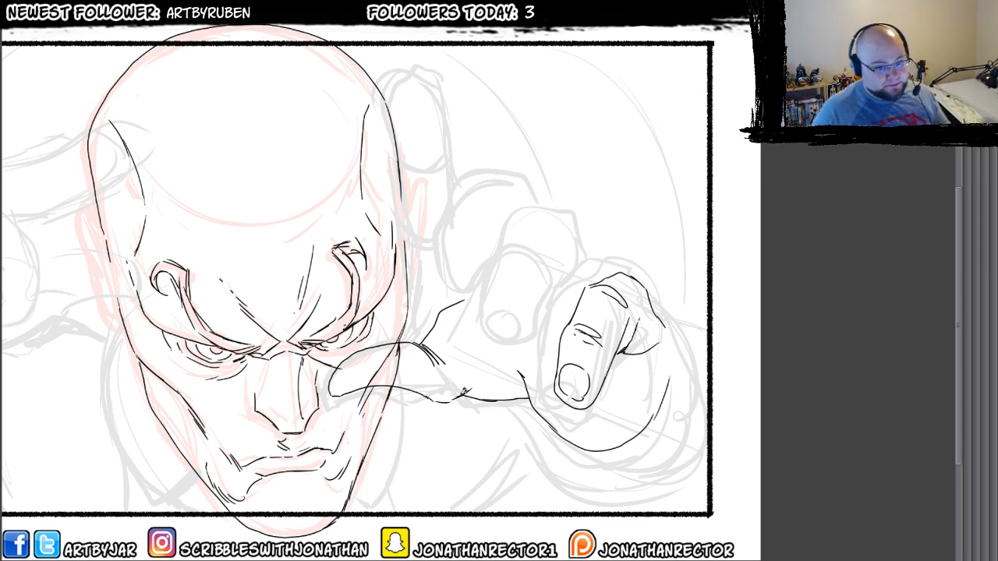
- Draw the second curled finger beside the finished one on the hand right of the face, with knuckle creases and a fingernail
{"action": "left_click_drag", "start_coordinate": [441, 518], "coordinate": [452, 496]}
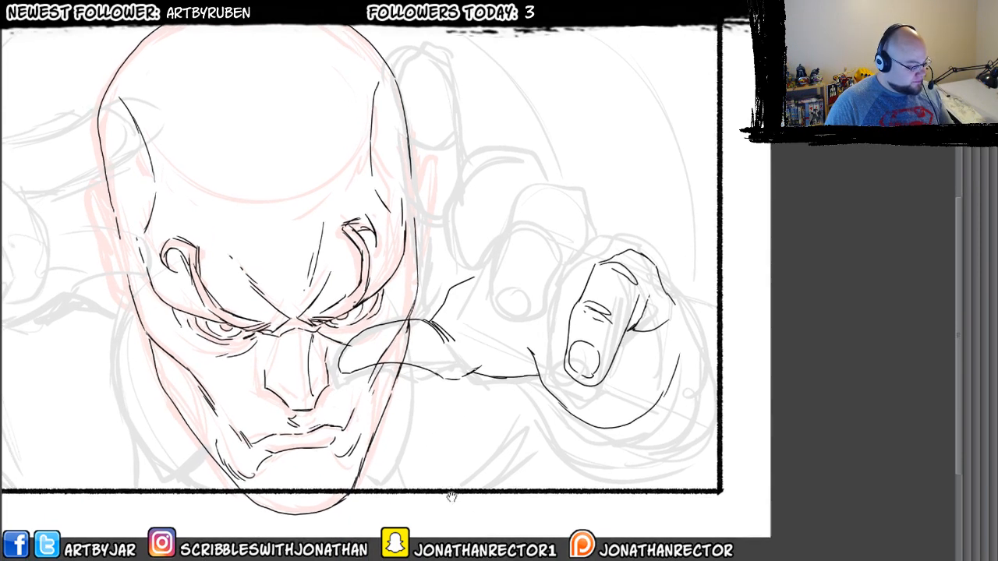
{"action": "mouse_move", "coordinate": [601, 228]}
{"action": "left_mouse_down"}
{"action": "mouse_move", "coordinate": [629, 247]}
{"action": "mouse_move", "coordinate": [616, 212]}
{"action": "mouse_move", "coordinate": [585, 194]}
{"action": "mouse_move", "coordinate": [544, 215]}
{"action": "mouse_move", "coordinate": [533, 272]}
{"action": "mouse_move", "coordinate": [548, 339]}
{"action": "mouse_move", "coordinate": [563, 340]}
{"action": "mouse_move", "coordinate": [574, 316]}
{"action": "mouse_move", "coordinate": [541, 233]}
{"action": "mouse_move", "coordinate": [600, 232]}
{"action": "left_mouse_up"}
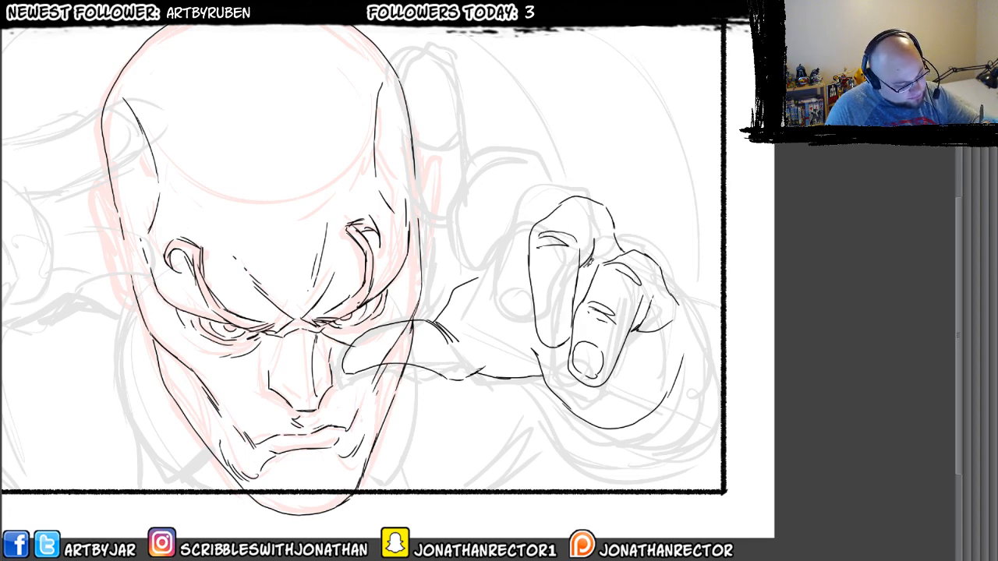
{"action": "left_click_drag", "start_coordinate": [522, 264], "coordinate": [519, 250]}
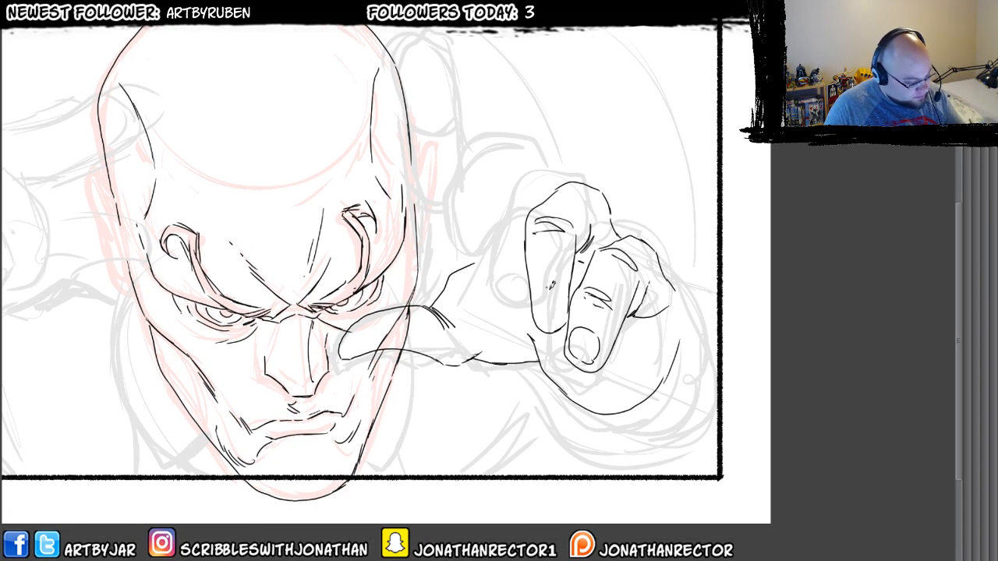
{"action": "mouse_move", "coordinate": [559, 302]}
{"action": "left_mouse_down"}
{"action": "mouse_move", "coordinate": [539, 302]}
{"action": "mouse_move", "coordinate": [562, 310]}
{"action": "mouse_move", "coordinate": [537, 304]}
{"action": "left_mouse_up"}
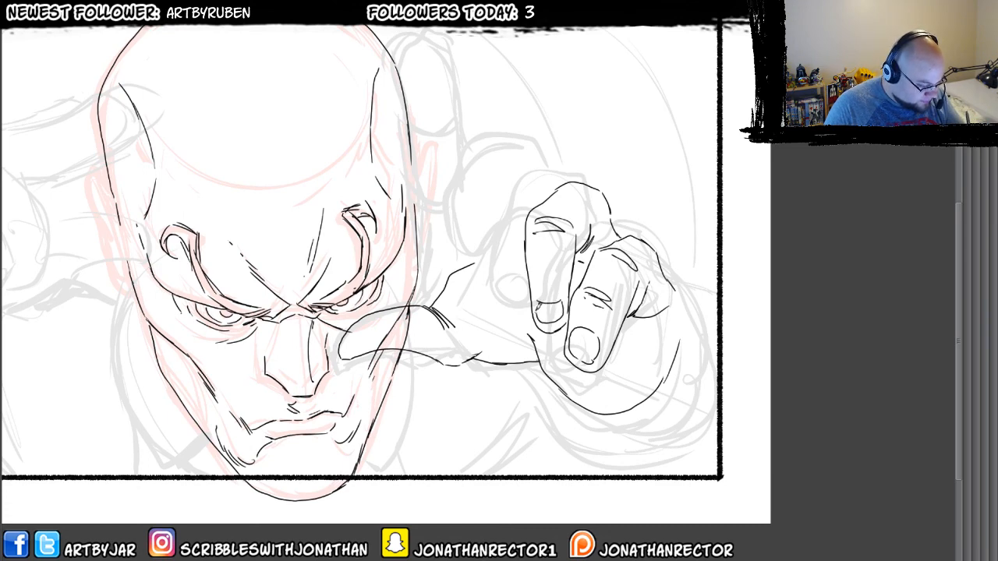
- Lasso the lower part of the outermost curled finger, adjust its shape slightly and clear the selection
{"action": "left_click_drag", "start_coordinate": [299, 263], "coordinate": [296, 279]}
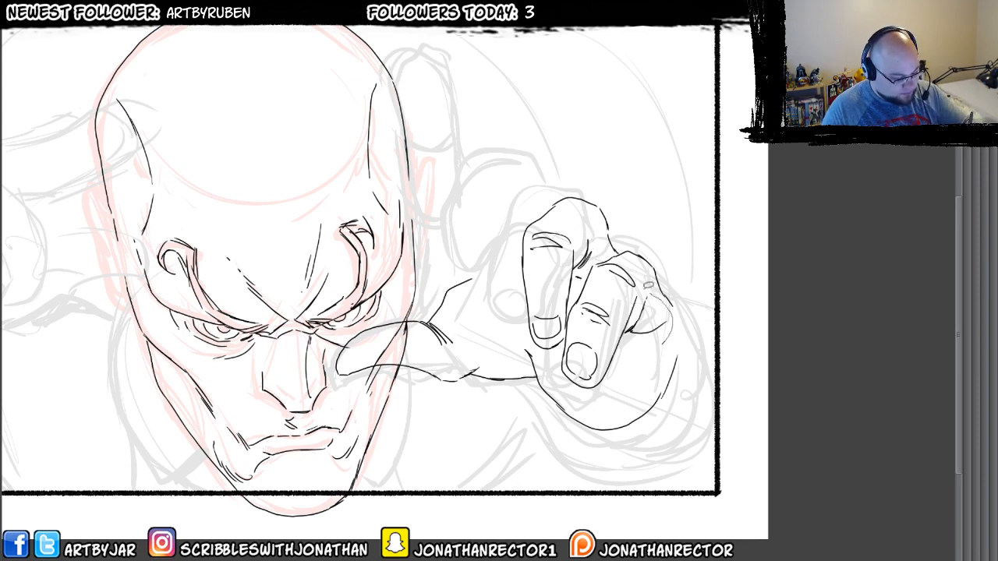
{"action": "mouse_move", "coordinate": [601, 337]}
{"action": "left_mouse_down"}
{"action": "mouse_move", "coordinate": [577, 399]}
{"action": "mouse_move", "coordinate": [657, 316]}
{"action": "left_mouse_up"}
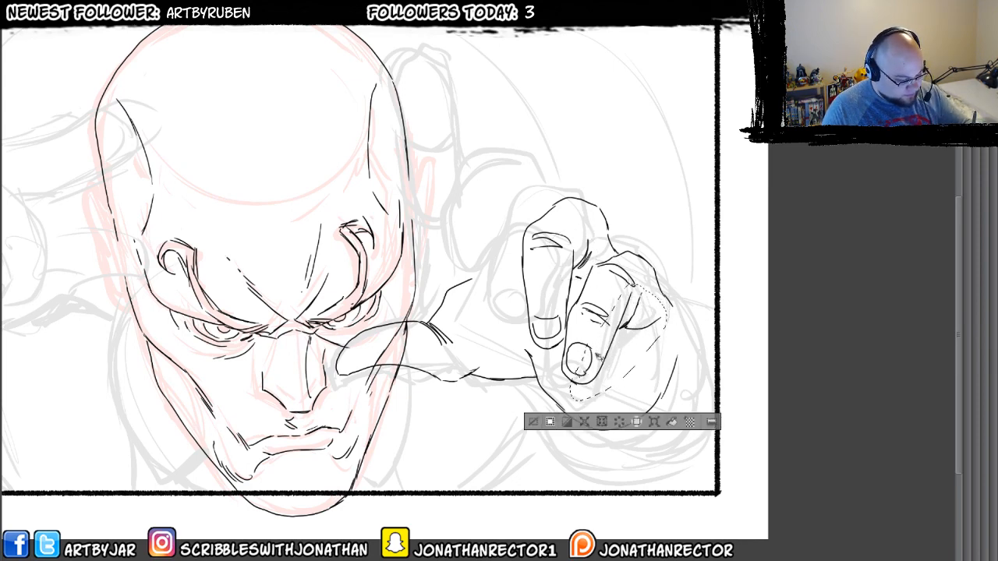
{"action": "key", "text": "ctrl+d"}
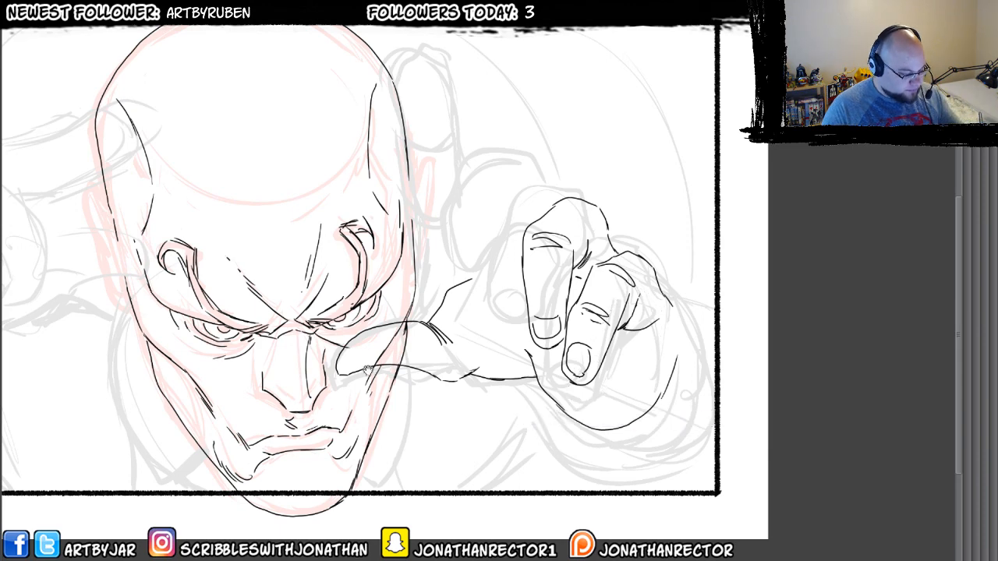
- Draw the third curled finger behind the other two and add the inner palm line above the thumb
{"action": "left_click_drag", "start_coordinate": [511, 197], "coordinate": [515, 241]}
{"action": "mouse_move", "coordinate": [573, 234]}
{"action": "left_mouse_down"}
{"action": "mouse_move", "coordinate": [521, 231]}
{"action": "mouse_move", "coordinate": [502, 260]}
{"action": "mouse_move", "coordinate": [533, 362]}
{"action": "left_mouse_up"}
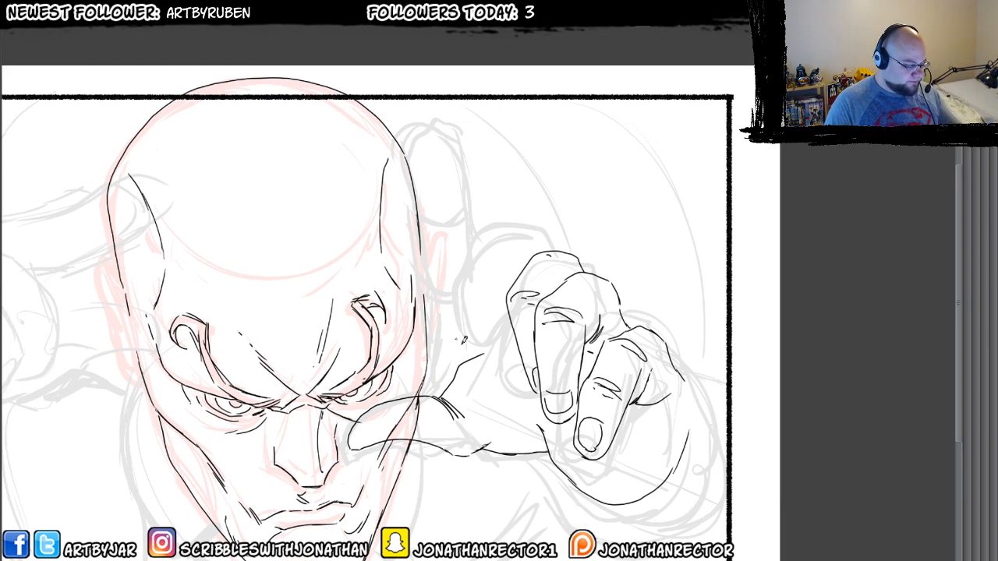
{"action": "left_click_drag", "start_coordinate": [478, 352], "coordinate": [466, 309]}
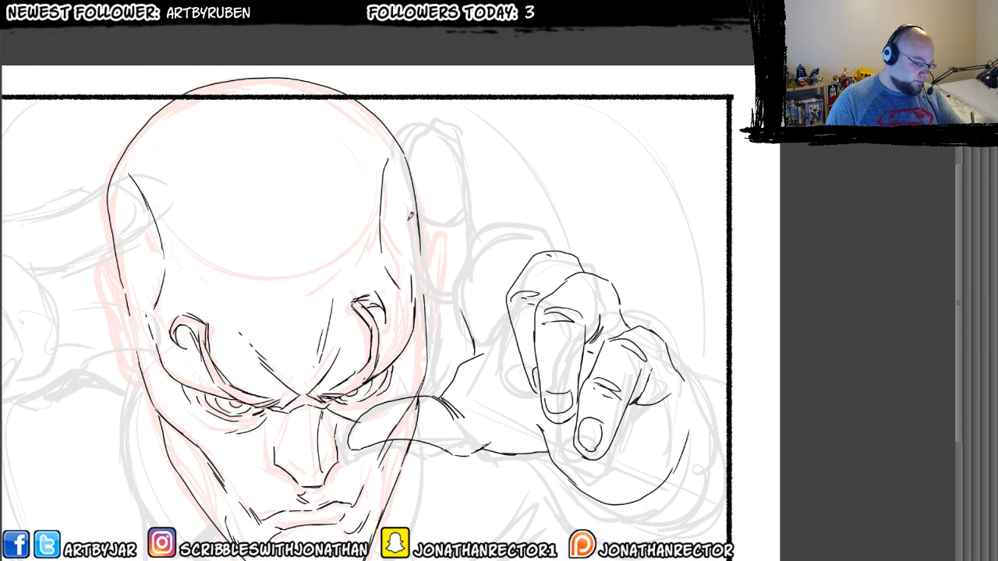
{"action": "left_click_drag", "start_coordinate": [516, 269], "coordinate": [480, 239]}
{"action": "key", "text": "ctrl+z"}
{"action": "key", "text": "ctrl+z"}
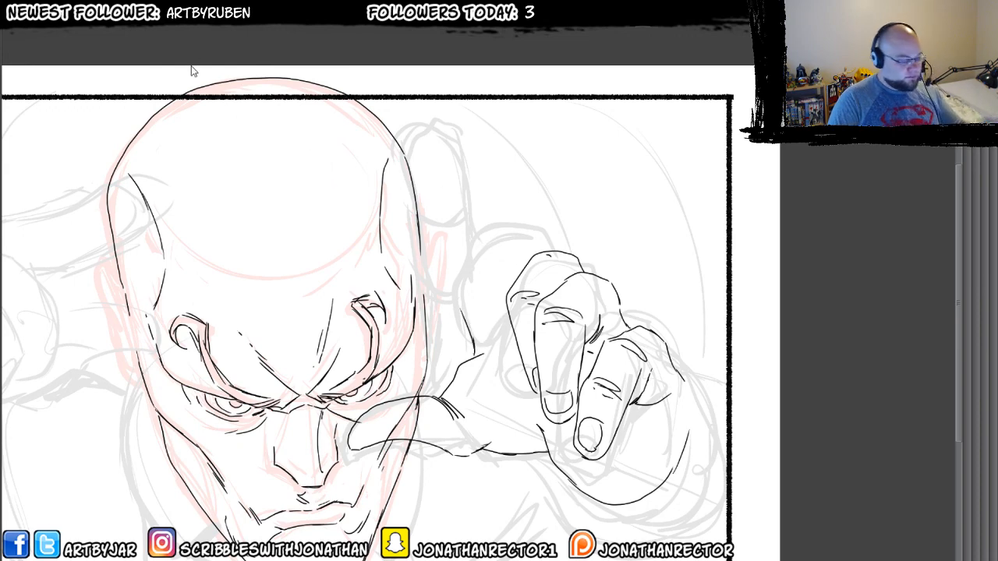
- Draw the index finger reaching to the temple in the mirrored view, including its fingertip, and redraw the inner palm line
{"action": "left_click_drag", "start_coordinate": [199, 356], "coordinate": [222, 302]}
{"action": "key", "text": "ctrl+minus"}
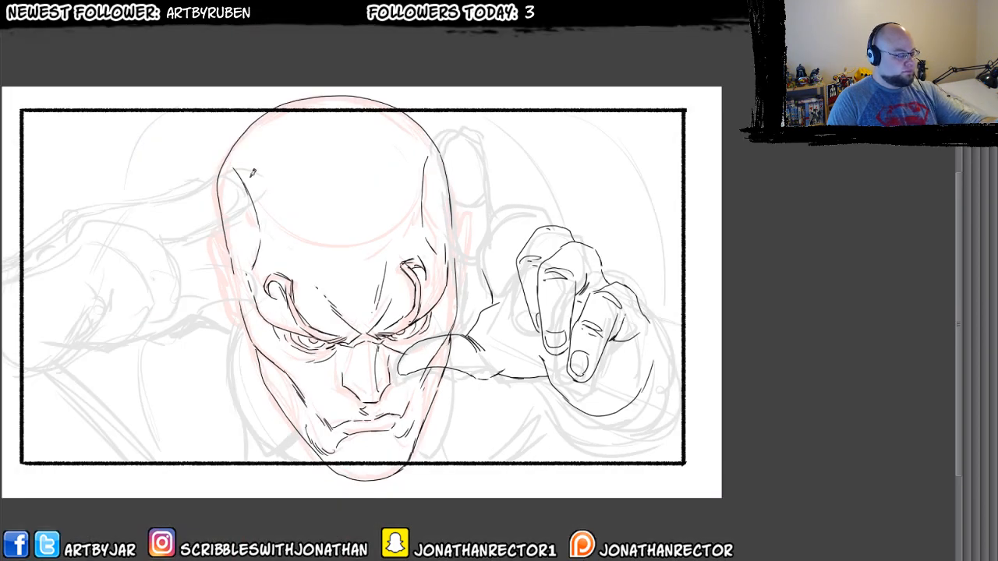
{"action": "key", "text": "h"}
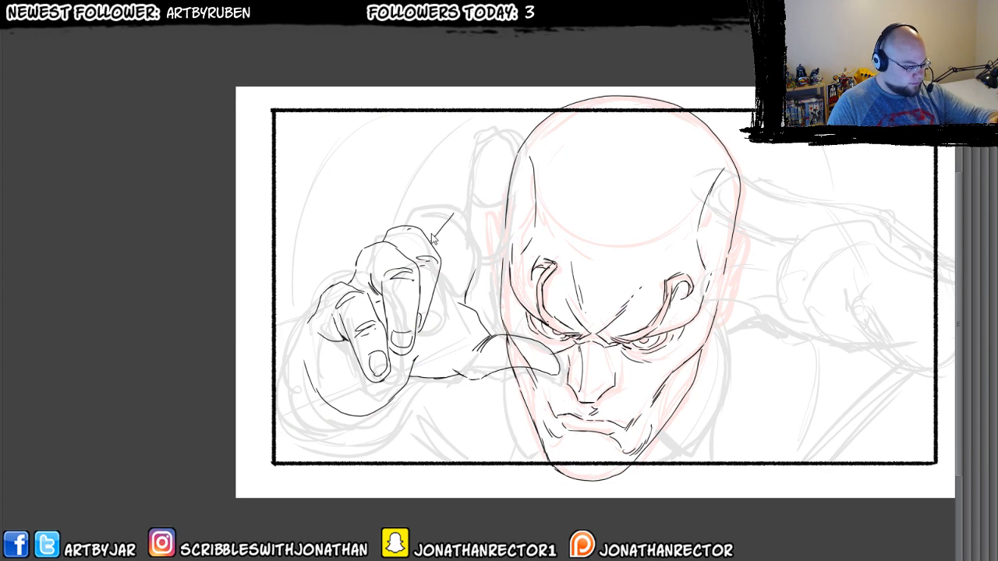
{"action": "mouse_move", "coordinate": [445, 209]}
{"action": "left_mouse_down"}
{"action": "mouse_move", "coordinate": [515, 160]}
{"action": "mouse_move", "coordinate": [465, 271]}
{"action": "left_mouse_up"}
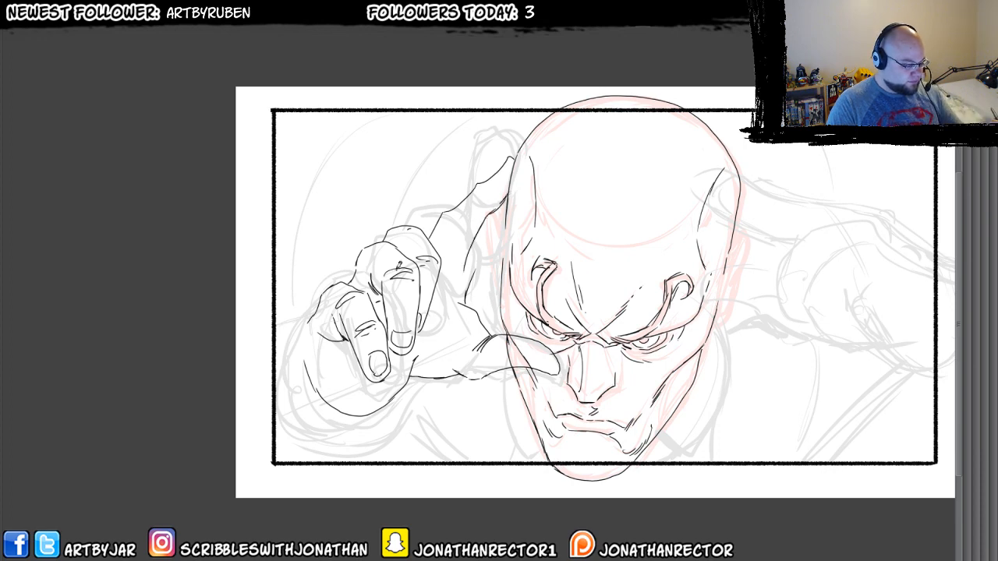
{"action": "key", "text": "ctrl+z"}
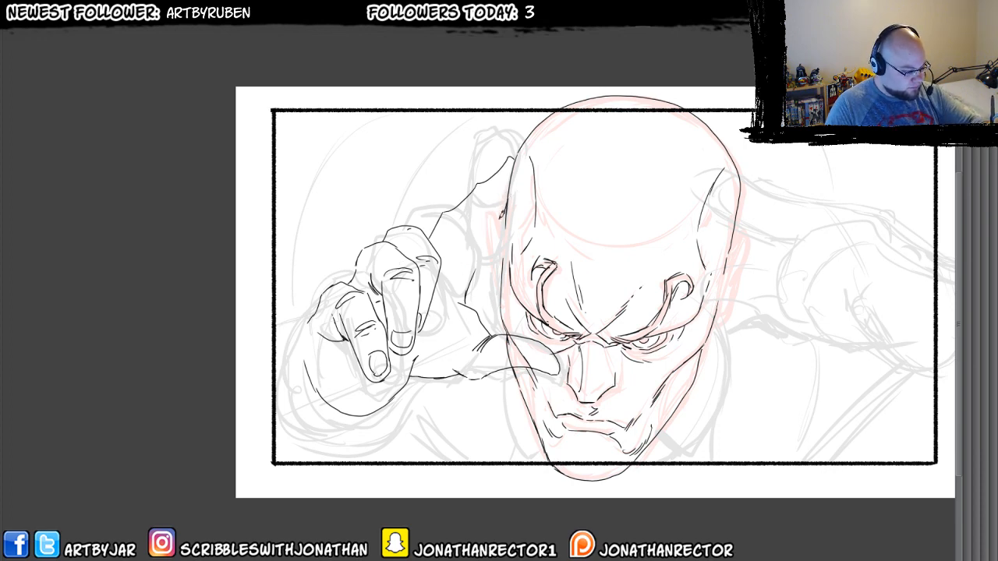
{"action": "mouse_move", "coordinate": [493, 219]}
{"action": "left_mouse_down"}
{"action": "mouse_move", "coordinate": [463, 205]}
{"action": "mouse_move", "coordinate": [474, 184]}
{"action": "mouse_move", "coordinate": [489, 223]}
{"action": "mouse_move", "coordinate": [456, 260]}
{"action": "left_mouse_up"}
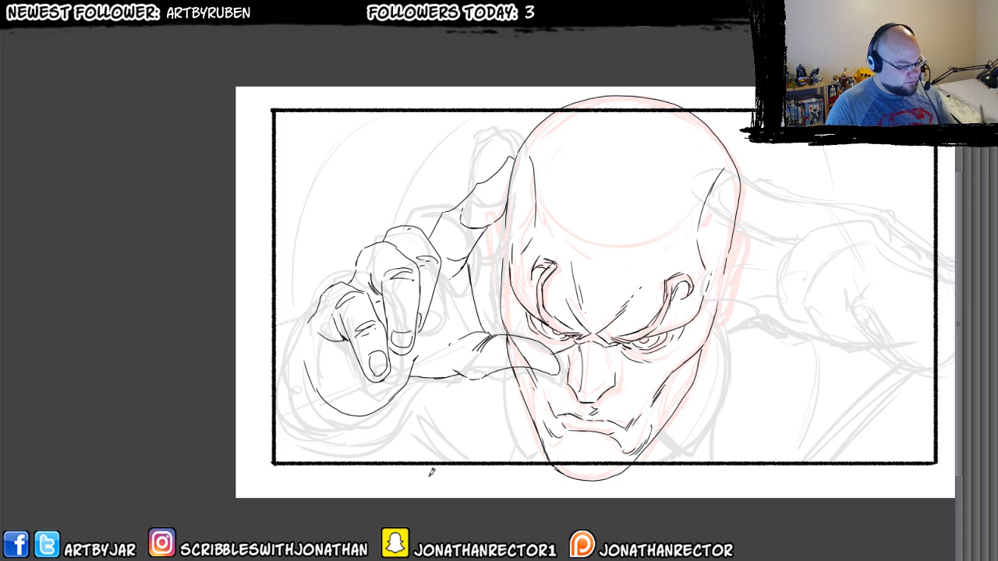
{"action": "key", "text": "h"}
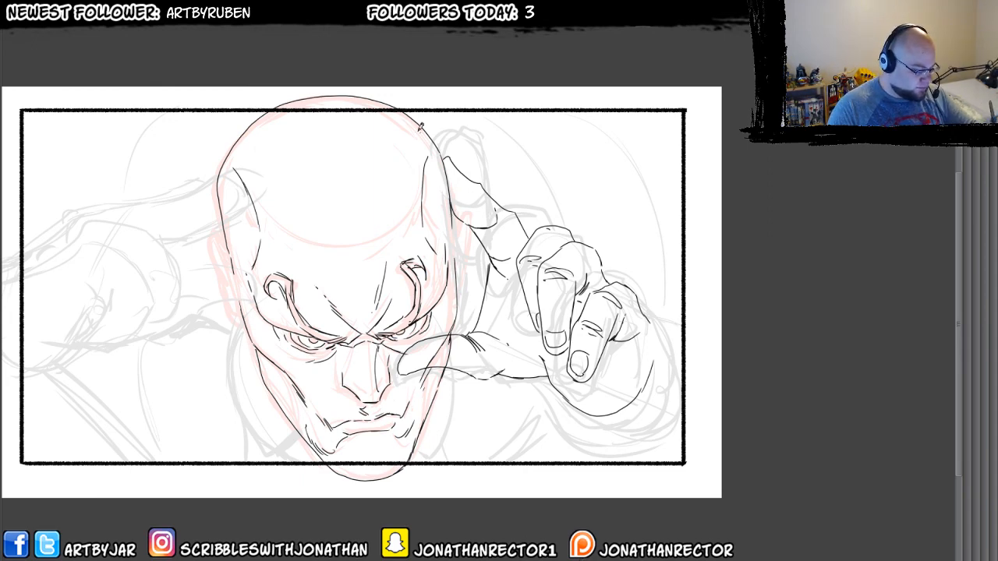
{"action": "key", "text": "Tab"}
{"action": "key", "text": "Tab"}
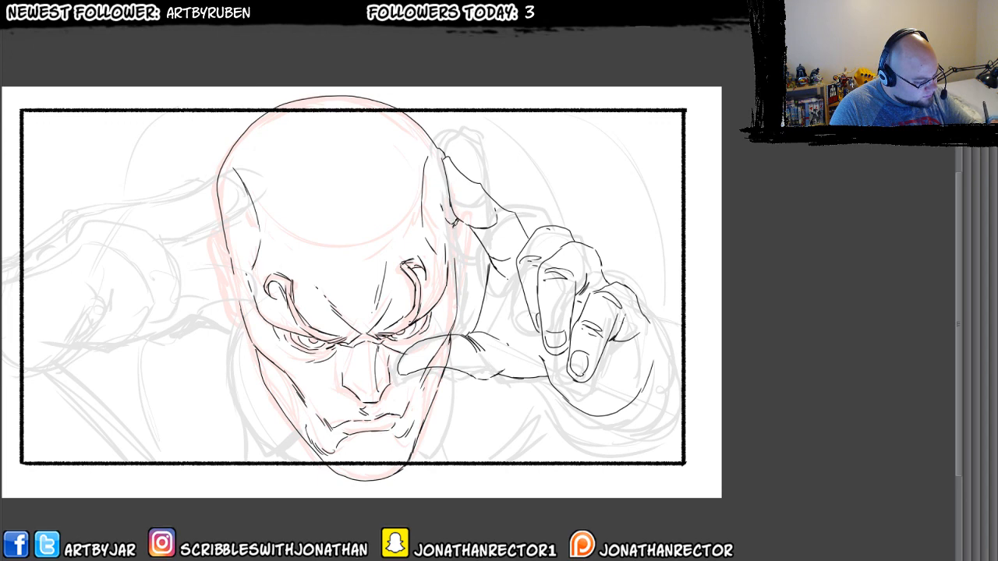
{"action": "left_click_drag", "start_coordinate": [457, 262], "coordinate": [457, 225]}
{"action": "left_click_drag", "start_coordinate": [449, 188], "coordinate": [438, 161]}
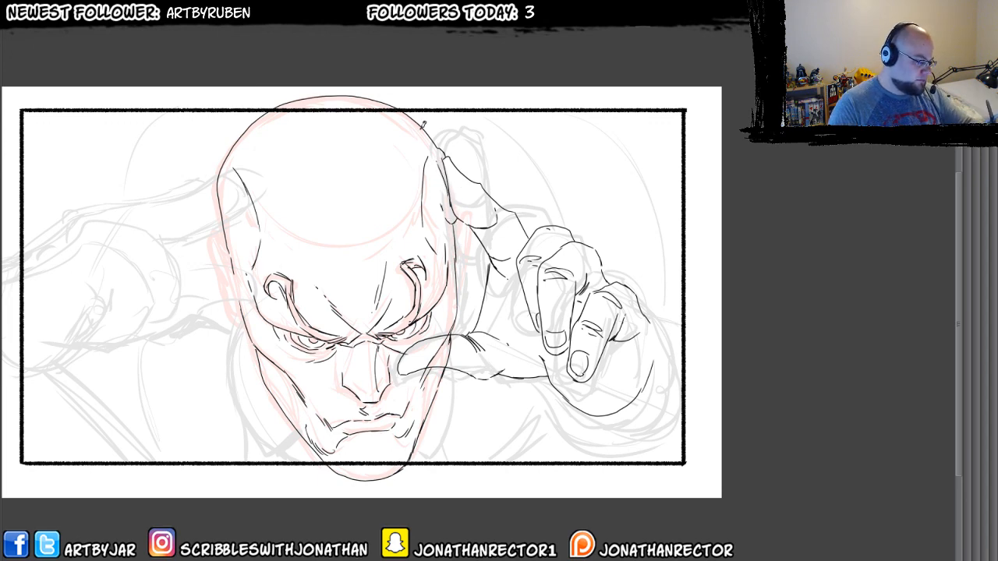
{"action": "key", "text": "ctrl+z"}
{"action": "key", "text": "ctrl+z"}
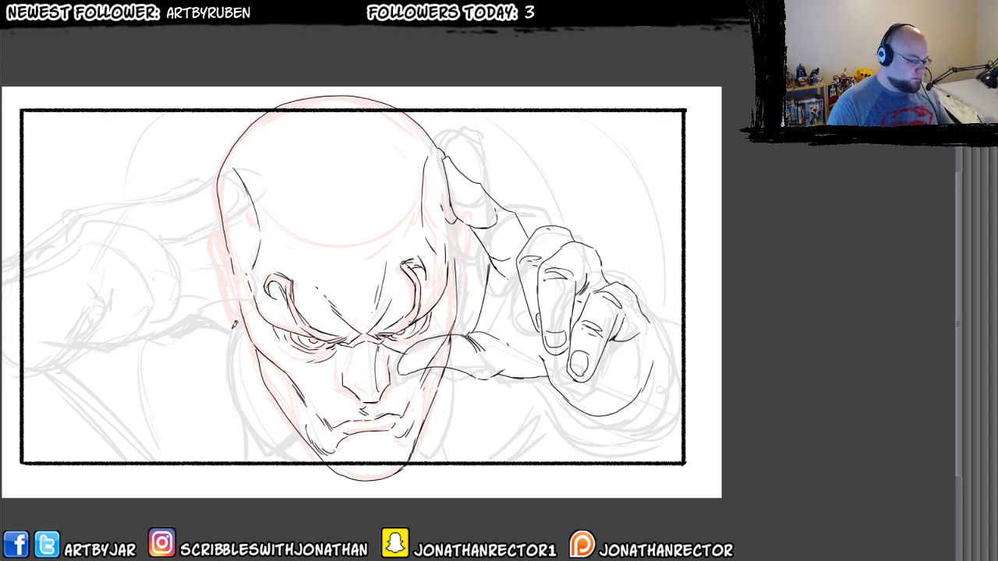
{"action": "left_click_drag", "start_coordinate": [455, 260], "coordinate": [456, 219]}
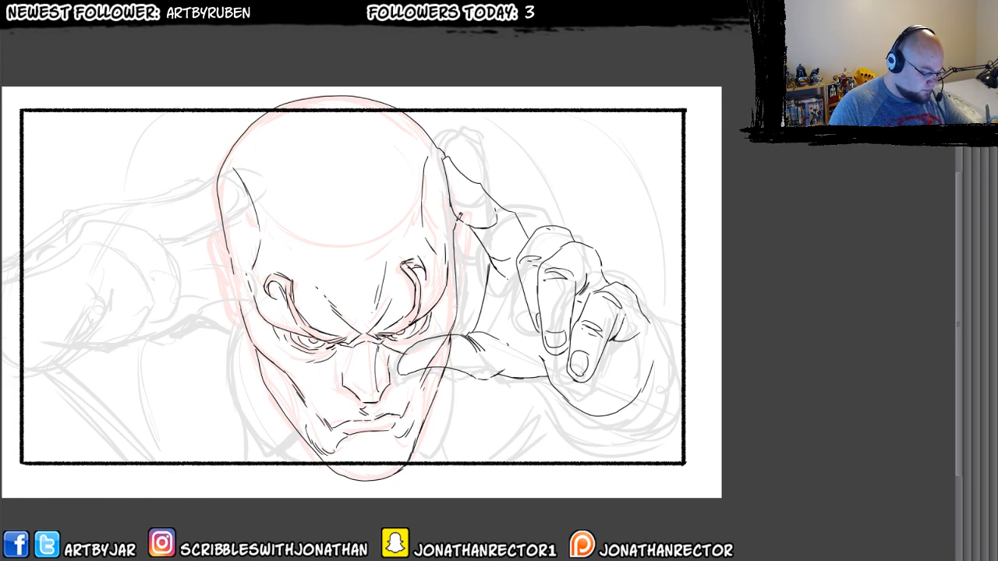
{"action": "key", "text": "ctrl+z"}
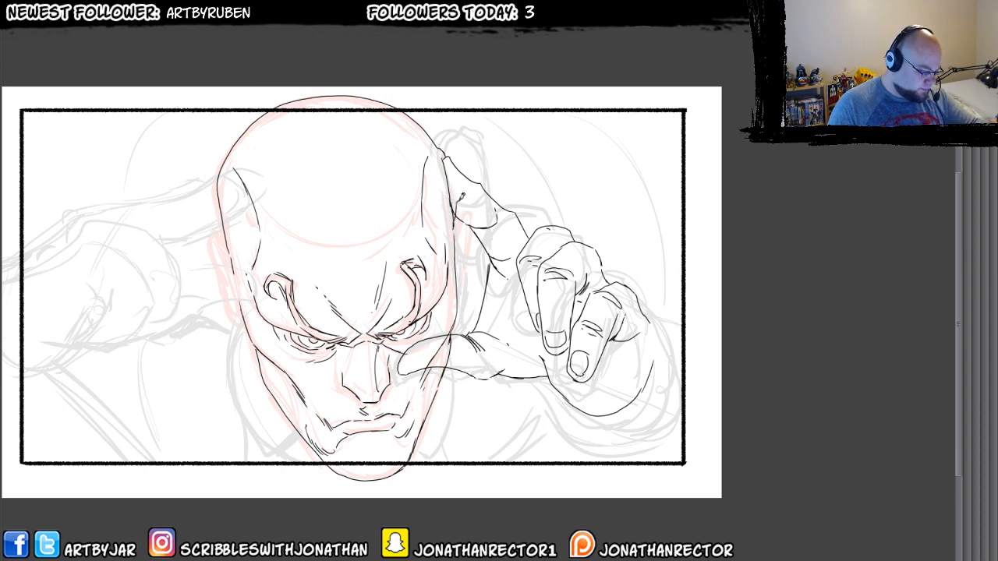
- Draw the ear outline and earlobe between the head and the hand on the right, and check the drawing mirrored
{"action": "mouse_move", "coordinate": [460, 195]}
{"action": "left_mouse_down"}
{"action": "mouse_move", "coordinate": [466, 287]}
{"action": "mouse_move", "coordinate": [471, 204]}
{"action": "mouse_move", "coordinate": [468, 248]}
{"action": "left_mouse_up"}
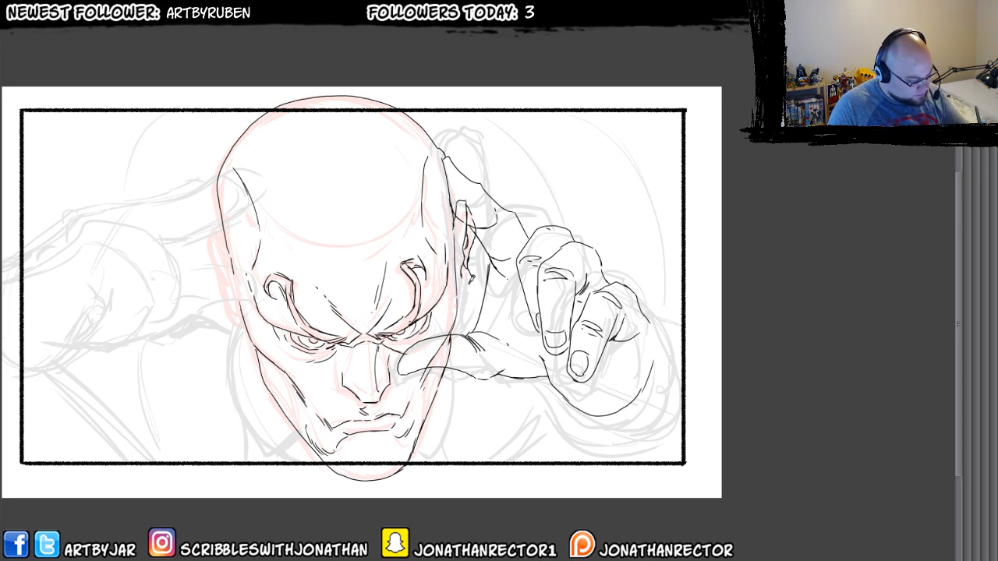
{"action": "left_click_drag", "start_coordinate": [471, 276], "coordinate": [458, 295]}
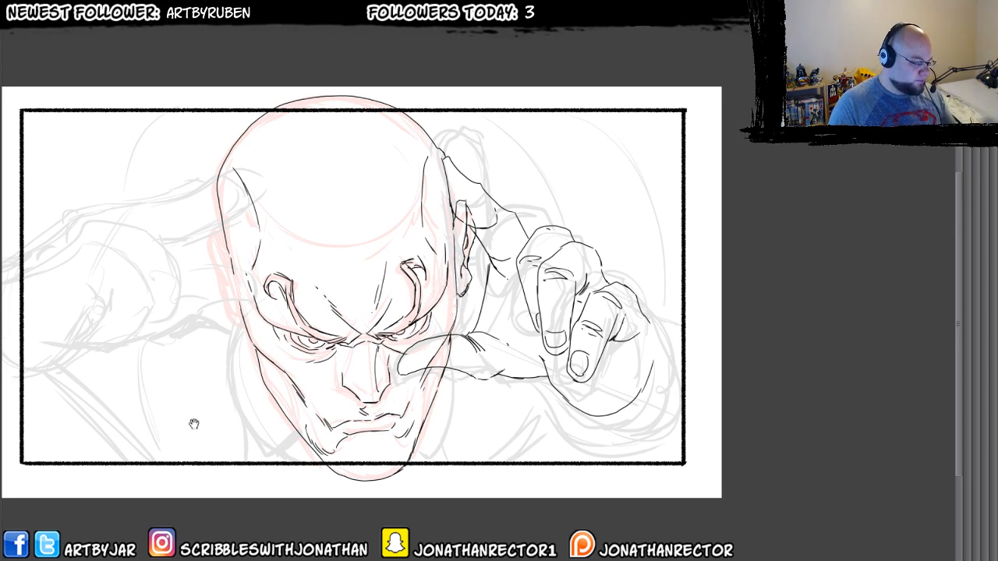
{"action": "mouse_move", "coordinate": [192, 421]}
{"action": "left_mouse_down"}
{"action": "mouse_move", "coordinate": [214, 372]}
{"action": "mouse_move", "coordinate": [196, 184]}
{"action": "left_mouse_up"}
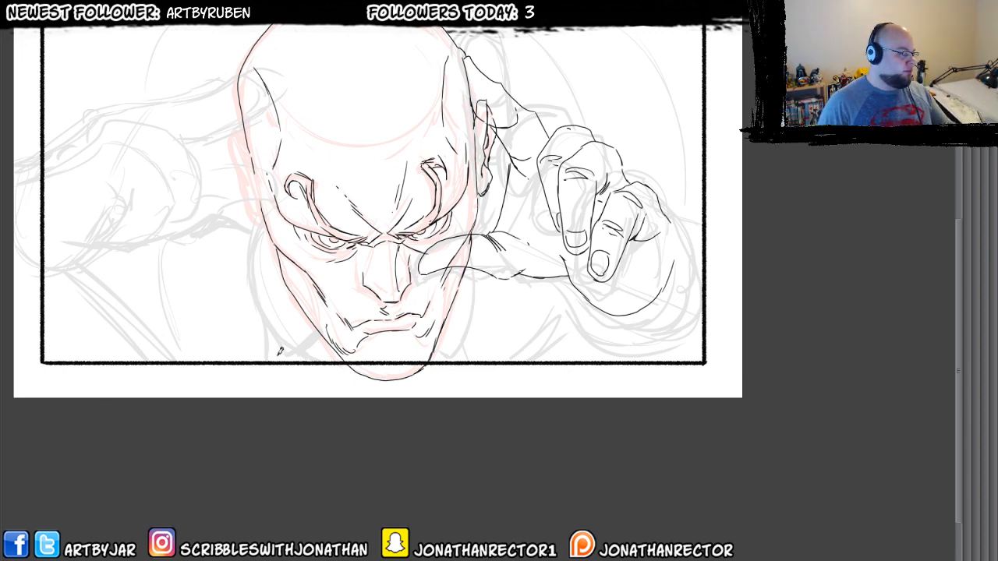
{"action": "left_click_drag", "start_coordinate": [286, 372], "coordinate": [292, 419]}
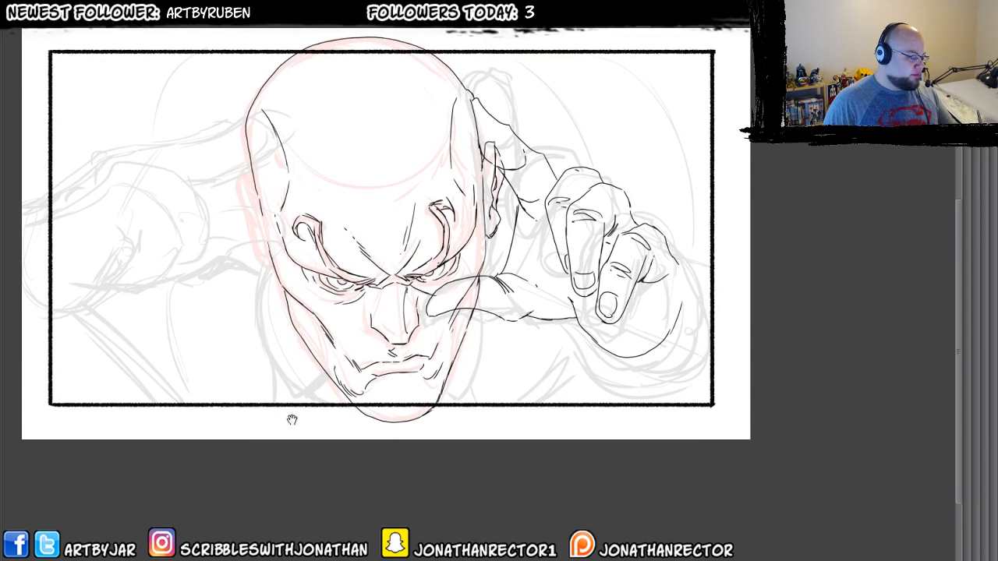
{"action": "key", "text": "h"}
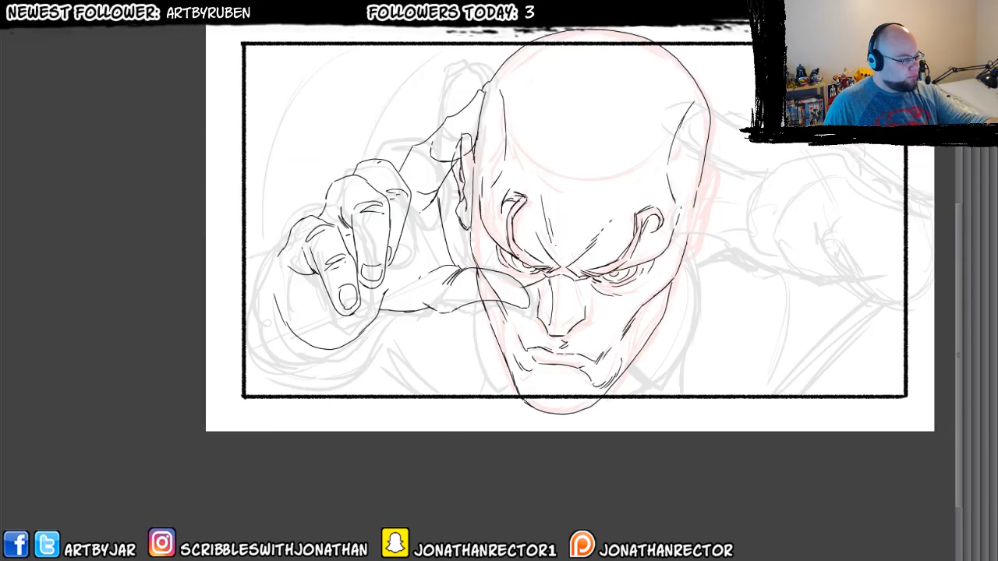
{"action": "key", "text": "h"}
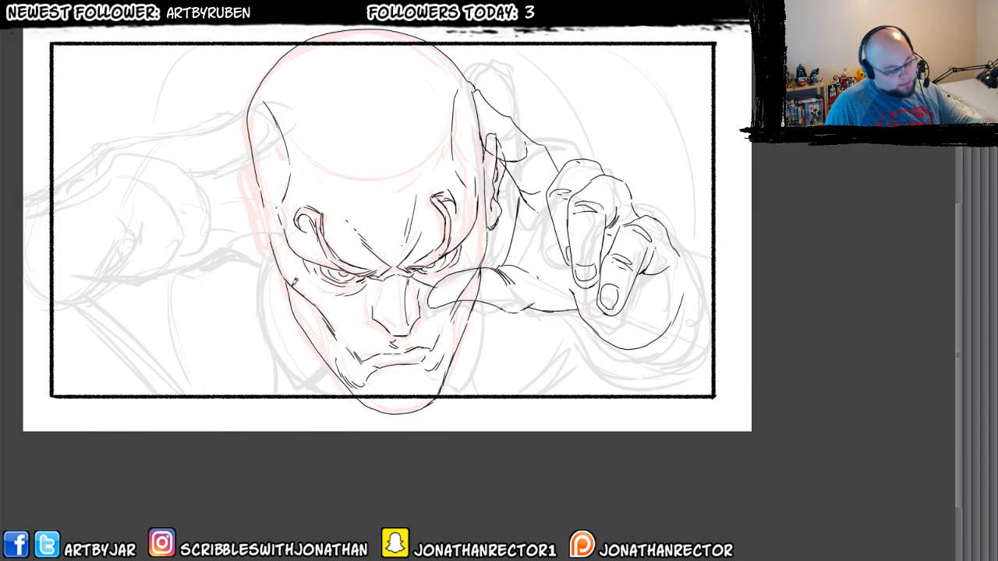
- Draw the first curled finger of the hand left of the face, with its knuckle outline, fingertip and inner fold lines
{"action": "left_click_drag", "start_coordinate": [289, 400], "coordinate": [307, 422]}
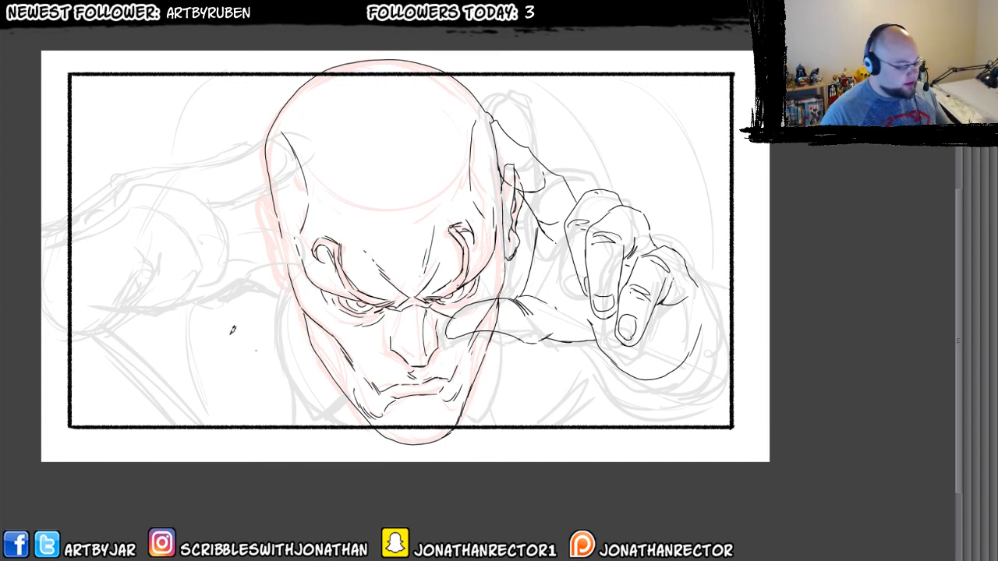
{"action": "left_click_drag", "start_coordinate": [102, 315], "coordinate": [198, 388]}
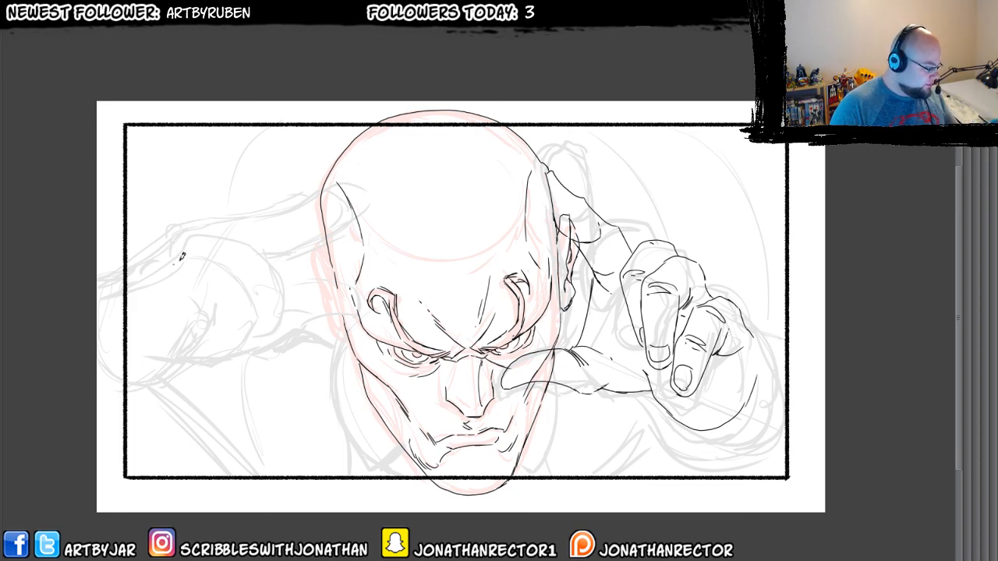
{"action": "mouse_move", "coordinate": [164, 270]}
{"action": "left_mouse_down"}
{"action": "mouse_move", "coordinate": [202, 255]}
{"action": "mouse_move", "coordinate": [195, 249]}
{"action": "mouse_move", "coordinate": [216, 254]}
{"action": "mouse_move", "coordinate": [205, 250]}
{"action": "mouse_move", "coordinate": [257, 303]}
{"action": "mouse_move", "coordinate": [251, 330]}
{"action": "mouse_move", "coordinate": [240, 349]}
{"action": "left_mouse_up"}
{"action": "mouse_move", "coordinate": [259, 317]}
{"action": "left_mouse_down"}
{"action": "mouse_move", "coordinate": [220, 317]}
{"action": "mouse_move", "coordinate": [190, 299]}
{"action": "left_mouse_up"}
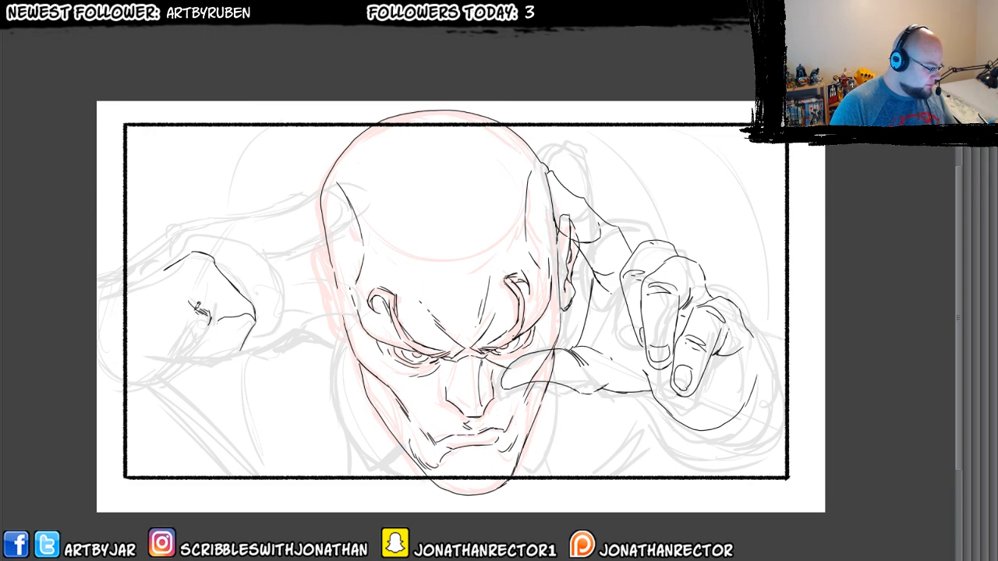
{"action": "left_click_drag", "start_coordinate": [242, 345], "coordinate": [213, 360]}
{"action": "mouse_move", "coordinate": [211, 315]}
{"action": "left_mouse_down"}
{"action": "mouse_move", "coordinate": [199, 350]}
{"action": "mouse_move", "coordinate": [209, 360]}
{"action": "mouse_move", "coordinate": [189, 346]}
{"action": "mouse_move", "coordinate": [195, 316]}
{"action": "left_mouse_up"}
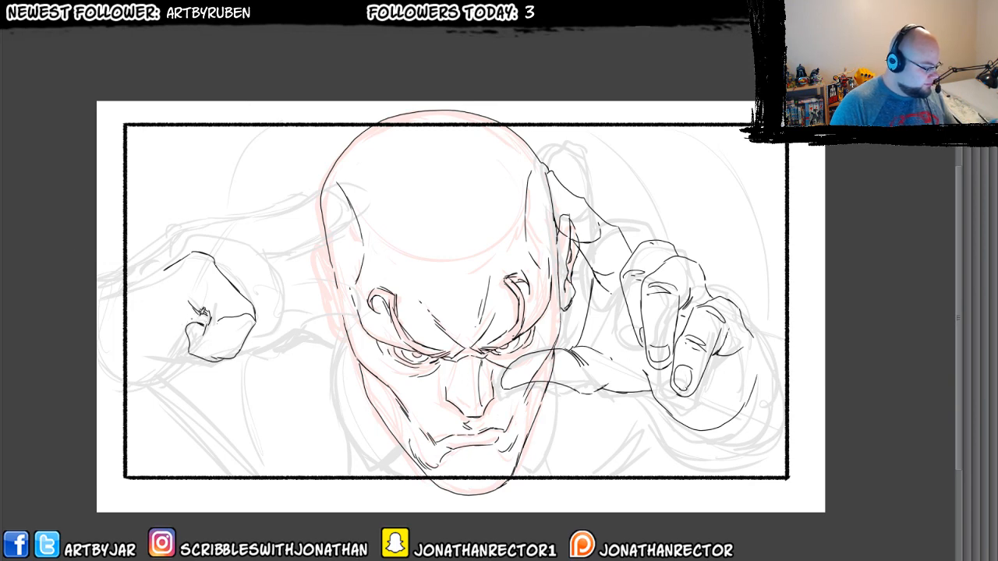
- Draw the second curled finger behind the first on the left-side hand and add its knuckle creases
{"action": "mouse_move", "coordinate": [170, 251]}
{"action": "left_mouse_down"}
{"action": "mouse_move", "coordinate": [207, 224]}
{"action": "mouse_move", "coordinate": [229, 231]}
{"action": "mouse_move", "coordinate": [217, 245]}
{"action": "mouse_move", "coordinate": [273, 265]}
{"action": "mouse_move", "coordinate": [286, 289]}
{"action": "mouse_move", "coordinate": [271, 344]}
{"action": "mouse_move", "coordinate": [247, 349]}
{"action": "left_mouse_up"}
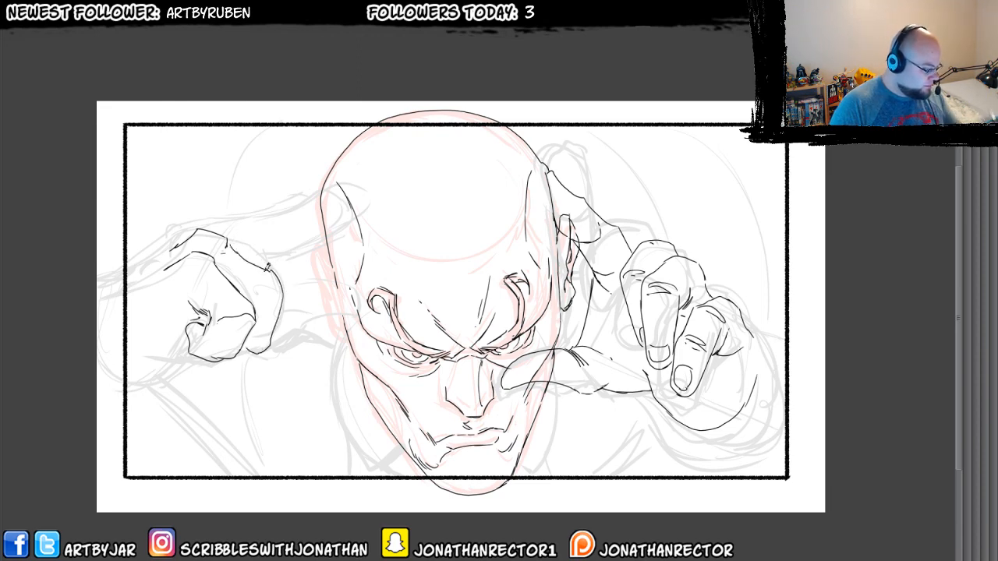
{"action": "mouse_move", "coordinate": [265, 268]}
{"action": "left_mouse_down"}
{"action": "mouse_move", "coordinate": [263, 293]}
{"action": "mouse_move", "coordinate": [247, 253]}
{"action": "mouse_move", "coordinate": [264, 297]}
{"action": "mouse_move", "coordinate": [256, 279]}
{"action": "mouse_move", "coordinate": [269, 296]}
{"action": "mouse_move", "coordinate": [266, 286]}
{"action": "mouse_move", "coordinate": [282, 288]}
{"action": "mouse_move", "coordinate": [261, 301]}
{"action": "left_mouse_up"}
{"action": "left_click_drag", "start_coordinate": [261, 301], "coordinate": [277, 298]}
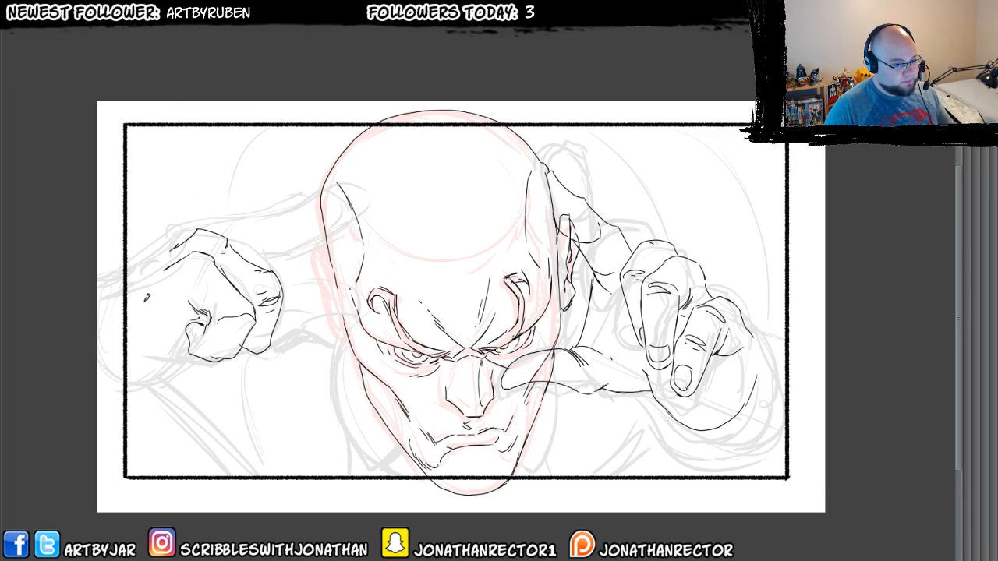
- Draw the left-side hand's extended index finger reaching the temple, replacing the first attempt at its upper contour
{"action": "mouse_move", "coordinate": [204, 230]}
{"action": "left_mouse_down"}
{"action": "mouse_move", "coordinate": [230, 222]}
{"action": "mouse_move", "coordinate": [299, 249]}
{"action": "mouse_move", "coordinate": [274, 322]}
{"action": "left_mouse_up"}
{"action": "key", "text": "ctrl+z"}
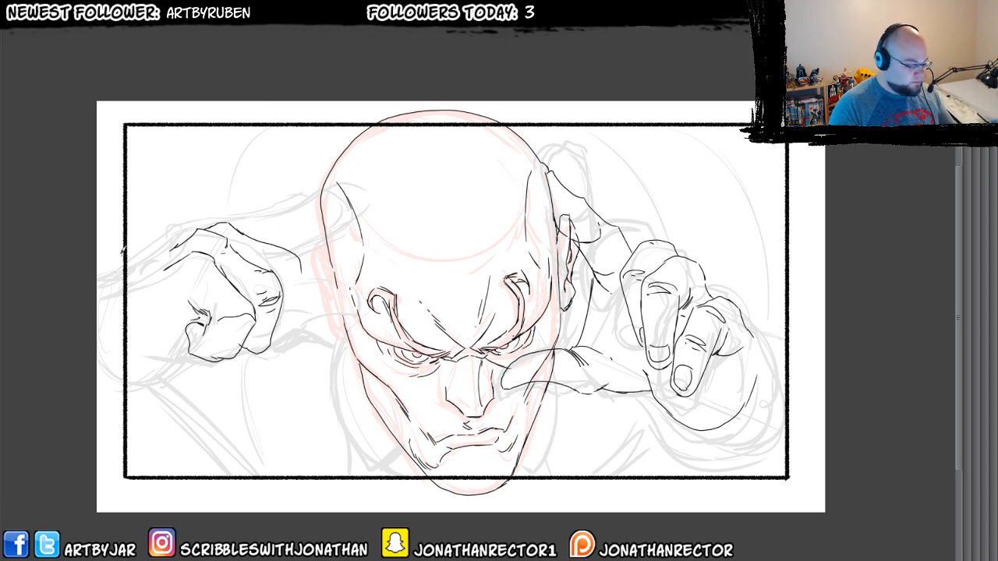
{"action": "key", "text": "ctrl+z"}
{"action": "mouse_move", "coordinate": [236, 223]}
{"action": "left_mouse_down"}
{"action": "mouse_move", "coordinate": [367, 226]}
{"action": "mouse_move", "coordinate": [361, 244]}
{"action": "mouse_move", "coordinate": [285, 259]}
{"action": "left_mouse_up"}
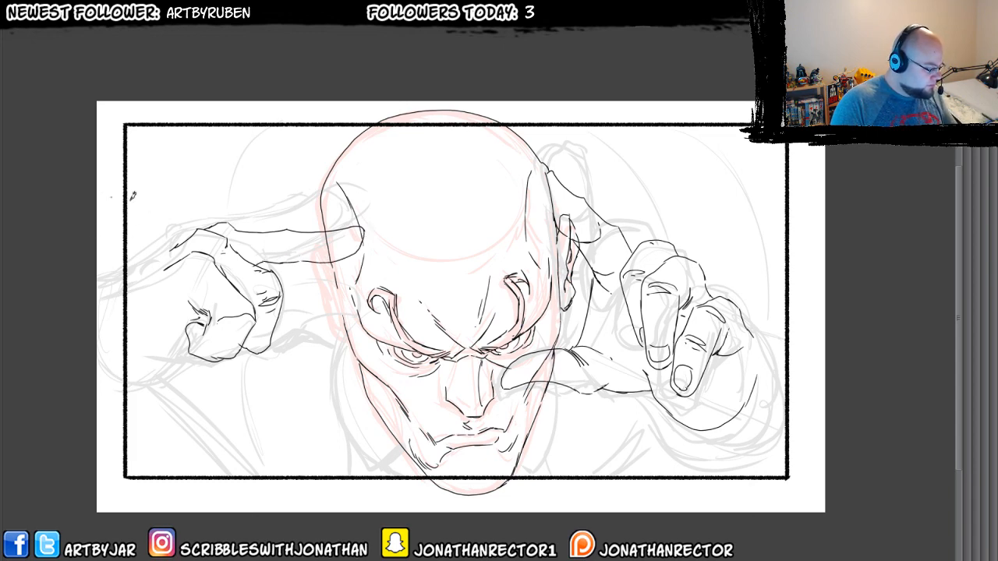
- Draw the inner contour, fold lines and fingernail of the extended fingers on the left-side hand
{"action": "mouse_move", "coordinate": [256, 219]}
{"action": "left_mouse_down"}
{"action": "mouse_move", "coordinate": [347, 210]}
{"action": "mouse_move", "coordinate": [352, 229]}
{"action": "mouse_move", "coordinate": [148, 250]}
{"action": "mouse_move", "coordinate": [327, 224]}
{"action": "mouse_move", "coordinate": [291, 243]}
{"action": "mouse_move", "coordinate": [289, 226]}
{"action": "mouse_move", "coordinate": [248, 238]}
{"action": "left_mouse_up"}
{"action": "mouse_move", "coordinate": [355, 224]}
{"action": "left_mouse_down"}
{"action": "mouse_move", "coordinate": [327, 234]}
{"action": "mouse_move", "coordinate": [351, 236]}
{"action": "left_mouse_up"}
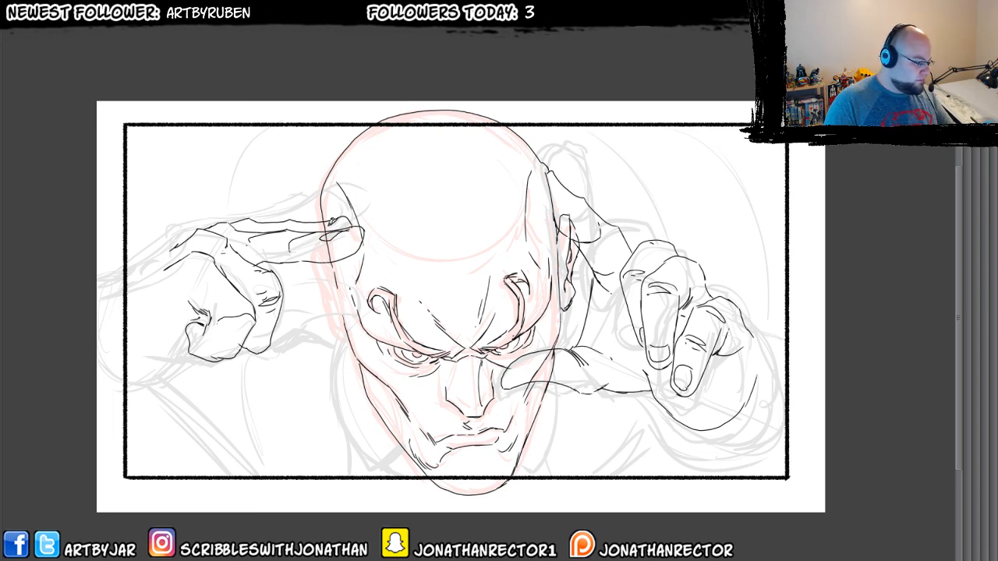
- Draw the left-side hand's upper wrist line, lower palm edge and thumb pointing at the cheek, replacing the first attempt at the thumb contour
{"action": "left_click_drag", "start_coordinate": [145, 457], "coordinate": [201, 418]}
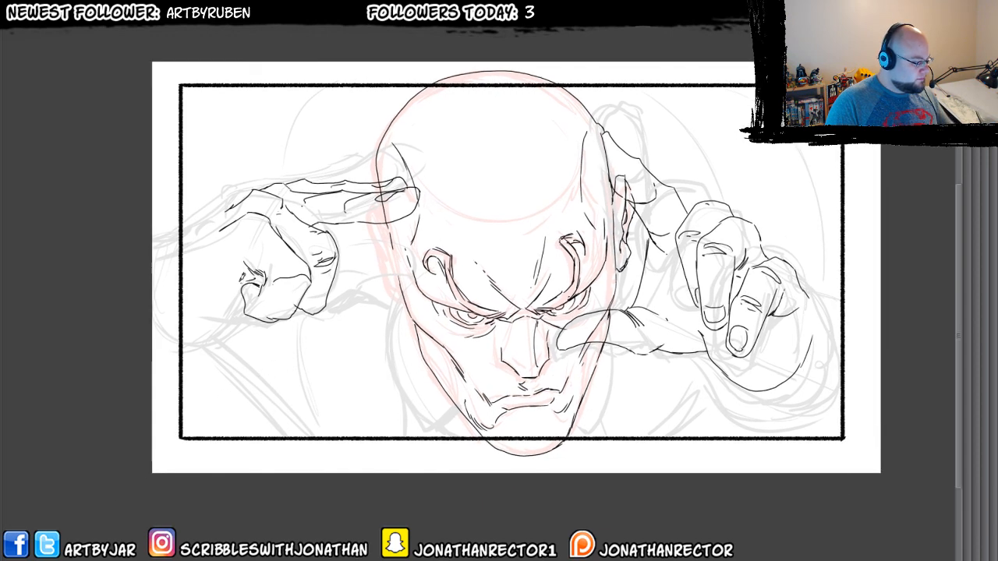
{"action": "left_click_drag", "start_coordinate": [233, 206], "coordinate": [168, 227]}
{"action": "mouse_move", "coordinate": [231, 316]}
{"action": "left_mouse_down"}
{"action": "mouse_move", "coordinate": [189, 320]}
{"action": "mouse_move", "coordinate": [254, 324]}
{"action": "mouse_move", "coordinate": [324, 309]}
{"action": "mouse_move", "coordinate": [376, 326]}
{"action": "left_mouse_up"}
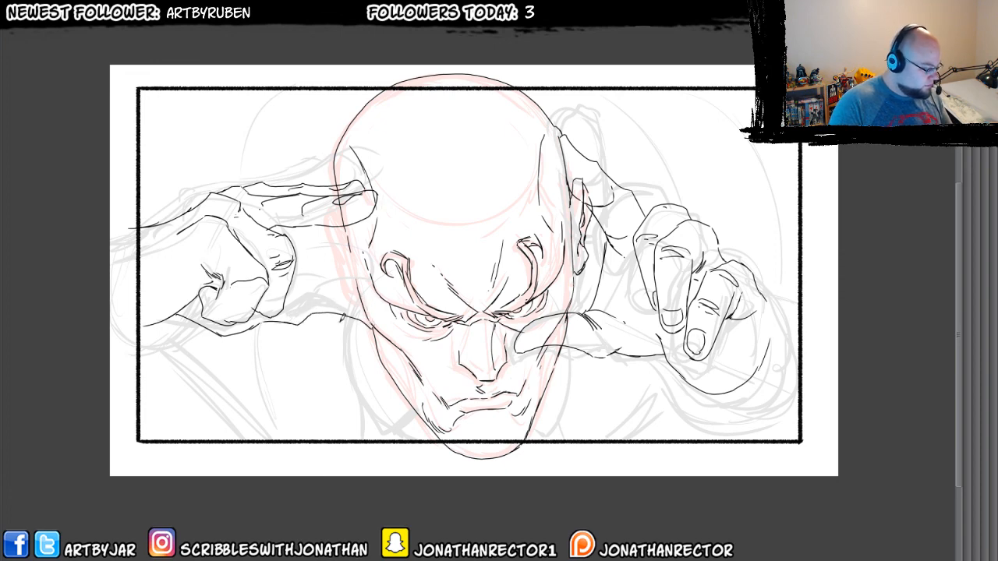
{"action": "key", "text": "ctrl+z"}
{"action": "mouse_move", "coordinate": [258, 323]}
{"action": "left_mouse_down"}
{"action": "mouse_move", "coordinate": [328, 309]}
{"action": "mouse_move", "coordinate": [360, 324]}
{"action": "mouse_move", "coordinate": [361, 304]}
{"action": "mouse_move", "coordinate": [343, 282]}
{"action": "mouse_move", "coordinate": [297, 282]}
{"action": "mouse_move", "coordinate": [291, 300]}
{"action": "left_mouse_up"}
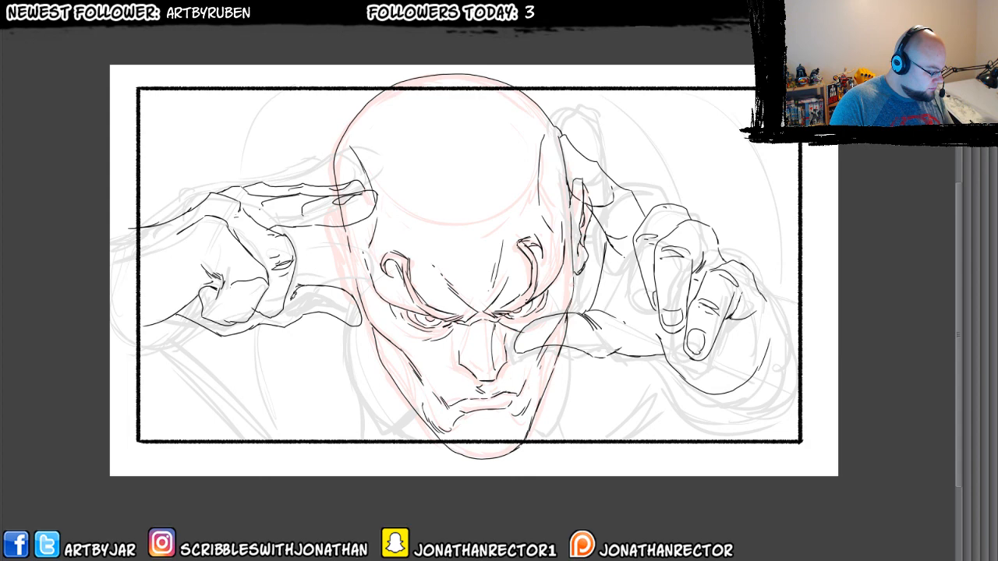
- Check the drawing mirrored and add short tendon strokes along the wrist of the fist-like hand, then restore the normal view
{"action": "key", "text": "h"}
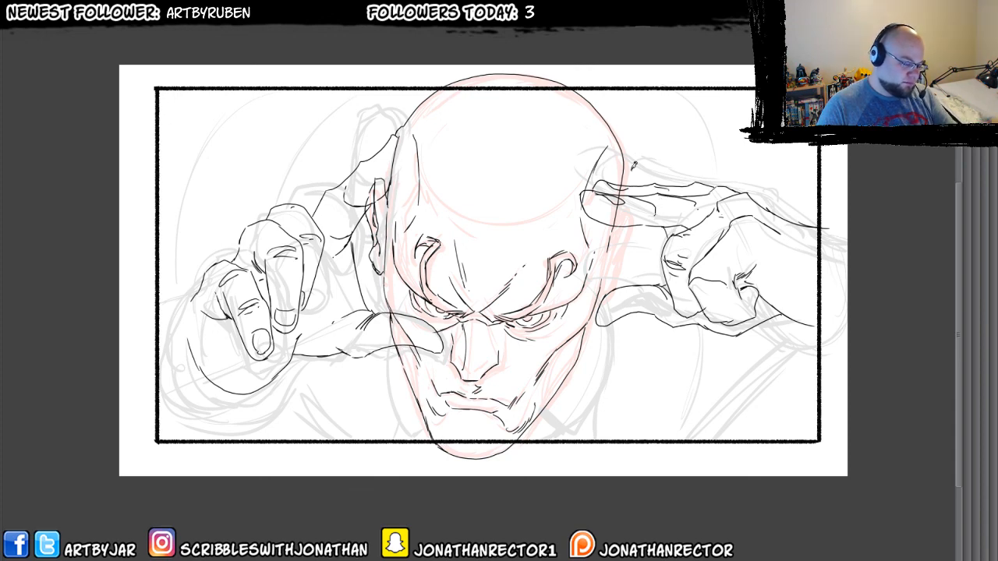
{"action": "mouse_move", "coordinate": [338, 348]}
{"action": "left_mouse_down"}
{"action": "mouse_move", "coordinate": [315, 332]}
{"action": "mouse_move", "coordinate": [355, 390]}
{"action": "mouse_move", "coordinate": [333, 388]}
{"action": "left_mouse_up"}
{"action": "mouse_move", "coordinate": [364, 329]}
{"action": "left_mouse_down"}
{"action": "mouse_move", "coordinate": [331, 401]}
{"action": "mouse_move", "coordinate": [273, 407]}
{"action": "left_mouse_up"}
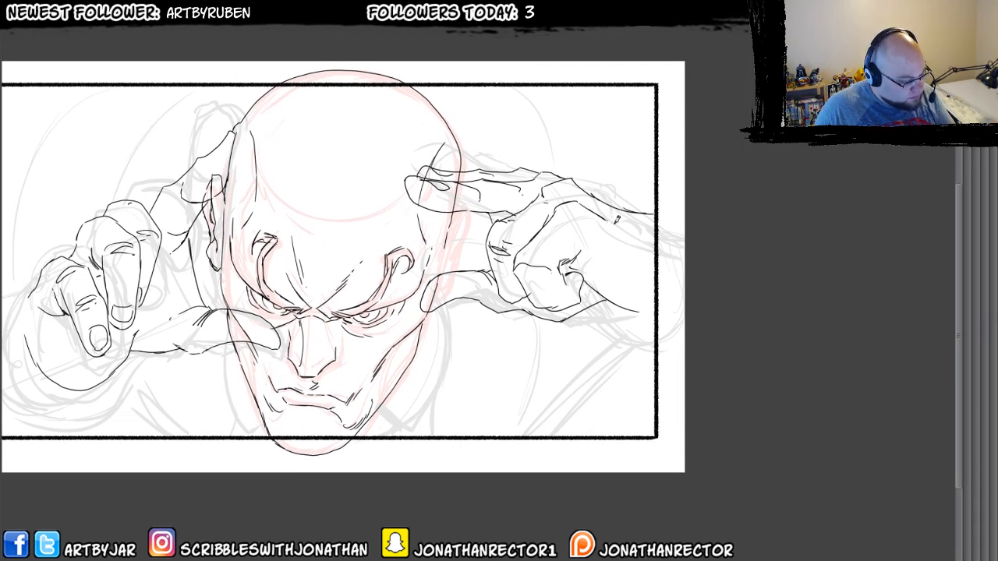
{"action": "left_click_drag", "start_coordinate": [605, 219], "coordinate": [615, 227]}
{"action": "left_click_drag", "start_coordinate": [613, 223], "coordinate": [629, 228]}
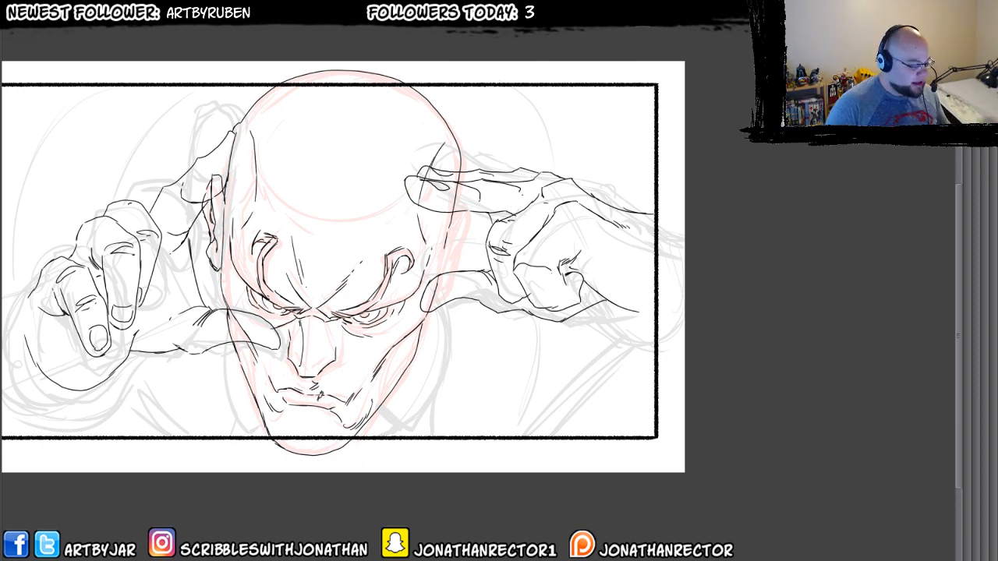
{"action": "key", "text": "h"}
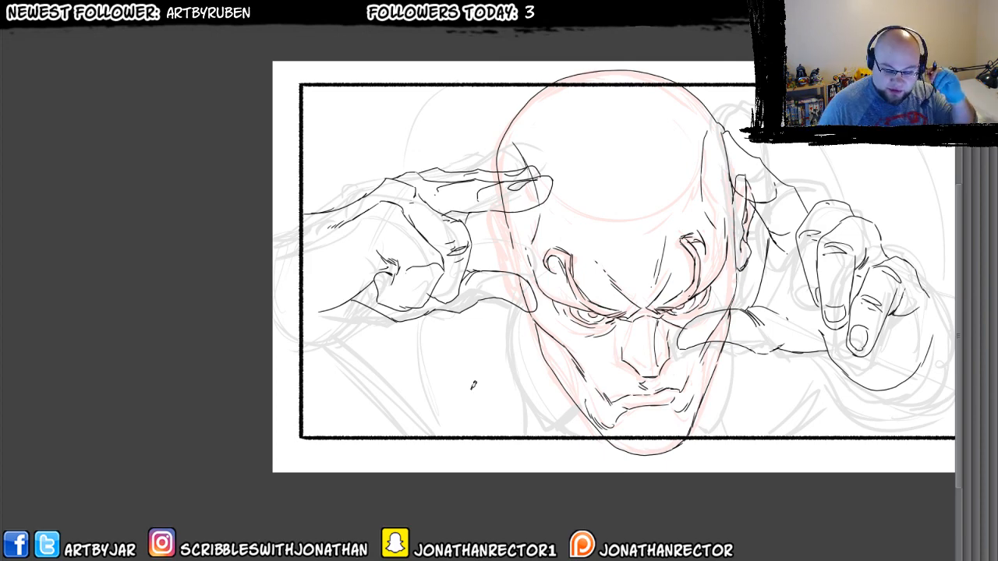
- Clean up the left-side wrist line, close the wrist with a curved edge and draw the shirt cuff above and below it
{"action": "left_click_drag", "start_coordinate": [563, 424], "coordinate": [289, 410]}
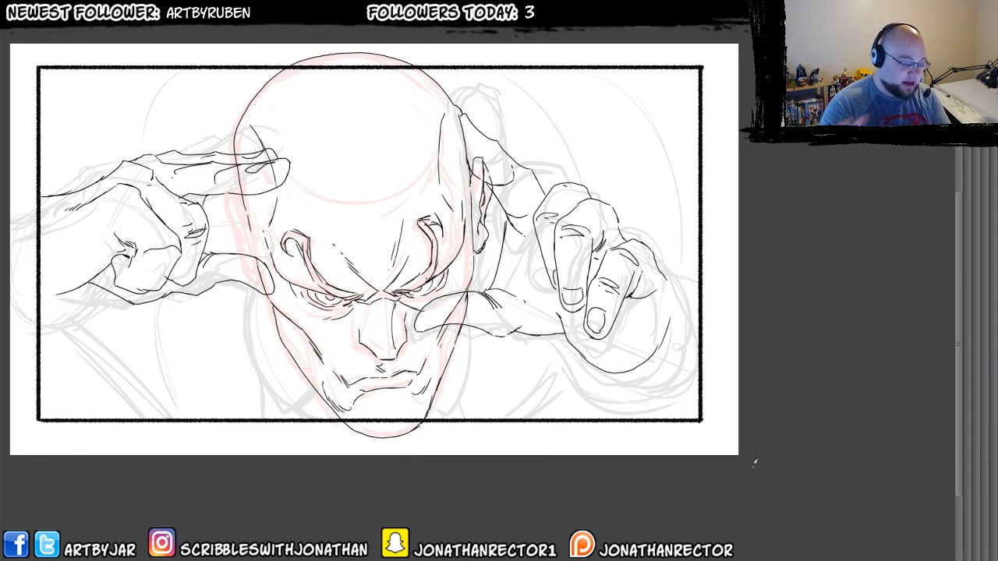
{"action": "left_click_drag", "start_coordinate": [200, 408], "coordinate": [332, 394]}
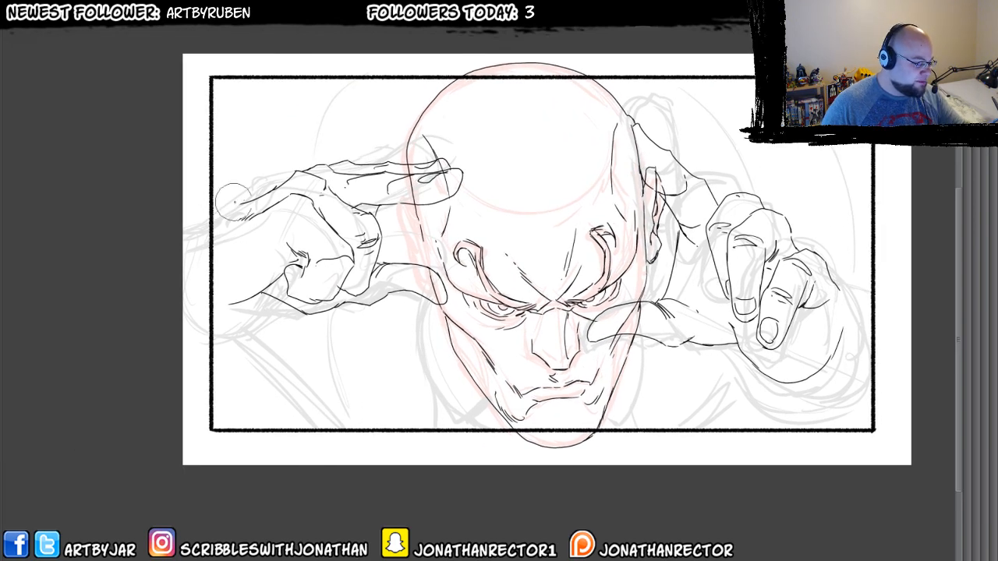
{"action": "left_click_drag", "start_coordinate": [254, 196], "coordinate": [300, 200]}
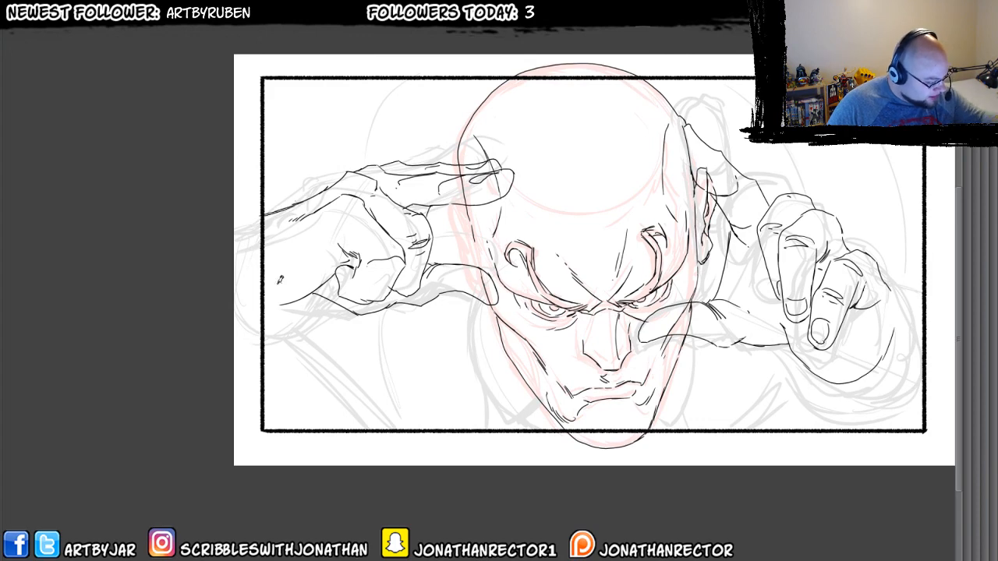
{"action": "left_click_drag", "start_coordinate": [276, 301], "coordinate": [239, 290]}
{"action": "mouse_move", "coordinate": [269, 209]}
{"action": "left_mouse_down"}
{"action": "mouse_move", "coordinate": [242, 212]}
{"action": "mouse_move", "coordinate": [237, 223]}
{"action": "mouse_move", "coordinate": [251, 202]}
{"action": "mouse_move", "coordinate": [234, 210]}
{"action": "mouse_move", "coordinate": [266, 197]}
{"action": "mouse_move", "coordinate": [286, 204]}
{"action": "mouse_move", "coordinate": [272, 188]}
{"action": "mouse_move", "coordinate": [234, 189]}
{"action": "left_mouse_up"}
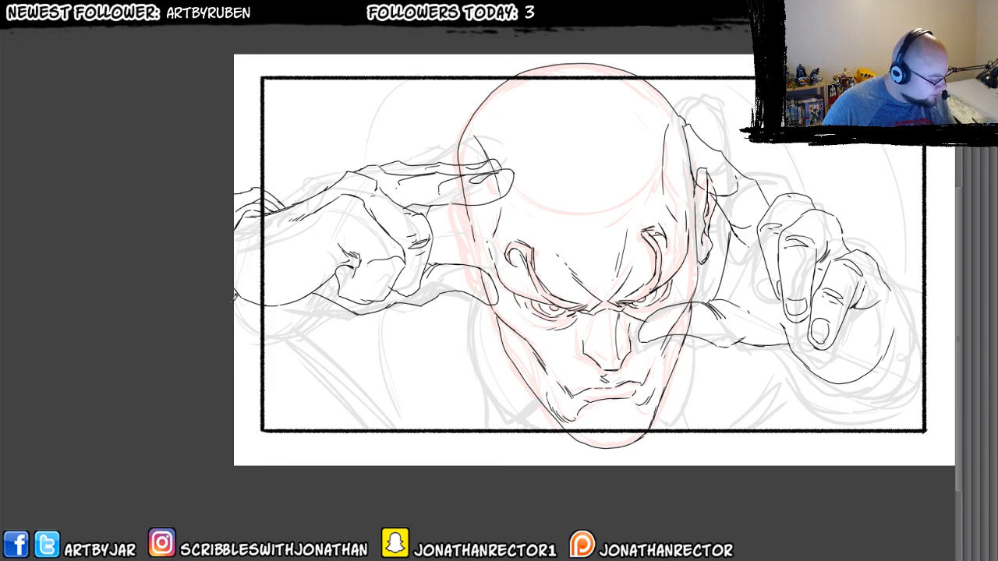
{"action": "mouse_move", "coordinate": [236, 297]}
{"action": "left_mouse_down"}
{"action": "mouse_move", "coordinate": [274, 337]}
{"action": "mouse_move", "coordinate": [299, 337]}
{"action": "mouse_move", "coordinate": [323, 297]}
{"action": "mouse_move", "coordinate": [299, 346]}
{"action": "mouse_move", "coordinate": [278, 351]}
{"action": "left_mouse_up"}
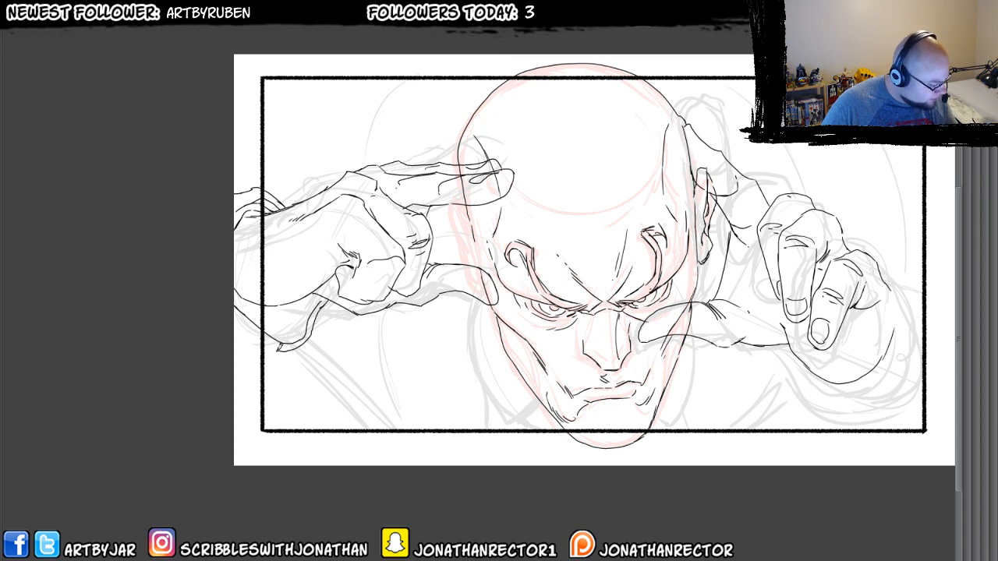
- Draw the jacket sleeve below the left-side cuff, with its edge lines and a round button
{"action": "mouse_move", "coordinate": [237, 288]}
{"action": "left_mouse_down"}
{"action": "mouse_move", "coordinate": [303, 394]}
{"action": "mouse_move", "coordinate": [302, 412]}
{"action": "mouse_move", "coordinate": [265, 418]}
{"action": "mouse_move", "coordinate": [279, 433]}
{"action": "mouse_move", "coordinate": [244, 438]}
{"action": "left_mouse_up"}
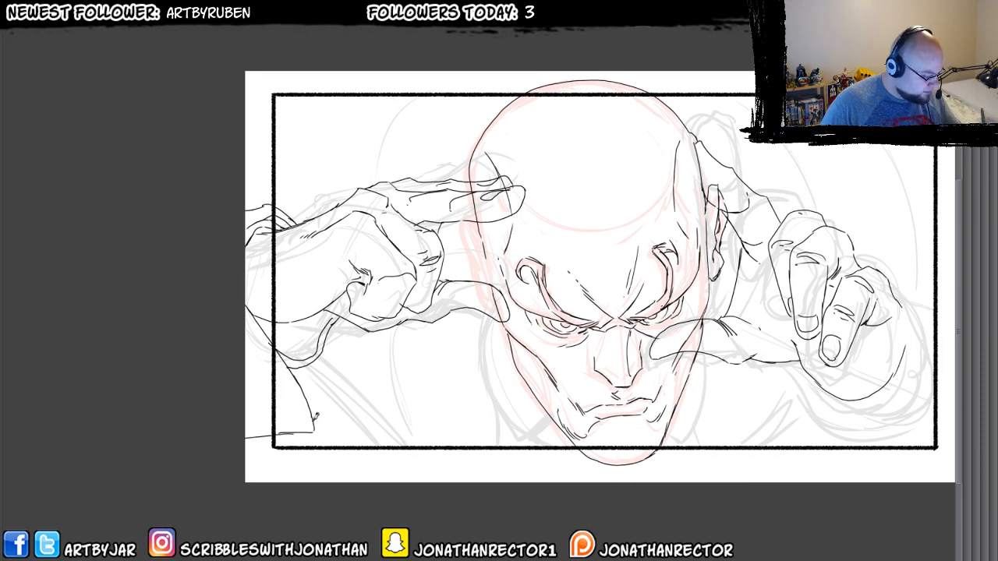
{"action": "left_click_drag", "start_coordinate": [315, 419], "coordinate": [335, 322]}
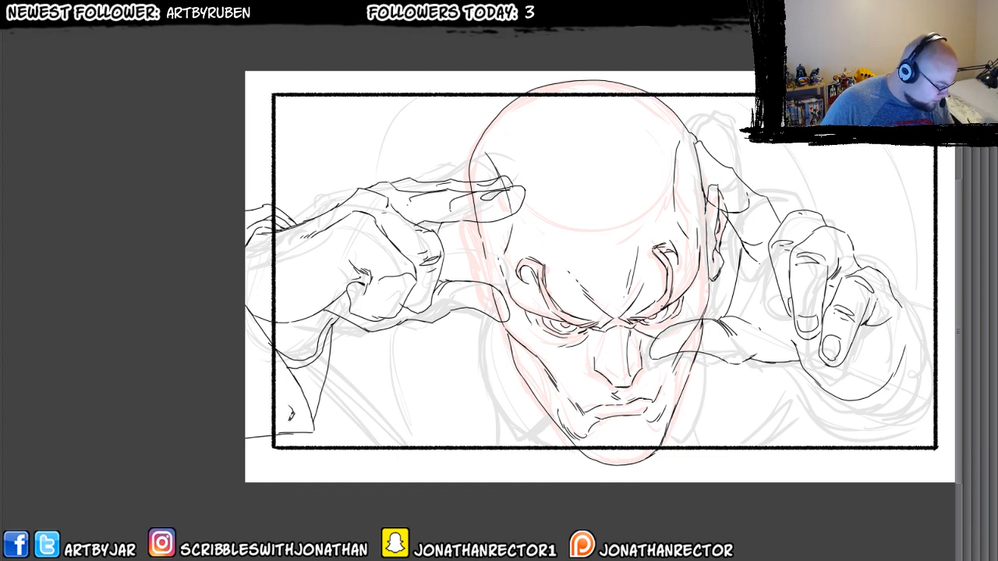
{"action": "mouse_move", "coordinate": [290, 413]}
{"action": "left_mouse_down"}
{"action": "mouse_move", "coordinate": [276, 404]}
{"action": "mouse_move", "coordinate": [287, 394]}
{"action": "mouse_move", "coordinate": [293, 414]}
{"action": "mouse_move", "coordinate": [259, 381]}
{"action": "mouse_move", "coordinate": [271, 376]}
{"action": "left_mouse_up"}
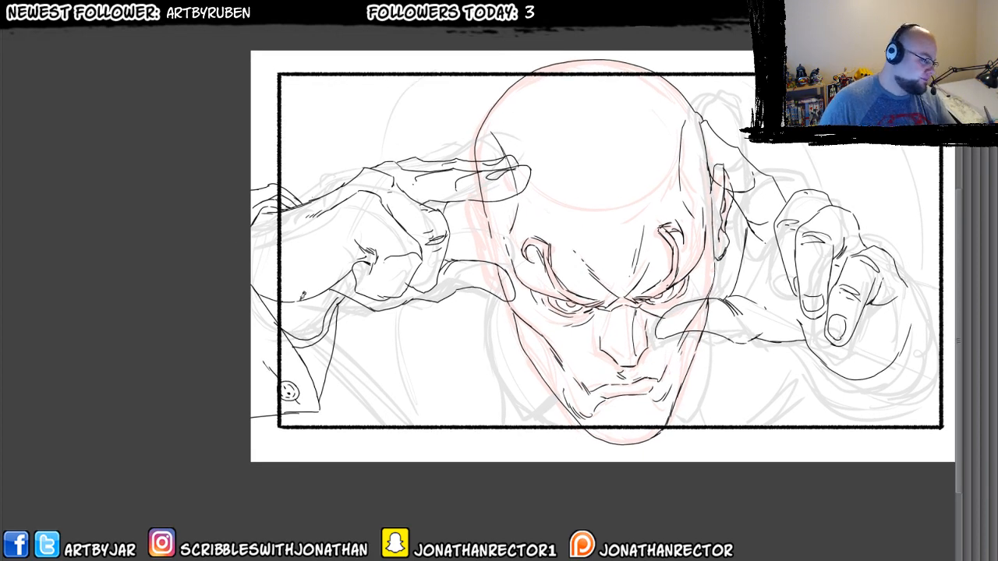
- Erase and redraw the lower wrist line at the heel of the left-side hand, and rework the crease in its palm
{"action": "mouse_move", "coordinate": [338, 293]}
{"action": "left_mouse_down"}
{"action": "mouse_move", "coordinate": [292, 298]}
{"action": "mouse_move", "coordinate": [332, 300]}
{"action": "mouse_move", "coordinate": [277, 320]}
{"action": "left_mouse_up"}
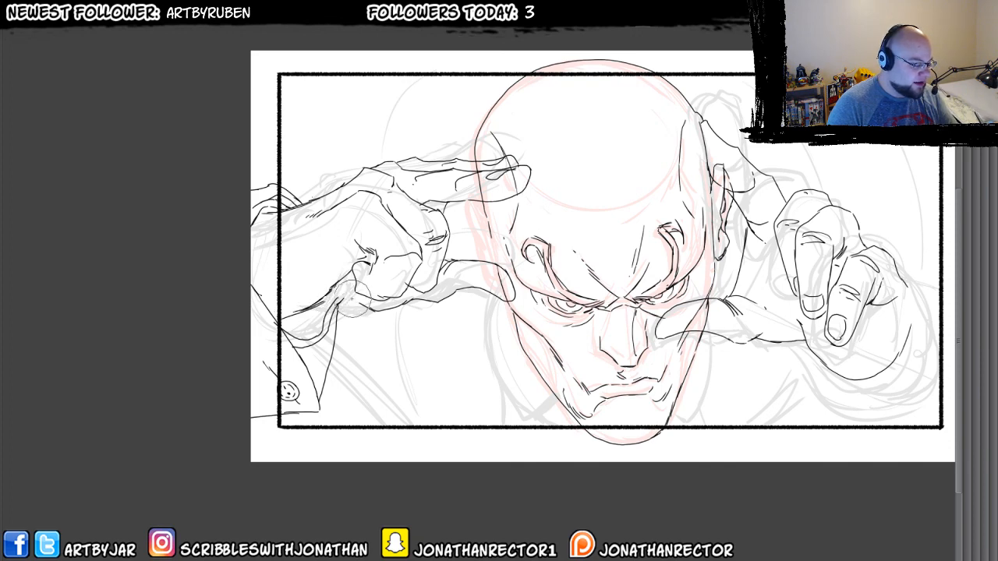
{"action": "mouse_move", "coordinate": [308, 291]}
{"action": "left_mouse_down"}
{"action": "mouse_move", "coordinate": [335, 306]}
{"action": "mouse_move", "coordinate": [354, 292]}
{"action": "left_mouse_up"}
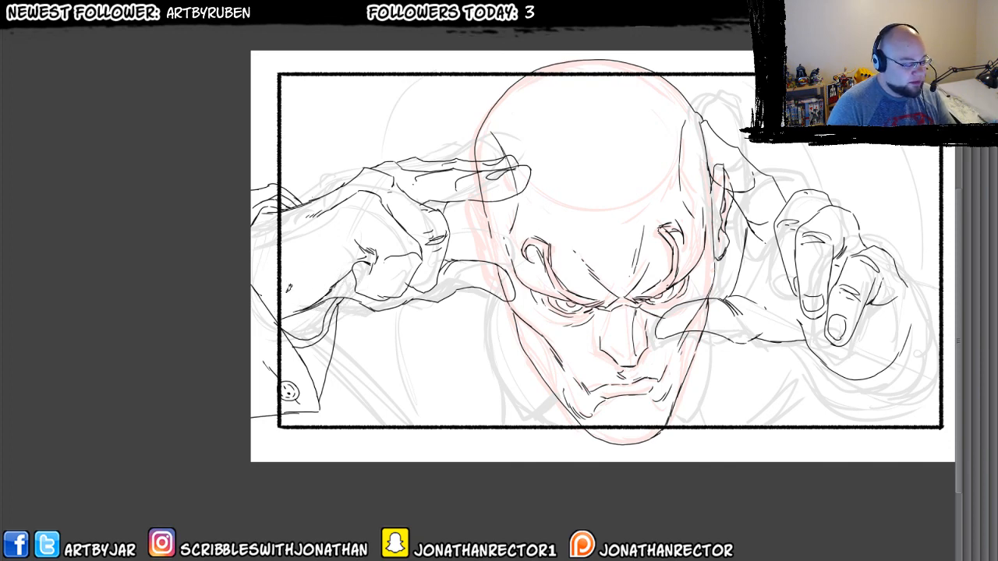
{"action": "left_click_drag", "start_coordinate": [310, 305], "coordinate": [344, 272]}
{"action": "key", "text": "p"}
{"action": "left_click_drag", "start_coordinate": [379, 310], "coordinate": [277, 313]}
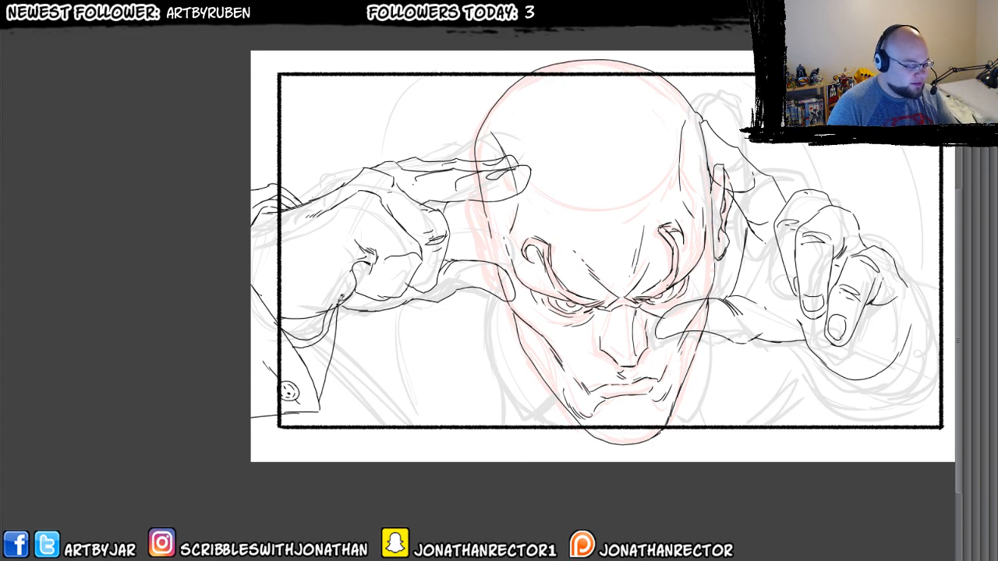
{"action": "key", "text": "e"}
{"action": "left_click_drag", "start_coordinate": [334, 297], "coordinate": [326, 304]}
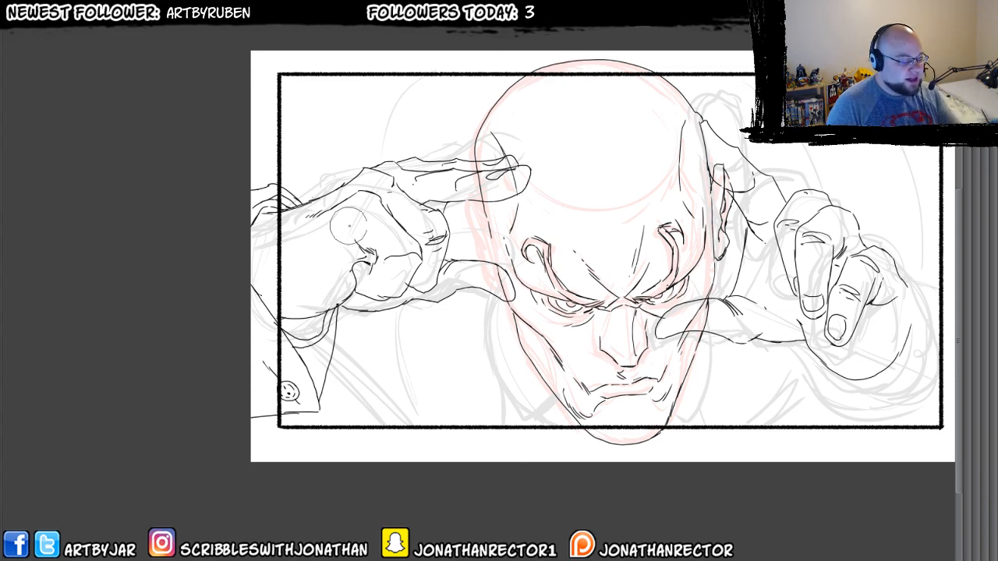
{"action": "key", "text": "b"}
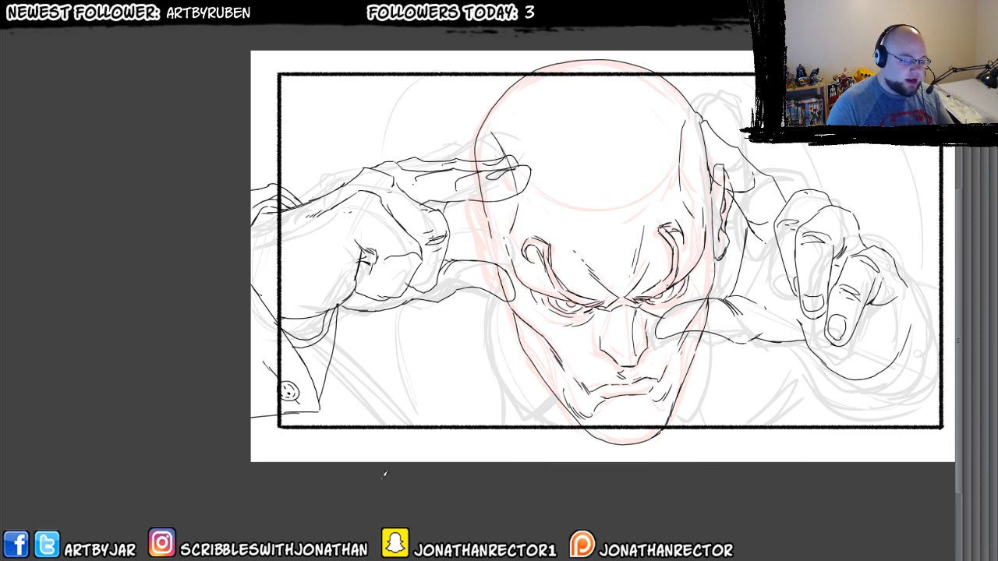
- Erase the left-side hand's thumb outline and redraw it with a fuller upper contour and rounded tip at the cheek
{"action": "key", "text": "e"}
{"action": "left_click_drag", "start_coordinate": [472, 289], "coordinate": [511, 294]}
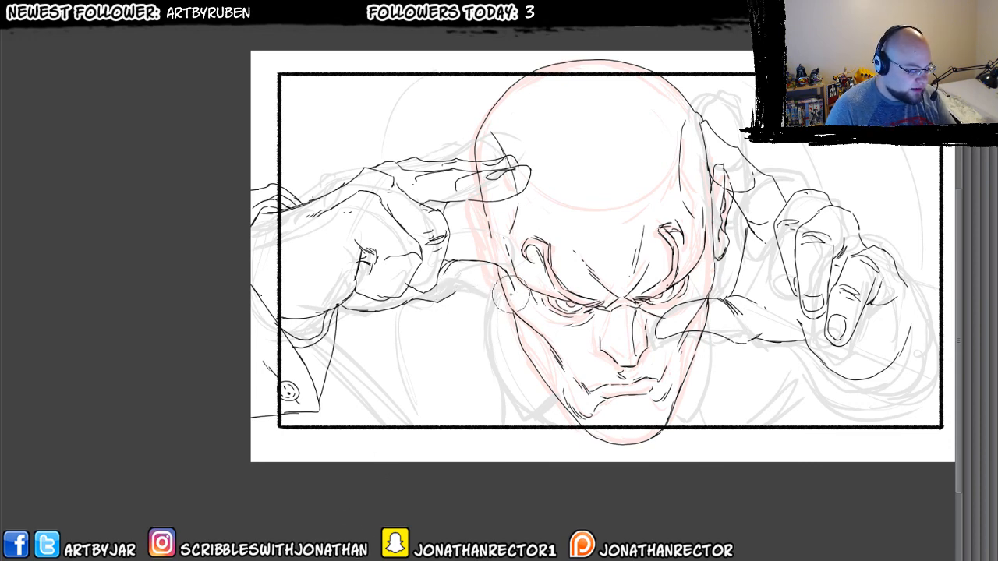
{"action": "mouse_move", "coordinate": [445, 305]}
{"action": "left_mouse_down"}
{"action": "mouse_move", "coordinate": [455, 290]}
{"action": "mouse_move", "coordinate": [428, 305]}
{"action": "mouse_move", "coordinate": [454, 295]}
{"action": "mouse_move", "coordinate": [499, 302]}
{"action": "mouse_move", "coordinate": [519, 294]}
{"action": "mouse_move", "coordinate": [516, 280]}
{"action": "left_mouse_up"}
{"action": "key", "text": "p"}
{"action": "left_click_drag", "start_coordinate": [470, 223], "coordinate": [473, 217]}
{"action": "key", "text": "ctrl+z"}
{"action": "key", "text": "ctrl+z"}
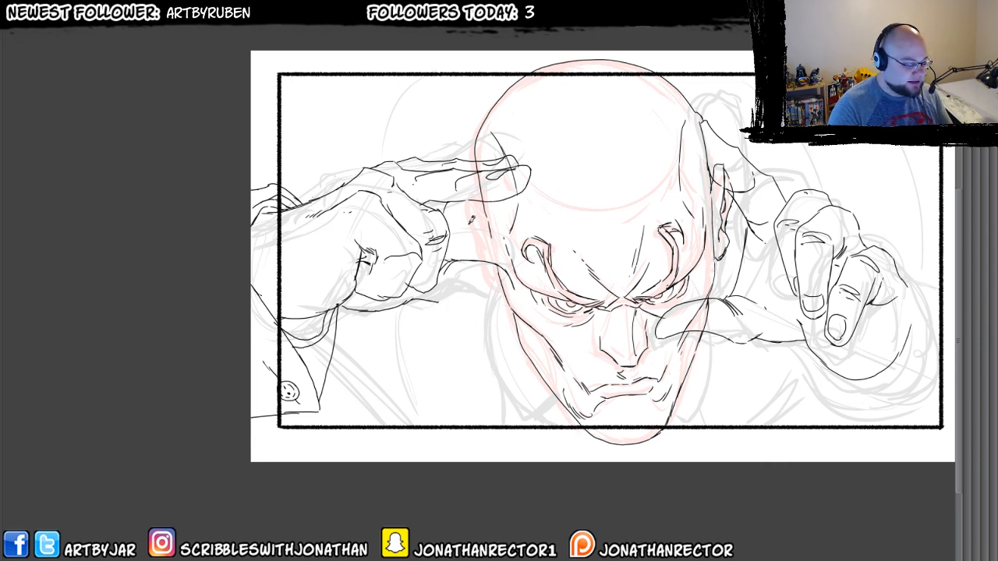
{"action": "left_click_drag", "start_coordinate": [439, 302], "coordinate": [514, 289]}
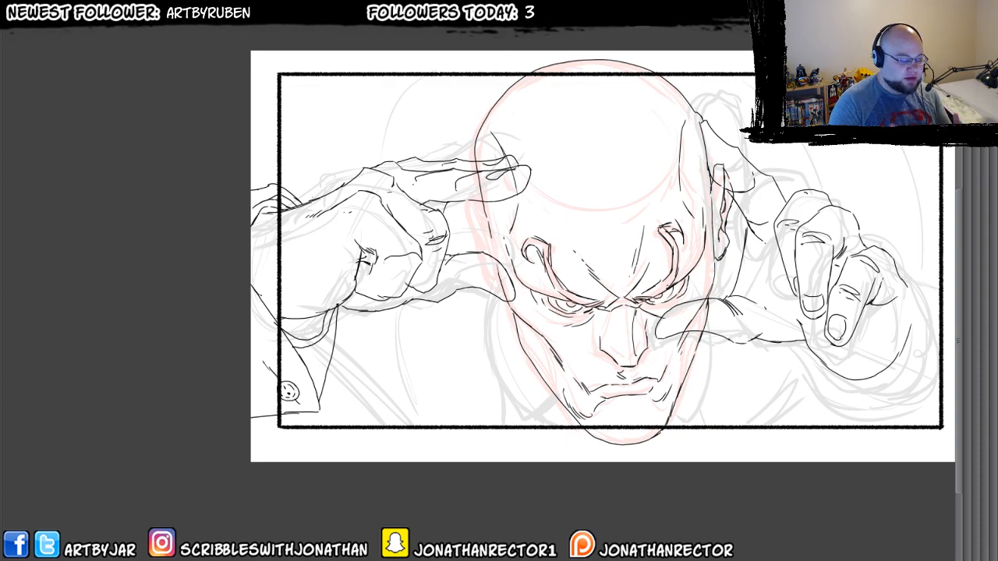
- Toggle the visibility of the line-art layers to identify their contents, and make Layer 13 the active layer
{"action": "left_click_drag", "start_coordinate": [596, 415], "coordinate": [353, 395]}
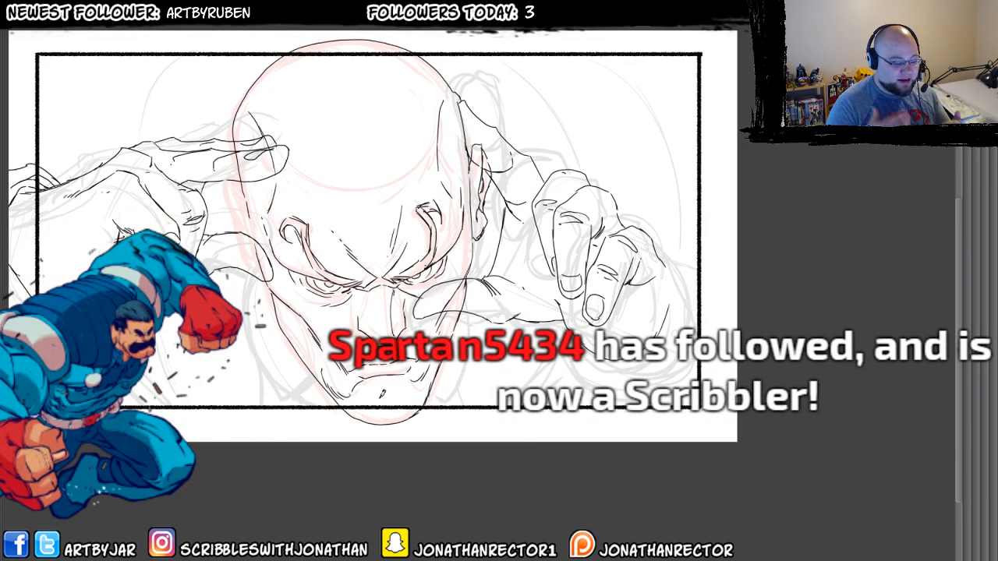
{"action": "key", "text": "Tab"}
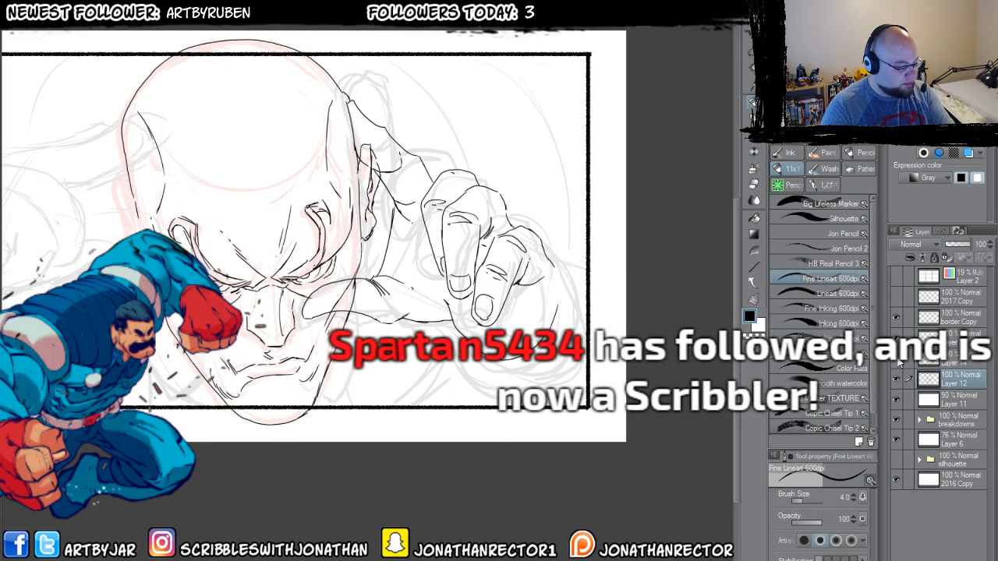
{"action": "left_click", "coordinate": [896, 378]}
{"action": "left_click", "coordinate": [896, 377]}
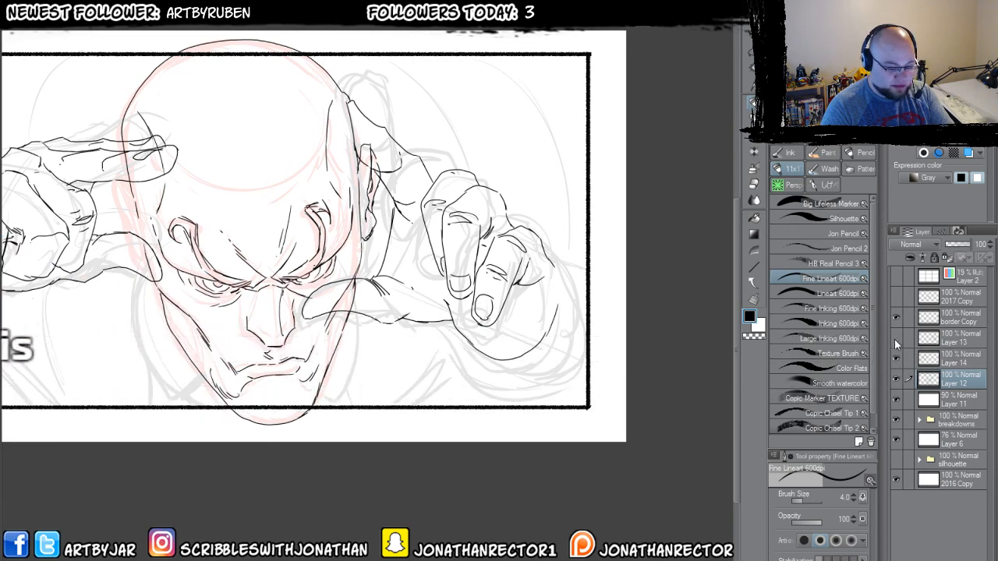
{"action": "left_click", "coordinate": [942, 346]}
{"action": "key", "text": "Tab"}
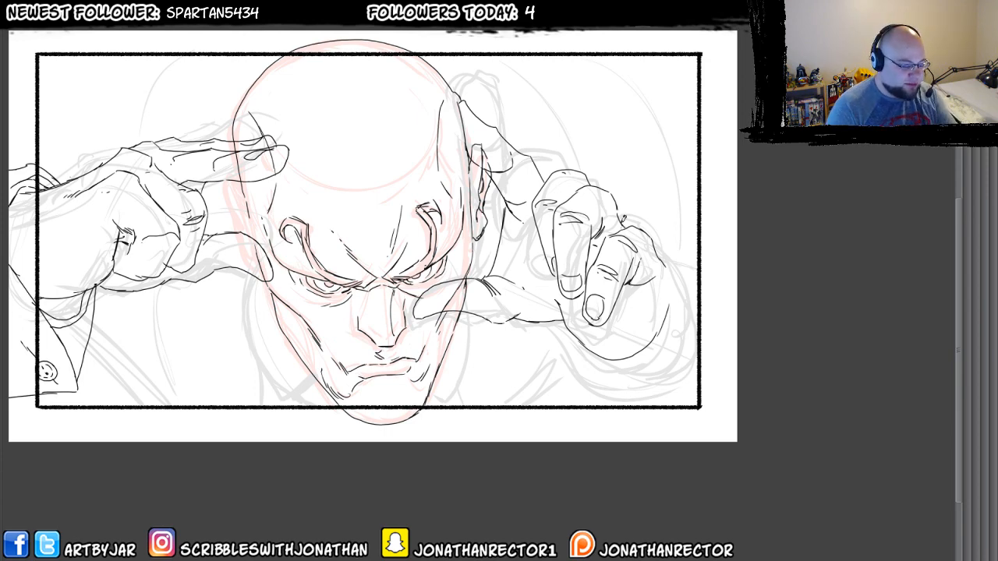
{"action": "key", "text": "Tab"}
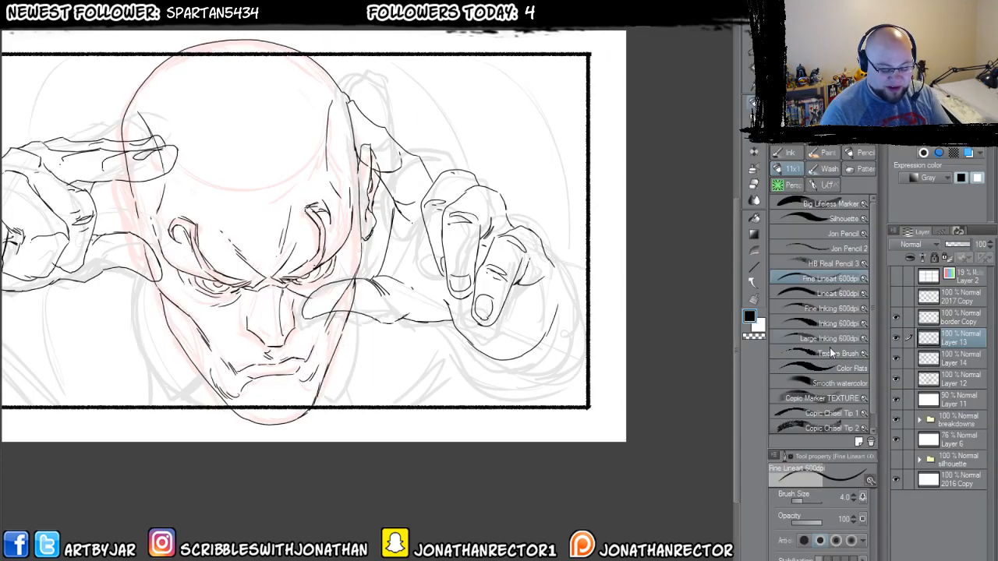
{"action": "left_click", "coordinate": [896, 338]}
{"action": "left_click", "coordinate": [897, 337]}
{"action": "key", "text": "Tab"}
- Draw the palm heel of the right-side hand behind its curled fingers, and the curved cuff and sleeve edges around its wrist
{"action": "left_click_drag", "start_coordinate": [343, 457], "coordinate": [330, 498]}
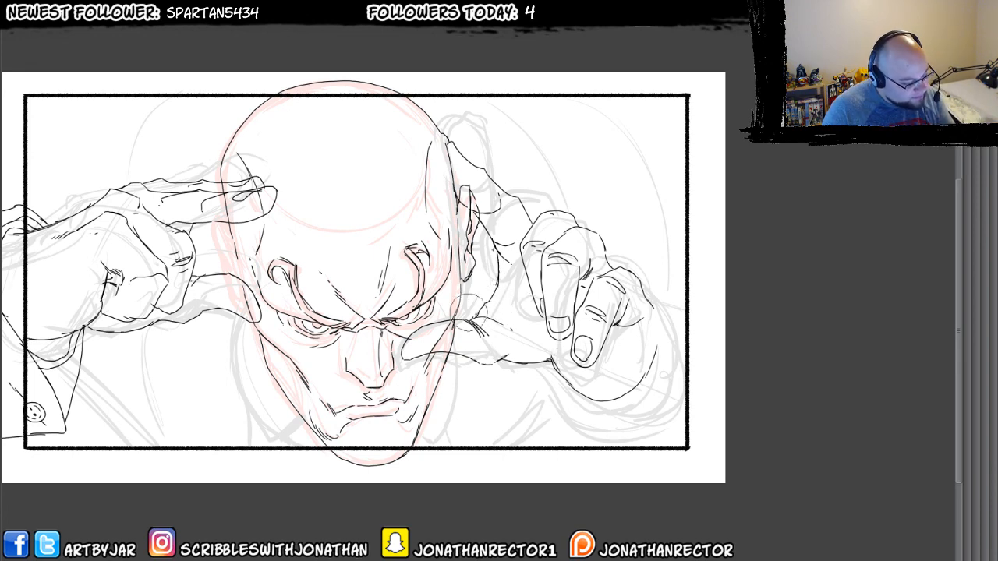
{"action": "mouse_move", "coordinate": [619, 327]}
{"action": "left_mouse_down"}
{"action": "mouse_move", "coordinate": [622, 340]}
{"action": "mouse_move", "coordinate": [650, 350]}
{"action": "mouse_move", "coordinate": [665, 325]}
{"action": "left_mouse_up"}
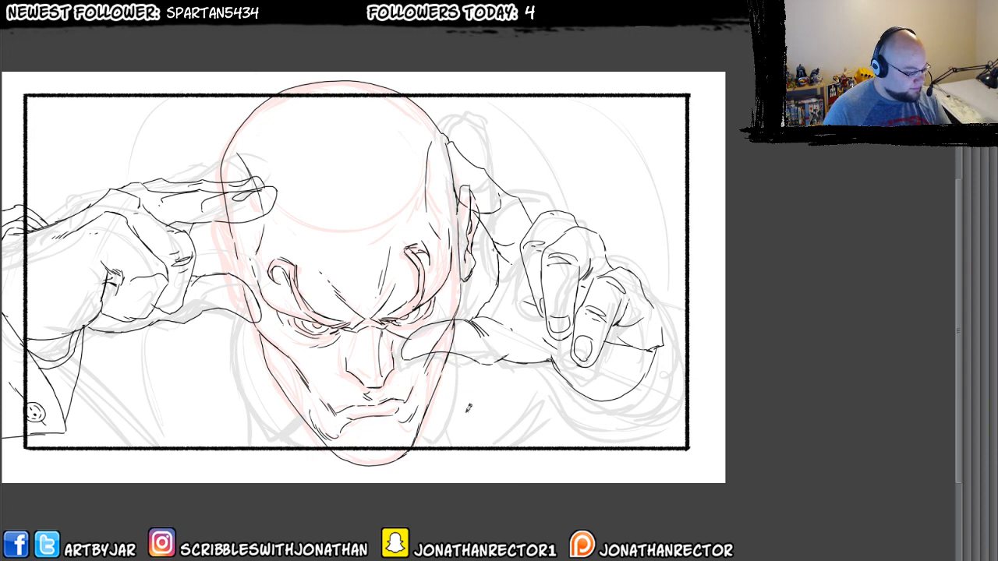
{"action": "left_click_drag", "start_coordinate": [406, 430], "coordinate": [310, 418]}
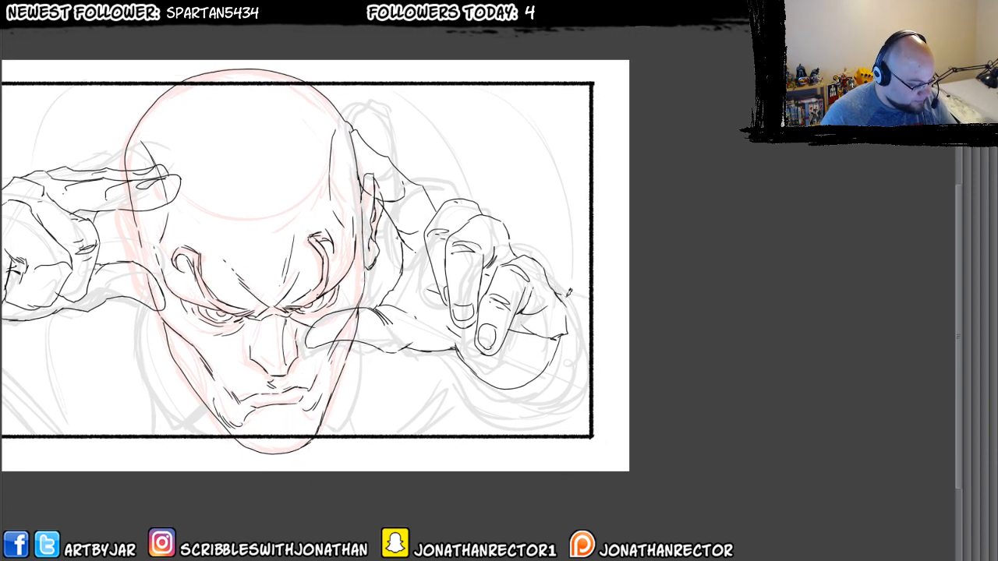
{"action": "mouse_move", "coordinate": [569, 292]}
{"action": "left_mouse_down"}
{"action": "mouse_move", "coordinate": [586, 335]}
{"action": "mouse_move", "coordinate": [568, 399]}
{"action": "mouse_move", "coordinate": [574, 386]}
{"action": "mouse_move", "coordinate": [534, 441]}
{"action": "mouse_move", "coordinate": [517, 448]}
{"action": "mouse_move", "coordinate": [494, 435]}
{"action": "mouse_move", "coordinate": [457, 380]}
{"action": "mouse_move", "coordinate": [524, 429]}
{"action": "mouse_move", "coordinate": [565, 411]}
{"action": "mouse_move", "coordinate": [585, 373]}
{"action": "mouse_move", "coordinate": [573, 305]}
{"action": "left_mouse_up"}
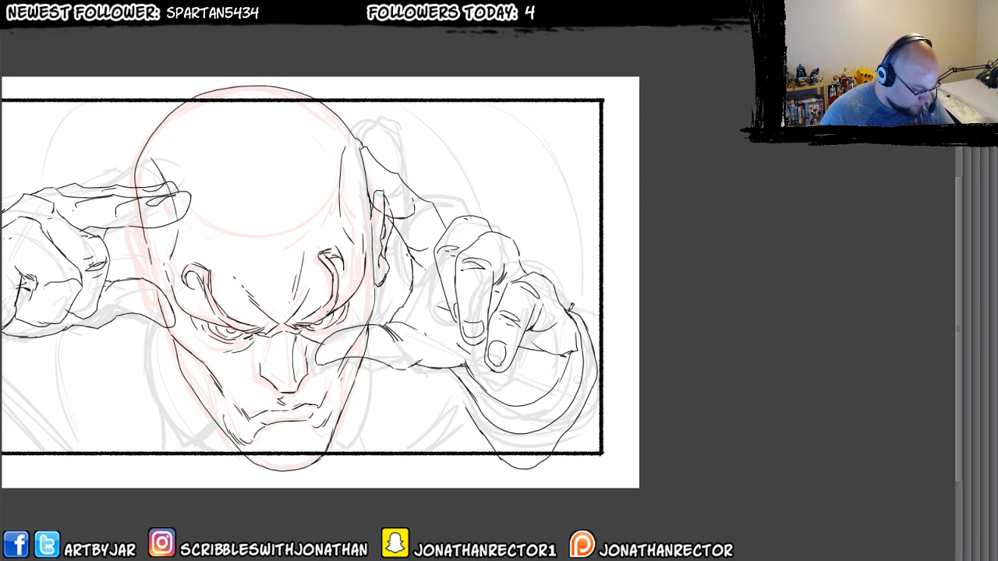
{"action": "mouse_move", "coordinate": [584, 345]}
{"action": "left_mouse_down"}
{"action": "mouse_move", "coordinate": [583, 320]}
{"action": "mouse_move", "coordinate": [550, 301]}
{"action": "left_mouse_up"}
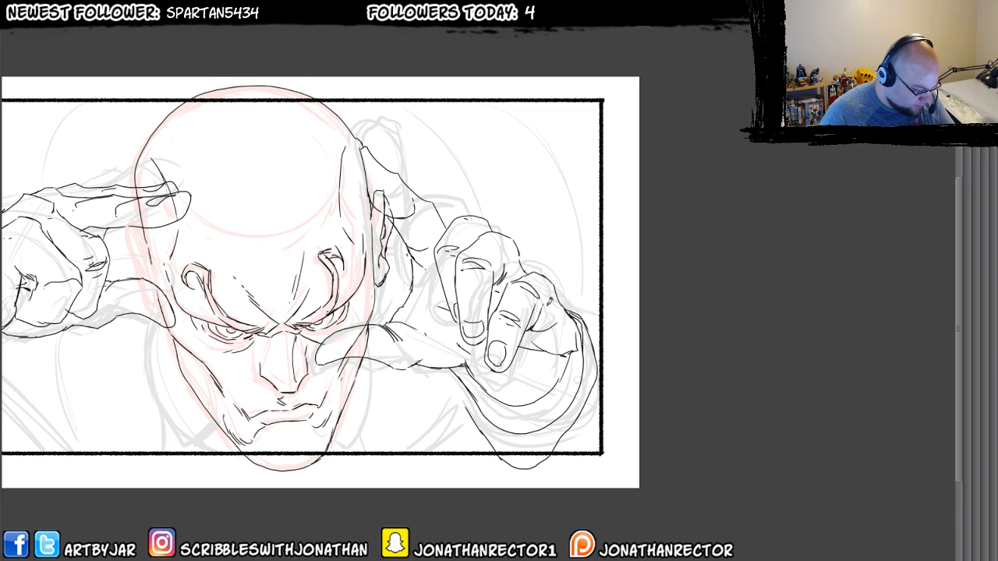
{"action": "scroll", "coordinate": [437, 389], "scroll_direction": "down", "scroll_amount": 1}
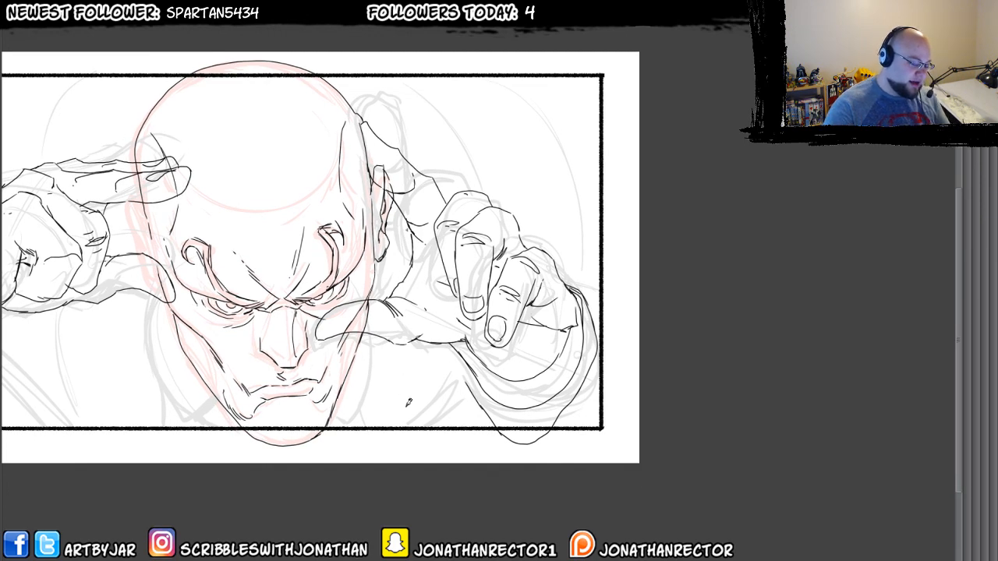
- Draw the sleeve edges below the right-side hand's cuff, trim them at the panel's lower border, and add fold lines inside the cuff
{"action": "left_click_drag", "start_coordinate": [473, 390], "coordinate": [454, 342]}
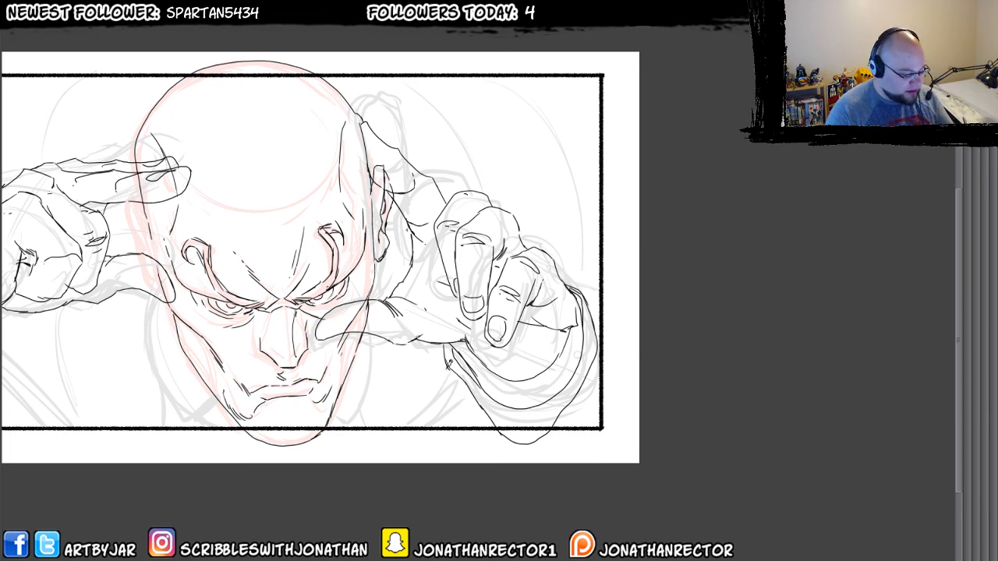
{"action": "left_click_drag", "start_coordinate": [448, 361], "coordinate": [494, 462]}
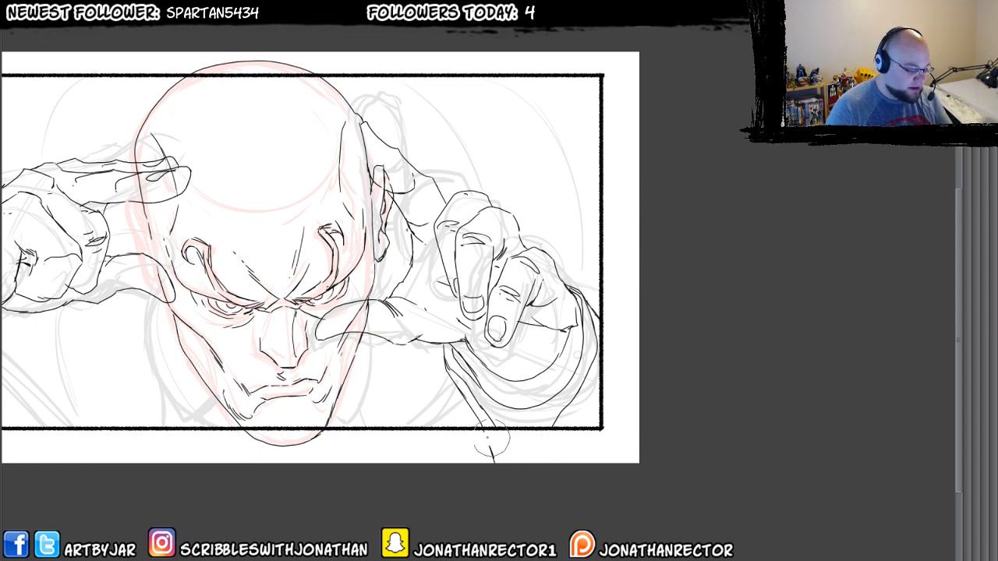
{"action": "left_click_drag", "start_coordinate": [491, 438], "coordinate": [485, 449]}
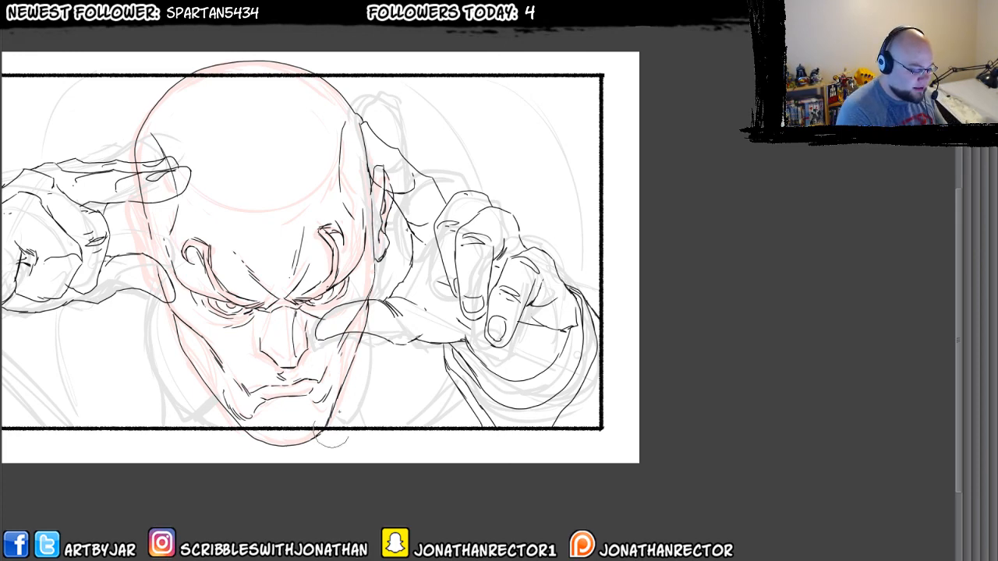
{"action": "mouse_move", "coordinate": [485, 379]}
{"action": "left_mouse_down"}
{"action": "mouse_move", "coordinate": [476, 355]}
{"action": "mouse_move", "coordinate": [464, 303]}
{"action": "mouse_move", "coordinate": [549, 364]}
{"action": "mouse_move", "coordinate": [565, 362]}
{"action": "mouse_move", "coordinate": [568, 325]}
{"action": "mouse_move", "coordinate": [550, 400]}
{"action": "left_mouse_up"}
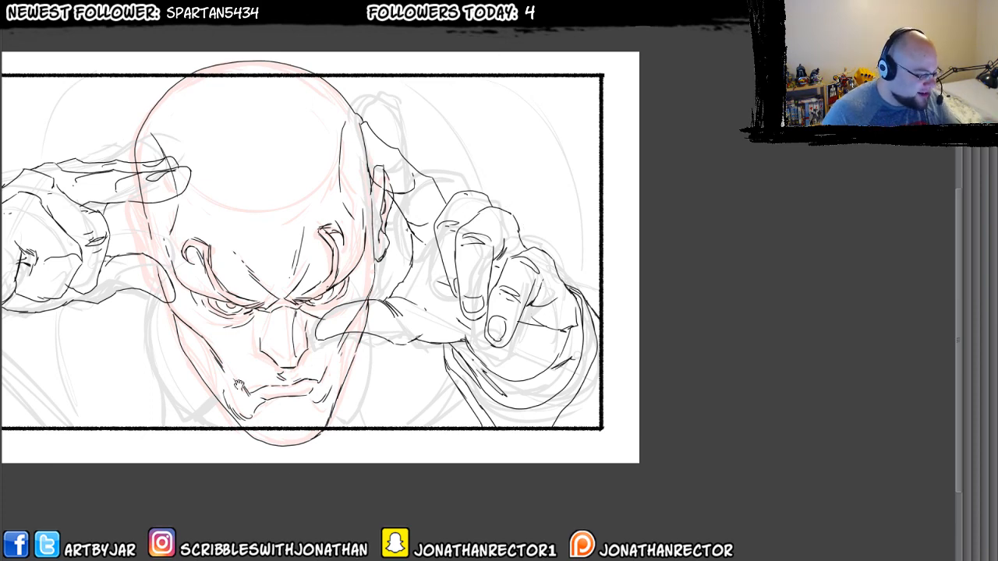
{"action": "left_click_drag", "start_coordinate": [172, 421], "coordinate": [307, 390]}
{"action": "left_click_drag", "start_coordinate": [195, 433], "coordinate": [239, 479]}
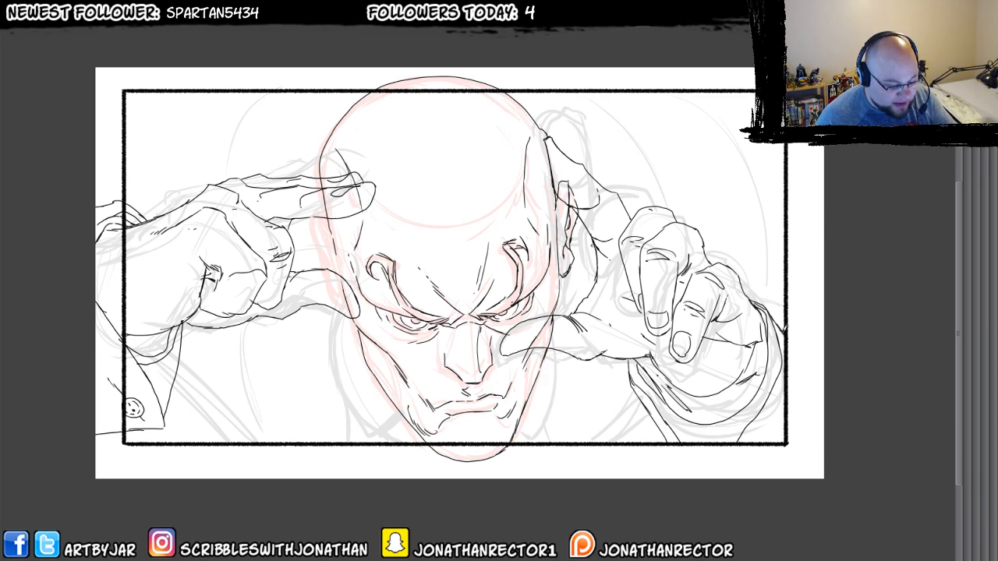
{"action": "mouse_move", "coordinate": [787, 332]}
{"action": "left_mouse_down"}
{"action": "mouse_move", "coordinate": [790, 436]}
{"action": "mouse_move", "coordinate": [669, 438]}
{"action": "left_mouse_up"}
{"action": "key", "text": "ctrl+z"}
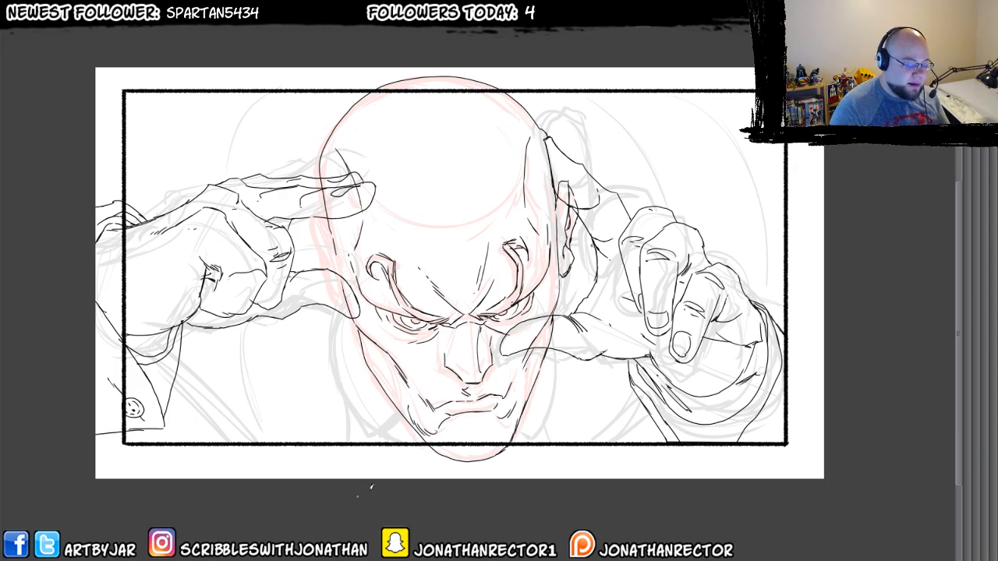
- Make Layer 14 the active layer
{"action": "key", "text": "Tab"}
{"action": "left_click", "coordinate": [895, 357]}
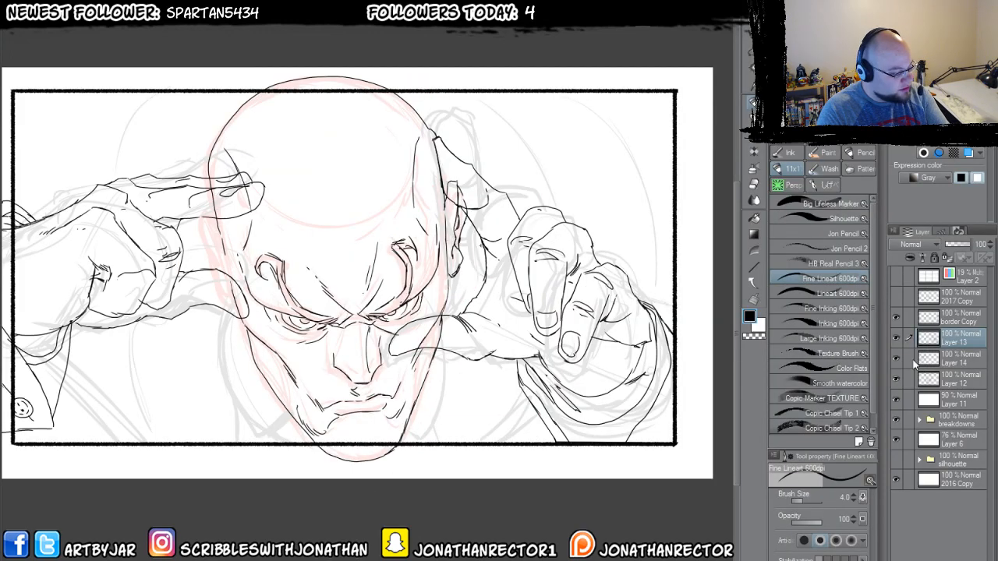
{"action": "key", "text": "Tab"}
{"action": "left_click_drag", "start_coordinate": [252, 463], "coordinate": [426, 527]}
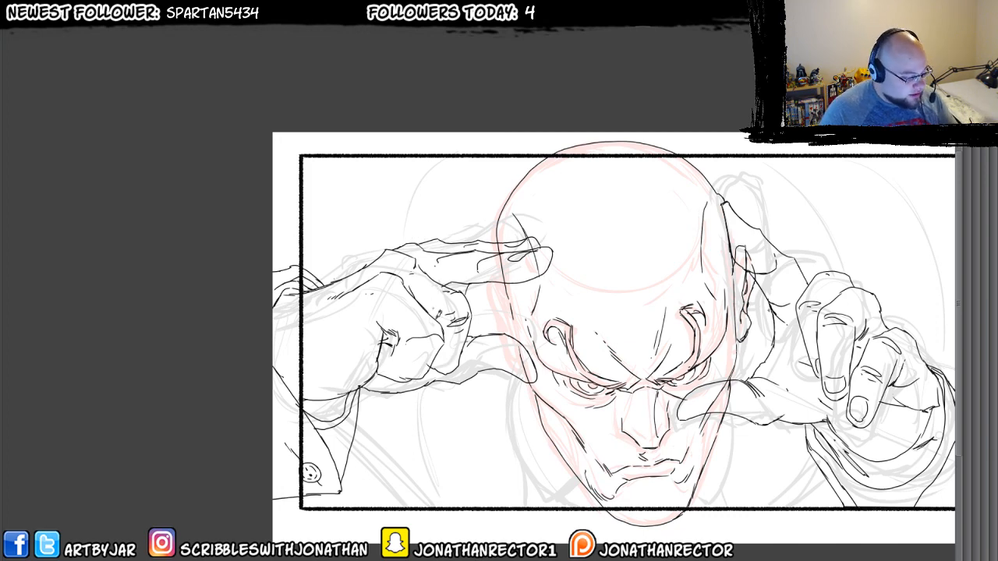
{"action": "left_click_drag", "start_coordinate": [428, 396], "coordinate": [361, 367]}
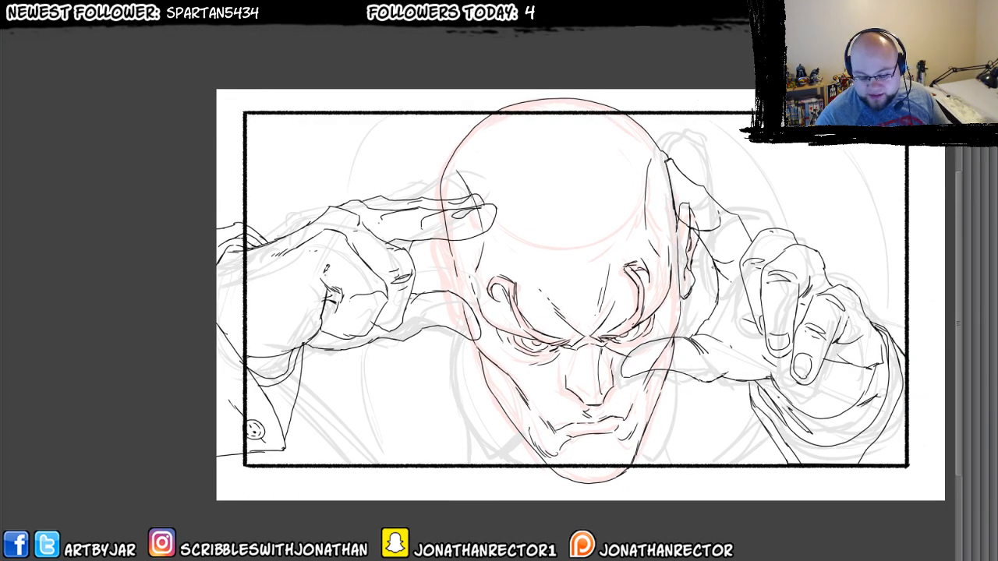
{"action": "key", "text": "Tab"}
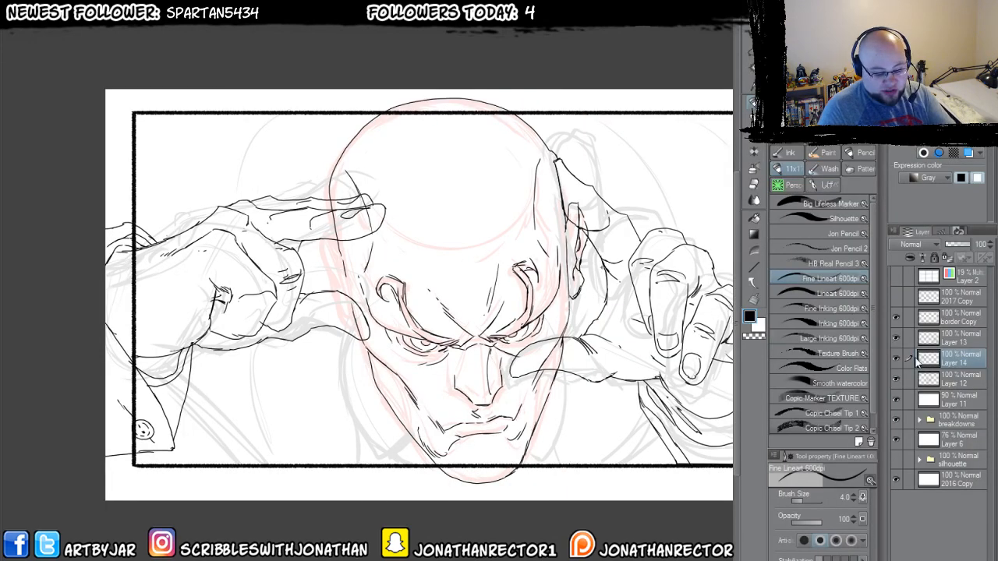
{"action": "key", "text": "Tab"}
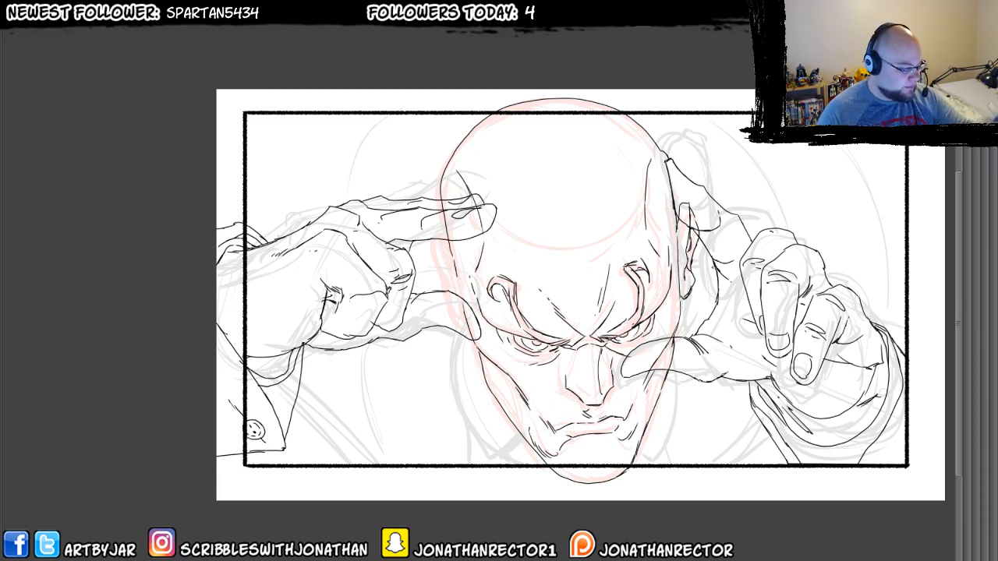
- Briefly hide Layer 12 to identify its contents, and make it the active layer
{"action": "key", "text": "Tab"}
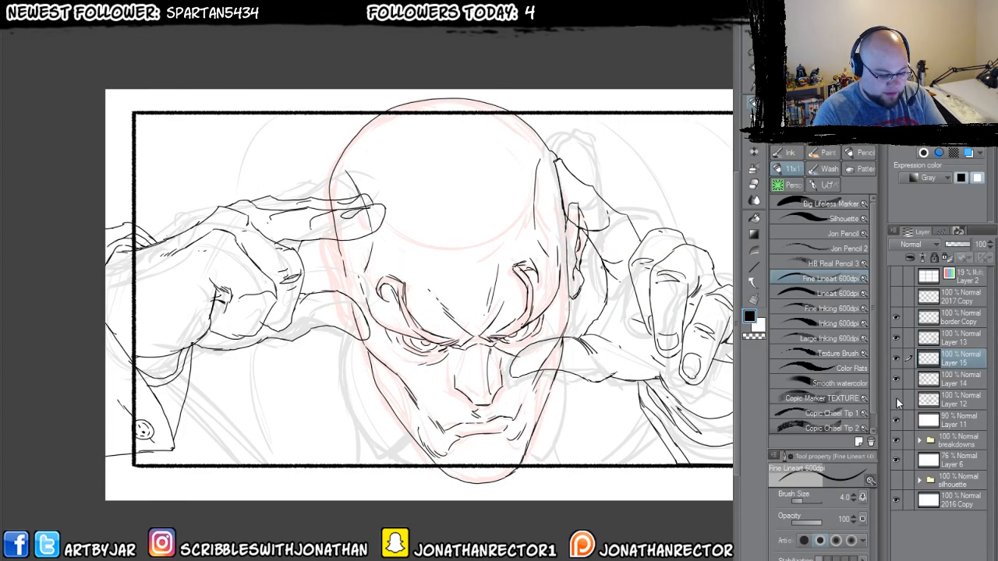
{"action": "left_click", "coordinate": [896, 398]}
{"action": "left_click", "coordinate": [916, 400]}
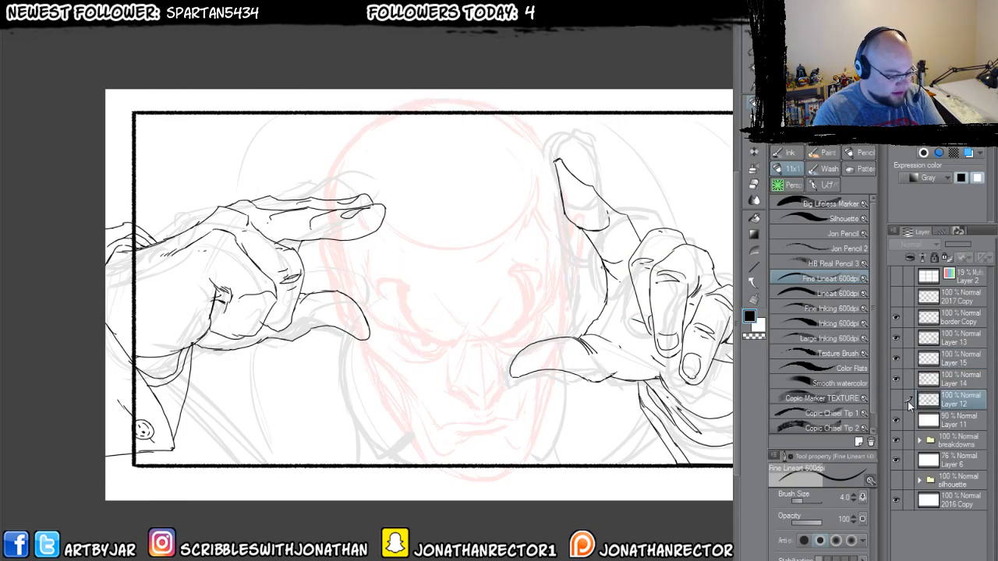
{"action": "left_click", "coordinate": [896, 397]}
{"action": "key", "text": "Tab"}
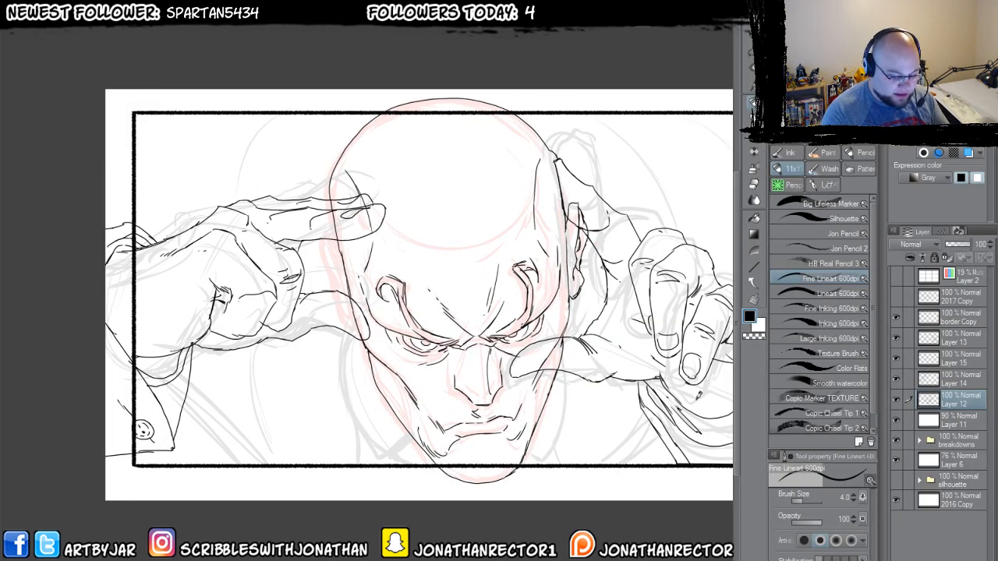
{"action": "key", "text": "Tab"}
{"action": "key", "text": "Tab"}
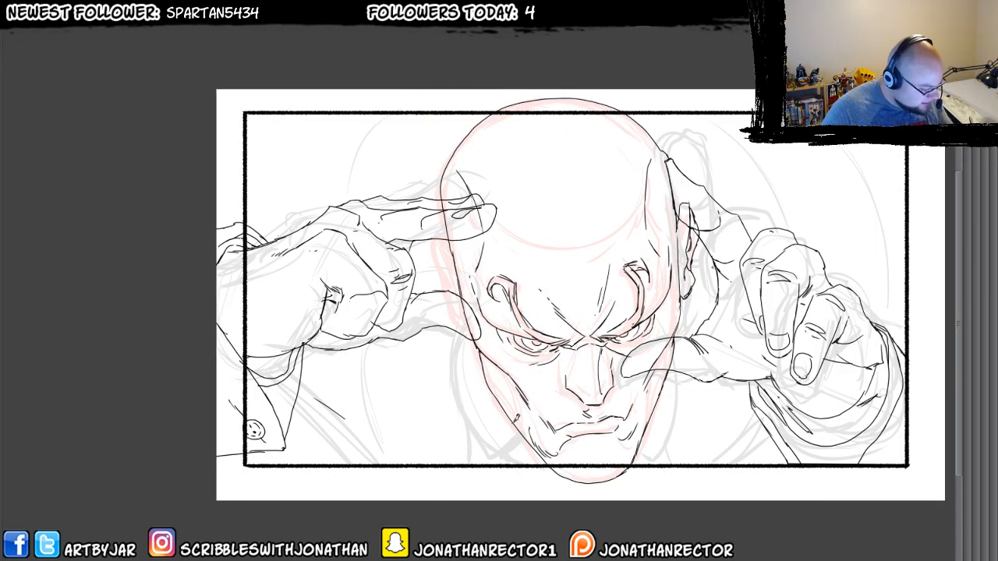
- Draw the left-side collar flap from below the thumb to its pointed corner at the chin, with a dashed stitch line inside its edge
{"action": "mouse_move", "coordinate": [527, 424]}
{"action": "left_mouse_down"}
{"action": "mouse_move", "coordinate": [493, 459]}
{"action": "mouse_move", "coordinate": [450, 346]}
{"action": "mouse_move", "coordinate": [452, 282]}
{"action": "left_mouse_up"}
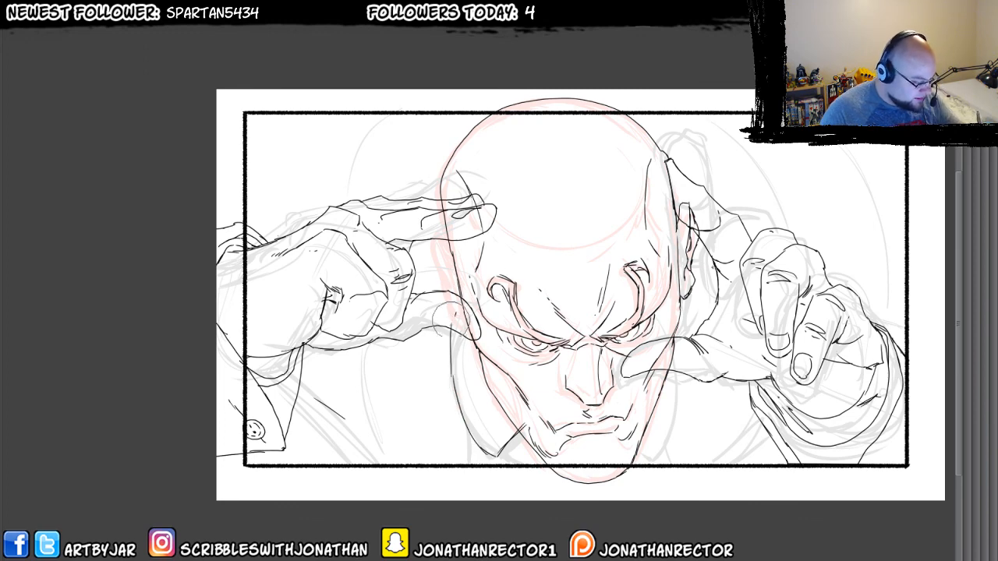
{"action": "mouse_move", "coordinate": [468, 425]}
{"action": "left_mouse_down"}
{"action": "mouse_move", "coordinate": [442, 320]}
{"action": "mouse_move", "coordinate": [441, 261]}
{"action": "left_mouse_up"}
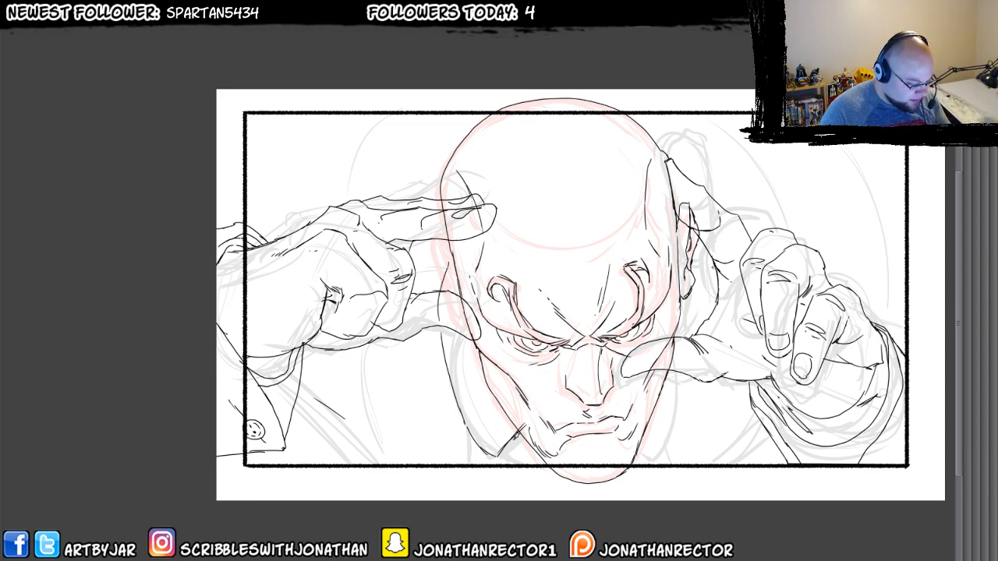
{"action": "mouse_move", "coordinate": [501, 451]}
{"action": "left_mouse_down"}
{"action": "mouse_move", "coordinate": [522, 430]}
{"action": "mouse_move", "coordinate": [504, 451]}
{"action": "mouse_move", "coordinate": [523, 432]}
{"action": "mouse_move", "coordinate": [508, 451]}
{"action": "mouse_move", "coordinate": [523, 434]}
{"action": "mouse_move", "coordinate": [531, 451]}
{"action": "mouse_move", "coordinate": [507, 450]}
{"action": "mouse_move", "coordinate": [522, 433]}
{"action": "mouse_move", "coordinate": [539, 465]}
{"action": "left_mouse_up"}
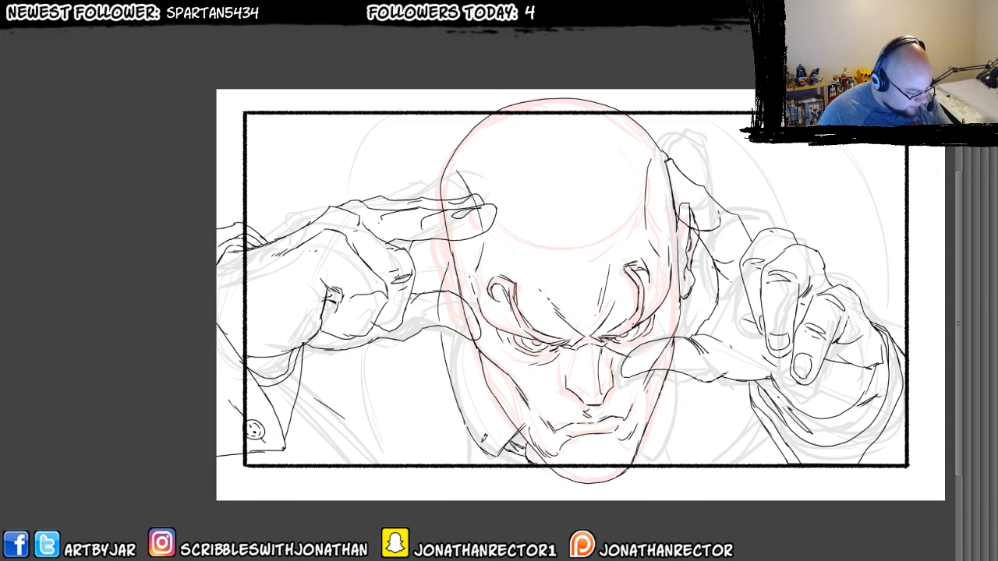
{"action": "mouse_move", "coordinate": [514, 423]}
{"action": "left_mouse_down"}
{"action": "mouse_move", "coordinate": [493, 441]}
{"action": "mouse_move", "coordinate": [471, 421]}
{"action": "left_mouse_up"}
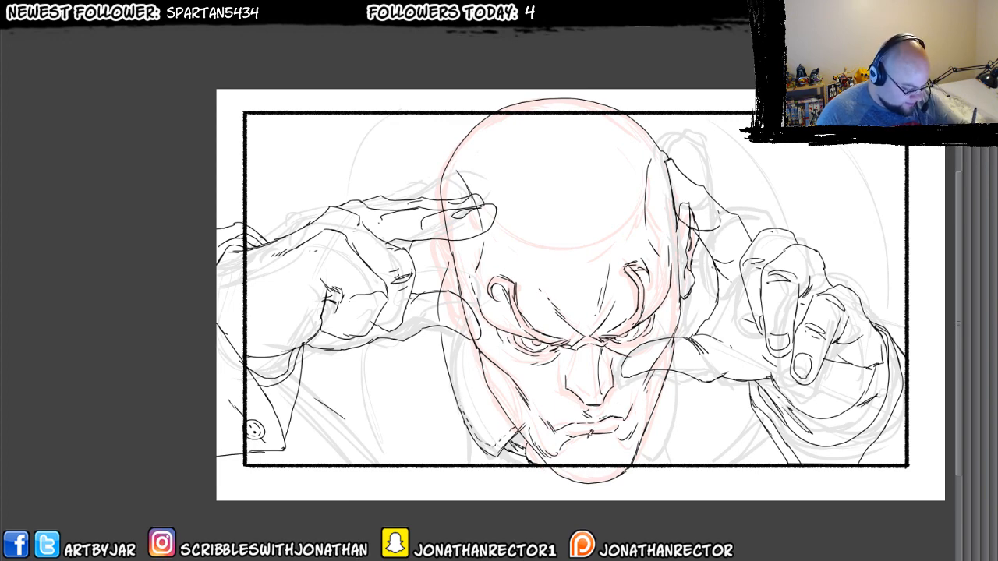
- Draw the right-side collar flap down behind the cheek to its point beside the chin, with stitching along the edge
{"action": "mouse_move", "coordinate": [641, 429]}
{"action": "left_mouse_down"}
{"action": "mouse_move", "coordinate": [649, 450]}
{"action": "mouse_move", "coordinate": [675, 399]}
{"action": "mouse_move", "coordinate": [680, 287]}
{"action": "left_mouse_up"}
{"action": "key", "text": "ctrl+z"}
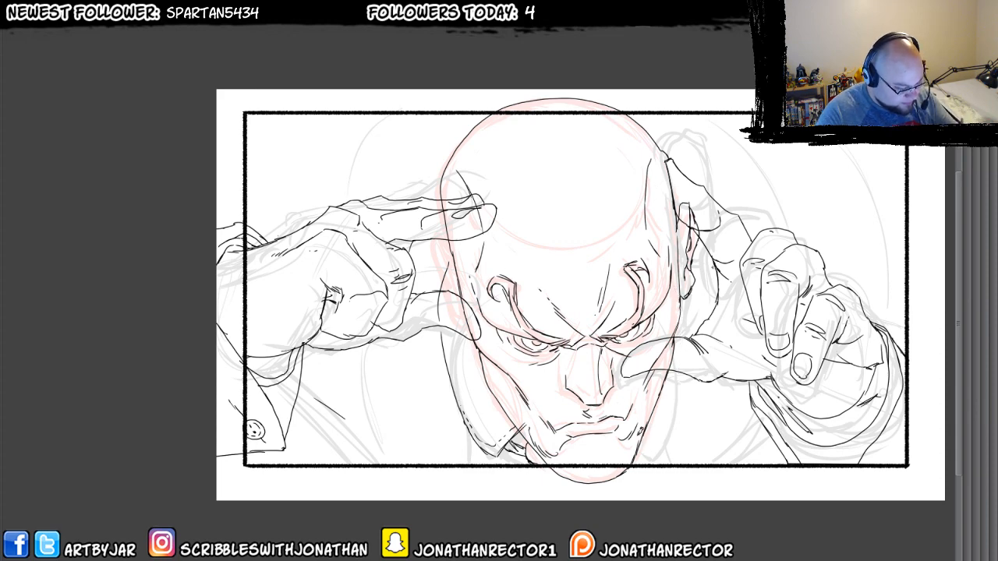
{"action": "mouse_move", "coordinate": [641, 429]}
{"action": "left_mouse_down"}
{"action": "mouse_move", "coordinate": [659, 446]}
{"action": "mouse_move", "coordinate": [678, 261]}
{"action": "left_mouse_up"}
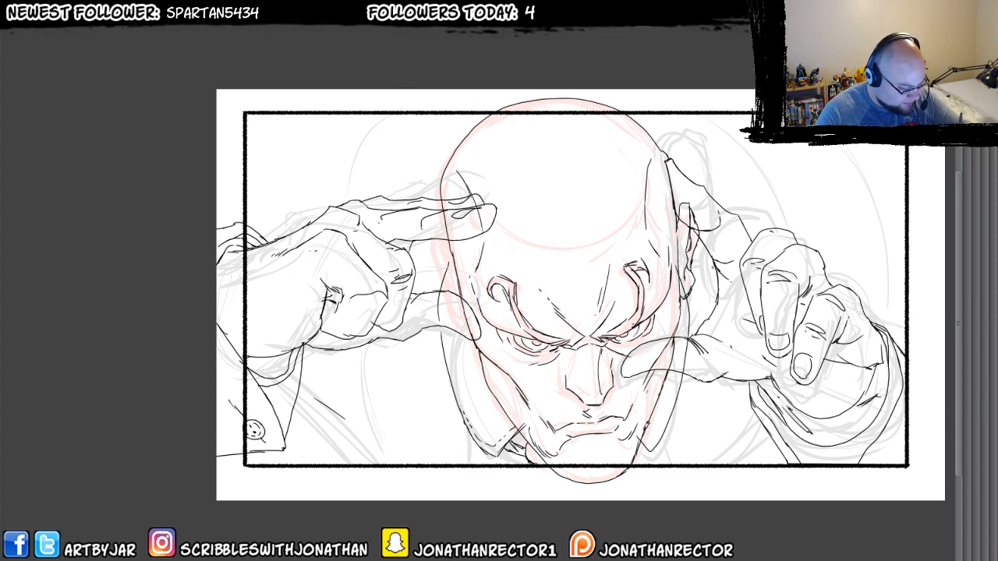
{"action": "mouse_move", "coordinate": [645, 422]}
{"action": "left_mouse_down"}
{"action": "mouse_move", "coordinate": [655, 441]}
{"action": "mouse_move", "coordinate": [669, 408]}
{"action": "left_mouse_up"}
{"action": "left_click_drag", "start_coordinate": [307, 346], "coordinate": [330, 359]}
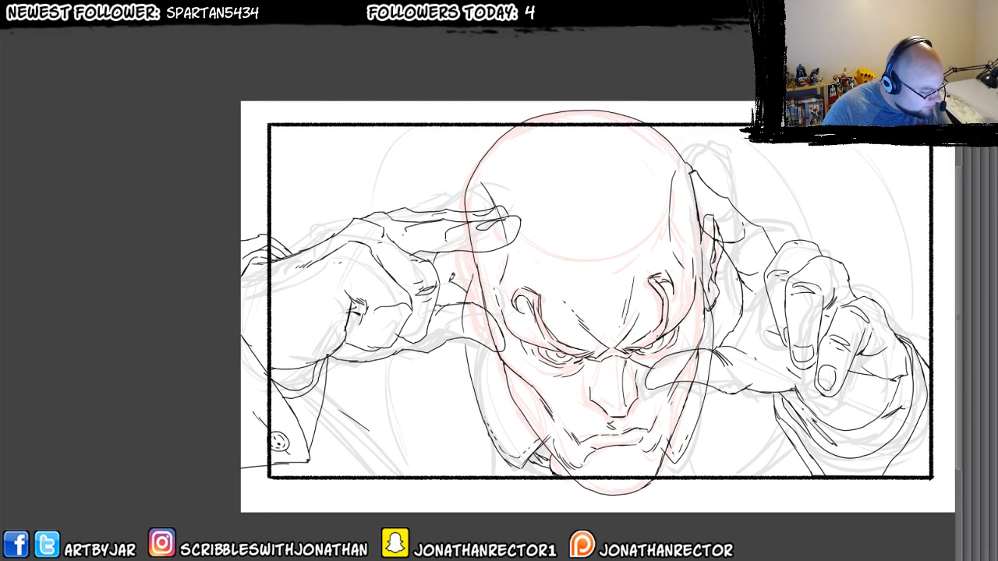
- Hide Layer 16 and draw the left-side ear on Layer 12, between the raised fingers and the thumb
{"action": "key", "text": "Tab"}
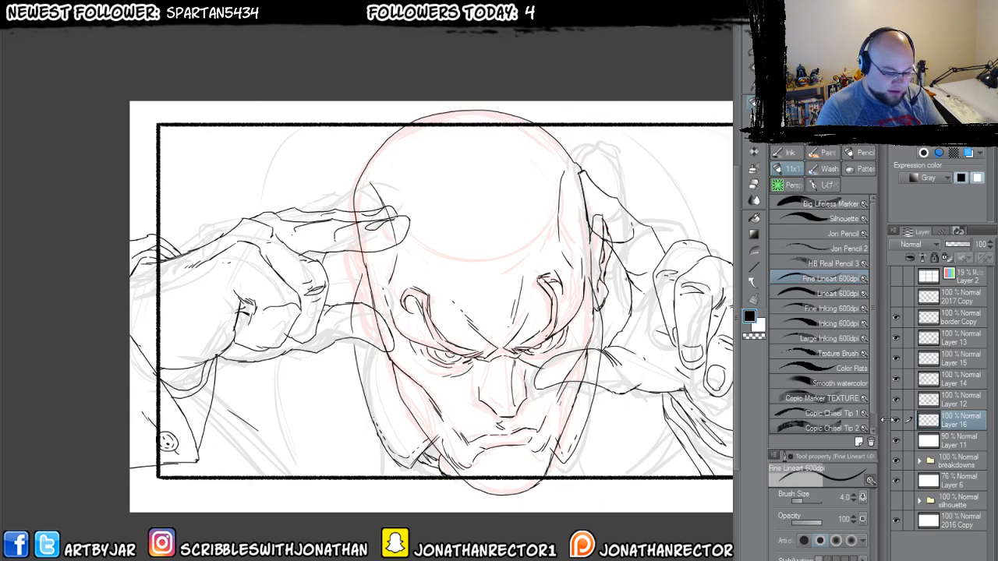
{"action": "left_click", "coordinate": [895, 419]}
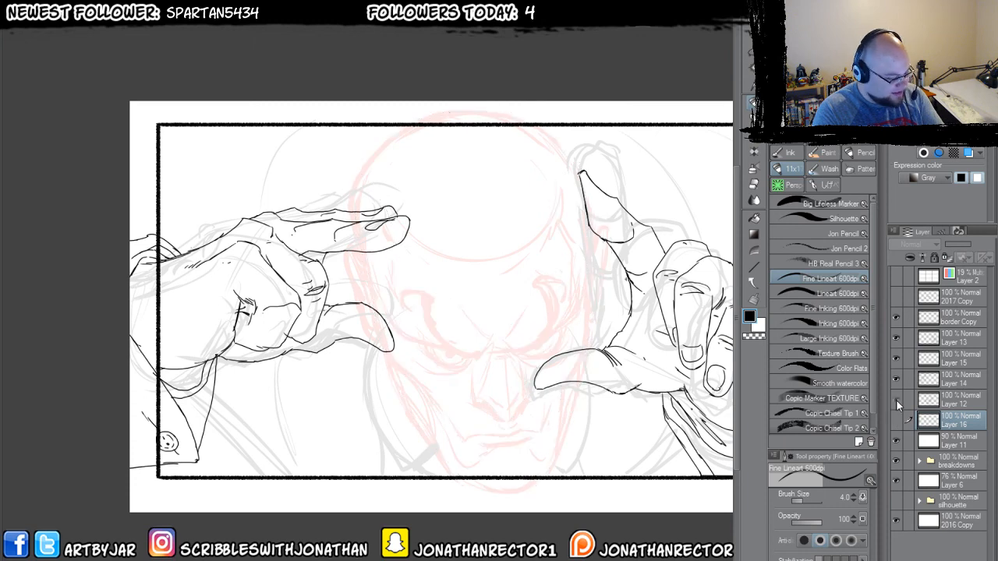
{"action": "left_click", "coordinate": [947, 399]}
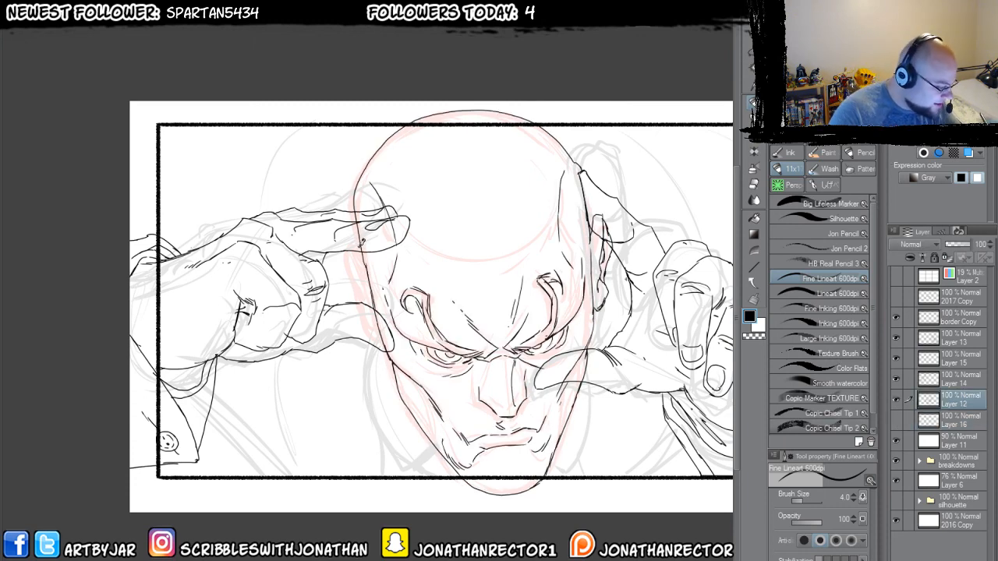
{"action": "mouse_move", "coordinate": [361, 242]}
{"action": "left_mouse_down"}
{"action": "mouse_move", "coordinate": [344, 221]}
{"action": "mouse_move", "coordinate": [340, 243]}
{"action": "mouse_move", "coordinate": [381, 335]}
{"action": "mouse_move", "coordinate": [358, 308]}
{"action": "mouse_move", "coordinate": [342, 239]}
{"action": "mouse_move", "coordinate": [360, 277]}
{"action": "mouse_move", "coordinate": [347, 251]}
{"action": "left_mouse_up"}
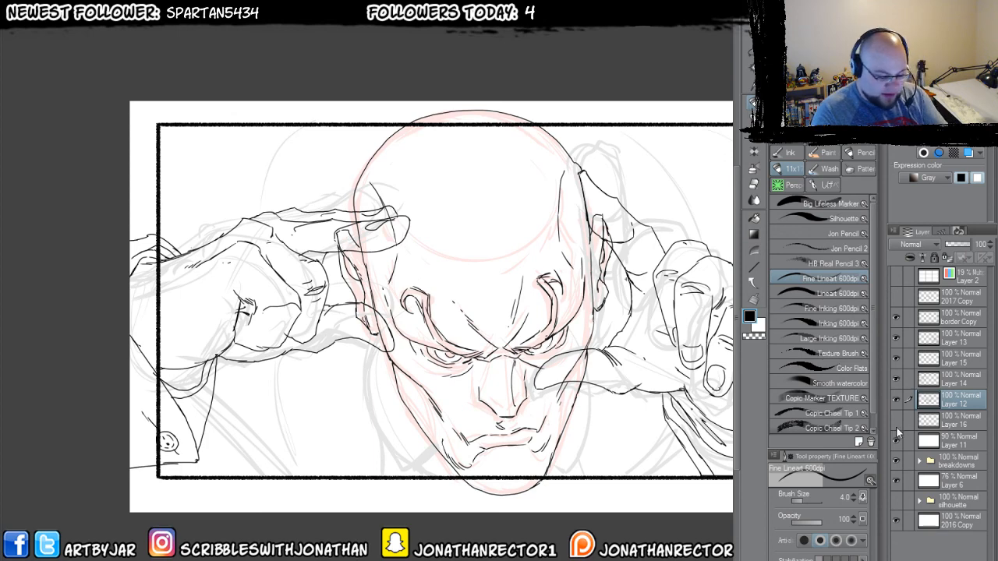
- Show Layer 16 again, make it the active layer, and turn on its red layer color
{"action": "left_click", "coordinate": [896, 419]}
{"action": "left_click", "coordinate": [935, 420]}
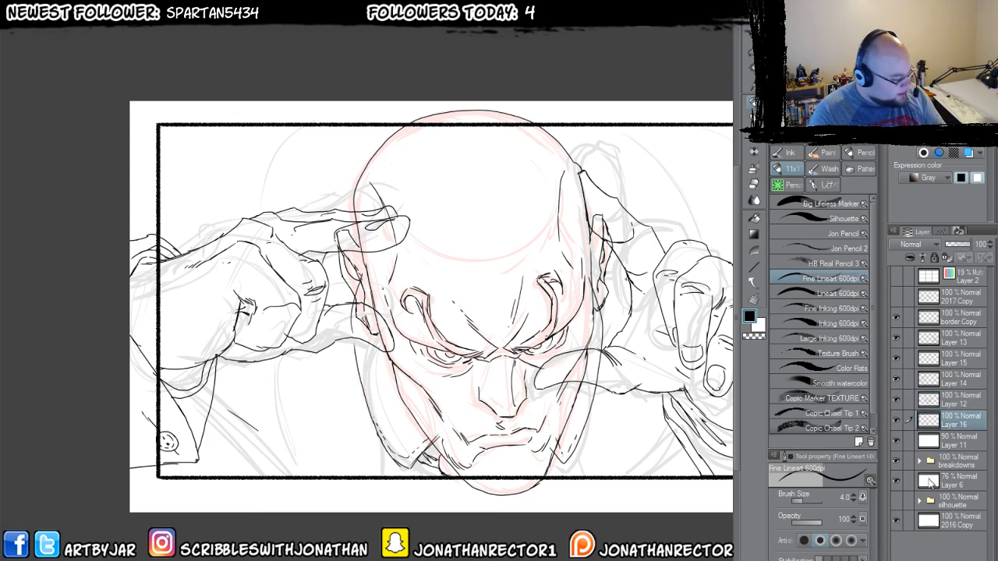
{"action": "left_click", "coordinate": [967, 153]}
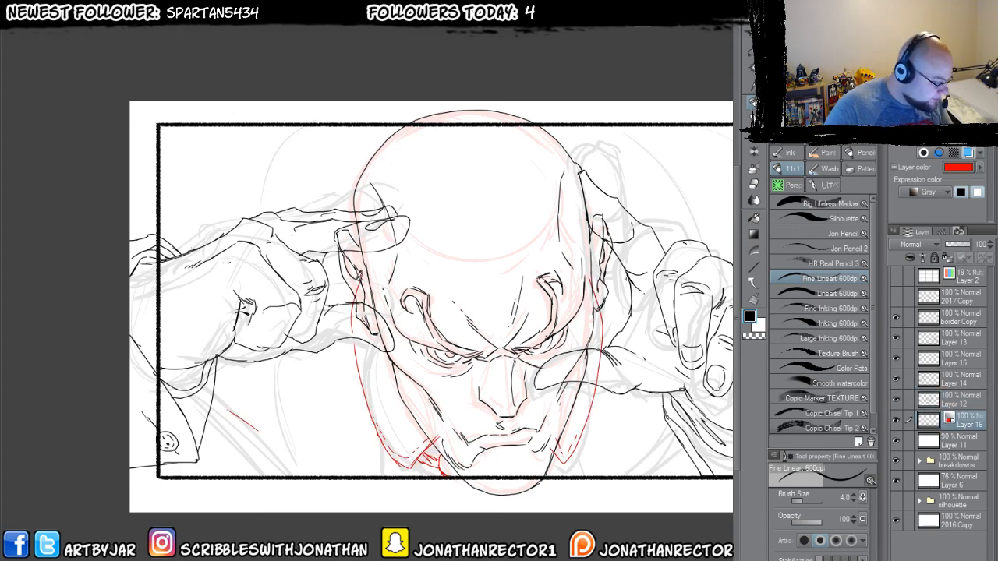
- Draw the left-side shoulder line behind the hand and the long jacket folds running down from the wrist to the panel's lower border
{"action": "left_click_drag", "start_coordinate": [360, 274], "coordinate": [254, 269]}
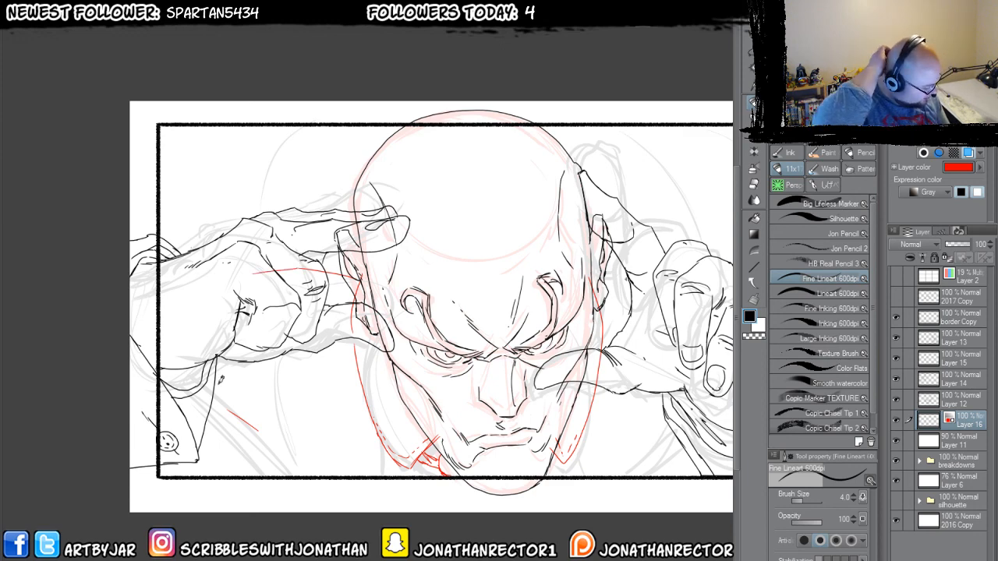
{"action": "left_click_drag", "start_coordinate": [271, 323], "coordinate": [298, 451]}
{"action": "left_click_drag", "start_coordinate": [267, 370], "coordinate": [322, 477]}
{"action": "left_click_drag", "start_coordinate": [260, 397], "coordinate": [314, 480]}
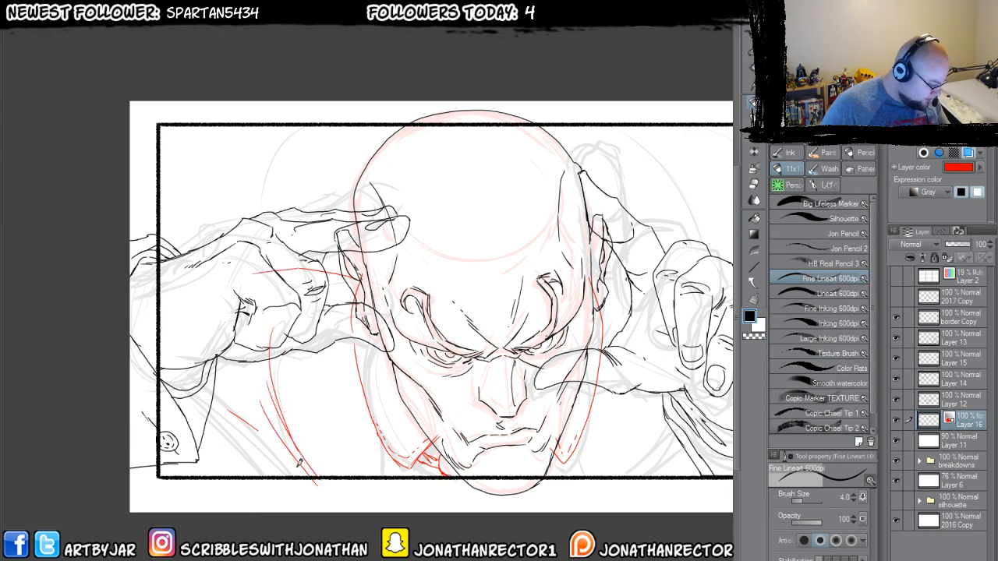
{"action": "left_click_drag", "start_coordinate": [164, 379], "coordinate": [276, 477]}
{"action": "left_click_drag", "start_coordinate": [184, 399], "coordinate": [250, 472]}
{"action": "mouse_move", "coordinate": [194, 433]}
{"action": "left_mouse_down"}
{"action": "mouse_move", "coordinate": [259, 476]}
{"action": "mouse_move", "coordinate": [165, 414]}
{"action": "left_mouse_up"}
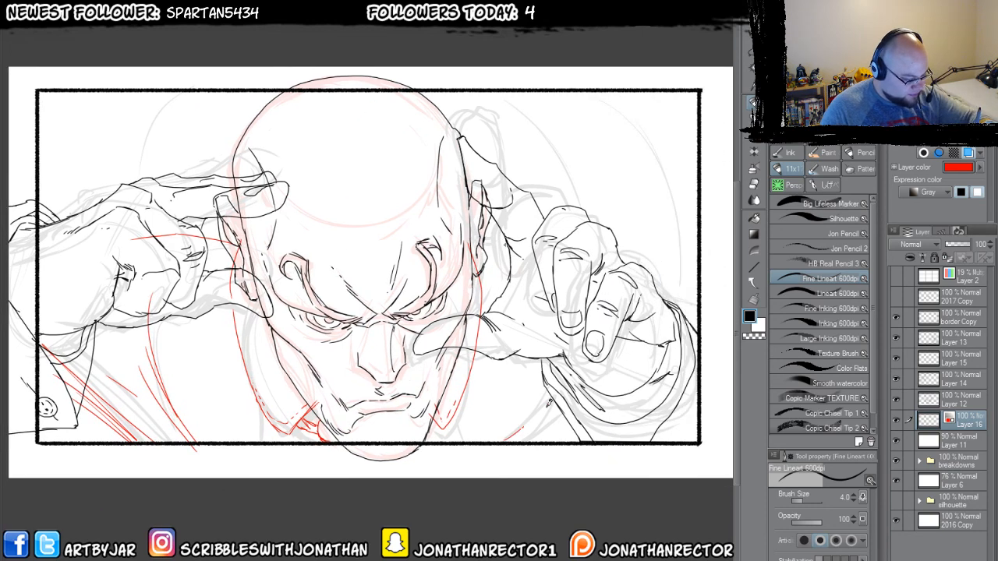
- Draw the right-side jacket fold beside the sleeve and the shoulder line from behind the ear over the hand toward the cuff
{"action": "left_click_drag", "start_coordinate": [577, 372], "coordinate": [526, 429]}
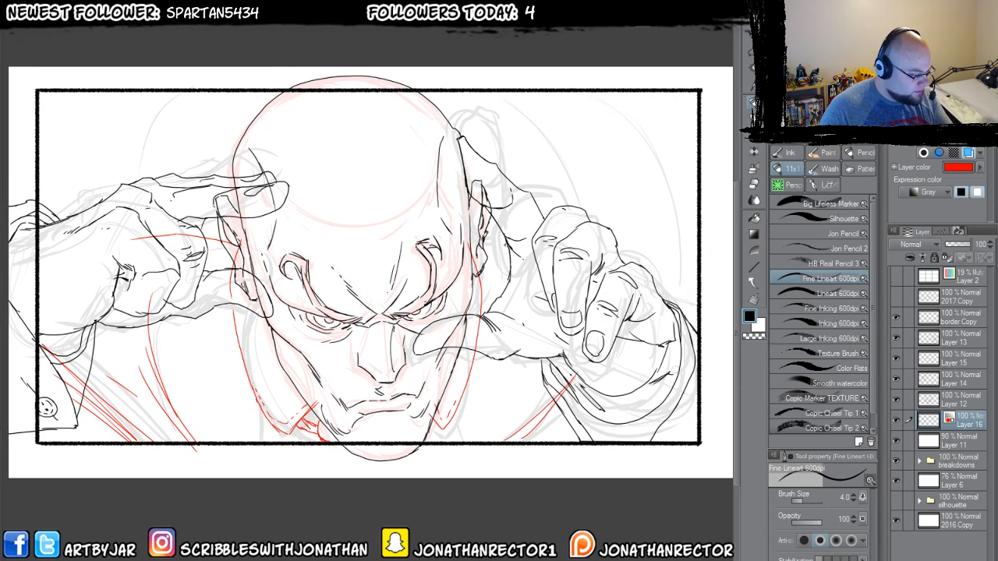
{"action": "left_click_drag", "start_coordinate": [484, 234], "coordinate": [507, 233]}
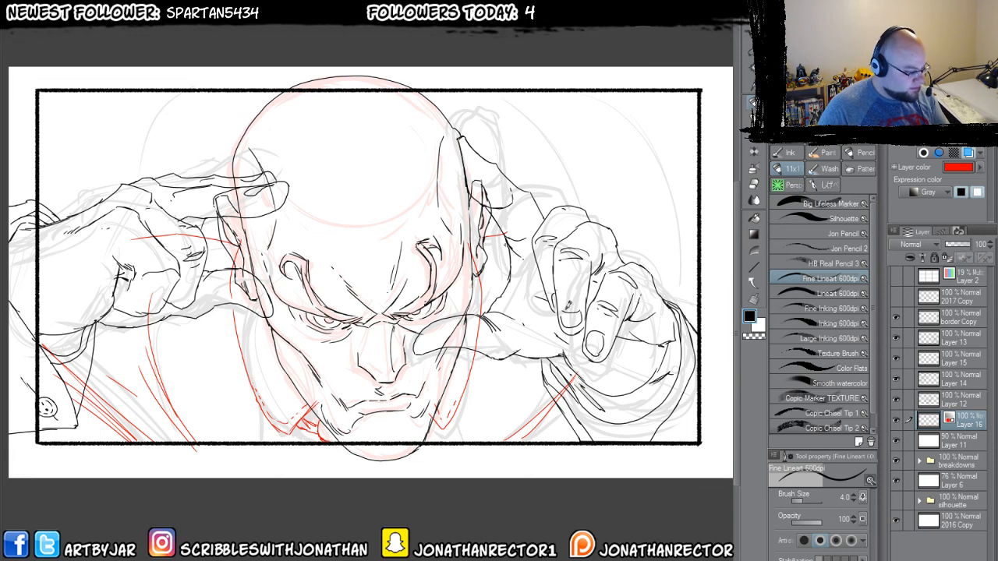
{"action": "key", "text": "ctrl+z"}
{"action": "left_click_drag", "start_coordinate": [475, 238], "coordinate": [519, 244]}
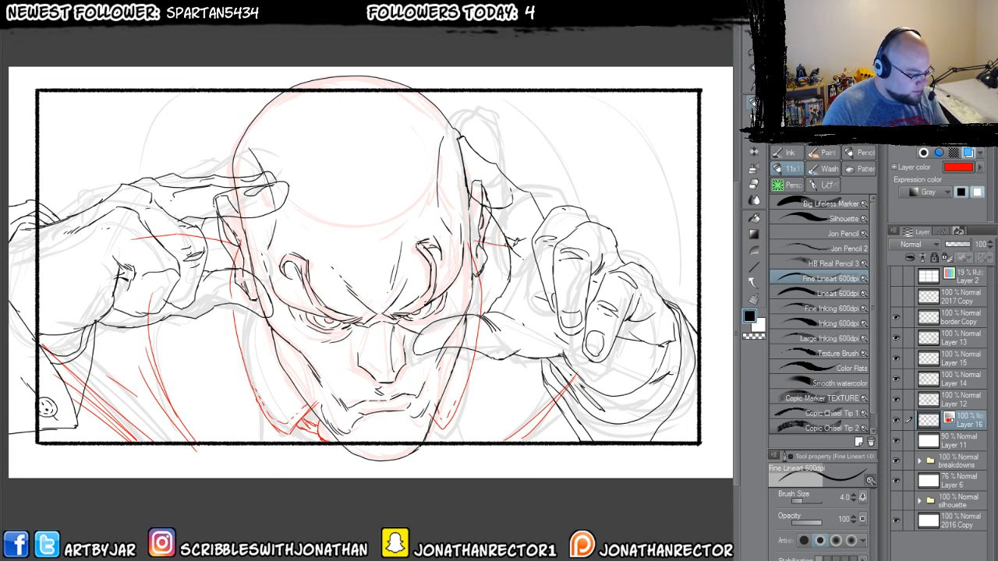
{"action": "left_click_drag", "start_coordinate": [599, 248], "coordinate": [680, 279]}
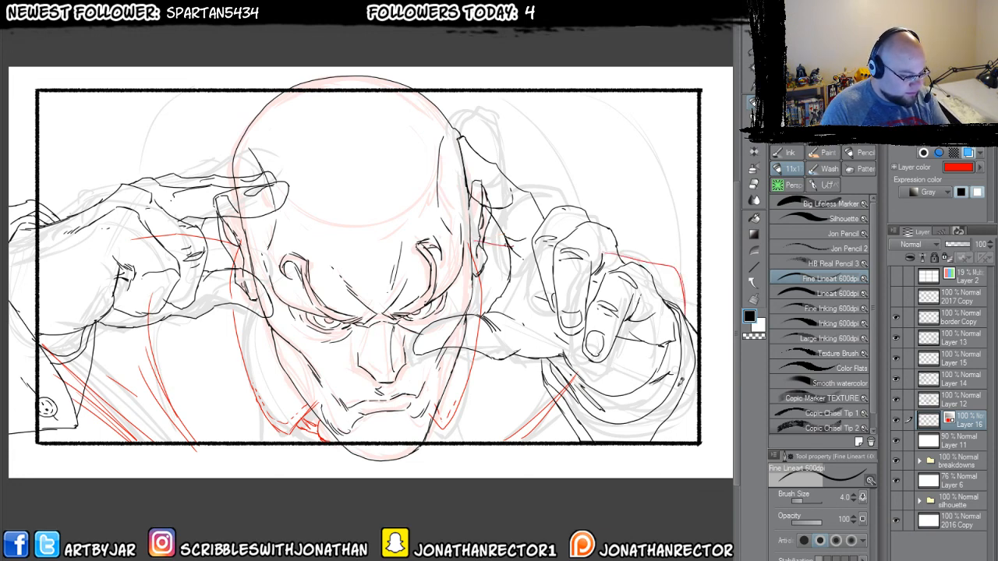
- Undo the right-side shoulder line and redraw it with a wrinkled contour from behind the hand down to the panel's side border
{"action": "key", "text": "ctrl+z"}
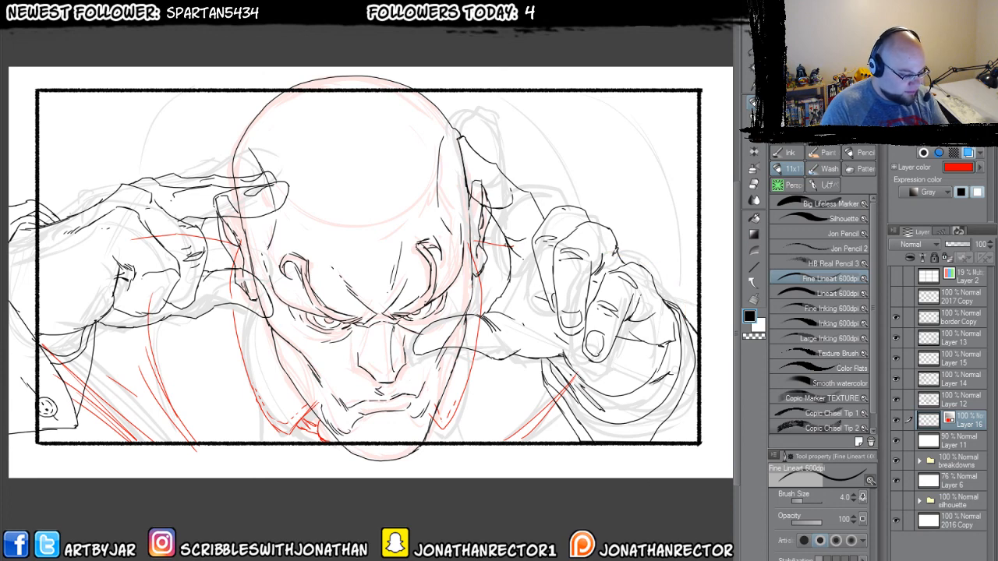
{"action": "left_click_drag", "start_coordinate": [612, 253], "coordinate": [695, 282]}
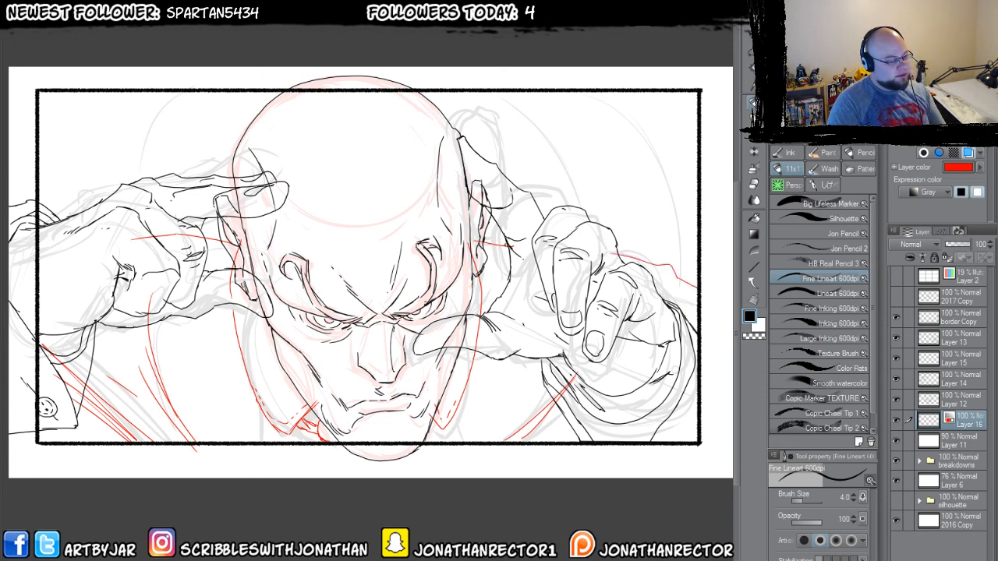
{"action": "key", "text": "e"}
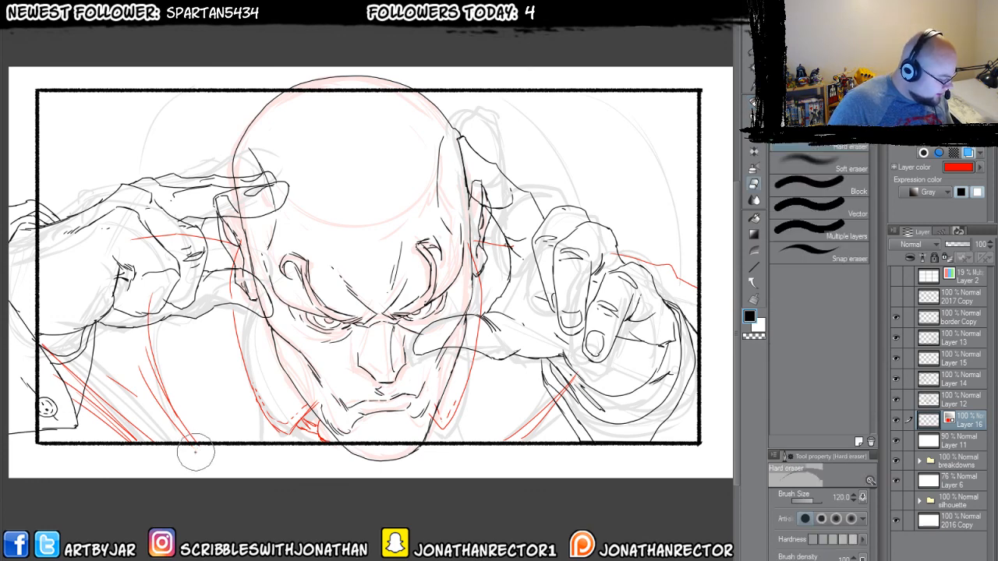
{"action": "scroll", "coordinate": [187, 451], "scroll_direction": "down", "scroll_amount": 1}
{"action": "left_click_drag", "start_coordinate": [584, 398], "coordinate": [679, 363]}
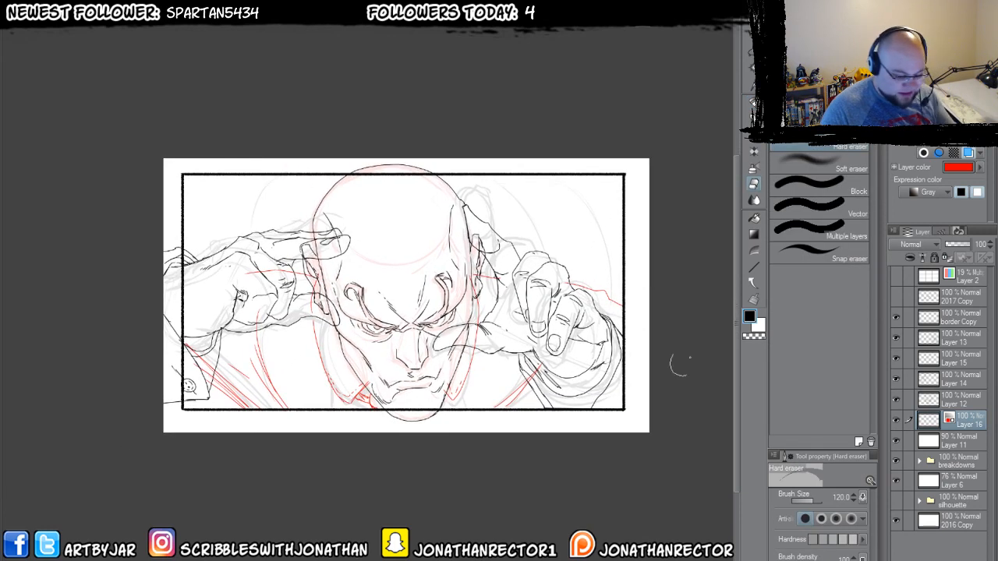
- Turn off Layer 16's red layer color and make Layer 12 the active layer
{"action": "left_click", "coordinate": [893, 167]}
{"action": "left_click", "coordinate": [912, 400]}
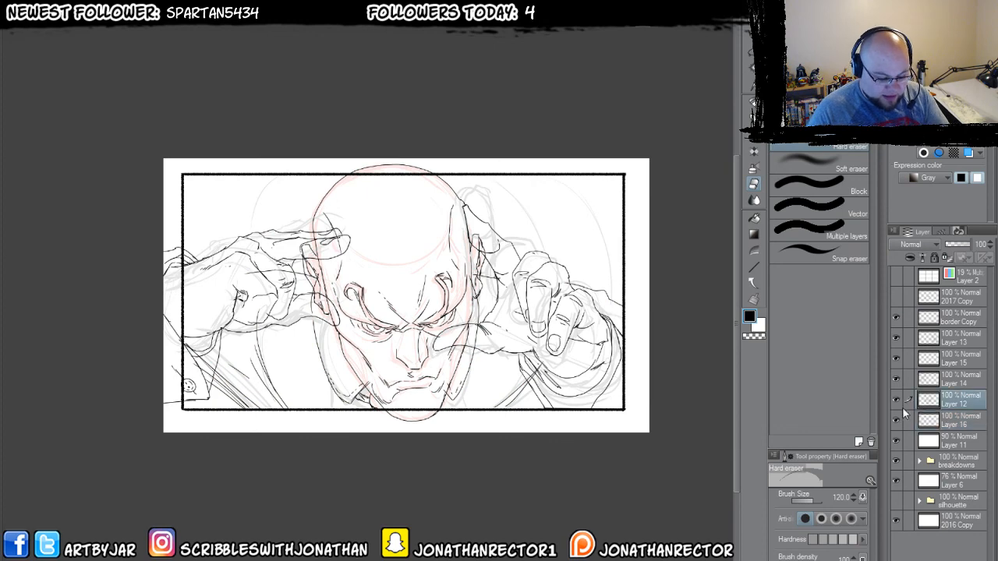
{"action": "key", "text": "w"}
{"action": "left_click", "coordinate": [810, 147]}
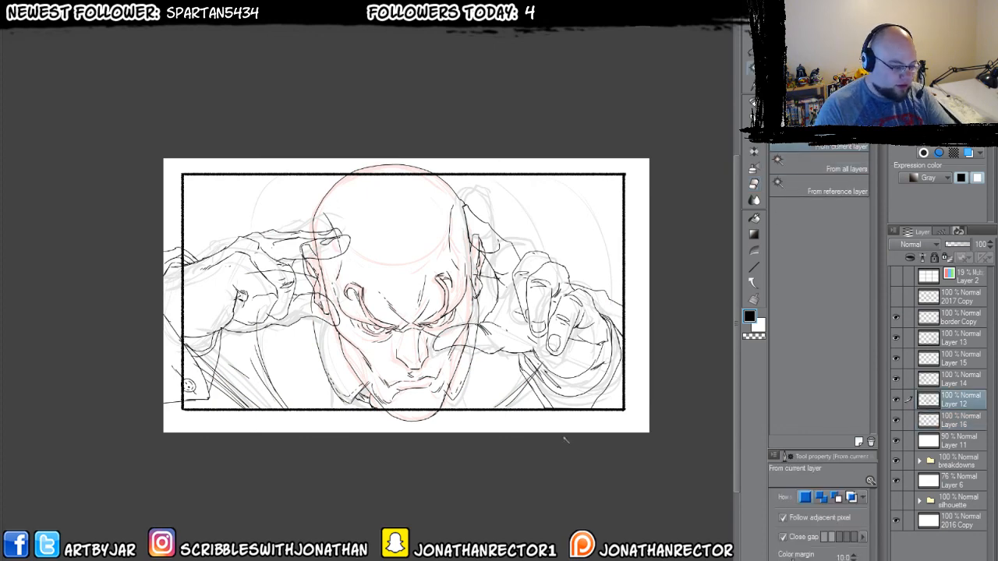
{"action": "left_click", "coordinate": [474, 430]}
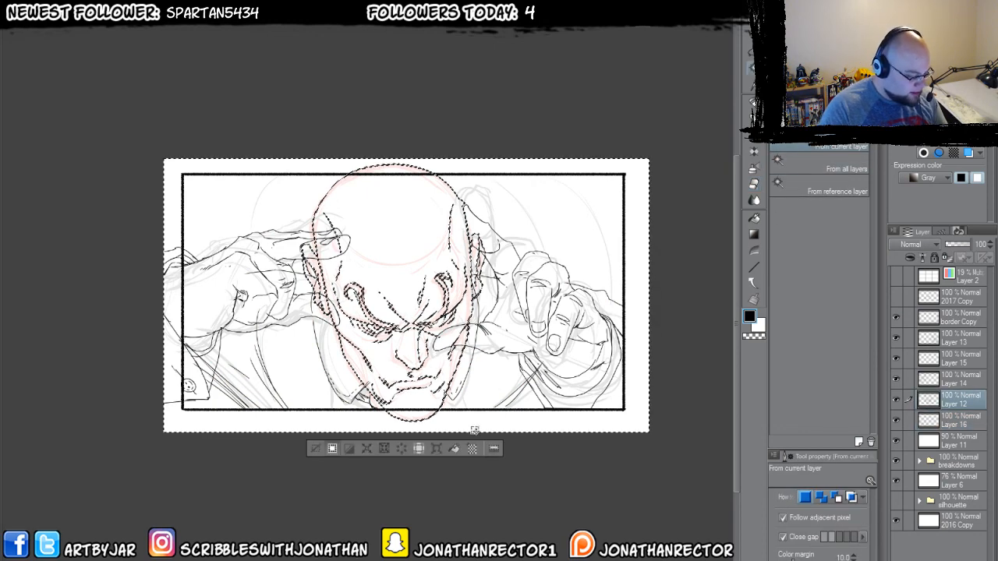
{"action": "left_click", "coordinate": [331, 448]}
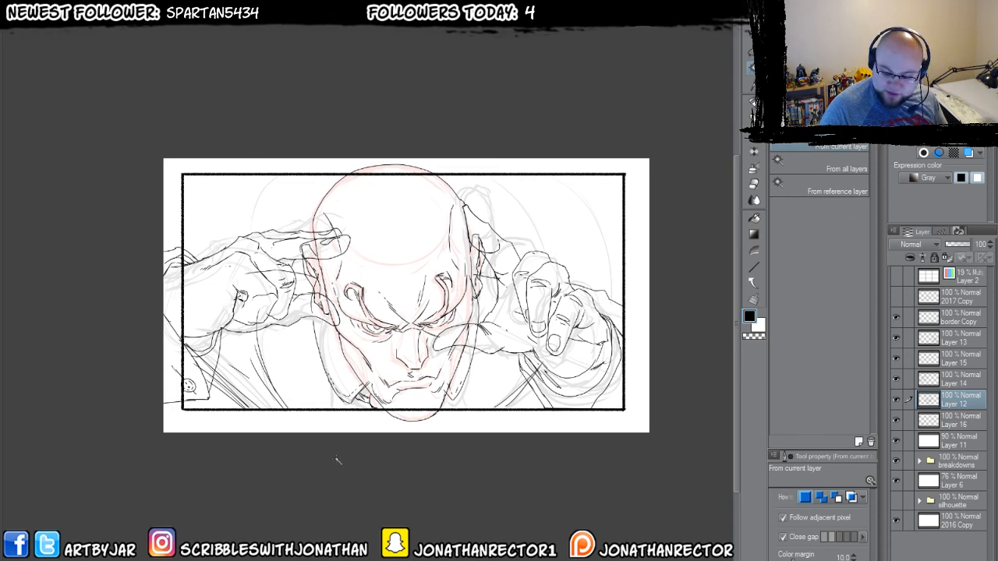
- Hide the border and every line-art layer except Layer 12, and close the outline at the top of the left-side ear
{"action": "scroll", "coordinate": [337, 460], "scroll_direction": "up", "scroll_amount": 3}
{"action": "left_click_drag", "start_coordinate": [895, 417], "coordinate": [896, 317]}
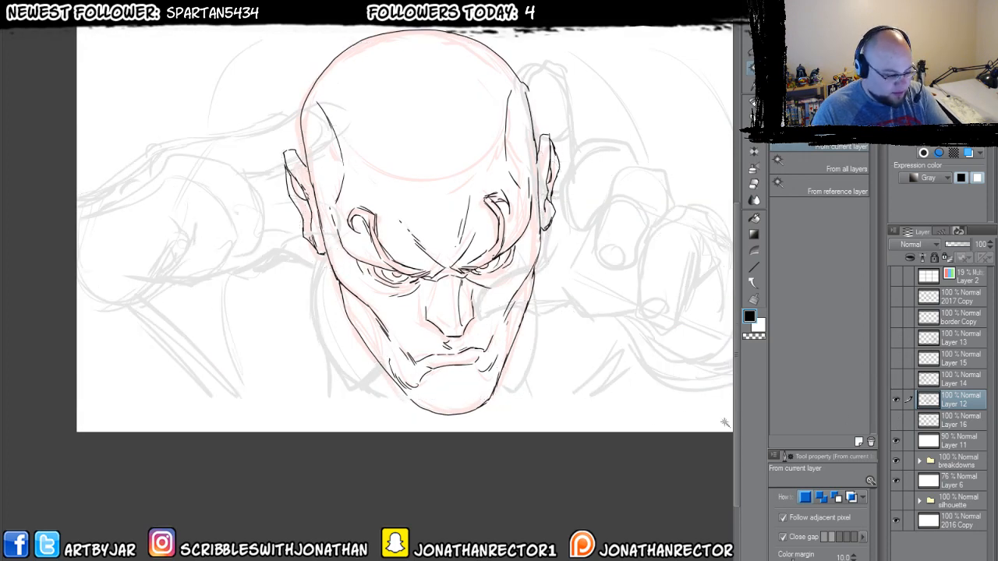
{"action": "key", "text": "p"}
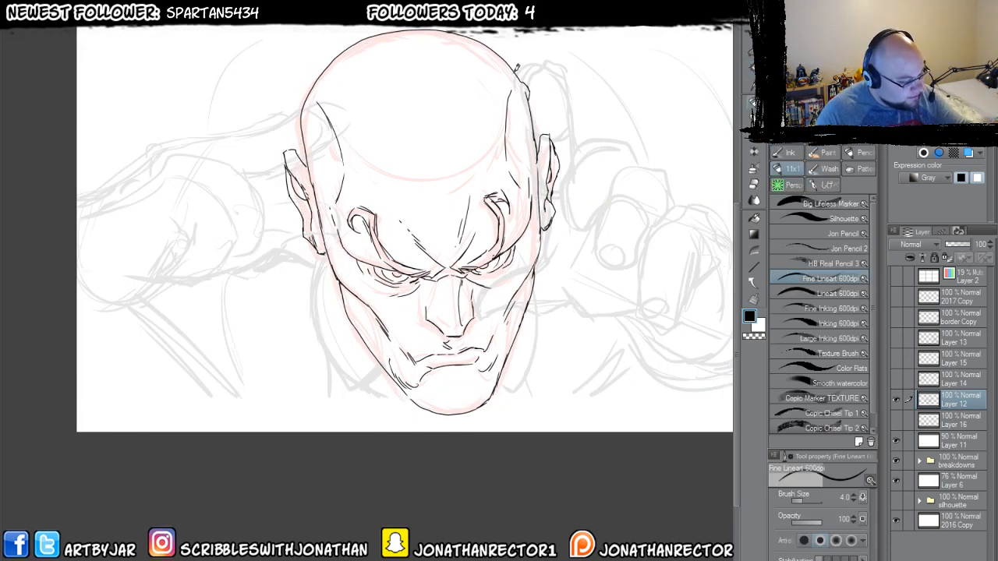
{"action": "left_click_drag", "start_coordinate": [896, 419], "coordinate": [895, 319]}
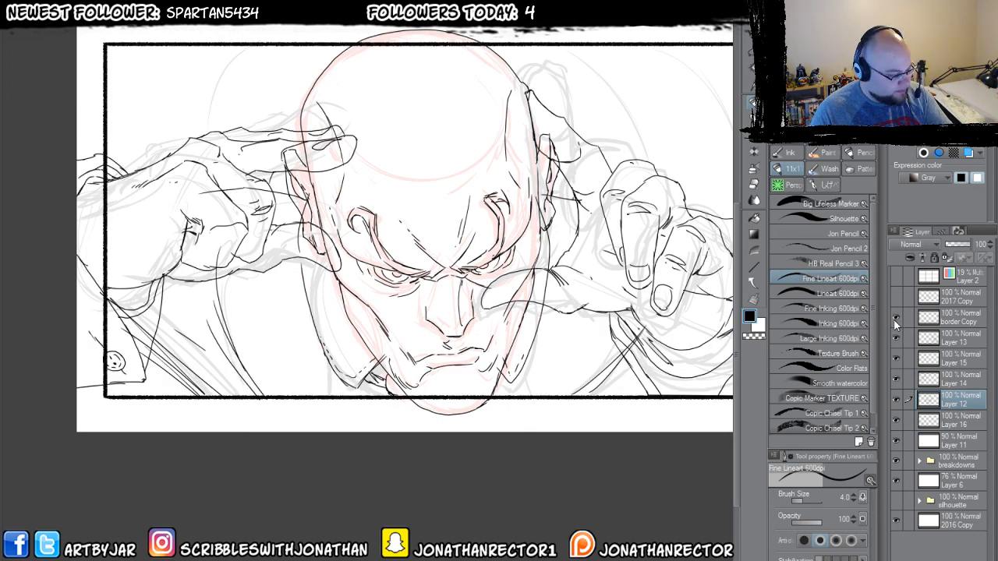
{"action": "key", "text": "g"}
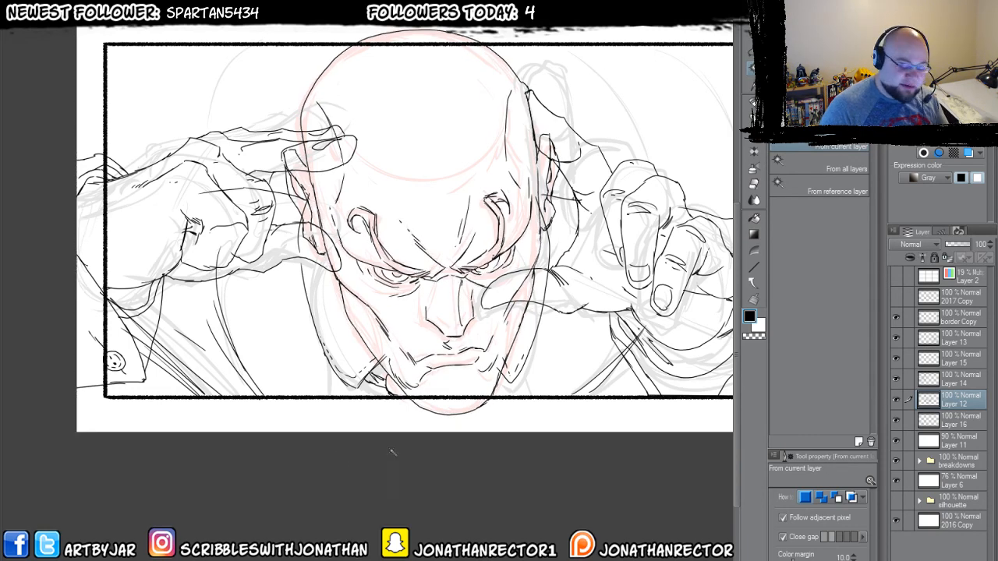
{"action": "left_click_drag", "start_coordinate": [896, 378], "coordinate": [896, 317]}
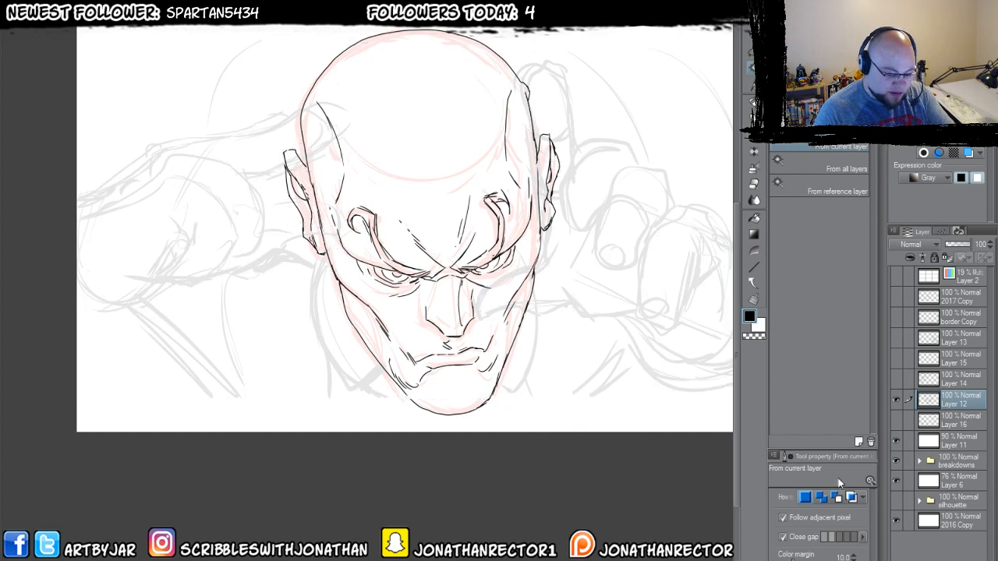
{"action": "key", "text": "p"}
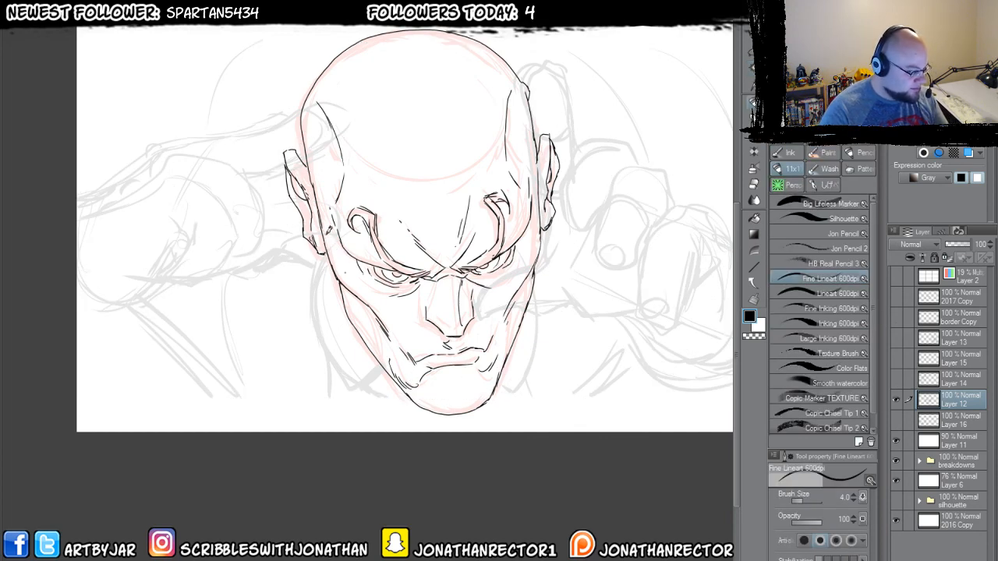
{"action": "left_click_drag", "start_coordinate": [293, 142], "coordinate": [287, 150]}
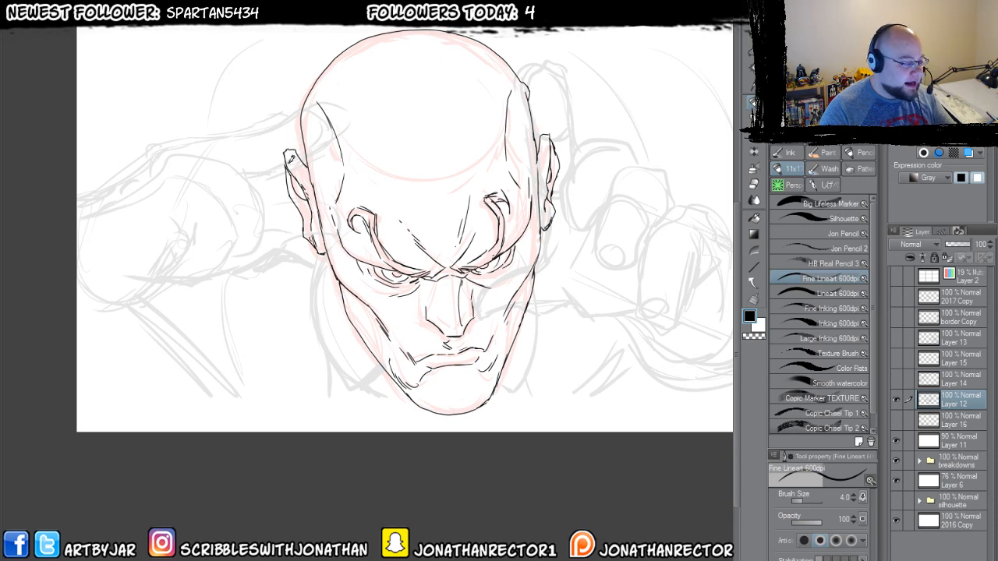
- Select the area outside the head on Layer 12 and generate a white KO layer beneath it
{"action": "key", "text": "w"}
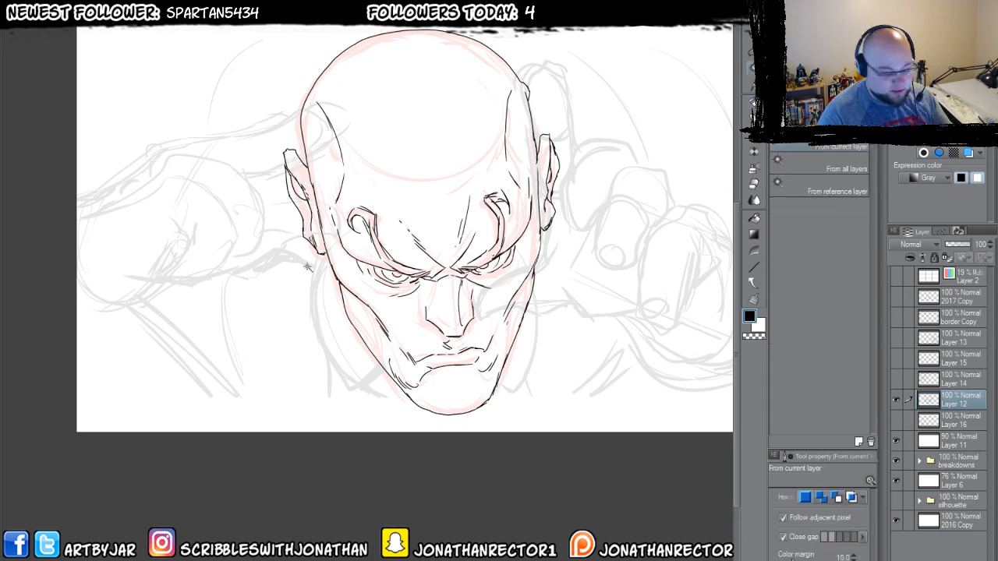
{"action": "left_click", "coordinate": [313, 291]}
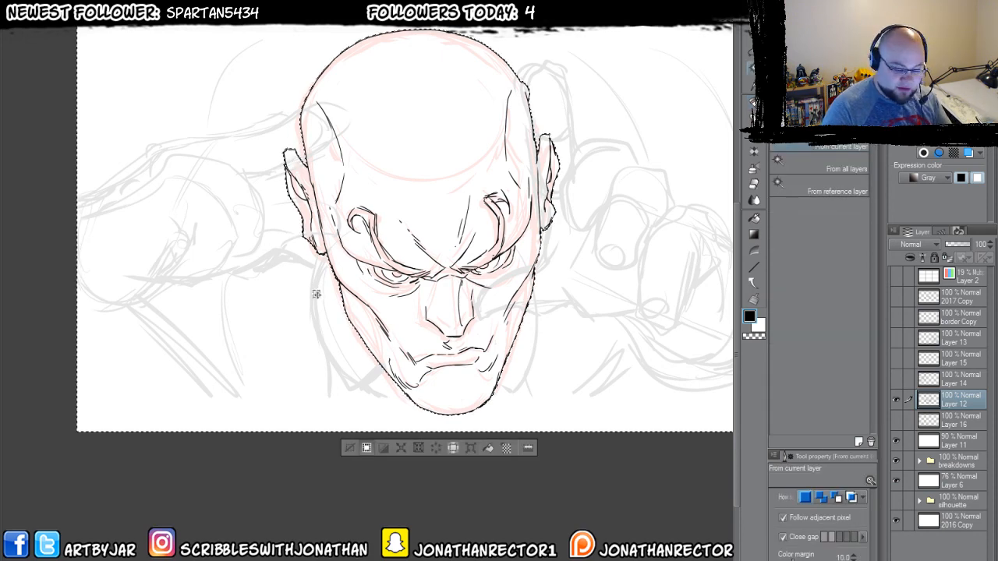
{"action": "key", "text": "F1"}
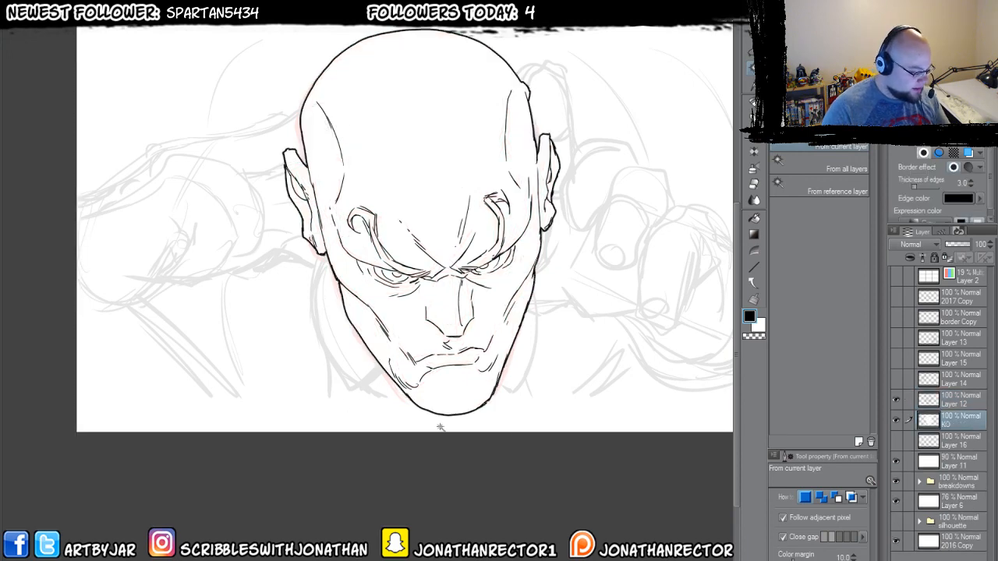
- Show Layer 14, select the area outside the left-side hand and sleeve, and generate a white KO layer beneath it
{"action": "left_click", "coordinate": [895, 380]}
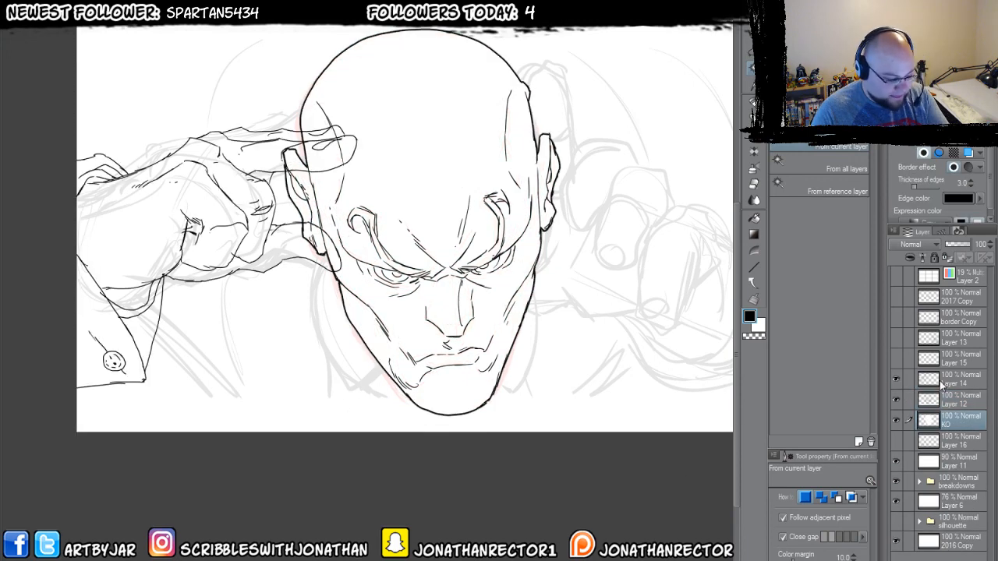
{"action": "left_click", "coordinate": [943, 379]}
{"action": "left_click", "coordinate": [310, 351]}
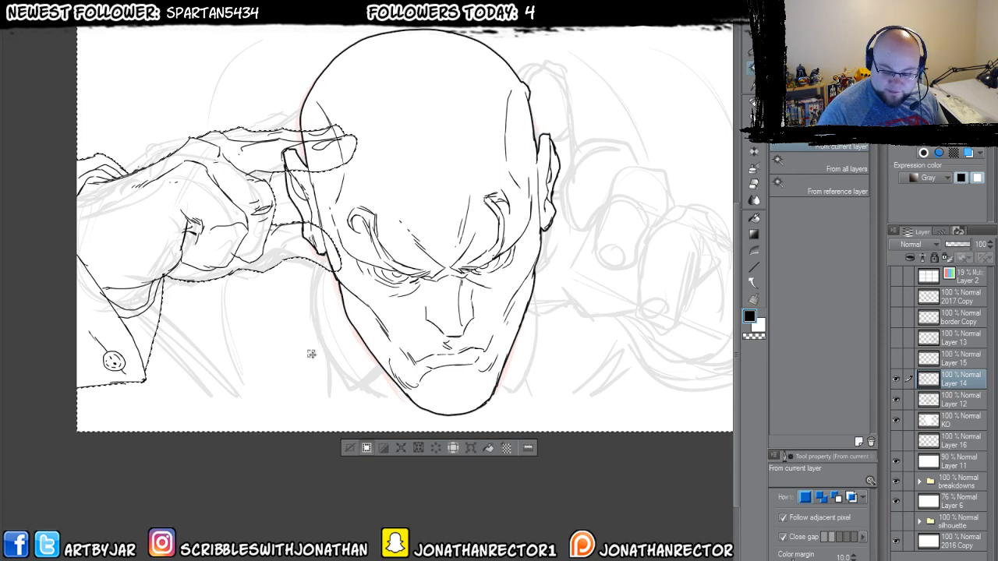
{"action": "key", "text": "F1"}
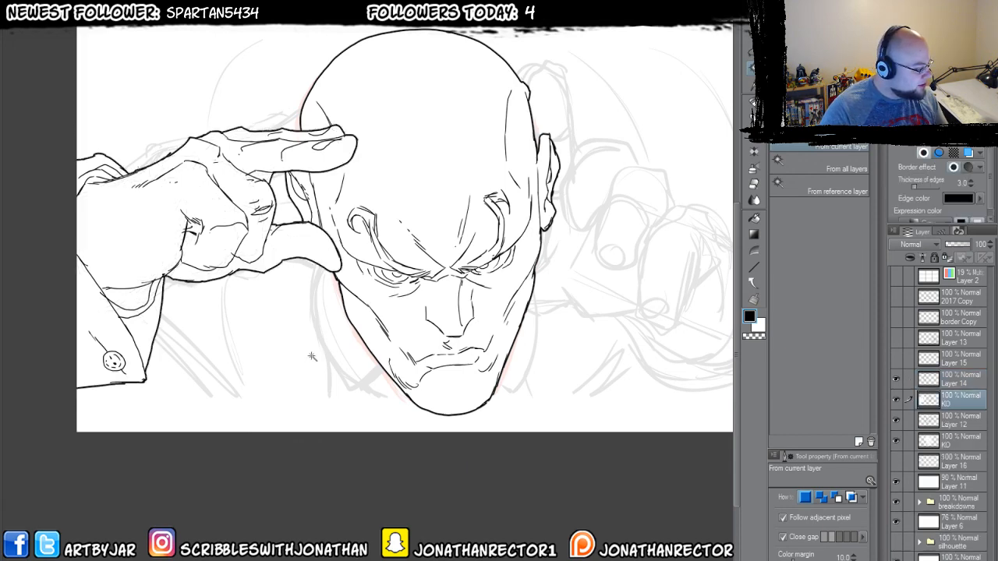
- Show Layers 15 and 13, select the area outside the right-side hand on Layer 13, and generate a KO layer beneath it
{"action": "left_click", "coordinate": [896, 357]}
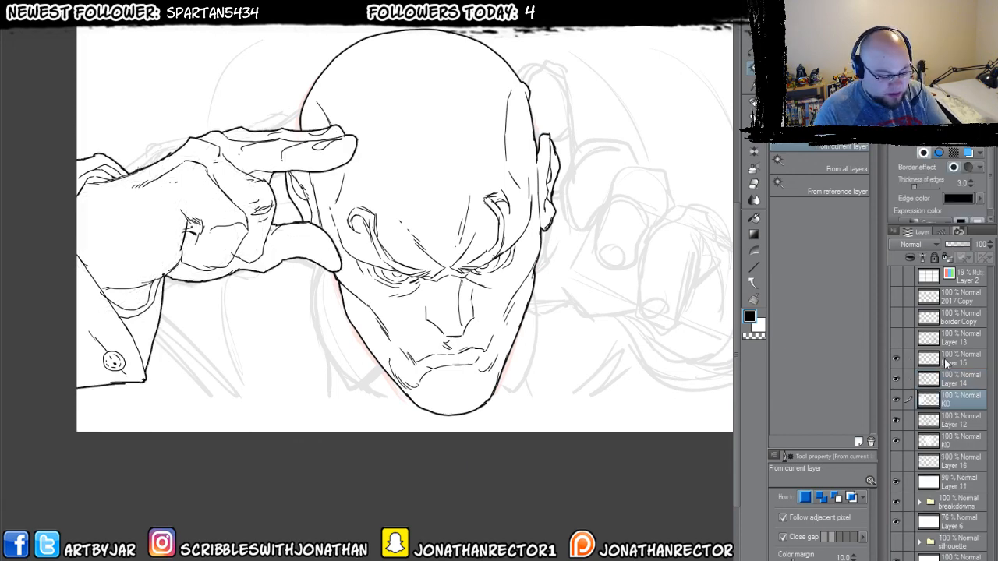
{"action": "left_click", "coordinate": [947, 362]}
{"action": "left_click", "coordinate": [896, 338]}
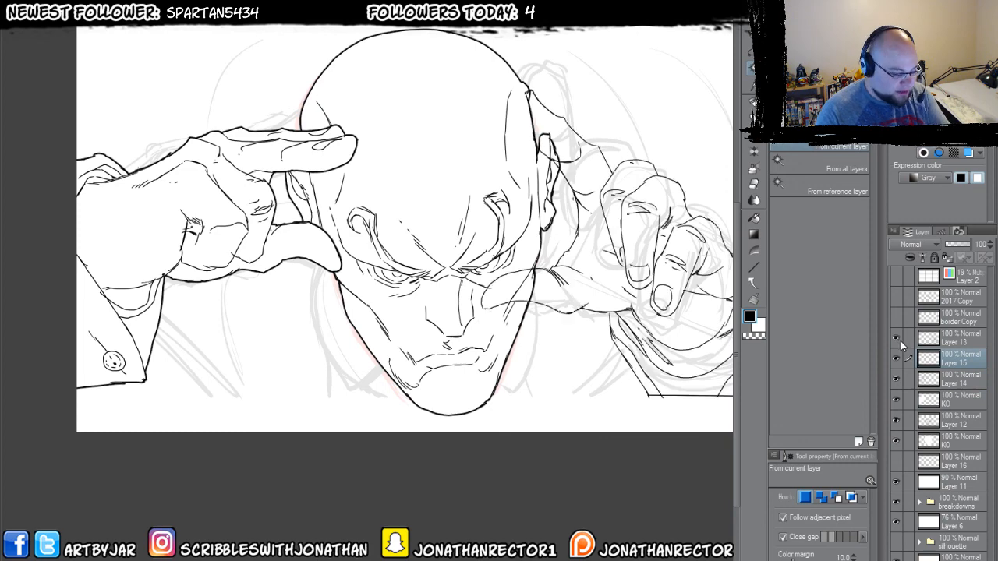
{"action": "left_click", "coordinate": [951, 339]}
{"action": "left_click", "coordinate": [583, 385]}
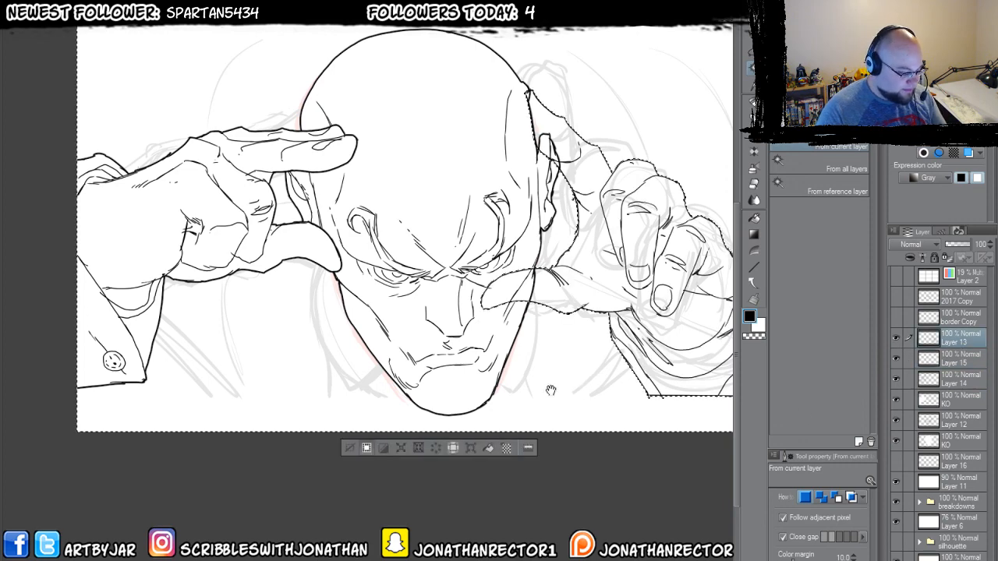
{"action": "left_click_drag", "start_coordinate": [548, 393], "coordinate": [438, 405]}
{"action": "key", "text": "F1"}
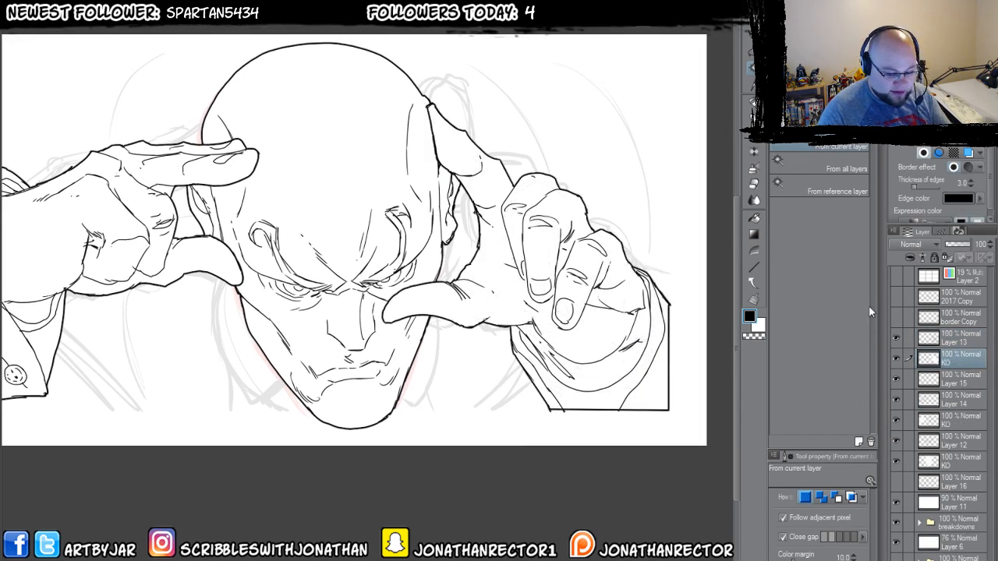
- Show the border Copy layer, duplicate it as a working copy, and keep the original border layer hidden
{"action": "left_click", "coordinate": [896, 316]}
{"action": "scroll", "coordinate": [486, 488], "scroll_direction": "down", "scroll_amount": 2}
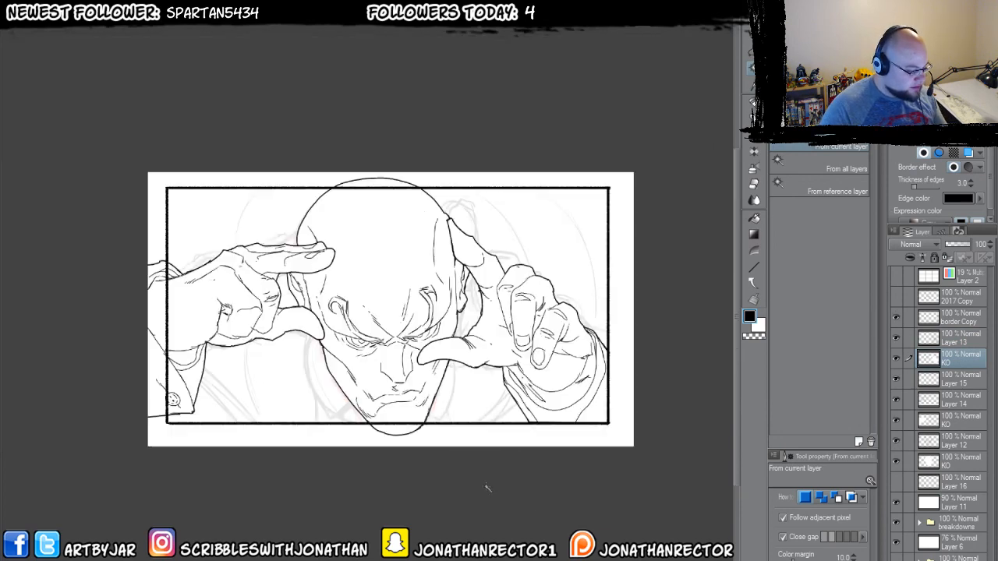
{"action": "left_click", "coordinate": [953, 339]}
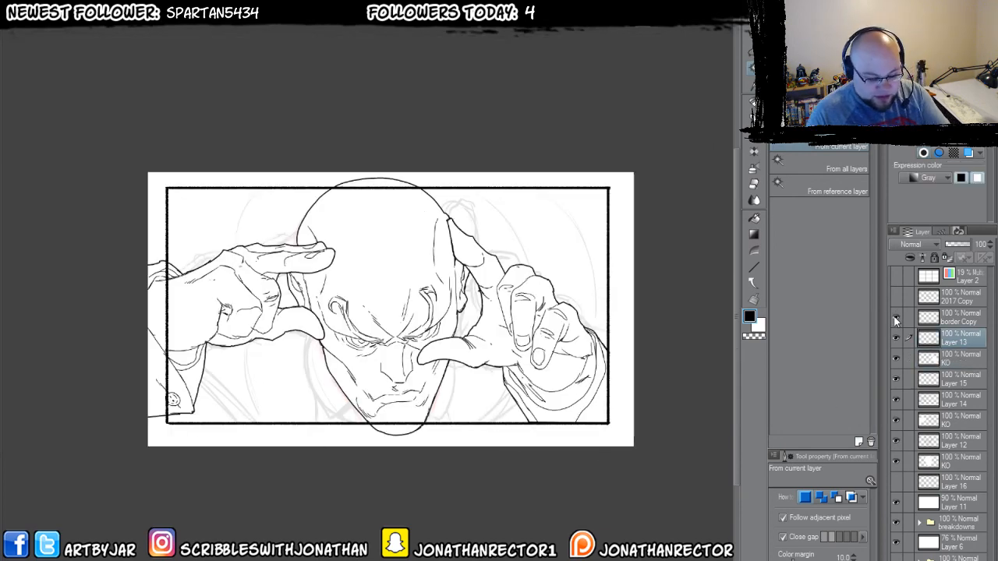
{"action": "left_click", "coordinate": [896, 336]}
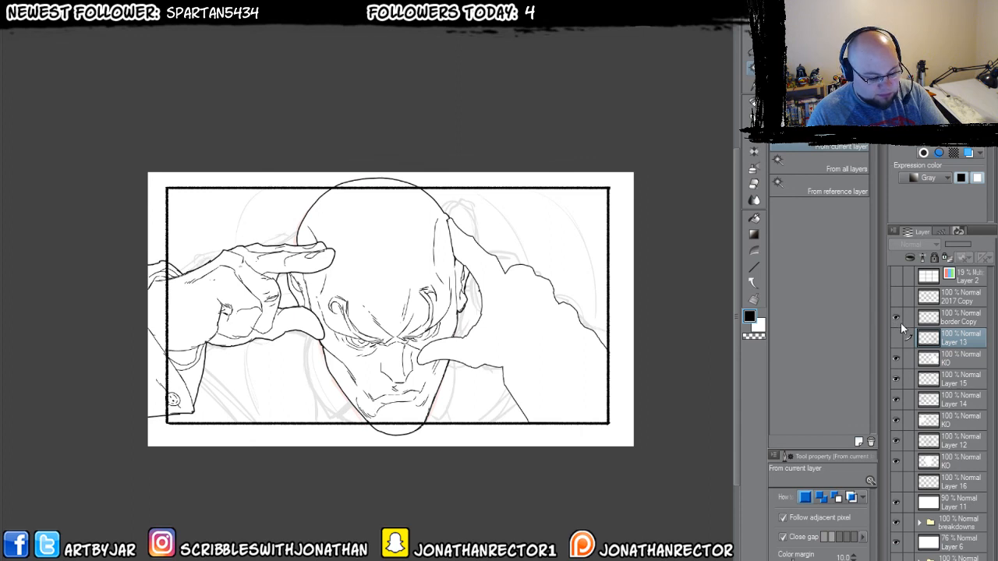
{"action": "left_click", "coordinate": [896, 337]}
{"action": "left_click", "coordinate": [943, 318]}
{"action": "key", "text": "ctrl+v"}
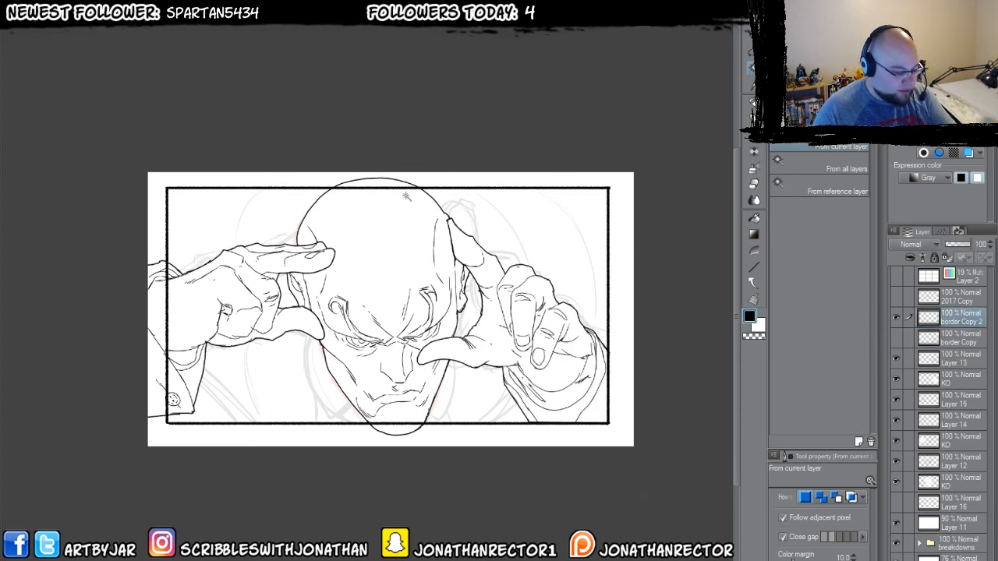
- Erase the duplicated border where it crosses the top of the head, the chin, and the left-side hand and sleeve
{"action": "key", "text": "e"}
{"action": "left_click_drag", "start_coordinate": [412, 189], "coordinate": [335, 189]}
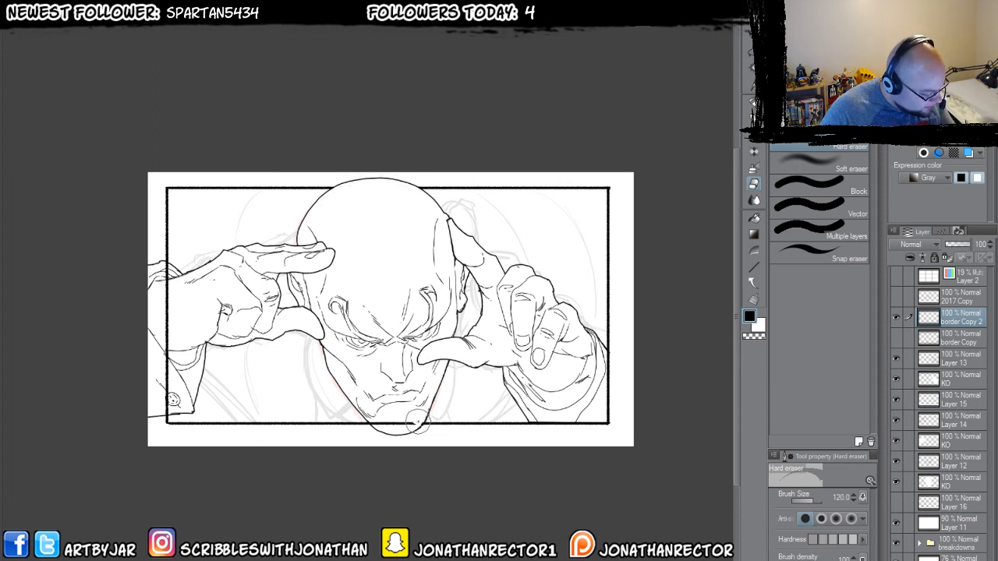
{"action": "mouse_move", "coordinate": [421, 420]}
{"action": "left_mouse_down"}
{"action": "mouse_move", "coordinate": [375, 419]}
{"action": "mouse_move", "coordinate": [433, 434]}
{"action": "left_mouse_up"}
{"action": "mouse_move", "coordinate": [223, 281]}
{"action": "left_mouse_down"}
{"action": "mouse_move", "coordinate": [231, 414]}
{"action": "mouse_move", "coordinate": [215, 420]}
{"action": "mouse_move", "coordinate": [234, 423]}
{"action": "mouse_move", "coordinate": [222, 419]}
{"action": "left_mouse_up"}
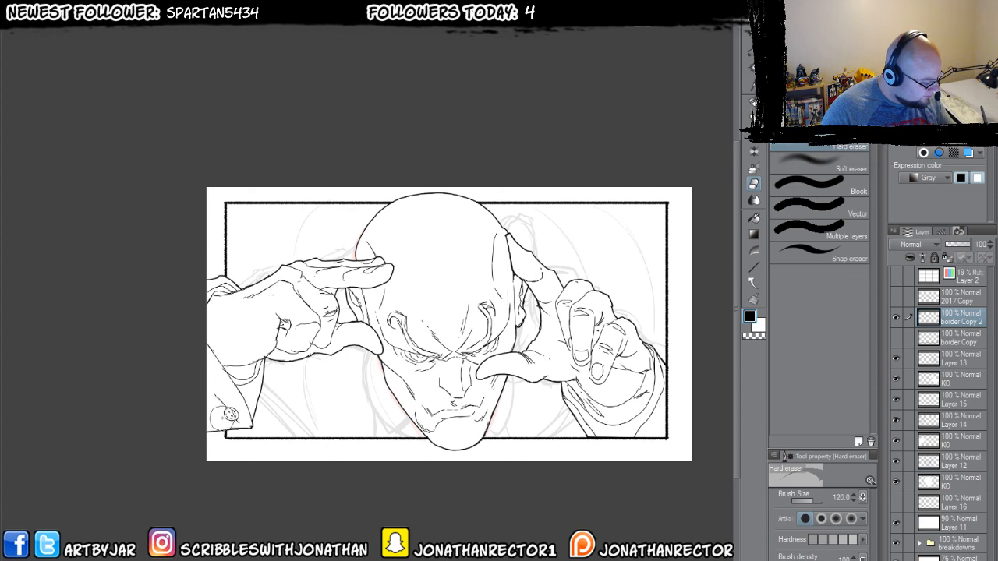
- Show the jacket line art on Layer 16 and hide the breakdowns folder
{"action": "left_click", "coordinate": [894, 503]}
{"action": "left_click_drag", "start_coordinate": [499, 466], "coordinate": [450, 435]}
{"action": "left_click", "coordinate": [895, 543]}
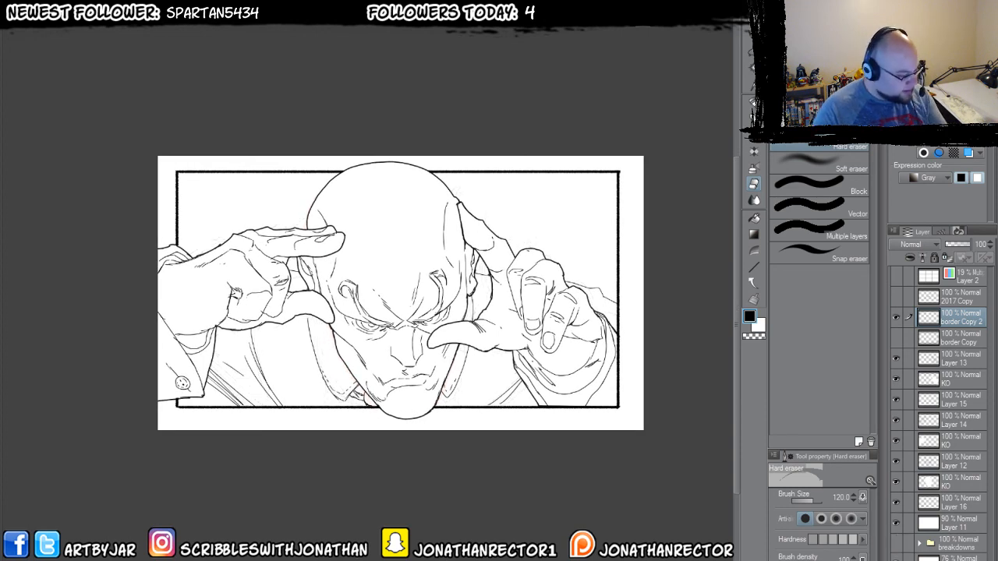
- Mirror the canvas view horizontally to check the drawing's proportions, and return it to the normal orientation
{"action": "scroll", "coordinate": [369, 315], "scroll_direction": "down", "scroll_amount": 1}
{"action": "scroll", "coordinate": [366, 311], "scroll_direction": "up", "scroll_amount": 1}
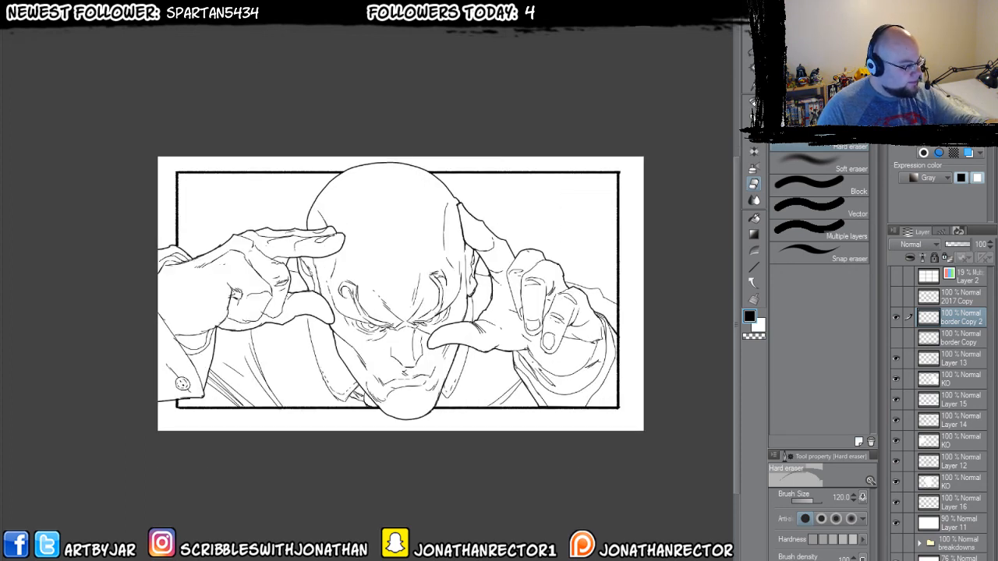
{"action": "key", "text": "h"}
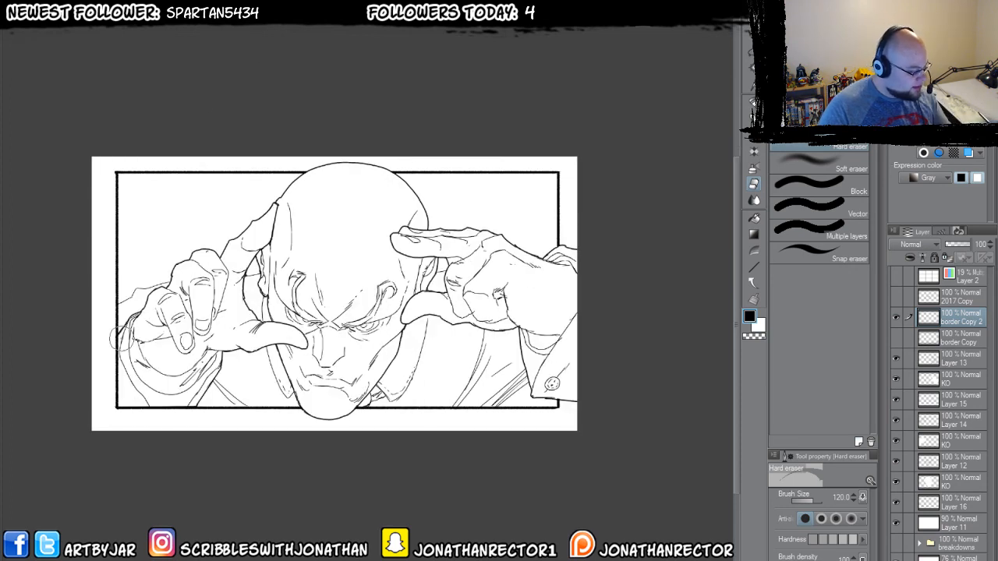
{"action": "key", "text": "h"}
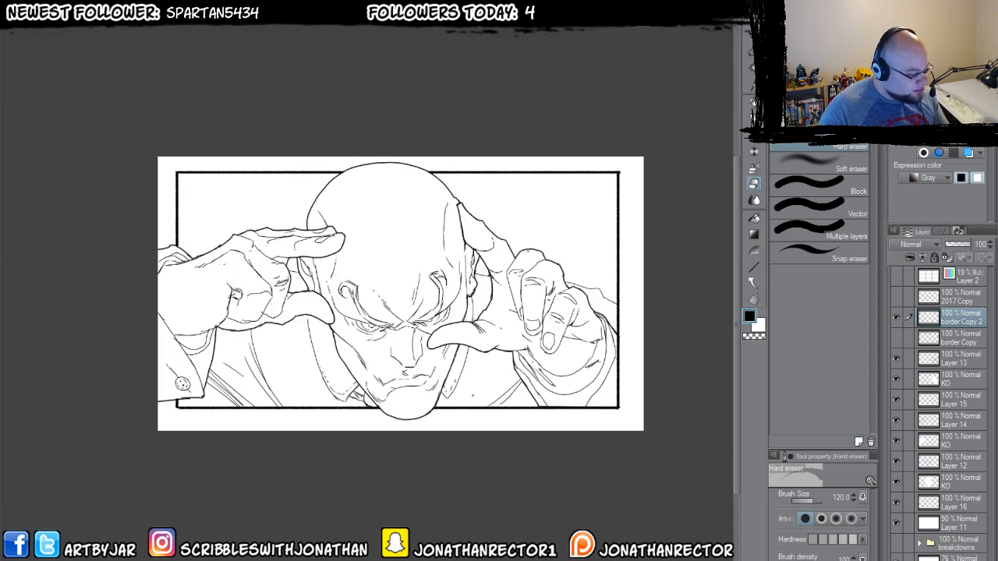
- Select Layer 13 with the KO layer beneath it, try shifting the open hand outward to the right, and undo the move
{"action": "key", "text": "h"}
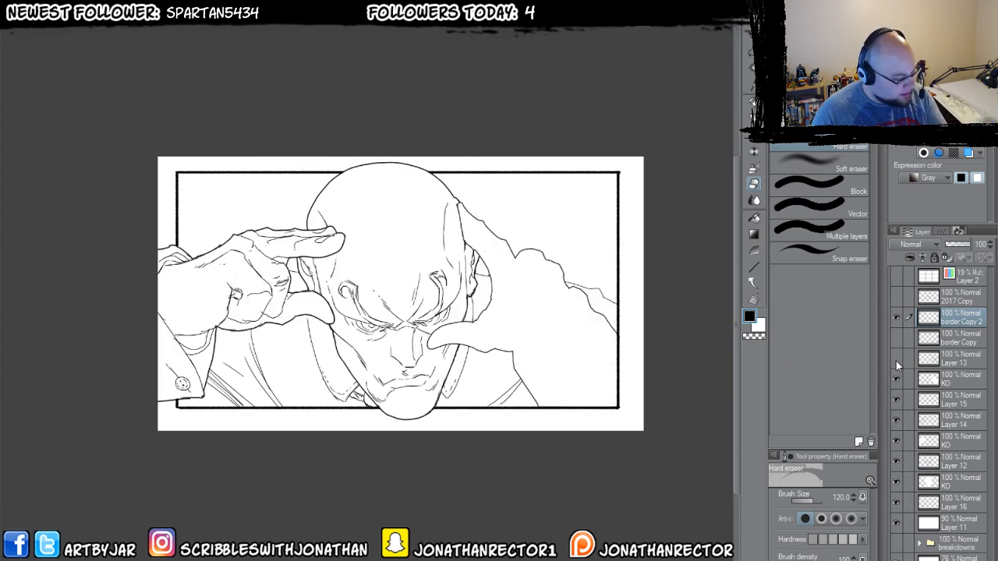
{"action": "key", "text": "h"}
{"action": "left_click", "coordinate": [952, 362]}
{"action": "left_click", "coordinate": [953, 380], "text": "ctrl"}
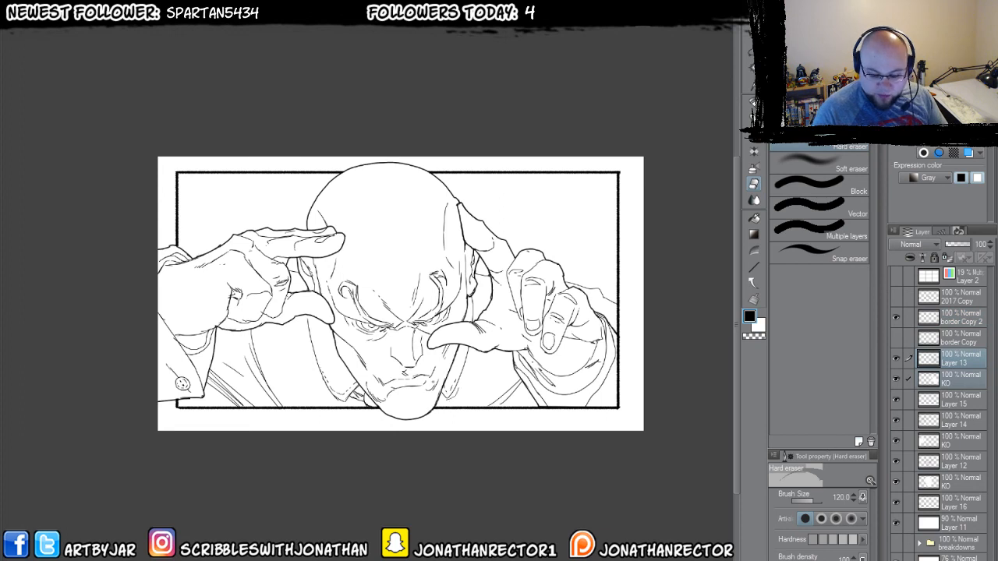
{"action": "key", "text": "k"}
{"action": "mouse_move", "coordinate": [397, 417]}
{"action": "left_mouse_down"}
{"action": "mouse_move", "coordinate": [412, 429]}
{"action": "mouse_move", "coordinate": [409, 418]}
{"action": "left_mouse_up"}
{"action": "key", "text": "ctrl+t"}
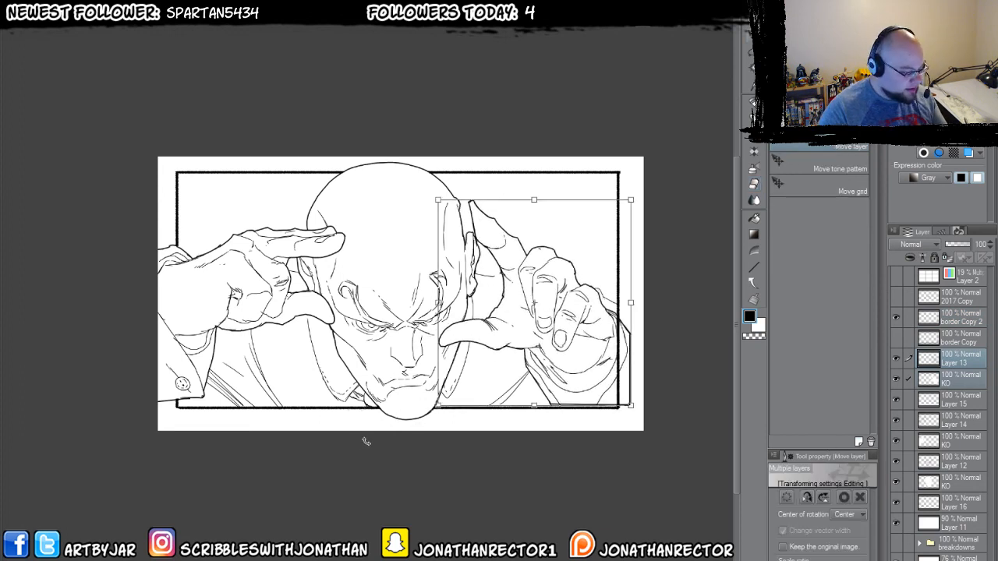
{"action": "key", "text": "Escape"}
{"action": "key", "text": "ctrl+z"}
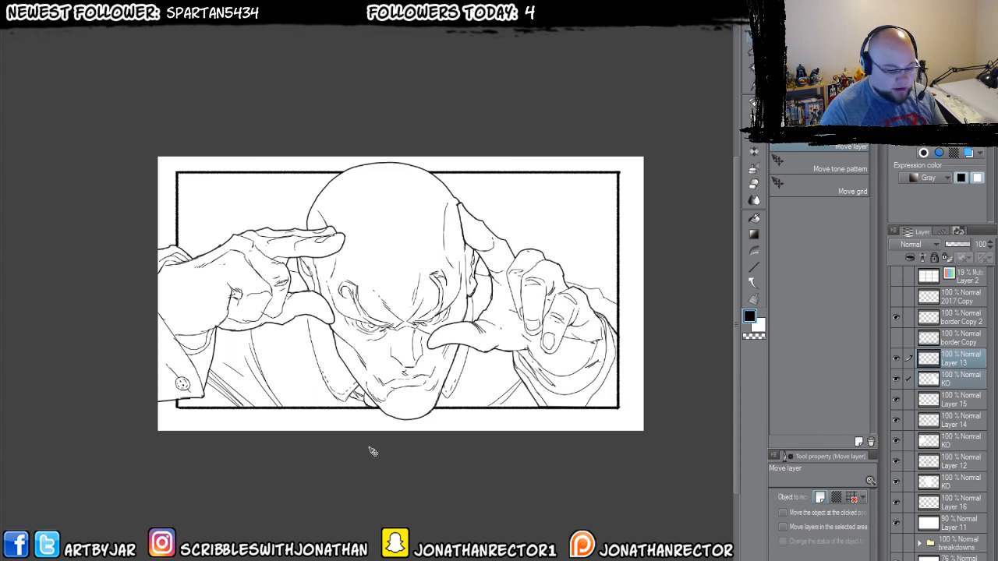
- Try rotating the open hand on Layer 13 and its KO layer counter-clockwise
{"action": "key", "text": "ctrl+t"}
{"action": "left_click_drag", "start_coordinate": [346, 445], "coordinate": [552, 399]}
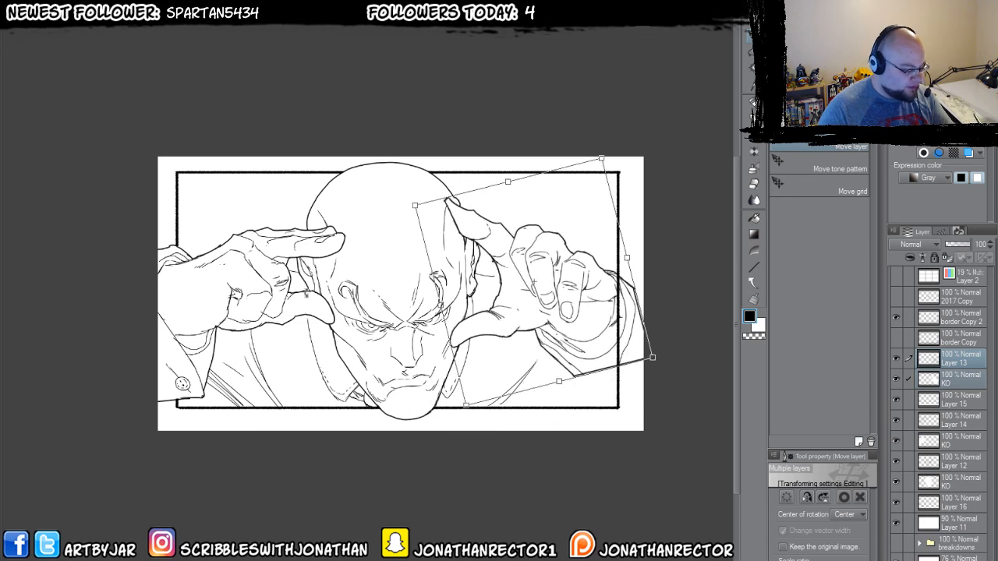
{"action": "key", "text": "Return"}
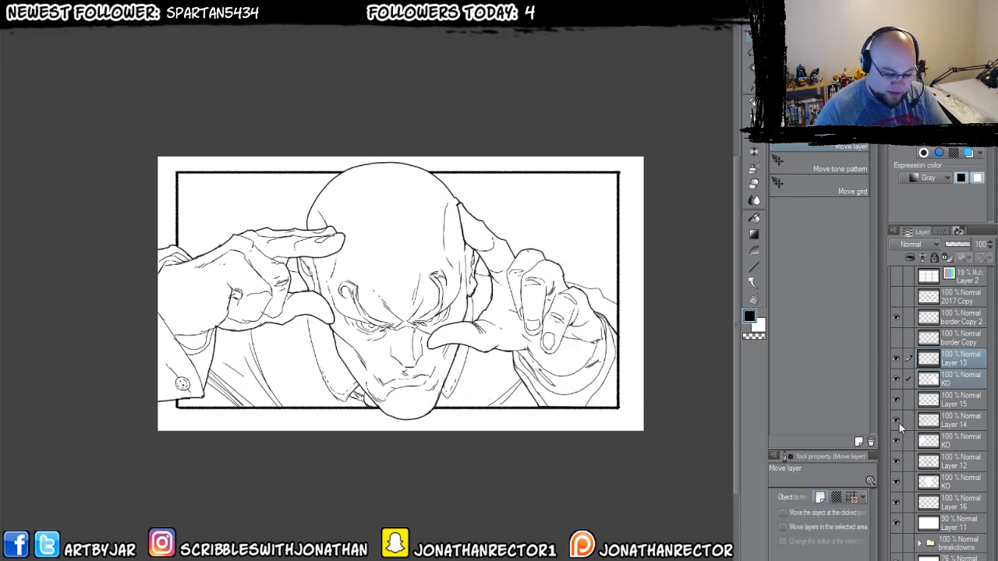
- Try moving the face line art on Layer 12 together with the KO layer above it, and undo the move
{"action": "left_click", "coordinate": [954, 505]}
{"action": "left_click", "coordinate": [956, 463]}
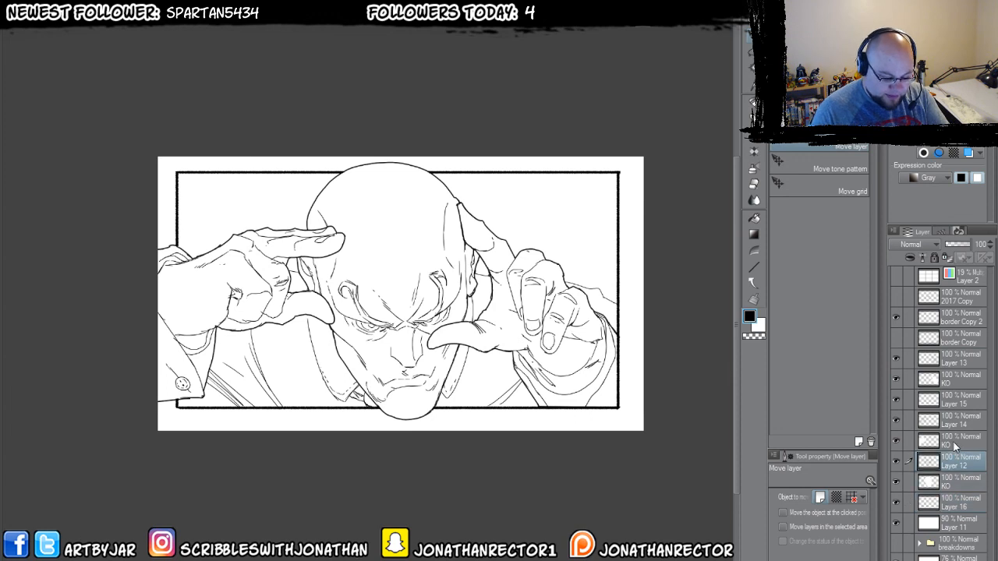
{"action": "left_click_drag", "start_coordinate": [187, 390], "coordinate": [181, 363]}
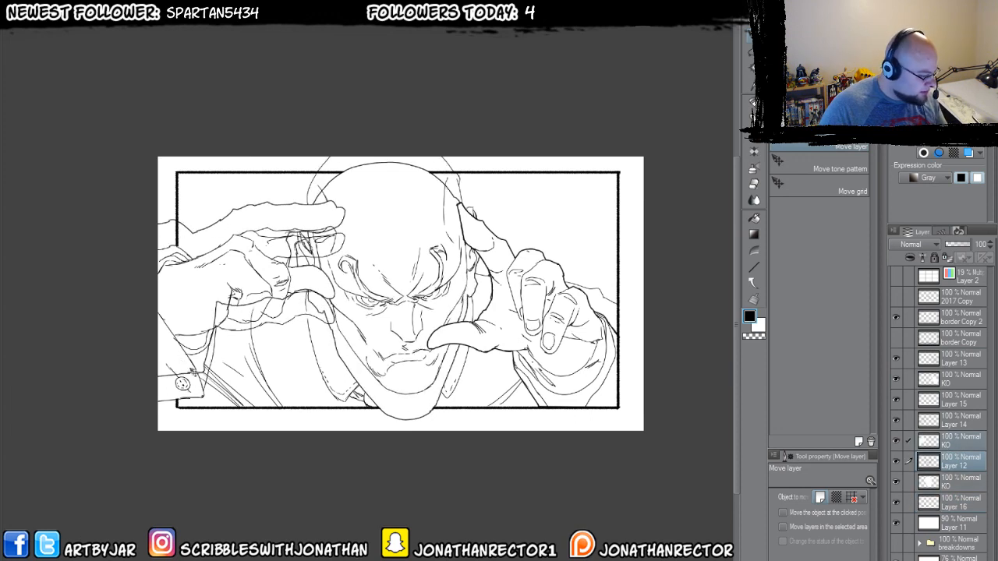
{"action": "key", "text": "ctrl+z"}
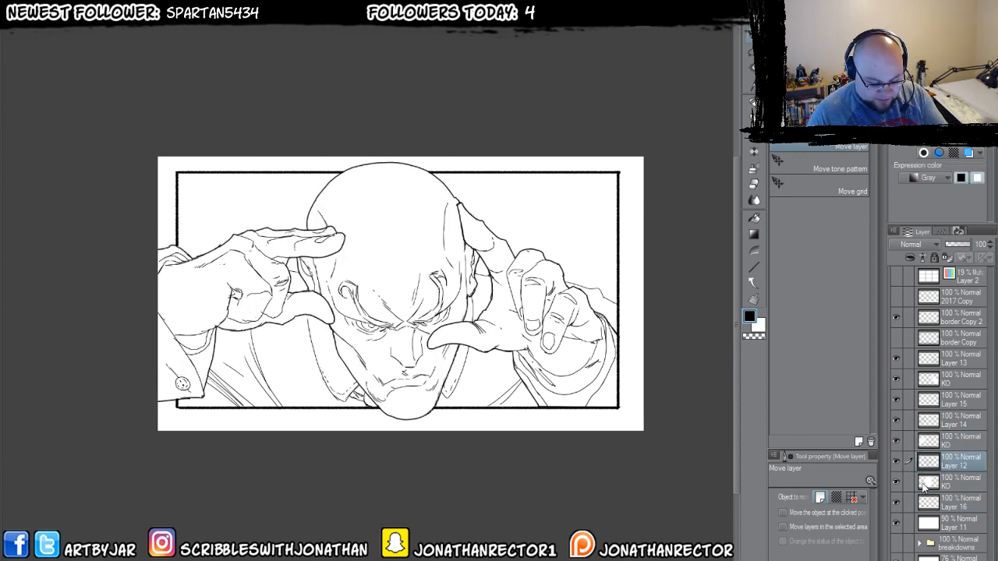
- Duplicate Layer 14 and its KO layer, and move both copies above Layer 15 in the stack
{"action": "left_click", "coordinate": [950, 444]}
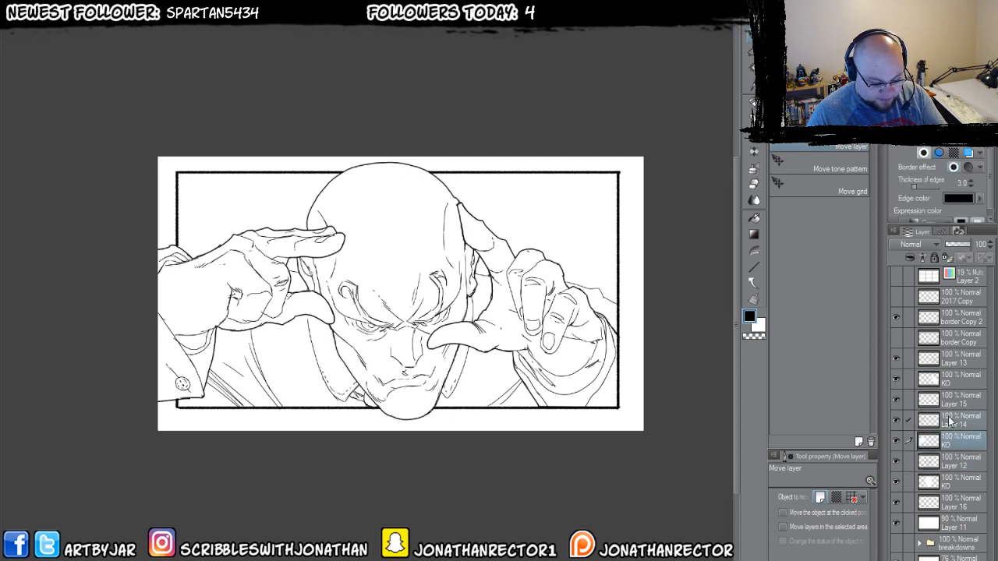
{"action": "left_click_drag", "start_coordinate": [154, 467], "coordinate": [234, 454]}
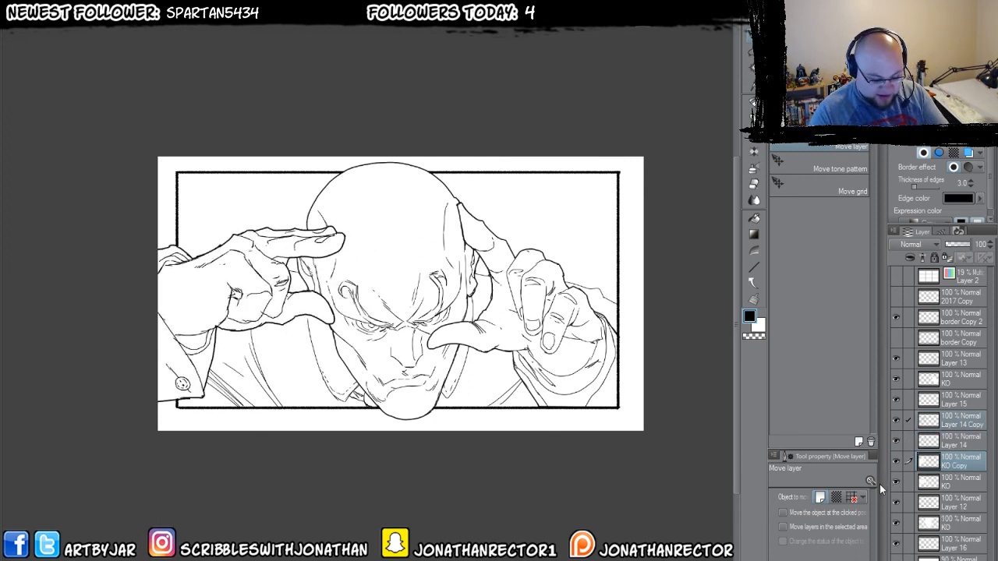
{"action": "key", "text": "ctrl+j"}
{"action": "left_click", "coordinate": [949, 421]}
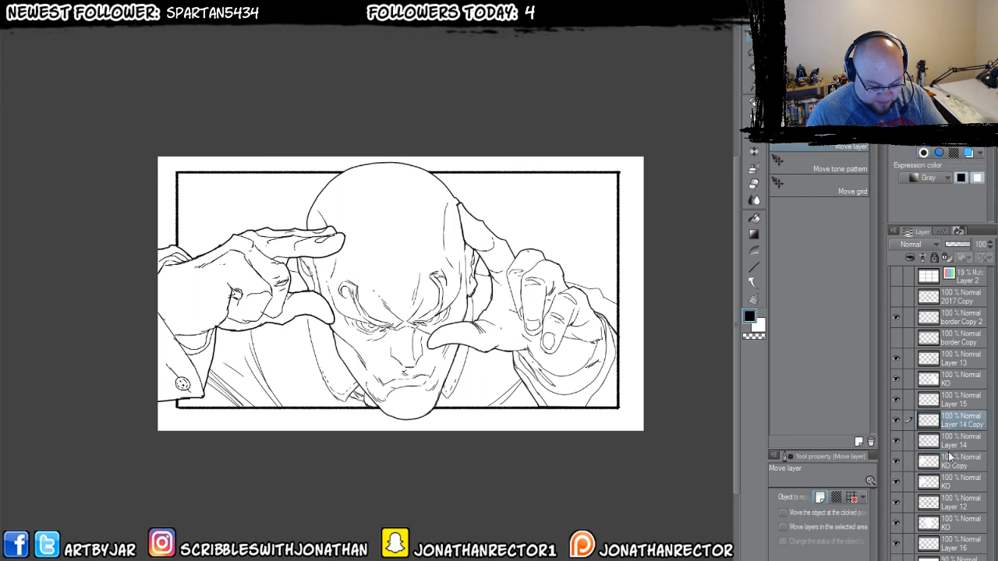
{"action": "left_click_drag", "start_coordinate": [955, 421], "coordinate": [955, 390]}
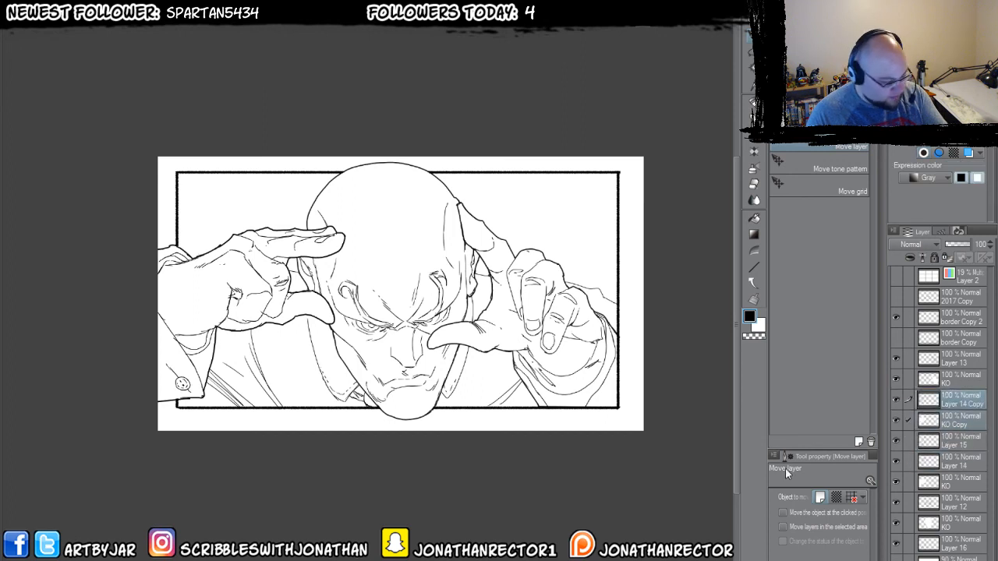
- Flip the copied hand and its knockout horizontally and place them on the opposite side of the head
{"action": "left_click", "coordinate": [39, 16]}
{"action": "mouse_move", "coordinate": [125, 185]}
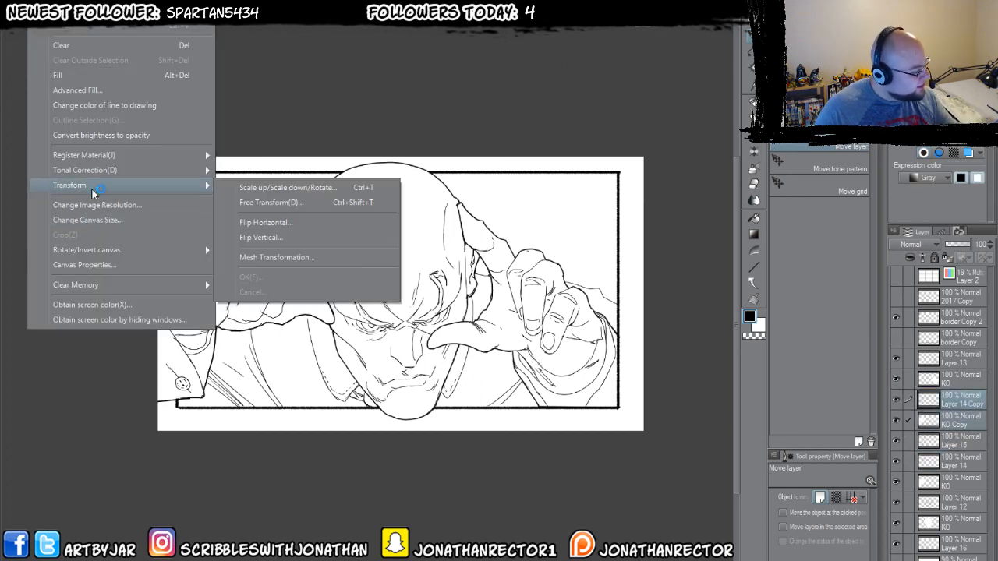
{"action": "left_click", "coordinate": [250, 223]}
{"action": "left_click_drag", "start_coordinate": [285, 349], "coordinate": [558, 351]}
{"action": "left_click", "coordinate": [843, 496]}
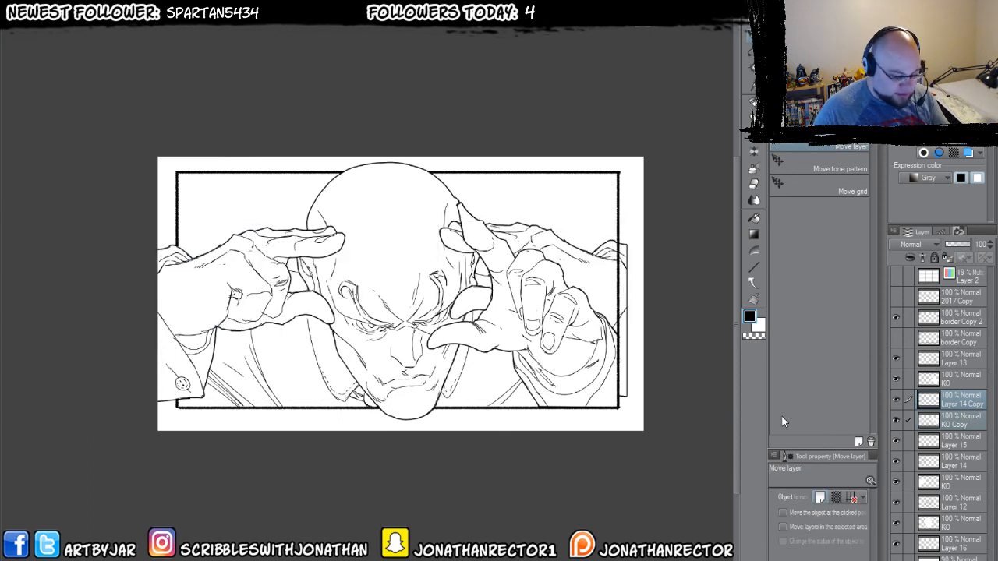
- Check the lower layers' visibility, and hide Layer 13 and the KO layer beneath it
{"action": "left_click", "coordinate": [896, 486]}
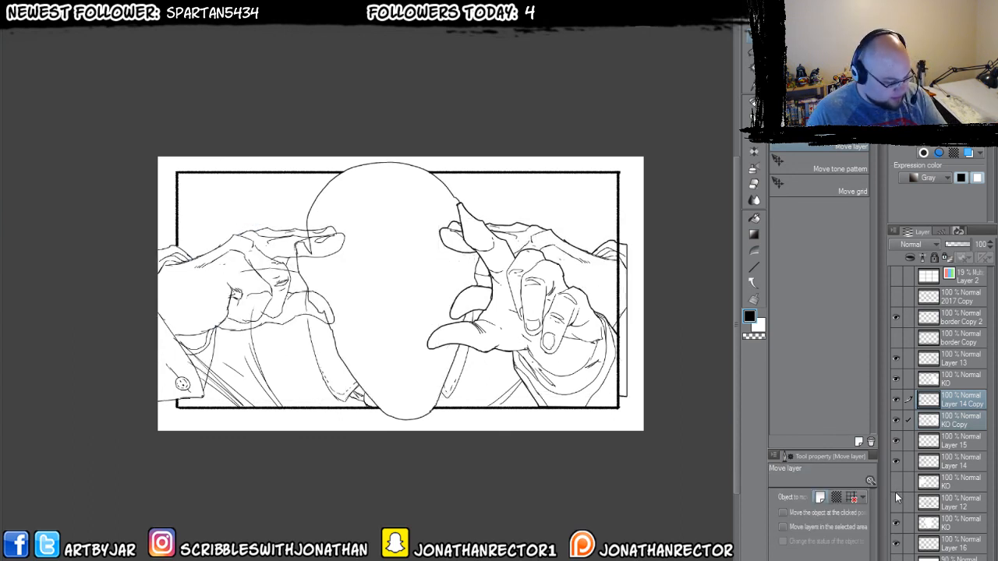
{"action": "left_click", "coordinate": [896, 501]}
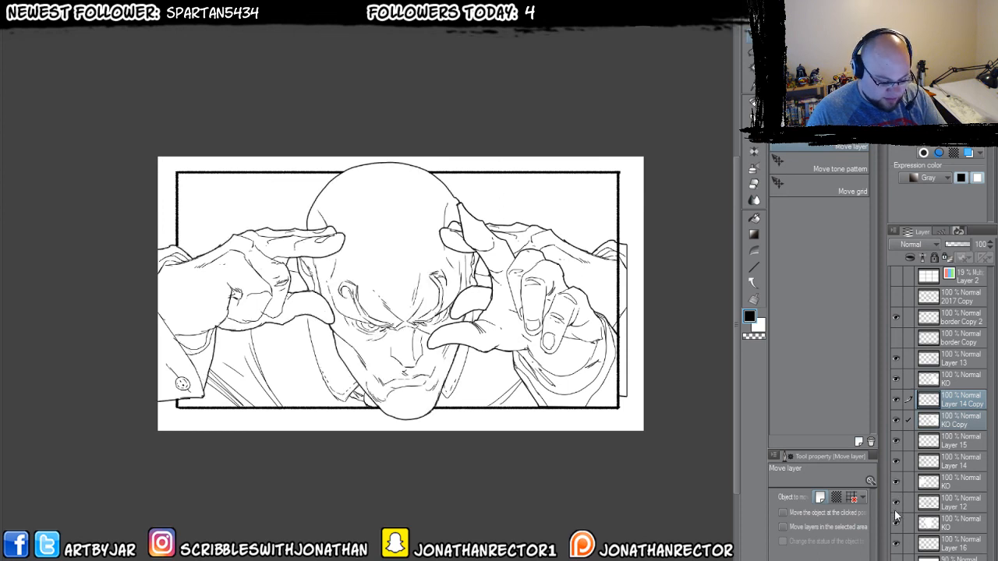
{"action": "left_click", "coordinate": [895, 463]}
{"action": "left_click", "coordinate": [896, 462]}
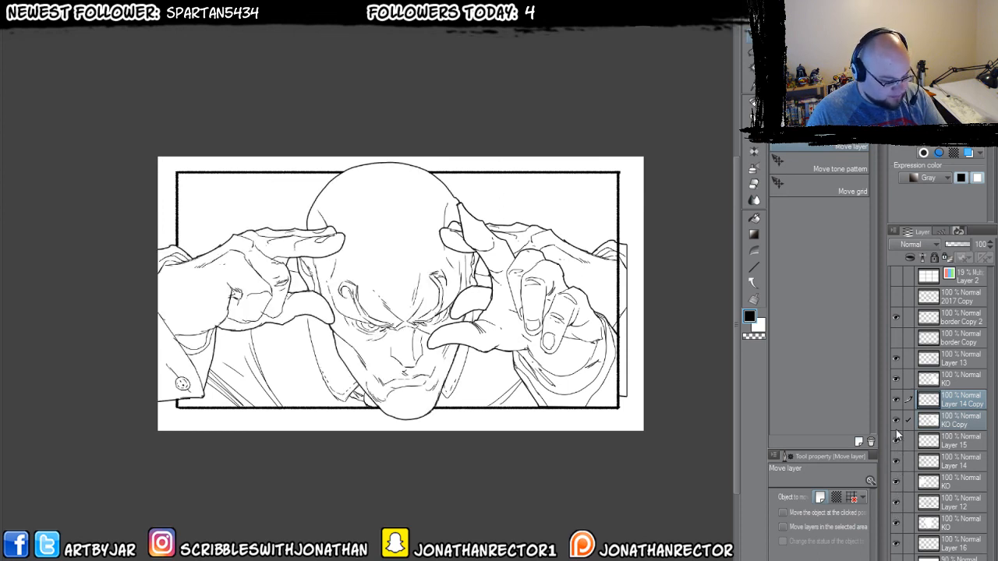
{"action": "left_click", "coordinate": [896, 381]}
{"action": "left_click", "coordinate": [896, 360]}
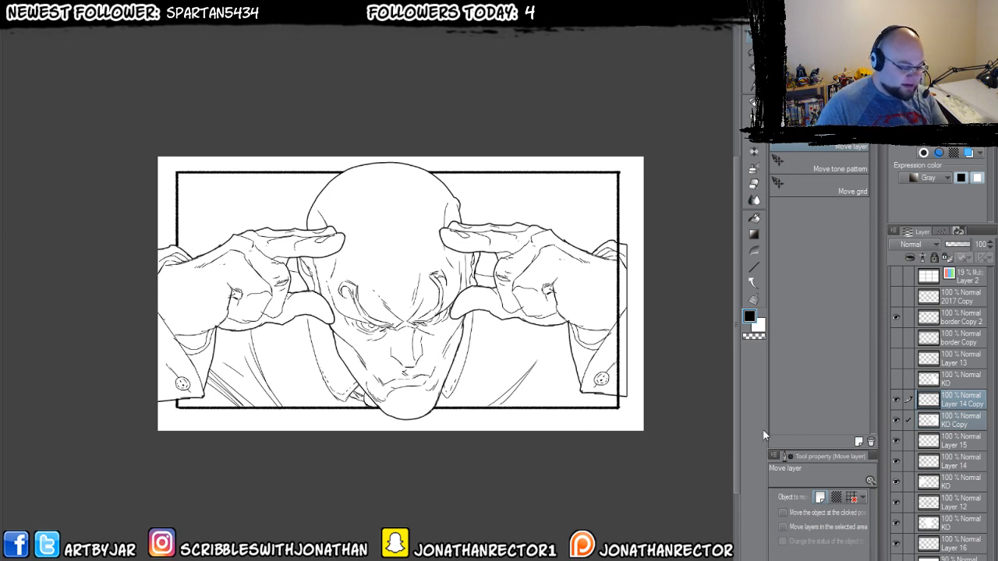
- Raise the mirrored hand slightly so its fingers meet the temple, and show Layer 13 and its KO layer again
{"action": "left_click_drag", "start_coordinate": [444, 389], "coordinate": [441, 366]}
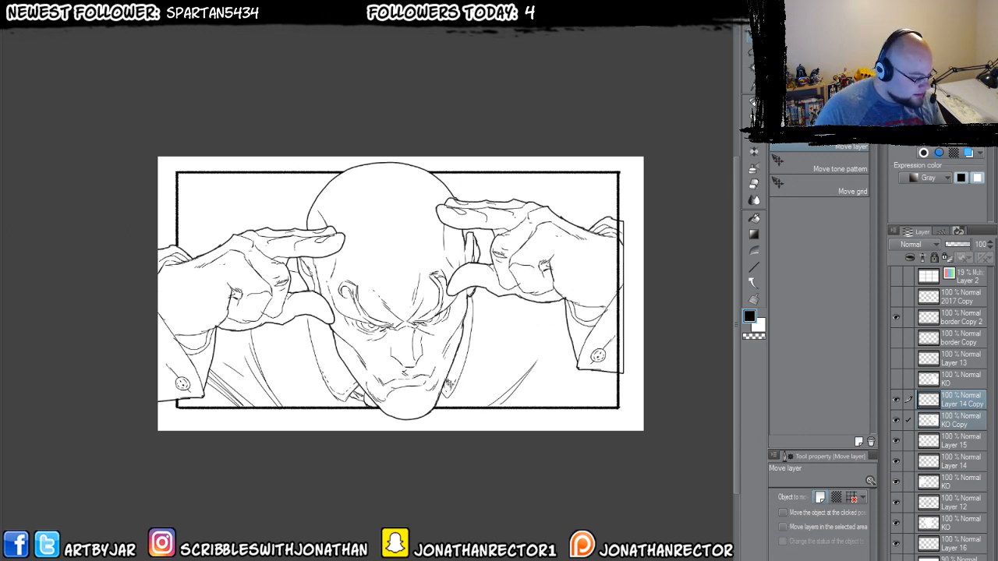
{"action": "left_click_drag", "start_coordinate": [459, 490], "coordinate": [463, 496]}
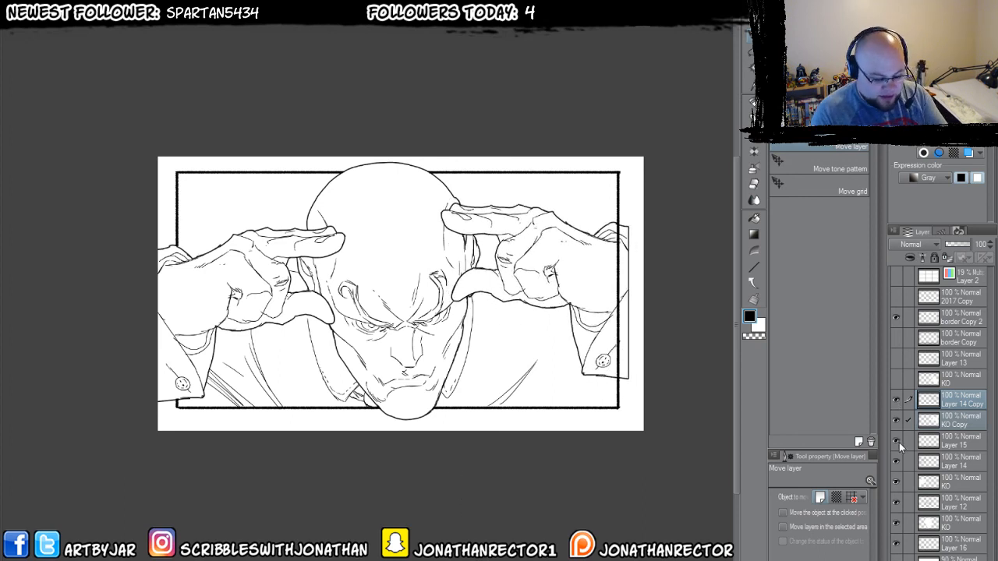
{"action": "left_click", "coordinate": [895, 378]}
{"action": "left_click", "coordinate": [895, 358]}
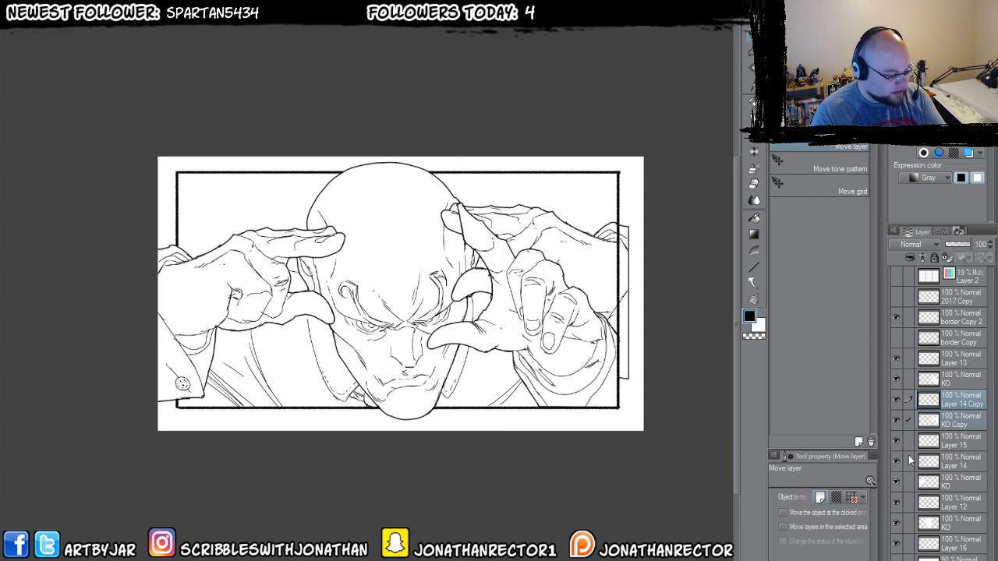
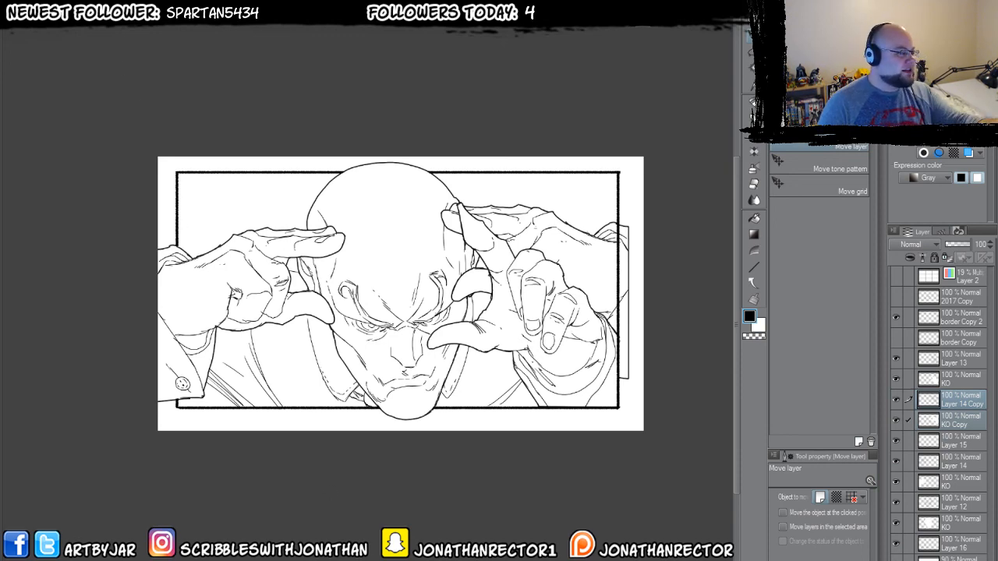
- Switch to the open comic page document
{"action": "left_click", "coordinate": [163, 19]}
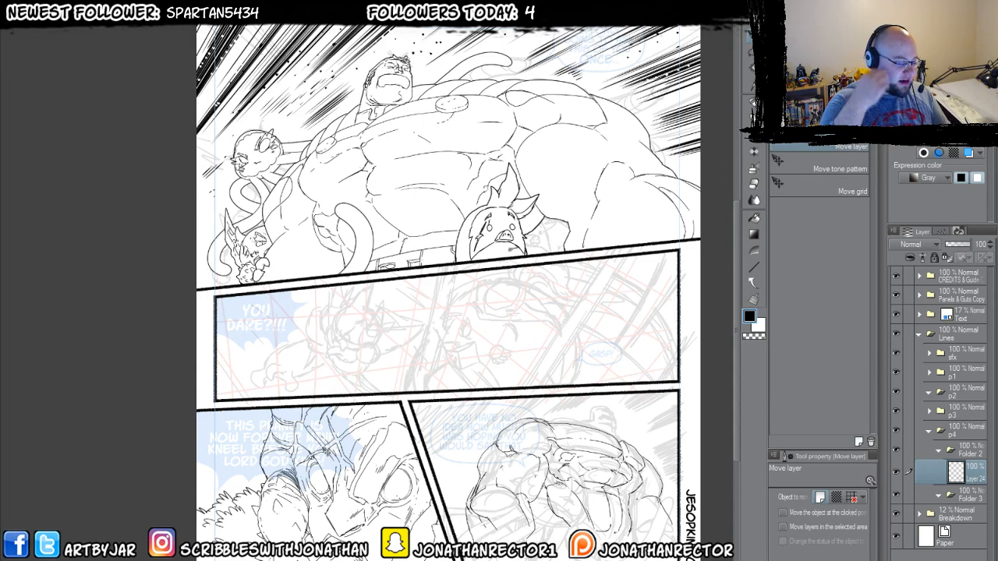
{"action": "left_click", "coordinate": [286, 7]}
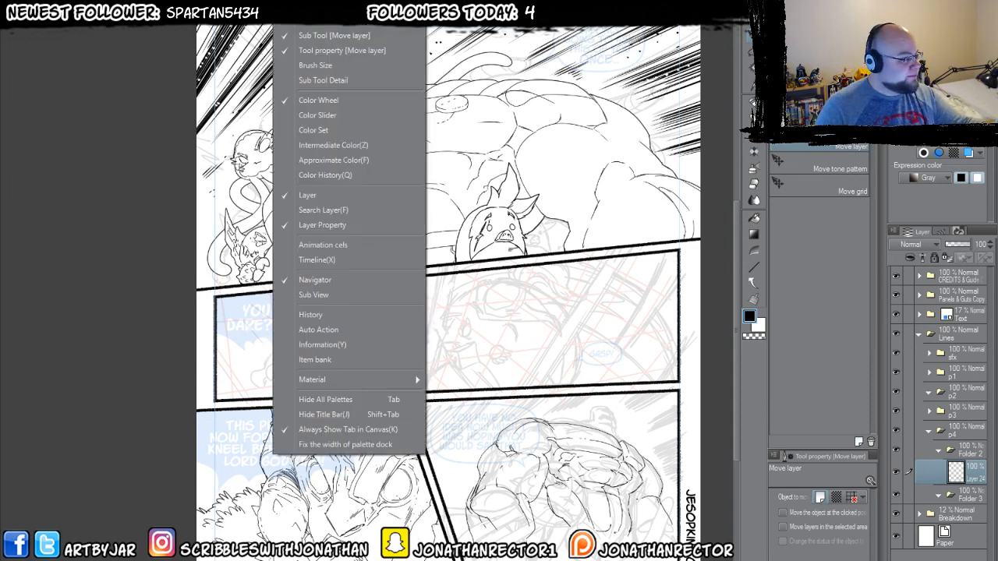
{"action": "mouse_move", "coordinate": [312, 10]}
{"action": "left_click", "coordinate": [468, 10]}
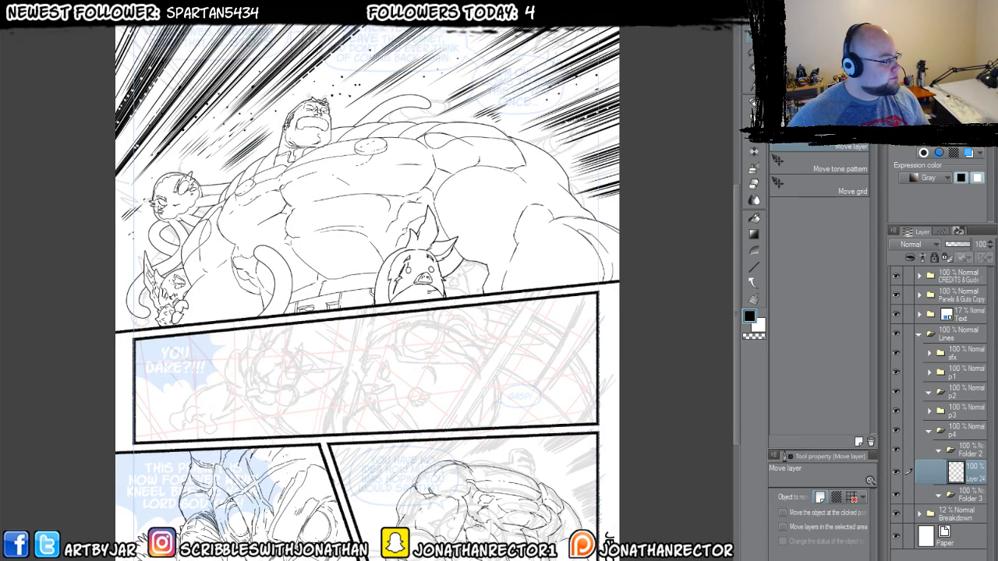
{"action": "left_click_drag", "start_coordinate": [375, 312], "coordinate": [455, 268]}
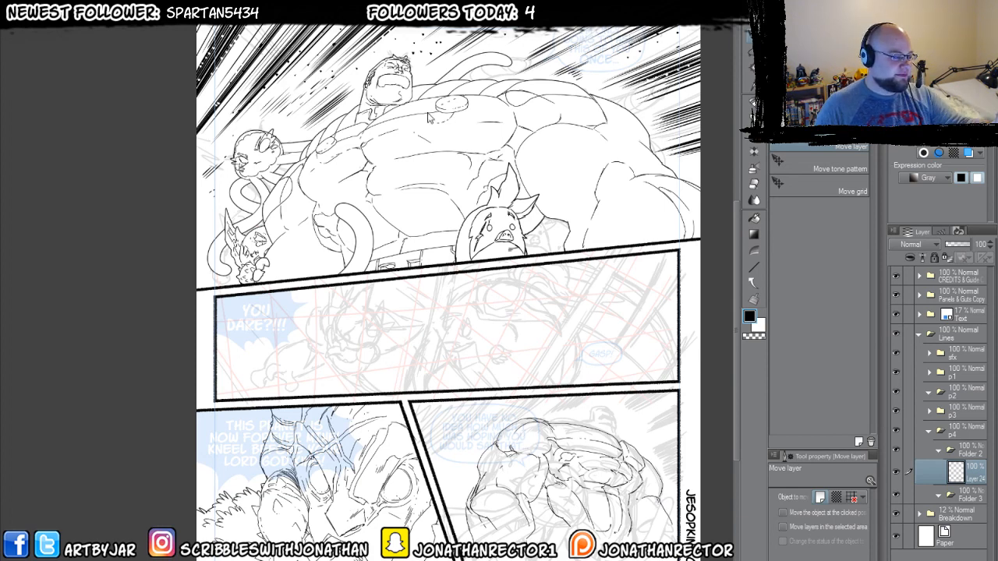
- Choose the Lineart 600dpi brush for the page's last panel, and toggle Layer 24 off and on to check its line art
{"action": "left_click_drag", "start_coordinate": [379, 450], "coordinate": [346, 392]}
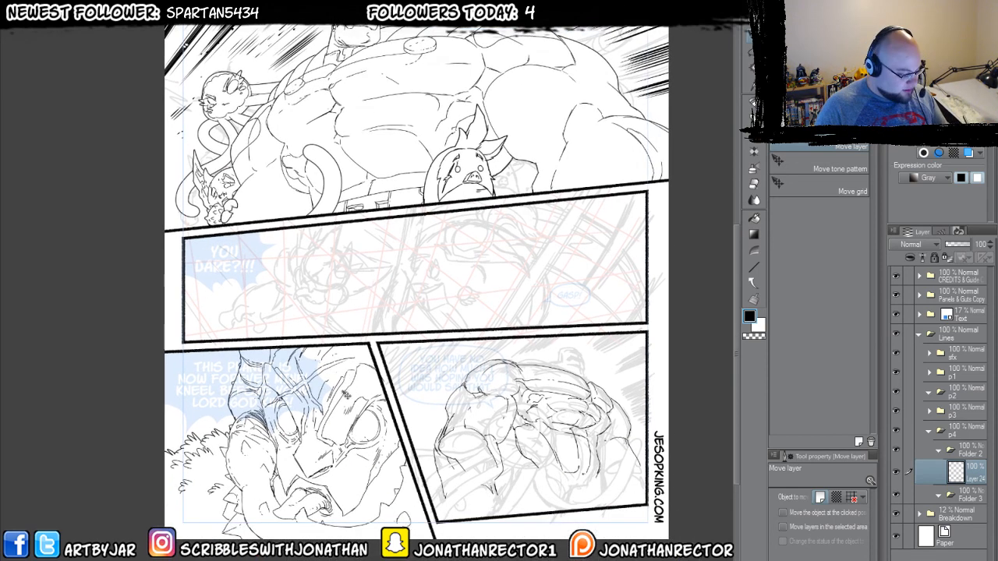
{"action": "scroll", "coordinate": [330, 395], "scroll_direction": "up", "scroll_amount": 2}
{"action": "scroll", "coordinate": [571, 468], "scroll_direction": "up", "scroll_amount": 1}
{"action": "scroll", "coordinate": [281, 338], "scroll_direction": "up", "scroll_amount": 1}
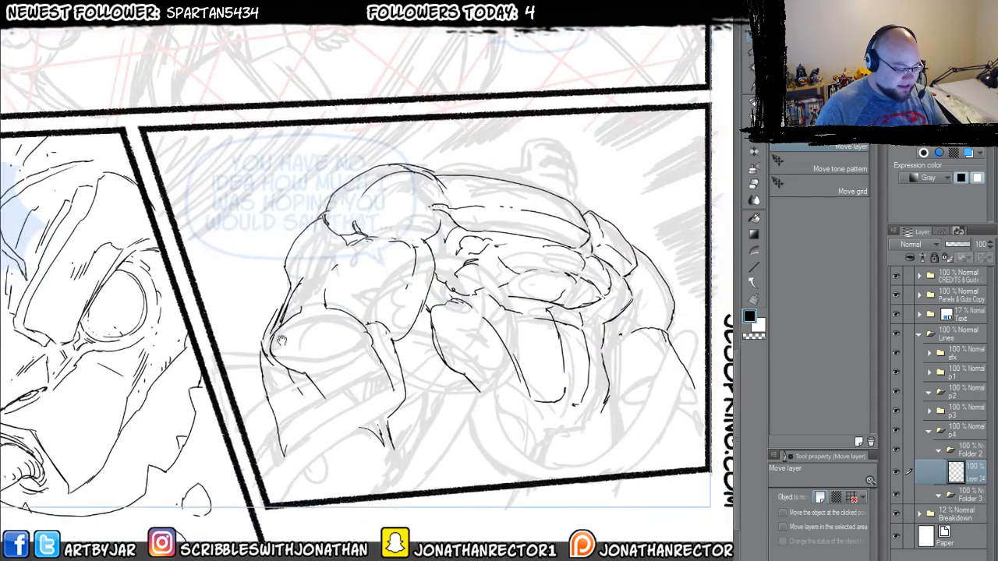
{"action": "left_click_drag", "start_coordinate": [280, 340], "coordinate": [170, 354]}
{"action": "key", "text": "p"}
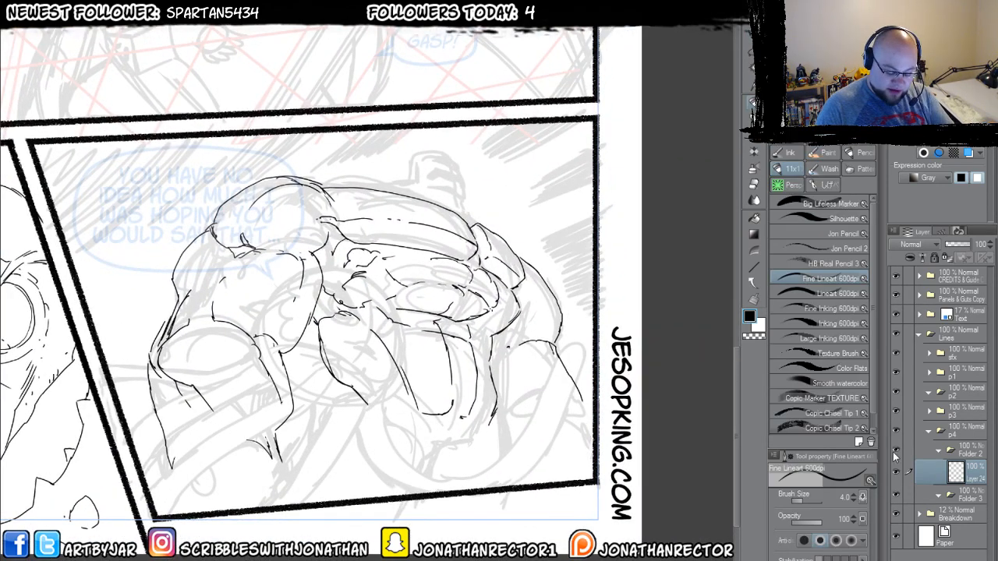
{"action": "left_click", "coordinate": [790, 292]}
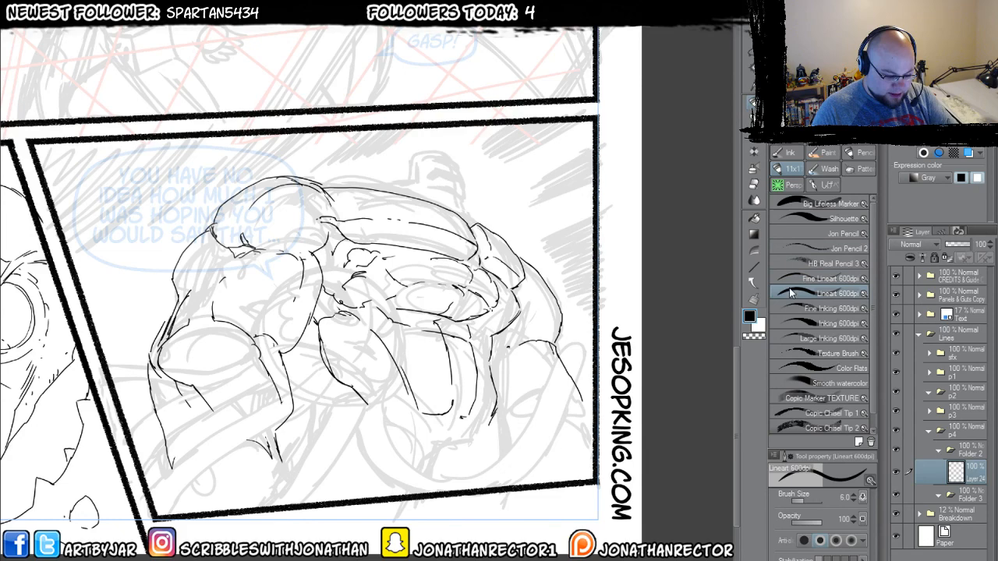
{"action": "left_click", "coordinate": [896, 473]}
{"action": "left_click", "coordinate": [897, 471]}
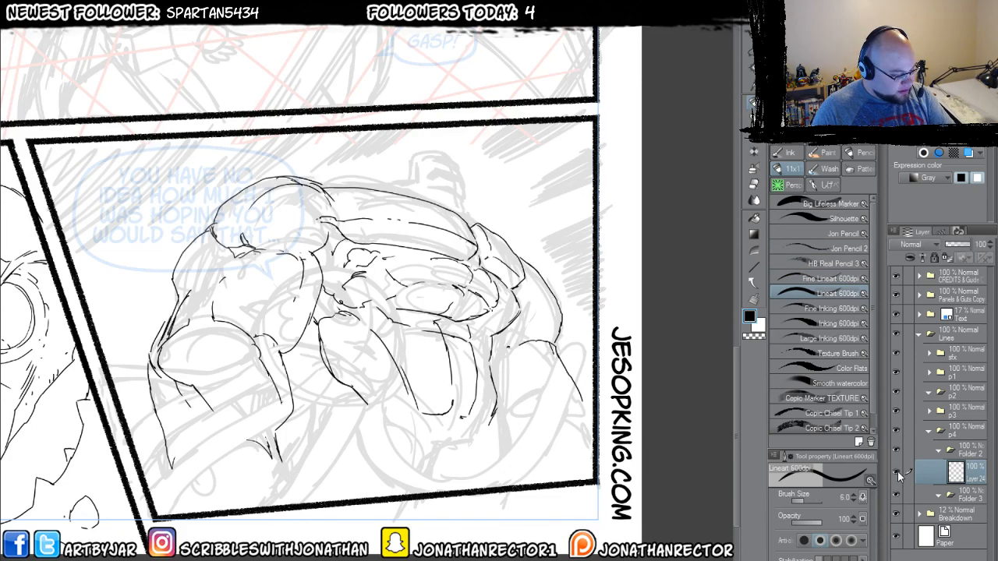
- Ink the muscular figure's small head in the last panel, with its face, jaw, ear and hair, checking it in a mirrored view
{"action": "left_click_drag", "start_coordinate": [262, 397], "coordinate": [272, 419]}
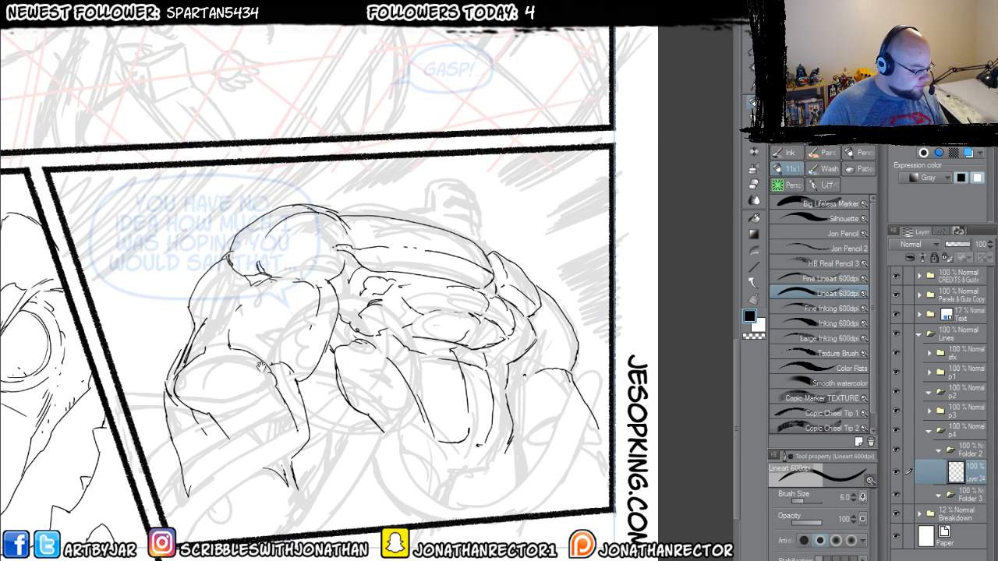
{"action": "left_click_drag", "start_coordinate": [303, 348], "coordinate": [304, 358]}
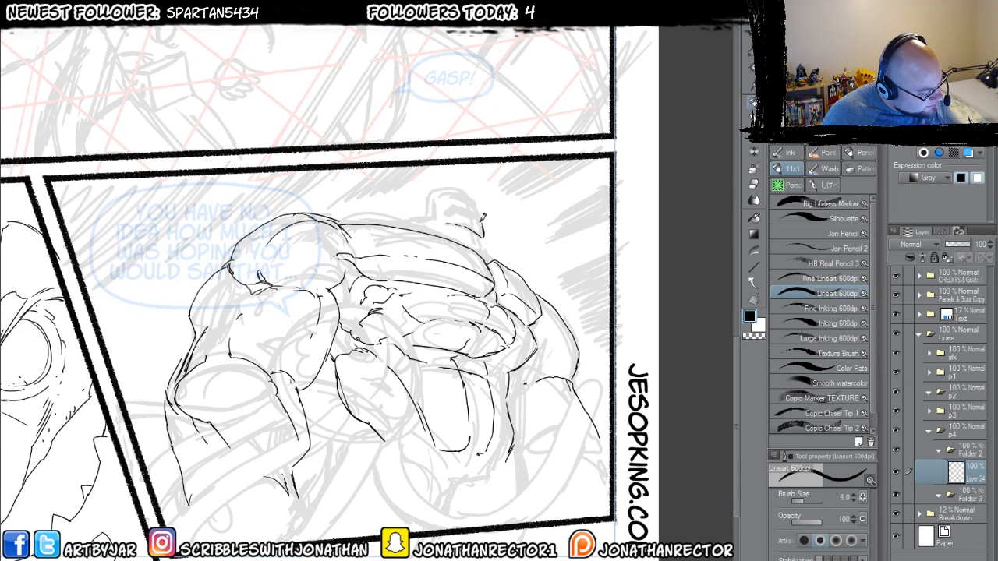
{"action": "left_click_drag", "start_coordinate": [484, 219], "coordinate": [459, 205]}
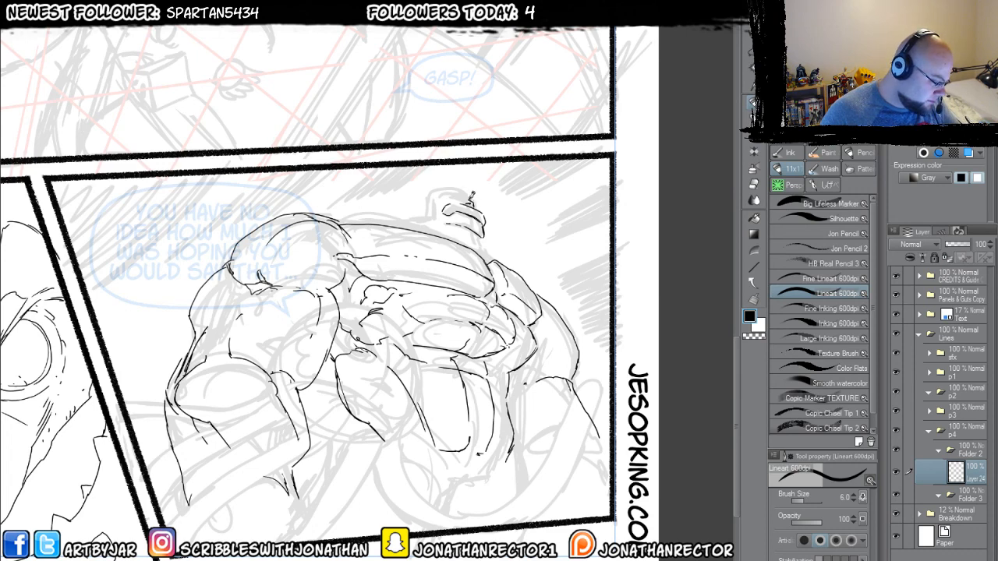
{"action": "left_click_drag", "start_coordinate": [470, 202], "coordinate": [475, 205]}
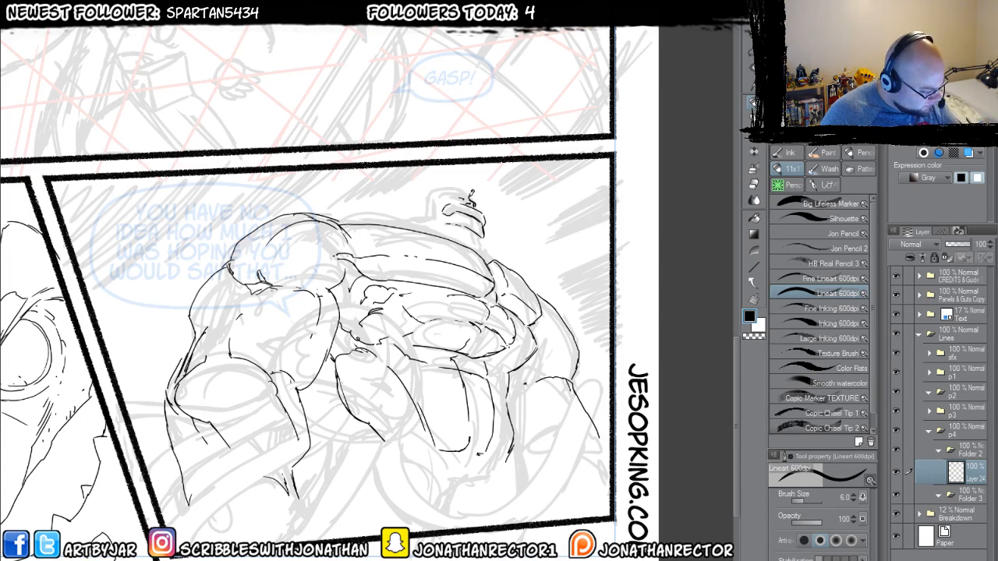
{"action": "key", "text": "h"}
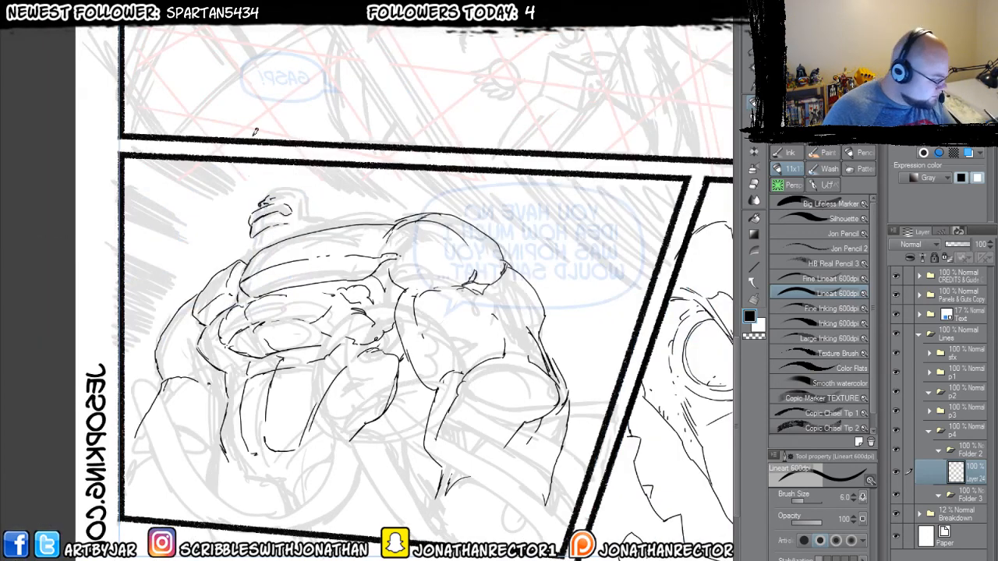
{"action": "key", "text": "h"}
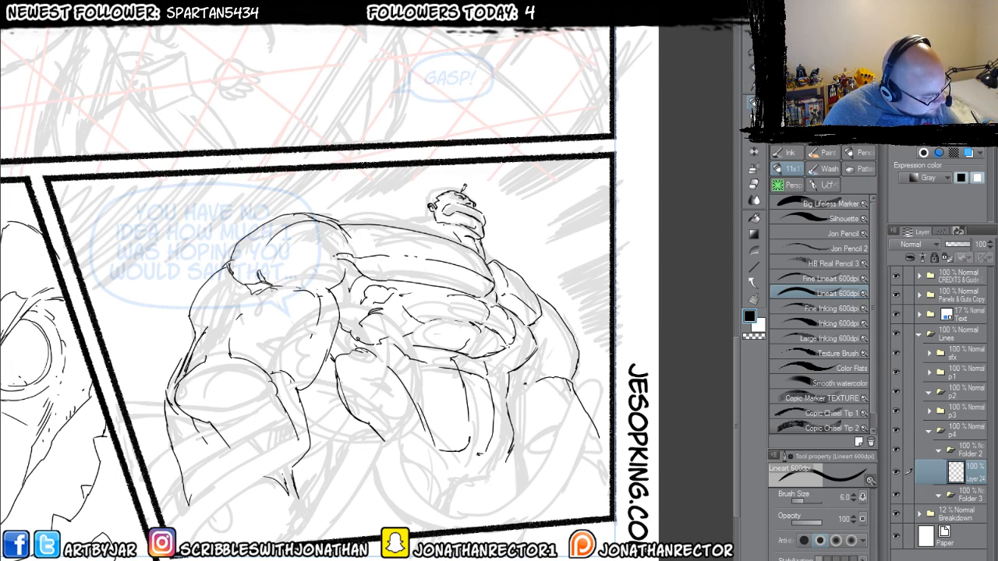
{"action": "mouse_move", "coordinate": [461, 184]}
{"action": "left_mouse_down"}
{"action": "mouse_move", "coordinate": [475, 195]}
{"action": "mouse_move", "coordinate": [444, 189]}
{"action": "mouse_move", "coordinate": [420, 201]}
{"action": "mouse_move", "coordinate": [421, 212]}
{"action": "left_mouse_up"}
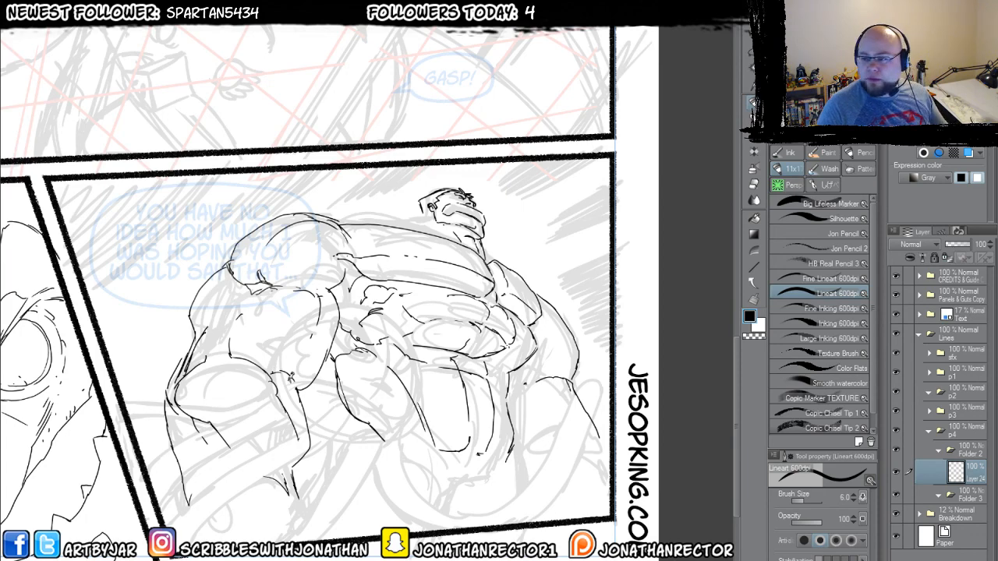
- Ink the curved muscle ridges along the top of the back up to the neck, and the contours on the far shoulder
{"action": "mouse_move", "coordinate": [288, 335]}
{"action": "left_mouse_down"}
{"action": "mouse_move", "coordinate": [288, 321]}
{"action": "mouse_move", "coordinate": [235, 325]}
{"action": "left_mouse_up"}
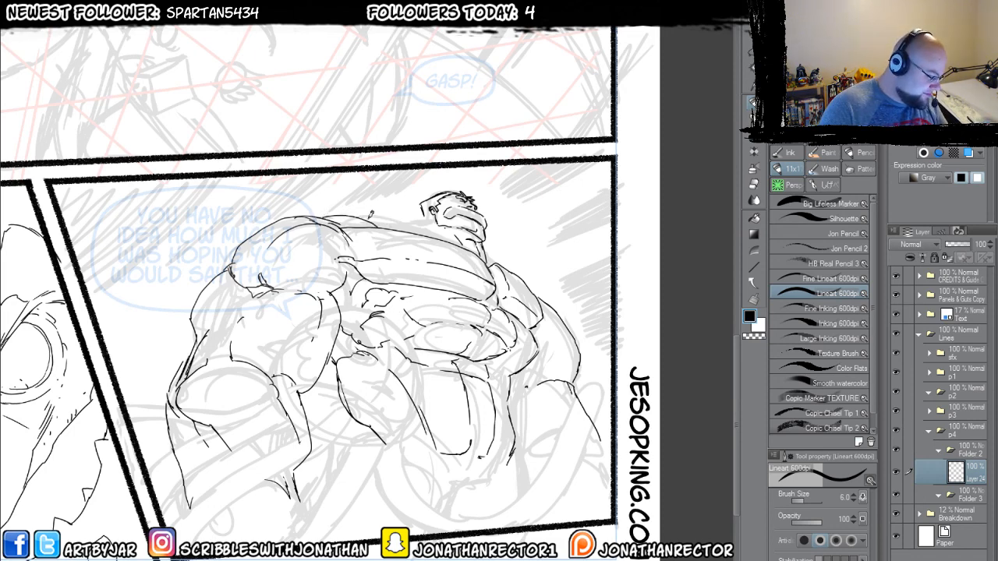
{"action": "mouse_move", "coordinate": [357, 209]}
{"action": "left_mouse_down"}
{"action": "mouse_move", "coordinate": [414, 212]}
{"action": "mouse_move", "coordinate": [453, 240]}
{"action": "left_mouse_up"}
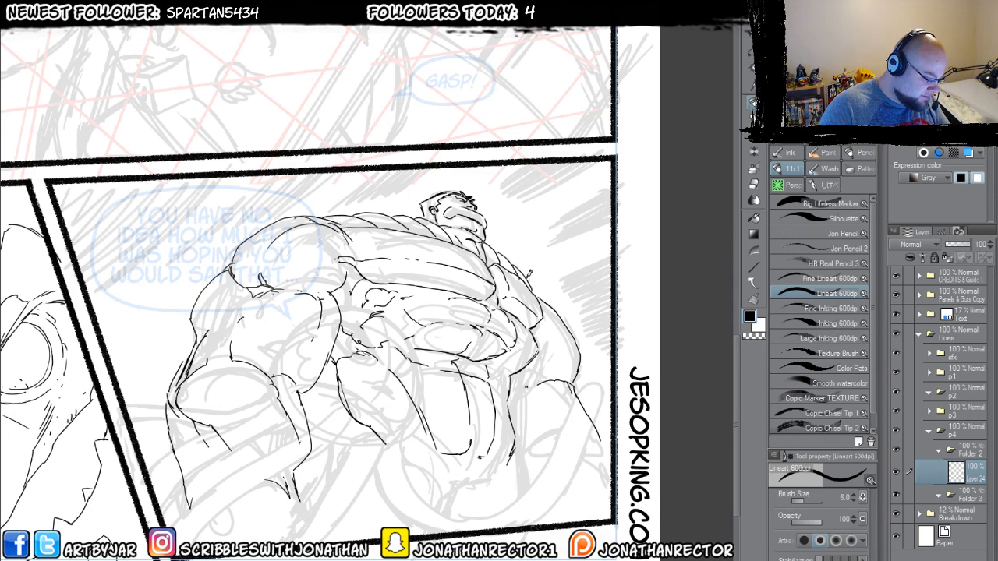
{"action": "left_click_drag", "start_coordinate": [530, 274], "coordinate": [540, 298]}
- Ink the U-shaped lower torso and the hip and leg lines running down to the panel's lower border
{"action": "left_click_drag", "start_coordinate": [268, 445], "coordinate": [248, 360]}
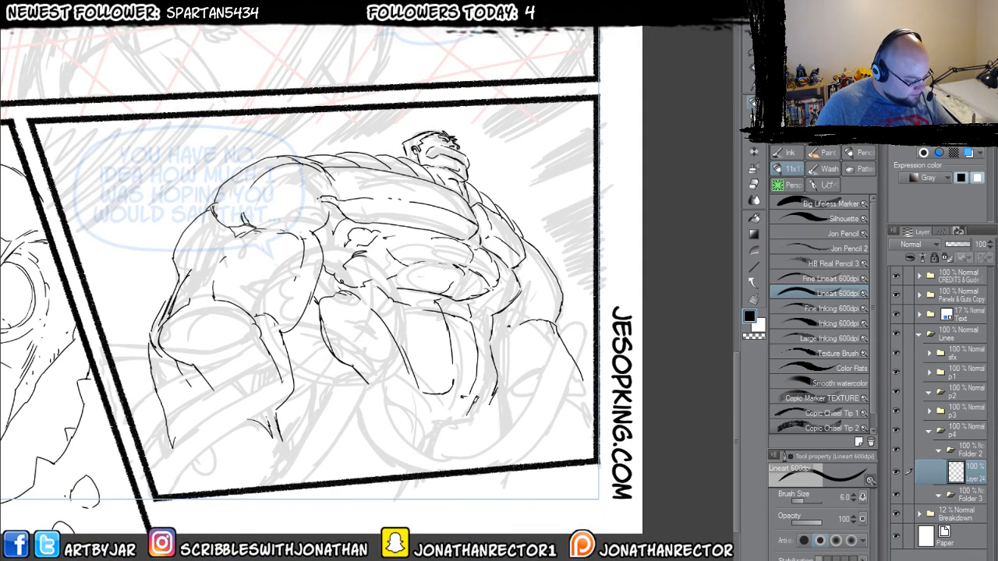
{"action": "mouse_move", "coordinate": [477, 394]}
{"action": "left_mouse_down"}
{"action": "mouse_move", "coordinate": [476, 428]}
{"action": "mouse_move", "coordinate": [446, 441]}
{"action": "mouse_move", "coordinate": [410, 435]}
{"action": "mouse_move", "coordinate": [398, 413]}
{"action": "left_mouse_up"}
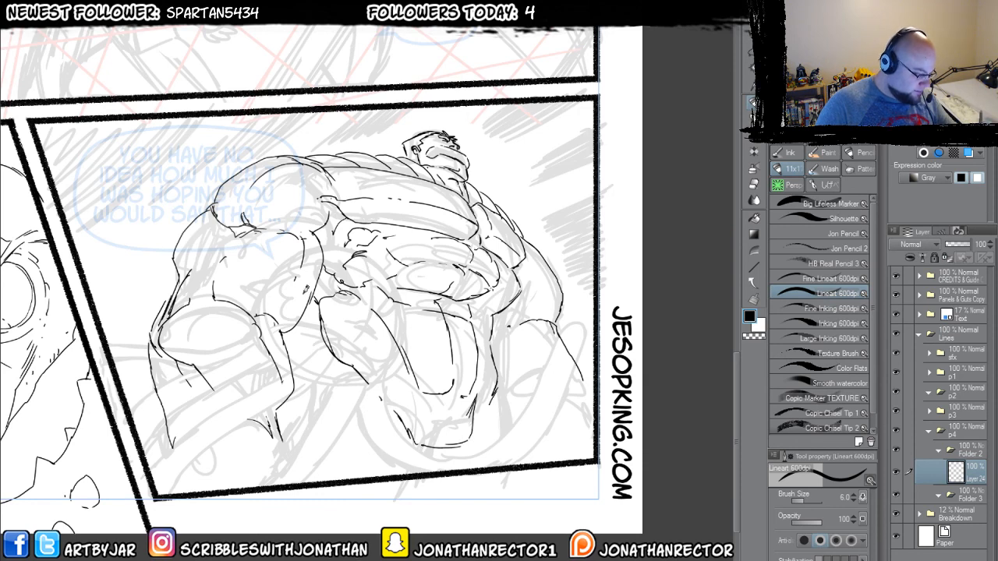
{"action": "left_click_drag", "start_coordinate": [499, 393], "coordinate": [505, 466]}
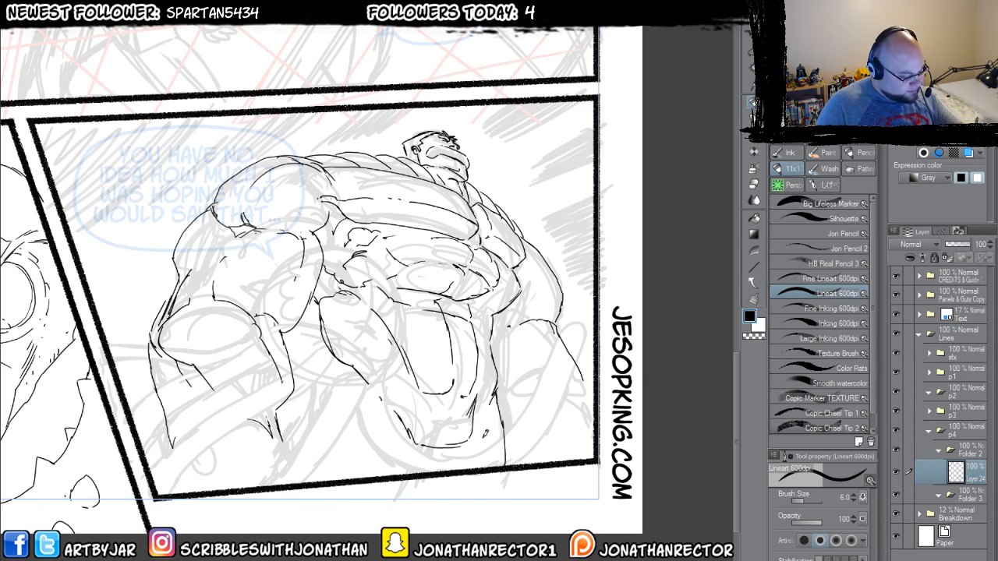
{"action": "left_click_drag", "start_coordinate": [407, 443], "coordinate": [391, 471]}
{"action": "mouse_move", "coordinate": [330, 349]}
{"action": "left_mouse_down"}
{"action": "mouse_move", "coordinate": [321, 407]}
{"action": "mouse_move", "coordinate": [282, 483]}
{"action": "left_mouse_up"}
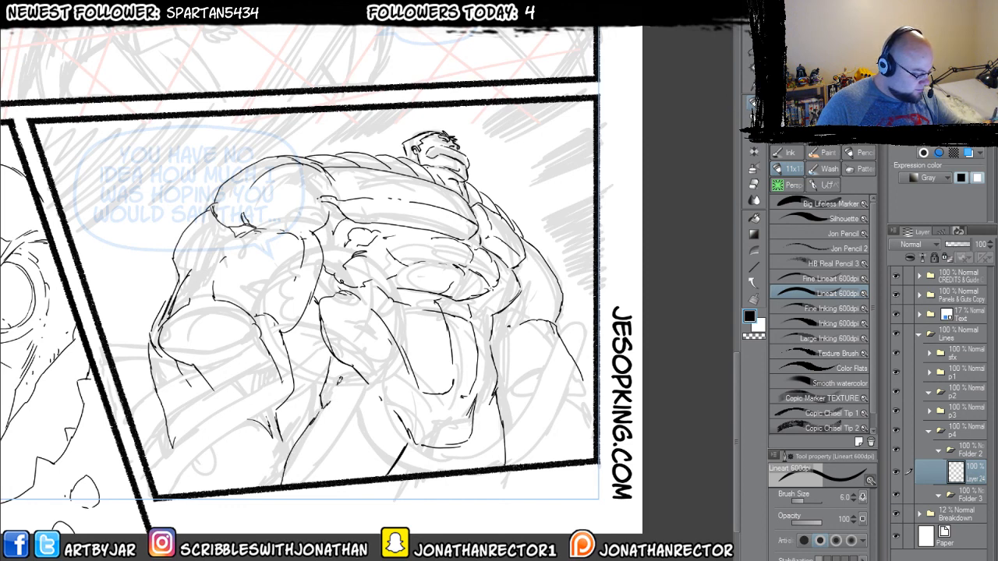
{"action": "left_click_drag", "start_coordinate": [425, 446], "coordinate": [420, 466]}
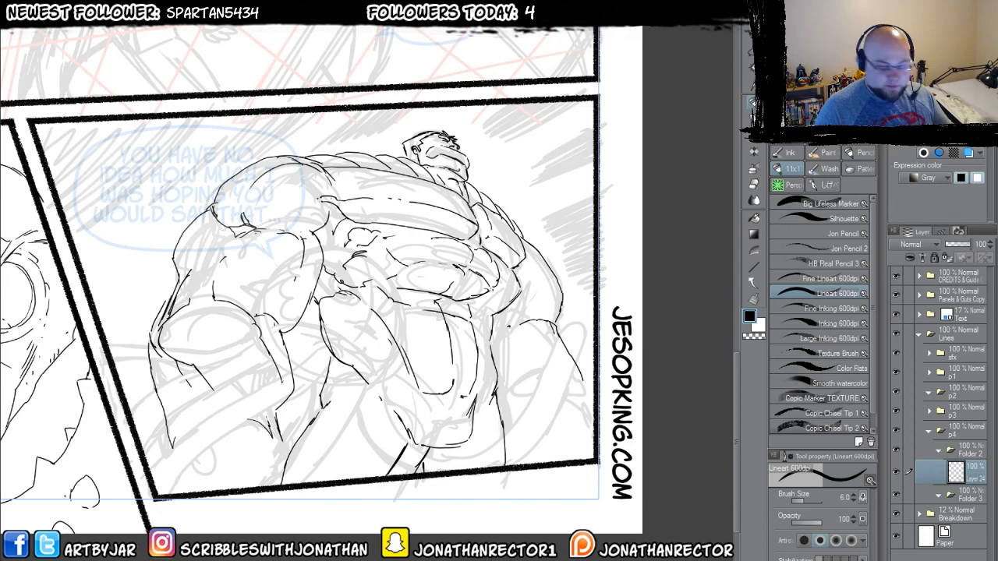
{"action": "scroll", "coordinate": [320, 281], "scroll_direction": "down", "scroll_amount": 4}
{"action": "scroll", "coordinate": [332, 452], "scroll_direction": "up", "scroll_amount": 4}
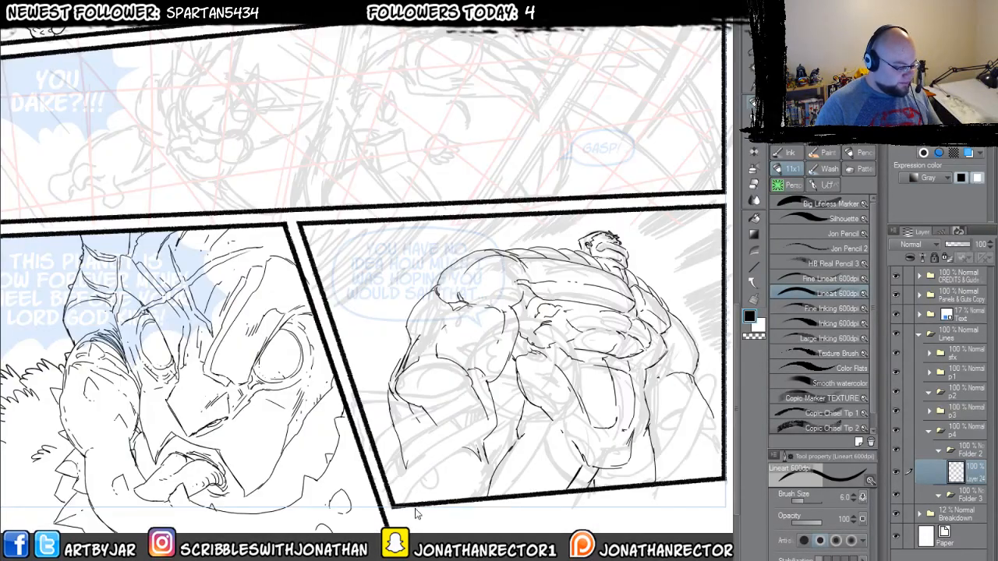
- Erase the overlapping lines at the near forearm, ink its lower contours to the panel border, and add the far forearm's outline
{"action": "key", "text": "e"}
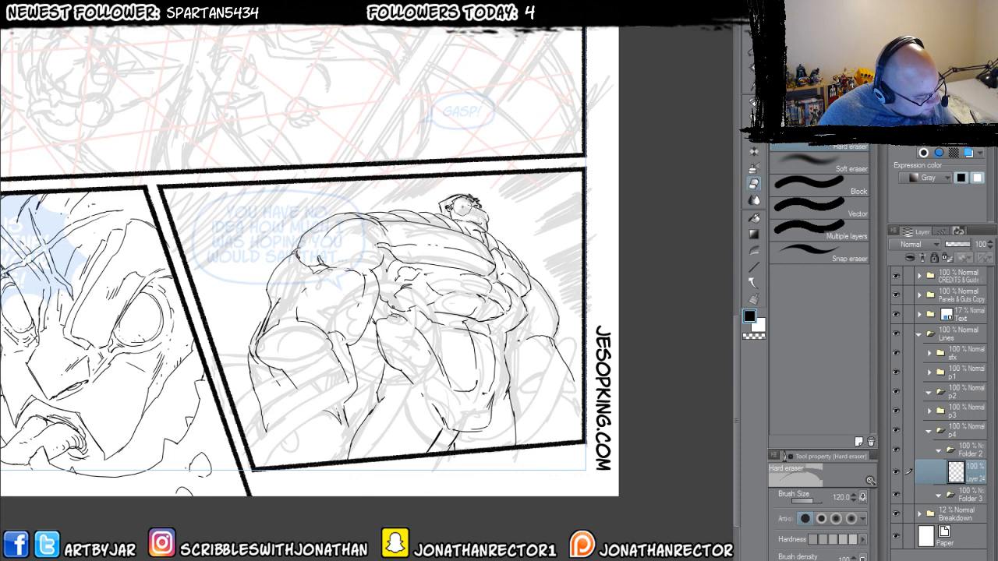
{"action": "key", "text": "p"}
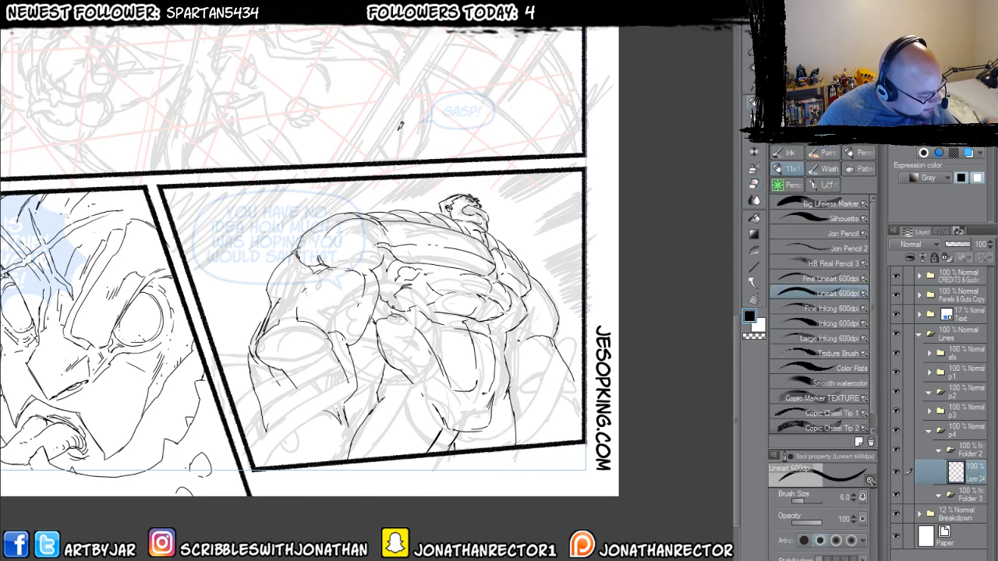
{"action": "scroll", "coordinate": [305, 431], "scroll_direction": "down", "scroll_amount": 1}
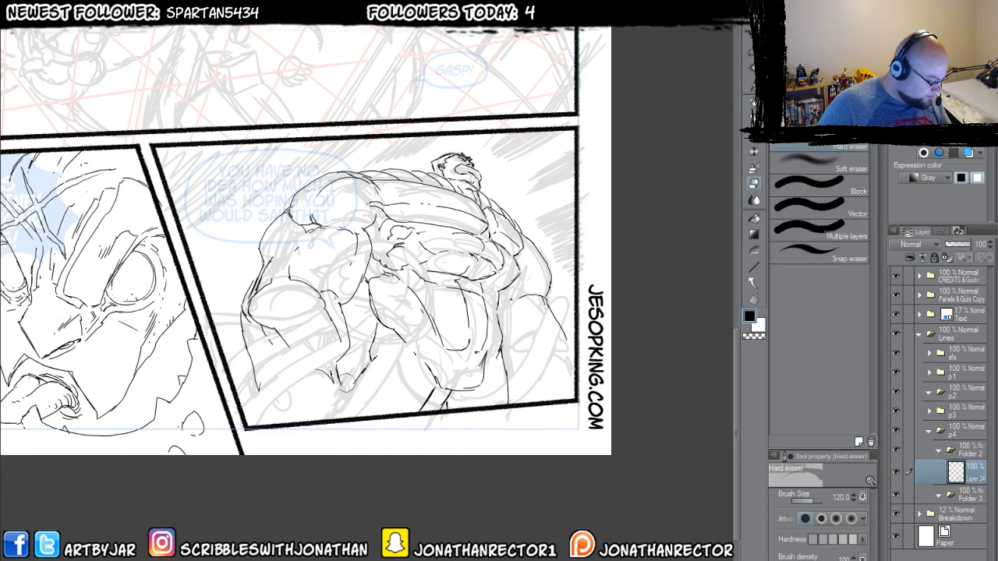
{"action": "mouse_move", "coordinate": [262, 393]}
{"action": "left_mouse_down"}
{"action": "mouse_move", "coordinate": [265, 419]}
{"action": "mouse_move", "coordinate": [232, 315]}
{"action": "mouse_move", "coordinate": [262, 392]}
{"action": "left_mouse_up"}
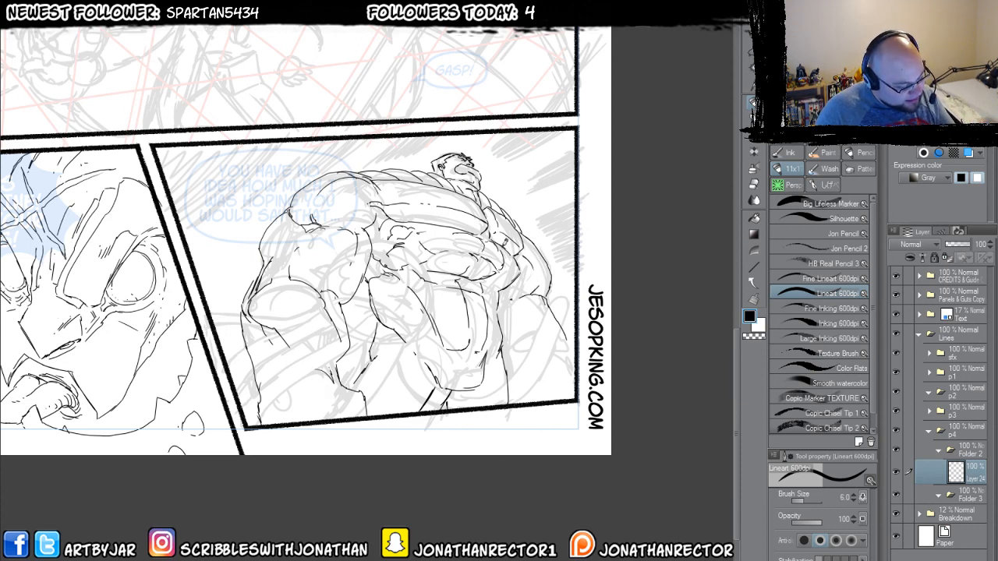
{"action": "mouse_move", "coordinate": [564, 325]}
{"action": "left_mouse_down"}
{"action": "mouse_move", "coordinate": [559, 363]}
{"action": "mouse_move", "coordinate": [577, 366]}
{"action": "left_mouse_up"}
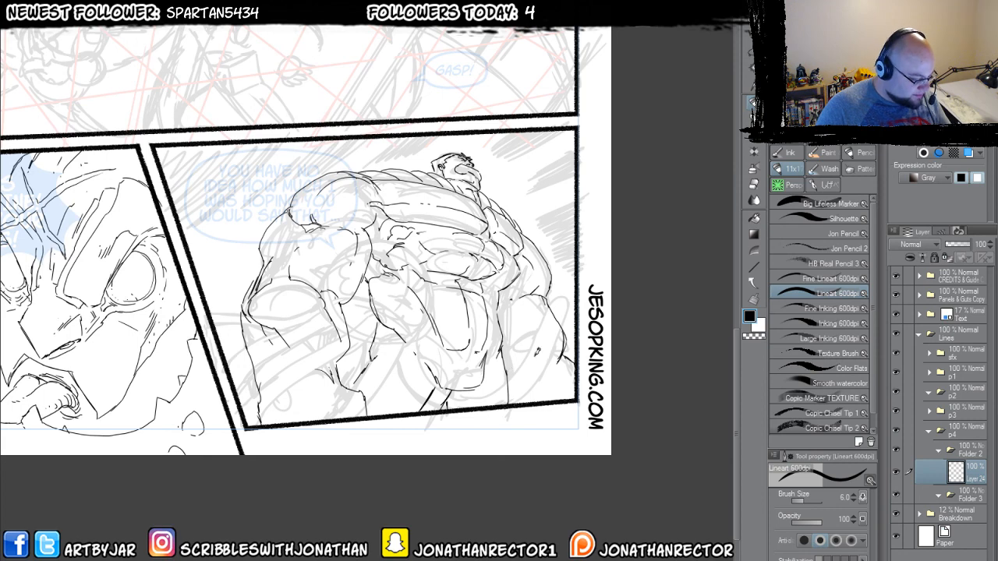
{"action": "key", "text": "e"}
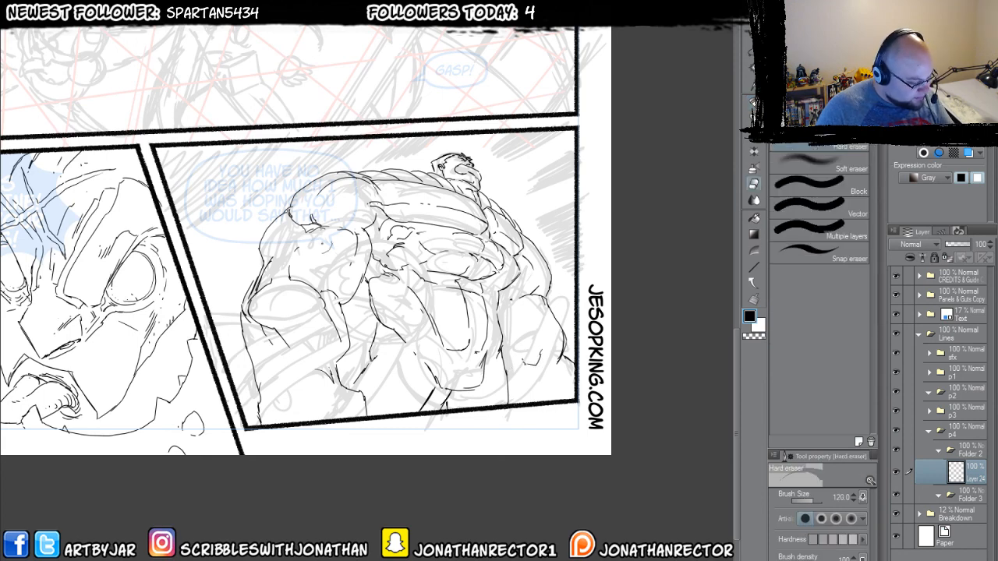
{"action": "key", "text": "p"}
{"action": "left_click_drag", "start_coordinate": [304, 139], "coordinate": [611, 257]}
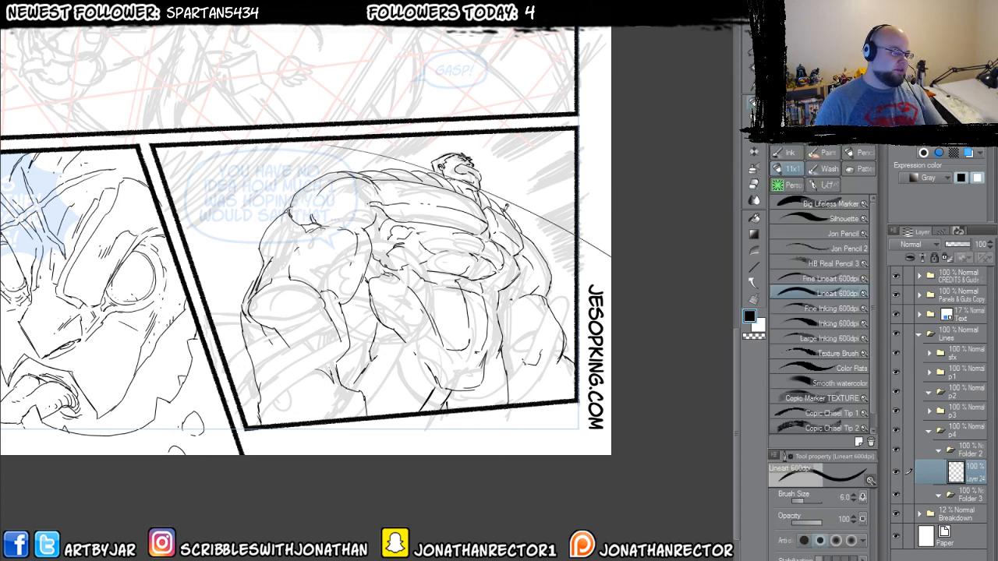
{"action": "key", "text": "ctrl+z"}
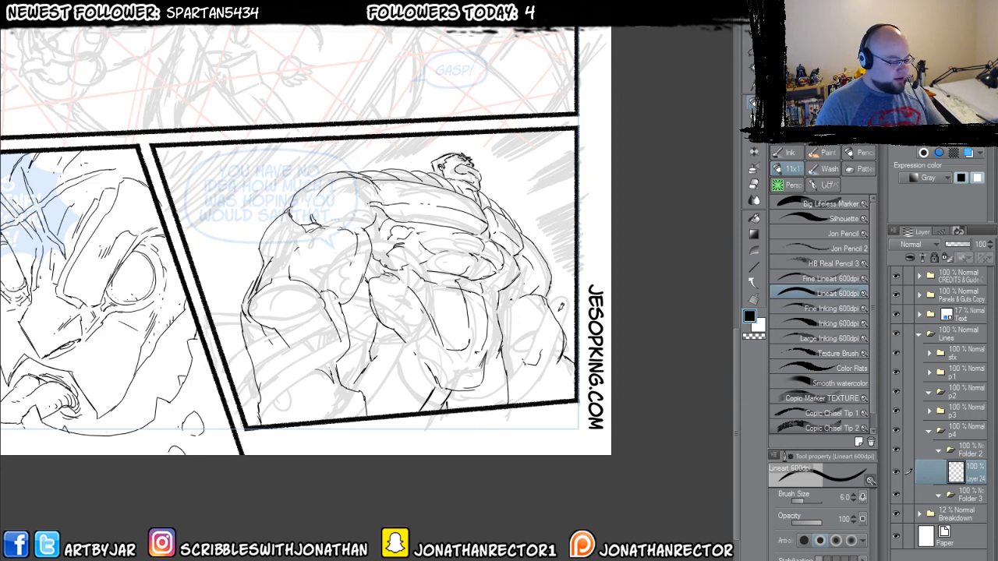
- Erase the far forearm's outline and redraw it with a rounded elbow muscle and a forearm line reaching the panel border
{"action": "key", "text": "e"}
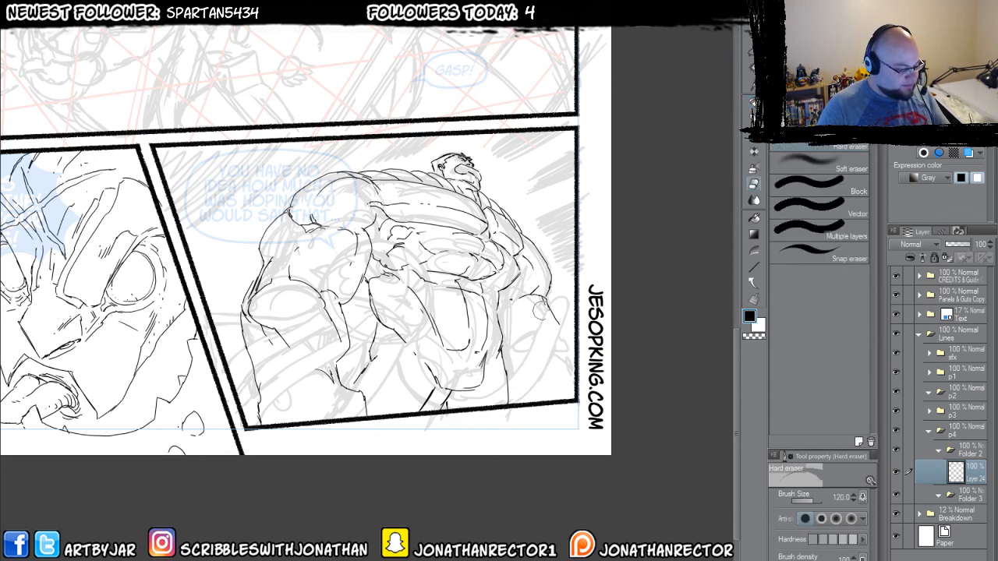
{"action": "mouse_move", "coordinate": [539, 307]}
{"action": "left_mouse_down"}
{"action": "mouse_move", "coordinate": [557, 318]}
{"action": "mouse_move", "coordinate": [552, 352]}
{"action": "mouse_move", "coordinate": [506, 343]}
{"action": "mouse_move", "coordinate": [576, 365]}
{"action": "mouse_move", "coordinate": [529, 369]}
{"action": "left_mouse_up"}
{"action": "key", "text": "p"}
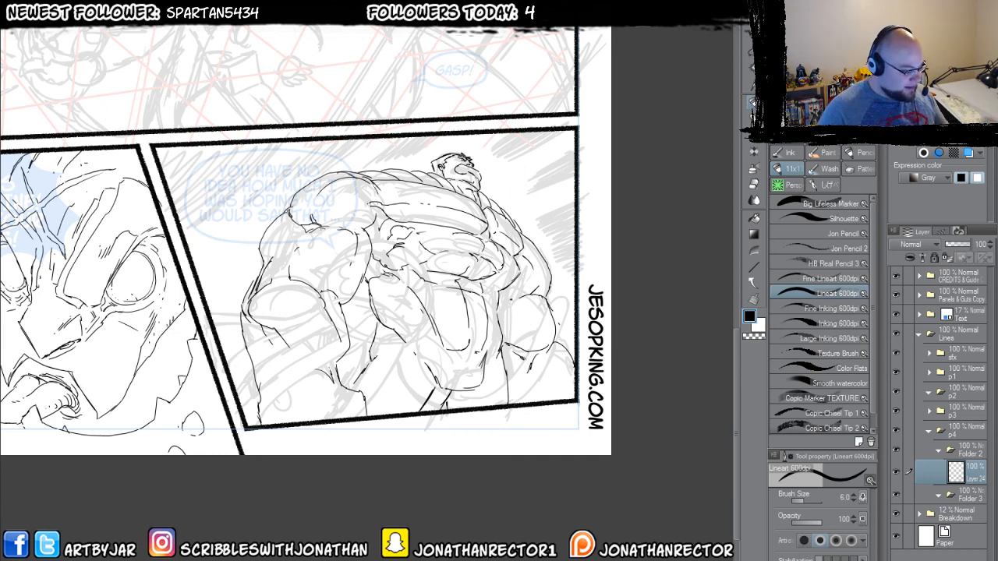
{"action": "left_click_drag", "start_coordinate": [328, 370], "coordinate": [329, 368]}
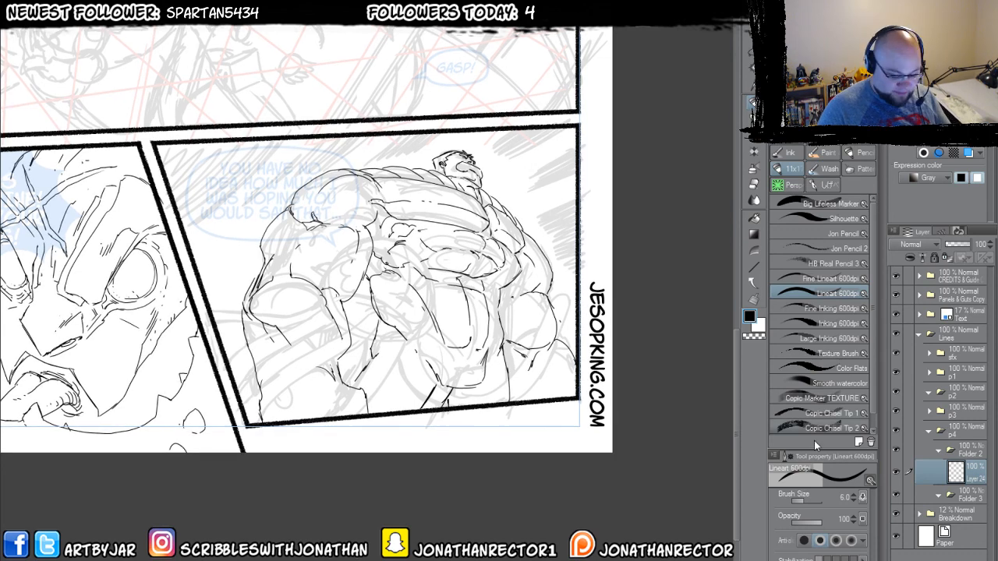
- Set the Breakdown folder's opacity to 10%, and add a new layer above Layer 24
{"action": "left_click", "coordinate": [954, 515]}
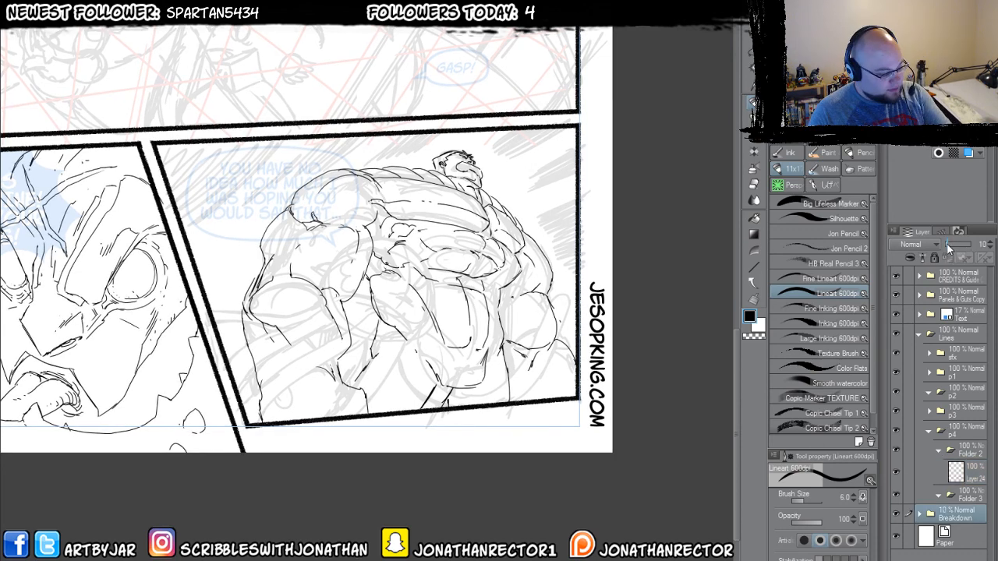
{"action": "left_click", "coordinate": [970, 474]}
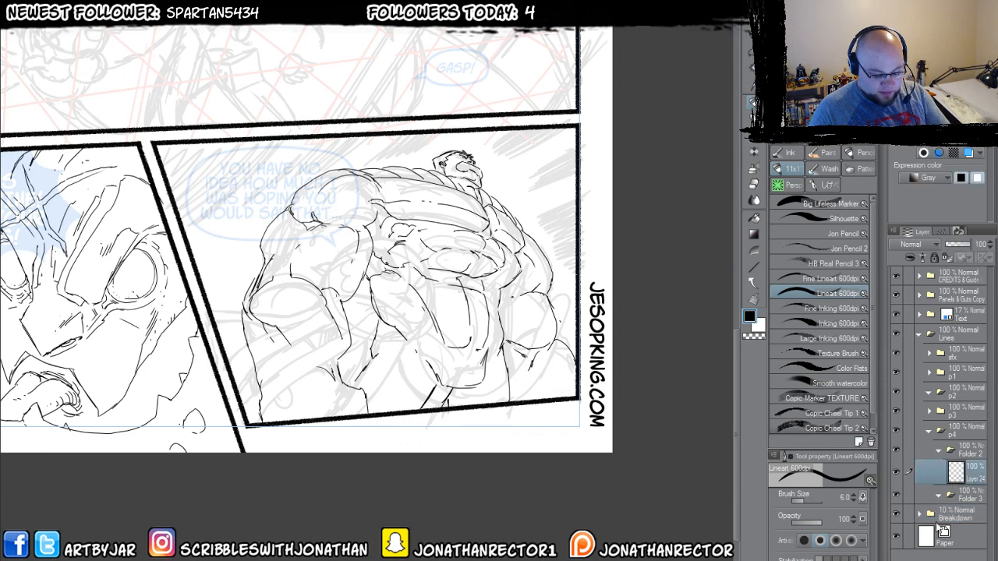
{"action": "key", "text": "ctrl+shift+n"}
- Use Lasso fill to place a small solid black oval on the figure's upper chest on the new layer
{"action": "left_click_drag", "start_coordinate": [377, 327], "coordinate": [327, 356]}
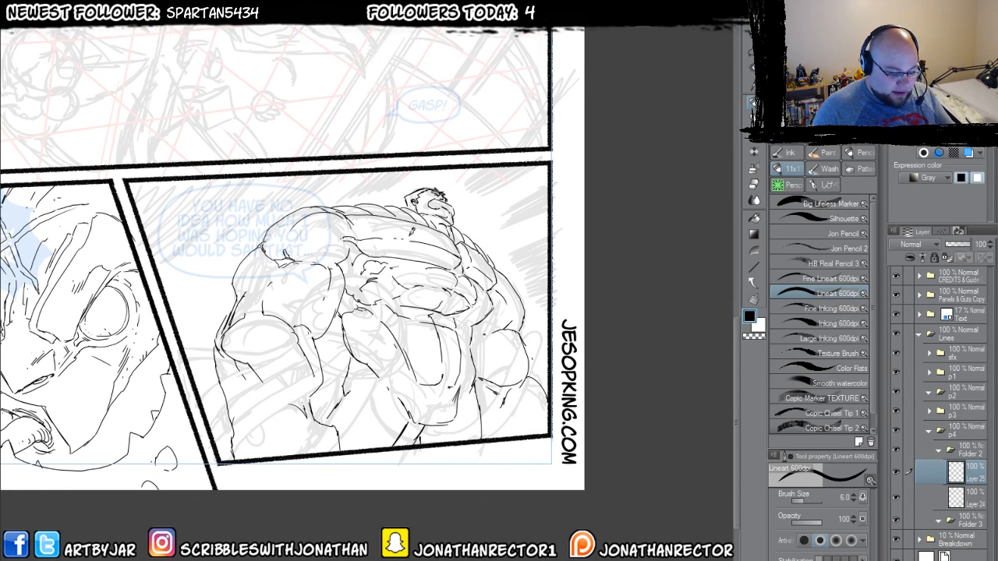
{"action": "left_click", "coordinate": [755, 267]}
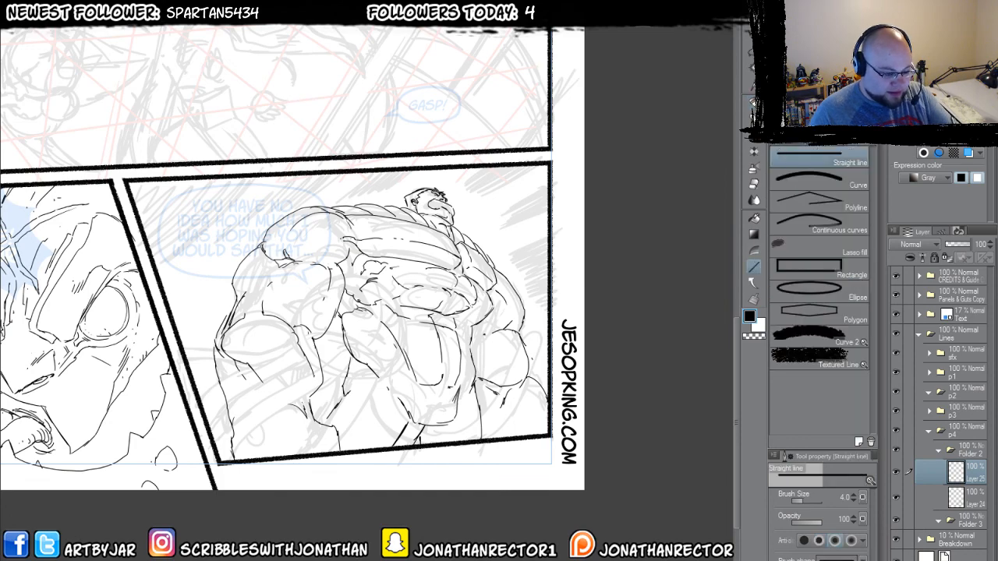
{"action": "left_click", "coordinate": [794, 246]}
{"action": "scroll", "coordinate": [390, 243], "scroll_direction": "up", "scroll_amount": 1}
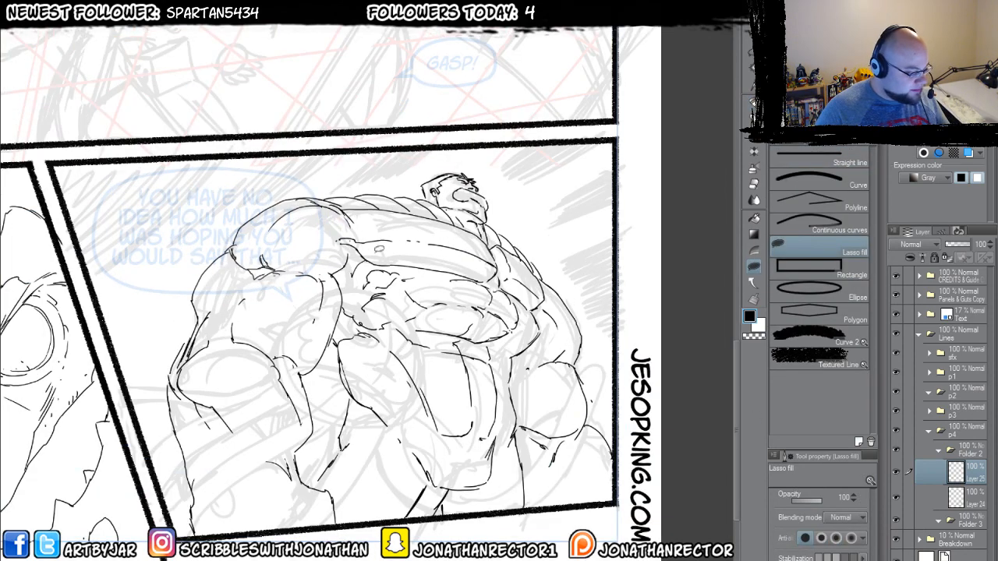
{"action": "mouse_move", "coordinate": [377, 249]}
{"action": "left_mouse_down"}
{"action": "mouse_move", "coordinate": [337, 247]}
{"action": "mouse_move", "coordinate": [371, 263]}
{"action": "mouse_move", "coordinate": [339, 270]}
{"action": "mouse_move", "coordinate": [371, 259]}
{"action": "left_mouse_up"}
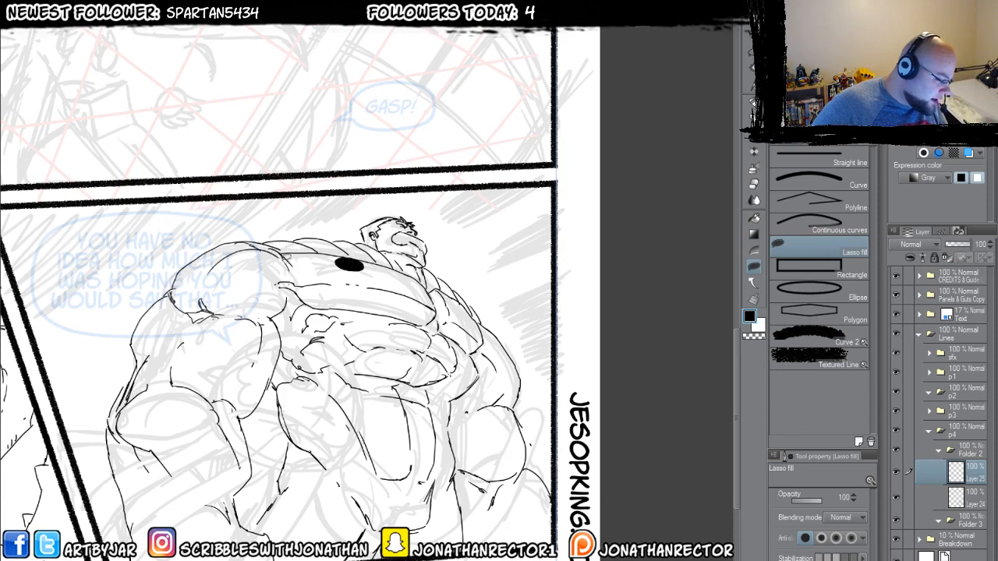
- Examine the discs on the character's chest in the earlier panel as reference, and return to the figure in the last panel
{"action": "left_click_drag", "start_coordinate": [158, 213], "coordinate": [173, 227]}
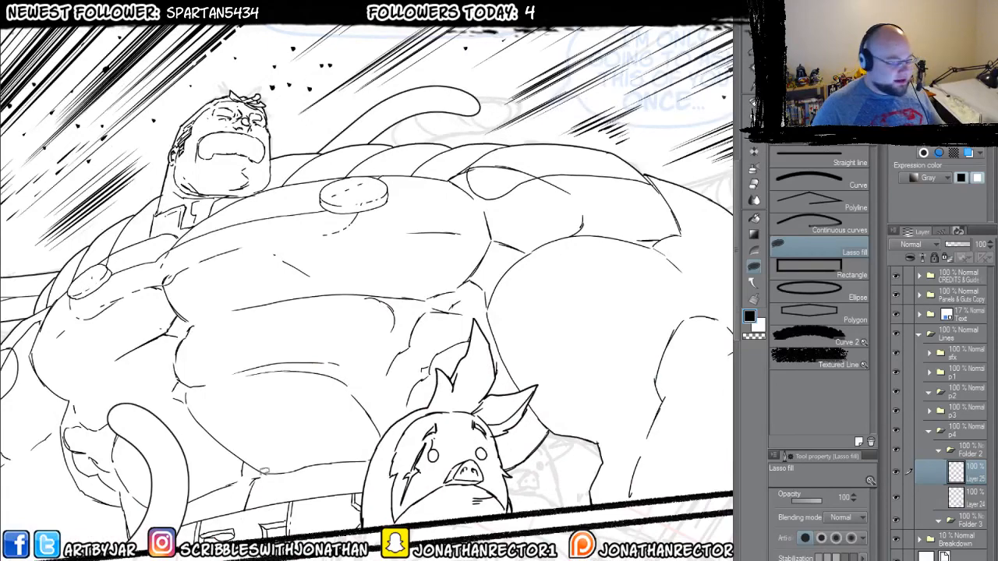
{"action": "scroll", "coordinate": [200, 462], "scroll_direction": "down", "scroll_amount": 5}
{"action": "mouse_move", "coordinate": [107, 451]}
{"action": "left_mouse_down"}
{"action": "mouse_move", "coordinate": [111, 424]}
{"action": "mouse_move", "coordinate": [334, 429]}
{"action": "left_mouse_up"}
{"action": "left_click_drag", "start_coordinate": [406, 512], "coordinate": [333, 406]}
{"action": "scroll", "coordinate": [396, 489], "scroll_direction": "up", "scroll_amount": 4}
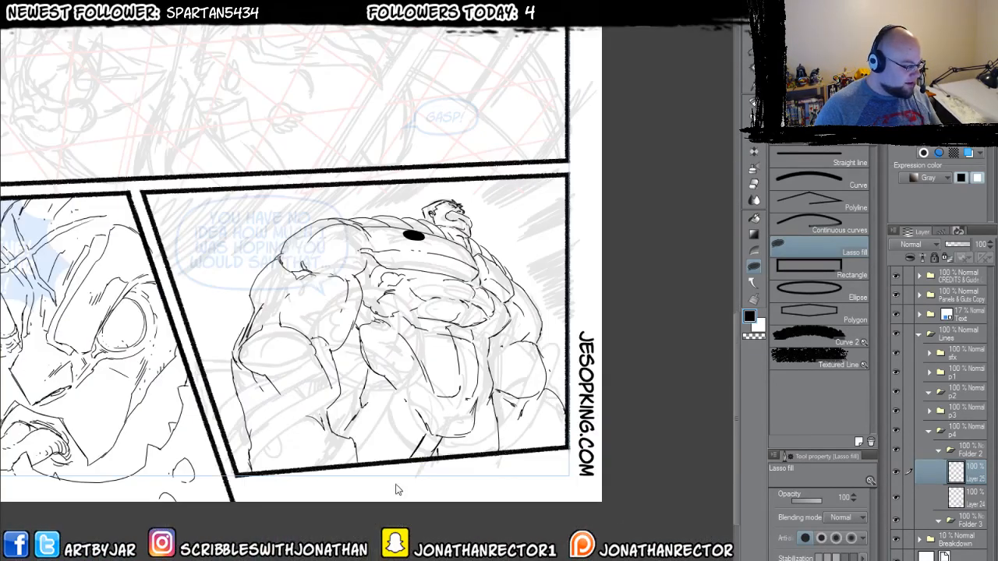
{"action": "left_click_drag", "start_coordinate": [481, 299], "coordinate": [330, 495]}
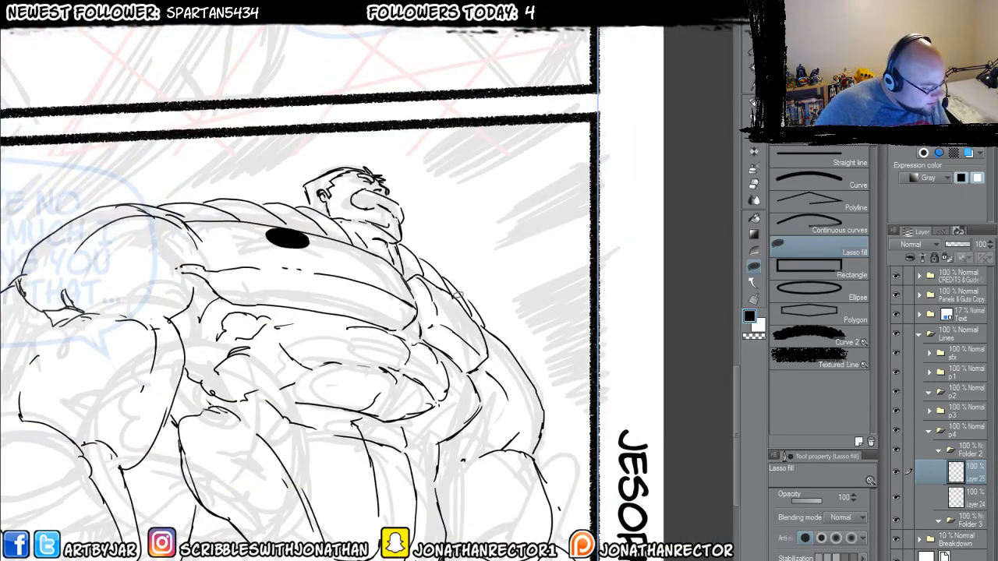
- Lasso-fill a second small oval on the far side of the chest and turn both discs white
{"action": "mouse_move", "coordinate": [462, 295]}
{"action": "left_mouse_down"}
{"action": "mouse_move", "coordinate": [469, 310]}
{"action": "mouse_move", "coordinate": [452, 308]}
{"action": "mouse_move", "coordinate": [457, 293]}
{"action": "left_mouse_up"}
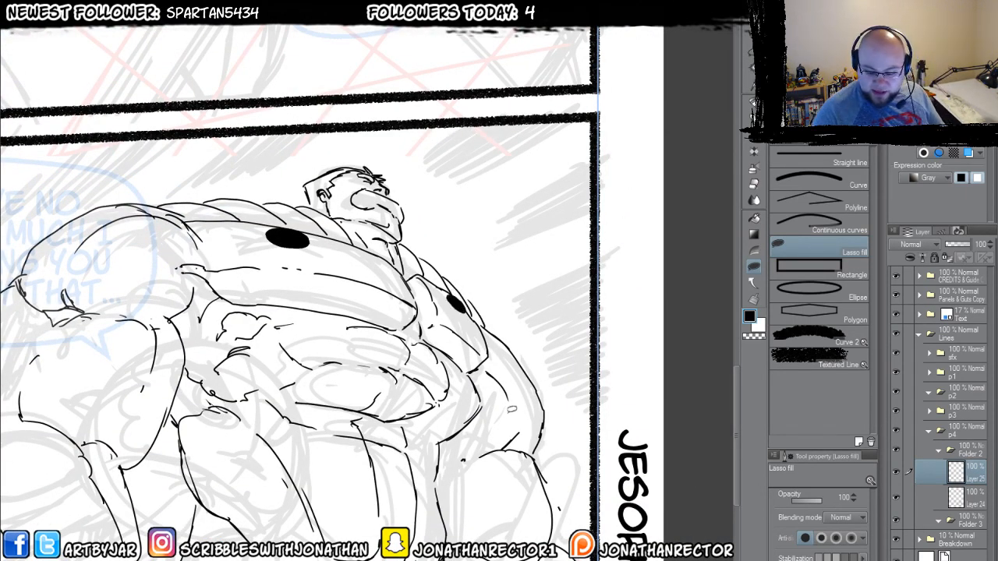
{"action": "key", "text": "ctrl+z"}
{"action": "key", "text": "ctrl+z"}
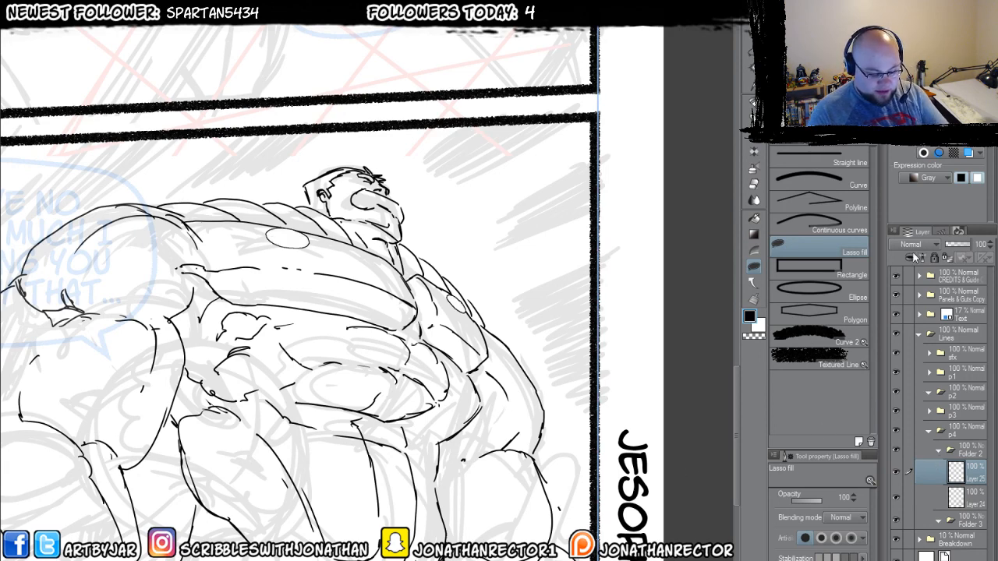
- Give the disc layer a black border effect with an edge thickness of 1.0
{"action": "left_click", "coordinate": [923, 154]}
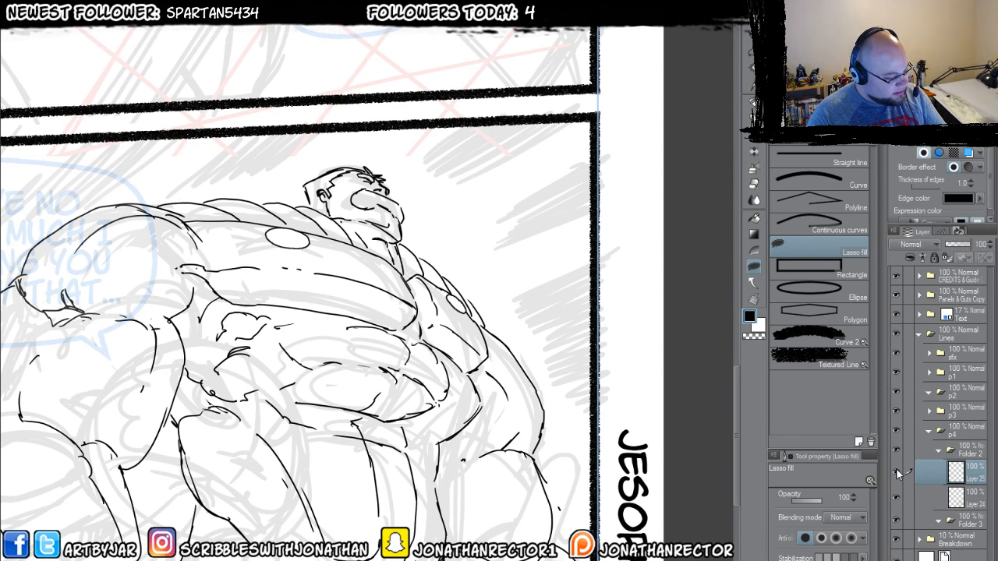
{"action": "right_click", "coordinate": [967, 472]}
{"action": "left_click", "coordinate": [913, 317]}
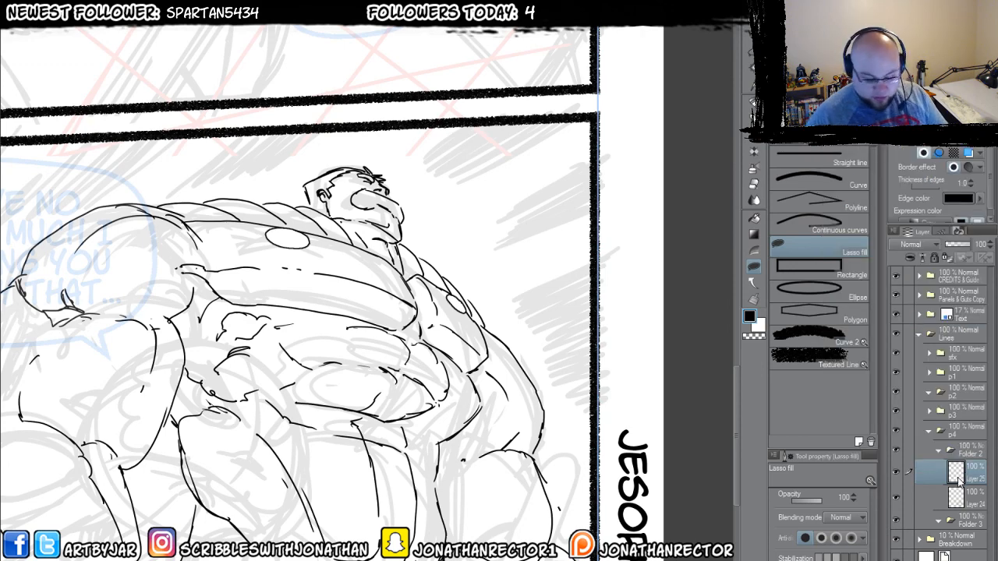
- Duplicate the disc layer and offset the copy slightly to give the discs thickness, isolating the far disc with a lasso selection
{"action": "key", "text": "ctrl+shift+n"}
{"action": "key", "text": "k"}
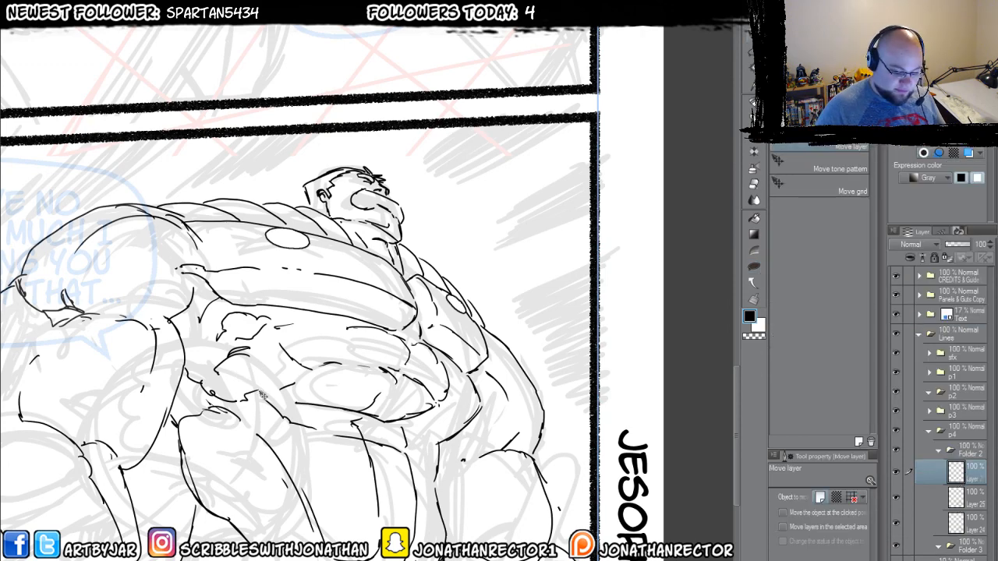
{"action": "left_click_drag", "start_coordinate": [262, 392], "coordinate": [275, 401]}
{"action": "key", "text": "m"}
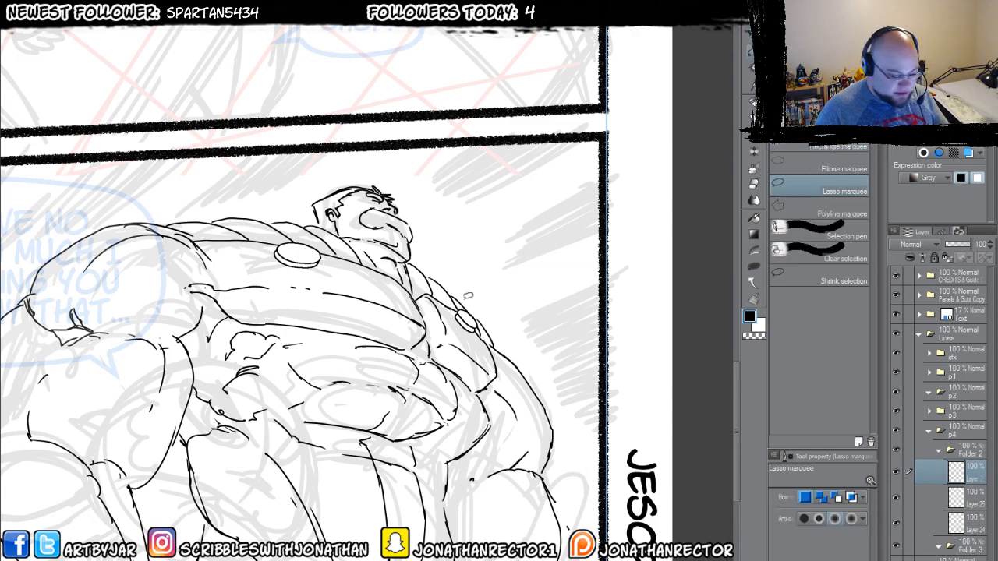
{"action": "mouse_move", "coordinate": [462, 300]}
{"action": "left_mouse_down"}
{"action": "mouse_move", "coordinate": [485, 336]}
{"action": "mouse_move", "coordinate": [459, 306]}
{"action": "mouse_move", "coordinate": [491, 323]}
{"action": "mouse_move", "coordinate": [444, 306]}
{"action": "mouse_move", "coordinate": [461, 337]}
{"action": "left_mouse_up"}
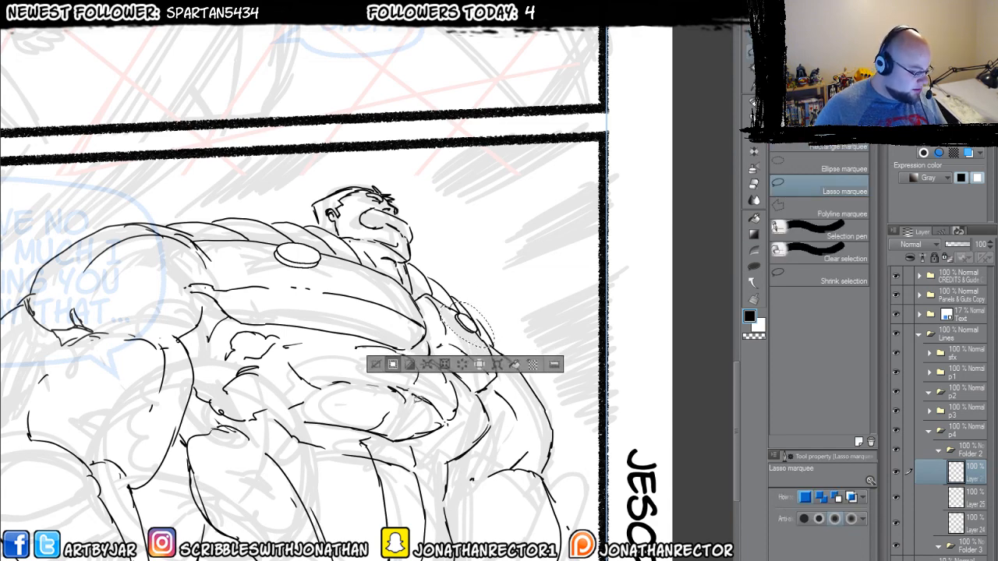
{"action": "left_click", "coordinate": [389, 364]}
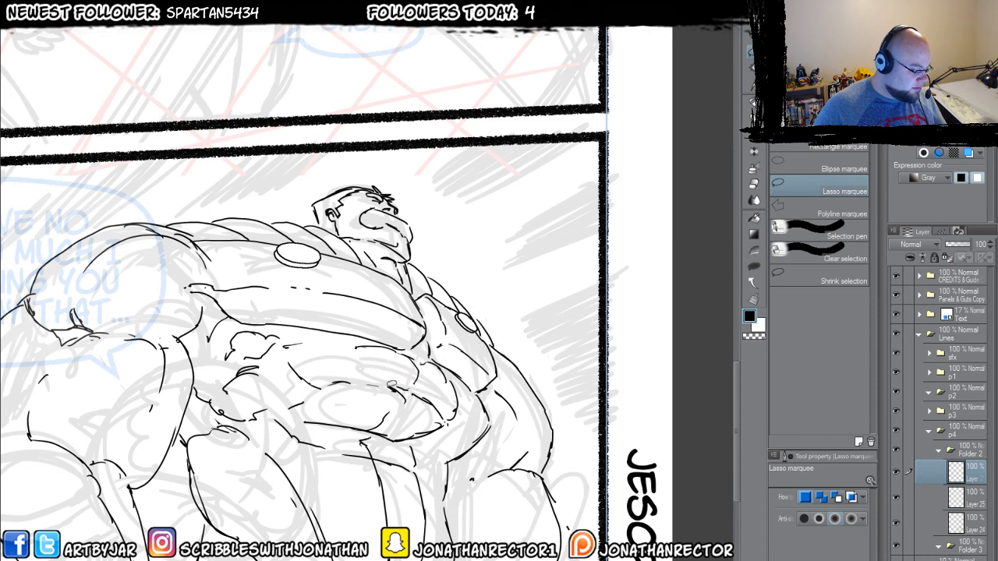
- Touch up the near chest disc on its layers, and add a new layer directly above Layer 24
{"action": "left_click", "coordinate": [963, 499]}
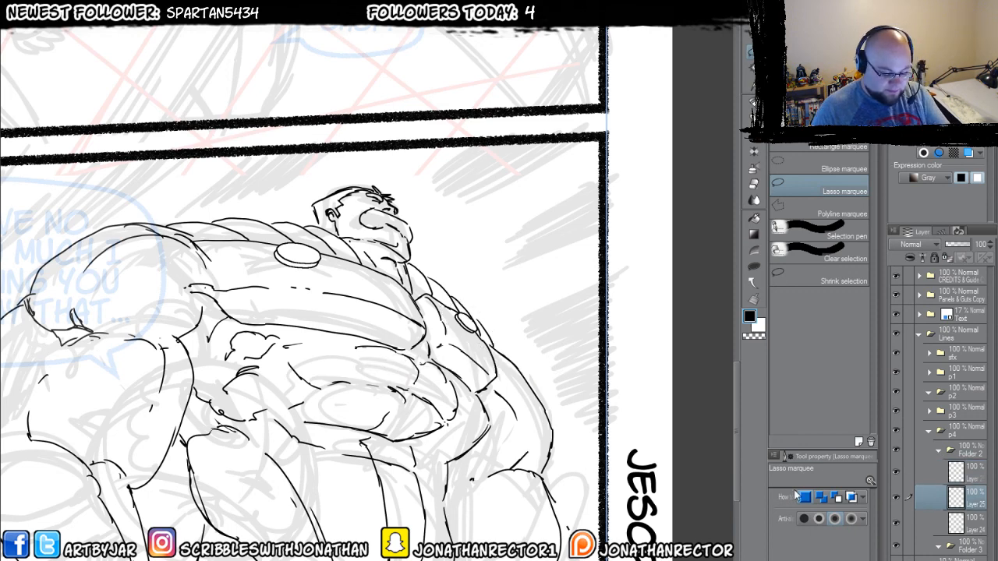
{"action": "key", "text": "e"}
{"action": "mouse_move", "coordinate": [274, 252]}
{"action": "left_mouse_down"}
{"action": "mouse_move", "coordinate": [316, 265]}
{"action": "mouse_move", "coordinate": [315, 254]}
{"action": "left_mouse_up"}
{"action": "key", "text": "p"}
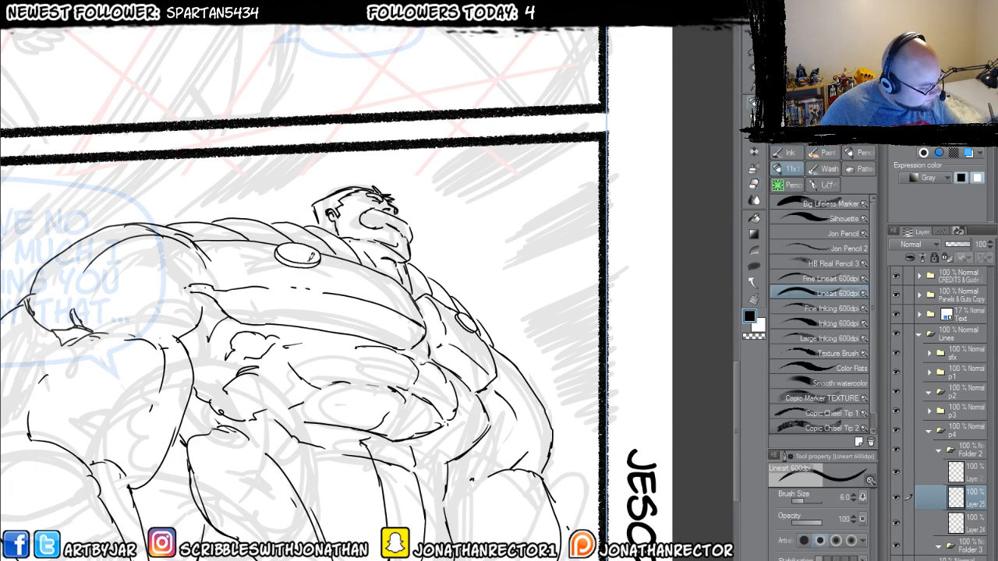
{"action": "left_click", "coordinate": [934, 474]}
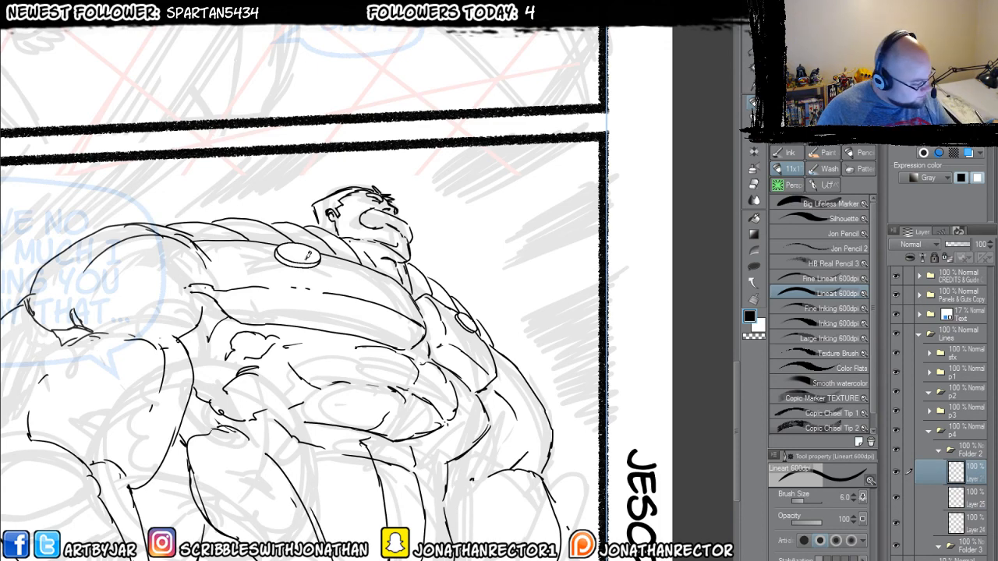
{"action": "left_click", "coordinate": [958, 530]}
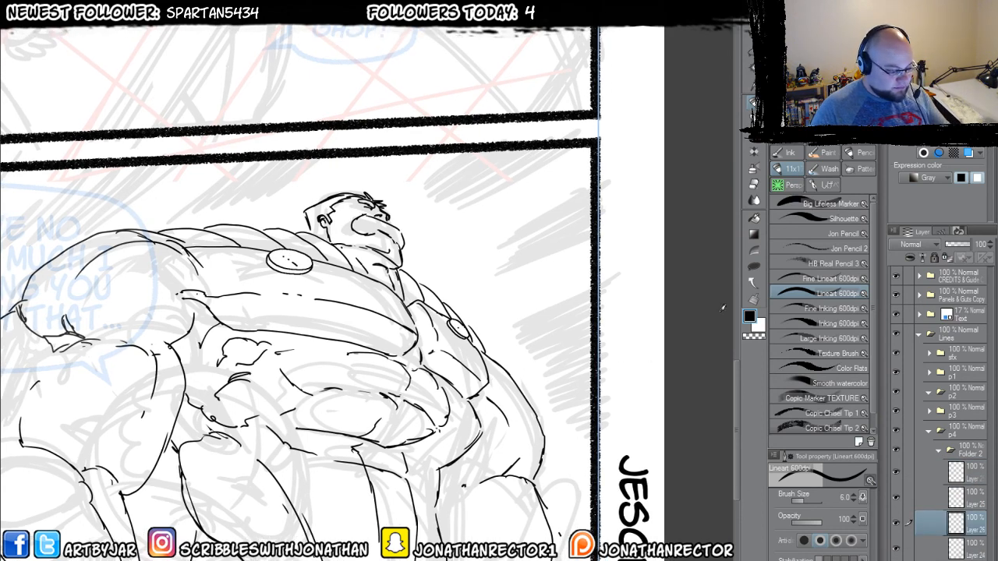
- Try a thick band from the near disc across the chest using the Big Lifeless Marker with an enlarged brush
{"action": "left_click", "coordinate": [781, 201]}
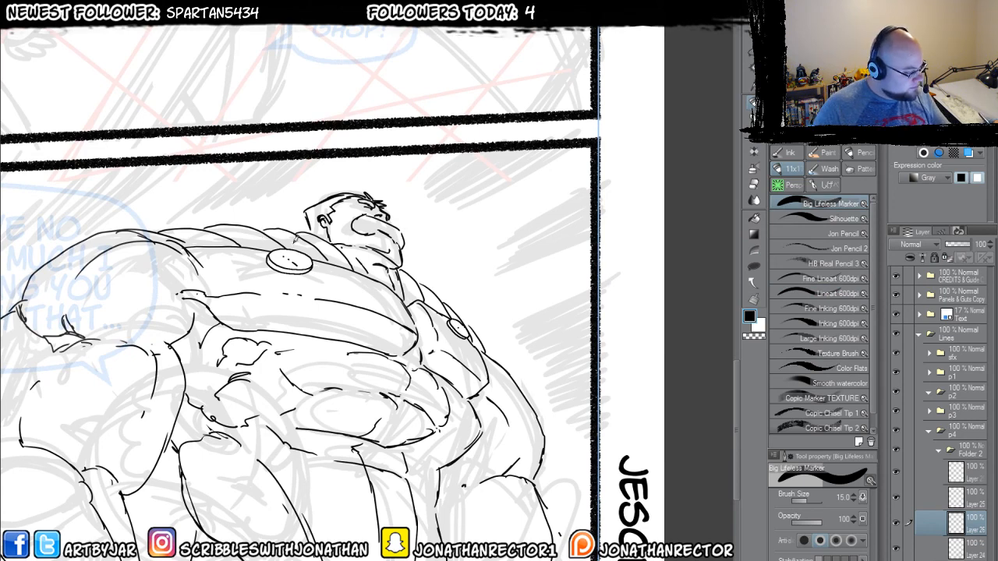
{"action": "key", "text": "bracketright"}
{"action": "key", "text": "bracketright"}
{"action": "key", "text": "bracketright"}
{"action": "key", "text": "bracketright"}
{"action": "key", "text": "bracketright"}
{"action": "key", "text": "bracketright"}
{"action": "key", "text": "bracketright"}
{"action": "key", "text": "bracketright"}
{"action": "key", "text": "bracketright"}
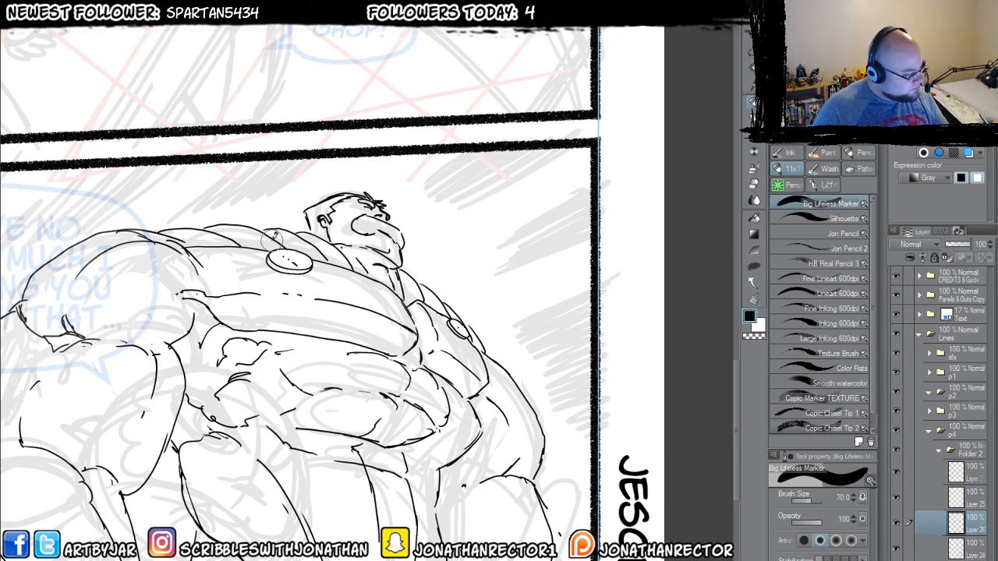
{"action": "mouse_move", "coordinate": [266, 234]}
{"action": "left_mouse_down"}
{"action": "mouse_move", "coordinate": [297, 284]}
{"action": "mouse_move", "coordinate": [377, 305]}
{"action": "mouse_move", "coordinate": [436, 341]}
{"action": "left_mouse_up"}
{"action": "key", "text": "ctrl+z"}
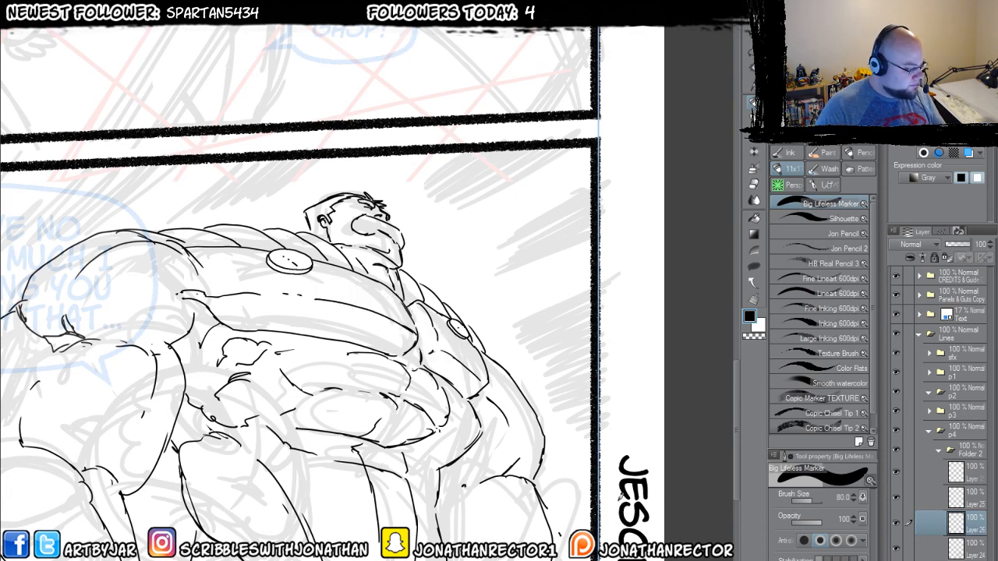
- Ink the costume trim lines across the chest below both discs with the Lineart 600dpi brush at size 6
{"action": "left_click", "coordinate": [786, 295]}
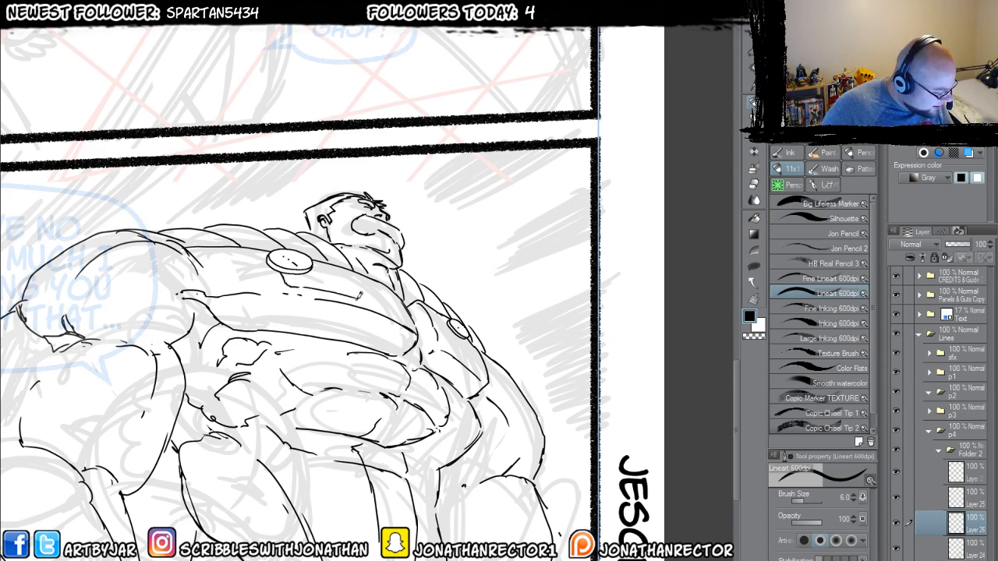
{"action": "mouse_move", "coordinate": [368, 295]}
{"action": "left_mouse_down"}
{"action": "mouse_move", "coordinate": [460, 336]}
{"action": "mouse_move", "coordinate": [429, 319]}
{"action": "mouse_move", "coordinate": [417, 326]}
{"action": "mouse_move", "coordinate": [413, 307]}
{"action": "mouse_move", "coordinate": [327, 278]}
{"action": "left_mouse_up"}
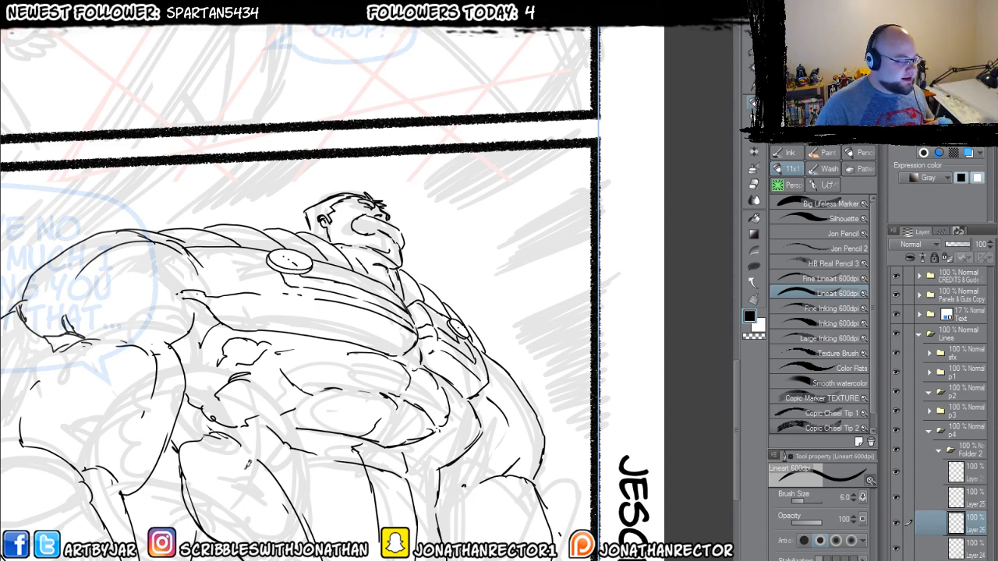
- Ink curved costume seams around the near shoulder and across the far upper arm
{"action": "left_click_drag", "start_coordinate": [134, 321], "coordinate": [284, 331]}
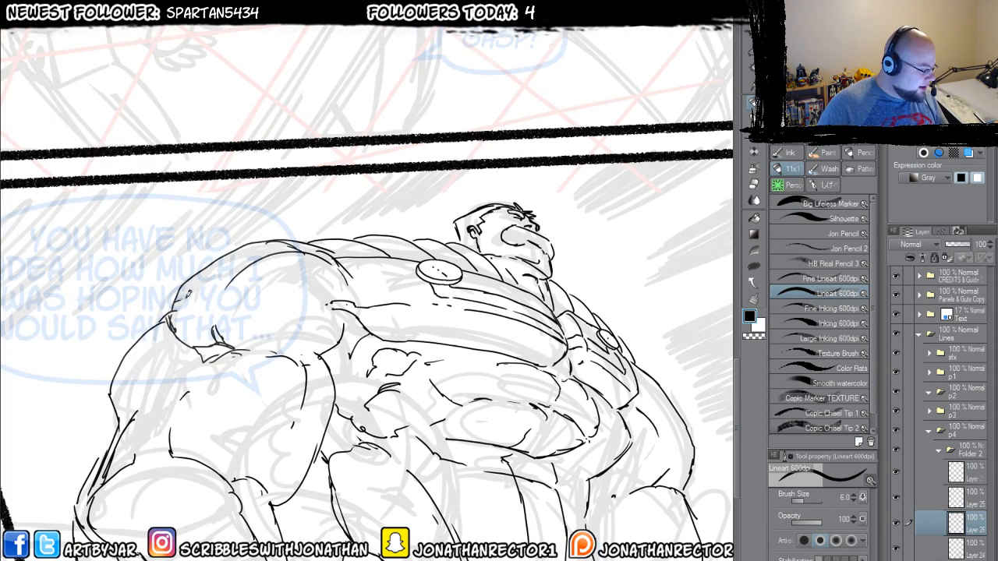
{"action": "left_click_drag", "start_coordinate": [375, 409], "coordinate": [225, 318]}
{"action": "mouse_move", "coordinate": [542, 376]}
{"action": "left_mouse_down"}
{"action": "mouse_move", "coordinate": [487, 328]}
{"action": "mouse_move", "coordinate": [495, 305]}
{"action": "mouse_move", "coordinate": [516, 300]}
{"action": "left_mouse_up"}
{"action": "key", "text": "ctrl+z"}
{"action": "key", "text": "ctrl+z"}
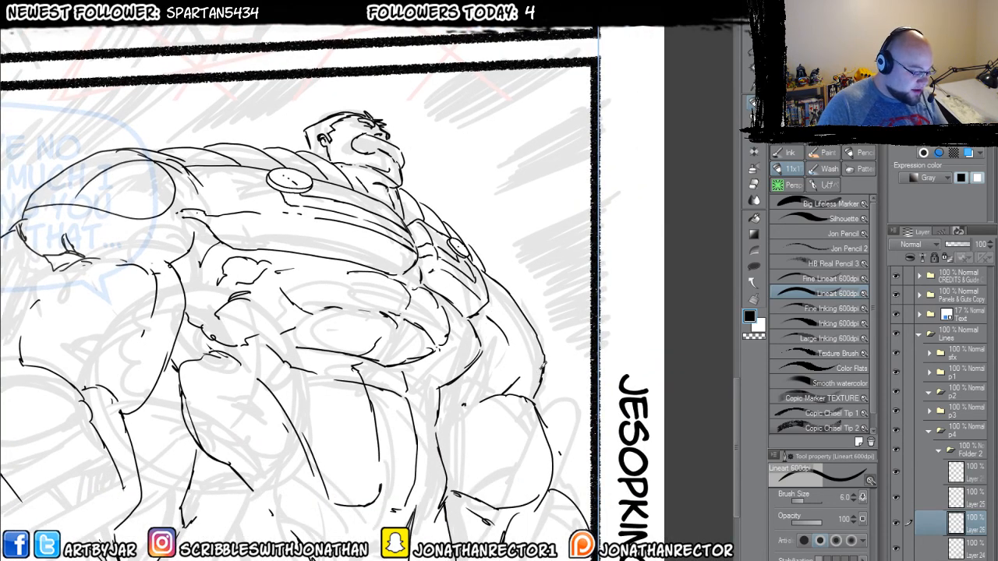
{"action": "mouse_move", "coordinate": [543, 367]}
{"action": "left_mouse_down"}
{"action": "mouse_move", "coordinate": [510, 334]}
{"action": "mouse_move", "coordinate": [506, 293]}
{"action": "mouse_move", "coordinate": [504, 352]}
{"action": "mouse_move", "coordinate": [544, 371]}
{"action": "left_mouse_up"}
{"action": "key", "text": "ctrl+z"}
{"action": "left_click_drag", "start_coordinate": [241, 559], "coordinate": [406, 521]}
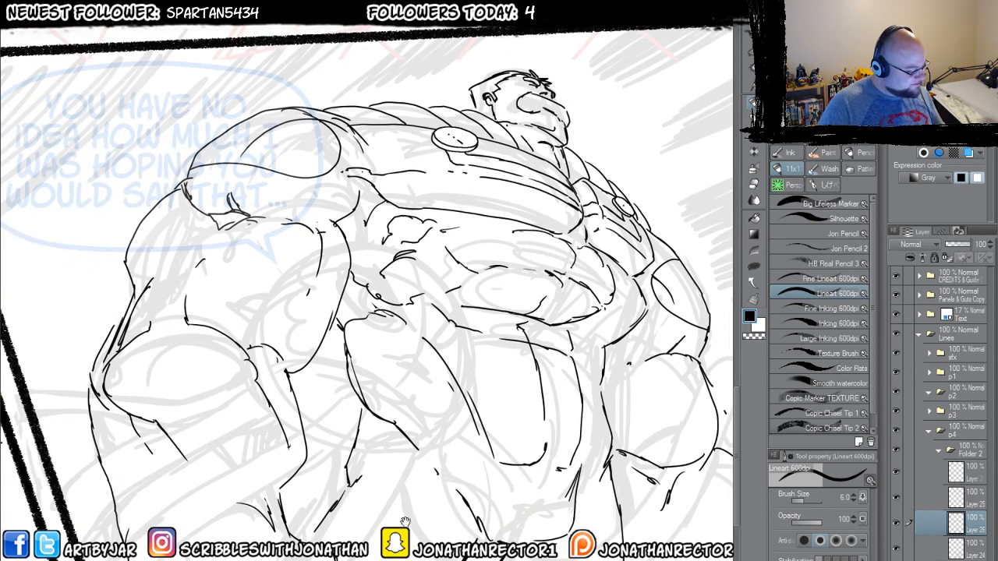
- Ink the near forearm's lower contour and a double-lined curved glove cuff just above the panel's bottom border
{"action": "left_click_drag", "start_coordinate": [403, 416], "coordinate": [363, 381]}
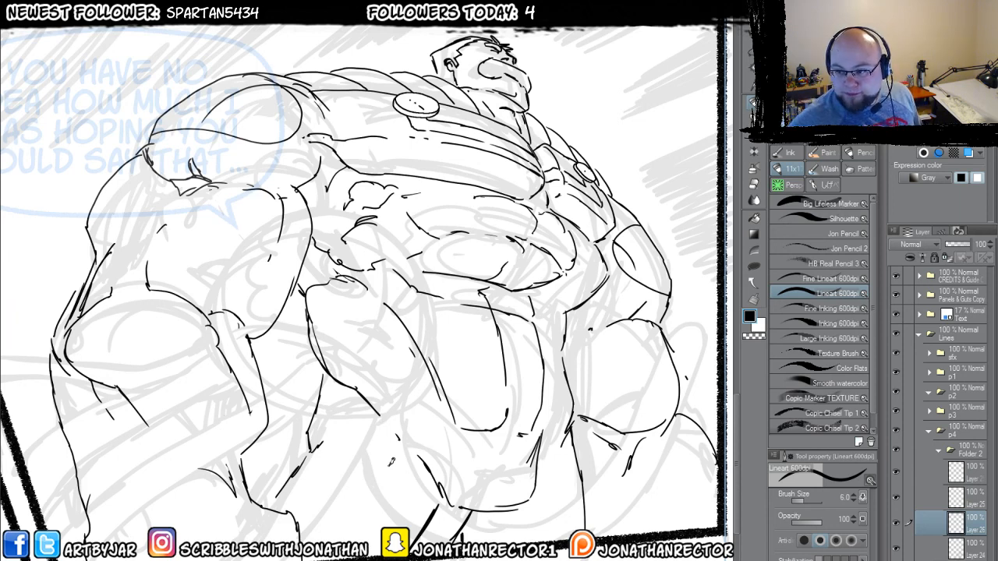
{"action": "left_click_drag", "start_coordinate": [156, 516], "coordinate": [195, 442]}
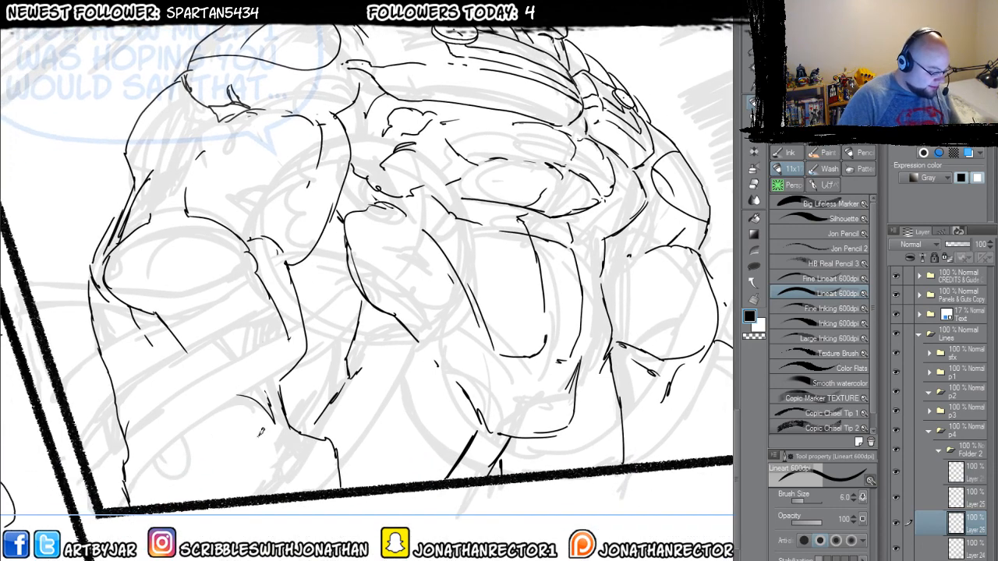
{"action": "mouse_move", "coordinate": [290, 421]}
{"action": "left_mouse_down"}
{"action": "mouse_move", "coordinate": [218, 405]}
{"action": "mouse_move", "coordinate": [232, 401]}
{"action": "mouse_move", "coordinate": [145, 459]}
{"action": "mouse_move", "coordinate": [168, 428]}
{"action": "mouse_move", "coordinate": [129, 478]}
{"action": "mouse_move", "coordinate": [138, 497]}
{"action": "mouse_move", "coordinate": [179, 452]}
{"action": "left_mouse_up"}
{"action": "left_click_drag", "start_coordinate": [261, 418], "coordinate": [138, 478]}
{"action": "mouse_move", "coordinate": [100, 348]}
{"action": "left_mouse_down"}
{"action": "mouse_move", "coordinate": [134, 394]}
{"action": "mouse_move", "coordinate": [162, 413]}
{"action": "left_mouse_up"}
{"action": "left_click_drag", "start_coordinate": [518, 419], "coordinate": [488, 400]}
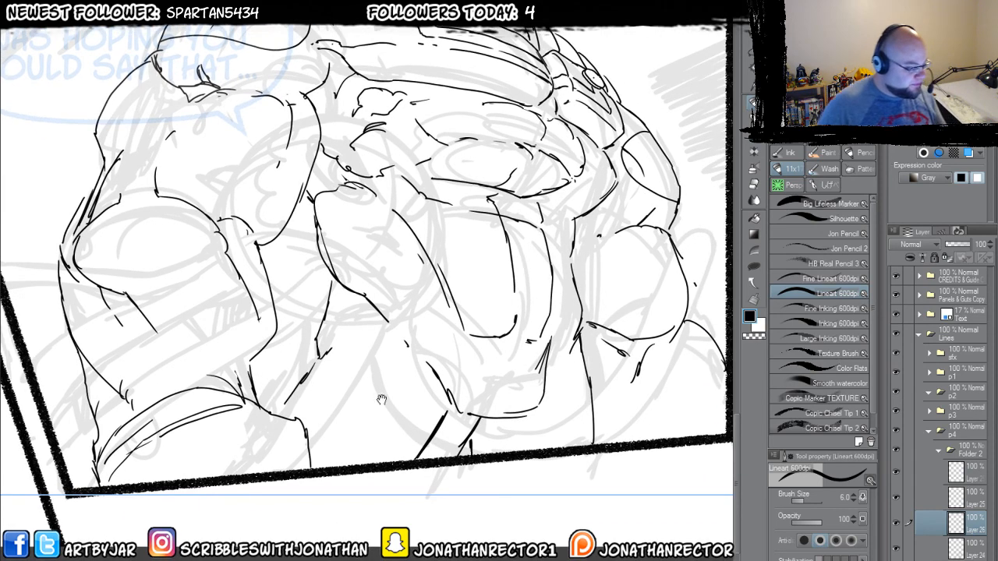
- Add a new layer above Layer 26 and draw an arched line across the waist with the size 7 Curve tool
{"action": "scroll", "coordinate": [493, 384], "scroll_direction": "up", "scroll_amount": 1}
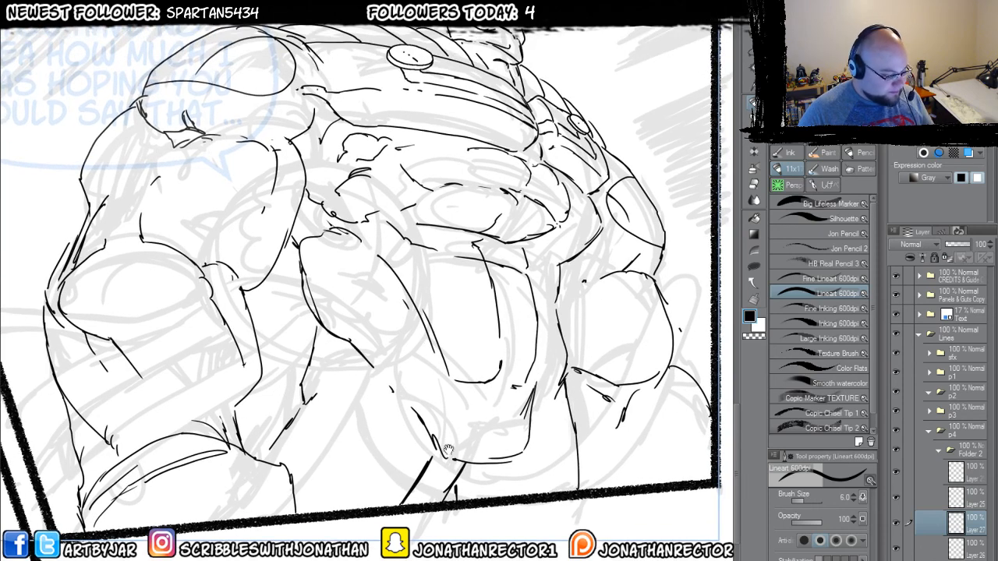
{"action": "left_click", "coordinate": [754, 268]}
{"action": "left_click", "coordinate": [796, 181]}
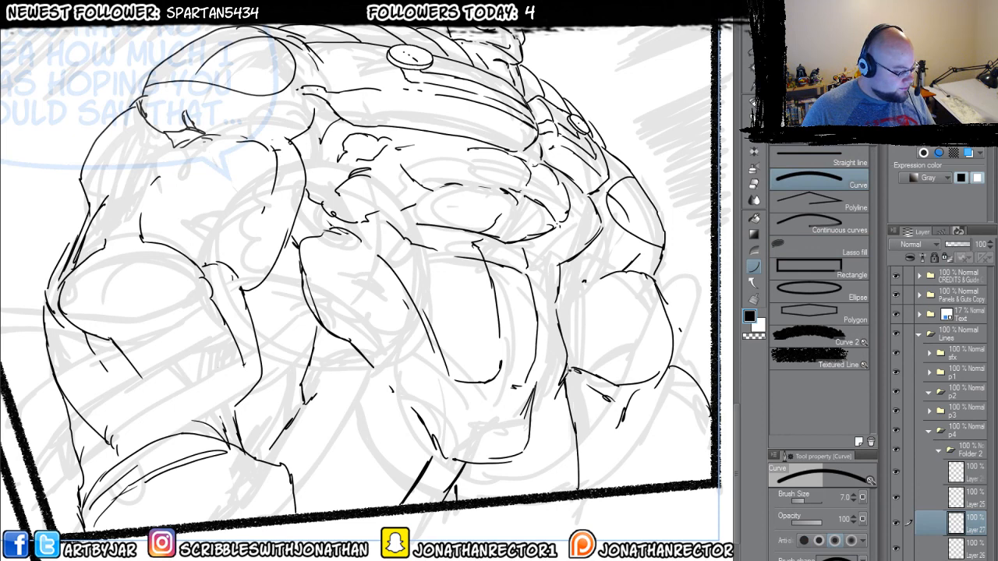
{"action": "left_click_drag", "start_coordinate": [571, 373], "coordinate": [311, 335]}
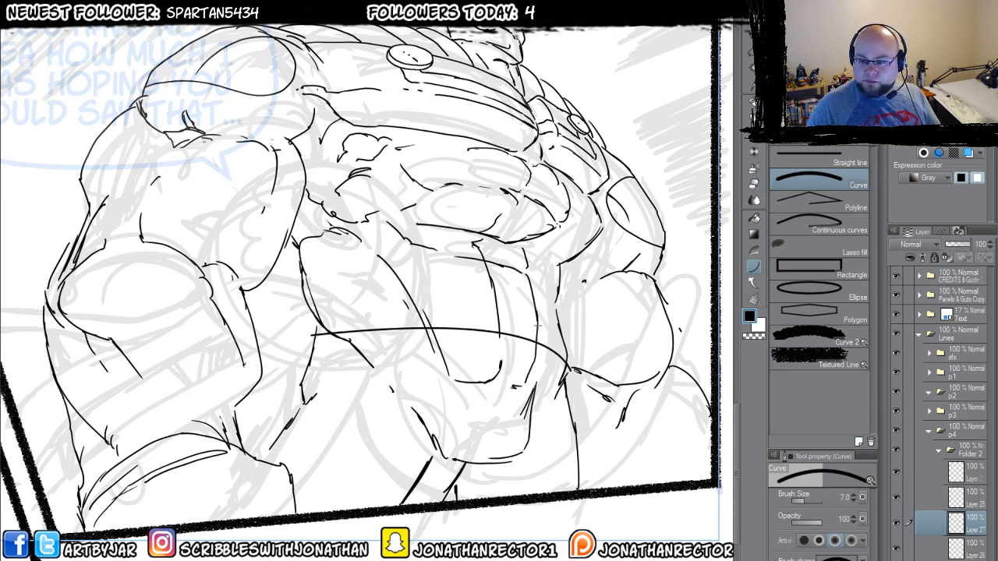
{"action": "left_click", "coordinate": [438, 359]}
- Duplicate the waist curve, move the copy up to form the belt's upper edge, and merge it into Layer 27
{"action": "key", "text": "k"}
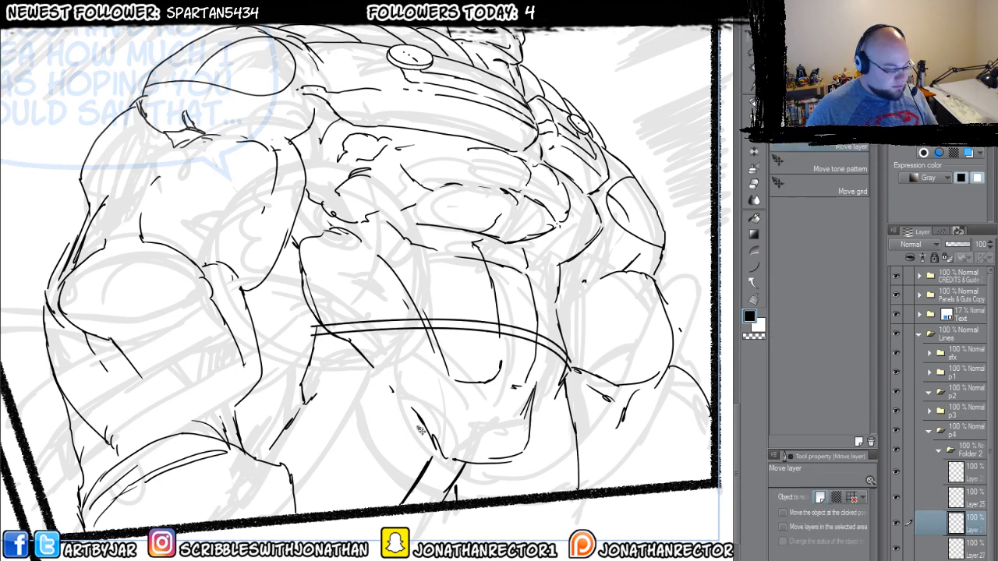
{"action": "left_click_drag", "start_coordinate": [426, 432], "coordinate": [416, 404]}
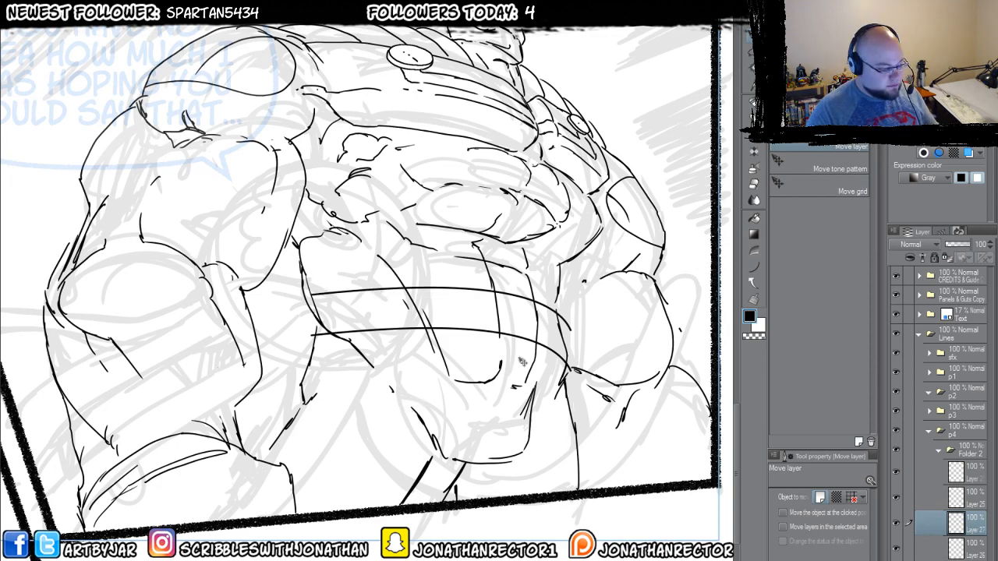
{"action": "key", "text": "p"}
{"action": "key", "text": "e"}
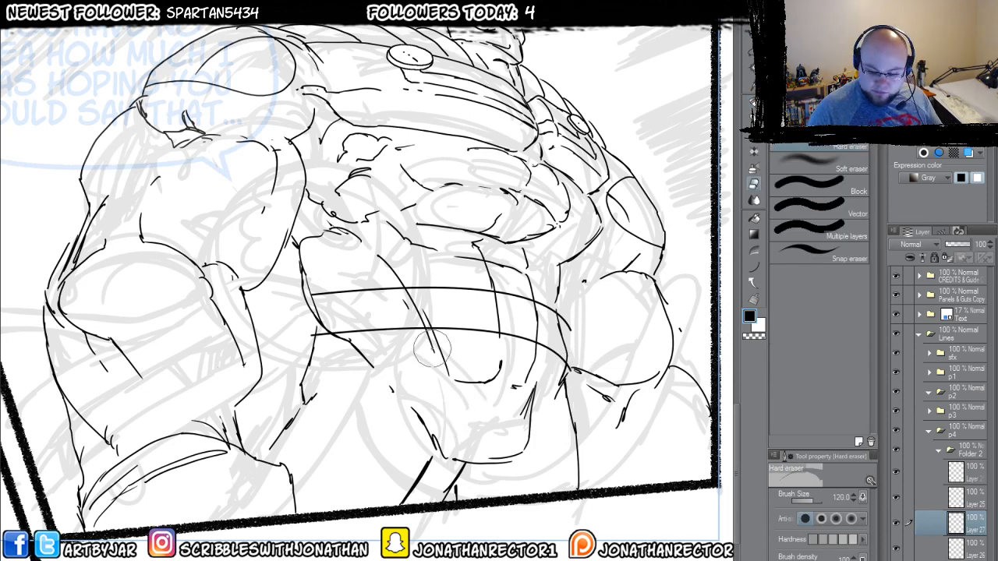
- Duplicate the belt lines, shift the copy slightly down, and erase the copied upper line so only the lower edge is doubled
{"action": "key", "text": "ctrl+shift+n"}
{"action": "key", "text": "k"}
{"action": "left_click_drag", "start_coordinate": [411, 441], "coordinate": [412, 449]}
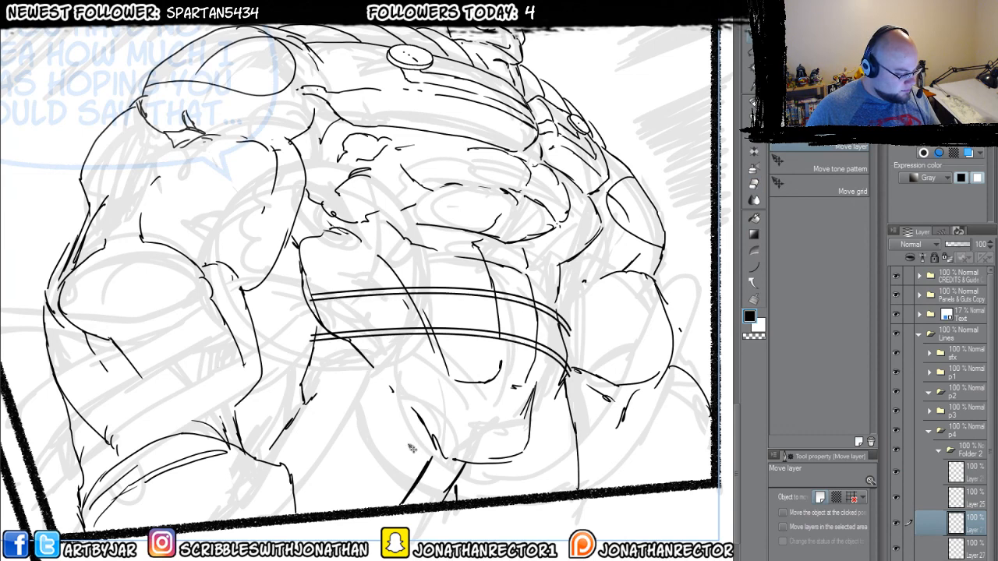
{"action": "key", "text": "e"}
{"action": "left_click_drag", "start_coordinate": [569, 320], "coordinate": [296, 304]}
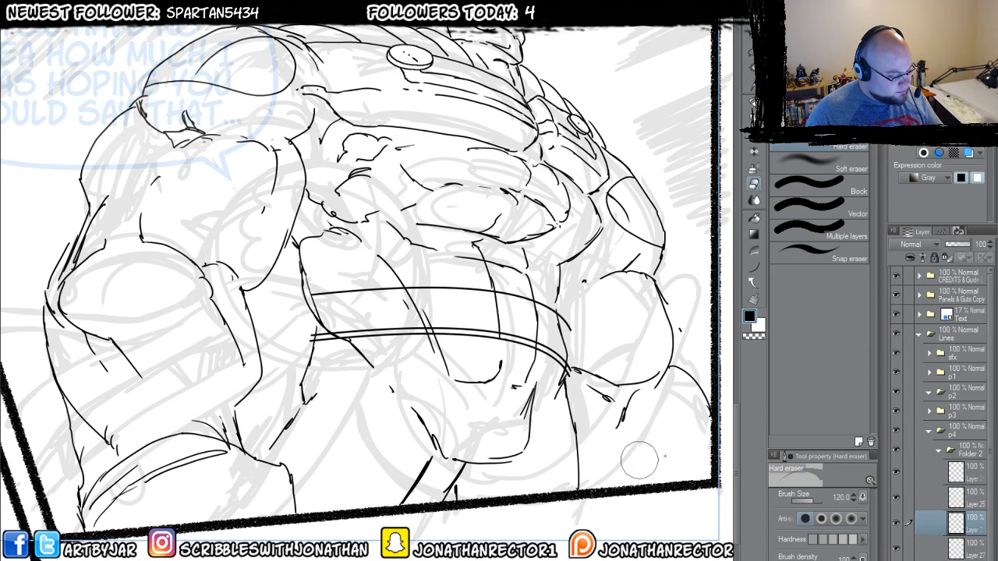
- Merge the duplicated belt line into Layer 27 and toggle the layer's visibility to check the belt
{"action": "left_click", "coordinate": [896, 523]}
{"action": "left_click", "coordinate": [897, 522]}
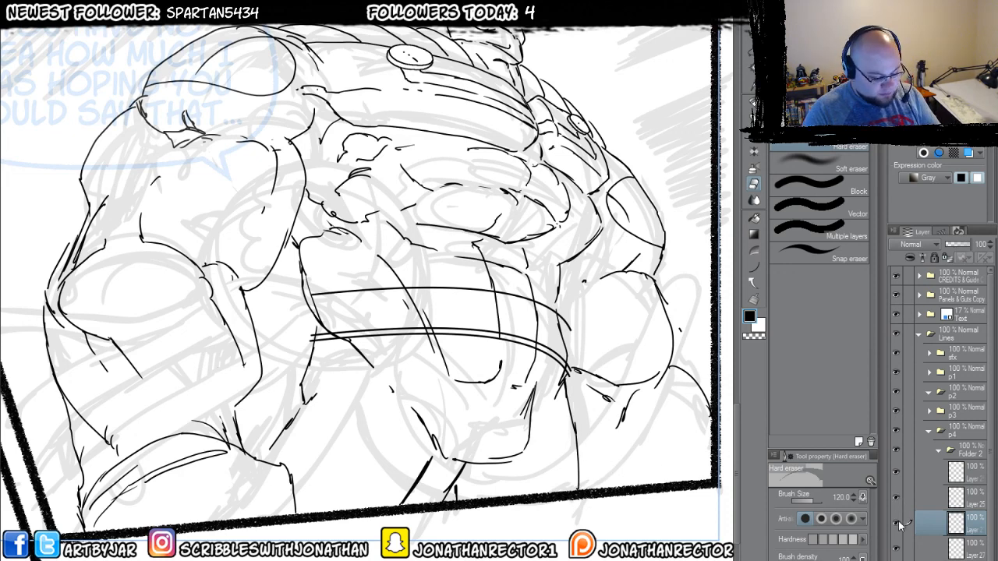
{"action": "left_click", "coordinate": [896, 527]}
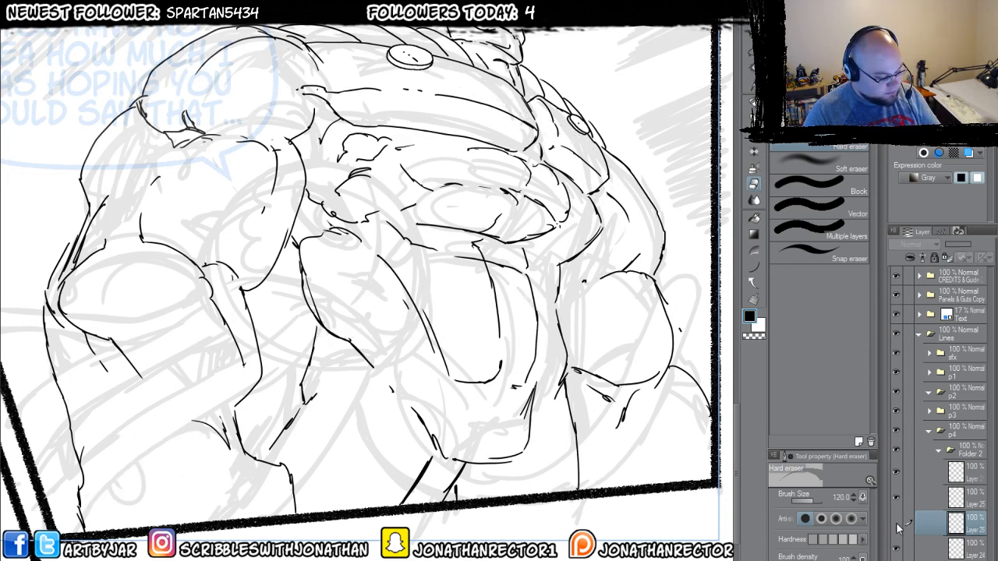
{"action": "left_click", "coordinate": [897, 527]}
{"action": "left_click", "coordinate": [896, 527]}
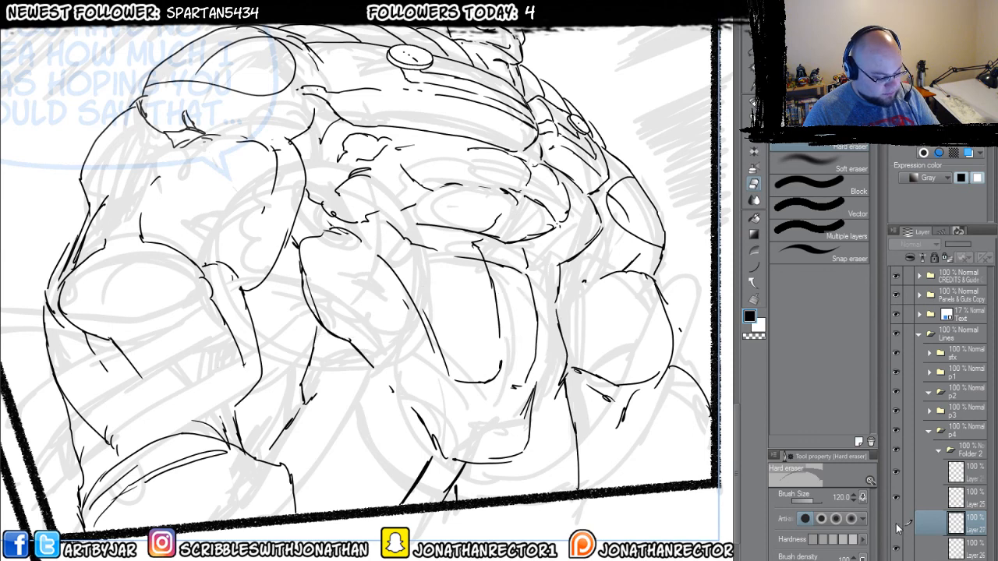
{"action": "left_click", "coordinate": [896, 527]}
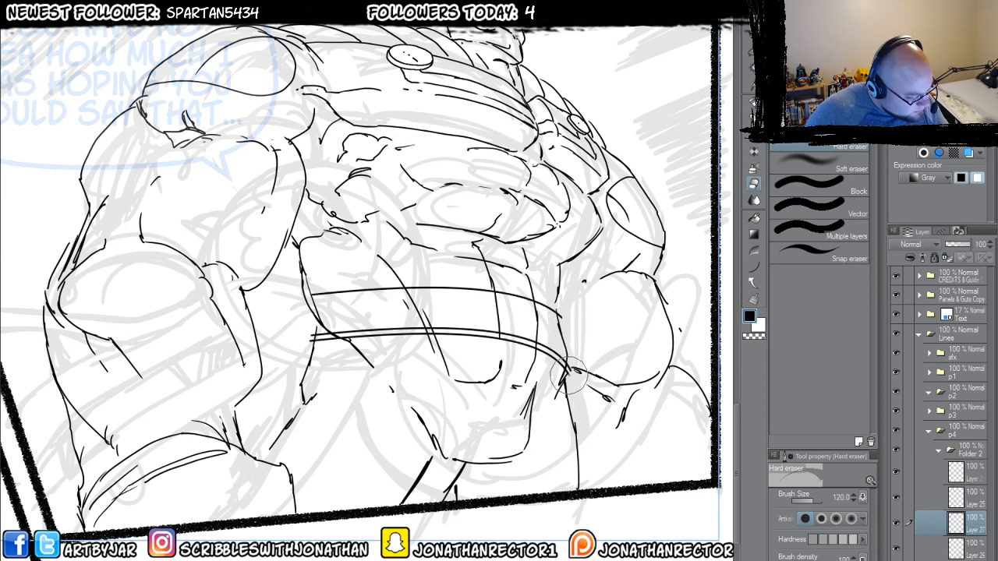
- Close off the belt's left end with a short vertical line using the Lineart 600dpi brush at size 6
{"action": "key", "text": "p"}
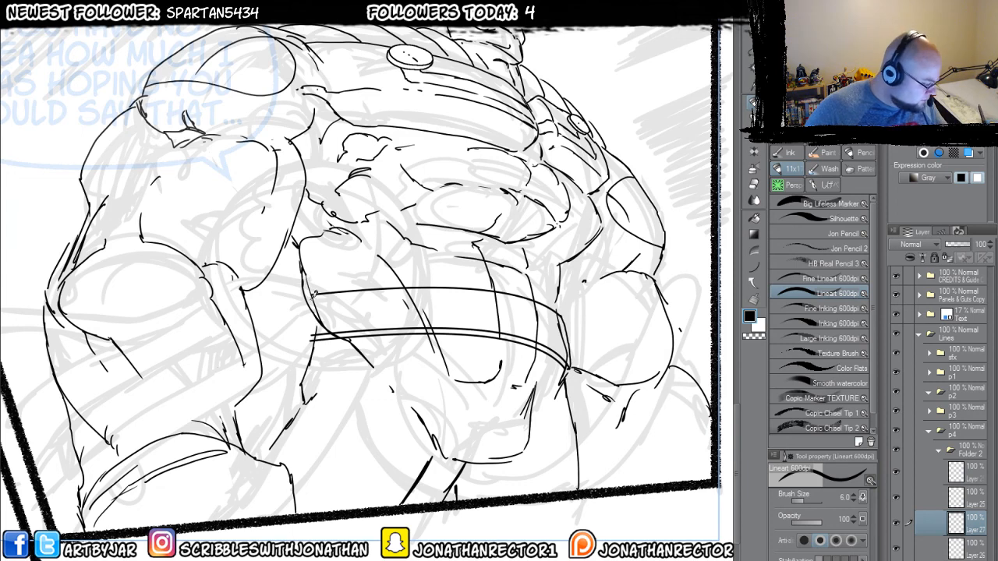
{"action": "left_click_drag", "start_coordinate": [303, 290], "coordinate": [310, 337]}
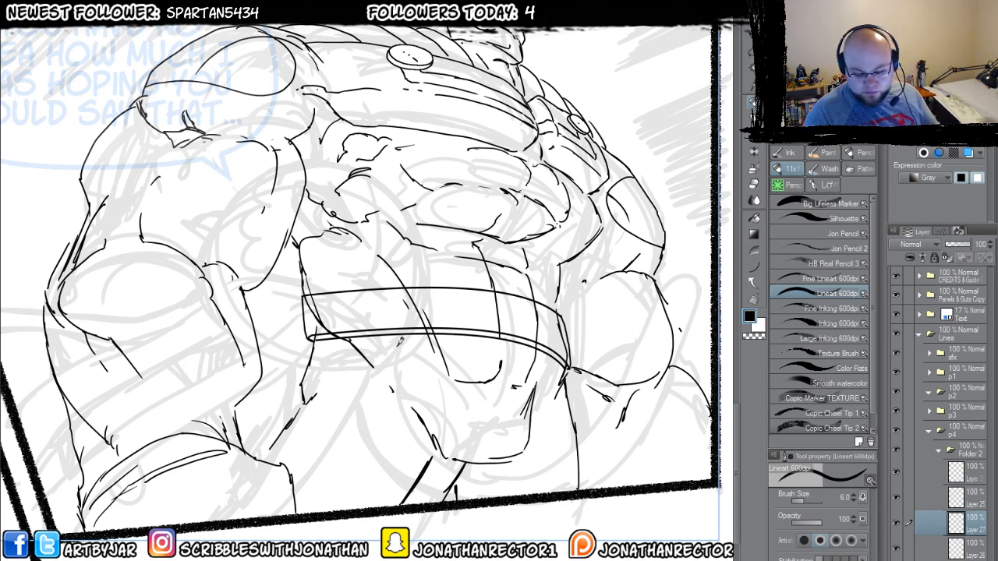
- Try to knock out the body lines behind the belt from a current-layer Auto Select selection, and undo the knockout
{"action": "key", "text": "g"}
{"action": "left_click", "coordinate": [827, 168]}
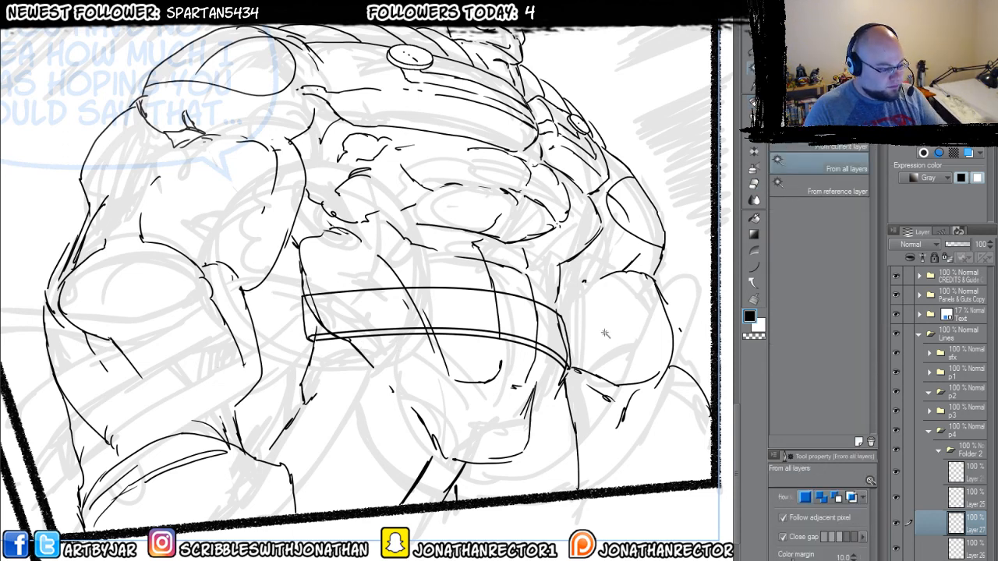
{"action": "left_click", "coordinate": [798, 148]}
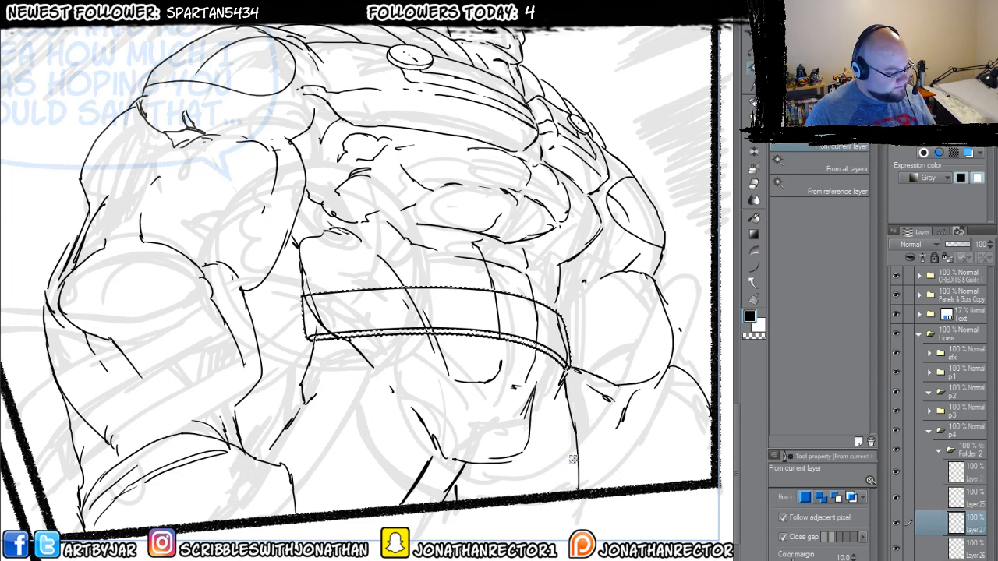
{"action": "left_click", "coordinate": [437, 316]}
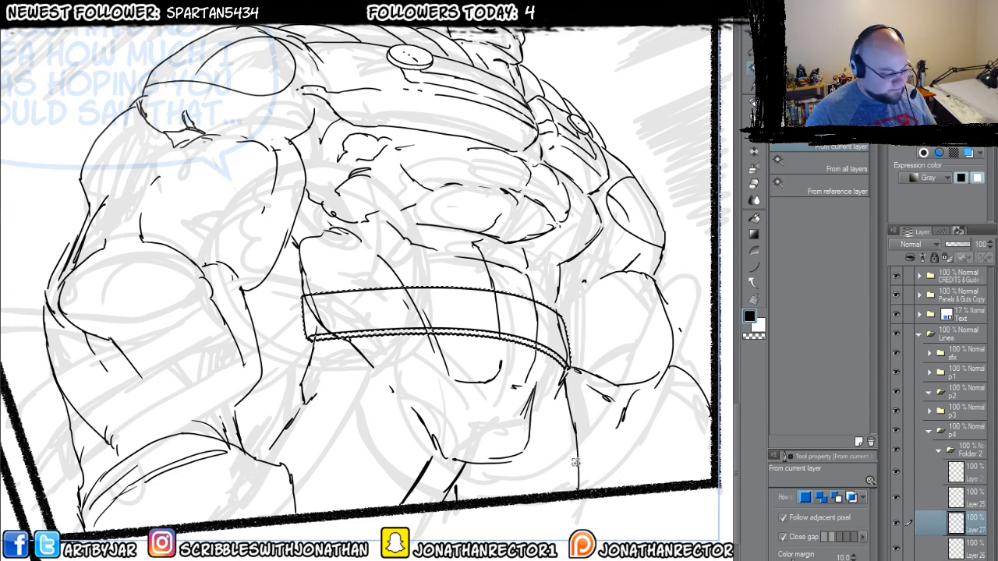
{"action": "key", "text": "F1"}
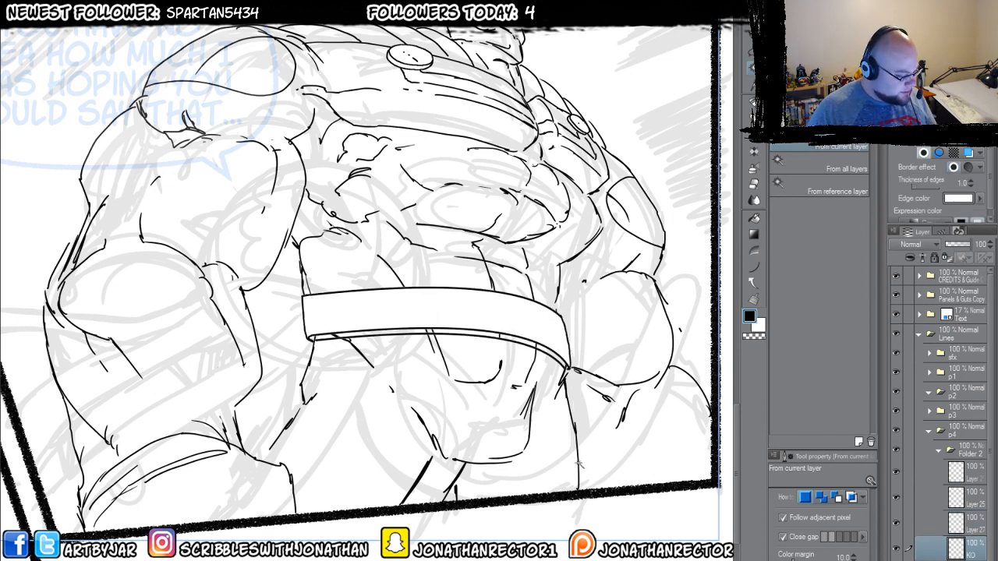
{"action": "key", "text": "ctrl+z"}
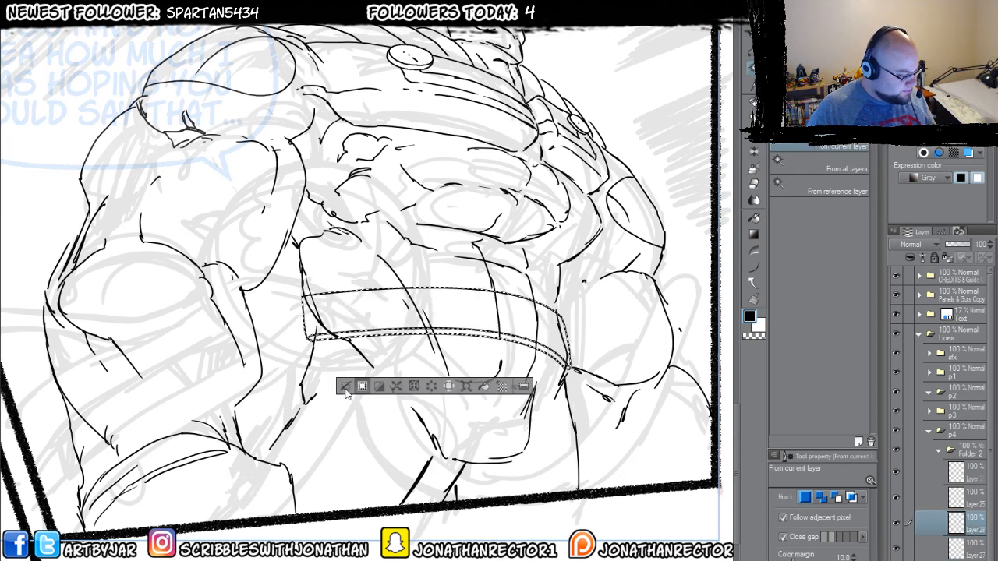
{"action": "key", "text": "ctrl+d"}
{"action": "key", "text": "p"}
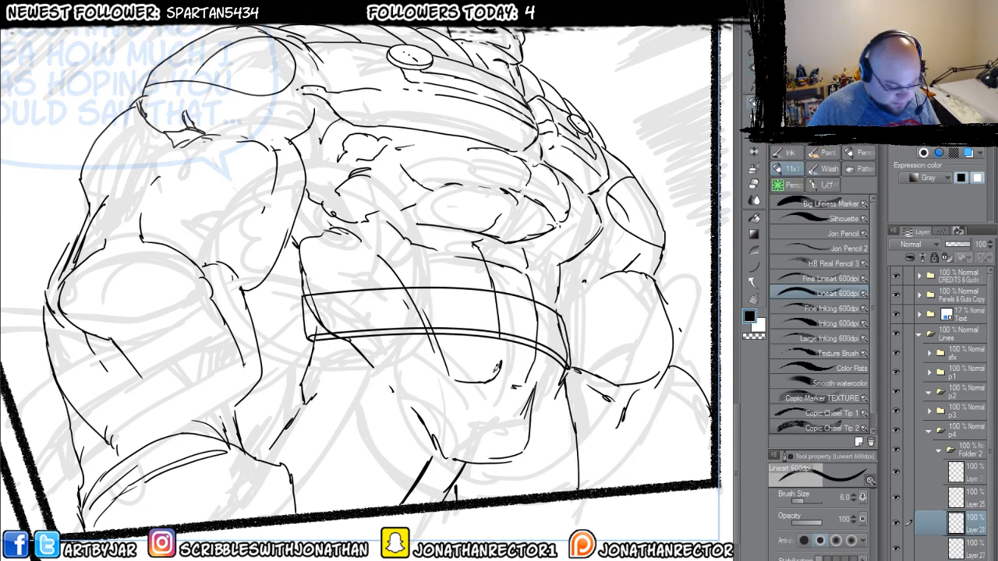
{"action": "key", "text": "g"}
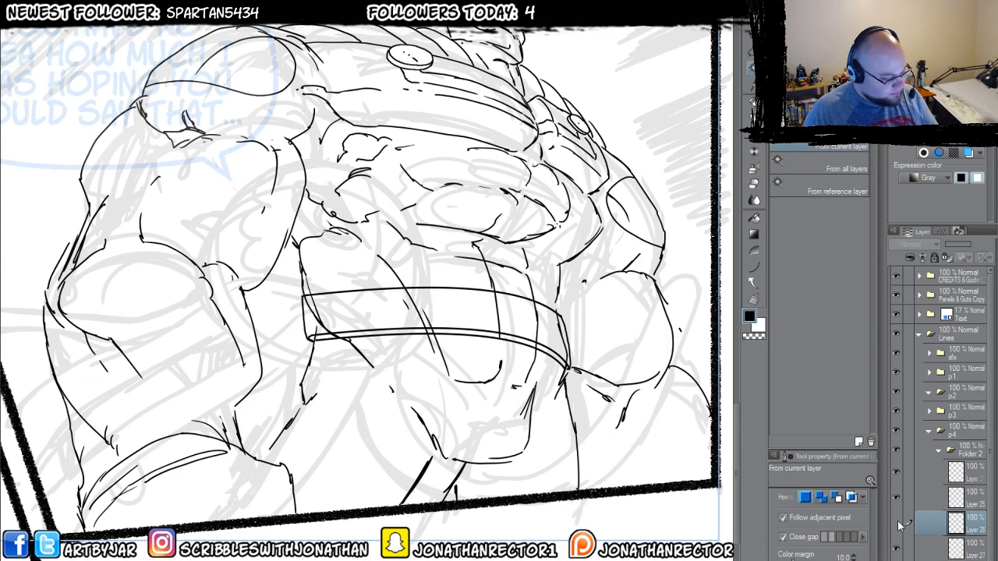
{"action": "left_click", "coordinate": [567, 428]}
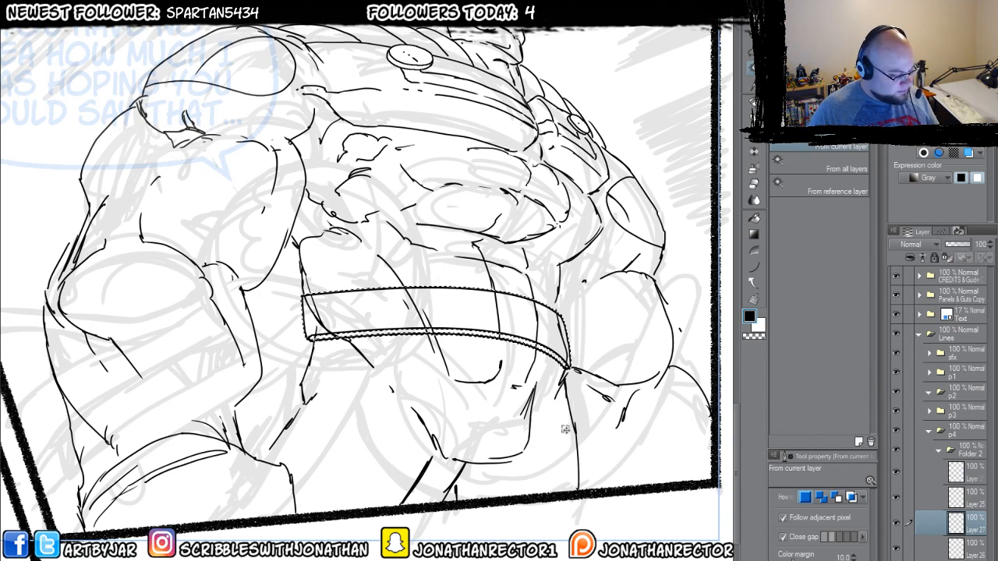
{"action": "key", "text": "ctrl+d"}
- With the body lines hidden, close the belt's lower-left corner gap, knock out the belt shape on a KO layer, and show the lines again
{"action": "left_click", "coordinate": [898, 552]}
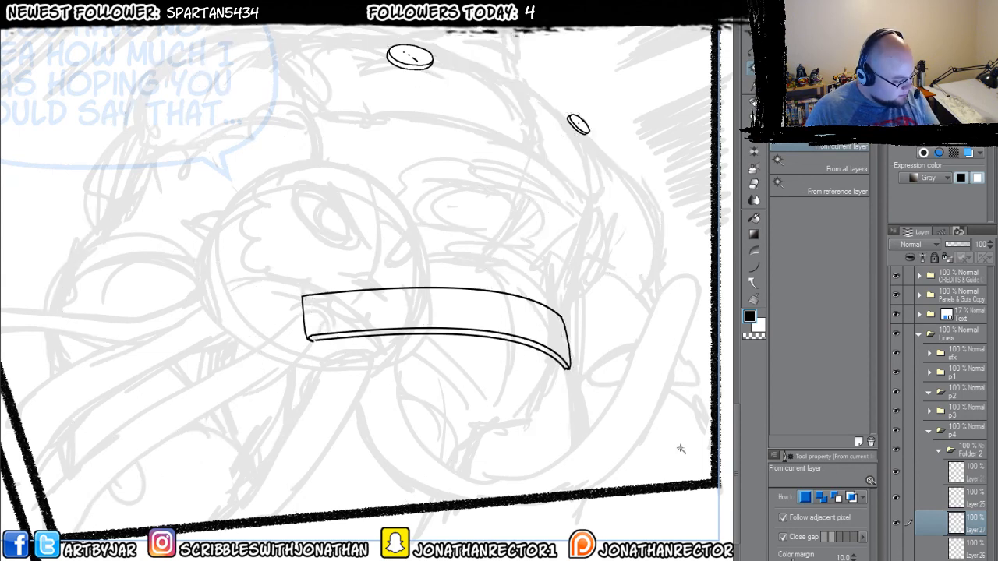
{"action": "key", "text": "p"}
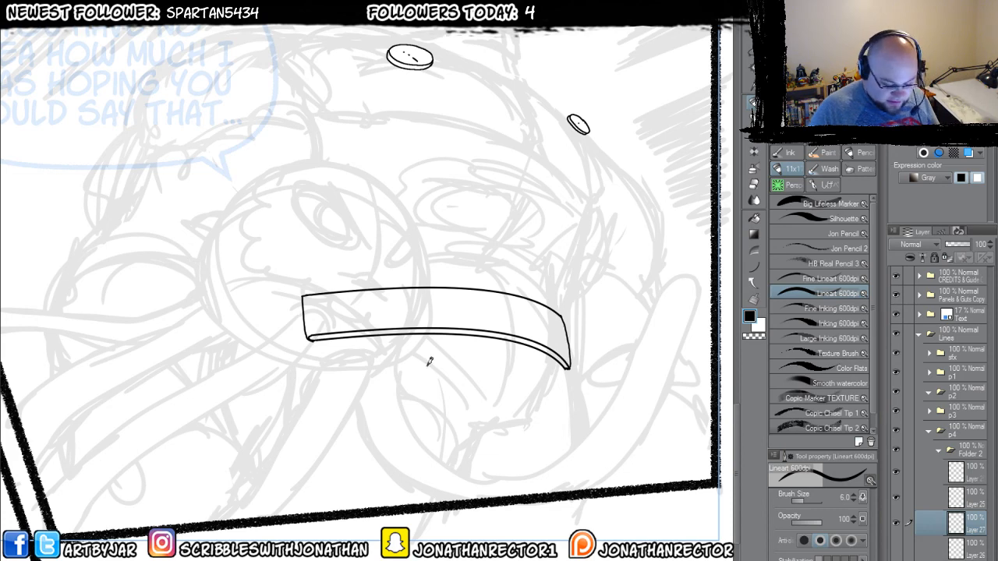
{"action": "key", "text": "g"}
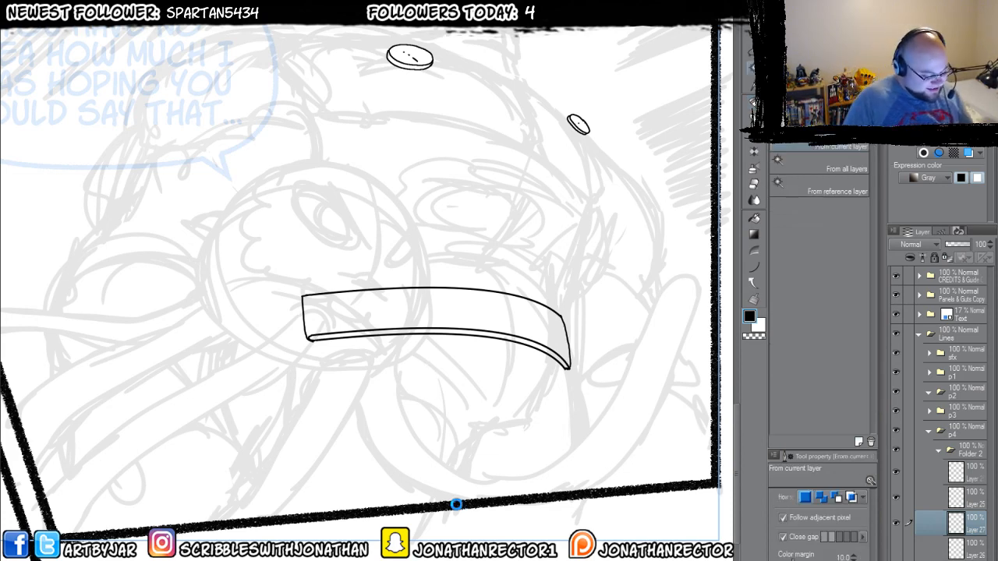
{"action": "left_click", "coordinate": [456, 504]}
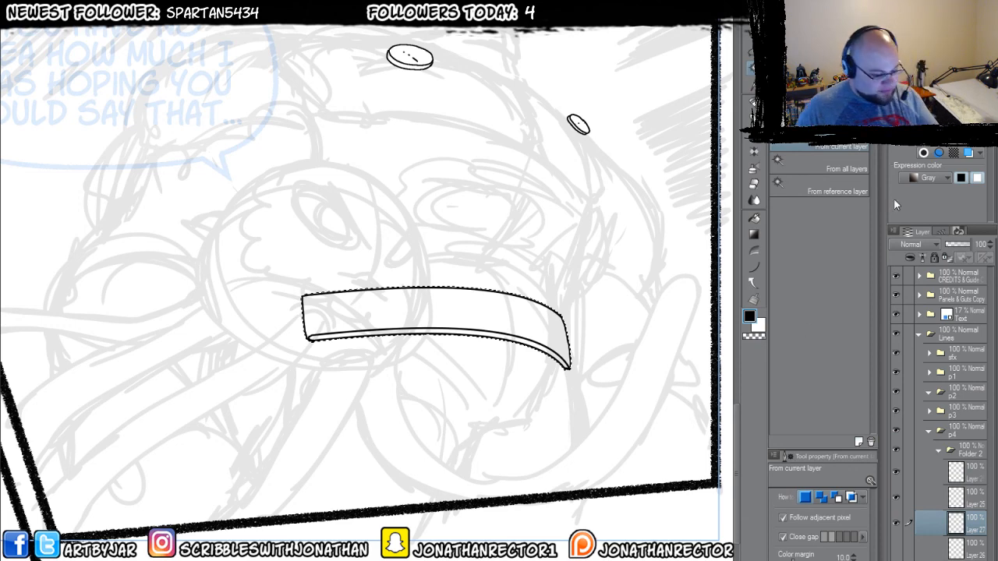
{"action": "key", "text": "F1"}
{"action": "left_click", "coordinate": [923, 156]}
{"action": "left_click", "coordinate": [895, 560]}
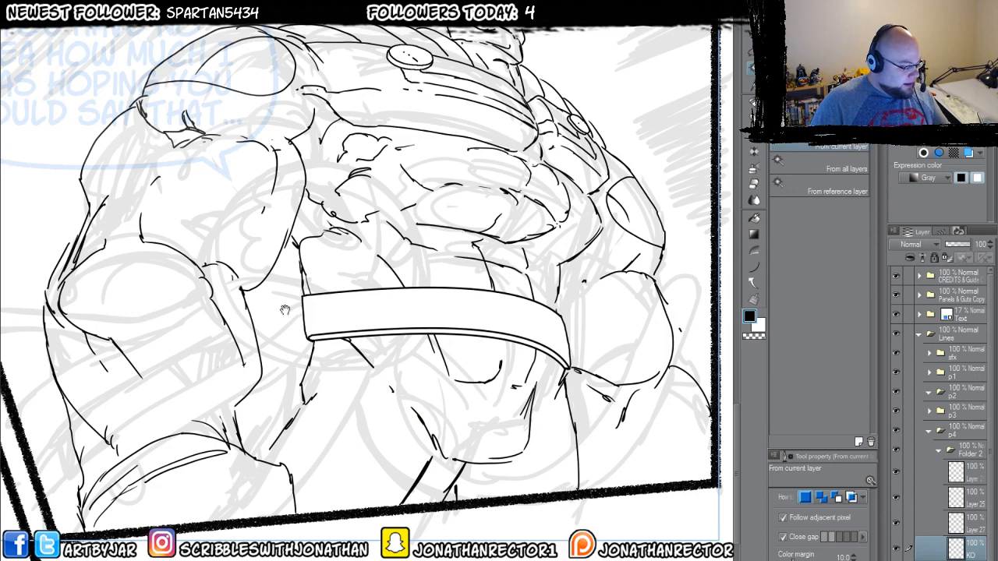
- Ink a short curved line between the forearm and the waist, just above the belt's left end
{"action": "left_click_drag", "start_coordinate": [285, 311], "coordinate": [308, 349]}
{"action": "key", "text": "p"}
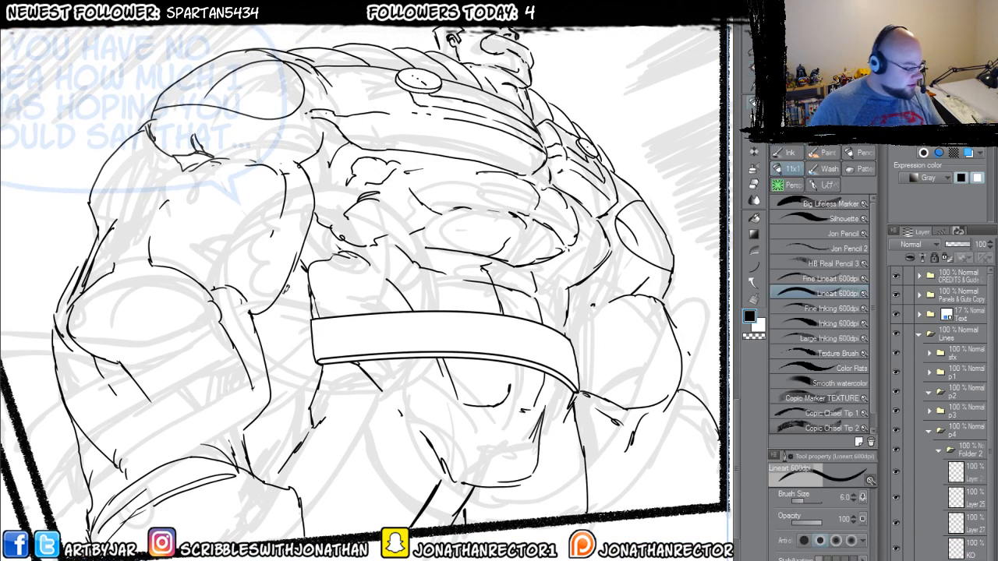
{"action": "left_click_drag", "start_coordinate": [276, 295], "coordinate": [298, 289]}
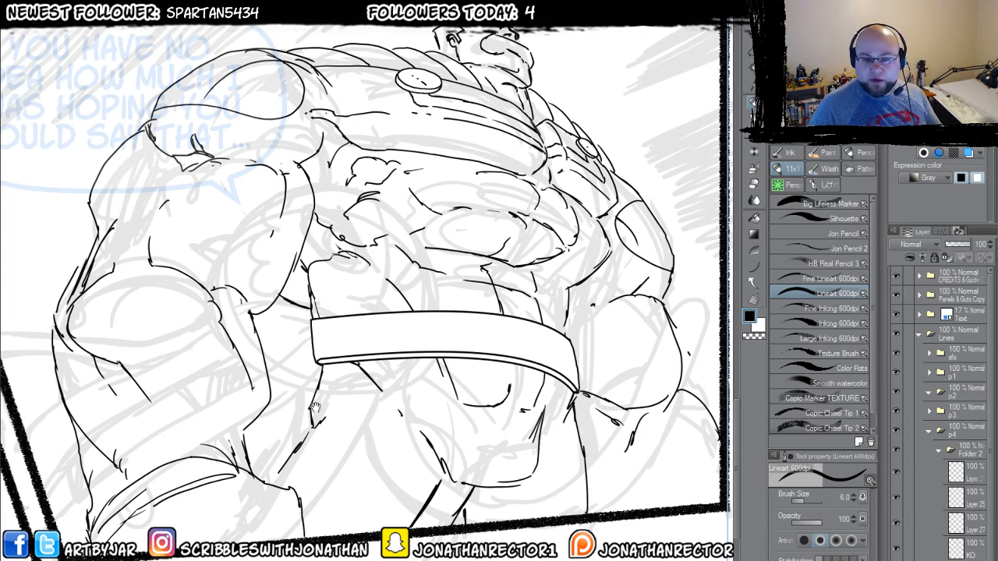
- On a separate layer below Layer 27, ink paired vertical lines across the belt to mark both sides of the buckle
{"action": "left_click_drag", "start_coordinate": [351, 424], "coordinate": [347, 412]}
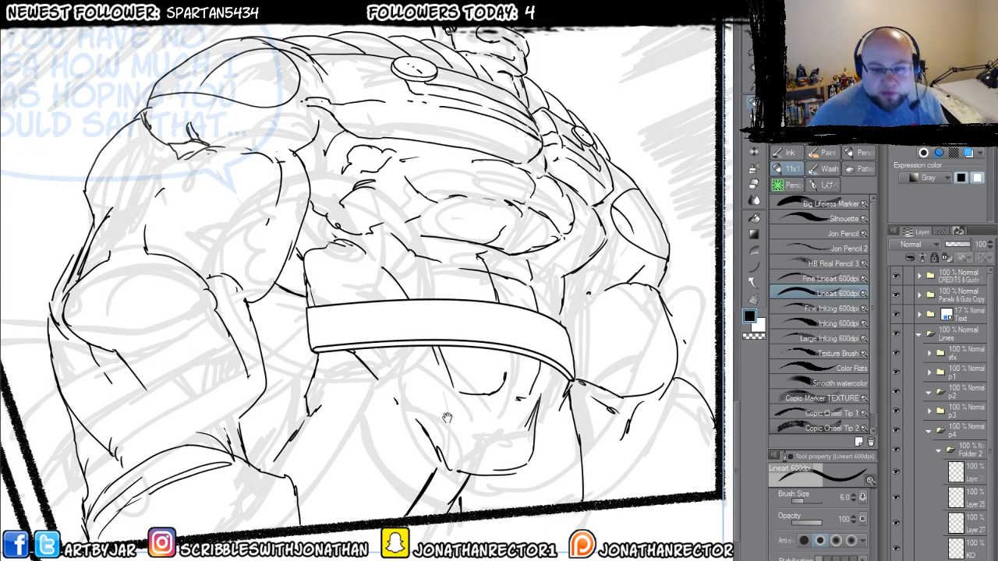
{"action": "left_click", "coordinate": [973, 550]}
{"action": "left_click_drag", "start_coordinate": [420, 348], "coordinate": [422, 366]}
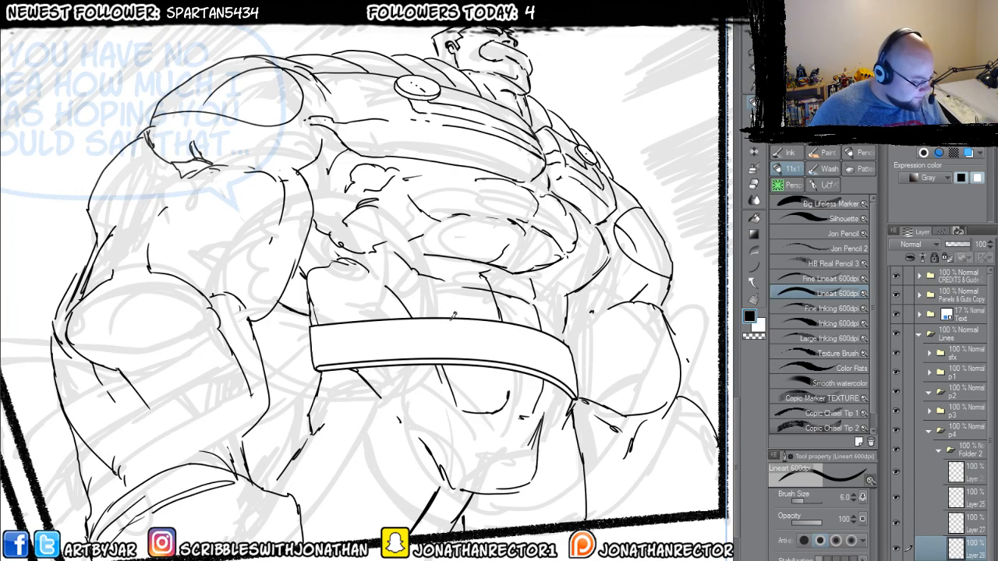
{"action": "left_click_drag", "start_coordinate": [454, 314], "coordinate": [465, 358]}
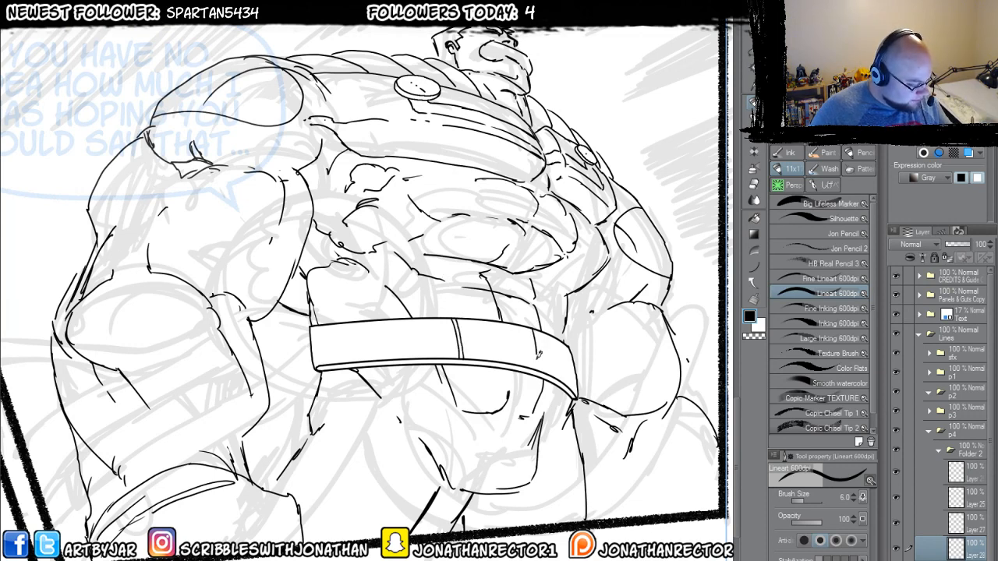
{"action": "left_click_drag", "start_coordinate": [533, 324], "coordinate": [543, 366]}
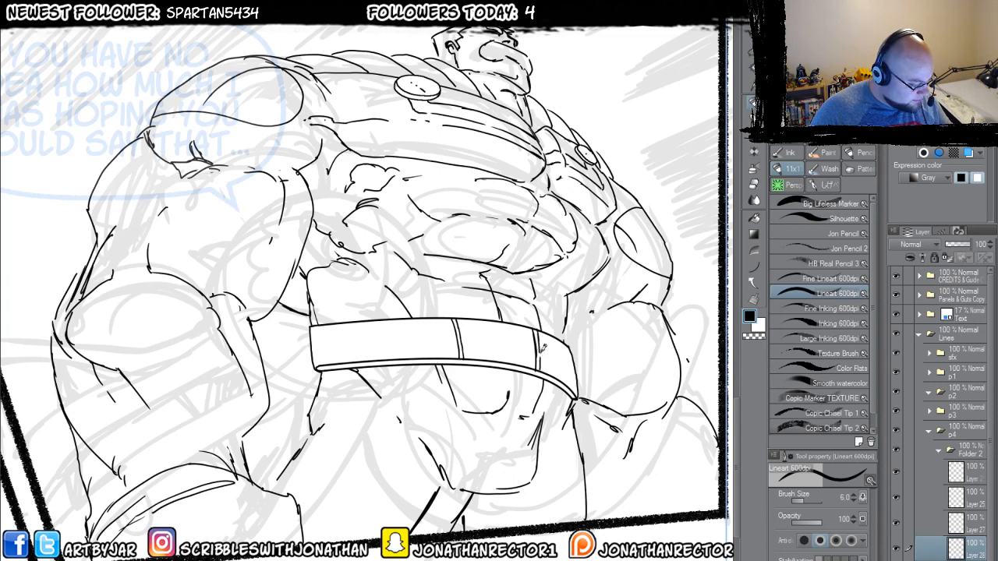
- Ink the curved, hook-shaped emblem inside the belt buckle and clean up its lines
{"action": "mouse_move", "coordinate": [466, 336]}
{"action": "left_mouse_down"}
{"action": "mouse_move", "coordinate": [501, 344]}
{"action": "mouse_move", "coordinate": [502, 322]}
{"action": "mouse_move", "coordinate": [462, 323]}
{"action": "left_mouse_up"}
{"action": "key", "text": "e"}
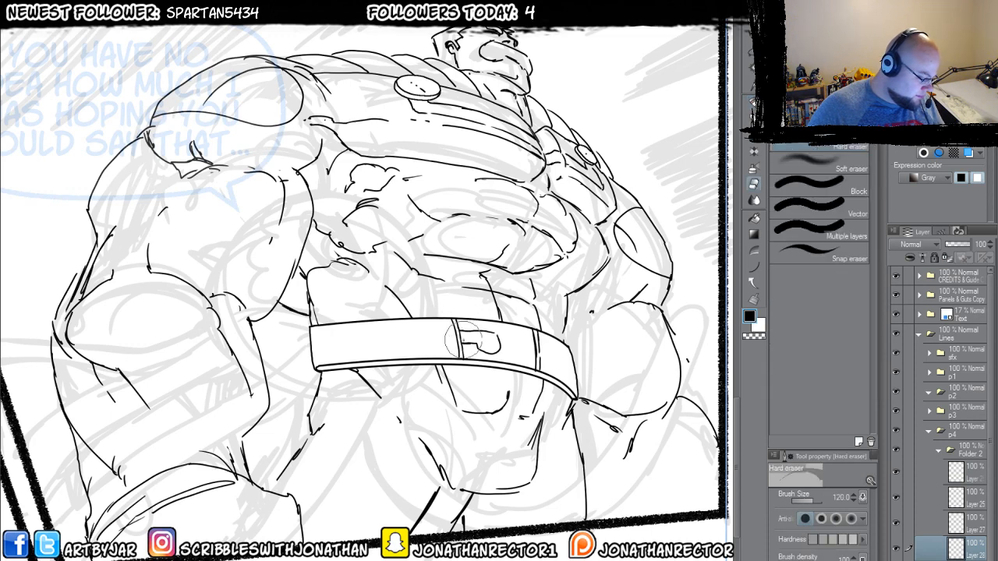
{"action": "key", "text": "p"}
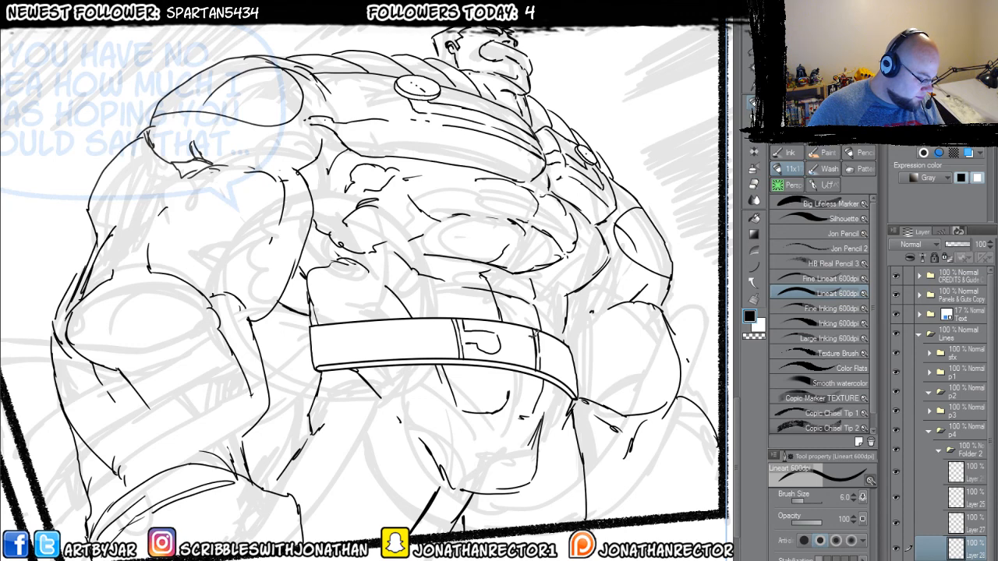
{"action": "left_click_drag", "start_coordinate": [537, 329], "coordinate": [523, 337]}
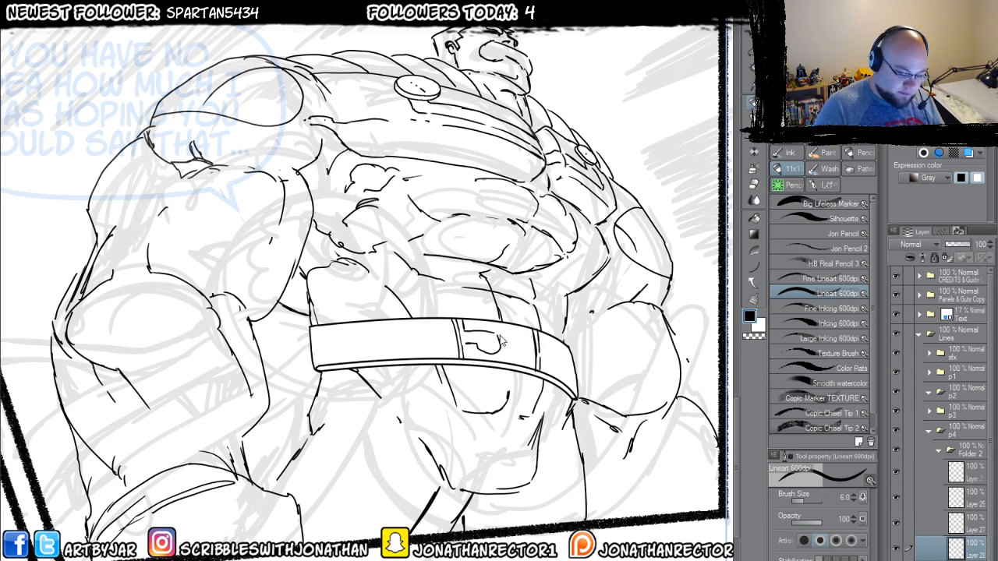
{"action": "left_click_drag", "start_coordinate": [530, 337], "coordinate": [534, 360]}
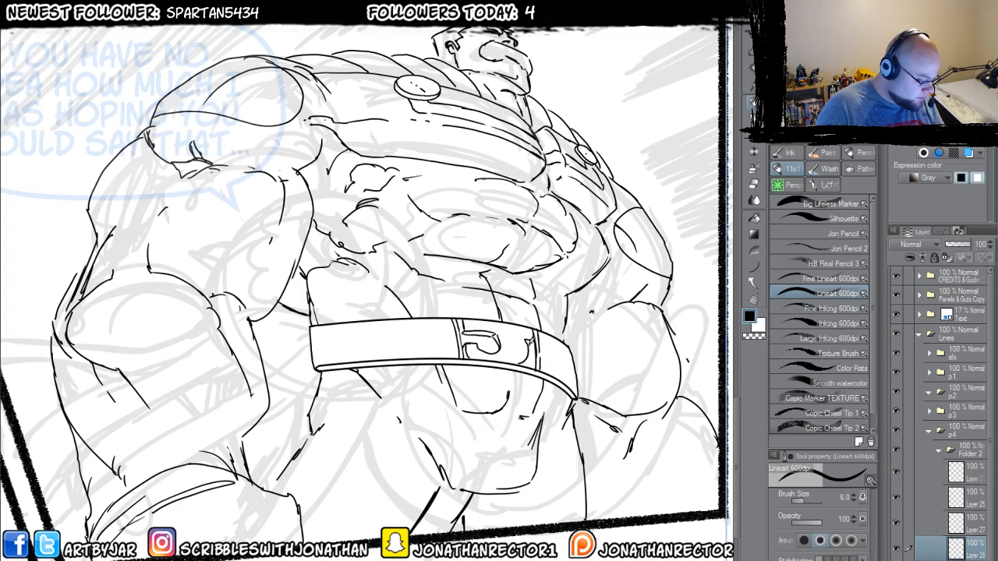
- Ink jagged dividing lines on both sides of the buckle and an angular bracket shape at the belt's left end
{"action": "mouse_move", "coordinate": [383, 355]}
{"action": "left_mouse_down"}
{"action": "mouse_move", "coordinate": [382, 298]}
{"action": "mouse_move", "coordinate": [423, 347]}
{"action": "mouse_move", "coordinate": [408, 316]}
{"action": "left_mouse_up"}
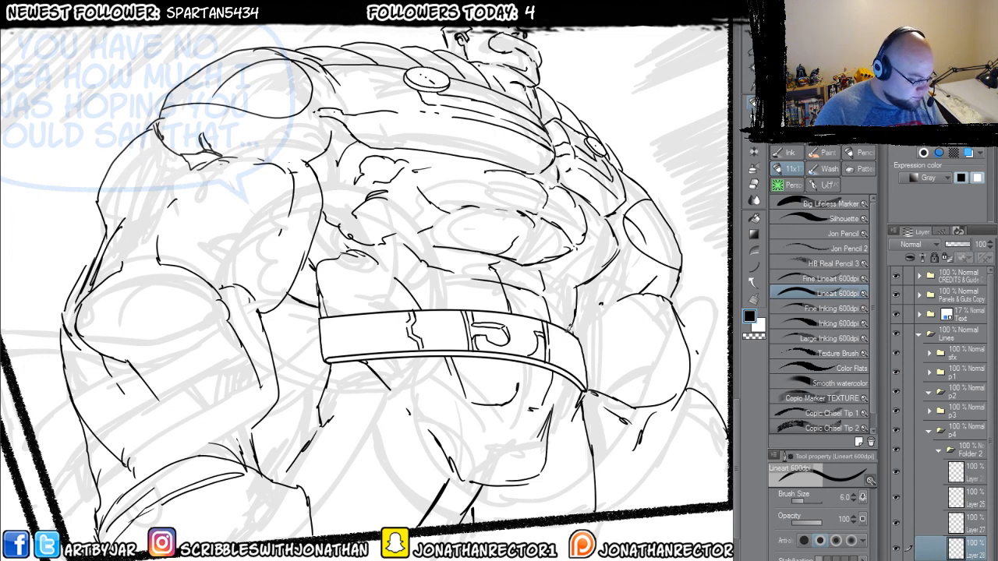
{"action": "left_click_drag", "start_coordinate": [567, 325], "coordinate": [578, 350]}
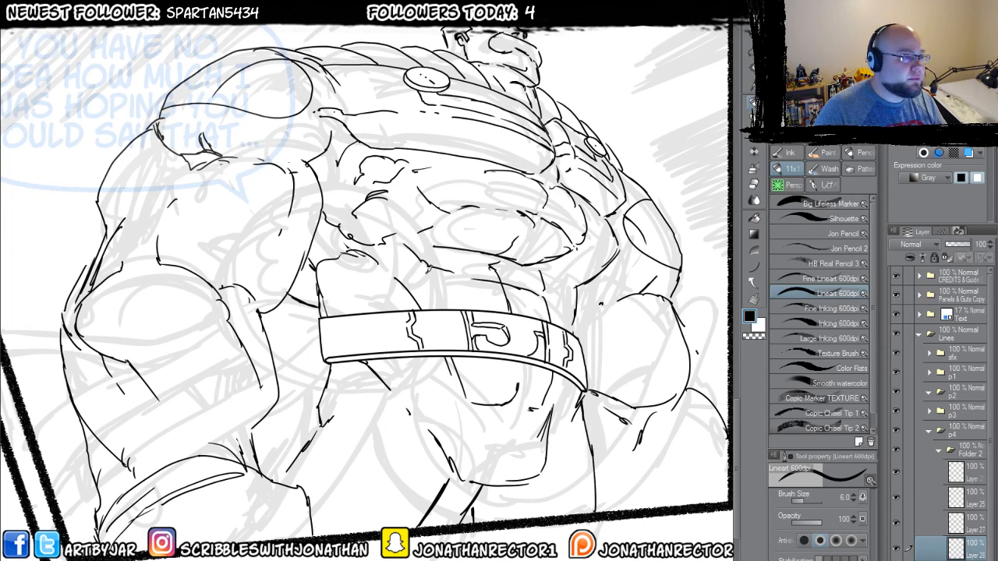
{"action": "scroll", "coordinate": [337, 365], "scroll_direction": "down", "scroll_amount": 1}
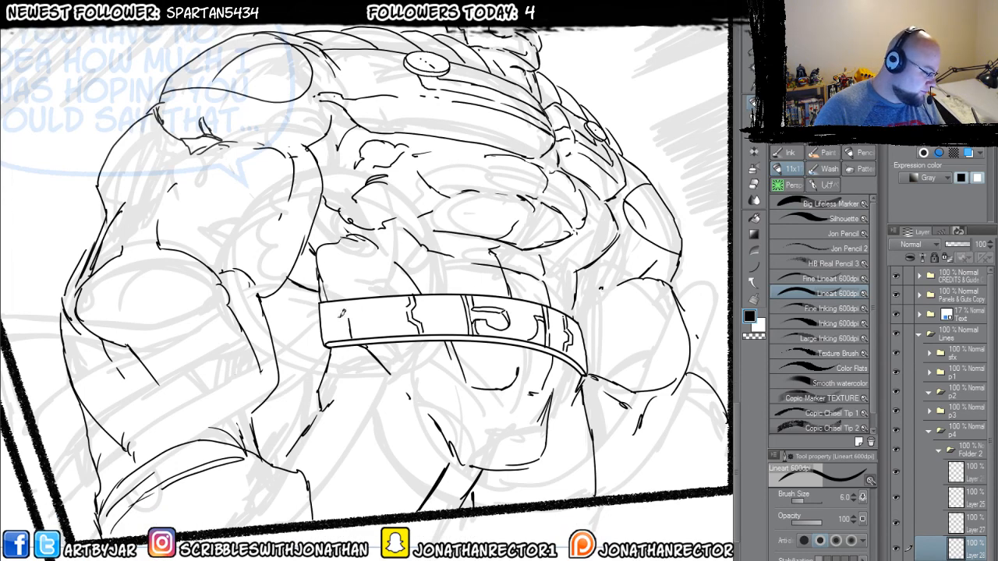
{"action": "mouse_move", "coordinate": [352, 310]}
{"action": "left_mouse_down"}
{"action": "mouse_move", "coordinate": [318, 316]}
{"action": "mouse_move", "coordinate": [343, 336]}
{"action": "mouse_move", "coordinate": [325, 321]}
{"action": "left_mouse_up"}
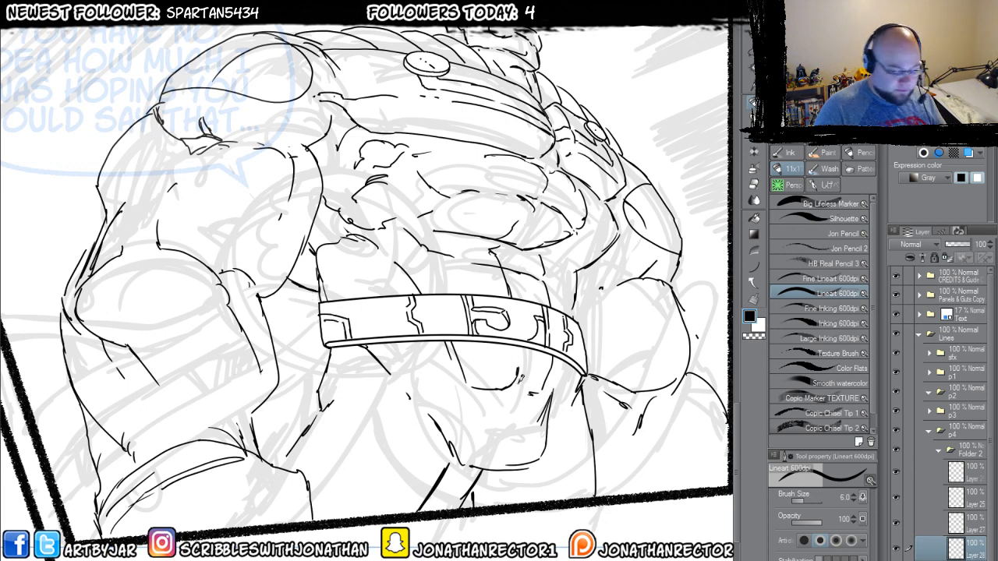
- Paint thick strokes at the belt's right end with the Big Lifeless Marker at size 30, and undo the last one
{"action": "key", "text": "1"}
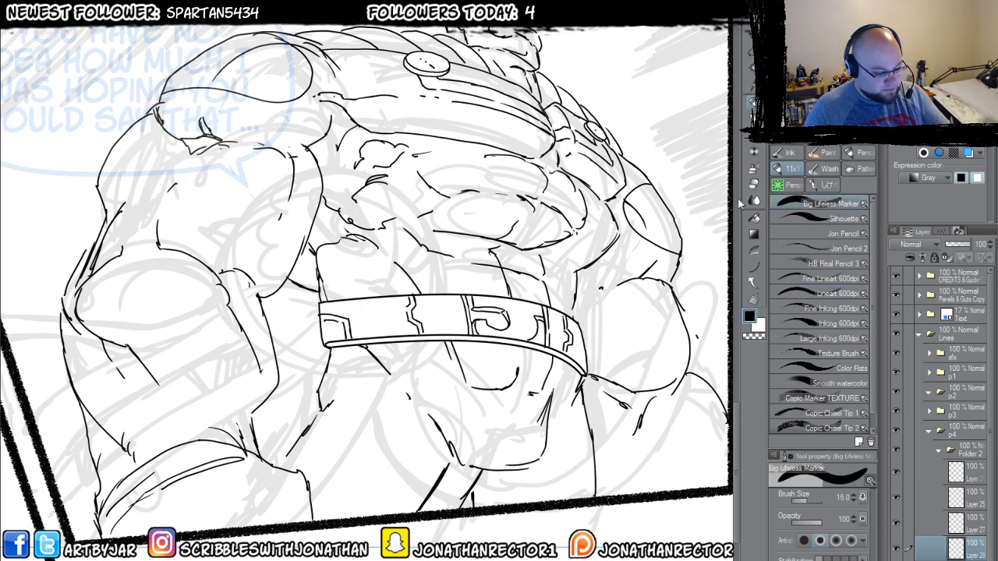
{"action": "key", "text": "bracketright"}
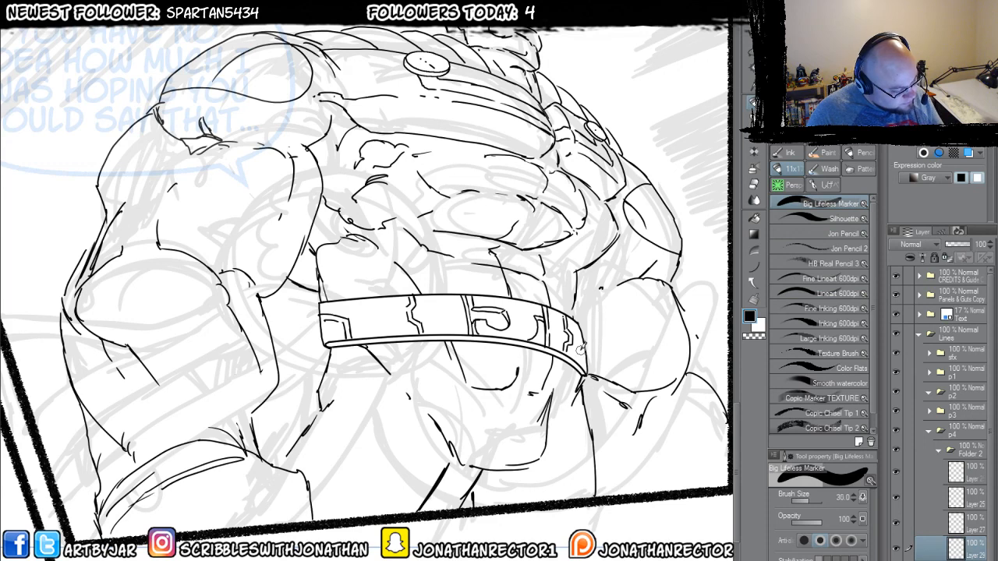
{"action": "mouse_move", "coordinate": [578, 350]}
{"action": "left_mouse_down"}
{"action": "mouse_move", "coordinate": [595, 371]}
{"action": "mouse_move", "coordinate": [587, 396]}
{"action": "left_mouse_up"}
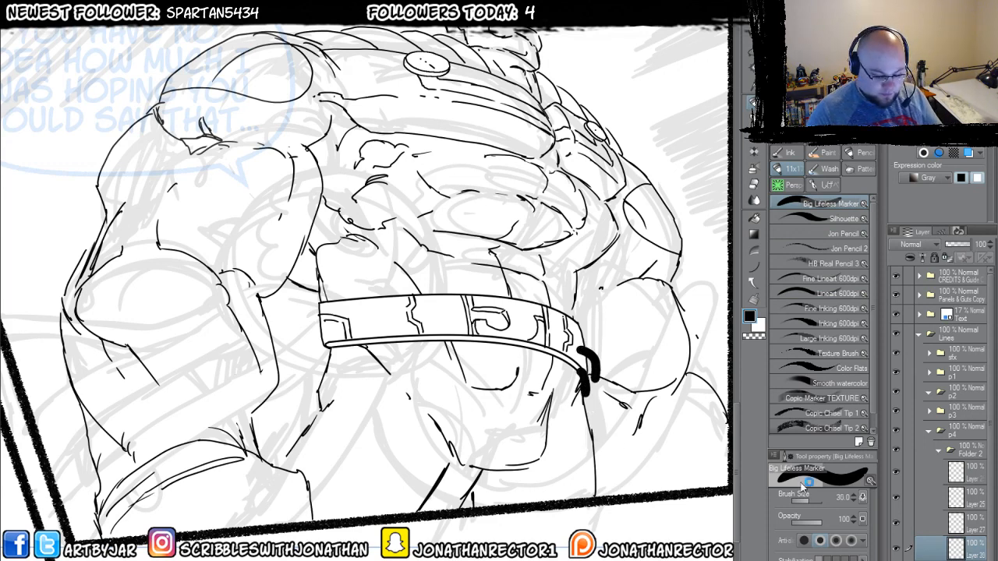
{"action": "key", "text": "ctrl+z"}
{"action": "left_click", "coordinate": [964, 522]}
{"action": "left_click", "coordinate": [969, 552]}
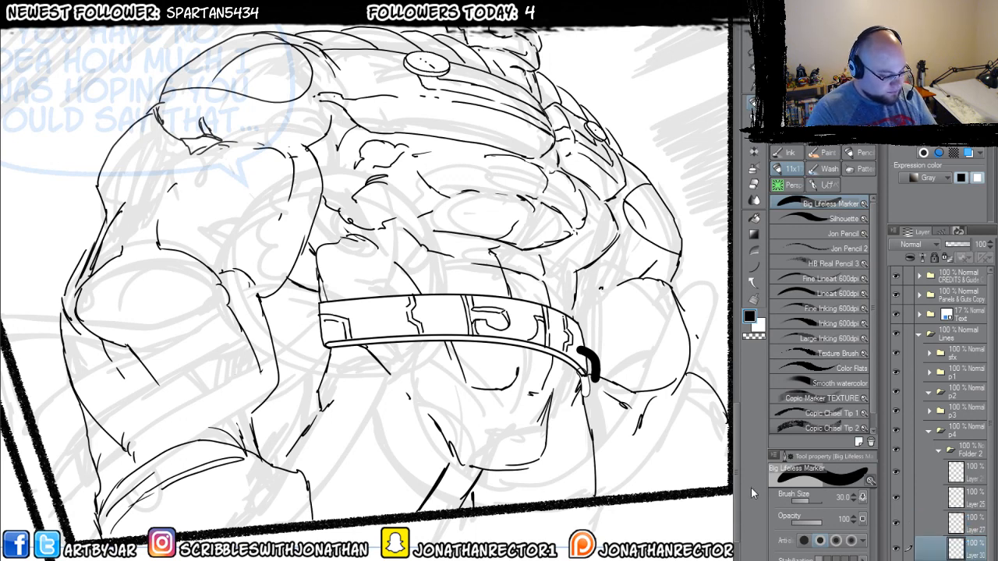
- Toggle the visibility of Layer 30, Layer 27 and the layer beneath them to check which belt parts each holds
{"action": "left_click", "coordinate": [897, 549]}
{"action": "left_click", "coordinate": [896, 549]}
{"action": "left_click", "coordinate": [897, 523]}
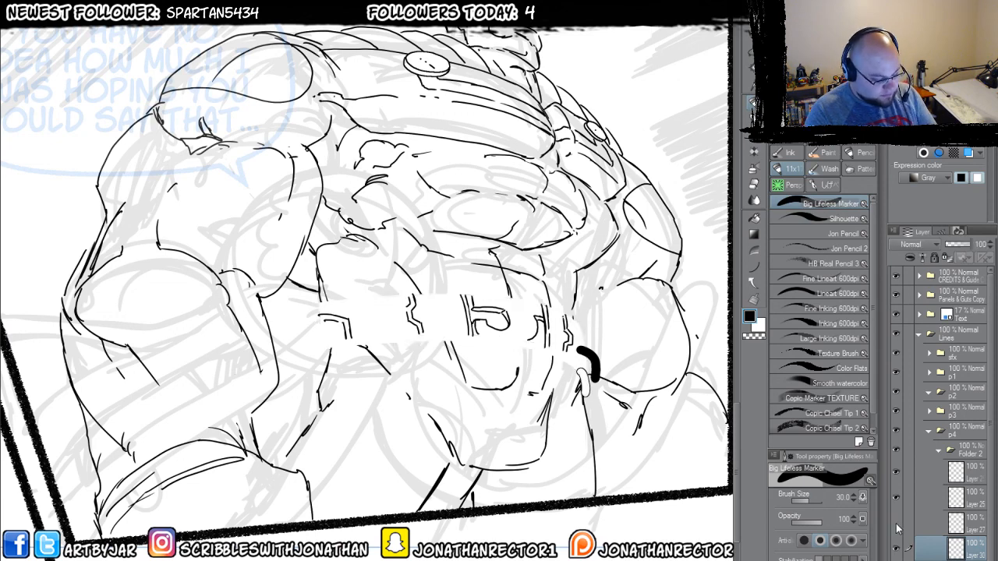
{"action": "left_click", "coordinate": [897, 524]}
{"action": "left_click", "coordinate": [896, 560]}
{"action": "left_click", "coordinate": [897, 560]}
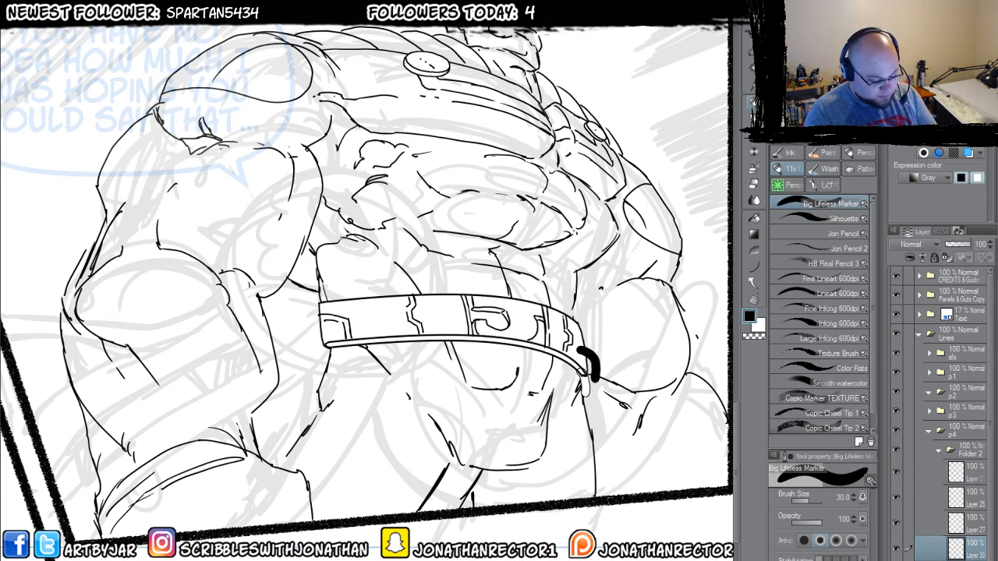
- Turn the thick stroke at the belt's end into a black-bordered white hook, stack its layer topmost in Folder 2 and add a new layer
{"action": "left_click", "coordinate": [970, 560]}
{"action": "key", "text": "Delete"}
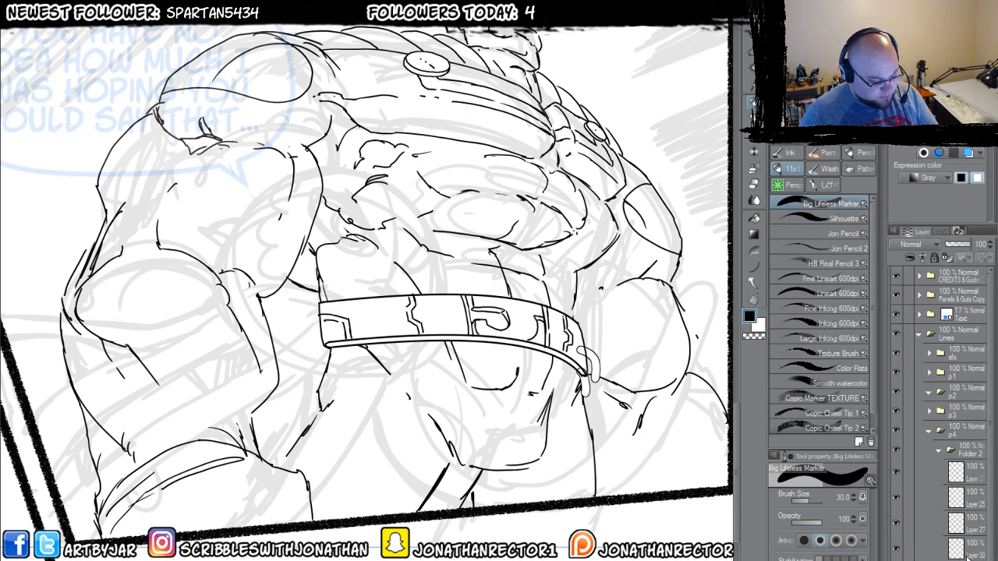
{"action": "left_click_drag", "start_coordinate": [967, 555], "coordinate": [968, 467]}
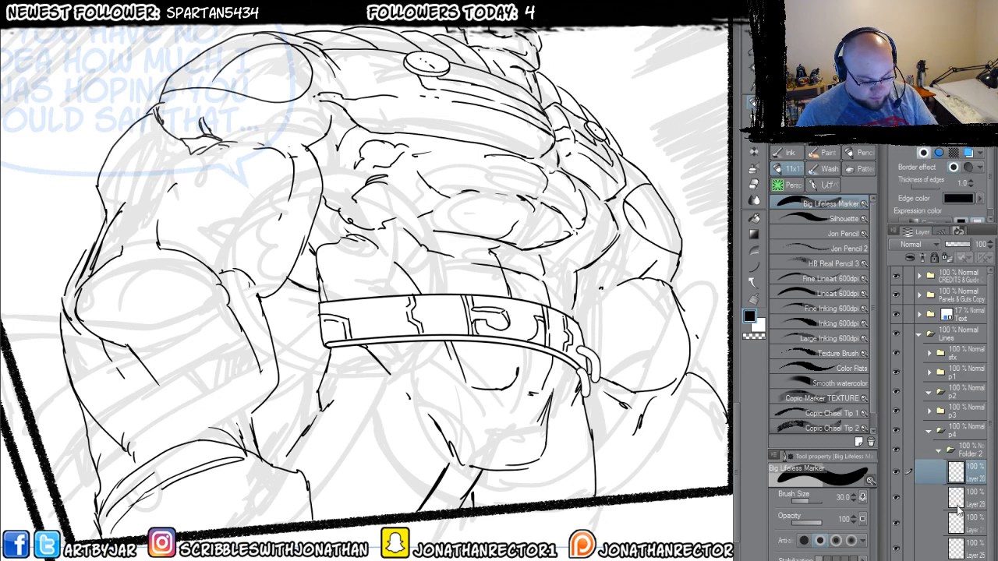
{"action": "key", "text": "ctrl+shift+n"}
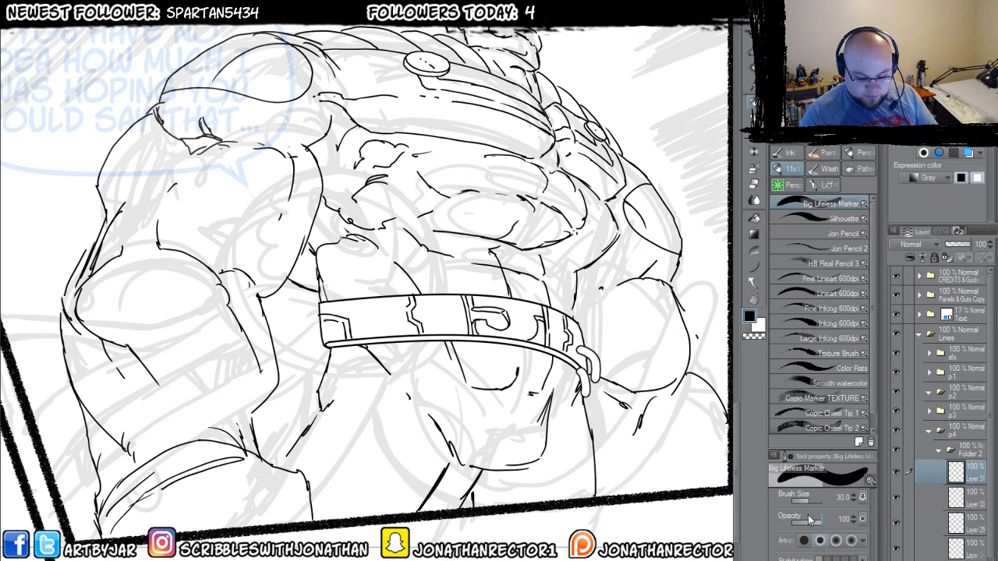
{"action": "left_click", "coordinate": [753, 267]}
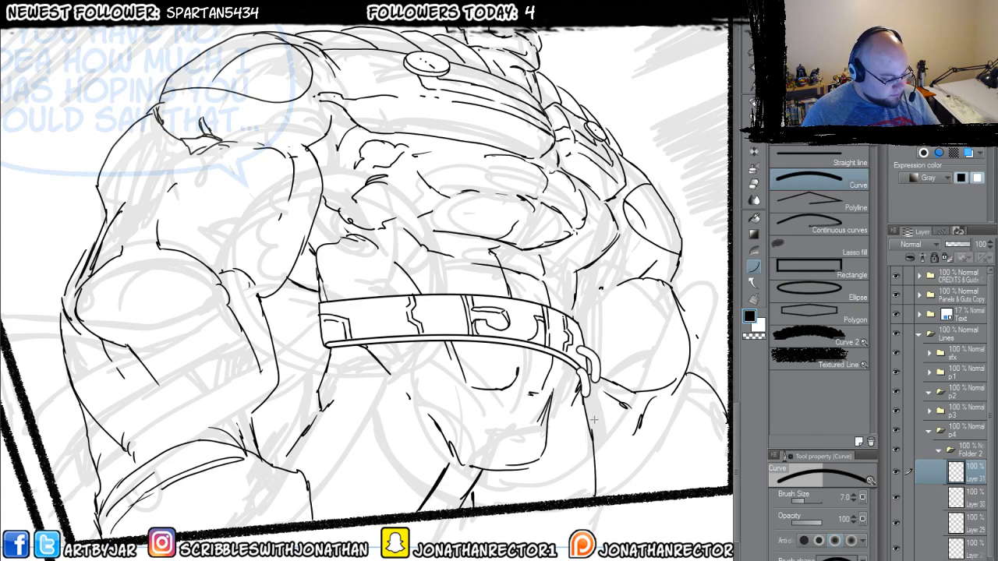
{"action": "left_click_drag", "start_coordinate": [601, 434], "coordinate": [569, 388]}
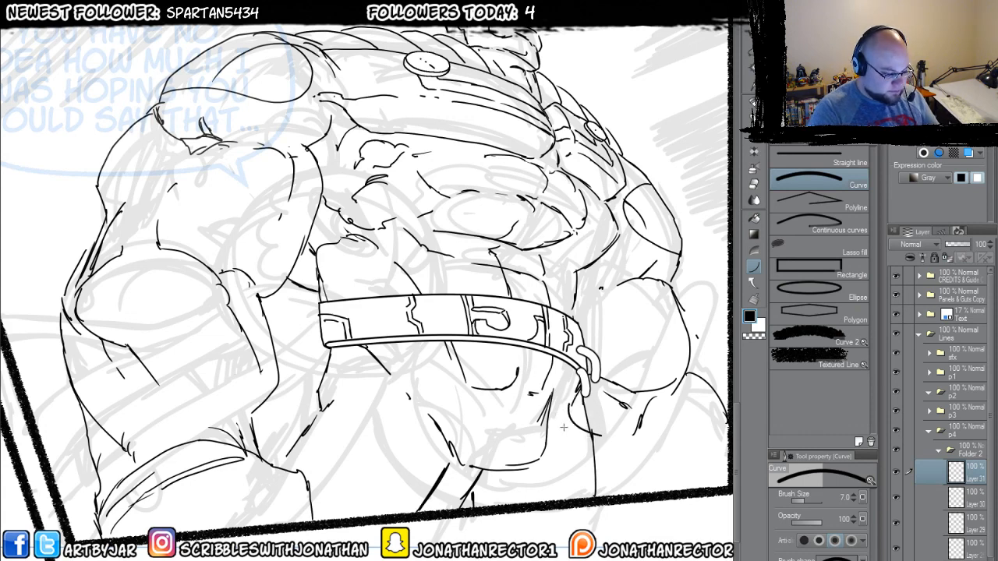
{"action": "key", "text": "Escape"}
- Draw a circle with the Ellipse tool below the belt hook and position it hanging from the hook's end
{"action": "left_click", "coordinate": [789, 292]}
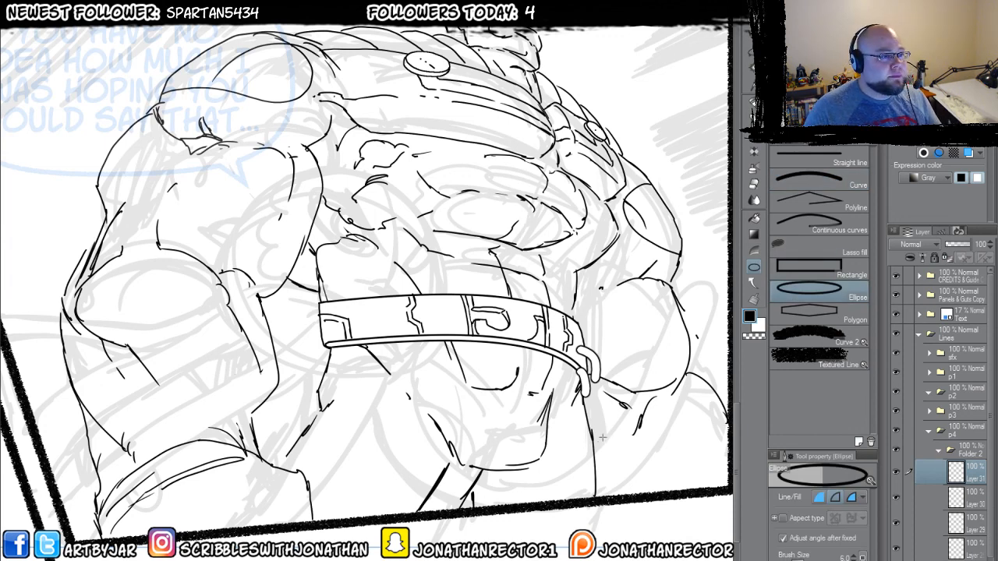
{"action": "left_click_drag", "start_coordinate": [602, 435], "coordinate": [549, 382]}
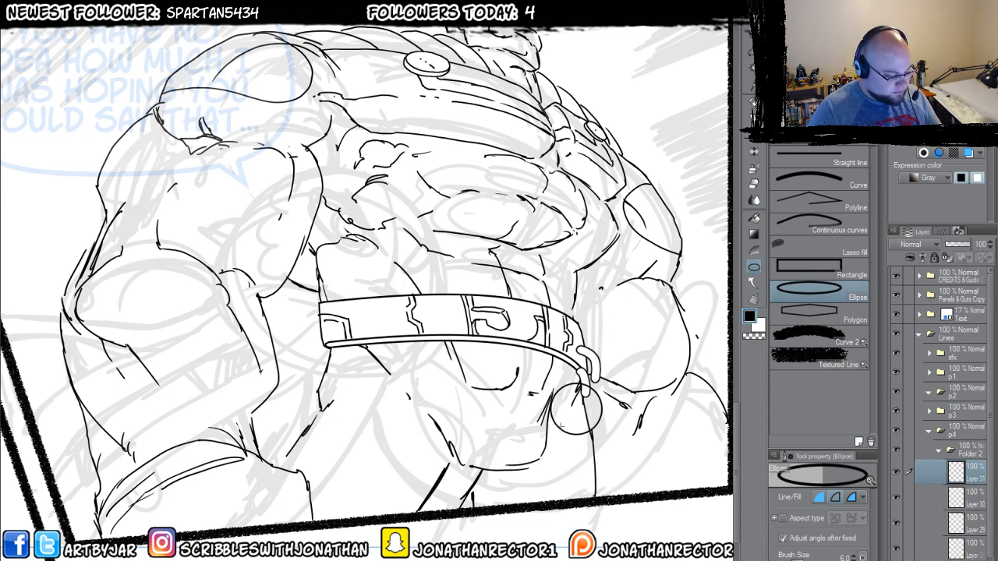
{"action": "key", "text": "k"}
{"action": "left_click_drag", "start_coordinate": [561, 426], "coordinate": [571, 433]}
- Make the circle below the hook a solid white shape with a black border effect
{"action": "key", "text": "w"}
{"action": "left_click", "coordinate": [571, 428]}
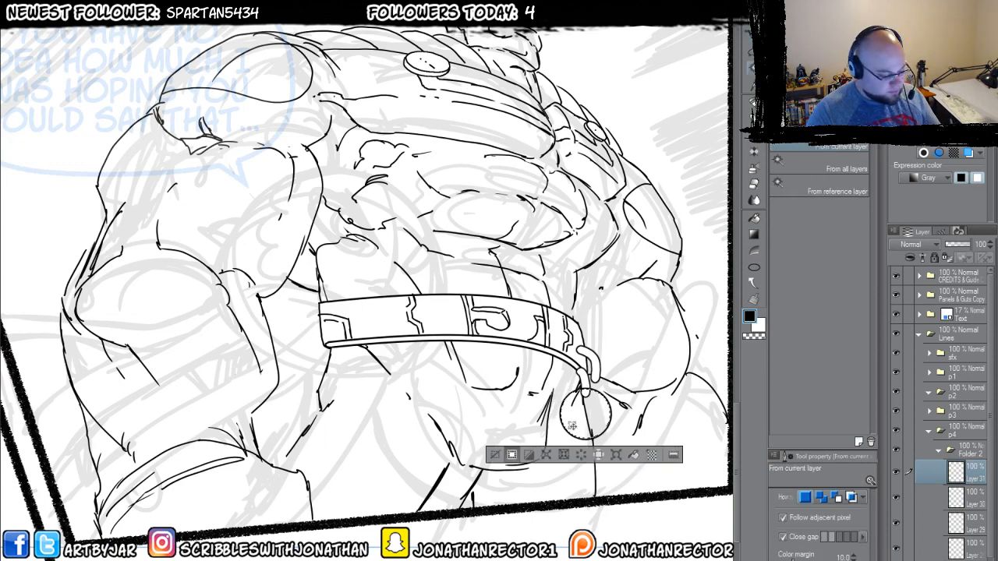
{"action": "key", "text": "alt+BackSpace"}
{"action": "key", "text": "ctrl+d"}
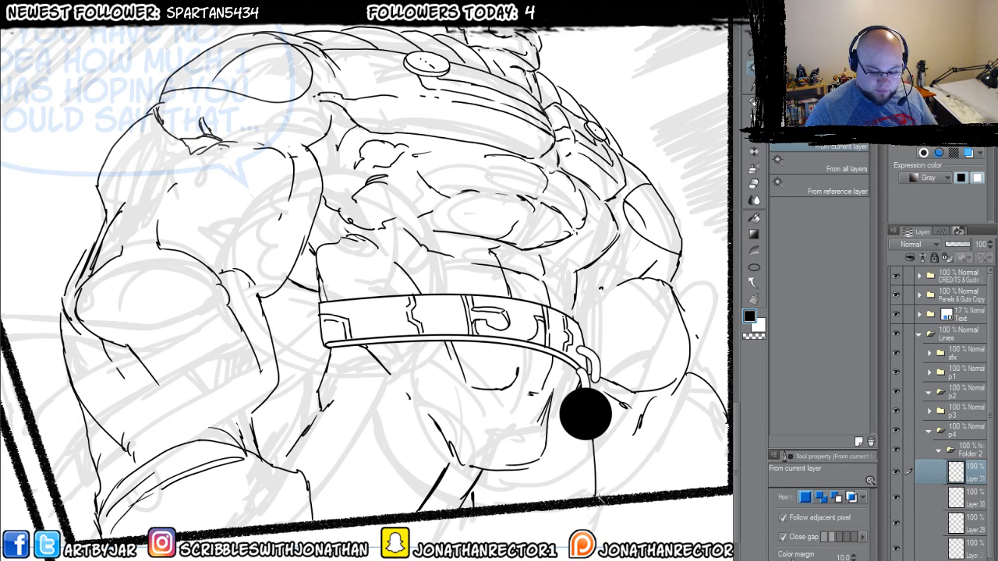
{"action": "left_click", "coordinate": [599, 500]}
{"action": "left_click", "coordinate": [599, 207]}
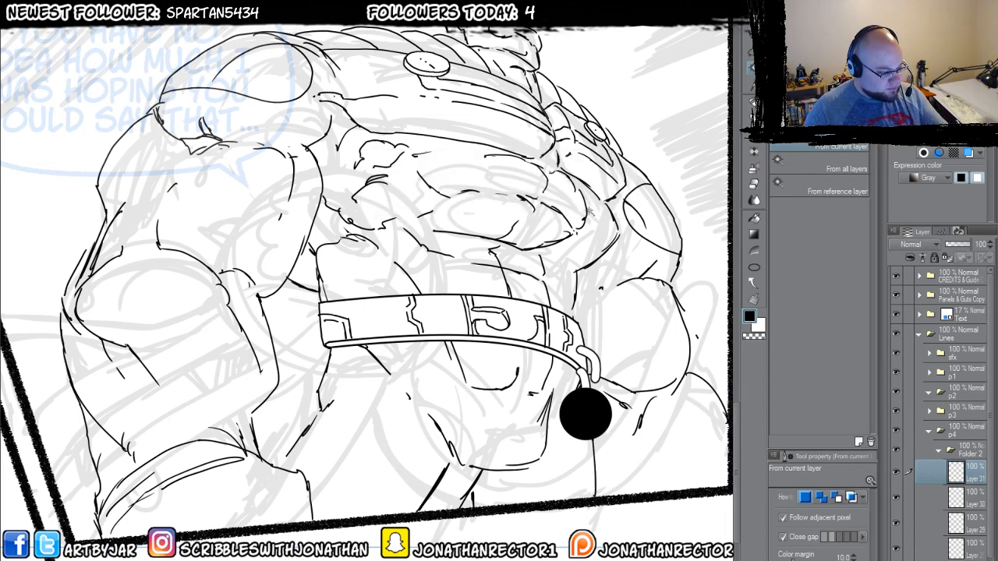
{"action": "key", "text": "ctrl+z"}
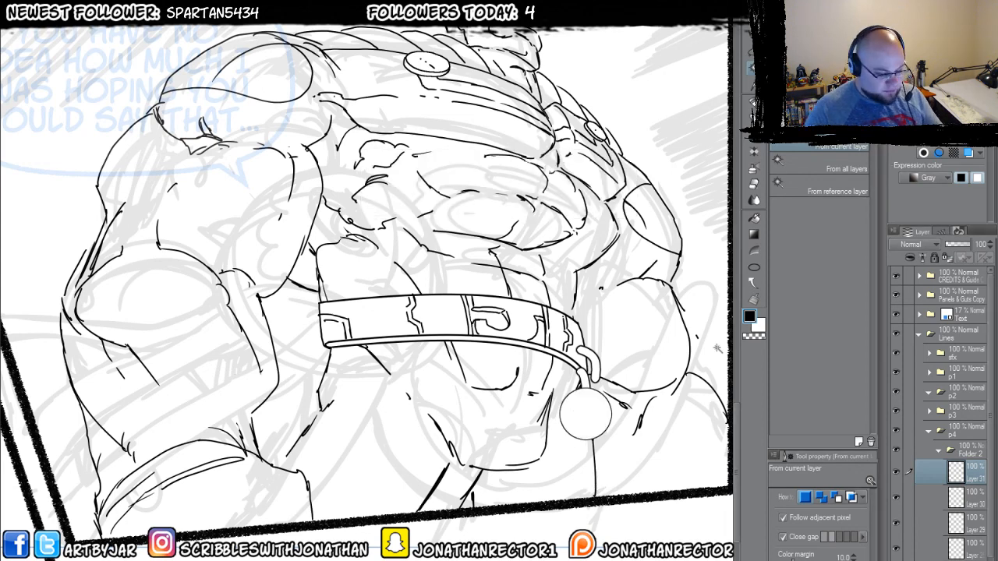
{"action": "scroll", "coordinate": [921, 162], "scroll_direction": "up", "scroll_amount": 1}
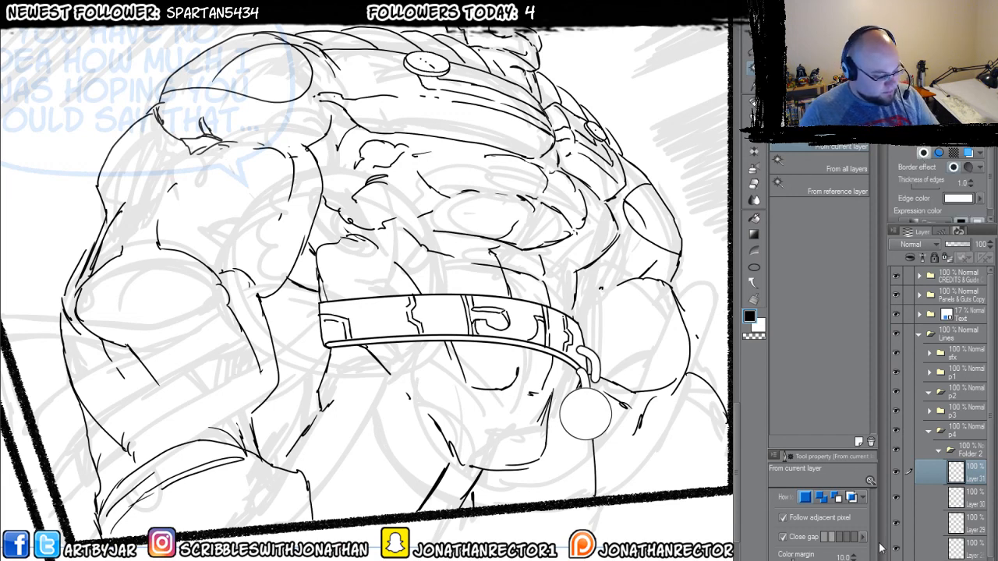
{"action": "left_click", "coordinate": [958, 198]}
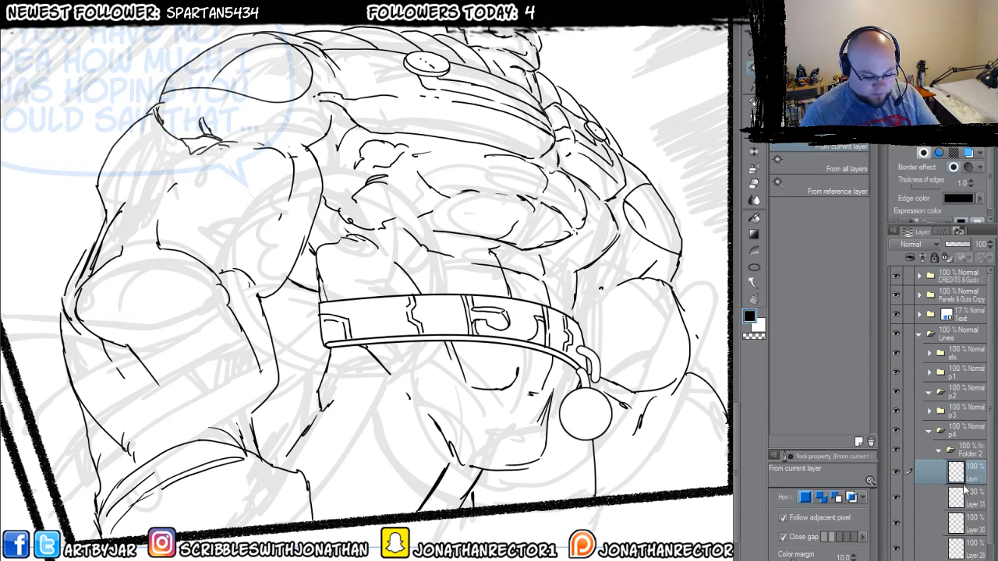
- Duplicate the circle's layer, offset the copy up toward the hook so the two overlap, and stack the copy on top
{"action": "left_click_drag", "start_coordinate": [964, 488], "coordinate": [969, 516]}
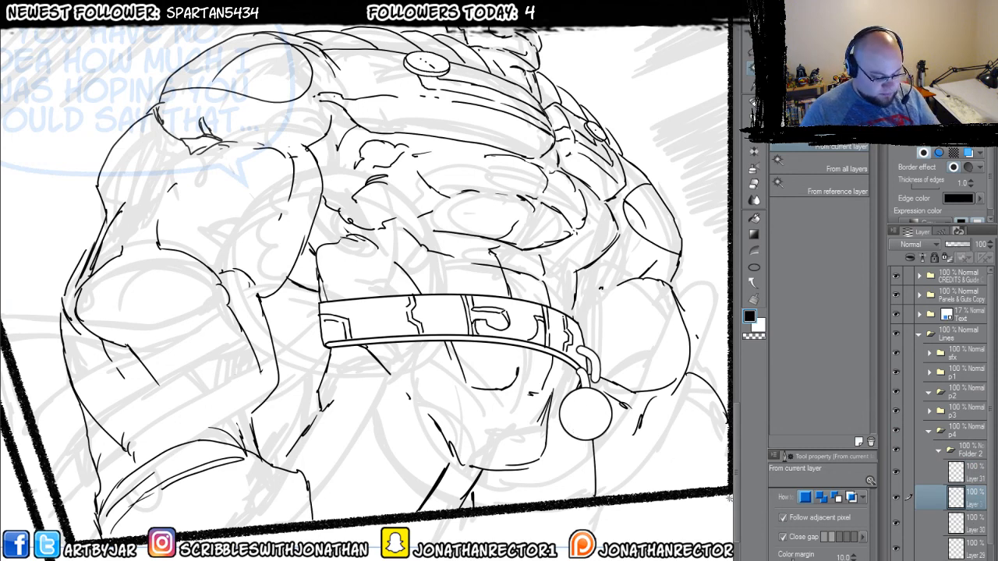
{"action": "key", "text": "k"}
{"action": "left_click_drag", "start_coordinate": [584, 433], "coordinate": [591, 413]}
{"action": "left_click", "coordinate": [908, 471]}
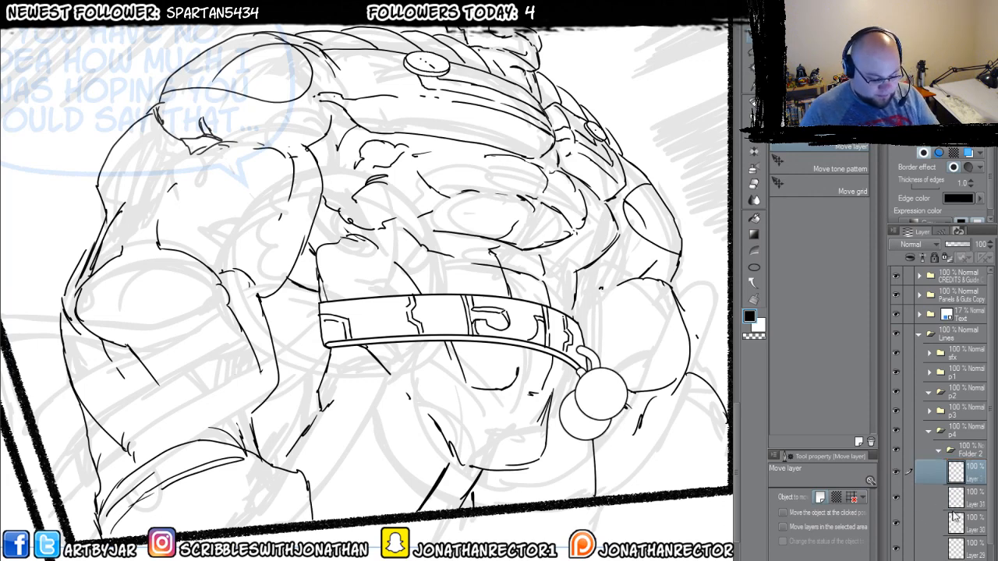
- Reorder Layer 30 beneath Layer 29 and shift the rear circle closer behind the front one
{"action": "left_click", "coordinate": [894, 495]}
{"action": "left_click", "coordinate": [894, 497]}
{"action": "left_click", "coordinate": [896, 525]}
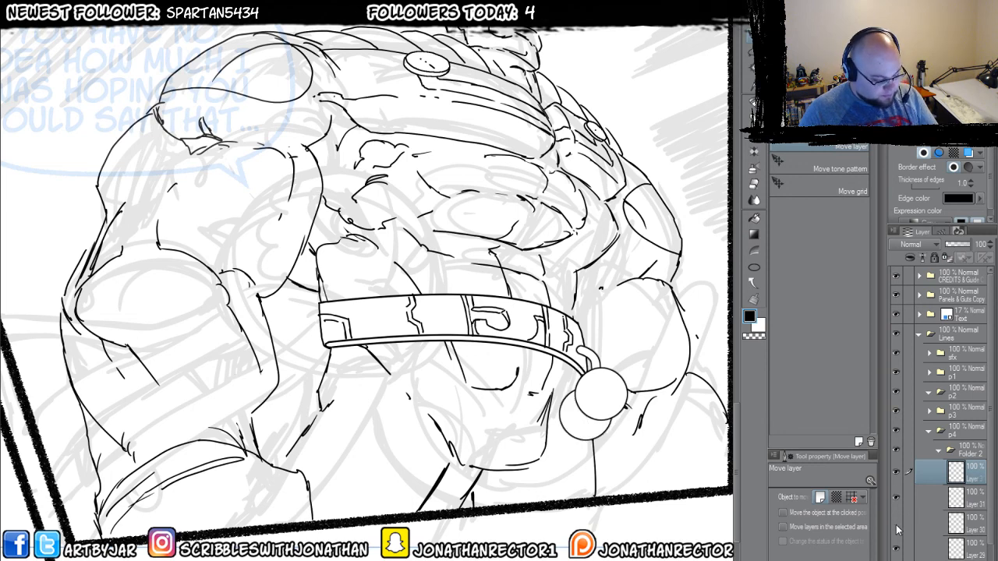
{"action": "left_click_drag", "start_coordinate": [968, 552], "coordinate": [967, 520]}
{"action": "left_click", "coordinate": [969, 552]}
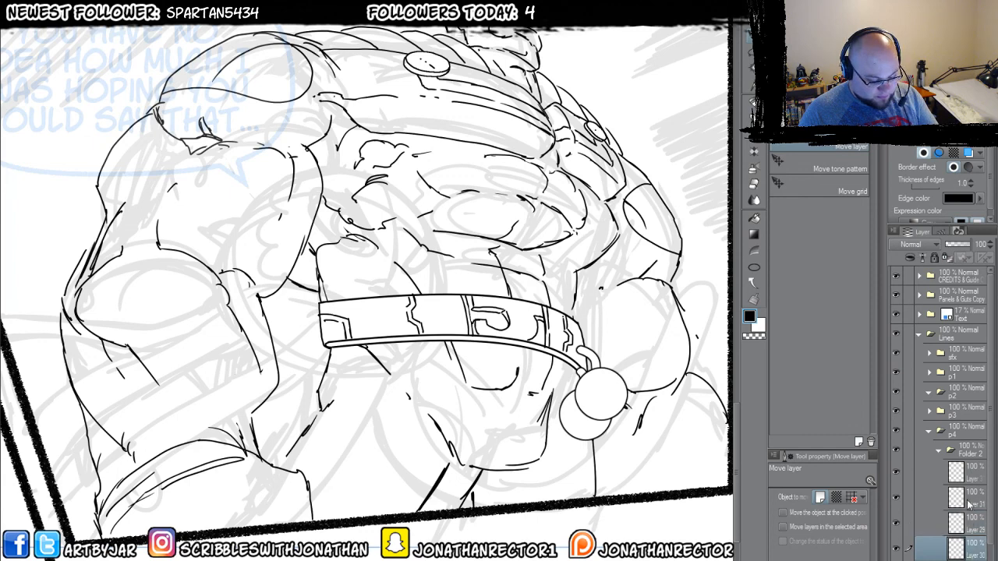
{"action": "left_click_drag", "start_coordinate": [579, 449], "coordinate": [581, 451]}
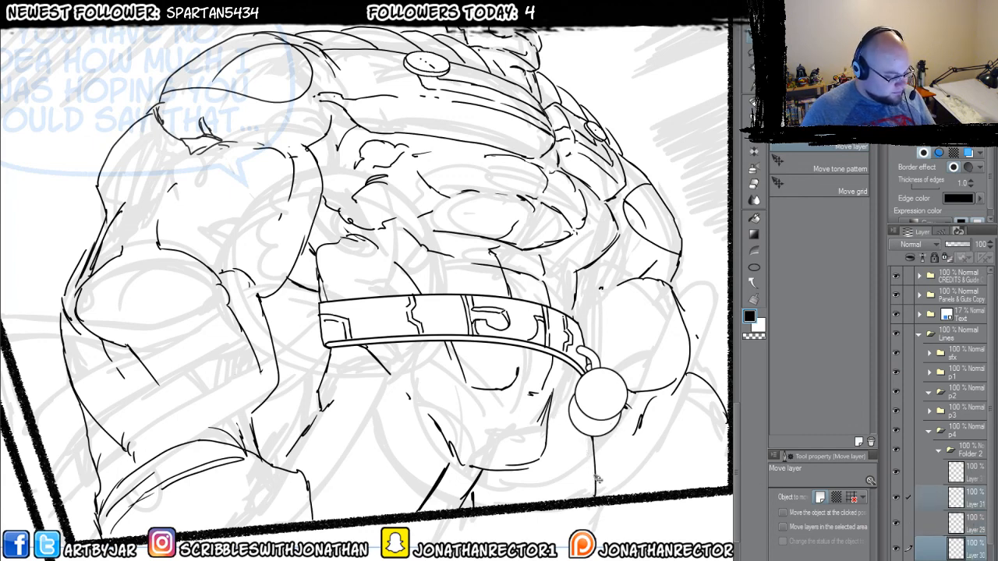
- Toggle the visibility of Layer 29 and Layer 30 to check which belt parts each holds
{"action": "key", "text": "e"}
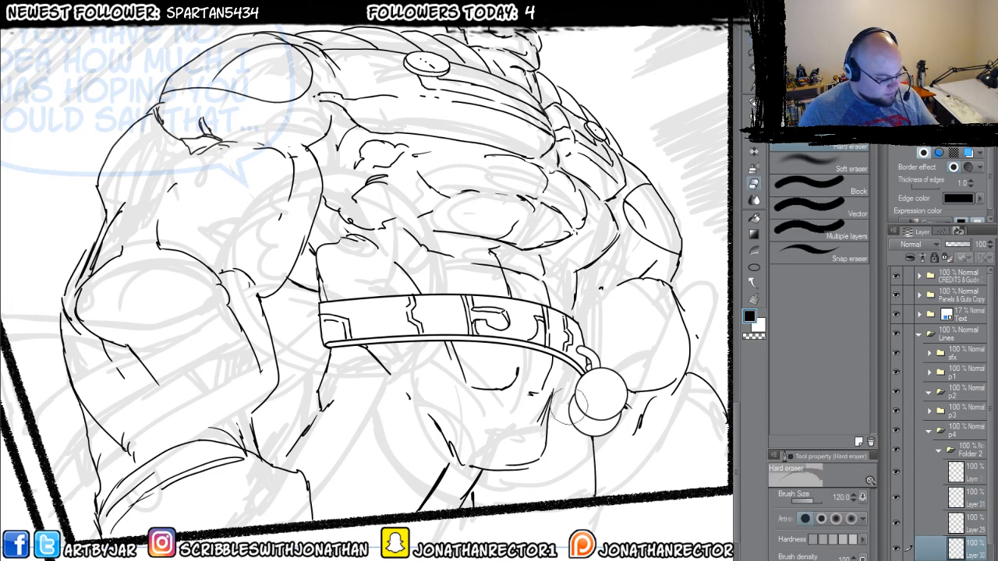
{"action": "left_click", "coordinate": [957, 522]}
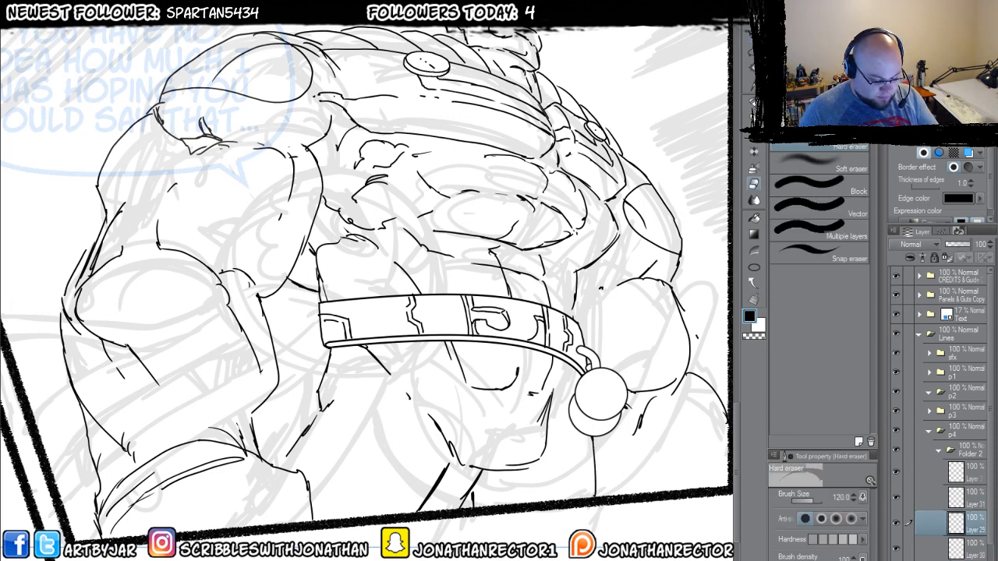
{"action": "left_click", "coordinate": [895, 549]}
{"action": "left_click", "coordinate": [895, 549]}
{"action": "left_click", "coordinate": [896, 523]}
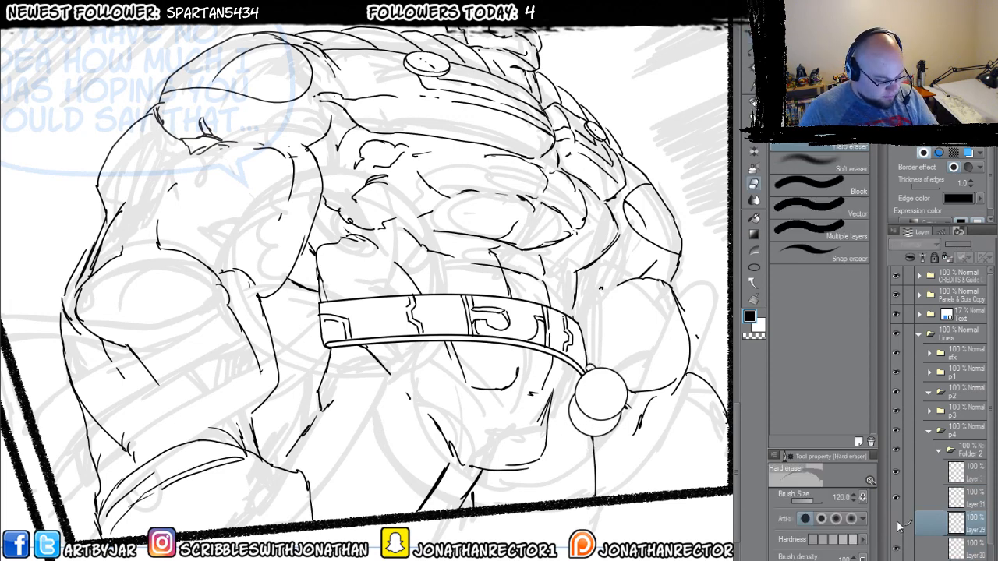
{"action": "left_click", "coordinate": [896, 523]}
{"action": "left_click", "coordinate": [895, 550]}
{"action": "left_click", "coordinate": [895, 523]}
{"action": "left_click", "coordinate": [896, 523]}
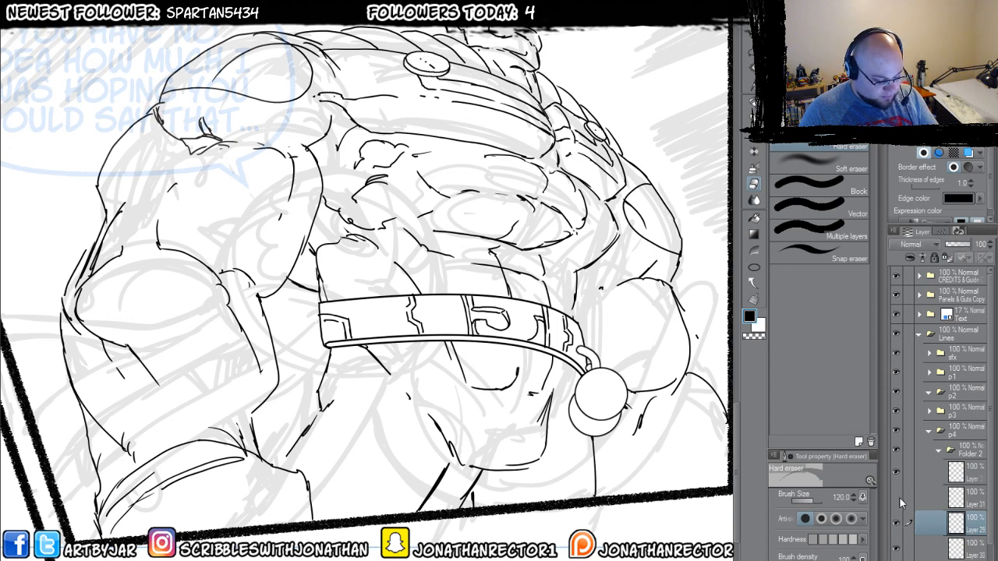
- Trim the left part of the rear circle on Layer 31 with the Hard eraser
{"action": "left_click", "coordinate": [898, 497]}
{"action": "left_click", "coordinate": [895, 497]}
{"action": "left_click", "coordinate": [957, 497]}
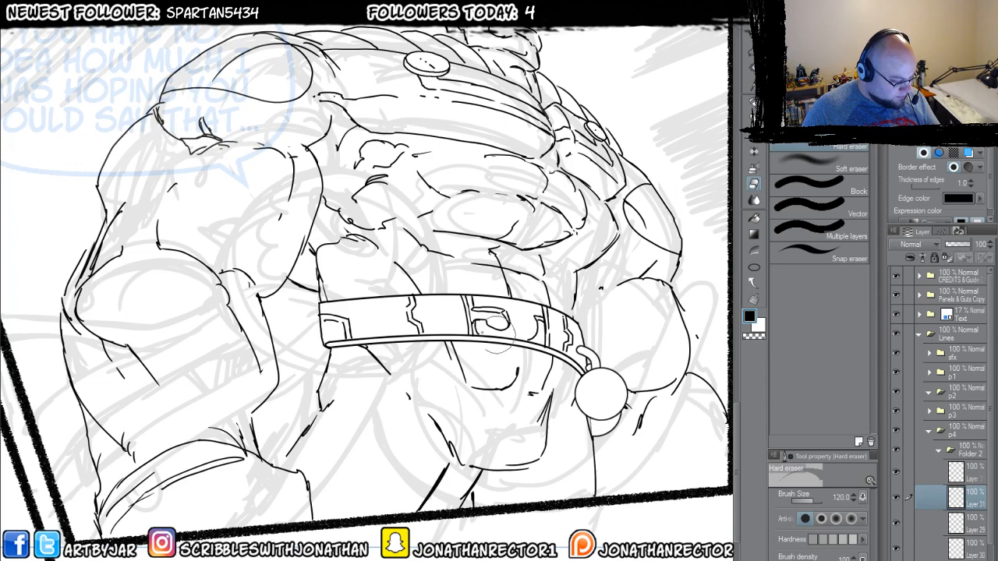
{"action": "left_click_drag", "start_coordinate": [414, 443], "coordinate": [404, 437]}
- Ink the curved band and small round hole on the front circle on a new top layer, using the Lineart 600dpi brush at size 6
{"action": "left_click", "coordinate": [971, 476]}
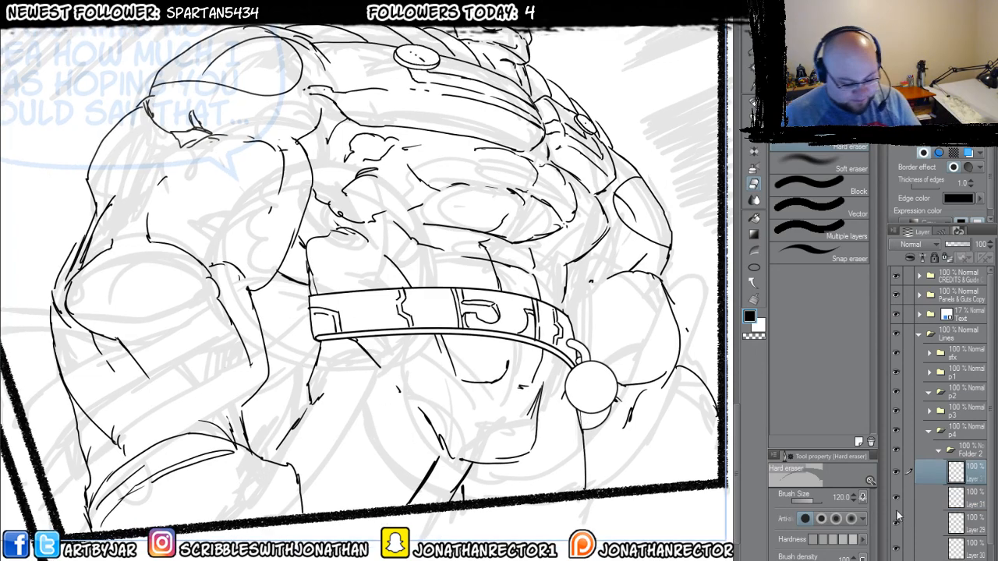
{"action": "key", "text": "p"}
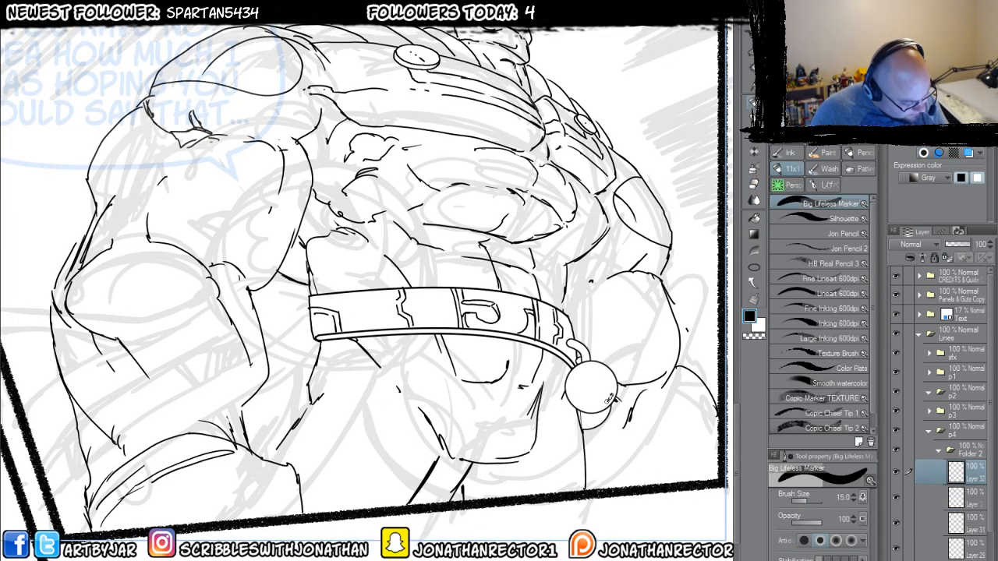
{"action": "left_click", "coordinate": [793, 294]}
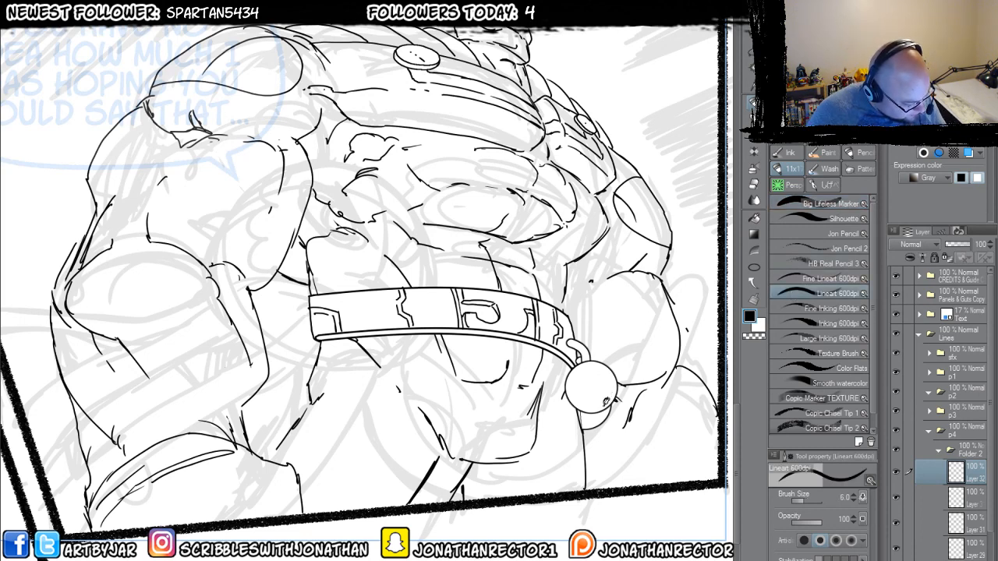
{"action": "mouse_move", "coordinate": [606, 404]}
{"action": "left_mouse_down"}
{"action": "mouse_move", "coordinate": [602, 378]}
{"action": "mouse_move", "coordinate": [576, 365]}
{"action": "mouse_move", "coordinate": [608, 391]}
{"action": "mouse_move", "coordinate": [608, 418]}
{"action": "left_mouse_up"}
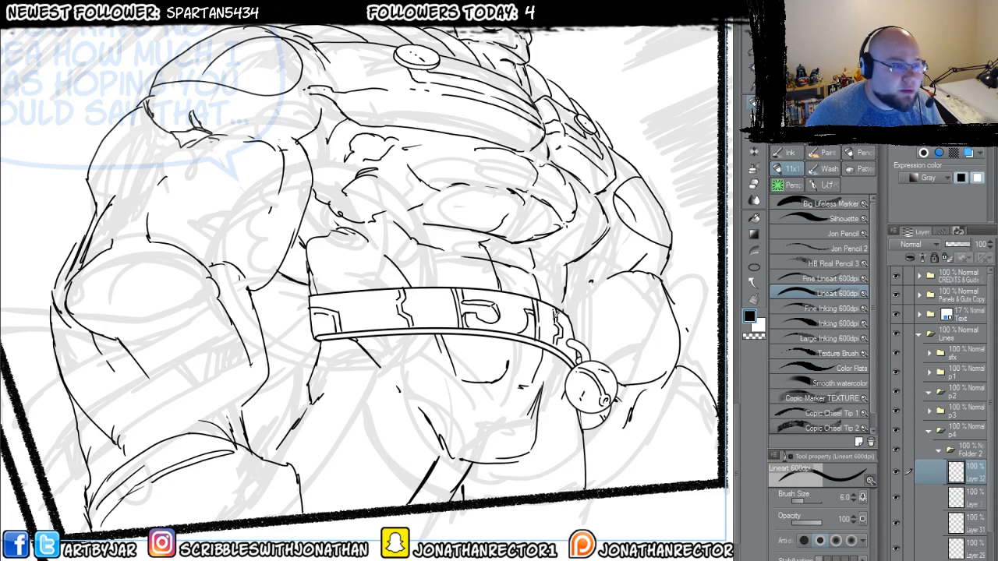
{"action": "left_click_drag", "start_coordinate": [574, 330], "coordinate": [567, 347]}
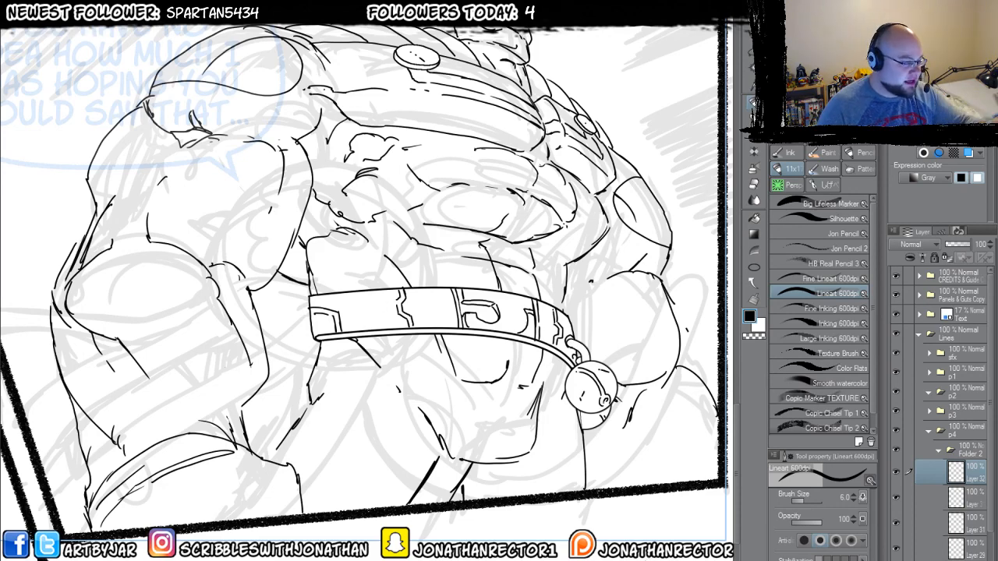
- Ink paired seam lines running from beneath the belt down both legs to the panel's bottom border
{"action": "mouse_move", "coordinate": [393, 385]}
{"action": "left_mouse_down"}
{"action": "mouse_move", "coordinate": [367, 231]}
{"action": "mouse_move", "coordinate": [386, 306]}
{"action": "mouse_move", "coordinate": [357, 384]}
{"action": "left_mouse_up"}
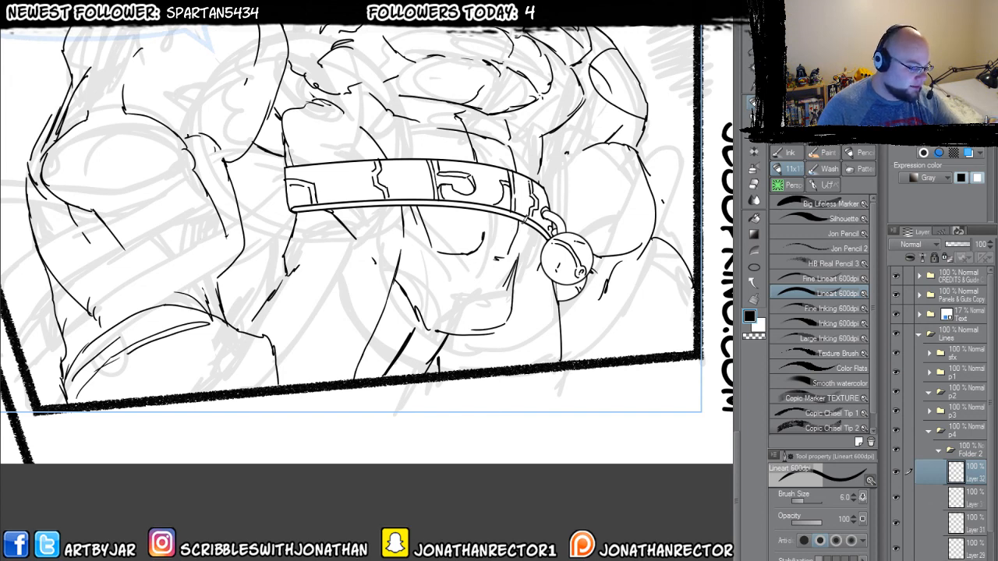
{"action": "left_click_drag", "start_coordinate": [522, 222], "coordinate": [523, 257]}
{"action": "left_click_drag", "start_coordinate": [524, 292], "coordinate": [517, 365]}
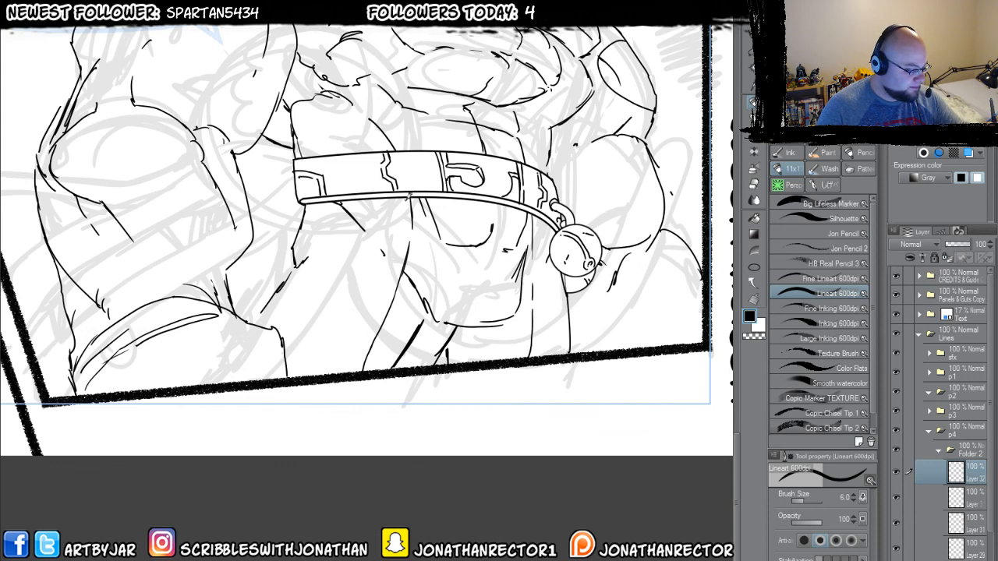
{"action": "mouse_move", "coordinate": [410, 193]}
{"action": "left_mouse_down"}
{"action": "mouse_move", "coordinate": [400, 260]}
{"action": "mouse_move", "coordinate": [357, 376]}
{"action": "left_mouse_up"}
{"action": "left_click_drag", "start_coordinate": [538, 211], "coordinate": [537, 355]}
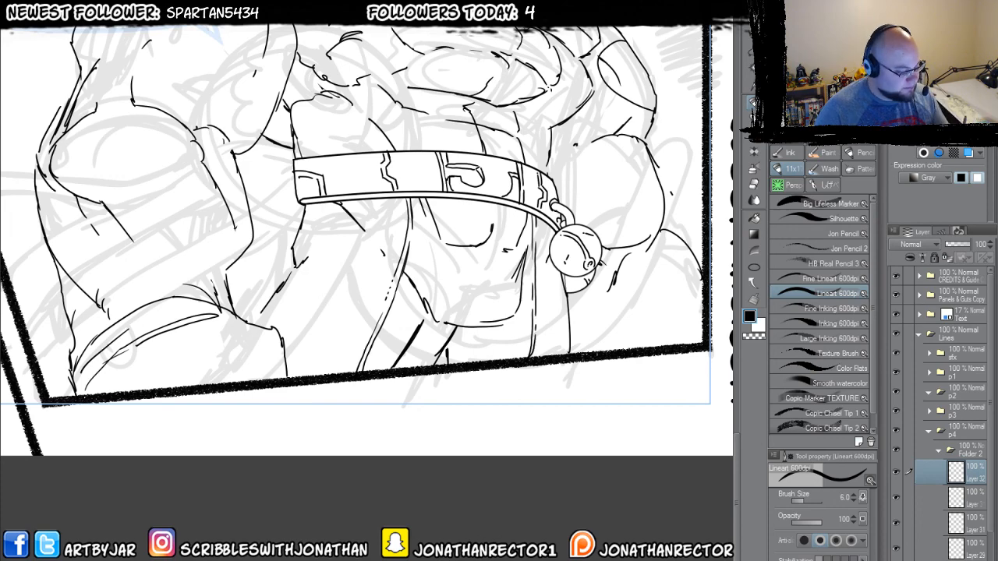
- Group the figure's line layers inside Folder 2, from Layer 32 downward, into a folder named "jesop" and select its top layer
{"action": "key", "text": "ctrl+minus"}
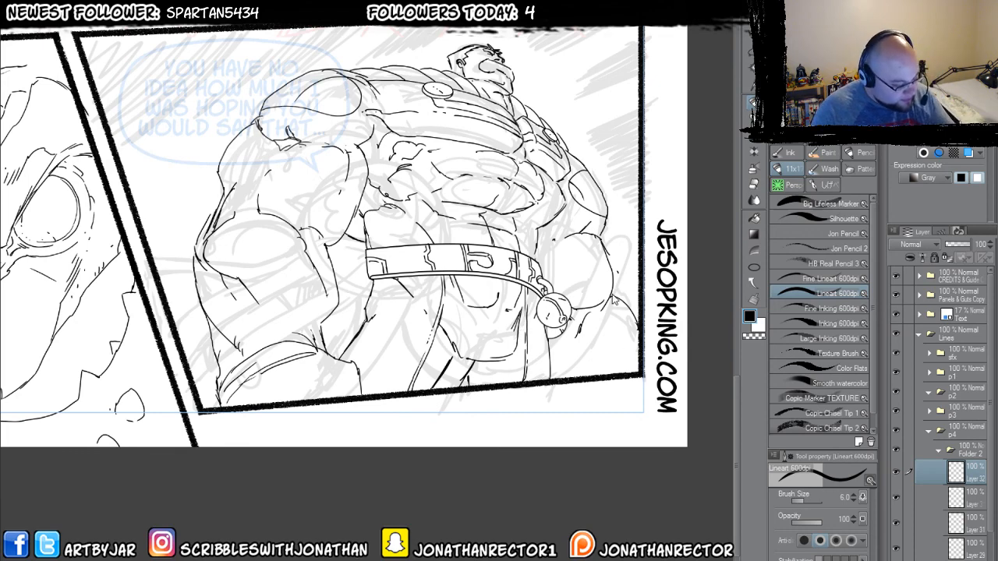
{"action": "scroll", "coordinate": [616, 299], "scroll_direction": "up", "scroll_amount": 2}
{"action": "scroll", "coordinate": [943, 389], "scroll_direction": "down", "scroll_amount": 5}
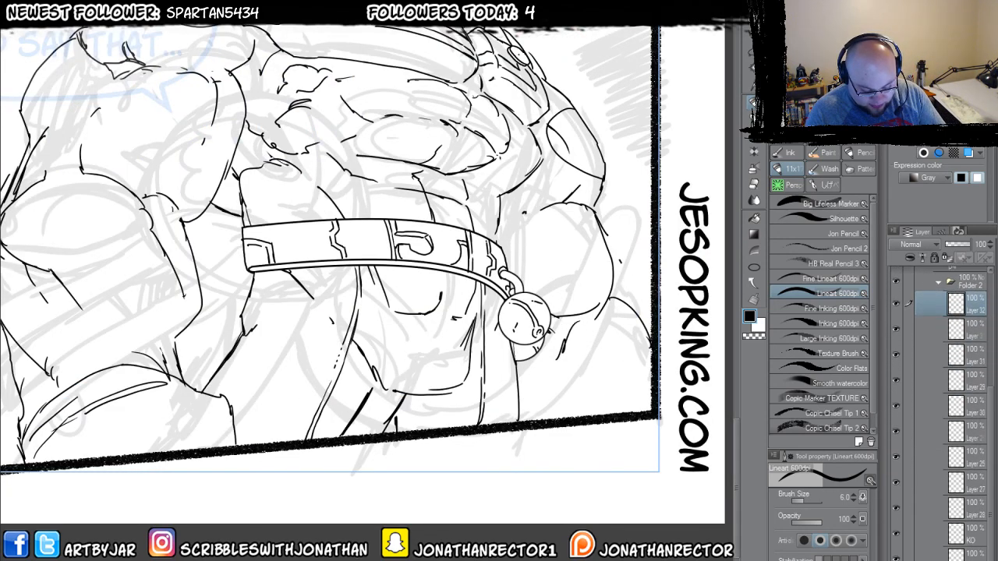
{"action": "left_click", "coordinate": [955, 552], "text": "shift"}
{"action": "key", "text": "ctrl+g"}
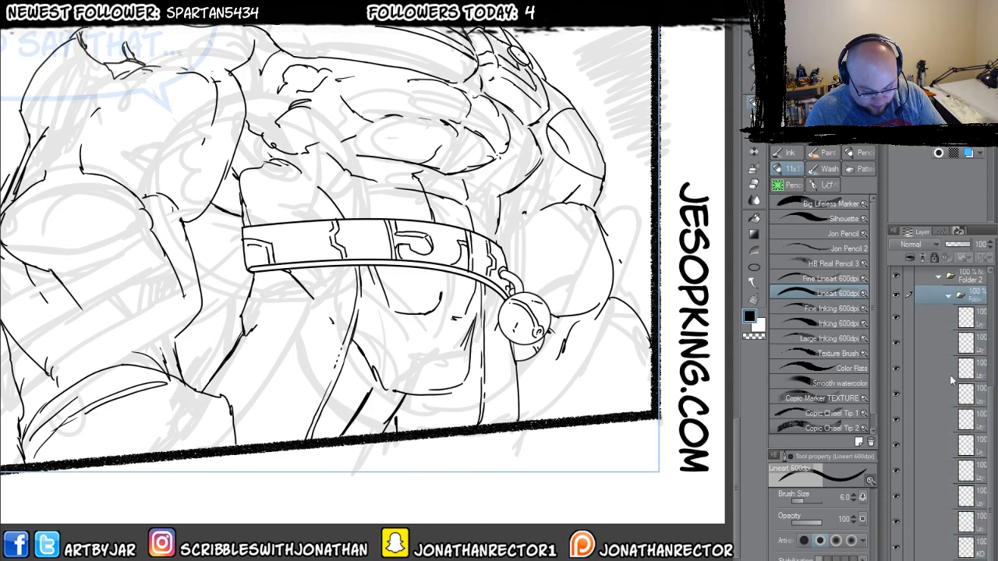
{"action": "double_click", "coordinate": [972, 298]}
{"action": "type", "text": "jes"}
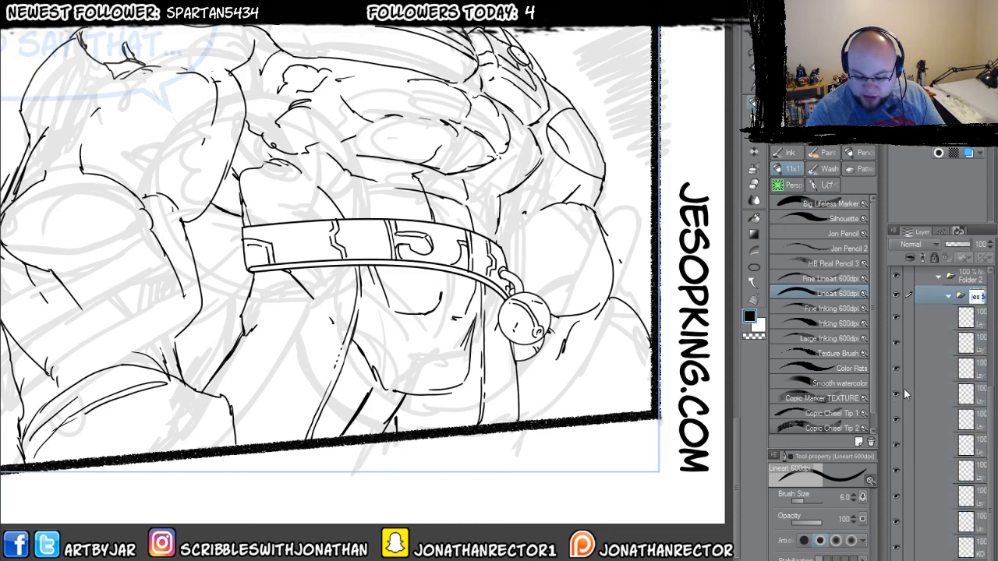
{"action": "type", "text": "op"}
{"action": "key", "text": "Return"}
{"action": "left_click", "coordinate": [981, 321]}
- Examine the inked muscular figure across the last panel, from the leg seams and belt up to the arms, chest and head
{"action": "mouse_move", "coordinate": [527, 360]}
{"action": "left_mouse_down"}
{"action": "mouse_move", "coordinate": [493, 345]}
{"action": "mouse_move", "coordinate": [511, 402]}
{"action": "left_mouse_up"}
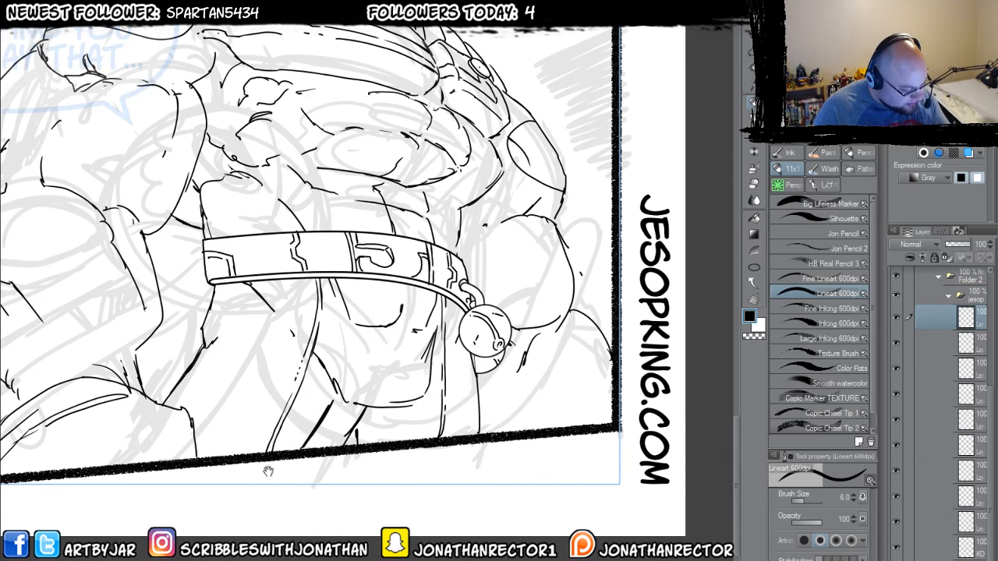
{"action": "left_click_drag", "start_coordinate": [268, 471], "coordinate": [438, 444]}
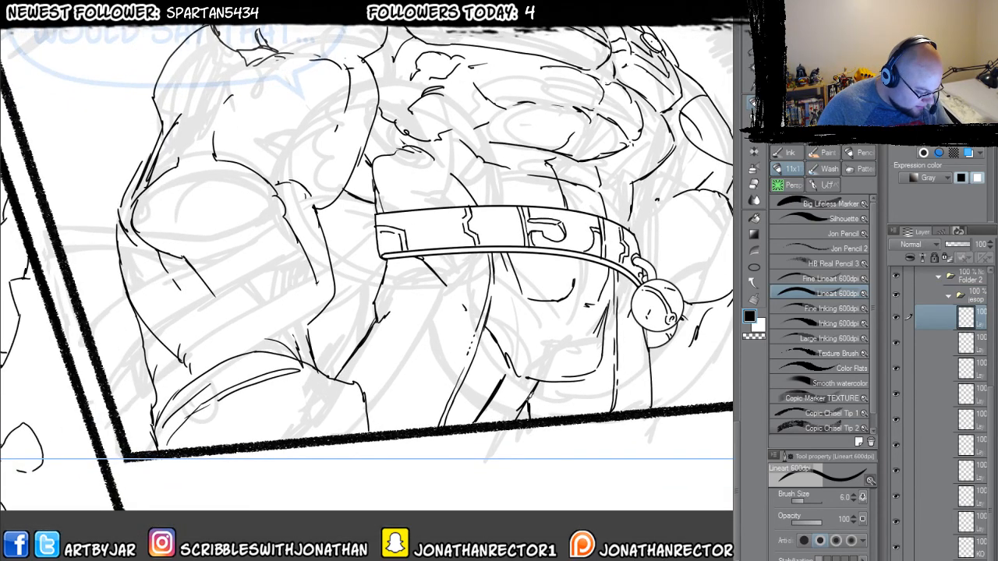
{"action": "left_click_drag", "start_coordinate": [352, 446], "coordinate": [397, 456]}
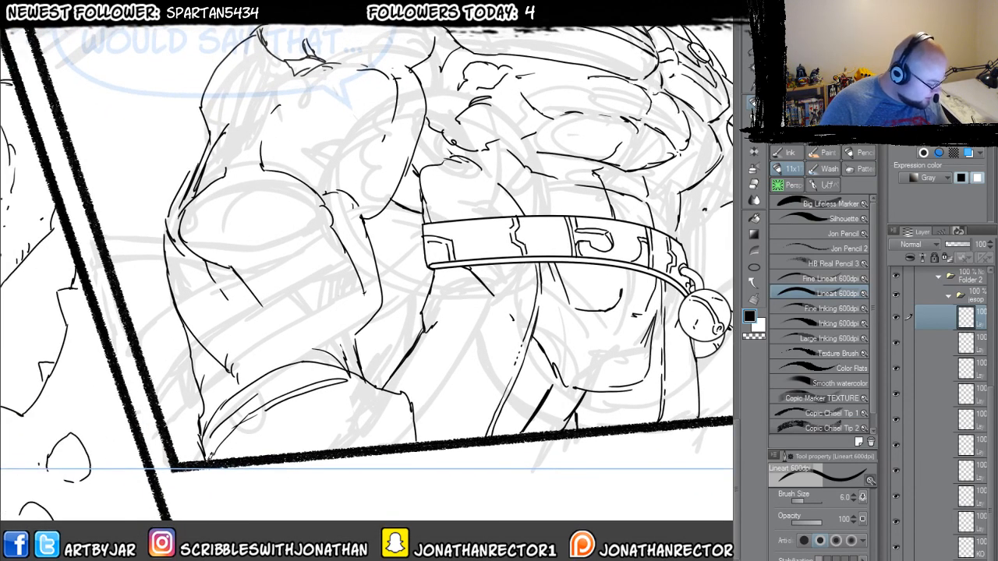
{"action": "left_click_drag", "start_coordinate": [353, 330], "coordinate": [366, 396]}
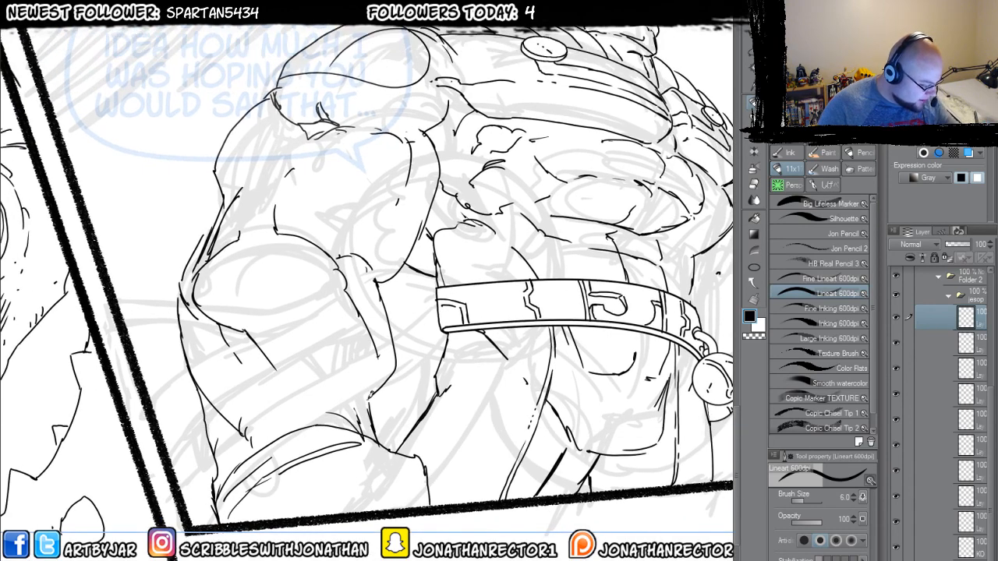
{"action": "left_click_drag", "start_coordinate": [182, 361], "coordinate": [194, 395]}
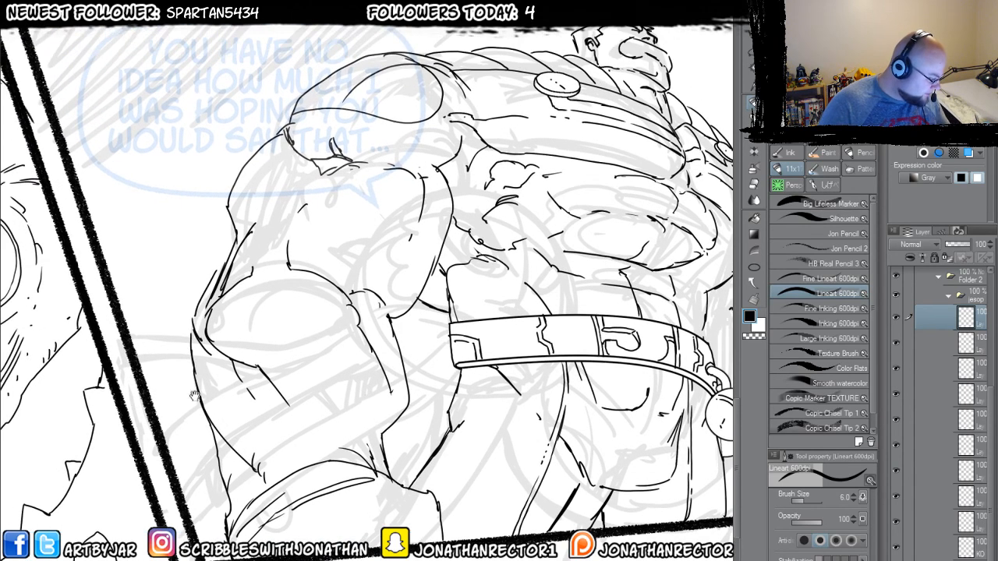
{"action": "left_click_drag", "start_coordinate": [338, 323], "coordinate": [322, 558]}
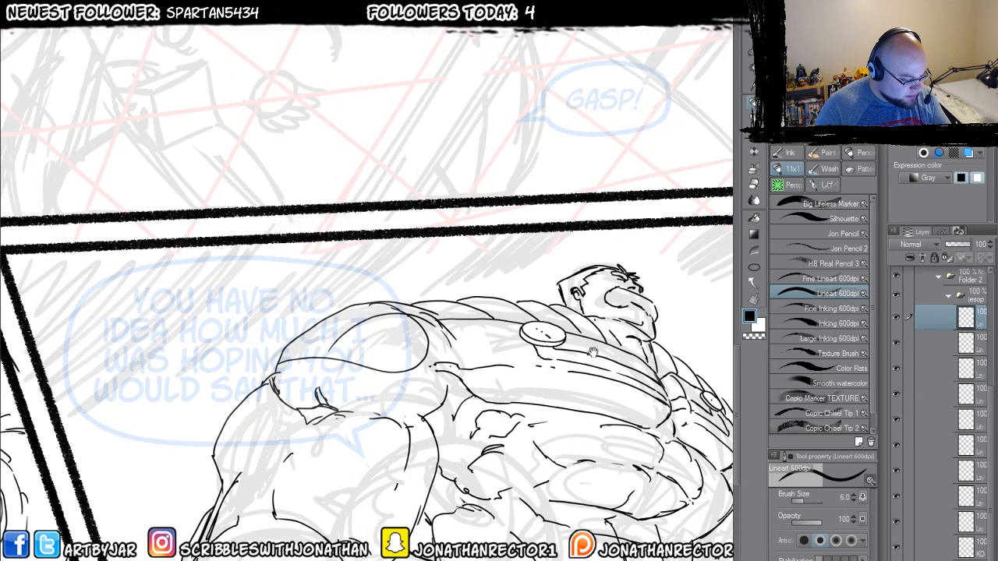
{"action": "left_click_drag", "start_coordinate": [592, 353], "coordinate": [482, 318]}
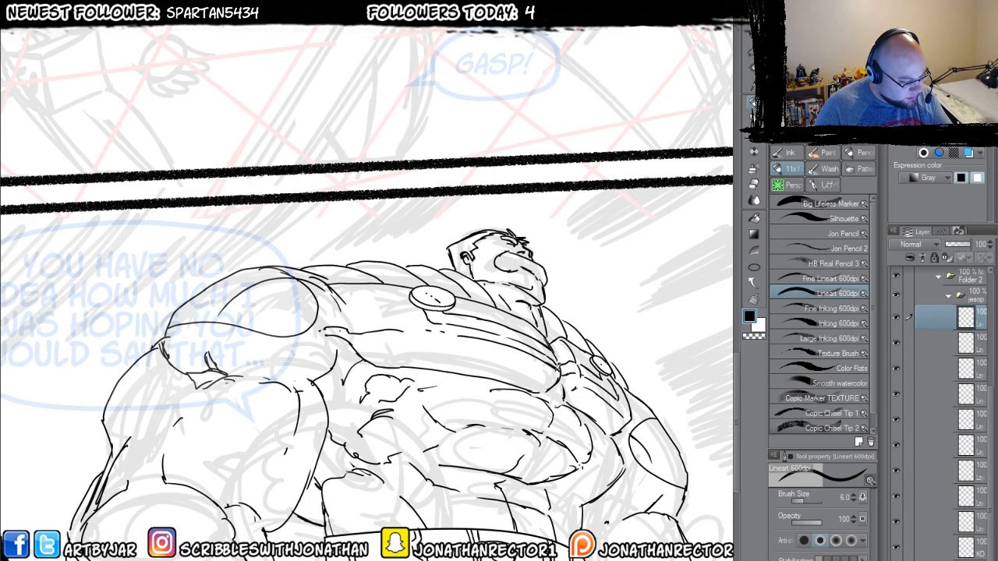
{"action": "left_click_drag", "start_coordinate": [618, 468], "coordinate": [574, 392]}
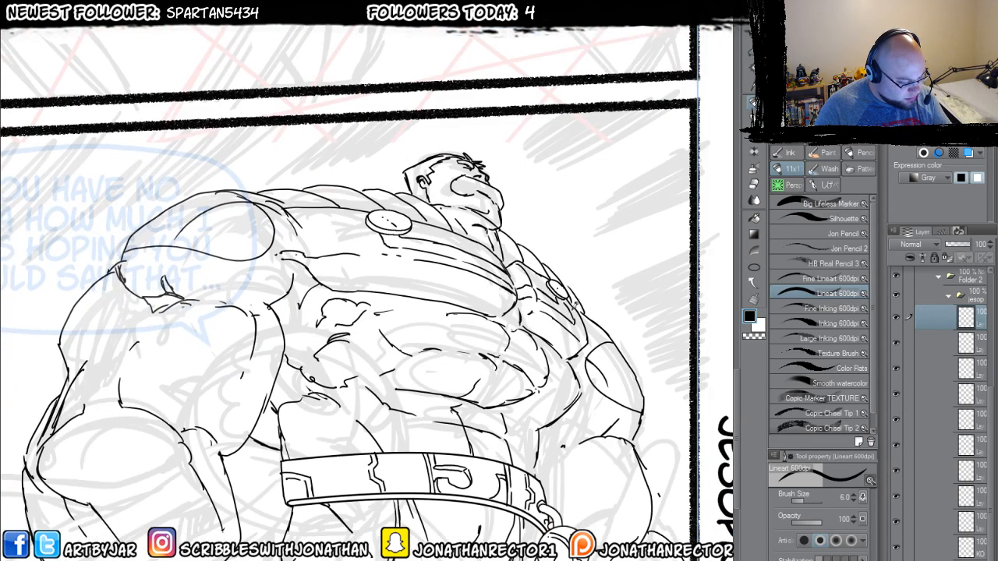
{"action": "left_click_drag", "start_coordinate": [602, 450], "coordinate": [593, 396]}
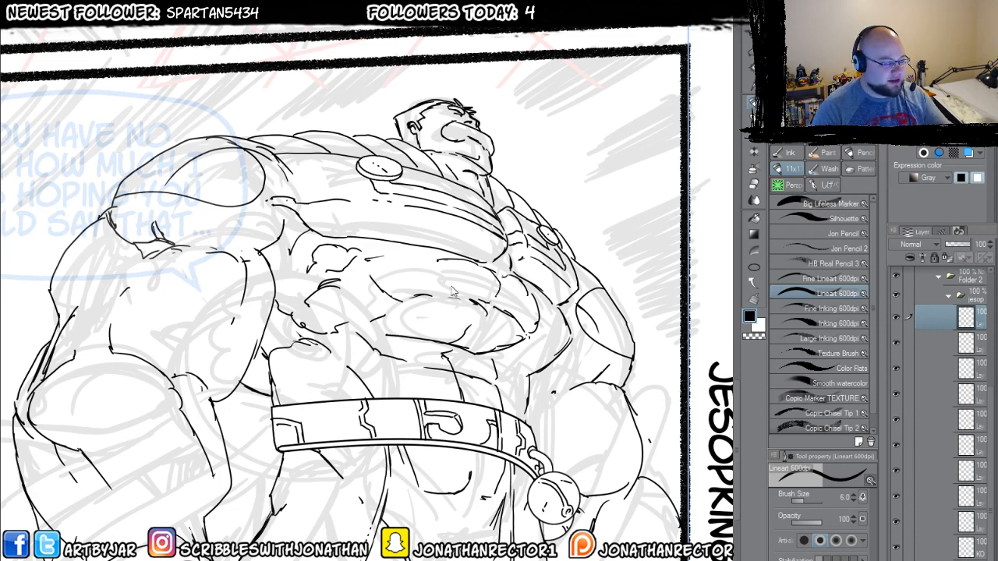
{"action": "left_click_drag", "start_coordinate": [444, 317], "coordinate": [455, 308]}
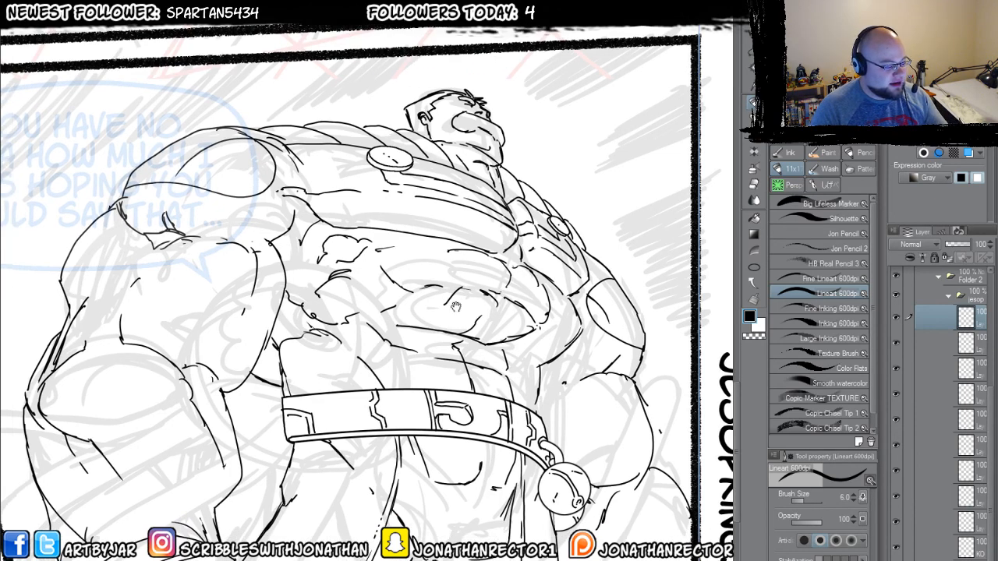
{"action": "scroll", "coordinate": [422, 405], "scroll_direction": "down", "scroll_amount": 2}
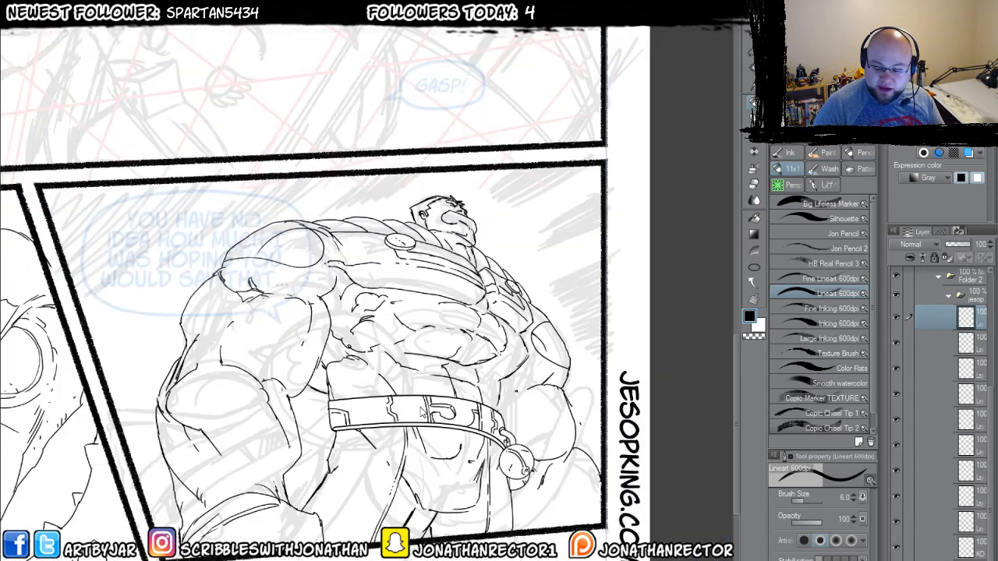
{"action": "left_click_drag", "start_coordinate": [234, 459], "coordinate": [320, 397]}
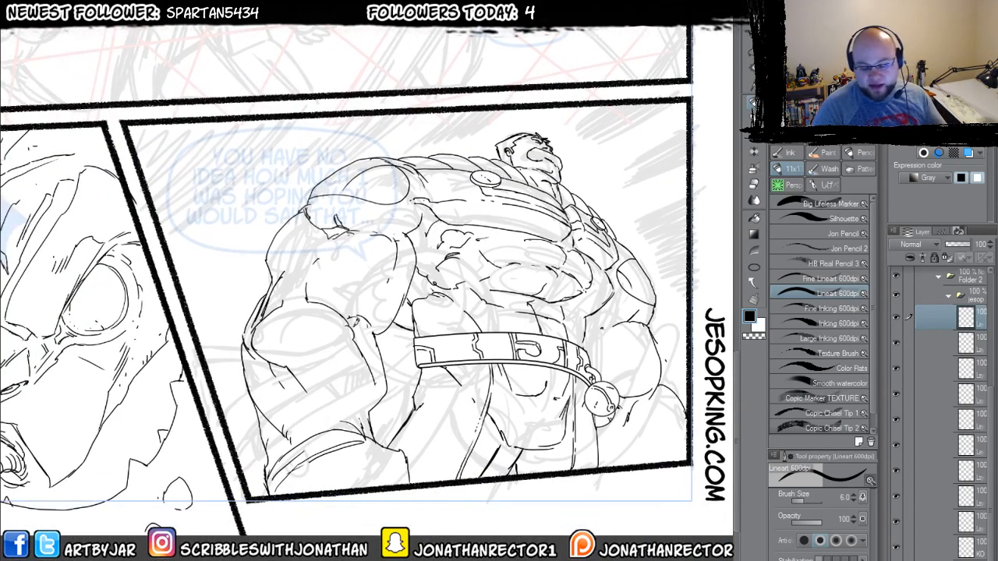
- Switch to the Auto select tool that samples from the current layer
{"action": "key", "text": "g"}
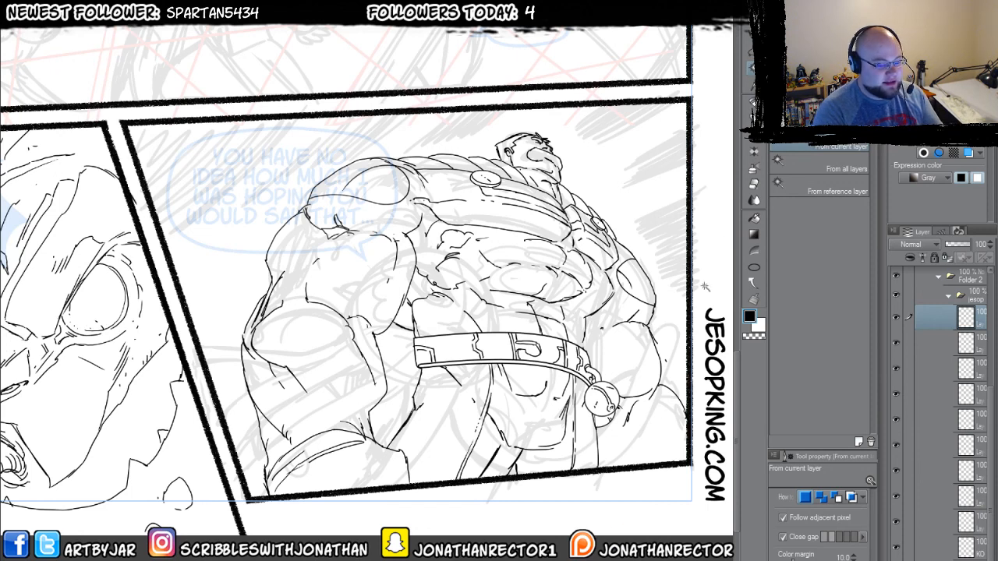
- Select around the large figure by referring to all layers, fill its silhouette white beneath the line art, and collapse the jesop folder
{"action": "left_click", "coordinate": [803, 167]}
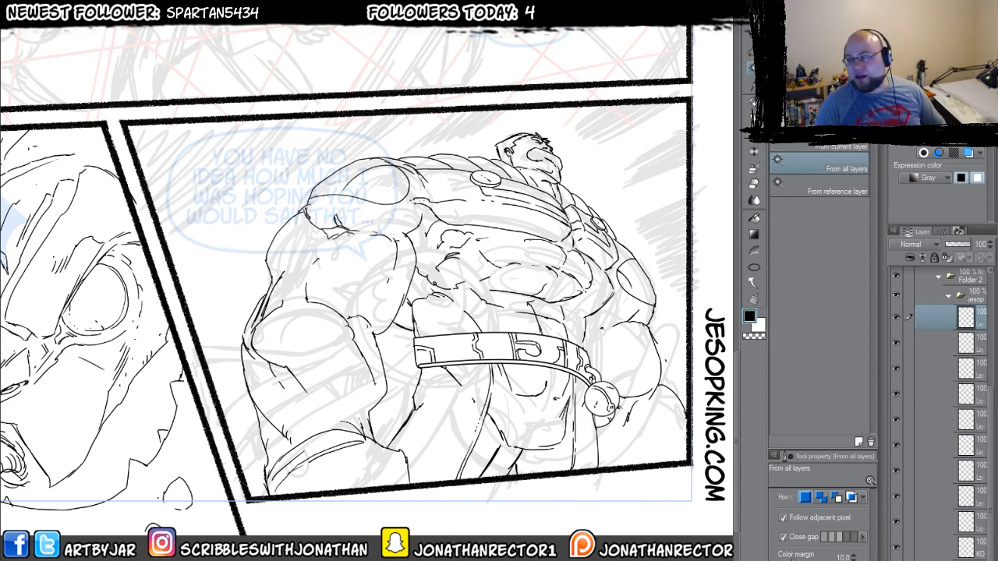
{"action": "left_click", "coordinate": [532, 421]}
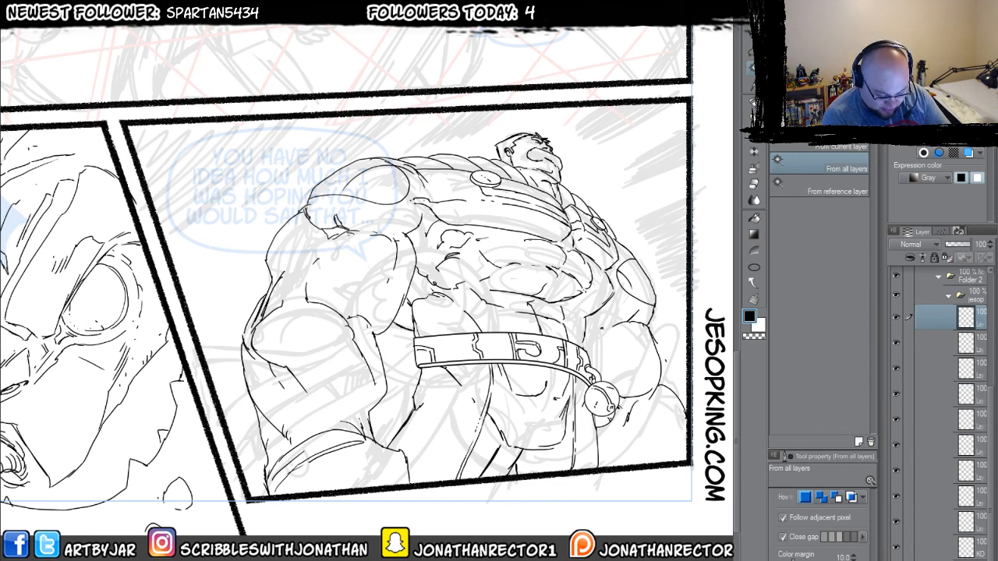
{"action": "left_click", "coordinate": [660, 395]}
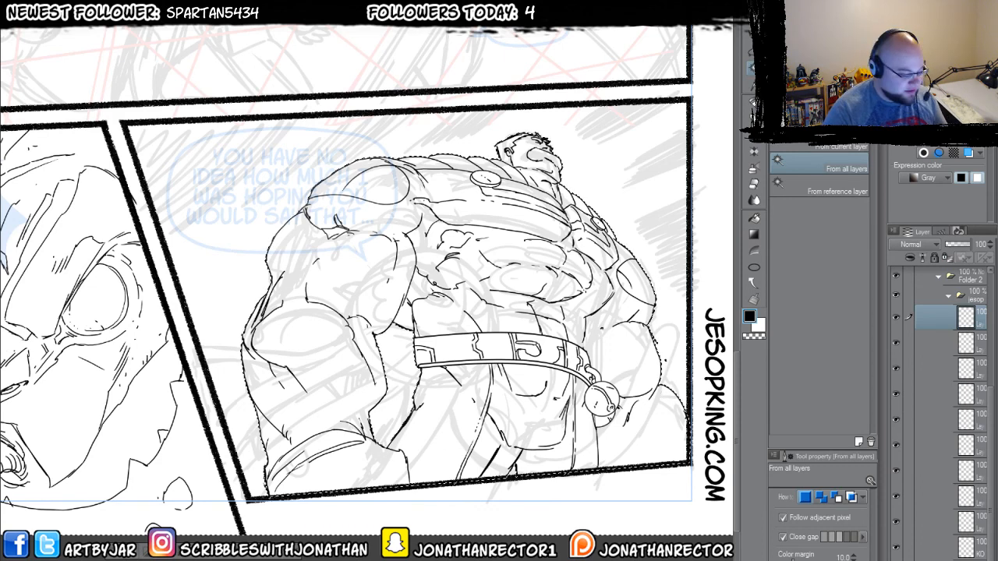
{"action": "key", "text": "F1"}
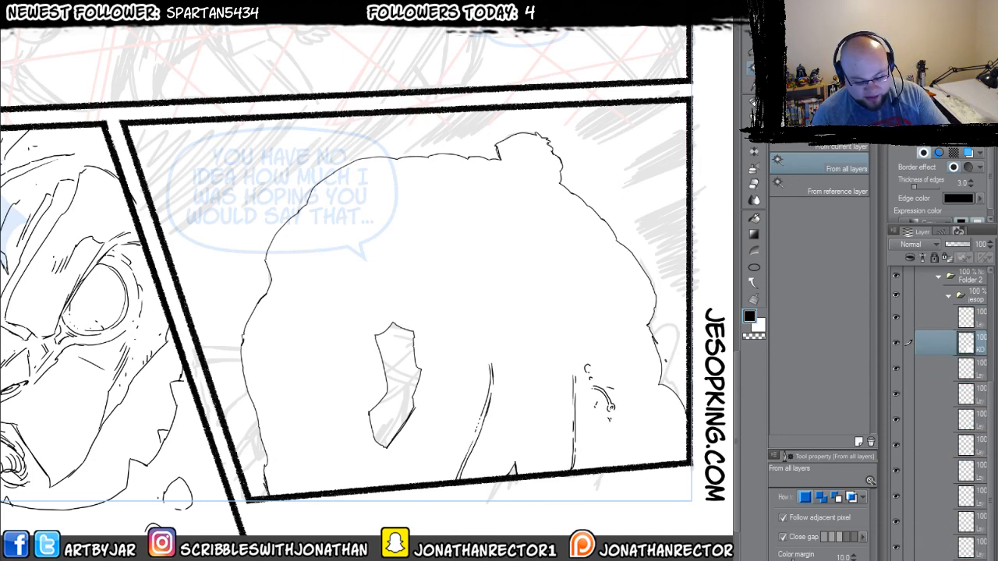
{"action": "key", "text": "ctrl+z"}
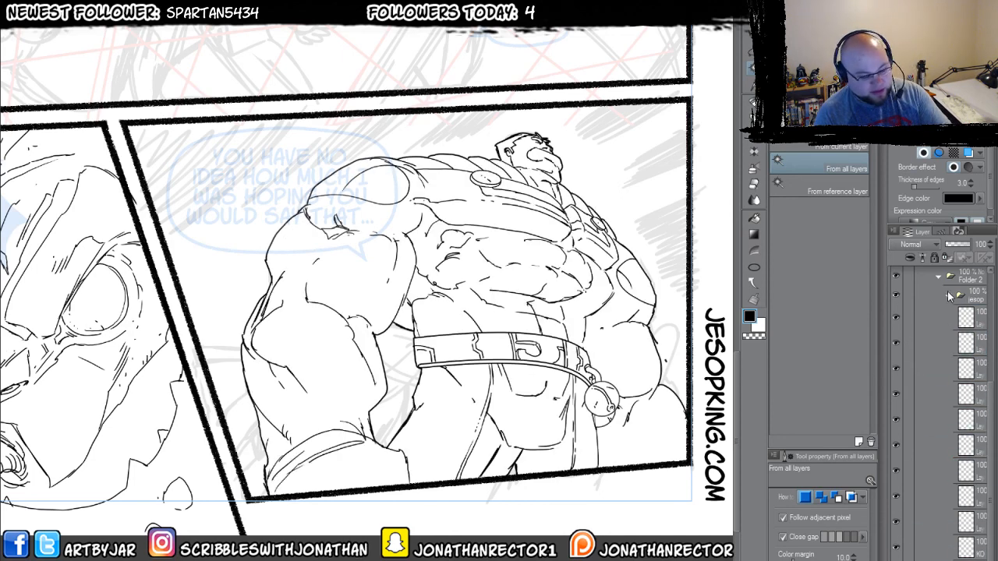
{"action": "left_click", "coordinate": [947, 295]}
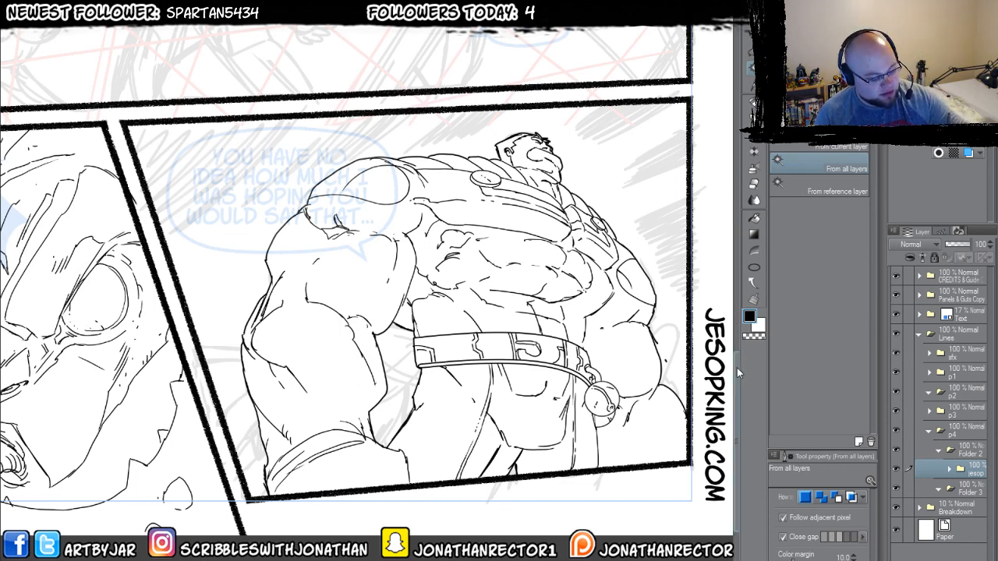
- Hide the jesop folder and create a new folder above it containing a new empty layer
{"action": "mouse_move", "coordinate": [737, 367]}
{"action": "left_mouse_down"}
{"action": "mouse_move", "coordinate": [737, 357]}
{"action": "mouse_move", "coordinate": [738, 383]}
{"action": "left_mouse_up"}
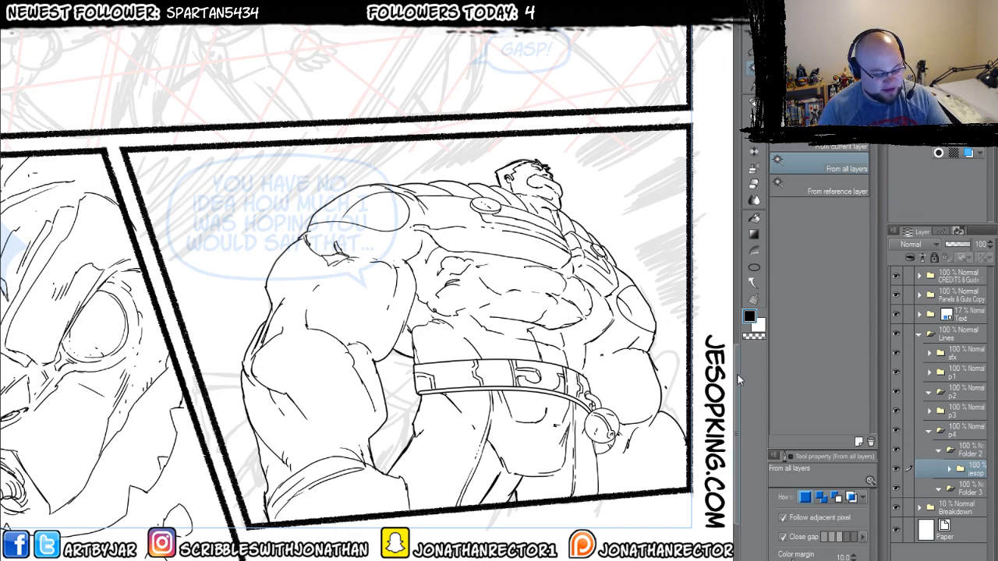
{"action": "scroll", "coordinate": [738, 374], "scroll_direction": "down", "scroll_amount": 1}
{"action": "scroll", "coordinate": [322, 311], "scroll_direction": "down", "scroll_amount": 1}
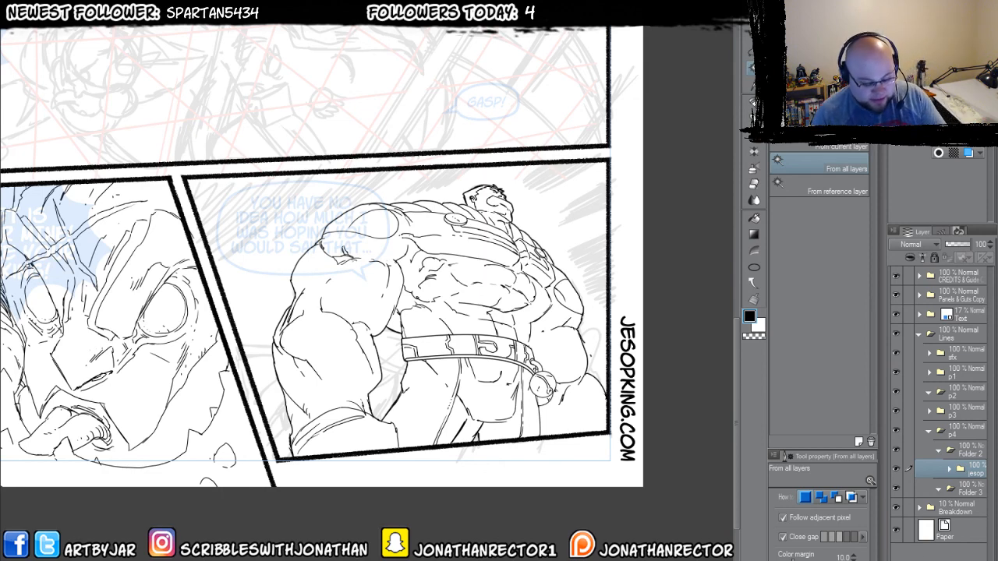
{"action": "left_click", "coordinate": [927, 559]}
{"action": "left_click", "coordinate": [896, 488]}
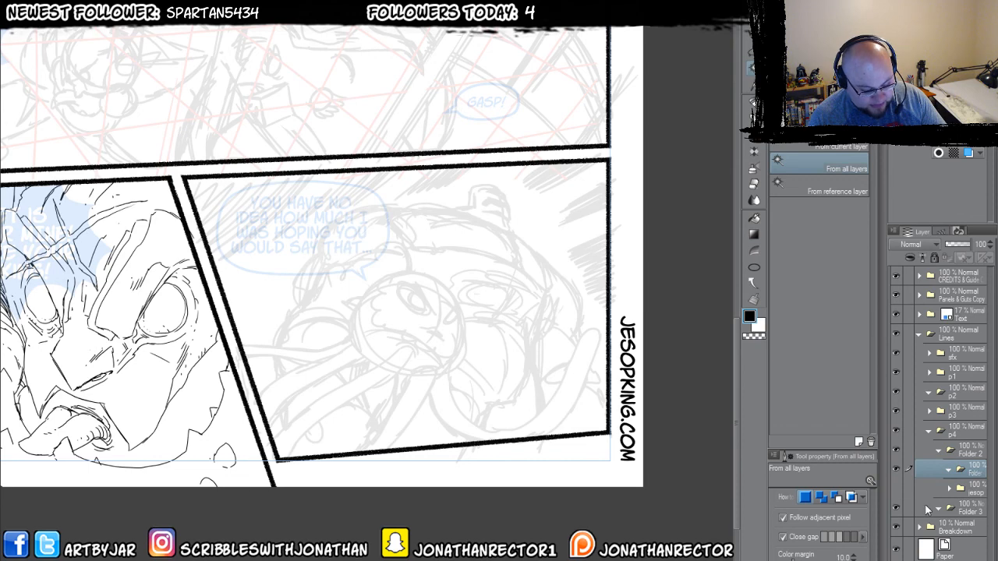
{"action": "key", "text": "ctrl+shift+n"}
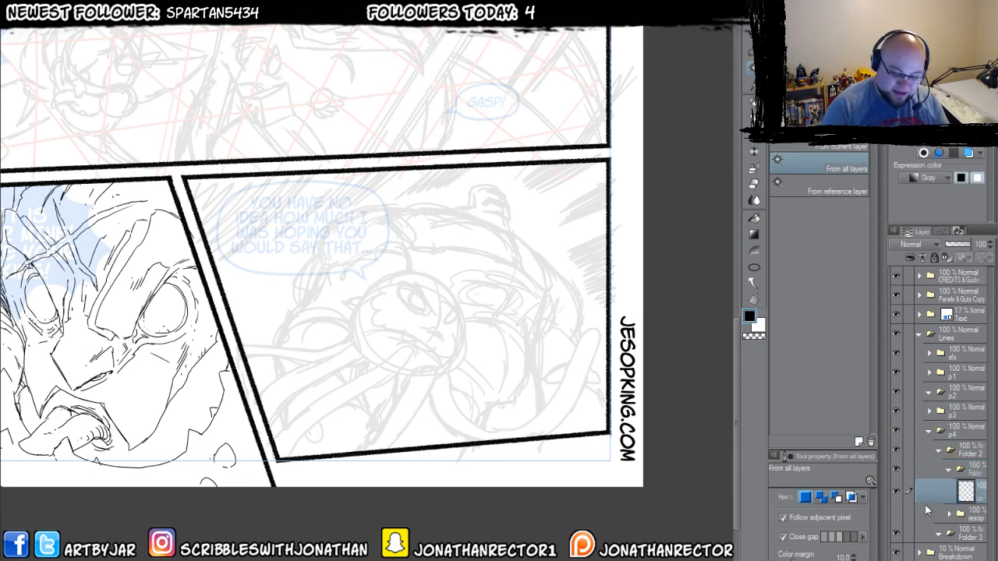
- Ink the tentacled creature's round head outline and its mouth over the rough sketch with the Lineart 600dpi brush
{"action": "left_click_drag", "start_coordinate": [307, 424], "coordinate": [313, 429]}
{"action": "key", "text": "p"}
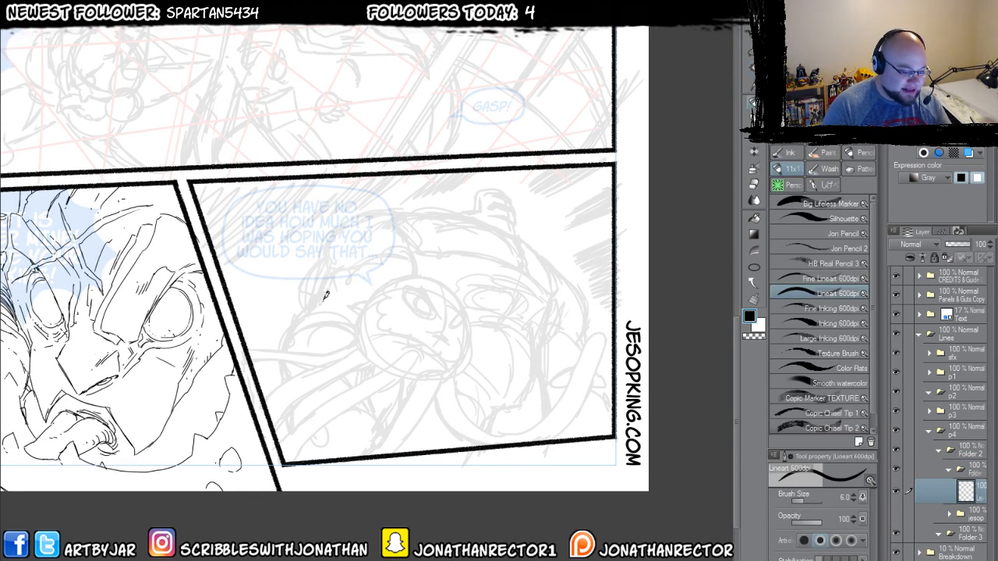
{"action": "scroll", "coordinate": [367, 311], "scroll_direction": "up", "scroll_amount": 3}
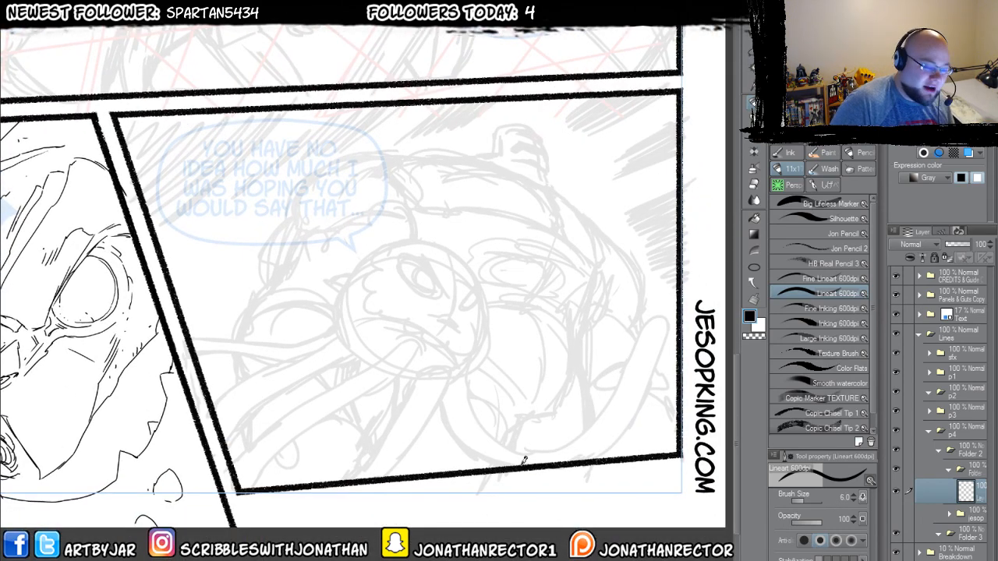
{"action": "mouse_move", "coordinate": [479, 365]}
{"action": "left_mouse_down"}
{"action": "mouse_move", "coordinate": [386, 365]}
{"action": "mouse_move", "coordinate": [359, 349]}
{"action": "mouse_move", "coordinate": [338, 316]}
{"action": "mouse_move", "coordinate": [336, 284]}
{"action": "mouse_move", "coordinate": [359, 250]}
{"action": "mouse_move", "coordinate": [404, 233]}
{"action": "mouse_move", "coordinate": [458, 250]}
{"action": "mouse_move", "coordinate": [483, 287]}
{"action": "mouse_move", "coordinate": [488, 352]}
{"action": "mouse_move", "coordinate": [490, 313]}
{"action": "mouse_move", "coordinate": [493, 345]}
{"action": "mouse_move", "coordinate": [453, 374]}
{"action": "left_mouse_up"}
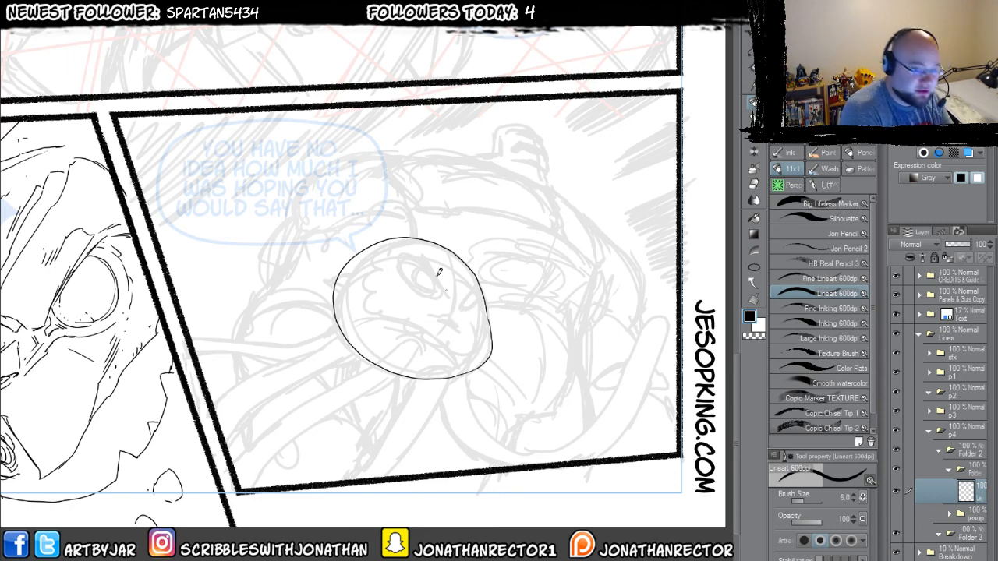
{"action": "mouse_move", "coordinate": [473, 319]}
{"action": "left_mouse_down"}
{"action": "mouse_move", "coordinate": [418, 301]}
{"action": "mouse_move", "coordinate": [471, 321]}
{"action": "mouse_move", "coordinate": [428, 302]}
{"action": "left_mouse_up"}
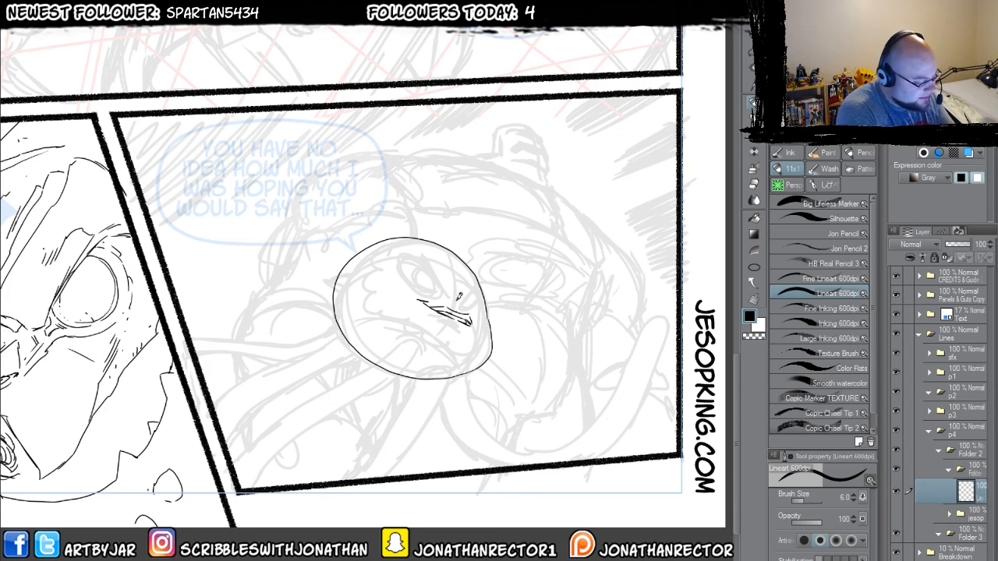
- Draw the creature's two oval eyes, the spikes beside them and the scalloped edge around its face
{"action": "mouse_move", "coordinate": [421, 262]}
{"action": "left_mouse_down"}
{"action": "mouse_move", "coordinate": [438, 272]}
{"action": "mouse_move", "coordinate": [413, 290]}
{"action": "mouse_move", "coordinate": [425, 257]}
{"action": "mouse_move", "coordinate": [432, 265]}
{"action": "left_mouse_up"}
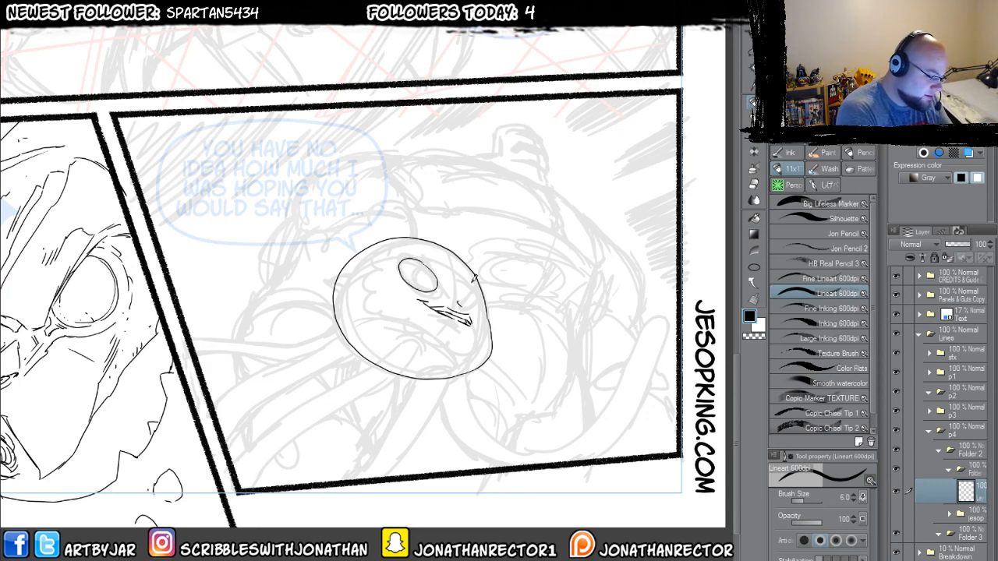
{"action": "mouse_move", "coordinate": [473, 304]}
{"action": "left_mouse_down"}
{"action": "mouse_move", "coordinate": [476, 284]}
{"action": "mouse_move", "coordinate": [483, 290]}
{"action": "mouse_move", "coordinate": [474, 310]}
{"action": "left_mouse_up"}
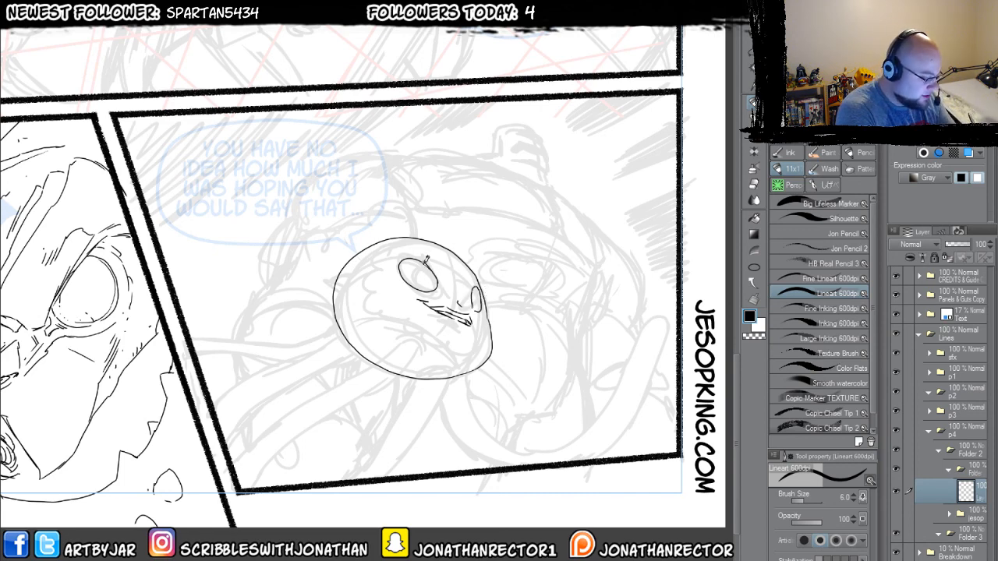
{"action": "mouse_move", "coordinate": [396, 251]}
{"action": "left_mouse_down"}
{"action": "mouse_move", "coordinate": [375, 254]}
{"action": "mouse_move", "coordinate": [395, 272]}
{"action": "mouse_move", "coordinate": [404, 263]}
{"action": "left_mouse_up"}
{"action": "mouse_move", "coordinate": [479, 282]}
{"action": "left_mouse_down"}
{"action": "mouse_move", "coordinate": [506, 283]}
{"action": "mouse_move", "coordinate": [498, 306]}
{"action": "mouse_move", "coordinate": [466, 329]}
{"action": "mouse_move", "coordinate": [489, 336]}
{"action": "mouse_move", "coordinate": [481, 345]}
{"action": "mouse_move", "coordinate": [433, 340]}
{"action": "mouse_move", "coordinate": [377, 314]}
{"action": "mouse_move", "coordinate": [353, 275]}
{"action": "mouse_move", "coordinate": [376, 240]}
{"action": "mouse_move", "coordinate": [367, 245]}
{"action": "mouse_move", "coordinate": [392, 240]}
{"action": "left_mouse_up"}
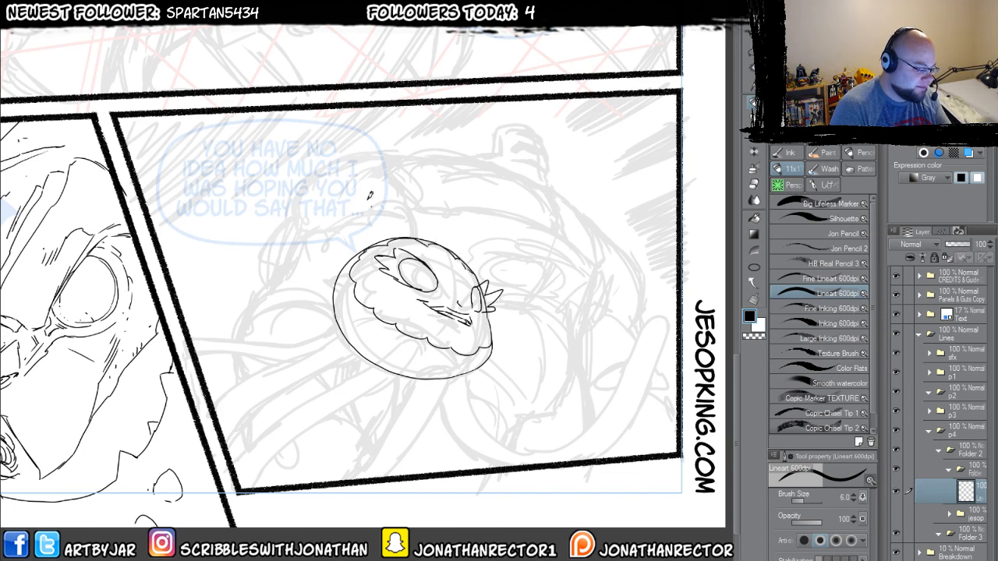
- Clean up the lines around the eyes and add angry brows, irises and small spots along both sides of the face
{"action": "key", "text": "e"}
{"action": "key", "text": "p"}
{"action": "mouse_move", "coordinate": [419, 257]}
{"action": "left_mouse_down"}
{"action": "mouse_move", "coordinate": [448, 284]}
{"action": "mouse_move", "coordinate": [449, 274]}
{"action": "left_mouse_up"}
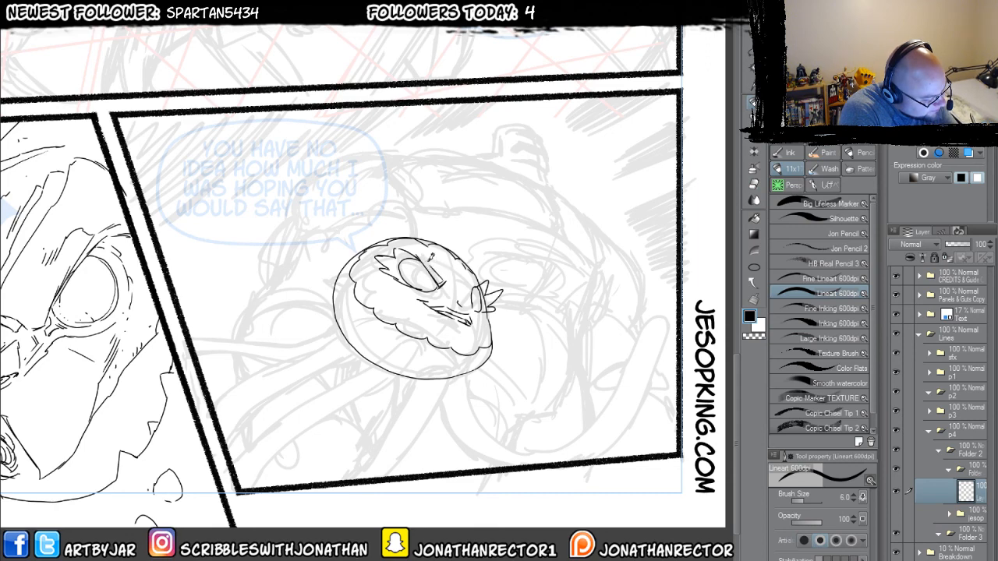
{"action": "key", "text": "e"}
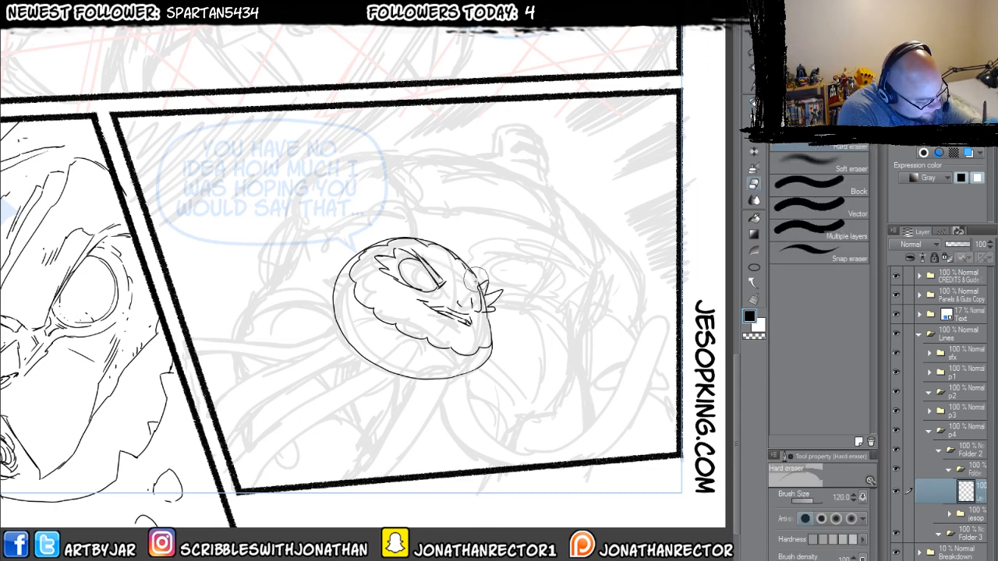
{"action": "key", "text": "p"}
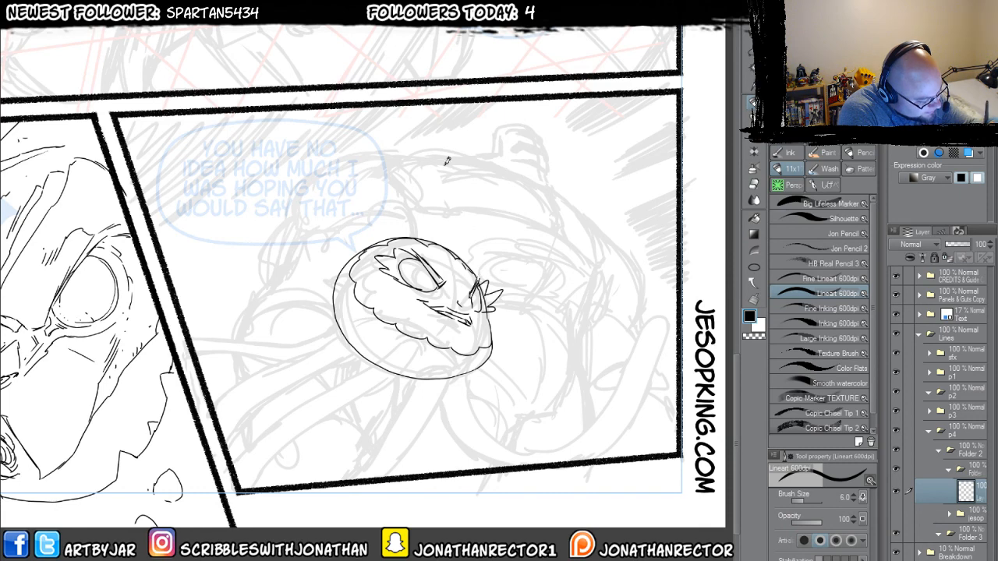
{"action": "mouse_move", "coordinate": [425, 268]}
{"action": "left_mouse_down"}
{"action": "mouse_move", "coordinate": [419, 259]}
{"action": "mouse_move", "coordinate": [421, 281]}
{"action": "mouse_move", "coordinate": [433, 285]}
{"action": "mouse_move", "coordinate": [427, 272]}
{"action": "left_mouse_up"}
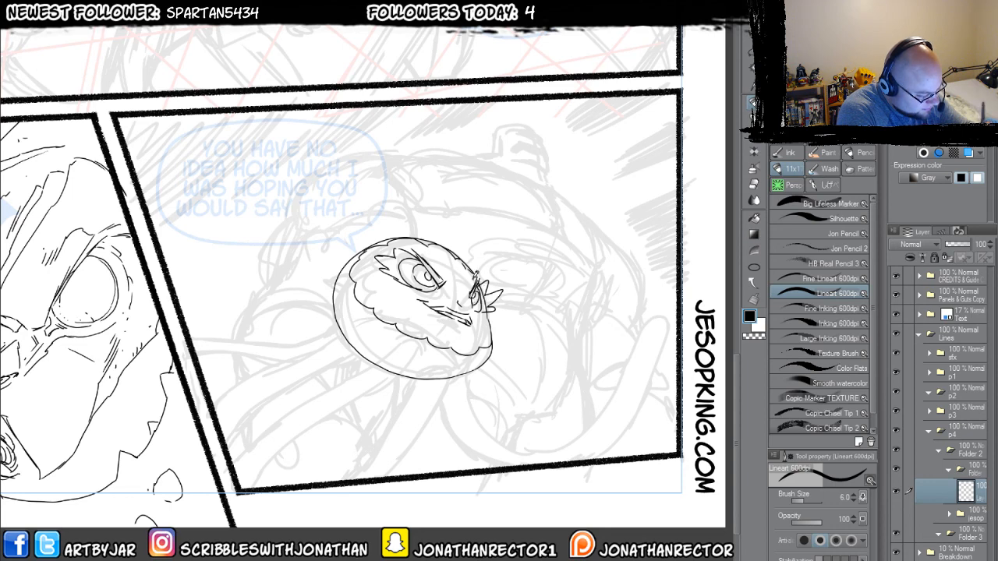
{"action": "mouse_move", "coordinate": [375, 268]}
{"action": "left_mouse_down"}
{"action": "mouse_move", "coordinate": [387, 275]}
{"action": "mouse_move", "coordinate": [364, 289]}
{"action": "mouse_move", "coordinate": [362, 271]}
{"action": "left_mouse_up"}
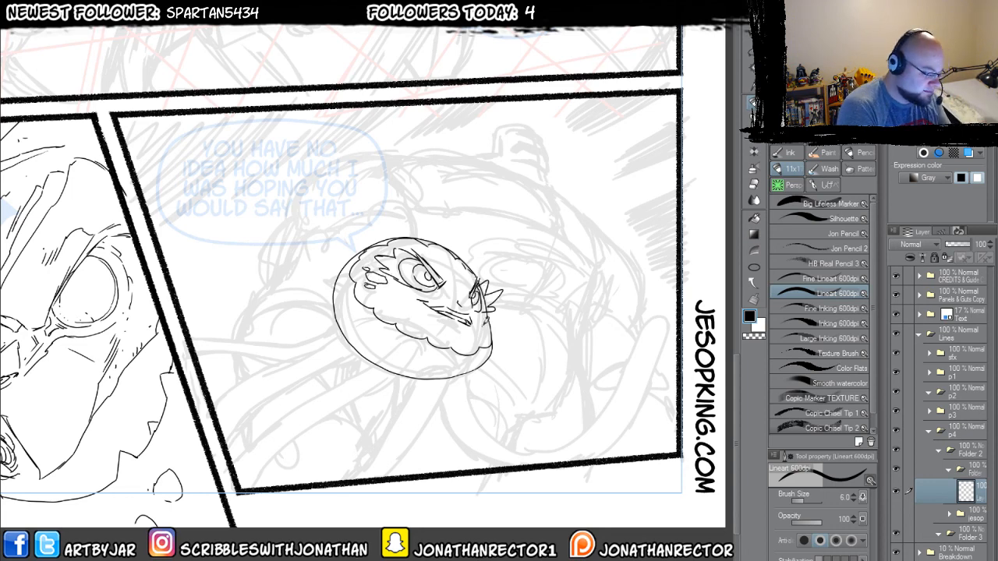
{"action": "left_click_drag", "start_coordinate": [489, 317], "coordinate": [486, 339]}
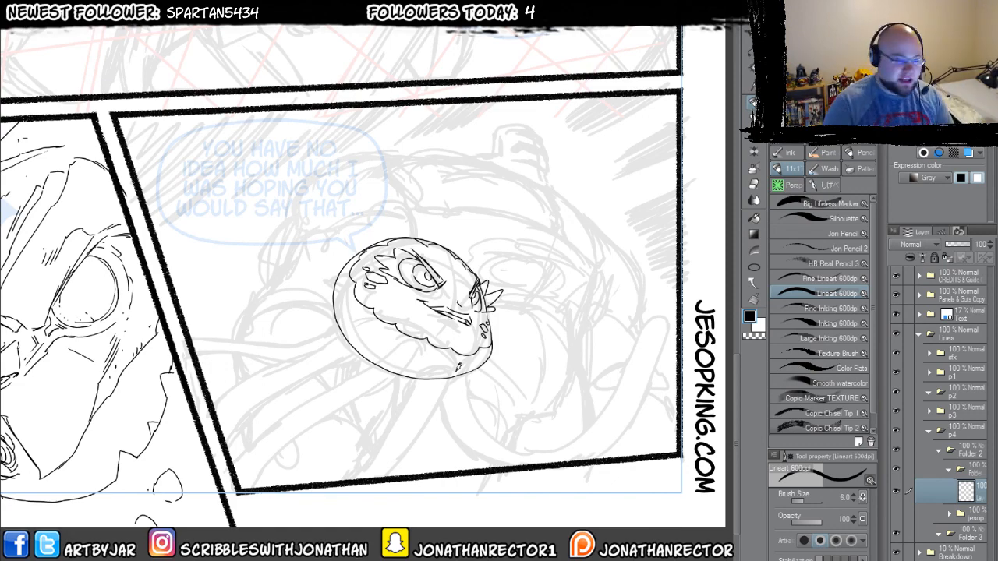
{"action": "left_click_drag", "start_coordinate": [422, 393], "coordinate": [437, 371]}
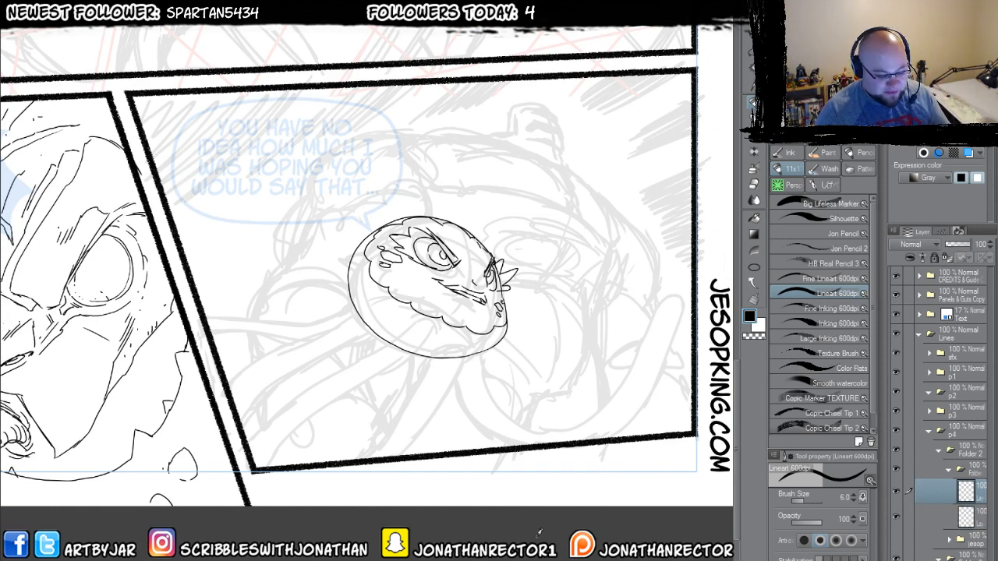
{"action": "left_click", "coordinate": [791, 209]}
{"action": "left_click_drag", "start_coordinate": [396, 350], "coordinate": [371, 340]}
{"action": "key", "text": "bracketright"}
{"action": "key", "text": "bracketright"}
{"action": "key", "text": "bracketright"}
{"action": "key", "text": "bracketright"}
{"action": "key", "text": "bracketright"}
{"action": "key", "text": "bracketright"}
{"action": "key", "text": "bracketright"}
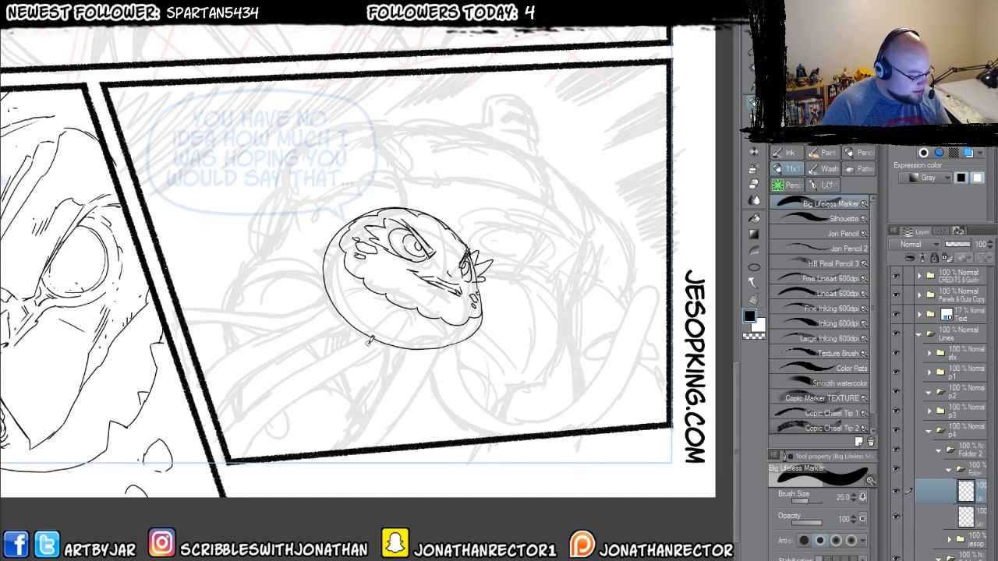
{"action": "key", "text": "bracketright"}
{"action": "key", "text": "bracketright"}
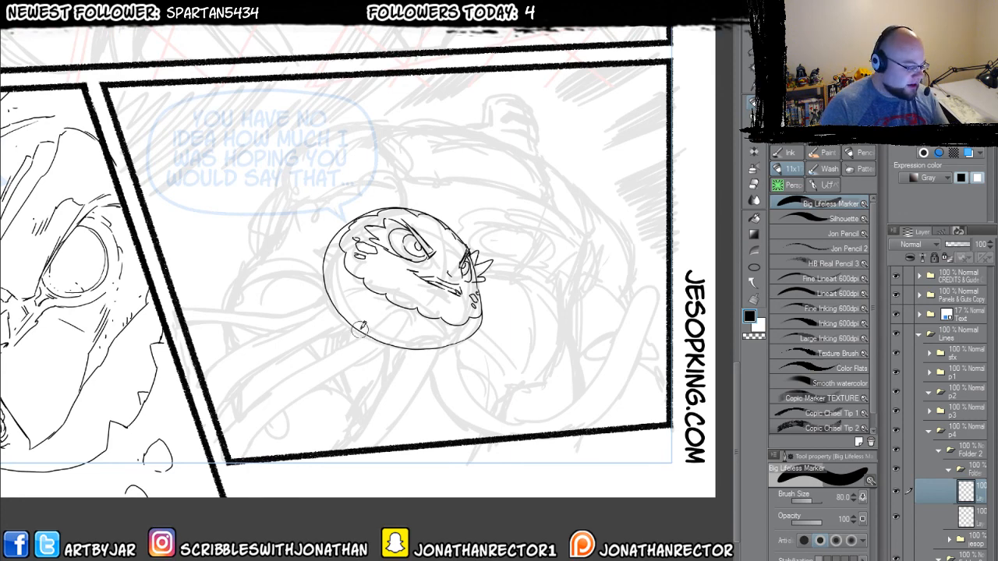
- Paint two thick black tentacles running down from the head's underside past the panel's lower border with the Momo Tentacles brush at size 170
{"action": "left_click", "coordinate": [824, 184]}
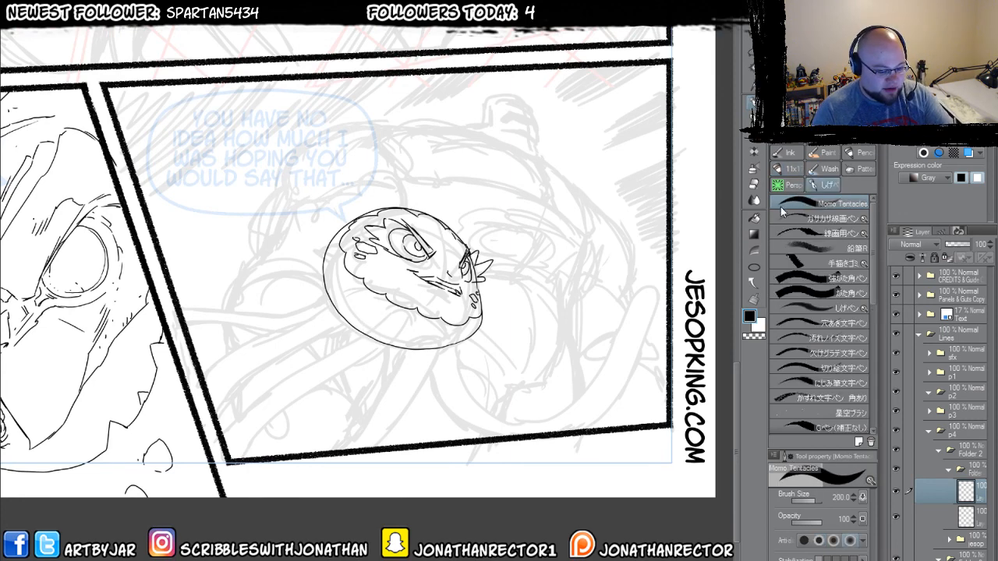
{"action": "key", "text": "bracketleft"}
{"action": "key", "text": "bracketleft"}
{"action": "mouse_move", "coordinate": [395, 326]}
{"action": "left_mouse_down"}
{"action": "mouse_move", "coordinate": [365, 344]}
{"action": "mouse_move", "coordinate": [175, 381]}
{"action": "left_mouse_up"}
{"action": "key", "text": "ctrl+z"}
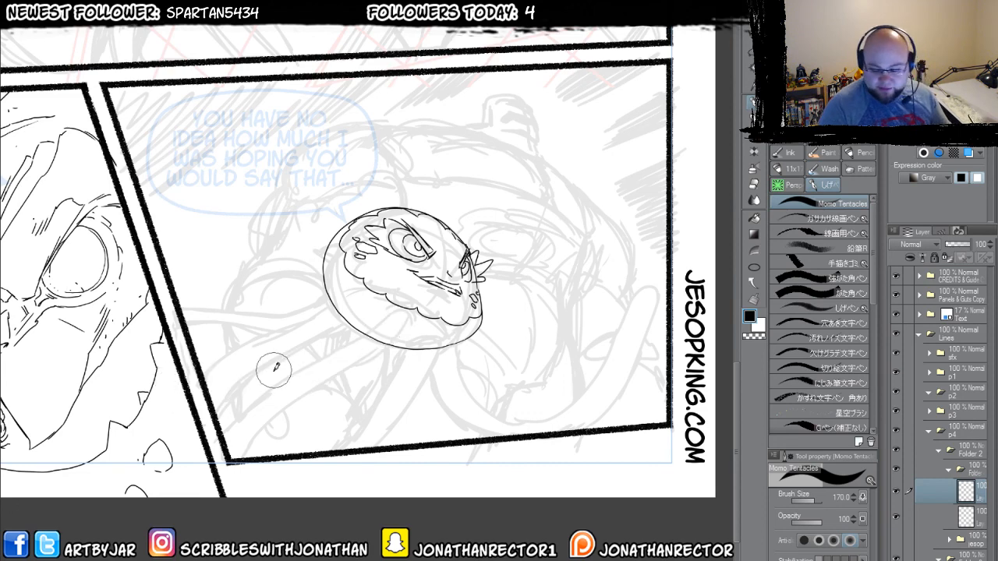
{"action": "mouse_move", "coordinate": [394, 319]}
{"action": "left_mouse_down"}
{"action": "mouse_move", "coordinate": [375, 339]}
{"action": "mouse_move", "coordinate": [301, 375]}
{"action": "mouse_move", "coordinate": [227, 491]}
{"action": "left_mouse_up"}
{"action": "left_click_drag", "start_coordinate": [429, 331], "coordinate": [366, 488]}
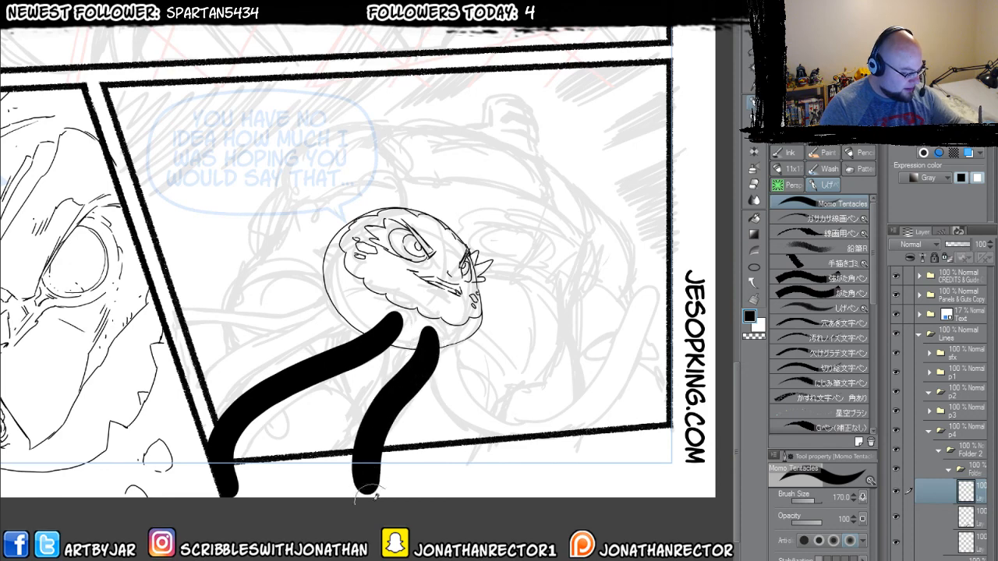
- Paint two crossing tentacles from the head past the panel's left border and one curling up across the right half of the panel
{"action": "mouse_move", "coordinate": [367, 312]}
{"action": "left_mouse_down"}
{"action": "mouse_move", "coordinate": [304, 319]}
{"action": "mouse_move", "coordinate": [194, 380]}
{"action": "mouse_move", "coordinate": [201, 421]}
{"action": "left_mouse_up"}
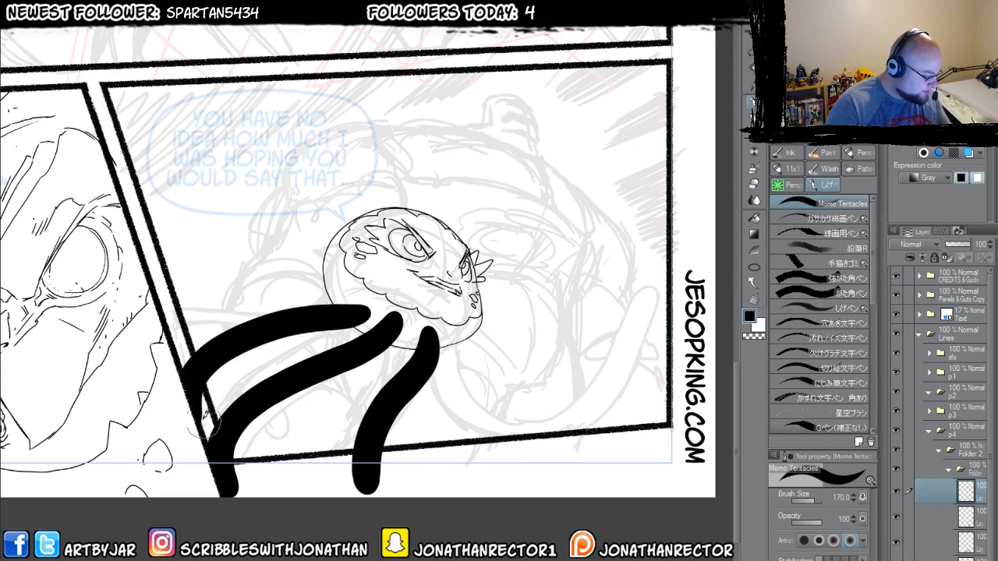
{"action": "key", "text": "ctrl+z"}
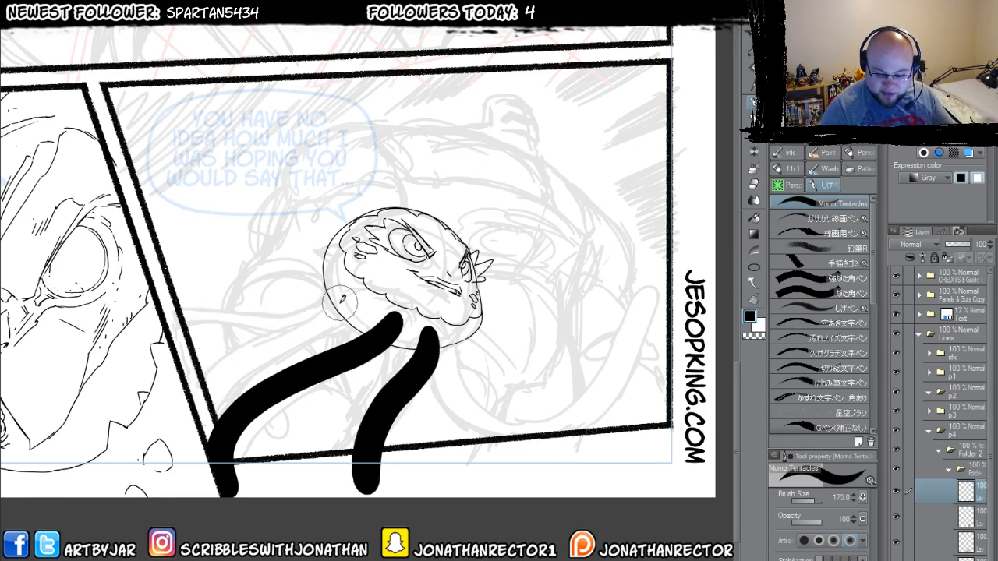
{"action": "mouse_move", "coordinate": [367, 312]}
{"action": "left_mouse_down"}
{"action": "mouse_move", "coordinate": [273, 347]}
{"action": "mouse_move", "coordinate": [152, 354]}
{"action": "left_mouse_up"}
{"action": "mouse_move", "coordinate": [356, 309]}
{"action": "left_mouse_down"}
{"action": "mouse_move", "coordinate": [239, 298]}
{"action": "mouse_move", "coordinate": [156, 334]}
{"action": "left_mouse_up"}
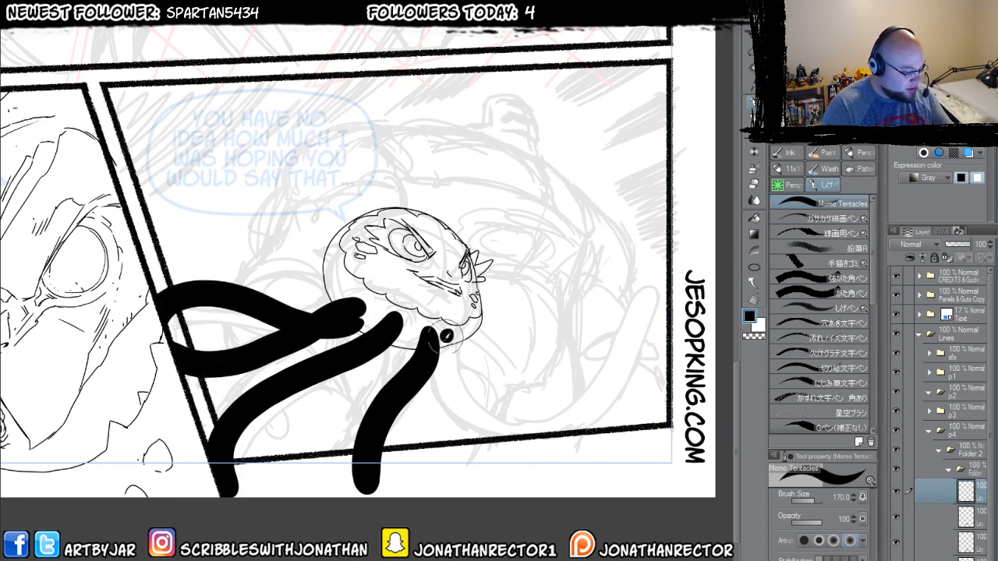
{"action": "mouse_move", "coordinate": [443, 334]}
{"action": "left_mouse_down"}
{"action": "mouse_move", "coordinate": [574, 408]}
{"action": "mouse_move", "coordinate": [592, 272]}
{"action": "left_mouse_up"}
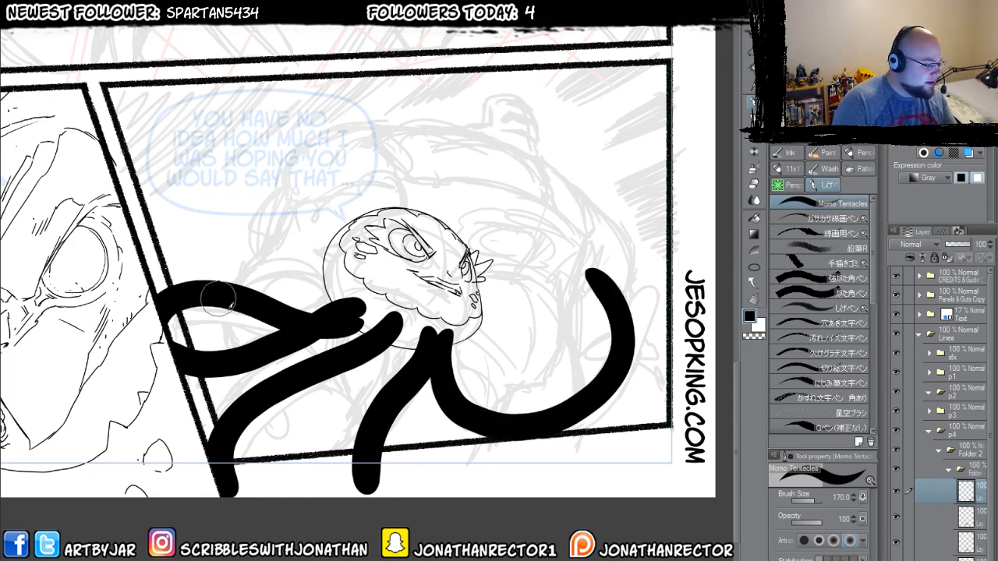
- Turn off the Text folder's layer colour and raise the folder's opacity to 100%
{"action": "left_click_drag", "start_coordinate": [243, 337], "coordinate": [632, 497]}
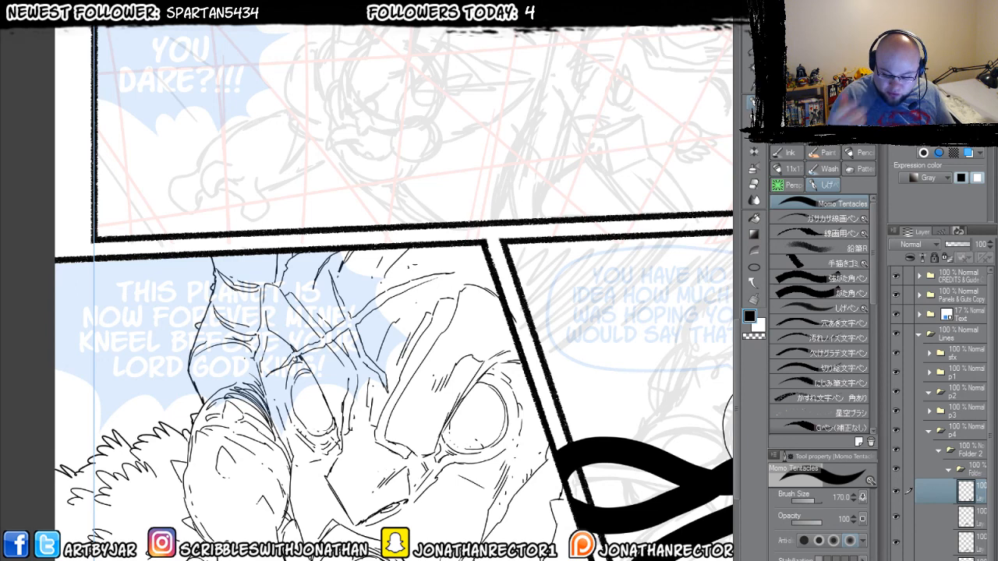
{"action": "left_click", "coordinate": [953, 354]}
{"action": "left_click", "coordinate": [960, 318]}
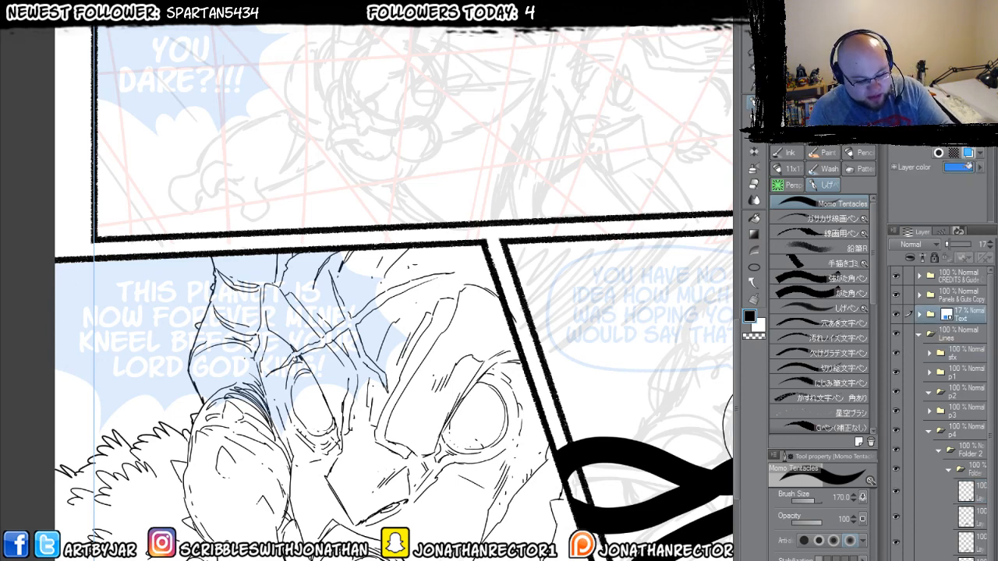
{"action": "left_click_drag", "start_coordinate": [947, 244], "coordinate": [976, 244]}
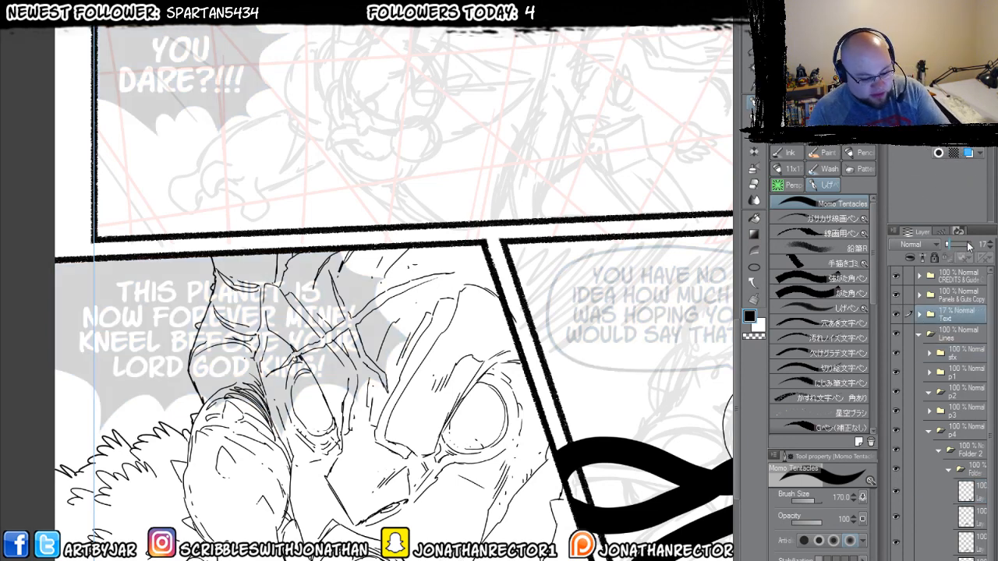
- Look over the whole page with its lettering at full strength, from the top panel down to the lower-right balloon
{"action": "left_click_drag", "start_coordinate": [446, 290], "coordinate": [349, 387]}
{"action": "scroll", "coordinate": [348, 390], "scroll_direction": "down", "scroll_amount": 3}
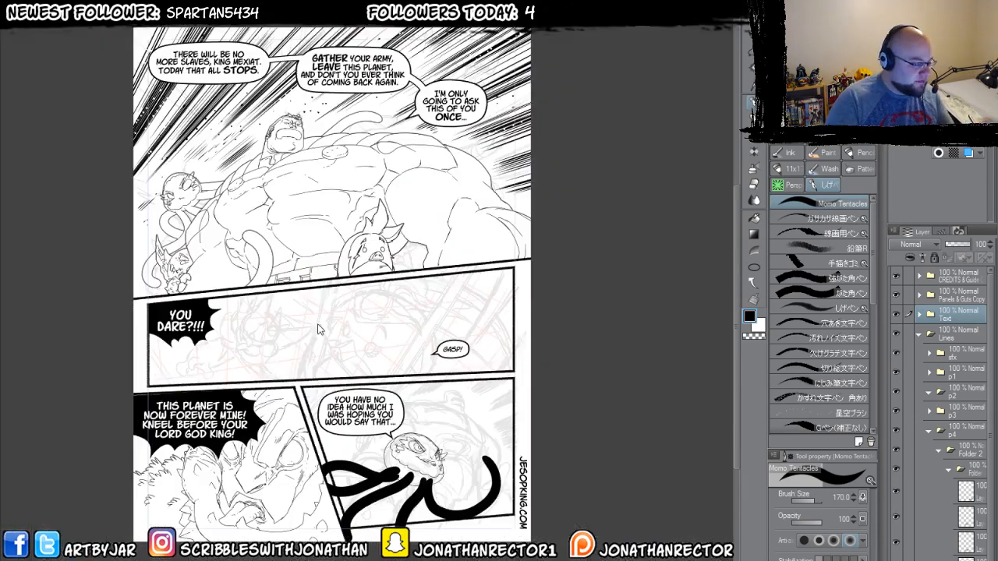
{"action": "left_click_drag", "start_coordinate": [311, 287], "coordinate": [401, 403]}
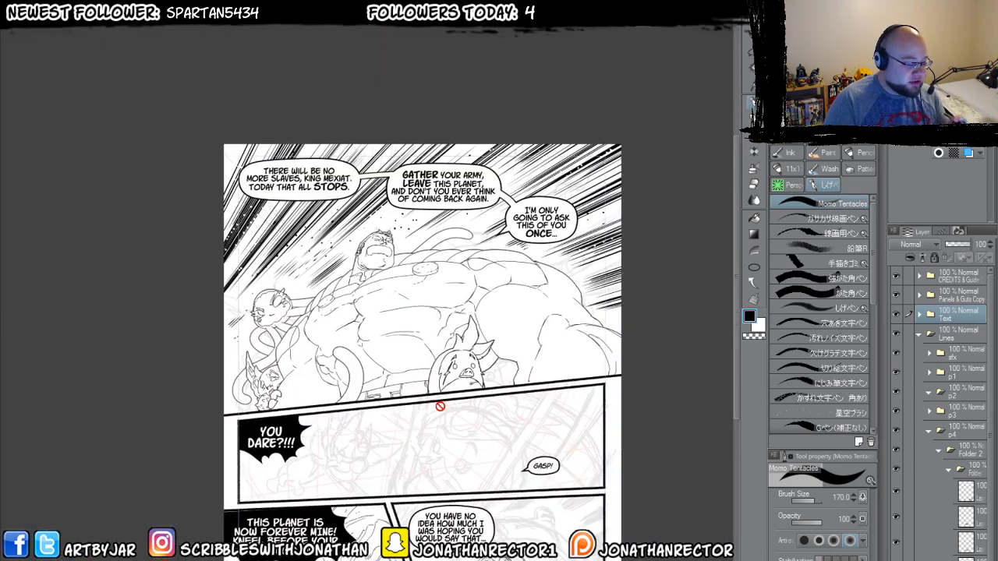
{"action": "scroll", "coordinate": [419, 367], "scroll_direction": "up", "scroll_amount": 2}
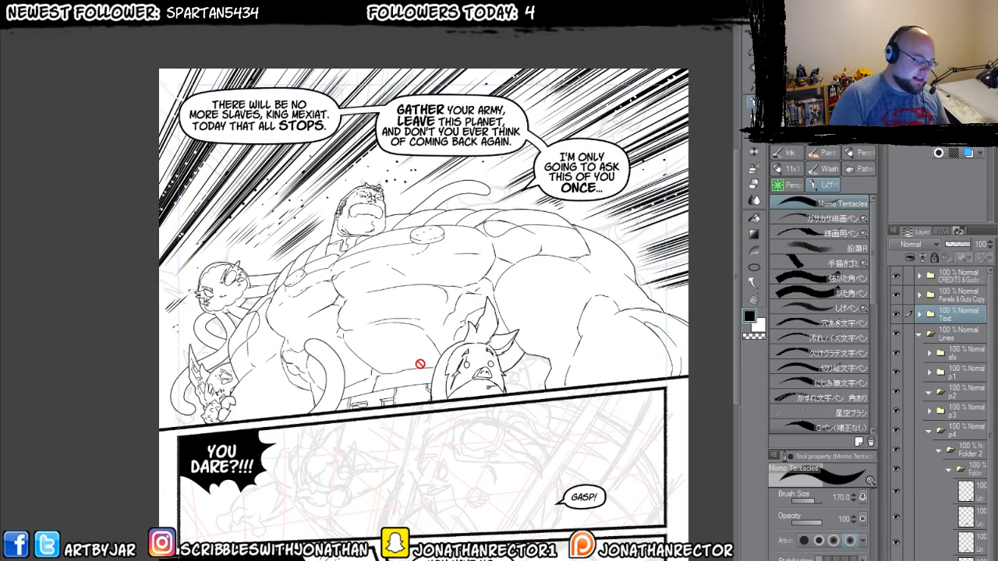
{"action": "left_click_drag", "start_coordinate": [230, 538], "coordinate": [249, 343]}
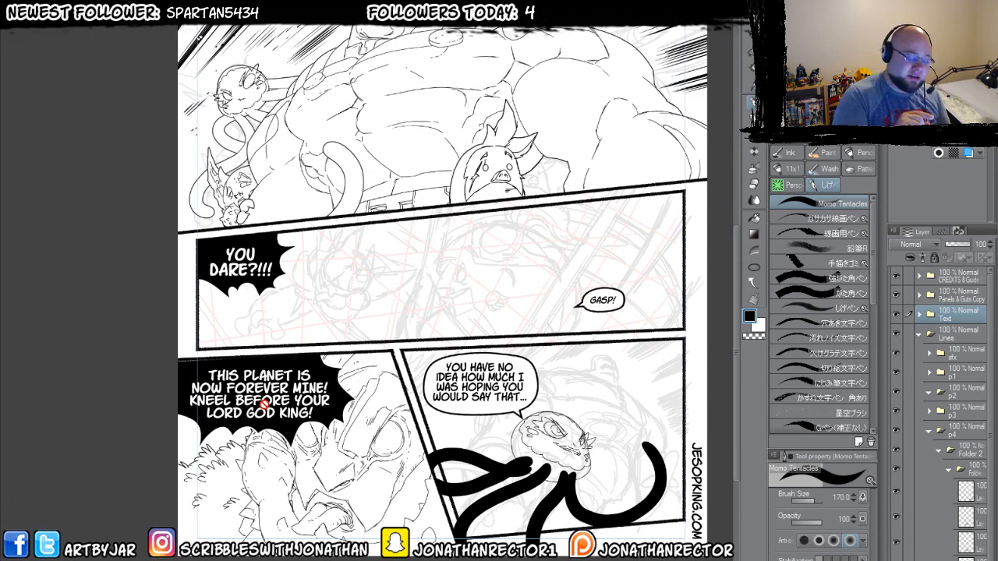
{"action": "left_click_drag", "start_coordinate": [397, 286], "coordinate": [377, 471]}
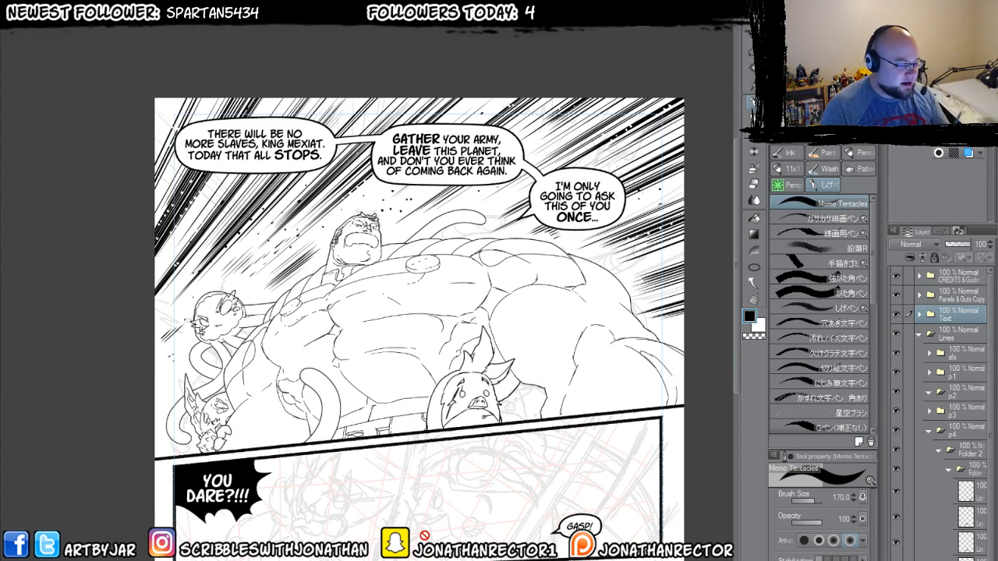
{"action": "left_click_drag", "start_coordinate": [222, 435], "coordinate": [231, 414]}
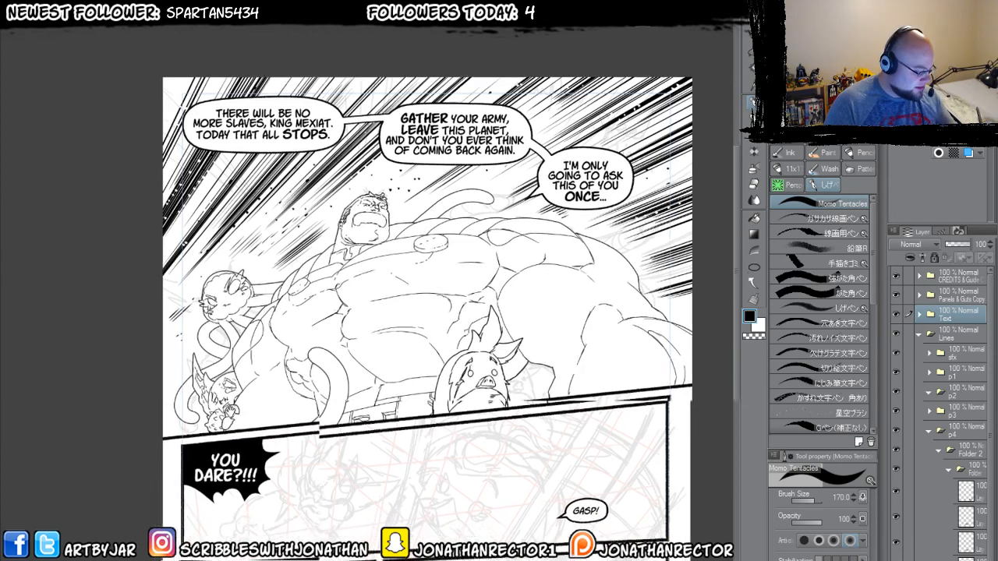
{"action": "left_click_drag", "start_coordinate": [221, 484], "coordinate": [254, 365]}
{"action": "left_click", "coordinate": [270, 403], "text": "ctrl"}
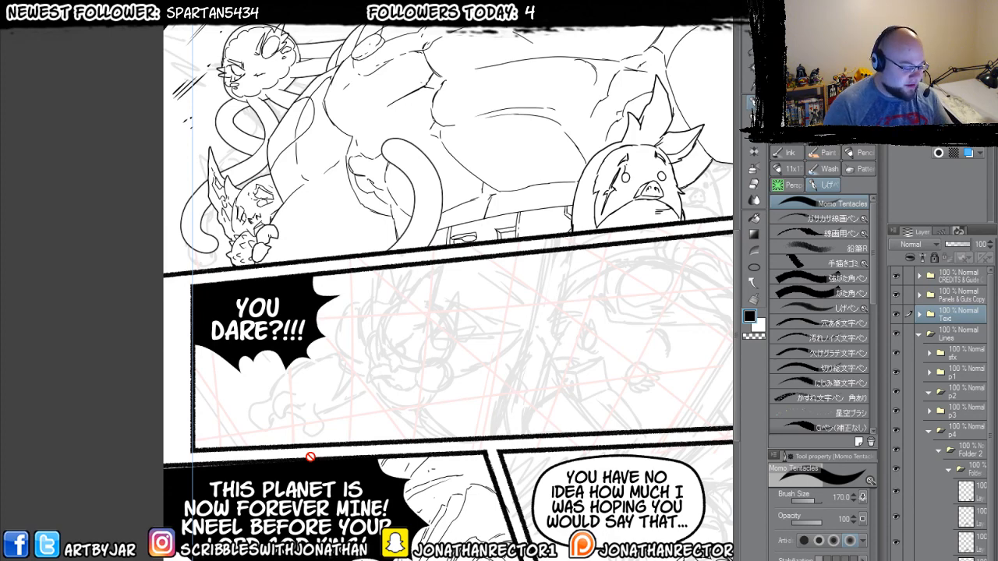
{"action": "left_click_drag", "start_coordinate": [310, 457], "coordinate": [154, 410]}
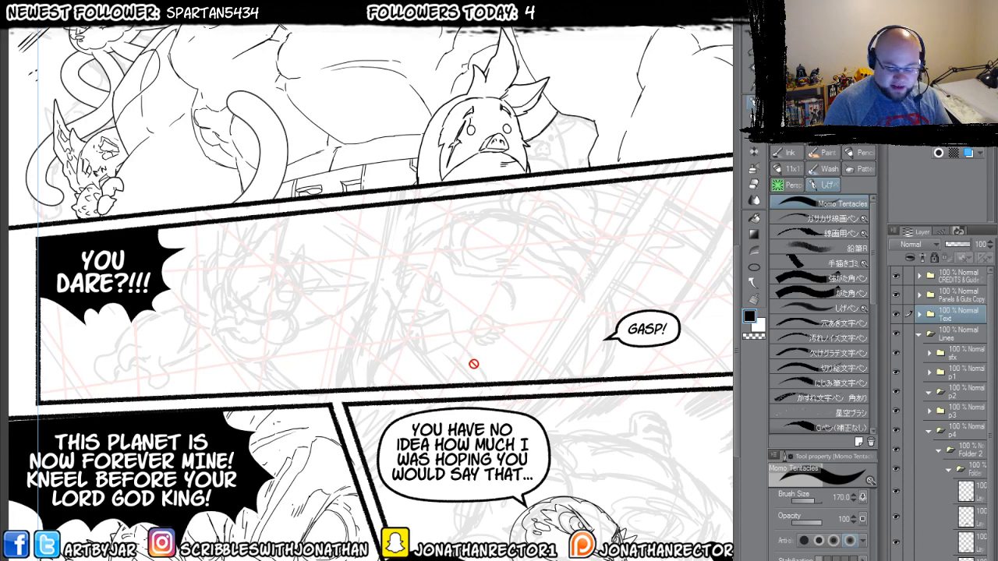
{"action": "left_click_drag", "start_coordinate": [205, 555], "coordinate": [268, 374]}
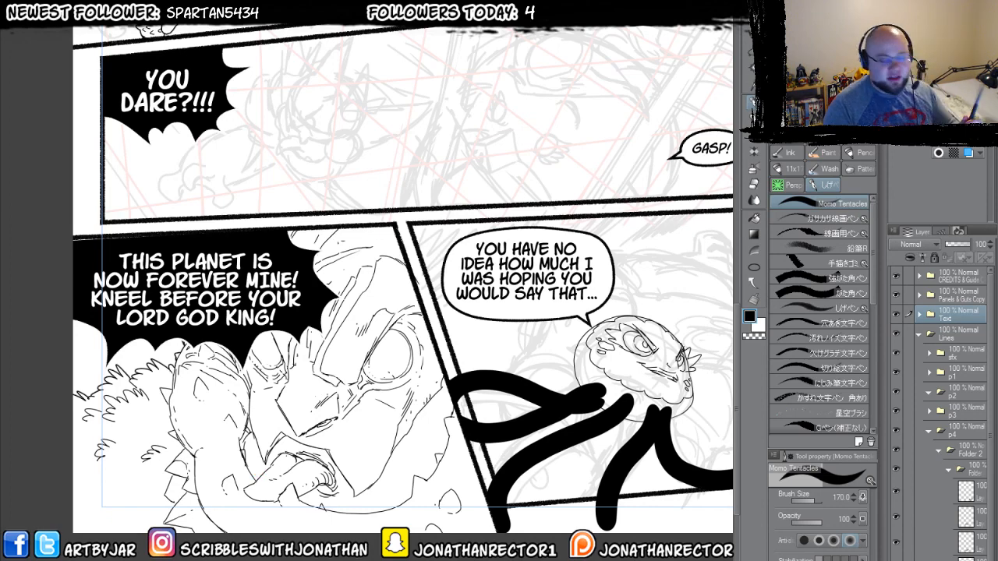
{"action": "left_click_drag", "start_coordinate": [409, 459], "coordinate": [207, 472]}
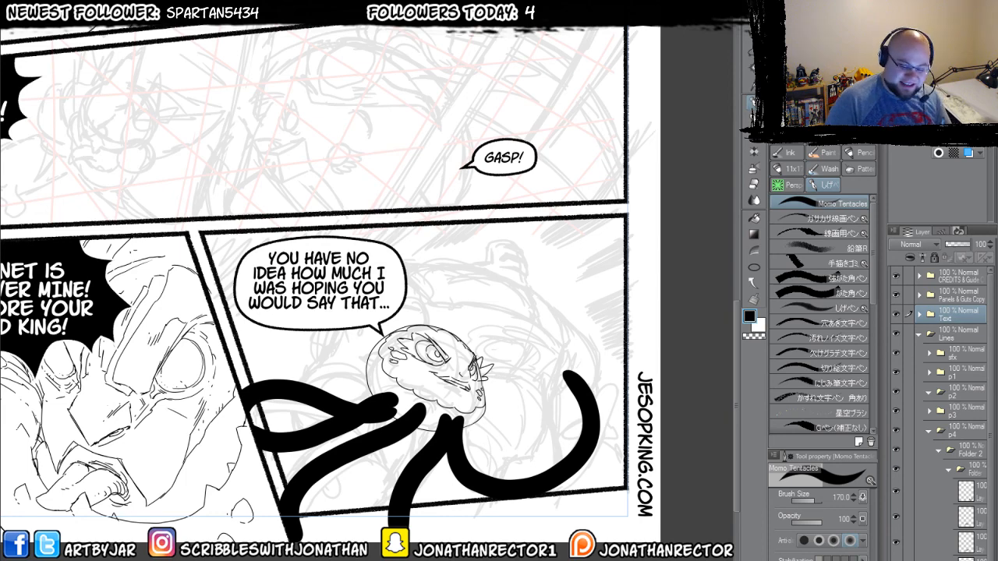
- In the lower-right panel's speech balloon, change YOU after HOPING to YOU'D and delete the word WOULD
{"action": "key", "text": "t"}
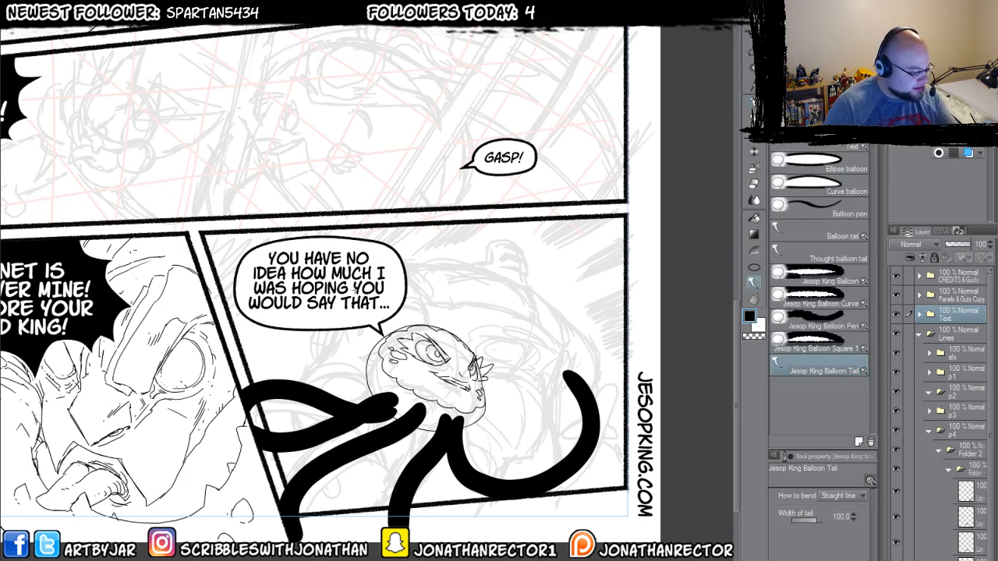
{"action": "key", "text": "t"}
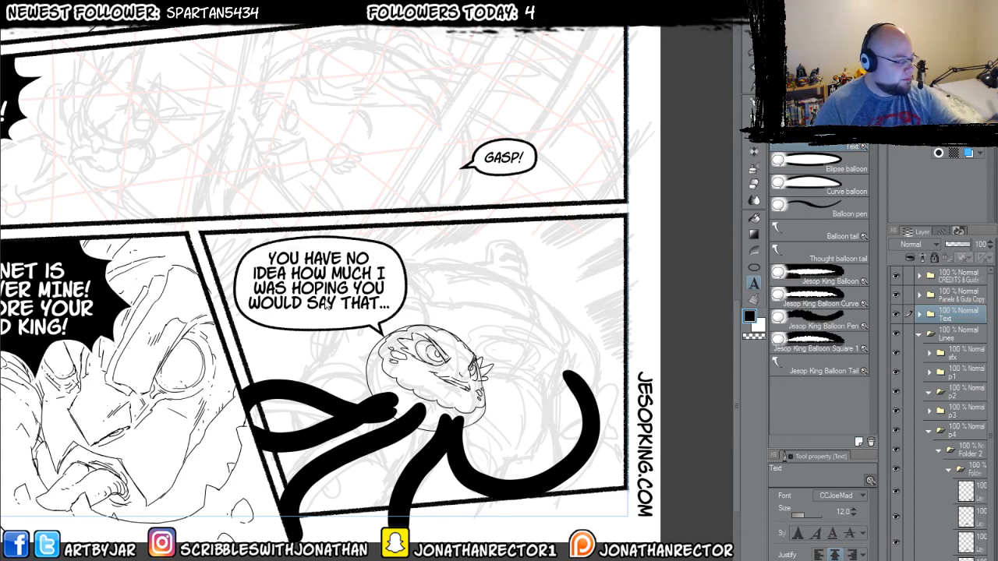
{"action": "left_click", "coordinate": [370, 290]}
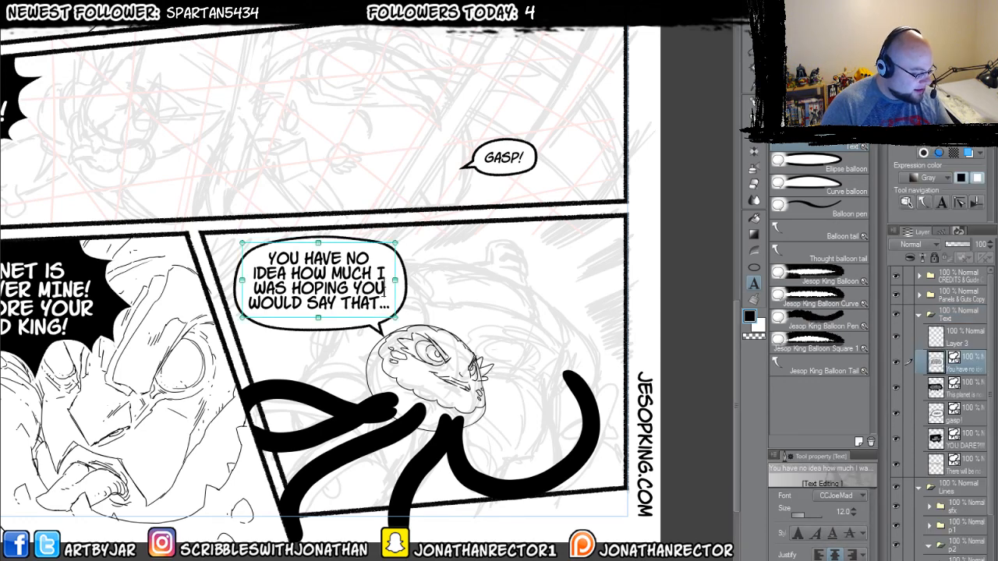
{"action": "type", "text": "'D"}
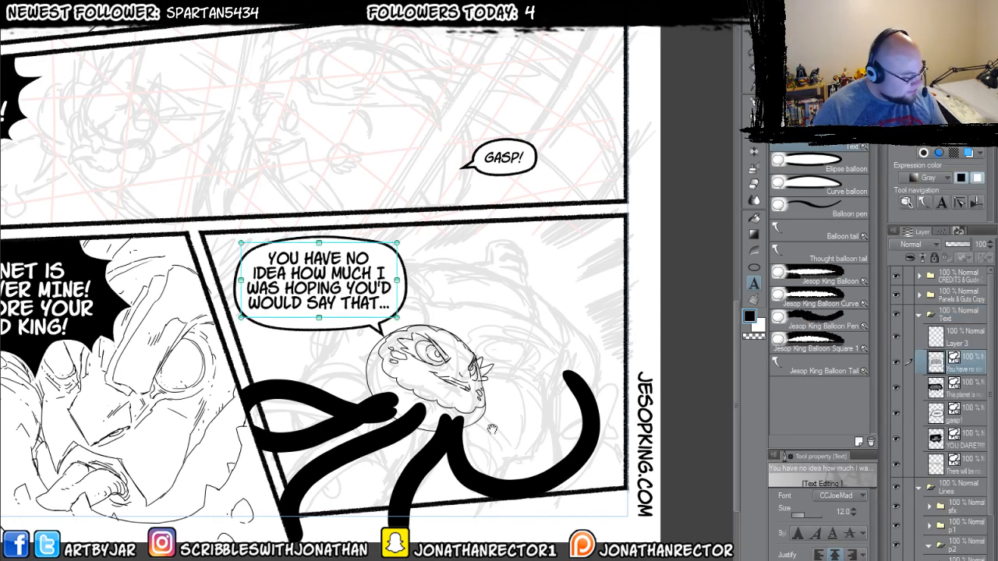
{"action": "key", "text": "Home"}
{"action": "key", "text": "Delete"}
{"action": "key", "text": "Delete"}
{"action": "key", "text": "Delete"}
{"action": "key", "text": "Delete"}
{"action": "key", "text": "Delete"}
{"action": "key", "text": "Delete"}
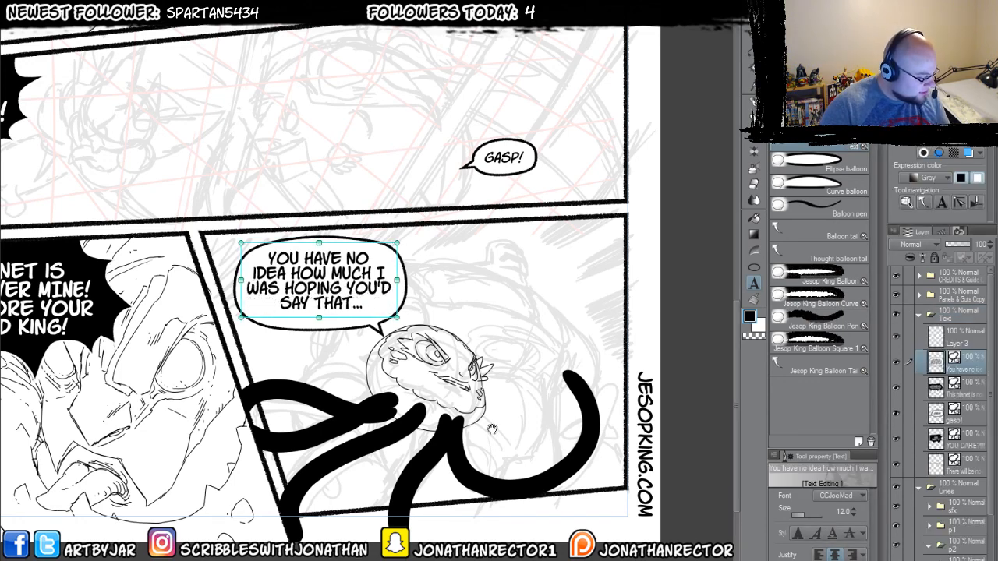
- Re-break the balloon's text so that its last line reads YOU'D SAY THAT..., and finish the text editing
{"action": "key", "text": "Up"}
{"action": "key", "text": "Right"}
{"action": "key", "text": "Right"}
{"action": "key", "text": "Right"}
{"action": "key", "text": "Right"}
{"action": "key", "text": "Right"}
{"action": "key", "text": "Right"}
{"action": "key", "text": "Right"}
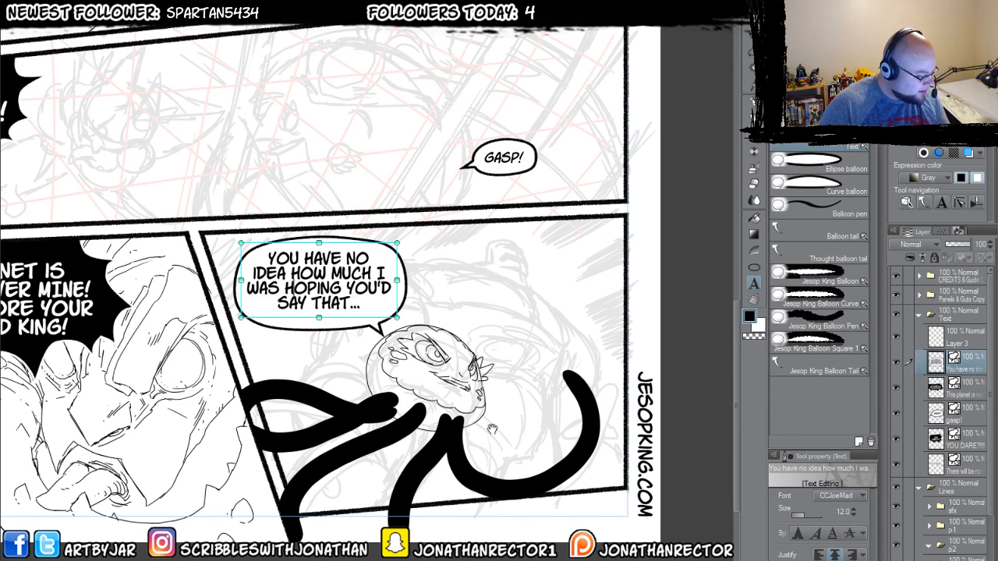
{"action": "key", "text": "BackSpace"}
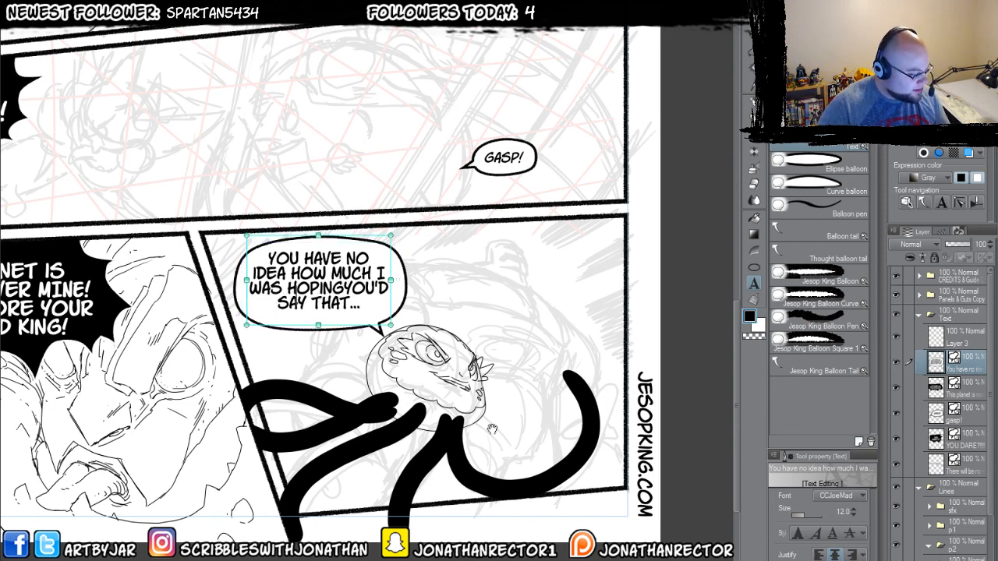
{"action": "key", "text": "Return"}
{"action": "key", "text": "Down"}
{"action": "key", "text": "Right"}
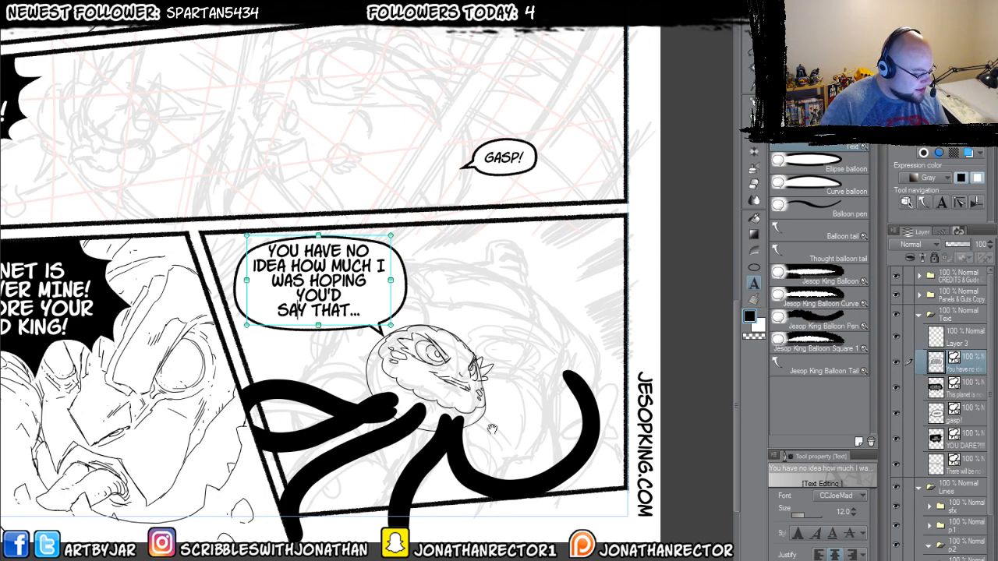
{"action": "key", "text": "Delete"}
{"action": "type", "text": "A"}
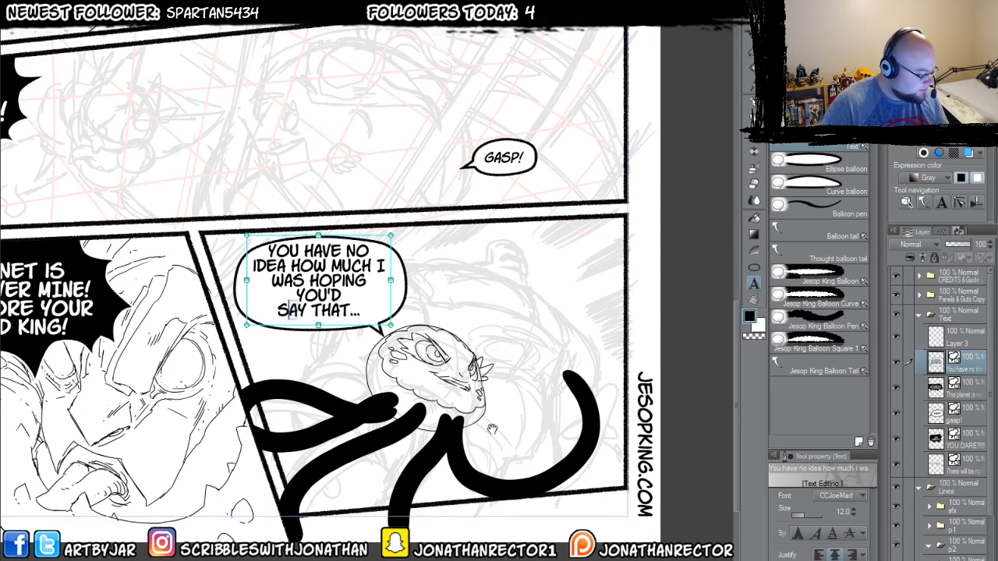
{"action": "key", "text": "Home"}
{"action": "key", "text": "BackSpace"}
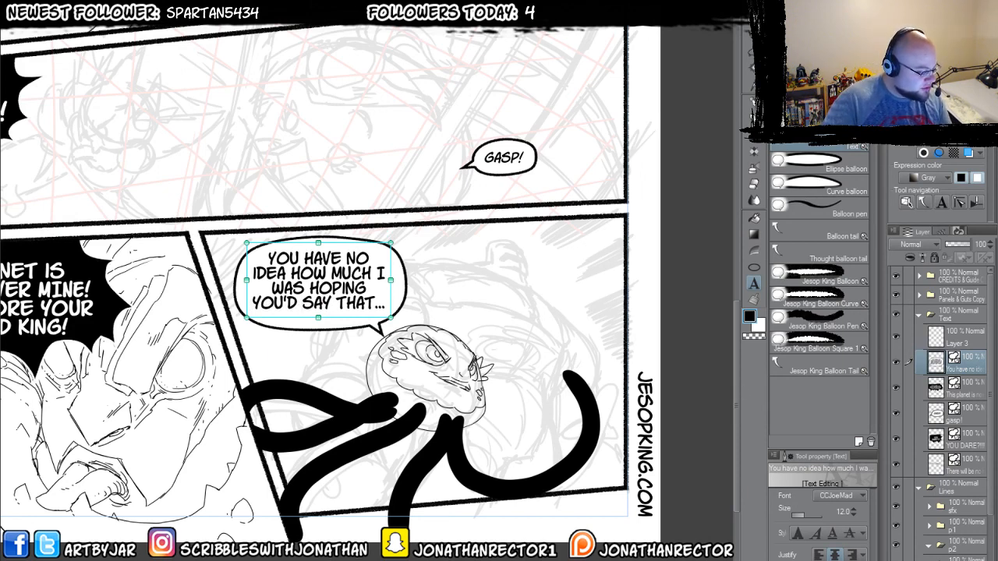
{"action": "key", "text": "Return"}
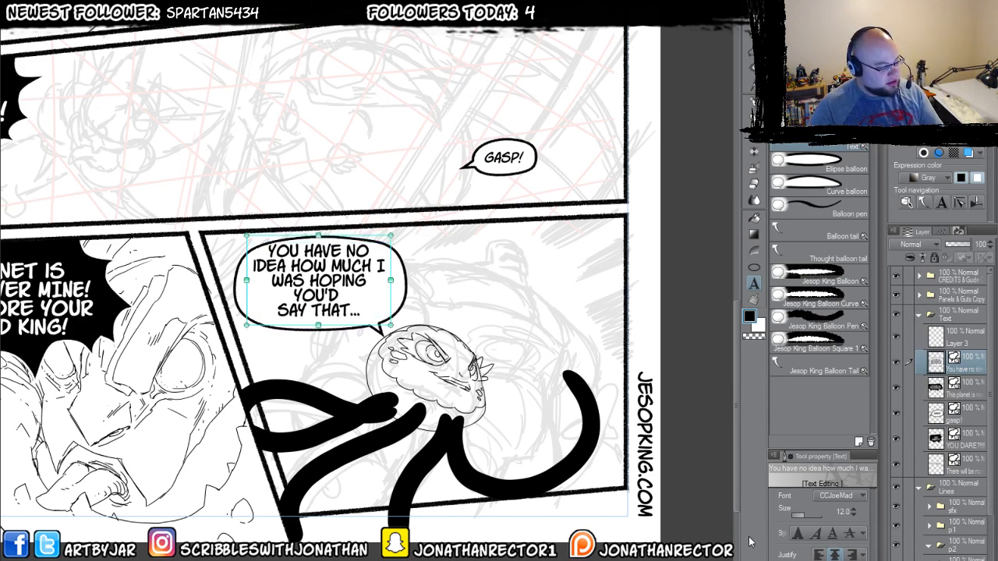
{"action": "key", "text": "BackSpace"}
{"action": "left_click", "coordinate": [920, 315]}
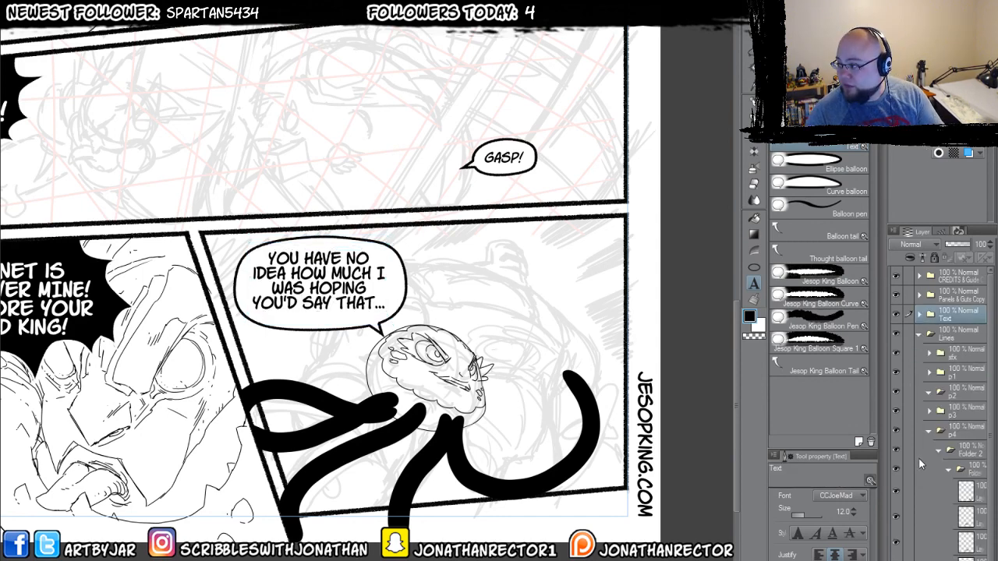
{"action": "left_click", "coordinate": [971, 493]}
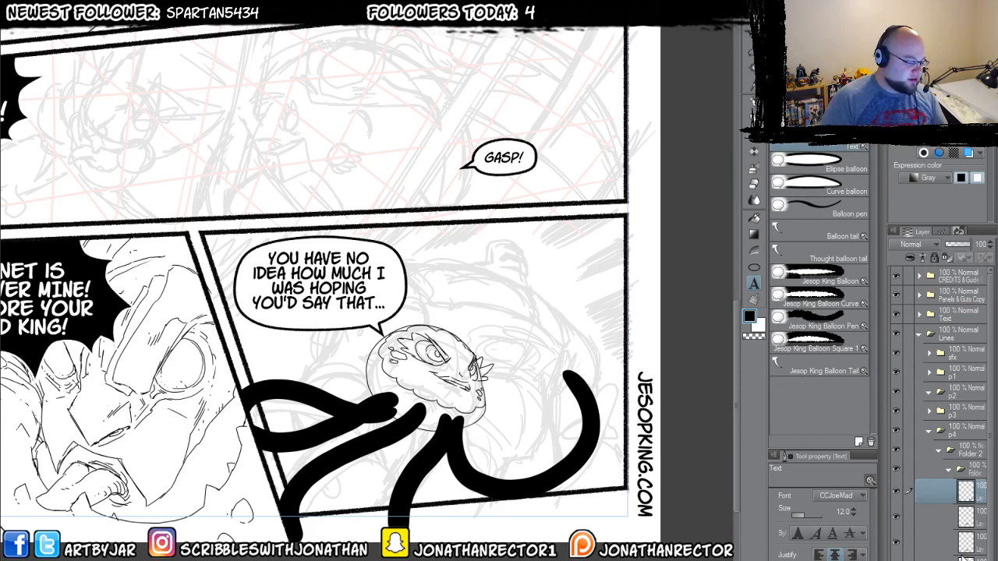
- Select the lower-right balloon's text layer and shift the balloon slightly left and up within its panel
{"action": "left_click", "coordinate": [920, 315]}
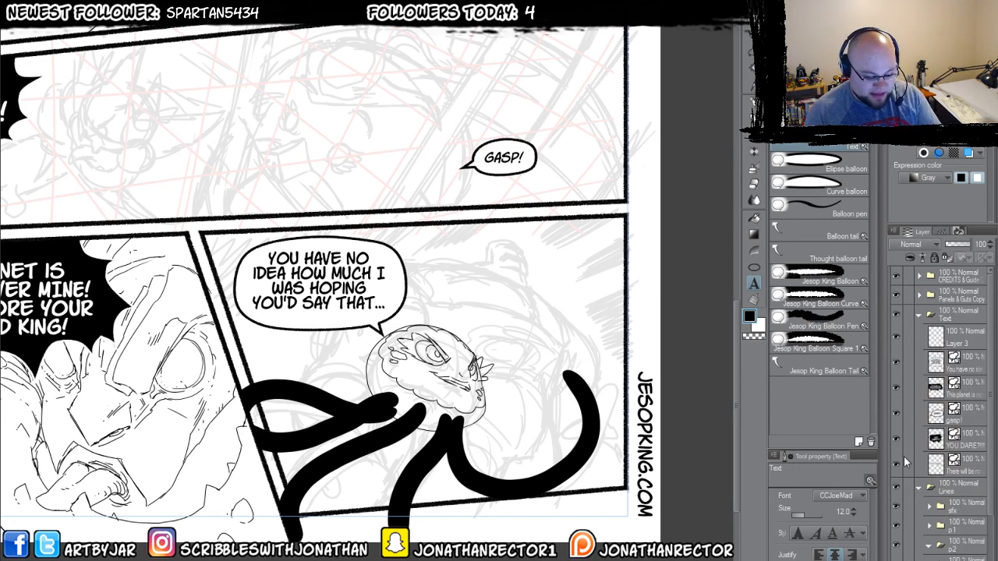
{"action": "left_click", "coordinate": [895, 361]}
{"action": "left_click", "coordinate": [896, 361]}
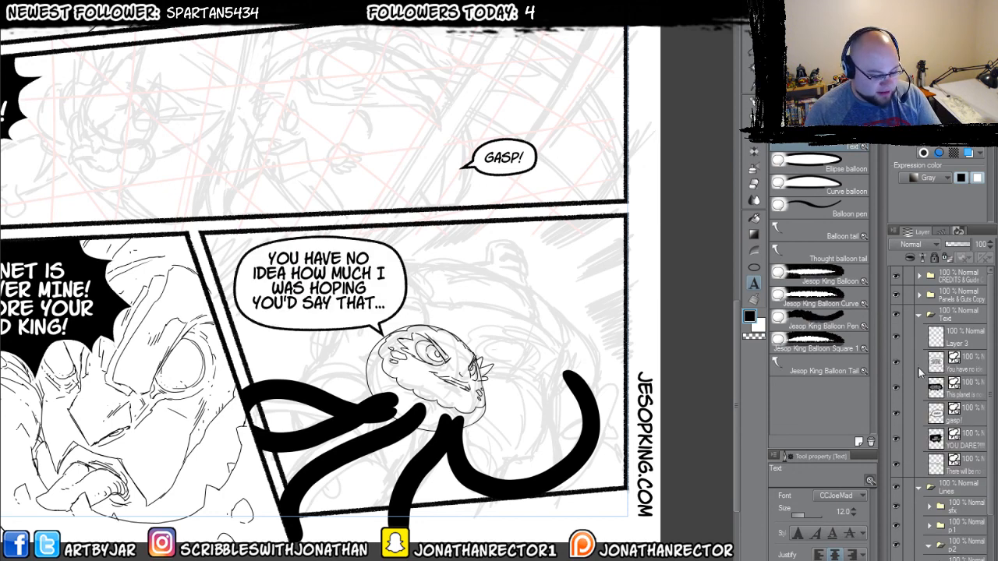
{"action": "left_click", "coordinate": [918, 367]}
{"action": "key", "text": "k"}
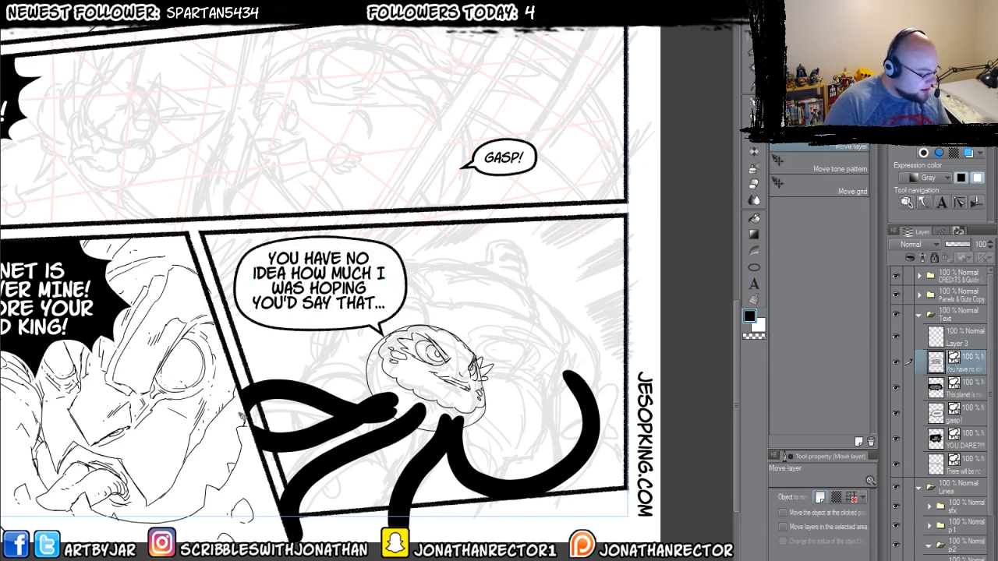
{"action": "left_click_drag", "start_coordinate": [237, 421], "coordinate": [234, 418]}
{"action": "key", "text": "Left"}
{"action": "key", "text": "Left"}
{"action": "key", "text": "Down"}
{"action": "key", "text": "Down"}
{"action": "key", "text": "Down"}
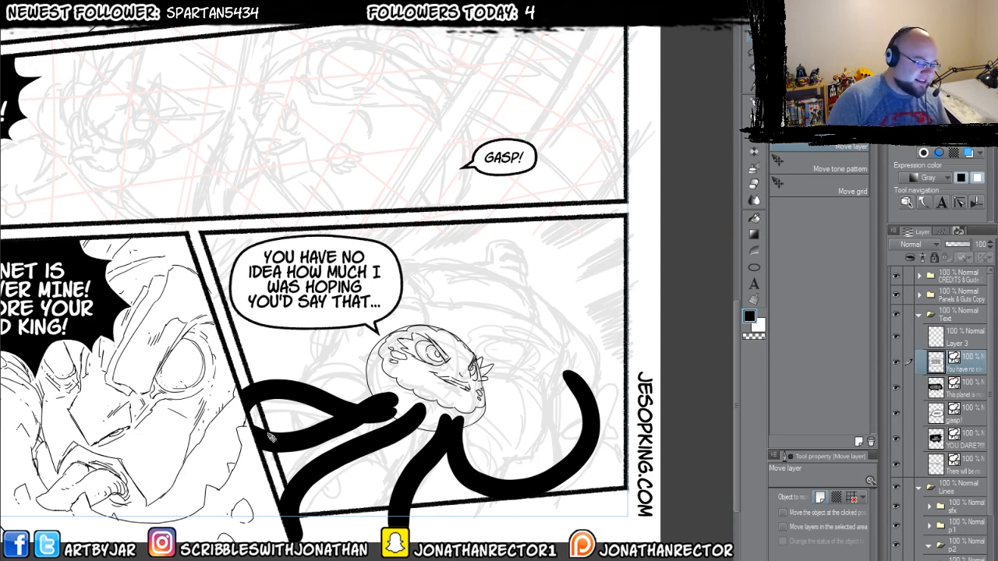
{"action": "left_click", "coordinate": [919, 315]}
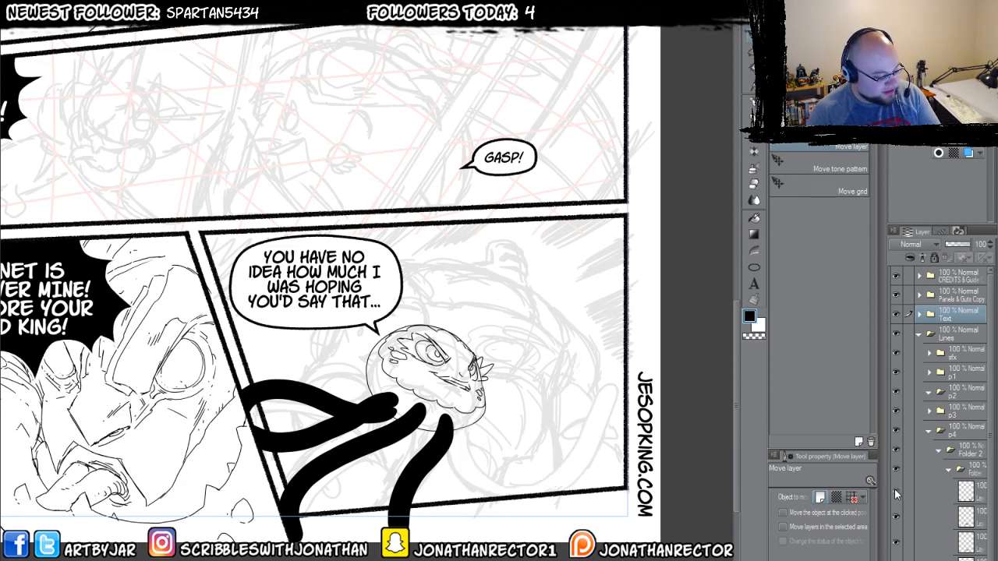
- On the tentacle layer, paint another tentacle from the head down past the panel's lower border and make it white with thin outlines
{"action": "left_click", "coordinate": [978, 494]}
{"action": "key", "text": "p"}
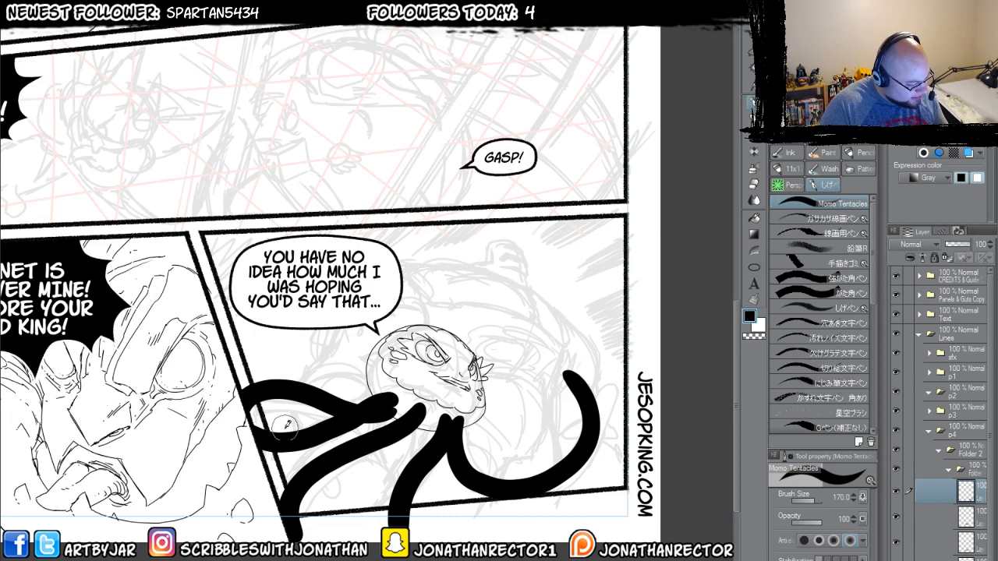
{"action": "left_click_drag", "start_coordinate": [293, 439], "coordinate": [296, 434]}
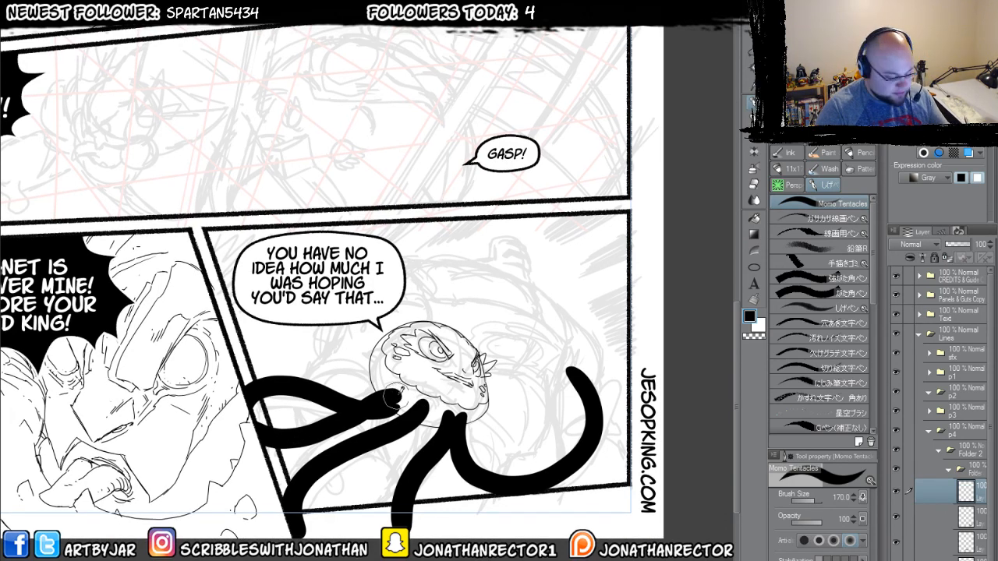
{"action": "mouse_move", "coordinate": [399, 388]}
{"action": "left_mouse_down"}
{"action": "mouse_move", "coordinate": [407, 425]}
{"action": "mouse_move", "coordinate": [328, 533]}
{"action": "left_mouse_up"}
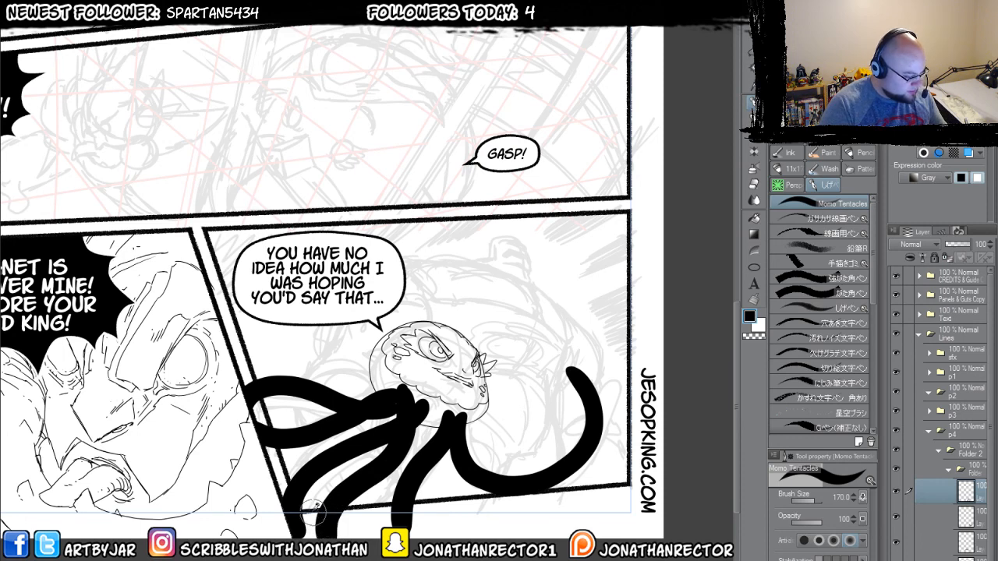
{"action": "key", "text": "ctrl+z"}
{"action": "key", "text": "ctrl+z"}
{"action": "key", "text": "ctrl+z"}
{"action": "key", "text": "ctrl+z"}
{"action": "key", "text": "ctrl+z"}
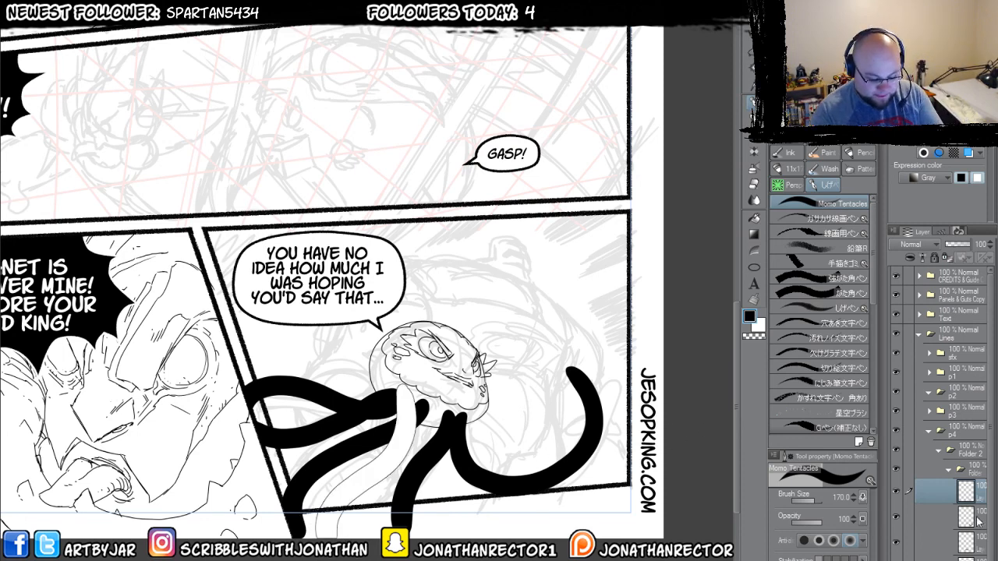
- Give the remaining black tentacles a white fill with thin black outlines, and select the topmost tentacle layer
{"action": "key", "text": "ctrl+z"}
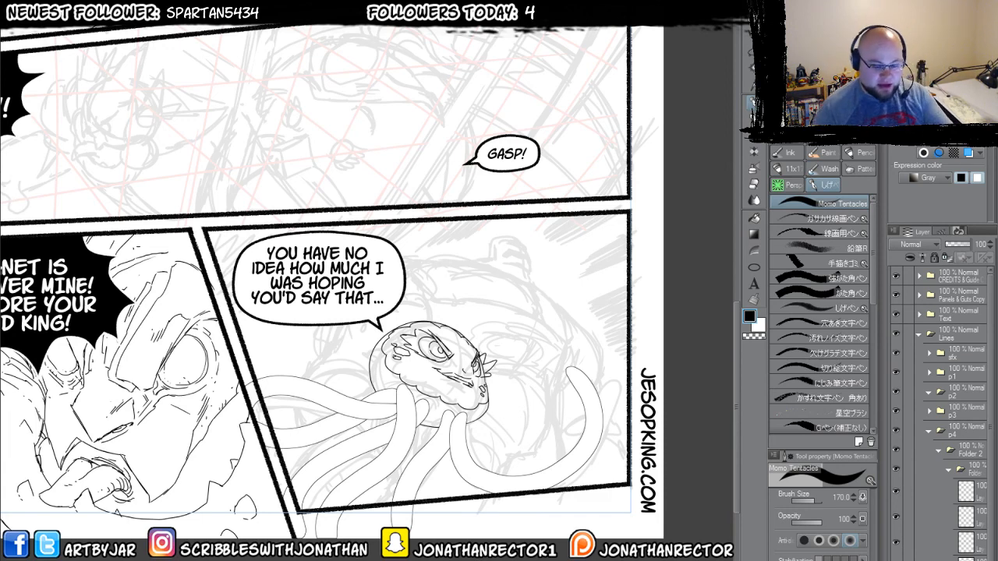
{"action": "scroll", "coordinate": [944, 179], "scroll_direction": "up", "scroll_amount": 2}
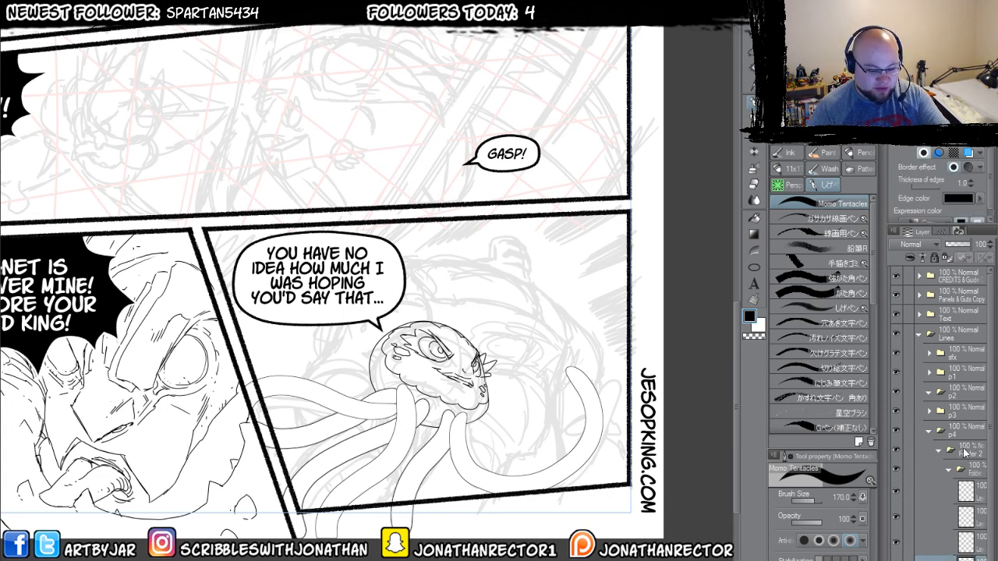
{"action": "left_click", "coordinate": [976, 544]}
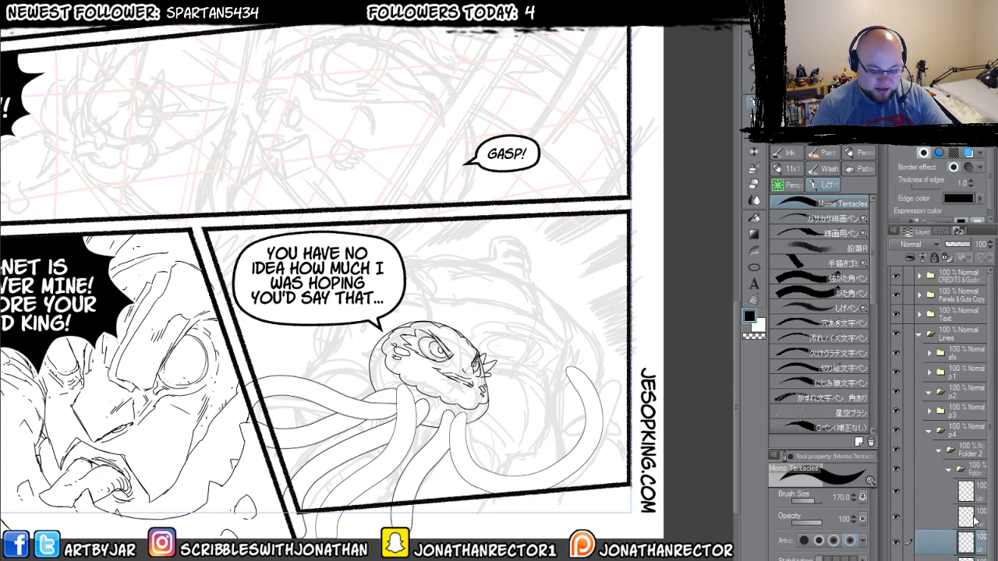
{"action": "left_click", "coordinate": [974, 516]}
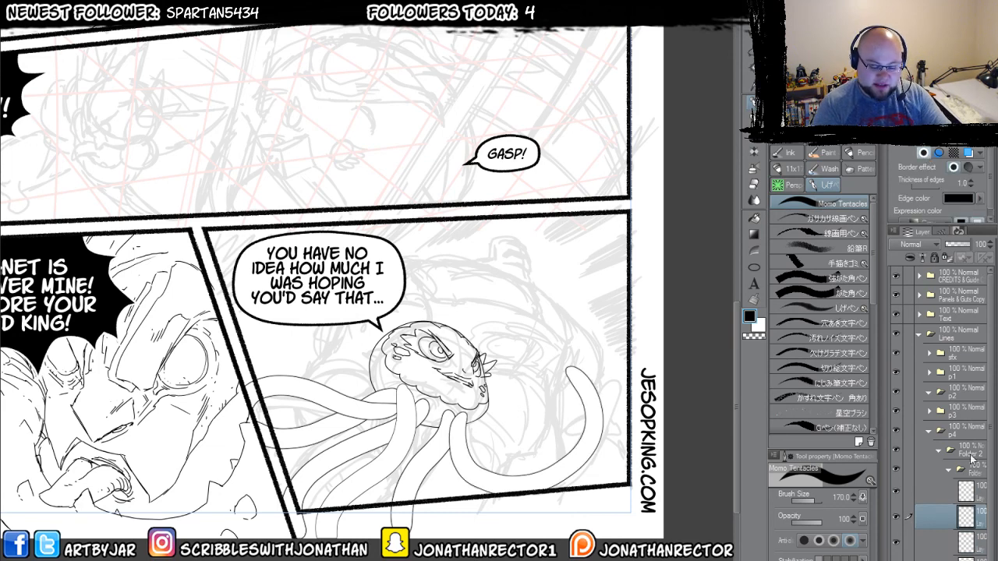
{"action": "left_click", "coordinate": [967, 490]}
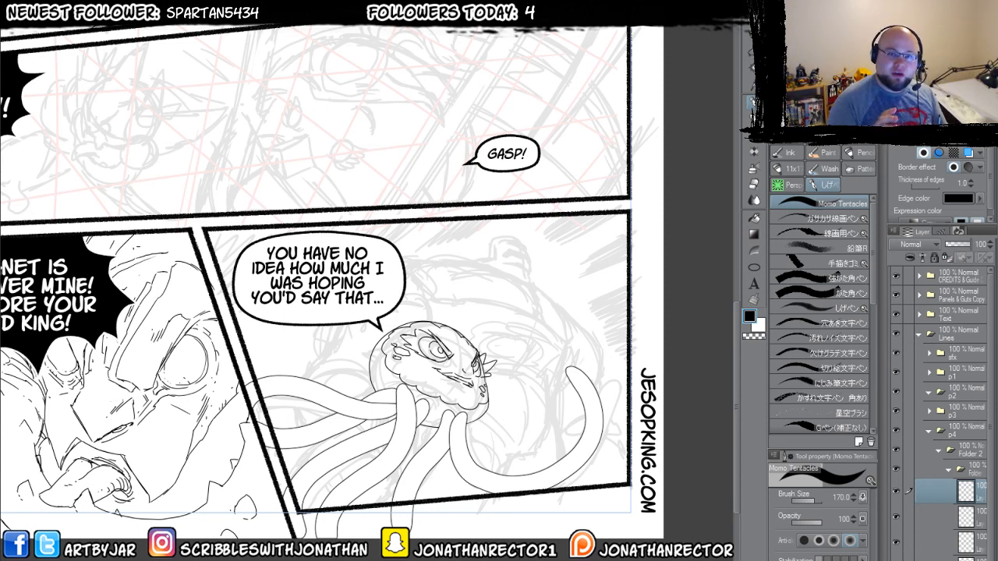
- Collapse the tentacle folder and temporarily show the large figure's inks to compare them with the tentacles, leaving the figure hidden
{"action": "left_click", "coordinate": [950, 470]}
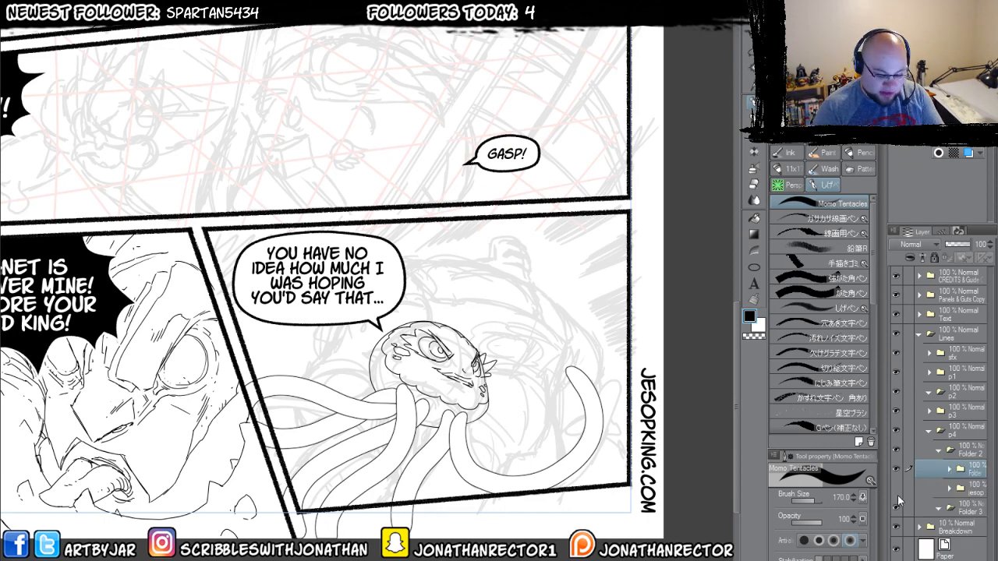
{"action": "left_click", "coordinate": [895, 489]}
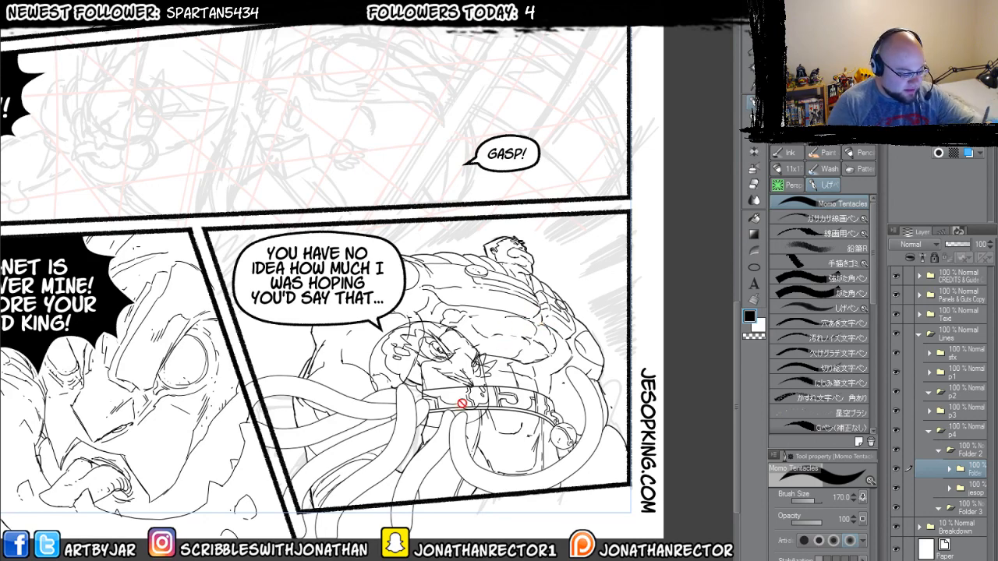
{"action": "scroll", "coordinate": [478, 414], "scroll_direction": "up", "scroll_amount": 2}
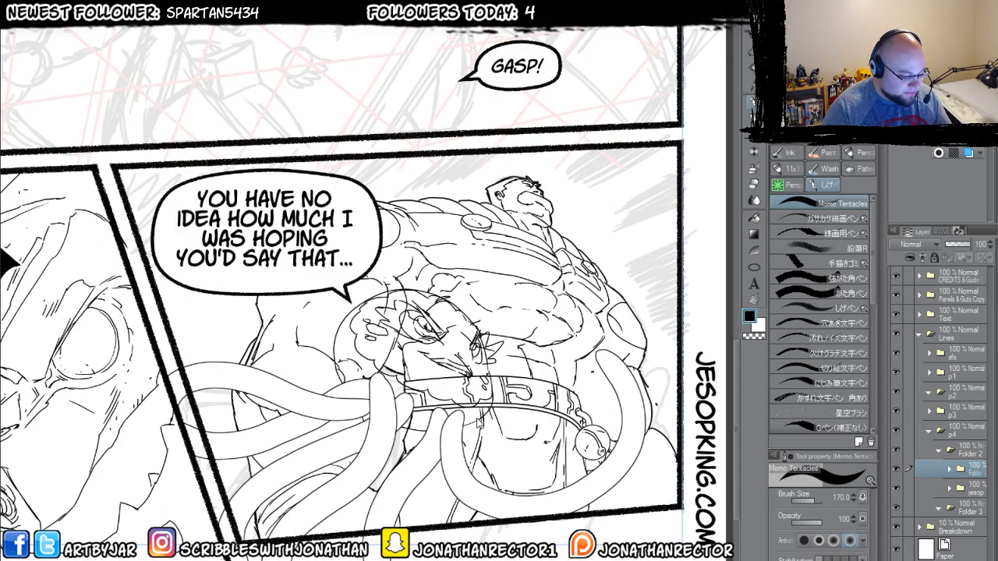
{"action": "left_click_drag", "start_coordinate": [483, 428], "coordinate": [381, 417]}
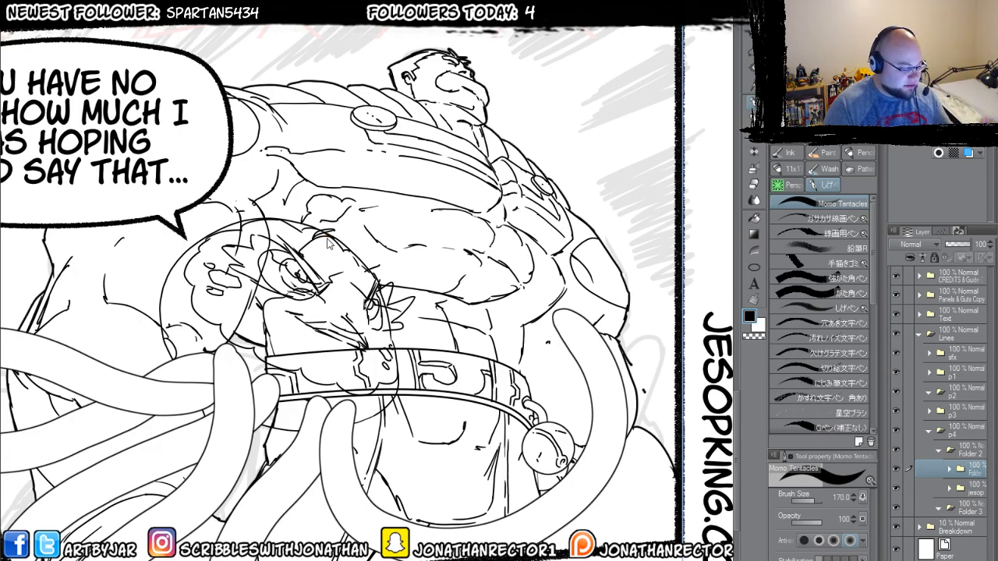
{"action": "scroll", "coordinate": [327, 237], "scroll_direction": "down", "scroll_amount": 1}
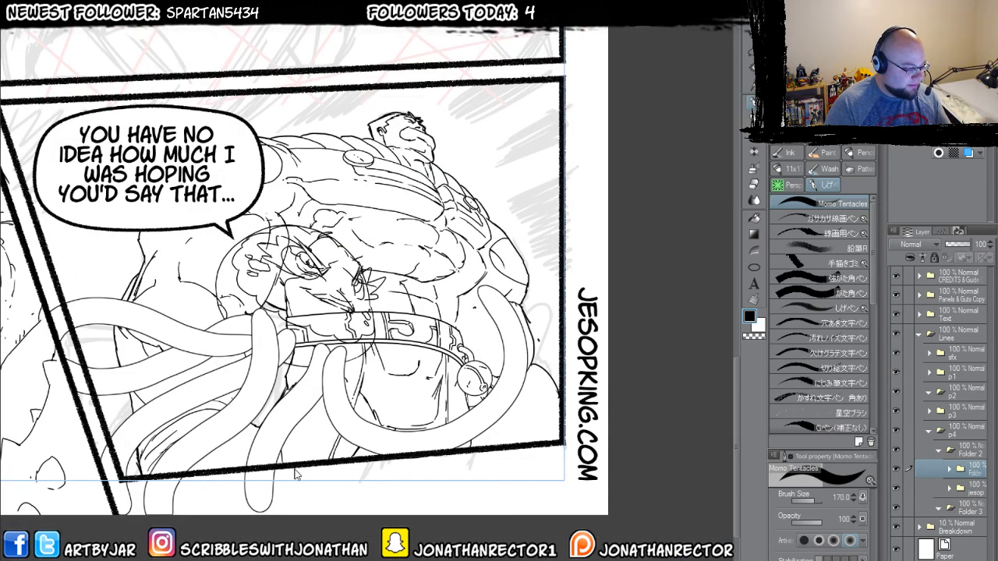
{"action": "scroll", "coordinate": [297, 467], "scroll_direction": "down", "scroll_amount": 1}
{"action": "scroll", "coordinate": [294, 472], "scroll_direction": "up", "scroll_amount": 1}
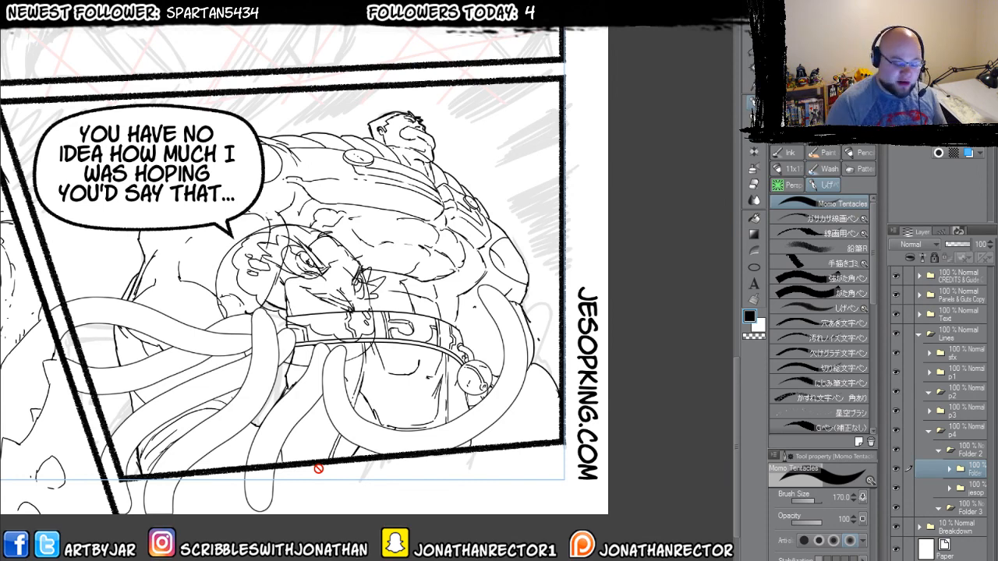
{"action": "left_click", "coordinate": [897, 491]}
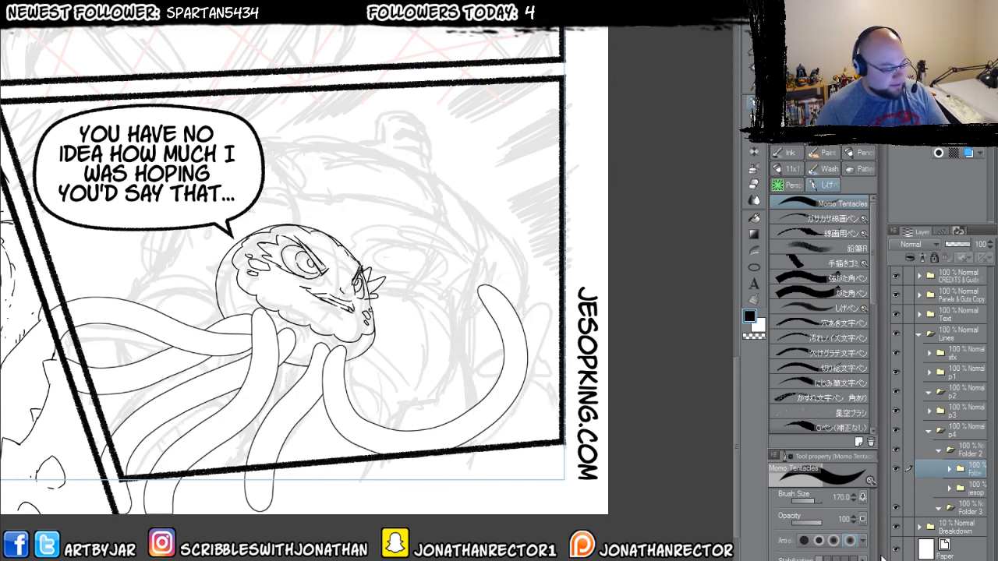
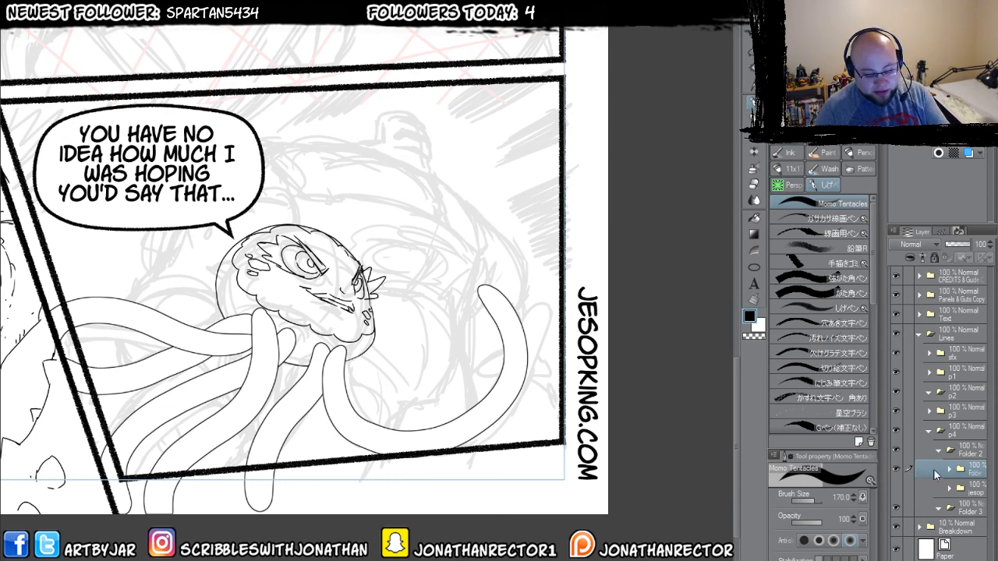
- Reopen the tentacle folder, identify the front tentacle's layer by toggling it, and move that tentacle slightly left and up
{"action": "key", "text": "k"}
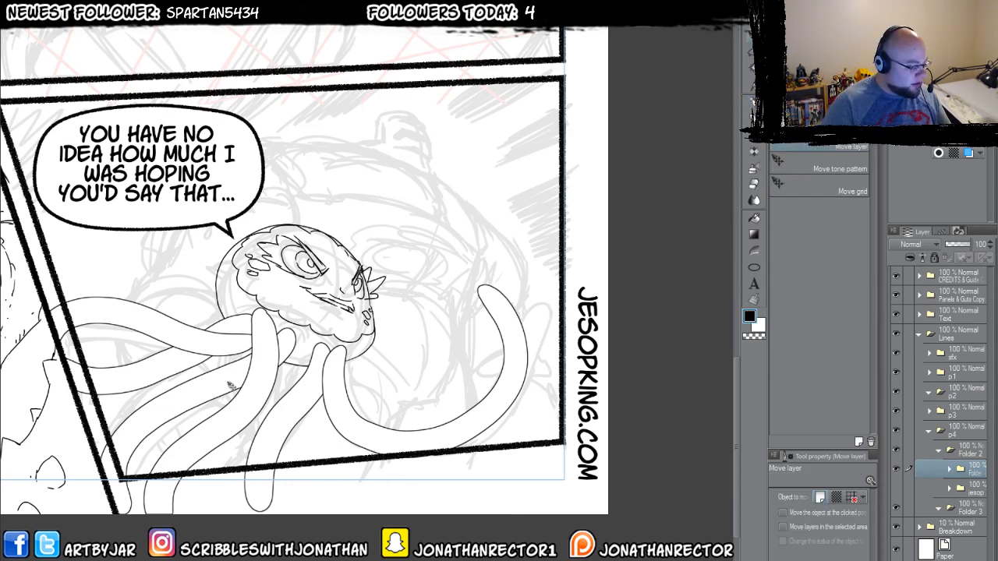
{"action": "left_click_drag", "start_coordinate": [222, 425], "coordinate": [278, 466]}
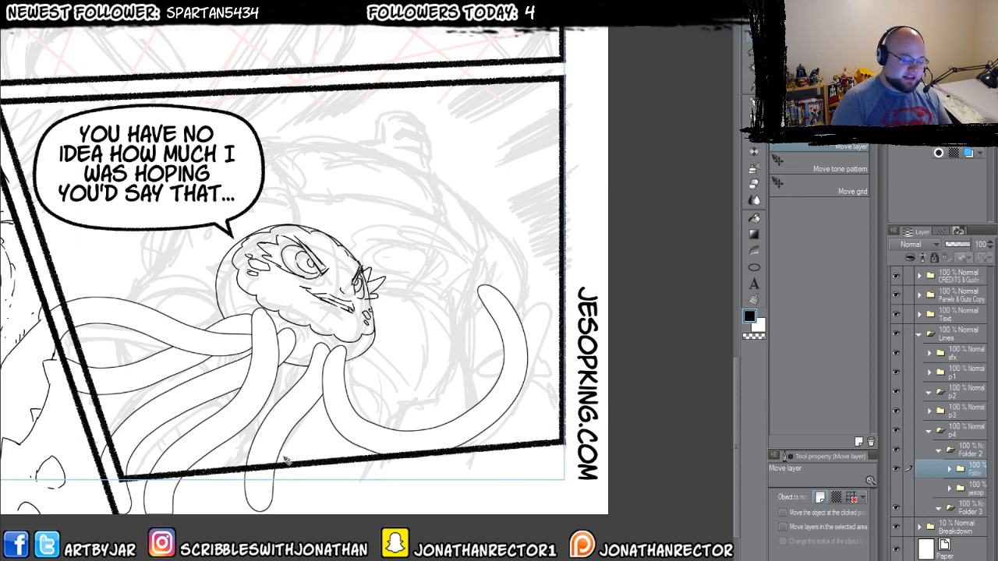
{"action": "left_click", "coordinate": [949, 470]}
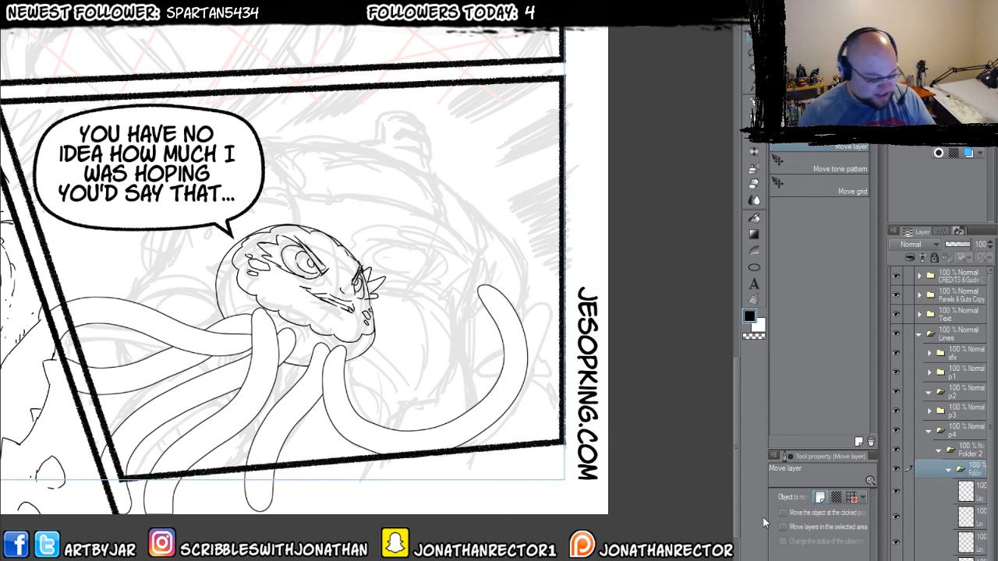
{"action": "left_click", "coordinate": [897, 491]}
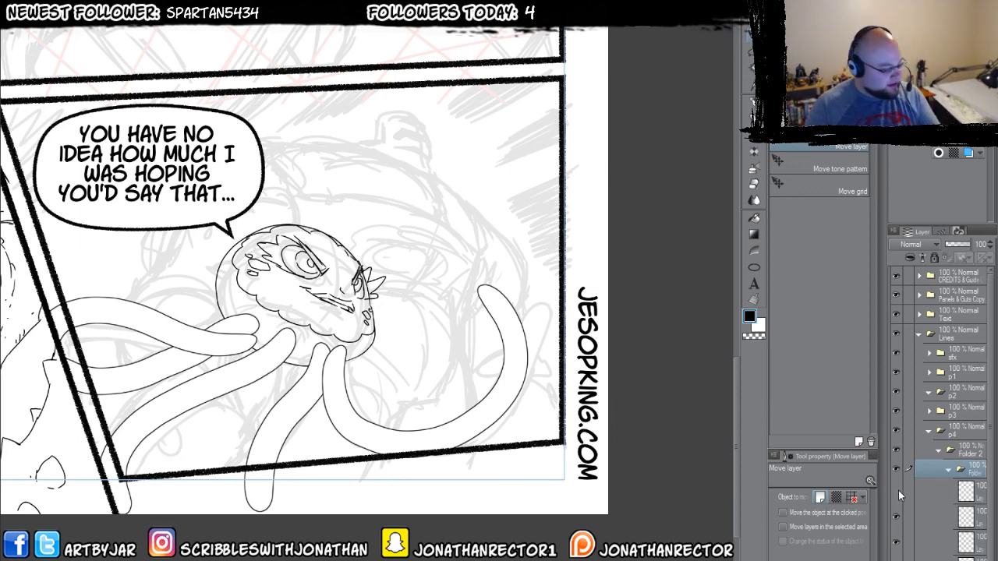
{"action": "left_click", "coordinate": [898, 491]}
{"action": "left_click", "coordinate": [967, 501]}
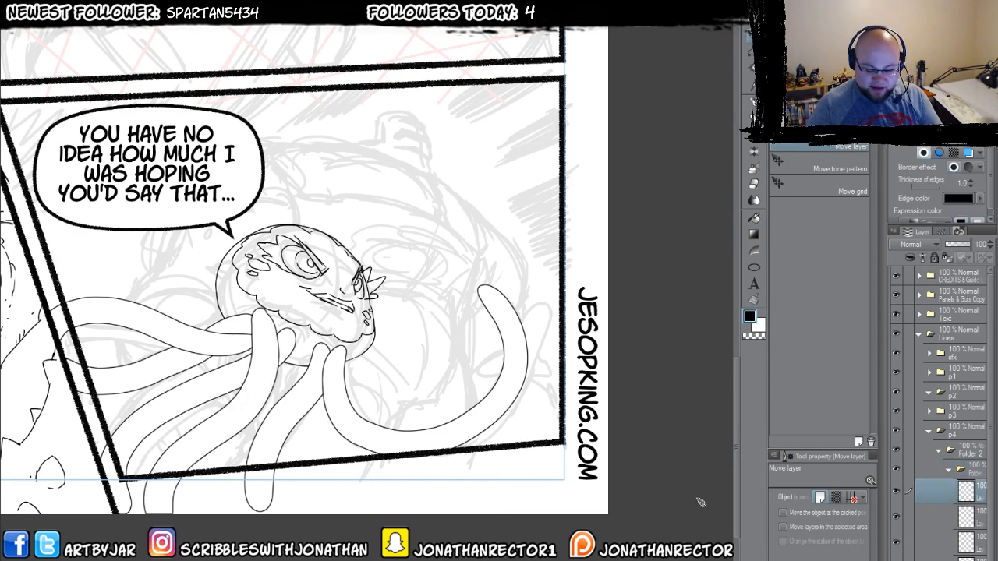
{"action": "left_click_drag", "start_coordinate": [179, 434], "coordinate": [164, 426]}
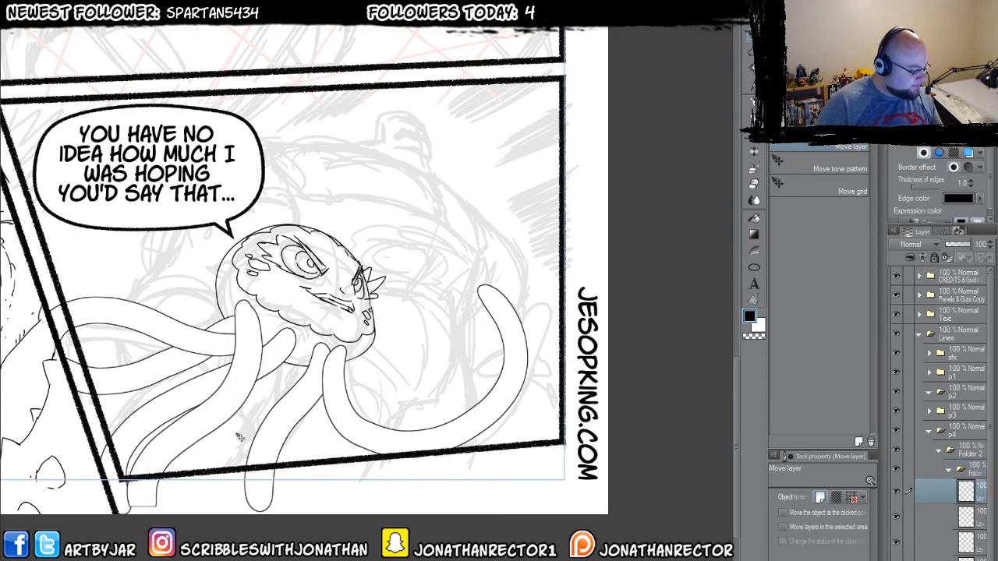
- Select the rear left tentacle's layer and shift that tentacle left and up beside the creature's head
{"action": "left_click", "coordinate": [895, 517]}
{"action": "left_click", "coordinate": [896, 517]}
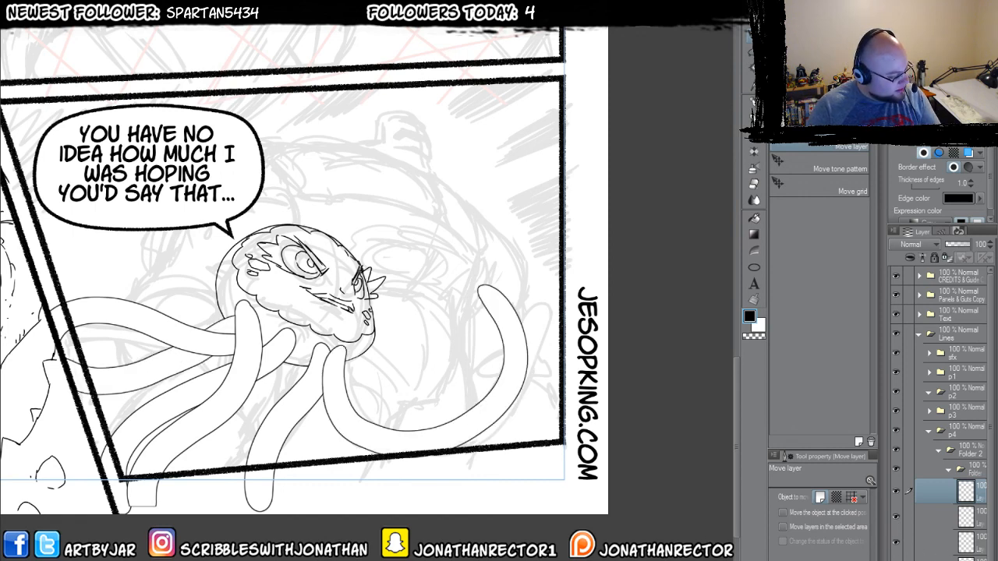
{"action": "left_click", "coordinate": [943, 558]}
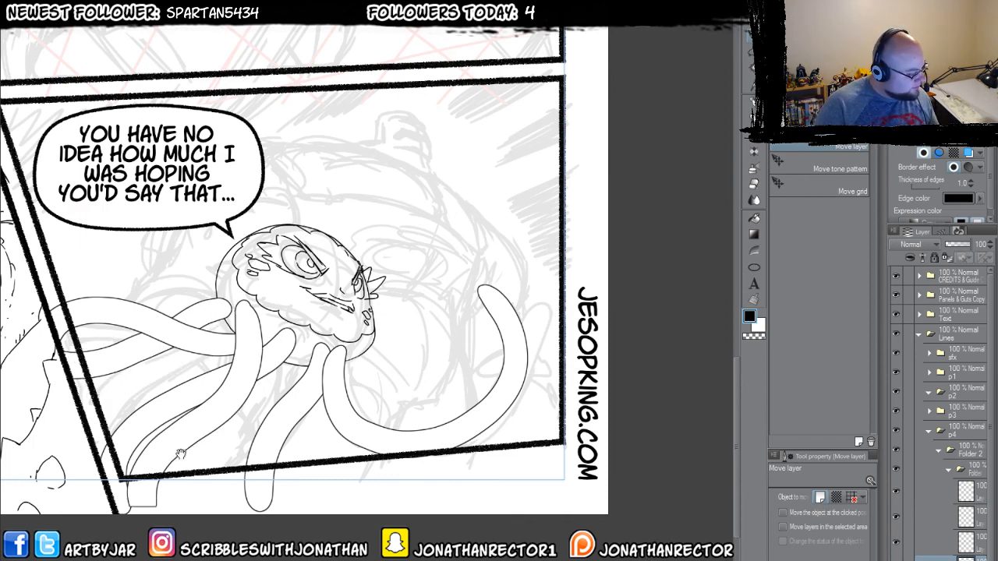
- Outline the area outside the panel's left and lower borders with the Polyline marquee, clear the overhanging tentacles there, and deselect
{"action": "left_click_drag", "start_coordinate": [181, 455], "coordinate": [396, 492]}
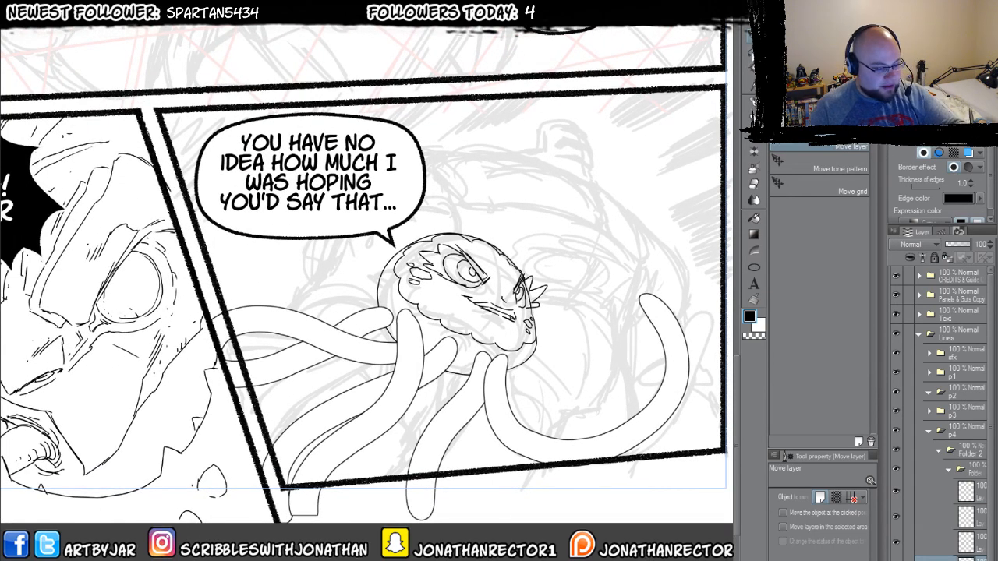
{"action": "left_click", "coordinate": [753, 91]}
{"action": "left_click", "coordinate": [795, 209]}
{"action": "left_click", "coordinate": [215, 282]}
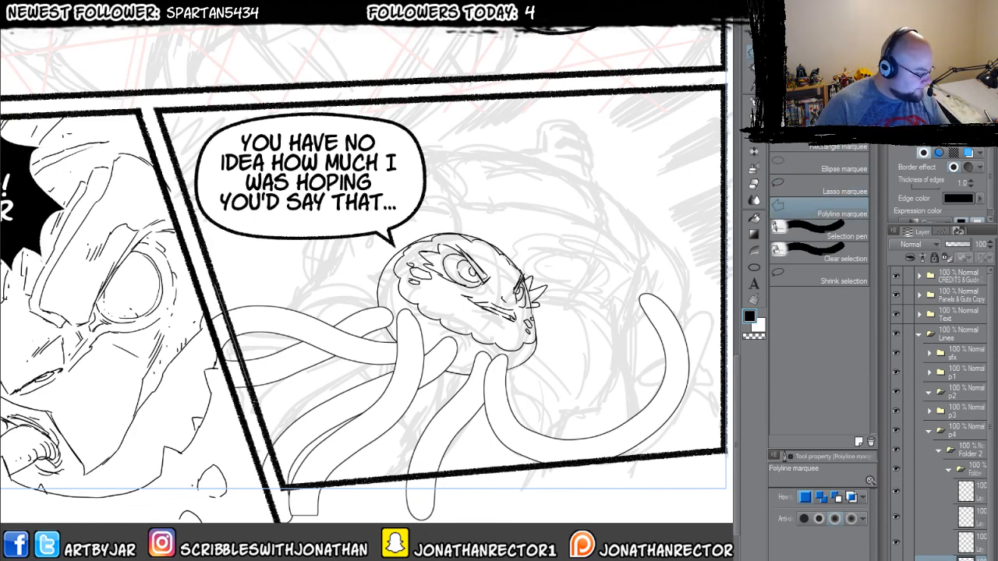
{"action": "left_click", "coordinate": [284, 488]}
{"action": "left_click_drag", "start_coordinate": [283, 488], "coordinate": [114, 486]}
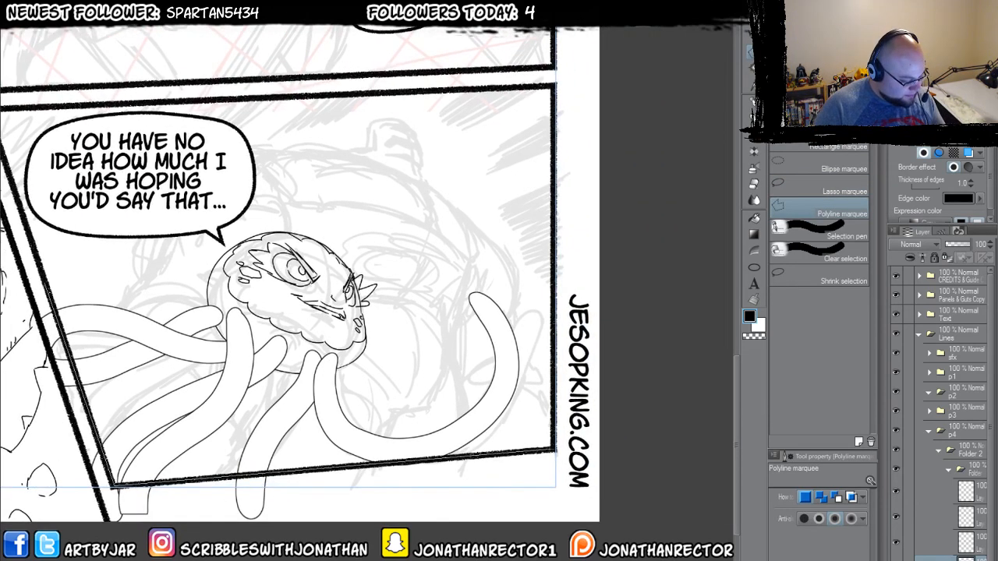
{"action": "left_click", "coordinate": [556, 449]}
{"action": "left_click", "coordinate": [571, 529]}
{"action": "left_click_drag", "start_coordinate": [94, 545], "coordinate": [282, 545]}
{"action": "left_click", "coordinate": [172, 560]}
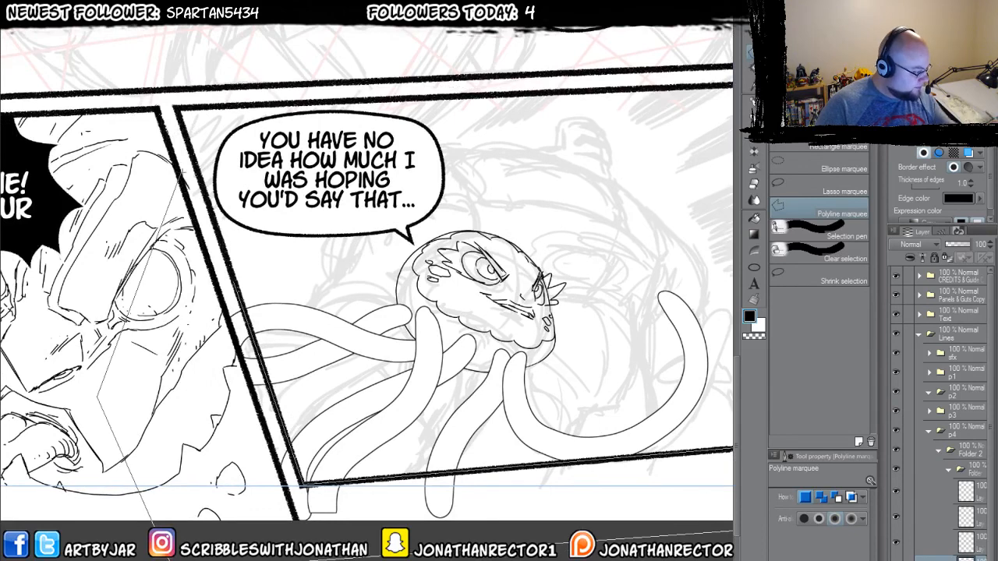
{"action": "left_click", "coordinate": [234, 282]}
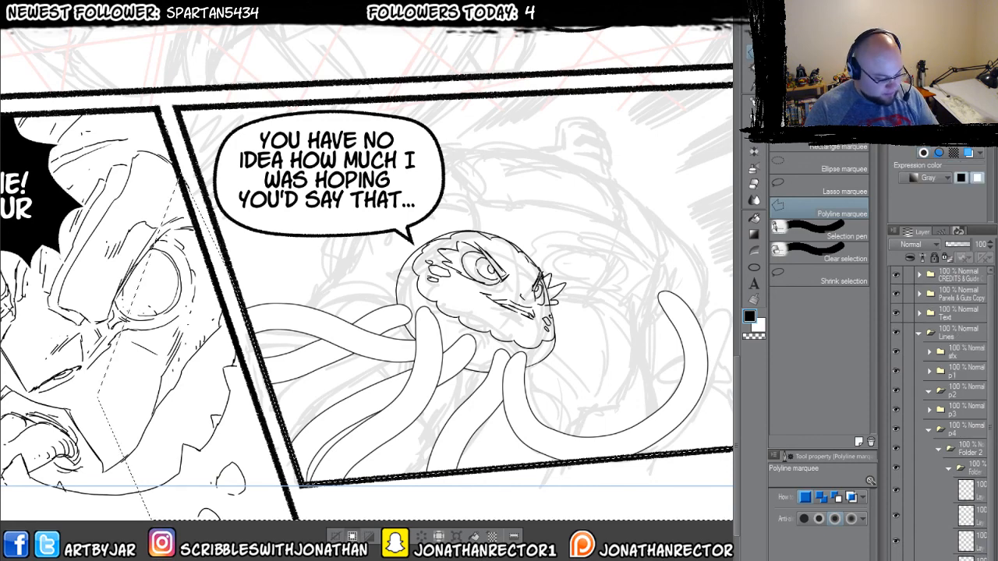
{"action": "key", "text": "ctrl+d"}
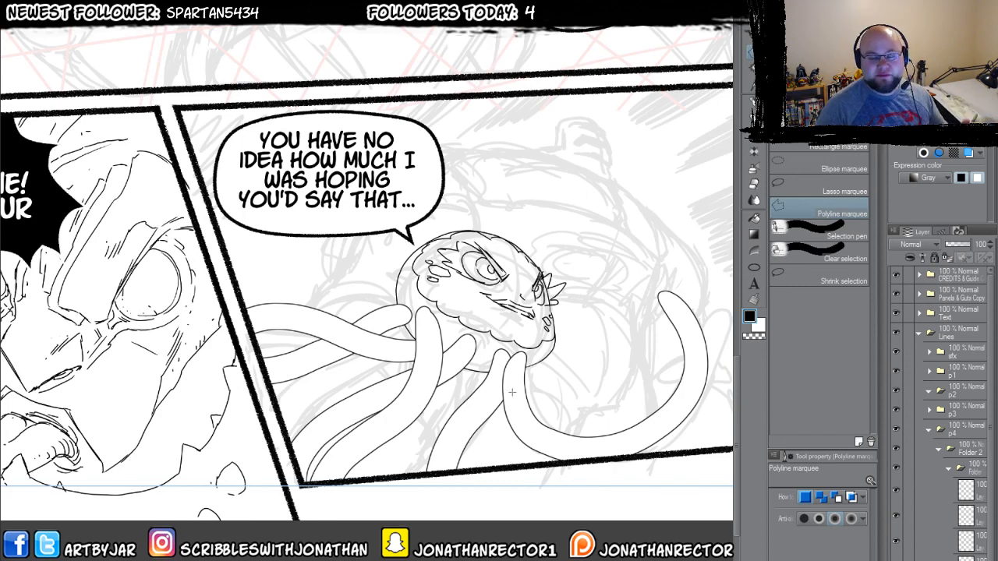
{"action": "left_click_drag", "start_coordinate": [449, 463], "coordinate": [491, 417]}
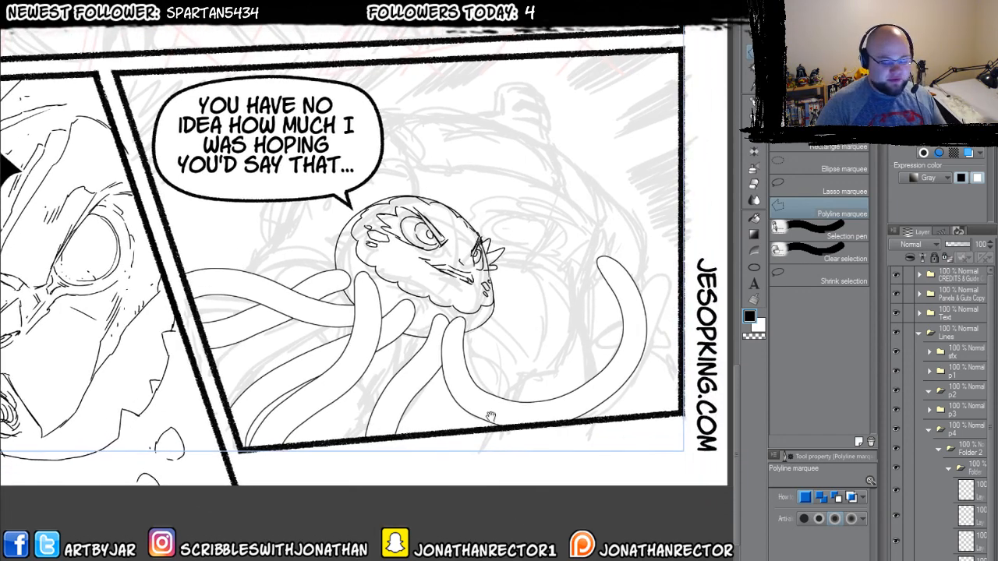
{"action": "key", "text": "ctrl+z"}
{"action": "key", "text": "ctrl+z"}
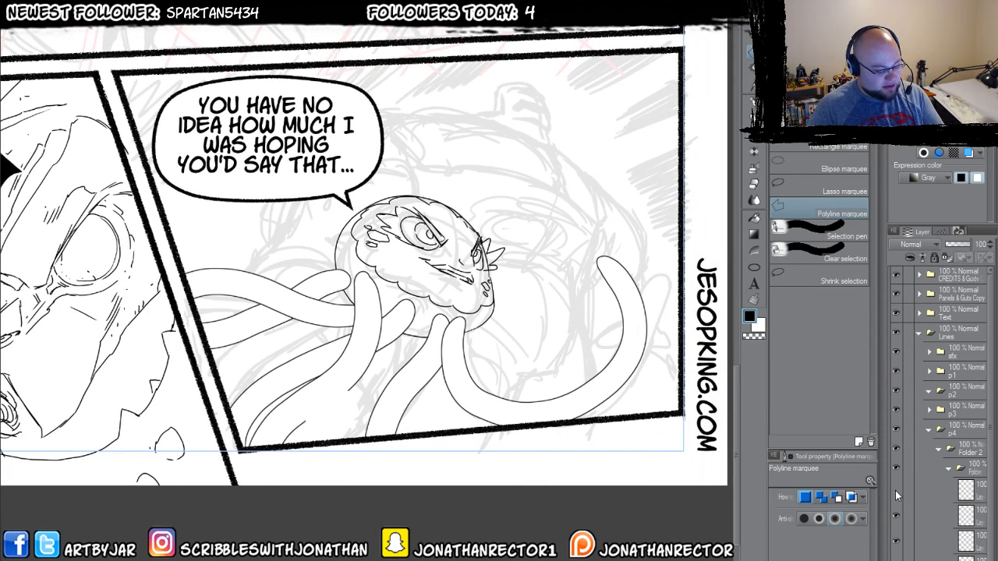
{"action": "key", "text": "ctrl+y"}
{"action": "key", "text": "ctrl+y"}
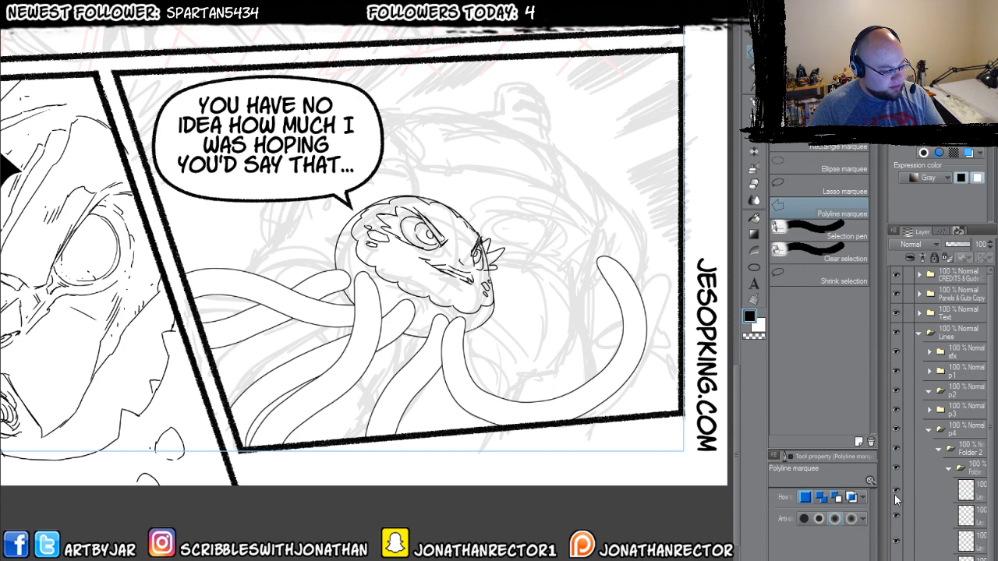
- On the tentacle layers, use the Large Inking 600dpi brush at size 70 to remove the outlines where the tentacles join the head
{"action": "left_click", "coordinate": [976, 497]}
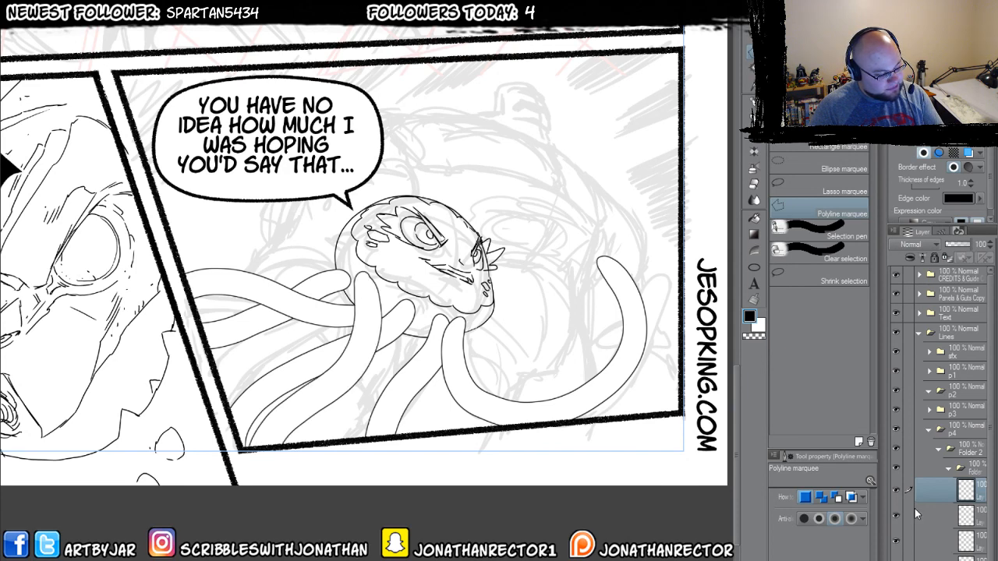
{"action": "key", "text": "b"}
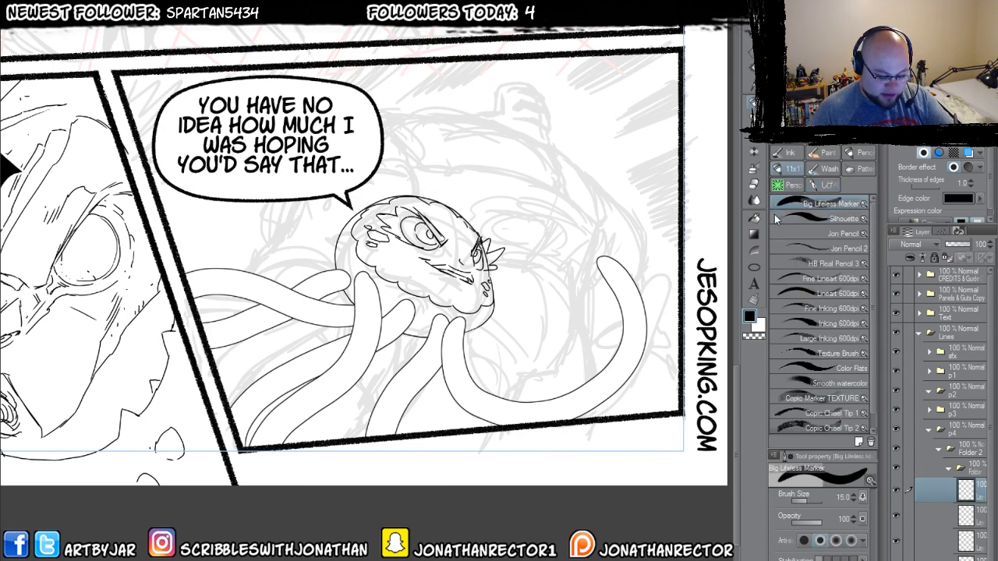
{"action": "left_click", "coordinate": [793, 339]}
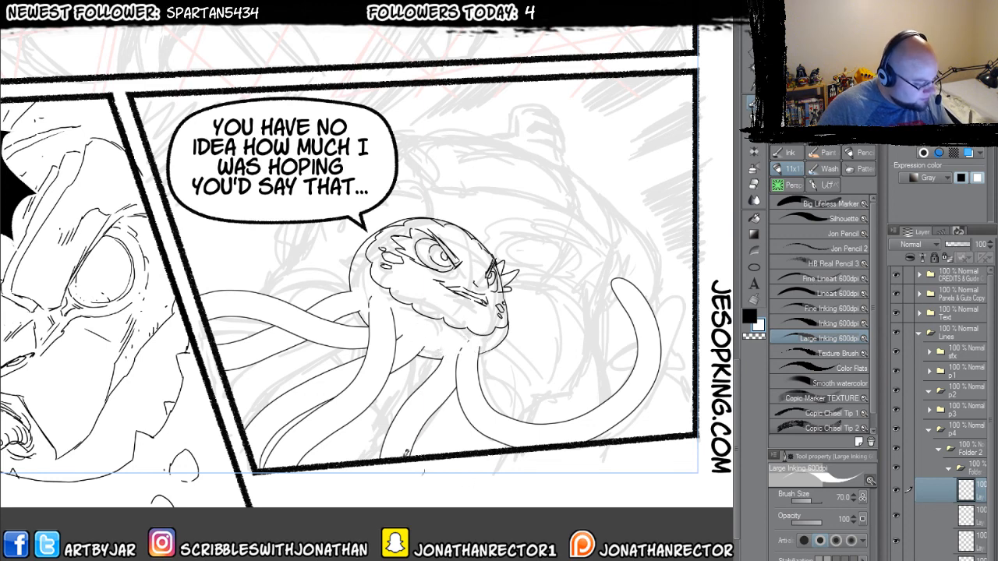
- Select the area around the creature with the From all layers selection tool and fill the creature's silhouette with white on a new layer
{"action": "left_click_drag", "start_coordinate": [407, 453], "coordinate": [393, 446]}
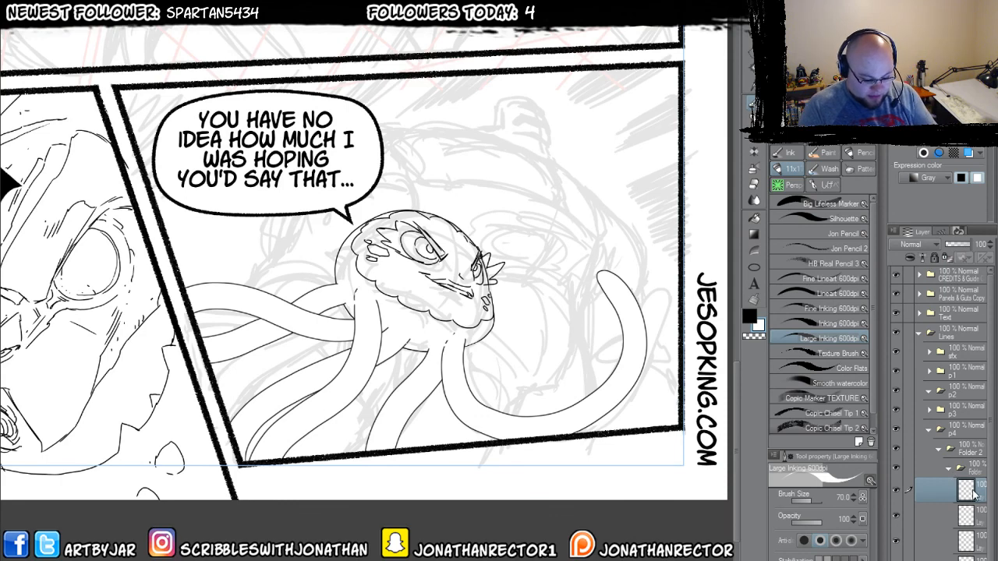
{"action": "key", "text": "g"}
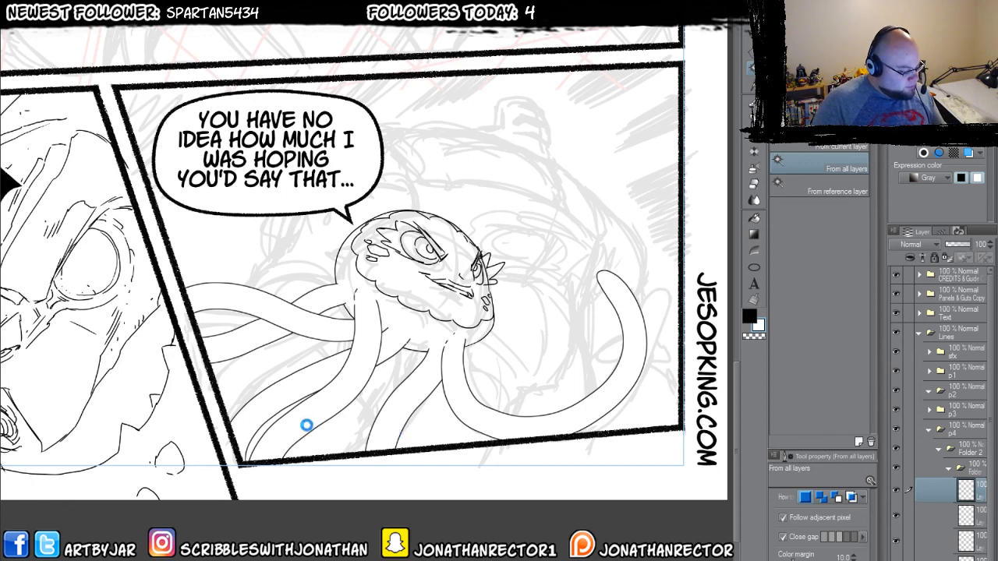
{"action": "left_click", "coordinate": [311, 434]}
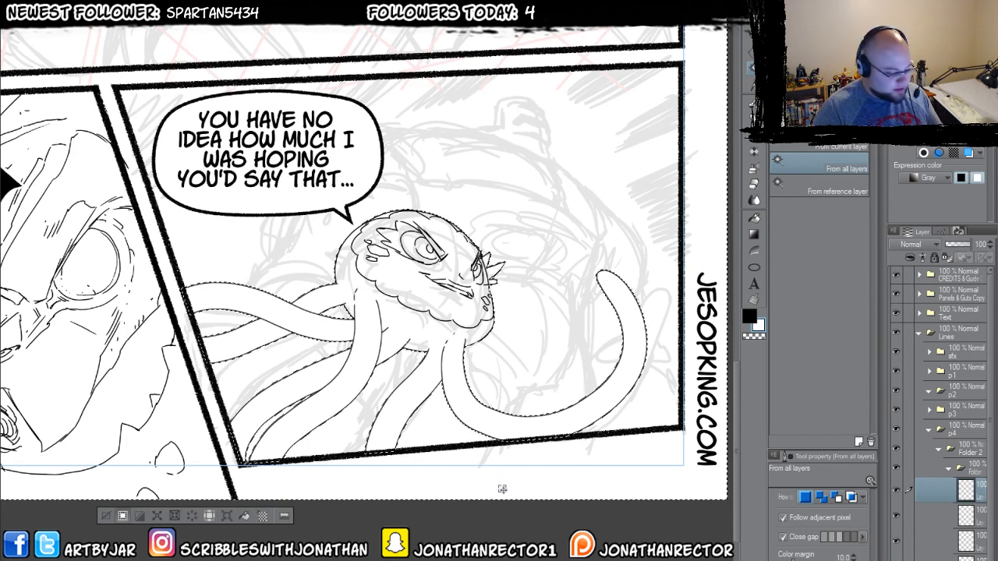
{"action": "left_click", "coordinate": [473, 428]}
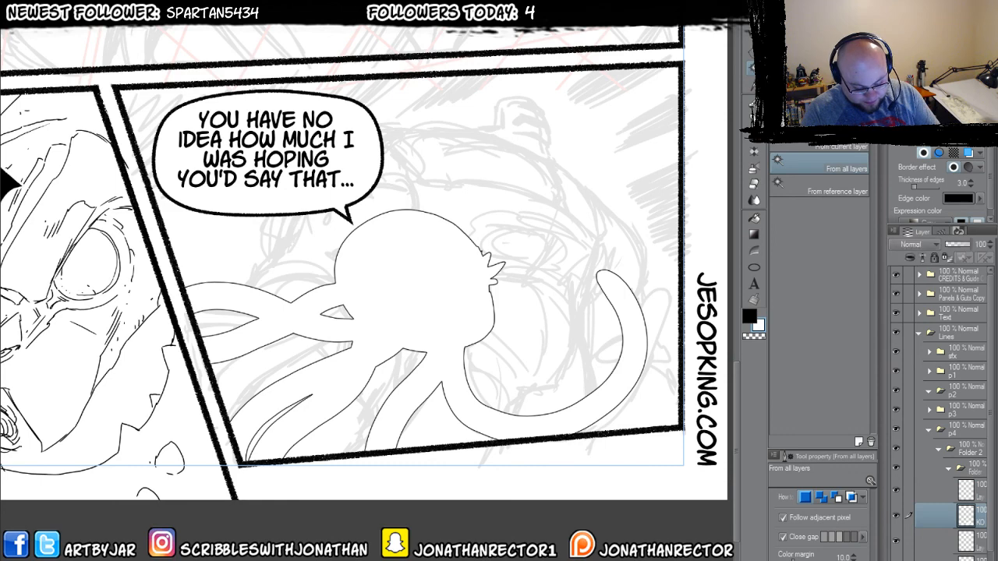
- Move the white silhouette layer beneath the creature's line layers at the bottom of its folder and collapse that folder
{"action": "scroll", "coordinate": [940, 413], "scroll_direction": "down", "scroll_amount": 5}
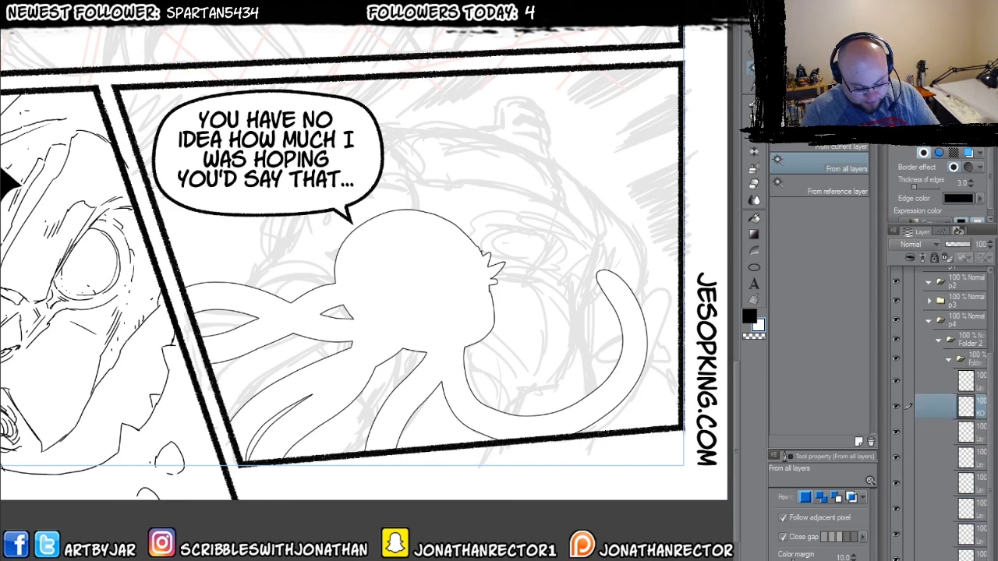
{"action": "left_click_drag", "start_coordinate": [943, 406], "coordinate": [941, 556]}
{"action": "left_click", "coordinate": [949, 359]}
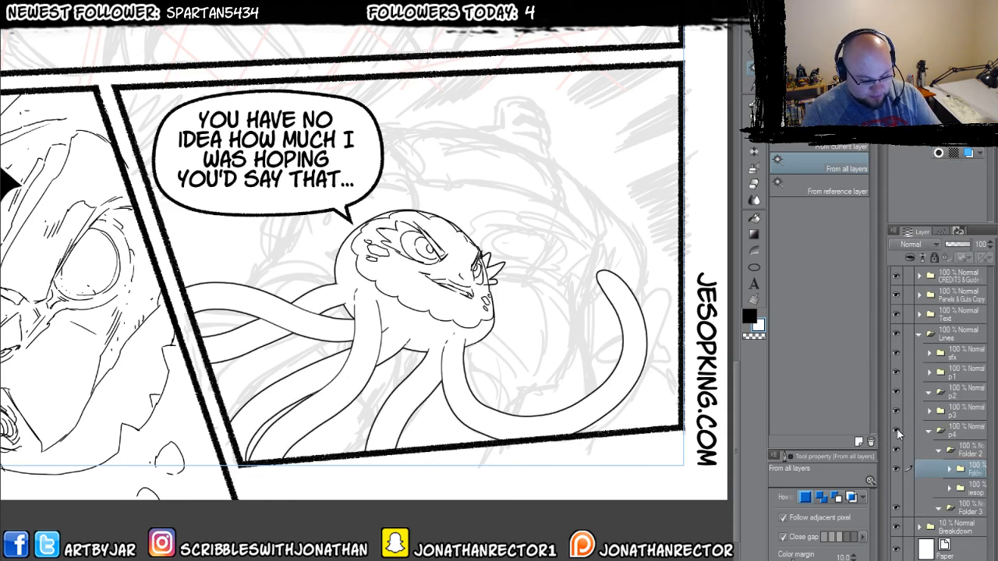
- Show the muscular figure's line folder behind the creature and hide the Text folder with the speech balloons
{"action": "left_click", "coordinate": [899, 488]}
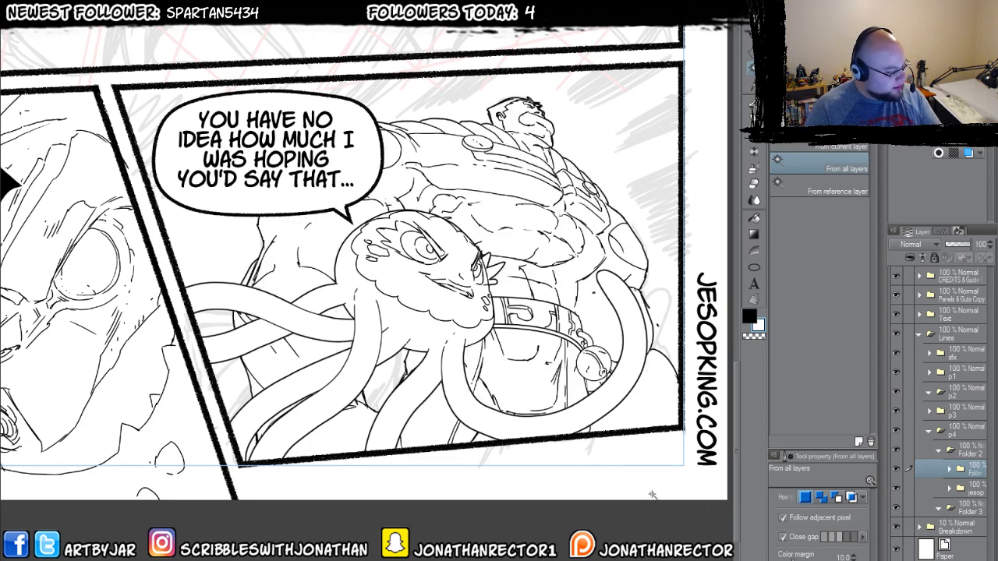
{"action": "scroll", "coordinate": [569, 483], "scroll_direction": "down", "scroll_amount": 2}
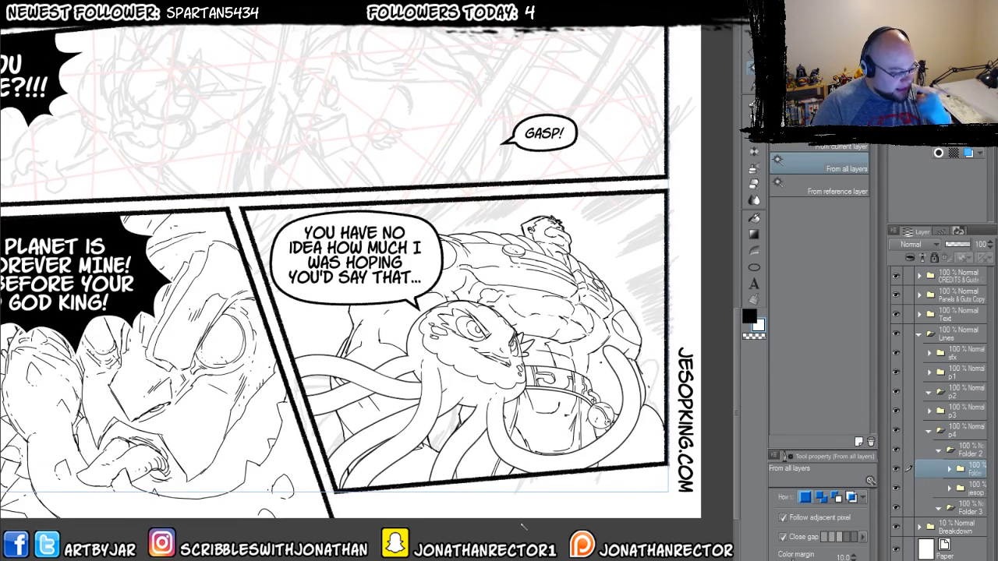
{"action": "key", "text": "k"}
{"action": "mouse_move", "coordinate": [363, 465]}
{"action": "left_mouse_down"}
{"action": "mouse_move", "coordinate": [333, 462]}
{"action": "mouse_move", "coordinate": [403, 446]}
{"action": "mouse_move", "coordinate": [378, 528]}
{"action": "mouse_move", "coordinate": [397, 497]}
{"action": "mouse_move", "coordinate": [363, 408]}
{"action": "mouse_move", "coordinate": [370, 381]}
{"action": "mouse_move", "coordinate": [355, 456]}
{"action": "left_mouse_up"}
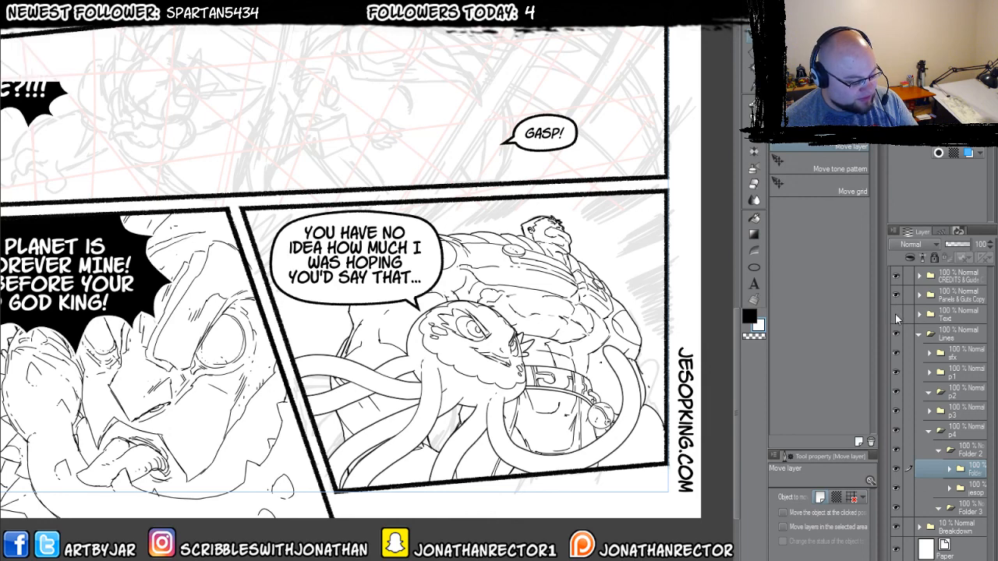
{"action": "left_click", "coordinate": [895, 315]}
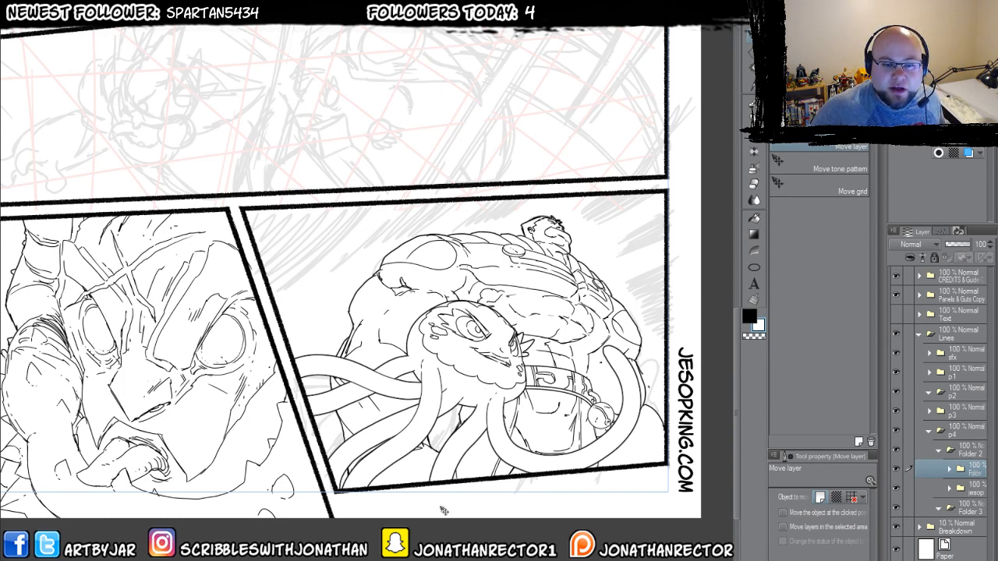
- Collapse the p4 folder and add a new layer inside the p2 folder for inking the wide middle panel
{"action": "scroll", "coordinate": [268, 230], "scroll_direction": "up", "scroll_amount": 10}
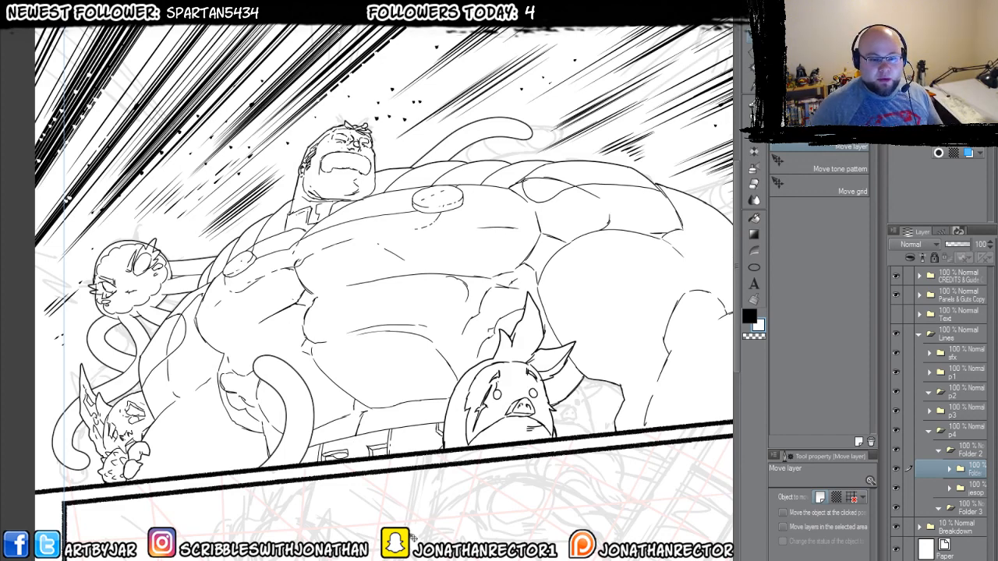
{"action": "left_click_drag", "start_coordinate": [372, 531], "coordinate": [356, 267]}
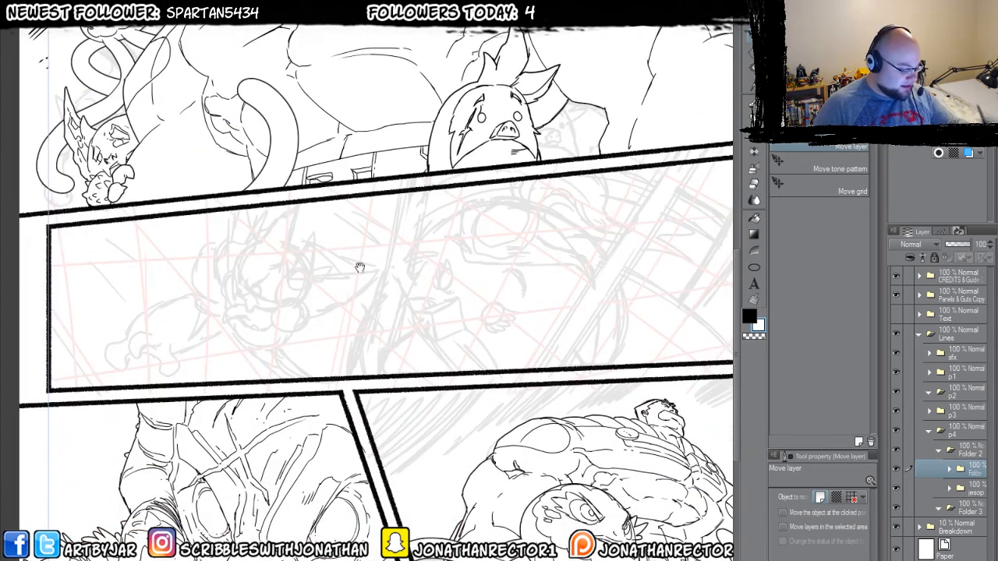
{"action": "left_click", "coordinate": [930, 431]}
{"action": "left_click", "coordinate": [923, 396]}
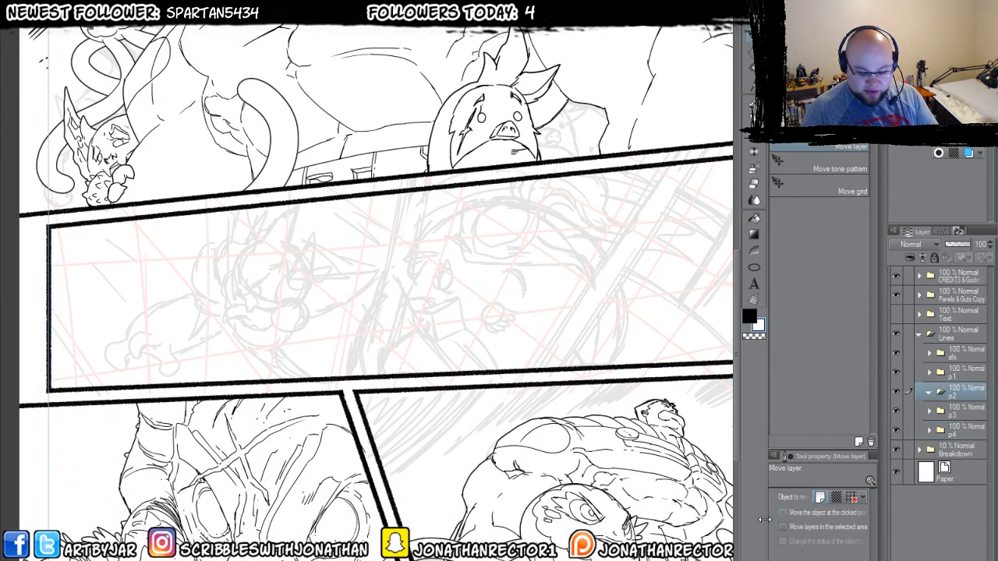
{"action": "key", "text": "ctrl+shift+n"}
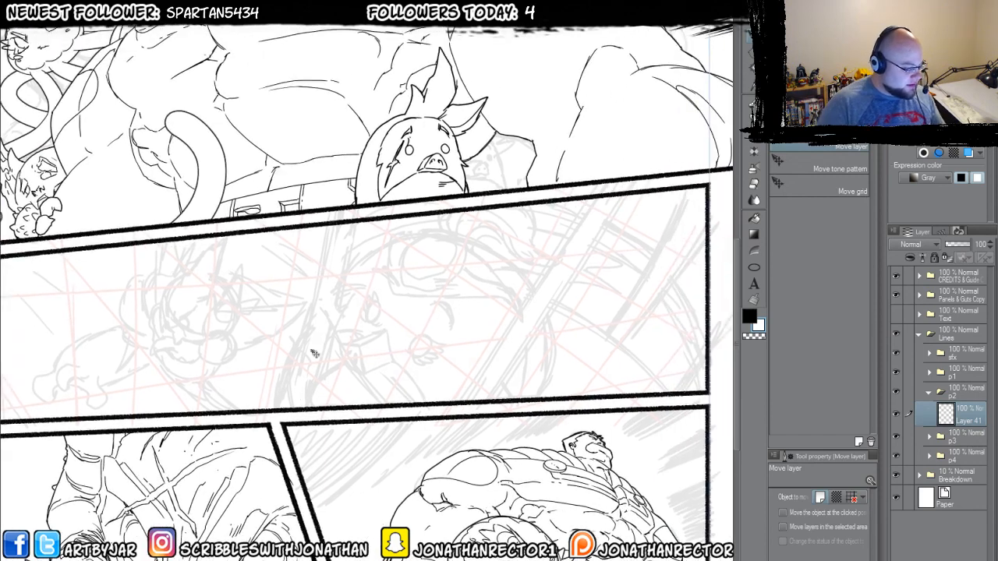
- With the Lineart 600dpi brush in black at size 6, ink the pig character's boxy snout and nostrils in the middle panel
{"action": "key", "text": "p"}
{"action": "scroll", "coordinate": [323, 277], "scroll_direction": "down", "scroll_amount": 1}
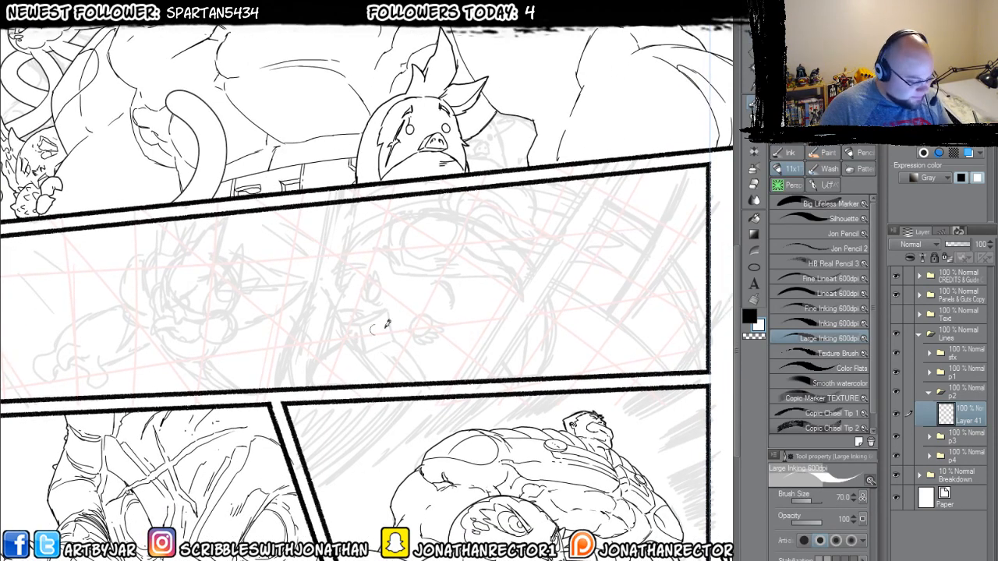
{"action": "left_click", "coordinate": [750, 316]}
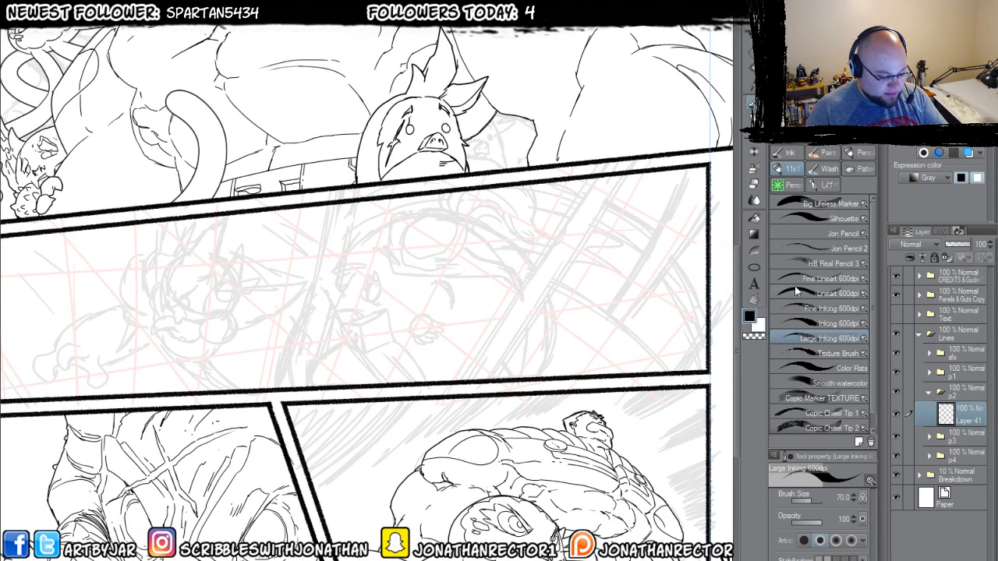
{"action": "left_click", "coordinate": [796, 293]}
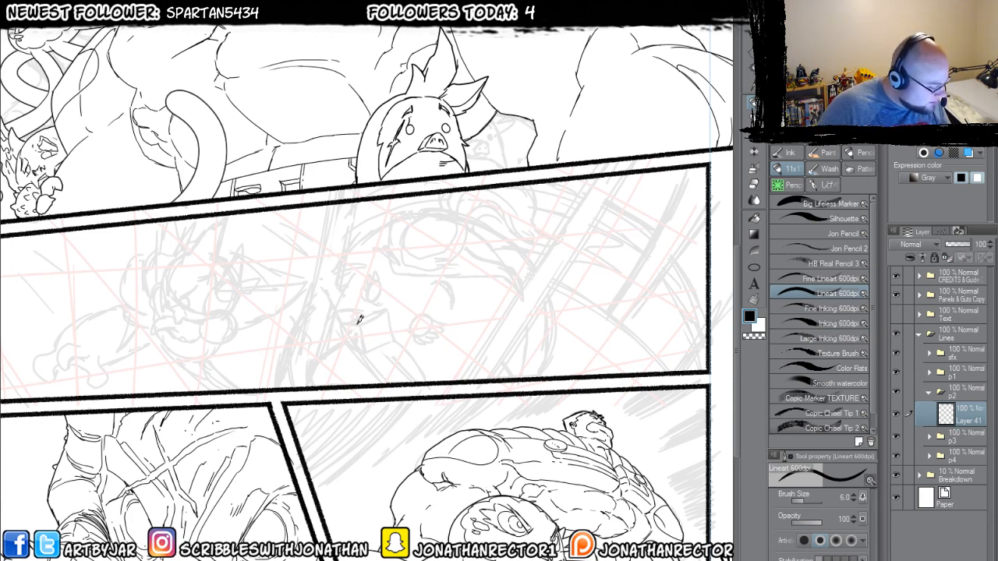
{"action": "mouse_move", "coordinate": [367, 343]}
{"action": "left_mouse_down"}
{"action": "mouse_move", "coordinate": [343, 324]}
{"action": "mouse_move", "coordinate": [364, 344]}
{"action": "mouse_move", "coordinate": [356, 330]}
{"action": "left_mouse_up"}
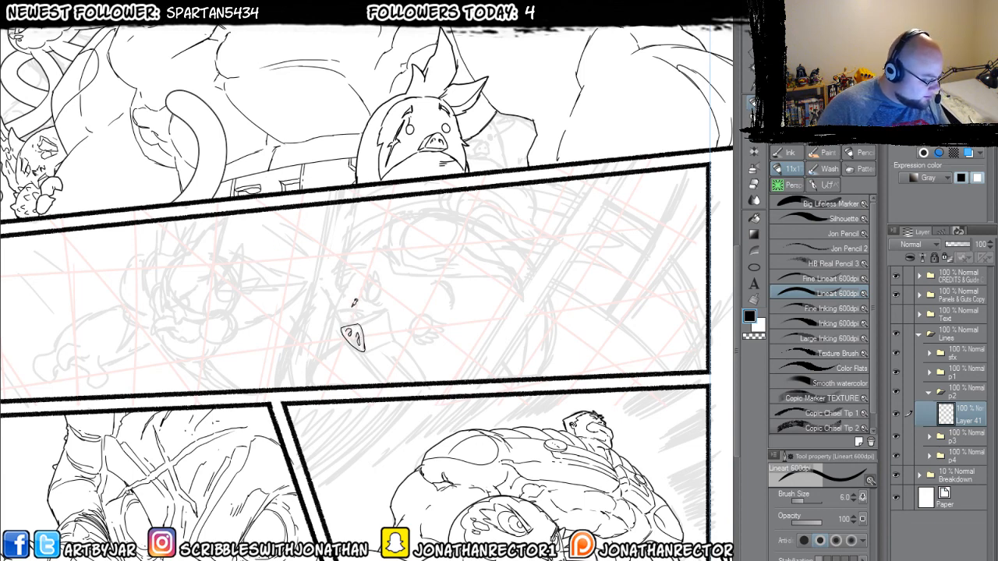
{"action": "left_click_drag", "start_coordinate": [361, 321], "coordinate": [382, 309]}
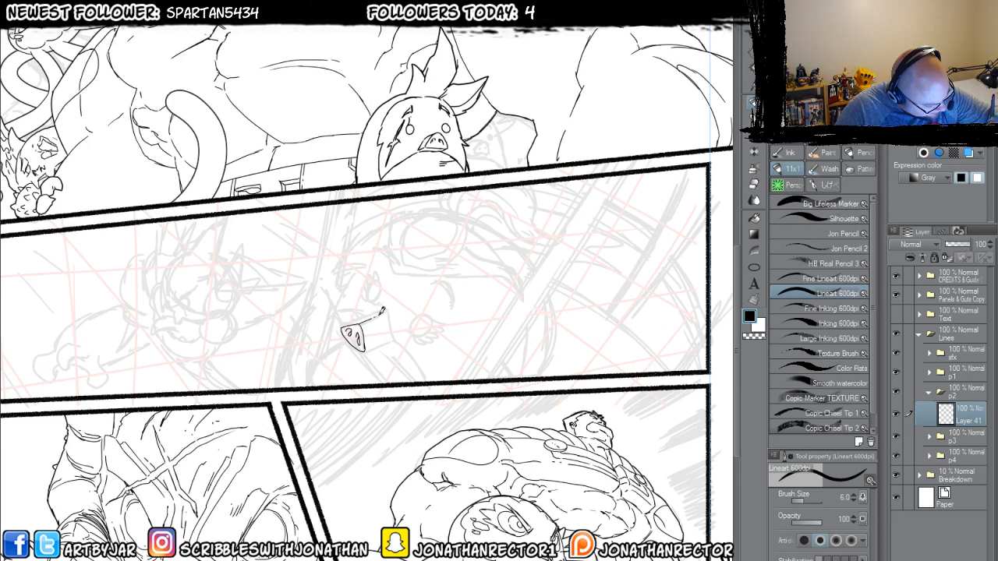
{"action": "left_click_drag", "start_coordinate": [365, 350], "coordinate": [390, 337]}
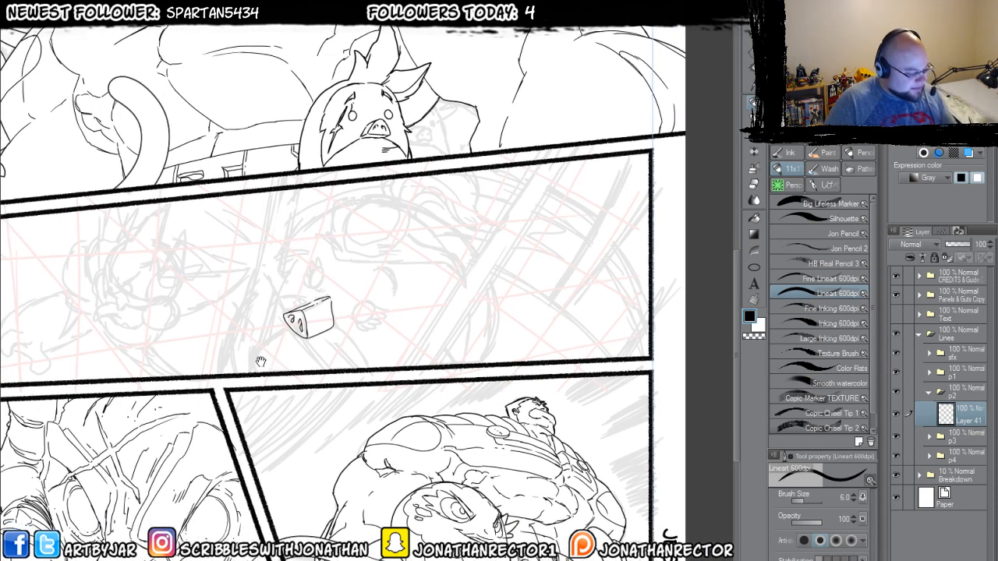
- Ink a curved line from beneath the pig's snout down to the middle panel's lower border
{"action": "left_click_drag", "start_coordinate": [358, 366], "coordinate": [301, 352]}
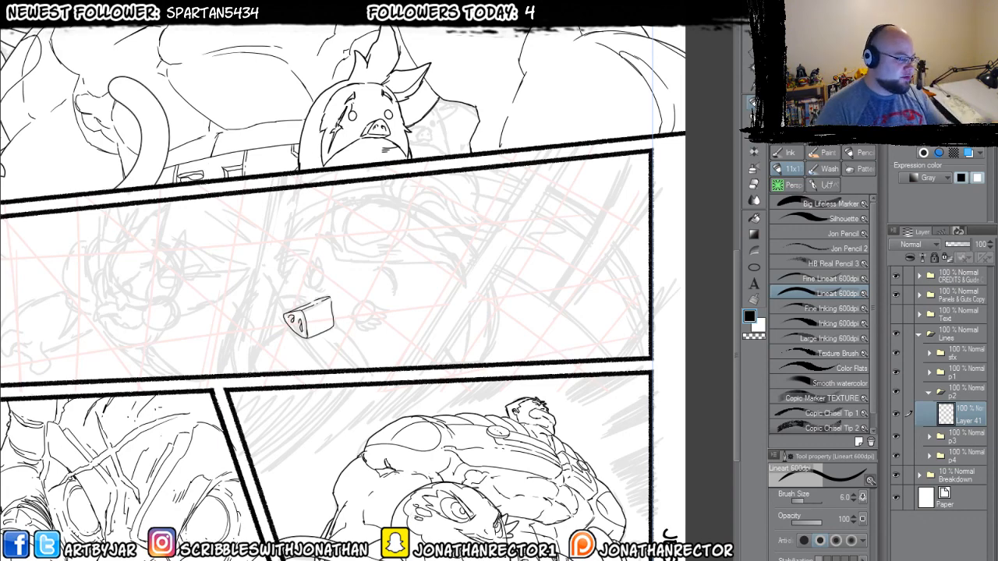
{"action": "left_click_drag", "start_coordinate": [340, 199], "coordinate": [381, 320]}
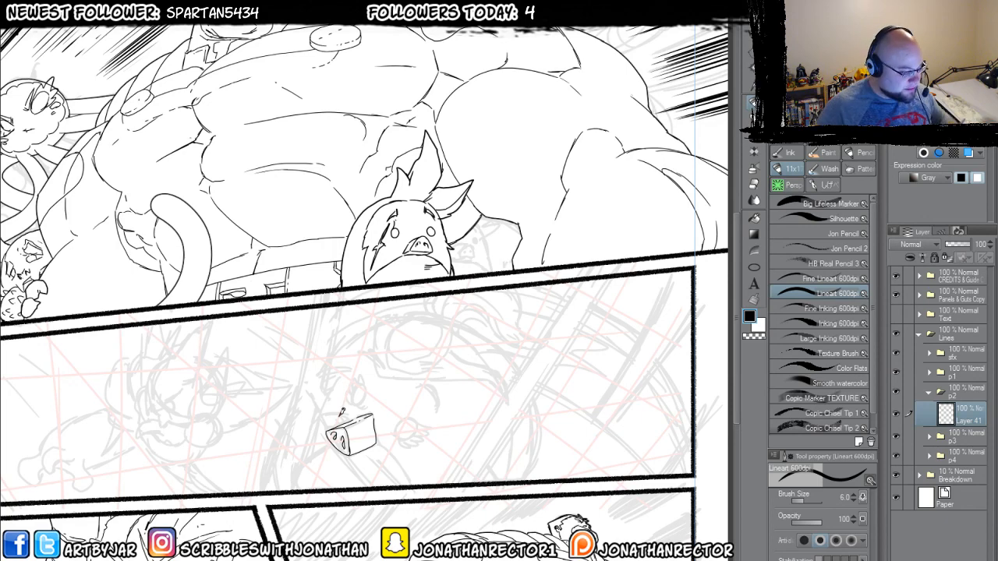
{"action": "mouse_move", "coordinate": [330, 431]}
{"action": "left_mouse_down"}
{"action": "mouse_move", "coordinate": [303, 373]}
{"action": "mouse_move", "coordinate": [319, 326]}
{"action": "mouse_move", "coordinate": [377, 399]}
{"action": "left_mouse_up"}
{"action": "mouse_move", "coordinate": [266, 386]}
{"action": "left_mouse_down"}
{"action": "mouse_move", "coordinate": [324, 379]}
{"action": "mouse_move", "coordinate": [277, 379]}
{"action": "left_mouse_up"}
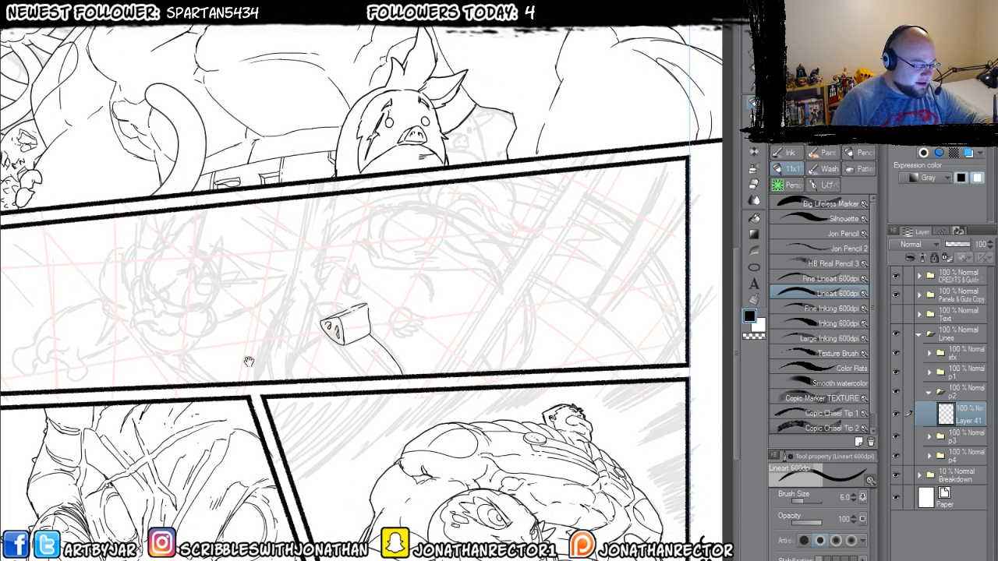
- Flip the canvas view horizontally and ink the line above the snout and the pig's jagged face outline up to its forehead
{"action": "left_click_drag", "start_coordinate": [250, 362], "coordinate": [374, 350]}
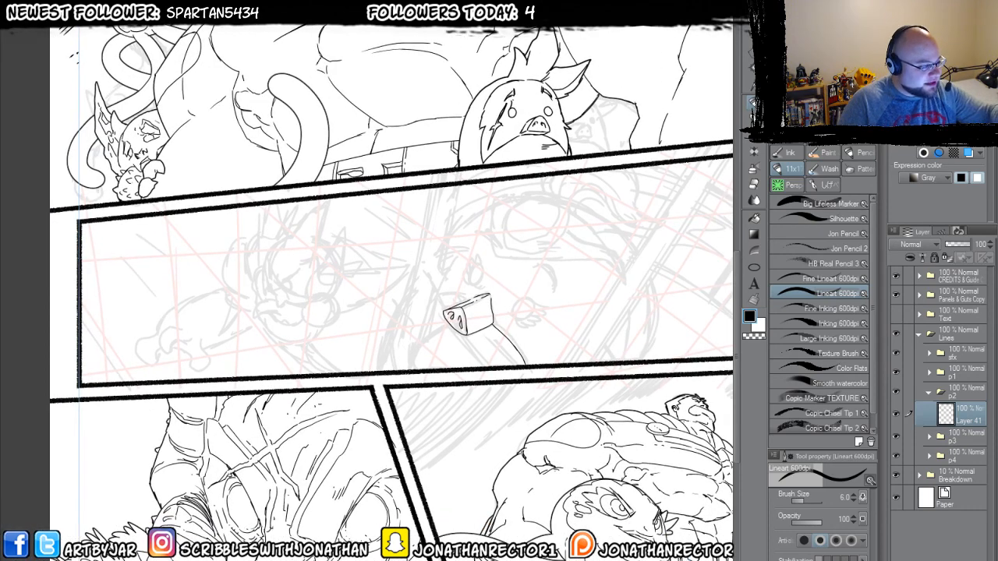
{"action": "key", "text": "h"}
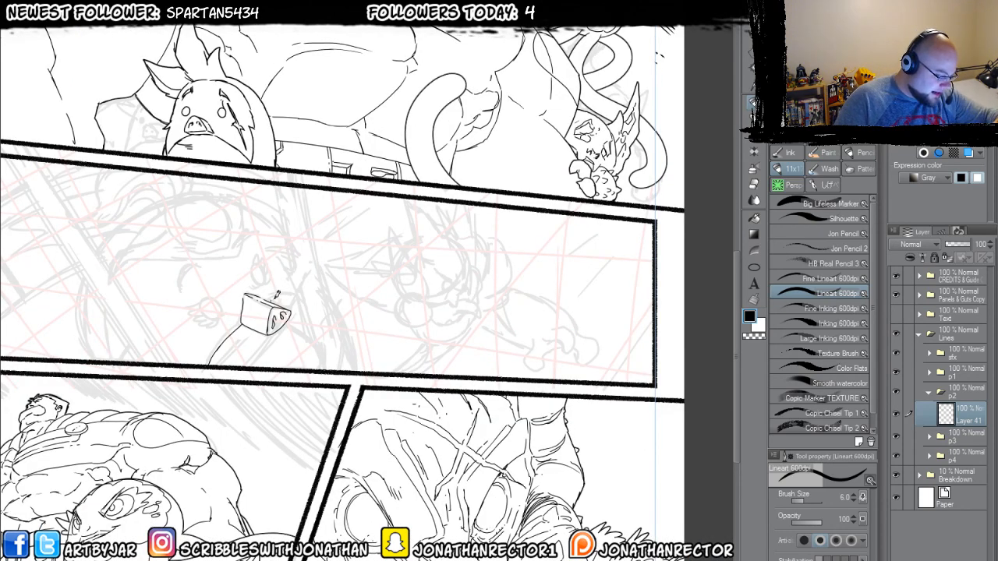
{"action": "left_click_drag", "start_coordinate": [276, 296], "coordinate": [311, 282]}
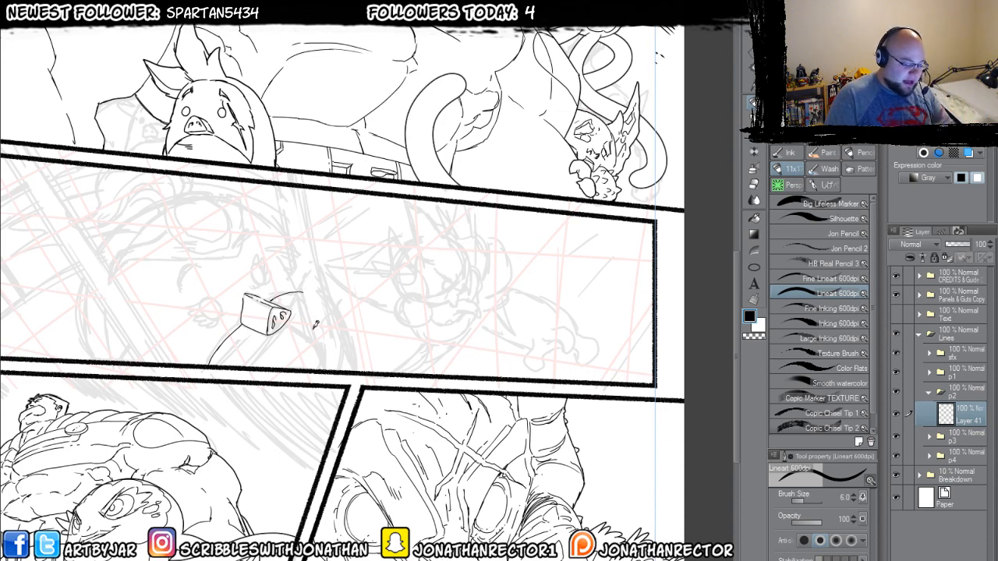
{"action": "left_click_drag", "start_coordinate": [315, 324], "coordinate": [407, 376]}
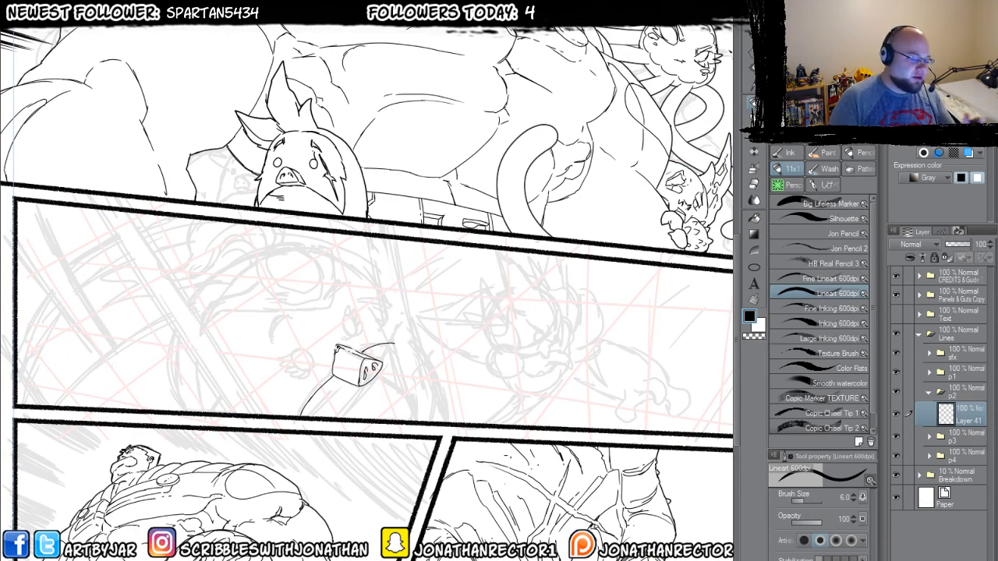
{"action": "mouse_move", "coordinate": [395, 340]}
{"action": "left_mouse_down"}
{"action": "mouse_move", "coordinate": [364, 289]}
{"action": "mouse_move", "coordinate": [389, 297]}
{"action": "mouse_move", "coordinate": [387, 287]}
{"action": "mouse_move", "coordinate": [350, 265]}
{"action": "left_mouse_up"}
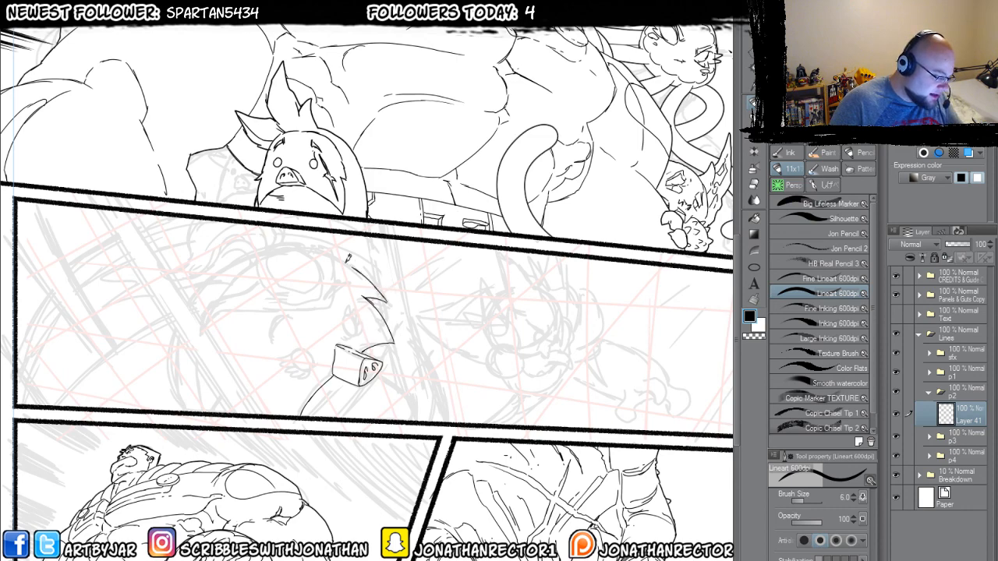
- Ink the pig's two round eyes on either side of the snout, following the breakdown sketch
{"action": "left_click_drag", "start_coordinate": [189, 410], "coordinate": [208, 404]}
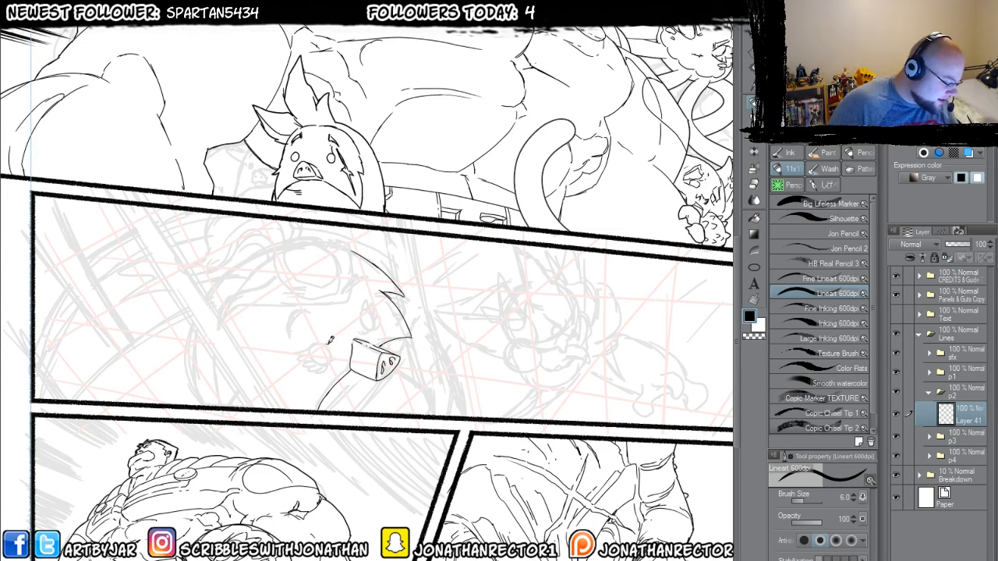
{"action": "mouse_move", "coordinate": [331, 340]}
{"action": "left_mouse_down"}
{"action": "mouse_move", "coordinate": [329, 363]}
{"action": "mouse_move", "coordinate": [312, 351]}
{"action": "mouse_move", "coordinate": [332, 342]}
{"action": "left_mouse_up"}
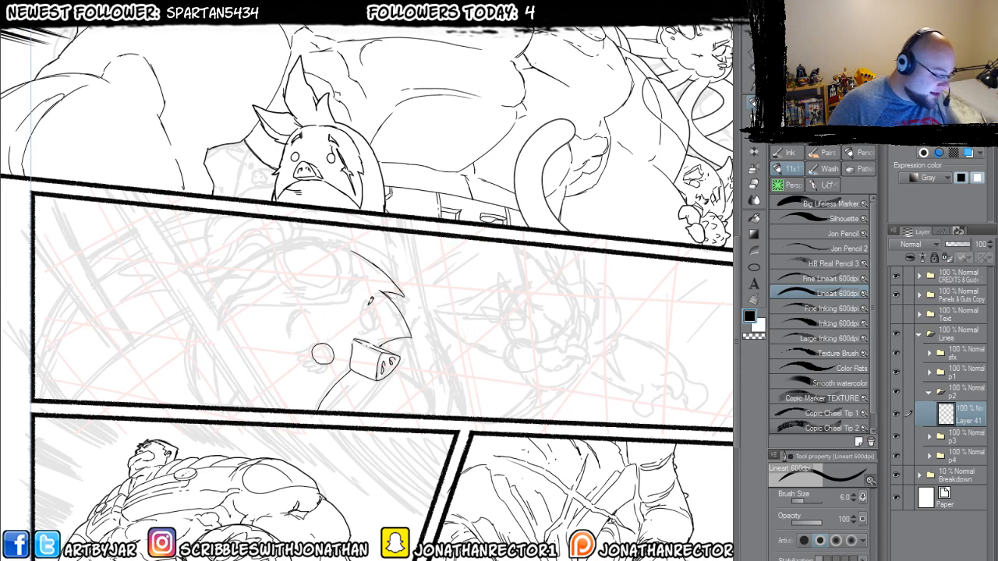
{"action": "mouse_move", "coordinate": [372, 307]}
{"action": "left_mouse_down"}
{"action": "mouse_move", "coordinate": [373, 327]}
{"action": "mouse_move", "coordinate": [360, 315]}
{"action": "mouse_move", "coordinate": [369, 307]}
{"action": "left_mouse_up"}
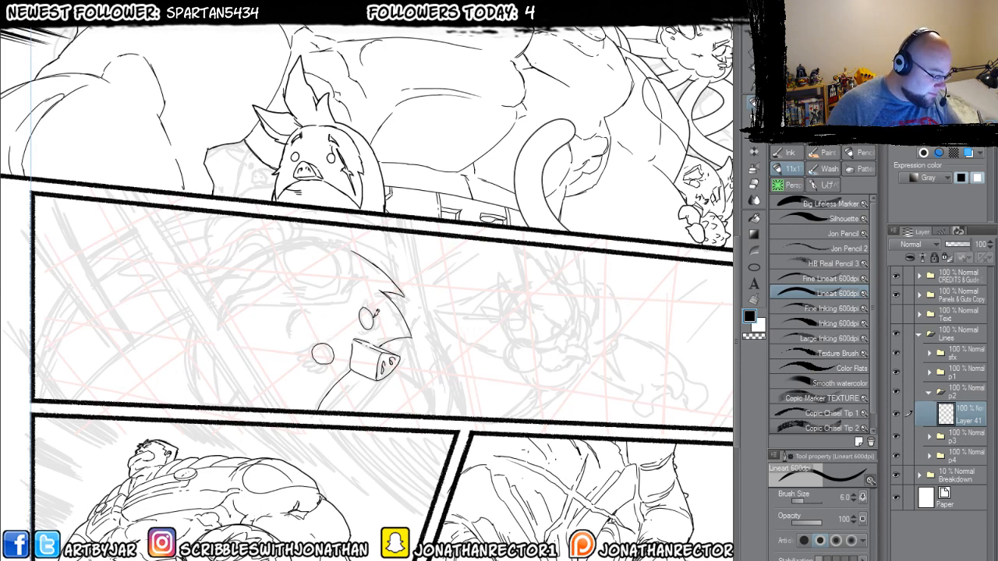
- Flip the canvas view back and ink pointed, jagged markings around both of the pig's eyes
{"action": "key", "text": "h"}
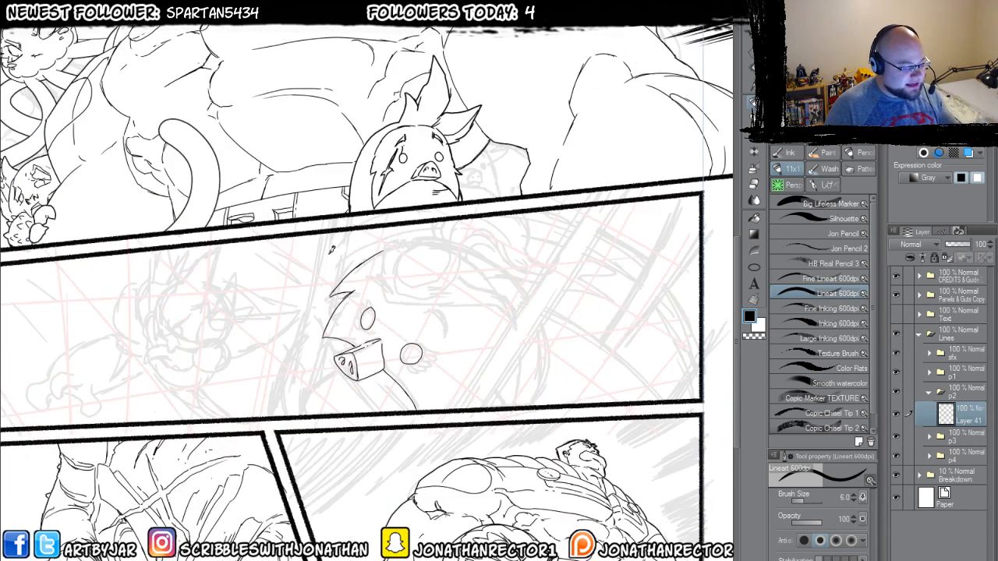
{"action": "left_click_drag", "start_coordinate": [361, 303], "coordinate": [381, 284]}
{"action": "left_click_drag", "start_coordinate": [393, 291], "coordinate": [395, 299]}
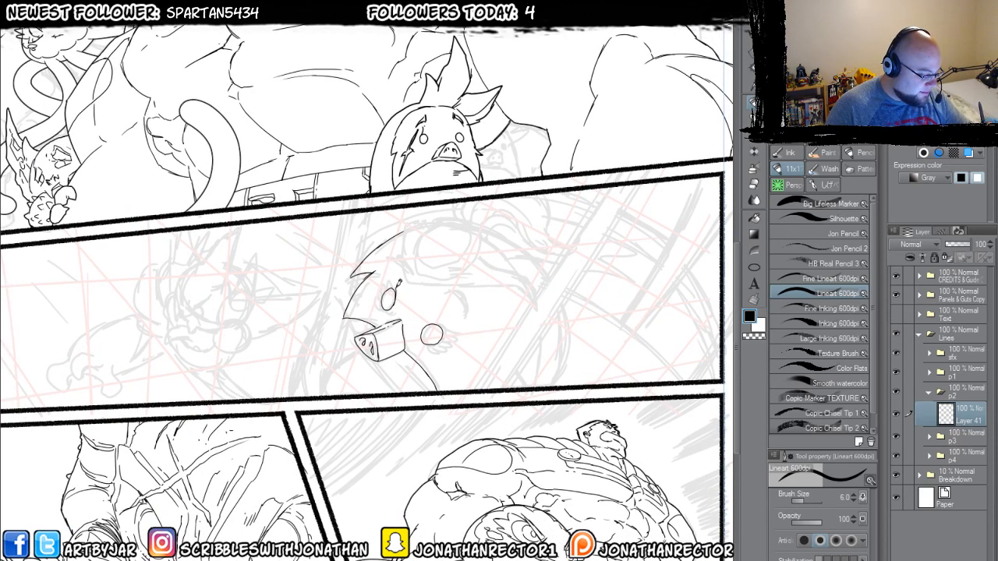
{"action": "left_click_drag", "start_coordinate": [384, 275], "coordinate": [380, 298]}
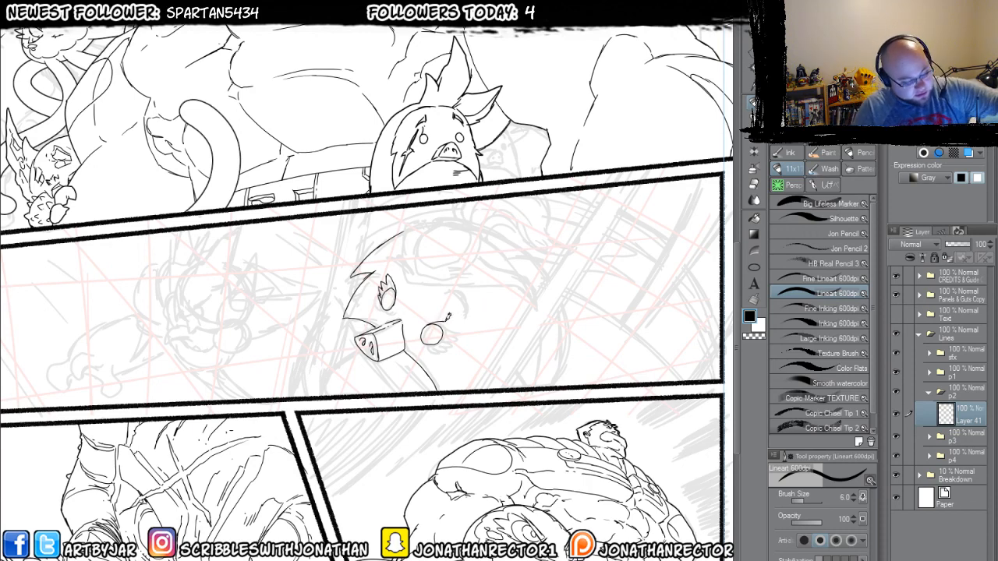
{"action": "mouse_move", "coordinate": [448, 317]}
{"action": "left_mouse_down"}
{"action": "mouse_move", "coordinate": [460, 324]}
{"action": "mouse_move", "coordinate": [445, 341]}
{"action": "left_mouse_up"}
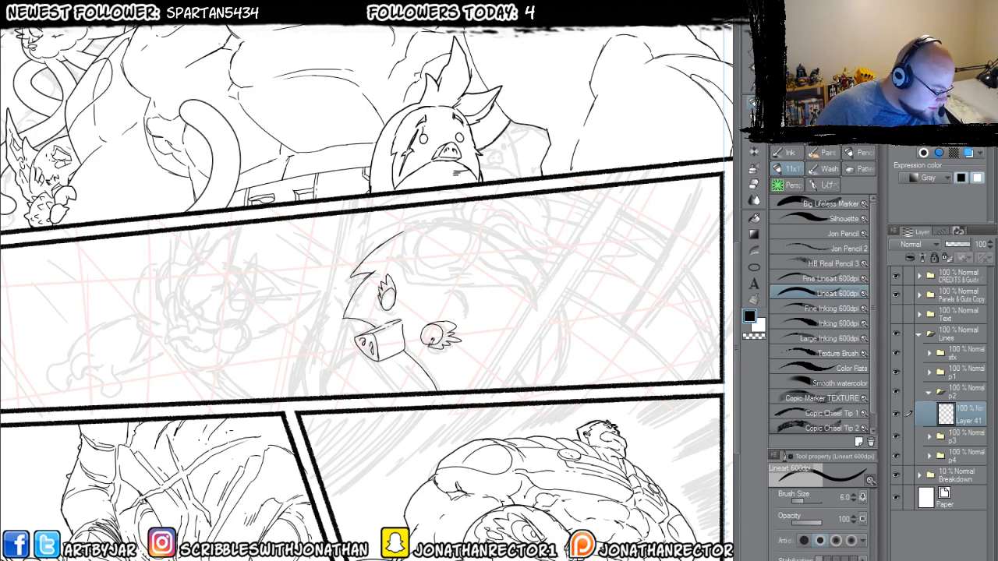
- Ink the pupils inside both of the pig's eyes and the short curved brows above them
{"action": "left_click_drag", "start_coordinate": [385, 292], "coordinate": [446, 252]}
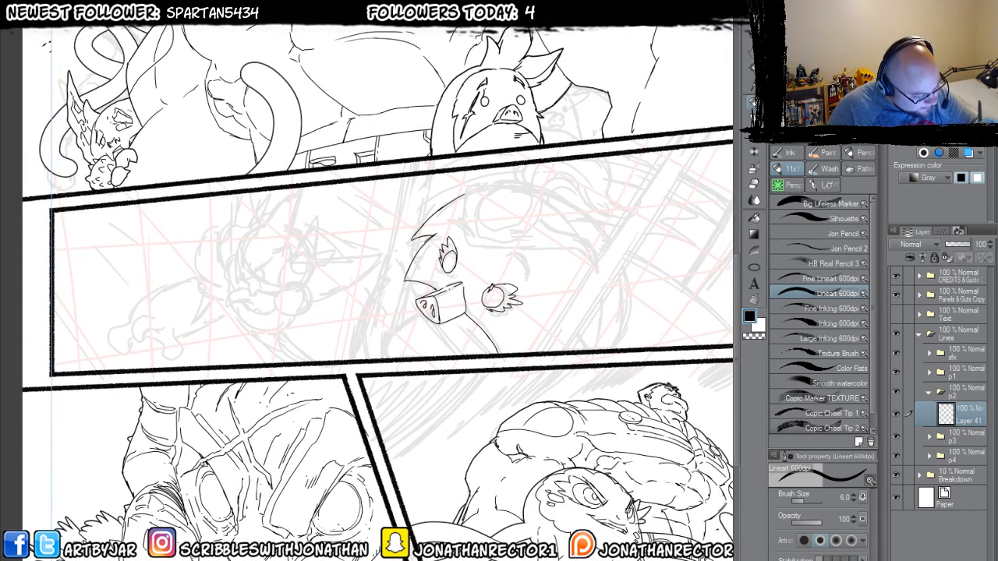
{"action": "mouse_move", "coordinate": [488, 292]}
{"action": "left_mouse_down"}
{"action": "mouse_move", "coordinate": [498, 286]}
{"action": "mouse_move", "coordinate": [488, 301]}
{"action": "left_mouse_up"}
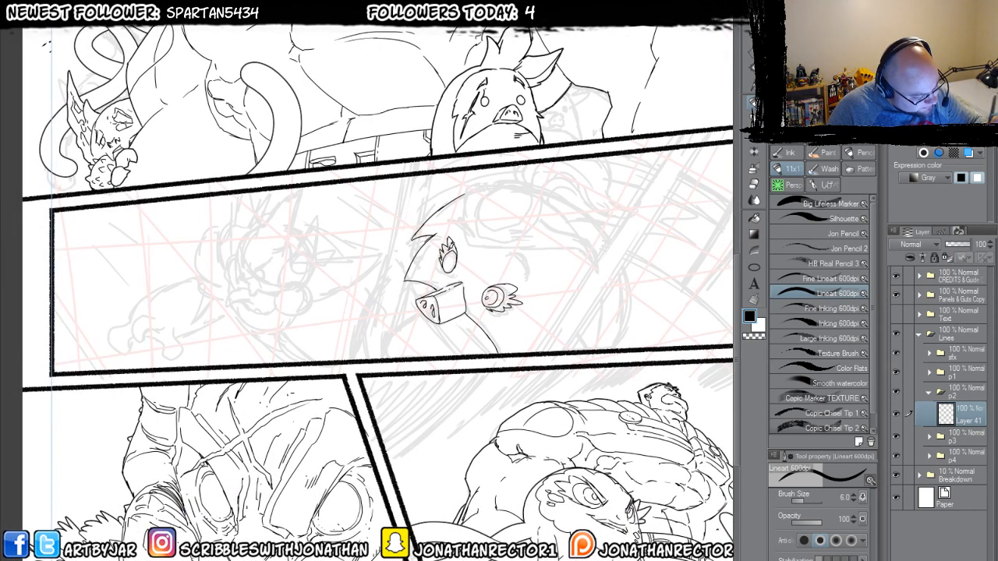
{"action": "mouse_move", "coordinate": [460, 264]}
{"action": "left_mouse_down"}
{"action": "mouse_move", "coordinate": [449, 250]}
{"action": "mouse_move", "coordinate": [452, 270]}
{"action": "mouse_move", "coordinate": [455, 249]}
{"action": "mouse_move", "coordinate": [408, 284]}
{"action": "left_mouse_up"}
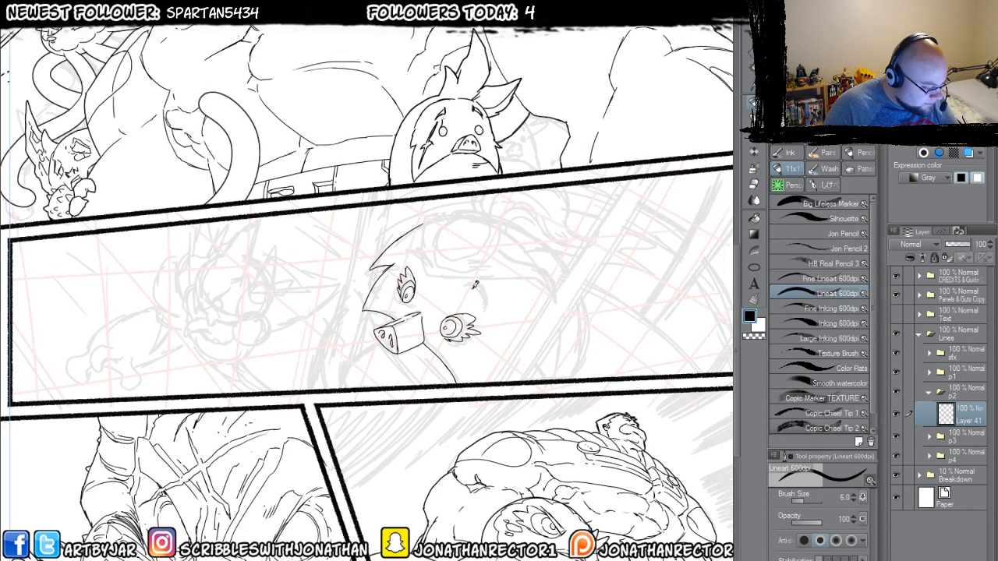
{"action": "left_click_drag", "start_coordinate": [476, 289], "coordinate": [494, 309]}
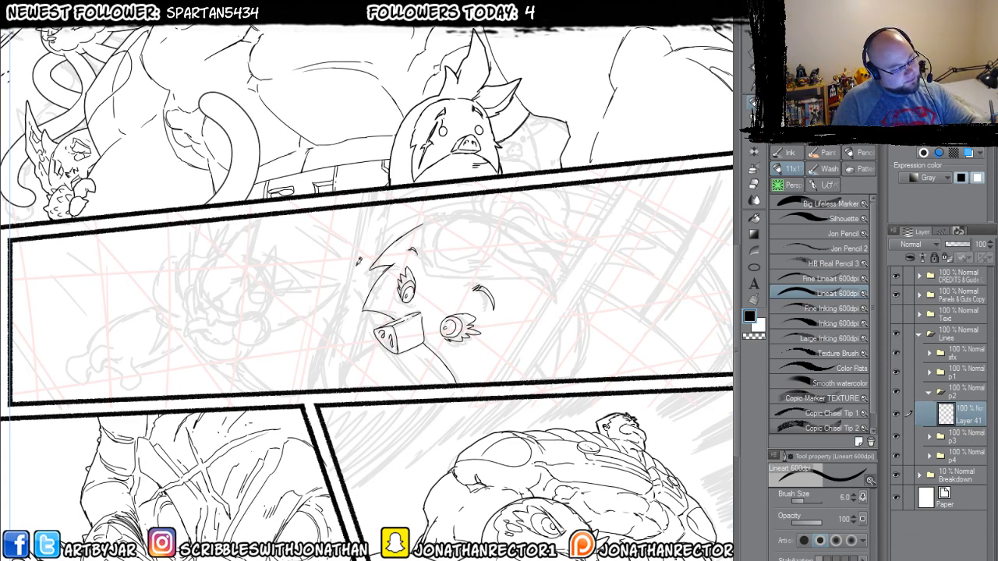
- Ink the small mouth lines around the snout and the curved body line running down to the middle panel's lower border
{"action": "mouse_move", "coordinate": [366, 331]}
{"action": "left_mouse_down"}
{"action": "mouse_move", "coordinate": [348, 288]}
{"action": "mouse_move", "coordinate": [278, 262]}
{"action": "left_mouse_up"}
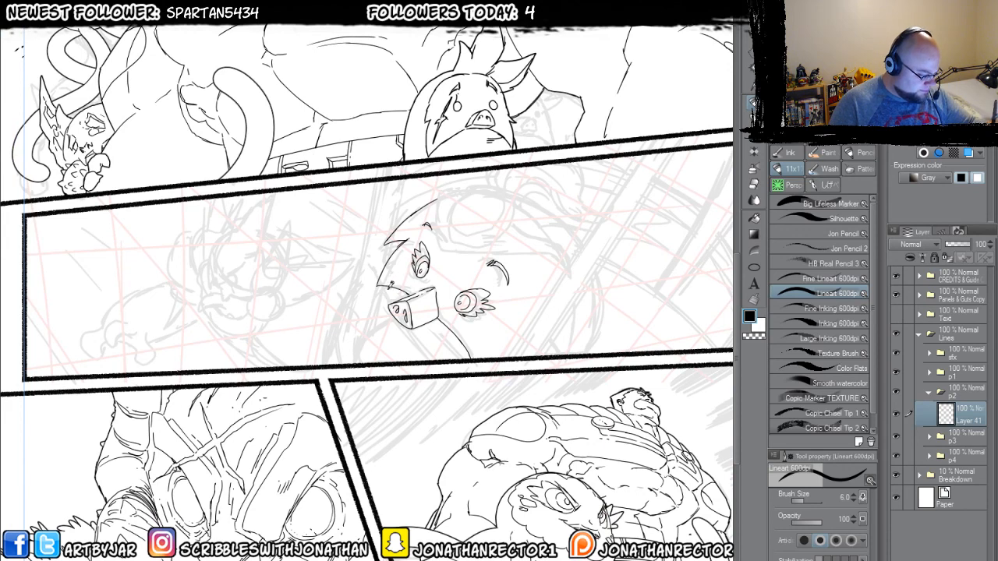
{"action": "left_click_drag", "start_coordinate": [393, 302], "coordinate": [396, 343]}
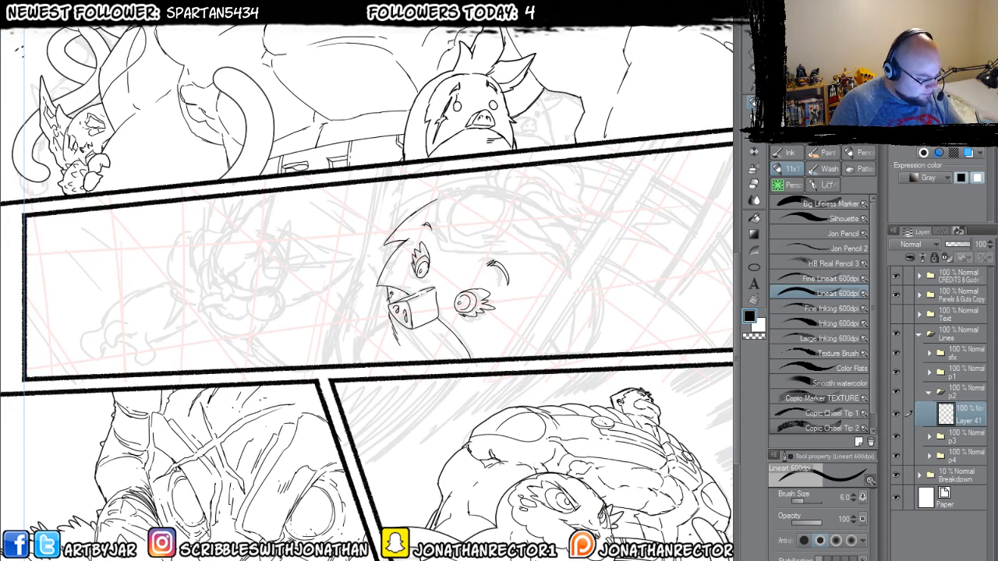
{"action": "mouse_move", "coordinate": [389, 301]}
{"action": "left_mouse_down"}
{"action": "mouse_move", "coordinate": [364, 311]}
{"action": "mouse_move", "coordinate": [320, 370]}
{"action": "left_mouse_up"}
{"action": "left_click_drag", "start_coordinate": [425, 365], "coordinate": [377, 382]}
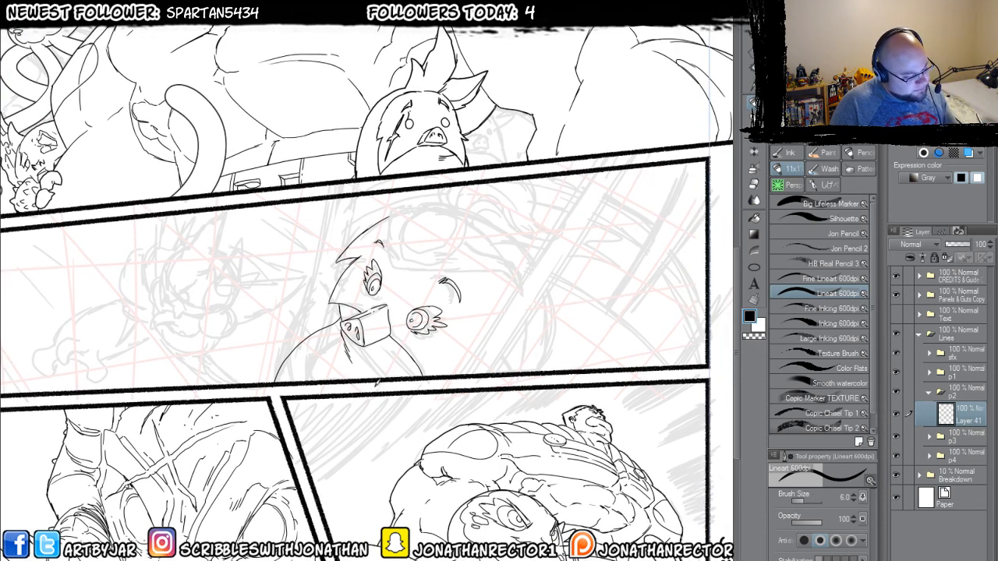
- Ink the pig's rounded head outline from the forehead around to the lower panel border, ending in a pointed tuft
{"action": "left_click_drag", "start_coordinate": [272, 326], "coordinate": [258, 352]}
{"action": "mouse_move", "coordinate": [286, 273]}
{"action": "left_mouse_down"}
{"action": "mouse_move", "coordinate": [295, 276]}
{"action": "mouse_move", "coordinate": [287, 265]}
{"action": "left_mouse_up"}
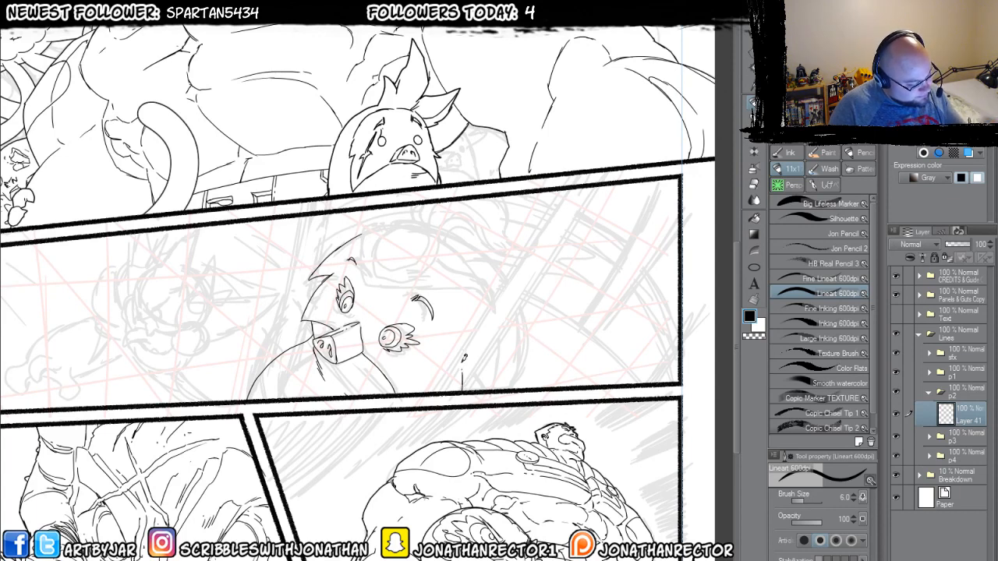
{"action": "mouse_move", "coordinate": [461, 353]}
{"action": "left_mouse_down"}
{"action": "mouse_move", "coordinate": [477, 379]}
{"action": "mouse_move", "coordinate": [490, 342]}
{"action": "mouse_move", "coordinate": [478, 270]}
{"action": "mouse_move", "coordinate": [462, 266]}
{"action": "mouse_move", "coordinate": [432, 230]}
{"action": "mouse_move", "coordinate": [439, 236]}
{"action": "mouse_move", "coordinate": [390, 223]}
{"action": "left_mouse_up"}
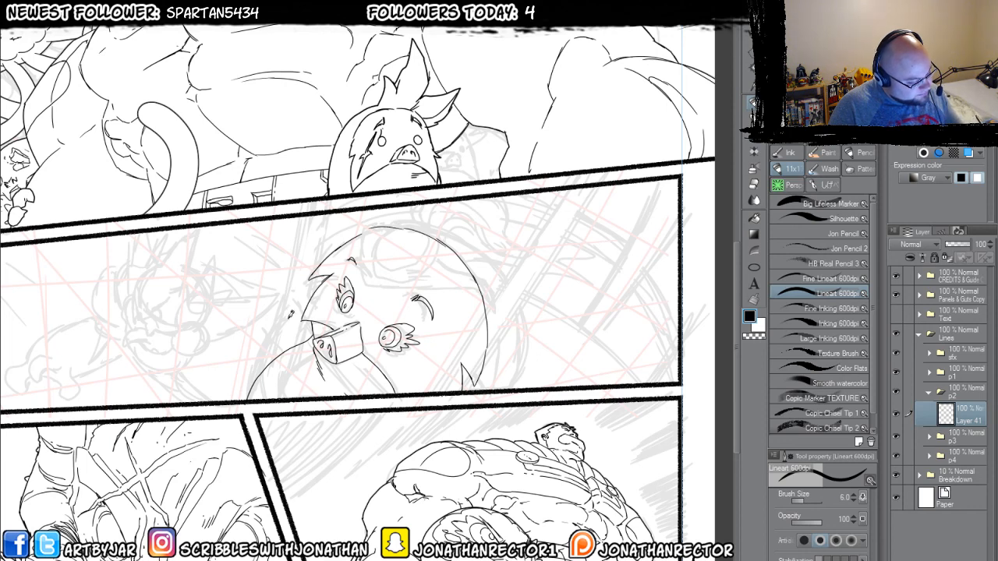
- Add a new layer above Layer 41 and turn on its red layer color
{"action": "key", "text": "ctrl+shift+n"}
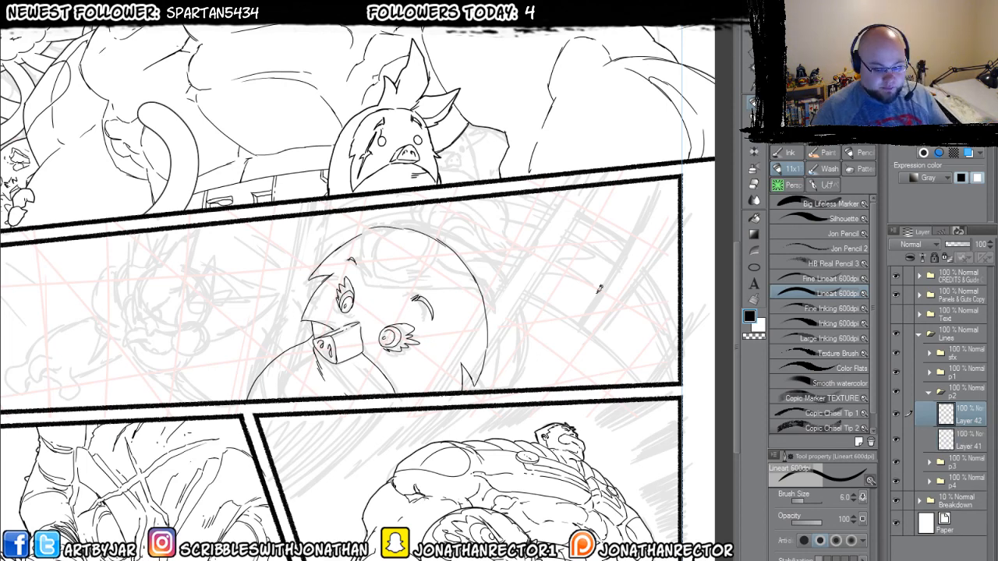
{"action": "left_click", "coordinate": [967, 154]}
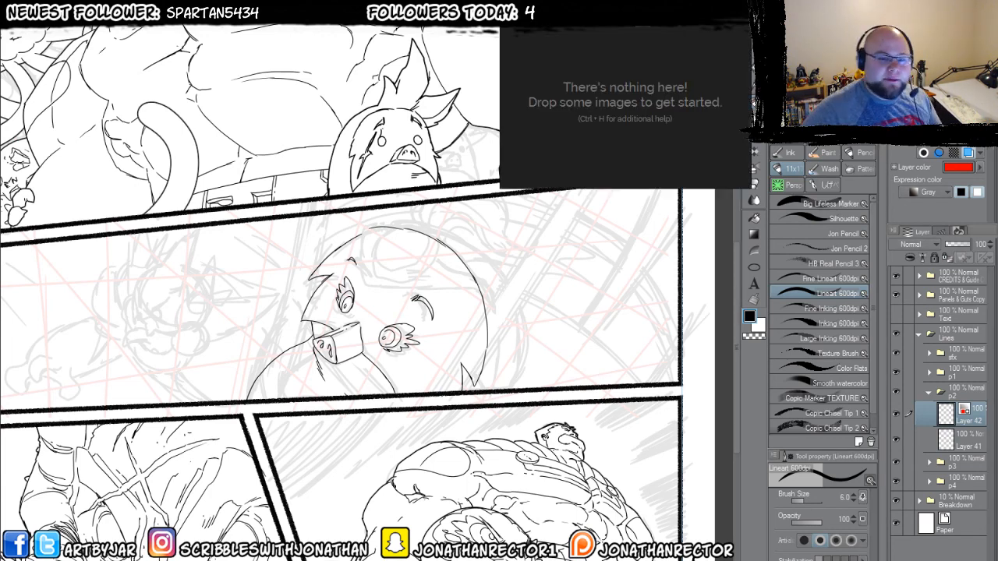
- In the reference viewer, load the recent Jesop_King_Chapter1_REFERENCE.pur board and focus on the pink creature with the gem headpiece
{"action": "left_click", "coordinate": [623, 129]}
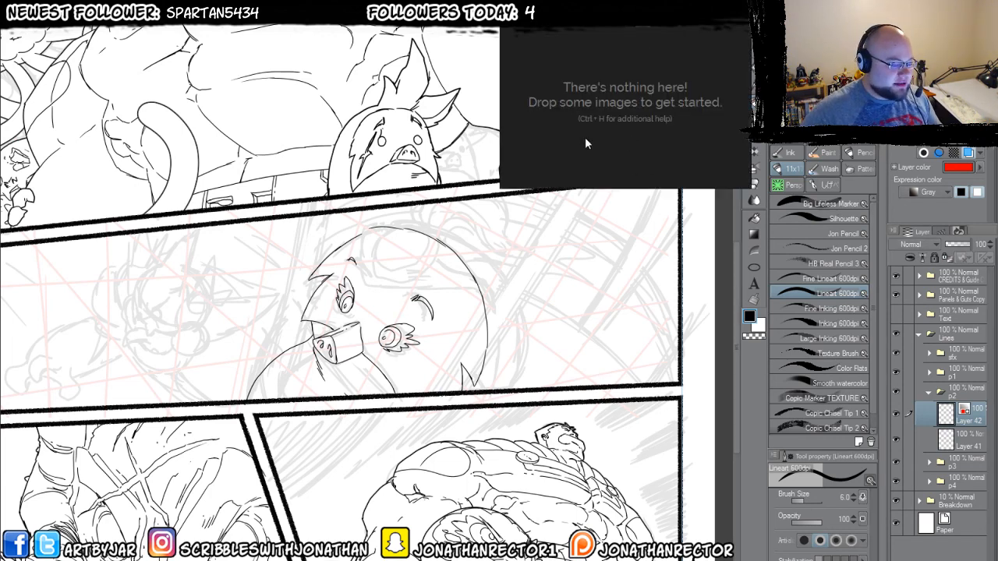
{"action": "right_click", "coordinate": [558, 128]}
{"action": "mouse_move", "coordinate": [597, 307]}
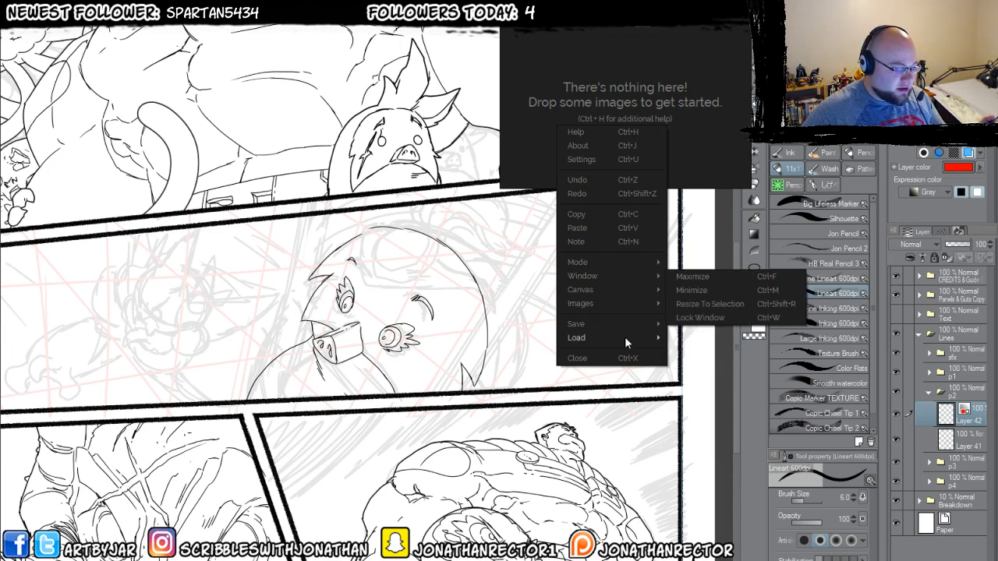
{"action": "mouse_move", "coordinate": [624, 341]}
{"action": "mouse_move", "coordinate": [696, 352]}
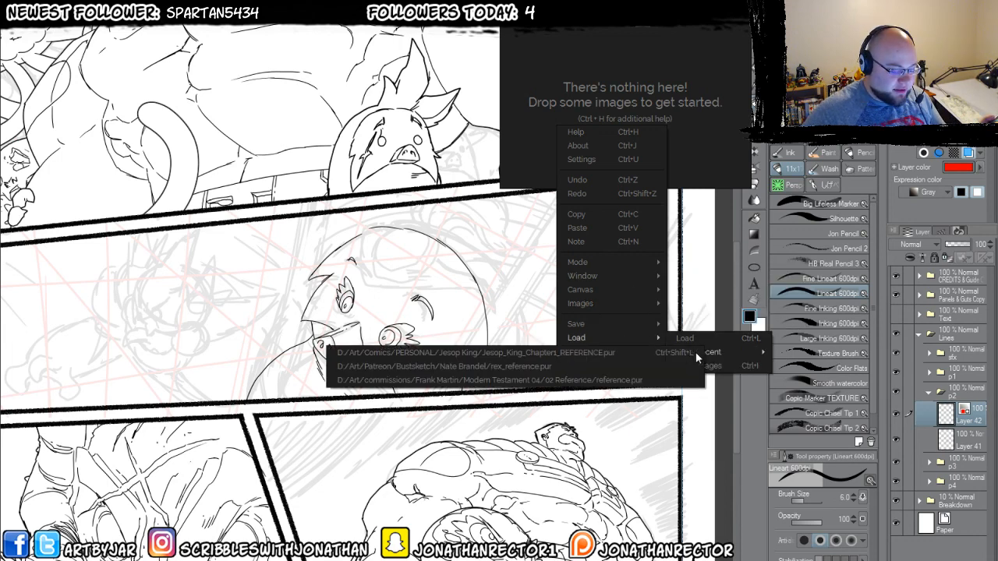
{"action": "left_click", "coordinate": [624, 353]}
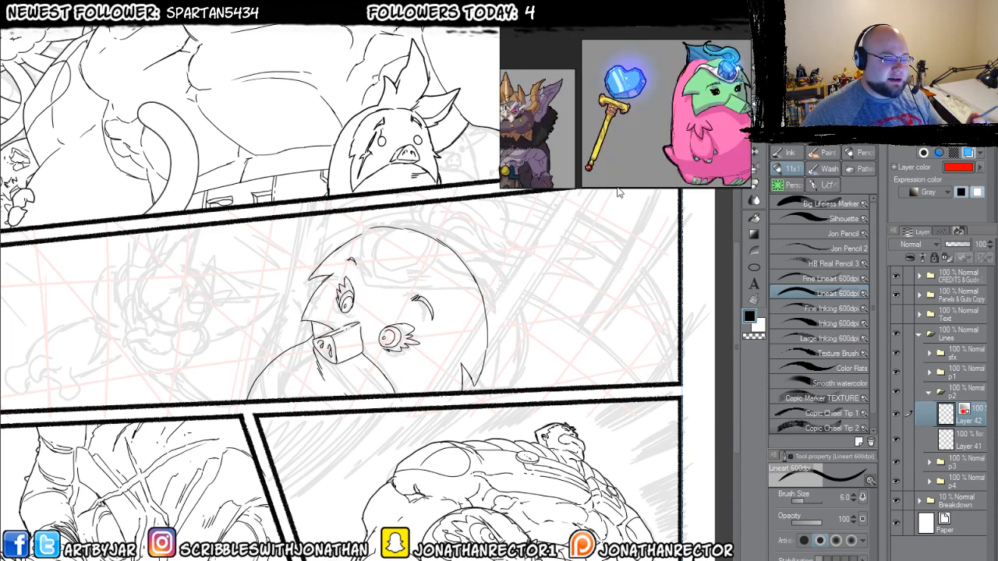
{"action": "double_click", "coordinate": [653, 139]}
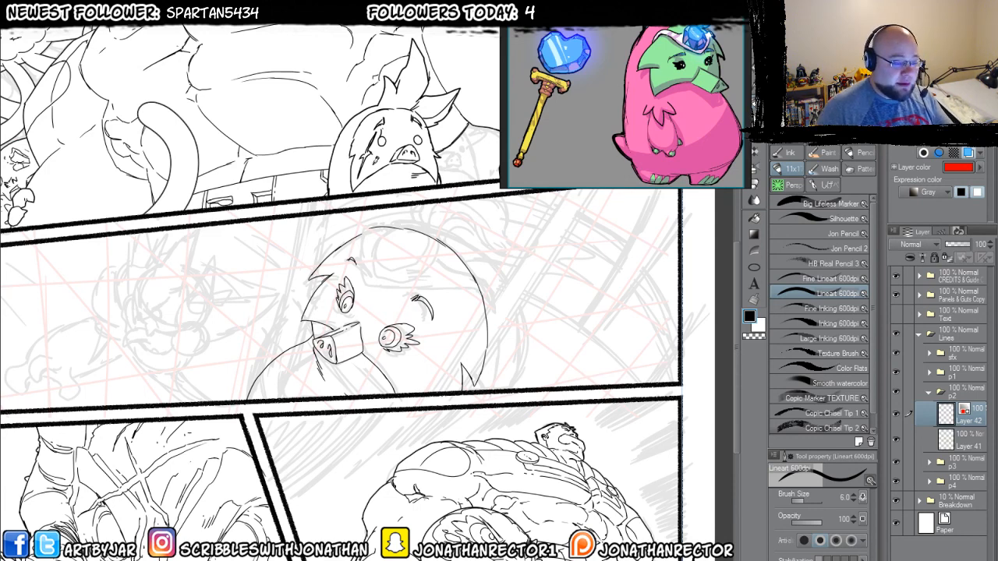
- Sketch a faceted oval gem on the pig's forehead and a tiara band extending from it across the head
{"action": "mouse_move", "coordinate": [411, 220]}
{"action": "left_mouse_down"}
{"action": "mouse_move", "coordinate": [425, 224]}
{"action": "mouse_move", "coordinate": [438, 254]}
{"action": "mouse_move", "coordinate": [393, 279]}
{"action": "mouse_move", "coordinate": [367, 259]}
{"action": "mouse_move", "coordinate": [382, 224]}
{"action": "mouse_move", "coordinate": [435, 223]}
{"action": "left_mouse_up"}
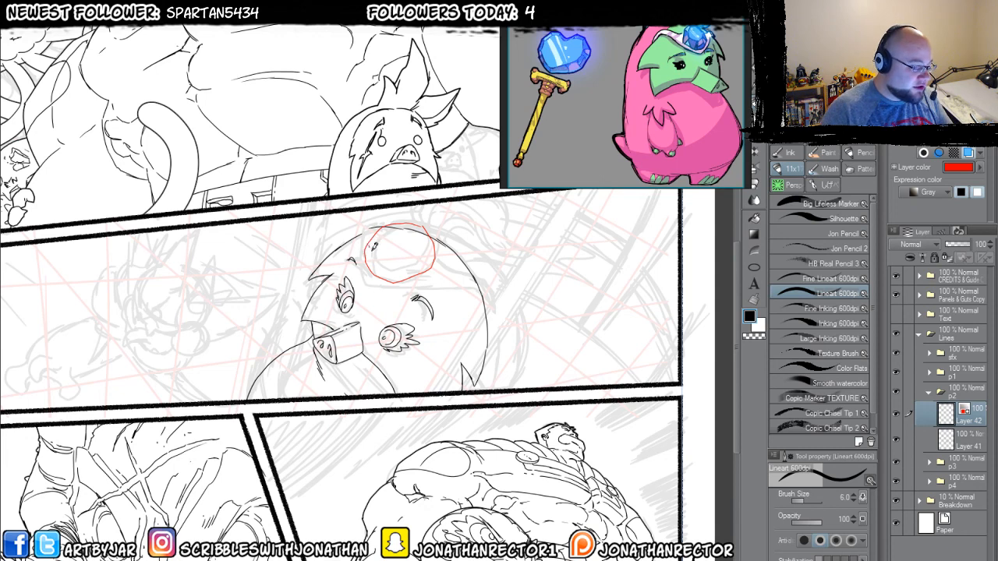
{"action": "mouse_move", "coordinate": [372, 238]}
{"action": "left_mouse_down"}
{"action": "mouse_move", "coordinate": [372, 253]}
{"action": "mouse_move", "coordinate": [399, 259]}
{"action": "mouse_move", "coordinate": [427, 237]}
{"action": "left_mouse_up"}
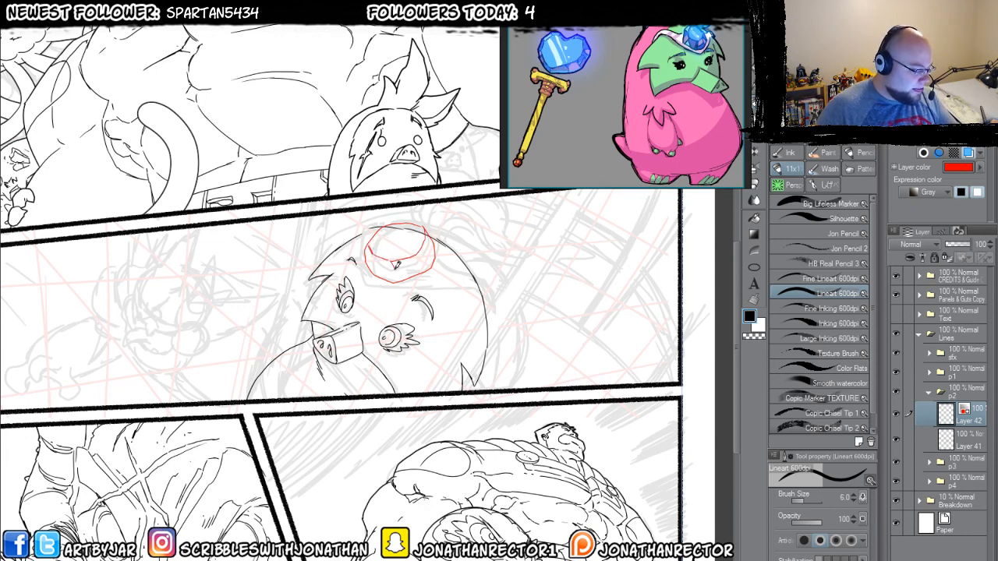
{"action": "mouse_move", "coordinate": [395, 262]}
{"action": "left_mouse_down"}
{"action": "mouse_move", "coordinate": [412, 237]}
{"action": "mouse_move", "coordinate": [420, 258]}
{"action": "mouse_move", "coordinate": [410, 271]}
{"action": "mouse_move", "coordinate": [430, 231]}
{"action": "left_mouse_up"}
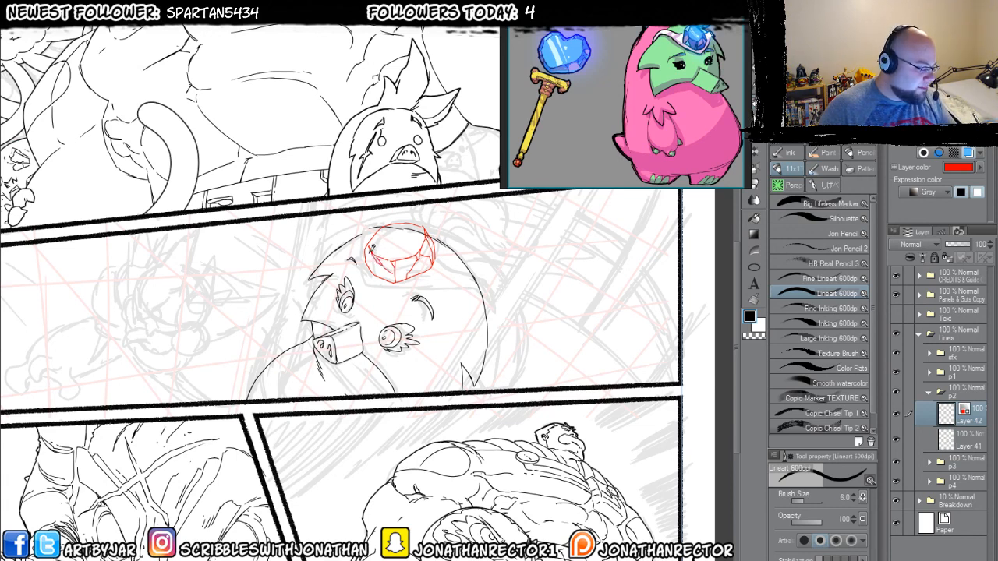
{"action": "left_click_drag", "start_coordinate": [370, 247], "coordinate": [384, 269]}
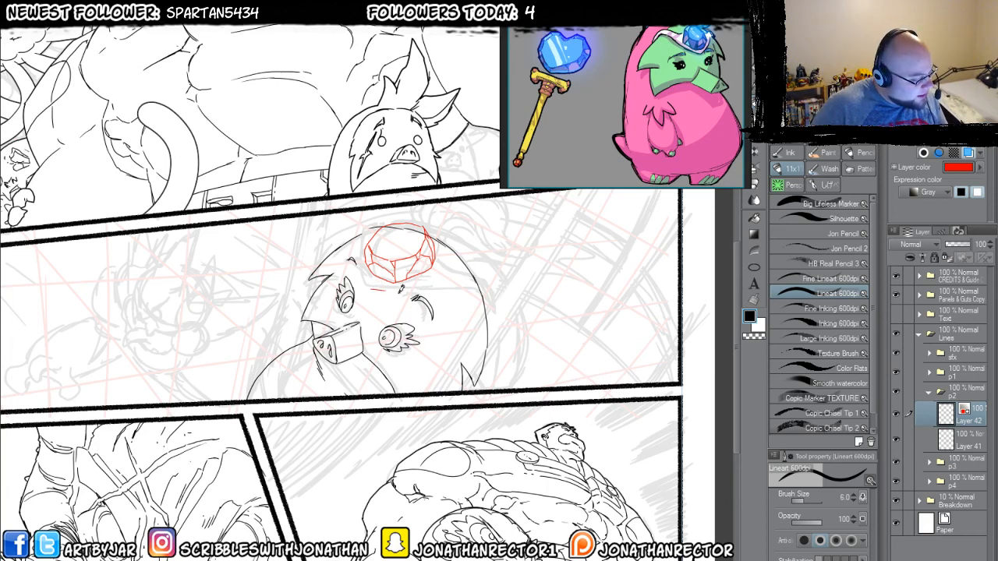
{"action": "mouse_move", "coordinate": [384, 290]}
{"action": "left_mouse_down"}
{"action": "mouse_move", "coordinate": [471, 281]}
{"action": "mouse_move", "coordinate": [492, 304]}
{"action": "left_mouse_up"}
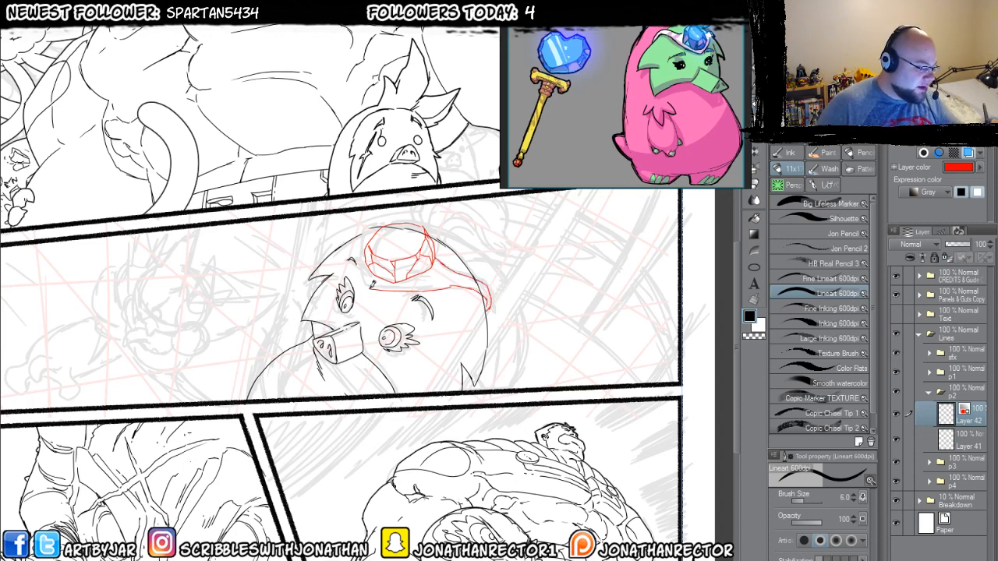
{"action": "mouse_move", "coordinate": [369, 284]}
{"action": "left_mouse_down"}
{"action": "mouse_move", "coordinate": [361, 240]}
{"action": "mouse_move", "coordinate": [350, 237]}
{"action": "mouse_move", "coordinate": [361, 229]}
{"action": "left_mouse_up"}
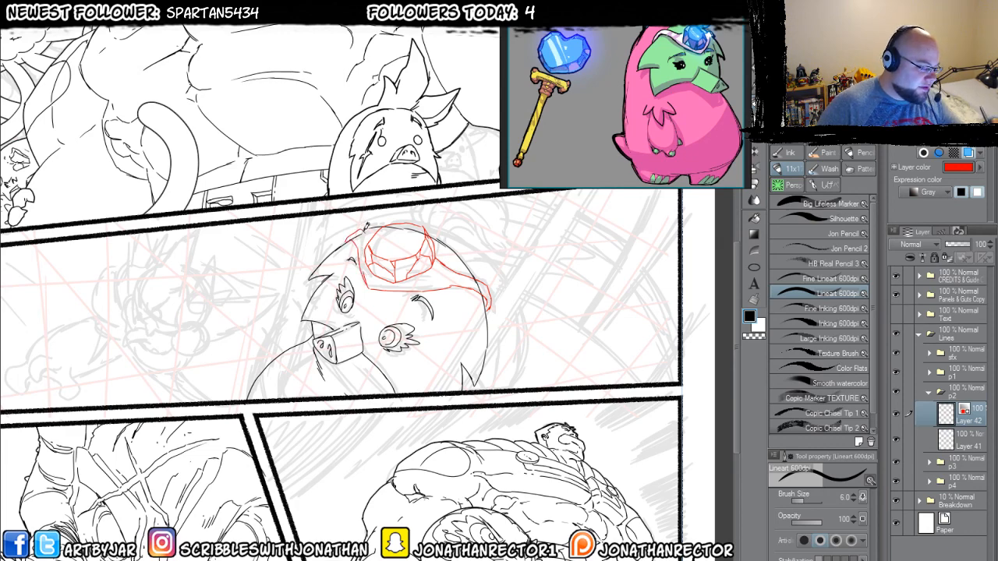
- Flip the canvas view horizontally, erase and redraw the tiara's pointed corner beside the gem, and flip the view back
{"action": "left_click", "coordinate": [263, 16]}
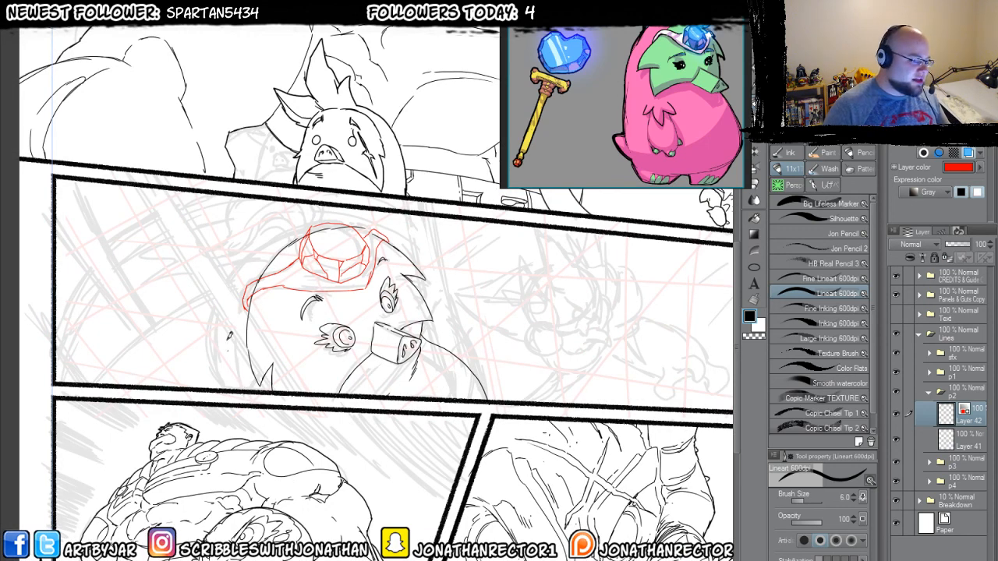
{"action": "key", "text": "e"}
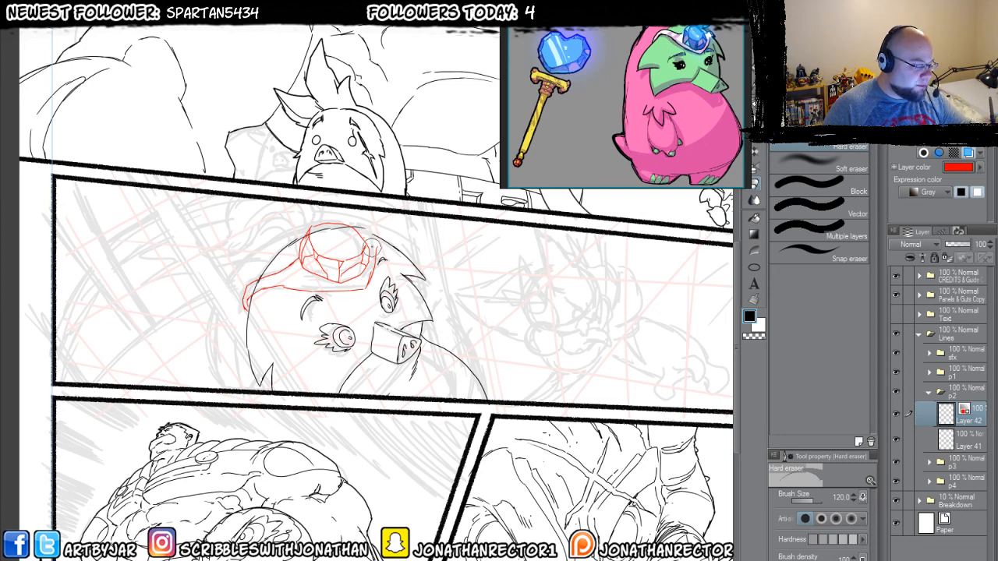
{"action": "key", "text": "p"}
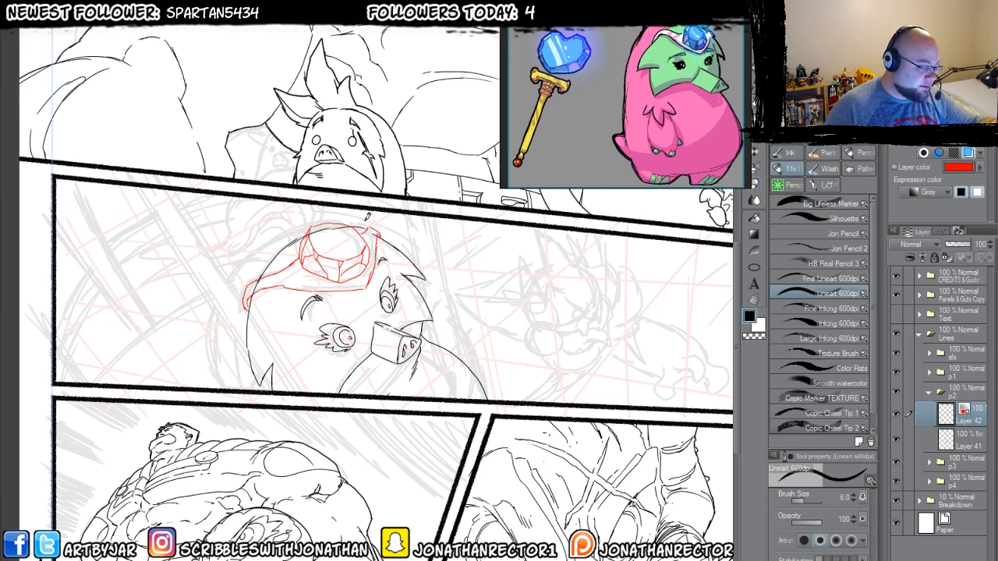
{"action": "left_click_drag", "start_coordinate": [211, 253], "coordinate": [225, 244]}
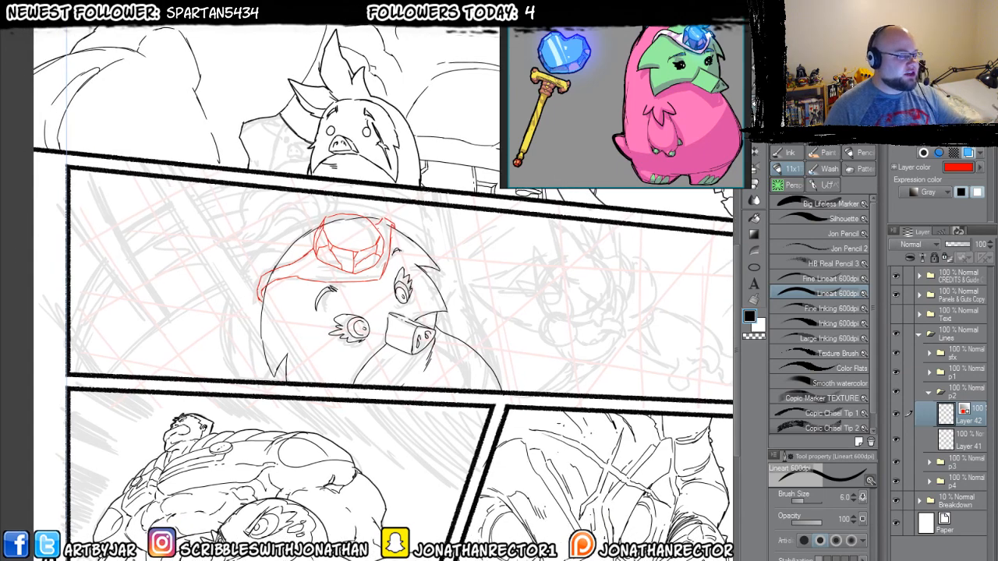
{"action": "key", "text": "h"}
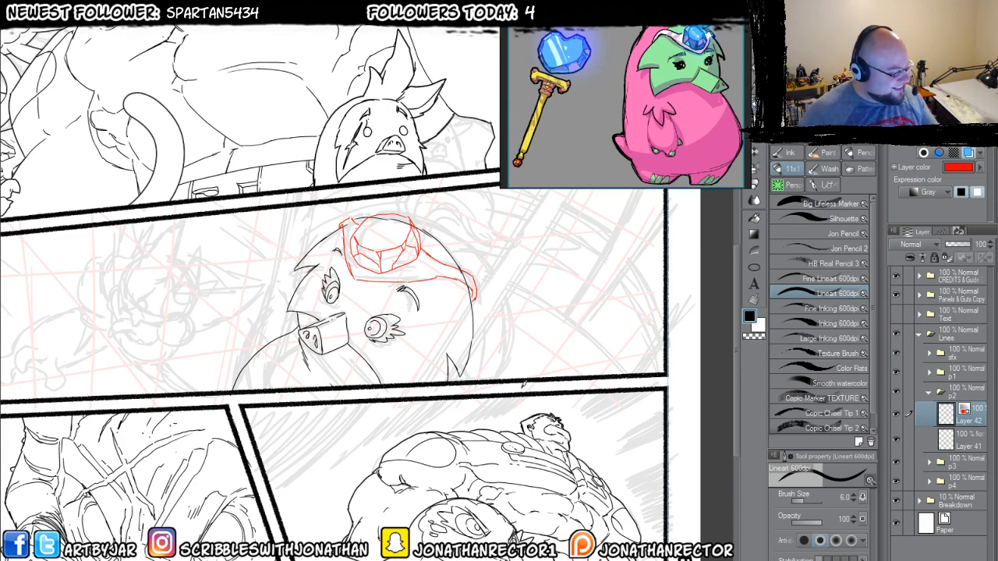
- On Layer 41, erase the head outline behind the tiara and ink the curling hair tufts above it
{"action": "left_click", "coordinate": [973, 445]}
{"action": "key", "text": "e"}
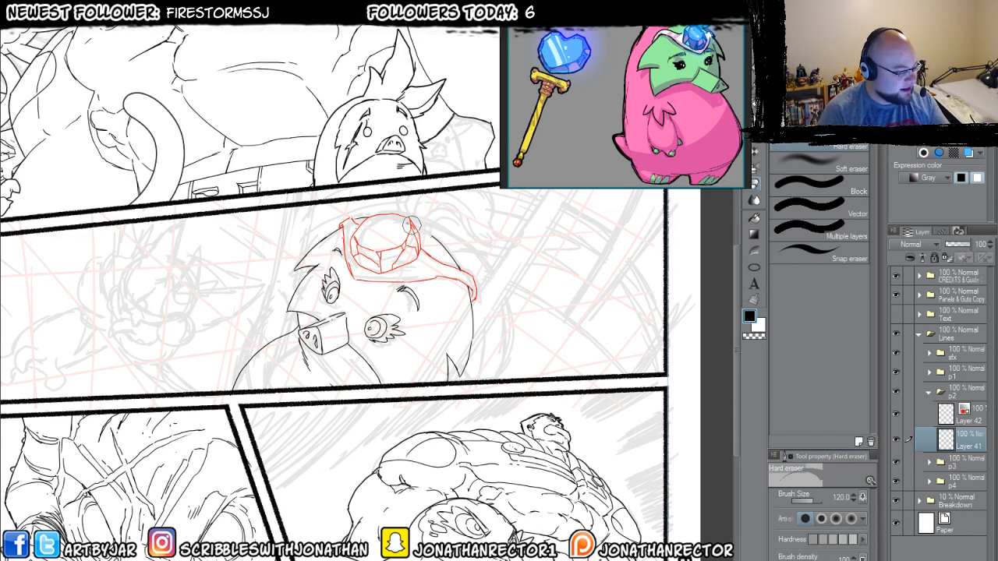
{"action": "key", "text": "p"}
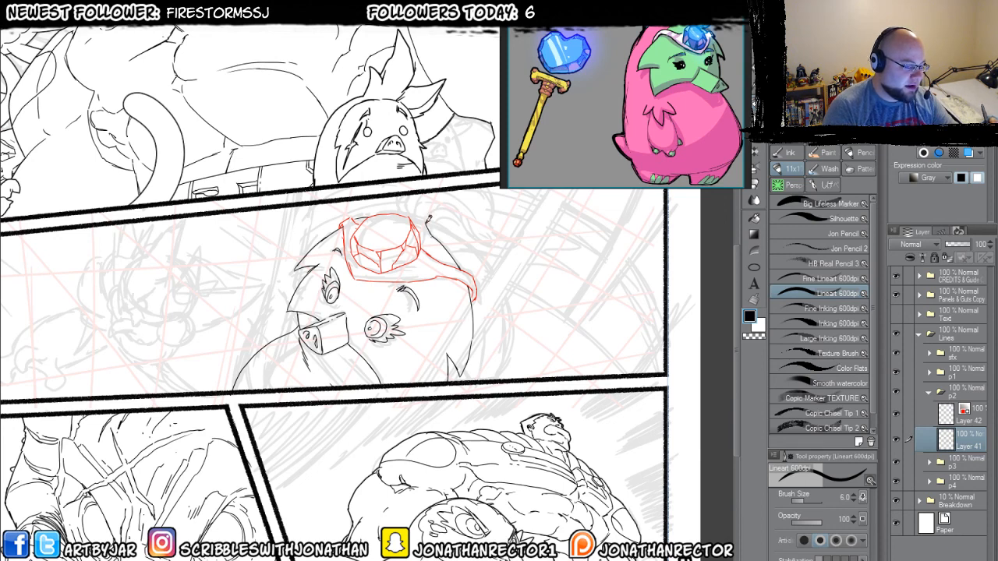
{"action": "mouse_move", "coordinate": [451, 190]}
{"action": "left_mouse_down"}
{"action": "mouse_move", "coordinate": [466, 231]}
{"action": "mouse_move", "coordinate": [494, 230]}
{"action": "left_mouse_up"}
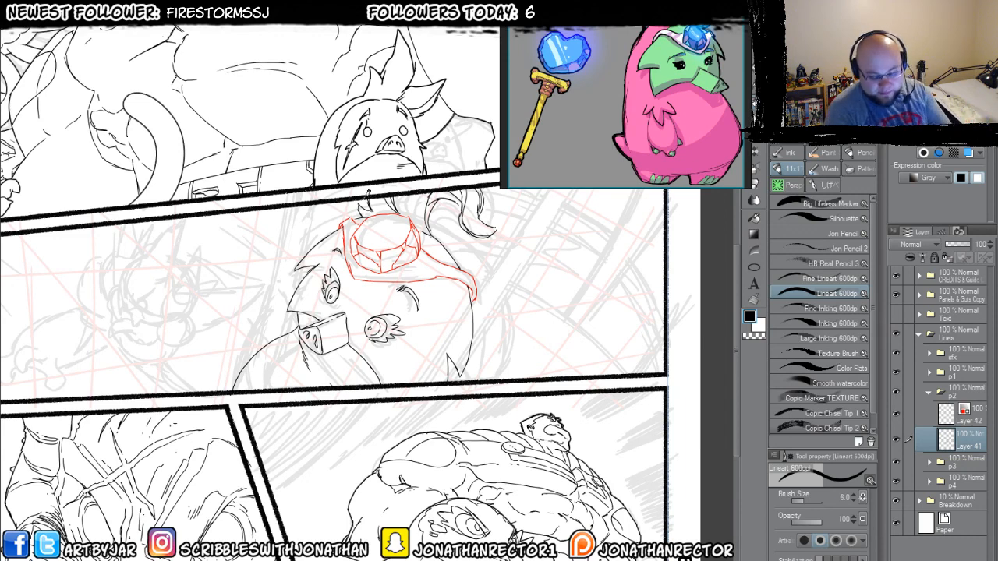
- Add a new layer above Layer 41, and turn off the red layer color on the tiara's Layer 42
{"action": "key", "text": "ctrl+shift+n"}
{"action": "left_click", "coordinate": [972, 417]}
{"action": "left_click", "coordinate": [968, 154]}
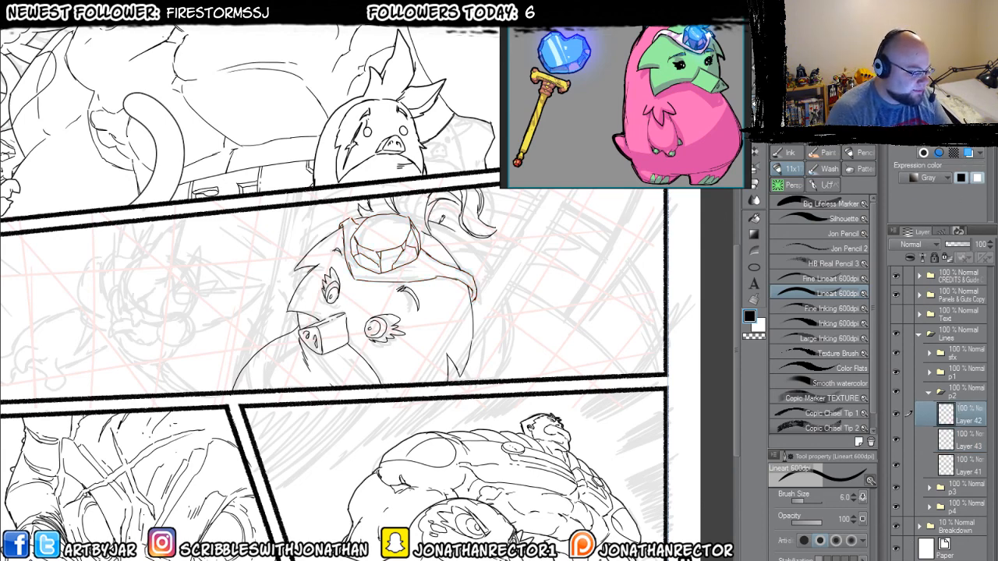
- Ink a long curve behind the pig's head down to the lower panel border and erase its excess near the hair
{"action": "mouse_move", "coordinate": [462, 226]}
{"action": "left_mouse_down"}
{"action": "mouse_move", "coordinate": [515, 317]}
{"action": "mouse_move", "coordinate": [501, 387]}
{"action": "left_mouse_up"}
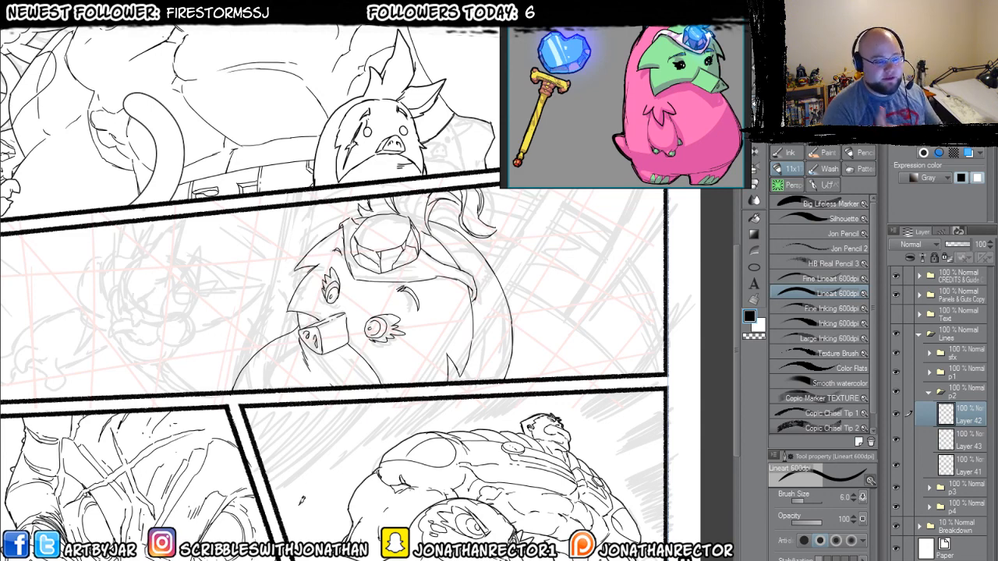
{"action": "key", "text": "e"}
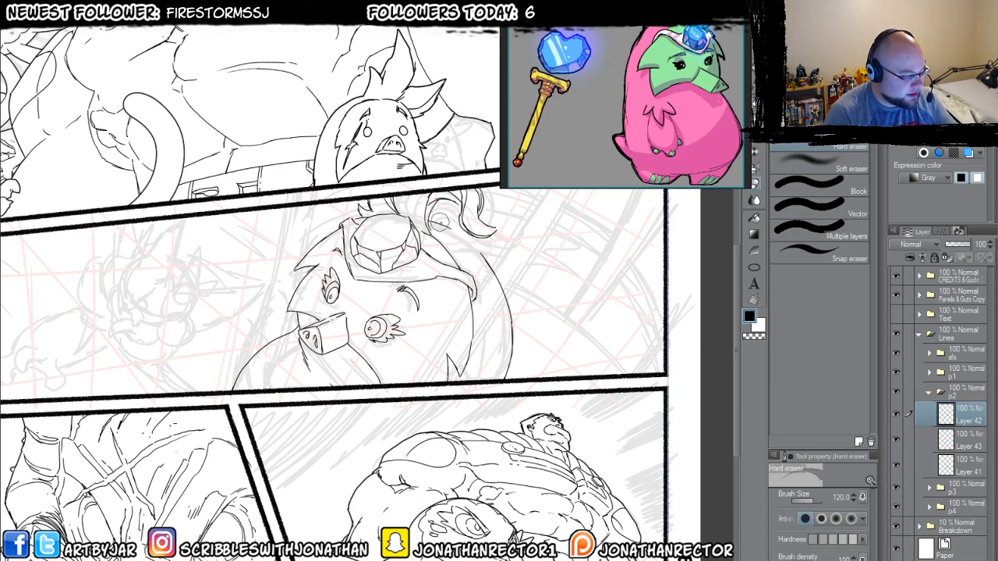
{"action": "key", "text": "p"}
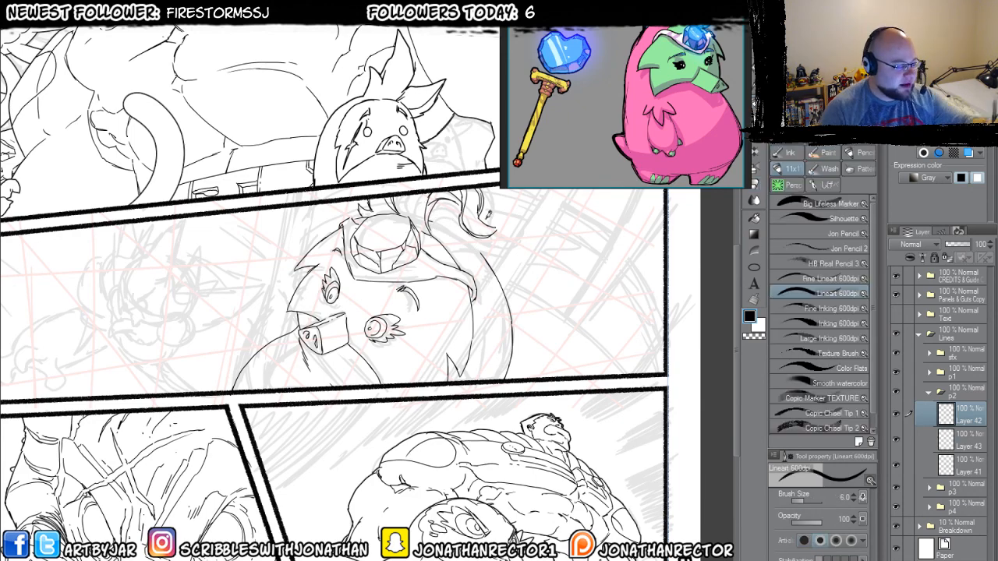
- Ink the pig's pointed ear with its inner strands, and add fur tufts along the back of the head
{"action": "mouse_move", "coordinate": [493, 232]}
{"action": "left_mouse_down"}
{"action": "mouse_move", "coordinate": [402, 290]}
{"action": "mouse_move", "coordinate": [501, 234]}
{"action": "left_mouse_up"}
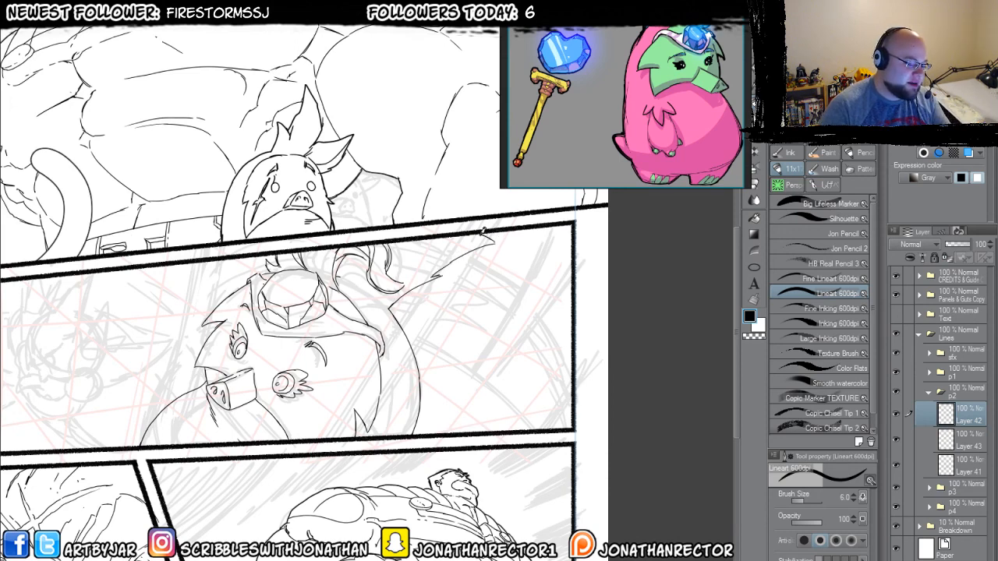
{"action": "left_click_drag", "start_coordinate": [275, 317], "coordinate": [305, 303]}
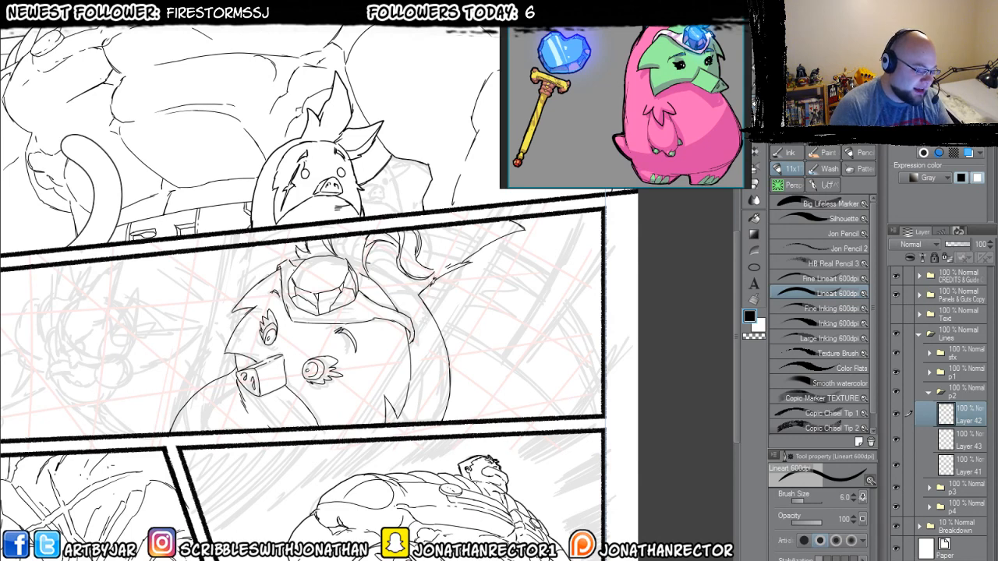
{"action": "mouse_move", "coordinate": [455, 304]}
{"action": "left_mouse_down"}
{"action": "mouse_move", "coordinate": [430, 299]}
{"action": "mouse_move", "coordinate": [442, 297]}
{"action": "left_mouse_up"}
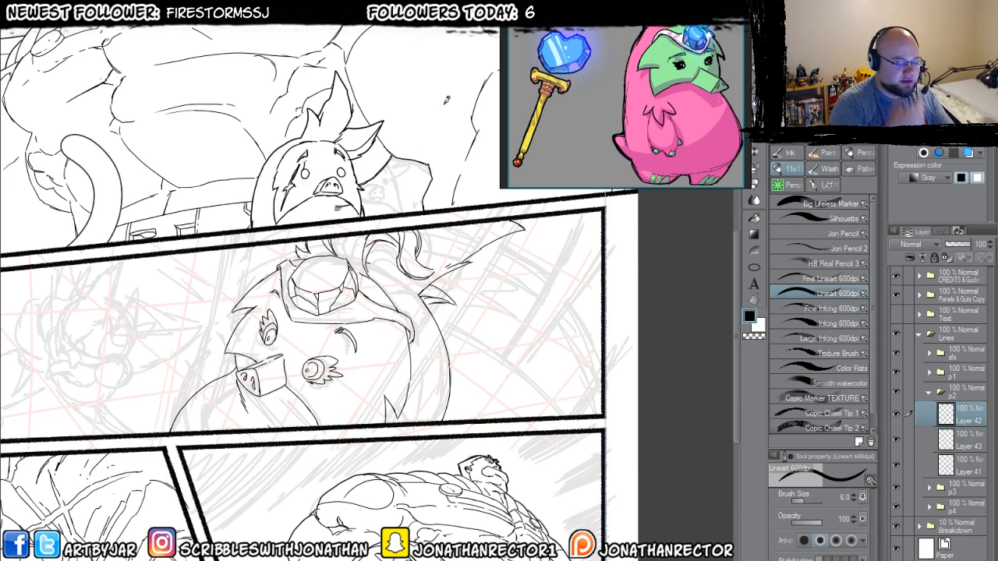
{"action": "left_click_drag", "start_coordinate": [399, 253], "coordinate": [385, 261]}
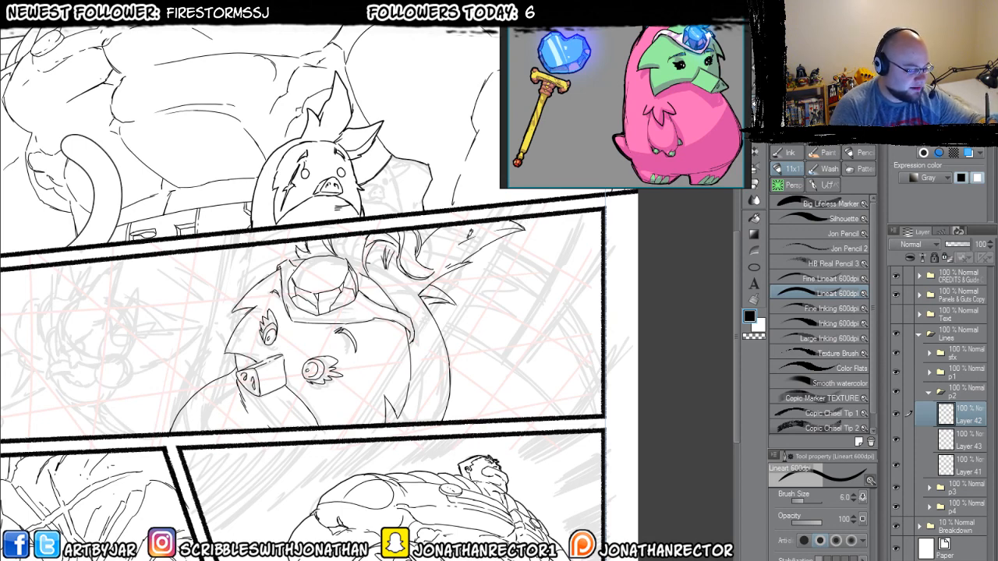
{"action": "left_click_drag", "start_coordinate": [472, 229], "coordinate": [432, 260]}
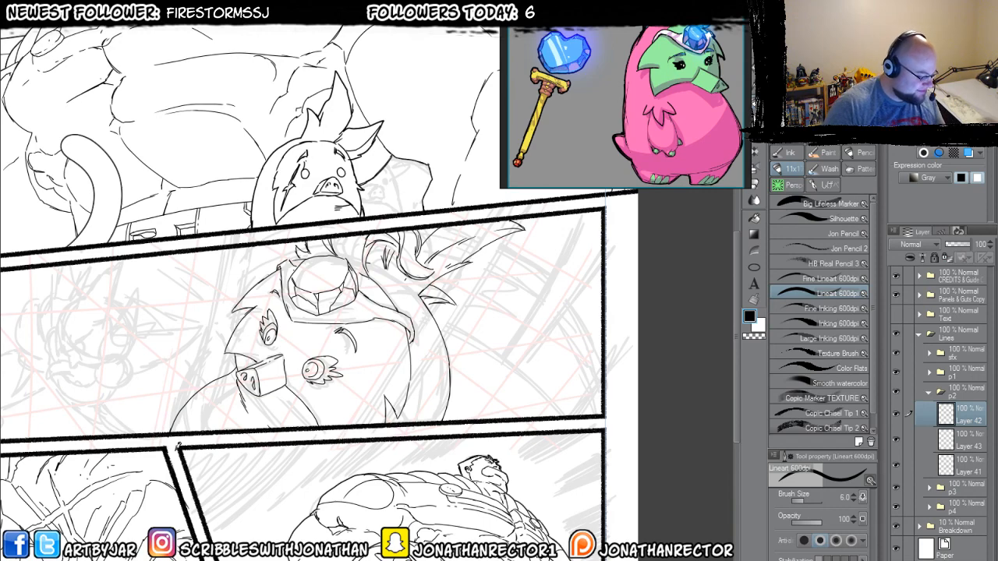
- Close the pig's outline along the upper and lower panel borders, and select the area outside it using all layers
{"action": "left_click_drag", "start_coordinate": [205, 471], "coordinate": [287, 450]}
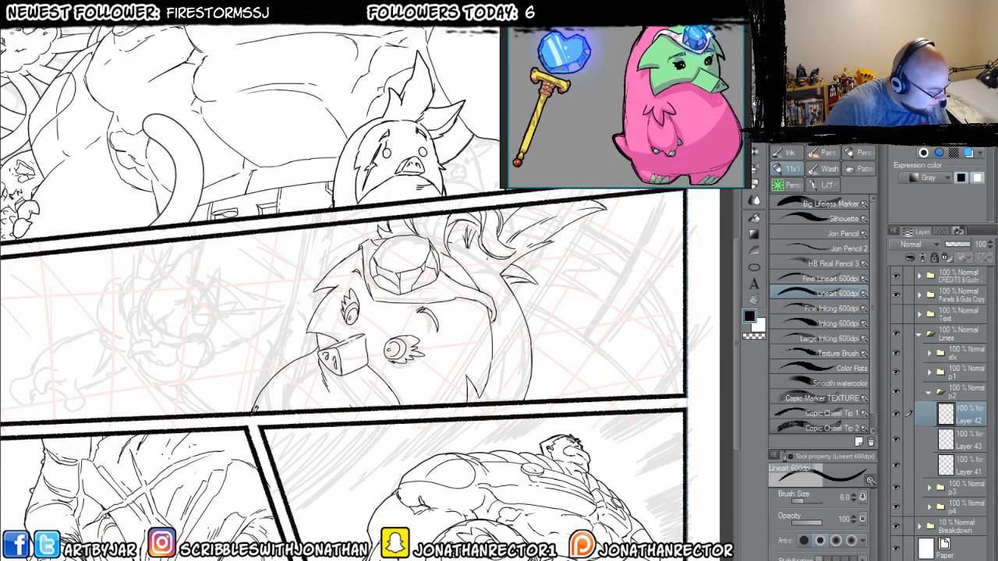
{"action": "left_click_drag", "start_coordinate": [252, 413], "coordinate": [527, 396]}
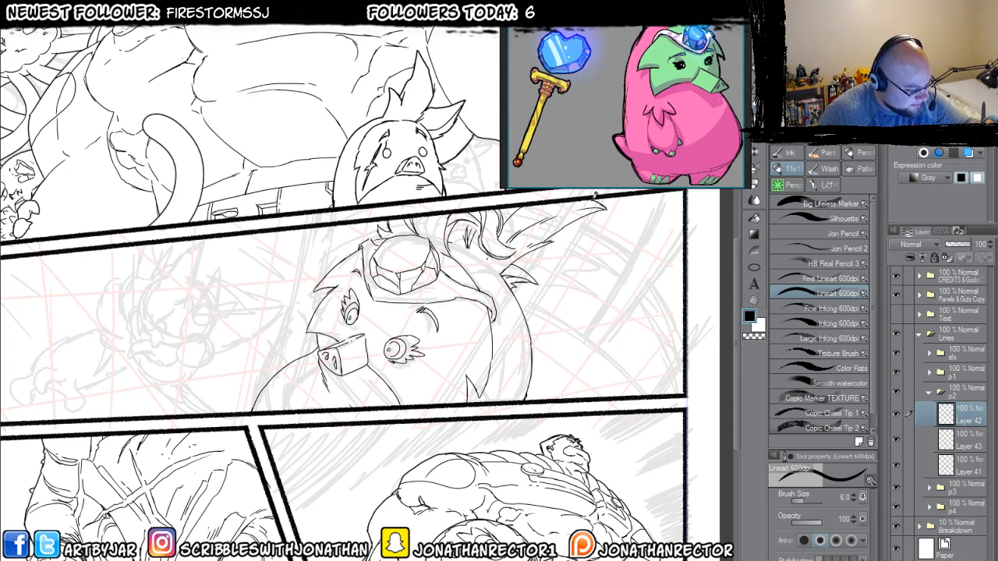
{"action": "mouse_move", "coordinate": [587, 201]}
{"action": "left_mouse_down"}
{"action": "mouse_move", "coordinate": [389, 221]}
{"action": "mouse_move", "coordinate": [381, 235]}
{"action": "left_mouse_up"}
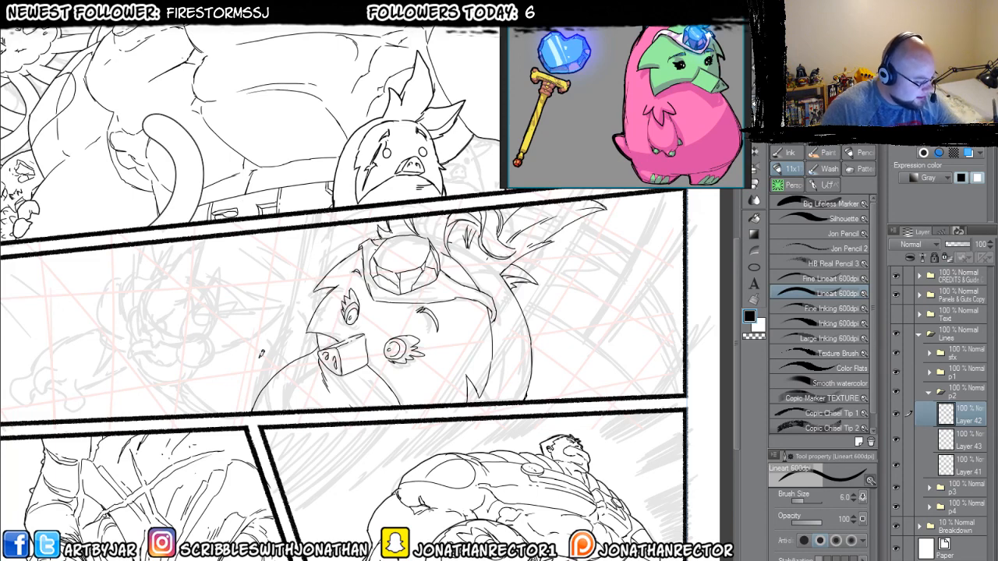
{"action": "key", "text": "g"}
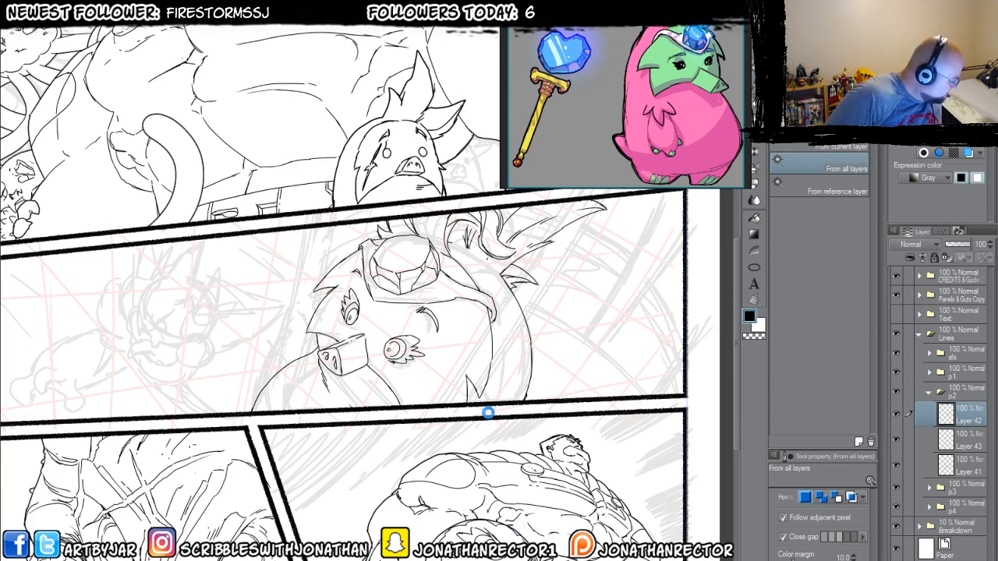
{"action": "left_click", "coordinate": [488, 413]}
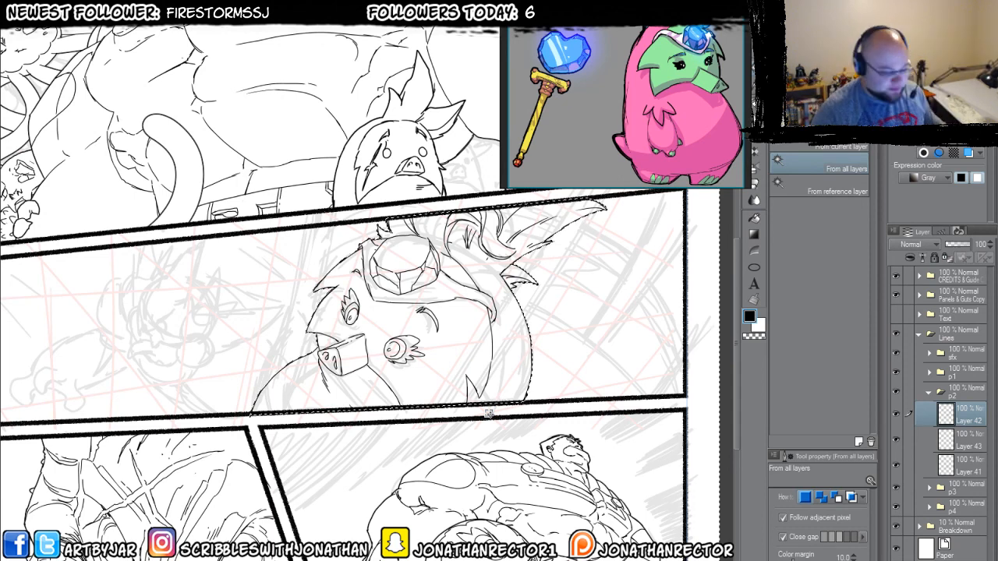
- Put a white knockout layer named KO under the pig's line layers, group them all, and name the folder queen
{"action": "left_click_drag", "start_coordinate": [967, 442], "coordinate": [964, 560]}
{"action": "left_click", "coordinate": [956, 420], "text": "shift"}
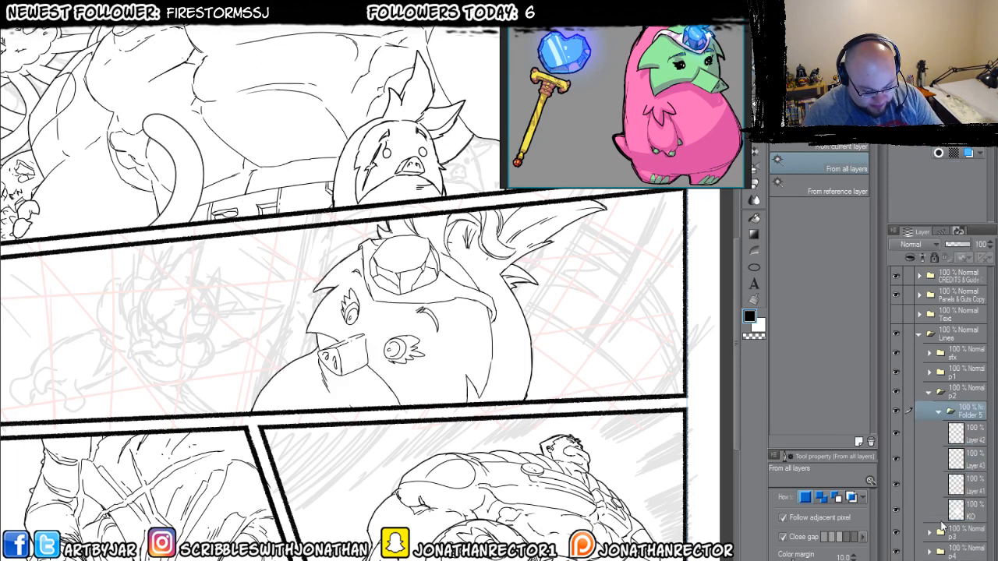
{"action": "double_click", "coordinate": [968, 416]}
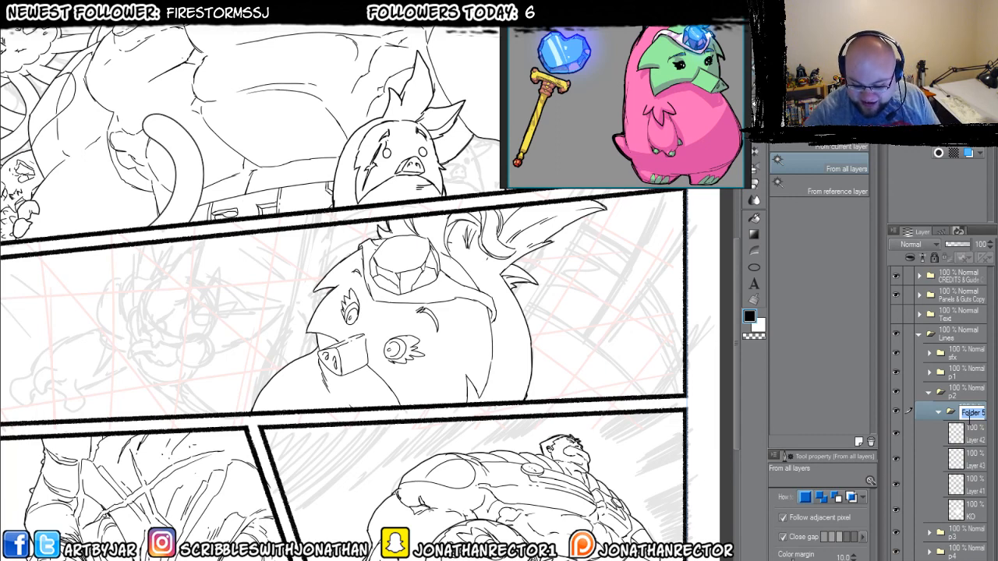
{"action": "type", "text": "aueen"}
{"action": "key", "text": "Return"}
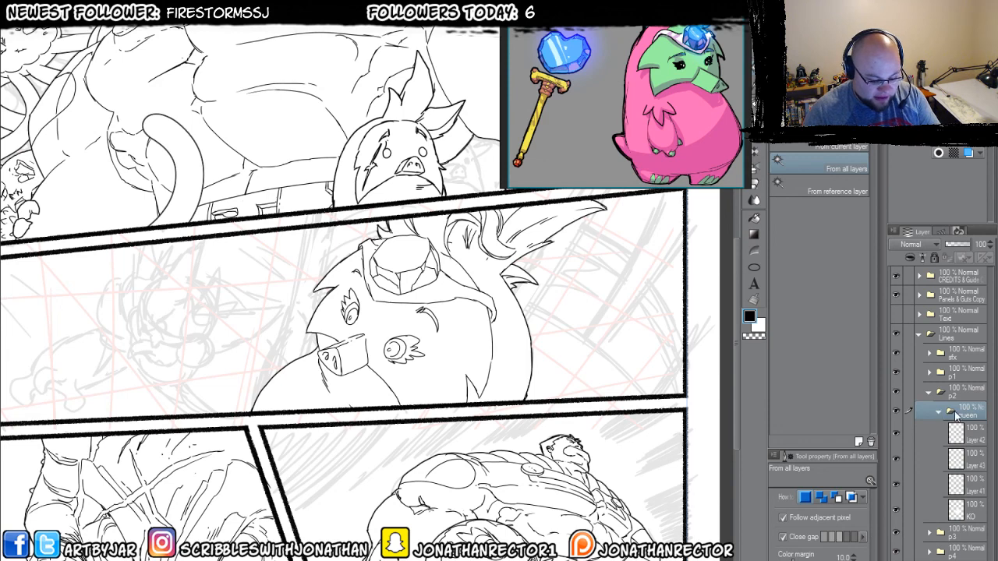
- Collapse the queen folder and add a new folder above it named frnt cage
{"action": "left_click", "coordinate": [939, 412]}
{"action": "key", "text": "ctrl+g"}
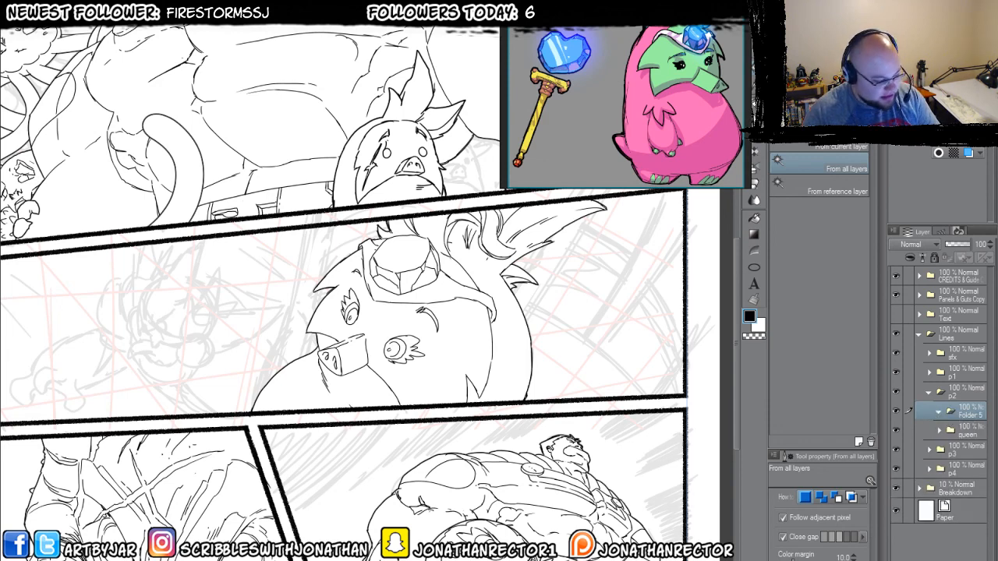
{"action": "double_click", "coordinate": [965, 416]}
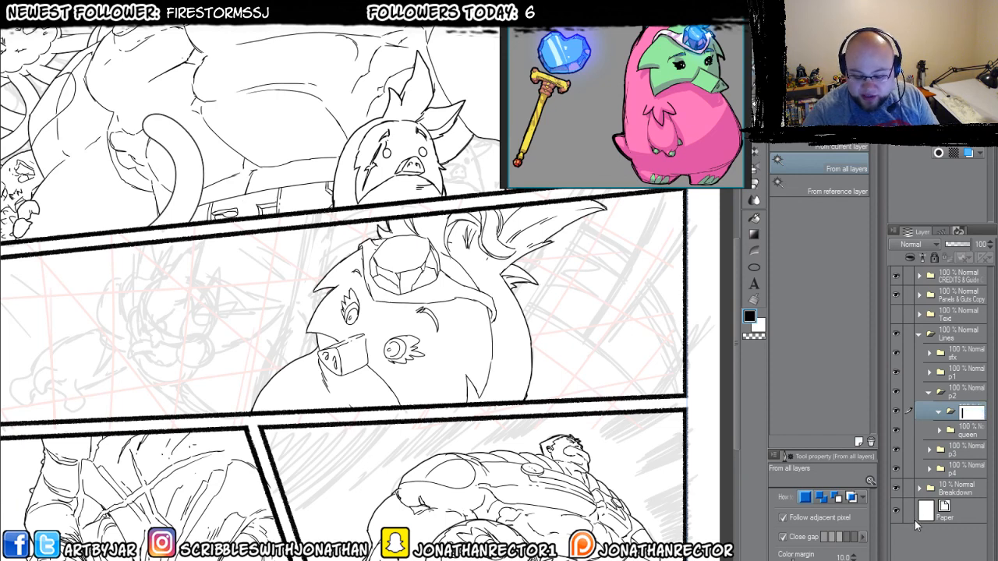
{"action": "type", "text": "fmt c"}
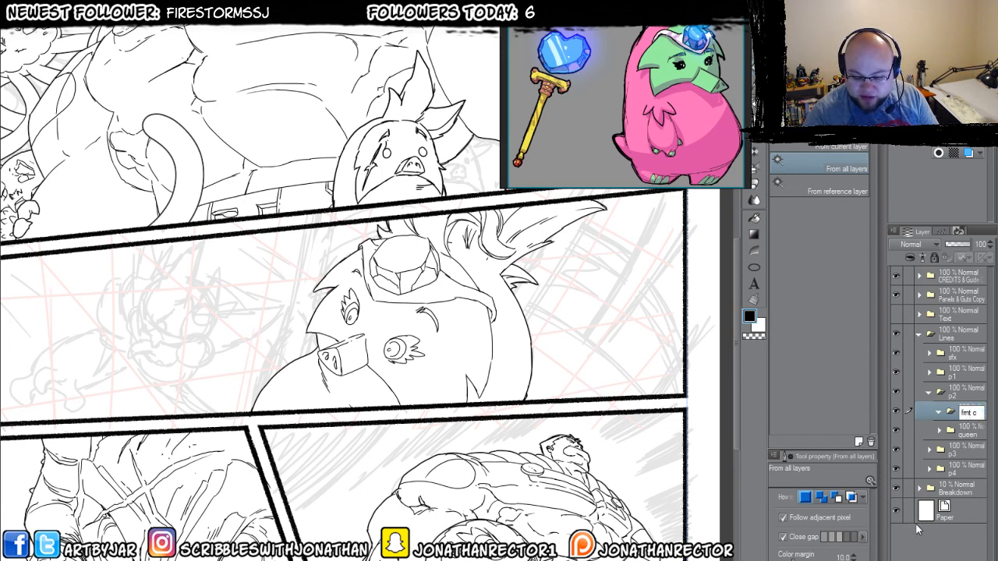
{"action": "type", "text": "age"}
{"action": "key", "text": "Return"}
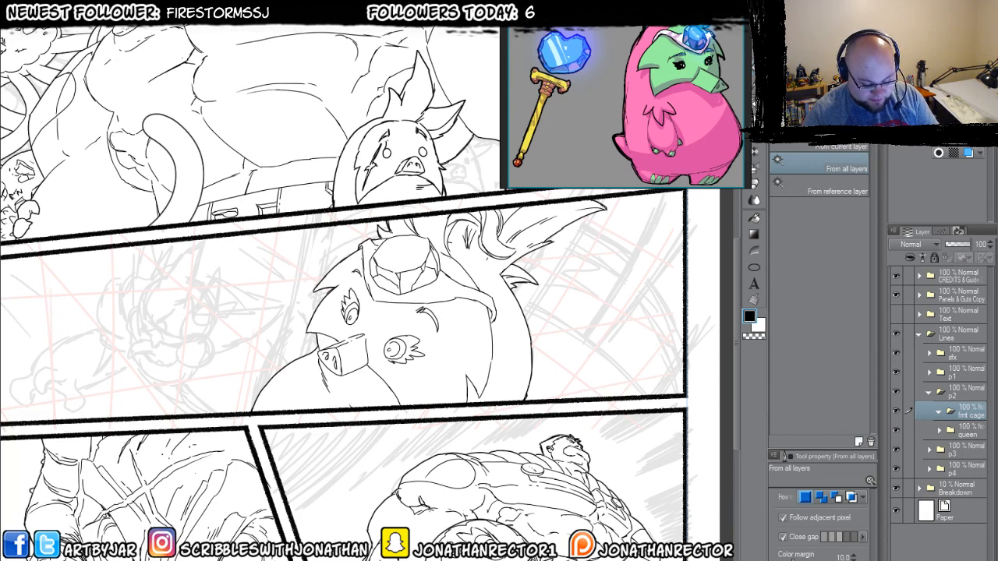
- Add another folder above frnt cage and name it bk cage
{"action": "left_click", "coordinate": [919, 558]}
{"action": "double_click", "coordinate": [965, 415]}
{"action": "type", "text": "bk"}
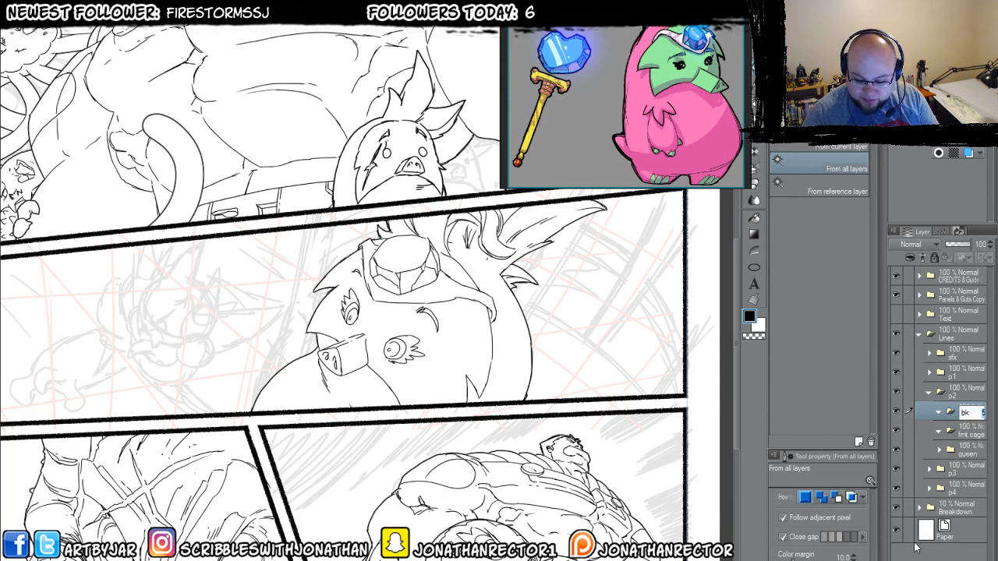
{"action": "type", "text": " cage"}
{"action": "key", "text": "Return"}
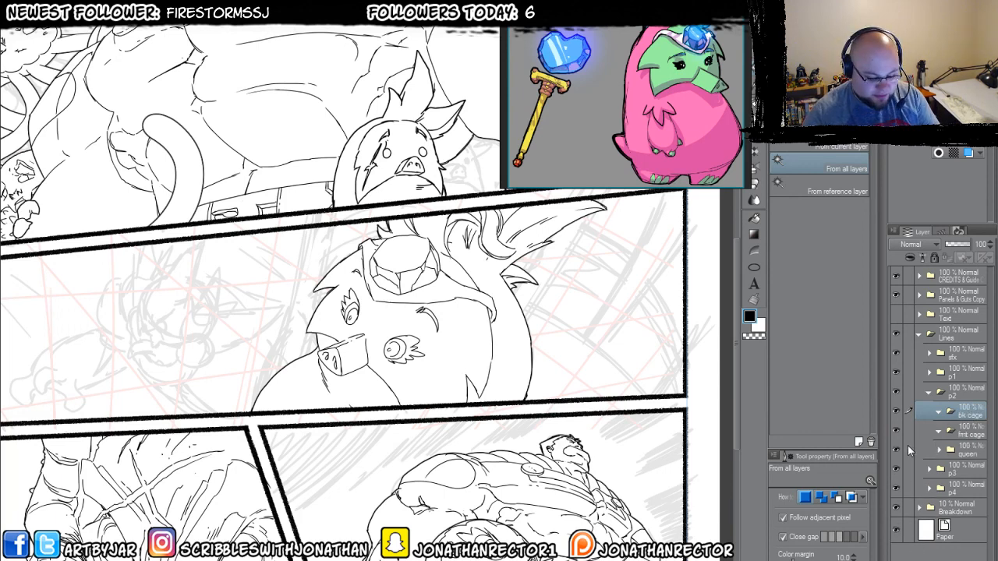
- On a new layer inside bk cage, ink the curved lower cage band behind the pig with small cracks and chips
{"action": "left_click", "coordinate": [898, 558]}
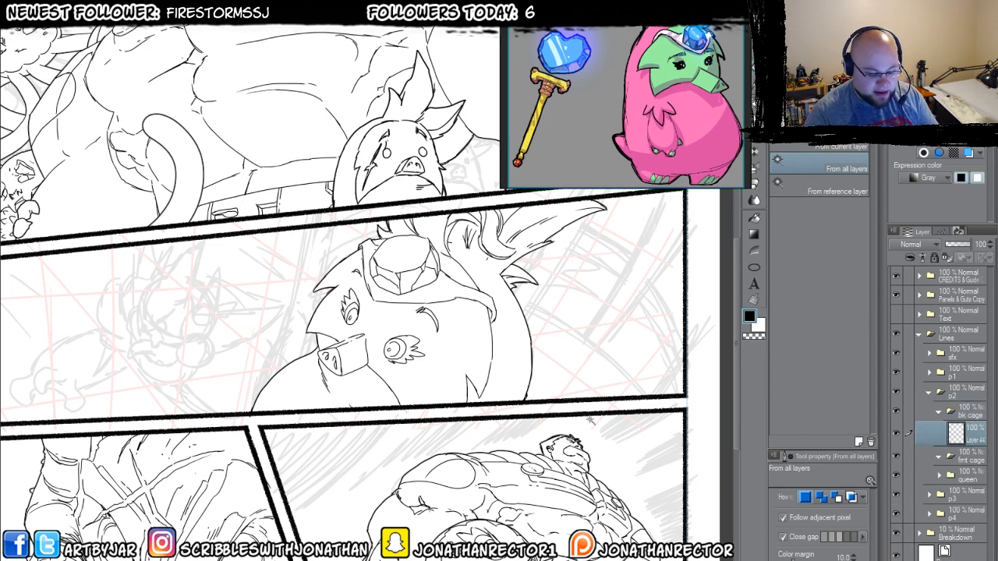
{"action": "left_click_drag", "start_coordinate": [465, 451], "coordinate": [392, 485]}
{"action": "key", "text": "b"}
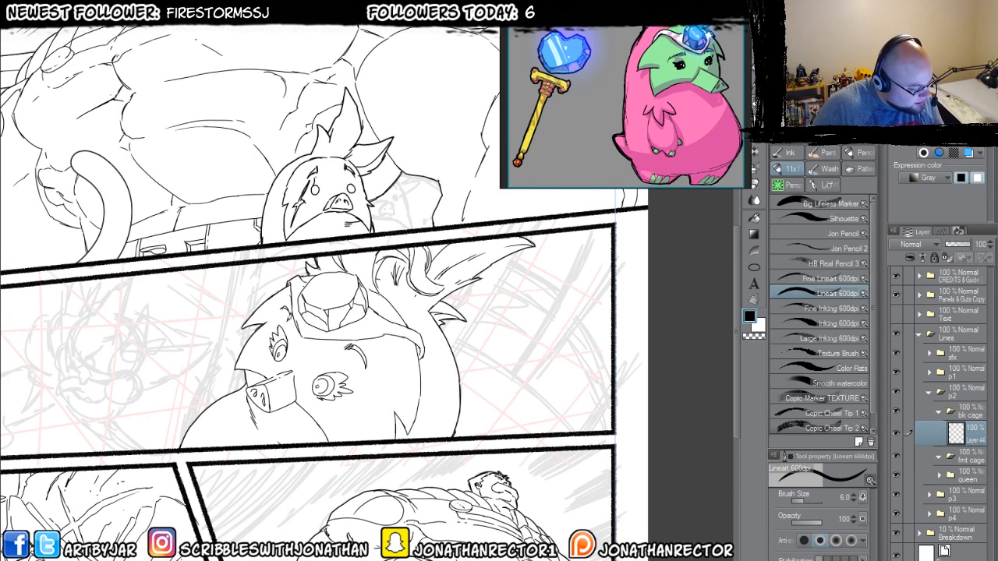
{"action": "mouse_move", "coordinate": [429, 338]}
{"action": "left_mouse_down"}
{"action": "mouse_move", "coordinate": [477, 351]}
{"action": "mouse_move", "coordinate": [458, 338]}
{"action": "mouse_move", "coordinate": [523, 377]}
{"action": "mouse_move", "coordinate": [505, 363]}
{"action": "mouse_move", "coordinate": [512, 367]}
{"action": "mouse_move", "coordinate": [573, 419]}
{"action": "left_mouse_up"}
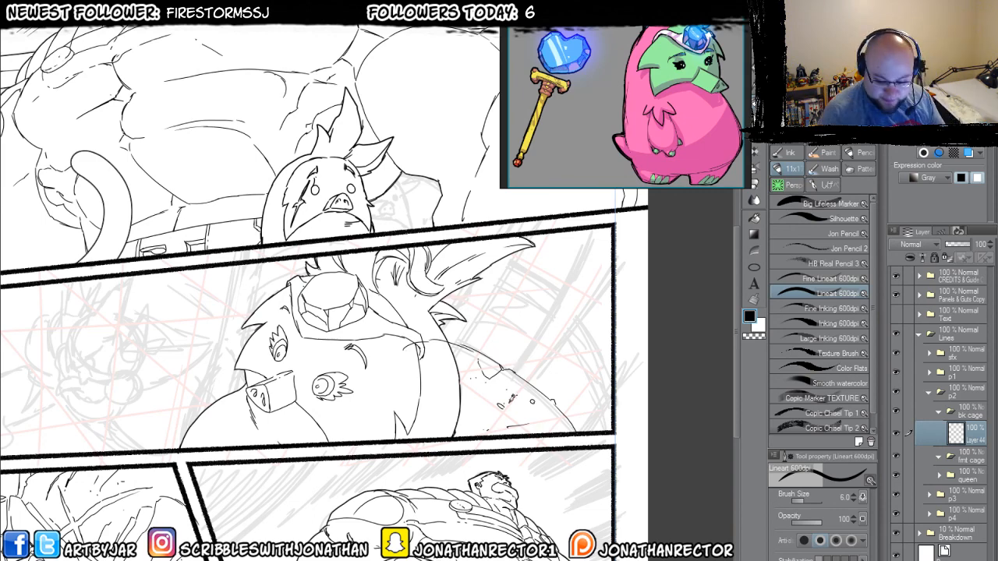
- On a new layer above the curved band, ink a rough-edged diagonal cage bar up to the panel's corner and erase its excess
{"action": "key", "text": "ctrl+shift+n"}
{"action": "mouse_move", "coordinate": [570, 251]}
{"action": "left_mouse_down"}
{"action": "mouse_move", "coordinate": [507, 373]}
{"action": "mouse_move", "coordinate": [530, 380]}
{"action": "mouse_move", "coordinate": [521, 389]}
{"action": "mouse_move", "coordinate": [534, 387]}
{"action": "mouse_move", "coordinate": [547, 348]}
{"action": "mouse_move", "coordinate": [611, 262]}
{"action": "mouse_move", "coordinate": [587, 258]}
{"action": "left_mouse_up"}
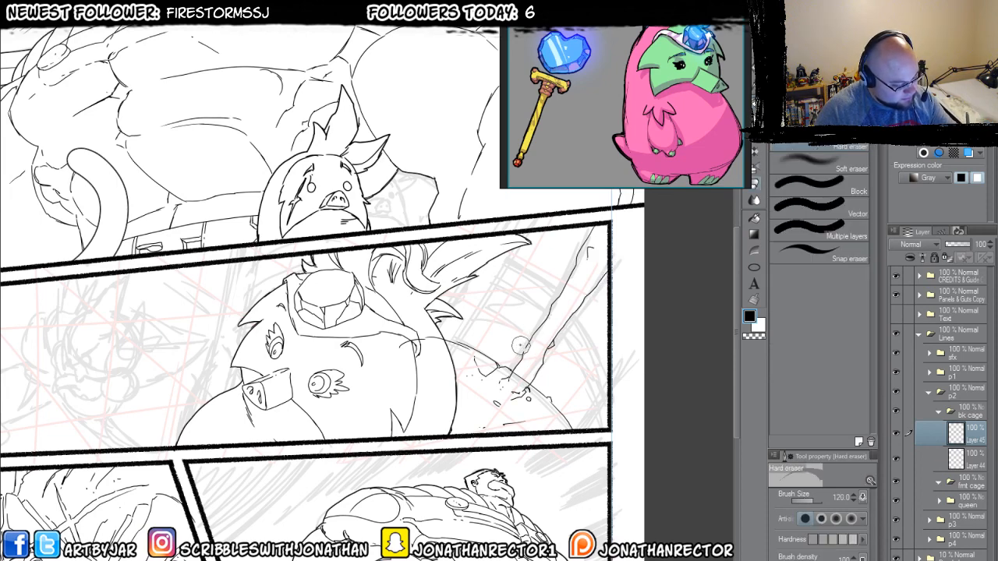
{"action": "left_click_drag", "start_coordinate": [546, 391], "coordinate": [527, 393]}
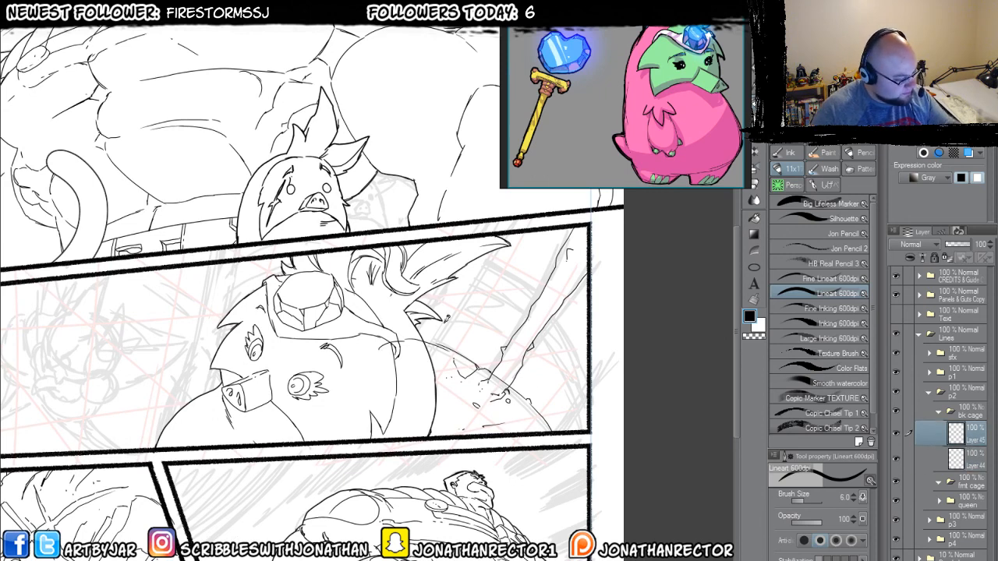
- Ink two more rough-edged cage bars on Layer 45, one beside the pig's ear and one in the panel's lower corner
{"action": "key", "text": "p"}
{"action": "key", "text": "p"}
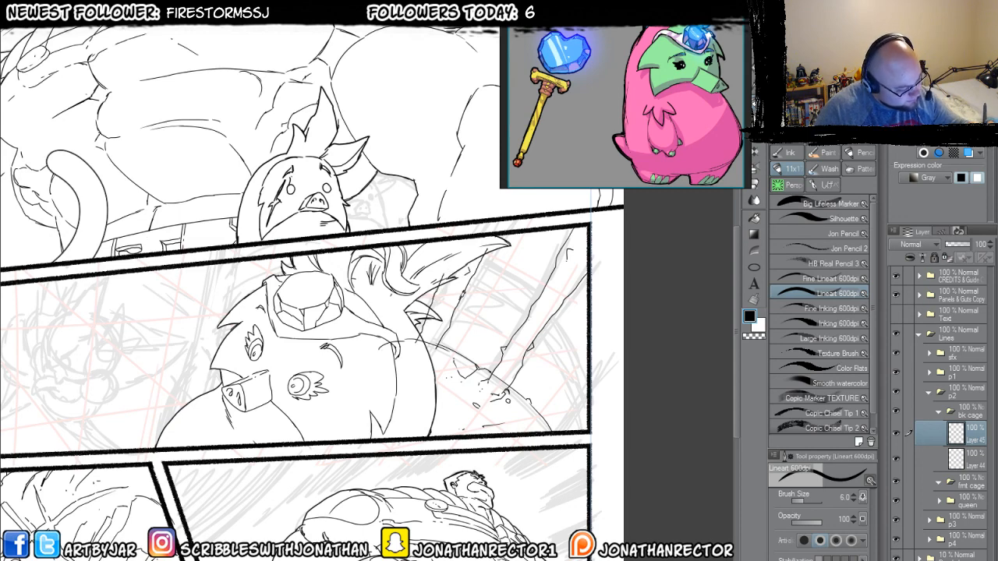
{"action": "left_click_drag", "start_coordinate": [457, 293], "coordinate": [452, 301]}
{"action": "left_click_drag", "start_coordinate": [536, 300], "coordinate": [516, 343]}
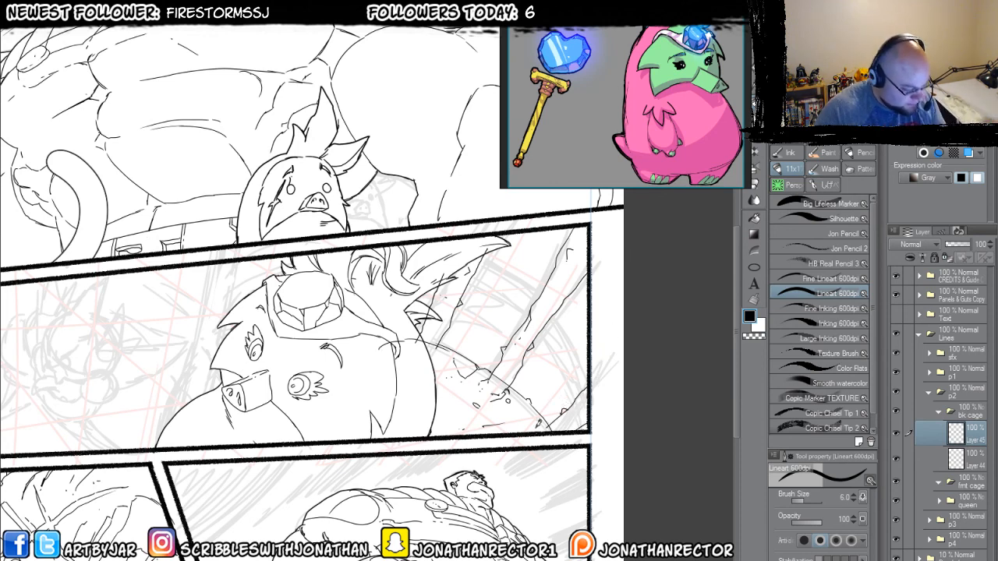
{"action": "left_click_drag", "start_coordinate": [487, 400], "coordinate": [477, 391]}
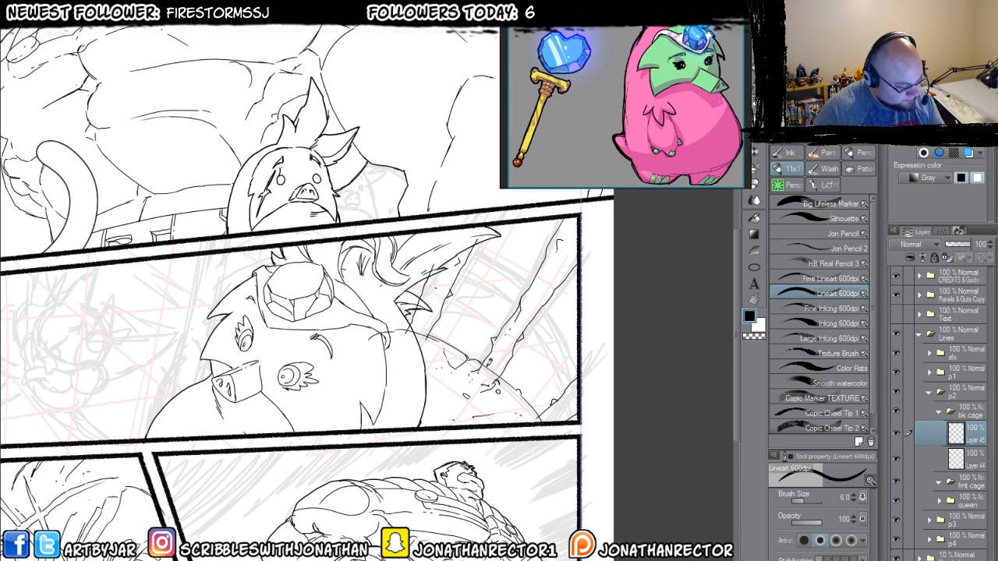
- On a new layer above the bars, ink the curved upper cage band crossing them behind the ear, with chipped edges
{"action": "key", "text": "ctrl+shift+n"}
{"action": "mouse_move", "coordinate": [435, 257]}
{"action": "left_mouse_down"}
{"action": "mouse_move", "coordinate": [513, 294]}
{"action": "mouse_move", "coordinate": [572, 357]}
{"action": "left_mouse_up"}
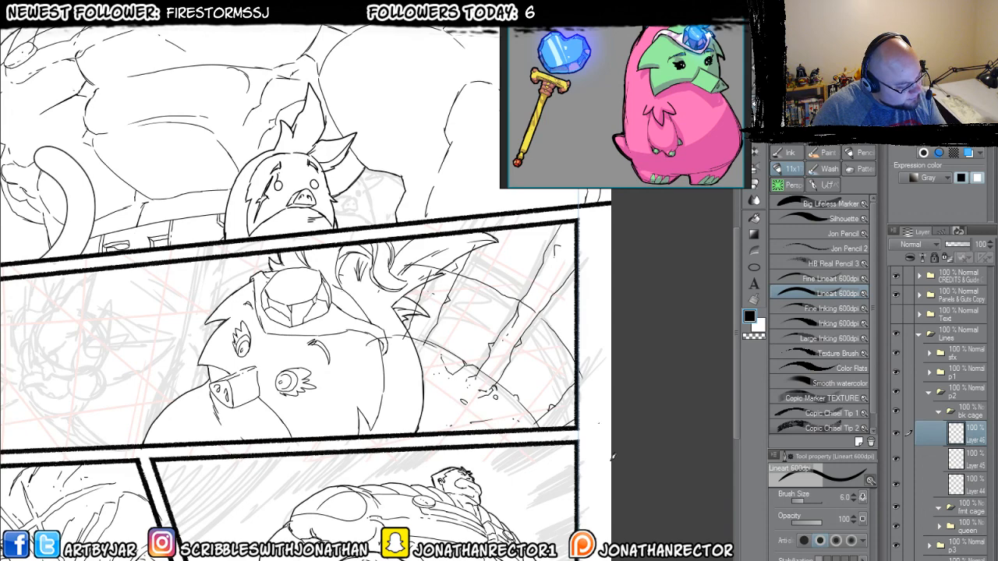
{"action": "left_click_drag", "start_coordinate": [452, 380], "coordinate": [495, 423]}
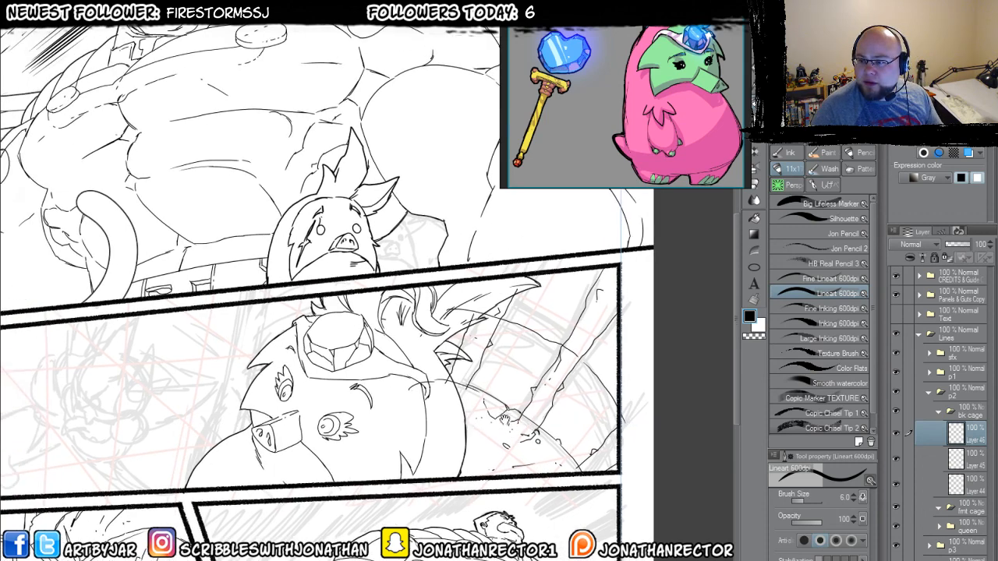
{"action": "mouse_move", "coordinate": [474, 289]}
{"action": "left_mouse_down"}
{"action": "mouse_move", "coordinate": [538, 304]}
{"action": "mouse_move", "coordinate": [625, 365]}
{"action": "mouse_move", "coordinate": [590, 364]}
{"action": "left_mouse_up"}
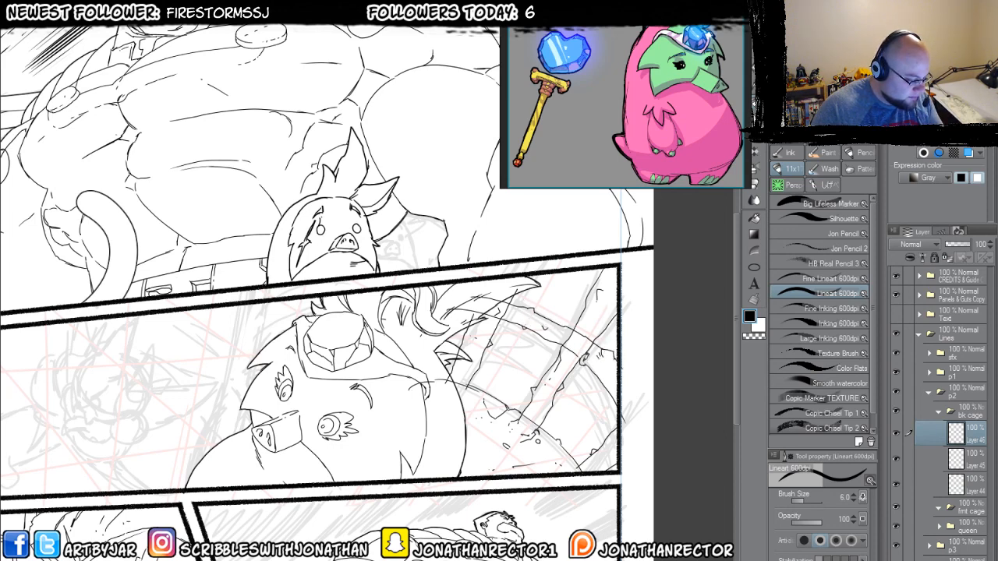
- Erase stray back-cage lines across Layers 46, 45 and 44, and ink the lower band's missing edge behind the queen on Layer 44
{"action": "key", "text": "e"}
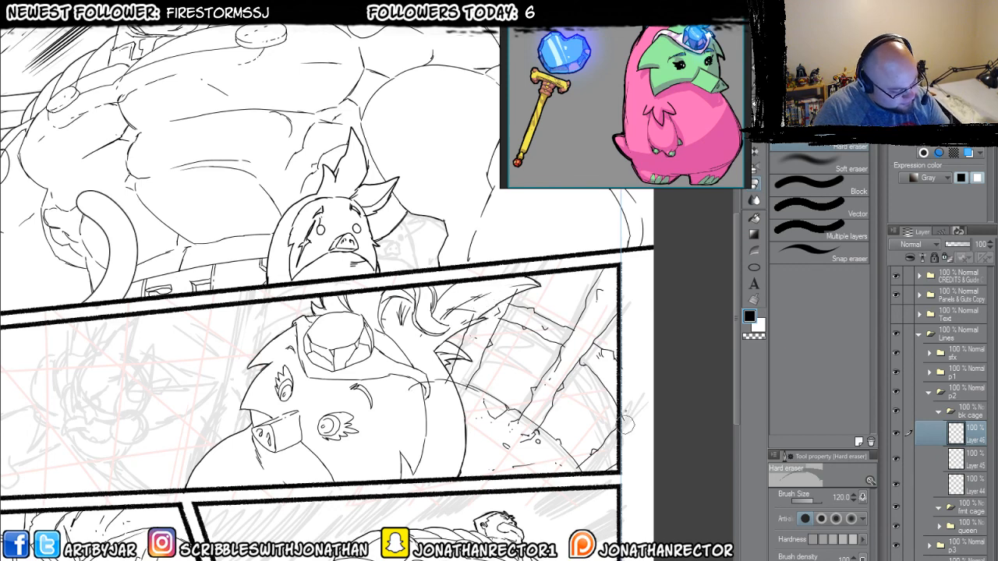
{"action": "left_click", "coordinate": [965, 460]}
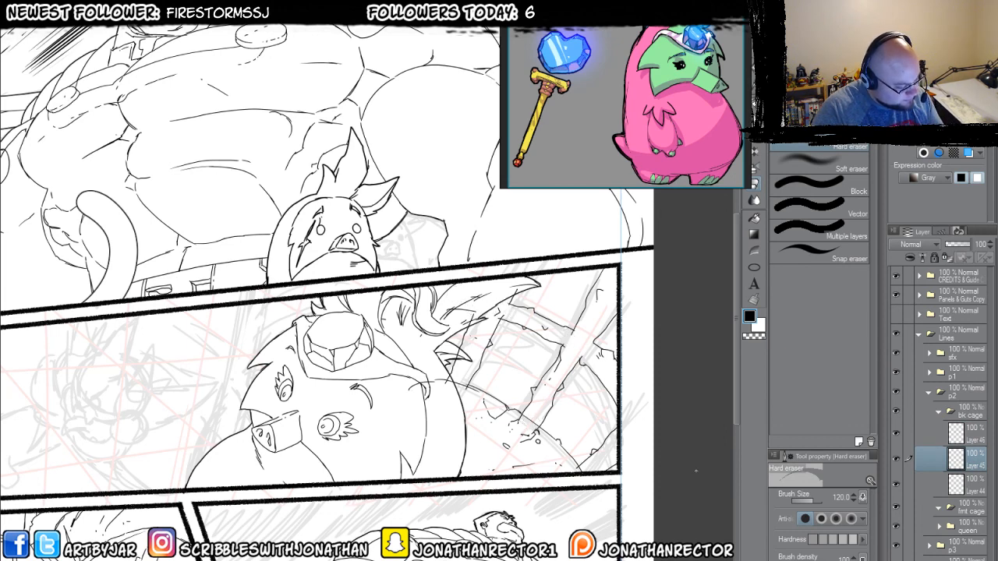
{"action": "left_click", "coordinate": [960, 487]}
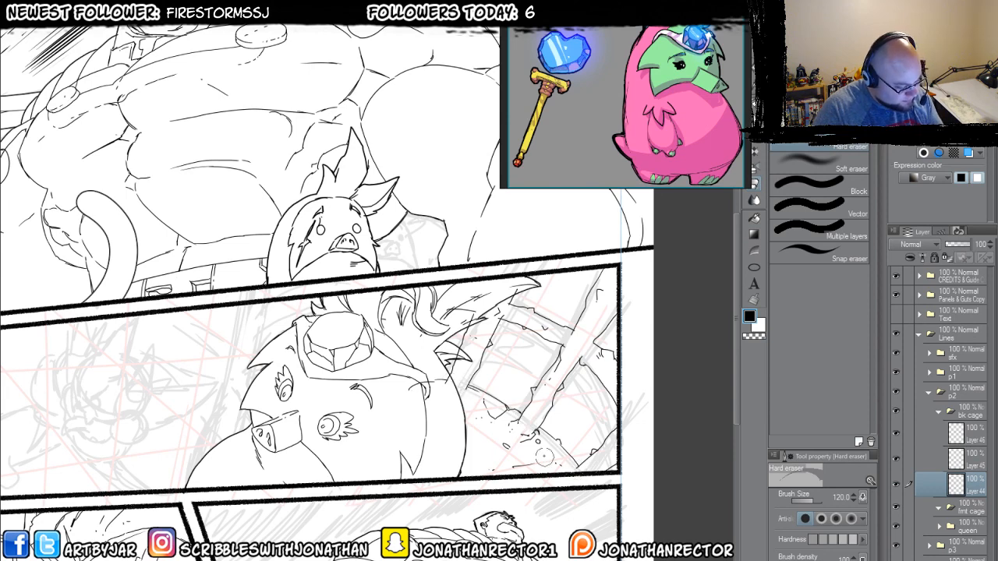
{"action": "key", "text": "p"}
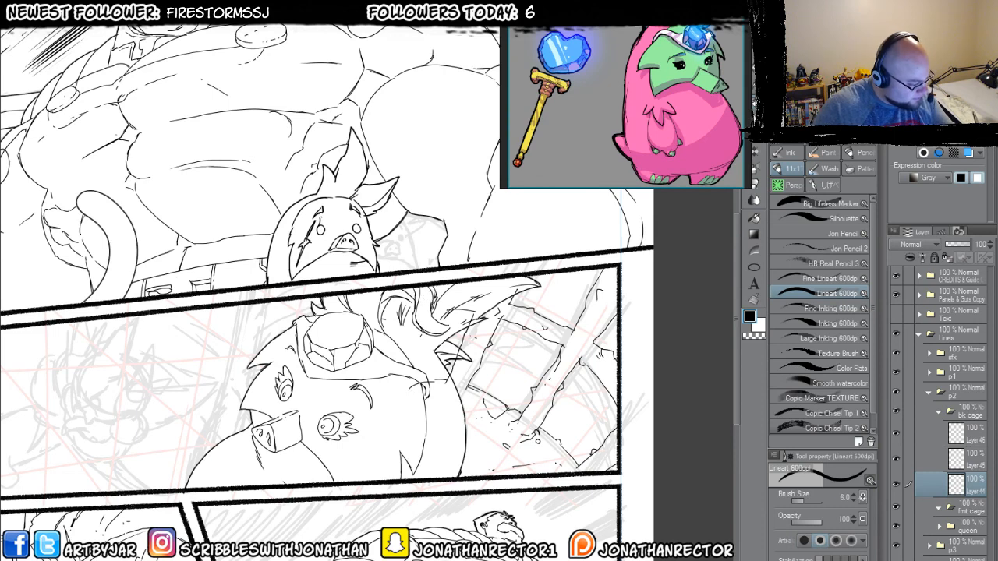
{"action": "left_click_drag", "start_coordinate": [428, 383], "coordinate": [430, 473]}
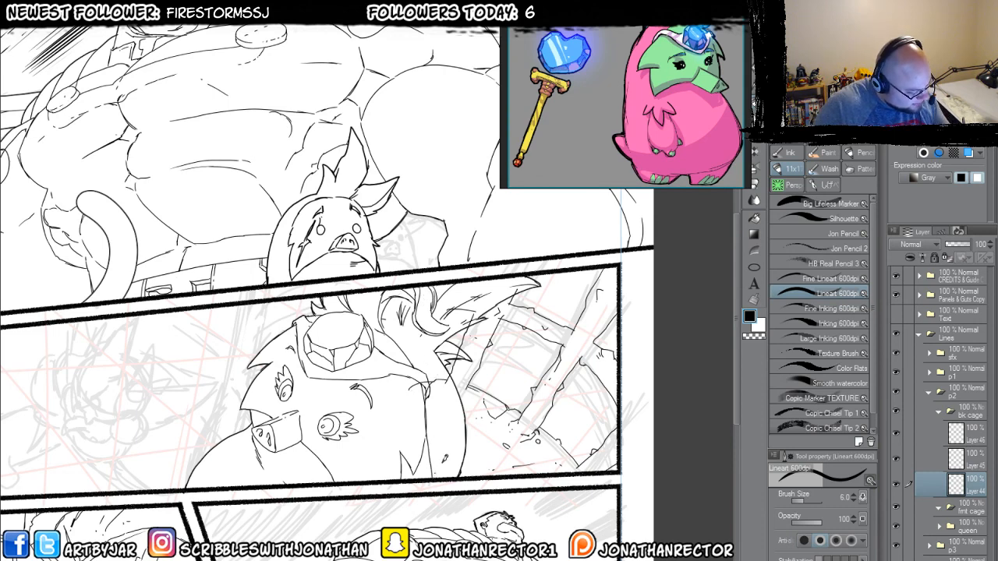
{"action": "left_click_drag", "start_coordinate": [622, 456], "coordinate": [622, 361]}
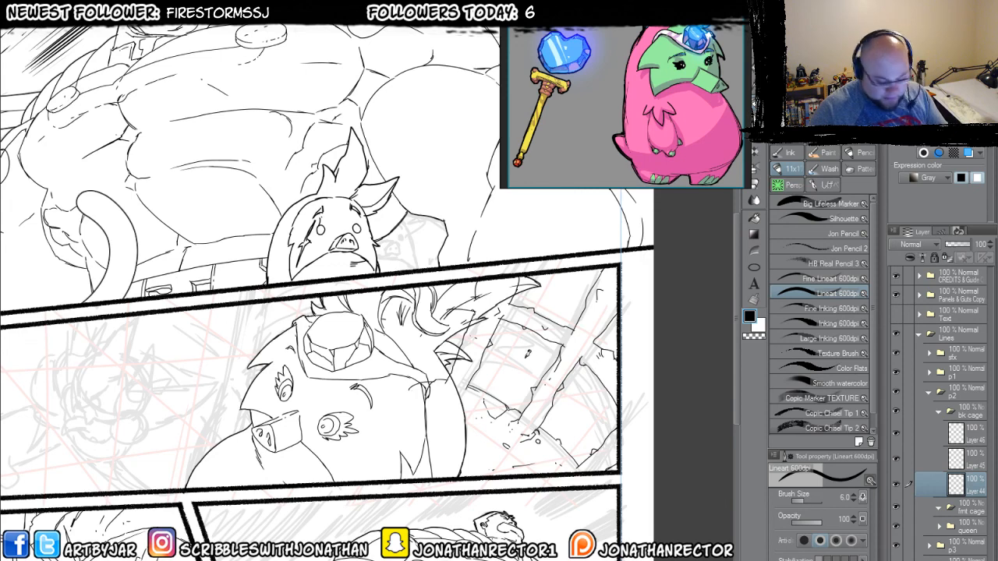
{"action": "key", "text": "g"}
{"action": "left_click", "coordinate": [513, 374]}
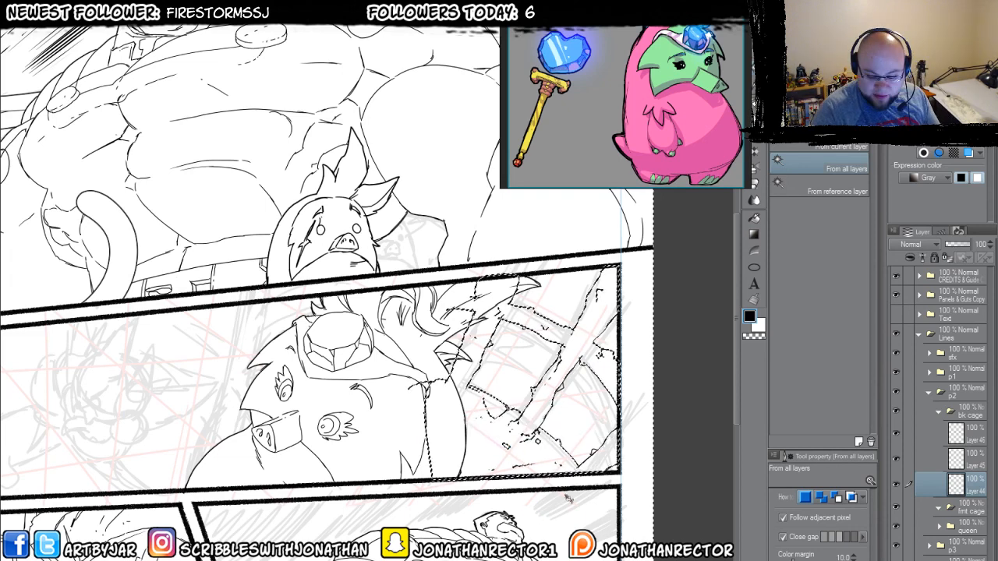
{"action": "key", "text": "ctrl+d"}
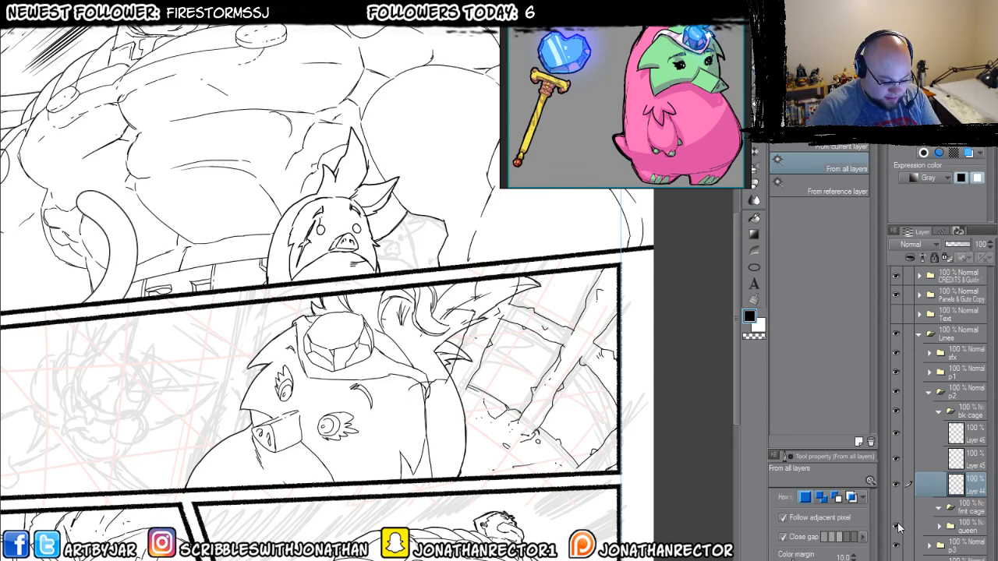
- Hide the queen folder, auto-select the area around the back cage, and create a white KO layer beneath its line layers
{"action": "left_click", "coordinate": [895, 527]}
{"action": "key", "text": "p"}
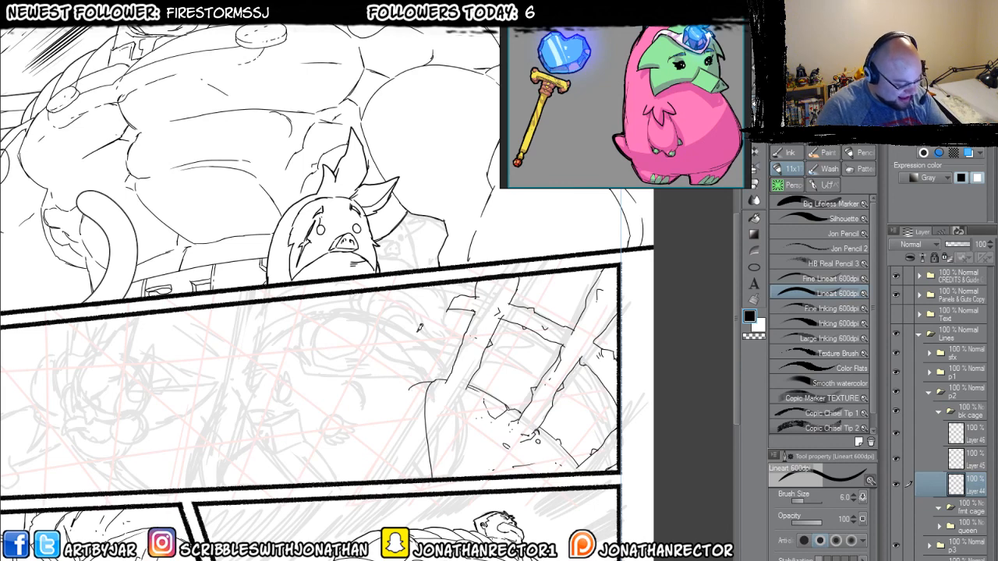
{"action": "key", "text": "g"}
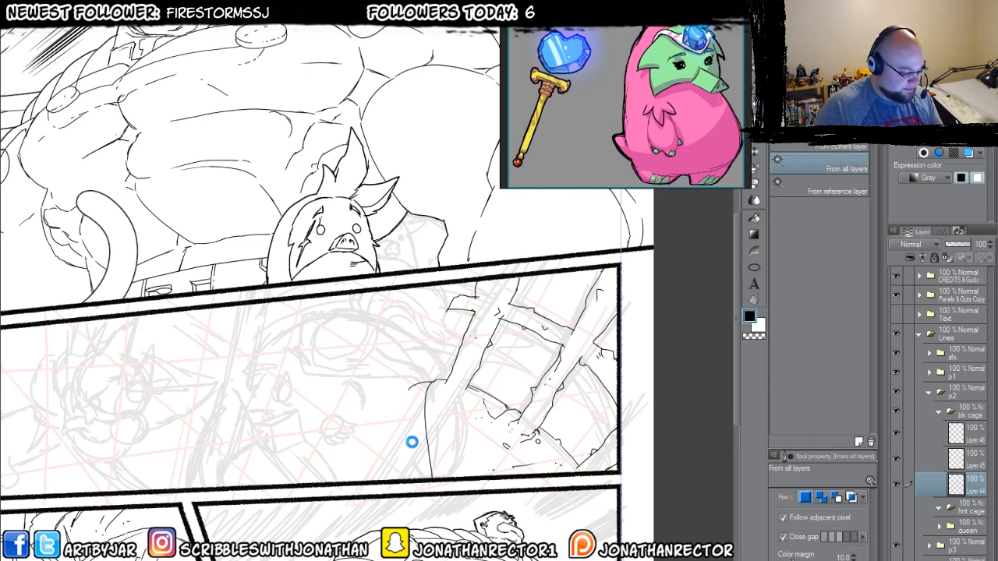
{"action": "left_click", "coordinate": [411, 441]}
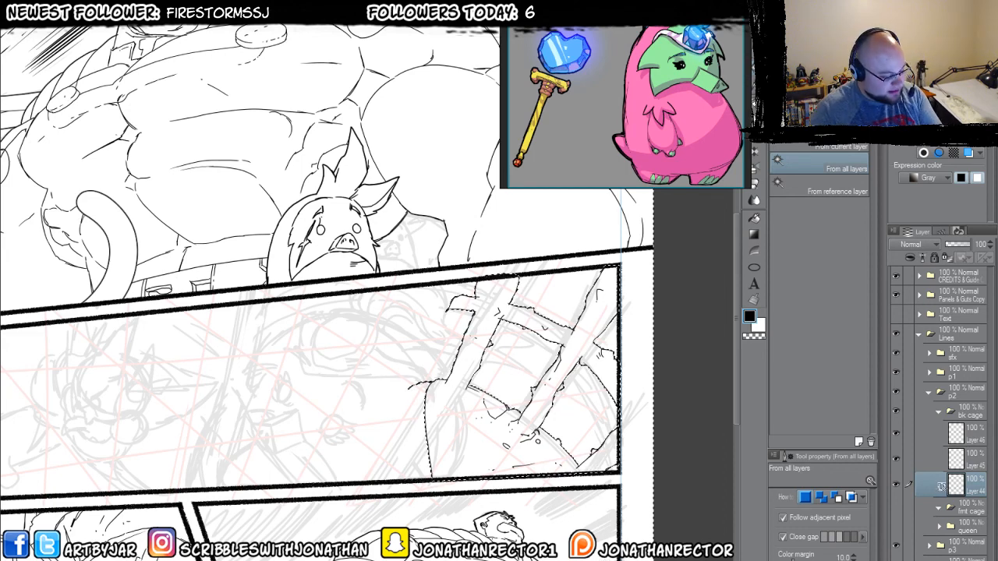
{"action": "key", "text": "F1"}
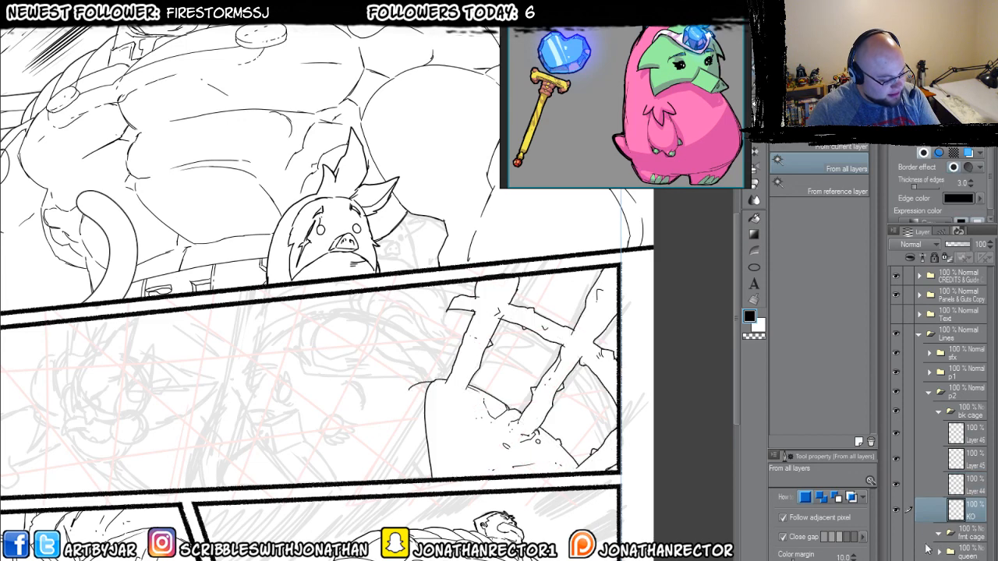
- Collapse the bk cage folder, show the queen again, and place bk cage below the queen folder
{"action": "left_click", "coordinate": [938, 411]}
{"action": "left_click", "coordinate": [897, 448]}
{"action": "left_click_drag", "start_coordinate": [964, 417], "coordinate": [965, 464]}
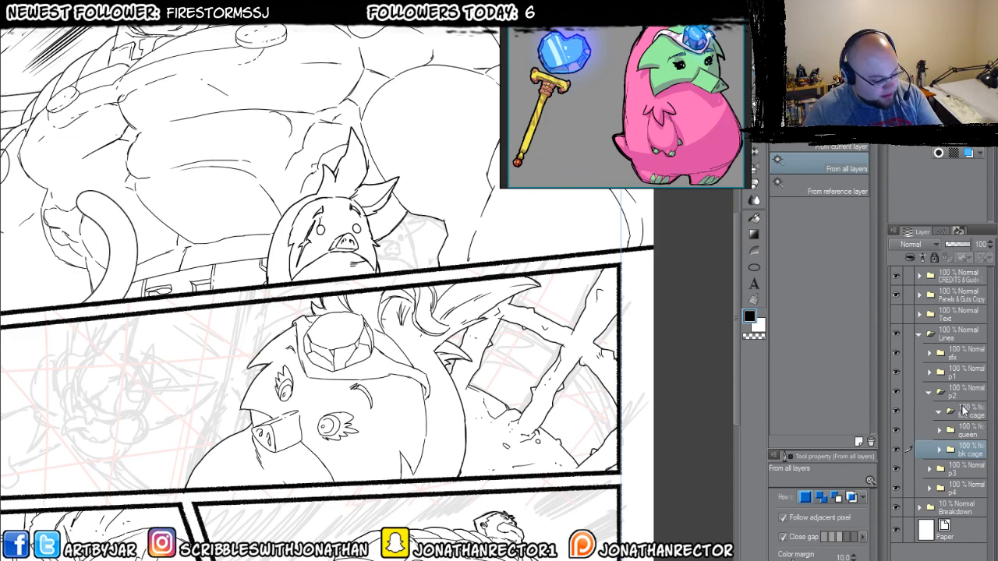
- On a new layer in the front cage folder, with the queen hidden, ink a rough-edged, slanted cage bar down the middle of the panel
{"action": "left_click", "coordinate": [963, 411]}
{"action": "key", "text": "ctrl+shift+n"}
{"action": "left_click_drag", "start_coordinate": [296, 517], "coordinate": [330, 494]}
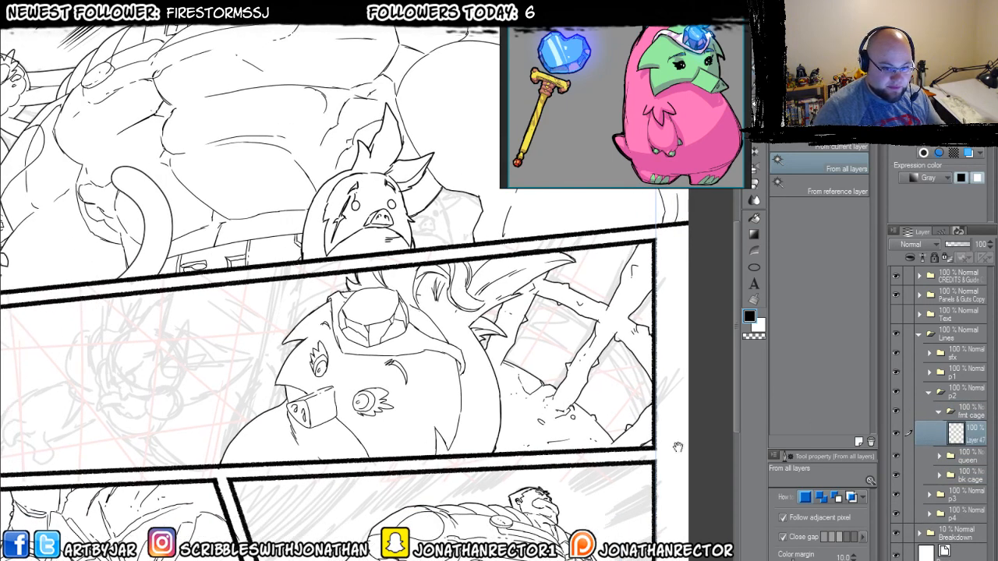
{"action": "left_click", "coordinate": [897, 457]}
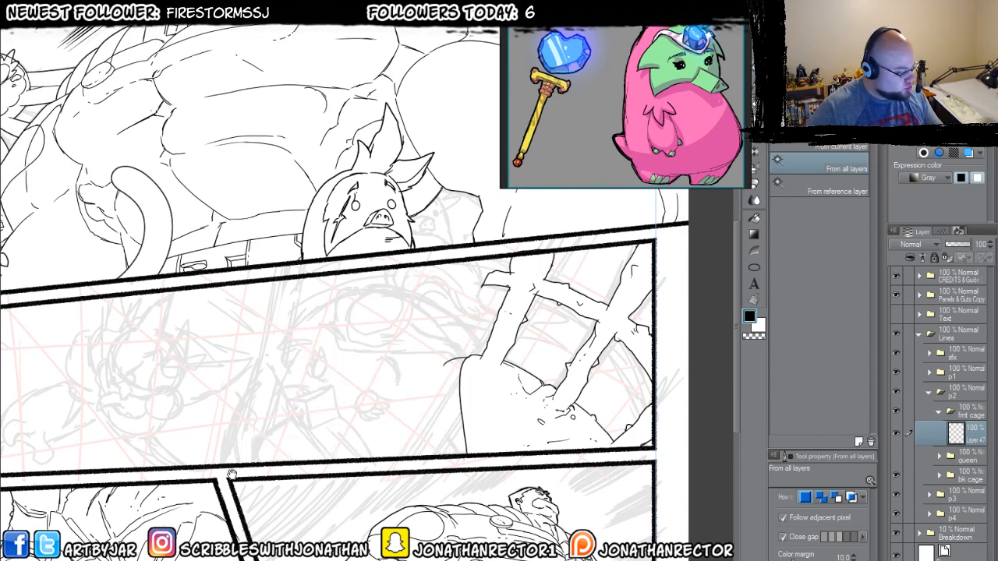
{"action": "left_click_drag", "start_coordinate": [298, 286], "coordinate": [376, 269]}
{"action": "key", "text": "p"}
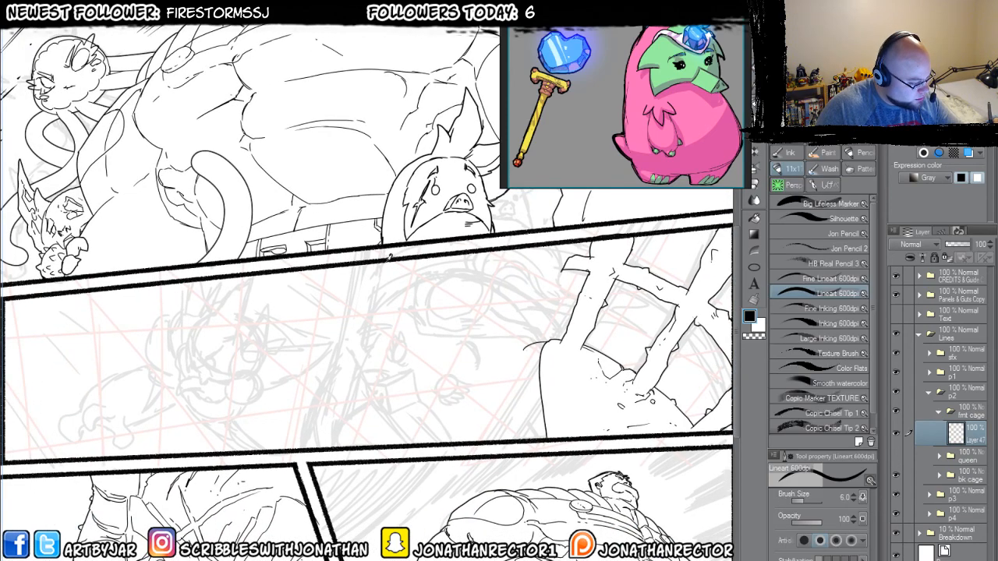
{"action": "left_click_drag", "start_coordinate": [380, 293], "coordinate": [337, 446]}
{"action": "left_click_drag", "start_coordinate": [351, 266], "coordinate": [310, 439]}
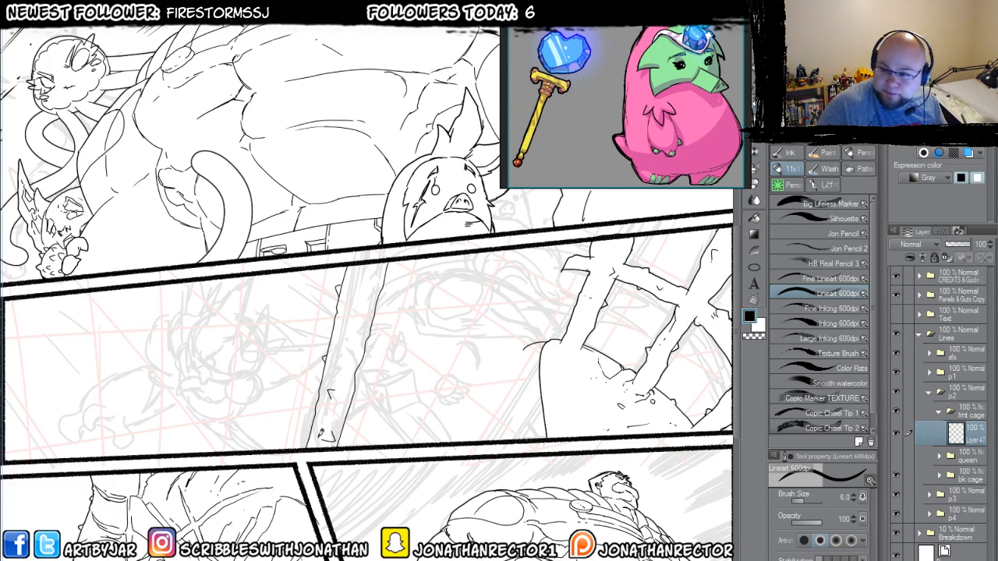
{"action": "scroll", "coordinate": [328, 384], "scroll_direction": "up", "scroll_amount": 1}
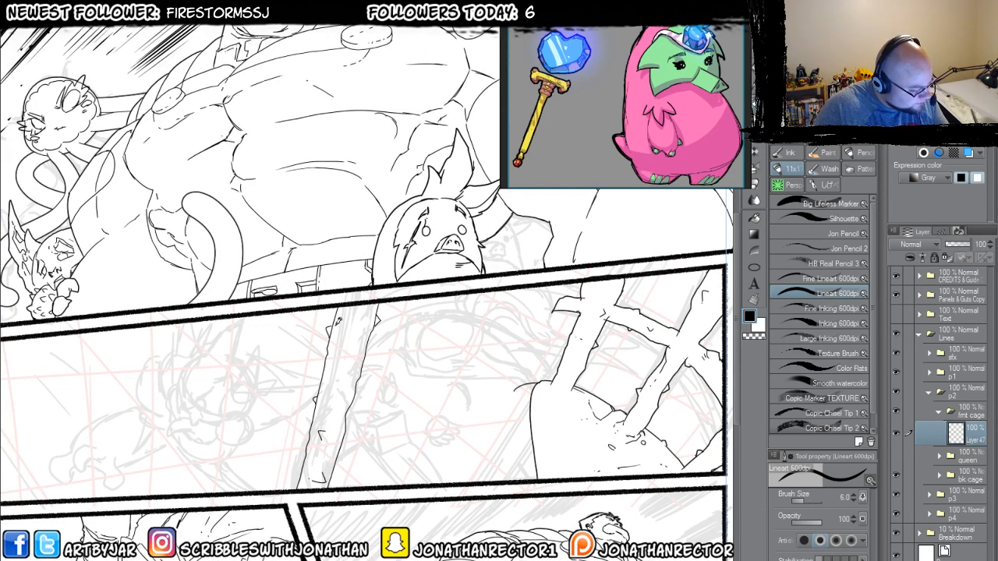
- On a new layer above the bar, ink a knobby flared base around its foot and erase the overlapping bar lines on Layer 47
{"action": "key", "text": "ctrl+shift+n"}
{"action": "scroll", "coordinate": [308, 374], "scroll_direction": "down", "scroll_amount": 2}
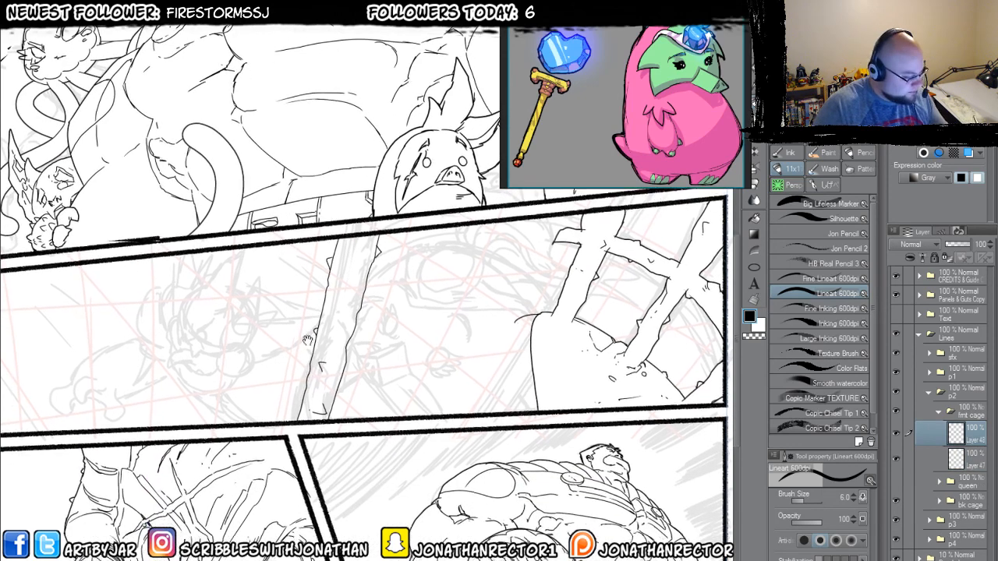
{"action": "mouse_move", "coordinate": [302, 351]}
{"action": "left_mouse_down"}
{"action": "mouse_move", "coordinate": [300, 394]}
{"action": "mouse_move", "coordinate": [311, 415]}
{"action": "left_mouse_up"}
{"action": "left_click_drag", "start_coordinate": [314, 335], "coordinate": [366, 413]}
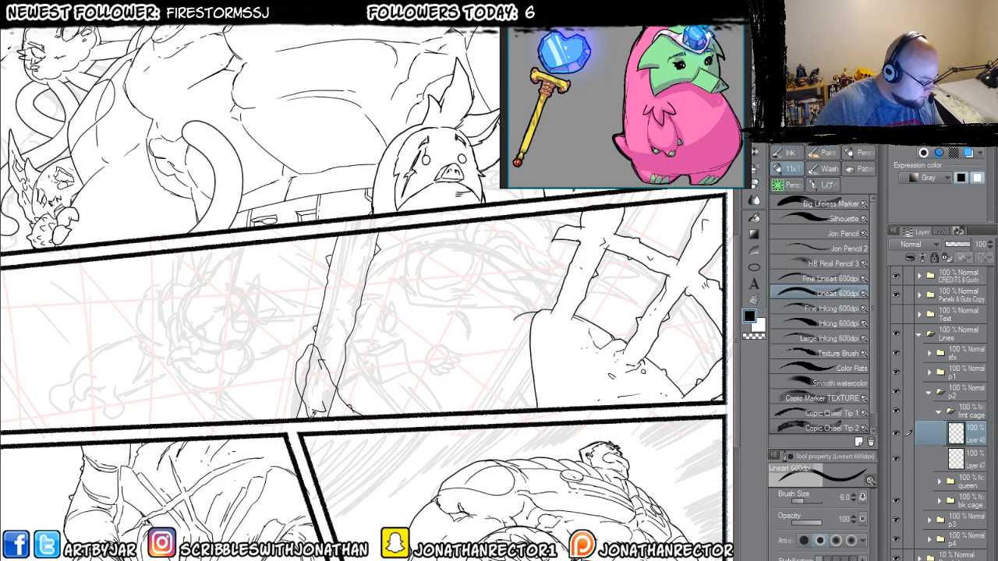
{"action": "left_click", "coordinate": [980, 459]}
{"action": "key", "text": "e"}
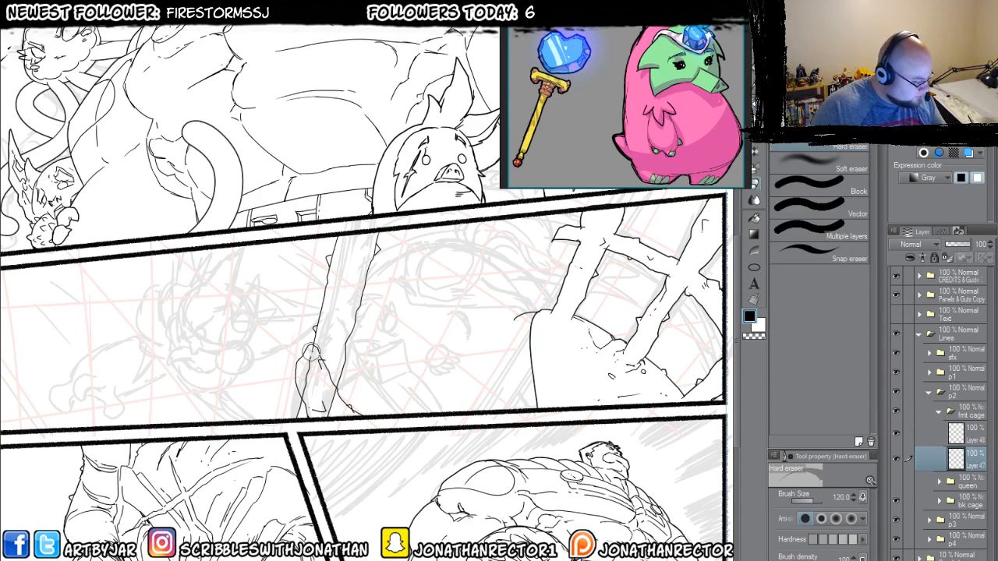
{"action": "mouse_move", "coordinate": [305, 381]}
{"action": "left_mouse_down"}
{"action": "mouse_move", "coordinate": [304, 393]}
{"action": "mouse_move", "coordinate": [331, 400]}
{"action": "mouse_move", "coordinate": [322, 357]}
{"action": "mouse_move", "coordinate": [323, 366]}
{"action": "left_mouse_up"}
{"action": "left_click", "coordinate": [973, 437]}
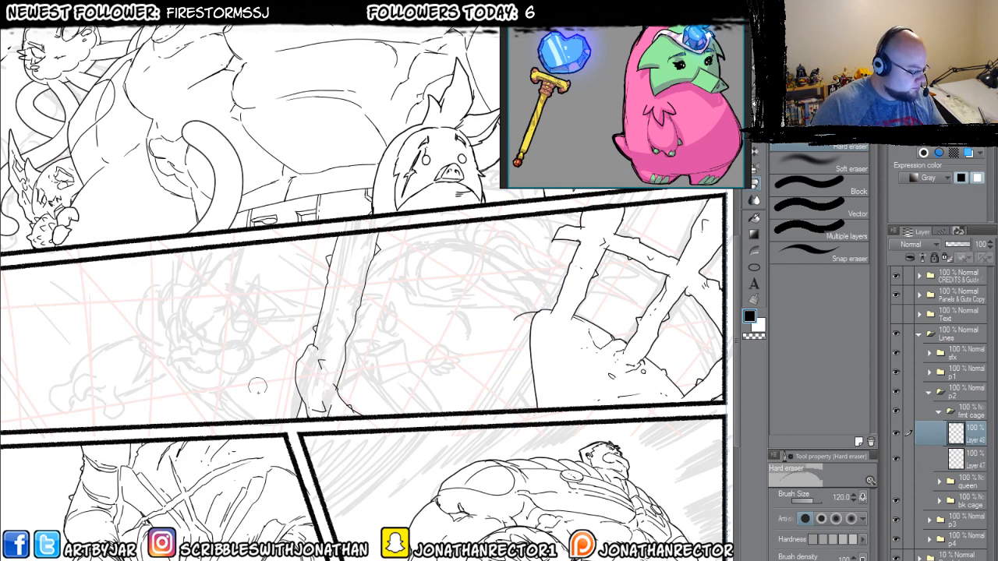
{"action": "key", "text": "p"}
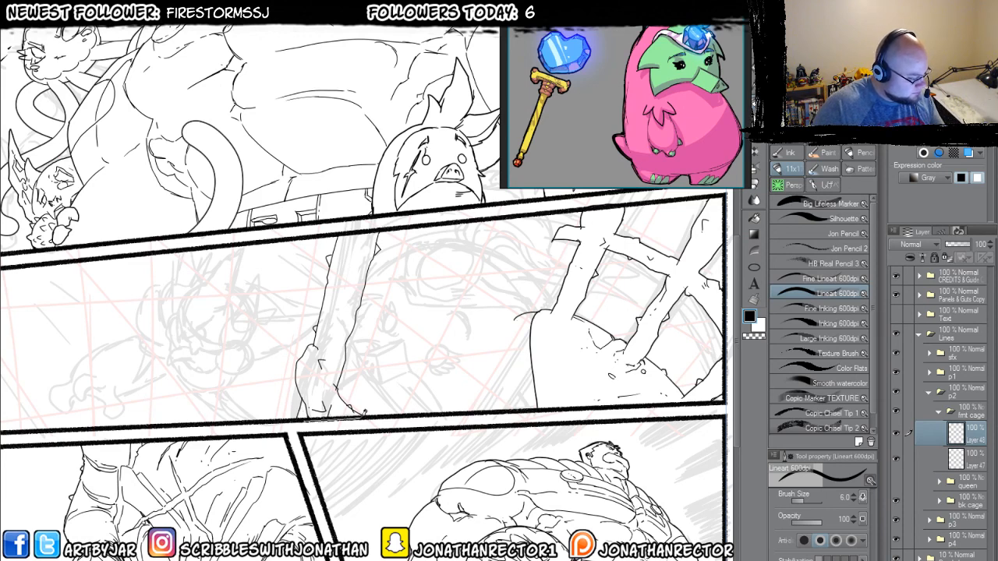
- Try a KO fill layer beneath the front bar's line layers with bk cage hidden, and delete that KO layer
{"action": "key", "text": "g"}
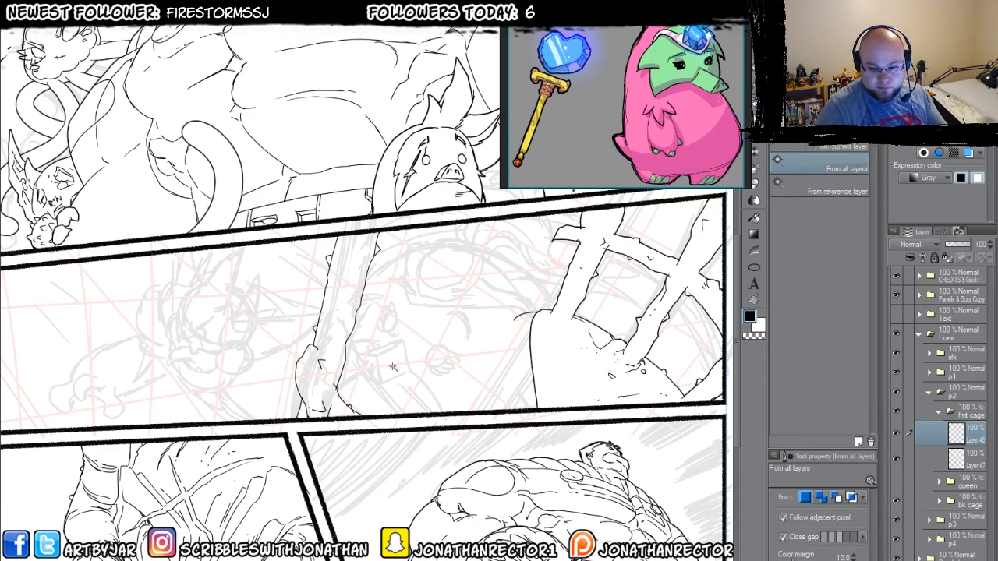
{"action": "left_click", "coordinate": [394, 448]}
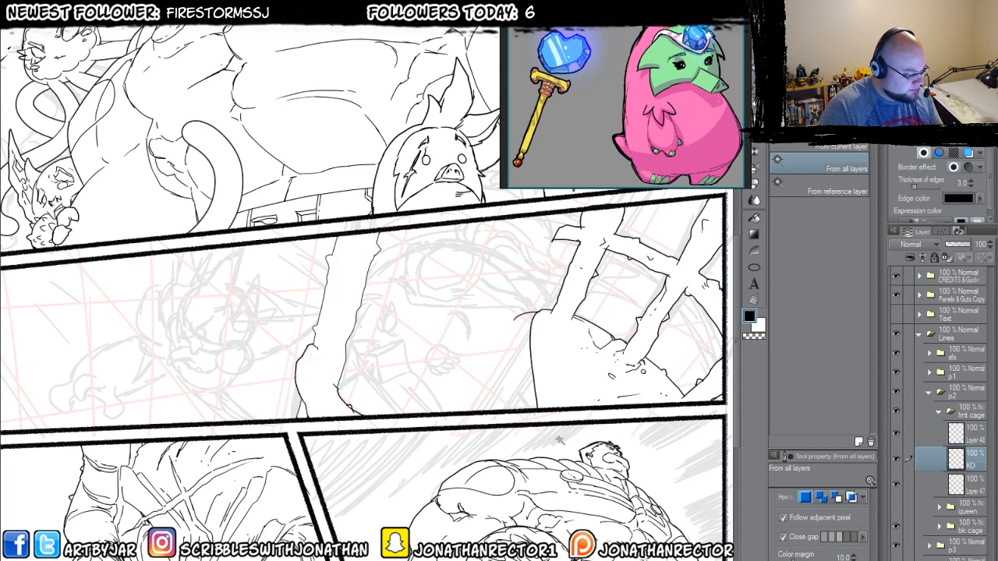
{"action": "left_click_drag", "start_coordinate": [973, 466], "coordinate": [967, 505]}
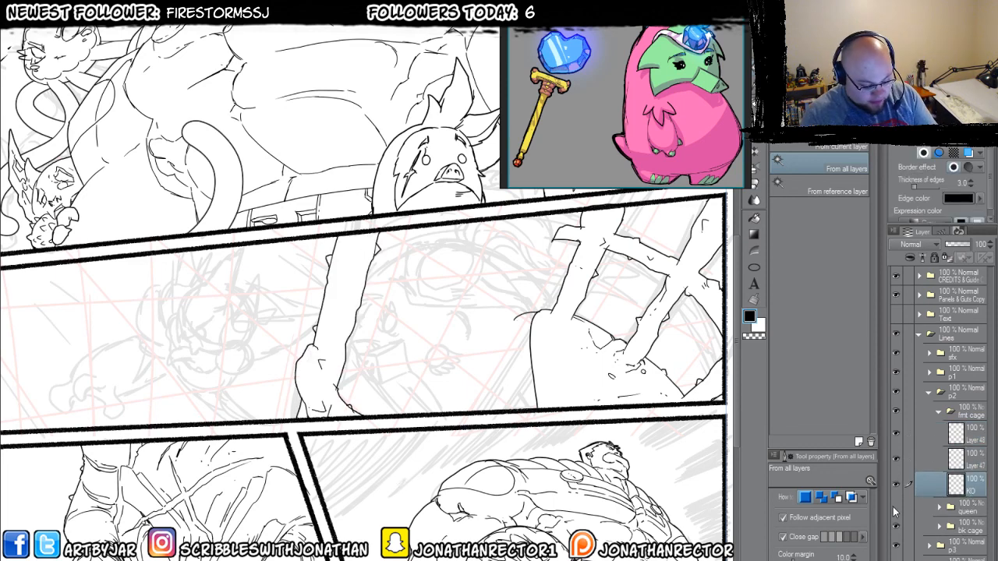
{"action": "left_click", "coordinate": [895, 507]}
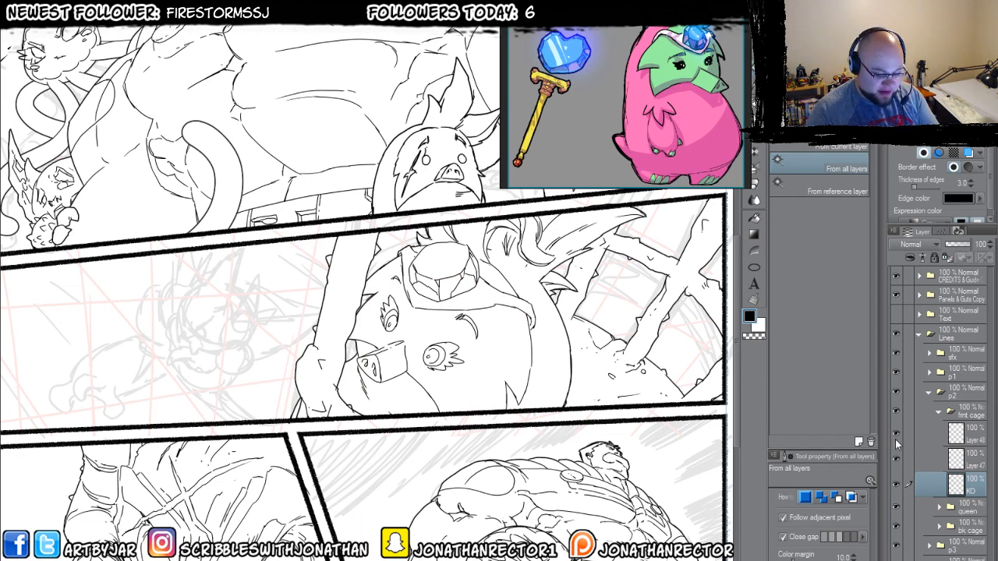
{"action": "left_click", "coordinate": [895, 506]}
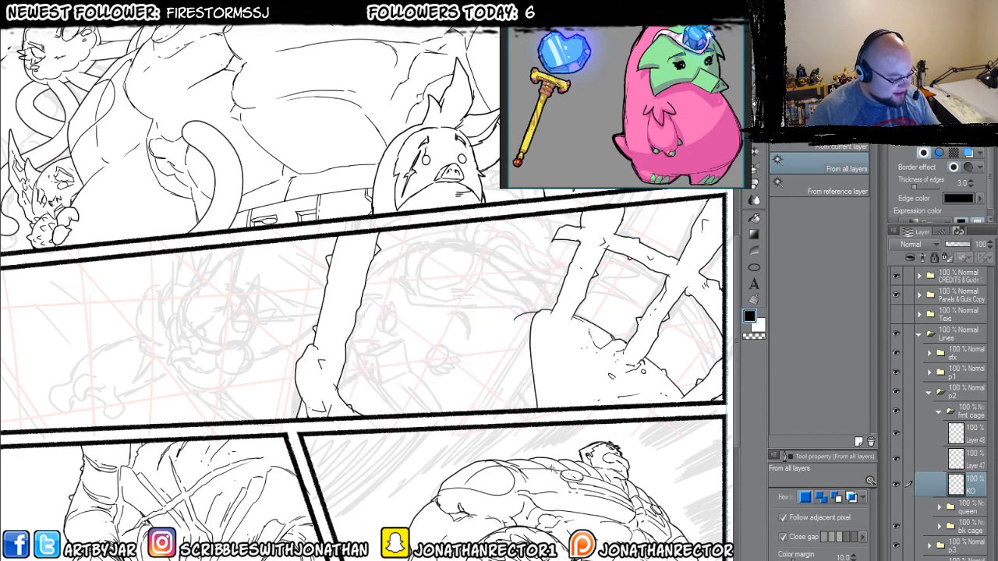
{"action": "left_click", "coordinate": [895, 528]}
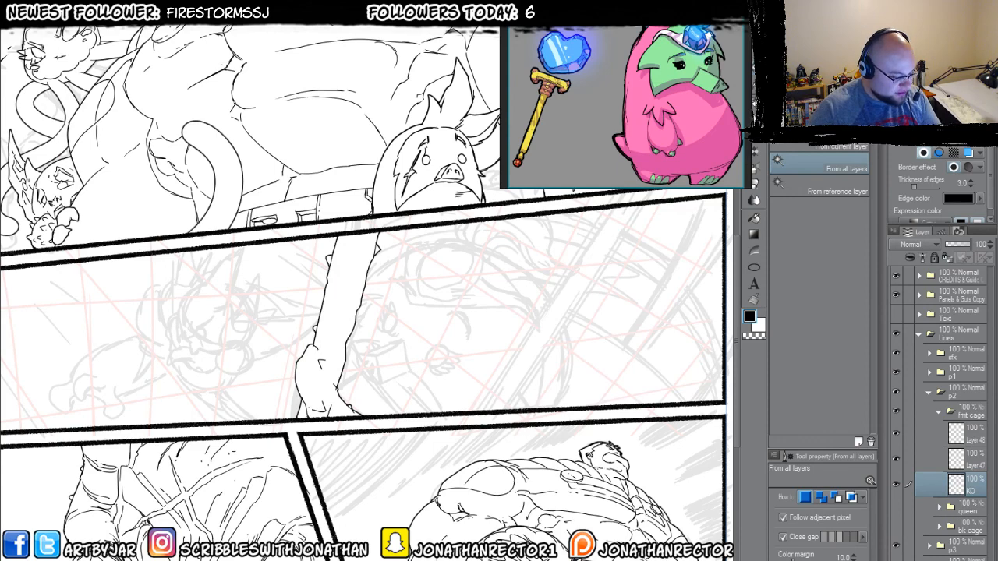
{"action": "scroll", "coordinate": [473, 374], "scroll_direction": "down", "scroll_amount": 2}
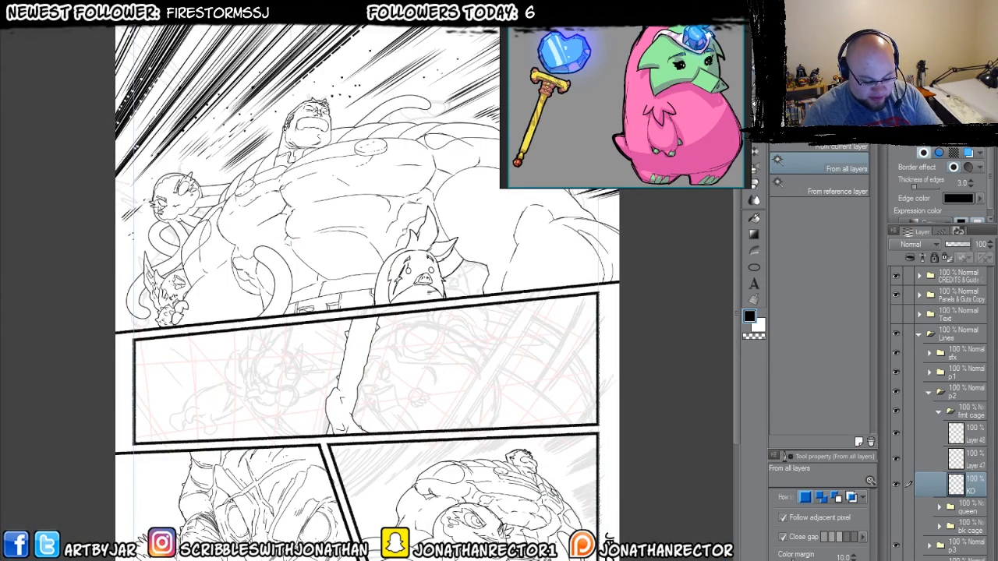
{"action": "key", "text": "Delete"}
- On a new layer above Layer 48, ink both rough edges of a second diagonal front bar across the queen's side of the panel
{"action": "left_click", "coordinate": [970, 435]}
{"action": "key", "text": "ctrl+shift+n"}
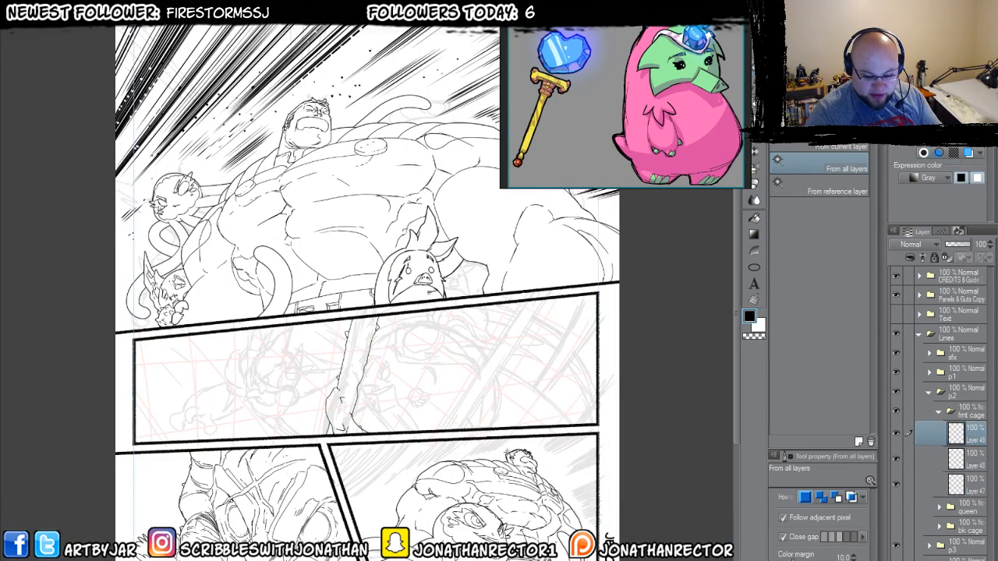
{"action": "left_click_drag", "start_coordinate": [481, 328], "coordinate": [515, 298]}
{"action": "key", "text": "p"}
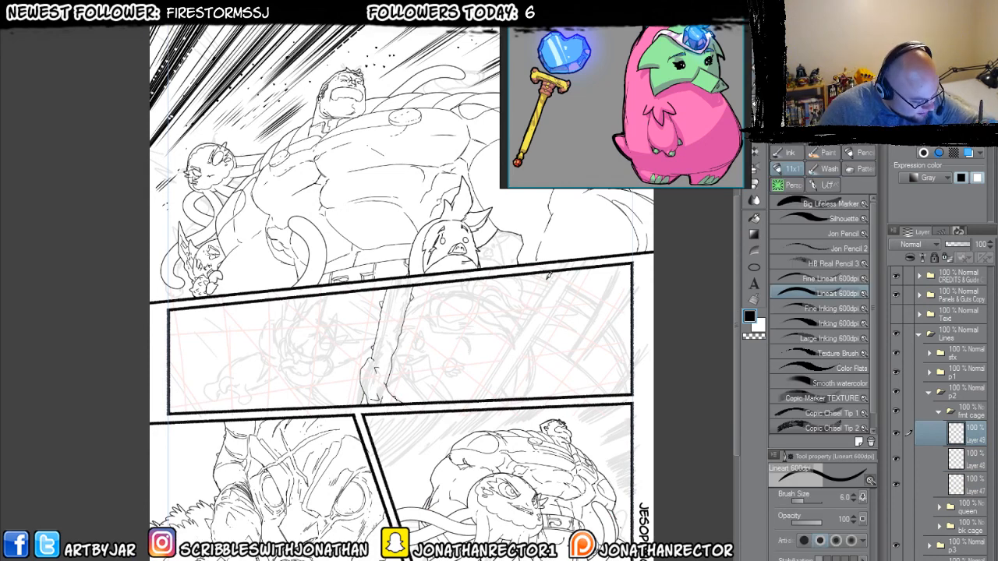
{"action": "left_click", "coordinate": [896, 527]}
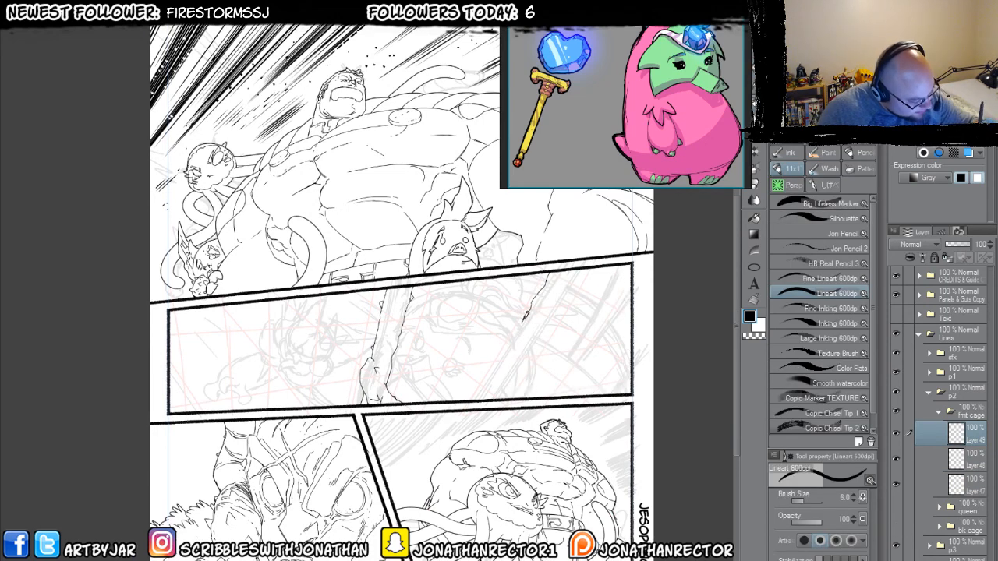
{"action": "left_click_drag", "start_coordinate": [525, 315], "coordinate": [483, 384]}
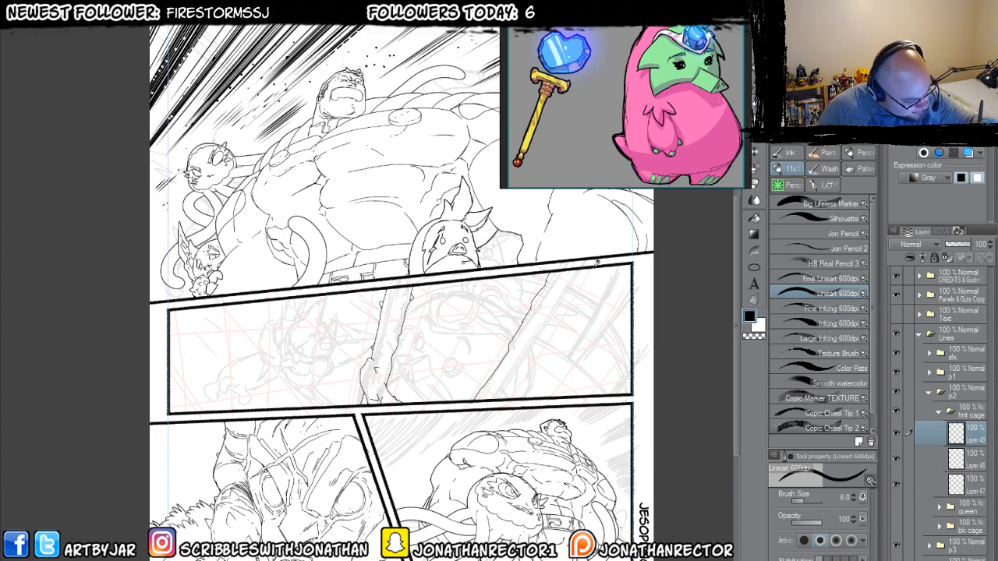
{"action": "left_click_drag", "start_coordinate": [601, 263], "coordinate": [535, 361]}
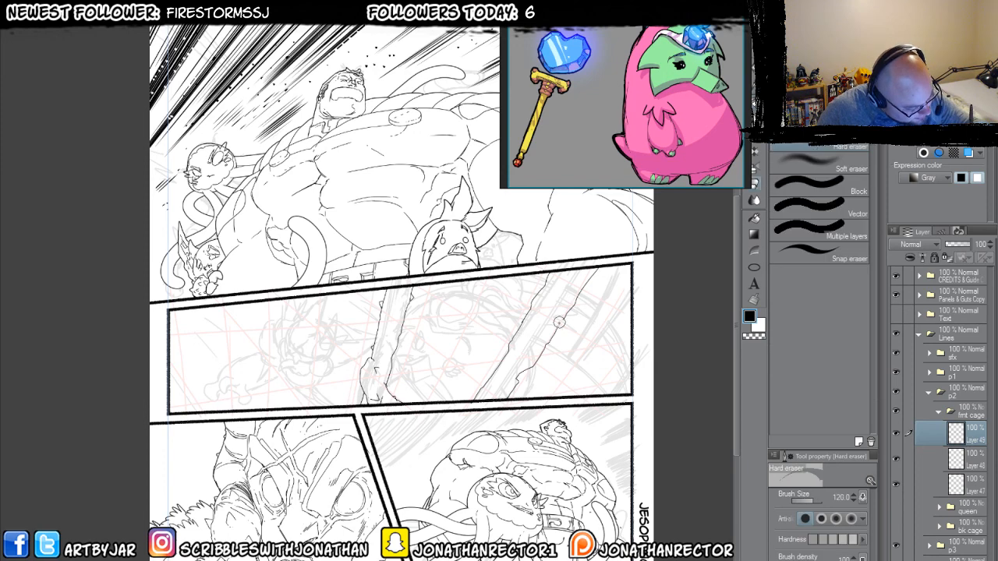
- Ink thorny nicks along the edges of the second diagonal front bar and add a new layer above Layer 49
{"action": "left_click_drag", "start_coordinate": [502, 357], "coordinate": [490, 368]}
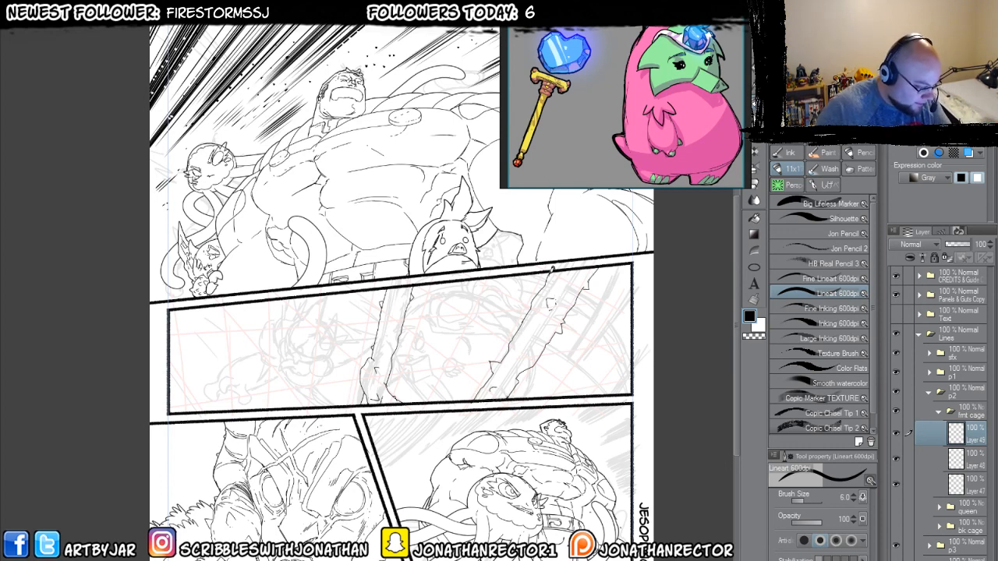
{"action": "key", "text": "g"}
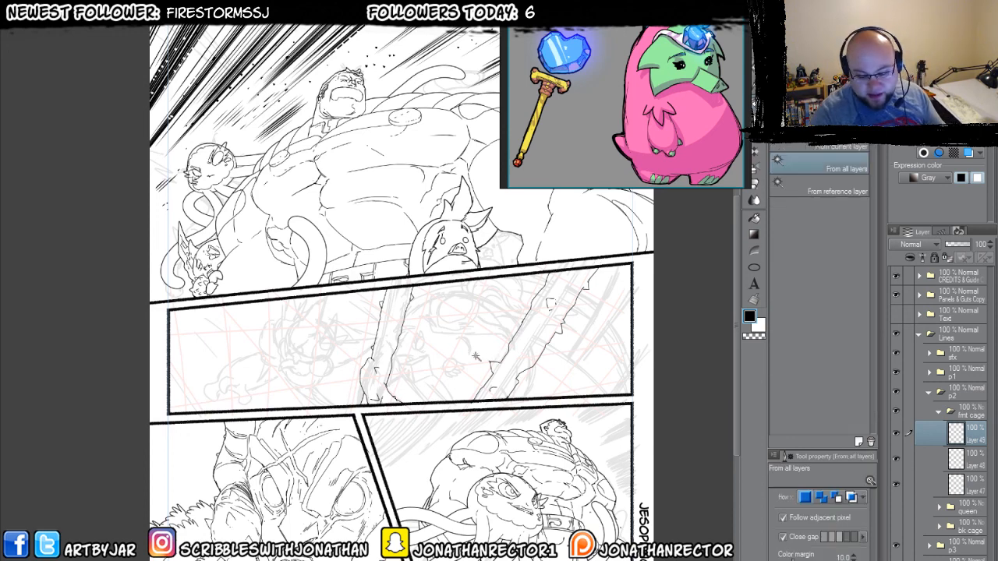
{"action": "left_click", "coordinate": [538, 501]}
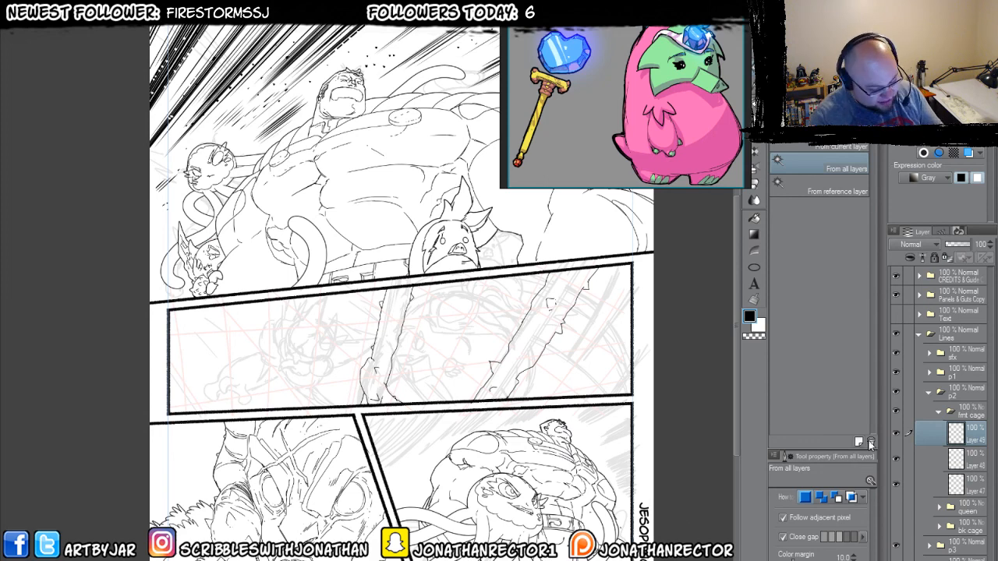
{"action": "key", "text": "ctrl+shift+n"}
{"action": "key", "text": "p"}
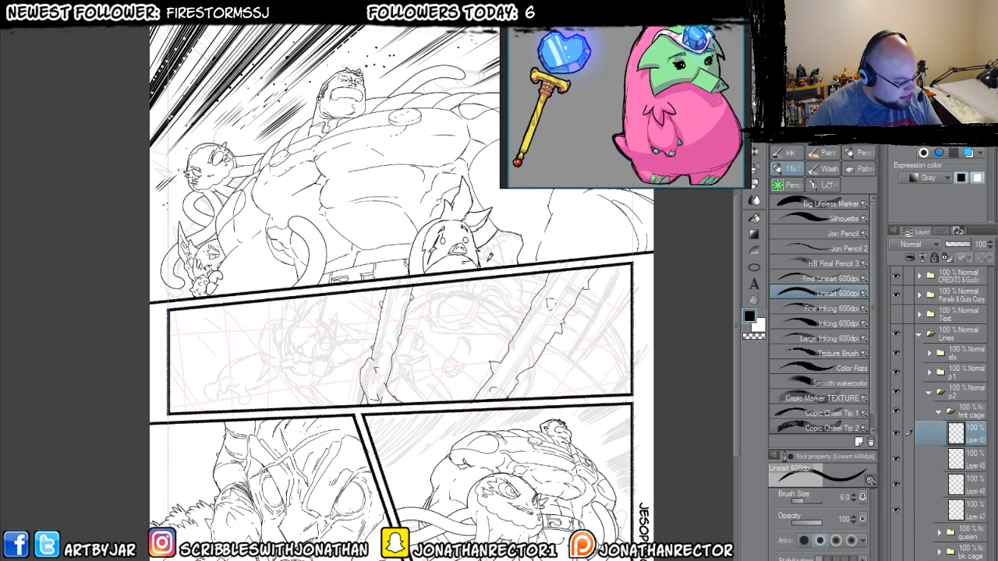
{"action": "left_click_drag", "start_coordinate": [601, 322], "coordinate": [633, 327]}
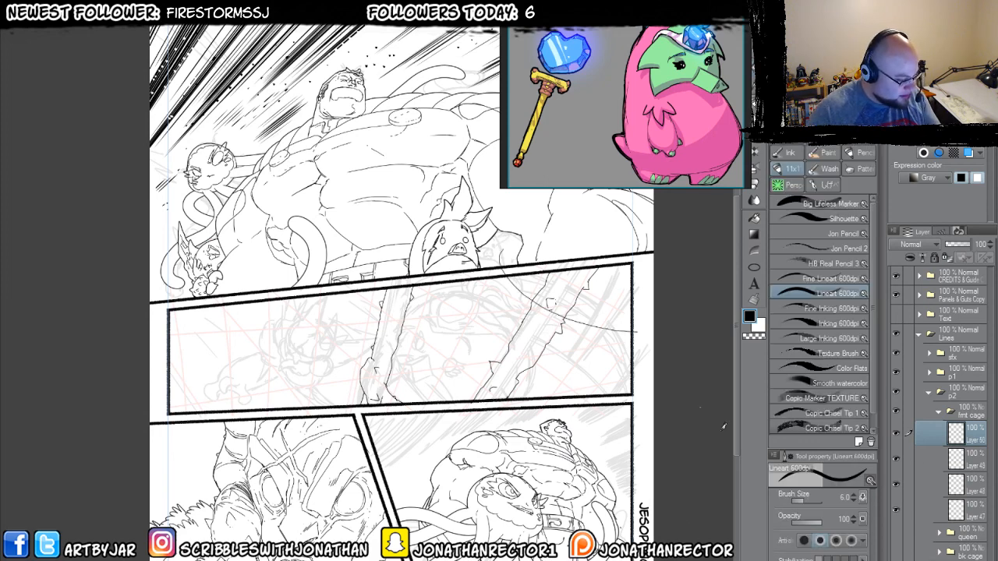
{"action": "key", "text": "ctrl+z"}
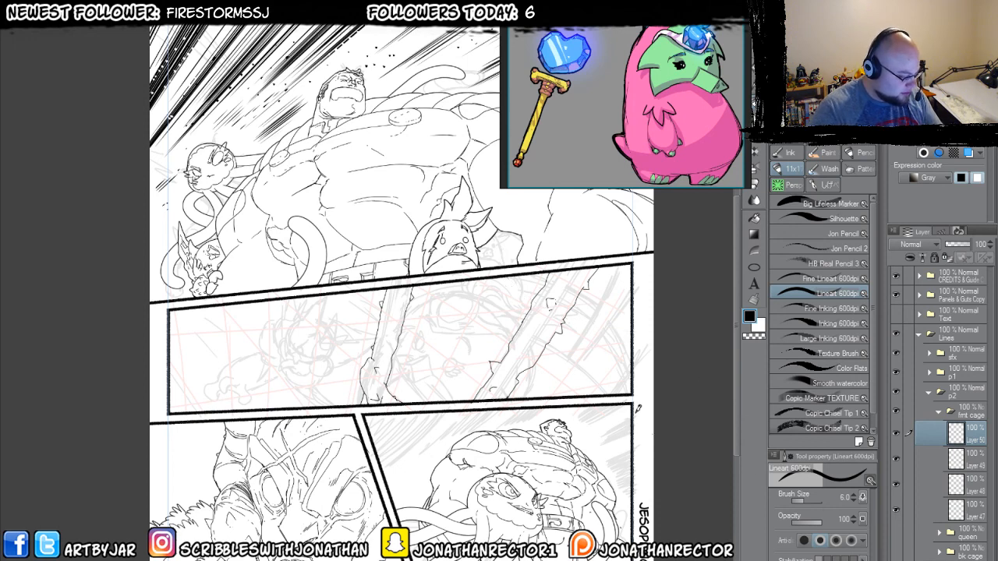
{"action": "mouse_move", "coordinate": [617, 393]}
{"action": "left_mouse_down"}
{"action": "mouse_move", "coordinate": [424, 449]}
{"action": "mouse_move", "coordinate": [516, 498]}
{"action": "left_mouse_up"}
{"action": "key", "text": "ctrl+z"}
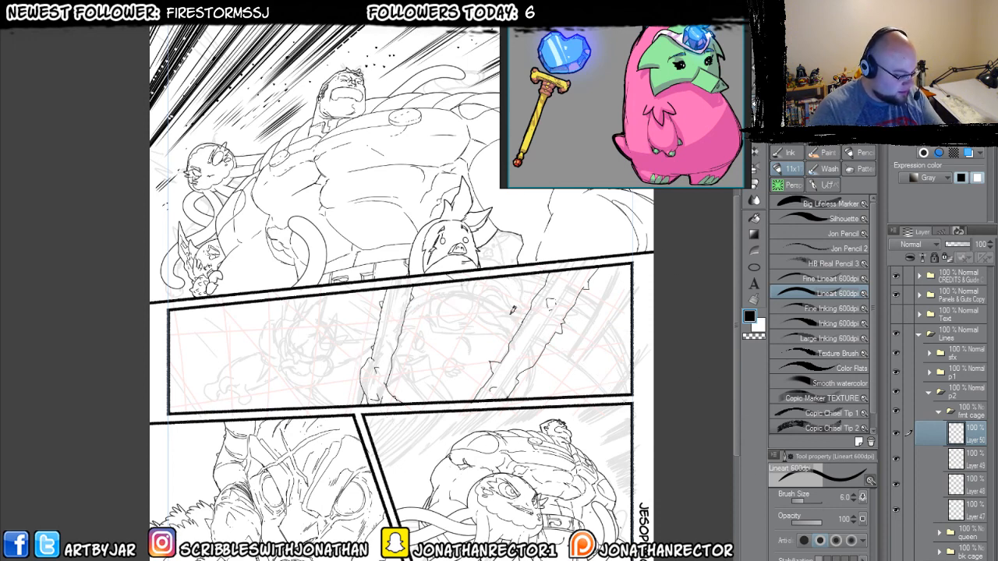
{"action": "left_click_drag", "start_coordinate": [513, 310], "coordinate": [680, 403]}
{"action": "key", "text": "ctrl+z"}
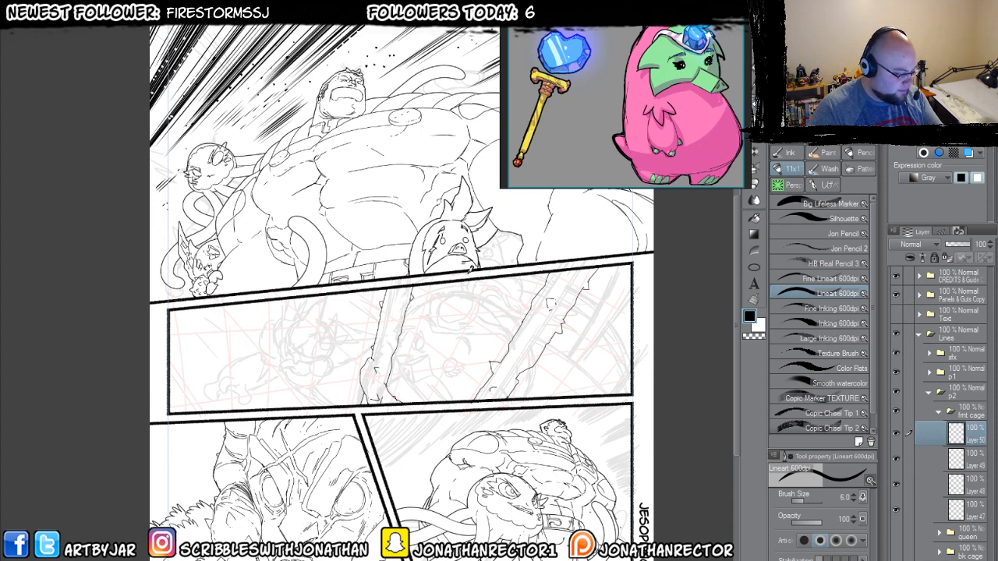
- On Layer 50, ink both rough edges of a third bar crossing the diagonal one and tidy its ends at the panel border
{"action": "left_click_drag", "start_coordinate": [482, 285], "coordinate": [616, 352]}
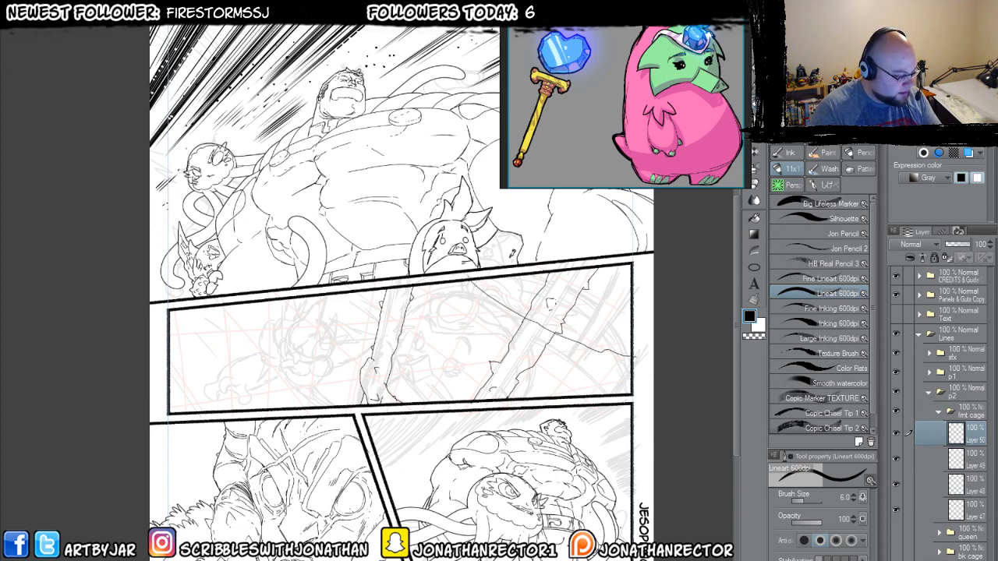
{"action": "left_click_drag", "start_coordinate": [515, 273], "coordinate": [621, 325]}
{"action": "key", "text": "e"}
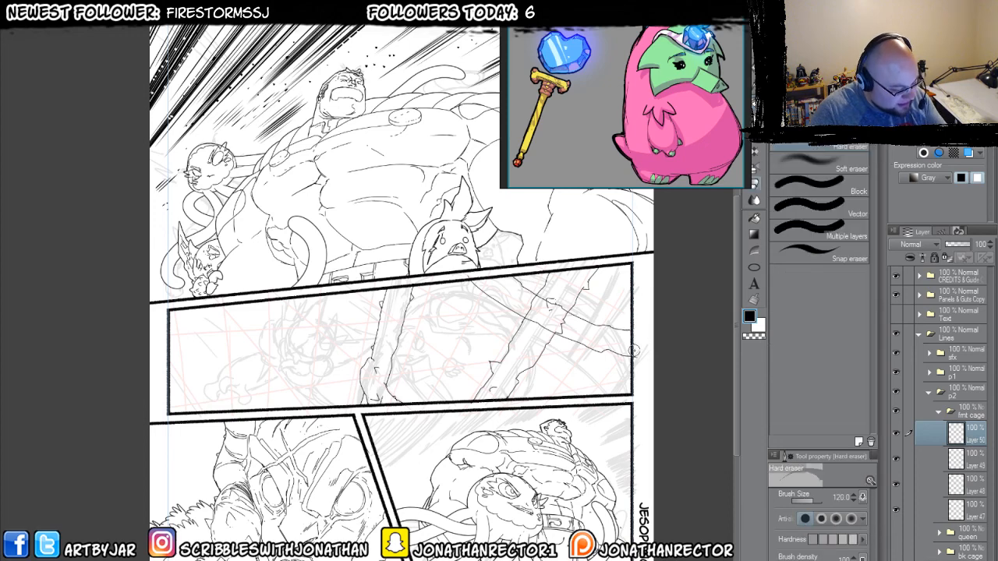
{"action": "key", "text": "p"}
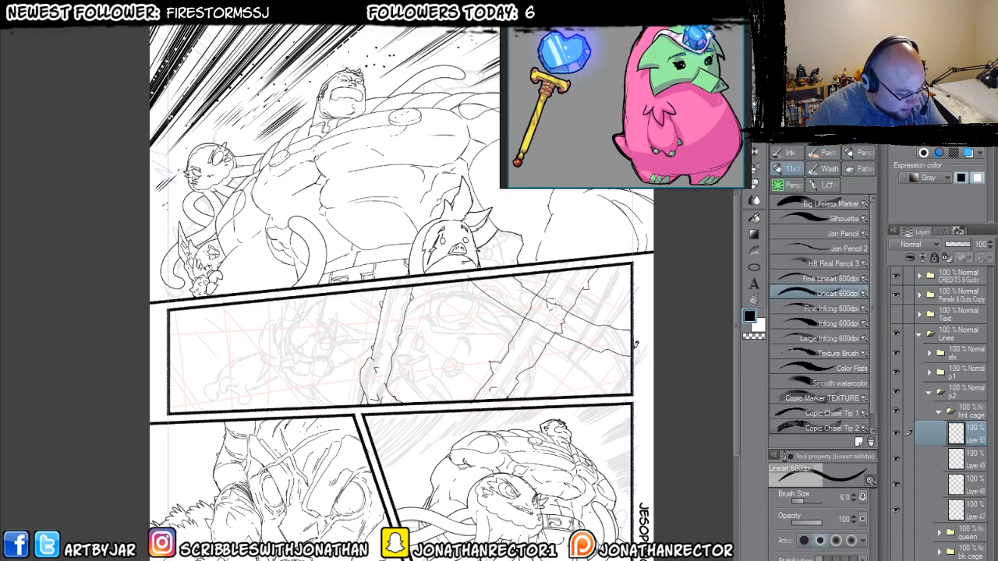
{"action": "key", "text": "e"}
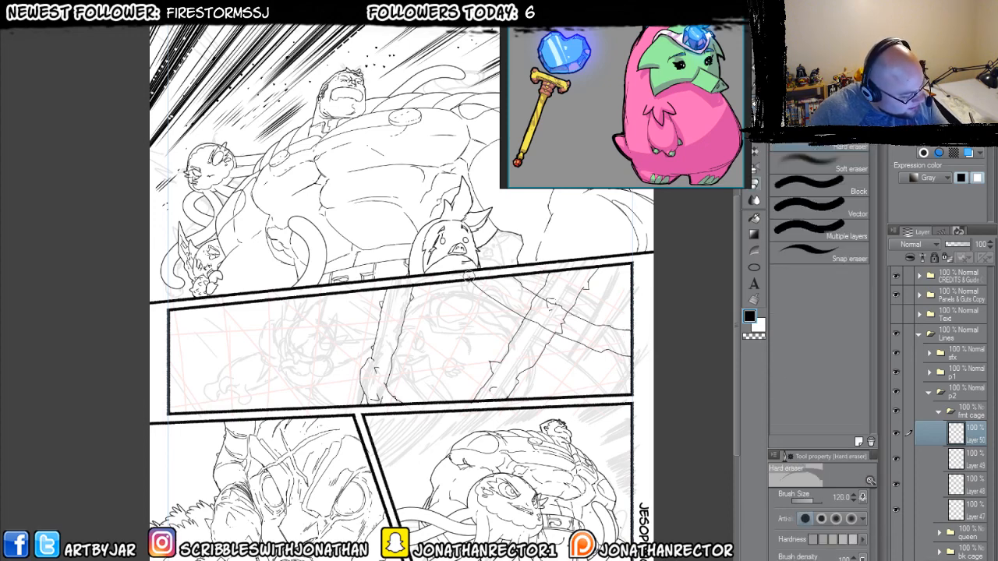
{"action": "key", "text": "p"}
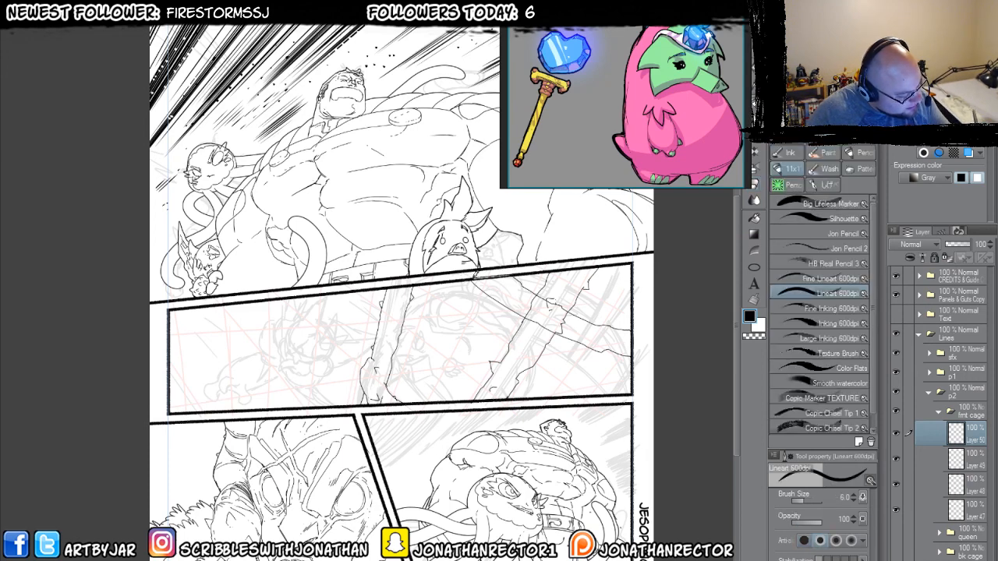
- Erase the overlapping lines where the two bars cross on Layers 50 and 49, and ink rough details at the joint
{"action": "key", "text": "e"}
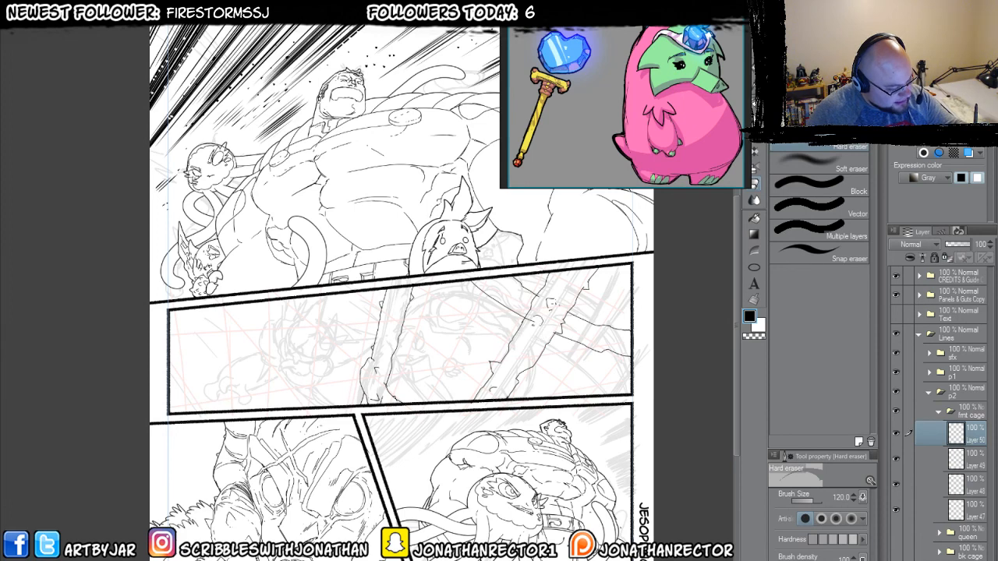
{"action": "key", "text": "alt+bracketleft"}
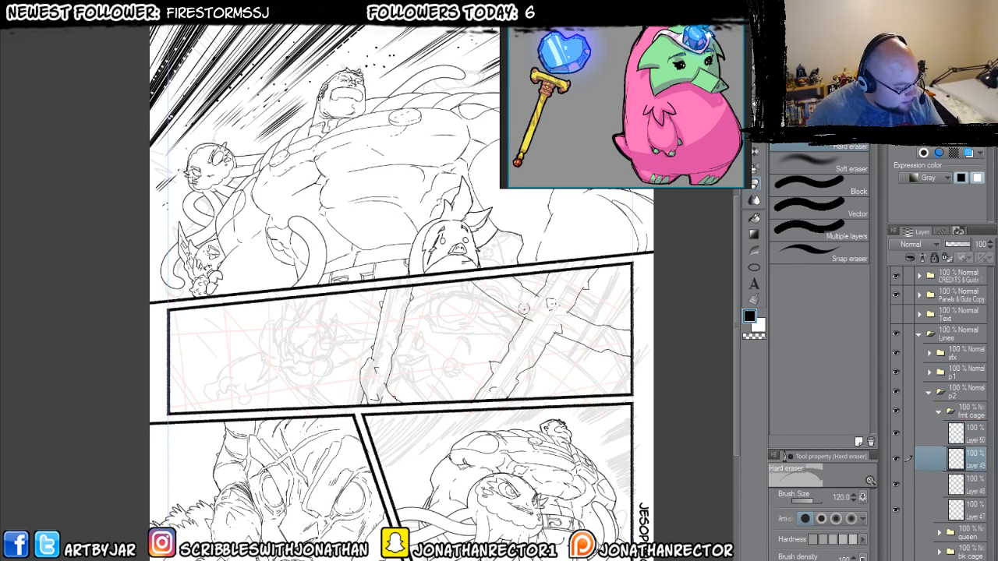
{"action": "key", "text": "p"}
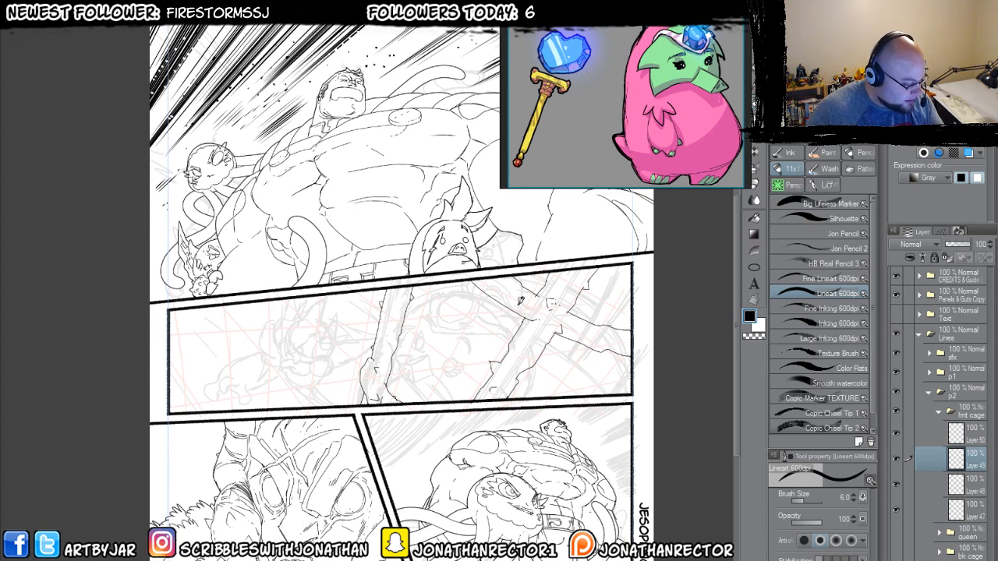
- Knock out the front bars with a fill layer beneath their lines in the front cage folder, and show the queen and bk cage folders
{"action": "key", "text": "g"}
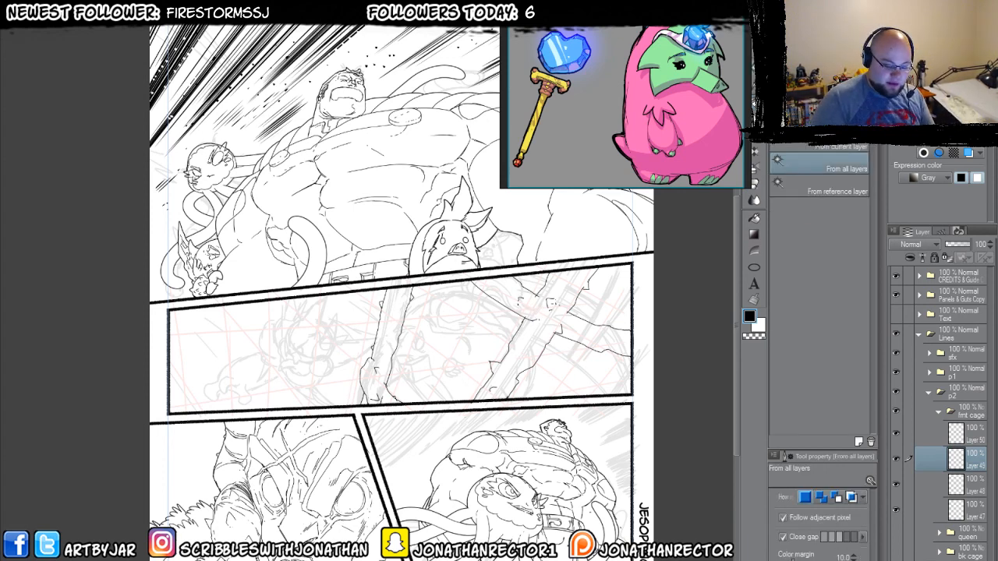
{"action": "left_click", "coordinate": [297, 350]}
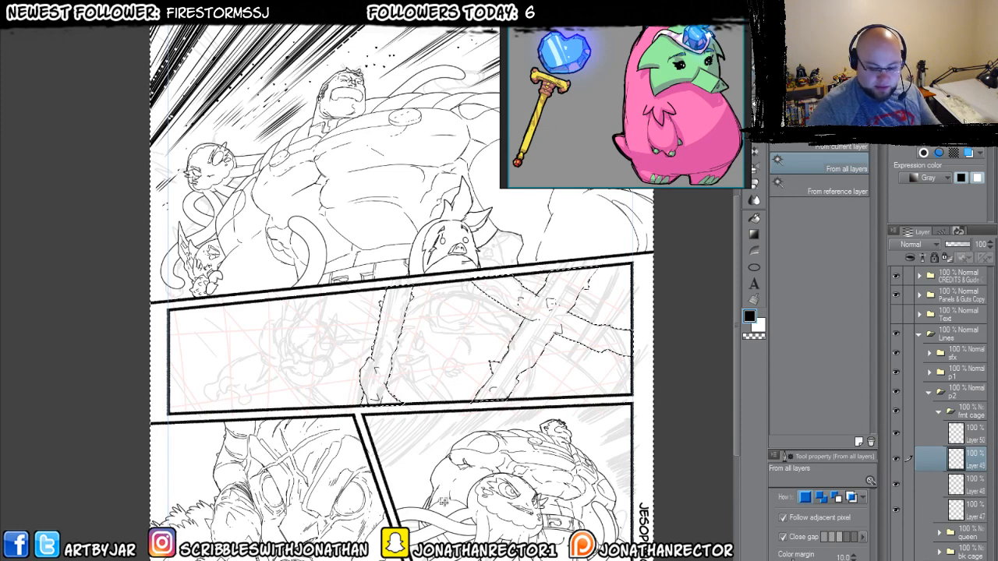
{"action": "key", "text": "F1"}
{"action": "left_click_drag", "start_coordinate": [968, 484], "coordinate": [964, 545]}
{"action": "left_click", "coordinate": [939, 410]}
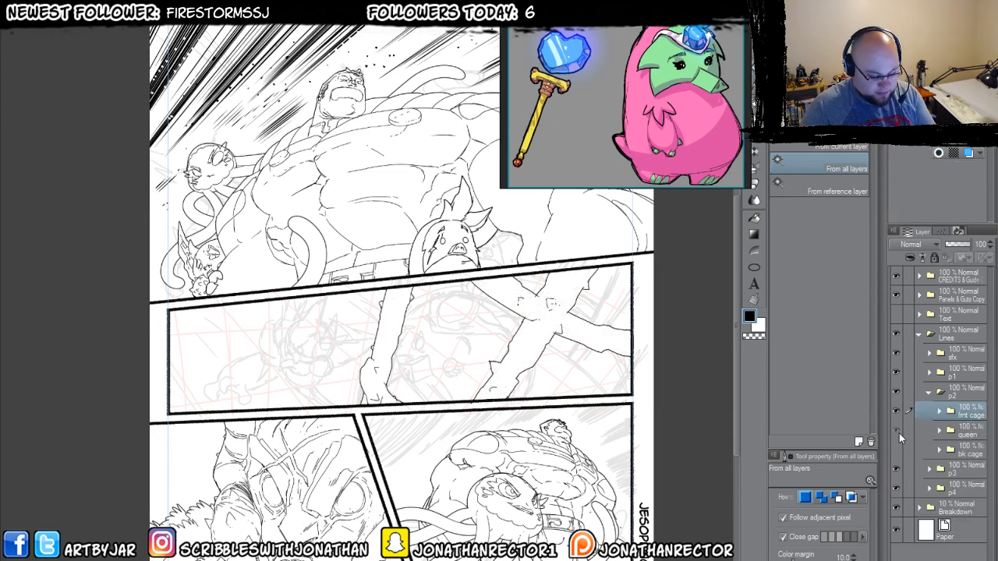
{"action": "left_click", "coordinate": [896, 430]}
{"action": "left_click", "coordinate": [896, 450]}
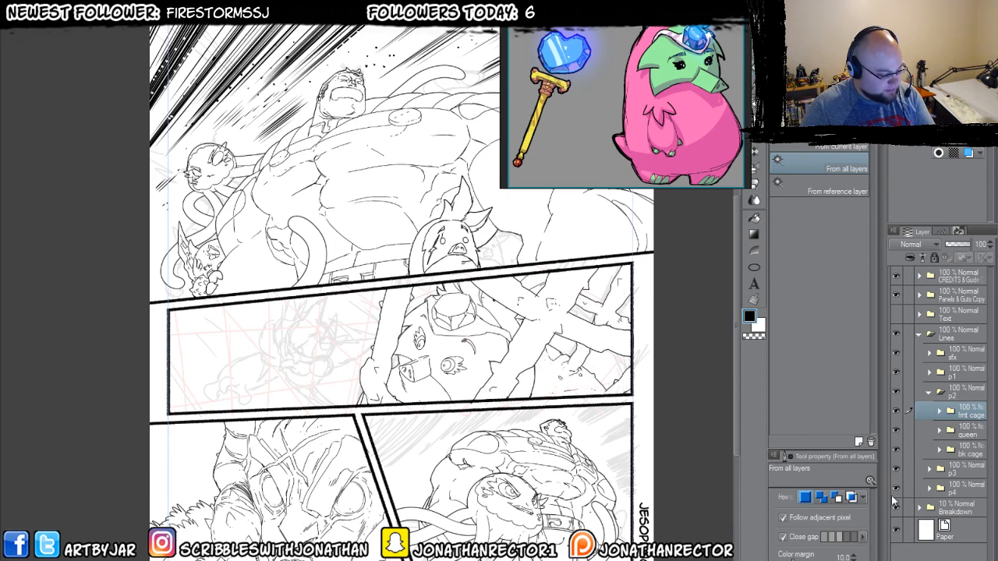
- Create a folder named king beneath bk cage in the p2 folder and add a new layer inside it
{"action": "left_click_drag", "start_coordinate": [247, 435], "coordinate": [235, 418]}
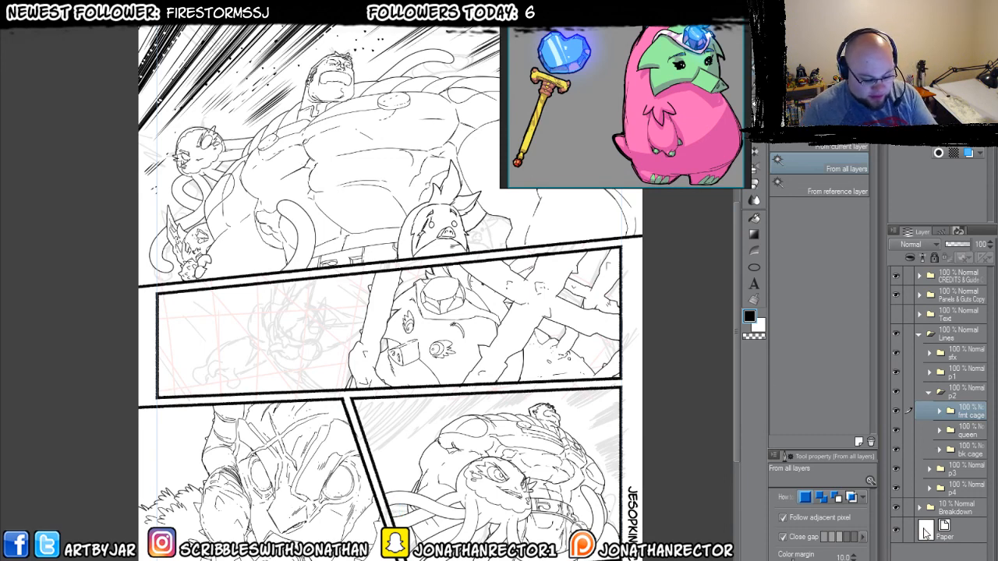
{"action": "left_click", "coordinate": [926, 559]}
{"action": "left_click_drag", "start_coordinate": [963, 410], "coordinate": [959, 482]}
{"action": "double_click", "coordinate": [967, 472]}
{"action": "type", "text": "ki"}
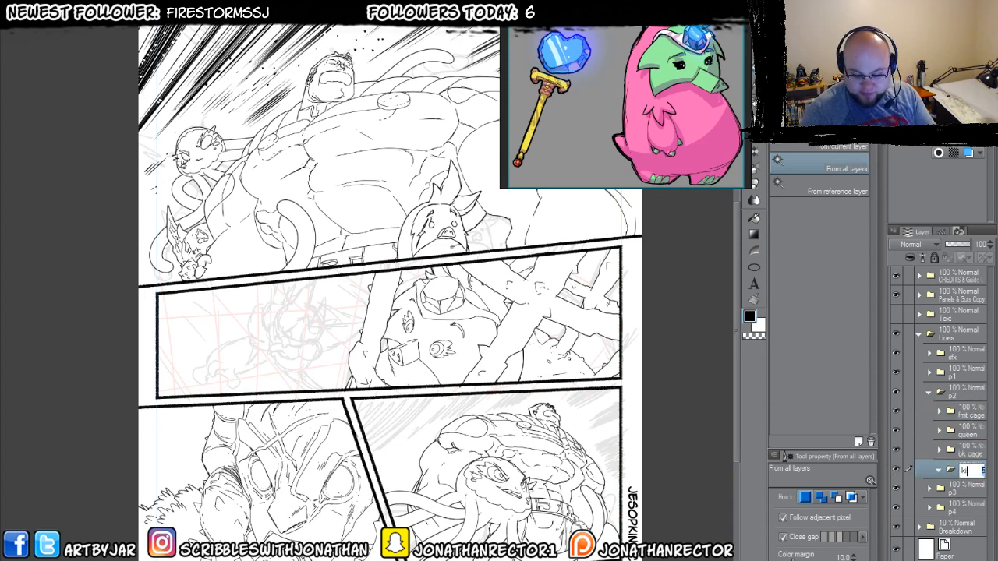
{"action": "type", "text": "ng"}
{"action": "key", "text": "Return"}
{"action": "key", "text": "ctrl+shift+n"}
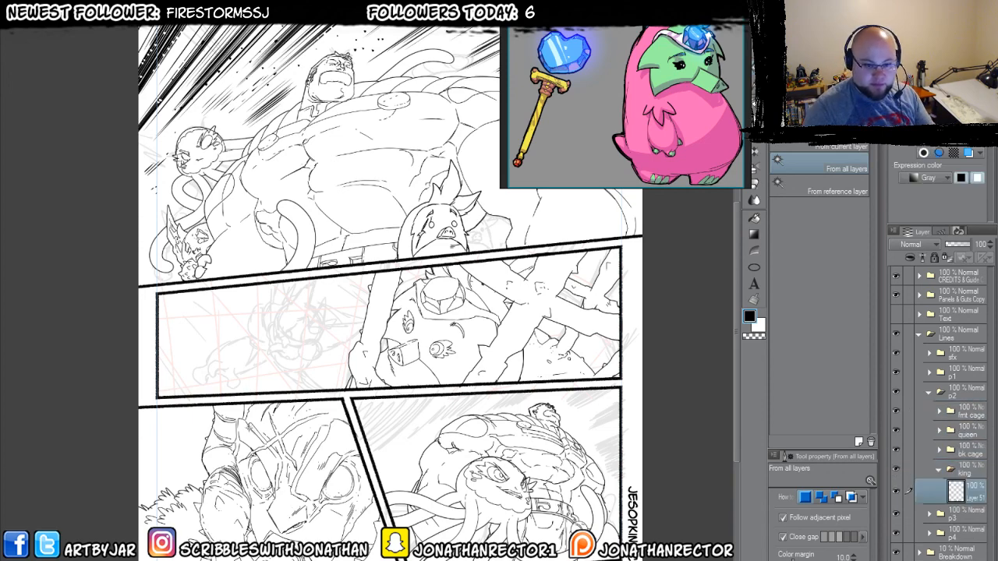
- Hide the front cage, queen and bk cage folders, and bring the king's character design into view in the reference image
{"action": "left_click_drag", "start_coordinate": [293, 467], "coordinate": [359, 436]}
{"action": "scroll", "coordinate": [358, 437], "scroll_direction": "up", "scroll_amount": 1}
{"action": "scroll", "coordinate": [308, 421], "scroll_direction": "up", "scroll_amount": 1}
{"action": "left_click_drag", "start_coordinate": [318, 258], "coordinate": [423, 445]}
{"action": "left_click_drag", "start_coordinate": [494, 455], "coordinate": [448, 486]}
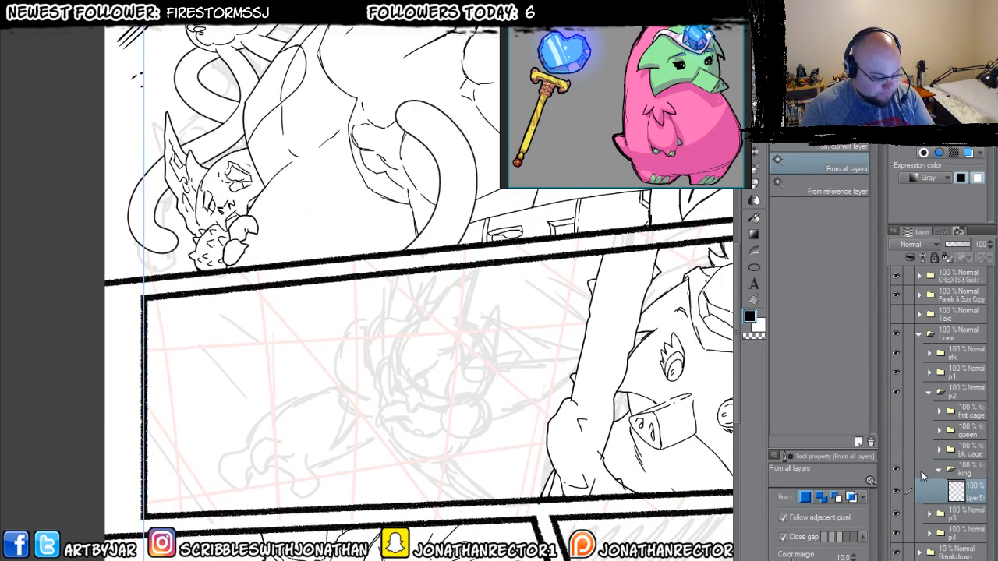
{"action": "left_click_drag", "start_coordinate": [358, 474], "coordinate": [287, 492]}
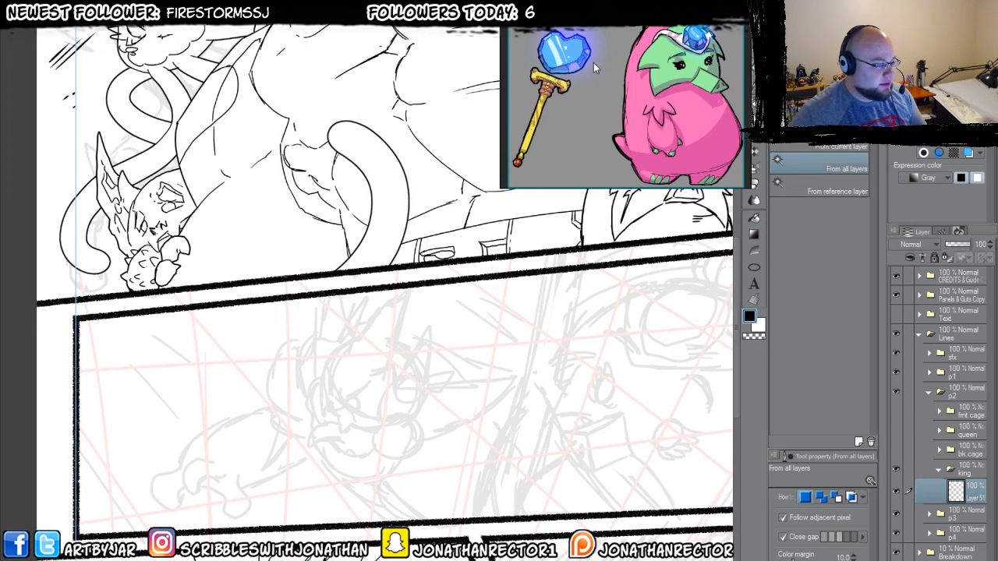
{"action": "left_click_drag", "start_coordinate": [594, 62], "coordinate": [742, 77]}
{"action": "double_click", "coordinate": [650, 91]}
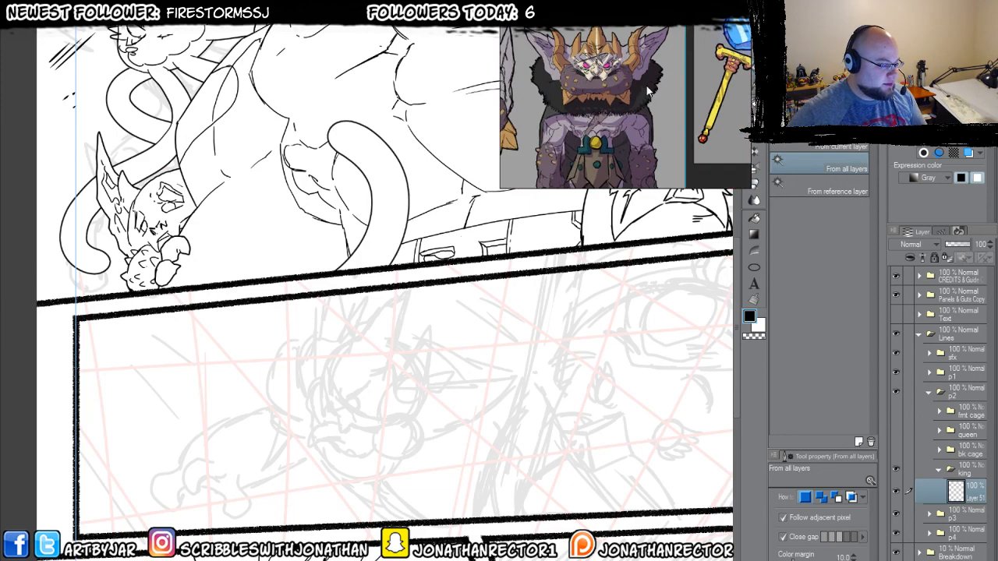
{"action": "left_click_drag", "start_coordinate": [305, 453], "coordinate": [338, 455]}
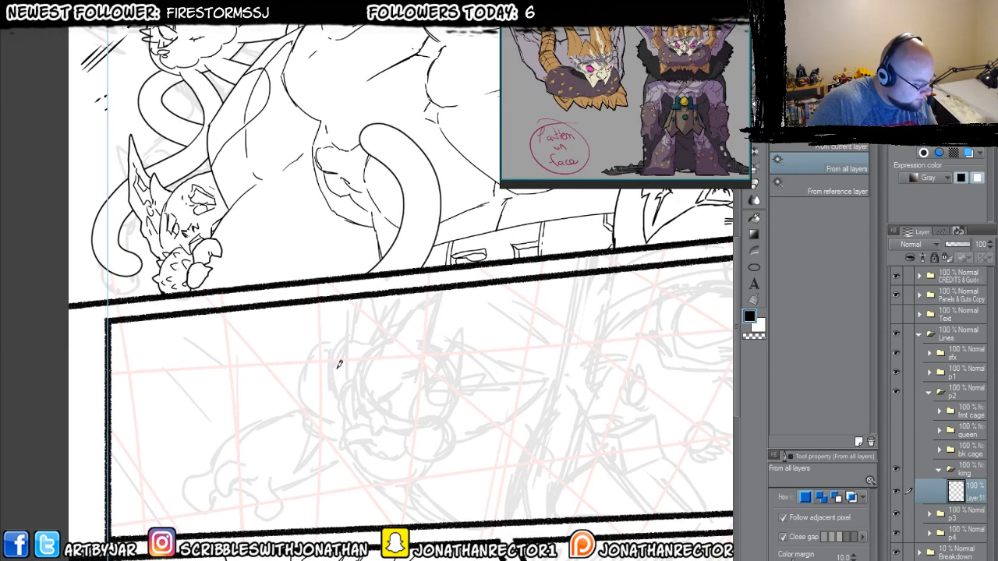
- Ink the king's eyes, angular brows and pointed nose over the breakdown on Layer 51
{"action": "key", "text": "p"}
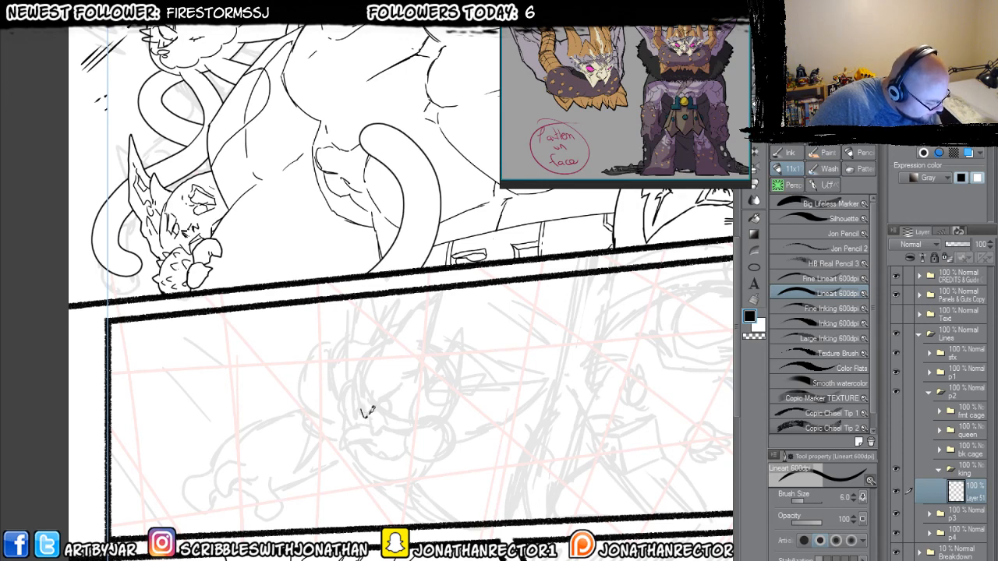
{"action": "mouse_move", "coordinate": [371, 411]}
{"action": "left_mouse_down"}
{"action": "mouse_move", "coordinate": [419, 401]}
{"action": "mouse_move", "coordinate": [402, 394]}
{"action": "mouse_move", "coordinate": [390, 415]}
{"action": "mouse_move", "coordinate": [360, 383]}
{"action": "mouse_move", "coordinate": [359, 366]}
{"action": "mouse_move", "coordinate": [378, 403]}
{"action": "mouse_move", "coordinate": [385, 389]}
{"action": "mouse_move", "coordinate": [410, 382]}
{"action": "mouse_move", "coordinate": [365, 397]}
{"action": "mouse_move", "coordinate": [373, 401]}
{"action": "mouse_move", "coordinate": [362, 363]}
{"action": "mouse_move", "coordinate": [379, 436]}
{"action": "mouse_move", "coordinate": [438, 413]}
{"action": "left_mouse_up"}
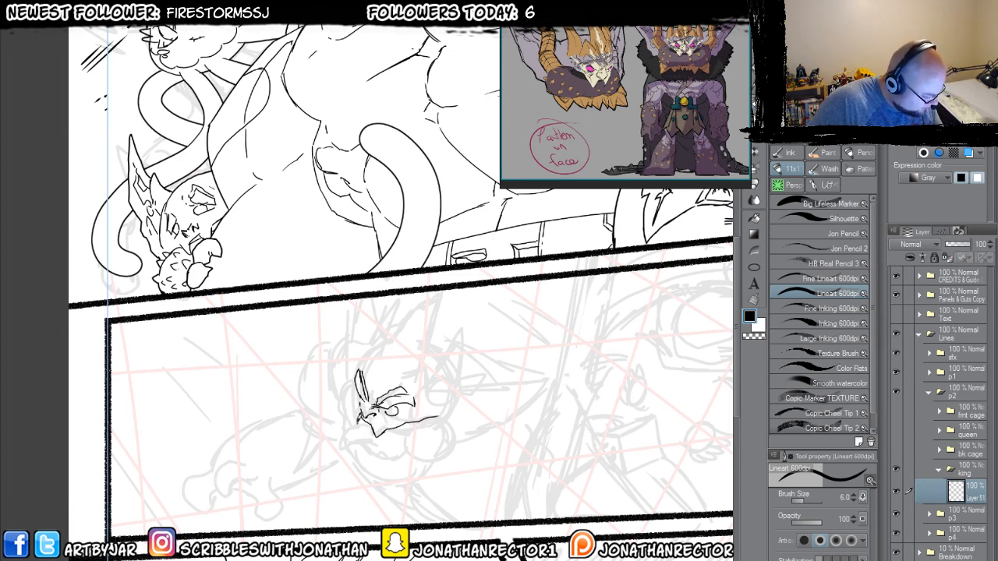
{"action": "left_click_drag", "start_coordinate": [360, 423], "coordinate": [357, 375]}
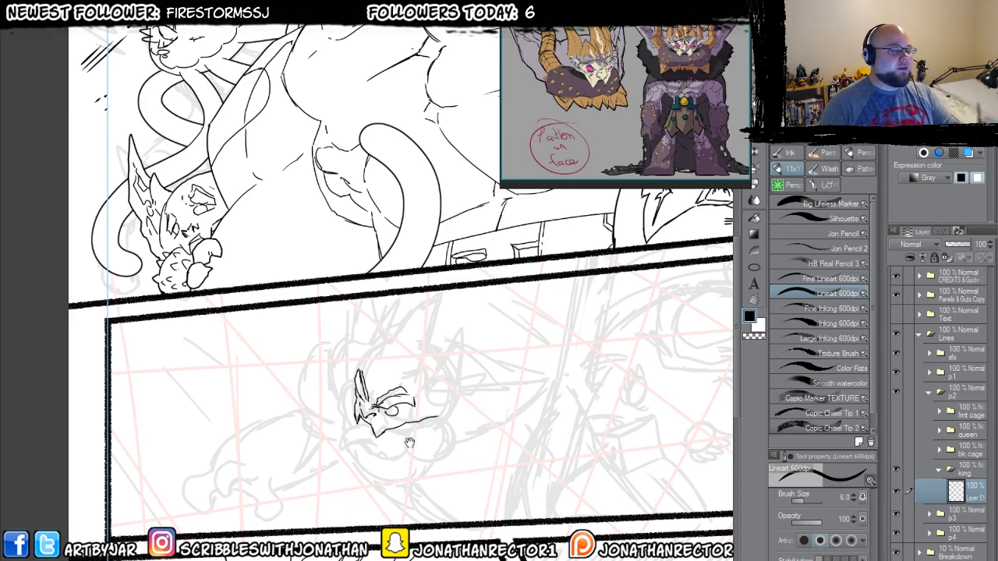
- Ink the king's mouth line, round cheek and the curved outline of his jaw over the breakdown on Layer 51
{"action": "mouse_move", "coordinate": [407, 442]}
{"action": "left_mouse_down"}
{"action": "mouse_move", "coordinate": [401, 325]}
{"action": "mouse_move", "coordinate": [281, 297]}
{"action": "mouse_move", "coordinate": [263, 266]}
{"action": "mouse_move", "coordinate": [295, 293]}
{"action": "left_mouse_up"}
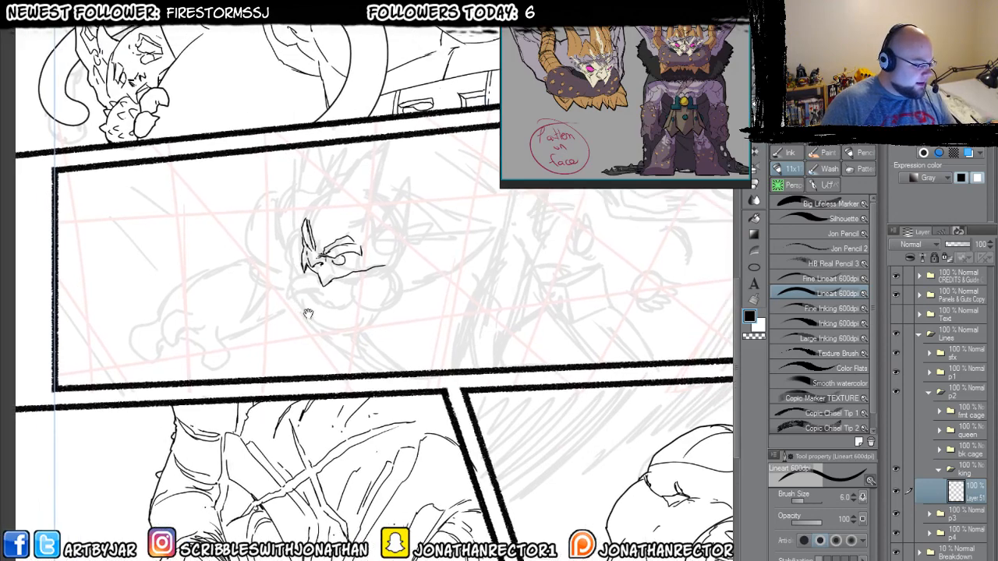
{"action": "mouse_move", "coordinate": [403, 269]}
{"action": "left_mouse_down"}
{"action": "mouse_move", "coordinate": [408, 290]}
{"action": "mouse_move", "coordinate": [385, 312]}
{"action": "left_mouse_up"}
{"action": "mouse_move", "coordinate": [363, 265]}
{"action": "left_mouse_down"}
{"action": "mouse_move", "coordinate": [363, 309]}
{"action": "mouse_move", "coordinate": [388, 311]}
{"action": "mouse_move", "coordinate": [339, 311]}
{"action": "mouse_move", "coordinate": [301, 279]}
{"action": "left_mouse_up"}
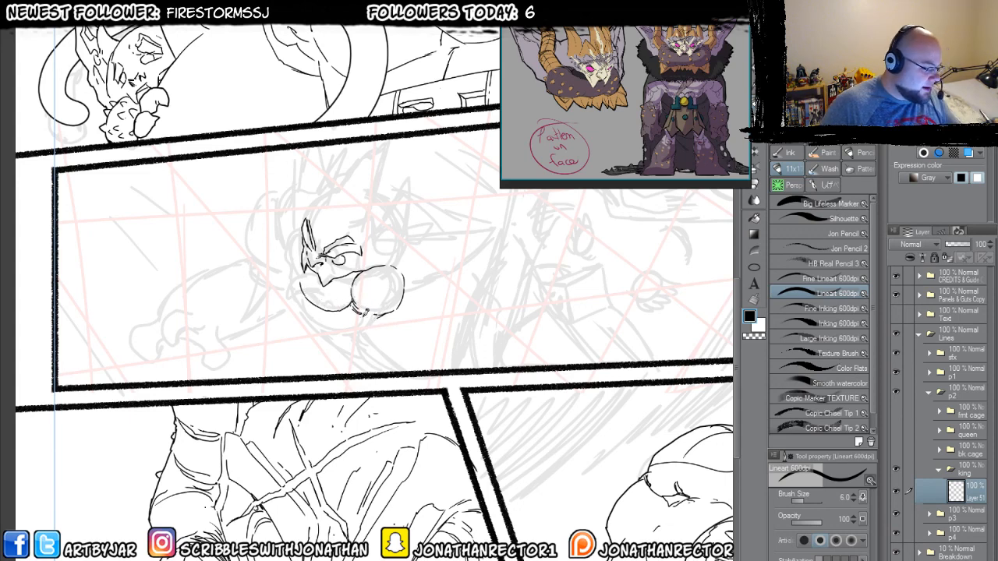
{"action": "mouse_move", "coordinate": [382, 307]}
{"action": "left_mouse_down"}
{"action": "mouse_move", "coordinate": [362, 326]}
{"action": "mouse_move", "coordinate": [322, 326]}
{"action": "mouse_move", "coordinate": [306, 316]}
{"action": "mouse_move", "coordinate": [290, 280]}
{"action": "left_mouse_up"}
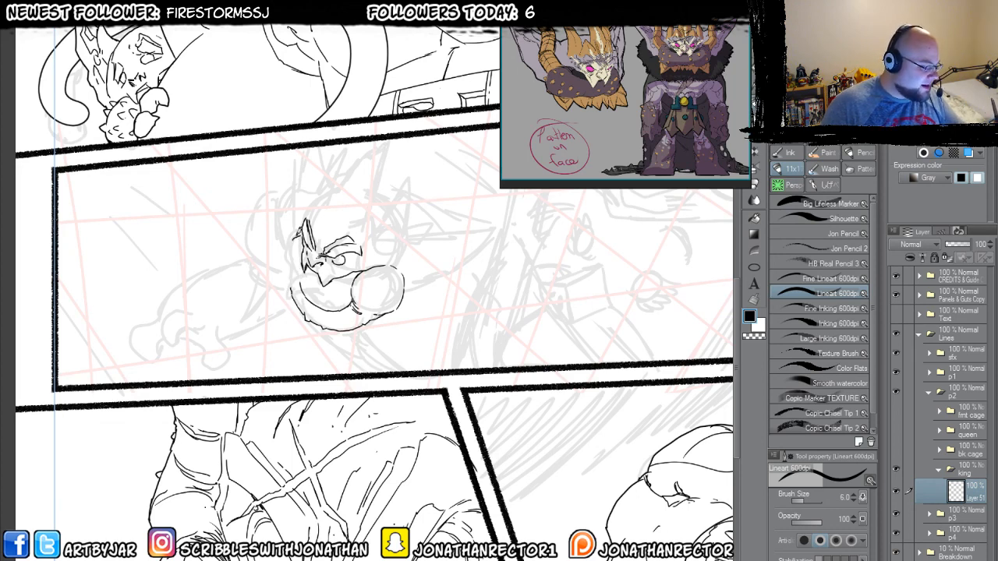
{"action": "left_click_drag", "start_coordinate": [301, 228], "coordinate": [290, 259]}
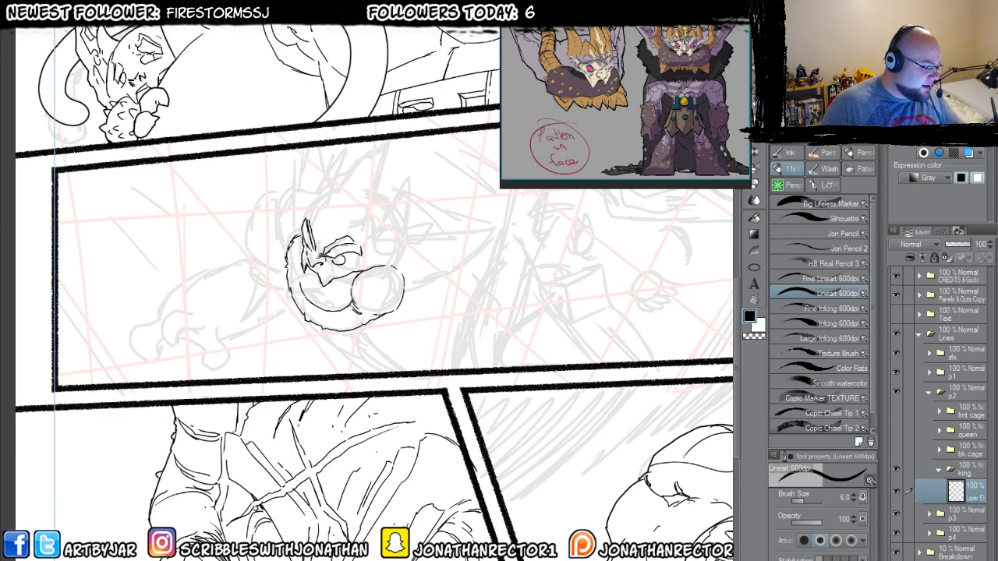
- Check the king's face in mirrored view while inking the bumps on his cheek and chin, his jagged lip line and eye details
{"action": "key", "text": "h"}
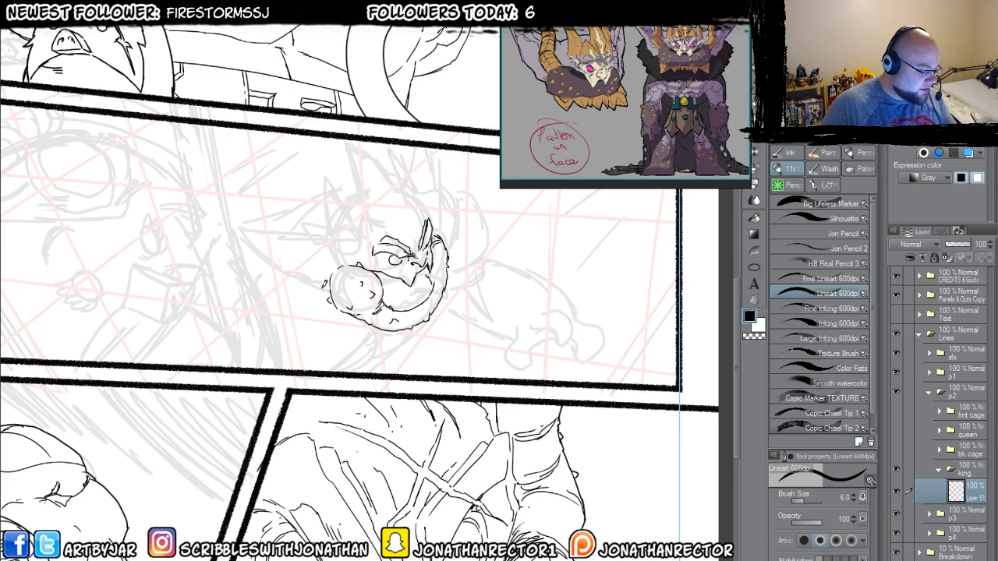
{"action": "left_click_drag", "start_coordinate": [428, 295], "coordinate": [405, 304]}
{"action": "key", "text": "e"}
{"action": "key", "text": "p"}
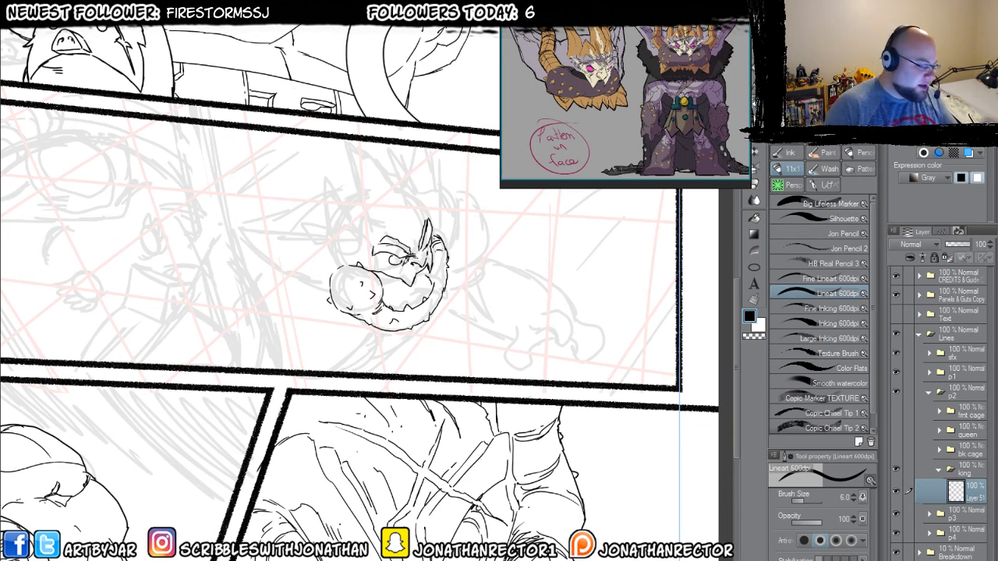
{"action": "left_click_drag", "start_coordinate": [402, 258], "coordinate": [389, 265]}
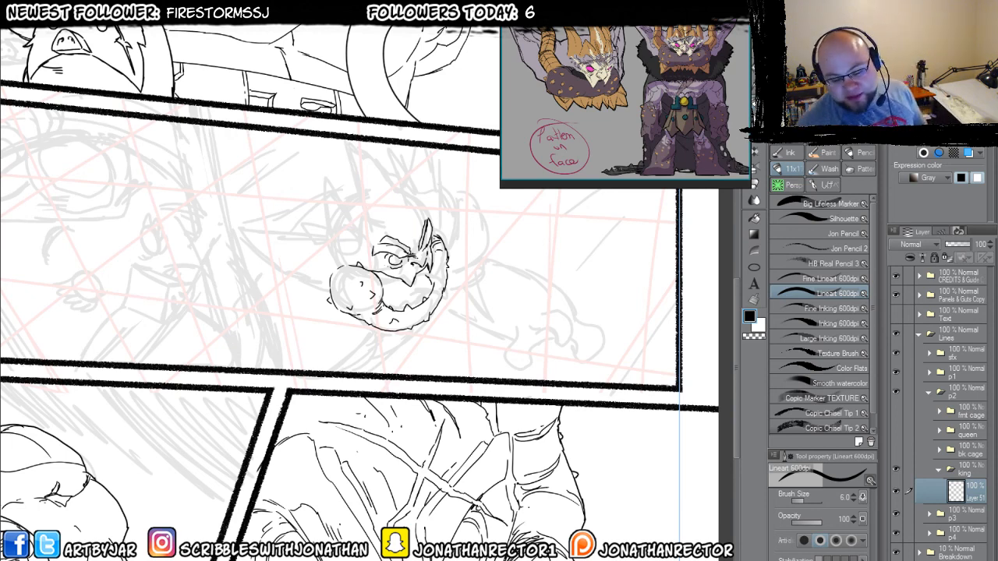
{"action": "key", "text": "h"}
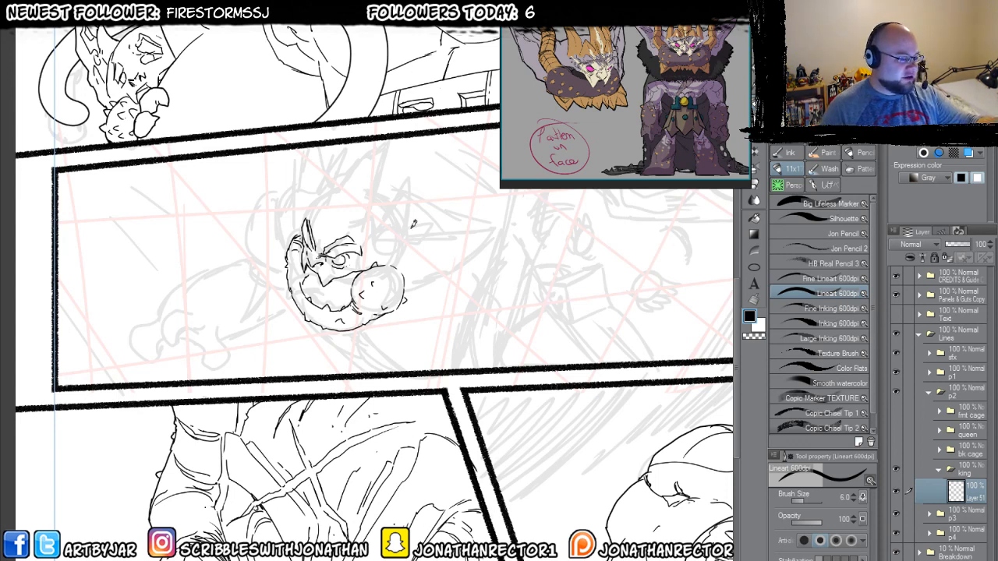
- Ink a fringe of jagged spikes beneath the king's chin and up the far side of his jaw with the Lineart 600dpi brush
{"action": "left_click_drag", "start_coordinate": [305, 357], "coordinate": [312, 355]}
{"action": "key", "text": "p"}
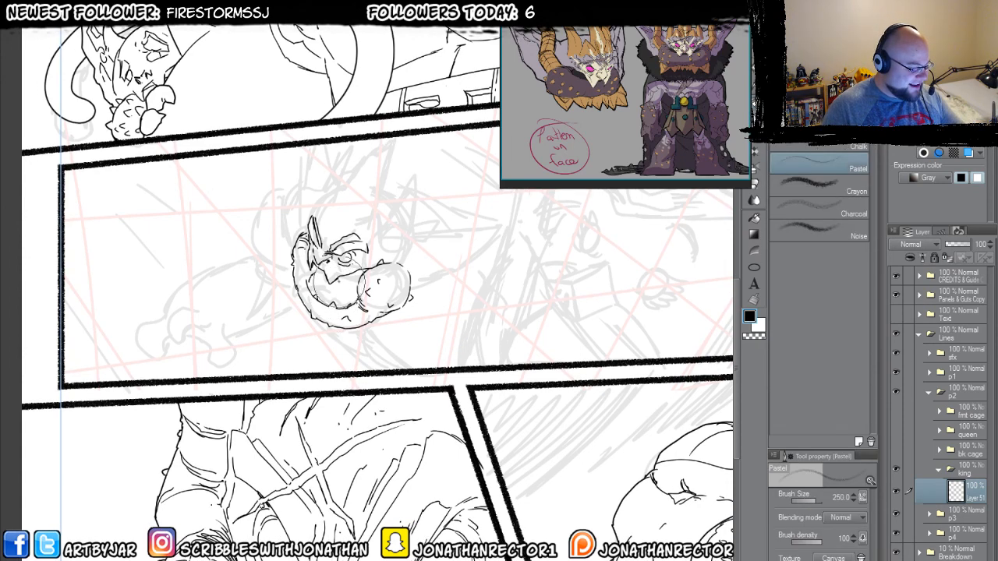
{"action": "key", "text": "p"}
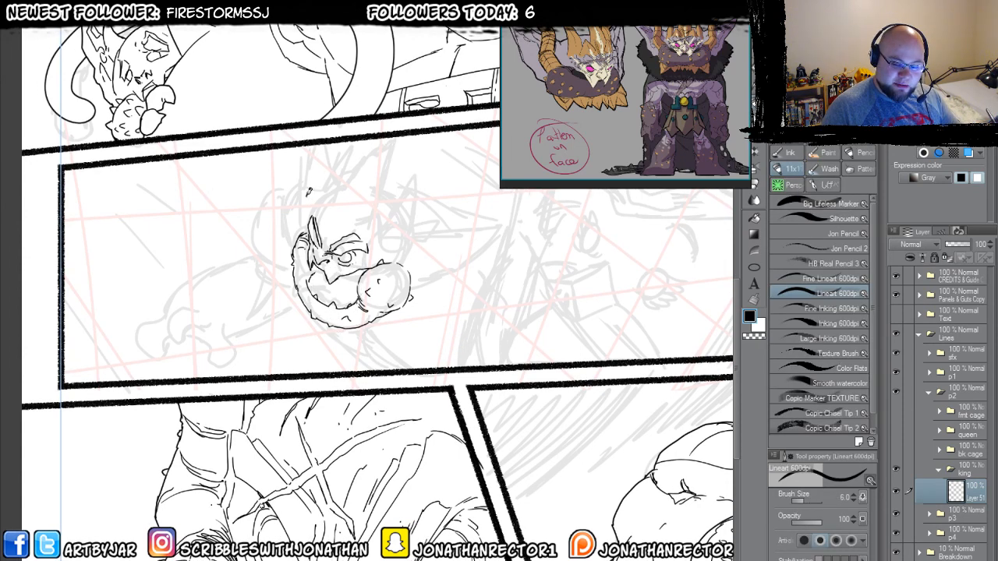
{"action": "mouse_move", "coordinate": [355, 303]}
{"action": "left_mouse_down"}
{"action": "mouse_move", "coordinate": [365, 284]}
{"action": "mouse_move", "coordinate": [395, 319]}
{"action": "mouse_move", "coordinate": [377, 310]}
{"action": "mouse_move", "coordinate": [365, 331]}
{"action": "mouse_move", "coordinate": [351, 308]}
{"action": "mouse_move", "coordinate": [318, 296]}
{"action": "left_mouse_up"}
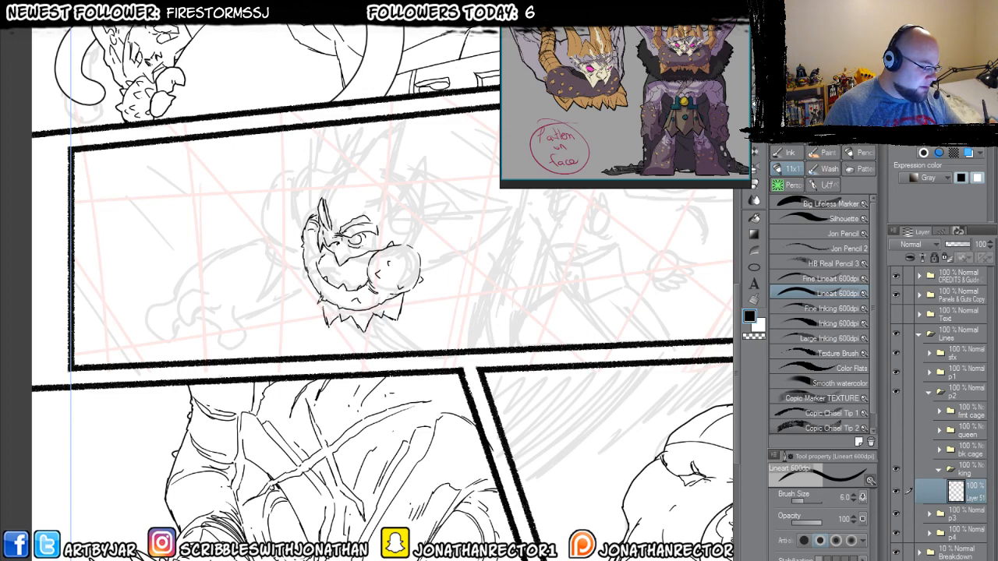
{"action": "mouse_move", "coordinate": [304, 235]}
{"action": "left_mouse_down"}
{"action": "mouse_move", "coordinate": [285, 275]}
{"action": "mouse_move", "coordinate": [306, 274]}
{"action": "mouse_move", "coordinate": [300, 289]}
{"action": "mouse_move", "coordinate": [317, 307]}
{"action": "mouse_move", "coordinate": [311, 279]}
{"action": "left_mouse_up"}
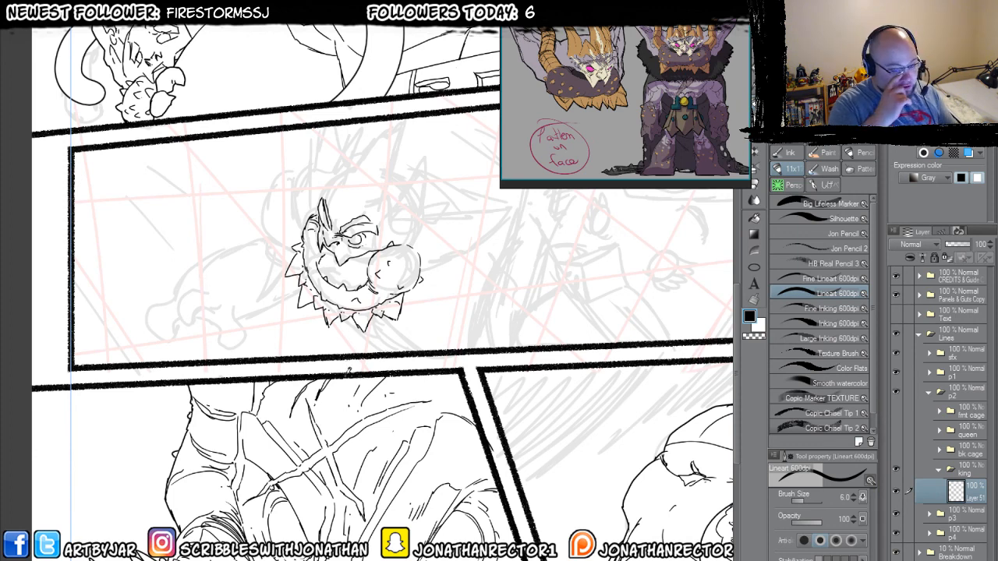
- Add a new layer above Layer 51, turn on its red layer color, and draw the king's tongue hanging out of his mouth
{"action": "key", "text": "ctrl+shift+n"}
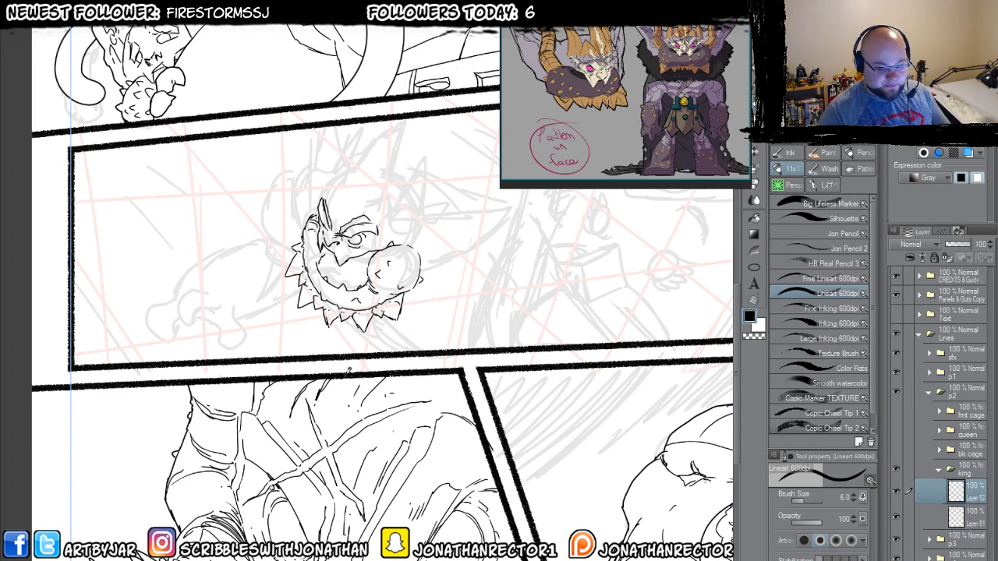
{"action": "left_click", "coordinate": [967, 153]}
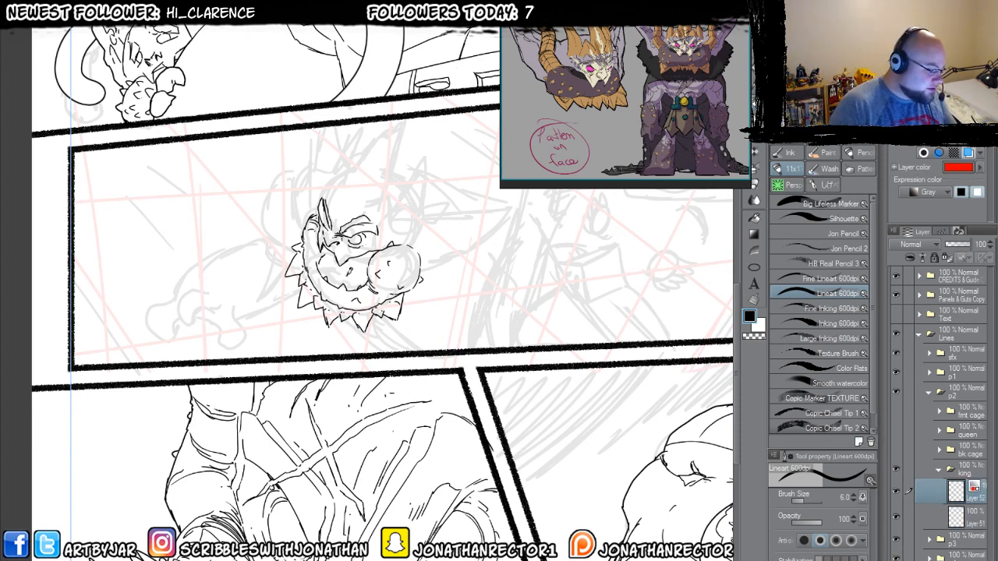
{"action": "mouse_move", "coordinate": [350, 273]}
{"action": "left_mouse_down"}
{"action": "mouse_move", "coordinate": [330, 257]}
{"action": "mouse_move", "coordinate": [296, 274]}
{"action": "mouse_move", "coordinate": [311, 282]}
{"action": "mouse_move", "coordinate": [334, 273]}
{"action": "mouse_move", "coordinate": [310, 262]}
{"action": "mouse_move", "coordinate": [348, 272]}
{"action": "mouse_move", "coordinate": [351, 282]}
{"action": "mouse_move", "coordinate": [359, 273]}
{"action": "left_mouse_up"}
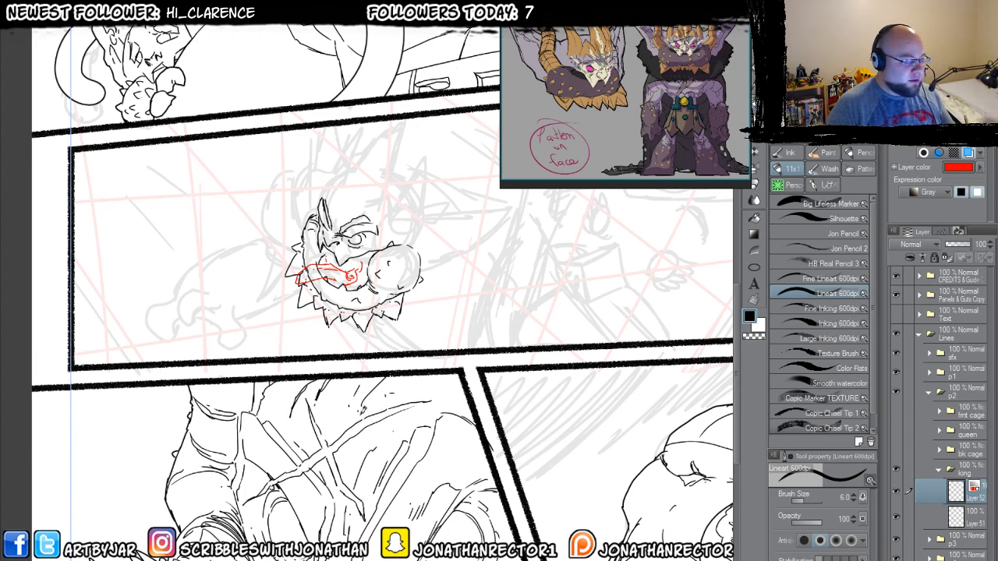
- Erase the face lines covered by the tongue on Layer 51 and turn off the red layer color on Layer 52
{"action": "left_click", "coordinate": [965, 518]}
{"action": "key", "text": "e"}
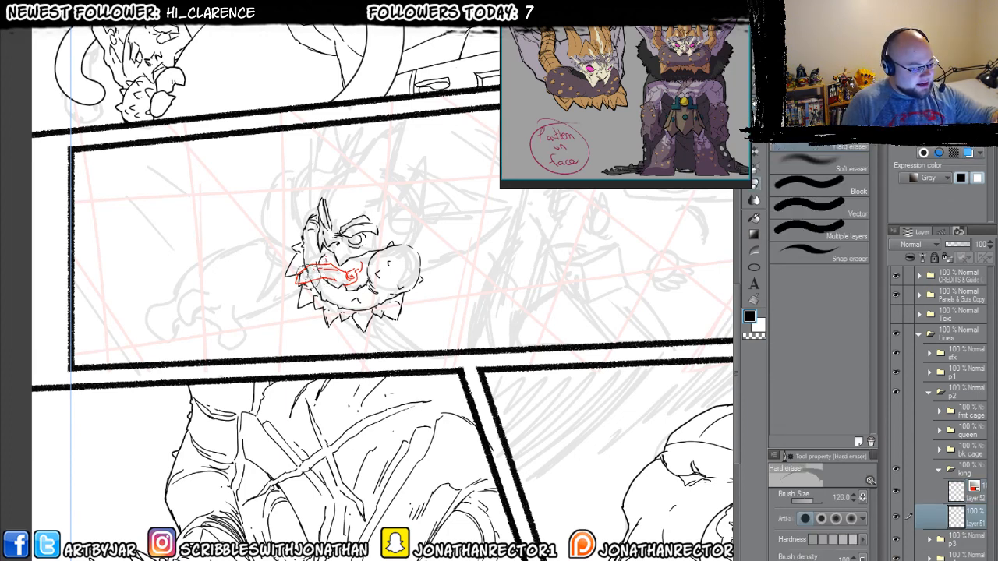
{"action": "mouse_move", "coordinate": [318, 270]}
{"action": "left_mouse_down"}
{"action": "mouse_move", "coordinate": [299, 281]}
{"action": "mouse_move", "coordinate": [332, 262]}
{"action": "left_mouse_up"}
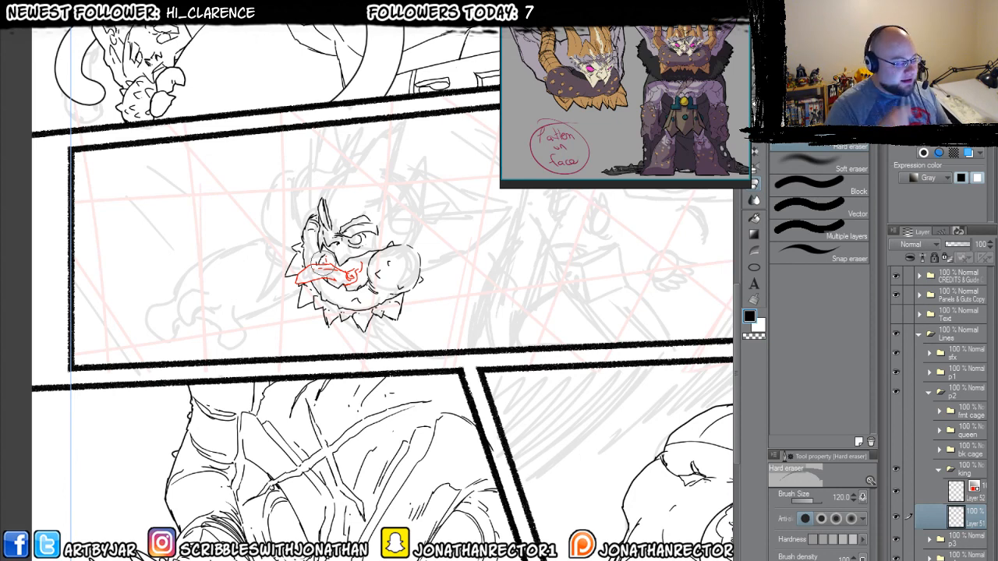
{"action": "left_click", "coordinate": [975, 497]}
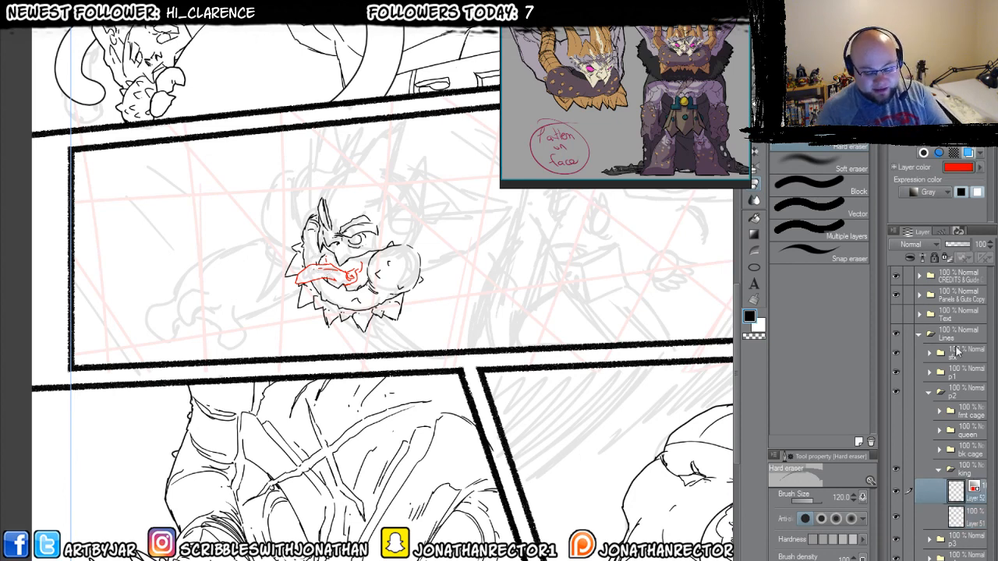
{"action": "left_click", "coordinate": [967, 153]}
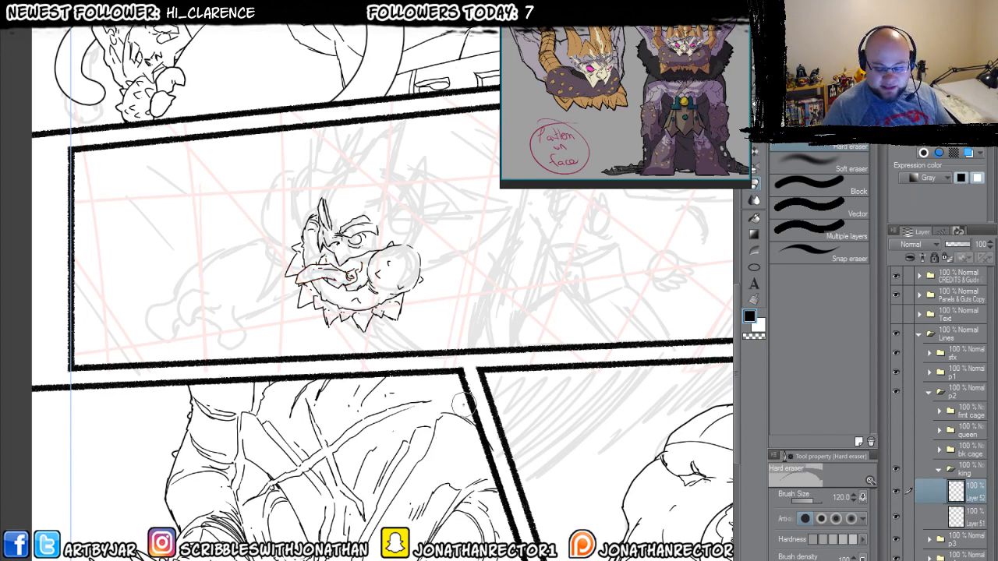
- Draw the segmented, spiked horn rising behind the king's round cheek on a new Layer 53 with red layer color
{"action": "left_click", "coordinate": [968, 153]}
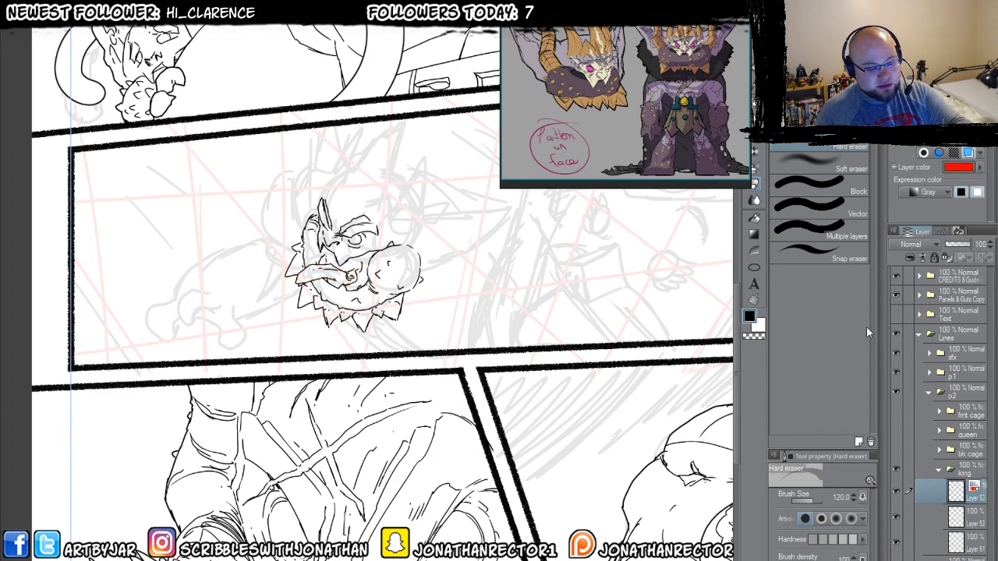
{"action": "left_click_drag", "start_coordinate": [285, 350], "coordinate": [282, 370]}
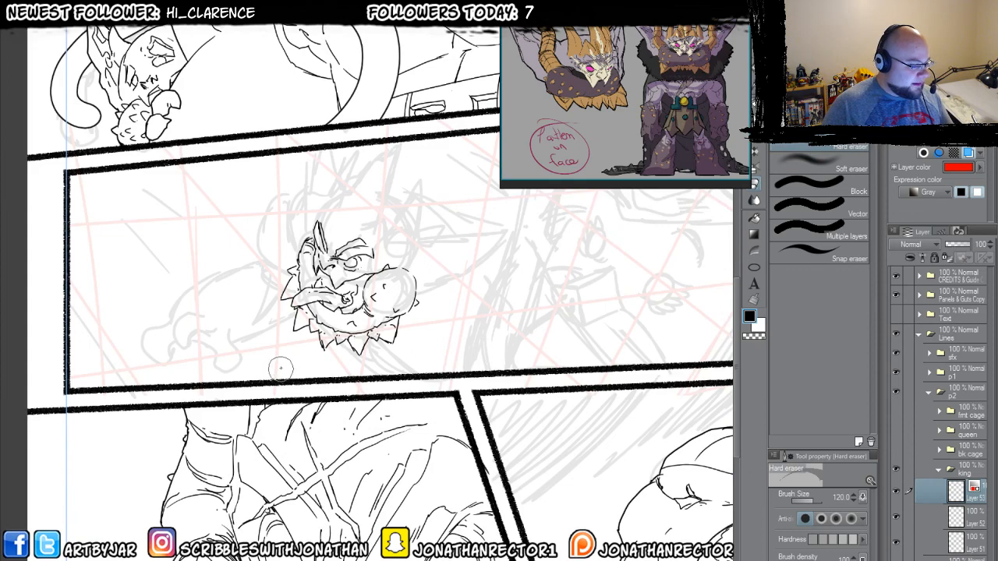
{"action": "key", "text": "p"}
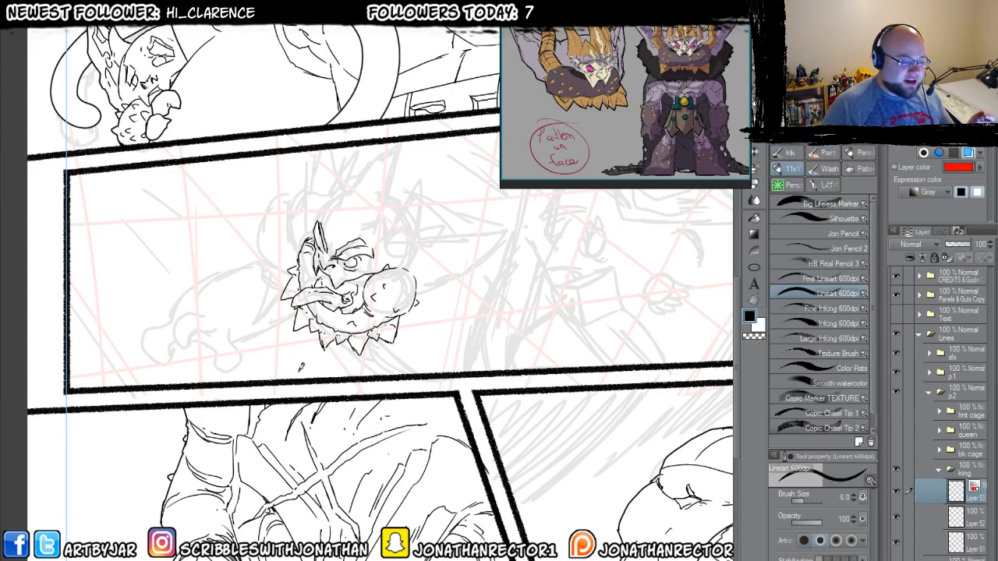
{"action": "left_click_drag", "start_coordinate": [301, 334], "coordinate": [285, 352]}
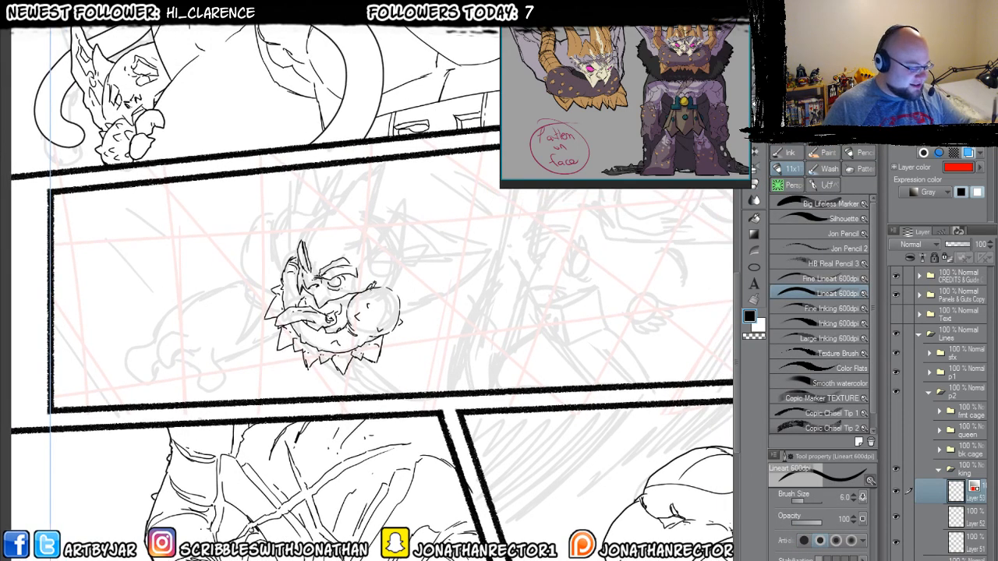
{"action": "mouse_move", "coordinate": [374, 290]}
{"action": "left_mouse_down"}
{"action": "mouse_move", "coordinate": [399, 306]}
{"action": "mouse_move", "coordinate": [397, 269]}
{"action": "mouse_move", "coordinate": [374, 286]}
{"action": "mouse_move", "coordinate": [427, 281]}
{"action": "mouse_move", "coordinate": [426, 259]}
{"action": "mouse_move", "coordinate": [402, 256]}
{"action": "mouse_move", "coordinate": [407, 244]}
{"action": "mouse_move", "coordinate": [470, 226]}
{"action": "mouse_move", "coordinate": [422, 265]}
{"action": "left_mouse_up"}
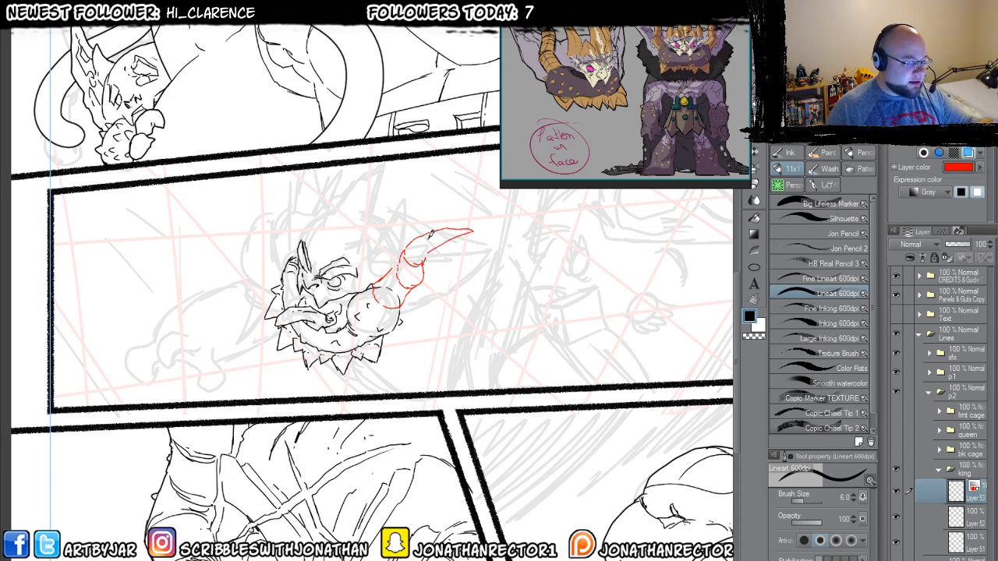
{"action": "mouse_move", "coordinate": [460, 230]}
{"action": "left_mouse_down"}
{"action": "mouse_move", "coordinate": [425, 243]}
{"action": "mouse_move", "coordinate": [449, 236]}
{"action": "mouse_move", "coordinate": [434, 230]}
{"action": "left_mouse_up"}
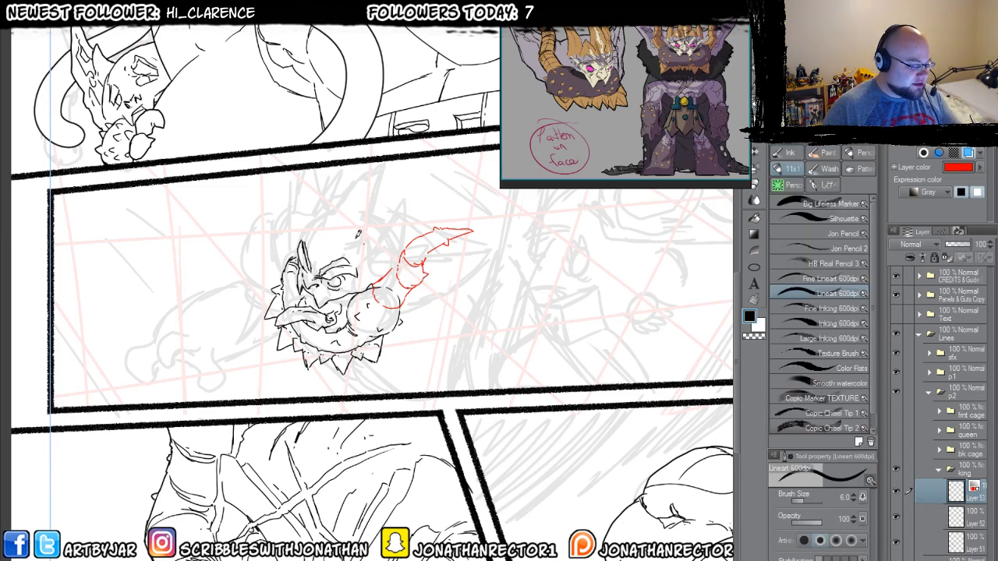
{"action": "left_click_drag", "start_coordinate": [396, 272], "coordinate": [389, 279]}
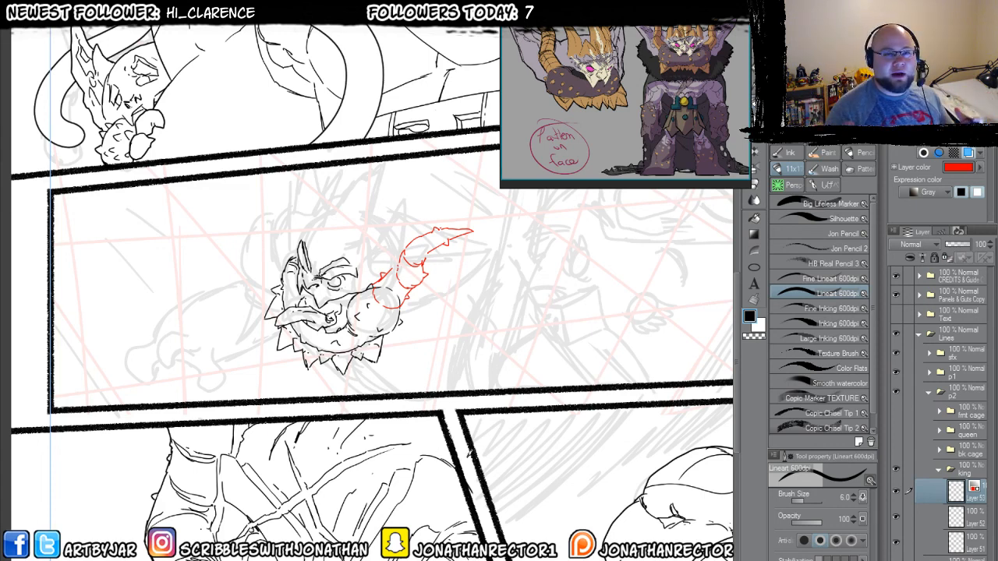
{"action": "left_click_drag", "start_coordinate": [398, 259], "coordinate": [396, 266]}
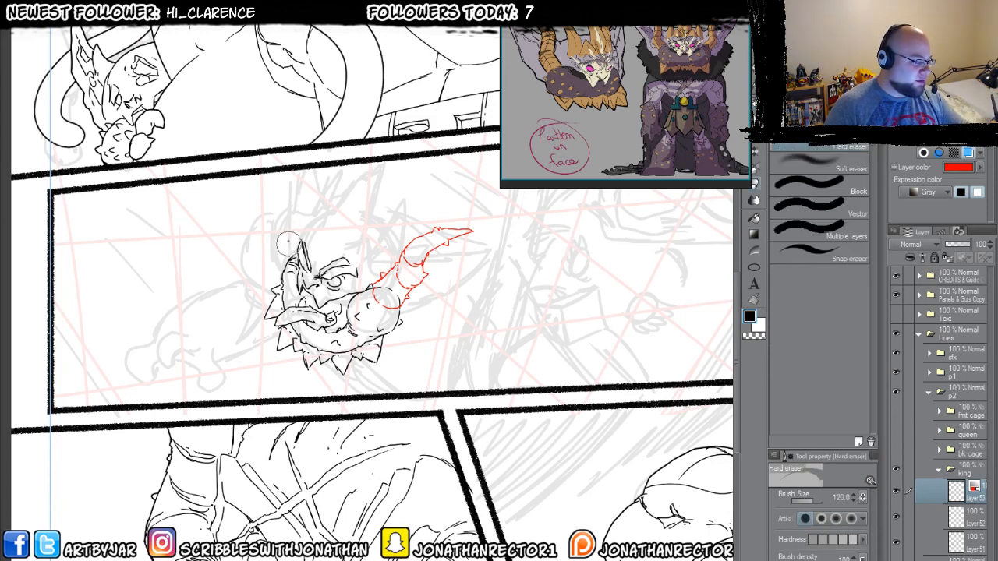
- Draw the king's second horn rising upright beside his brow on the red Layer 53, with matching segments and spikes
{"action": "mouse_move", "coordinate": [292, 241]}
{"action": "left_mouse_down"}
{"action": "mouse_move", "coordinate": [293, 255]}
{"action": "mouse_move", "coordinate": [310, 219]}
{"action": "left_mouse_up"}
{"action": "left_click_drag", "start_coordinate": [301, 210], "coordinate": [303, 231]}
{"action": "left_click_drag", "start_coordinate": [441, 232], "coordinate": [408, 255]}
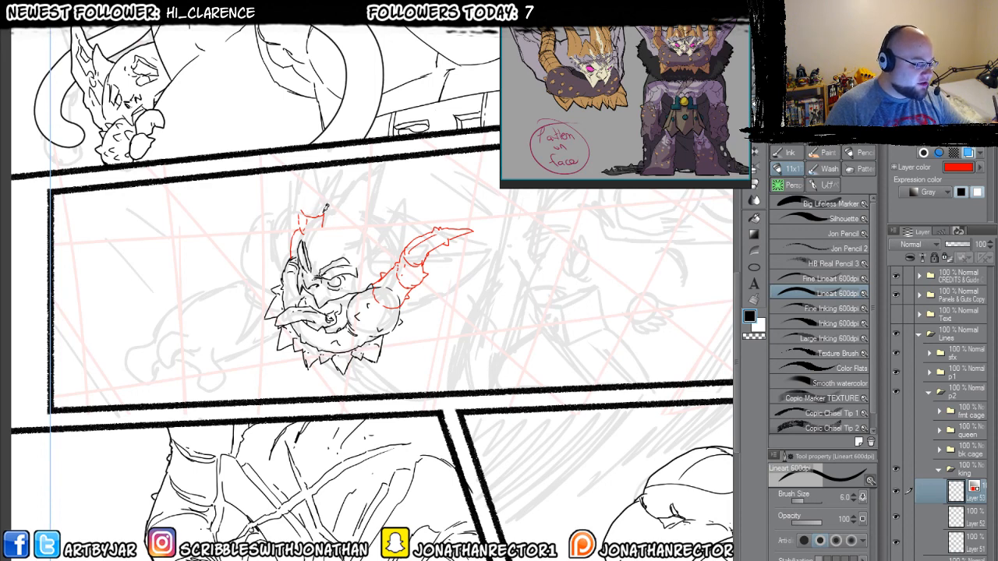
{"action": "mouse_move", "coordinate": [323, 217]}
{"action": "left_mouse_down"}
{"action": "mouse_move", "coordinate": [312, 168]}
{"action": "mouse_move", "coordinate": [303, 207]}
{"action": "mouse_move", "coordinate": [314, 173]}
{"action": "mouse_move", "coordinate": [317, 216]}
{"action": "left_mouse_up"}
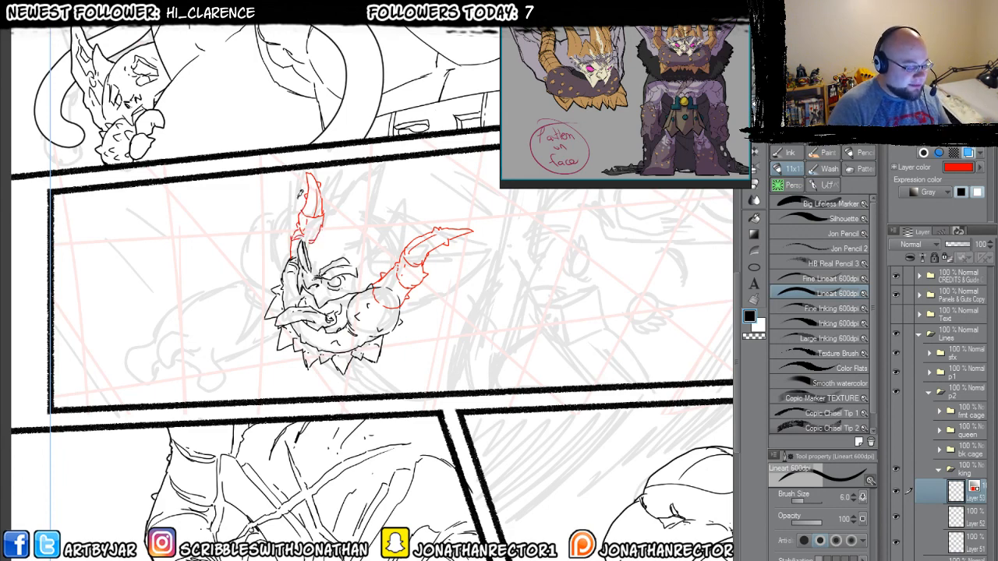
- Erase the cheek lines overlapped by the base of the horn on Layer 51
{"action": "key", "text": "alt+bracketleft"}
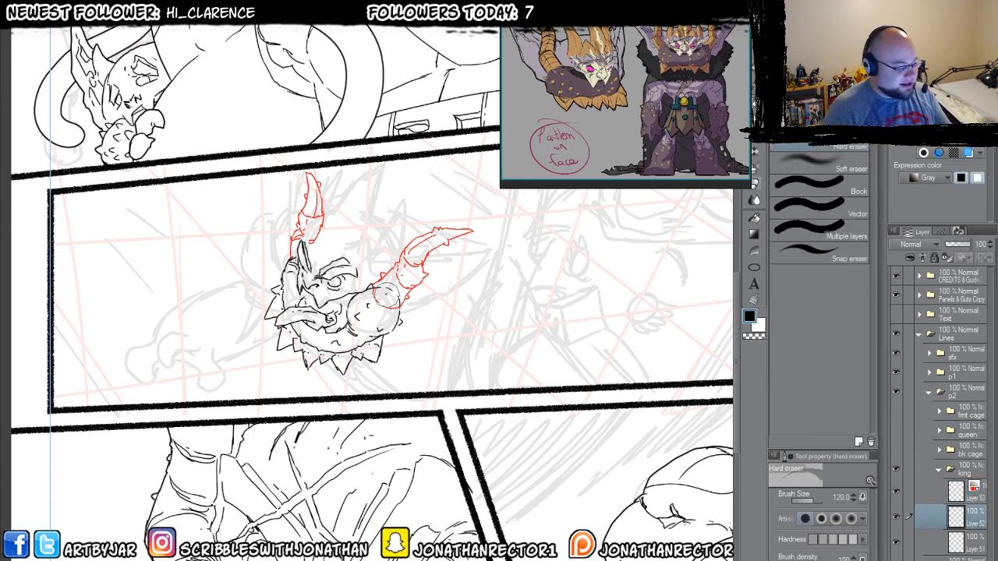
{"action": "key", "text": "e"}
{"action": "key", "text": "alt+bracketleft"}
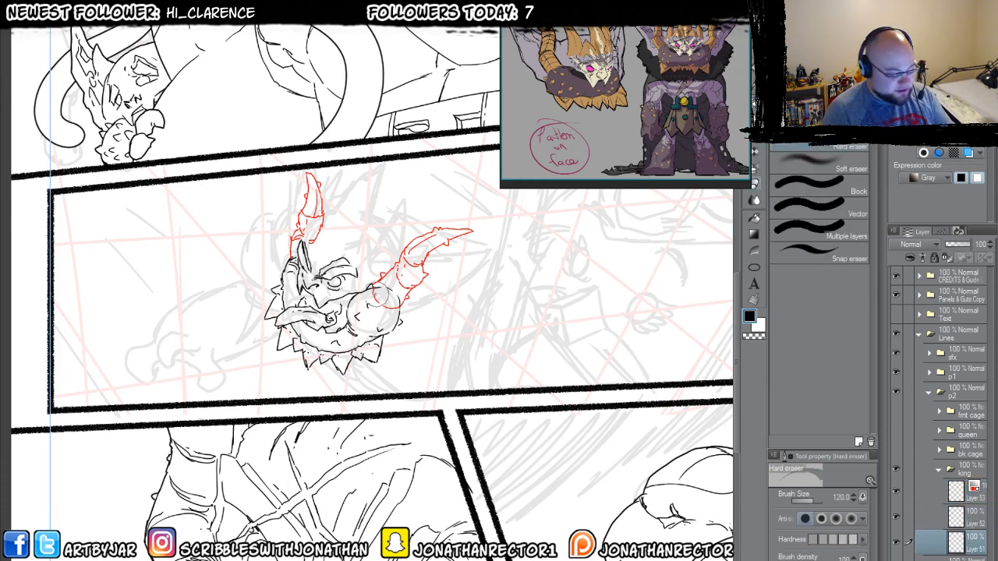
{"action": "mouse_move", "coordinate": [380, 287]}
{"action": "left_mouse_down"}
{"action": "mouse_move", "coordinate": [398, 302]}
{"action": "mouse_move", "coordinate": [380, 295]}
{"action": "left_mouse_up"}
- Add a new empty layer directly above the red horn layer, Layer 53, in the king folder
{"action": "left_click", "coordinate": [967, 499]}
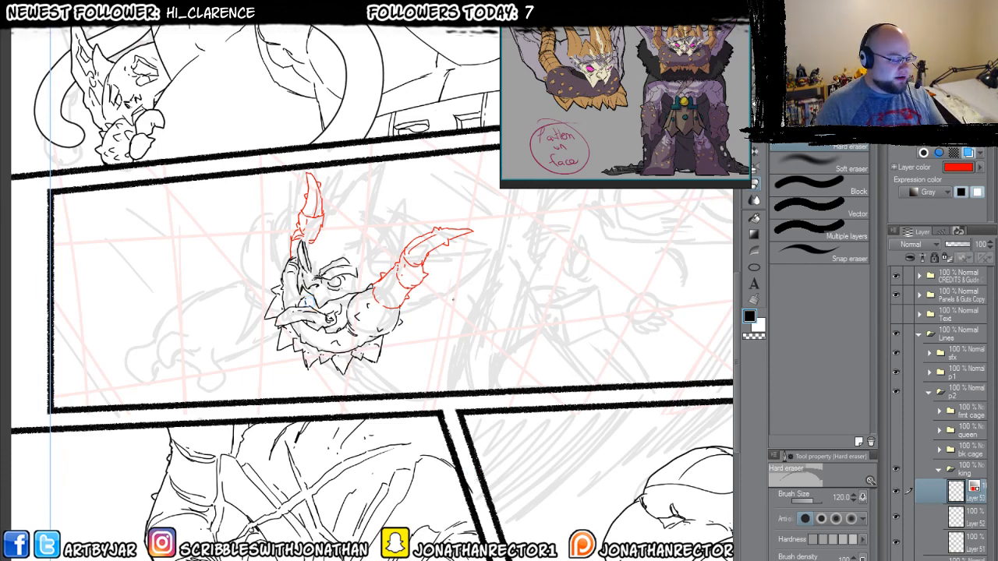
{"action": "left_click_drag", "start_coordinate": [478, 343], "coordinate": [316, 370]}
{"action": "scroll", "coordinate": [338, 323], "scroll_direction": "up", "scroll_amount": 4}
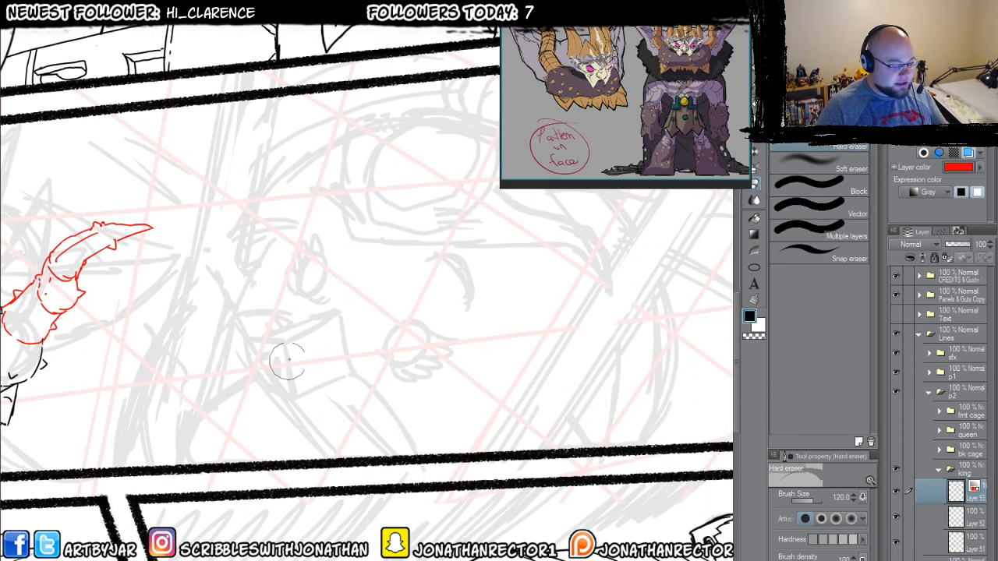
{"action": "key", "text": "ctrl+shift+n"}
{"action": "left_click_drag", "start_coordinate": [367, 289], "coordinate": [280, 343]}
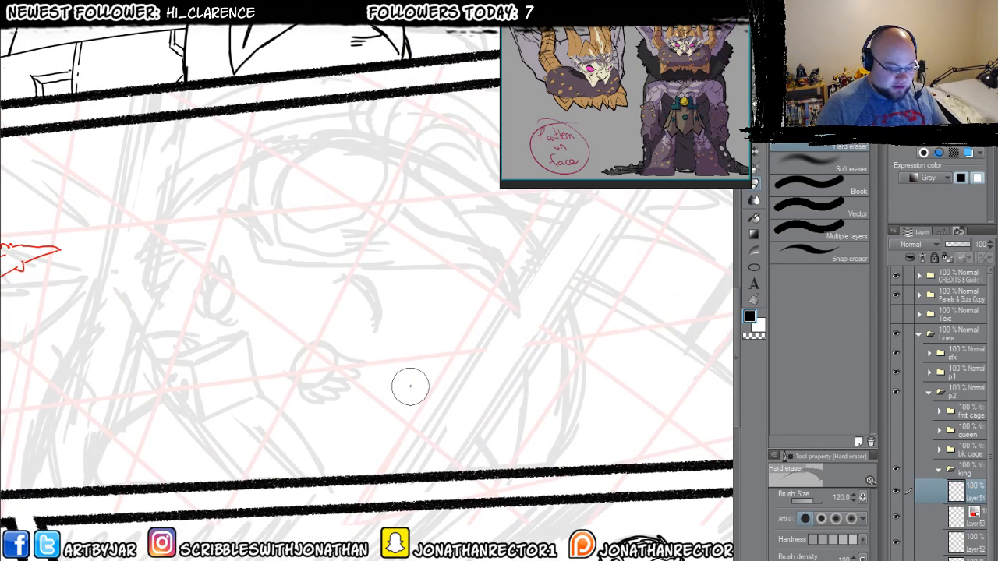
- Sketch a ground line and a rough crouching figure with curved back, round head and bent front knee on Layer 54
{"action": "key", "text": "p"}
{"action": "left_click_drag", "start_coordinate": [605, 395], "coordinate": [130, 398]}
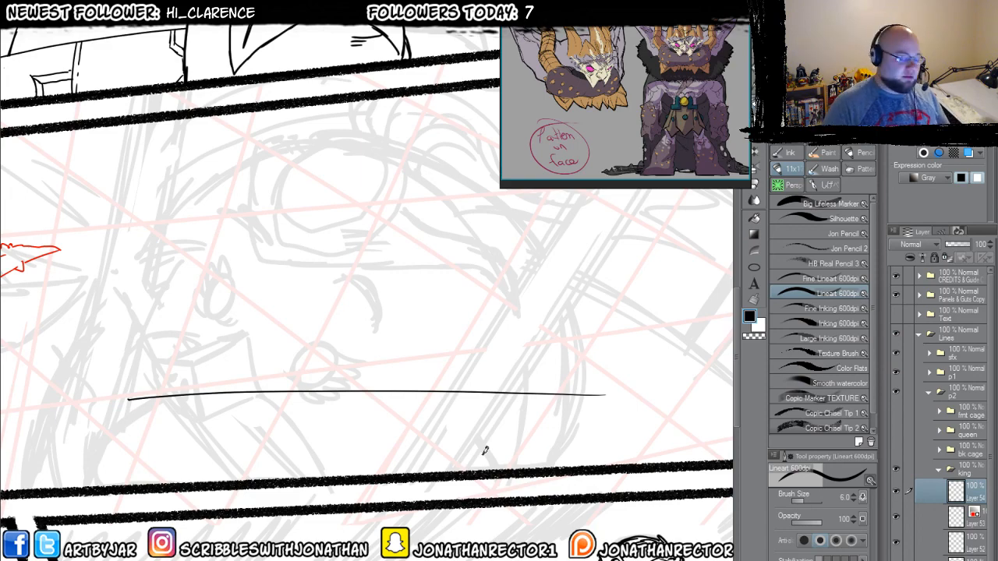
{"action": "left_click_drag", "start_coordinate": [246, 339], "coordinate": [258, 341]}
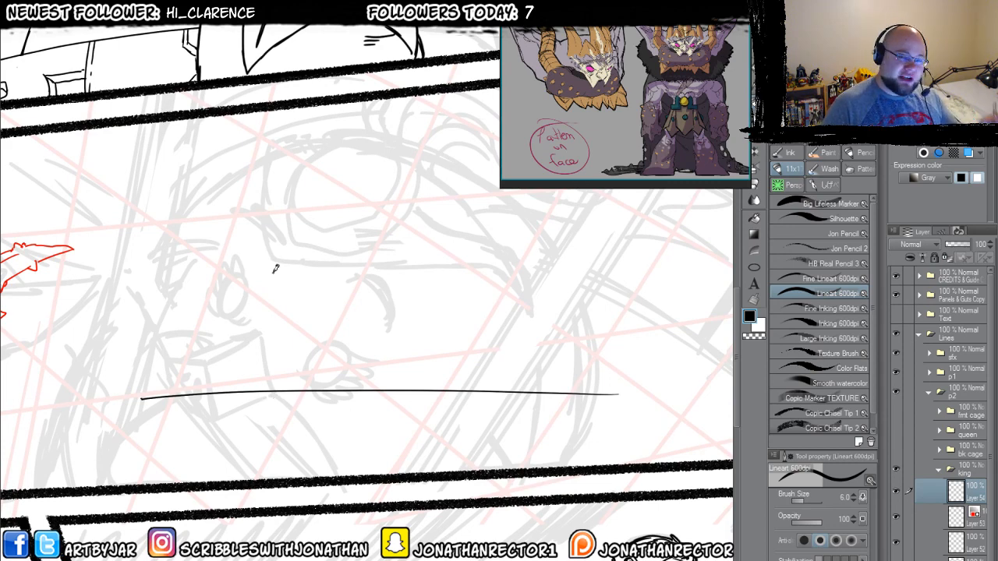
{"action": "left_click_drag", "start_coordinate": [225, 229], "coordinate": [229, 232]}
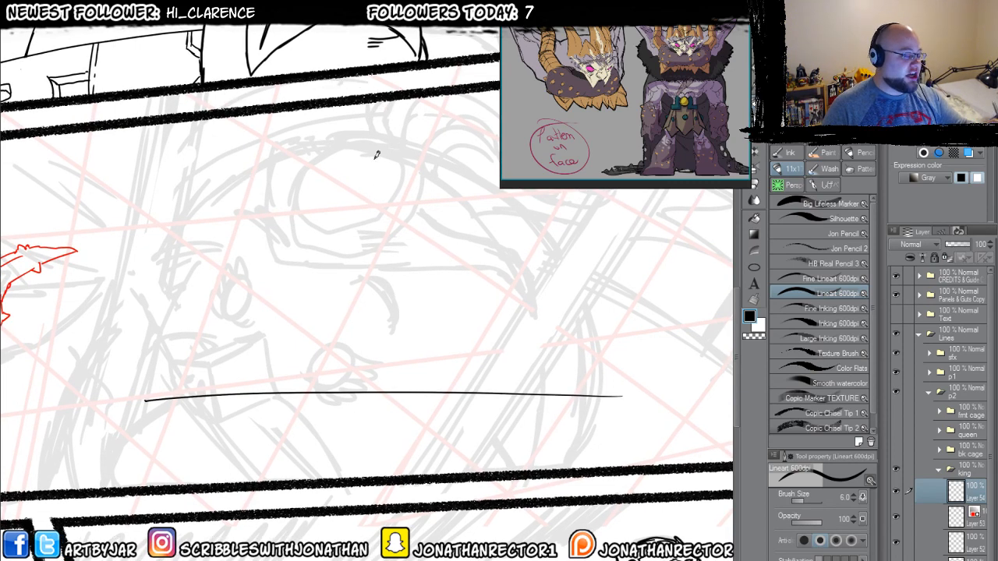
{"action": "mouse_move", "coordinate": [376, 149]}
{"action": "left_mouse_down"}
{"action": "mouse_move", "coordinate": [260, 218]}
{"action": "mouse_move", "coordinate": [265, 390]}
{"action": "mouse_move", "coordinate": [227, 293]}
{"action": "left_mouse_up"}
{"action": "left_click_drag", "start_coordinate": [261, 353], "coordinate": [304, 184]}
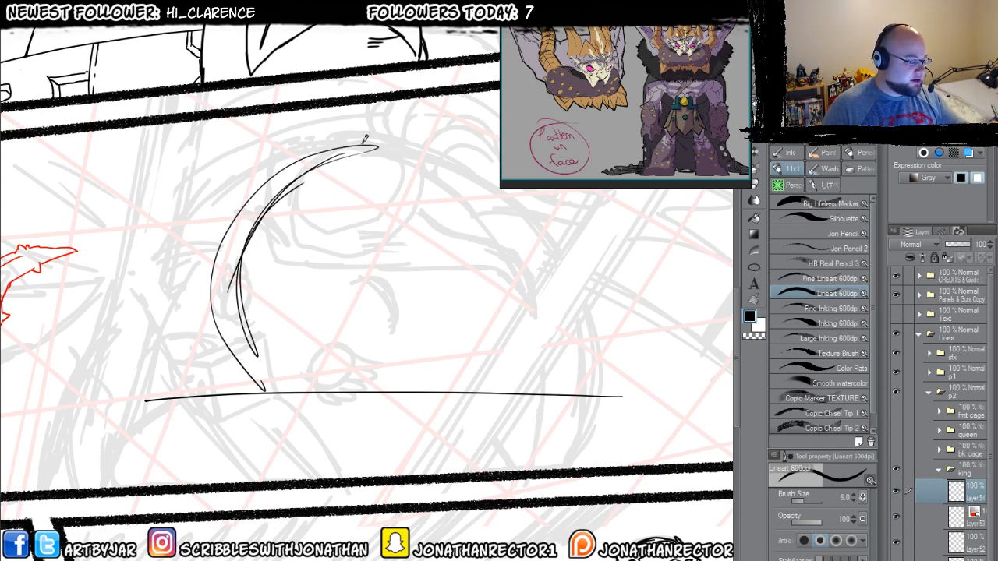
{"action": "mouse_move", "coordinate": [366, 137]}
{"action": "left_mouse_down"}
{"action": "mouse_move", "coordinate": [371, 168]}
{"action": "mouse_move", "coordinate": [388, 140]}
{"action": "mouse_move", "coordinate": [371, 131]}
{"action": "mouse_move", "coordinate": [355, 160]}
{"action": "mouse_move", "coordinate": [385, 165]}
{"action": "mouse_move", "coordinate": [369, 187]}
{"action": "mouse_move", "coordinate": [391, 153]}
{"action": "mouse_move", "coordinate": [365, 143]}
{"action": "mouse_move", "coordinate": [343, 180]}
{"action": "mouse_move", "coordinate": [299, 164]}
{"action": "mouse_move", "coordinate": [342, 189]}
{"action": "mouse_move", "coordinate": [284, 233]}
{"action": "mouse_move", "coordinate": [256, 188]}
{"action": "mouse_move", "coordinate": [339, 180]}
{"action": "mouse_move", "coordinate": [293, 232]}
{"action": "mouse_move", "coordinate": [323, 229]}
{"action": "mouse_move", "coordinate": [266, 251]}
{"action": "mouse_move", "coordinate": [251, 274]}
{"action": "mouse_move", "coordinate": [222, 276]}
{"action": "mouse_move", "coordinate": [265, 270]}
{"action": "mouse_move", "coordinate": [286, 279]}
{"action": "mouse_move", "coordinate": [269, 258]}
{"action": "mouse_move", "coordinate": [349, 308]}
{"action": "mouse_move", "coordinate": [263, 282]}
{"action": "mouse_move", "coordinate": [329, 325]}
{"action": "mouse_move", "coordinate": [315, 345]}
{"action": "mouse_move", "coordinate": [294, 324]}
{"action": "mouse_move", "coordinate": [241, 390]}
{"action": "left_mouse_up"}
{"action": "mouse_move", "coordinate": [249, 290]}
{"action": "left_mouse_down"}
{"action": "mouse_move", "coordinate": [169, 353]}
{"action": "mouse_move", "coordinate": [192, 318]}
{"action": "mouse_move", "coordinate": [139, 384]}
{"action": "mouse_move", "coordinate": [106, 396]}
{"action": "left_mouse_up"}
{"action": "mouse_move", "coordinate": [312, 184]}
{"action": "left_mouse_down"}
{"action": "mouse_move", "coordinate": [340, 226]}
{"action": "mouse_move", "coordinate": [339, 261]}
{"action": "mouse_move", "coordinate": [328, 254]}
{"action": "mouse_move", "coordinate": [350, 336]}
{"action": "mouse_move", "coordinate": [385, 368]}
{"action": "left_mouse_up"}
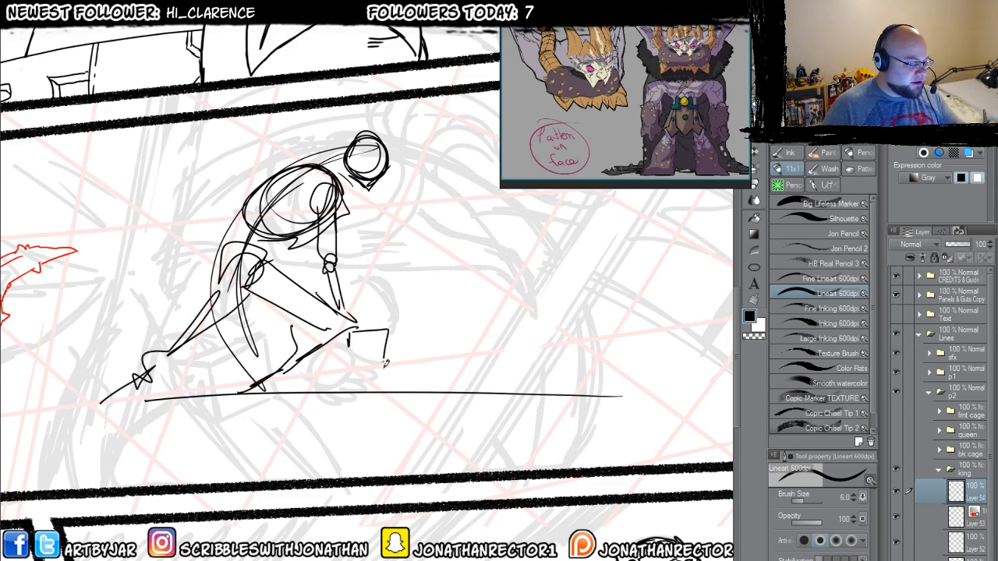
{"action": "left_click_drag", "start_coordinate": [349, 330], "coordinate": [388, 331]}
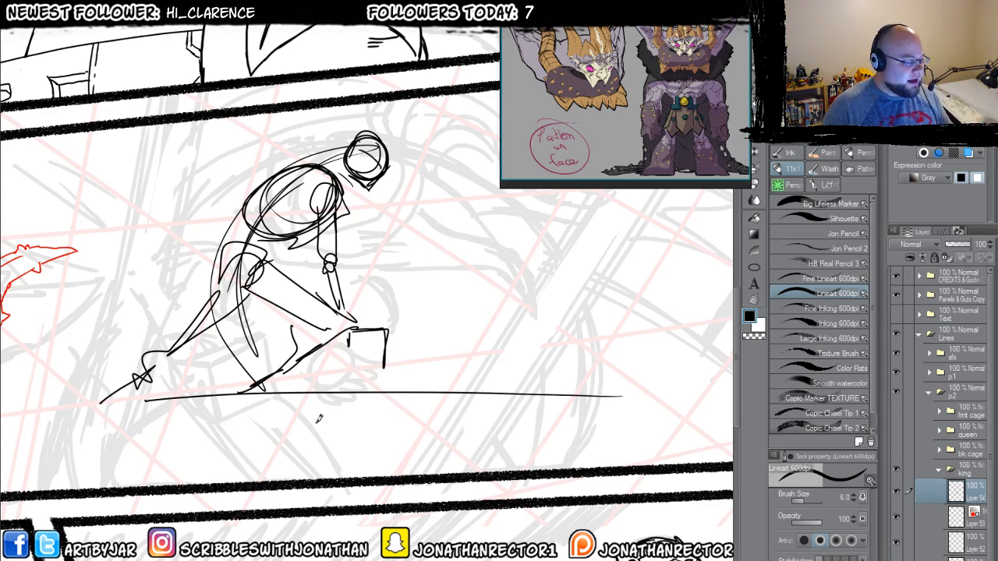
- Rough in a second hunched figure facing the same way, with a sweeping back, hanging arm, bent front leg and trailing rear leg
{"action": "mouse_move", "coordinate": [352, 385]}
{"action": "left_mouse_down"}
{"action": "mouse_move", "coordinate": [204, 401]}
{"action": "mouse_move", "coordinate": [203, 416]}
{"action": "left_mouse_up"}
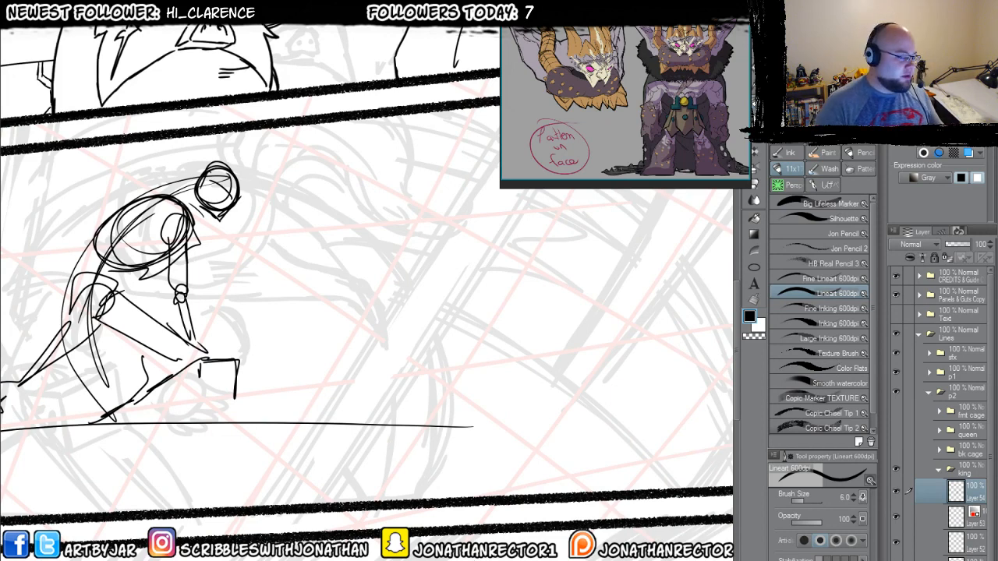
{"action": "mouse_move", "coordinate": [277, 405]}
{"action": "left_mouse_down"}
{"action": "mouse_move", "coordinate": [352, 210]}
{"action": "mouse_move", "coordinate": [477, 184]}
{"action": "left_mouse_up"}
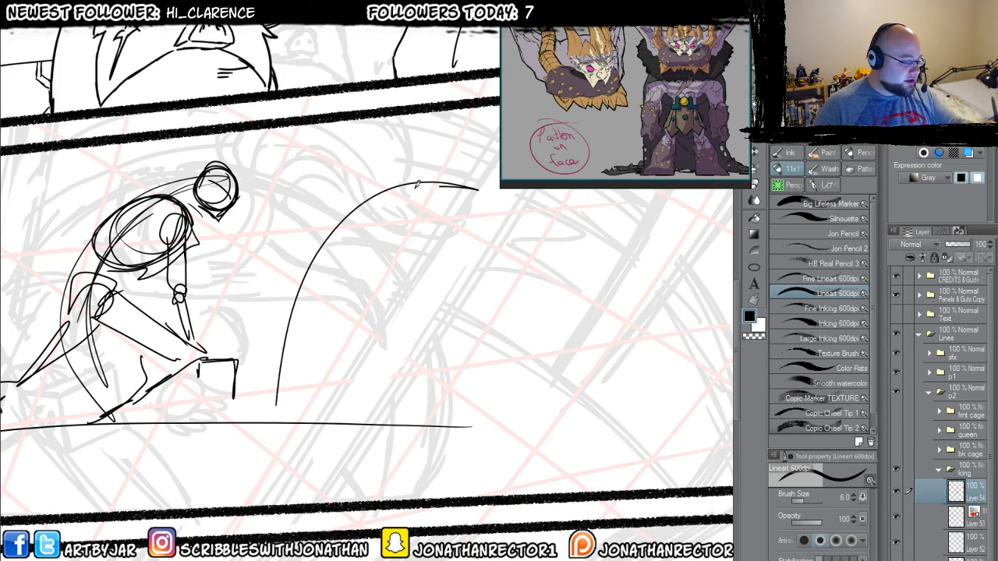
{"action": "mouse_move", "coordinate": [285, 374]}
{"action": "left_mouse_down"}
{"action": "mouse_move", "coordinate": [482, 179]}
{"action": "mouse_move", "coordinate": [508, 208]}
{"action": "mouse_move", "coordinate": [485, 234]}
{"action": "left_mouse_up"}
{"action": "mouse_move", "coordinate": [480, 176]}
{"action": "left_mouse_down"}
{"action": "mouse_move", "coordinate": [465, 227]}
{"action": "mouse_move", "coordinate": [448, 222]}
{"action": "mouse_move", "coordinate": [462, 212]}
{"action": "mouse_move", "coordinate": [448, 273]}
{"action": "left_mouse_up"}
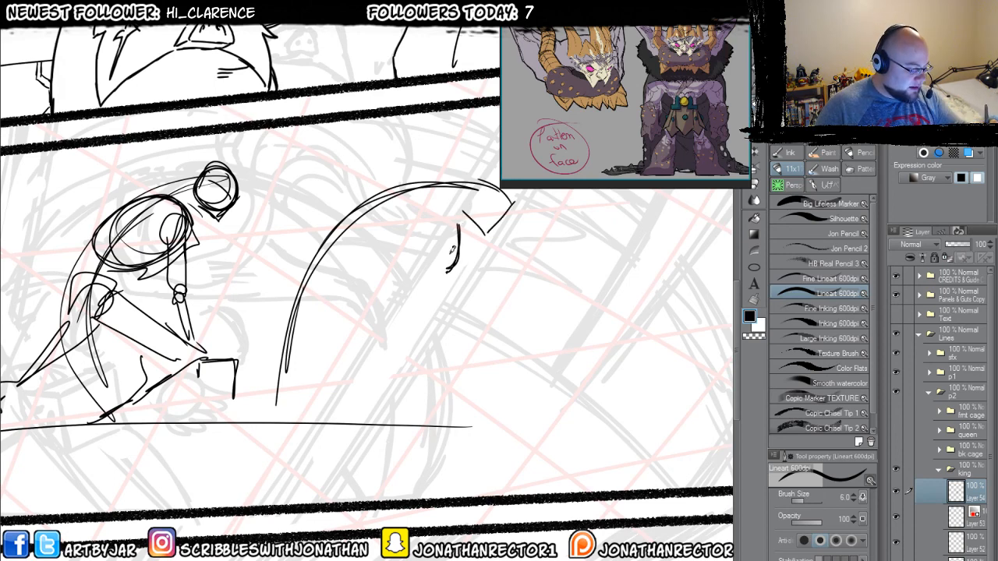
{"action": "left_click_drag", "start_coordinate": [430, 228], "coordinate": [411, 308]}
{"action": "mouse_move", "coordinate": [457, 265]}
{"action": "left_mouse_down"}
{"action": "mouse_move", "coordinate": [441, 320]}
{"action": "mouse_move", "coordinate": [446, 349]}
{"action": "left_mouse_up"}
{"action": "left_click_drag", "start_coordinate": [414, 302], "coordinate": [446, 350]}
{"action": "left_click_drag", "start_coordinate": [473, 220], "coordinate": [355, 337]}
{"action": "mouse_move", "coordinate": [425, 250]}
{"action": "left_mouse_down"}
{"action": "mouse_move", "coordinate": [361, 299]}
{"action": "mouse_move", "coordinate": [409, 338]}
{"action": "left_mouse_up"}
{"action": "mouse_move", "coordinate": [443, 357]}
{"action": "left_mouse_down"}
{"action": "mouse_move", "coordinate": [390, 426]}
{"action": "mouse_move", "coordinate": [435, 427]}
{"action": "mouse_move", "coordinate": [363, 328]}
{"action": "mouse_move", "coordinate": [323, 357]}
{"action": "mouse_move", "coordinate": [195, 401]}
{"action": "left_mouse_up"}
{"action": "mouse_move", "coordinate": [253, 412]}
{"action": "left_mouse_down"}
{"action": "mouse_move", "coordinate": [202, 396]}
{"action": "mouse_move", "coordinate": [140, 416]}
{"action": "left_mouse_up"}
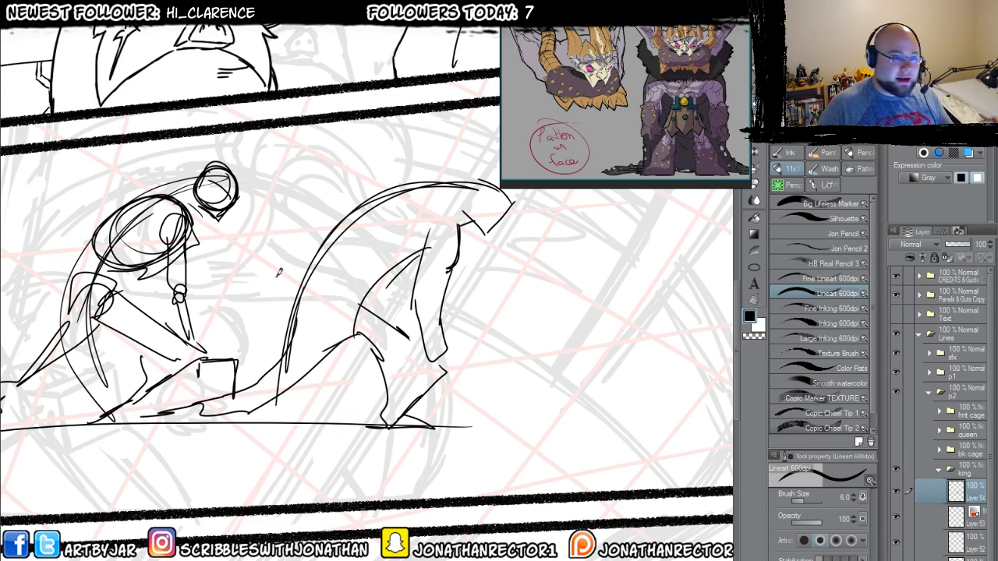
- Build up the second figure's shoulder, elbow, forearm, neck and rib lines, and reinforce its curved back and waist
{"action": "mouse_move", "coordinate": [456, 234]}
{"action": "left_mouse_down"}
{"action": "mouse_move", "coordinate": [421, 222]}
{"action": "mouse_move", "coordinate": [421, 303]}
{"action": "left_mouse_up"}
{"action": "mouse_move", "coordinate": [423, 256]}
{"action": "left_mouse_down"}
{"action": "mouse_move", "coordinate": [418, 307]}
{"action": "mouse_move", "coordinate": [437, 328]}
{"action": "left_mouse_up"}
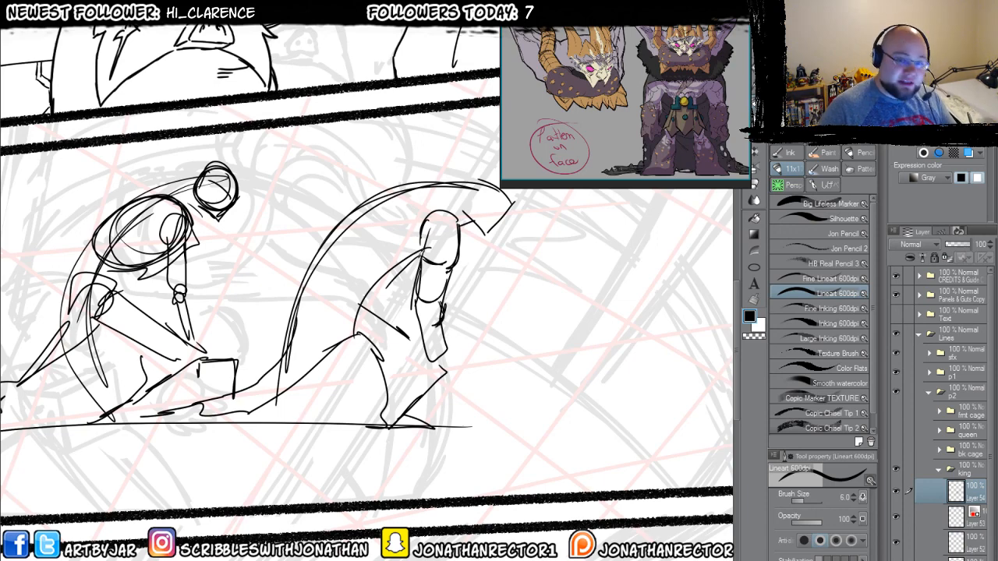
{"action": "left_click_drag", "start_coordinate": [419, 282], "coordinate": [427, 343]}
{"action": "mouse_move", "coordinate": [446, 321]}
{"action": "left_mouse_down"}
{"action": "mouse_move", "coordinate": [454, 344]}
{"action": "mouse_move", "coordinate": [436, 360]}
{"action": "left_mouse_up"}
{"action": "left_click_drag", "start_coordinate": [450, 351], "coordinate": [454, 385]}
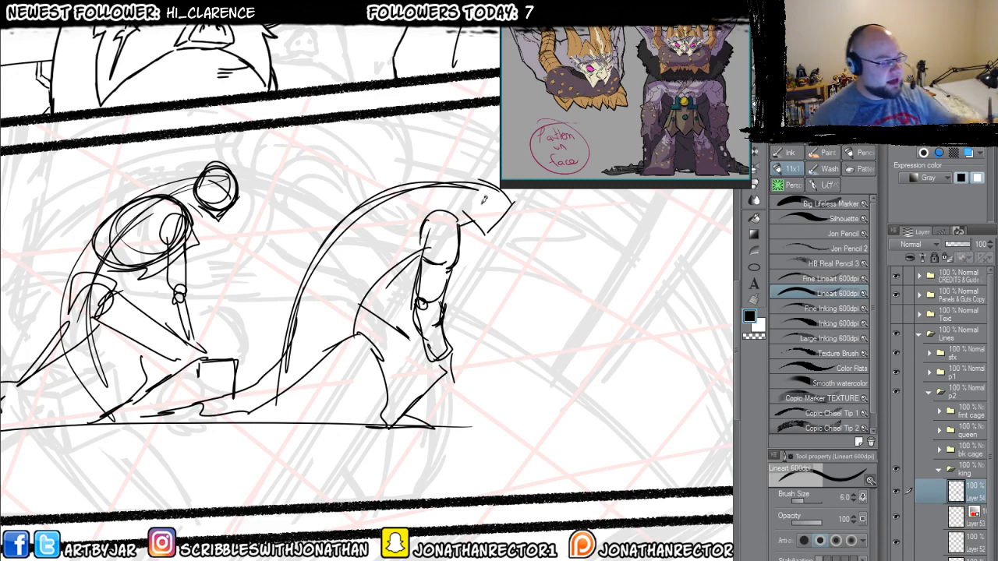
{"action": "mouse_move", "coordinate": [478, 198]}
{"action": "left_mouse_down"}
{"action": "mouse_move", "coordinate": [491, 224]}
{"action": "mouse_move", "coordinate": [501, 173]}
{"action": "mouse_move", "coordinate": [424, 180]}
{"action": "mouse_move", "coordinate": [462, 220]}
{"action": "left_mouse_up"}
{"action": "left_click_drag", "start_coordinate": [415, 246], "coordinate": [379, 238]}
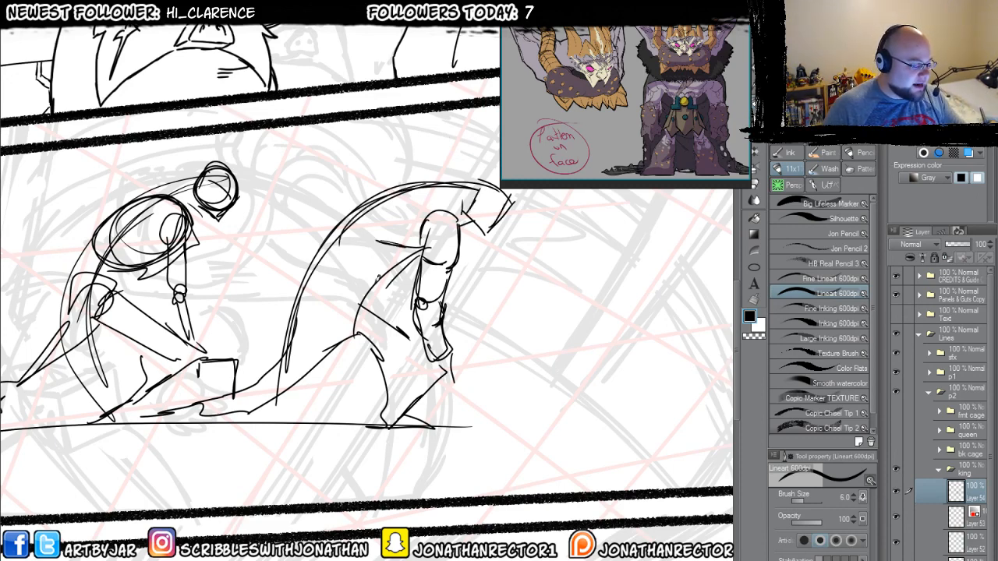
{"action": "mouse_move", "coordinate": [370, 279]}
{"action": "left_mouse_down"}
{"action": "mouse_move", "coordinate": [319, 277]}
{"action": "mouse_move", "coordinate": [362, 284]}
{"action": "mouse_move", "coordinate": [358, 297]}
{"action": "mouse_move", "coordinate": [372, 273]}
{"action": "mouse_move", "coordinate": [342, 273]}
{"action": "mouse_move", "coordinate": [365, 306]}
{"action": "mouse_move", "coordinate": [346, 326]}
{"action": "mouse_move", "coordinate": [309, 300]}
{"action": "mouse_move", "coordinate": [361, 285]}
{"action": "mouse_move", "coordinate": [420, 236]}
{"action": "left_mouse_up"}
{"action": "mouse_move", "coordinate": [451, 189]}
{"action": "left_mouse_down"}
{"action": "mouse_move", "coordinate": [380, 201]}
{"action": "mouse_move", "coordinate": [310, 284]}
{"action": "left_mouse_up"}
- Define the second figure's front shin and foot, rear thigh and extended lower leg along the ground line
{"action": "mouse_move", "coordinate": [436, 352]}
{"action": "left_mouse_down"}
{"action": "mouse_move", "coordinate": [389, 374]}
{"action": "mouse_move", "coordinate": [352, 331]}
{"action": "mouse_move", "coordinate": [430, 353]}
{"action": "mouse_move", "coordinate": [398, 413]}
{"action": "left_mouse_up"}
{"action": "left_click_drag", "start_coordinate": [393, 358], "coordinate": [389, 407]}
{"action": "left_click_drag", "start_coordinate": [385, 406], "coordinate": [362, 422]}
{"action": "mouse_move", "coordinate": [418, 391]}
{"action": "left_mouse_down"}
{"action": "mouse_move", "coordinate": [399, 417]}
{"action": "mouse_move", "coordinate": [314, 427]}
{"action": "left_mouse_up"}
{"action": "mouse_move", "coordinate": [260, 407]}
{"action": "left_mouse_down"}
{"action": "mouse_move", "coordinate": [328, 357]}
{"action": "mouse_move", "coordinate": [271, 386]}
{"action": "left_mouse_up"}
{"action": "left_click_drag", "start_coordinate": [295, 320], "coordinate": [270, 378]}
{"action": "left_click_drag", "start_coordinate": [263, 373], "coordinate": [197, 406]}
{"action": "mouse_move", "coordinate": [297, 380]}
{"action": "left_mouse_down"}
{"action": "mouse_move", "coordinate": [226, 421]}
{"action": "mouse_move", "coordinate": [141, 428]}
{"action": "left_mouse_up"}
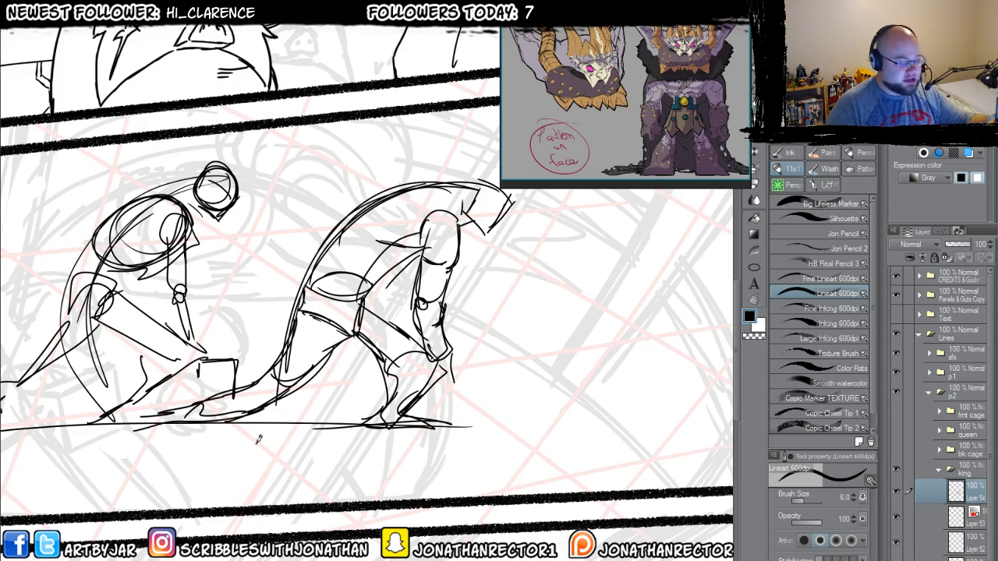
- Add thigh and torso strokes to the second figure, and mark it with a check mark and the first figure with an X
{"action": "left_click_drag", "start_coordinate": [372, 312], "coordinate": [380, 357]}
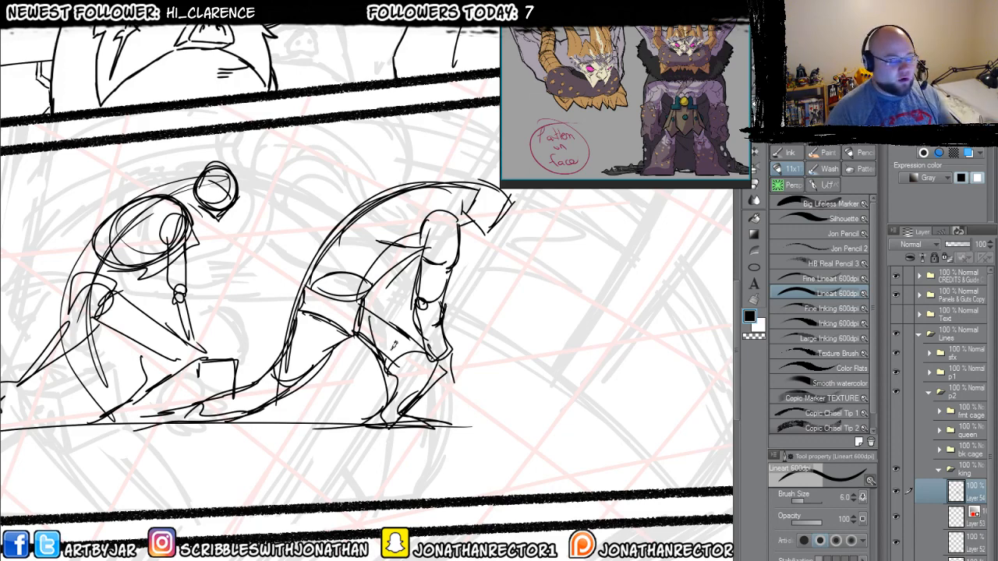
{"action": "left_click_drag", "start_coordinate": [399, 272], "coordinate": [403, 319]}
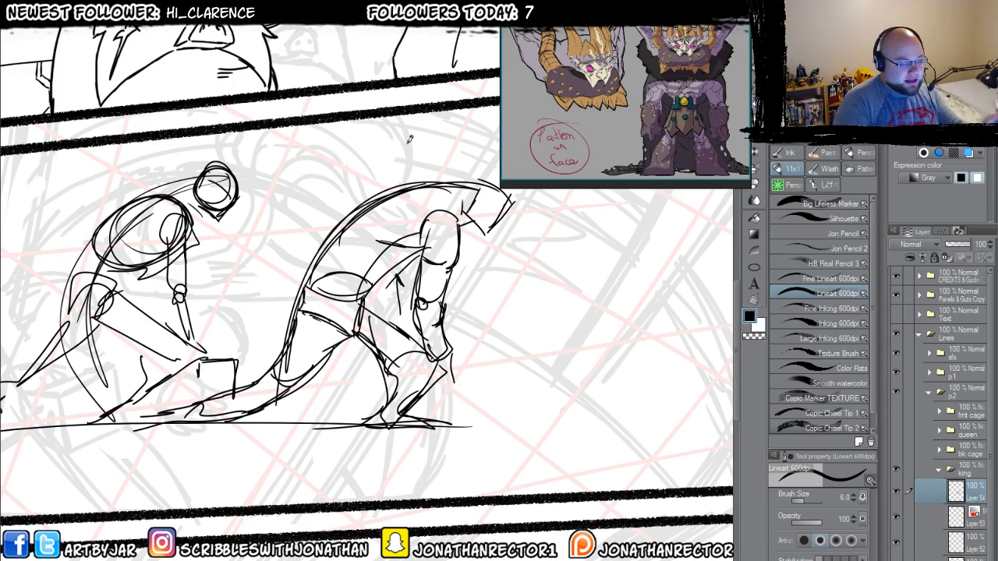
{"action": "left_click_drag", "start_coordinate": [416, 148], "coordinate": [444, 126]}
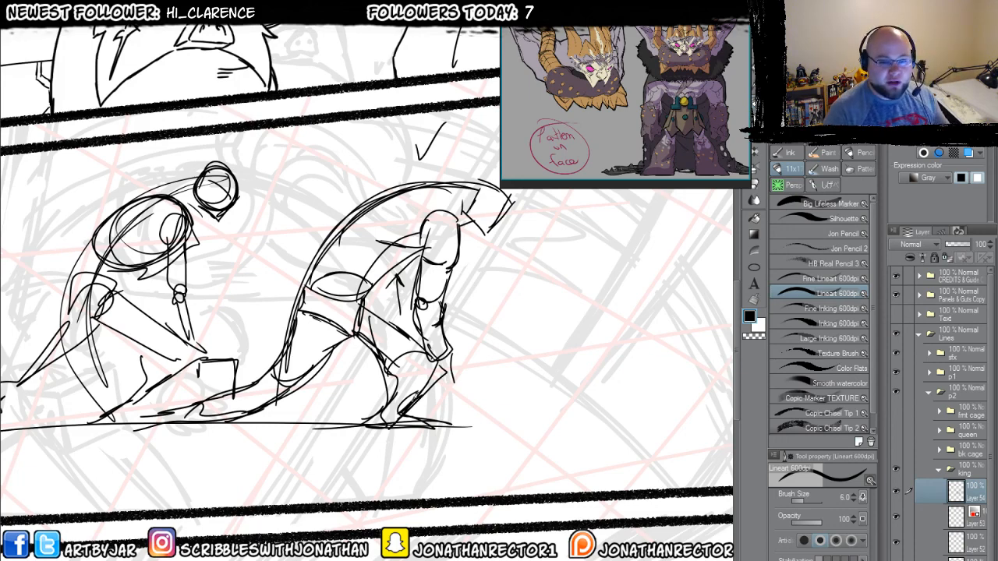
{"action": "mouse_move", "coordinate": [254, 168]}
{"action": "left_mouse_down"}
{"action": "mouse_move", "coordinate": [269, 190]}
{"action": "mouse_move", "coordinate": [253, 190]}
{"action": "left_mouse_up"}
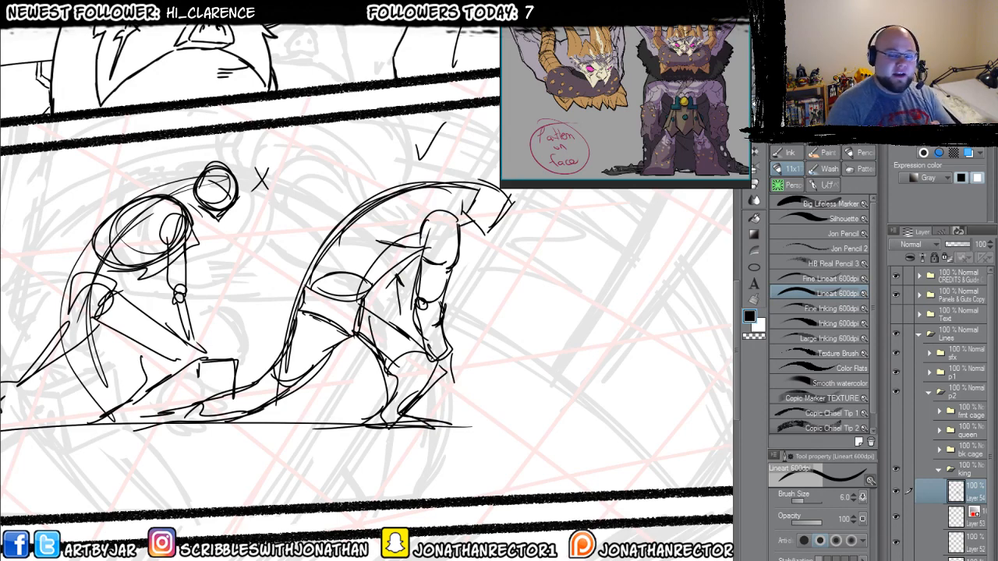
- Lasso both practice figures on Layer 54 and delete them together with the ground line
{"action": "key", "text": "m"}
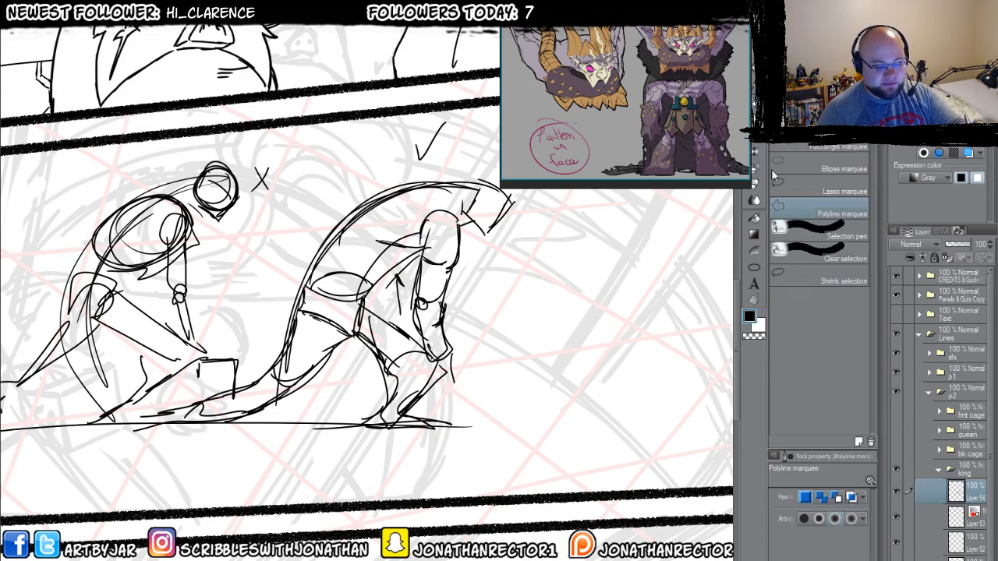
{"action": "key", "text": "m"}
{"action": "mouse_move", "coordinate": [437, 101]}
{"action": "left_mouse_down"}
{"action": "mouse_move", "coordinate": [530, 156]}
{"action": "mouse_move", "coordinate": [276, 472]}
{"action": "mouse_move", "coordinate": [148, 265]}
{"action": "mouse_move", "coordinate": [152, 253]}
{"action": "left_mouse_up"}
{"action": "left_click_drag", "start_coordinate": [132, 366], "coordinate": [292, 355]}
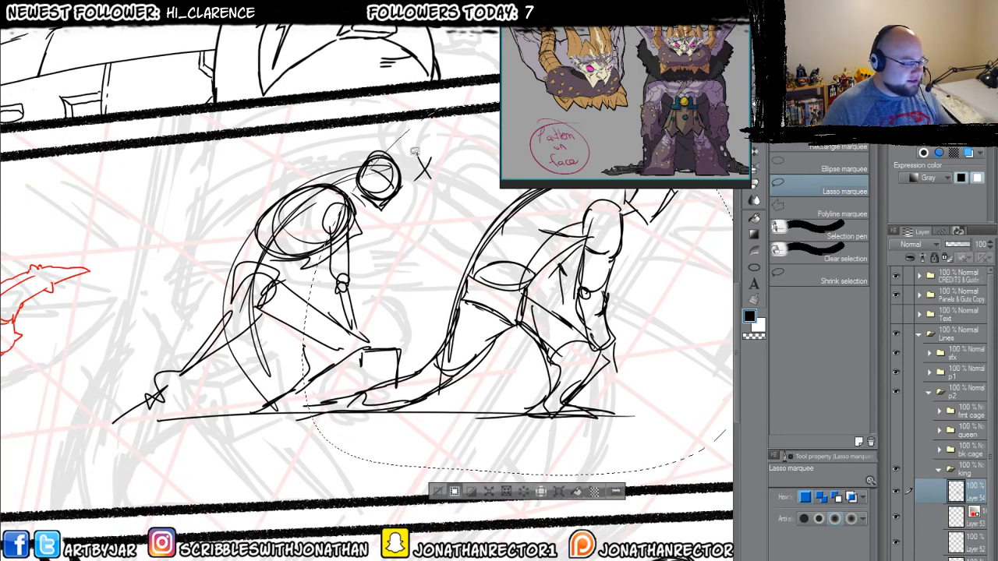
{"action": "mouse_move", "coordinate": [415, 121]}
{"action": "left_mouse_down"}
{"action": "mouse_move", "coordinate": [185, 271]}
{"action": "mouse_move", "coordinate": [291, 463]}
{"action": "mouse_move", "coordinate": [413, 459]}
{"action": "left_mouse_up"}
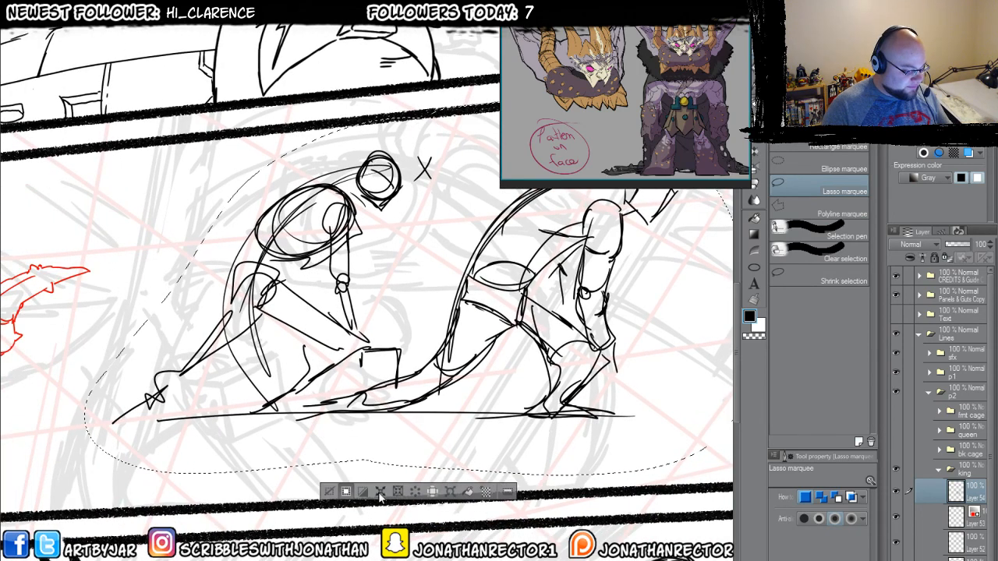
{"action": "left_click", "coordinate": [380, 491]}
{"action": "left_click_drag", "start_coordinate": [266, 424], "coordinate": [497, 388]}
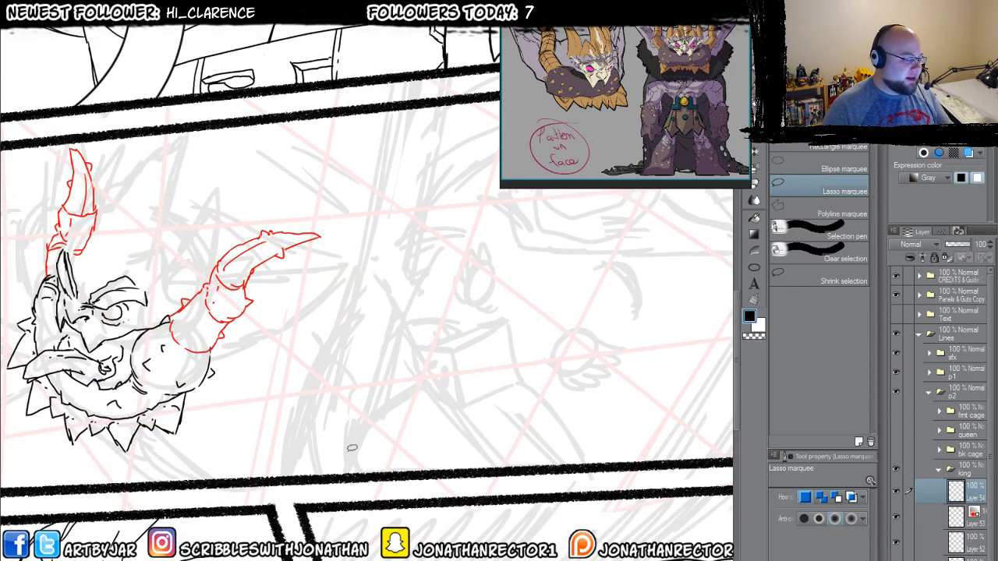
{"action": "scroll", "coordinate": [352, 447], "scroll_direction": "down", "scroll_amount": 2}
{"action": "left_click_drag", "start_coordinate": [289, 453], "coordinate": [463, 396]}
- Draw pointed crown spikes on the king's head between the two horns on the red Layer 53
{"action": "left_click", "coordinate": [967, 516]}
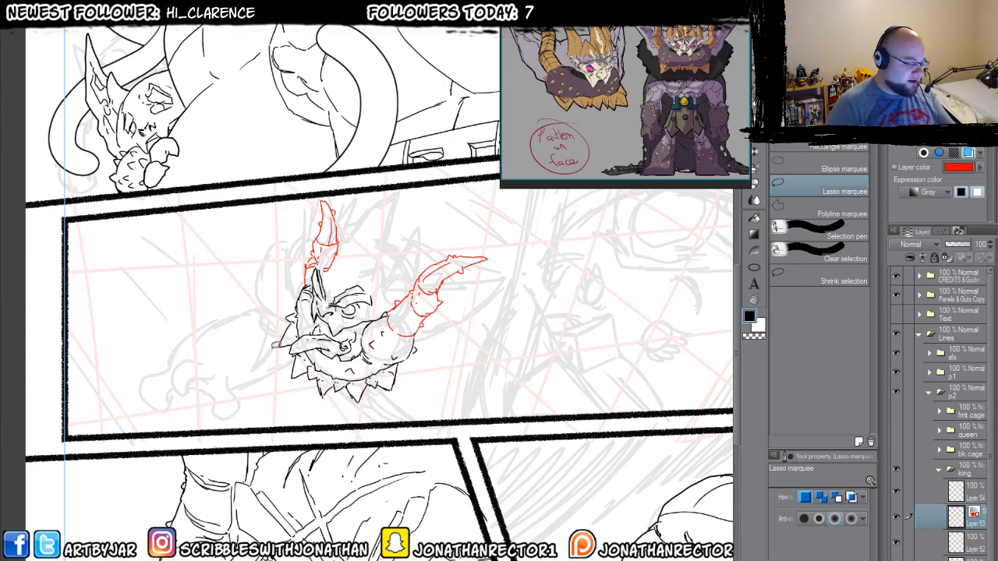
{"action": "key", "text": "p"}
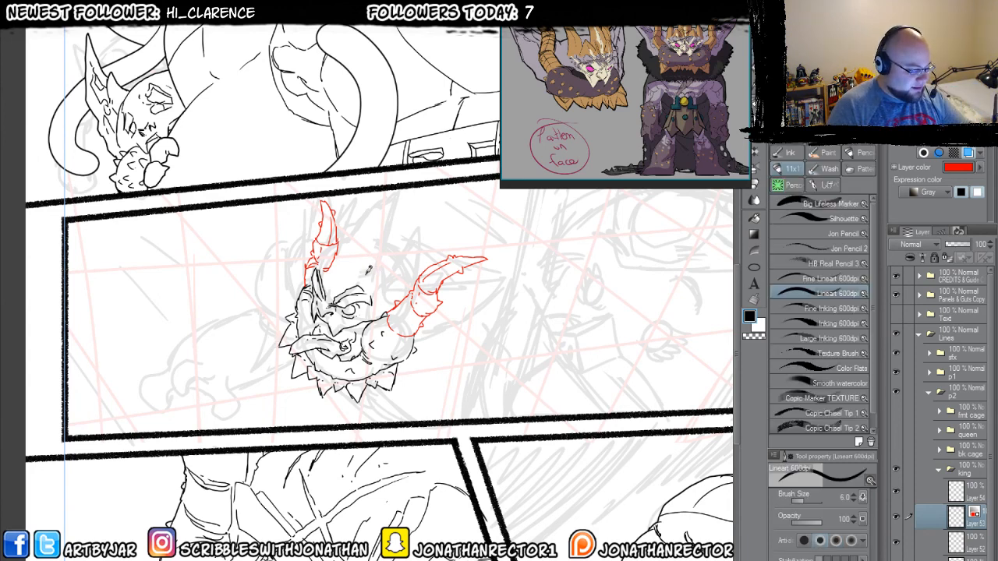
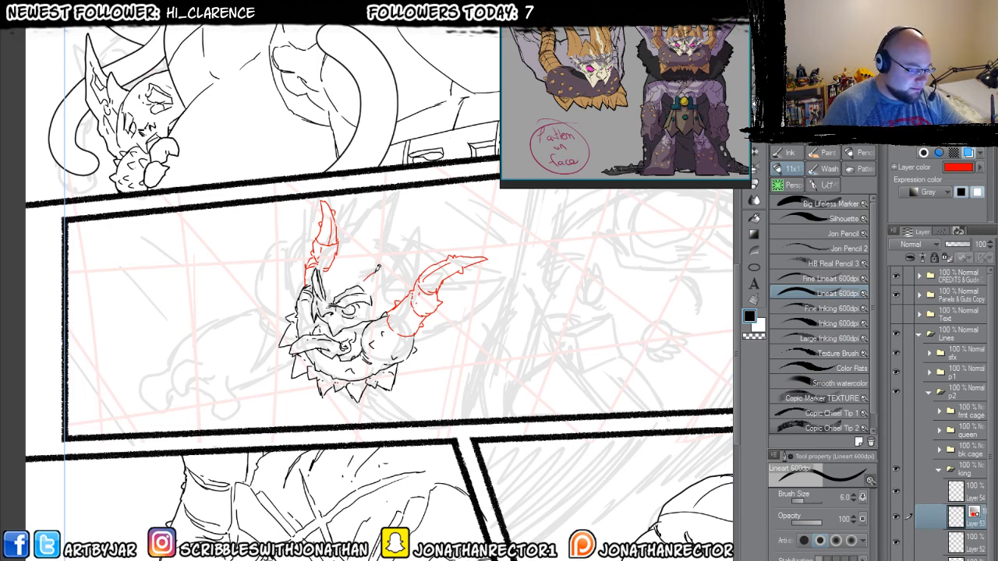
{"action": "mouse_move", "coordinate": [378, 269]}
{"action": "left_mouse_down"}
{"action": "mouse_move", "coordinate": [394, 262]}
{"action": "mouse_move", "coordinate": [340, 243]}
{"action": "left_mouse_up"}
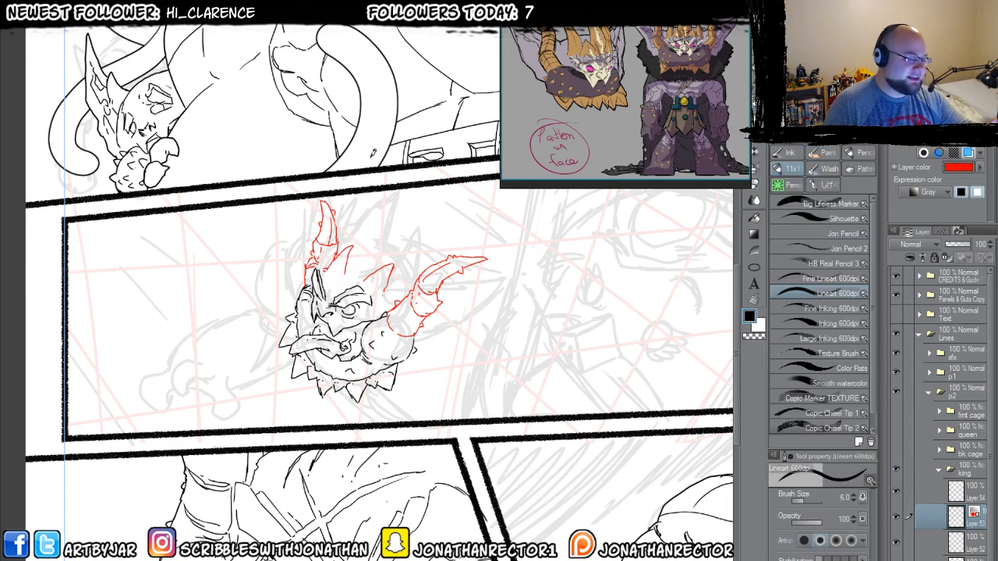
- Ink the spiky hair and brow lines on the creature's head with Lineart 600dpi, and turn off the layer's red colour
{"action": "mouse_move", "coordinate": [360, 244]}
{"action": "left_mouse_down"}
{"action": "mouse_move", "coordinate": [413, 206]}
{"action": "mouse_move", "coordinate": [396, 278]}
{"action": "left_mouse_up"}
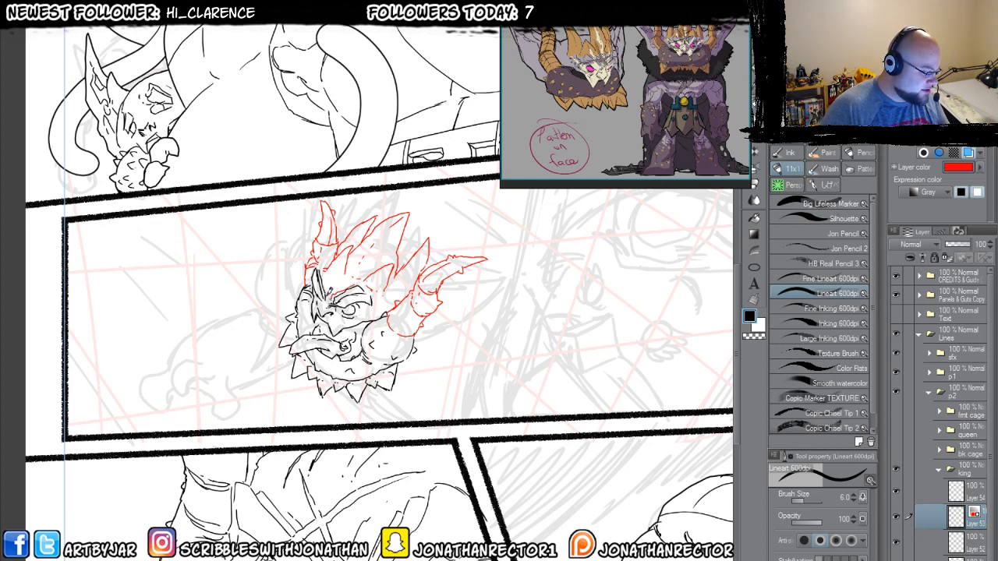
{"action": "left_click_drag", "start_coordinate": [326, 268], "coordinate": [333, 296]}
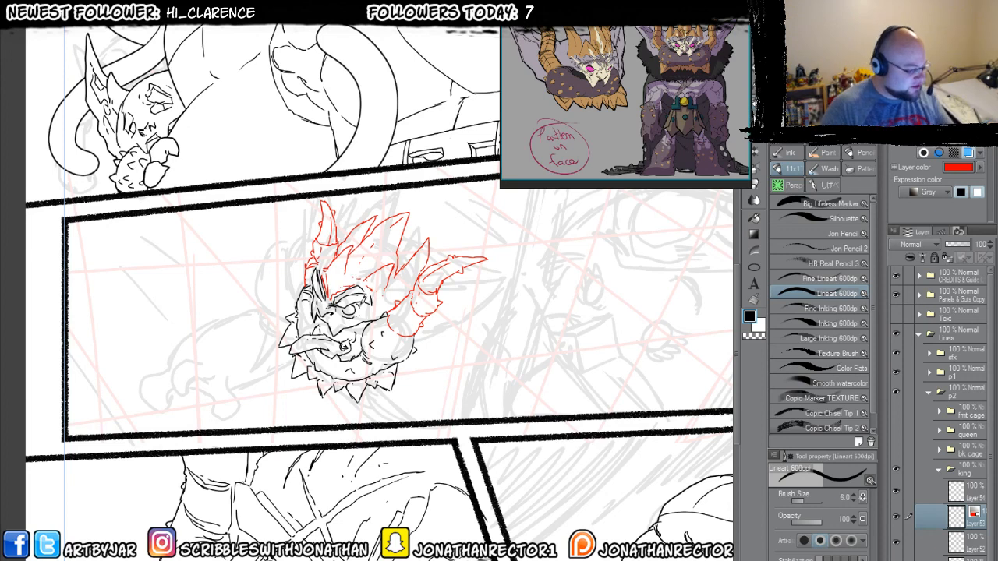
{"action": "mouse_move", "coordinate": [366, 310]}
{"action": "left_mouse_down"}
{"action": "mouse_move", "coordinate": [388, 302]}
{"action": "mouse_move", "coordinate": [361, 318]}
{"action": "left_mouse_up"}
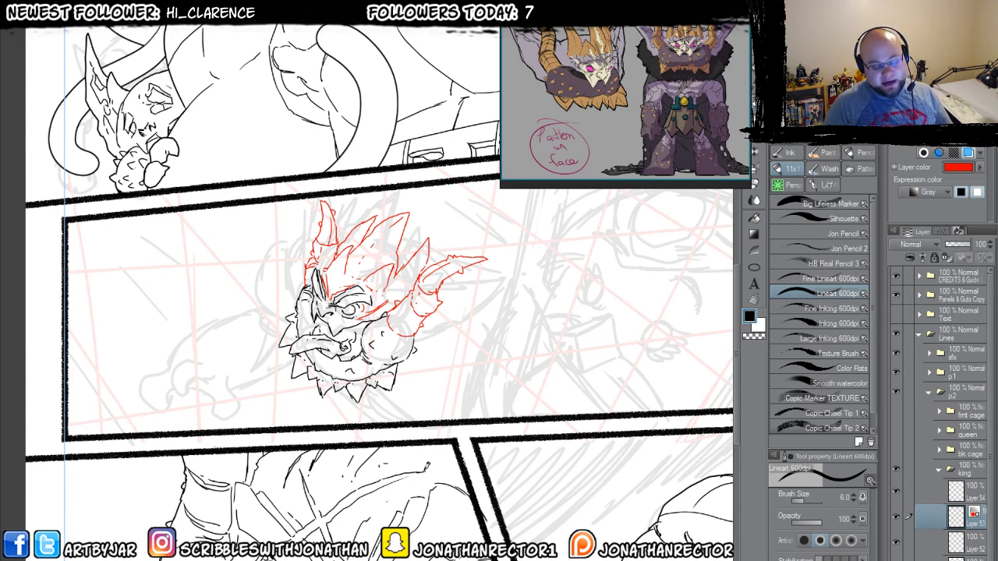
{"action": "left_click", "coordinate": [969, 153]}
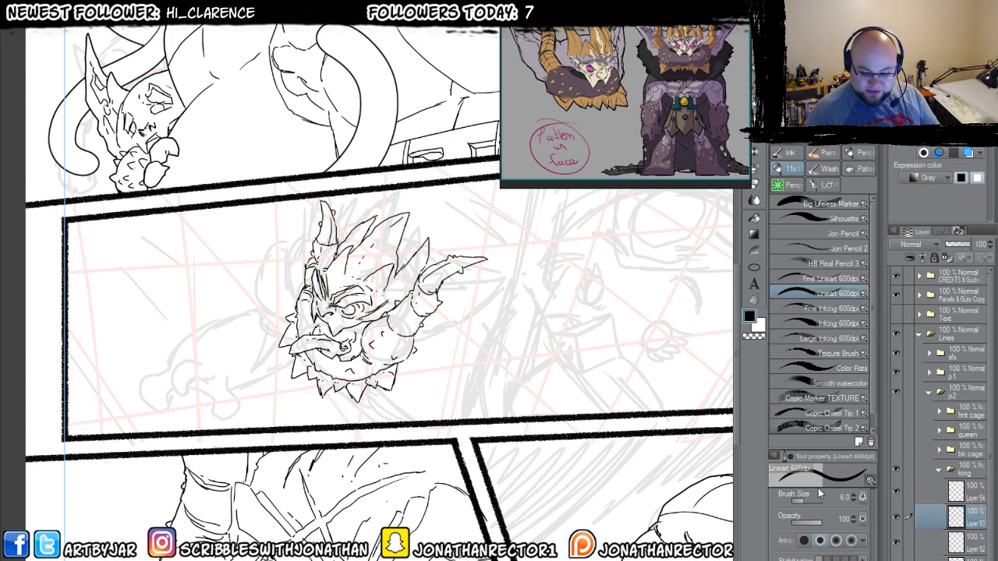
- Ink the outline of the large pointed ear beside the near horn on Layer 54
{"action": "left_click", "coordinate": [965, 496]}
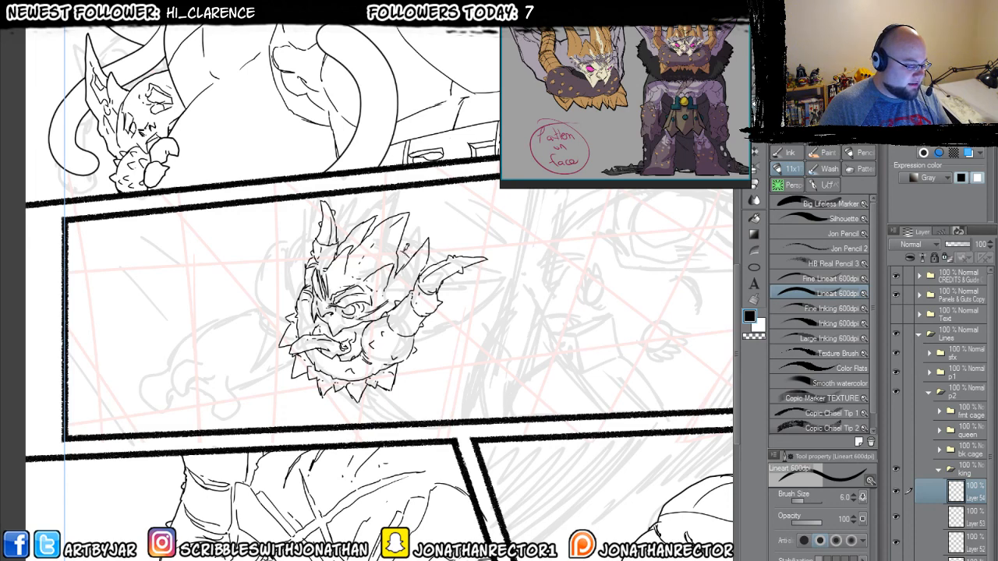
{"action": "mouse_move", "coordinate": [444, 283]}
{"action": "left_mouse_down"}
{"action": "mouse_move", "coordinate": [485, 282]}
{"action": "mouse_move", "coordinate": [555, 248]}
{"action": "mouse_move", "coordinate": [509, 315]}
{"action": "mouse_move", "coordinate": [442, 346]}
{"action": "mouse_move", "coordinate": [436, 330]}
{"action": "mouse_move", "coordinate": [442, 342]}
{"action": "mouse_move", "coordinate": [415, 327]}
{"action": "left_mouse_up"}
{"action": "left_click_drag", "start_coordinate": [320, 251], "coordinate": [326, 265]}
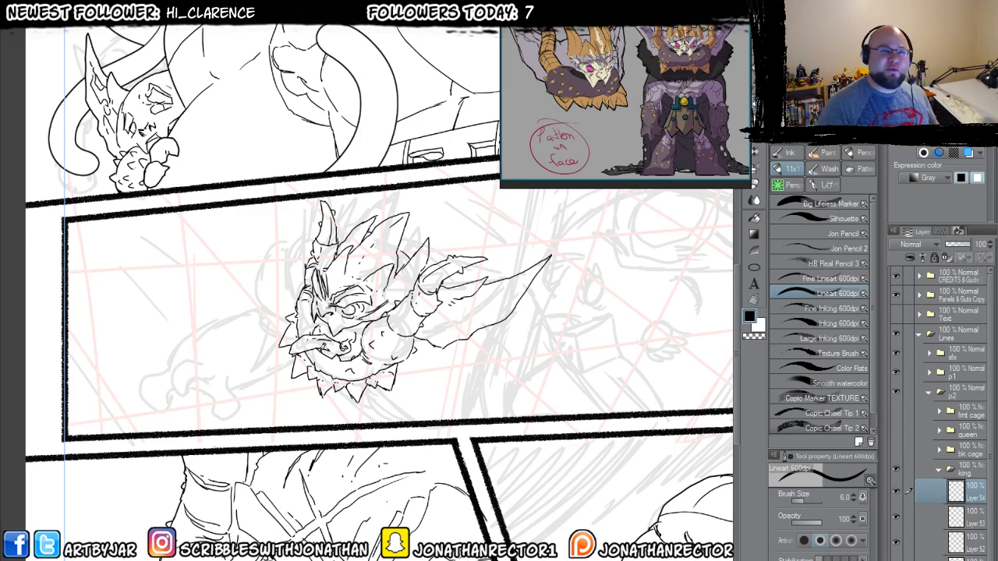
- Ink the far ear around the upright horn, adding its pointed tips and outer edge
{"action": "key", "text": "h"}
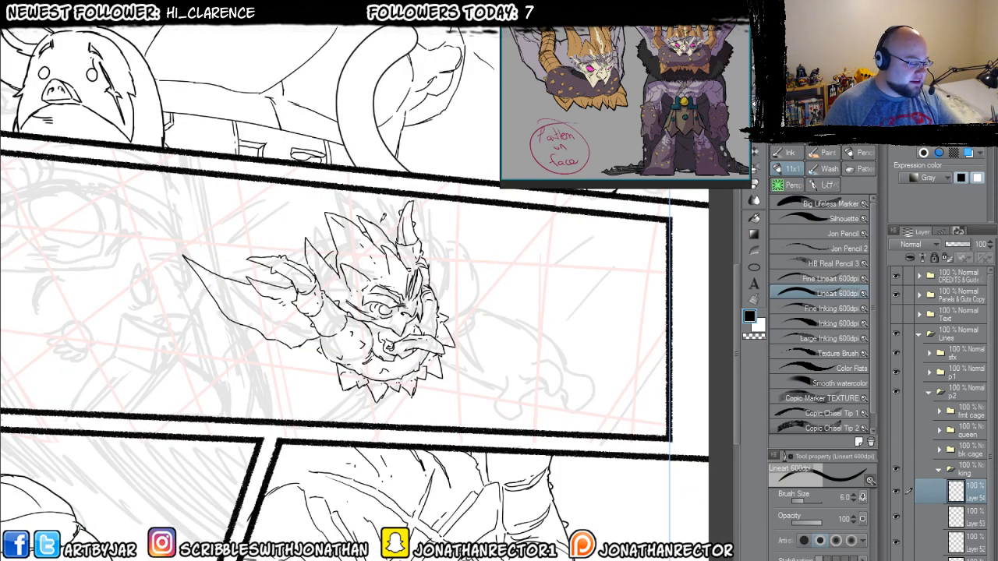
{"action": "left_click_drag", "start_coordinate": [379, 186], "coordinate": [399, 225]}
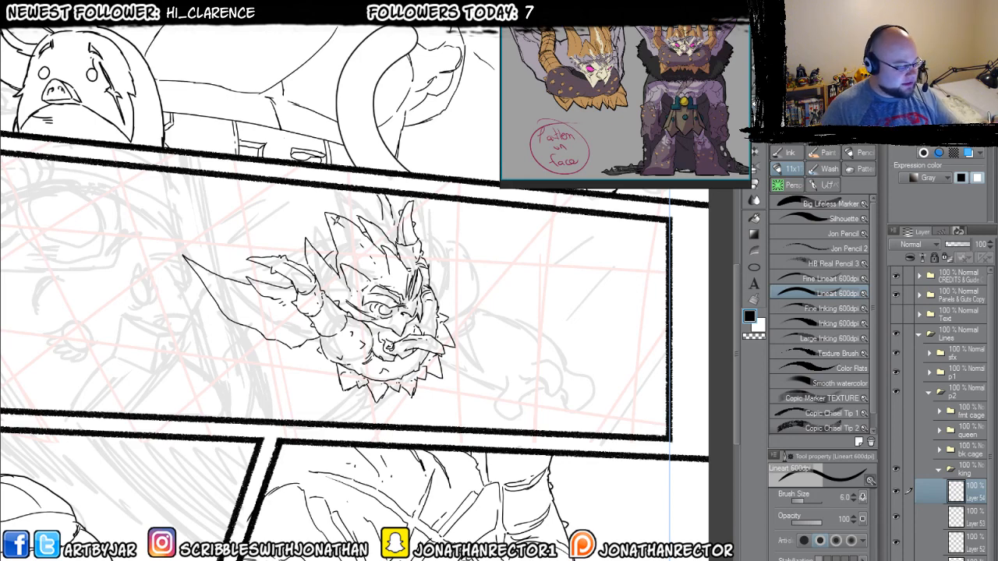
{"action": "left_click_drag", "start_coordinate": [435, 257], "coordinate": [428, 211]}
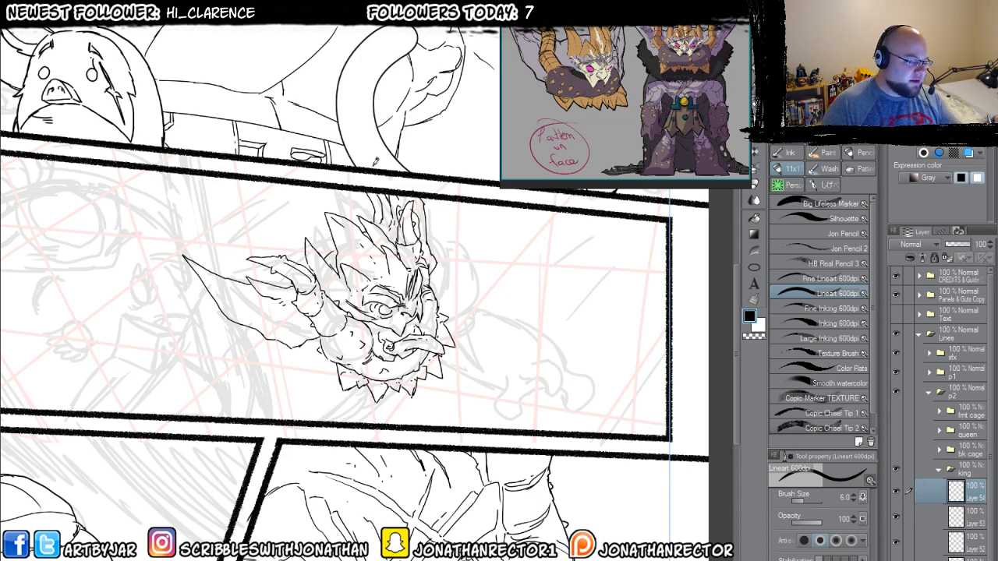
{"action": "key", "text": "h"}
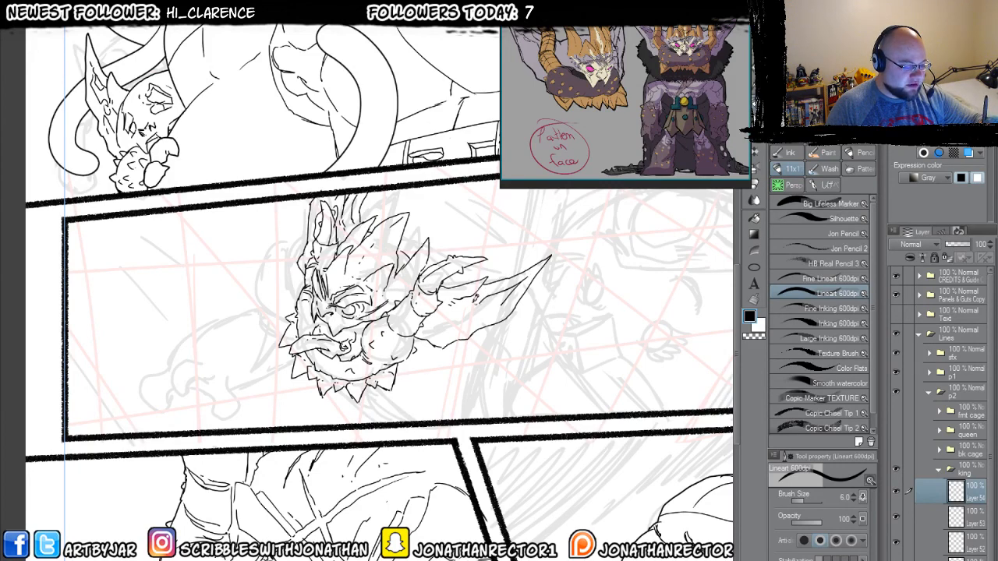
- Ink the inner folds and markings of the large pointed ear
{"action": "mouse_move", "coordinate": [472, 293]}
{"action": "left_mouse_down"}
{"action": "mouse_move", "coordinate": [459, 313]}
{"action": "mouse_move", "coordinate": [436, 313]}
{"action": "left_mouse_up"}
{"action": "mouse_move", "coordinate": [493, 293]}
{"action": "left_mouse_down"}
{"action": "mouse_move", "coordinate": [477, 310]}
{"action": "mouse_move", "coordinate": [430, 321]}
{"action": "left_mouse_up"}
{"action": "mouse_move", "coordinate": [496, 299]}
{"action": "left_mouse_down"}
{"action": "mouse_move", "coordinate": [483, 315]}
{"action": "mouse_move", "coordinate": [437, 330]}
{"action": "left_mouse_up"}
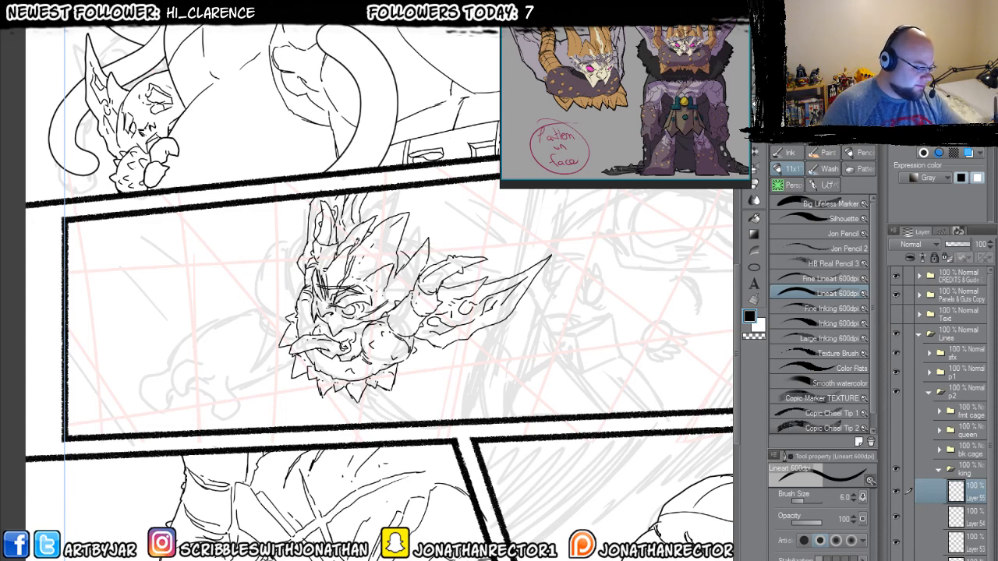
- Check which head lines sit on Layer 54, Layer 53 and the layer beneath by toggling their visibility
{"action": "left_click", "coordinate": [898, 514]}
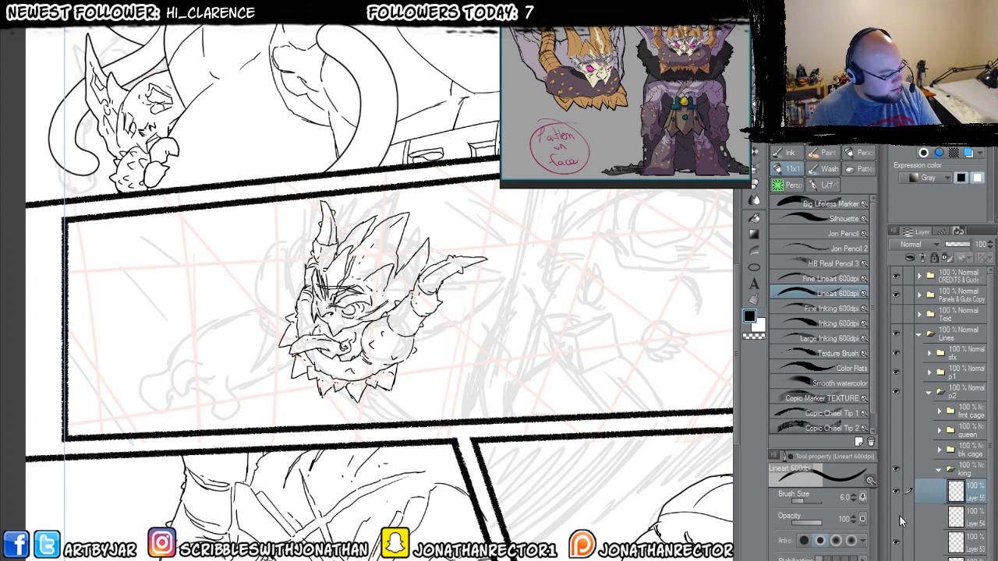
{"action": "left_click", "coordinate": [898, 516]}
{"action": "left_click", "coordinate": [896, 543]}
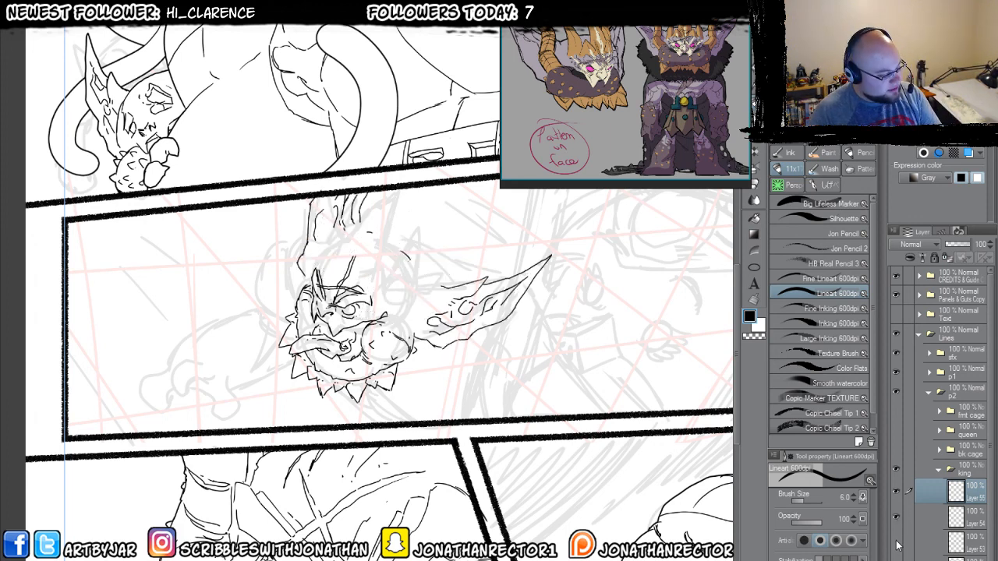
{"action": "left_click", "coordinate": [897, 543]}
{"action": "left_click", "coordinate": [919, 544]}
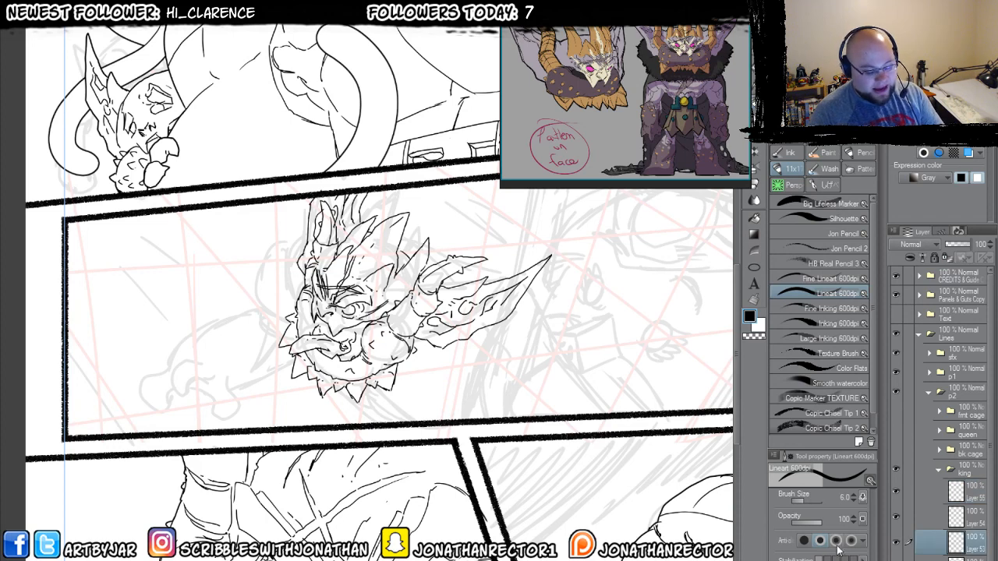
{"action": "left_click", "coordinate": [932, 557]}
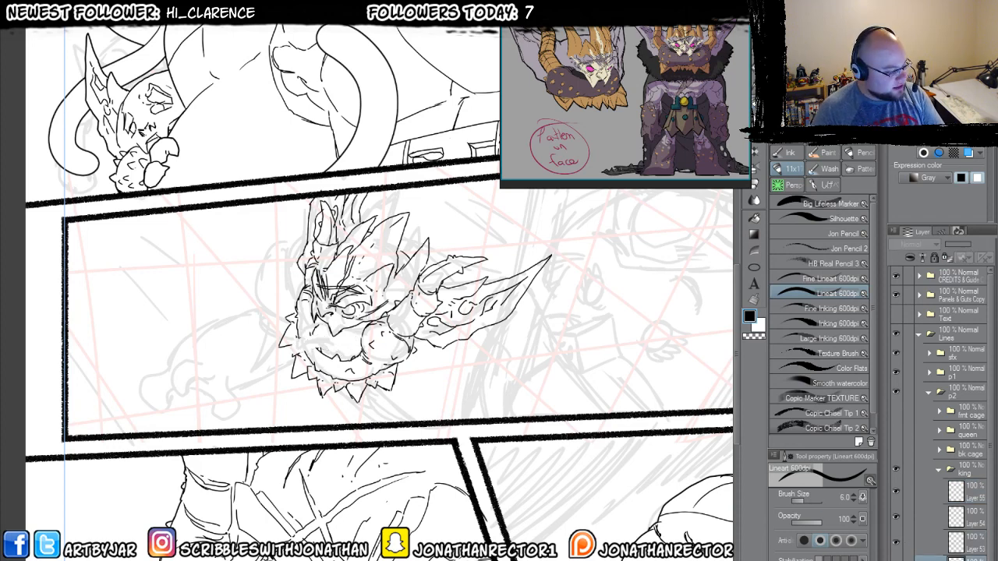
{"action": "left_click", "coordinate": [897, 559]}
{"action": "left_click", "coordinate": [896, 560]}
{"action": "left_click", "coordinate": [896, 560]}
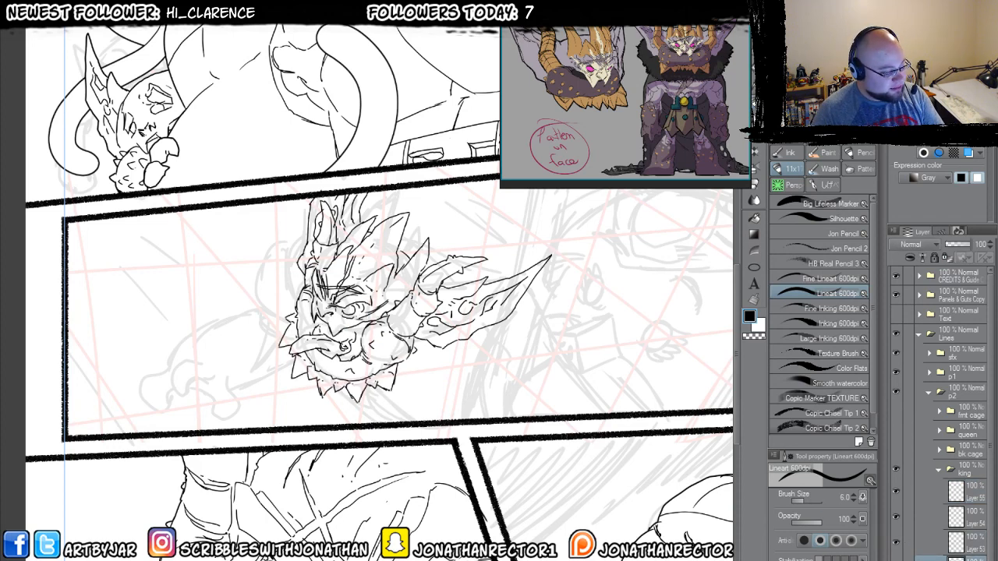
- Erase stray lines near the brow on Layer 53 with the Hard eraser, and make Layer 55 active
{"action": "left_click", "coordinate": [962, 559]}
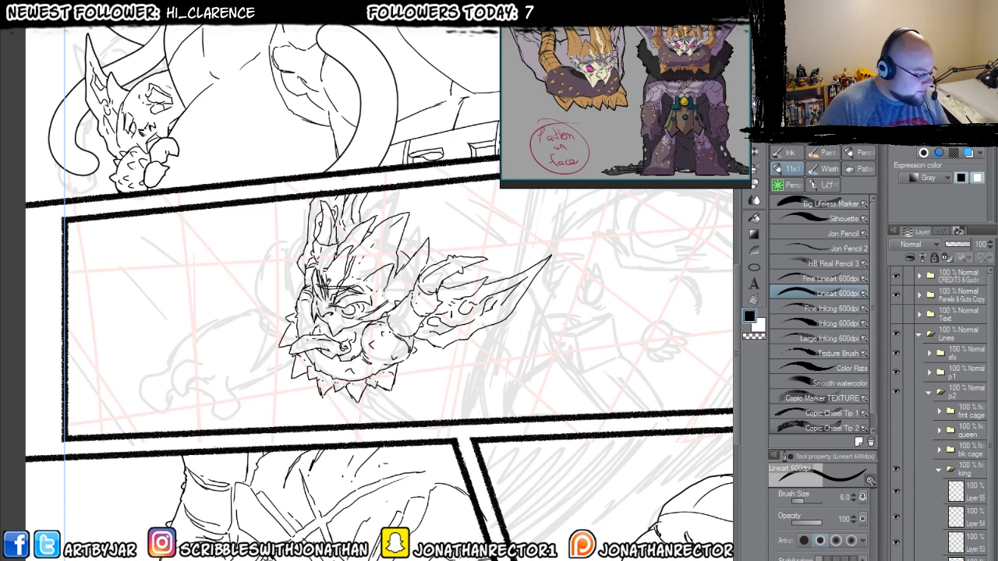
{"action": "key", "text": "e"}
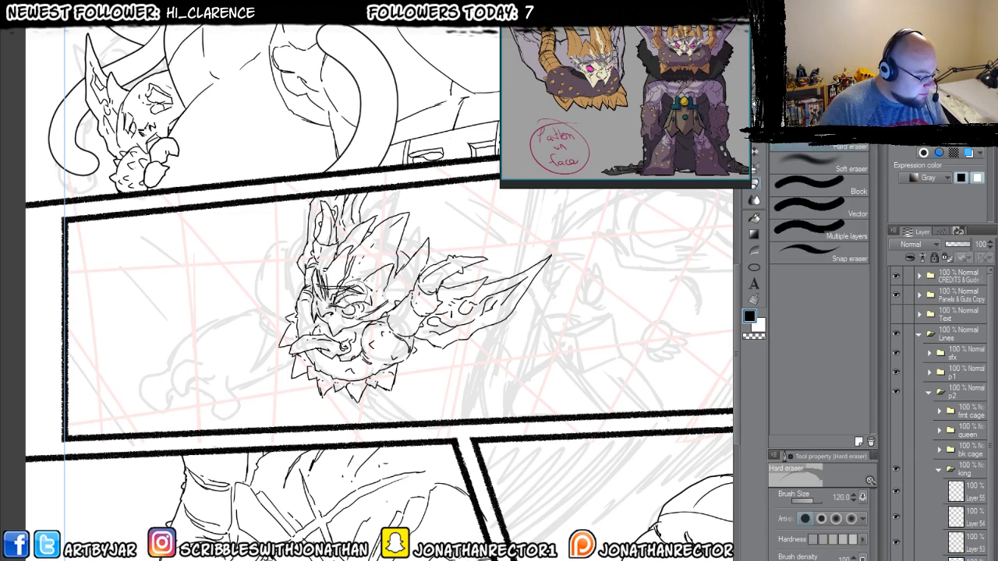
{"action": "left_click", "coordinate": [908, 542]}
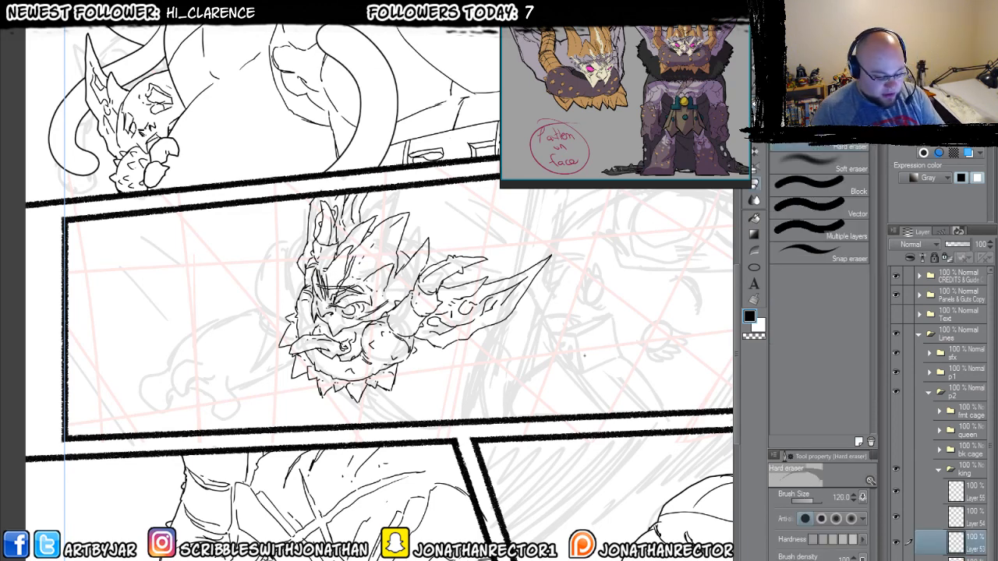
{"action": "mouse_move", "coordinate": [345, 284]}
{"action": "left_mouse_down"}
{"action": "mouse_move", "coordinate": [355, 296]}
{"action": "mouse_move", "coordinate": [324, 290]}
{"action": "mouse_move", "coordinate": [343, 292]}
{"action": "mouse_move", "coordinate": [335, 288]}
{"action": "mouse_move", "coordinate": [347, 280]}
{"action": "left_mouse_up"}
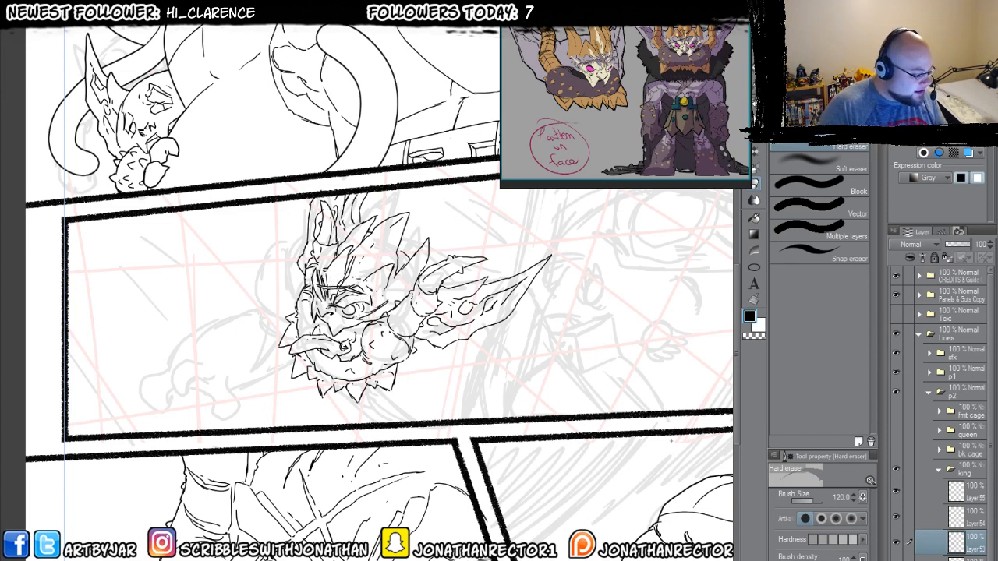
{"action": "left_click", "coordinate": [967, 518]}
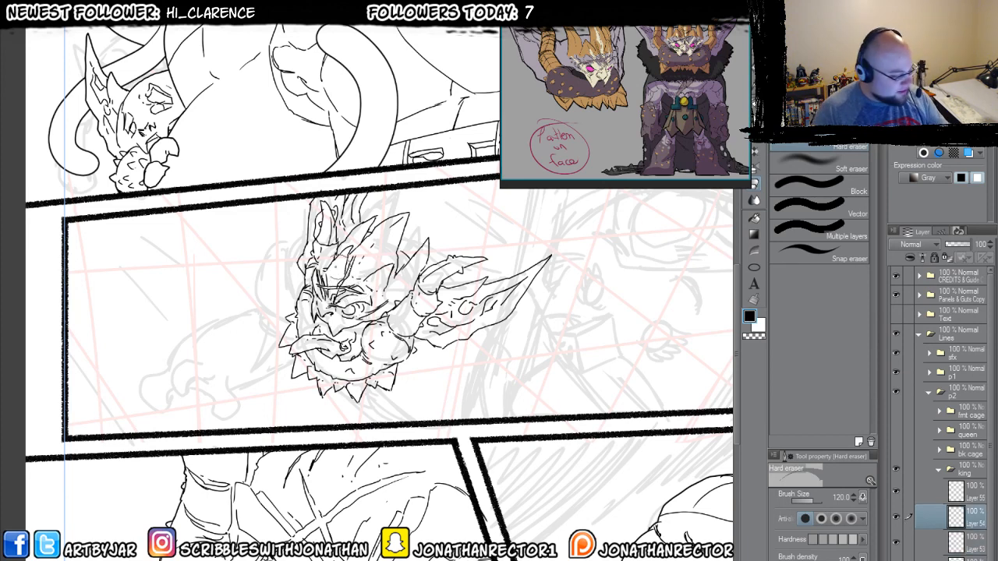
{"action": "left_click", "coordinate": [910, 491]}
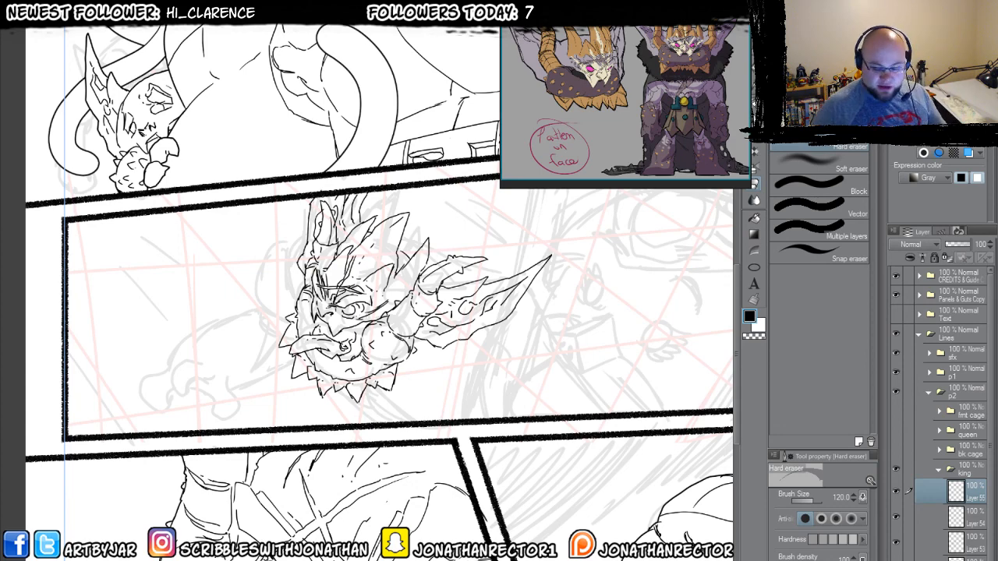
- Ink a jagged fur collar all around the king's head on a new layer with the Lineart 600dpi brush
{"action": "scroll", "coordinate": [303, 408], "scroll_direction": "down", "scroll_amount": 1}
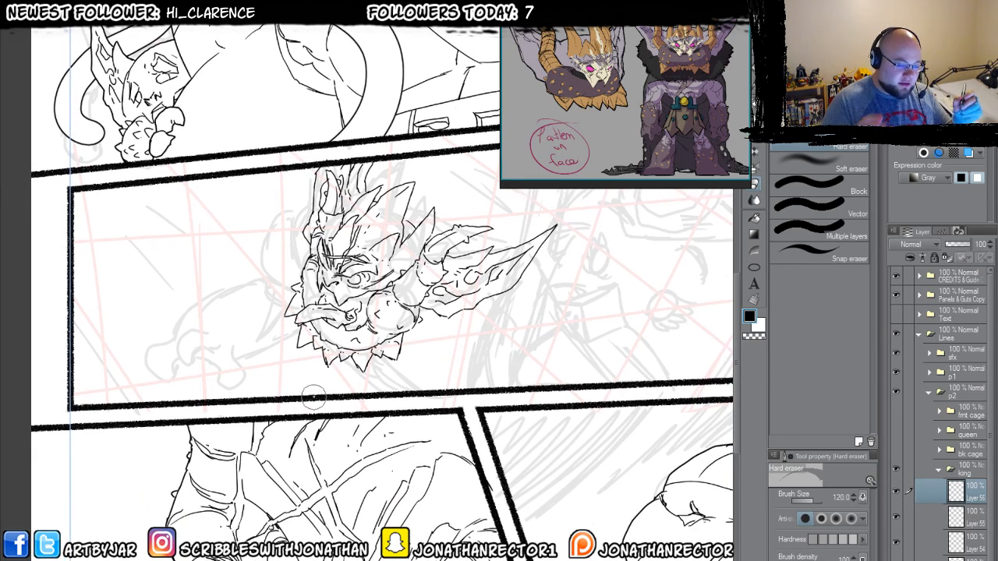
{"action": "key", "text": "p"}
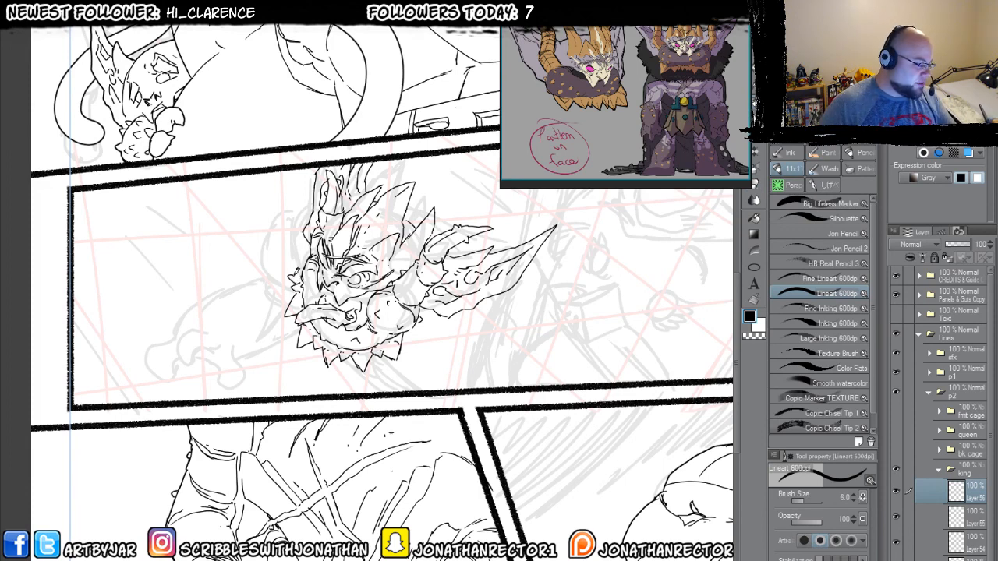
{"action": "mouse_move", "coordinate": [296, 270]}
{"action": "left_mouse_down"}
{"action": "mouse_move", "coordinate": [290, 219]}
{"action": "mouse_move", "coordinate": [316, 179]}
{"action": "left_mouse_up"}
{"action": "left_click_drag", "start_coordinate": [259, 320], "coordinate": [218, 308]}
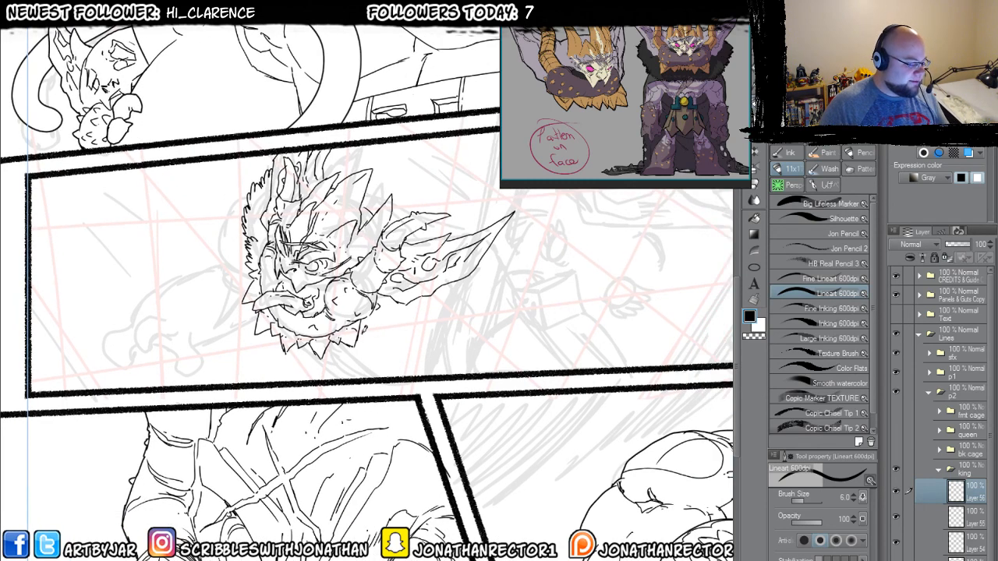
{"action": "mouse_move", "coordinate": [364, 328]}
{"action": "left_mouse_down"}
{"action": "mouse_move", "coordinate": [433, 313]}
{"action": "mouse_move", "coordinate": [443, 284]}
{"action": "left_mouse_up"}
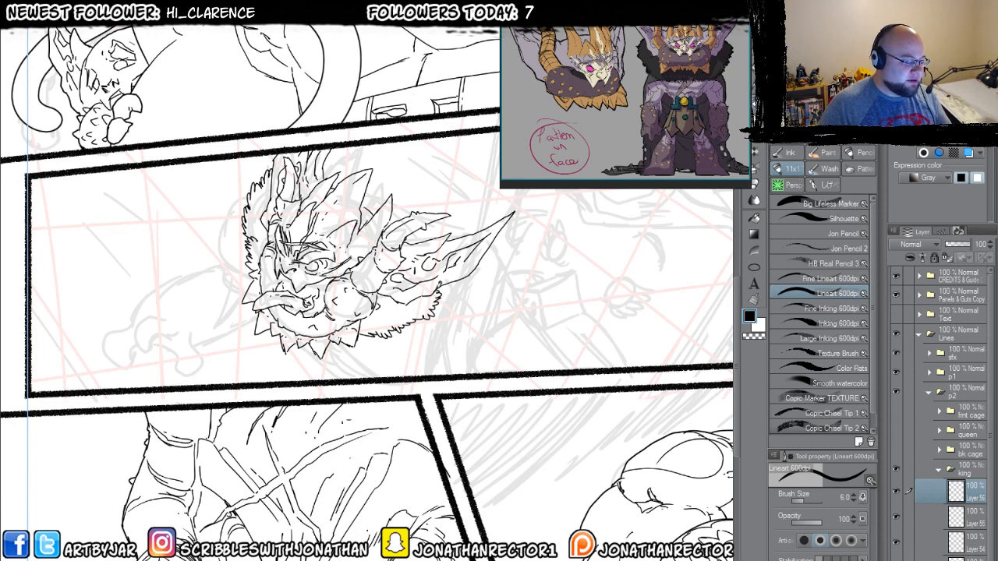
{"action": "mouse_move", "coordinate": [390, 250]}
{"action": "left_mouse_down"}
{"action": "mouse_move", "coordinate": [400, 265]}
{"action": "mouse_move", "coordinate": [445, 236]}
{"action": "mouse_move", "coordinate": [429, 210]}
{"action": "left_mouse_up"}
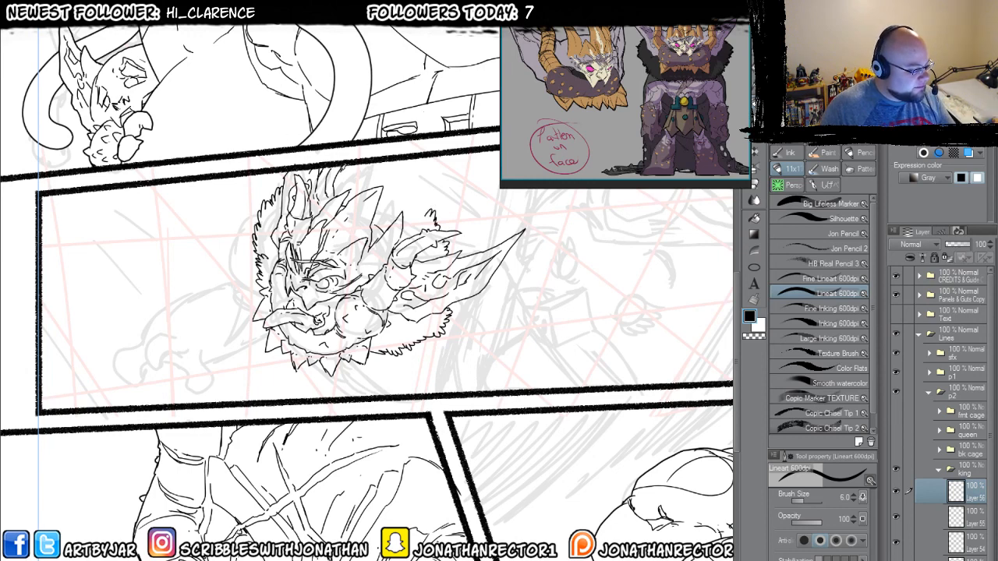
{"action": "mouse_move", "coordinate": [340, 168]}
{"action": "left_mouse_down"}
{"action": "mouse_move", "coordinate": [391, 169]}
{"action": "mouse_move", "coordinate": [428, 209]}
{"action": "left_mouse_up"}
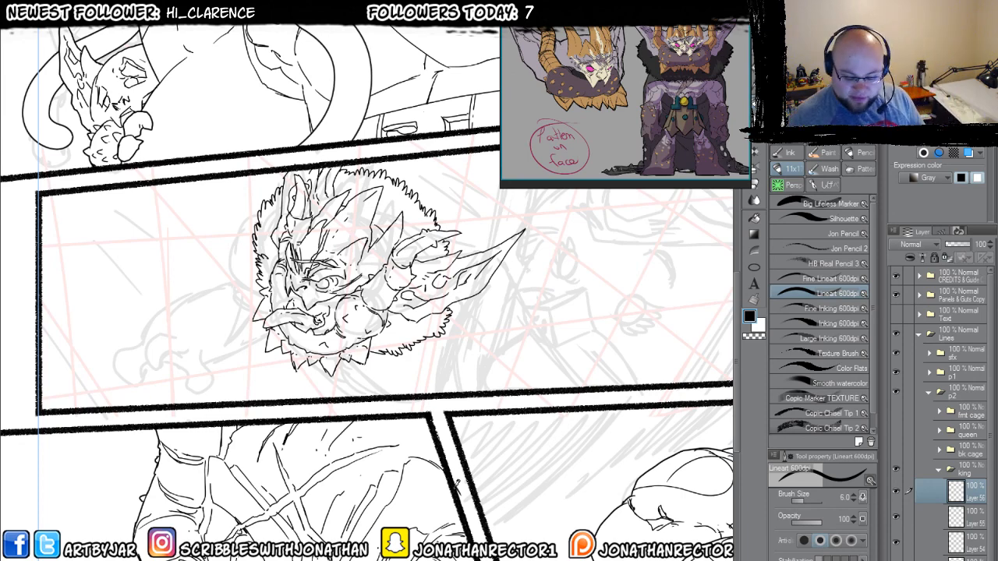
- Add a new layer and ink the outer fur edge and shoulder contour behind the collar on the face's tongue side
{"action": "key", "text": "ctrl+shift+n"}
{"action": "left_click_drag", "start_coordinate": [225, 407], "coordinate": [340, 394]}
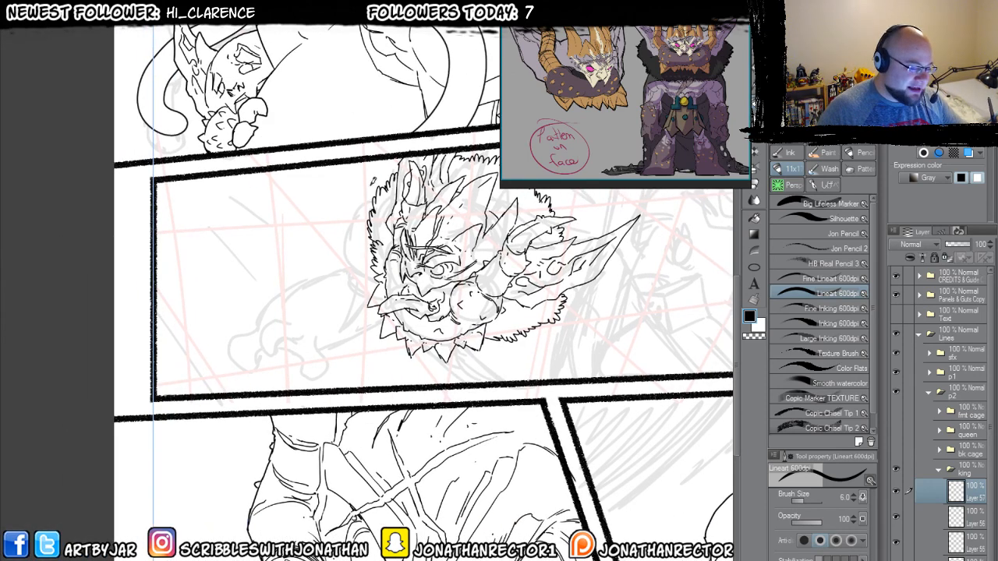
{"action": "mouse_move", "coordinate": [374, 255]}
{"action": "left_mouse_down"}
{"action": "mouse_move", "coordinate": [356, 212]}
{"action": "mouse_move", "coordinate": [362, 190]}
{"action": "mouse_move", "coordinate": [396, 163]}
{"action": "left_mouse_up"}
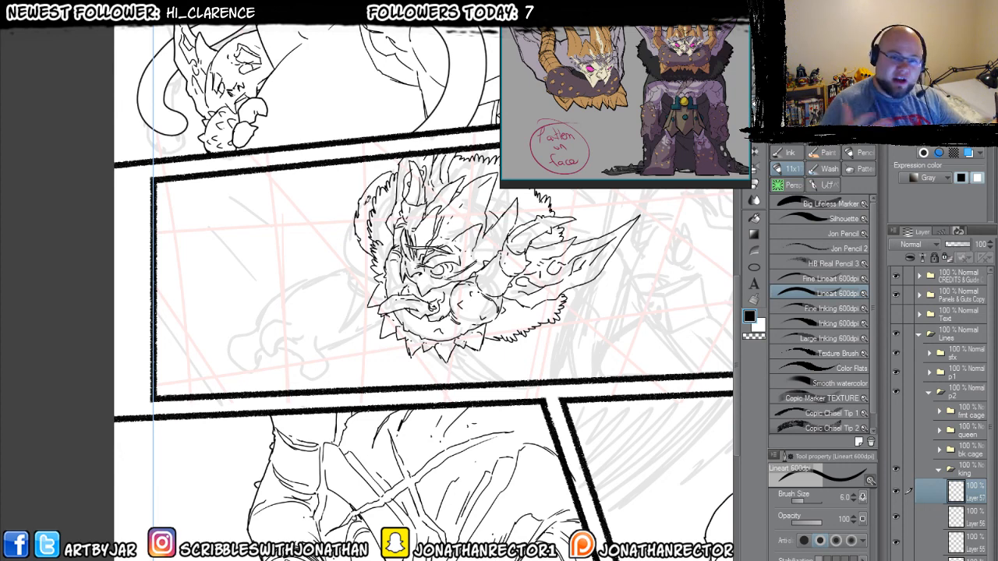
{"action": "left_click_drag", "start_coordinate": [367, 194], "coordinate": [363, 206]}
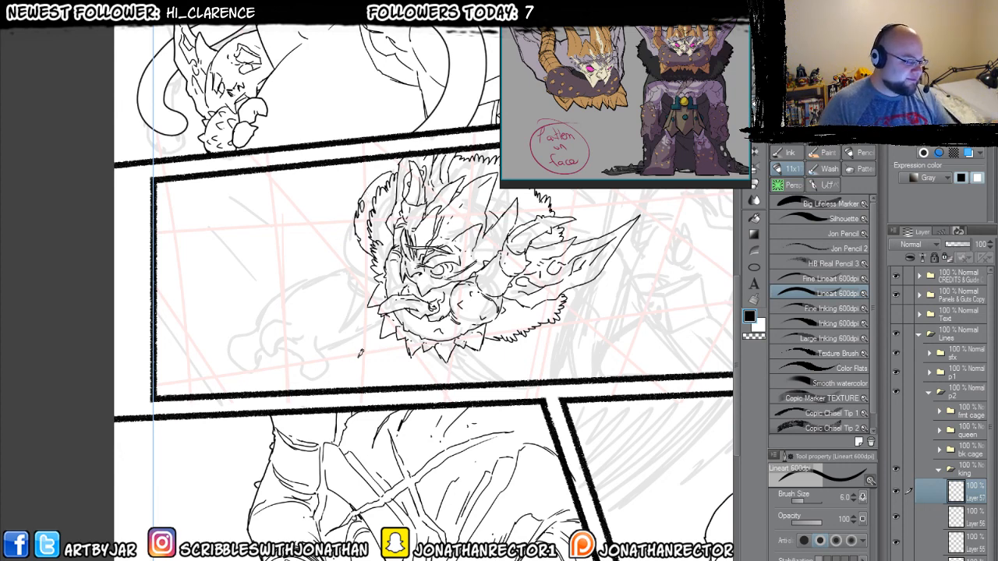
{"action": "mouse_move", "coordinate": [357, 225]}
{"action": "left_mouse_down"}
{"action": "mouse_move", "coordinate": [352, 265]}
{"action": "mouse_move", "coordinate": [370, 277]}
{"action": "left_mouse_up"}
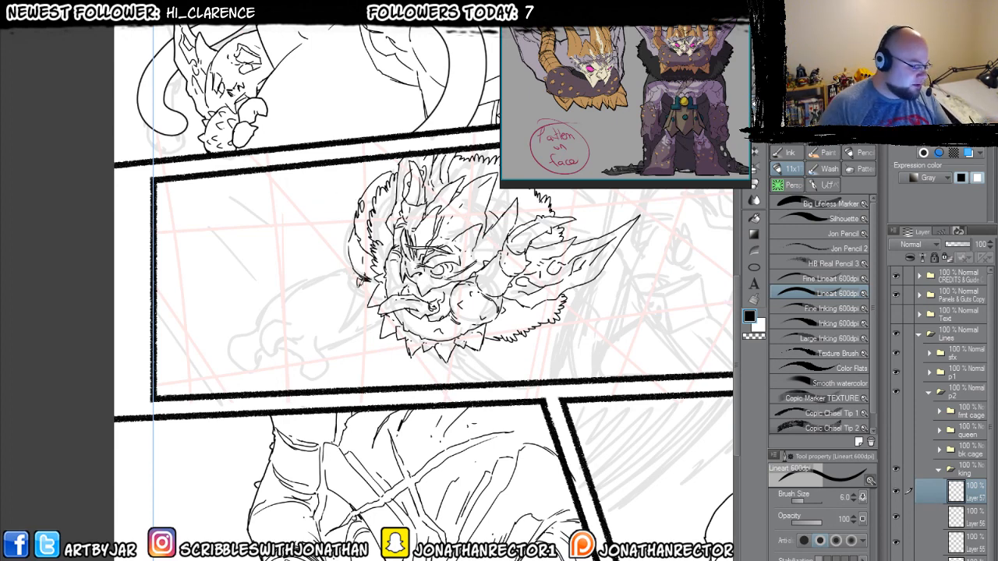
- Ink the king's outstretched arm and his curled hand with its fingers over the rough sketch
{"action": "left_click_drag", "start_coordinate": [350, 265], "coordinate": [289, 297]}
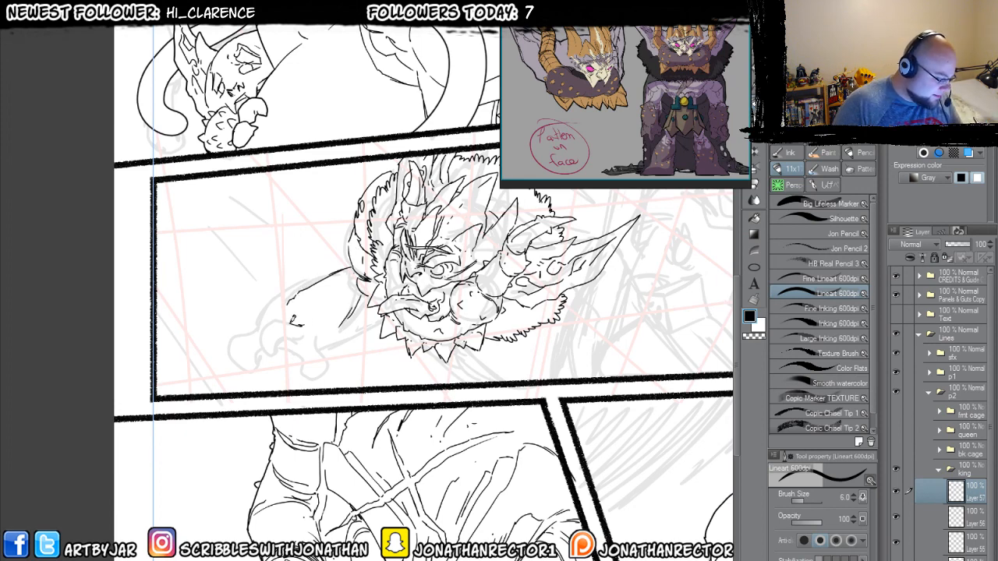
{"action": "mouse_move", "coordinate": [295, 319]}
{"action": "left_mouse_down"}
{"action": "mouse_move", "coordinate": [280, 348]}
{"action": "mouse_move", "coordinate": [293, 355]}
{"action": "mouse_move", "coordinate": [302, 340]}
{"action": "mouse_move", "coordinate": [295, 325]}
{"action": "mouse_move", "coordinate": [287, 333]}
{"action": "mouse_move", "coordinate": [309, 343]}
{"action": "left_mouse_up"}
{"action": "mouse_move", "coordinate": [282, 300]}
{"action": "left_mouse_down"}
{"action": "mouse_move", "coordinate": [285, 311]}
{"action": "mouse_move", "coordinate": [251, 337]}
{"action": "mouse_move", "coordinate": [262, 366]}
{"action": "mouse_move", "coordinate": [279, 368]}
{"action": "mouse_move", "coordinate": [285, 354]}
{"action": "mouse_move", "coordinate": [278, 333]}
{"action": "mouse_move", "coordinate": [254, 351]}
{"action": "mouse_move", "coordinate": [262, 356]}
{"action": "left_mouse_up"}
{"action": "left_click_drag", "start_coordinate": [308, 338], "coordinate": [311, 350]}
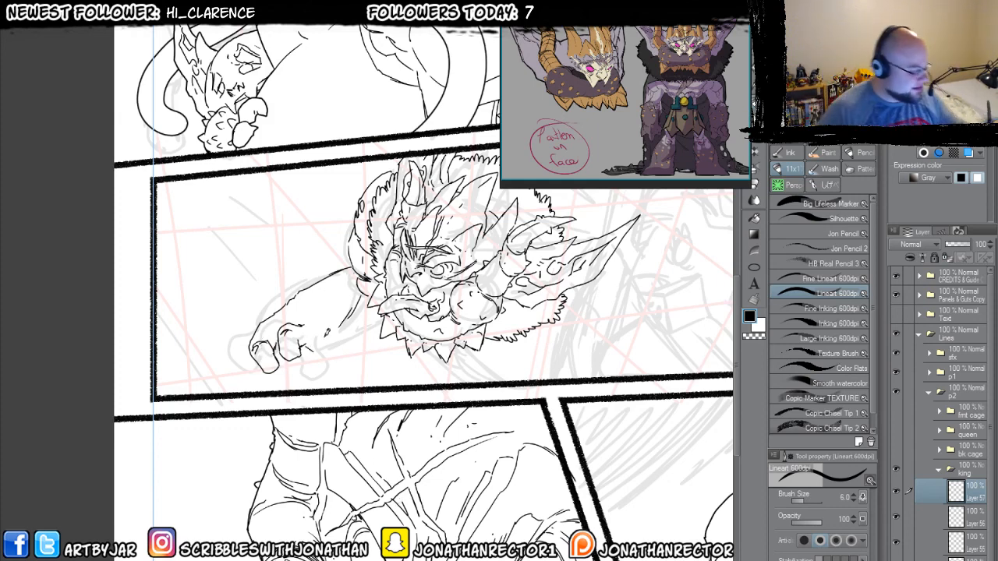
{"action": "mouse_move", "coordinate": [327, 341]}
{"action": "left_mouse_down"}
{"action": "mouse_move", "coordinate": [337, 368]}
{"action": "mouse_move", "coordinate": [312, 356]}
{"action": "left_mouse_up"}
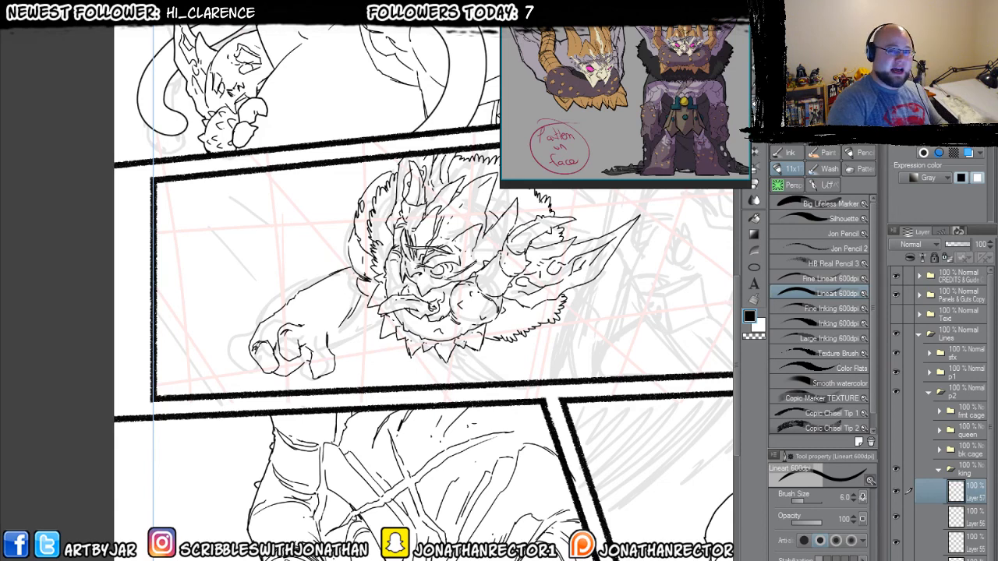
- Refine the king's hand and arm with the Hard eraser and Lineart 600dpi brush, adding finger creases, skin bumps and the arm's underside
{"action": "key", "text": "e"}
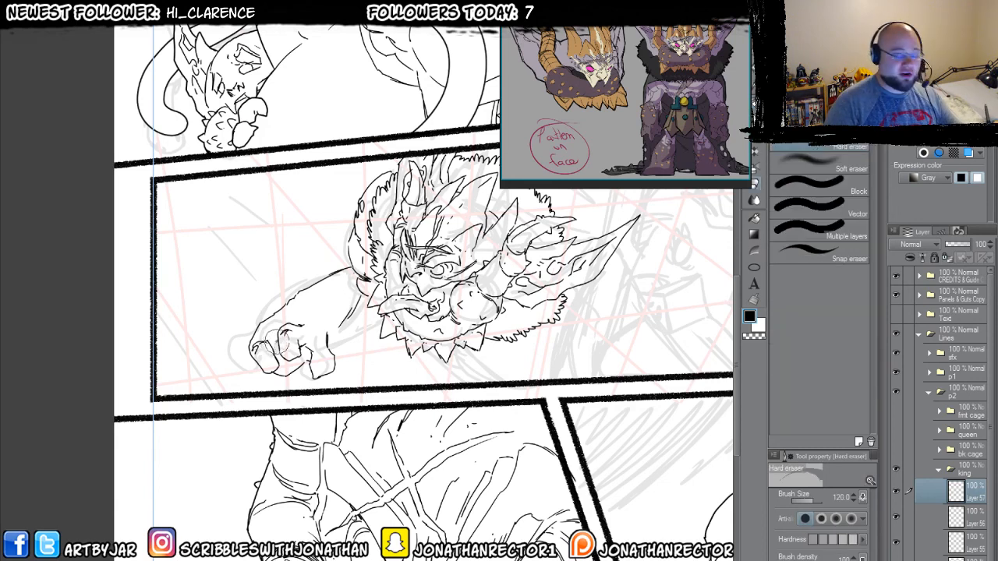
{"action": "key", "text": "p"}
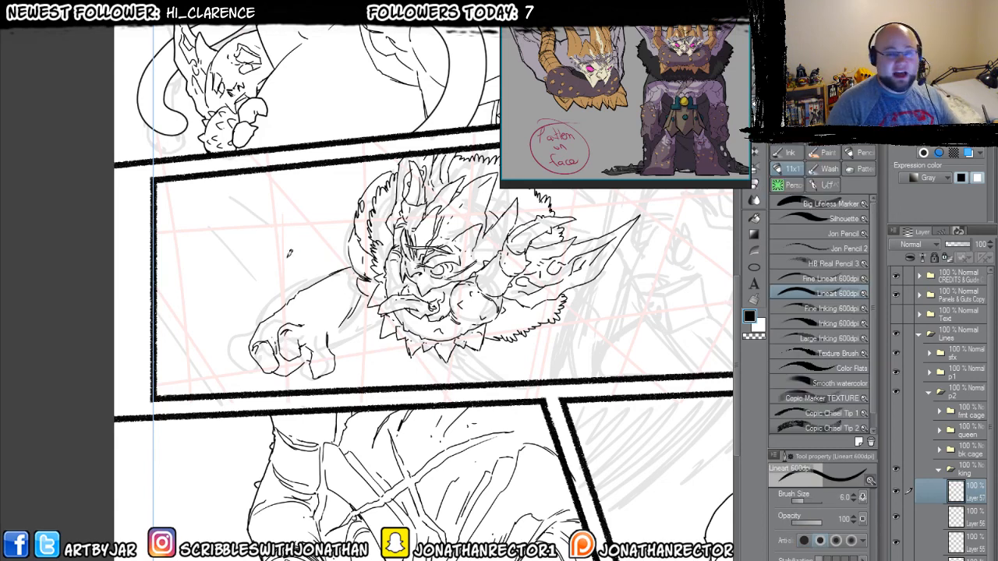
{"action": "left_click_drag", "start_coordinate": [294, 323], "coordinate": [312, 303]}
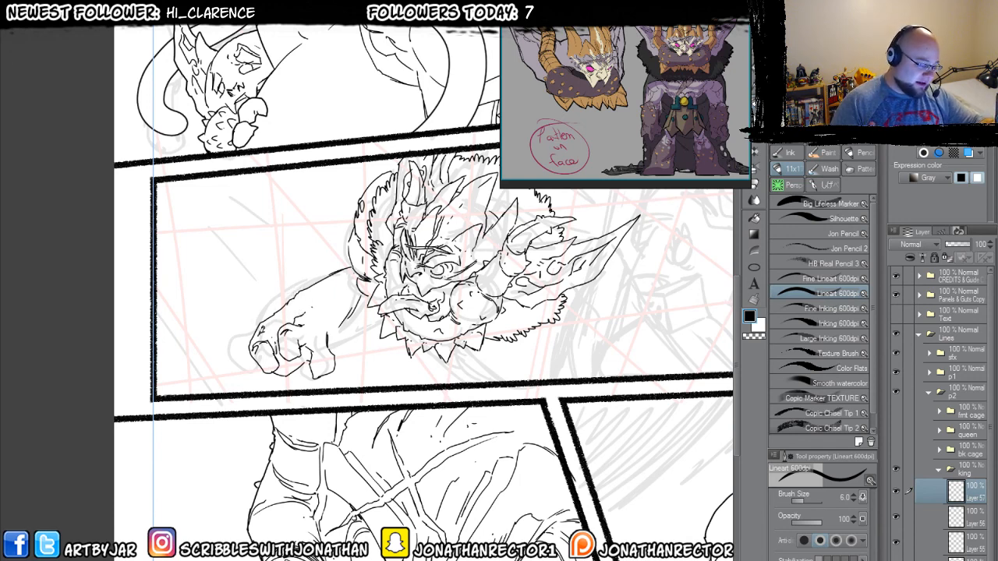
{"action": "key", "text": "e"}
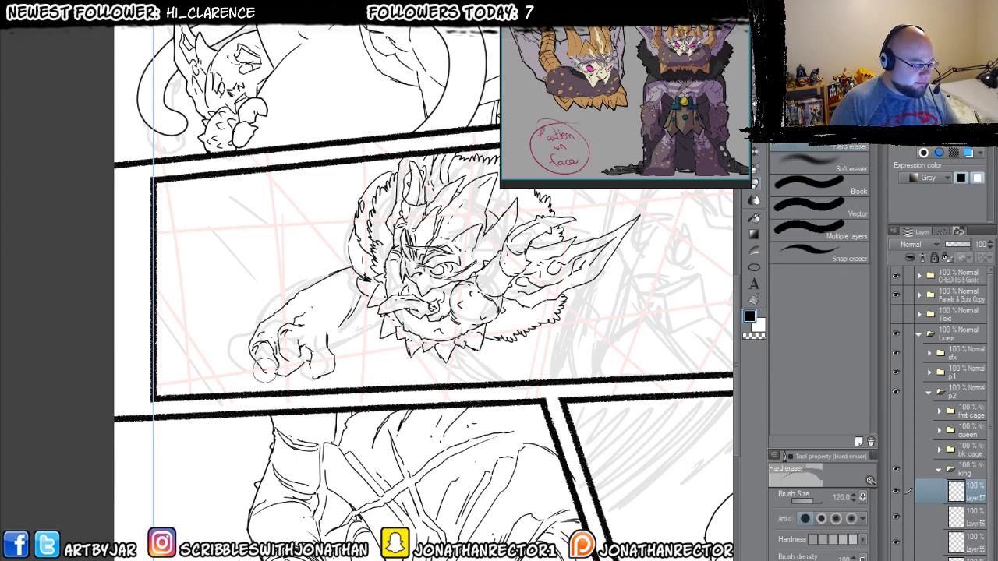
{"action": "key", "text": "p"}
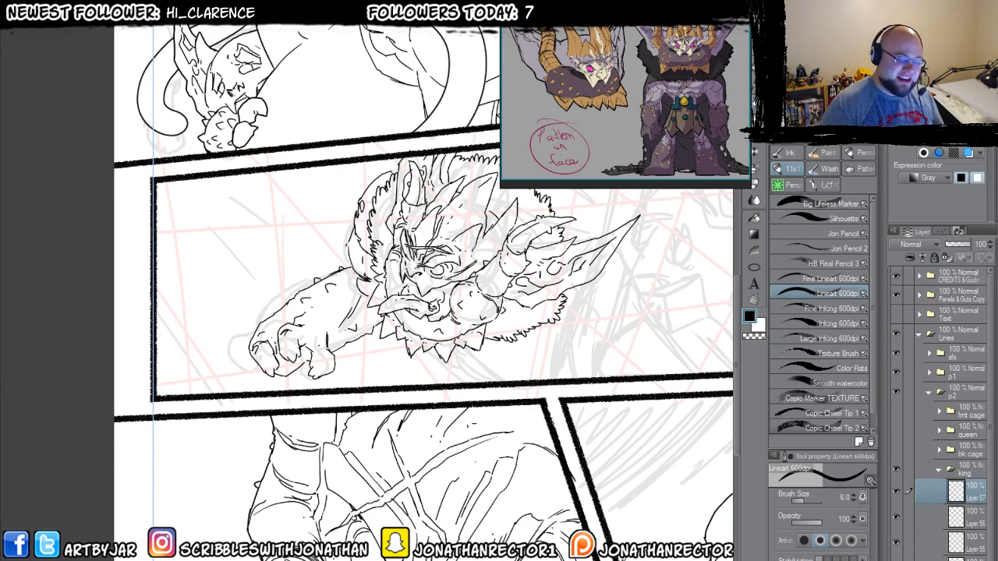
- Show the queen and cage line art temporarily to check how it overlaps the king, and hide it again
{"action": "left_click_drag", "start_coordinate": [382, 404], "coordinate": [204, 481]}
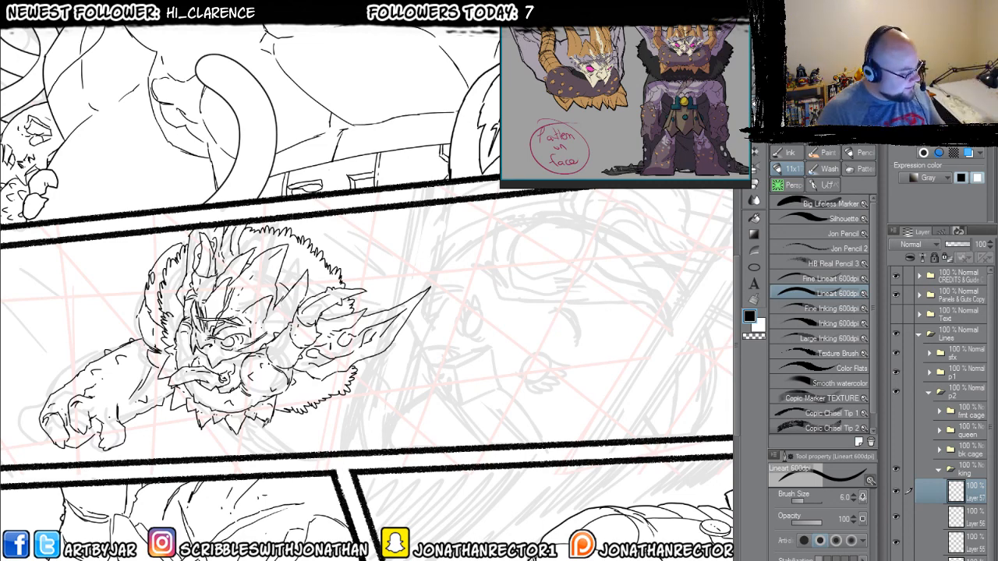
{"action": "left_click", "coordinate": [896, 429]}
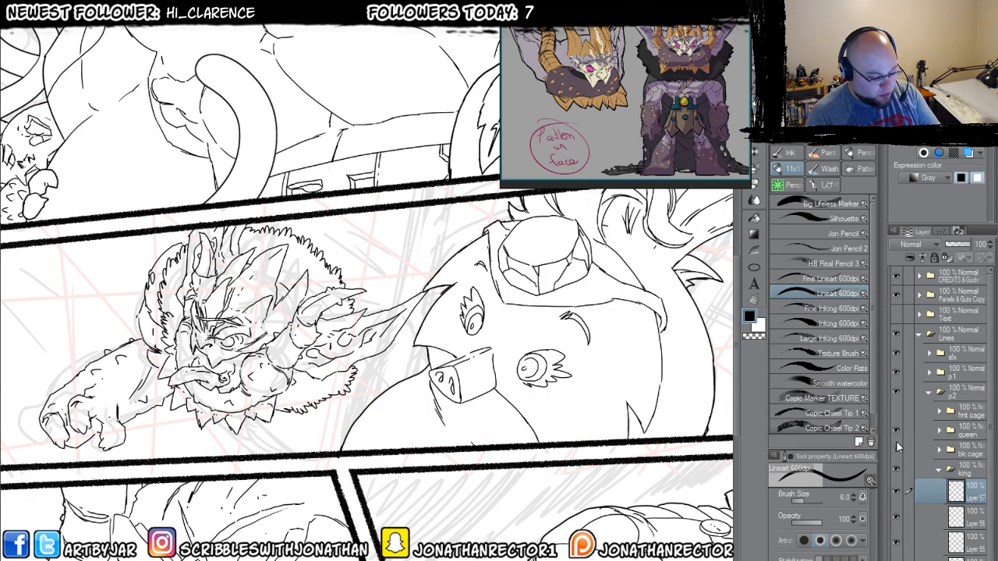
{"action": "left_click", "coordinate": [895, 416]}
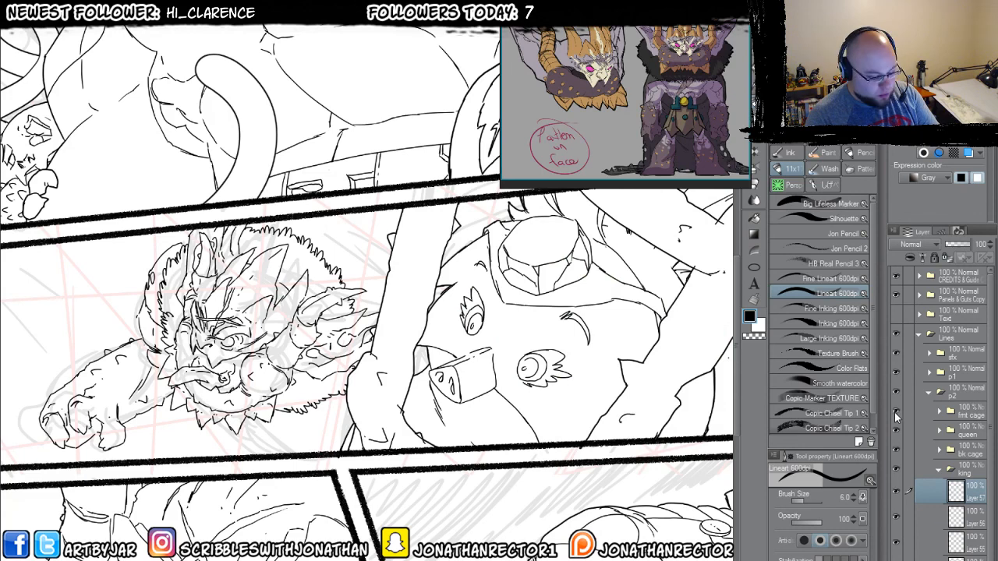
{"action": "left_click_drag", "start_coordinate": [894, 411], "coordinate": [897, 495]}
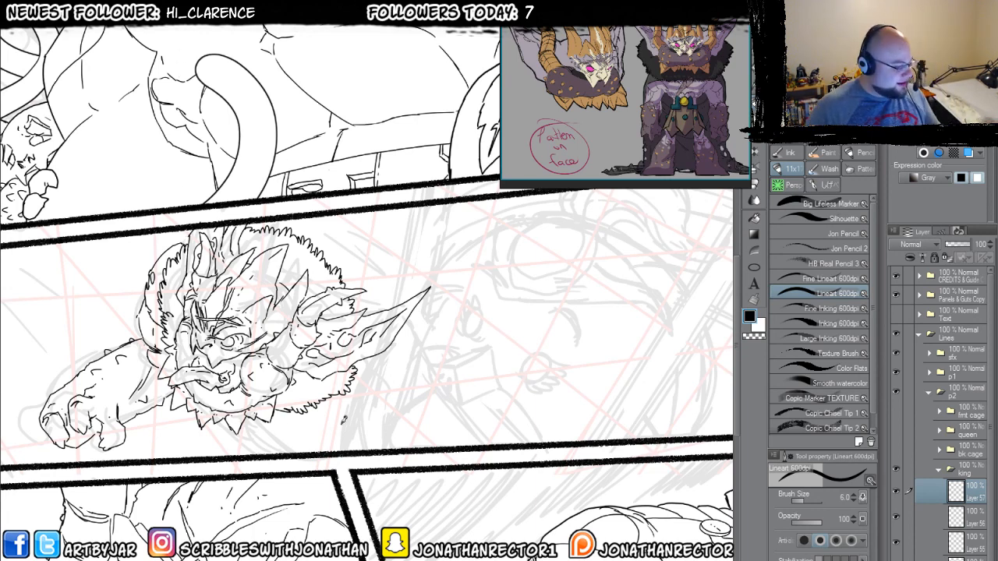
- Ink the king's rounded back, the shoulder detail behind his ear, and the chest and cloak folds below the fur collar
{"action": "left_click_drag", "start_coordinate": [284, 445], "coordinate": [348, 484]}
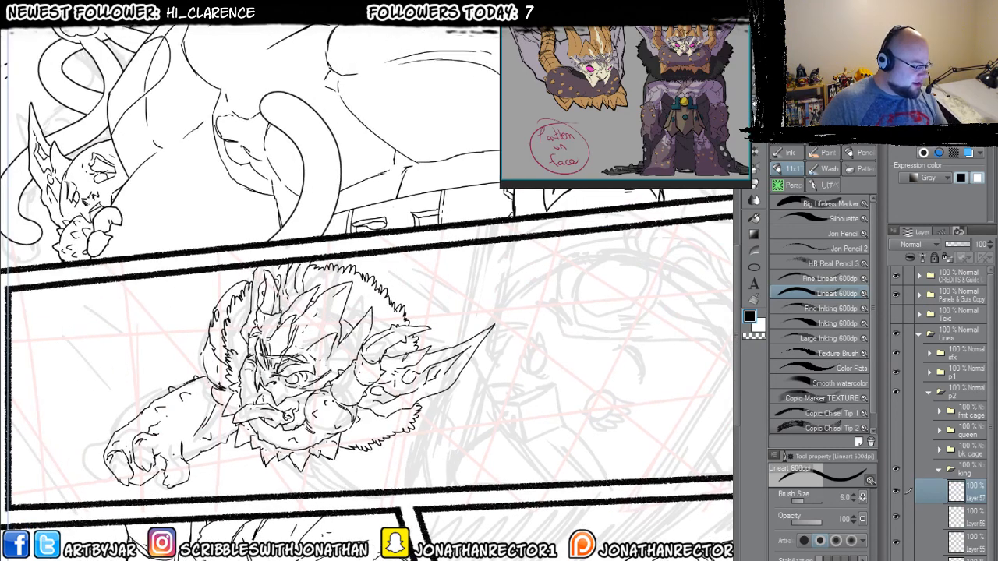
{"action": "left_click_drag", "start_coordinate": [392, 296], "coordinate": [457, 342]}
{"action": "left_click_drag", "start_coordinate": [427, 311], "coordinate": [464, 342]}
{"action": "mouse_move", "coordinate": [457, 322]}
{"action": "left_mouse_down"}
{"action": "mouse_move", "coordinate": [468, 337]}
{"action": "mouse_move", "coordinate": [448, 319]}
{"action": "mouse_move", "coordinate": [590, 423]}
{"action": "mouse_move", "coordinate": [606, 478]}
{"action": "left_mouse_up"}
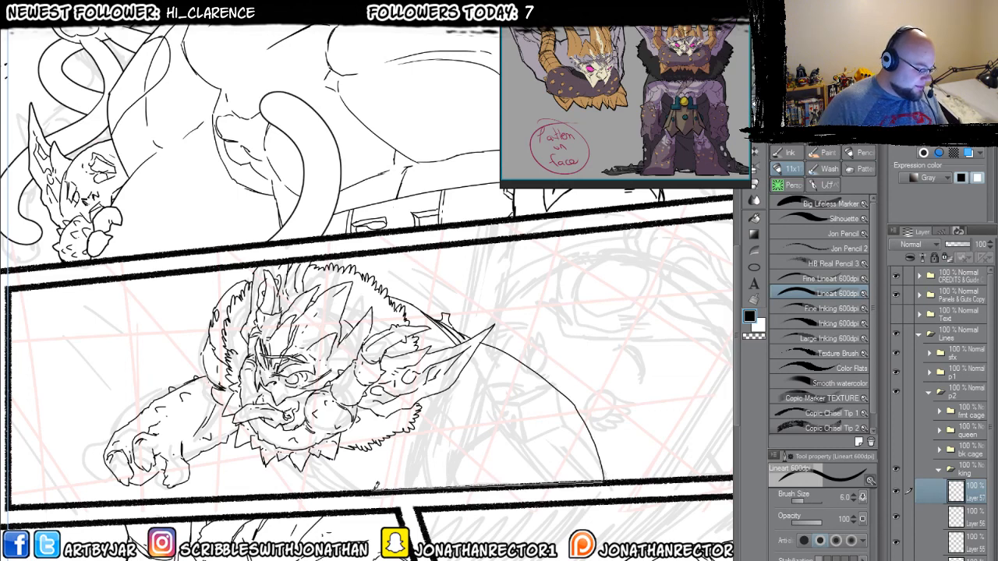
{"action": "left_click_drag", "start_coordinate": [381, 489], "coordinate": [328, 460]}
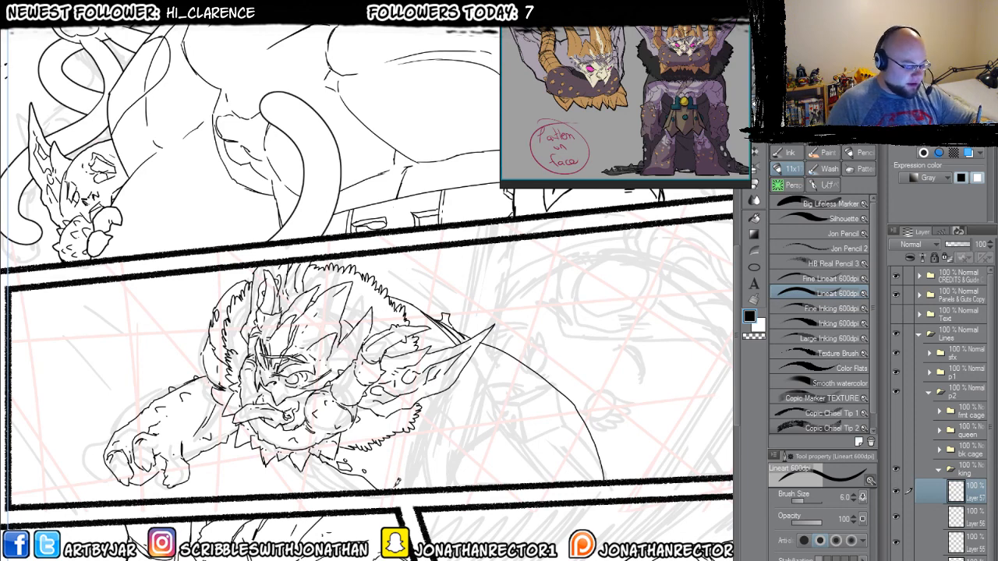
{"action": "mouse_move", "coordinate": [398, 483]}
{"action": "left_mouse_down"}
{"action": "mouse_move", "coordinate": [444, 423]}
{"action": "mouse_move", "coordinate": [425, 402]}
{"action": "left_mouse_up"}
{"action": "left_click_drag", "start_coordinate": [412, 450], "coordinate": [431, 402]}
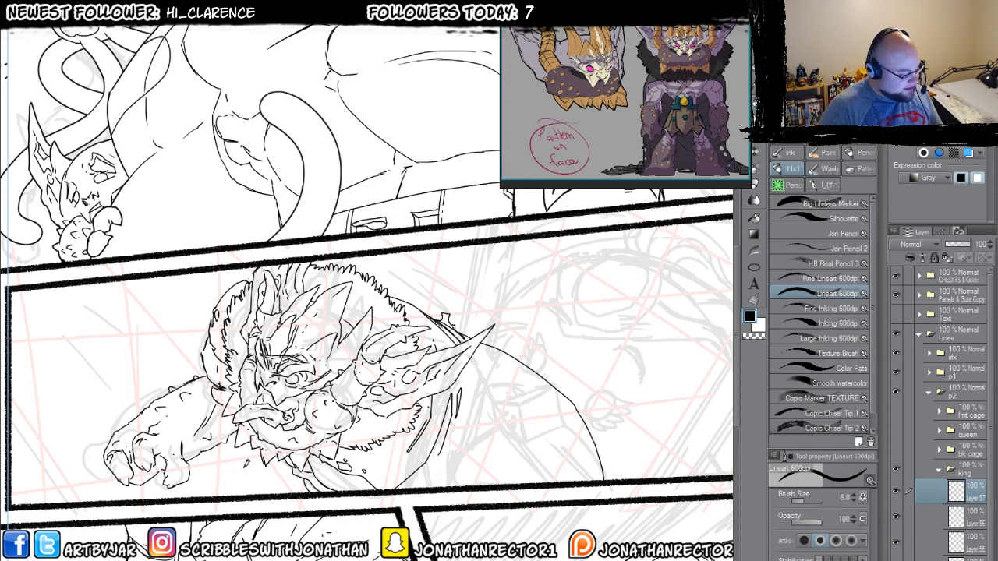
{"action": "left_click_drag", "start_coordinate": [179, 500], "coordinate": [341, 386]}
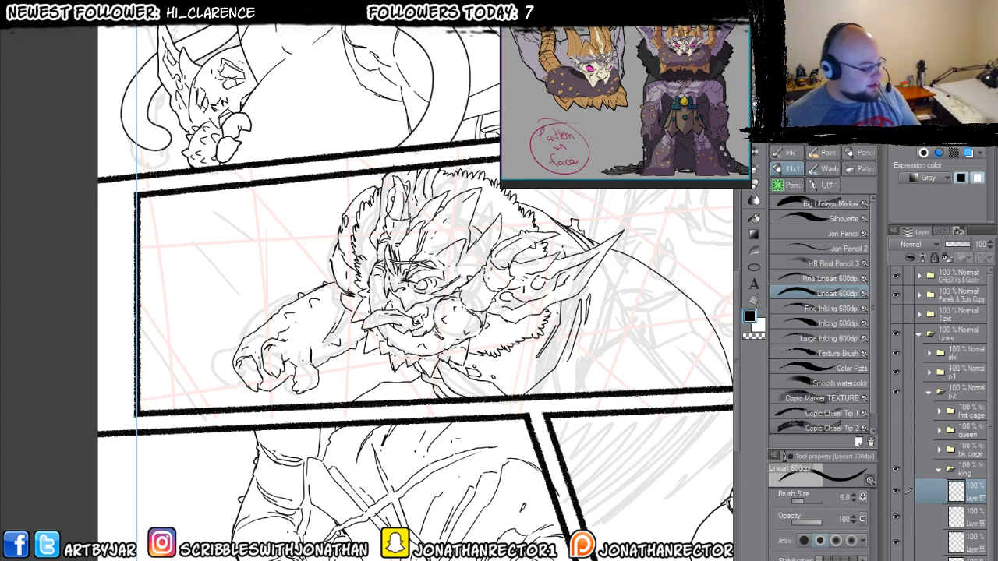
- Toggle the king's layers to check which one holds the arm, and clear the stray lasso selection
{"action": "left_click", "coordinate": [897, 544]}
{"action": "left_click", "coordinate": [897, 560]}
{"action": "left_click", "coordinate": [896, 560]}
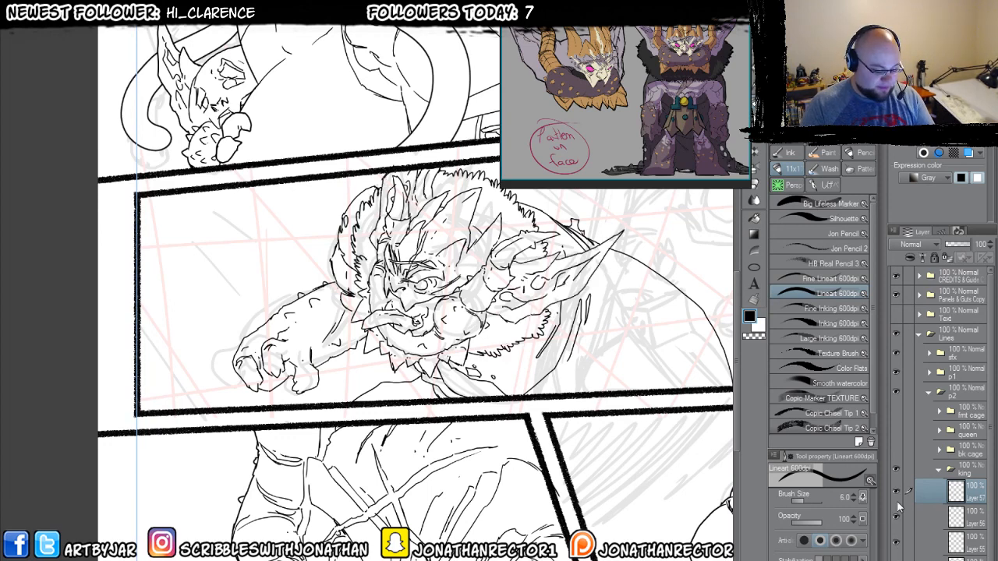
{"action": "left_click", "coordinate": [896, 490]}
{"action": "left_click", "coordinate": [895, 490]}
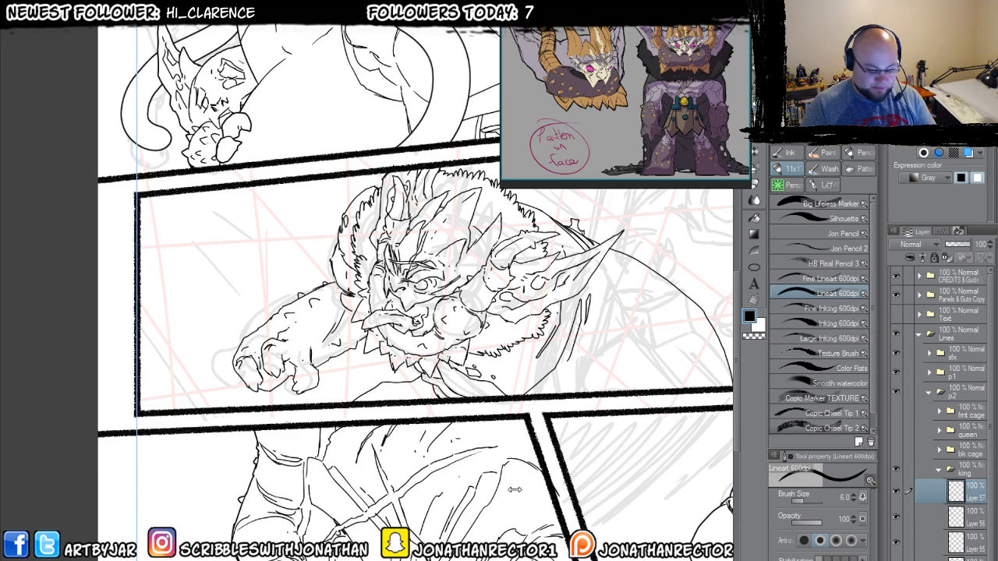
{"action": "key", "text": "m"}
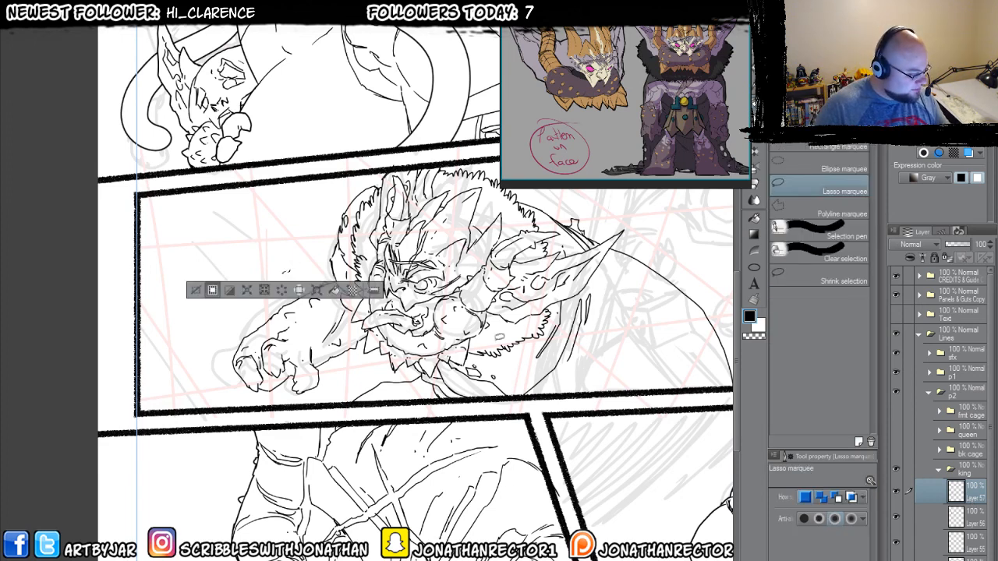
{"action": "left_click", "coordinate": [896, 490]}
{"action": "left_click", "coordinate": [896, 490]}
{"action": "left_click", "coordinate": [212, 290]}
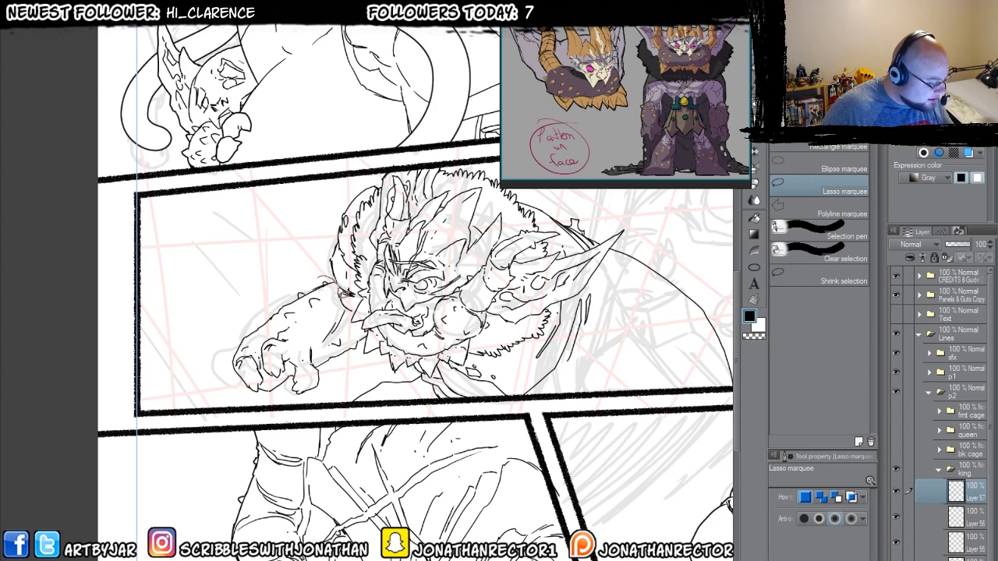
- Try to enlarge the lassoed arm and hand on Layer 57 and shift them away from the head
{"action": "mouse_move", "coordinate": [361, 352]}
{"action": "left_mouse_down"}
{"action": "mouse_move", "coordinate": [341, 386]}
{"action": "mouse_move", "coordinate": [311, 397]}
{"action": "mouse_move", "coordinate": [225, 388]}
{"action": "mouse_move", "coordinate": [272, 287]}
{"action": "left_mouse_up"}
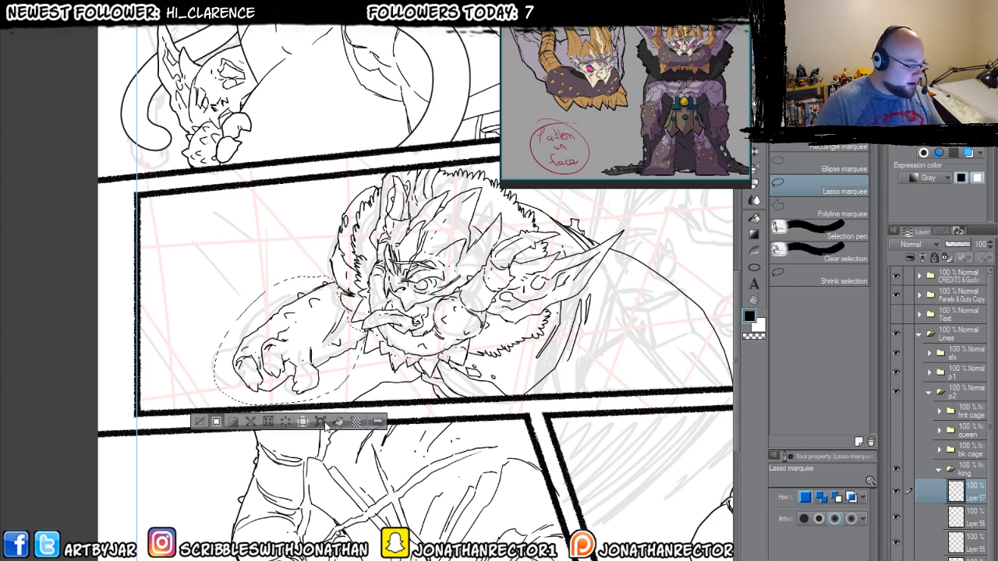
{"action": "left_click", "coordinate": [319, 421]}
{"action": "left_click_drag", "start_coordinate": [206, 406], "coordinate": [193, 425]}
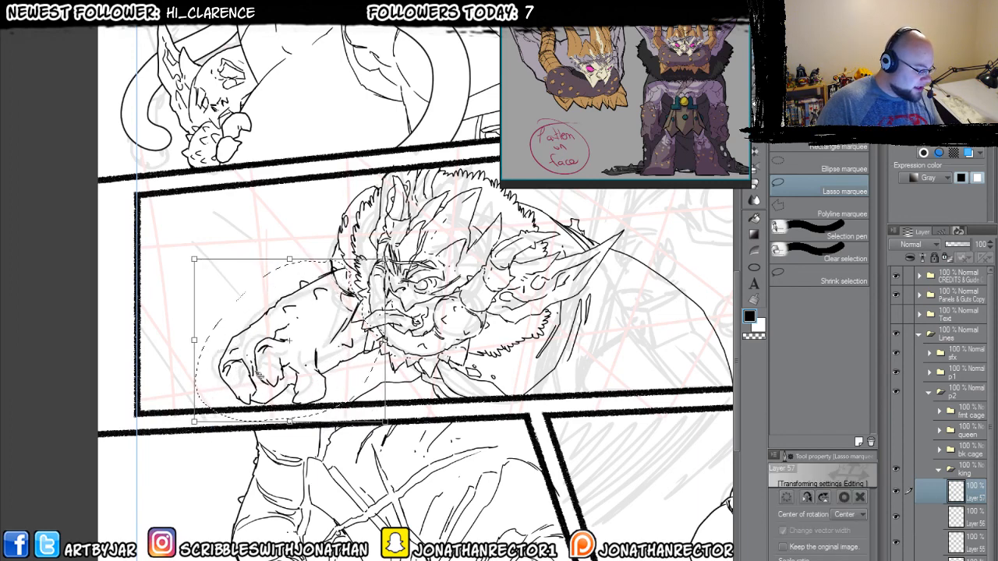
{"action": "left_click_drag", "start_coordinate": [259, 375], "coordinate": [222, 372]}
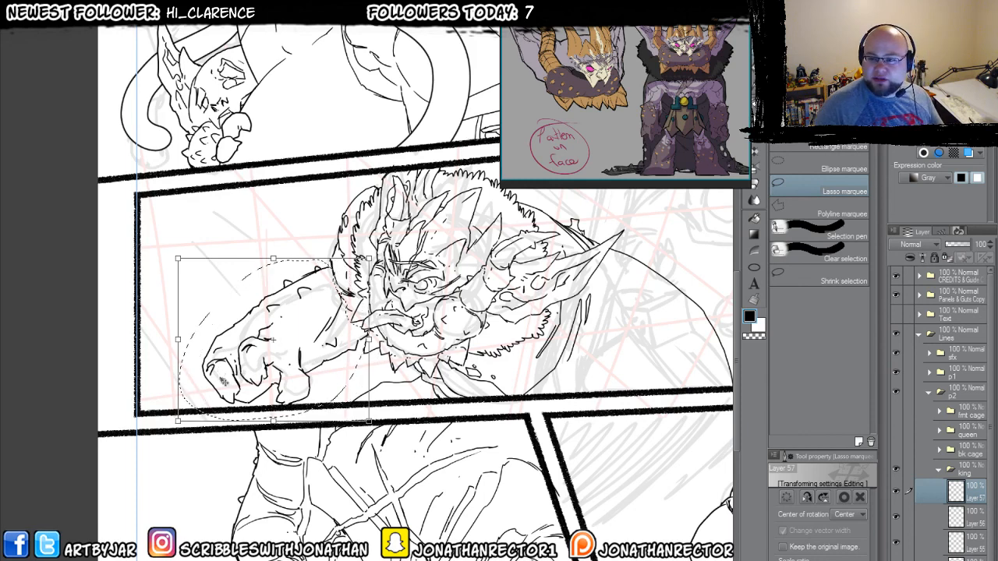
{"action": "key", "text": "Return"}
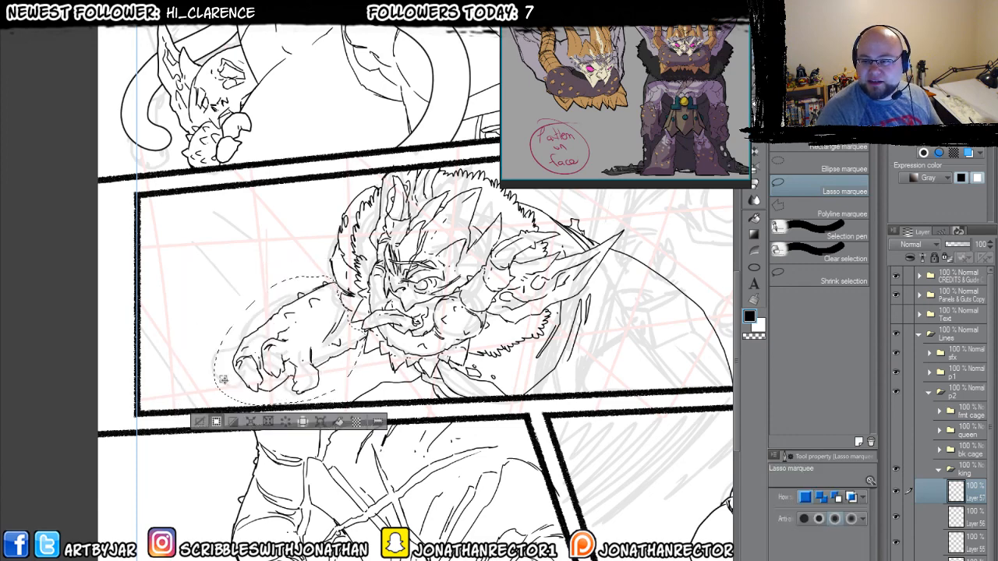
{"action": "left_click", "coordinate": [203, 421]}
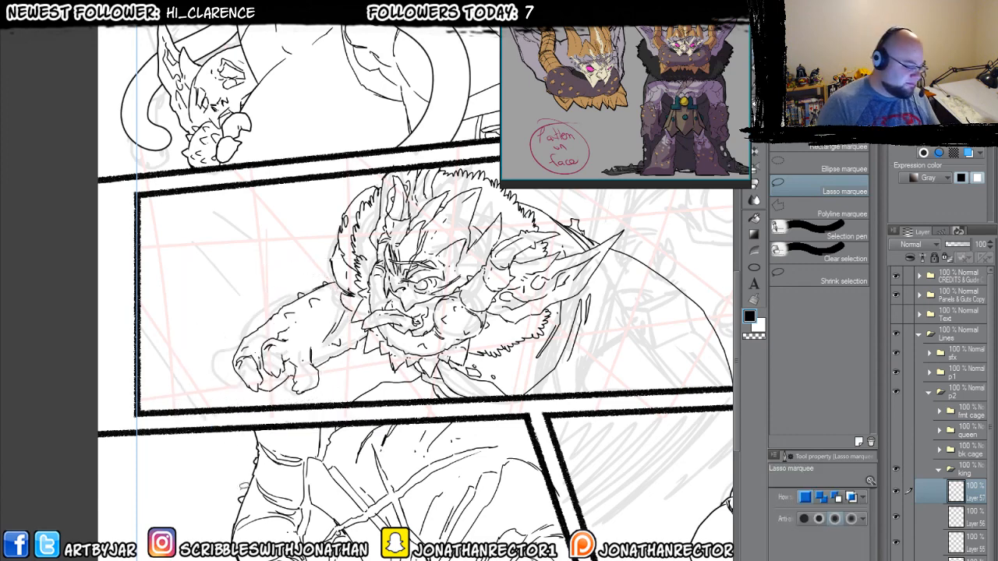
- Scale up the whole king folder toward the panel's upper-left corner, keeping its lower-right corner fixed
{"action": "left_click_drag", "start_coordinate": [386, 396], "coordinate": [349, 399]}
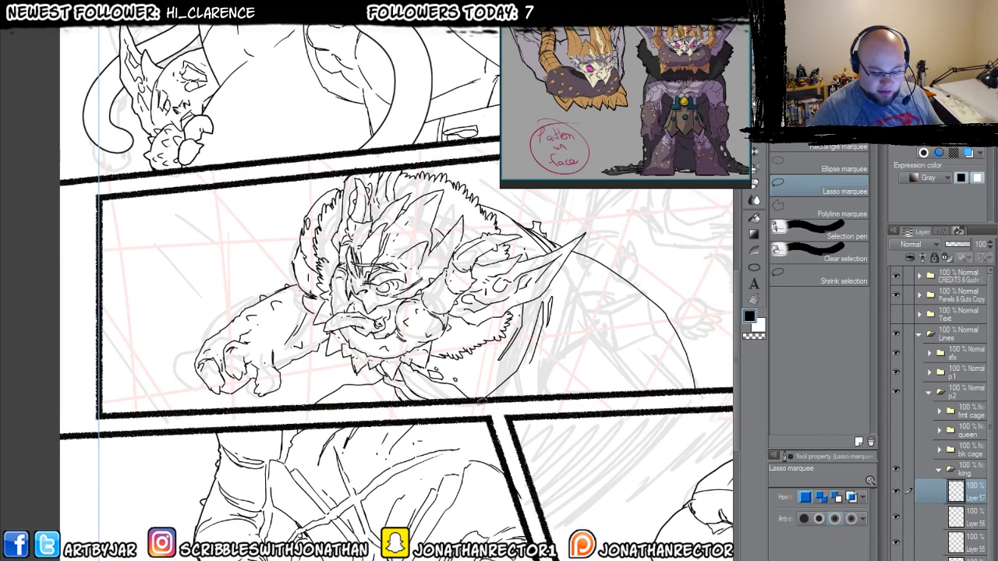
{"action": "left_click", "coordinate": [965, 469]}
{"action": "key", "text": "ctrl+t"}
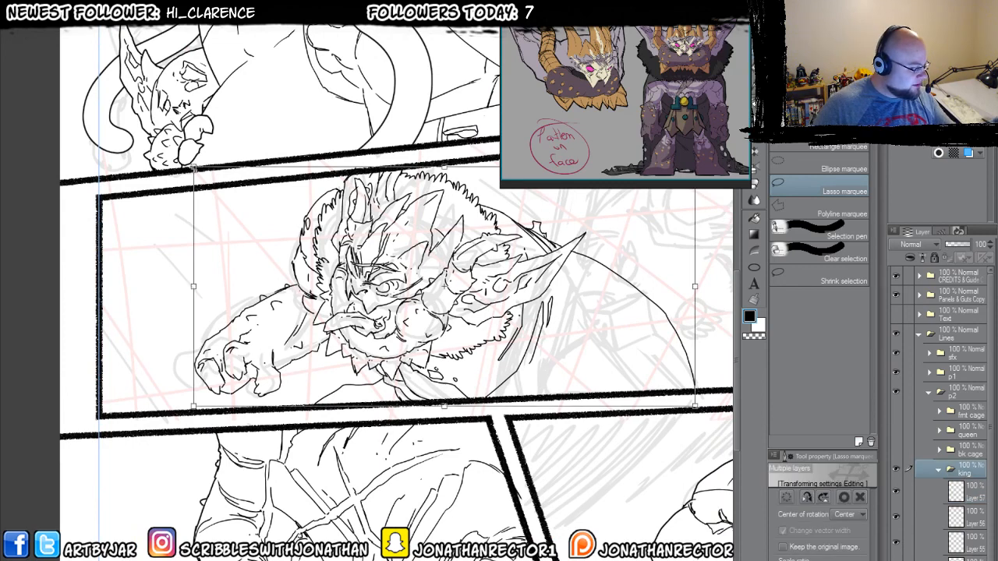
{"action": "left_click_drag", "start_coordinate": [171, 157], "coordinate": [154, 148]}
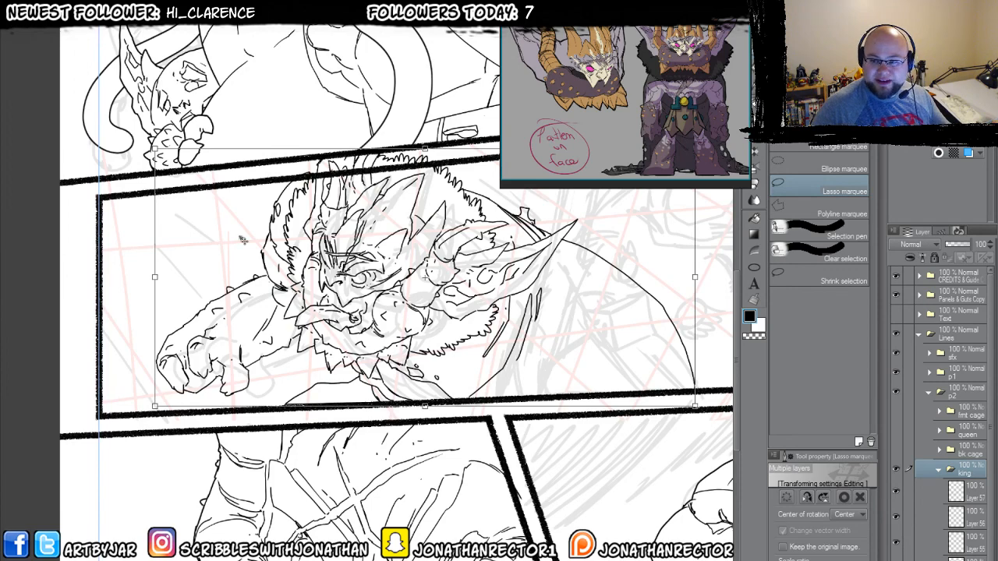
{"action": "key", "text": "Return"}
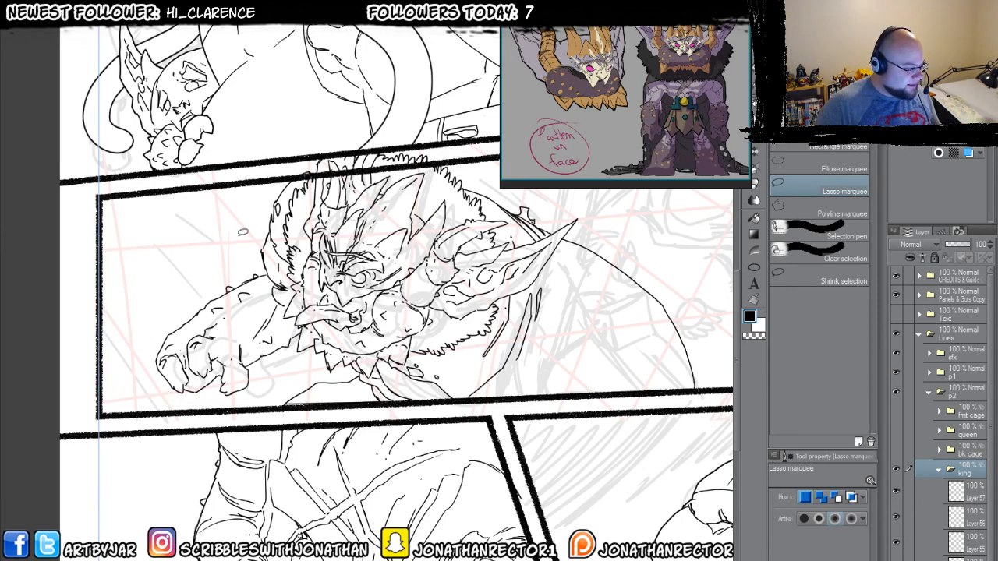
- Identify Layer 56 as the fur collar's layer and erase the fur spilling over the panel's upper border with the Hard eraser
{"action": "scroll", "coordinate": [242, 232], "scroll_direction": "up", "scroll_amount": 2}
{"action": "key", "text": "e"}
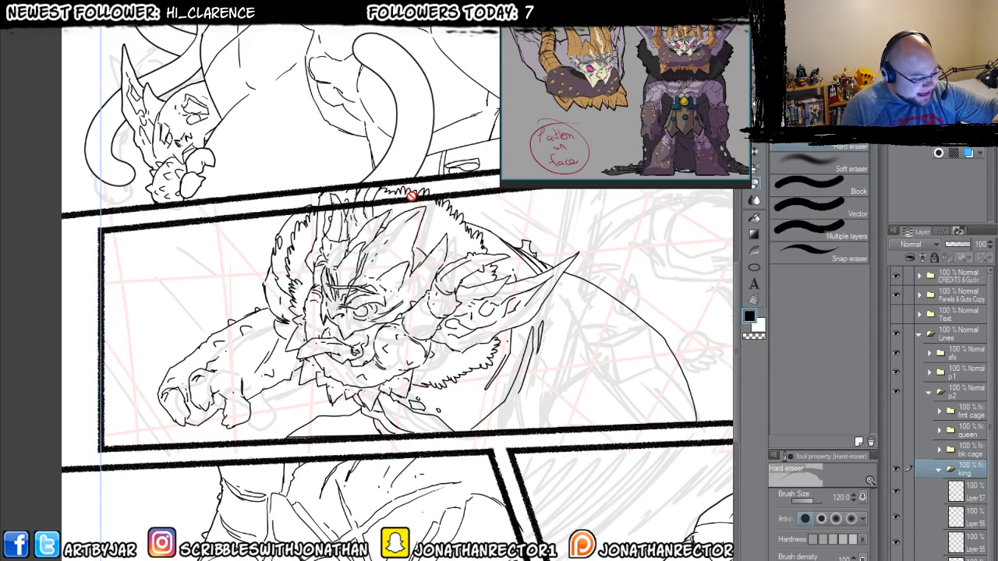
{"action": "left_click", "coordinate": [964, 496]}
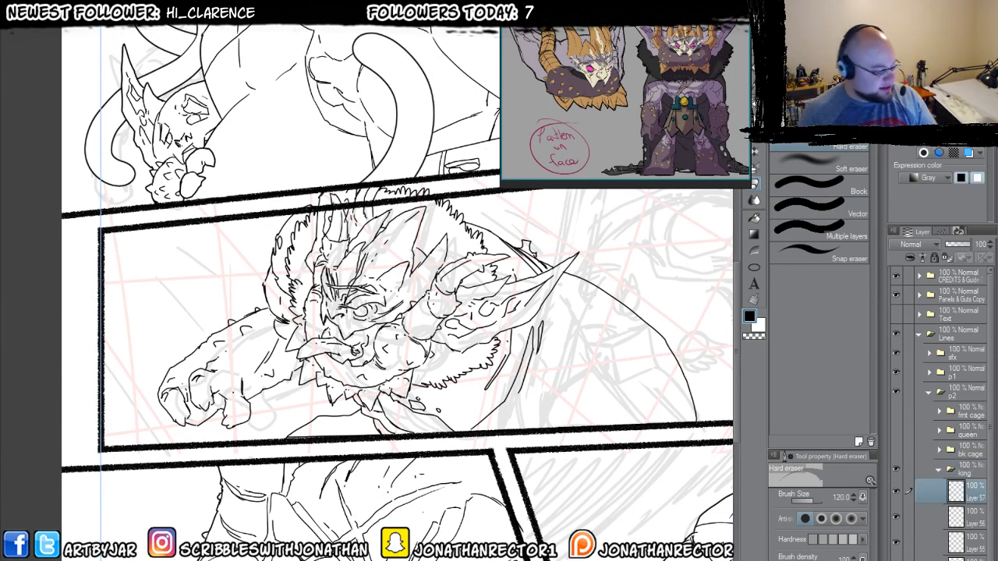
{"action": "left_click", "coordinate": [897, 491]}
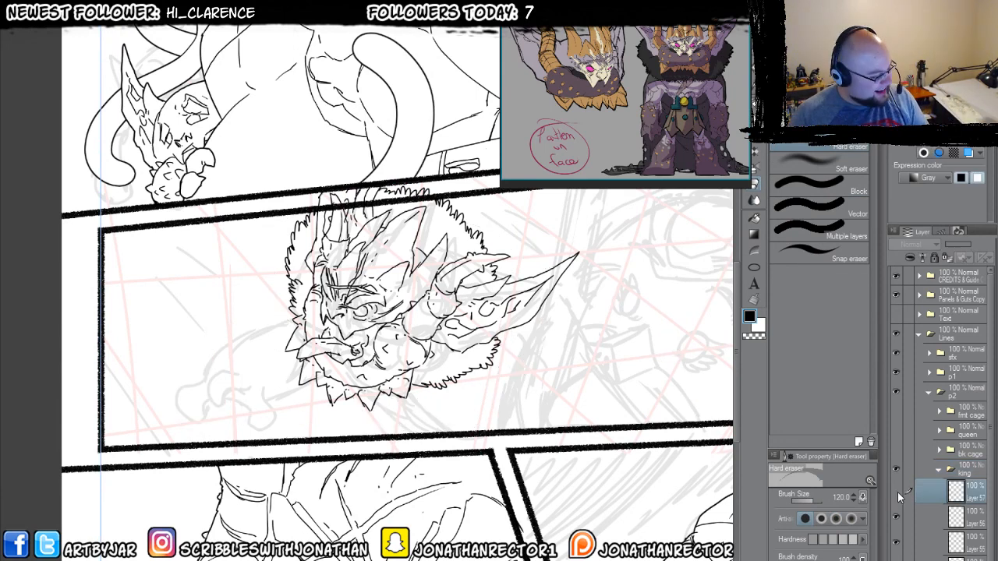
{"action": "left_click", "coordinate": [897, 492]}
{"action": "left_click", "coordinate": [896, 516]}
{"action": "left_click", "coordinate": [895, 516]}
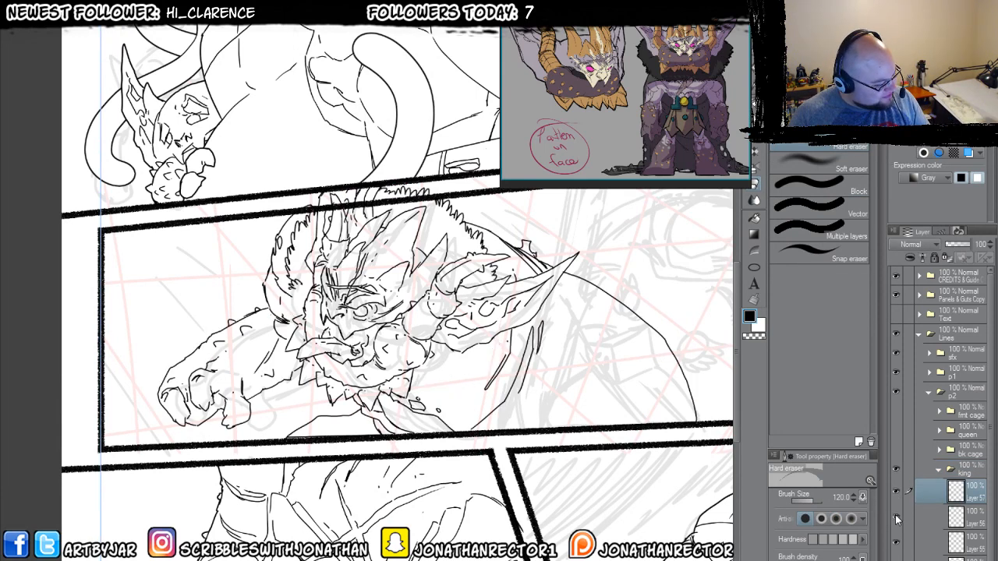
{"action": "left_click", "coordinate": [933, 521]}
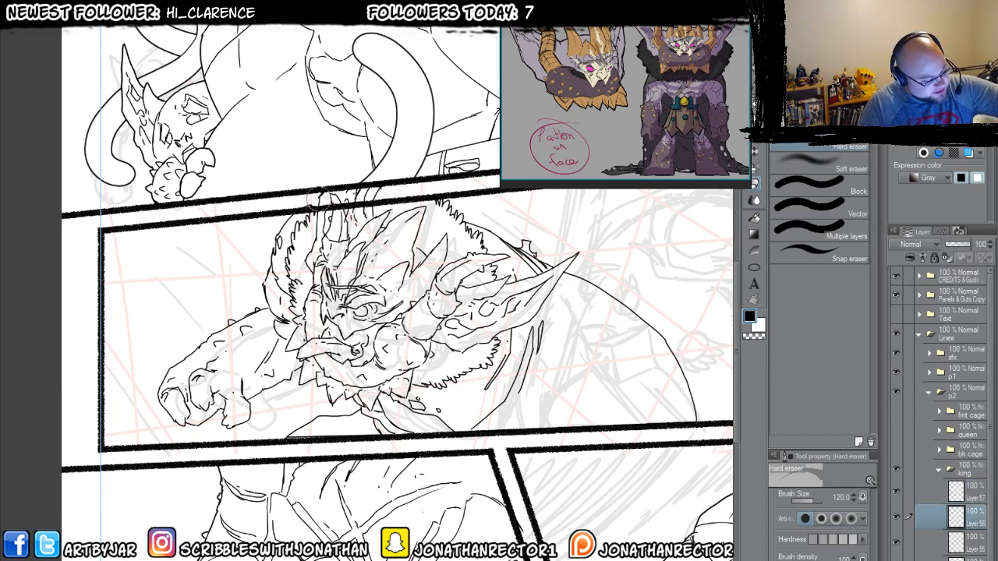
- Check which layers hold the king's ear and crown, and erase the crown and horn lines crossing the panel's upper border on Layer 54
{"action": "left_click", "coordinate": [896, 545]}
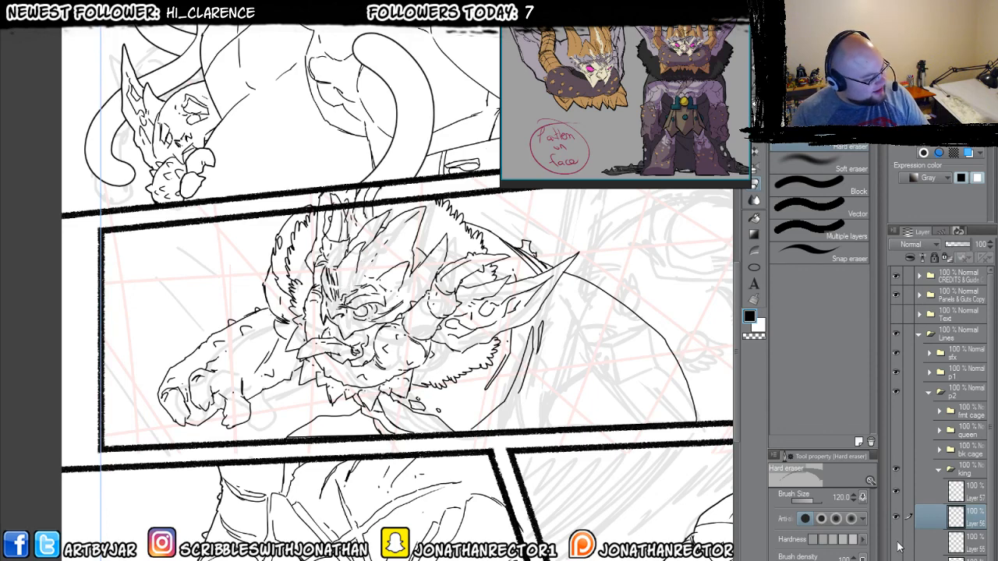
{"action": "left_click", "coordinate": [896, 544]}
{"action": "left_click", "coordinate": [896, 544]}
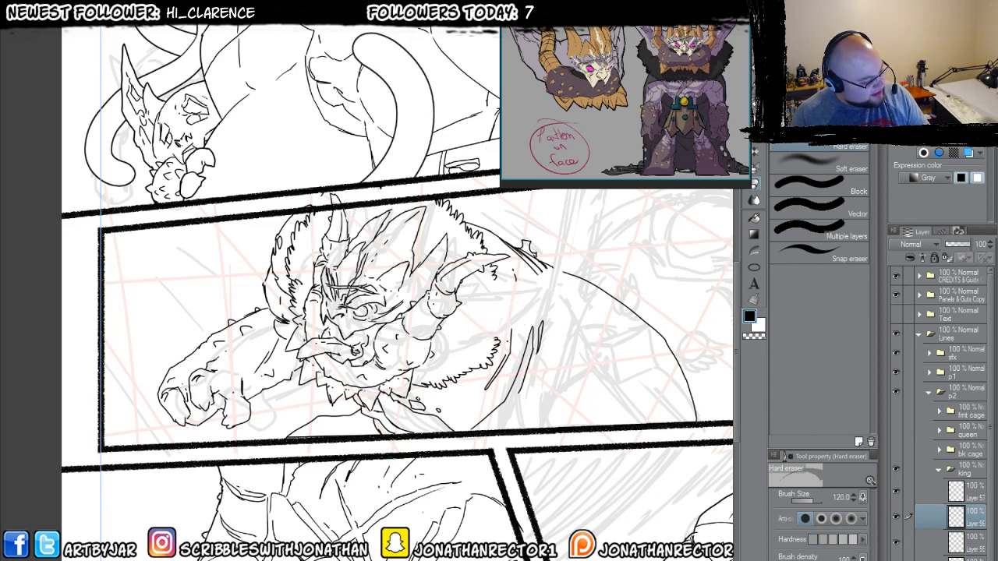
{"action": "left_click", "coordinate": [897, 544]}
{"action": "left_click", "coordinate": [951, 558]}
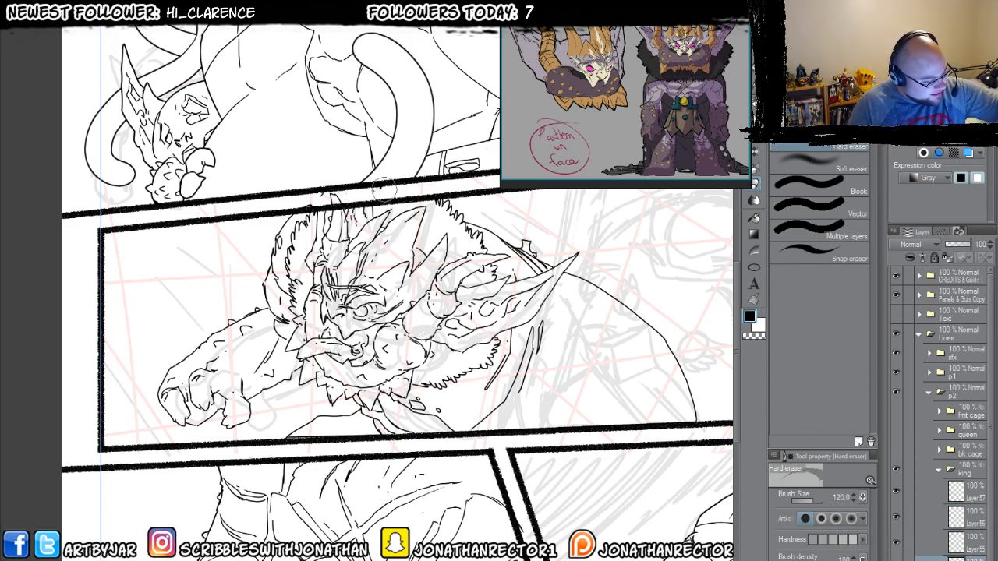
{"action": "left_click", "coordinate": [897, 558]}
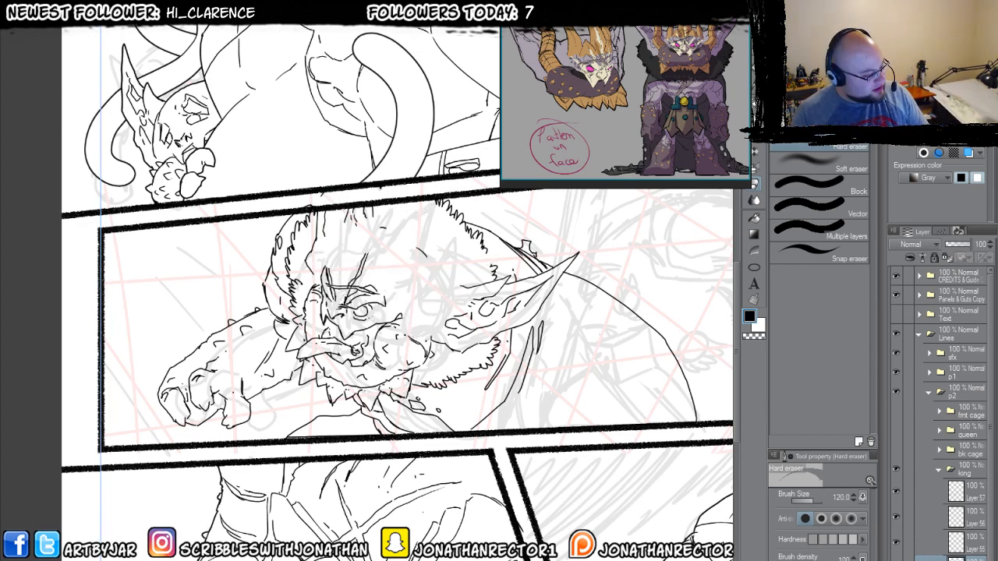
{"action": "left_click", "coordinate": [897, 559]}
{"action": "left_click", "coordinate": [952, 558]}
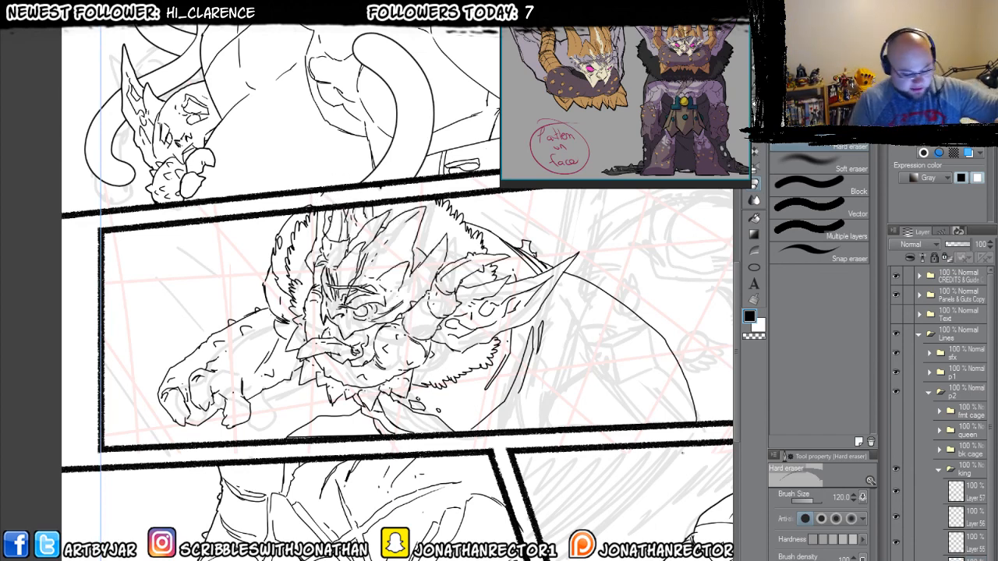
{"action": "left_click_drag", "start_coordinate": [314, 344], "coordinate": [352, 345]}
{"action": "key", "text": "ctrl+z"}
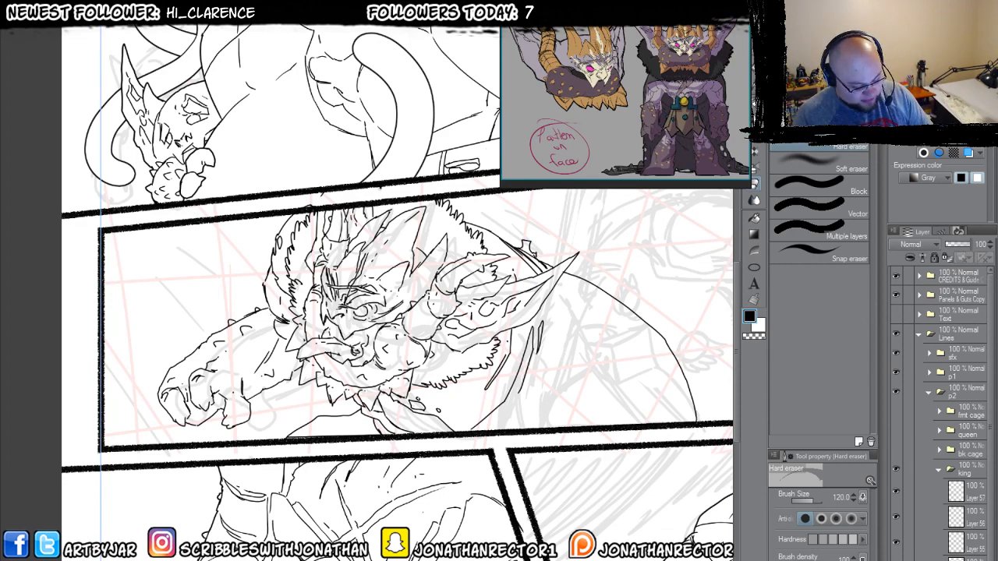
{"action": "left_click_drag", "start_coordinate": [312, 289], "coordinate": [356, 350]}
{"action": "key", "text": "ctrl+z"}
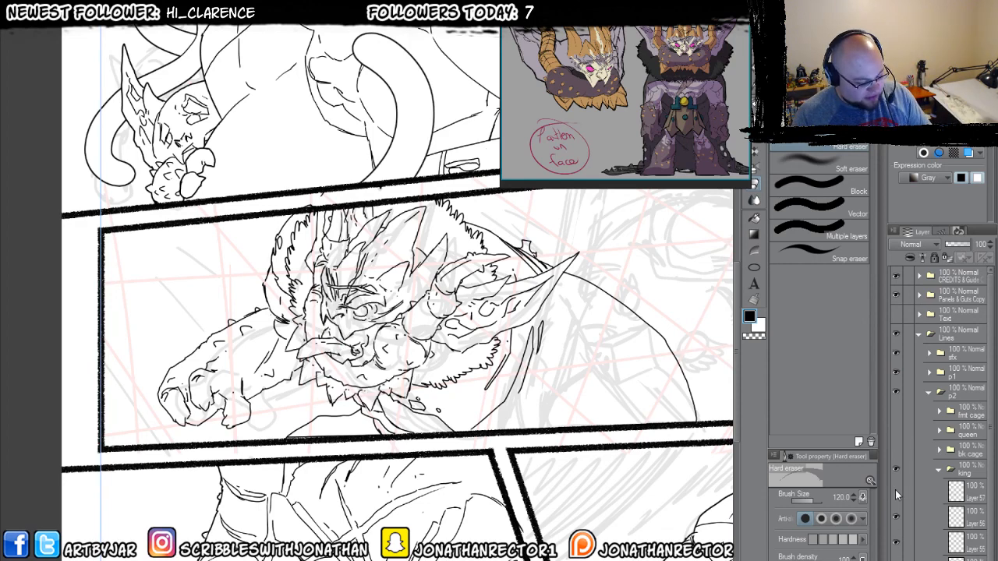
- On Layer 57, close the gaps in the king's outline along the panel's lower border with the Lineart 600dpi pen
{"action": "left_click", "coordinate": [895, 491]}
{"action": "left_click", "coordinate": [895, 491]}
{"action": "left_click", "coordinate": [919, 493]}
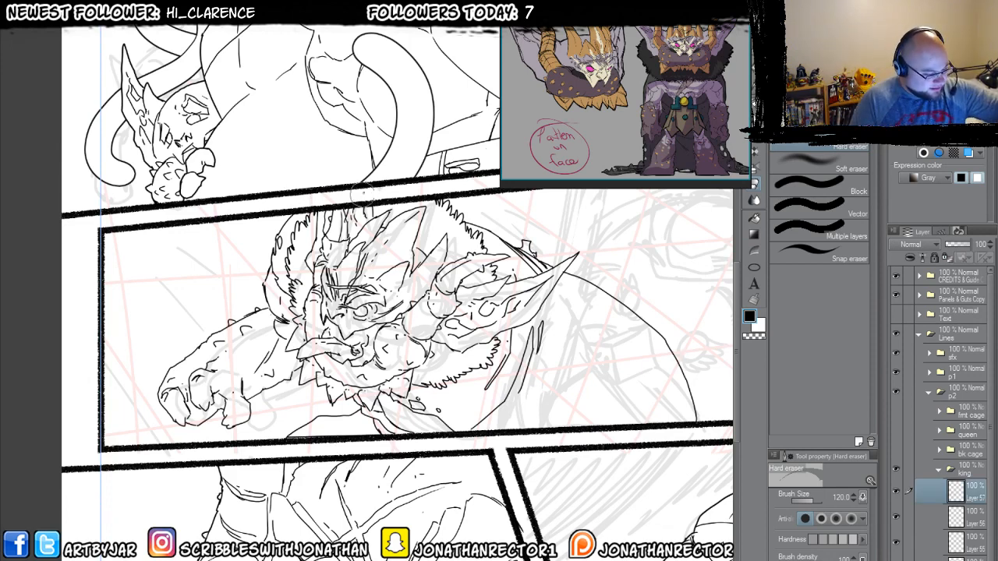
{"action": "key", "text": "p"}
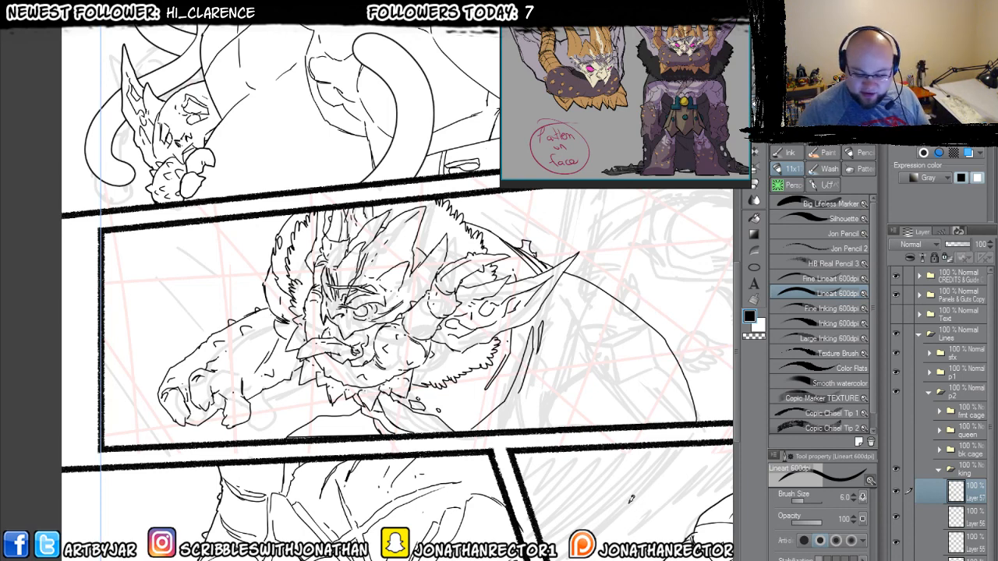
{"action": "key", "text": "g"}
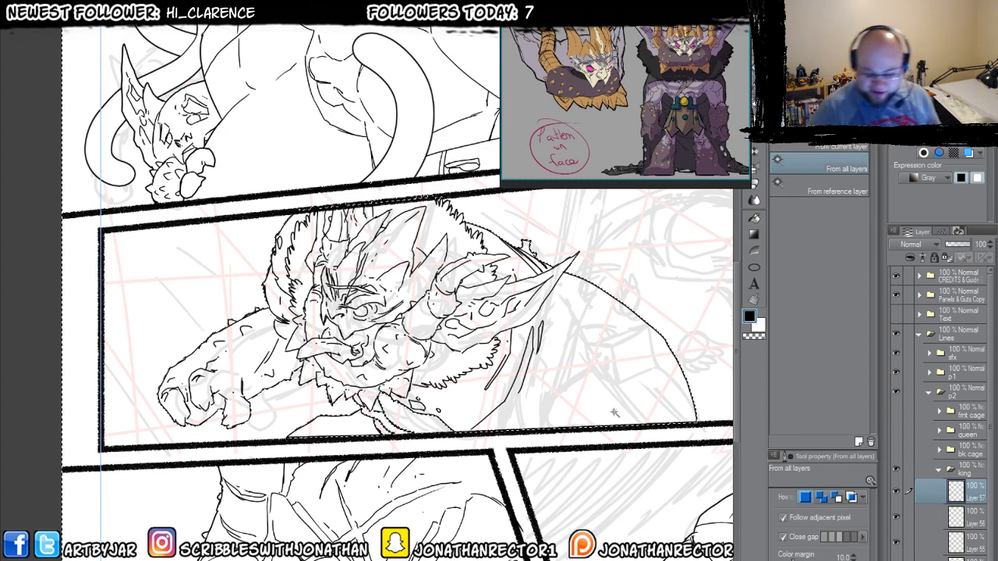
{"action": "key", "text": "p"}
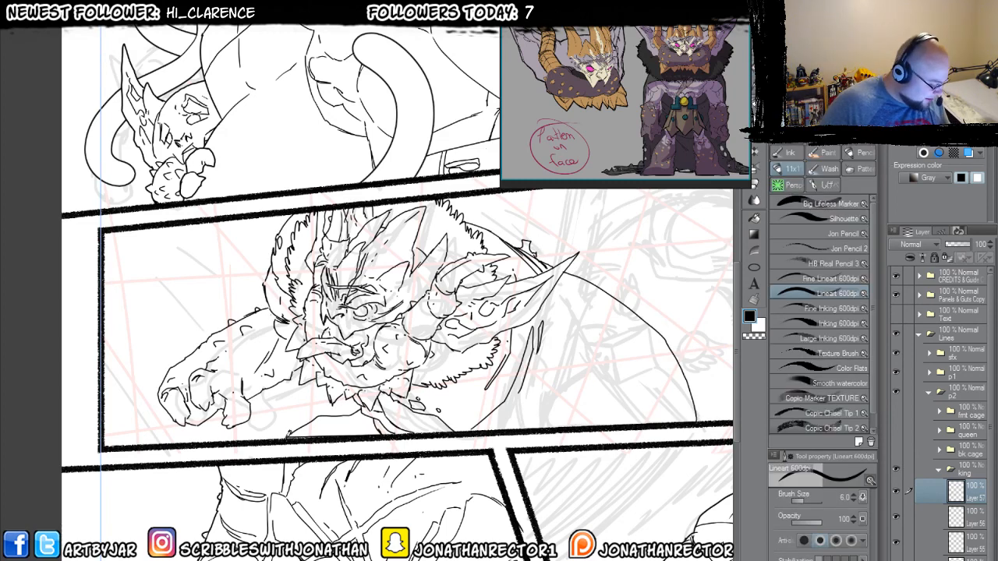
{"action": "left_click_drag", "start_coordinate": [288, 434], "coordinate": [700, 416]}
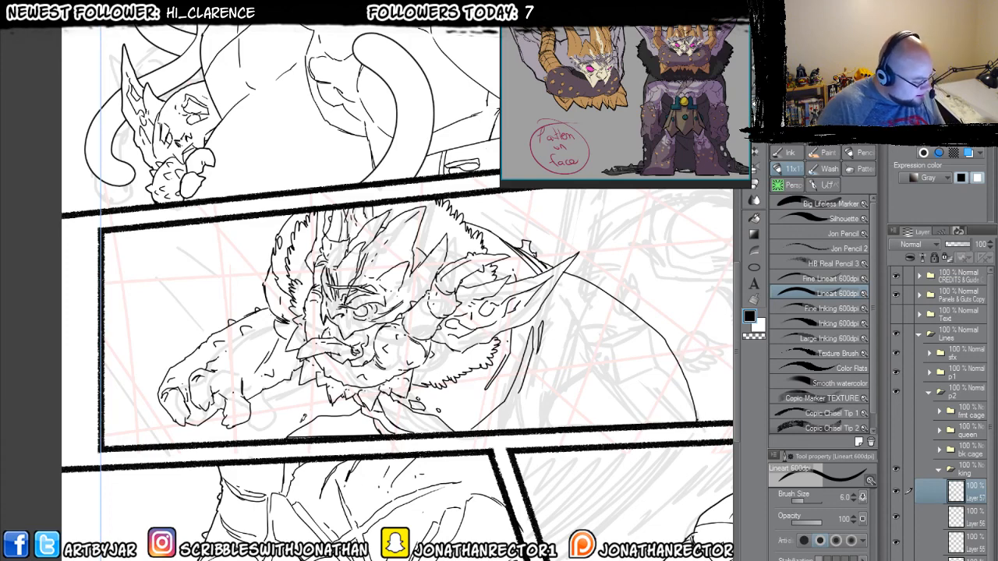
- Make a white knockout fill from the area outside the king, place it at the bottom of the king folder, and collapse the folder
{"action": "key", "text": "g"}
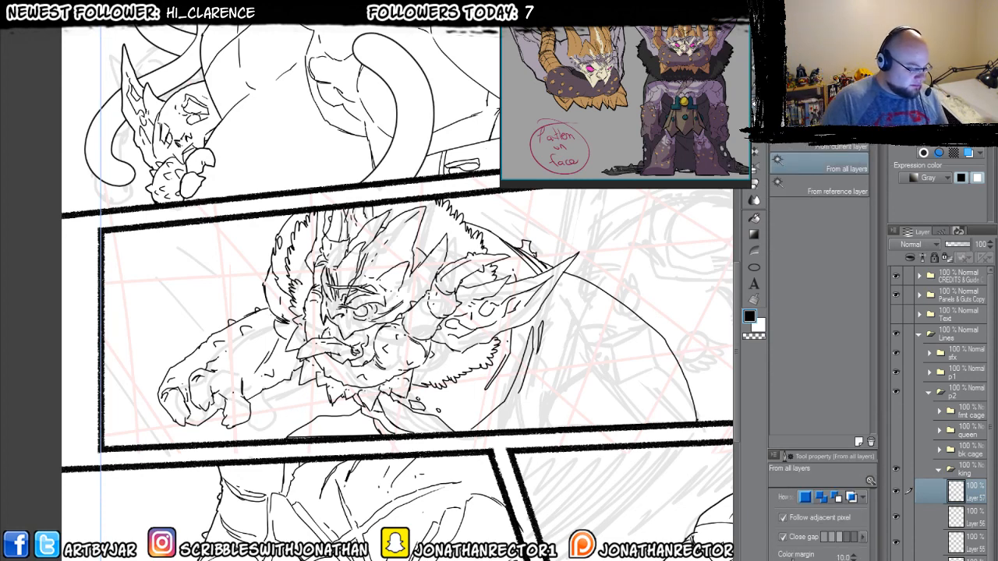
{"action": "left_click", "coordinate": [194, 273]}
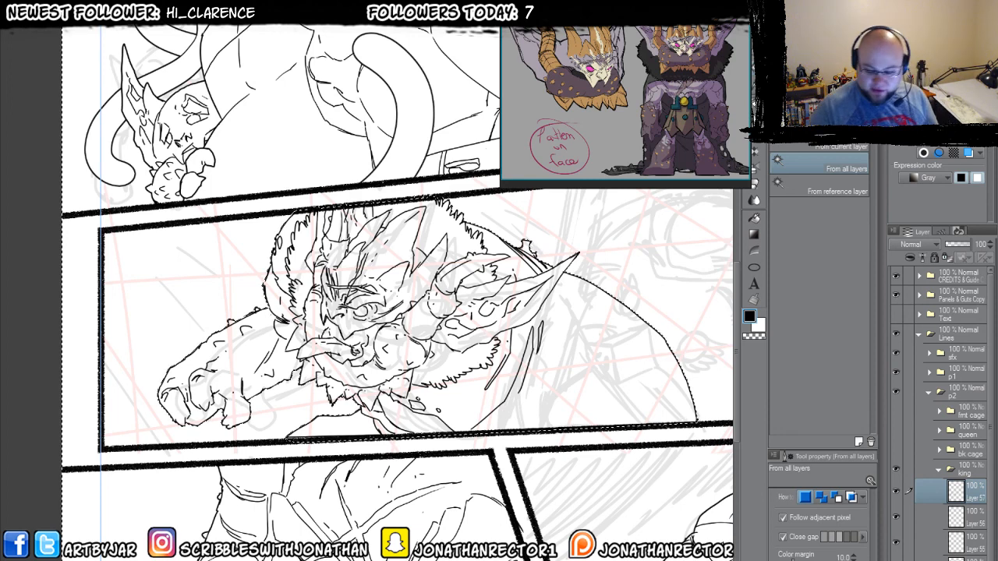
{"action": "key", "text": "F1"}
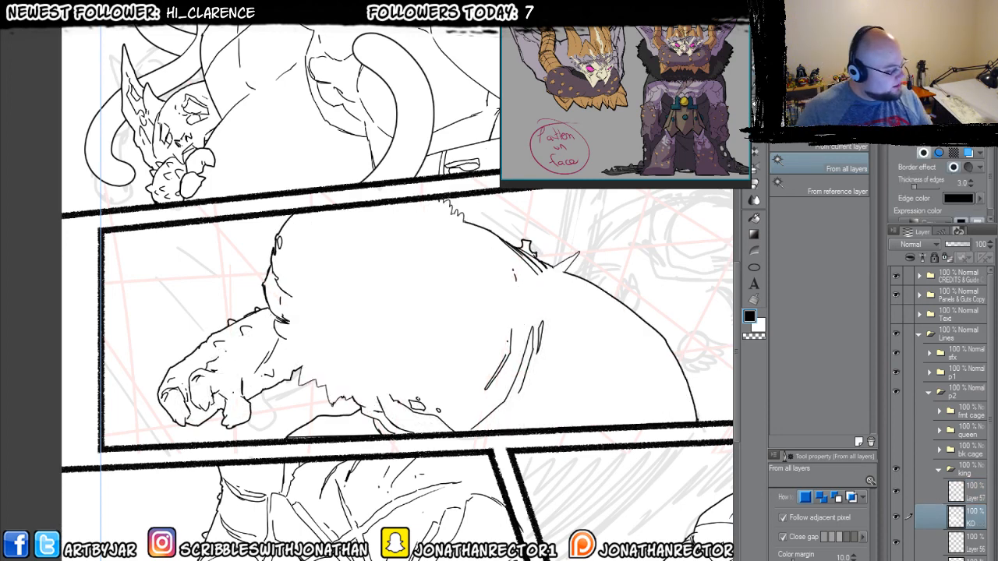
{"action": "scroll", "coordinate": [967, 468], "scroll_direction": "down", "scroll_amount": 2}
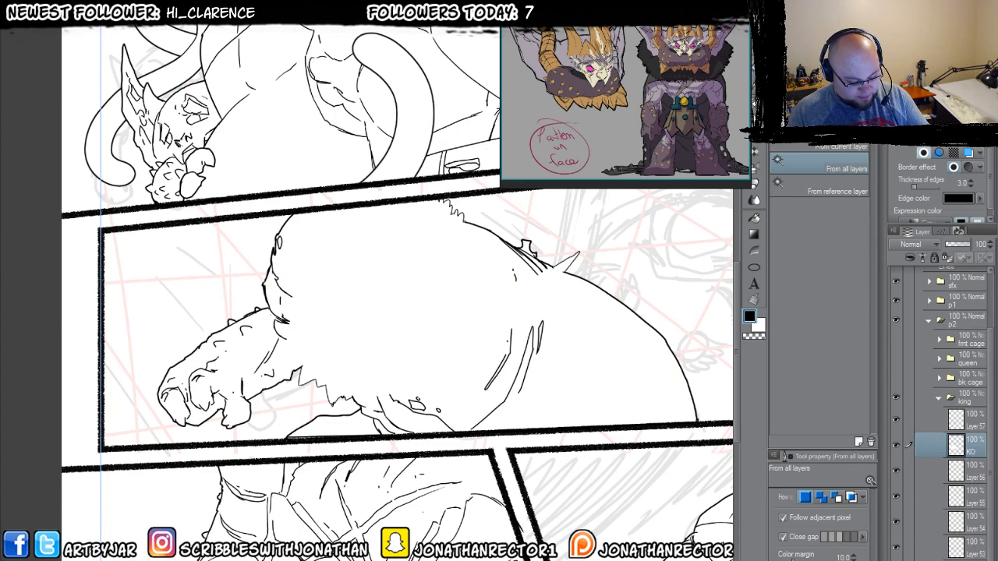
{"action": "left_click_drag", "start_coordinate": [968, 447], "coordinate": [968, 559]}
{"action": "left_click", "coordinate": [938, 399]}
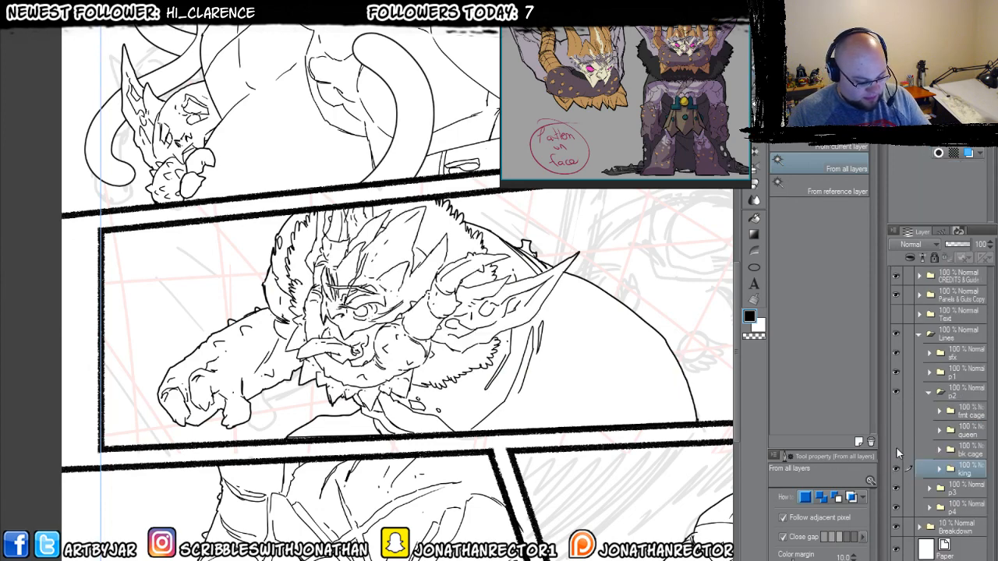
- Show the cage and queen folders again and add a new layer directly below the king folder
{"action": "scroll", "coordinate": [419, 507], "scroll_direction": "down", "scroll_amount": 4}
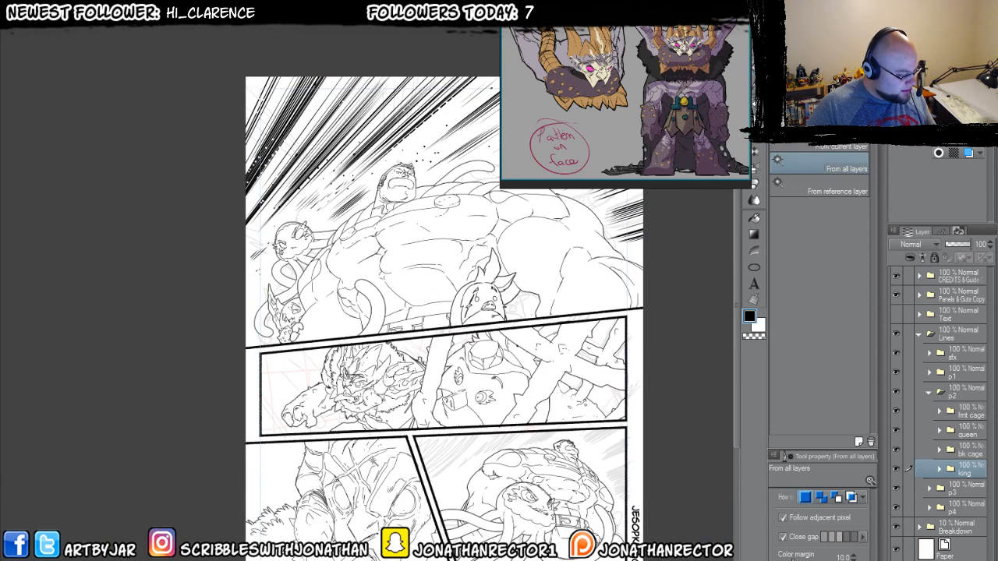
{"action": "scroll", "coordinate": [369, 458], "scroll_direction": "up", "scroll_amount": 3}
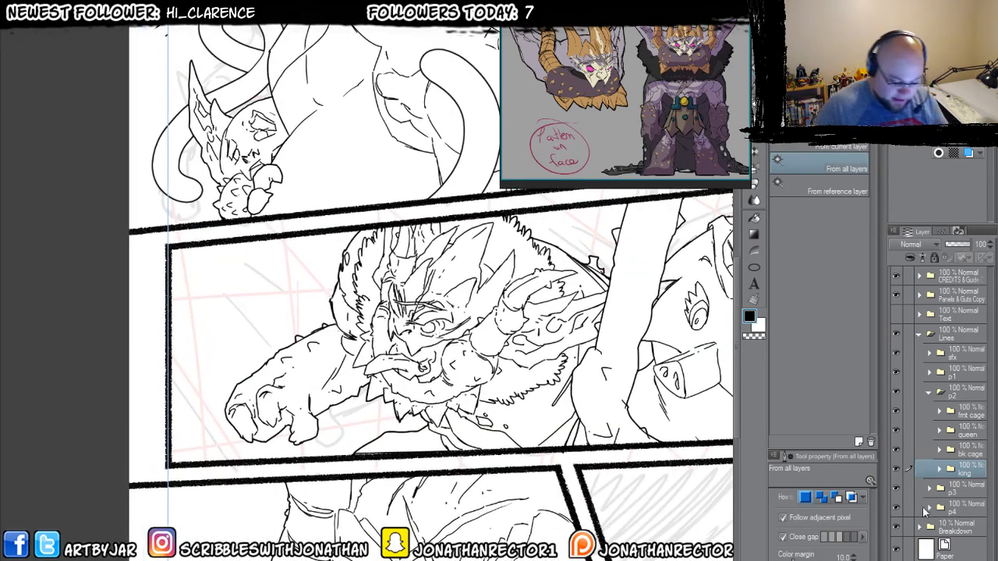
{"action": "key", "text": "ctrl+shift+n"}
{"action": "left_click_drag", "start_coordinate": [948, 477], "coordinate": [965, 508]}
- Ink floor cracks, a broken slab outline and small debris around the king's outstretched arm with the Lineart 600dpi pen
{"action": "left_click_drag", "start_coordinate": [293, 269], "coordinate": [355, 289]}
{"action": "key", "text": "b"}
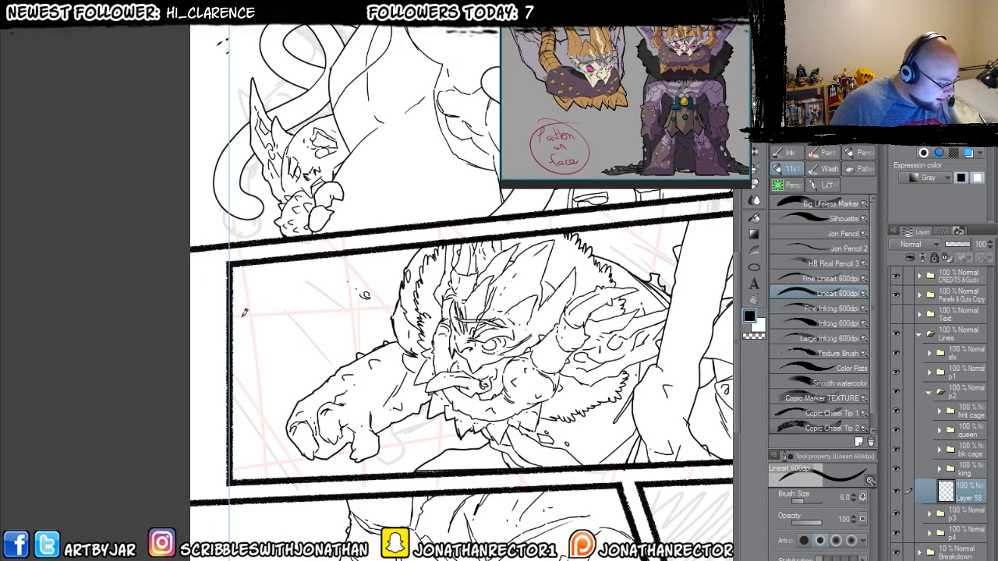
{"action": "left_click_drag", "start_coordinate": [240, 378], "coordinate": [265, 417]}
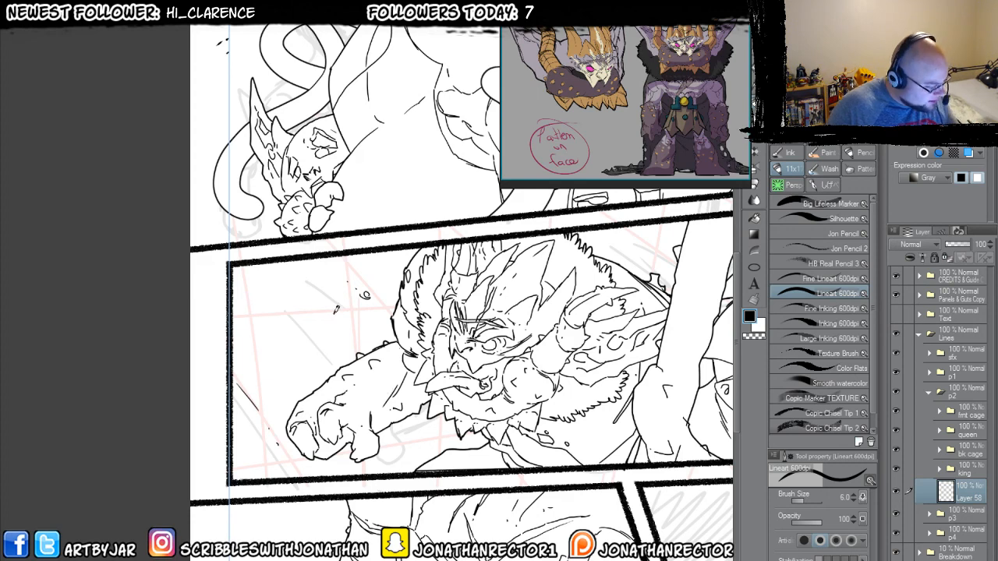
{"action": "left_click_drag", "start_coordinate": [334, 312], "coordinate": [292, 313]}
{"action": "left_click_drag", "start_coordinate": [247, 289], "coordinate": [282, 315]}
{"action": "mouse_move", "coordinate": [282, 315]}
{"action": "left_mouse_down"}
{"action": "mouse_move", "coordinate": [337, 303]}
{"action": "mouse_move", "coordinate": [317, 289]}
{"action": "left_mouse_up"}
{"action": "left_click_drag", "start_coordinate": [330, 325], "coordinate": [306, 326]}
{"action": "mouse_move", "coordinate": [421, 428]}
{"action": "left_mouse_down"}
{"action": "mouse_move", "coordinate": [374, 380]}
{"action": "mouse_move", "coordinate": [400, 401]}
{"action": "mouse_move", "coordinate": [337, 386]}
{"action": "left_mouse_up"}
{"action": "left_click_drag", "start_coordinate": [228, 330], "coordinate": [221, 339]}
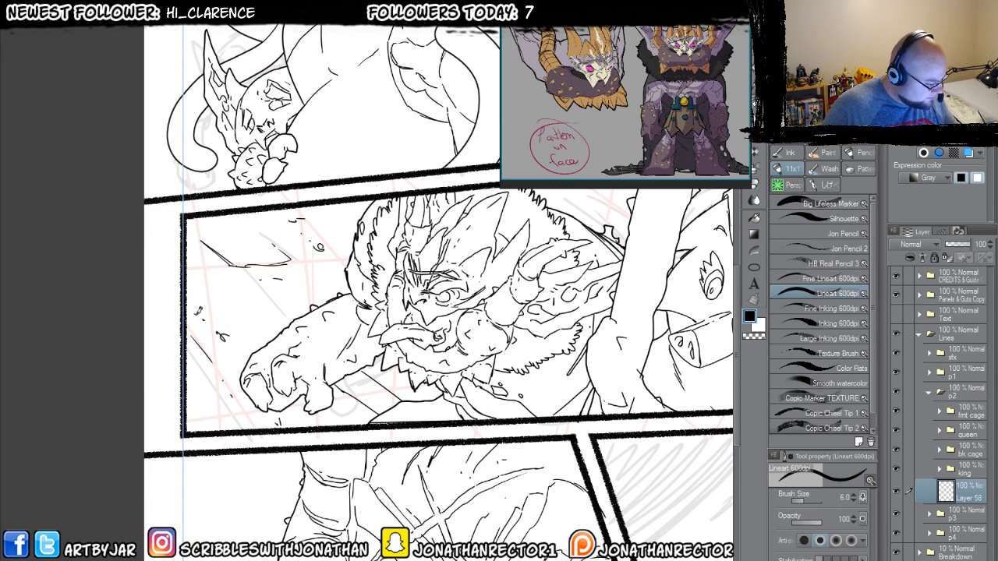
- Ink the background lines between the cage bars in the panel's upper-right corner and switch to the Hard eraser
{"action": "mouse_move", "coordinate": [303, 276]}
{"action": "left_mouse_down"}
{"action": "mouse_move", "coordinate": [215, 286]}
{"action": "mouse_move", "coordinate": [188, 373]}
{"action": "left_mouse_up"}
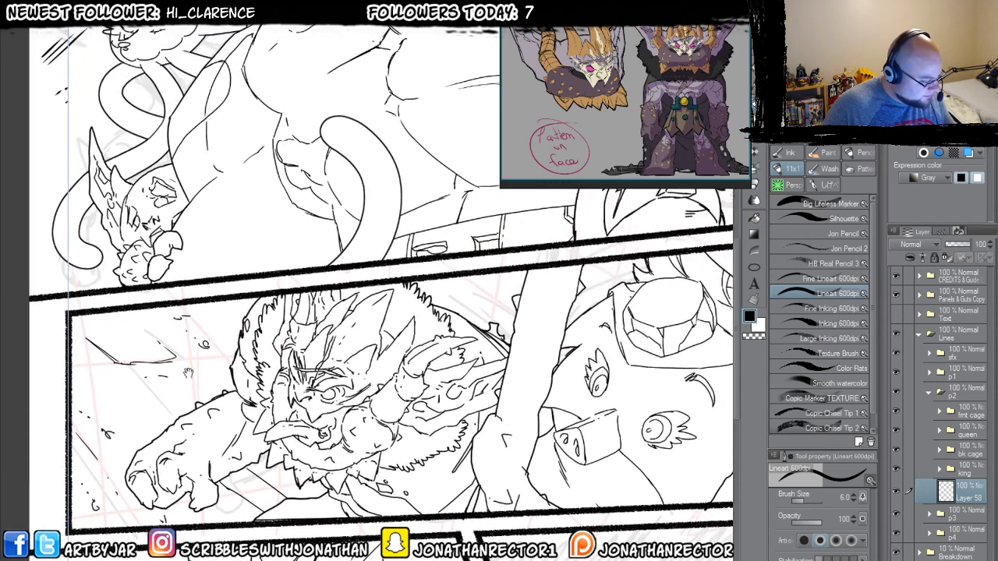
{"action": "left_click_drag", "start_coordinate": [505, 300], "coordinate": [213, 306]}
{"action": "left_click_drag", "start_coordinate": [470, 350], "coordinate": [219, 345]}
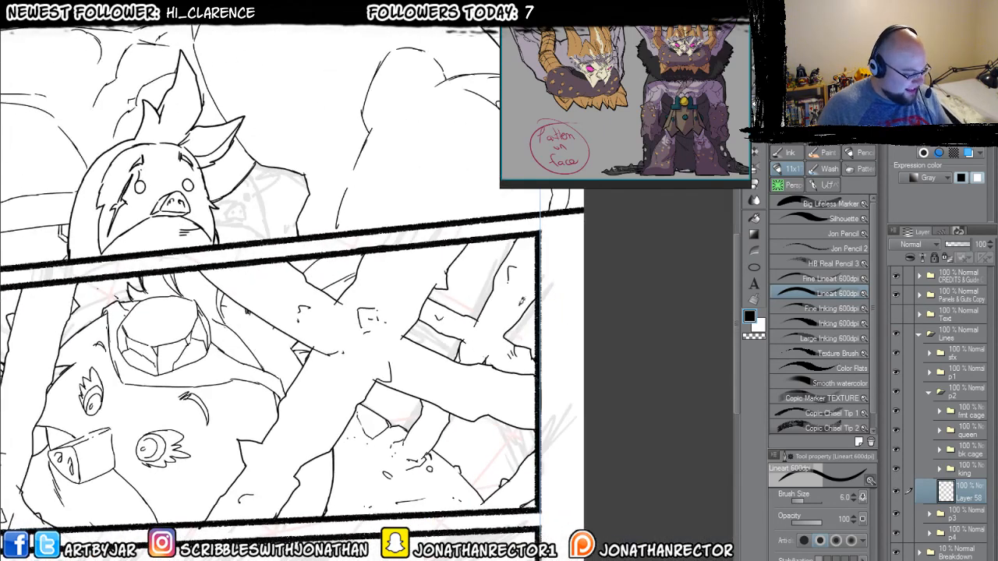
{"action": "left_click_drag", "start_coordinate": [452, 269], "coordinate": [491, 282]}
{"action": "left_click_drag", "start_coordinate": [455, 263], "coordinate": [495, 273]}
{"action": "mouse_move", "coordinate": [460, 254]}
{"action": "left_mouse_down"}
{"action": "mouse_move", "coordinate": [499, 265]}
{"action": "mouse_move", "coordinate": [548, 305]}
{"action": "left_mouse_up"}
{"action": "key", "text": "e"}
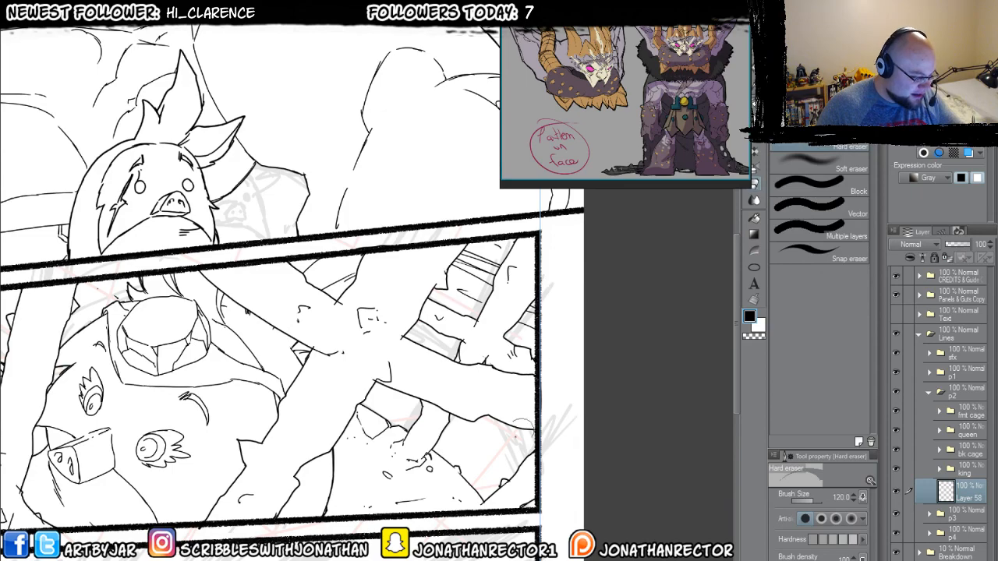
- Add a new folder containing a new layer directly above the king folder
{"action": "left_click_drag", "start_coordinate": [196, 466], "coordinate": [586, 328]}
{"action": "left_click_drag", "start_coordinate": [122, 477], "coordinate": [337, 514]}
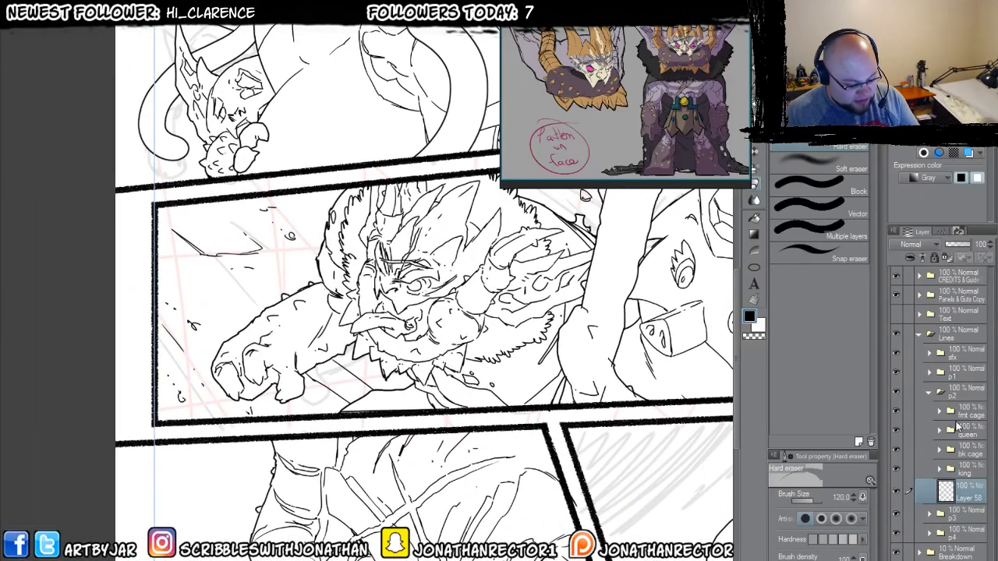
{"action": "left_click", "coordinate": [955, 467]}
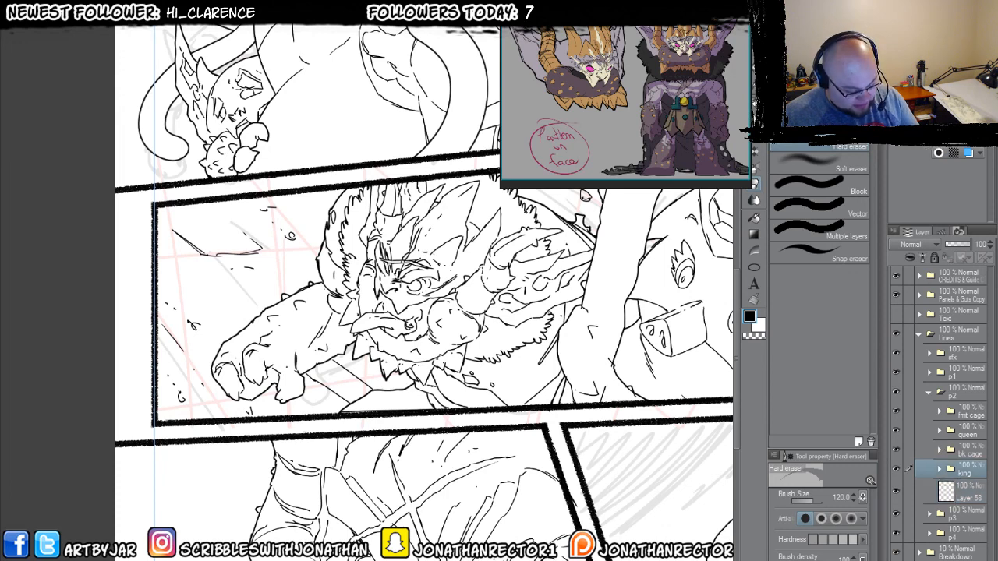
{"action": "key", "text": "ctrl+shift+n"}
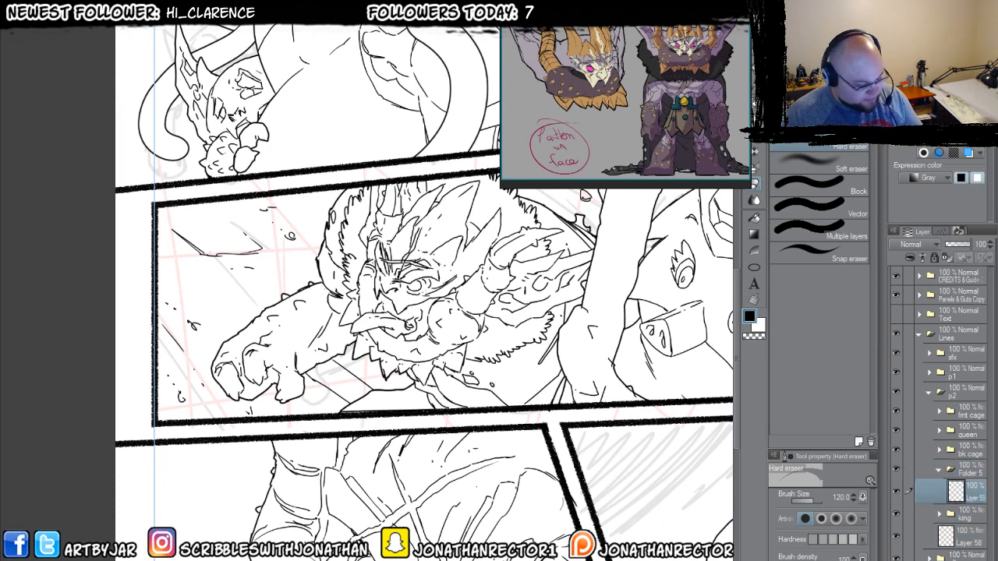
- Paint a solid angular black shape beside the king's hand with the Silhouette brush at size 250 and move it up over the forearm
{"action": "key", "text": "p"}
{"action": "left_click", "coordinate": [783, 216]}
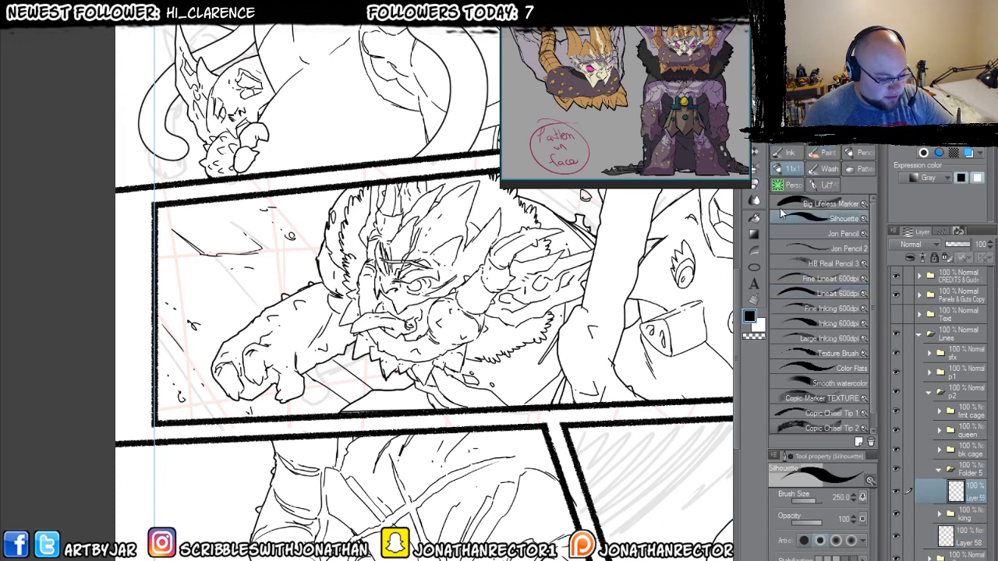
{"action": "mouse_move", "coordinate": [320, 348]}
{"action": "left_mouse_down"}
{"action": "mouse_move", "coordinate": [338, 378]}
{"action": "mouse_move", "coordinate": [333, 360]}
{"action": "mouse_move", "coordinate": [332, 377]}
{"action": "mouse_move", "coordinate": [307, 360]}
{"action": "mouse_move", "coordinate": [293, 370]}
{"action": "mouse_move", "coordinate": [328, 384]}
{"action": "mouse_move", "coordinate": [305, 365]}
{"action": "mouse_move", "coordinate": [327, 372]}
{"action": "mouse_move", "coordinate": [342, 351]}
{"action": "mouse_move", "coordinate": [339, 390]}
{"action": "mouse_move", "coordinate": [315, 390]}
{"action": "mouse_move", "coordinate": [299, 371]}
{"action": "mouse_move", "coordinate": [317, 363]}
{"action": "mouse_move", "coordinate": [294, 381]}
{"action": "mouse_move", "coordinate": [318, 388]}
{"action": "mouse_move", "coordinate": [291, 351]}
{"action": "mouse_move", "coordinate": [307, 349]}
{"action": "mouse_move", "coordinate": [282, 362]}
{"action": "mouse_move", "coordinate": [288, 382]}
{"action": "mouse_move", "coordinate": [318, 403]}
{"action": "mouse_move", "coordinate": [353, 401]}
{"action": "mouse_move", "coordinate": [360, 361]}
{"action": "mouse_move", "coordinate": [345, 337]}
{"action": "mouse_move", "coordinate": [320, 332]}
{"action": "left_mouse_up"}
{"action": "key", "text": "e"}
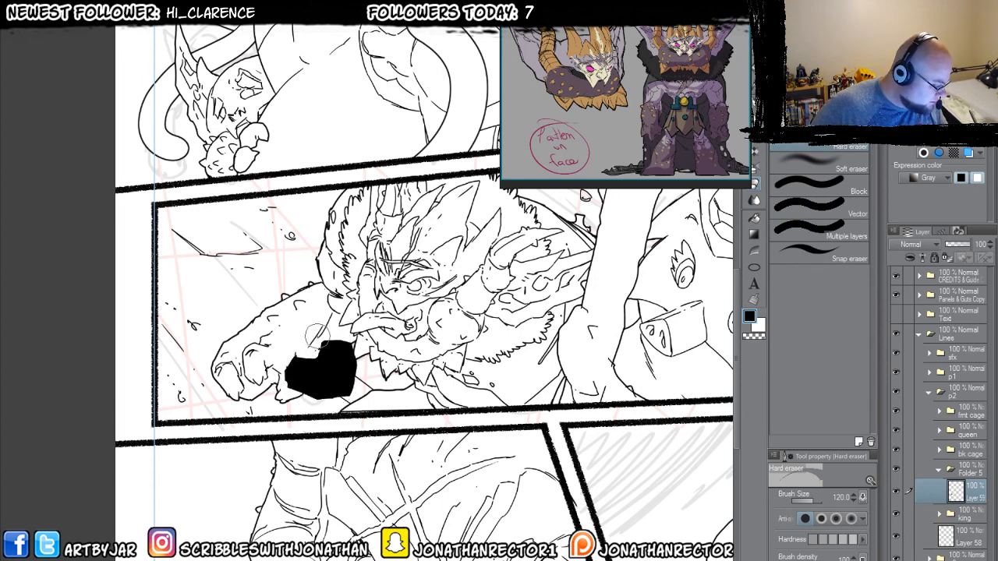
{"action": "key", "text": "k"}
{"action": "mouse_move", "coordinate": [327, 450]}
{"action": "left_mouse_down"}
{"action": "mouse_move", "coordinate": [334, 425]}
{"action": "mouse_move", "coordinate": [319, 421]}
{"action": "left_mouse_up"}
- Paint a second black silhouette shape below the king's chin on its own layer in the new folder
{"action": "key", "text": "b"}
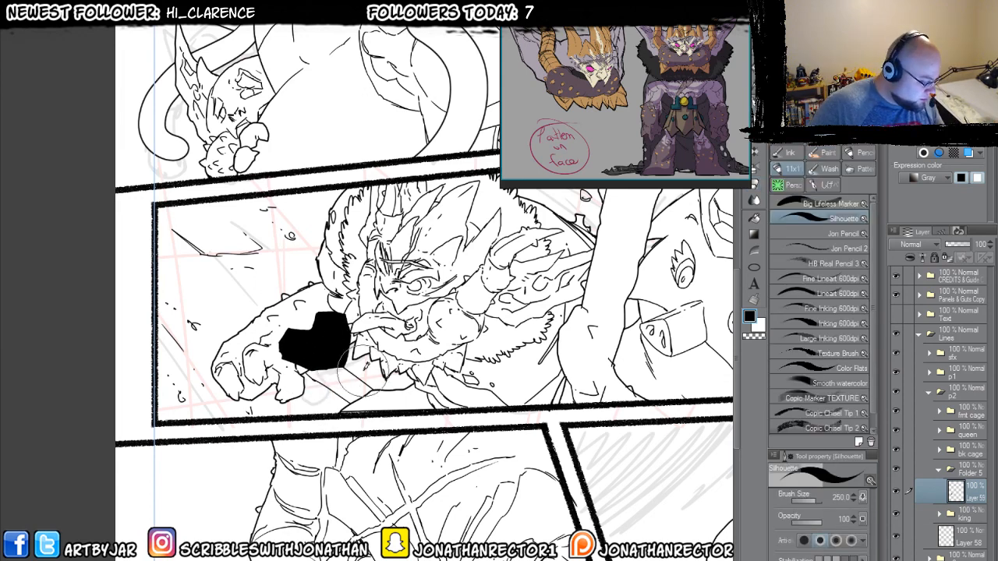
{"action": "mouse_move", "coordinate": [347, 366]}
{"action": "left_mouse_down"}
{"action": "mouse_move", "coordinate": [332, 395]}
{"action": "mouse_move", "coordinate": [351, 375]}
{"action": "mouse_move", "coordinate": [357, 380]}
{"action": "mouse_move", "coordinate": [339, 396]}
{"action": "mouse_move", "coordinate": [363, 390]}
{"action": "mouse_move", "coordinate": [386, 409]}
{"action": "left_mouse_up"}
{"action": "left_click_drag", "start_coordinate": [330, 382], "coordinate": [337, 401]}
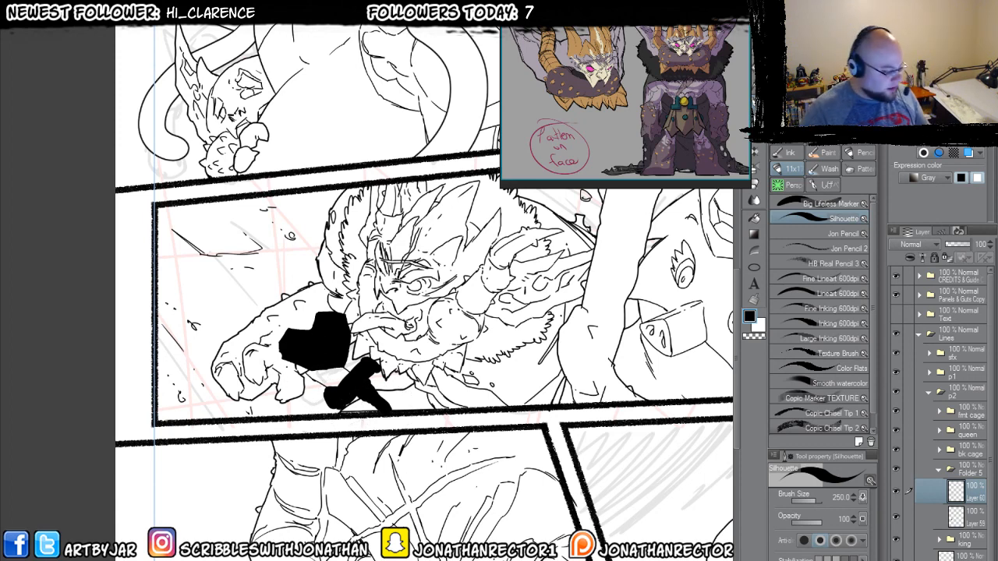
- Turn both silhouette shapes white and give each layer a black border effect with an edge thickness of 1.0
{"action": "key", "text": "ctrl+z"}
{"action": "left_click", "coordinate": [967, 518]}
{"action": "key", "text": "ctrl+z"}
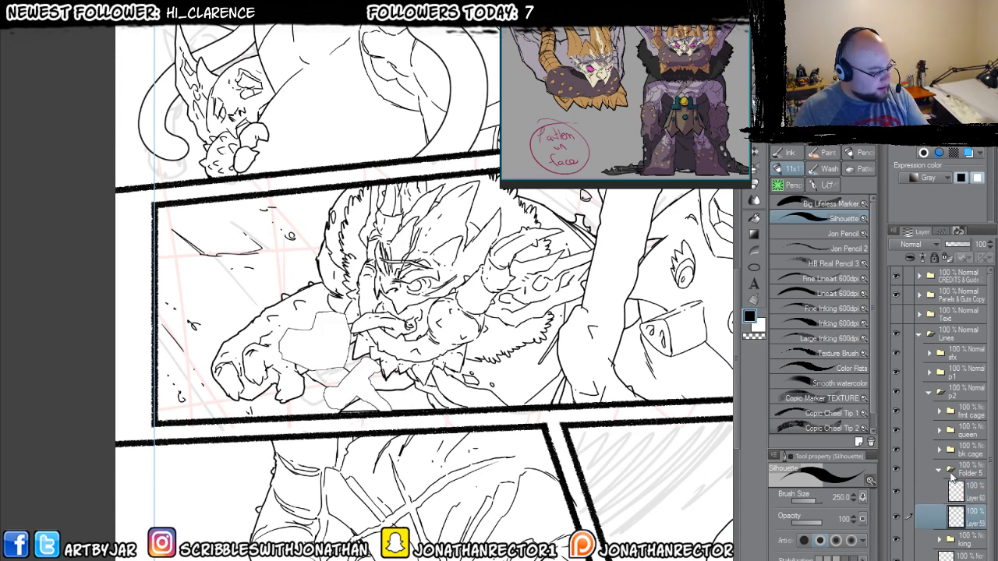
{"action": "left_click", "coordinate": [925, 153]}
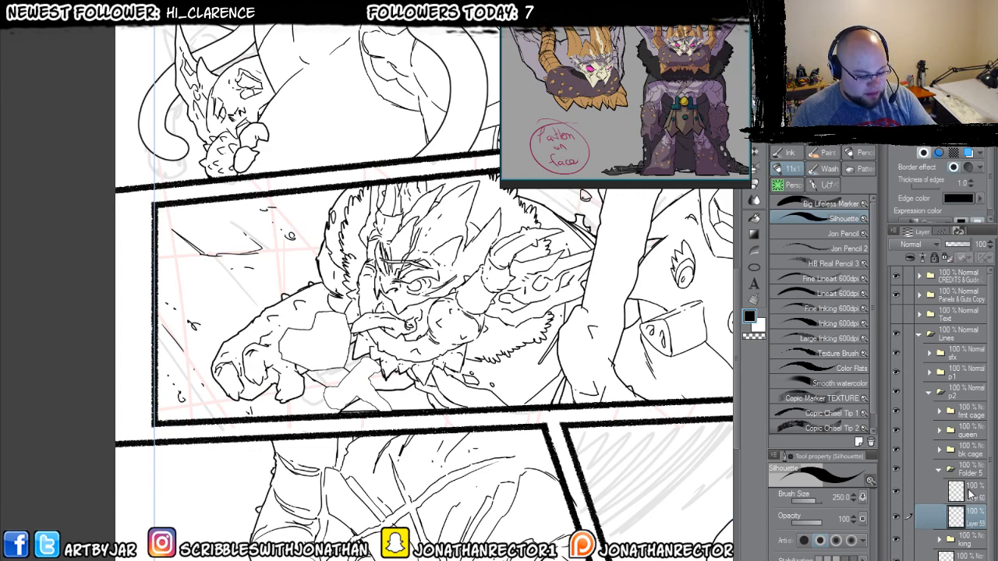
{"action": "left_click", "coordinate": [966, 491]}
{"action": "left_click", "coordinate": [964, 197]}
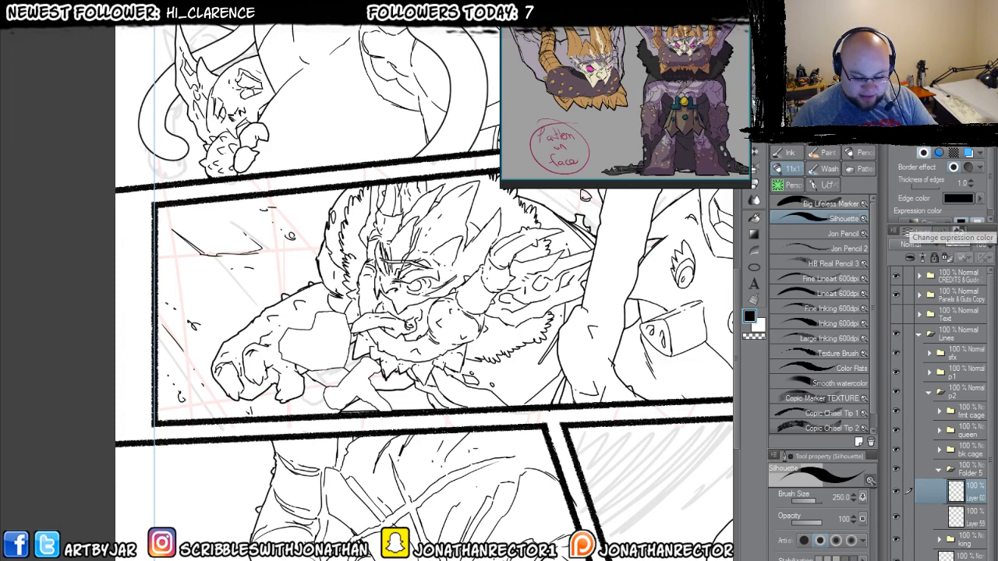
- Add a new layer above the two outlined shapes and nudge the whole Folder 5 group slightly left and down over the king's arm
{"action": "key", "text": "ctrl+shift+n"}
{"action": "left_click", "coordinate": [942, 472]}
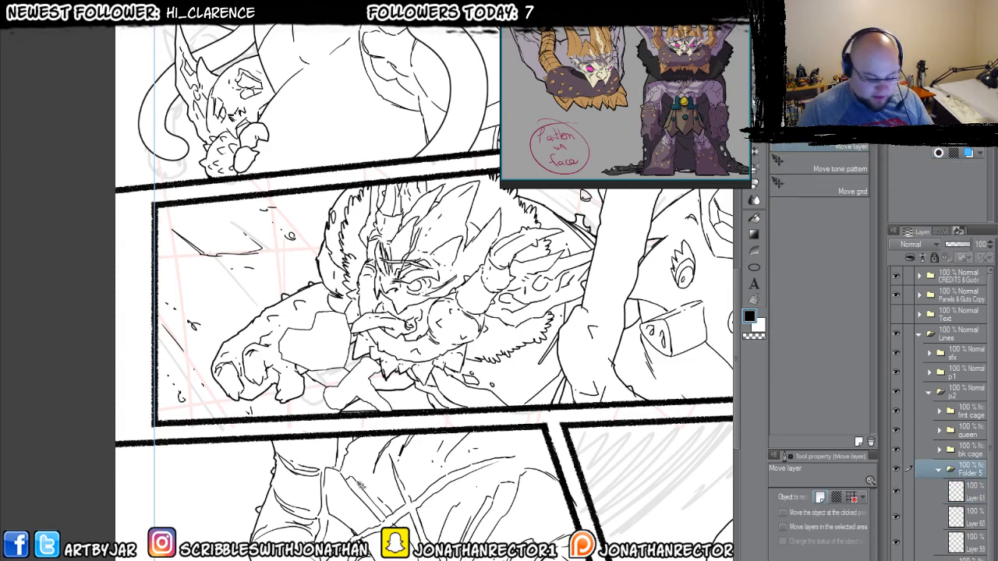
{"action": "key", "text": "k"}
{"action": "left_click_drag", "start_coordinate": [351, 483], "coordinate": [347, 489]}
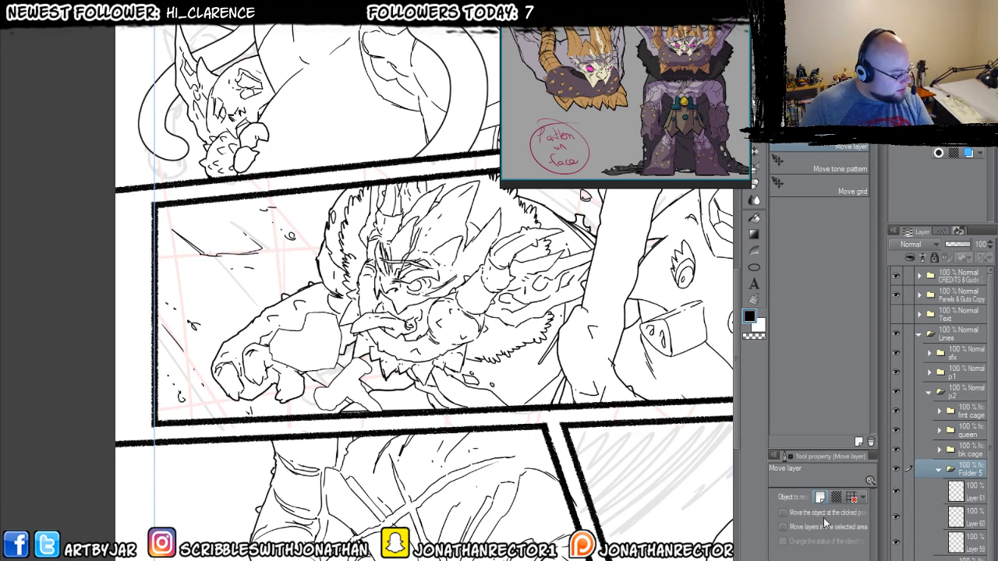
- On the new layer, ink facet lines across the angular rock shape beside the king's hand using the Lineart 600dpi brush at size 6.0
{"action": "left_click", "coordinate": [968, 493]}
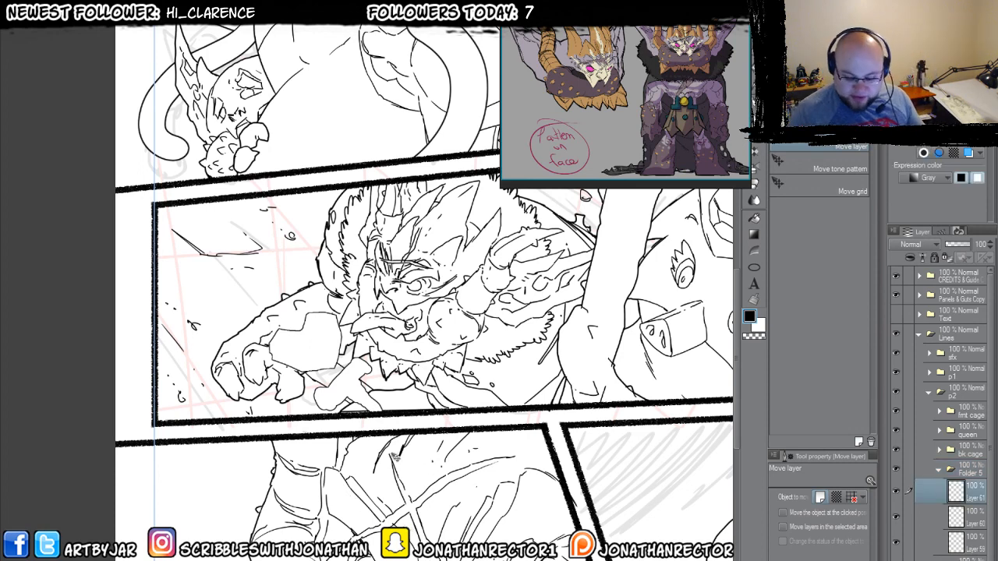
{"action": "scroll", "coordinate": [247, 353], "scroll_direction": "up", "scroll_amount": 2}
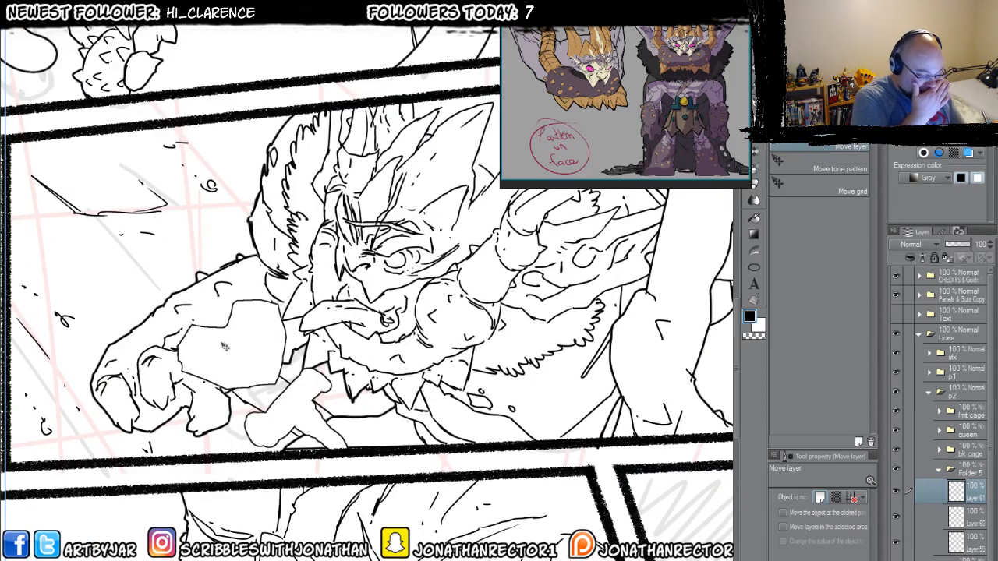
{"action": "key", "text": "b"}
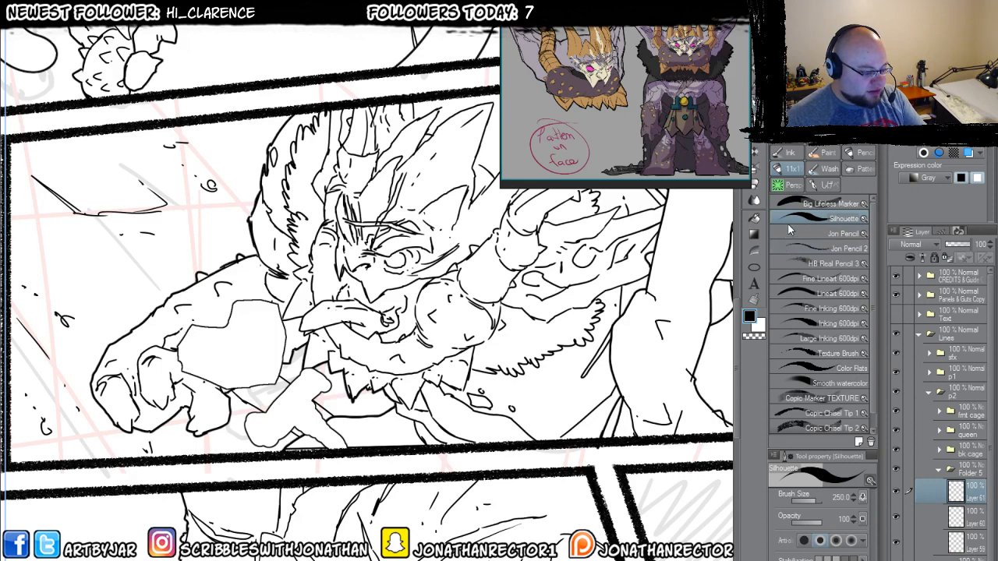
{"action": "left_click", "coordinate": [791, 293]}
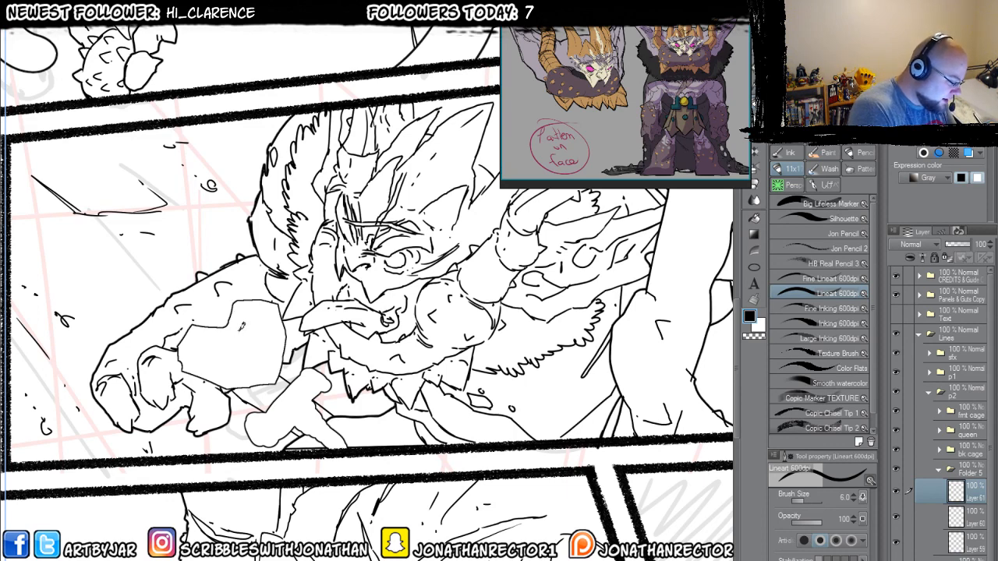
{"action": "mouse_move", "coordinate": [251, 315]}
{"action": "left_mouse_down"}
{"action": "mouse_move", "coordinate": [285, 332]}
{"action": "mouse_move", "coordinate": [224, 340]}
{"action": "mouse_move", "coordinate": [195, 350]}
{"action": "mouse_move", "coordinate": [191, 364]}
{"action": "mouse_move", "coordinate": [225, 383]}
{"action": "mouse_move", "coordinate": [282, 364]}
{"action": "mouse_move", "coordinate": [196, 333]}
{"action": "mouse_move", "coordinate": [212, 336]}
{"action": "mouse_move", "coordinate": [236, 308]}
{"action": "mouse_move", "coordinate": [266, 301]}
{"action": "left_mouse_up"}
{"action": "left_click_drag", "start_coordinate": [195, 345], "coordinate": [178, 366]}
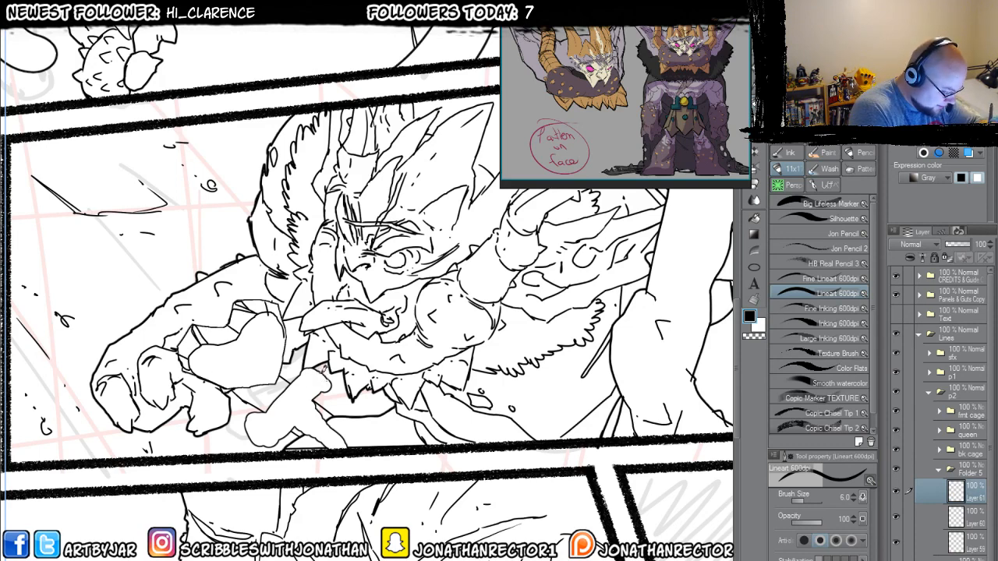
- Ink the inner edges, end details and bands of the second foreground shape below the king's chin
{"action": "left_click_drag", "start_coordinate": [318, 387], "coordinate": [291, 419]}
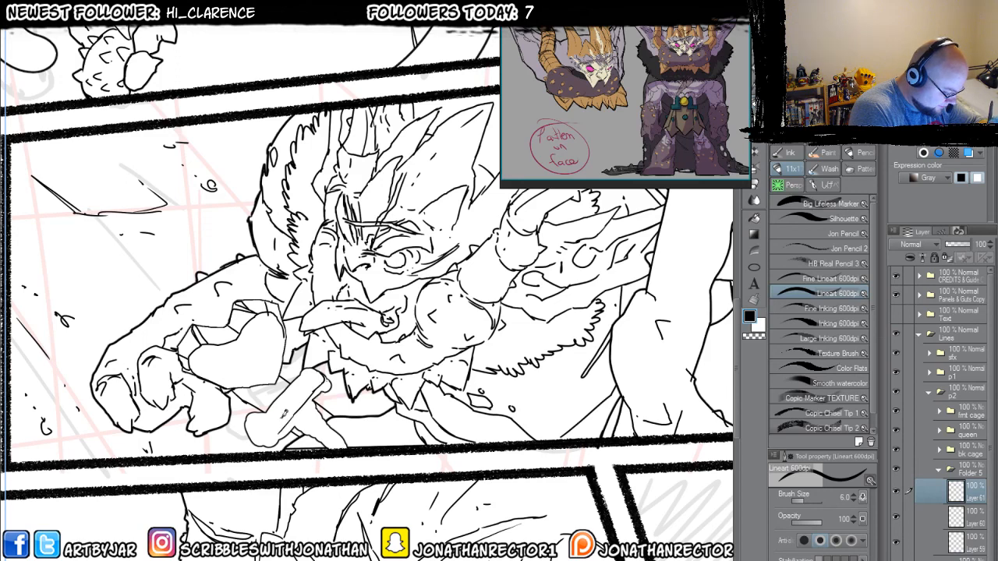
{"action": "mouse_move", "coordinate": [260, 423]}
{"action": "left_mouse_down"}
{"action": "mouse_move", "coordinate": [263, 437]}
{"action": "mouse_move", "coordinate": [256, 428]}
{"action": "left_mouse_up"}
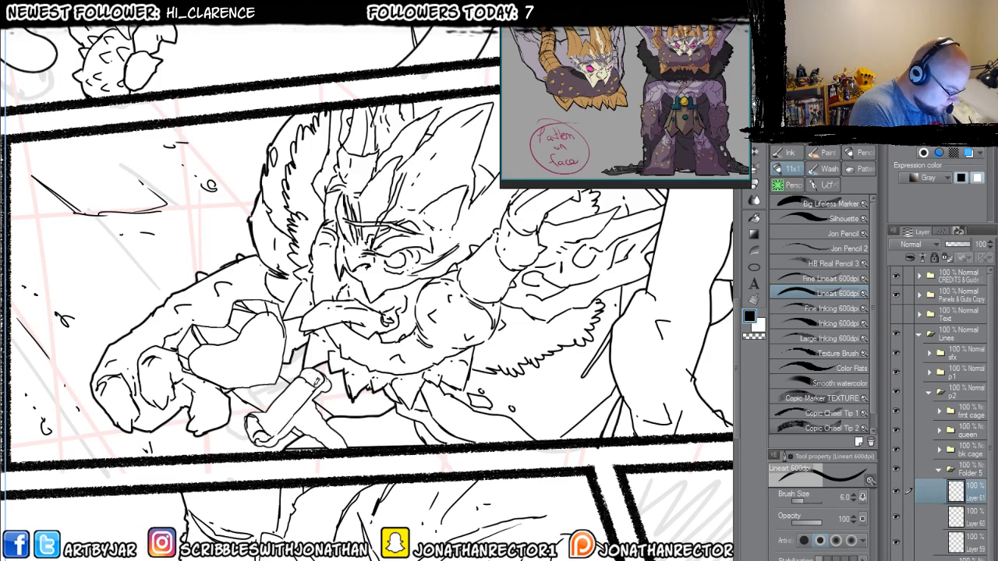
{"action": "mouse_move", "coordinate": [308, 371]}
{"action": "left_mouse_down"}
{"action": "mouse_move", "coordinate": [277, 433]}
{"action": "mouse_move", "coordinate": [318, 404]}
{"action": "mouse_move", "coordinate": [336, 443]}
{"action": "left_mouse_up"}
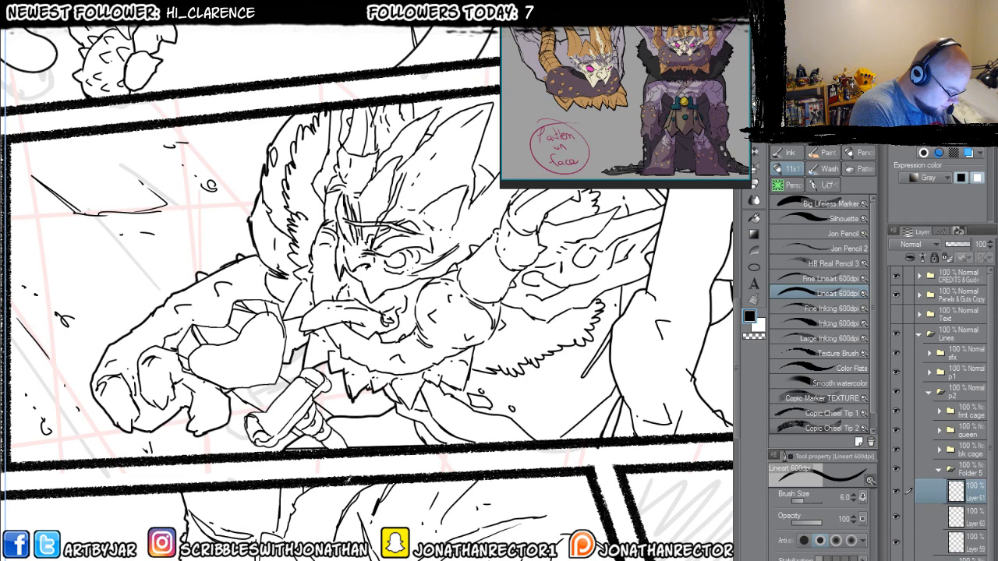
- Select both foreground shapes, make a combined layer from them with a 3.0 border effect, and place it beneath the other shape layers
{"action": "key", "text": "g"}
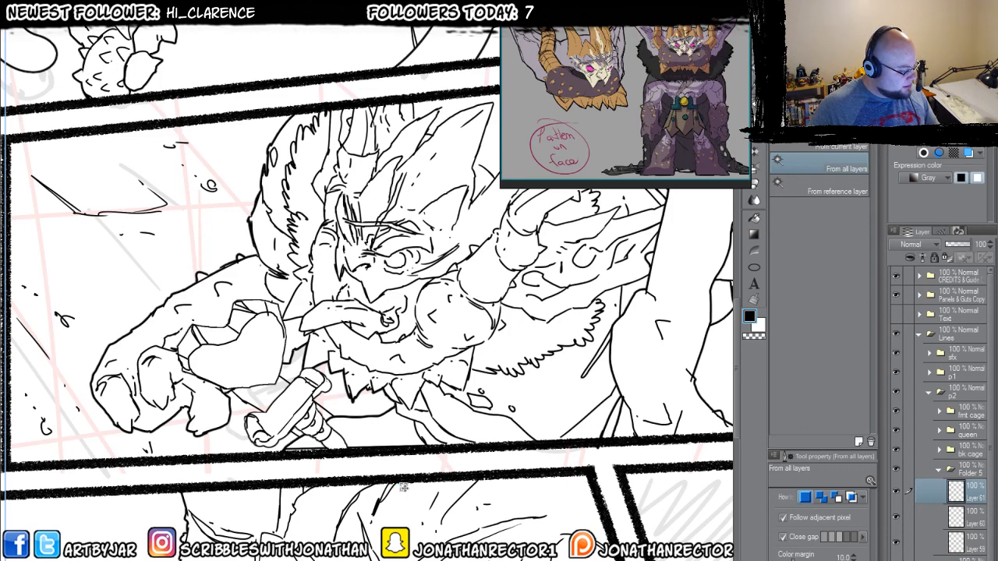
{"action": "key", "text": "ctrl+z"}
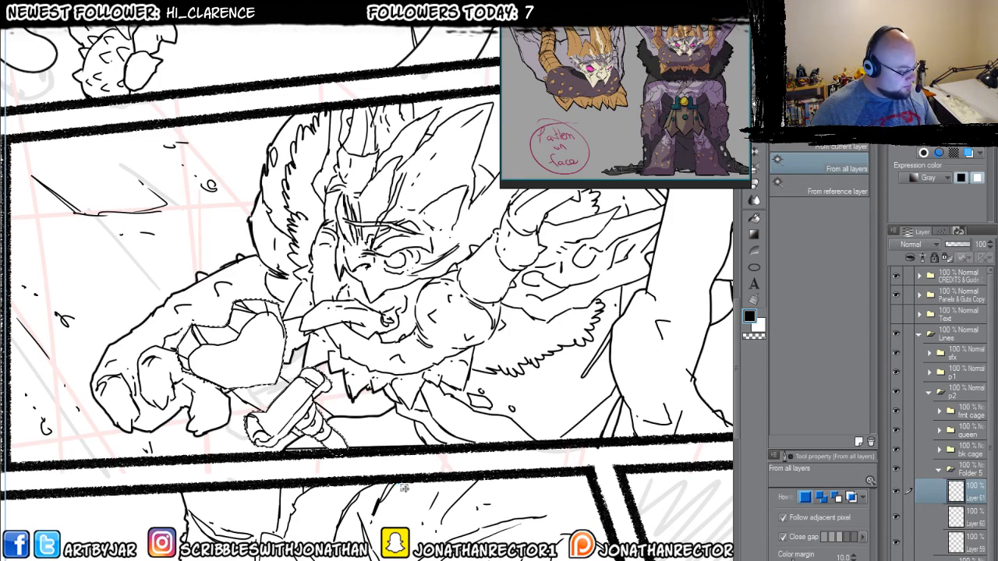
{"action": "key", "text": "ctrl+x"}
{"action": "key", "text": "ctrl+v"}
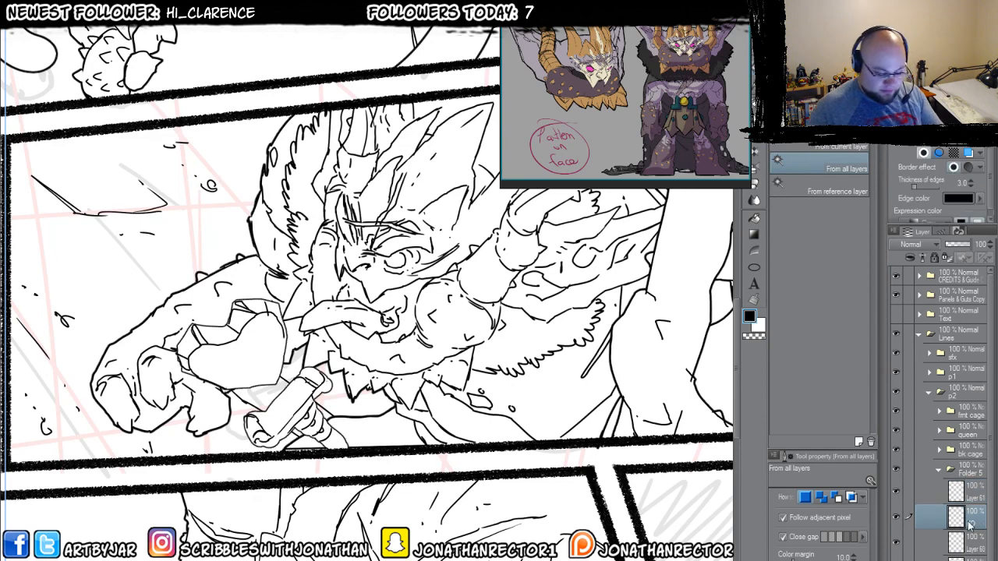
{"action": "left_click_drag", "start_coordinate": [969, 525], "coordinate": [969, 560]}
- Move the whole Folder 5 group of foreground shapes across the panel onto the king's chest
{"action": "key", "text": "ctrl+minus"}
{"action": "key", "text": "ctrl+minus"}
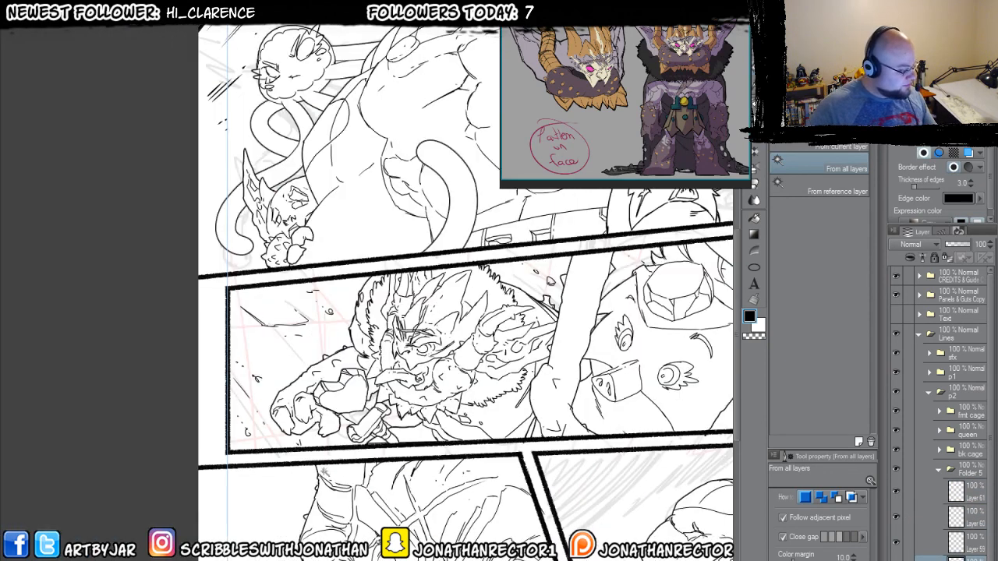
{"action": "left_click", "coordinate": [968, 472]}
{"action": "key", "text": "k"}
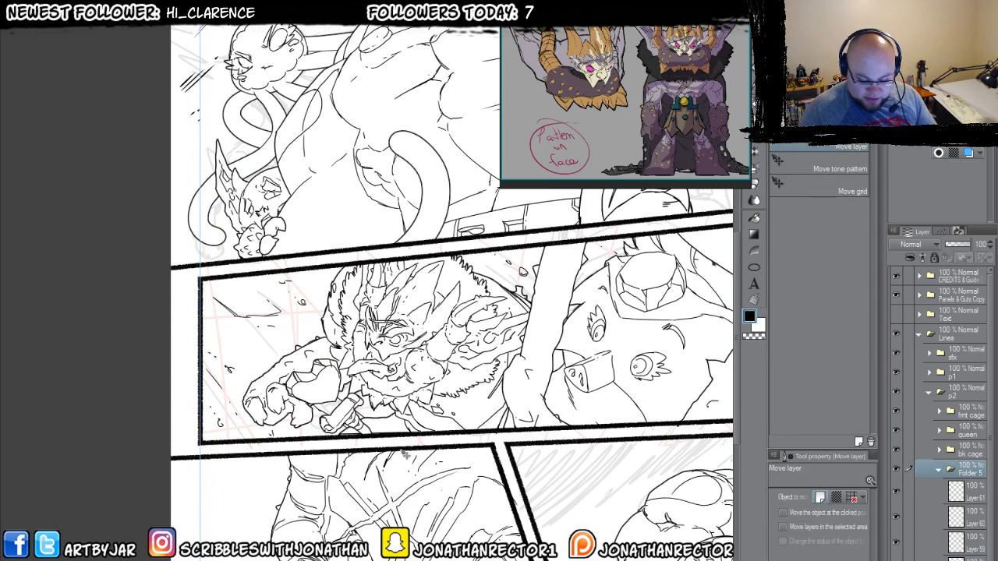
{"action": "left_click_drag", "start_coordinate": [252, 489], "coordinate": [361, 493]}
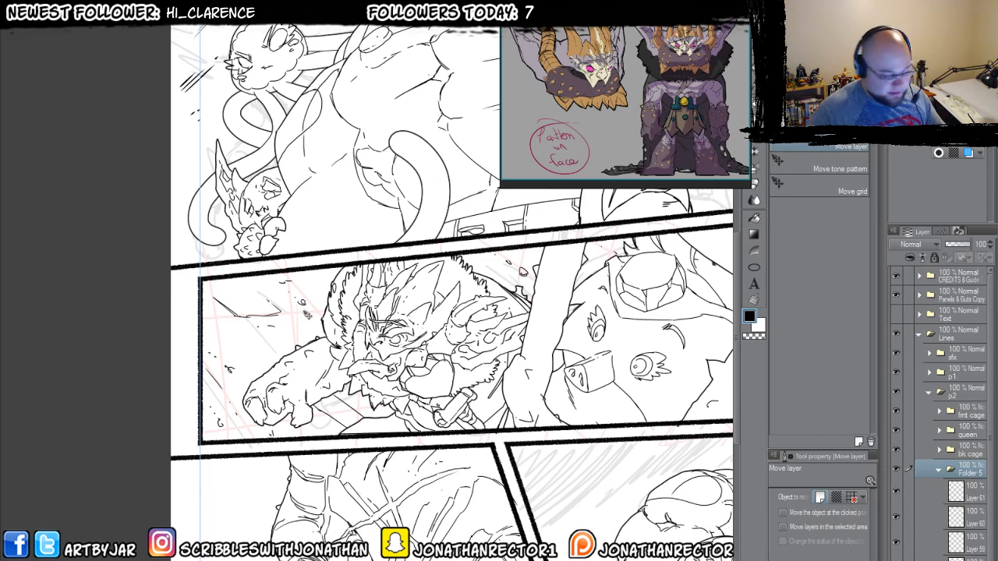
- Transform the foreground shapes group: enlarge it, rotate it clockwise and shift it up beside the king's face
{"action": "key", "text": "ctrl+t"}
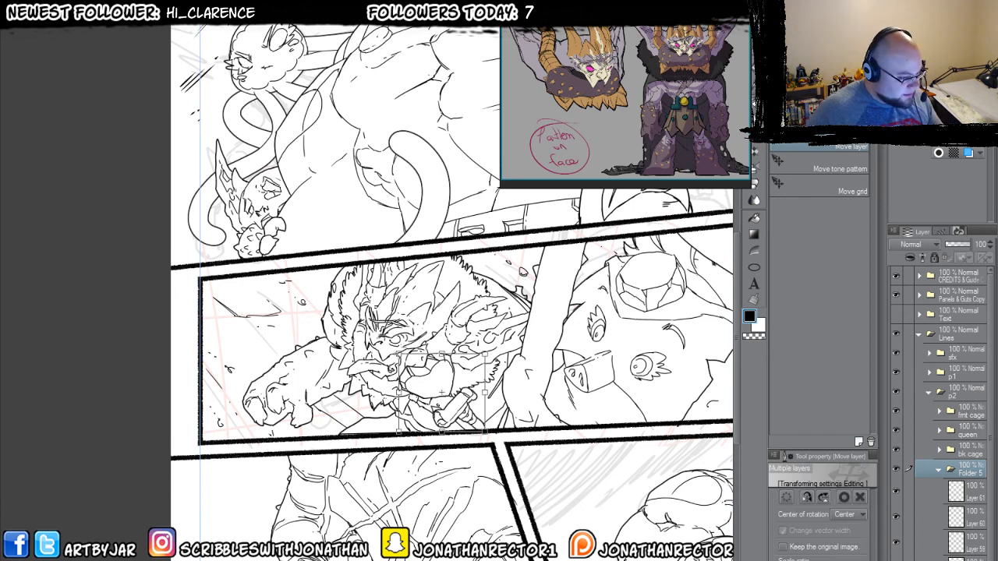
{"action": "left_click_drag", "start_coordinate": [485, 353], "coordinate": [504, 332]}
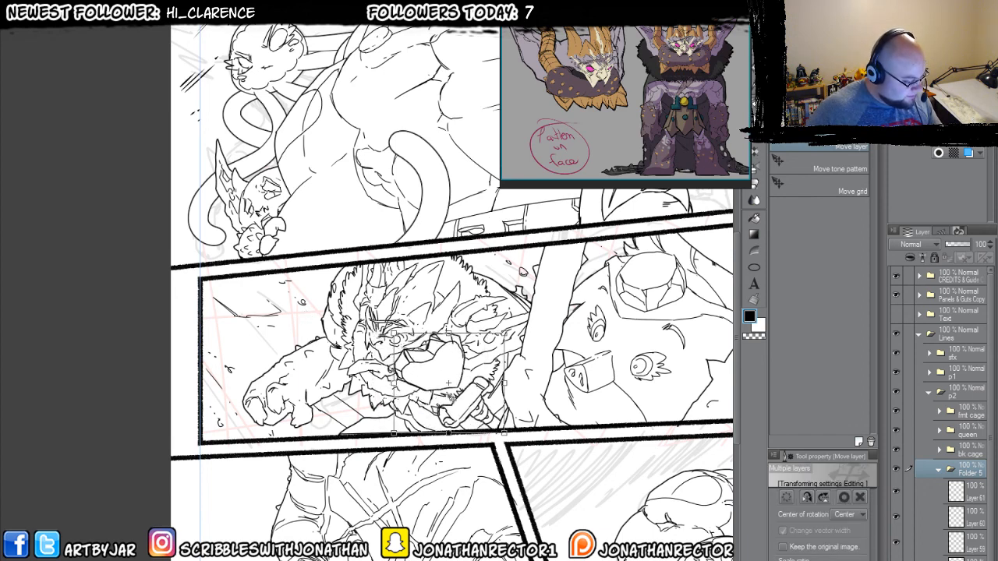
{"action": "left_click_drag", "start_coordinate": [453, 399], "coordinate": [521, 397]}
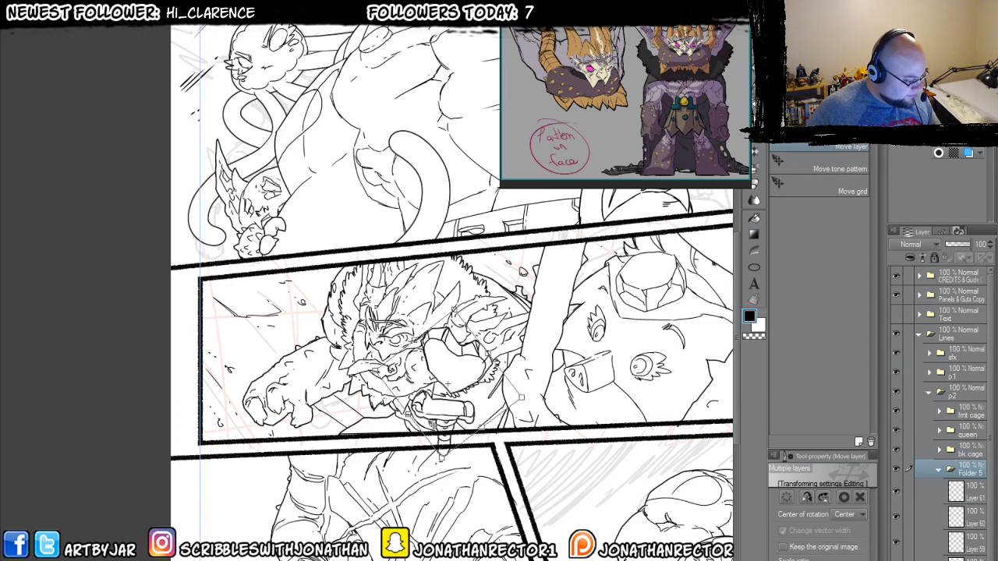
{"action": "left_click_drag", "start_coordinate": [439, 434], "coordinate": [457, 411]}
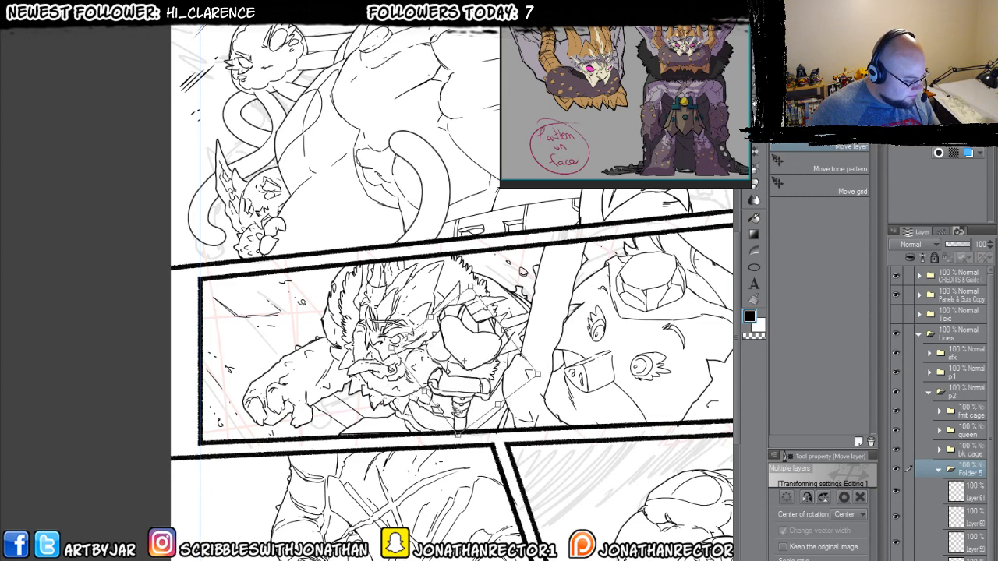
{"action": "key", "text": "Return"}
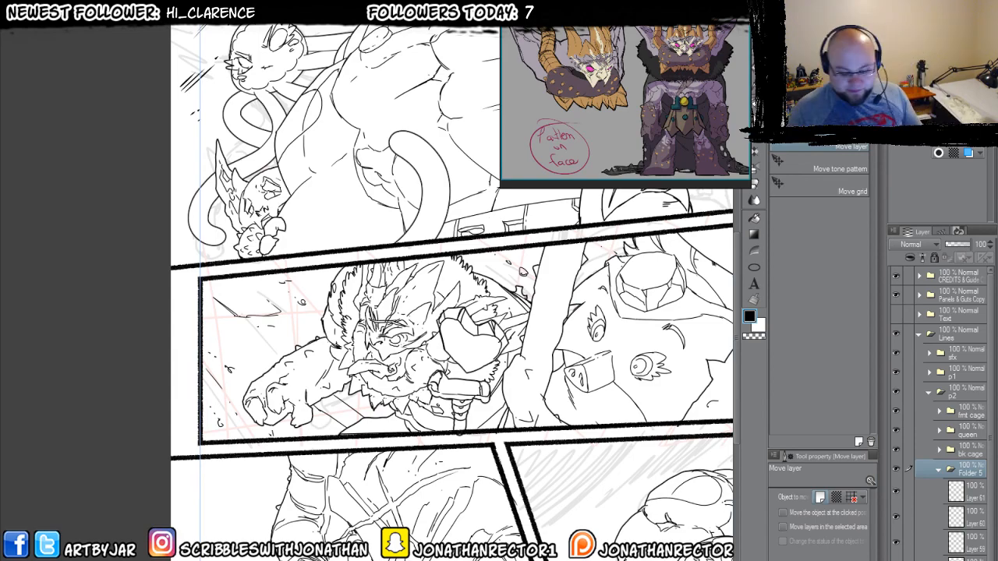
{"action": "scroll", "coordinate": [286, 407], "scroll_direction": "down", "scroll_amount": 2}
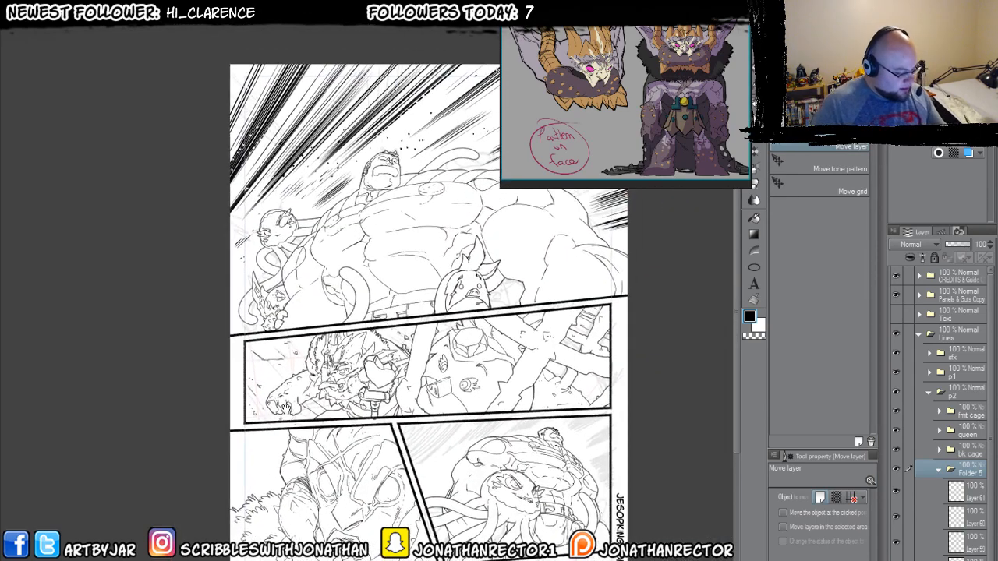
{"action": "scroll", "coordinate": [290, 421], "scroll_direction": "up", "scroll_amount": 3}
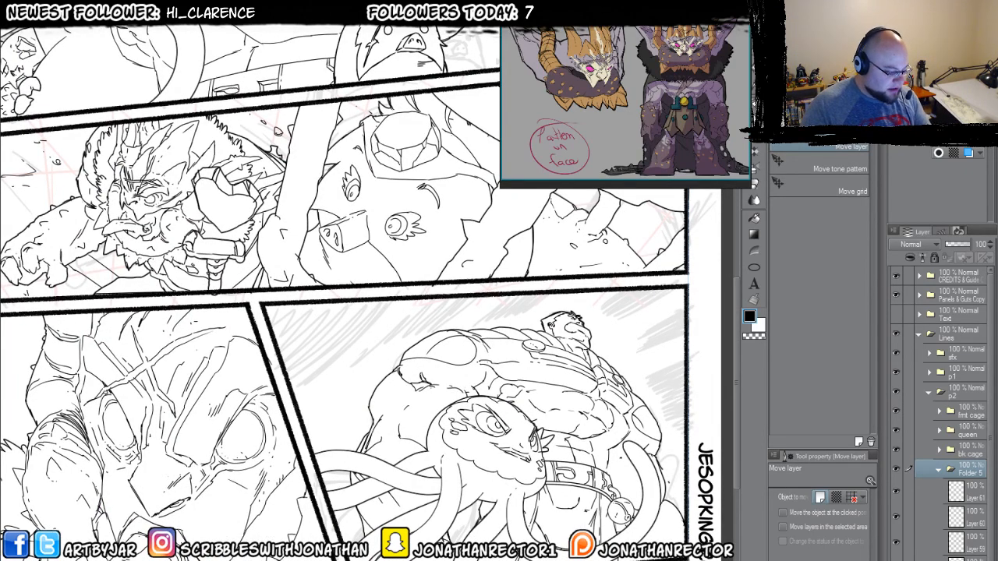
{"action": "left_click_drag", "start_coordinate": [390, 288], "coordinate": [283, 32]}
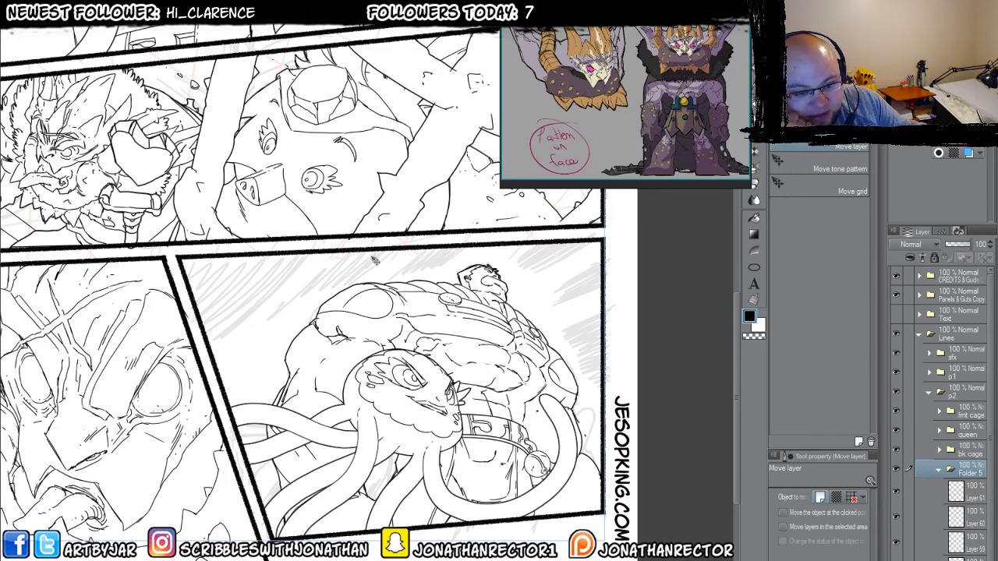
- Open the last comic page file in the 5Lines folder
{"action": "key", "text": "ctrl+o"}
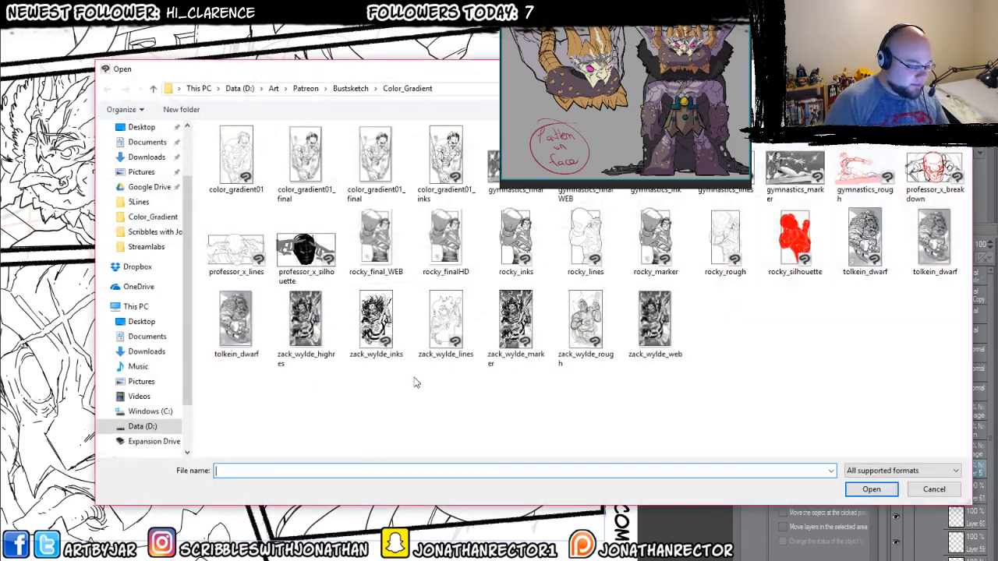
{"action": "left_click_drag", "start_coordinate": [318, 67], "coordinate": [316, 161]}
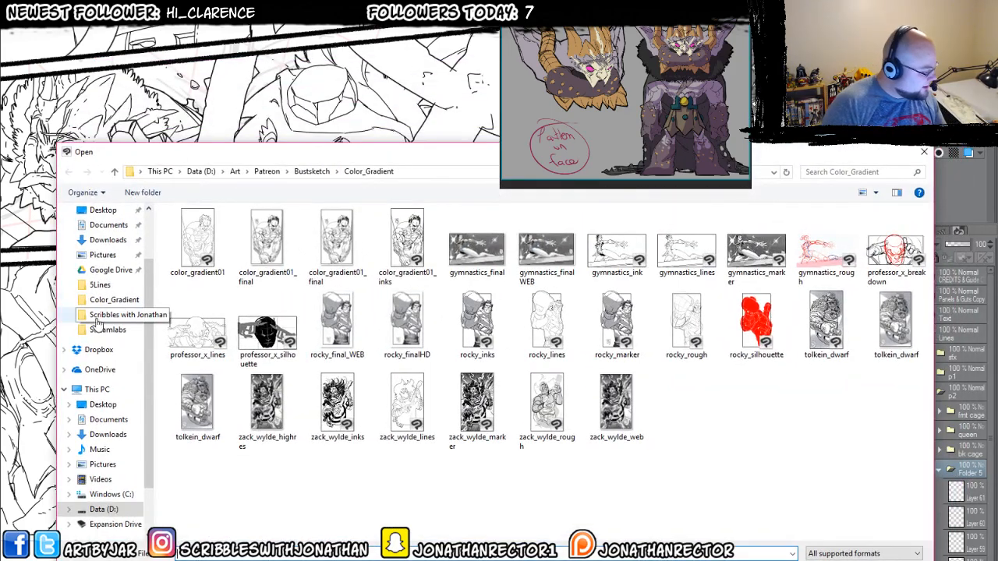
{"action": "left_click", "coordinate": [101, 282]}
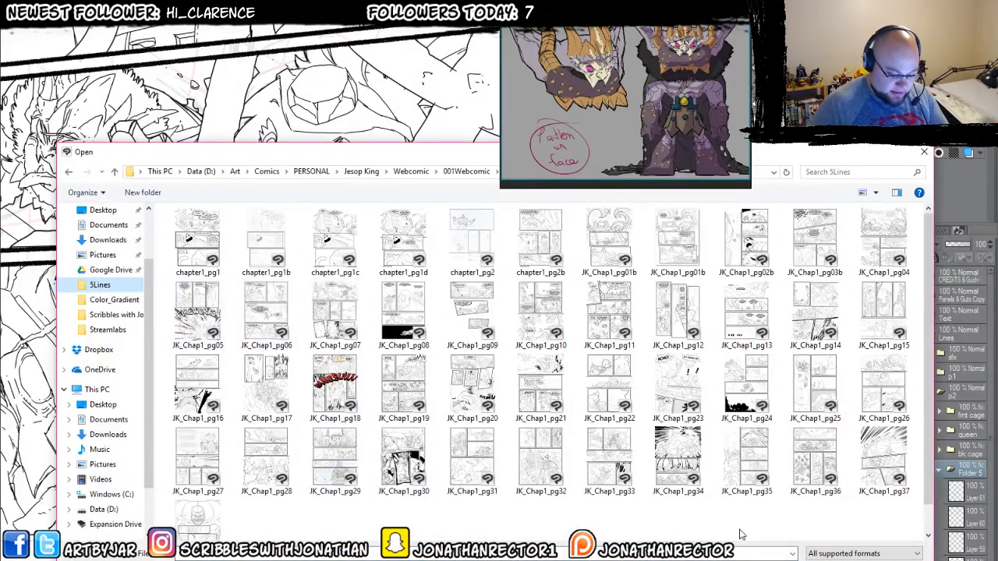
{"action": "double_click", "coordinate": [206, 530]}
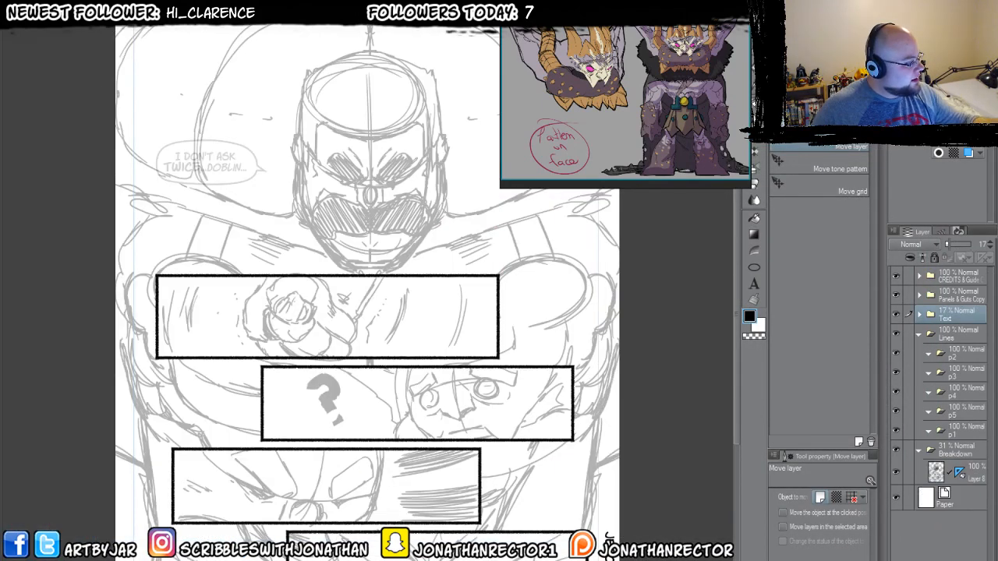
{"action": "left_click", "coordinate": [285, 9]}
{"action": "left_click", "coordinate": [472, 44]}
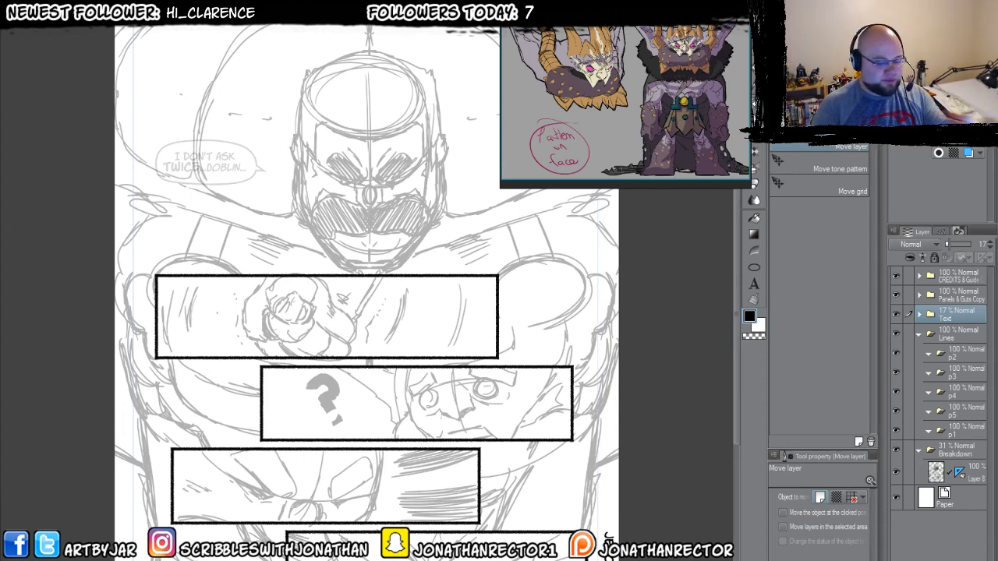
- Lower the Breakdown folder's opacity to 10 and hide the Text folder
{"action": "left_click", "coordinate": [953, 456]}
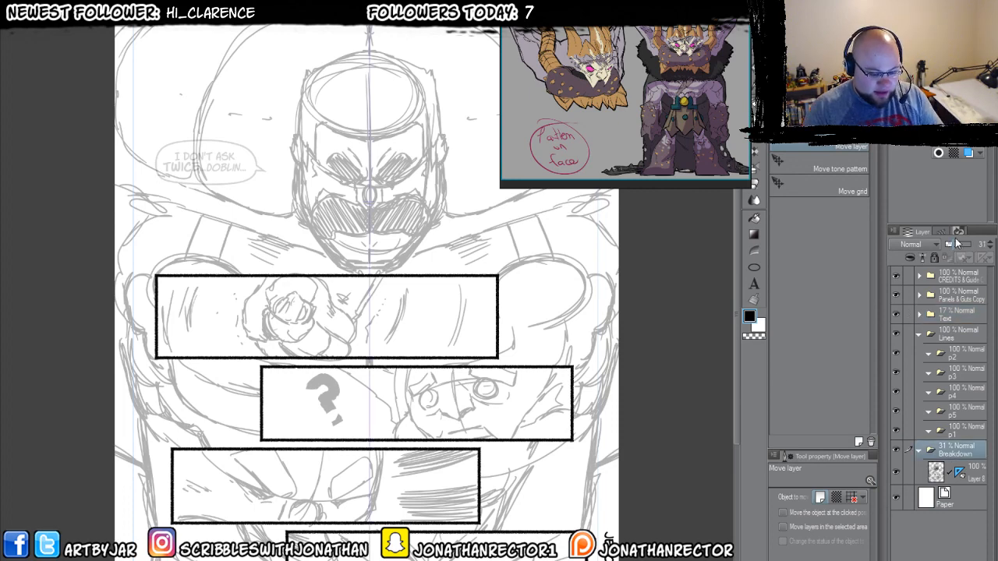
{"action": "left_click", "coordinate": [948, 244]}
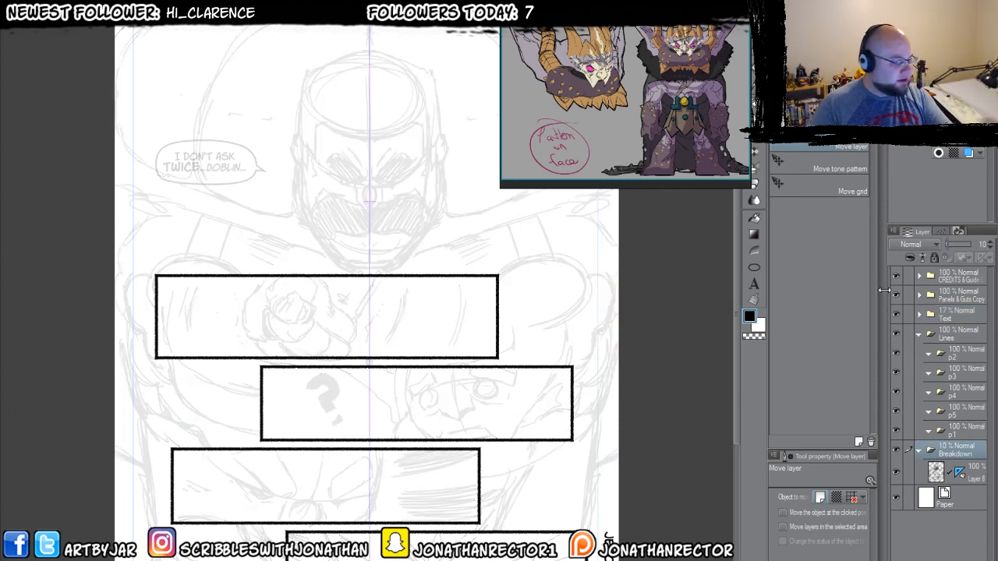
{"action": "left_click", "coordinate": [896, 313]}
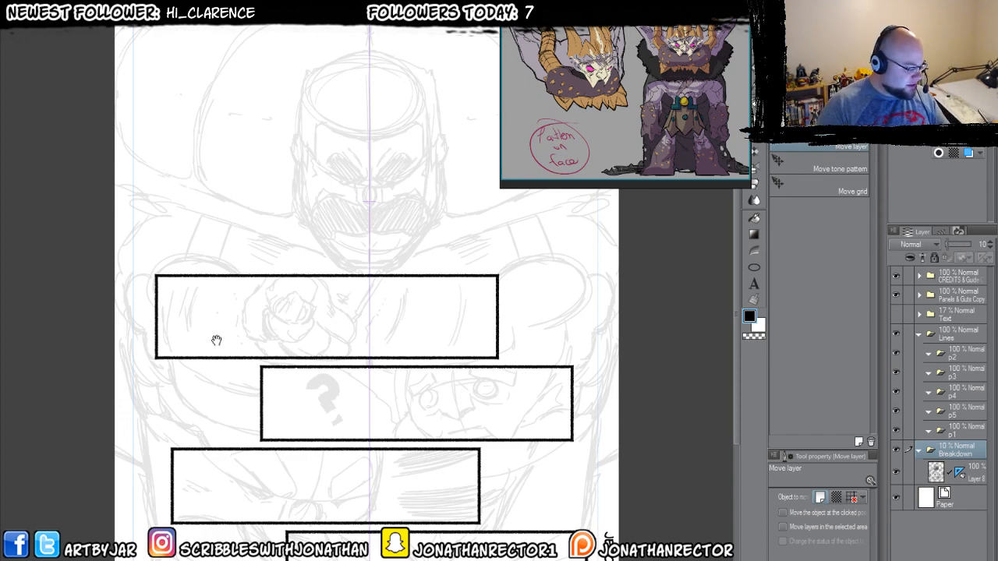
- Duplicate the sketch layer of the Breakdown folder and move the copy into the p1 folder under Lines
{"action": "scroll", "coordinate": [215, 333], "scroll_direction": "up", "scroll_amount": 2}
{"action": "left_click_drag", "start_coordinate": [286, 391], "coordinate": [273, 481]}
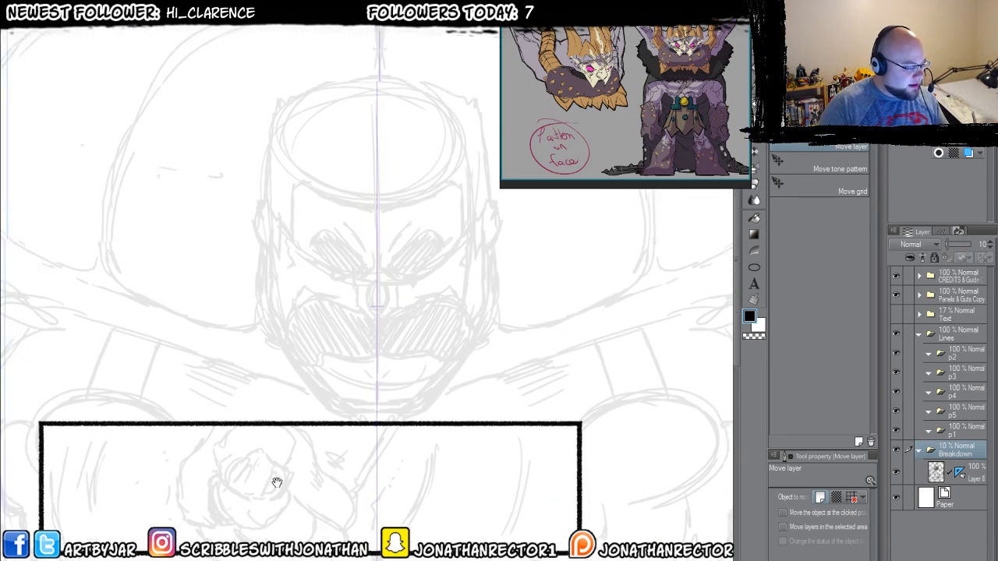
{"action": "left_click", "coordinate": [970, 480]}
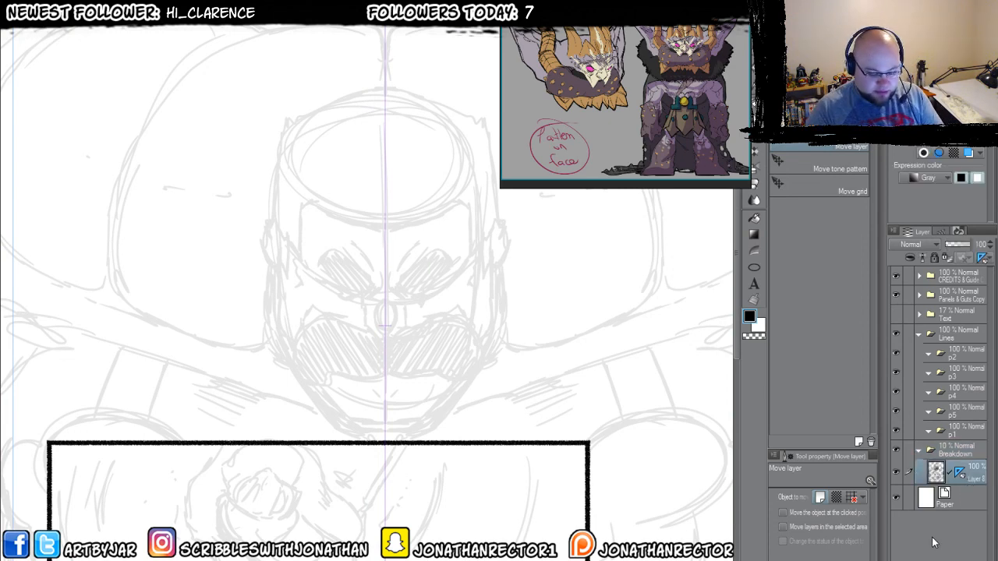
{"action": "key", "text": "ctrl+v"}
{"action": "mouse_move", "coordinate": [969, 467]}
{"action": "left_mouse_down"}
{"action": "mouse_move", "coordinate": [952, 417]}
{"action": "mouse_move", "coordinate": [949, 440]}
{"action": "left_mouse_up"}
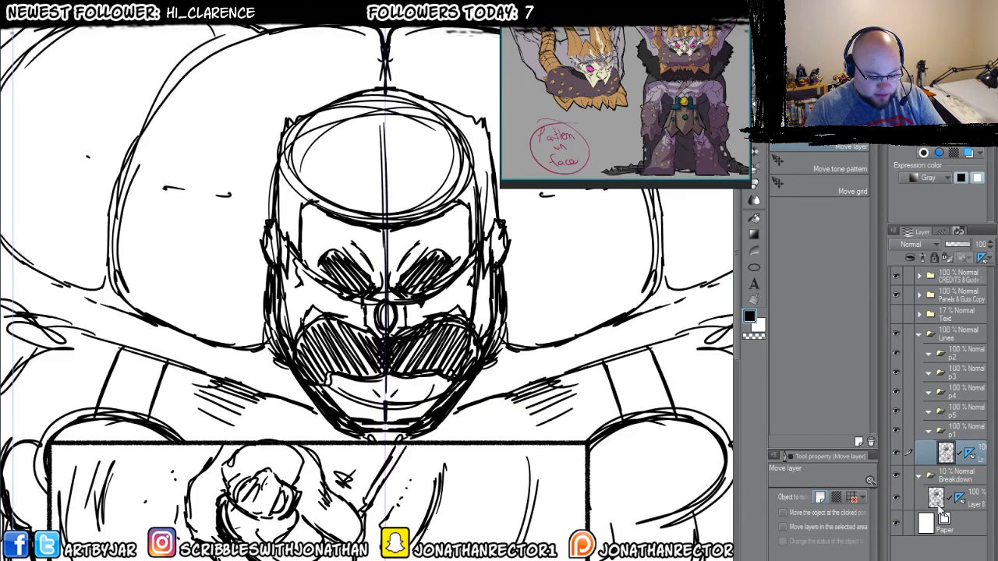
- Clear the copied sketch from the layer in the p1 folder and choose the Lineart 600dpi brush
{"action": "key", "text": "Delete"}
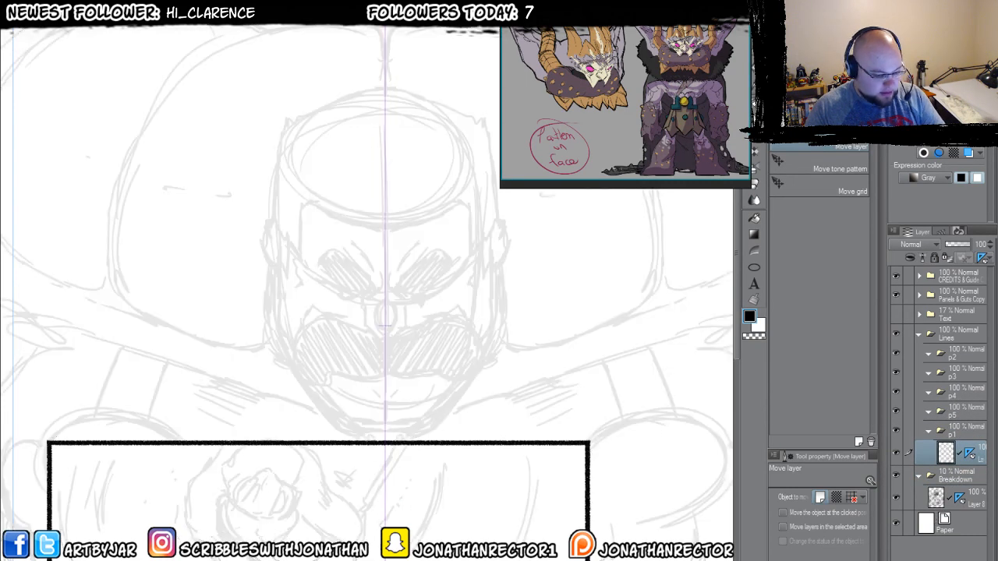
{"action": "left_click_drag", "start_coordinate": [364, 361], "coordinate": [416, 379]}
{"action": "key", "text": "b"}
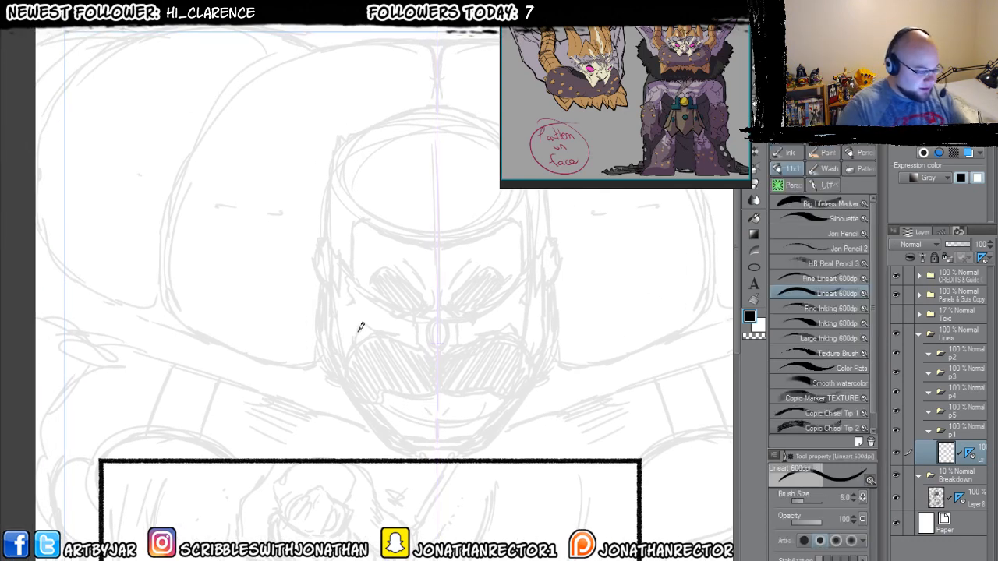
{"action": "left_click_drag", "start_coordinate": [374, 305], "coordinate": [321, 326]}
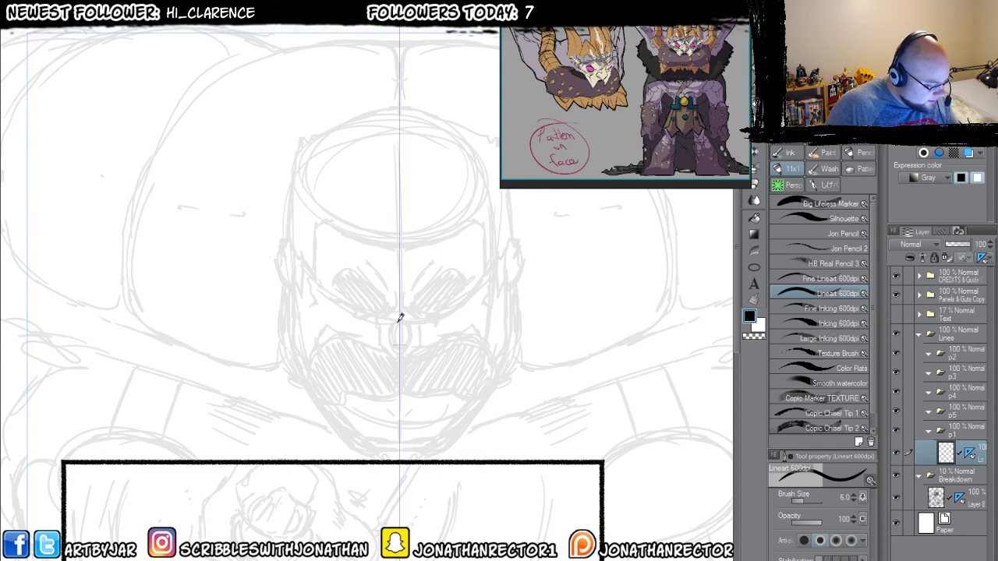
- Ink the man's nose and his slanted eye shapes over the faded sketch, mirrored across the centre line
{"action": "left_click_drag", "start_coordinate": [393, 322], "coordinate": [395, 337]}
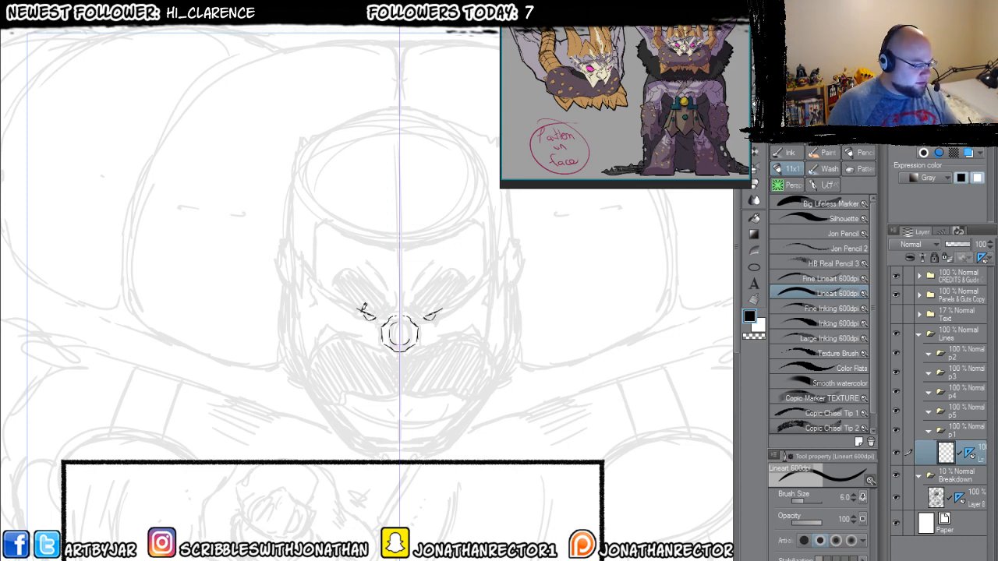
{"action": "left_click_drag", "start_coordinate": [363, 312], "coordinate": [337, 293]}
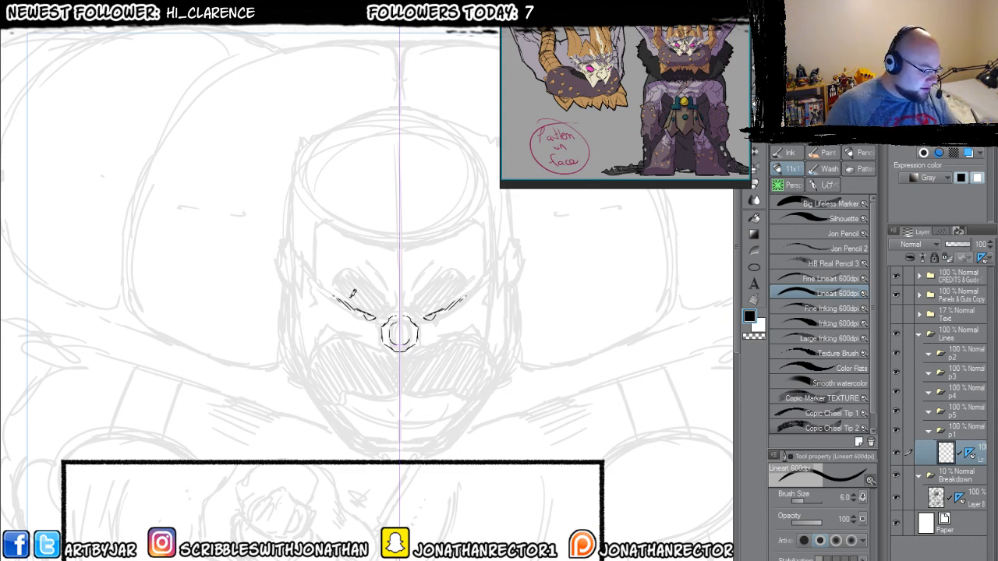
{"action": "mouse_move", "coordinate": [374, 313]}
{"action": "left_mouse_down"}
{"action": "mouse_move", "coordinate": [391, 299]}
{"action": "mouse_move", "coordinate": [360, 275]}
{"action": "mouse_move", "coordinate": [346, 277]}
{"action": "mouse_move", "coordinate": [359, 306]}
{"action": "mouse_move", "coordinate": [357, 274]}
{"action": "left_mouse_up"}
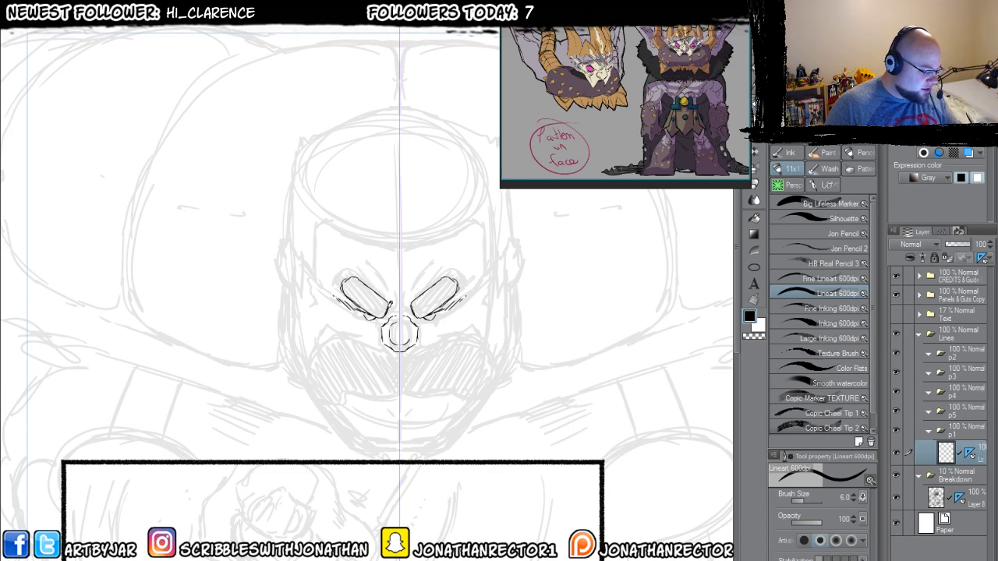
{"action": "left_click_drag", "start_coordinate": [385, 317], "coordinate": [391, 302]}
{"action": "left_click_drag", "start_coordinate": [344, 281], "coordinate": [338, 290]}
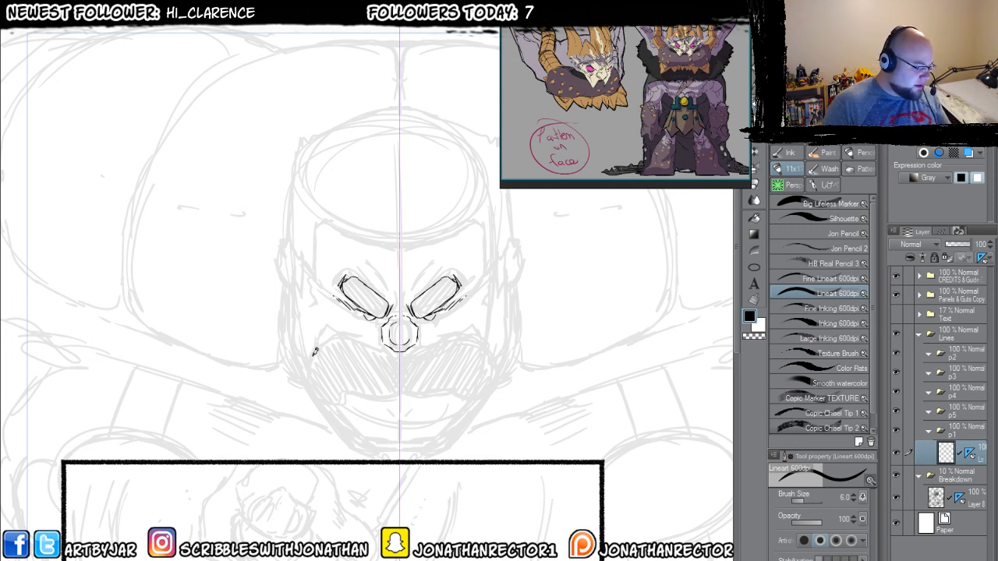
- Ink the outline of the large moustache, from its upper curve around to the mouth line
{"action": "mouse_move", "coordinate": [309, 361]}
{"action": "left_mouse_down"}
{"action": "mouse_move", "coordinate": [348, 334]}
{"action": "mouse_move", "coordinate": [398, 353]}
{"action": "left_mouse_up"}
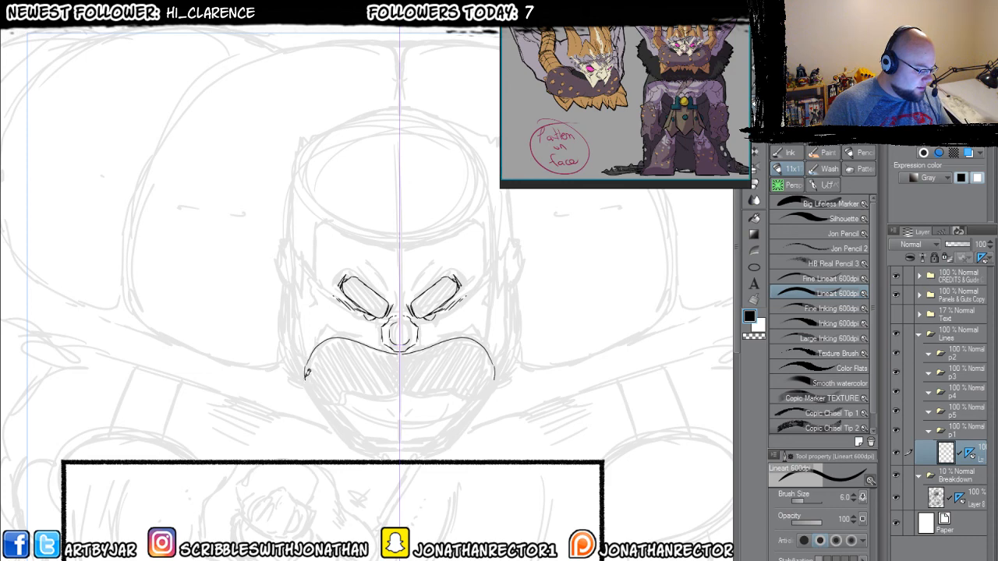
{"action": "mouse_move", "coordinate": [307, 360]}
{"action": "left_mouse_down"}
{"action": "mouse_move", "coordinate": [335, 402]}
{"action": "mouse_move", "coordinate": [355, 385]}
{"action": "mouse_move", "coordinate": [399, 392]}
{"action": "left_mouse_up"}
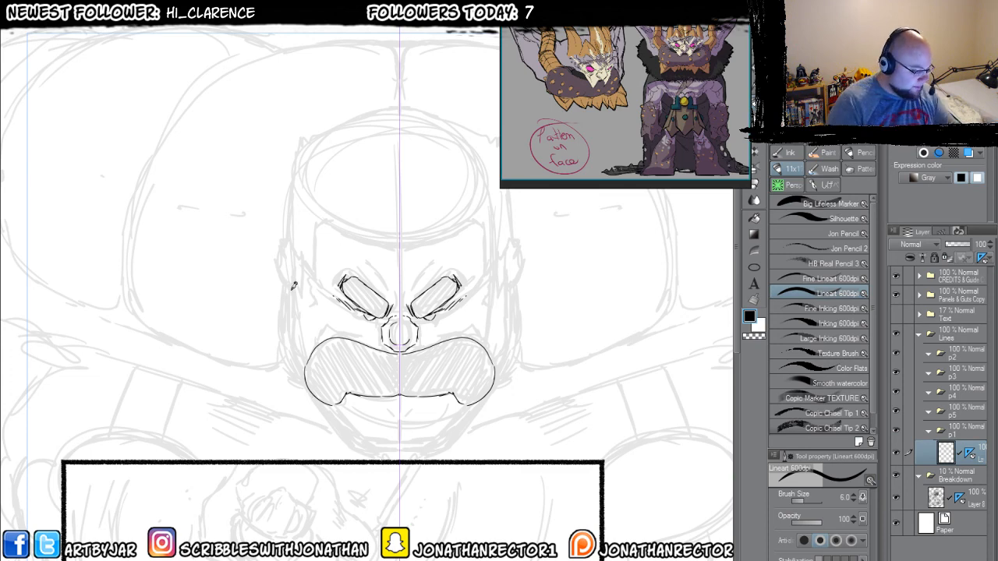
- Ink the sides of the face, the jaw and the small crease lines on the chin
{"action": "mouse_move", "coordinate": [291, 283]}
{"action": "left_mouse_down"}
{"action": "mouse_move", "coordinate": [293, 345]}
{"action": "mouse_move", "coordinate": [291, 319]}
{"action": "mouse_move", "coordinate": [302, 367]}
{"action": "mouse_move", "coordinate": [325, 402]}
{"action": "mouse_move", "coordinate": [357, 438]}
{"action": "mouse_move", "coordinate": [396, 447]}
{"action": "mouse_move", "coordinate": [380, 433]}
{"action": "mouse_move", "coordinate": [376, 364]}
{"action": "mouse_move", "coordinate": [399, 445]}
{"action": "mouse_move", "coordinate": [401, 414]}
{"action": "mouse_move", "coordinate": [341, 432]}
{"action": "left_mouse_up"}
{"action": "key", "text": "e"}
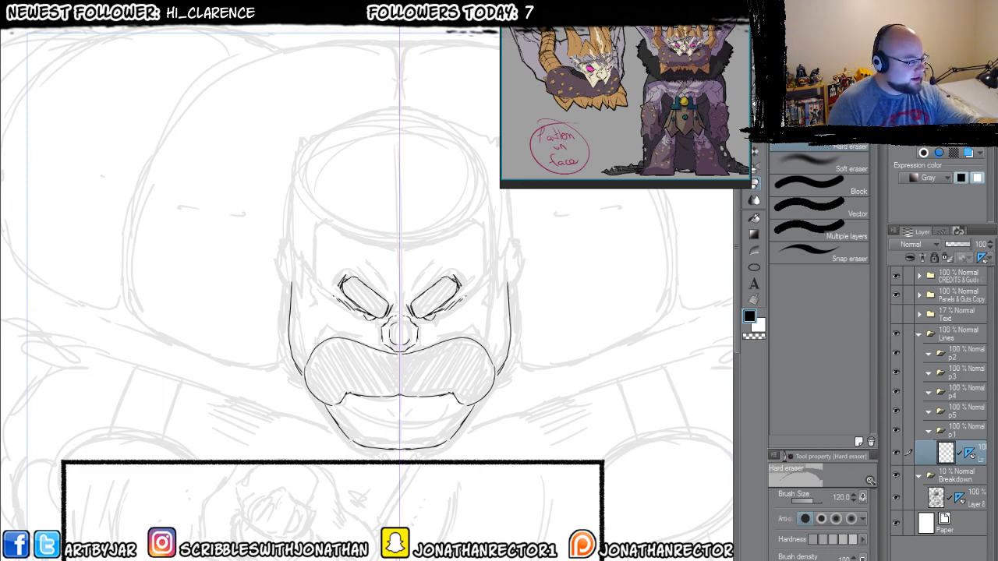
{"action": "key", "text": "p"}
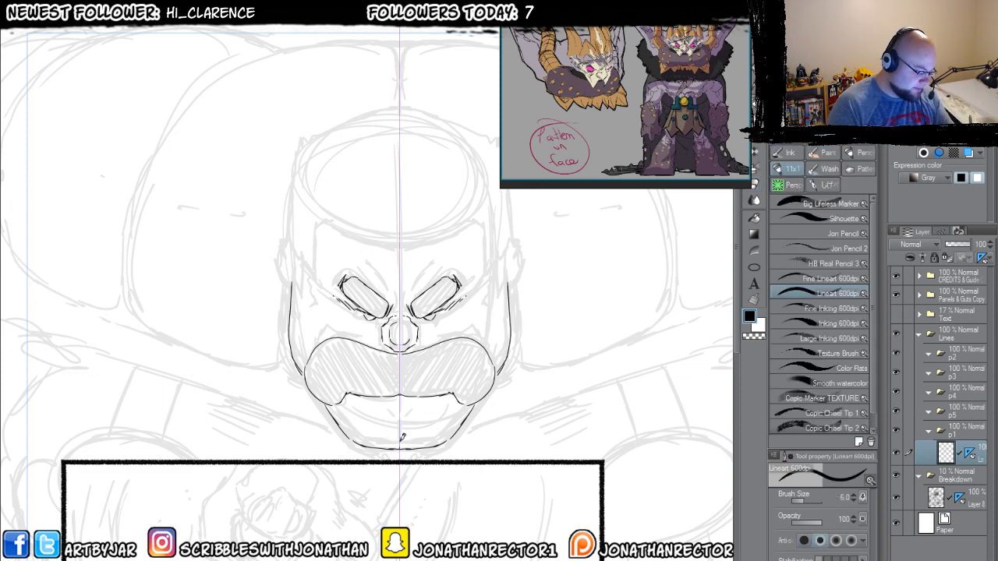
{"action": "mouse_move", "coordinate": [400, 434]}
{"action": "left_mouse_down"}
{"action": "mouse_move", "coordinate": [399, 449]}
{"action": "mouse_move", "coordinate": [383, 411]}
{"action": "mouse_move", "coordinate": [407, 417]}
{"action": "mouse_move", "coordinate": [421, 408]}
{"action": "left_mouse_up"}
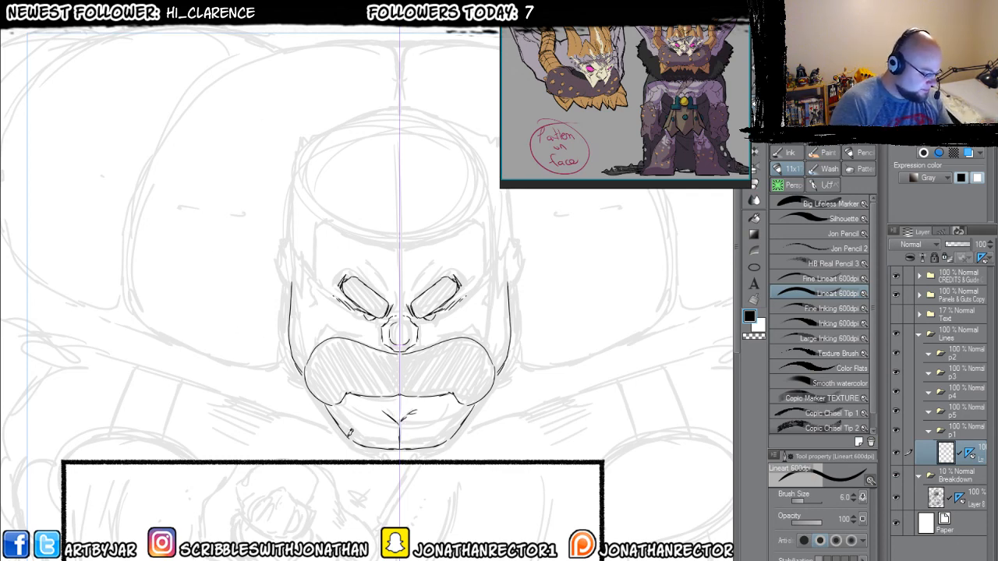
{"action": "mouse_move", "coordinate": [351, 436]}
{"action": "left_mouse_down"}
{"action": "mouse_move", "coordinate": [297, 358]}
{"action": "mouse_move", "coordinate": [319, 394]}
{"action": "mouse_move", "coordinate": [301, 366]}
{"action": "left_mouse_up"}
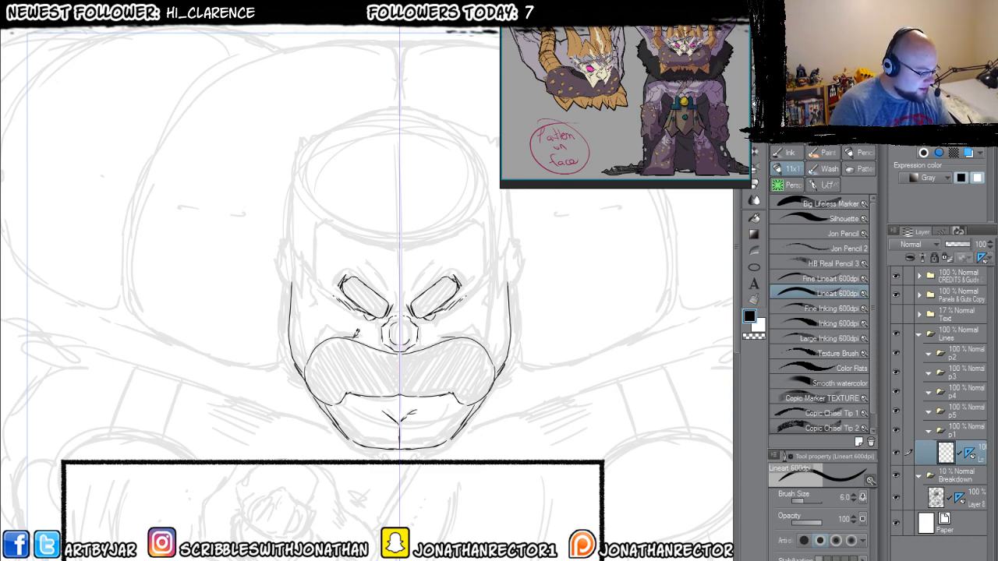
{"action": "mouse_move", "coordinate": [346, 334]}
{"action": "left_mouse_down"}
{"action": "mouse_move", "coordinate": [301, 351]}
{"action": "mouse_move", "coordinate": [310, 379]}
{"action": "left_mouse_up"}
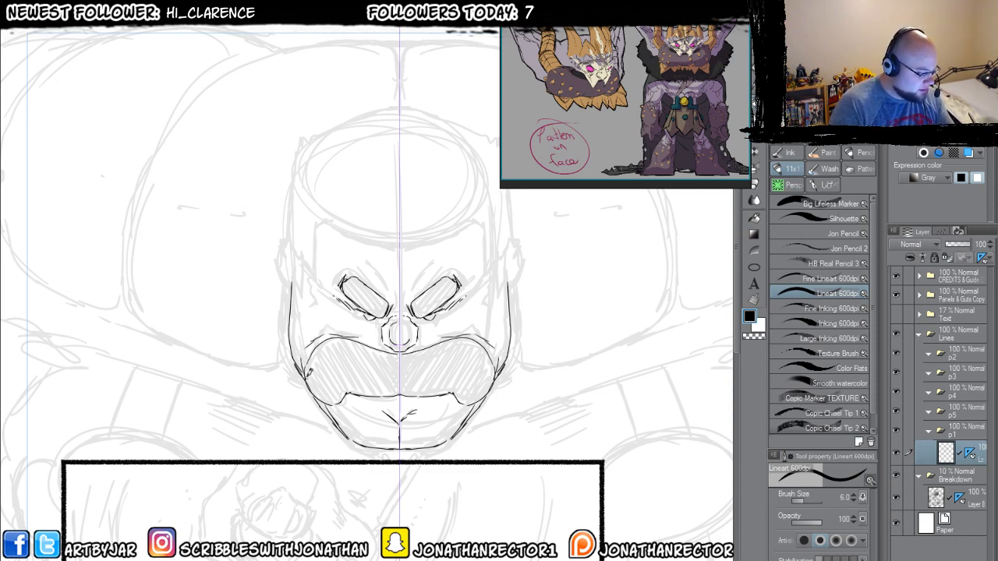
{"action": "key", "text": "ctrl+z"}
{"action": "key", "text": "ctrl+z"}
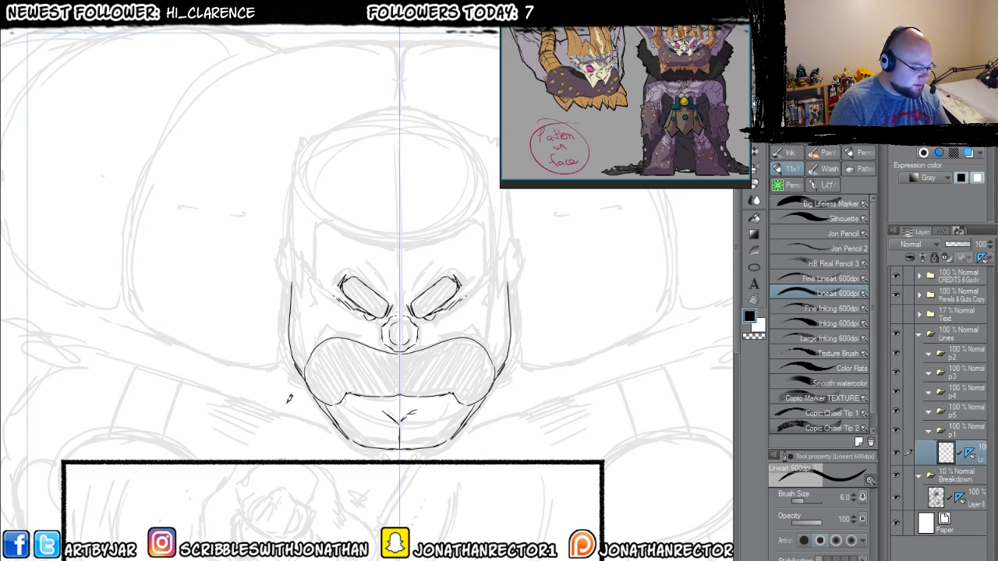
- Redraw the moustache's upper curve lower, just under the nose, and erase its old lower edge
{"action": "key", "text": "e"}
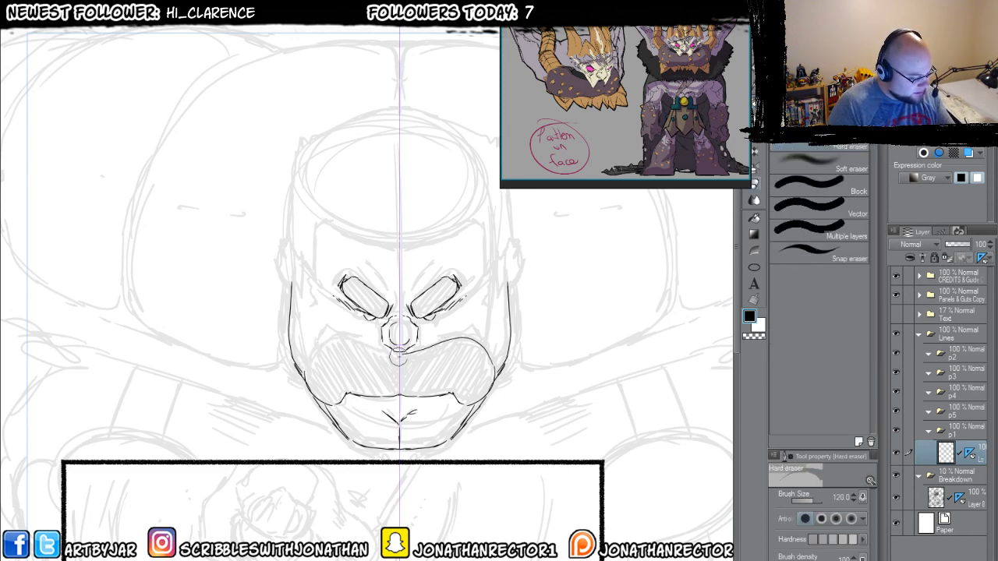
{"action": "key", "text": "p"}
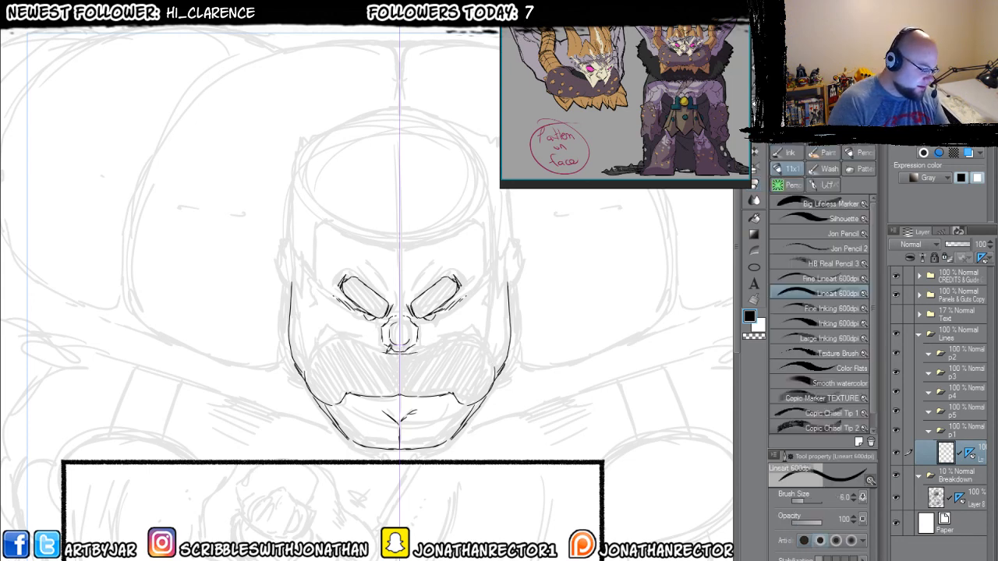
{"action": "mouse_move", "coordinate": [390, 348]}
{"action": "left_mouse_down"}
{"action": "mouse_move", "coordinate": [341, 349]}
{"action": "mouse_move", "coordinate": [307, 376]}
{"action": "left_mouse_up"}
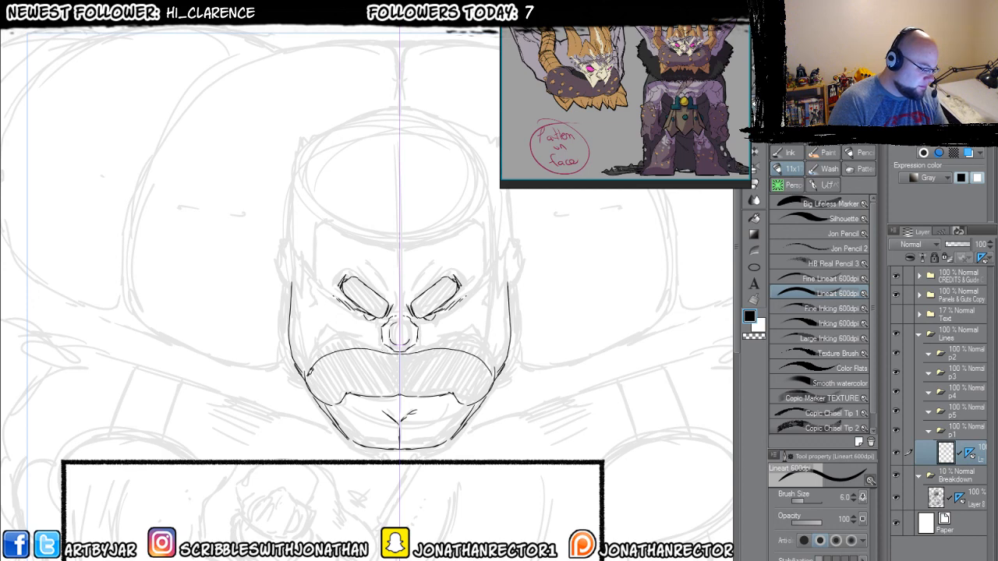
{"action": "key", "text": "e"}
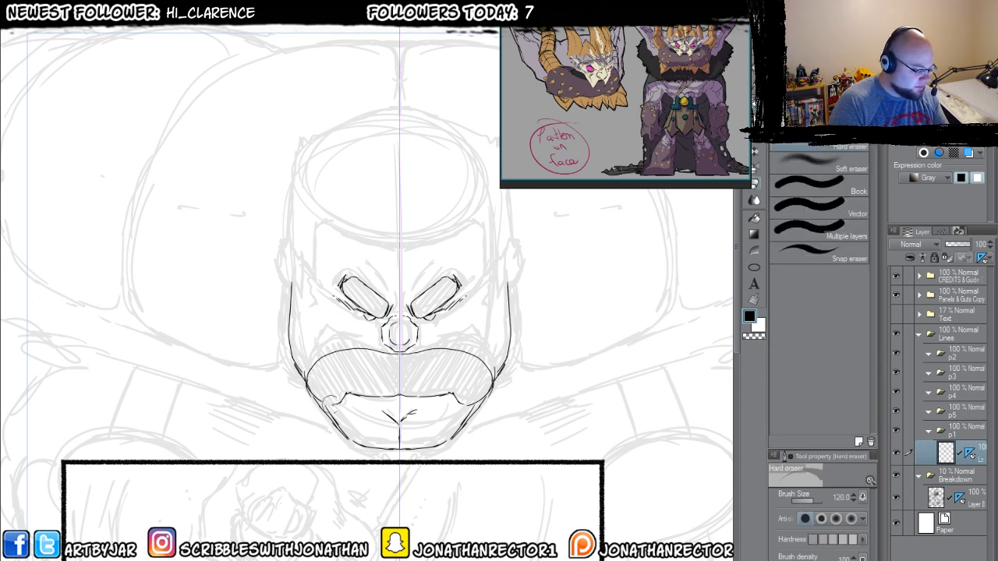
{"action": "mouse_move", "coordinate": [414, 391]}
{"action": "left_mouse_down"}
{"action": "mouse_move", "coordinate": [462, 402]}
{"action": "mouse_move", "coordinate": [407, 396]}
{"action": "left_mouse_up"}
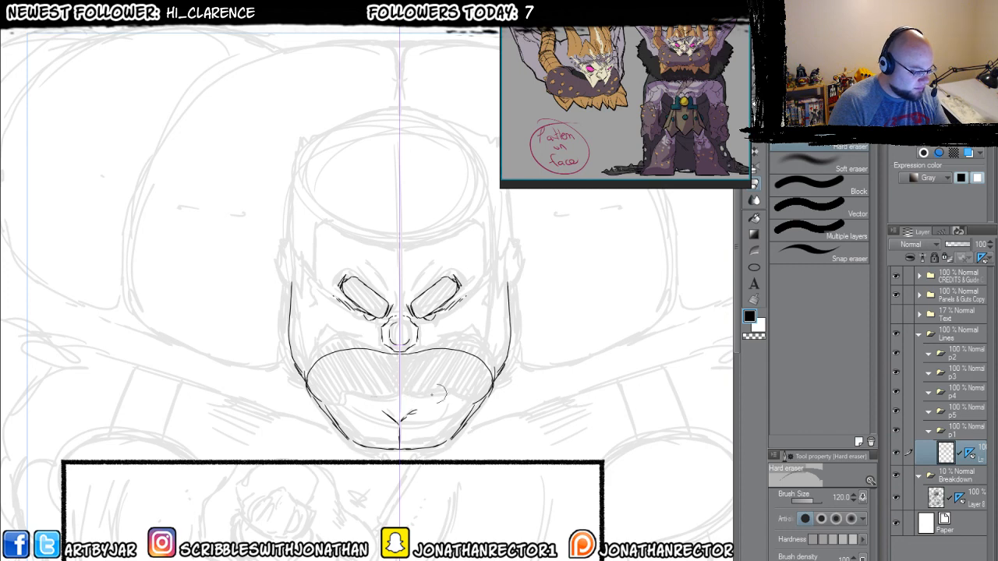
{"action": "key", "text": "p"}
{"action": "mouse_move", "coordinate": [307, 390]}
{"action": "left_mouse_down"}
{"action": "mouse_move", "coordinate": [340, 410]}
{"action": "mouse_move", "coordinate": [382, 393]}
{"action": "mouse_move", "coordinate": [398, 401]}
{"action": "mouse_move", "coordinate": [371, 399]}
{"action": "left_mouse_up"}
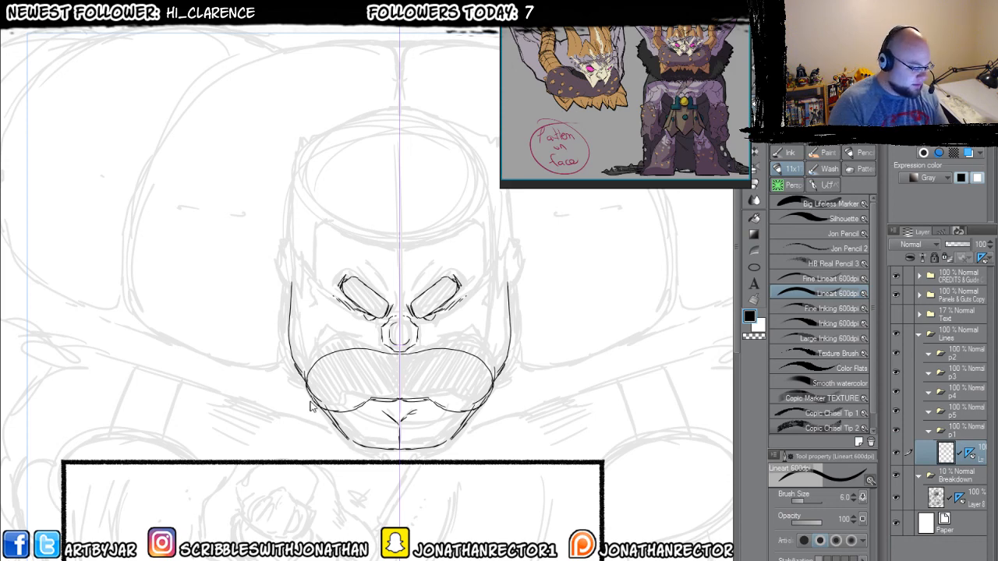
{"action": "key", "text": "ctrl+z"}
{"action": "key", "text": "ctrl+z"}
{"action": "key", "text": "ctrl+z"}
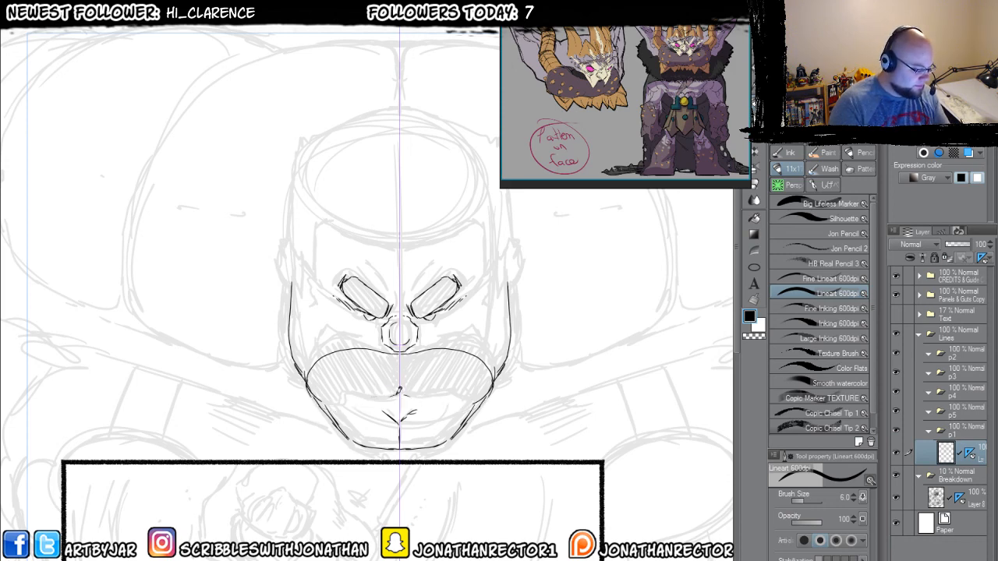
- Redraw the moustache's lower edge with the mouth line, and ink the ears and sideburn strokes
{"action": "mouse_move", "coordinate": [398, 397]}
{"action": "left_mouse_down"}
{"action": "mouse_move", "coordinate": [335, 401]}
{"action": "mouse_move", "coordinate": [310, 390]}
{"action": "left_mouse_up"}
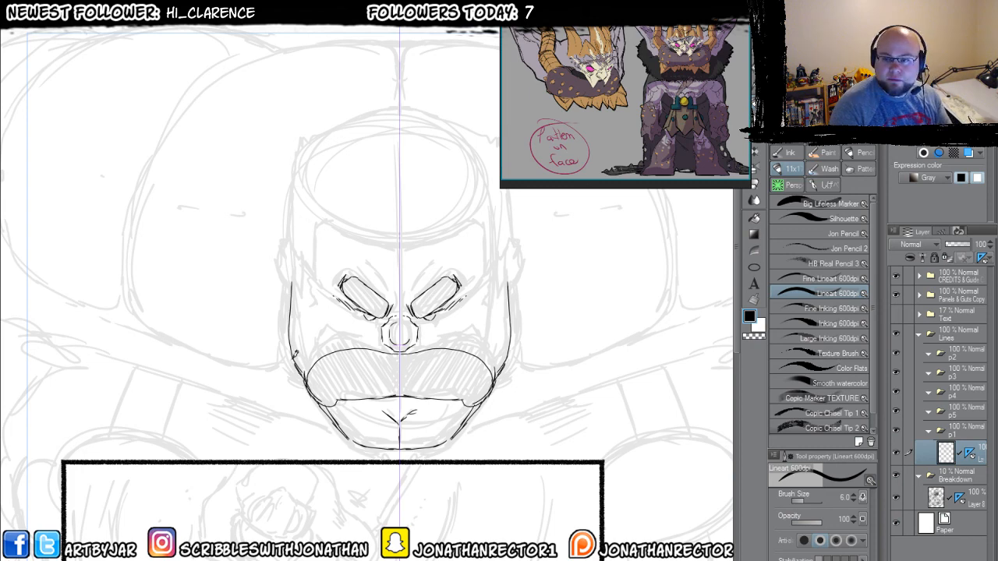
{"action": "mouse_move", "coordinate": [275, 296]}
{"action": "left_mouse_down"}
{"action": "mouse_move", "coordinate": [283, 340]}
{"action": "mouse_move", "coordinate": [302, 303]}
{"action": "mouse_move", "coordinate": [289, 290]}
{"action": "mouse_move", "coordinate": [325, 401]}
{"action": "left_mouse_up"}
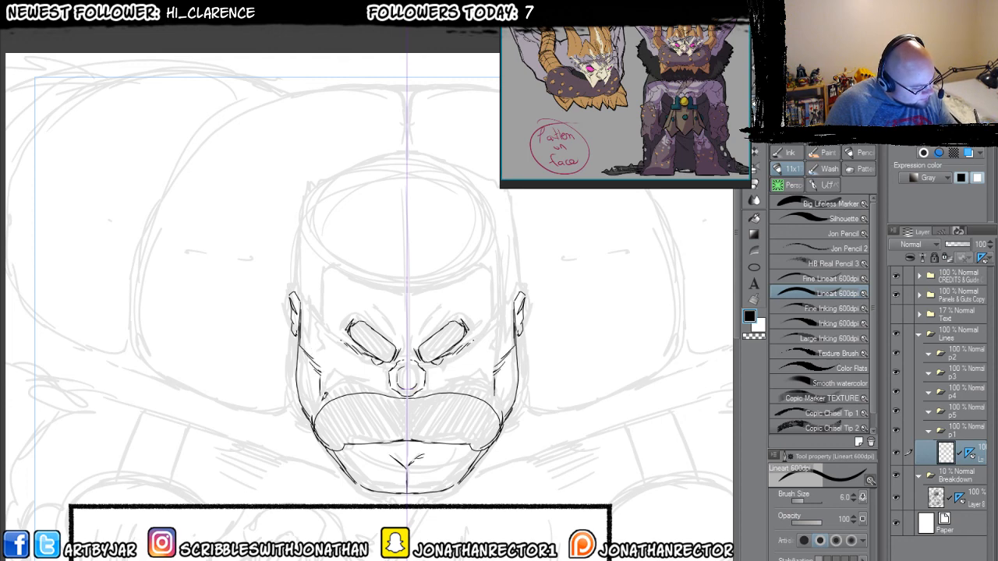
- Add wrinkles around the eyes and frown lines between the brows
{"action": "left_click_drag", "start_coordinate": [390, 360], "coordinate": [349, 359]}
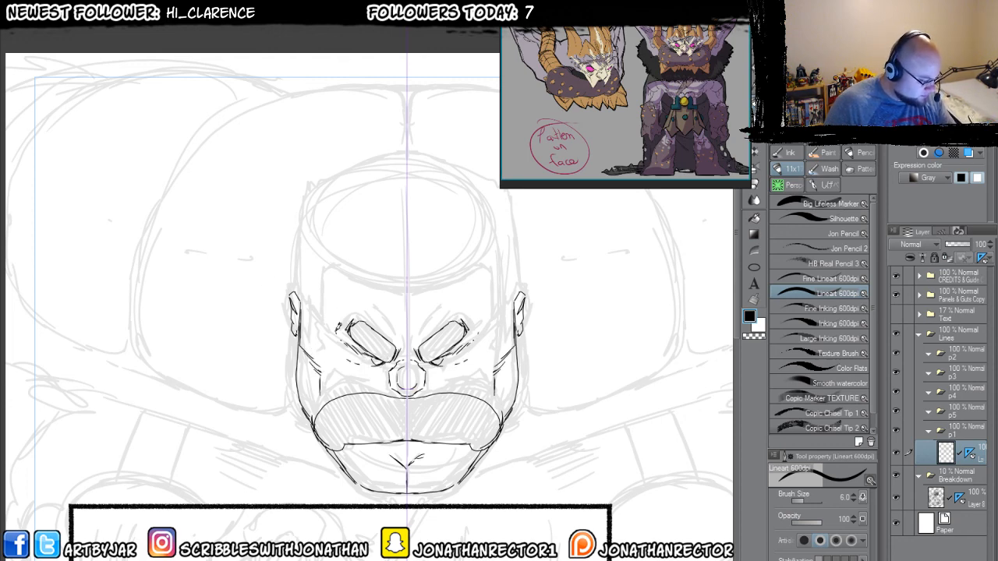
{"action": "mouse_move", "coordinate": [373, 296]}
{"action": "left_mouse_down"}
{"action": "mouse_move", "coordinate": [400, 322]}
{"action": "mouse_move", "coordinate": [396, 360]}
{"action": "left_mouse_up"}
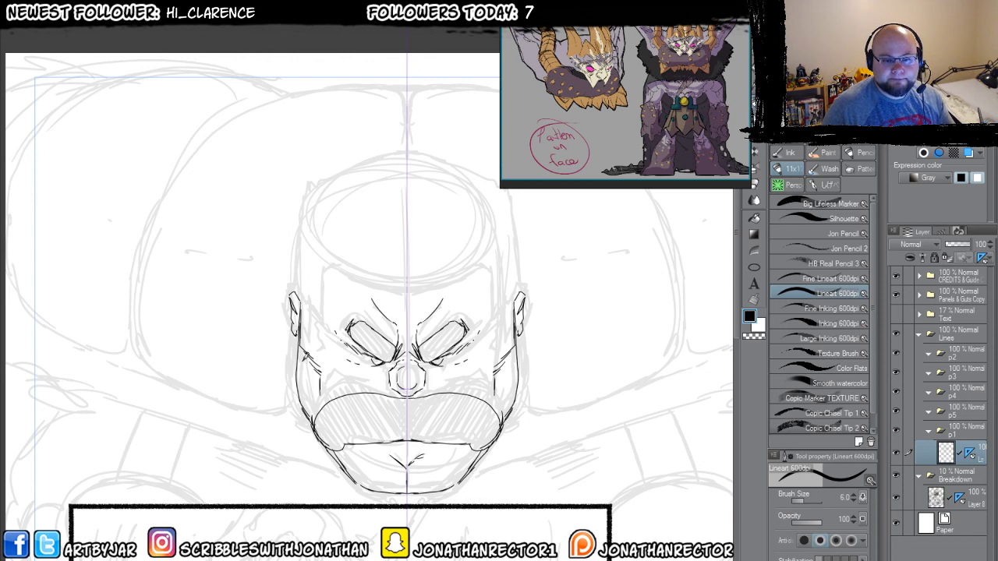
{"action": "left_click_drag", "start_coordinate": [301, 368], "coordinate": [304, 375]}
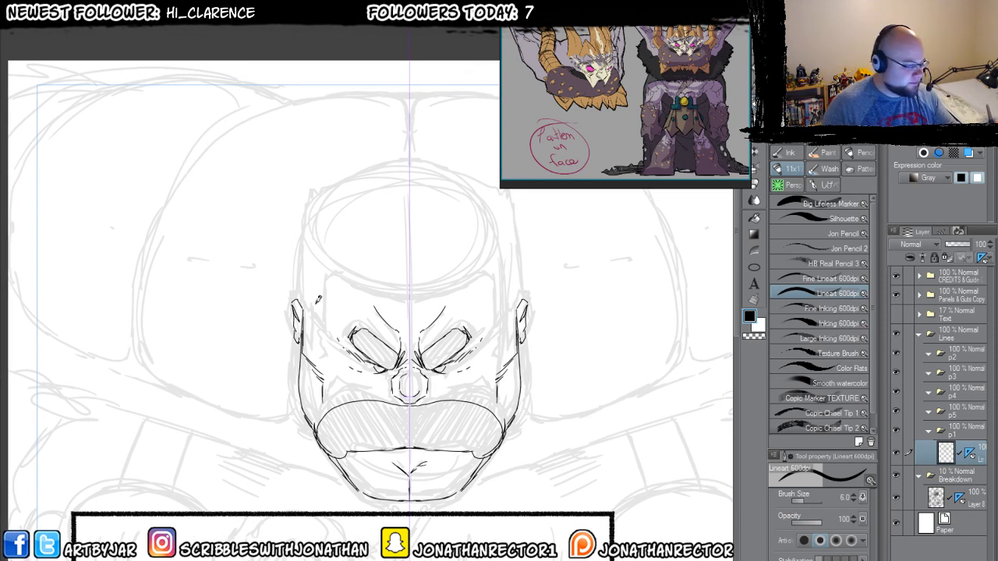
- Ink the hairline, the outline of the skull and the spiky hair strokes along the temples and forehead
{"action": "mouse_move", "coordinate": [303, 301]}
{"action": "left_mouse_down"}
{"action": "mouse_move", "coordinate": [307, 328]}
{"action": "mouse_move", "coordinate": [306, 308]}
{"action": "mouse_move", "coordinate": [317, 316]}
{"action": "mouse_move", "coordinate": [317, 300]}
{"action": "mouse_move", "coordinate": [332, 310]}
{"action": "mouse_move", "coordinate": [345, 272]}
{"action": "left_mouse_up"}
{"action": "left_click_drag", "start_coordinate": [355, 276], "coordinate": [407, 295]}
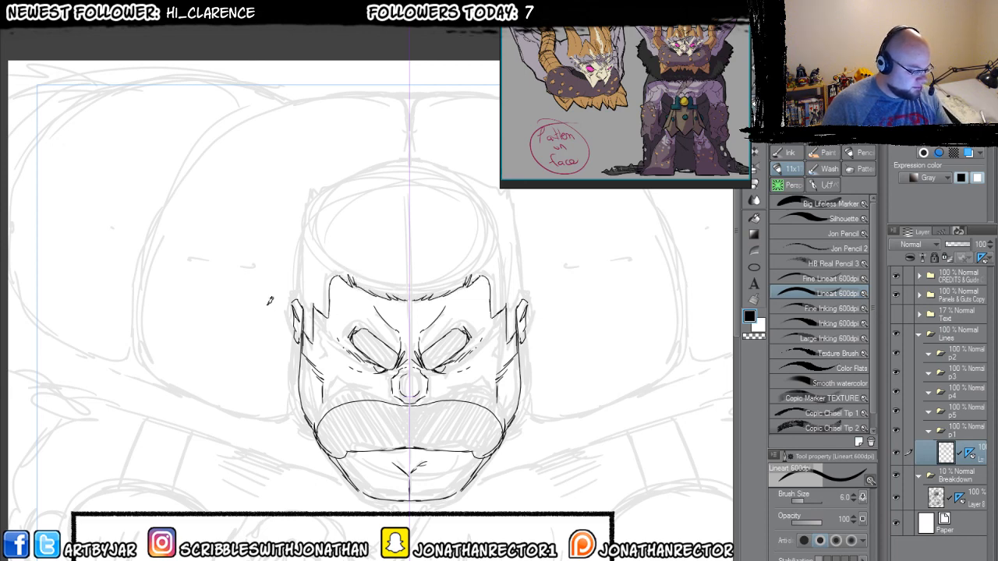
{"action": "mouse_move", "coordinate": [269, 300]}
{"action": "left_mouse_down"}
{"action": "mouse_move", "coordinate": [276, 336]}
{"action": "mouse_move", "coordinate": [336, 220]}
{"action": "mouse_move", "coordinate": [417, 203]}
{"action": "left_mouse_up"}
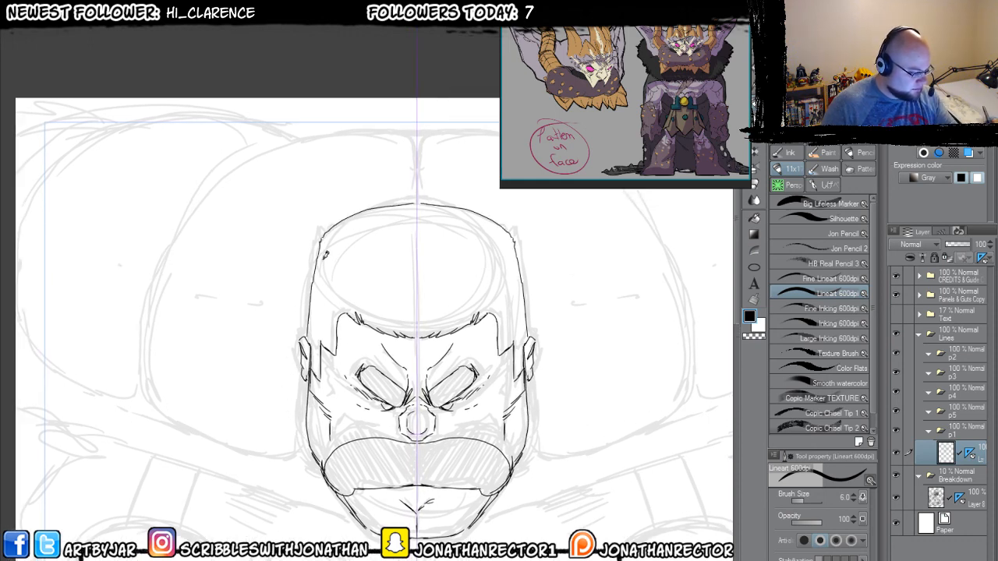
{"action": "mouse_move", "coordinate": [326, 271]}
{"action": "left_mouse_down"}
{"action": "mouse_move", "coordinate": [344, 306]}
{"action": "mouse_move", "coordinate": [317, 253]}
{"action": "mouse_move", "coordinate": [311, 351]}
{"action": "mouse_move", "coordinate": [320, 311]}
{"action": "mouse_move", "coordinate": [335, 354]}
{"action": "left_mouse_up"}
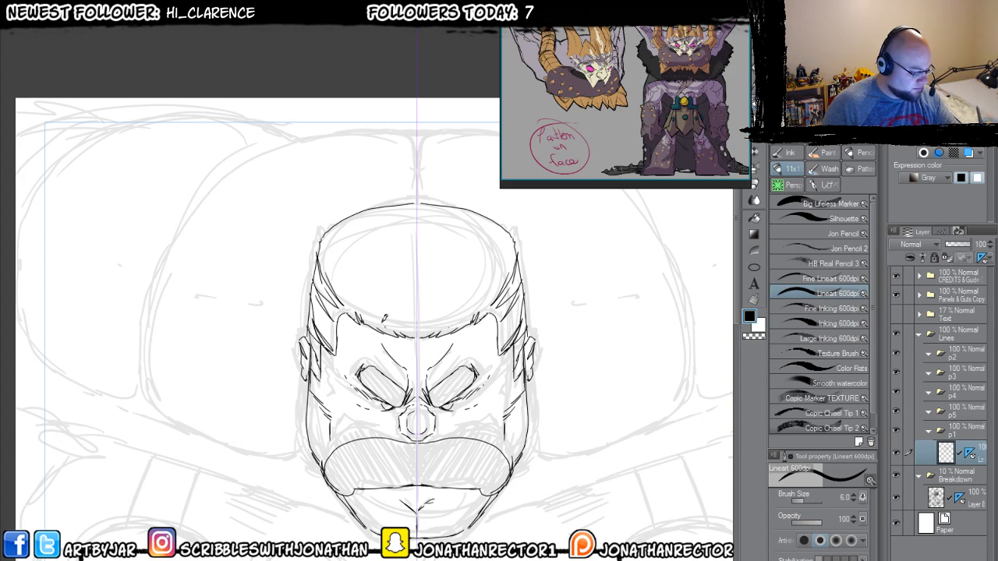
{"action": "mouse_move", "coordinate": [383, 317]}
{"action": "left_mouse_down"}
{"action": "mouse_move", "coordinate": [363, 303]}
{"action": "mouse_move", "coordinate": [382, 309]}
{"action": "mouse_move", "coordinate": [384, 290]}
{"action": "mouse_move", "coordinate": [391, 295]}
{"action": "mouse_move", "coordinate": [331, 271]}
{"action": "mouse_move", "coordinate": [352, 272]}
{"action": "left_mouse_up"}
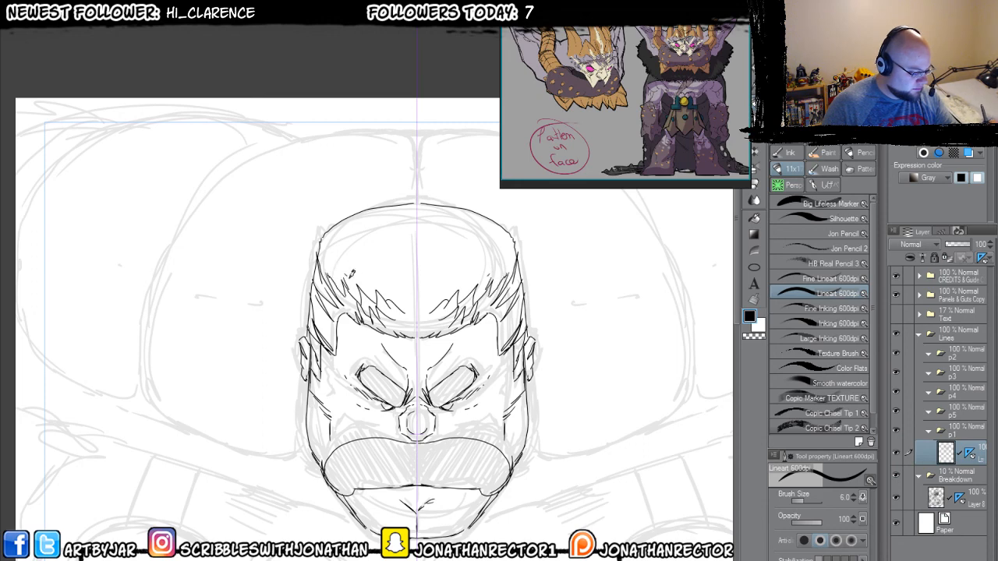
- Duplicate the inked face layer in the p1 folder, hide the original and empty the copy
{"action": "mouse_move", "coordinate": [295, 487]}
{"action": "left_mouse_down"}
{"action": "mouse_move", "coordinate": [292, 410]}
{"action": "mouse_move", "coordinate": [282, 457]}
{"action": "mouse_move", "coordinate": [291, 412]}
{"action": "left_mouse_up"}
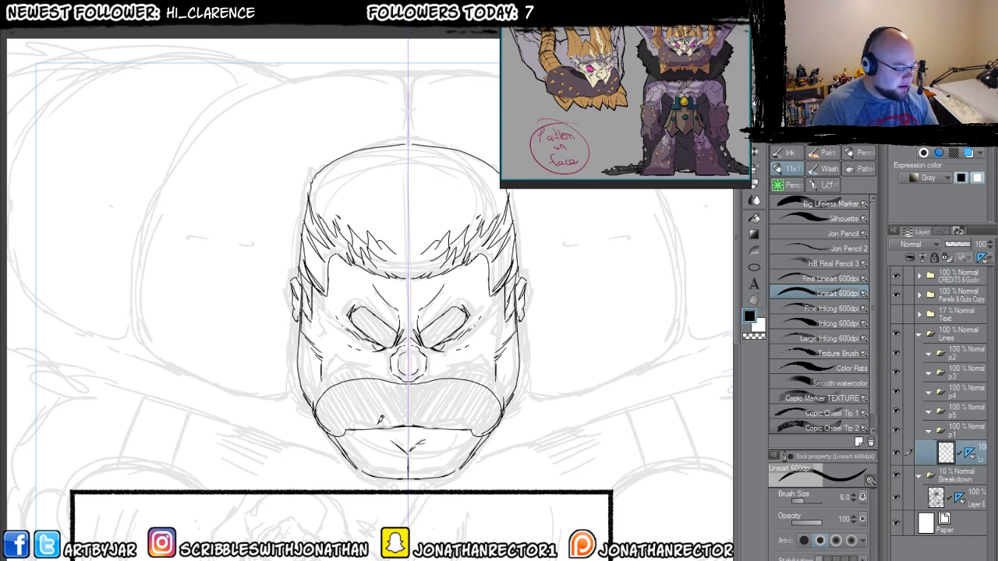
{"action": "key", "text": "ctrl+c"}
{"action": "key", "text": "ctrl+v"}
{"action": "left_click", "coordinate": [895, 480]}
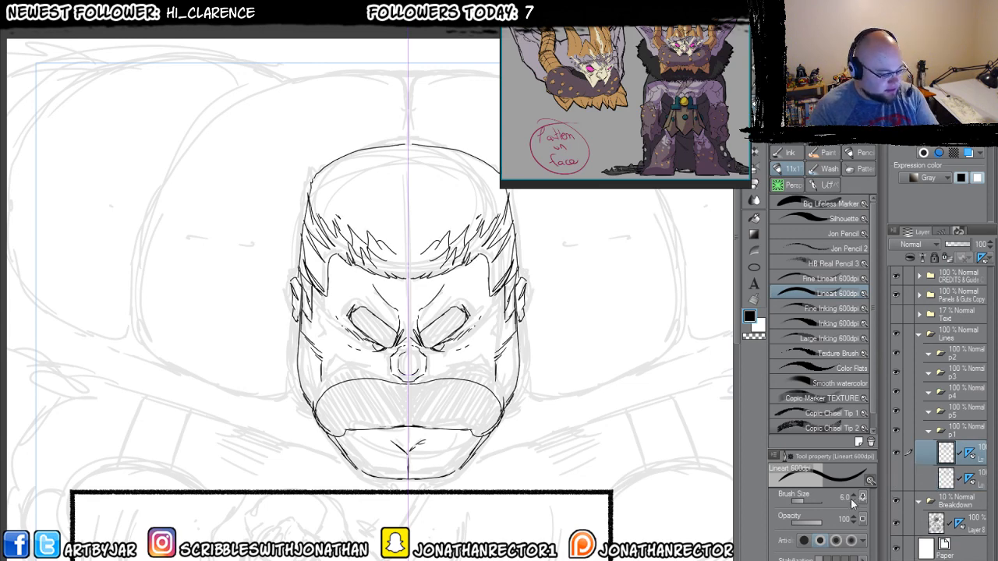
{"action": "left_click", "coordinate": [896, 452]}
{"action": "scroll", "coordinate": [324, 450], "scroll_direction": "up", "scroll_amount": 1}
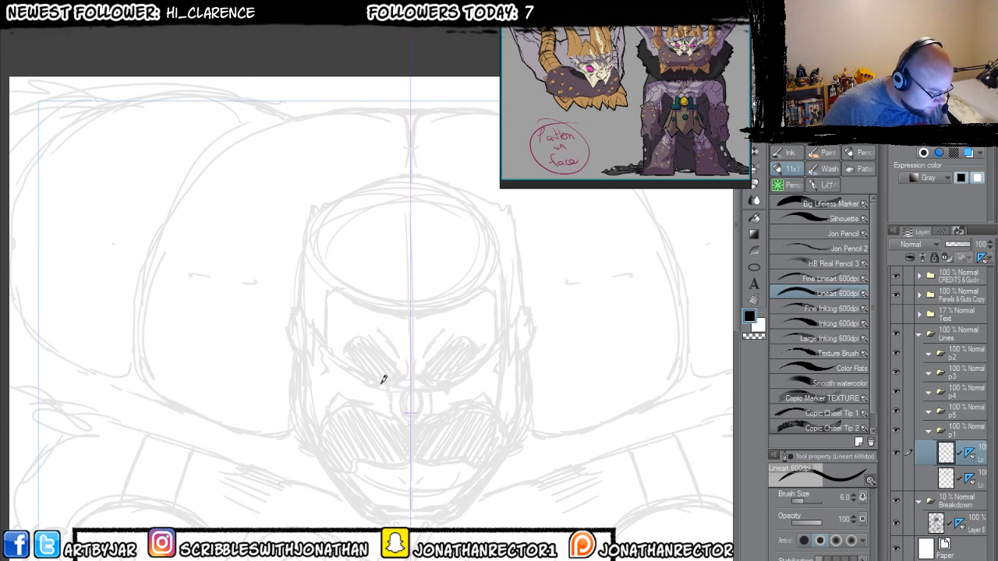
- Ink the slanted eye outlines, the nose, and the short crease lines at the outer eye corners and beside the nose
{"action": "mouse_move", "coordinate": [386, 383]}
{"action": "left_mouse_down"}
{"action": "mouse_move", "coordinate": [361, 369]}
{"action": "mouse_move", "coordinate": [386, 383]}
{"action": "mouse_move", "coordinate": [378, 382]}
{"action": "mouse_move", "coordinate": [371, 377]}
{"action": "mouse_move", "coordinate": [407, 378]}
{"action": "mouse_move", "coordinate": [381, 375]}
{"action": "mouse_move", "coordinate": [362, 358]}
{"action": "mouse_move", "coordinate": [367, 342]}
{"action": "mouse_move", "coordinate": [405, 404]}
{"action": "left_mouse_up"}
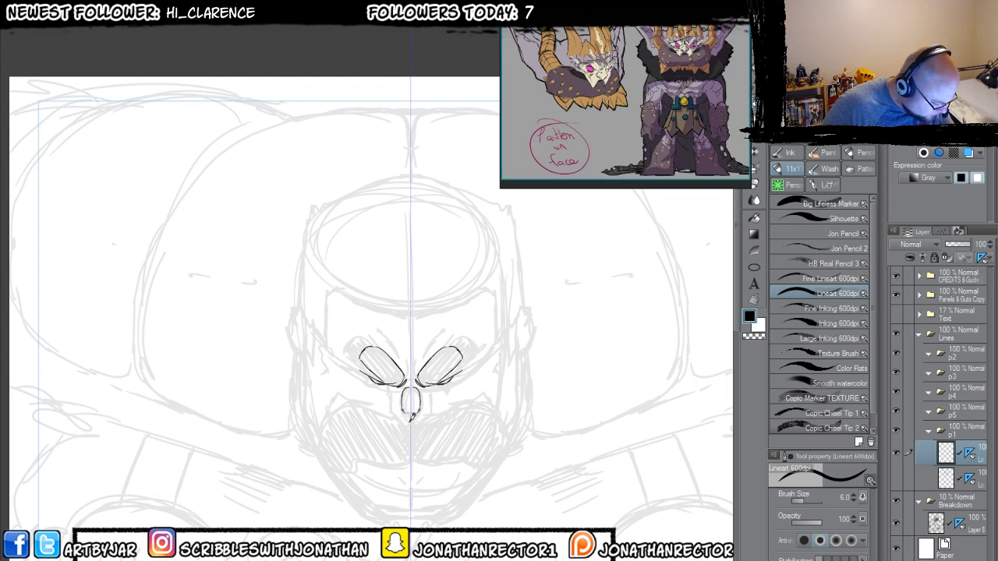
{"action": "left_click_drag", "start_coordinate": [406, 418], "coordinate": [392, 388]}
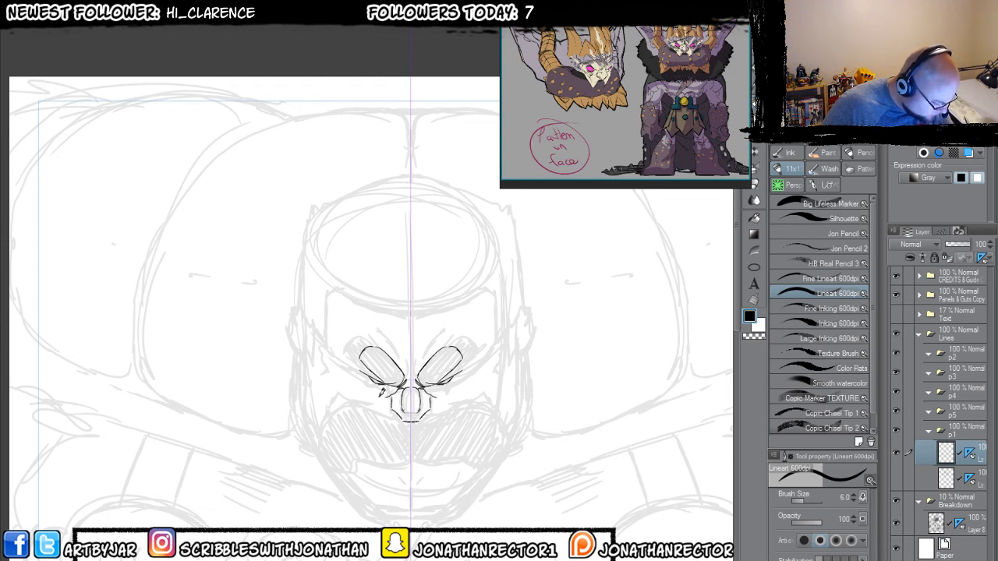
{"action": "left_click_drag", "start_coordinate": [362, 366], "coordinate": [335, 348]}
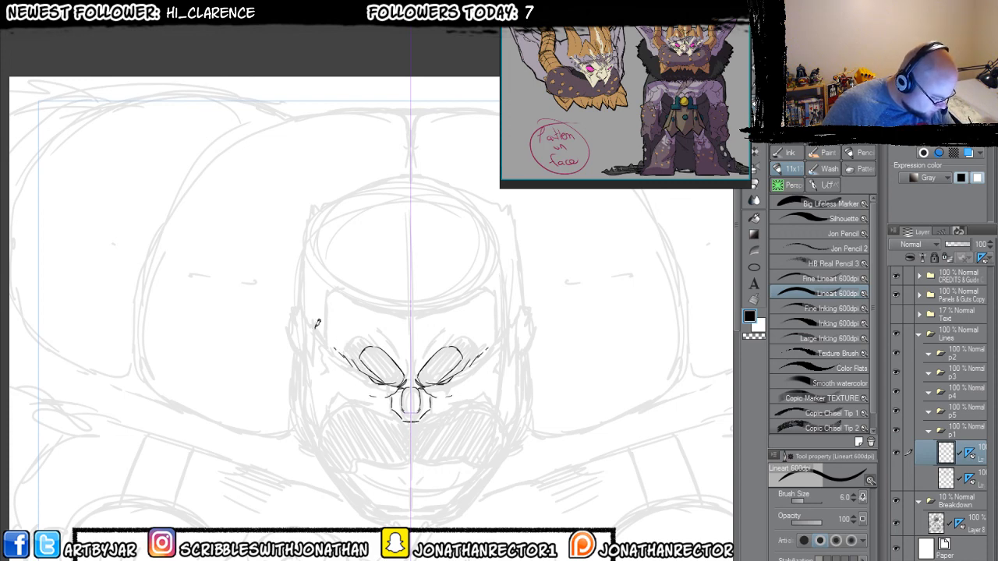
- Outline the full moustache with the mouth line, and ink the sides of the face down to the jaw and chin
{"action": "mouse_move", "coordinate": [408, 418]}
{"action": "left_mouse_down"}
{"action": "mouse_move", "coordinate": [348, 400]}
{"action": "mouse_move", "coordinate": [325, 421]}
{"action": "mouse_move", "coordinate": [322, 456]}
{"action": "mouse_move", "coordinate": [349, 477]}
{"action": "mouse_move", "coordinate": [364, 460]}
{"action": "mouse_move", "coordinate": [409, 466]}
{"action": "left_mouse_up"}
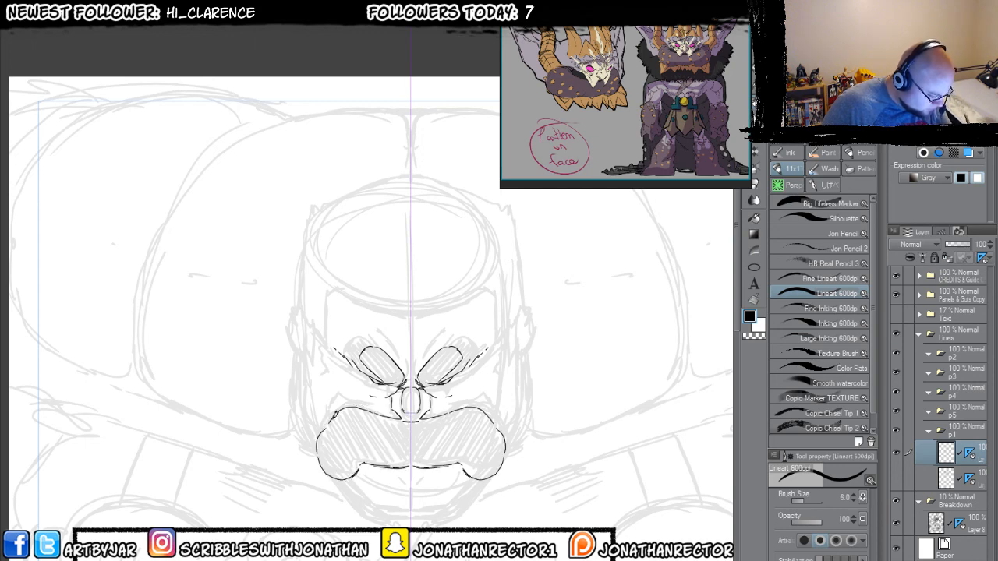
{"action": "mouse_move", "coordinate": [337, 411]}
{"action": "left_mouse_down"}
{"action": "mouse_move", "coordinate": [318, 437]}
{"action": "mouse_move", "coordinate": [310, 400]}
{"action": "left_mouse_up"}
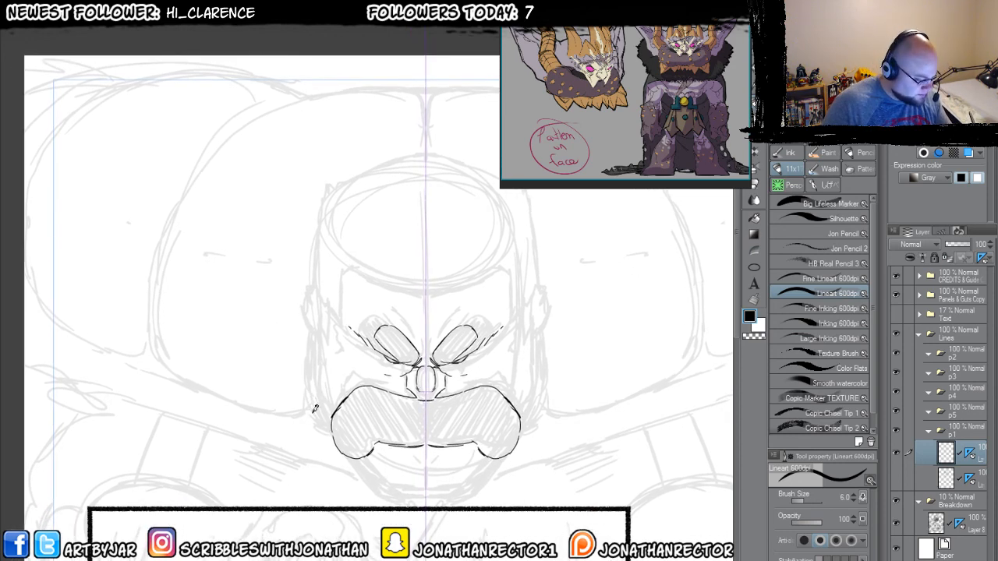
{"action": "mouse_move", "coordinate": [322, 330]}
{"action": "left_mouse_down"}
{"action": "mouse_move", "coordinate": [328, 416]}
{"action": "mouse_move", "coordinate": [319, 406]}
{"action": "mouse_move", "coordinate": [333, 437]}
{"action": "left_mouse_up"}
{"action": "mouse_move", "coordinate": [348, 451]}
{"action": "left_mouse_down"}
{"action": "mouse_move", "coordinate": [388, 492]}
{"action": "mouse_move", "coordinate": [424, 497]}
{"action": "left_mouse_up"}
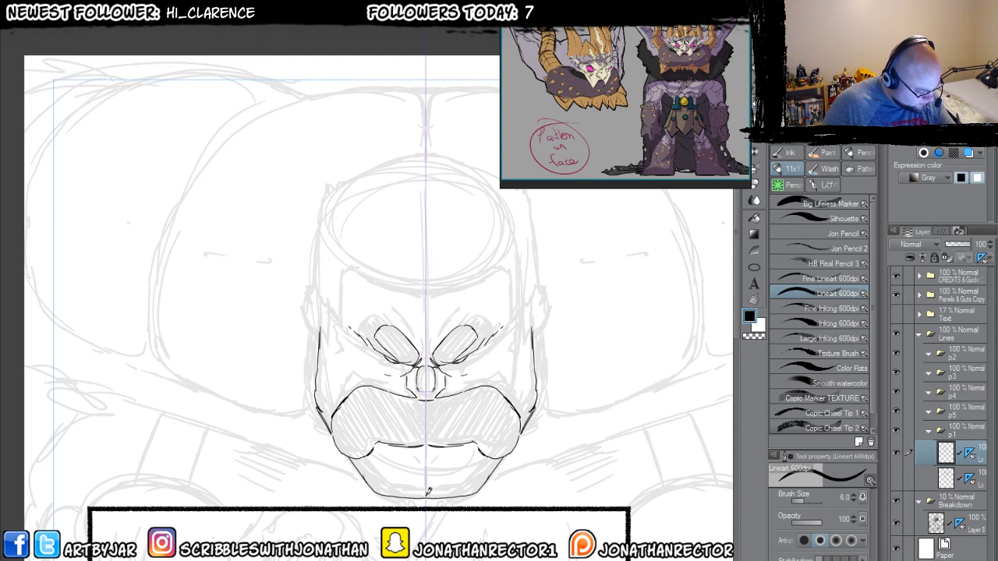
- Ink the jagged hairline with its temple points and the ears, and outline the flat-topped skull above them
{"action": "left_click_drag", "start_coordinate": [320, 433], "coordinate": [326, 485]}
{"action": "mouse_move", "coordinate": [329, 378]}
{"action": "left_mouse_down"}
{"action": "mouse_move", "coordinate": [332, 342]}
{"action": "mouse_move", "coordinate": [318, 347]}
{"action": "mouse_move", "coordinate": [326, 360]}
{"action": "mouse_move", "coordinate": [317, 376]}
{"action": "mouse_move", "coordinate": [318, 345]}
{"action": "mouse_move", "coordinate": [307, 421]}
{"action": "mouse_move", "coordinate": [333, 382]}
{"action": "mouse_move", "coordinate": [336, 404]}
{"action": "mouse_move", "coordinate": [340, 368]}
{"action": "mouse_move", "coordinate": [356, 382]}
{"action": "mouse_move", "coordinate": [357, 351]}
{"action": "mouse_move", "coordinate": [433, 375]}
{"action": "left_mouse_up"}
{"action": "left_click_drag", "start_coordinate": [308, 348], "coordinate": [326, 323]}
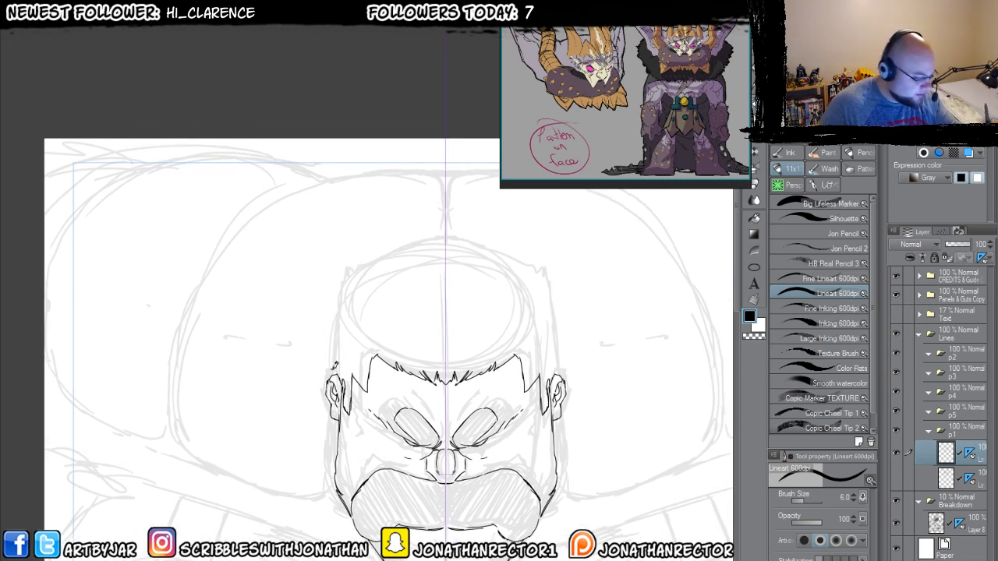
{"action": "mouse_move", "coordinate": [335, 372]}
{"action": "left_mouse_down"}
{"action": "mouse_move", "coordinate": [354, 269]}
{"action": "mouse_move", "coordinate": [411, 243]}
{"action": "mouse_move", "coordinate": [448, 240]}
{"action": "left_mouse_up"}
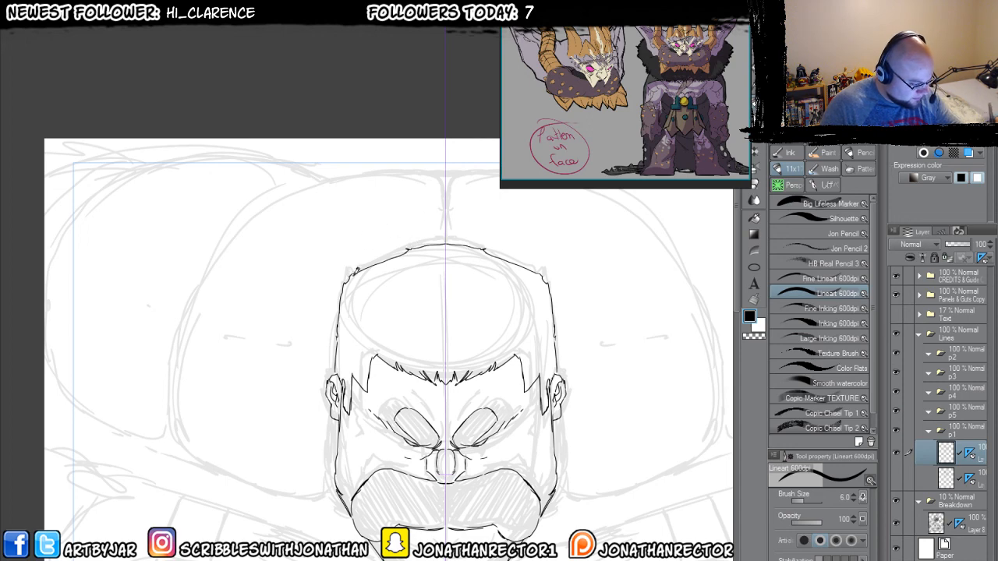
{"action": "left_click_drag", "start_coordinate": [354, 269], "coordinate": [340, 343]}
{"action": "mouse_move", "coordinate": [340, 343]}
{"action": "left_mouse_down"}
{"action": "mouse_move", "coordinate": [339, 298]}
{"action": "mouse_move", "coordinate": [315, 413]}
{"action": "left_mouse_up"}
{"action": "left_click_drag", "start_coordinate": [321, 371], "coordinate": [318, 454]}
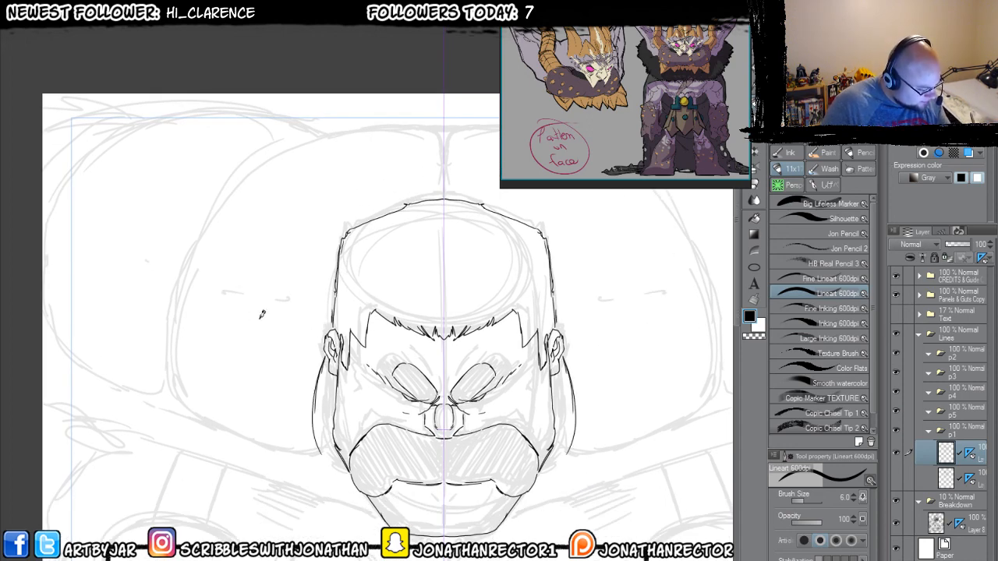
{"action": "key", "text": "ctrl+z"}
{"action": "left_click_drag", "start_coordinate": [225, 424], "coordinate": [243, 443]}
{"action": "key", "text": "ctrl+z"}
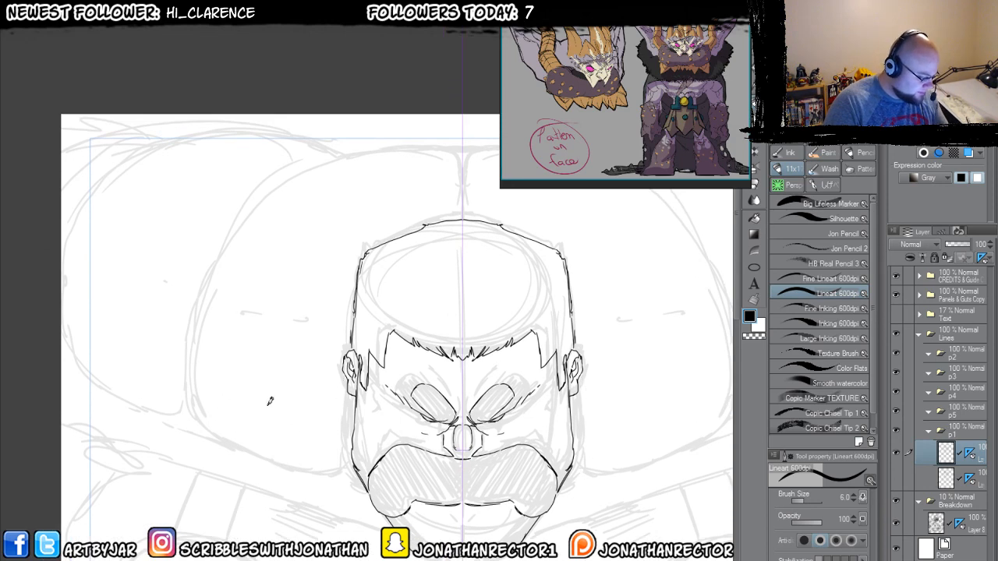
- Ink the bulging neck curves behind the ears, running from the lower jaw up past the ears on both sides
{"action": "mouse_move", "coordinate": [363, 483]}
{"action": "left_mouse_down"}
{"action": "mouse_move", "coordinate": [326, 413]}
{"action": "mouse_move", "coordinate": [346, 326]}
{"action": "left_mouse_up"}
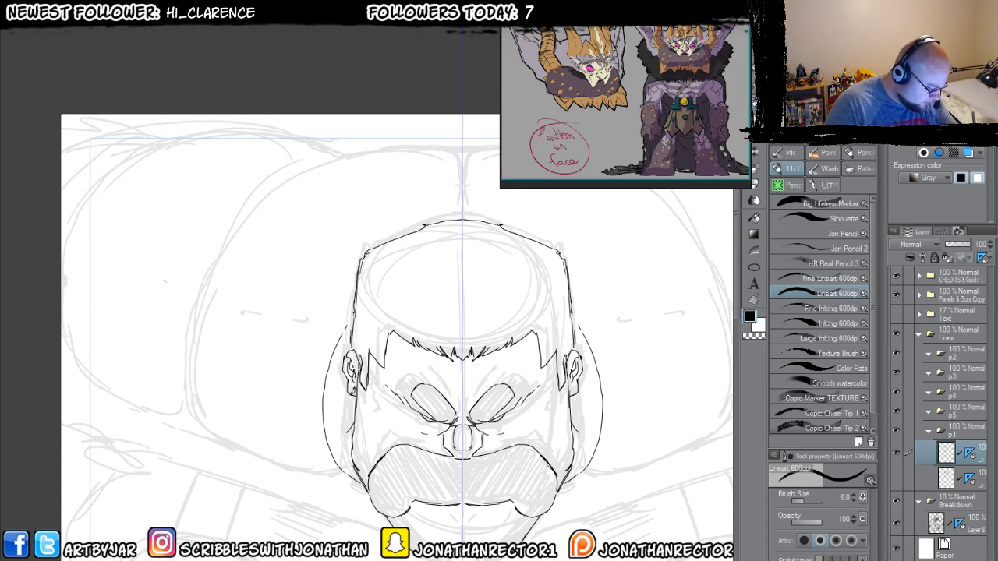
{"action": "mouse_move", "coordinate": [360, 398]}
{"action": "left_mouse_down"}
{"action": "mouse_move", "coordinate": [351, 429]}
{"action": "mouse_move", "coordinate": [335, 436]}
{"action": "left_mouse_up"}
{"action": "left_click_drag", "start_coordinate": [341, 411], "coordinate": [326, 437]}
{"action": "left_click_drag", "start_coordinate": [332, 417], "coordinate": [324, 435]}
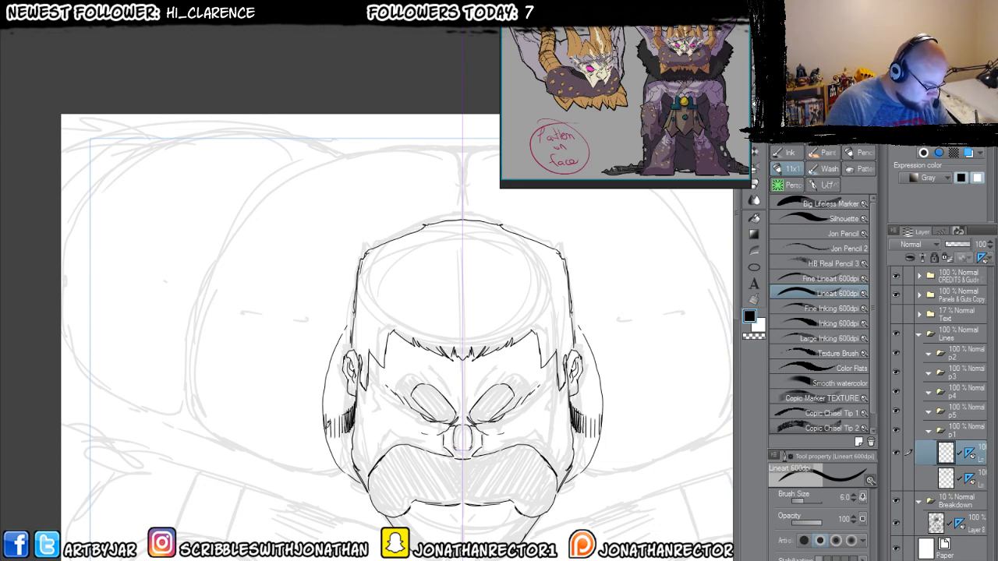
{"action": "key", "text": "ctrl+z"}
{"action": "key", "text": "ctrl+z"}
{"action": "key", "text": "ctrl+z"}
{"action": "key", "text": "ctrl+z"}
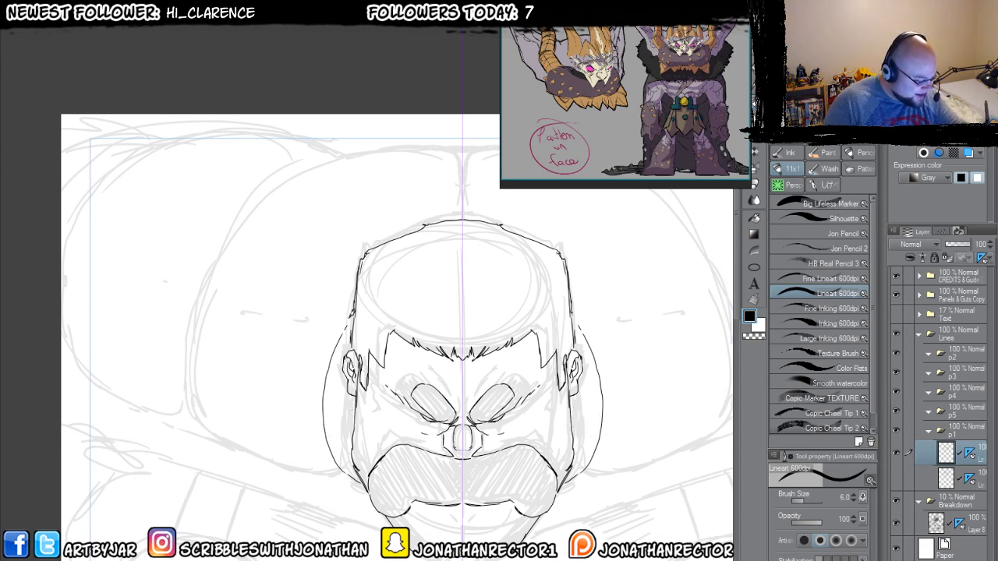
- Extend the neck curves up to the skull and add small broken accent marks along their upper outer edges
{"action": "left_click_drag", "start_coordinate": [352, 307], "coordinate": [336, 337]}
{"action": "left_click_drag", "start_coordinate": [340, 328], "coordinate": [329, 354]}
{"action": "scroll", "coordinate": [320, 457], "scroll_direction": "down", "scroll_amount": 1}
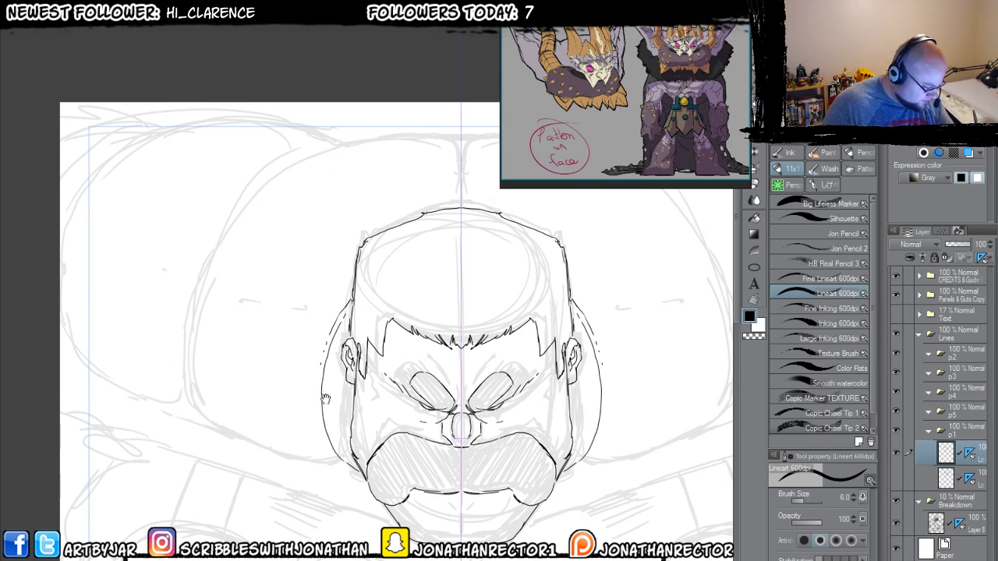
{"action": "mouse_move", "coordinate": [318, 415]}
{"action": "left_mouse_down"}
{"action": "mouse_move", "coordinate": [319, 445]}
{"action": "mouse_move", "coordinate": [314, 438]}
{"action": "mouse_move", "coordinate": [331, 454]}
{"action": "left_mouse_up"}
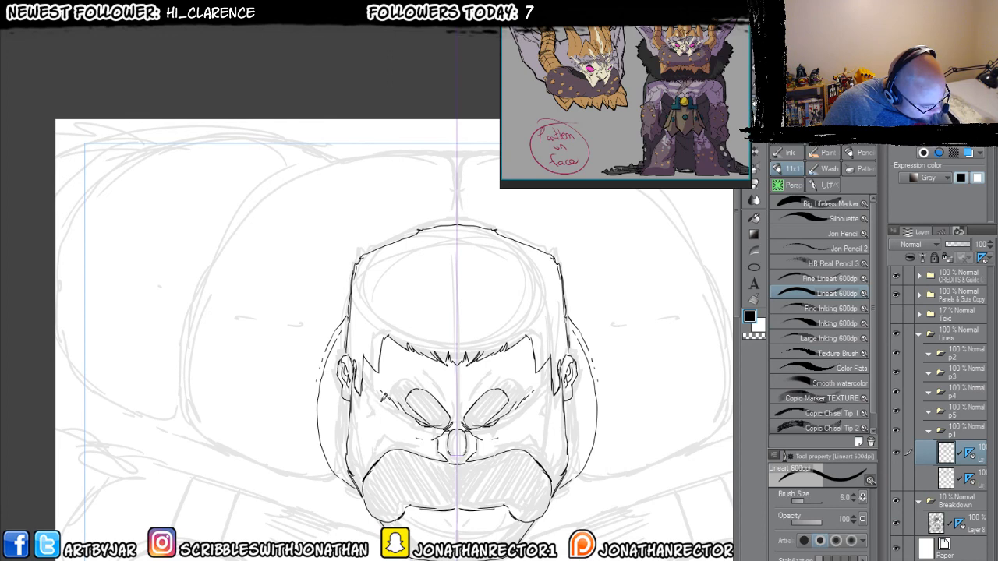
- Add brow marks above the eyes and short wrinkle strokes between the outer eye corners and the ears
{"action": "left_click_drag", "start_coordinate": [389, 393], "coordinate": [379, 408]}
{"action": "left_click_drag", "start_coordinate": [382, 399], "coordinate": [364, 415]}
{"action": "left_click_drag", "start_coordinate": [373, 401], "coordinate": [361, 420]}
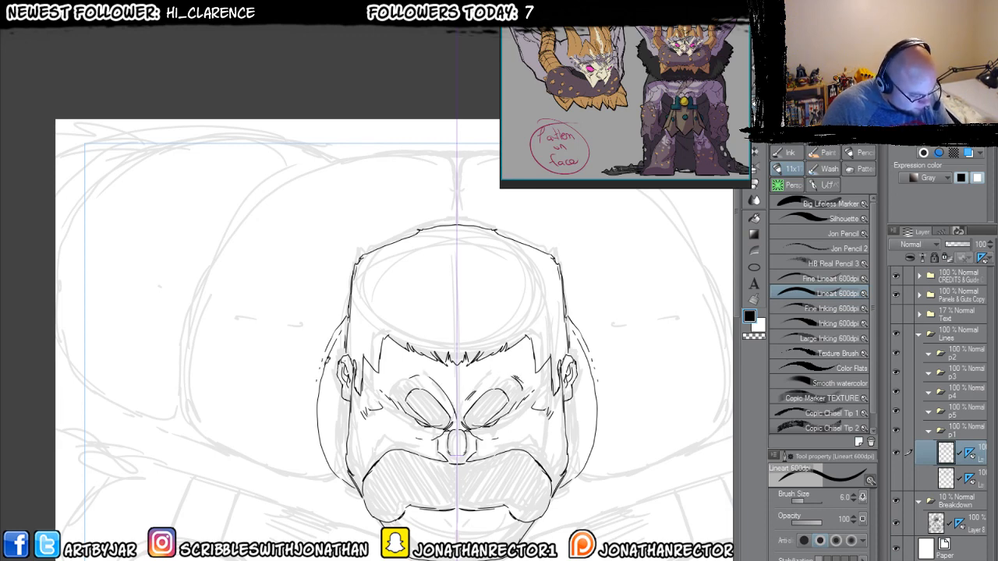
- Ink the chin cleft and the crease lines below the mouth, and undo the trial cheek lines
{"action": "mouse_move", "coordinate": [452, 533]}
{"action": "left_mouse_down"}
{"action": "mouse_move", "coordinate": [446, 501]}
{"action": "mouse_move", "coordinate": [451, 528]}
{"action": "left_mouse_up"}
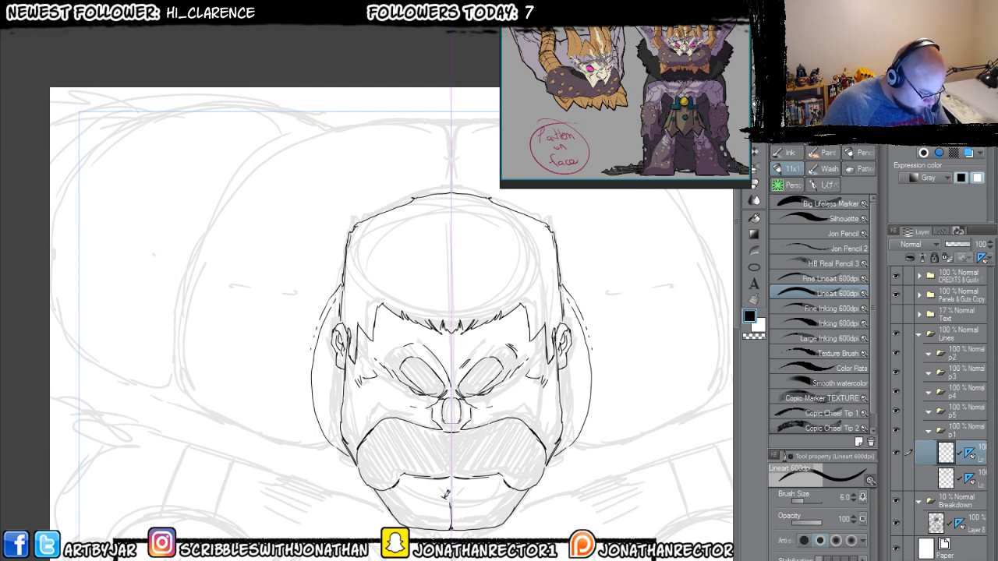
{"action": "mouse_move", "coordinate": [447, 494]}
{"action": "left_mouse_down"}
{"action": "mouse_move", "coordinate": [410, 496]}
{"action": "mouse_move", "coordinate": [497, 492]}
{"action": "left_mouse_up"}
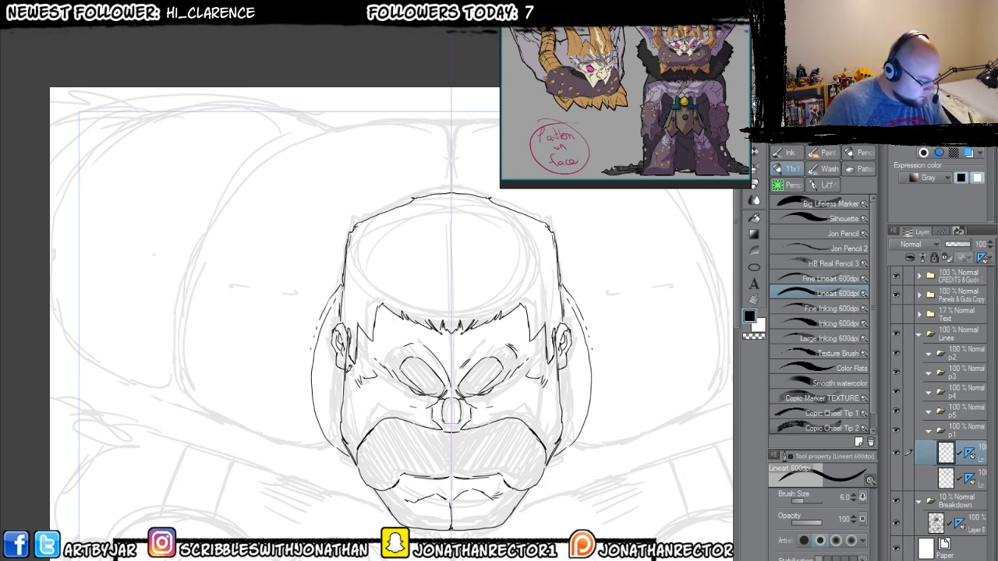
{"action": "mouse_move", "coordinate": [358, 376]}
{"action": "left_mouse_down"}
{"action": "mouse_move", "coordinate": [373, 419]}
{"action": "mouse_move", "coordinate": [352, 393]}
{"action": "left_mouse_up"}
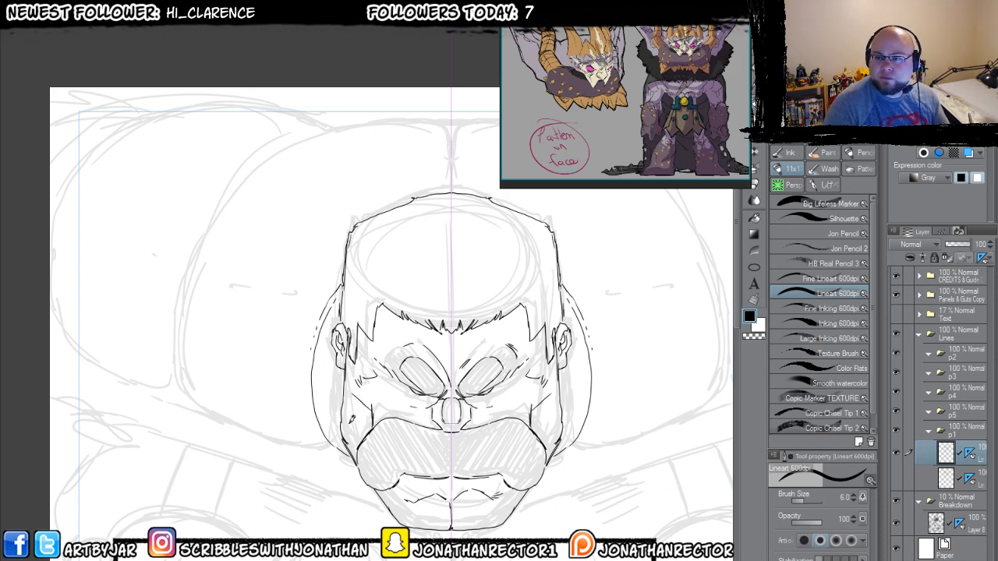
{"action": "key", "text": "ctrl+z"}
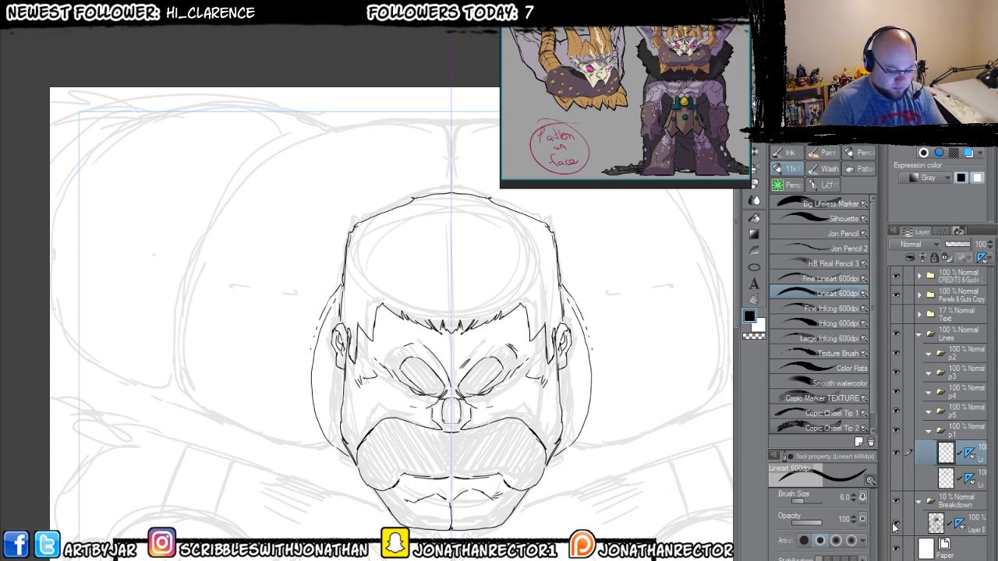
- Compare the old and new inked faces without the breakdown sketch by alternating their visibility, finishing with the sketch and only the new face shown
{"action": "left_click", "coordinate": [897, 500]}
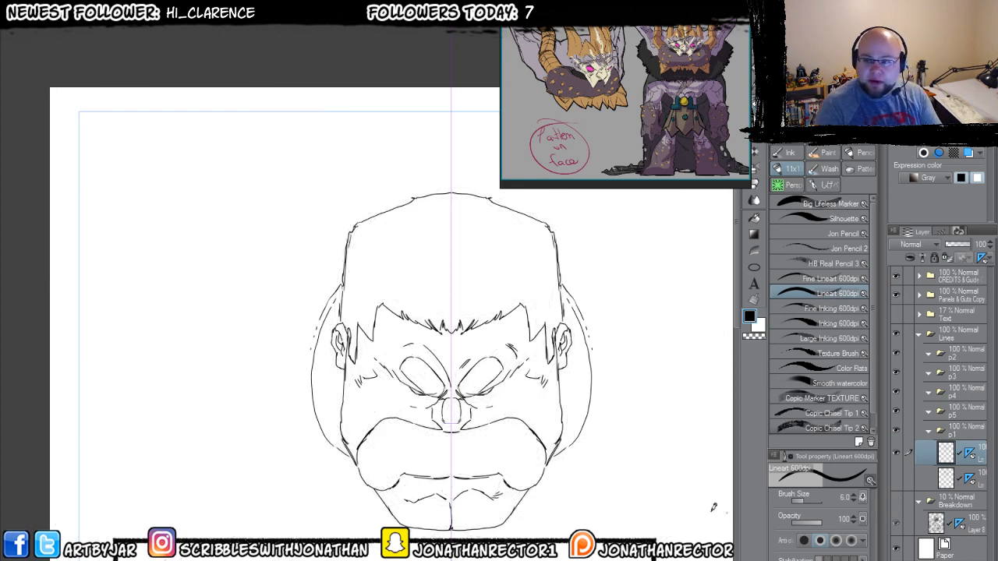
{"action": "left_click_drag", "start_coordinate": [663, 501], "coordinate": [643, 471]}
{"action": "left_click", "coordinate": [895, 454]}
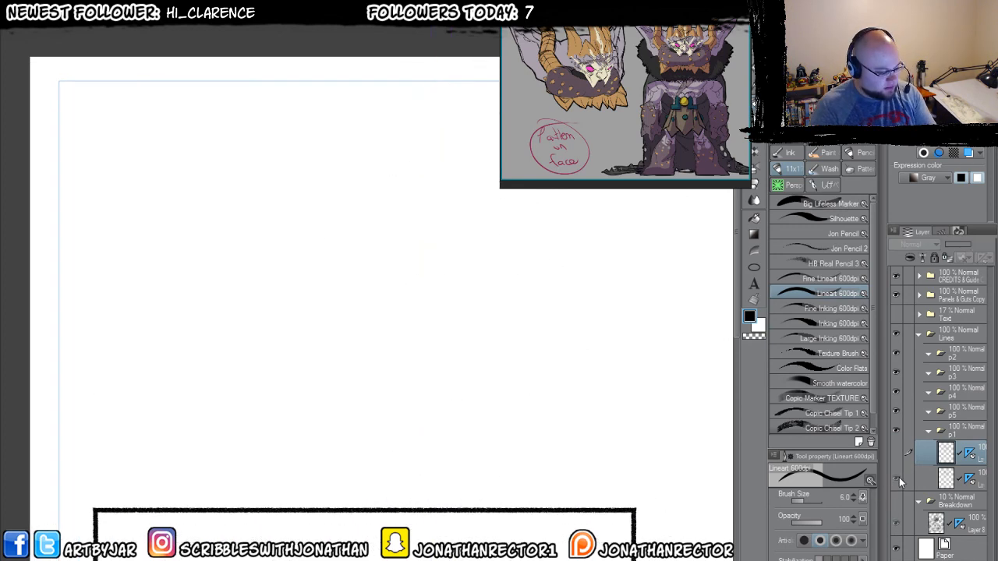
{"action": "left_click", "coordinate": [898, 478]}
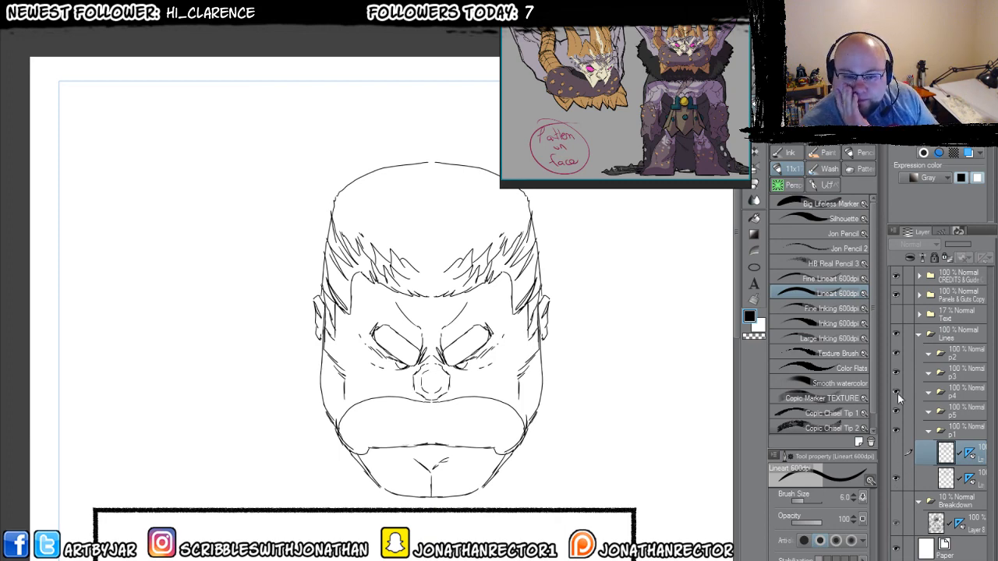
{"action": "left_click", "coordinate": [894, 479]}
{"action": "left_click", "coordinate": [894, 474]}
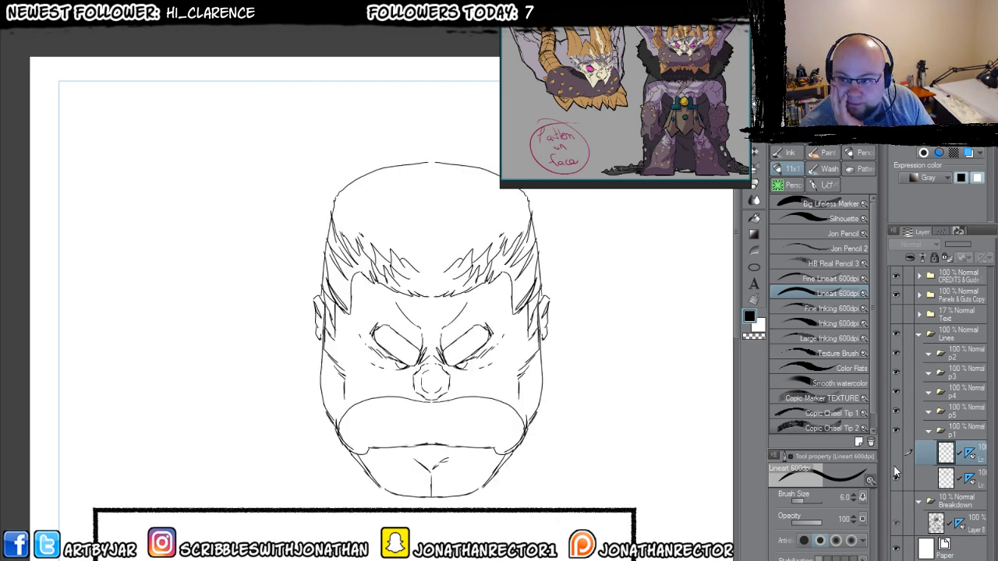
{"action": "left_click", "coordinate": [894, 471]}
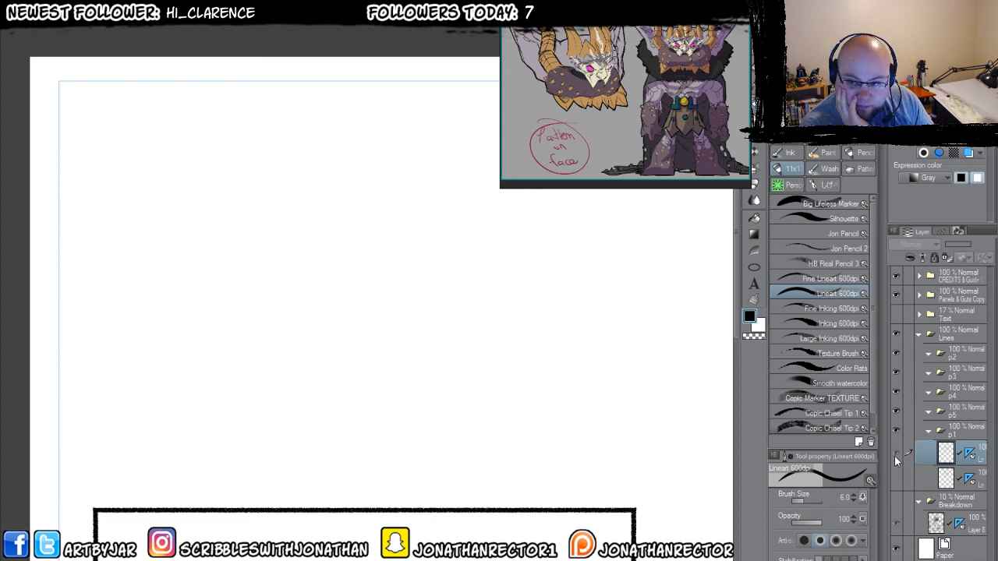
{"action": "left_click", "coordinate": [895, 456]}
{"action": "left_click", "coordinate": [895, 454]}
{"action": "left_click", "coordinate": [895, 477]}
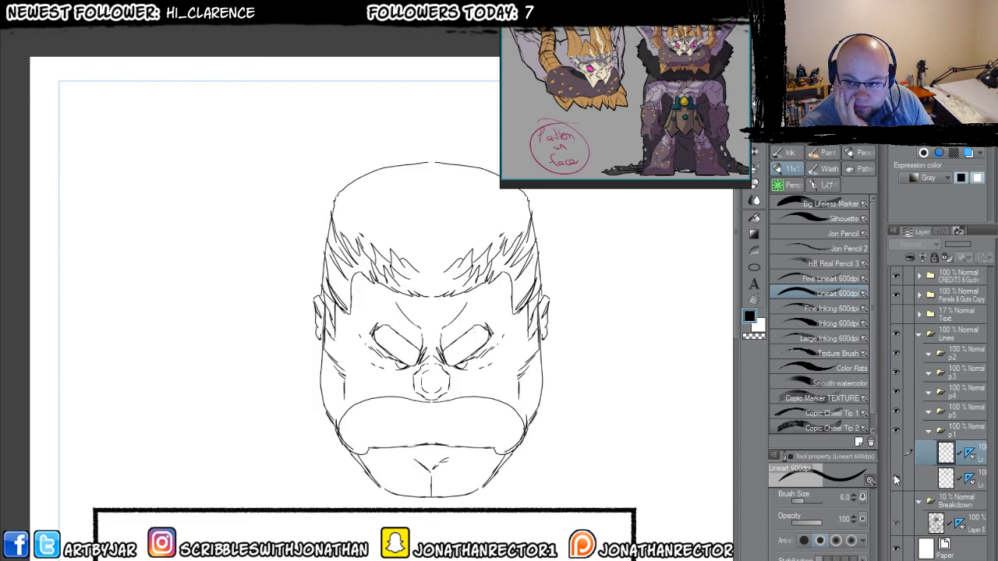
{"action": "left_click", "coordinate": [895, 477]}
{"action": "left_click", "coordinate": [895, 455]}
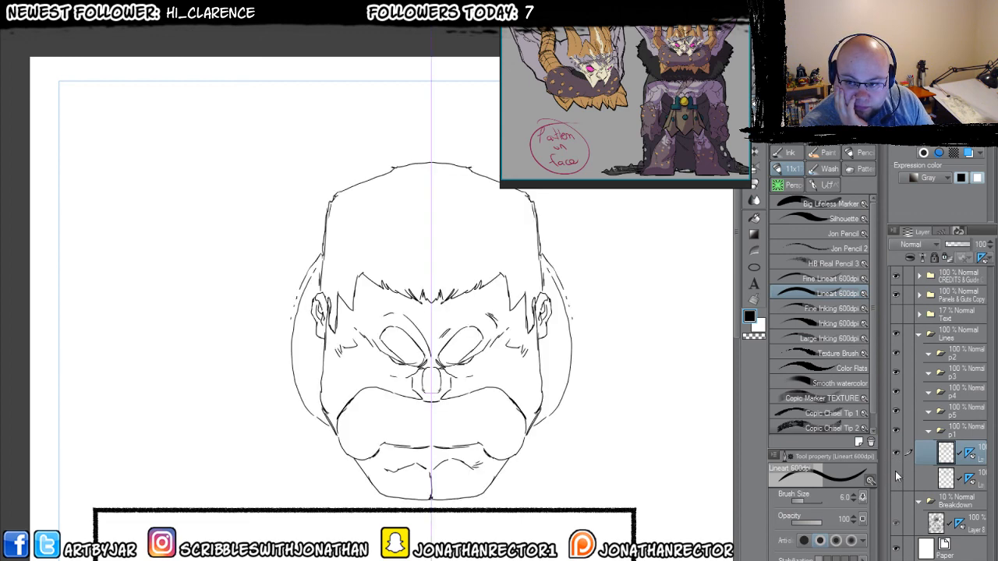
{"action": "left_click", "coordinate": [895, 454]}
{"action": "left_click", "coordinate": [895, 477]}
{"action": "left_click", "coordinate": [895, 480]}
{"action": "left_click", "coordinate": [895, 455]}
{"action": "left_click", "coordinate": [895, 477]}
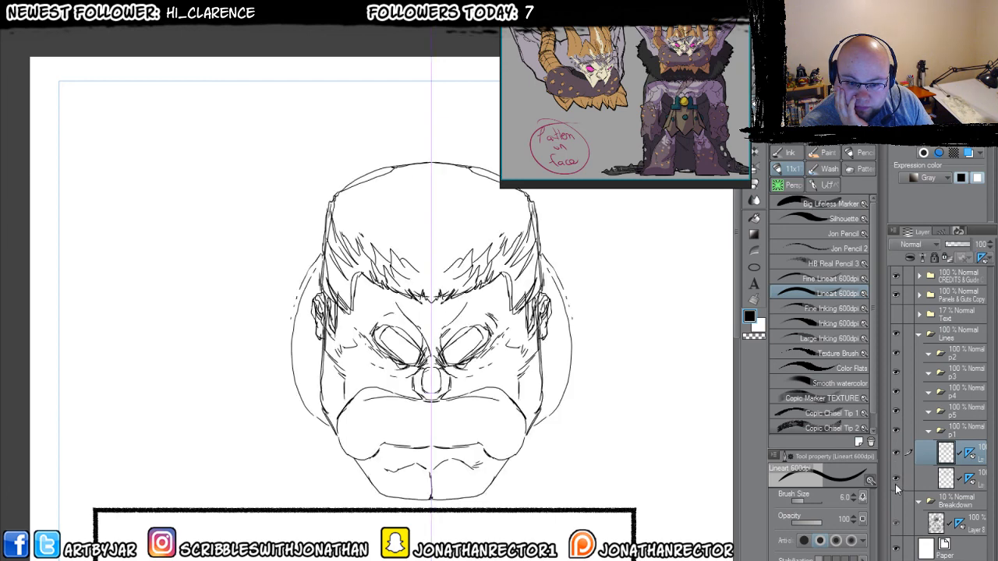
{"action": "left_click", "coordinate": [895, 484]}
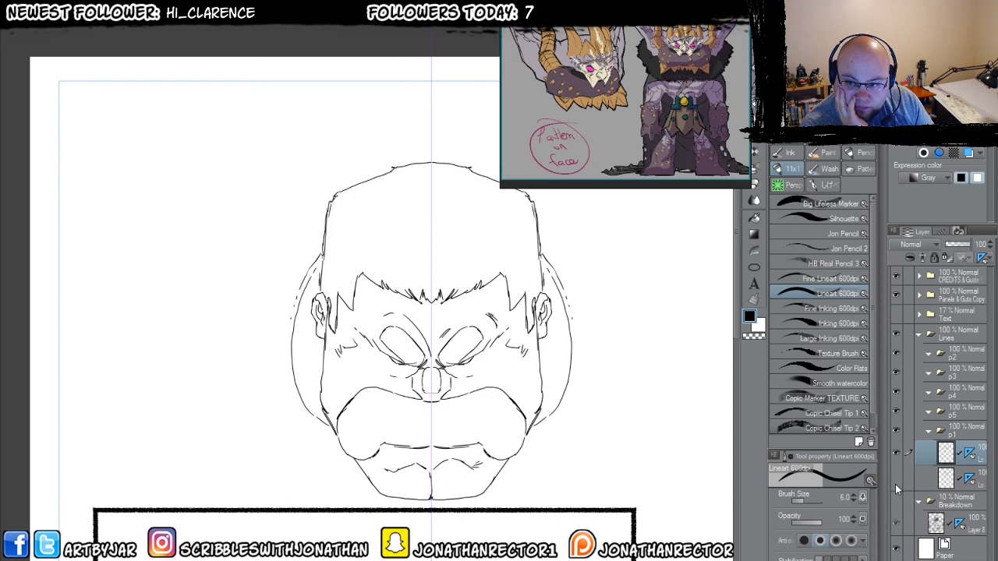
{"action": "left_click", "coordinate": [895, 477]}
{"action": "left_click", "coordinate": [895, 472]}
{"action": "left_click", "coordinate": [895, 471]}
{"action": "left_click", "coordinate": [895, 497]}
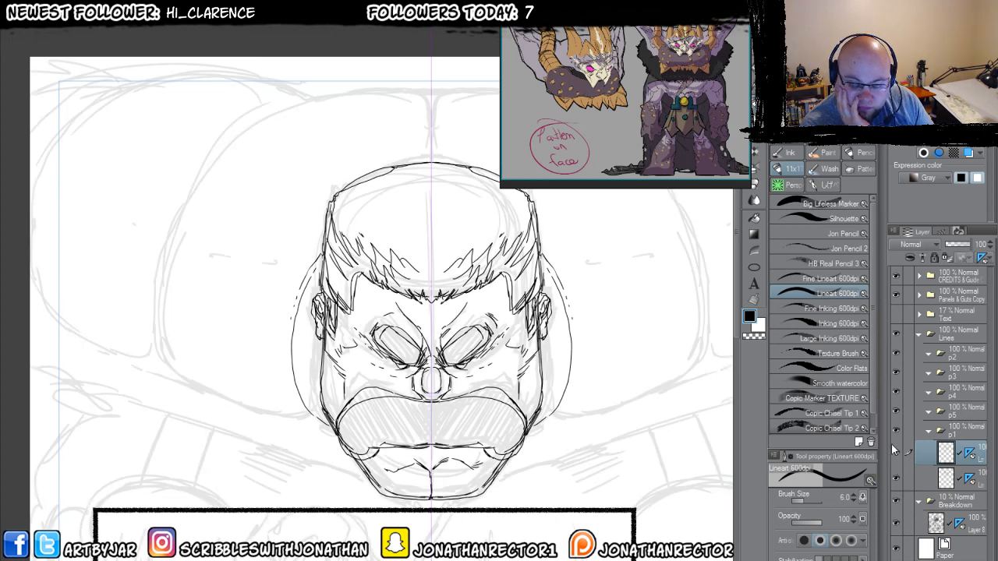
{"action": "left_click", "coordinate": [896, 478]}
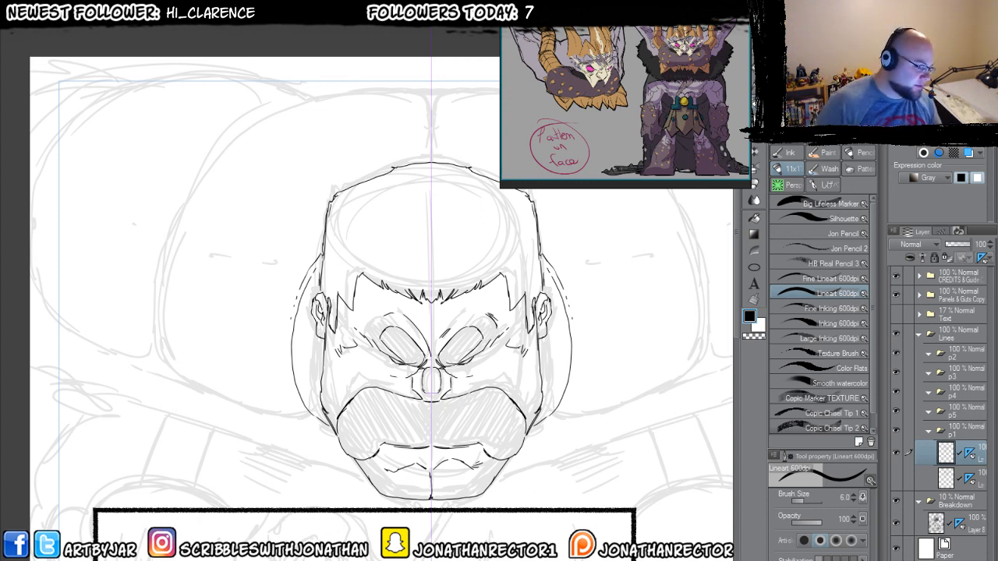
- Hatch the sideburns in front of the ears and ink spiky hair strokes along the temples and above the hairline
{"action": "left_click_drag", "start_coordinate": [313, 473], "coordinate": [334, 560]}
{"action": "left_click_drag", "start_coordinate": [350, 402], "coordinate": [355, 413]}
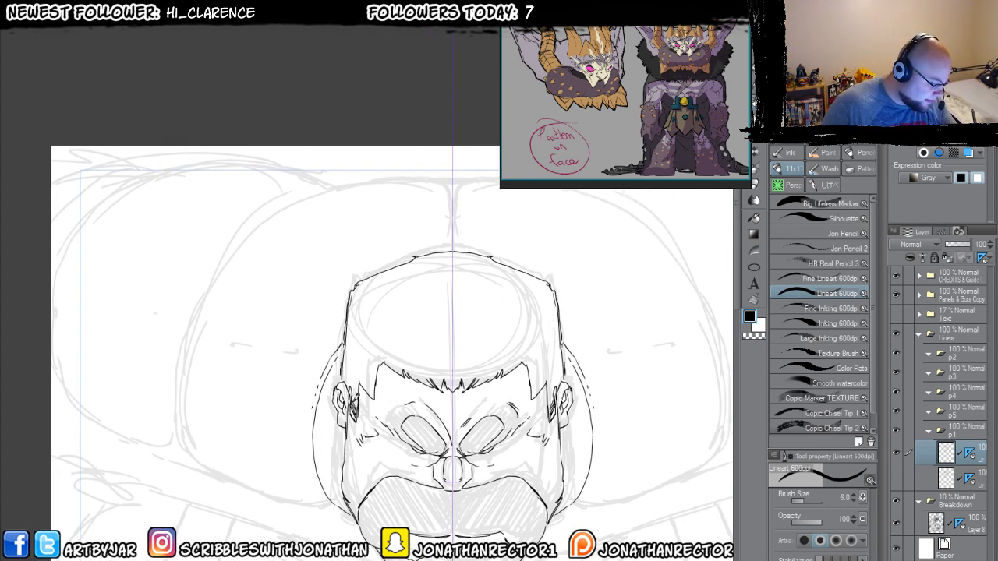
{"action": "left_click_drag", "start_coordinate": [355, 367], "coordinate": [360, 390]}
{"action": "mouse_move", "coordinate": [348, 348]}
{"action": "left_mouse_down"}
{"action": "mouse_move", "coordinate": [377, 395]}
{"action": "mouse_move", "coordinate": [350, 328]}
{"action": "left_mouse_up"}
{"action": "left_click_drag", "start_coordinate": [376, 370], "coordinate": [352, 302]}
{"action": "mouse_move", "coordinate": [378, 337]}
{"action": "left_mouse_down"}
{"action": "mouse_move", "coordinate": [409, 368]}
{"action": "mouse_move", "coordinate": [441, 377]}
{"action": "mouse_move", "coordinate": [372, 324]}
{"action": "left_mouse_up"}
{"action": "left_click_drag", "start_coordinate": [424, 361], "coordinate": [416, 340]}
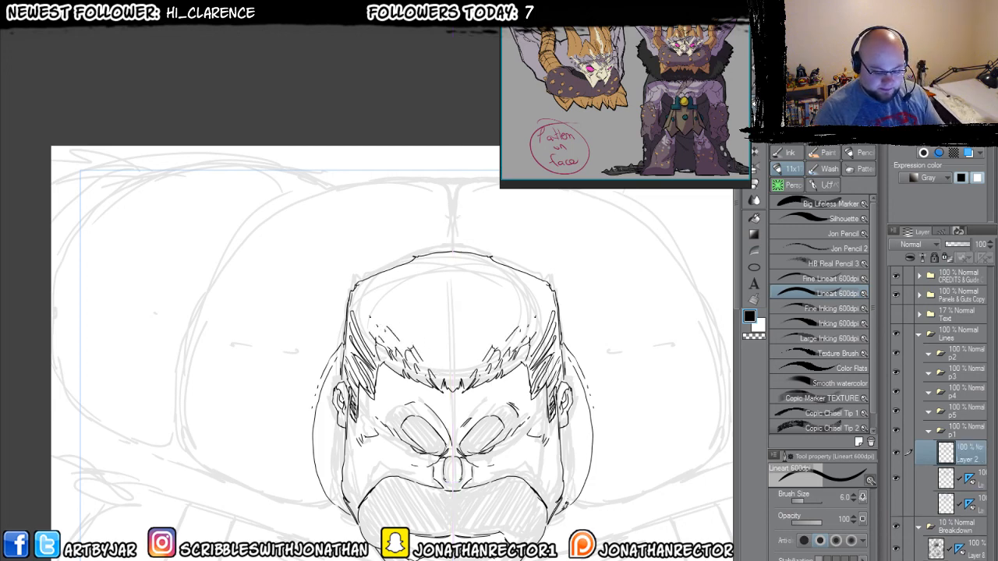
- Add a new layer and ink large overlapping hair locks at the centre of the hairline
{"action": "key", "text": "ctrl+shift+n"}
{"action": "scroll", "coordinate": [413, 413], "scroll_direction": "down", "scroll_amount": 1}
{"action": "mouse_move", "coordinate": [446, 359]}
{"action": "left_mouse_down"}
{"action": "mouse_move", "coordinate": [449, 373]}
{"action": "mouse_move", "coordinate": [424, 335]}
{"action": "mouse_move", "coordinate": [452, 379]}
{"action": "left_mouse_up"}
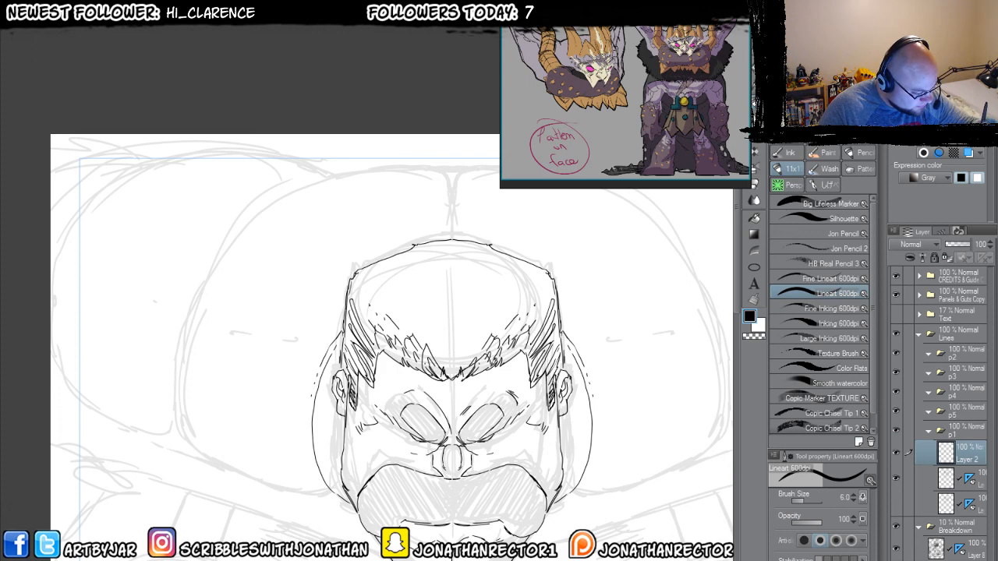
{"action": "mouse_move", "coordinate": [460, 377]}
{"action": "left_mouse_down"}
{"action": "mouse_move", "coordinate": [486, 387]}
{"action": "mouse_move", "coordinate": [487, 366]}
{"action": "mouse_move", "coordinate": [500, 366]}
{"action": "left_mouse_up"}
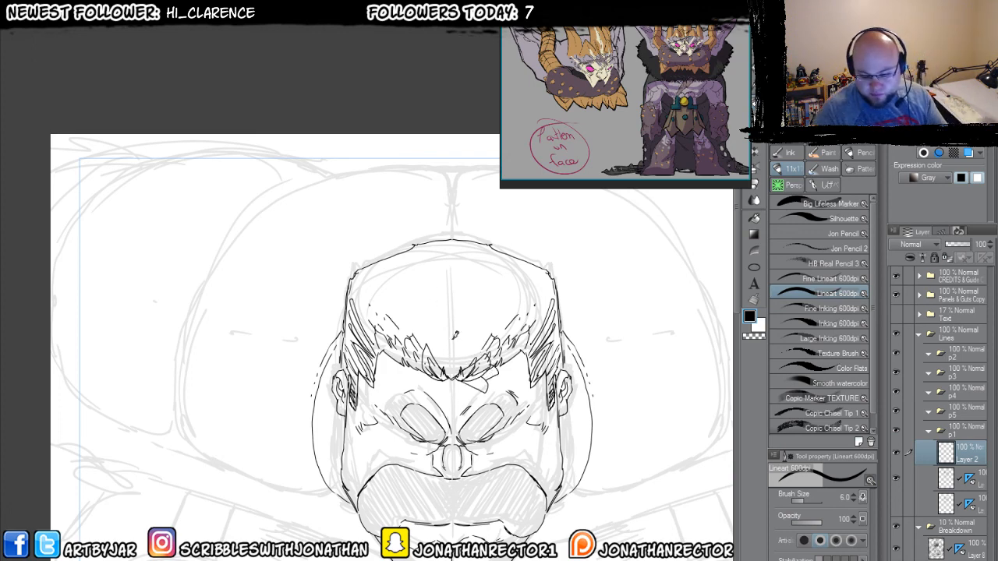
- Select the area around the hair locks from the current layer, create the KO knockout layer beneath them, and turn off its border effect
{"action": "key", "text": "g"}
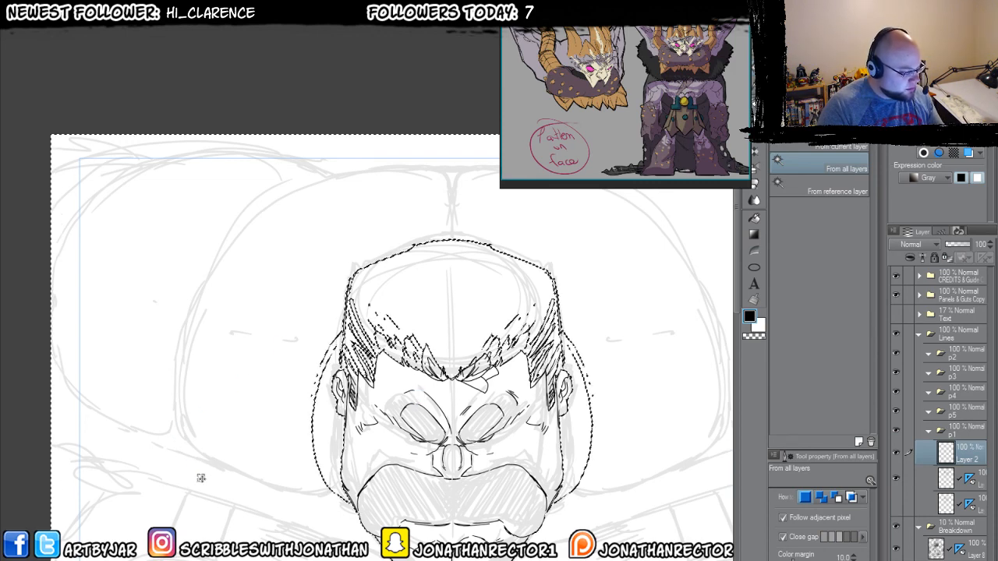
{"action": "left_click", "coordinate": [797, 147]}
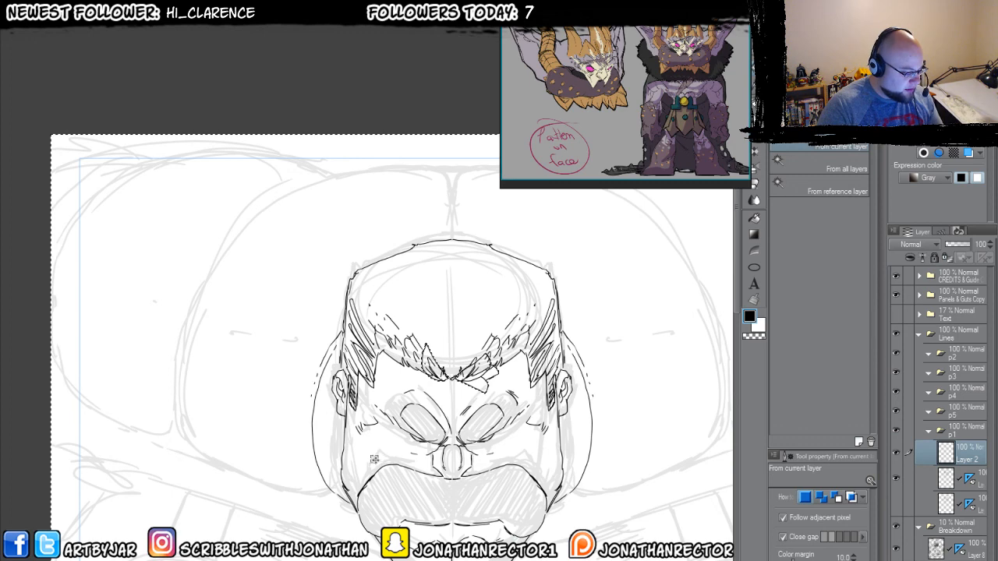
{"action": "key", "text": "F1"}
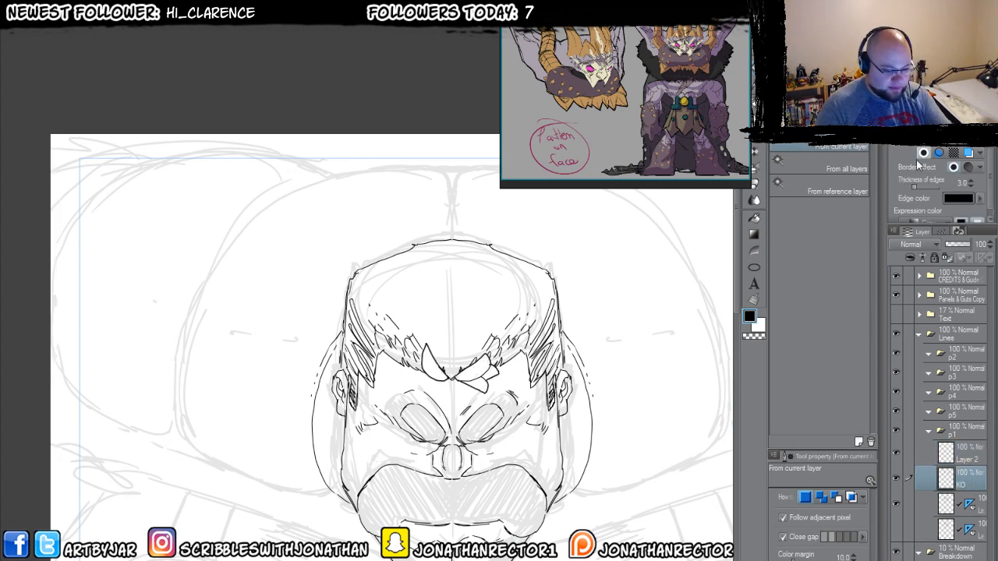
{"action": "left_click", "coordinate": [953, 167]}
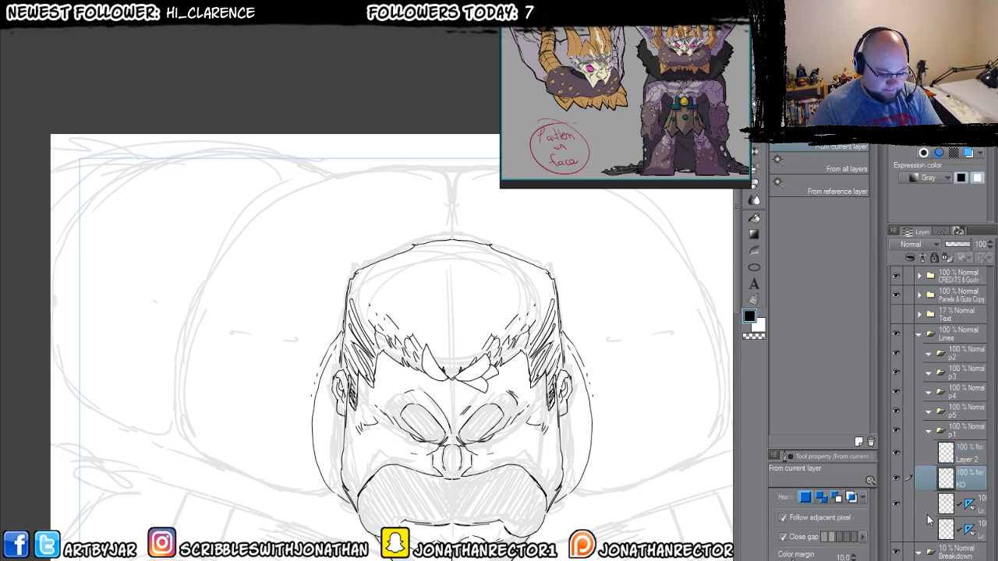
- Make the symmetrical line-art layer below the KO layer active and ready the Lineart 600dpi brush for the body outlines
{"action": "scroll", "coordinate": [347, 463], "scroll_direction": "down", "scroll_amount": 2}
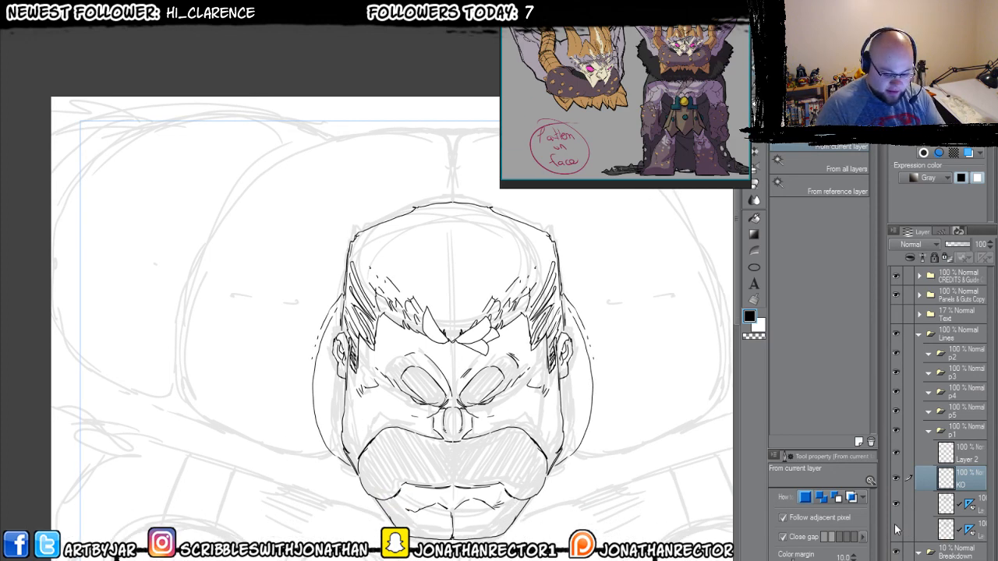
{"action": "left_click", "coordinate": [931, 510]}
{"action": "key", "text": "ctrl+minus"}
{"action": "key", "text": "ctrl+minus"}
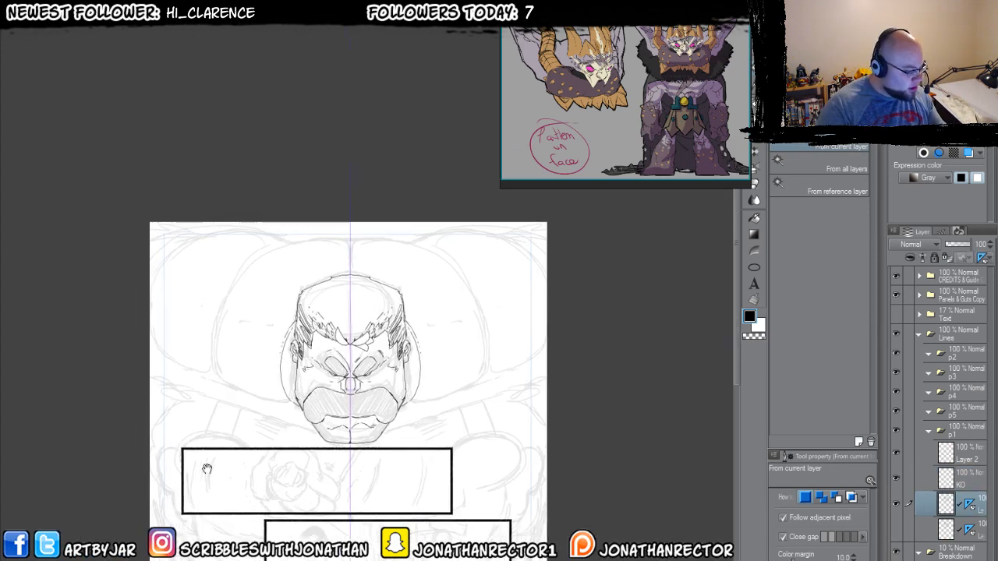
{"action": "key", "text": "p"}
{"action": "left_click_drag", "start_coordinate": [257, 410], "coordinate": [272, 434]}
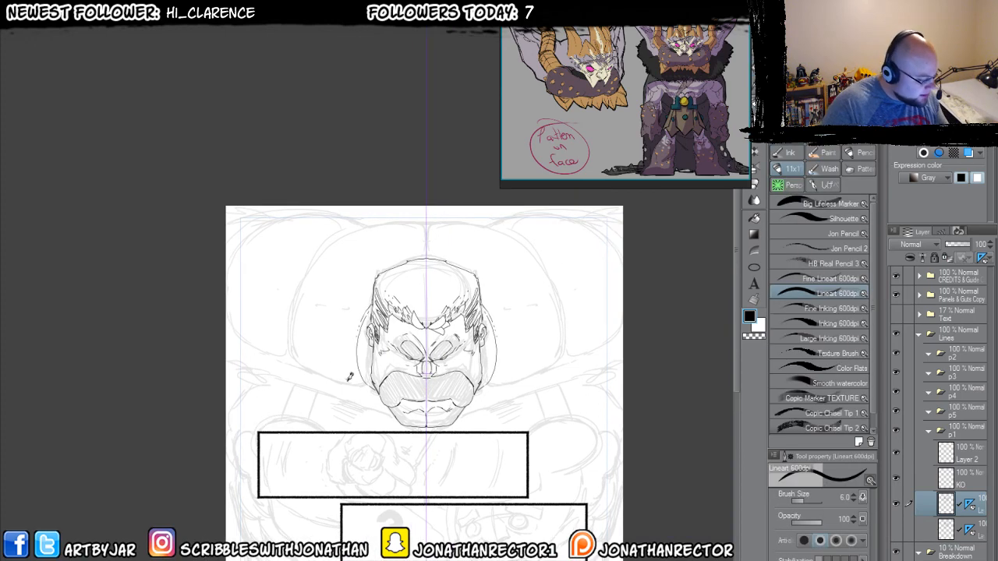
{"action": "mouse_move", "coordinate": [366, 386]}
{"action": "left_mouse_down"}
{"action": "mouse_move", "coordinate": [323, 379]}
{"action": "mouse_move", "coordinate": [277, 345]}
{"action": "mouse_move", "coordinate": [275, 328]}
{"action": "left_mouse_up"}
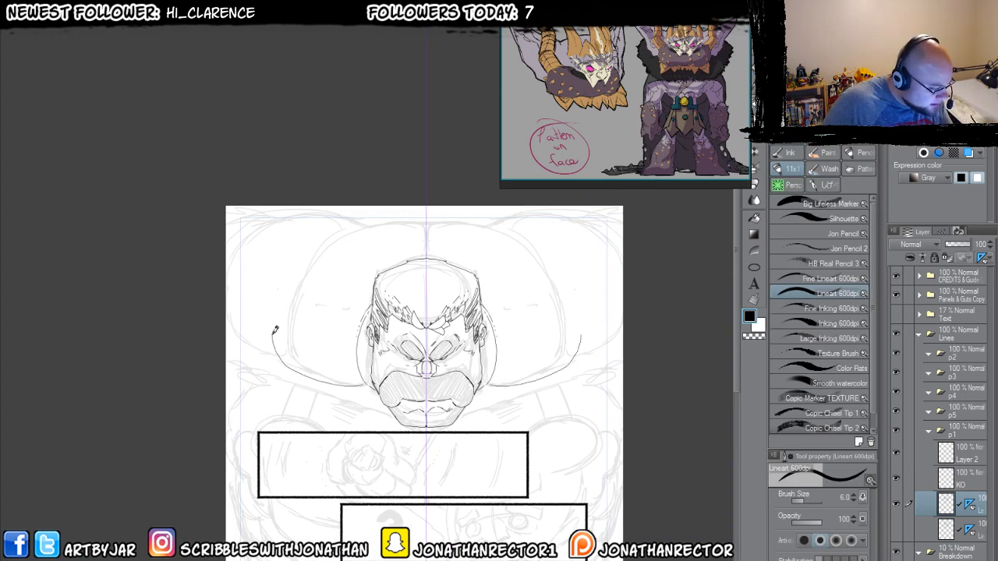
{"action": "key", "text": "ctrl+z"}
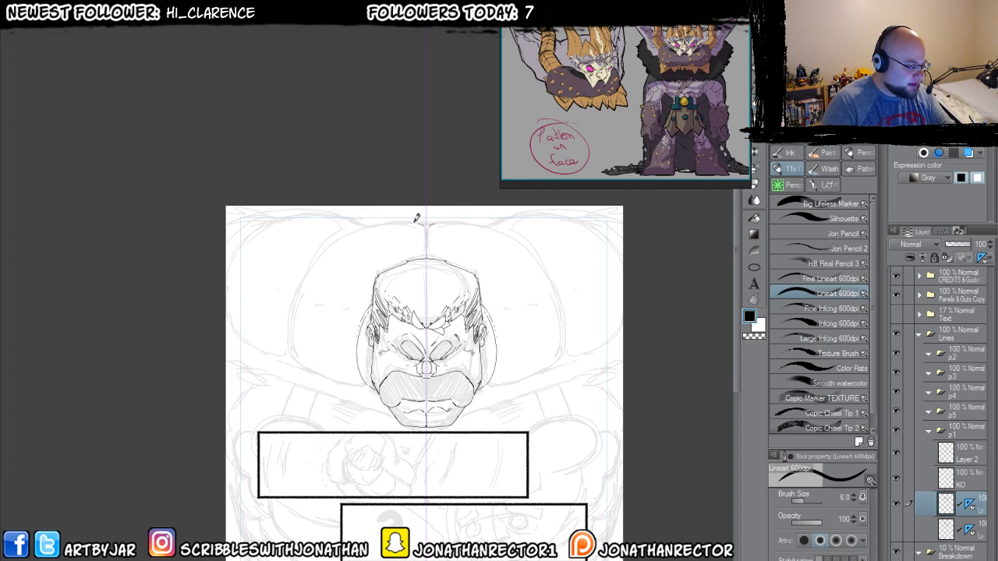
{"action": "left_click_drag", "start_coordinate": [417, 218], "coordinate": [320, 259]}
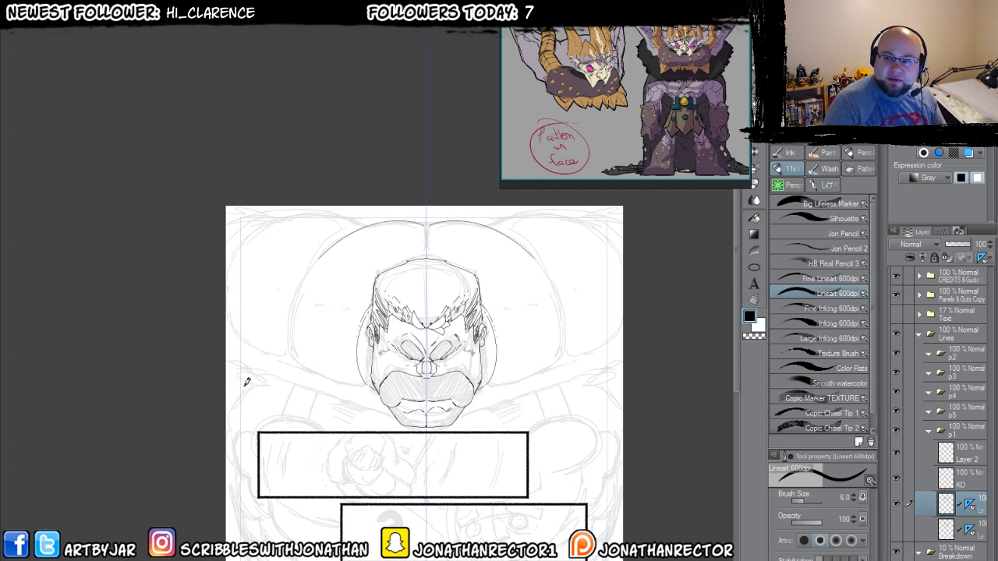
{"action": "key", "text": "ctrl+z"}
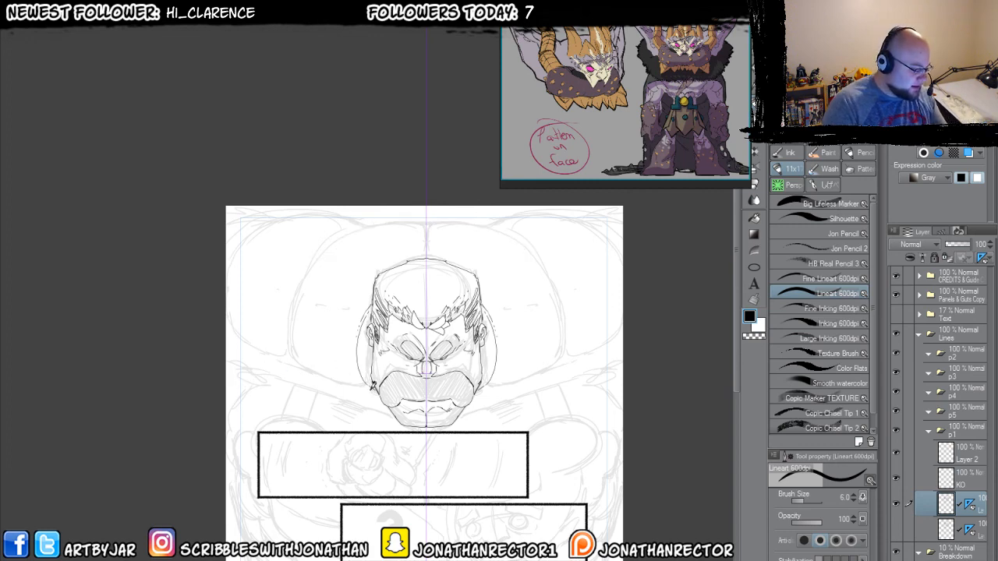
- Ink the large mirrored curves from the jaw past the page top, side lines to the page edges, and the centre line above the head
{"action": "mouse_move", "coordinate": [374, 386]}
{"action": "left_mouse_down"}
{"action": "mouse_move", "coordinate": [302, 368]}
{"action": "mouse_move", "coordinate": [279, 341]}
{"action": "mouse_move", "coordinate": [275, 298]}
{"action": "mouse_move", "coordinate": [291, 244]}
{"action": "mouse_move", "coordinate": [323, 208]}
{"action": "mouse_move", "coordinate": [384, 176]}
{"action": "left_mouse_up"}
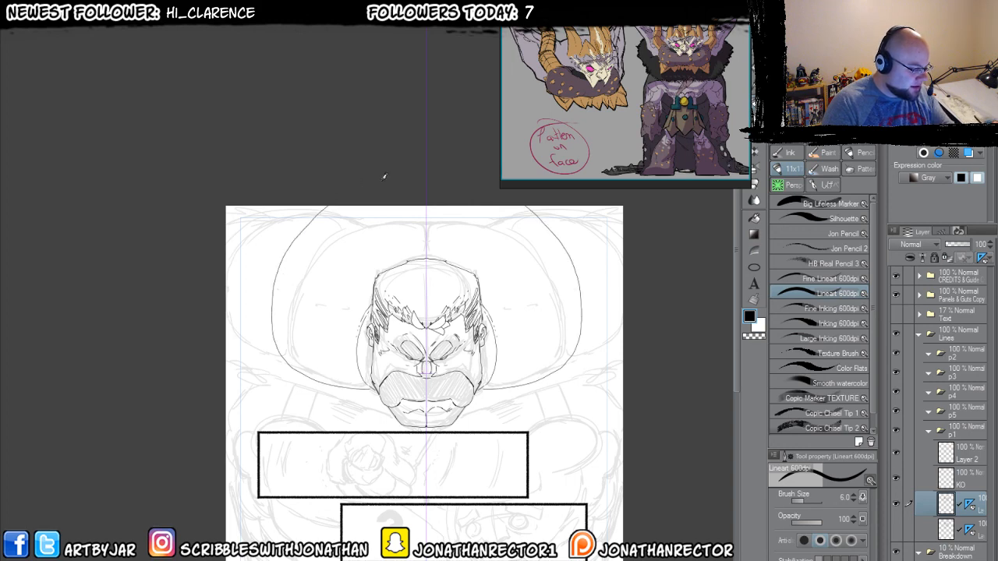
{"action": "mouse_move", "coordinate": [276, 345]}
{"action": "left_mouse_down"}
{"action": "mouse_move", "coordinate": [252, 349]}
{"action": "mouse_move", "coordinate": [213, 321]}
{"action": "left_mouse_up"}
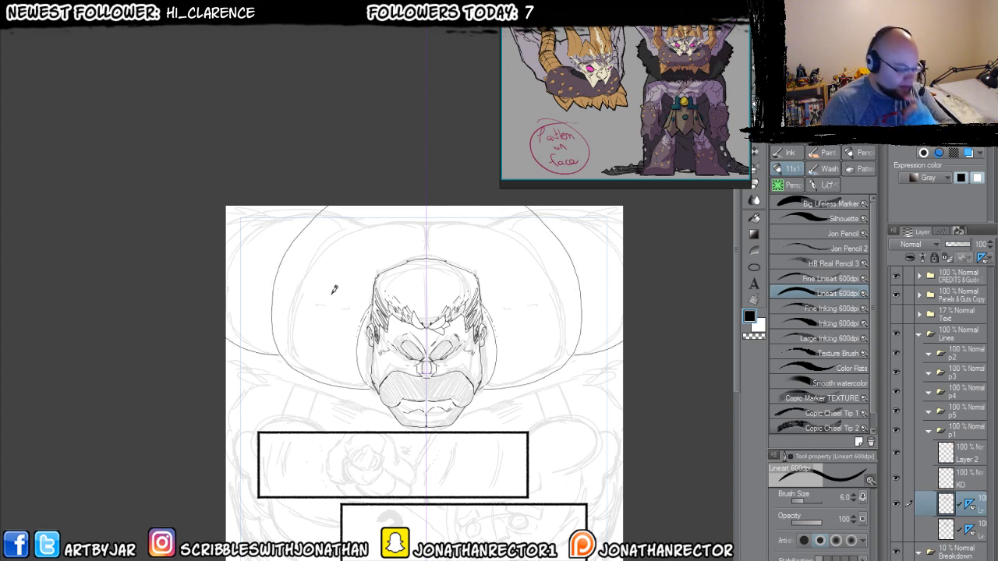
{"action": "left_click_drag", "start_coordinate": [427, 205], "coordinate": [429, 256]}
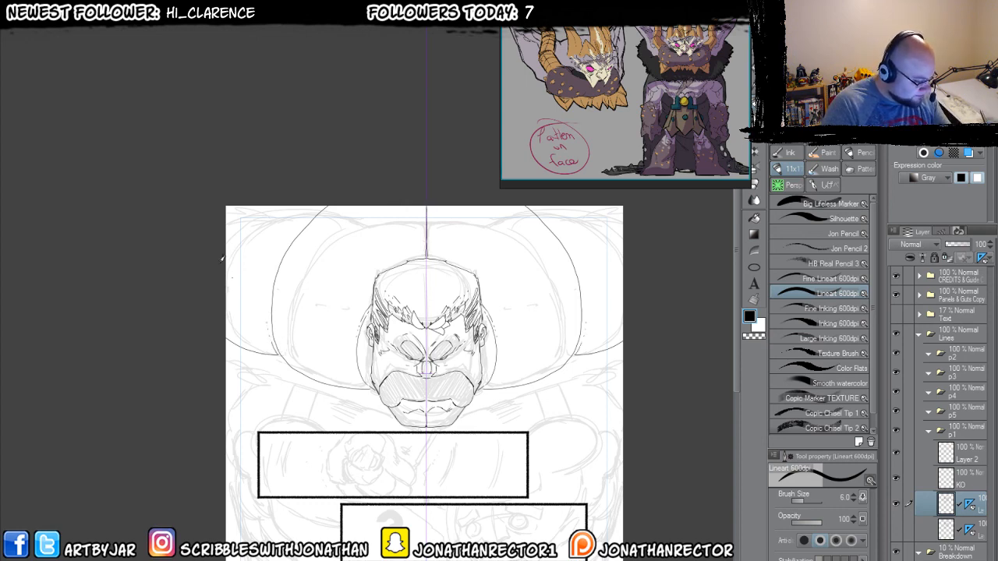
- Ink the mirrored sloping shoulder lines running from beside the jaw out to the page edges
{"action": "left_click_drag", "start_coordinate": [220, 387], "coordinate": [229, 357]}
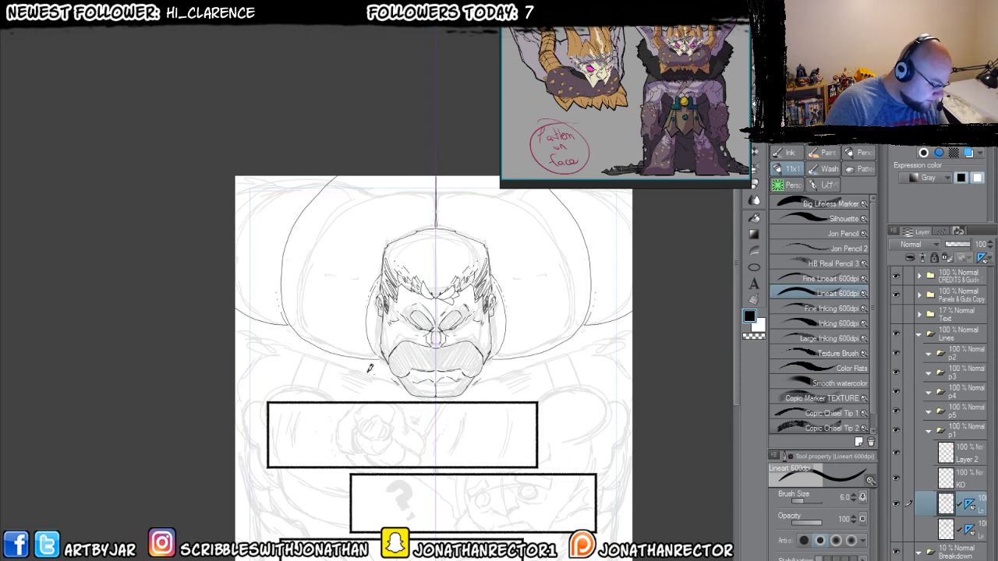
{"action": "mouse_move", "coordinate": [360, 365]}
{"action": "left_mouse_down"}
{"action": "mouse_move", "coordinate": [256, 327]}
{"action": "mouse_move", "coordinate": [299, 332]}
{"action": "left_mouse_up"}
{"action": "left_click_drag", "start_coordinate": [231, 364], "coordinate": [232, 256]}
{"action": "left_click_drag", "start_coordinate": [215, 349], "coordinate": [220, 417]}
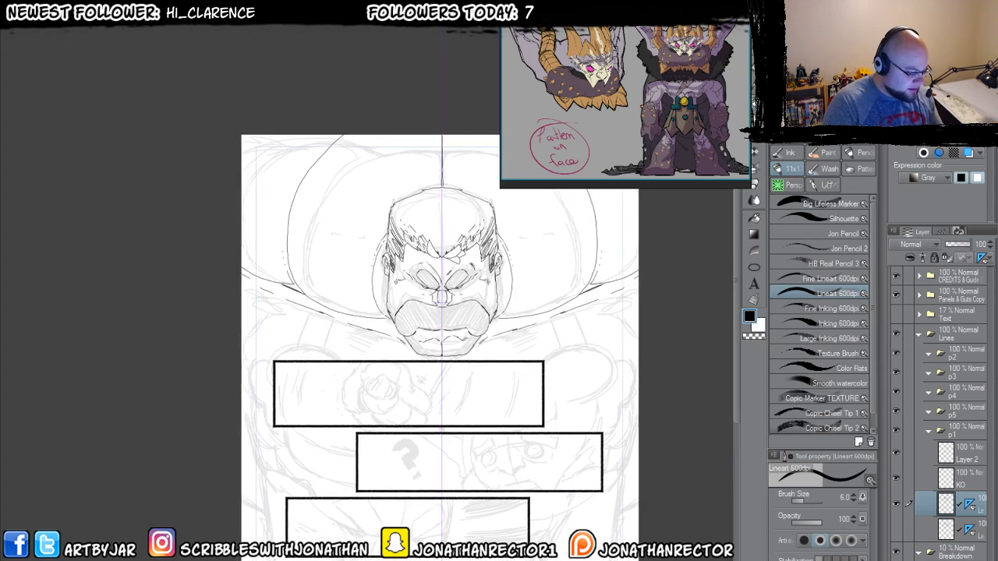
- Hide the Breakdown sketch and ink the collarbones, sternum lines and large mirrored pectoral curves
{"action": "left_click", "coordinate": [897, 553]}
{"action": "left_click_drag", "start_coordinate": [332, 481], "coordinate": [289, 439]}
{"action": "mouse_move", "coordinate": [396, 348]}
{"action": "left_mouse_down"}
{"action": "mouse_move", "coordinate": [378, 439]}
{"action": "mouse_move", "coordinate": [323, 449]}
{"action": "mouse_move", "coordinate": [274, 431]}
{"action": "mouse_move", "coordinate": [230, 390]}
{"action": "mouse_move", "coordinate": [208, 323]}
{"action": "mouse_move", "coordinate": [184, 296]}
{"action": "mouse_move", "coordinate": [193, 361]}
{"action": "mouse_move", "coordinate": [225, 343]}
{"action": "mouse_move", "coordinate": [335, 319]}
{"action": "left_mouse_up"}
{"action": "scroll", "coordinate": [201, 390], "scroll_direction": "down", "scroll_amount": 3}
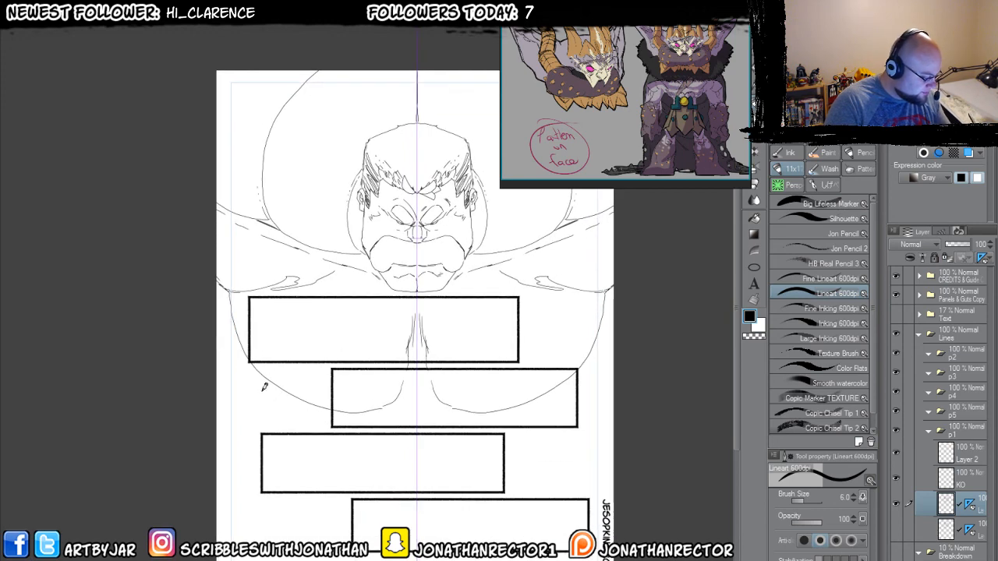
- Ink the torso contour below the pectorals, including the centre arch and notch and the creases at the sides of the ribs
{"action": "mouse_move", "coordinate": [423, 427]}
{"action": "left_mouse_down"}
{"action": "mouse_move", "coordinate": [343, 440]}
{"action": "mouse_move", "coordinate": [298, 432]}
{"action": "mouse_move", "coordinate": [256, 407]}
{"action": "mouse_move", "coordinate": [236, 375]}
{"action": "mouse_move", "coordinate": [234, 343]}
{"action": "mouse_move", "coordinate": [250, 382]}
{"action": "mouse_move", "coordinate": [285, 405]}
{"action": "mouse_move", "coordinate": [253, 375]}
{"action": "left_mouse_up"}
{"action": "mouse_move", "coordinate": [269, 413]}
{"action": "left_mouse_down"}
{"action": "mouse_move", "coordinate": [300, 423]}
{"action": "mouse_move", "coordinate": [243, 425]}
{"action": "mouse_move", "coordinate": [246, 379]}
{"action": "mouse_move", "coordinate": [285, 426]}
{"action": "mouse_move", "coordinate": [325, 443]}
{"action": "mouse_move", "coordinate": [394, 451]}
{"action": "mouse_move", "coordinate": [421, 421]}
{"action": "left_mouse_up"}
{"action": "scroll", "coordinate": [245, 389], "scroll_direction": "down", "scroll_amount": 1}
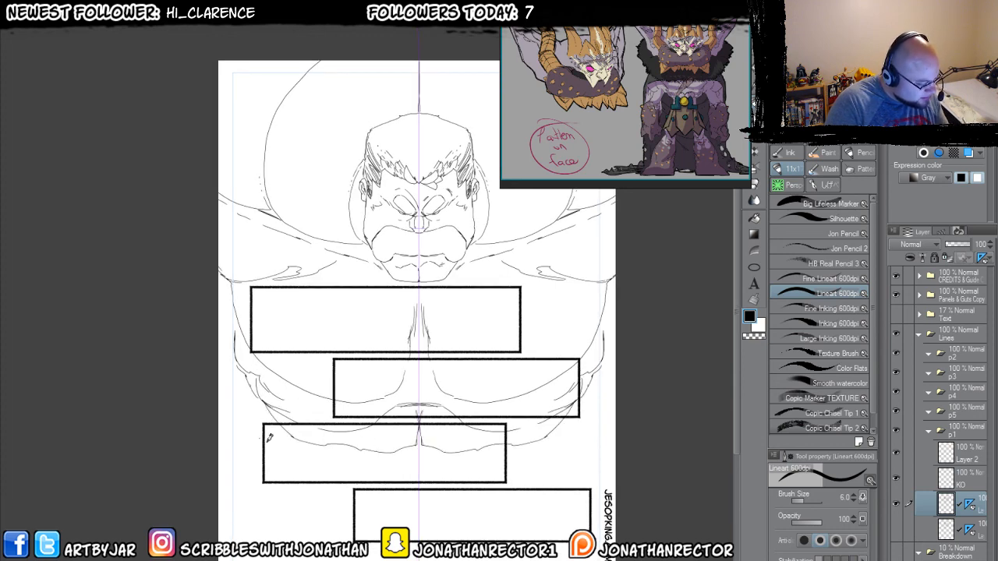
{"action": "scroll", "coordinate": [265, 424], "scroll_direction": "down", "scroll_amount": 1}
{"action": "scroll", "coordinate": [273, 416], "scroll_direction": "down", "scroll_amount": 3}
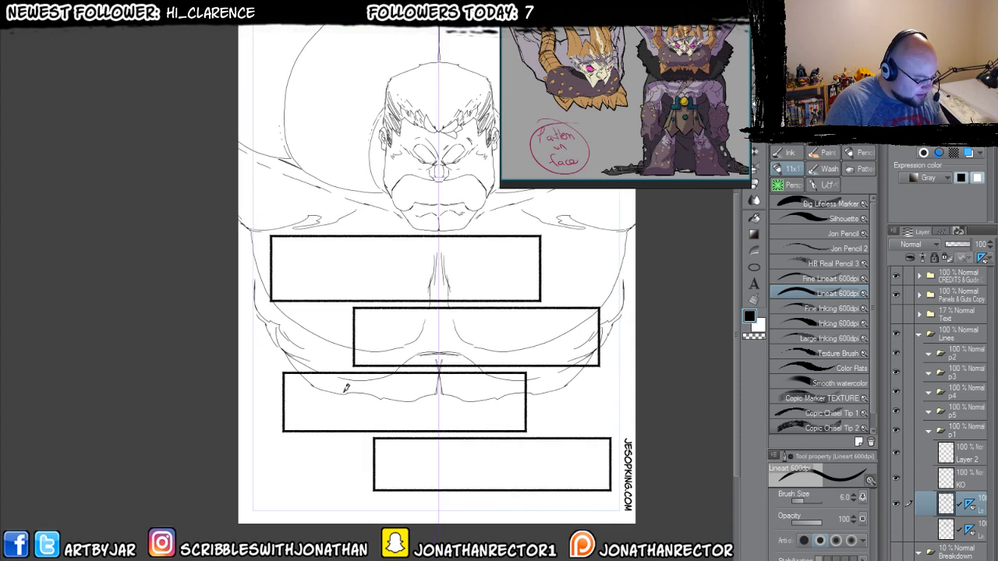
- Ink the belly fold beneath the ribcage and the mirrored waist contours curving down to the hips
{"action": "scroll", "coordinate": [295, 403], "scroll_direction": "down", "scroll_amount": 1}
{"action": "left_click_drag", "start_coordinate": [364, 400], "coordinate": [440, 414]}
{"action": "mouse_move", "coordinate": [271, 343]}
{"action": "left_mouse_down"}
{"action": "mouse_move", "coordinate": [263, 401]}
{"action": "mouse_move", "coordinate": [280, 436]}
{"action": "mouse_move", "coordinate": [328, 475]}
{"action": "left_mouse_up"}
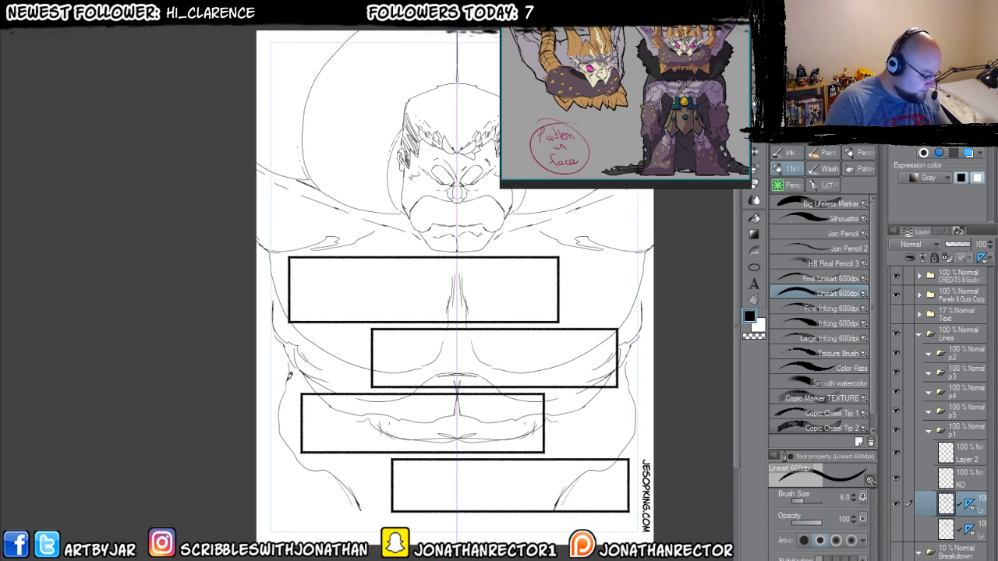
- Ink the short arm lines from the waist to the page edges, strengthen the hip strokes, and add the curves at the page's lower corners
{"action": "left_click_drag", "start_coordinate": [284, 377], "coordinate": [257, 369]}
{"action": "left_click_drag", "start_coordinate": [285, 382], "coordinate": [256, 367]}
{"action": "left_click_drag", "start_coordinate": [265, 448], "coordinate": [258, 382]}
{"action": "left_click_drag", "start_coordinate": [334, 413], "coordinate": [356, 448]}
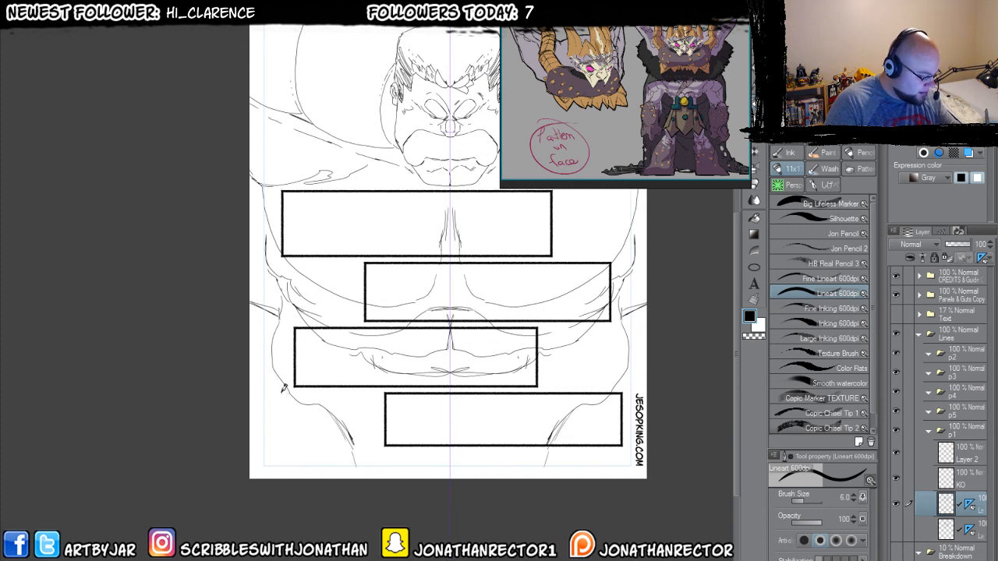
{"action": "left_click_drag", "start_coordinate": [290, 387], "coordinate": [251, 442]}
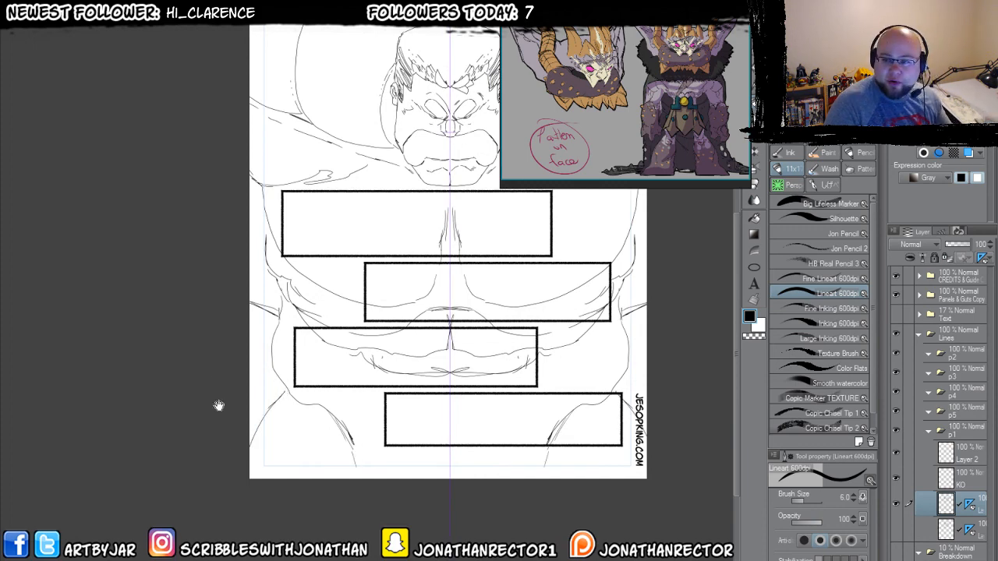
- Add short mirrored creases on the lower belly and refine the contours where the ribs meet the waist
{"action": "left_click_drag", "start_coordinate": [218, 403], "coordinate": [217, 464]}
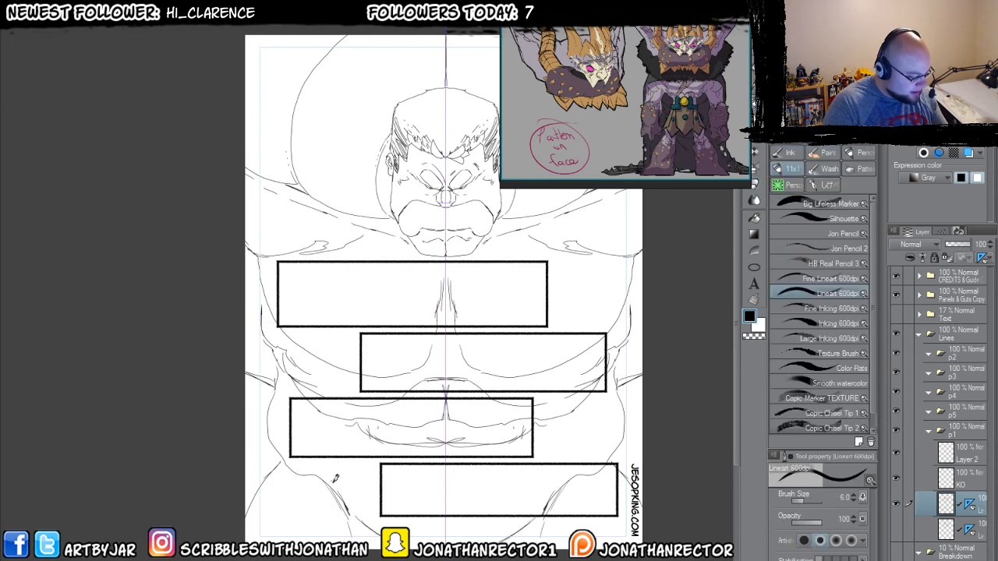
{"action": "left_click_drag", "start_coordinate": [324, 406], "coordinate": [320, 441]}
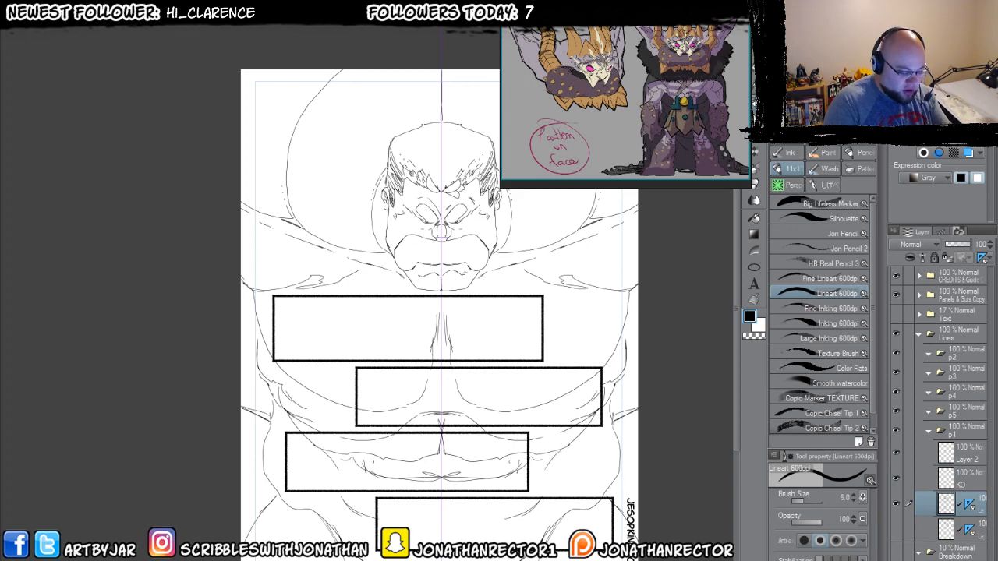
{"action": "left_click_drag", "start_coordinate": [265, 441], "coordinate": [256, 386]}
{"action": "left_click_drag", "start_coordinate": [283, 497], "coordinate": [287, 512]}
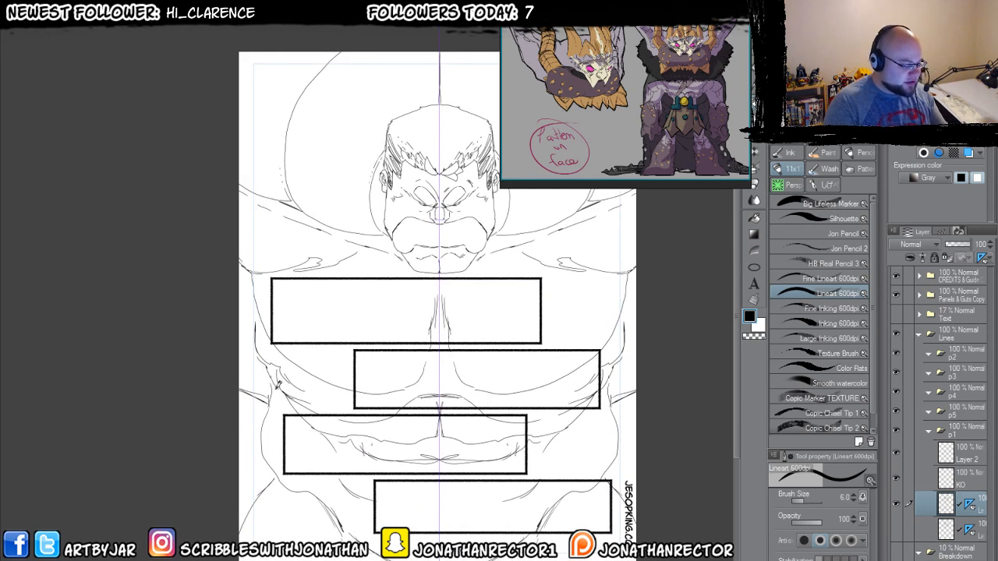
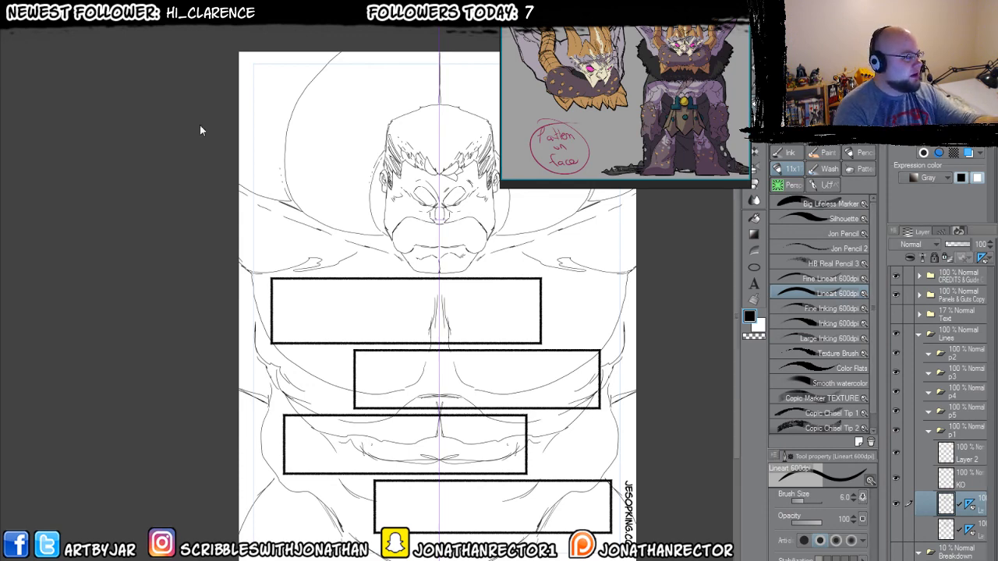
- Browse the Jesop King folder in the file-opening dialog for the needed artwork
{"action": "key", "text": "ctrl+o"}
{"action": "left_click_drag", "start_coordinate": [343, 155], "coordinate": [343, 201]}
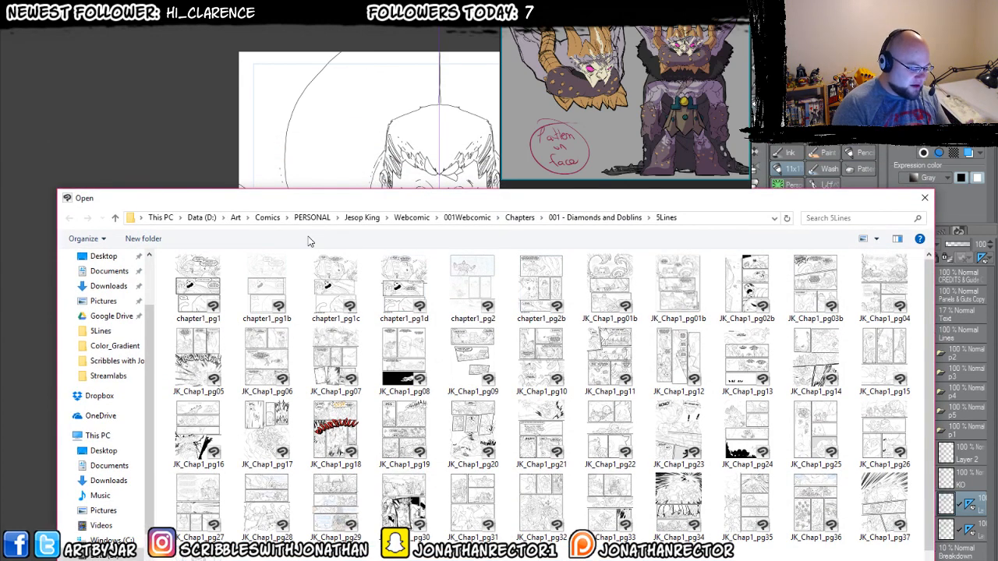
{"action": "left_click", "coordinate": [363, 218]}
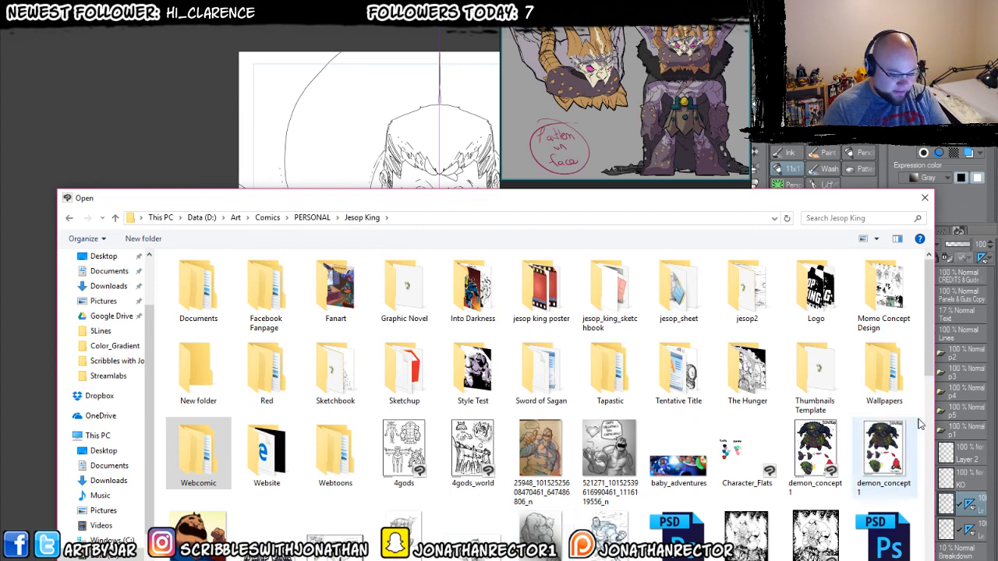
{"action": "scroll", "coordinate": [918, 457], "scroll_direction": "down", "scroll_amount": 5}
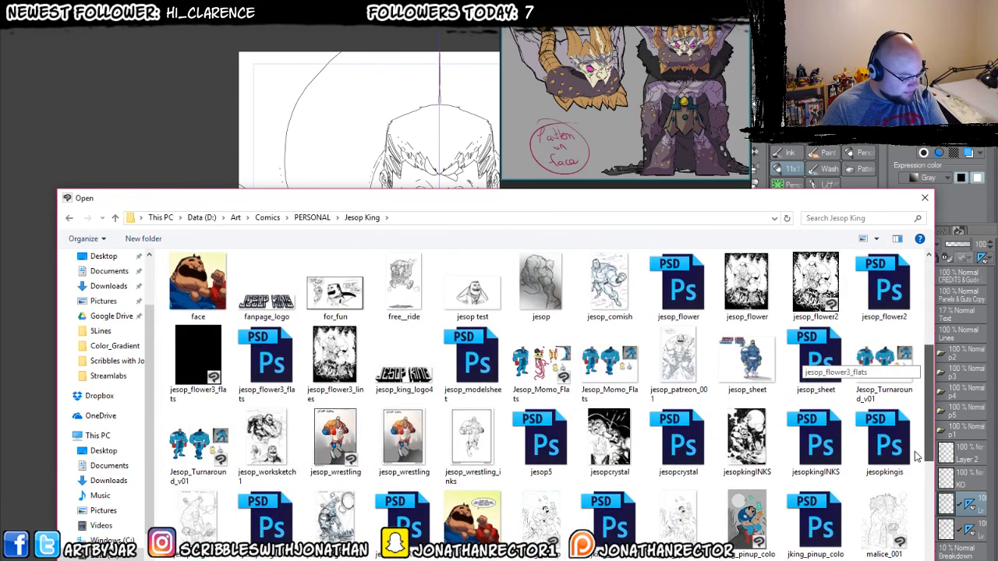
{"action": "scroll", "coordinate": [918, 460], "scroll_direction": "down", "scroll_amount": 3}
{"action": "scroll", "coordinate": [919, 523], "scroll_direction": "down", "scroll_amount": 2}
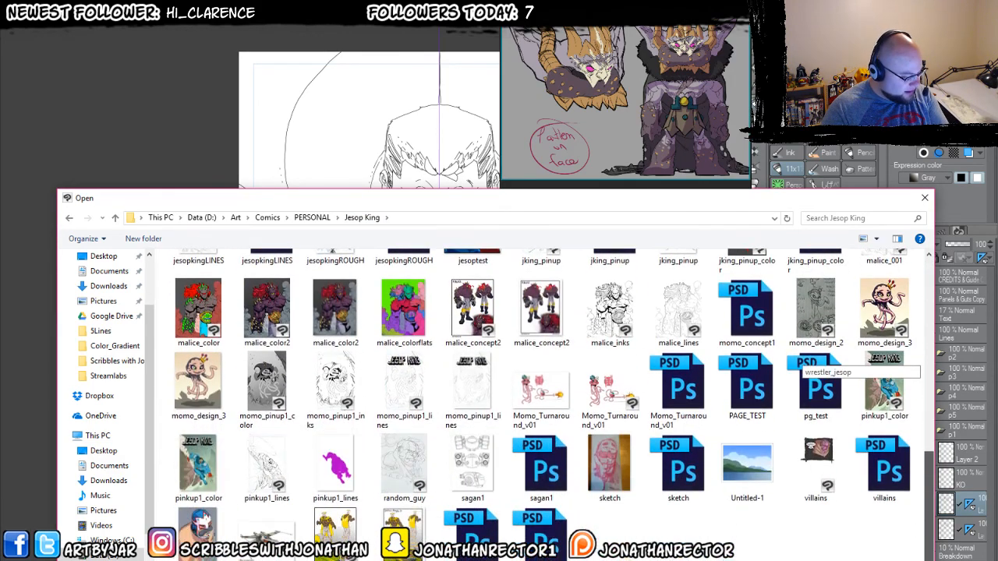
{"action": "scroll", "coordinate": [811, 365], "scroll_direction": "up", "scroll_amount": 10}
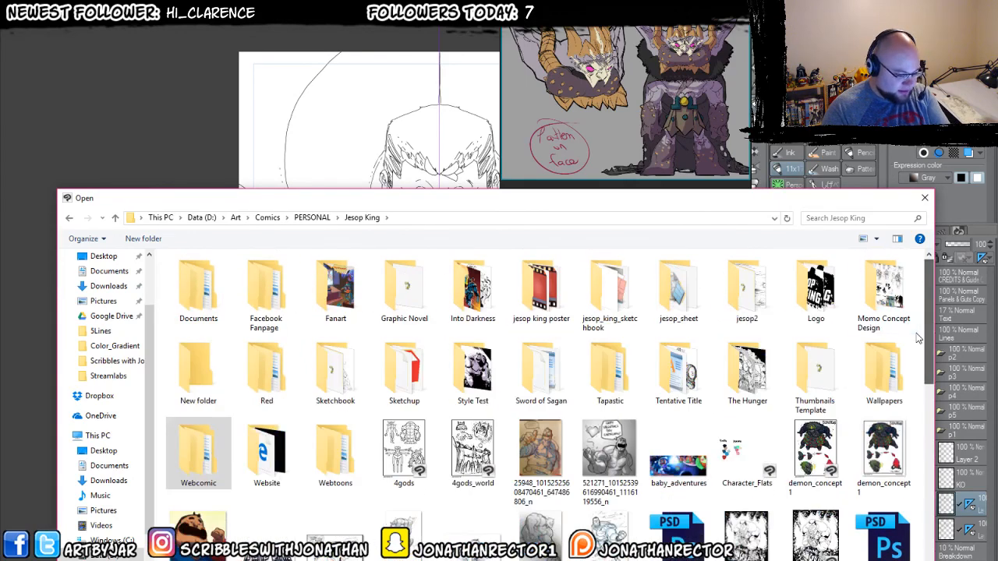
- Look through the Webcomic and 001Webcomic folders, including the MS Jesop King Webcomic Art Assets and Model Sheets subfolders
{"action": "double_click", "coordinate": [201, 460]}
{"action": "double_click", "coordinate": [195, 275]}
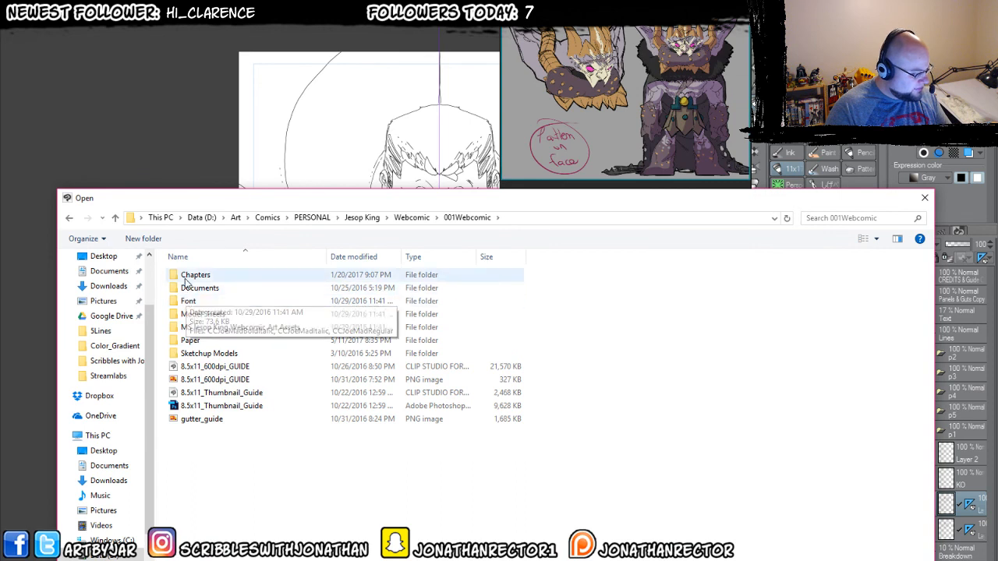
{"action": "left_click", "coordinate": [191, 276]}
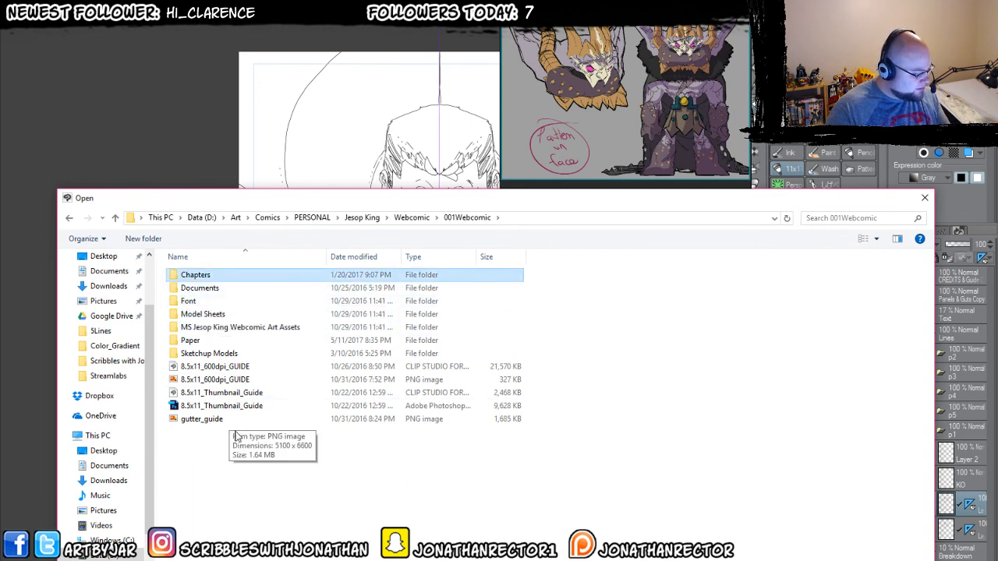
{"action": "double_click", "coordinate": [234, 326]}
{"action": "key", "text": "alt+Left"}
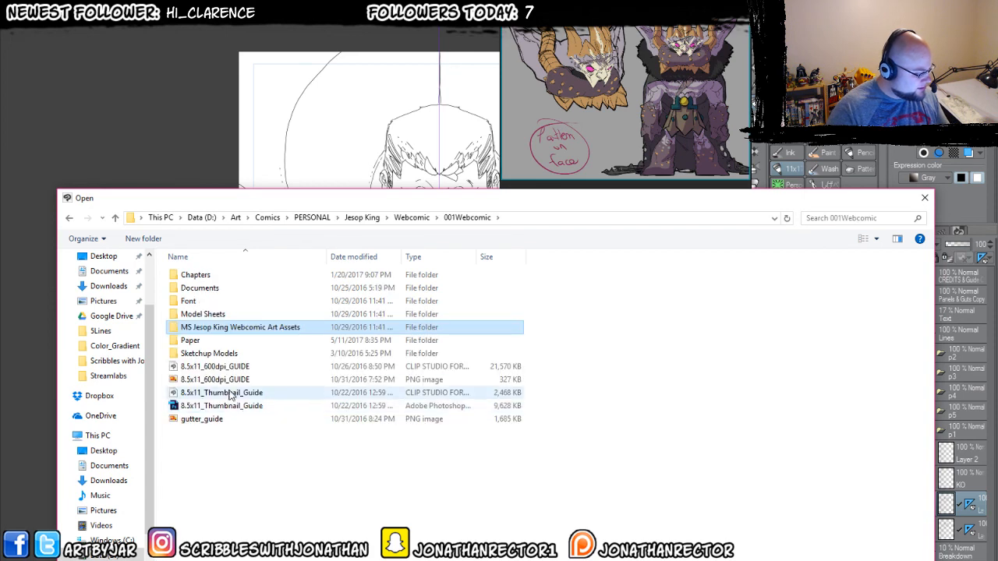
{"action": "double_click", "coordinate": [205, 314]}
{"action": "key", "text": "alt+Left"}
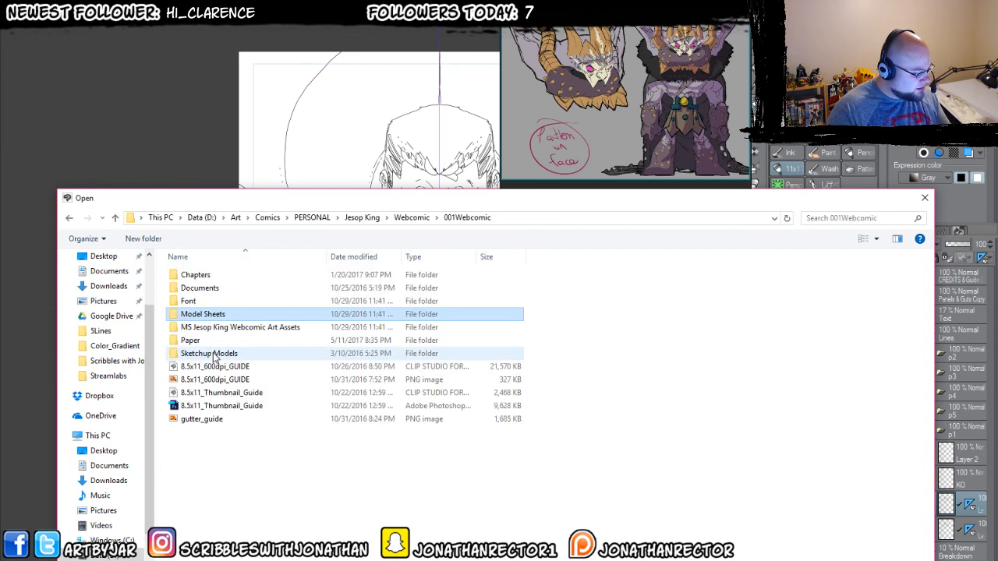
- Open the height_guide image from the 2Reference folder of 001 - Diamonds and Doblins, check Jesop's proportions, and return to the comic page
{"action": "double_click", "coordinate": [186, 277]}
{"action": "double_click", "coordinate": [186, 281]}
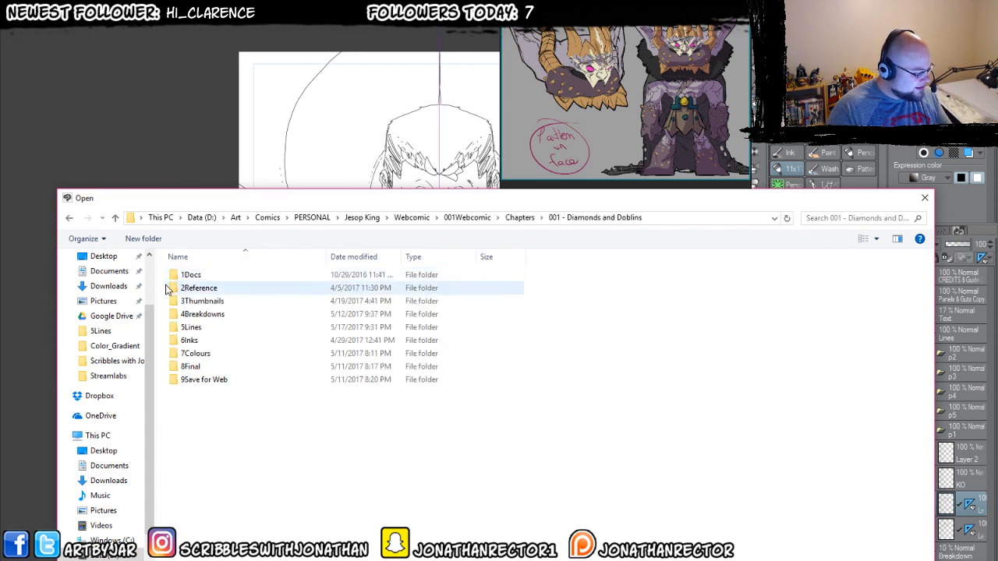
{"action": "double_click", "coordinate": [180, 287]}
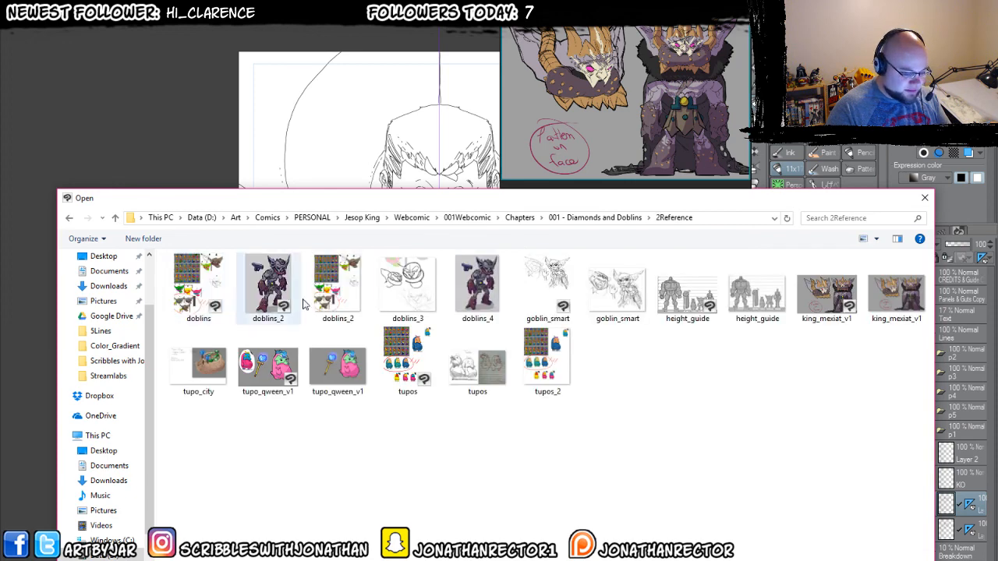
{"action": "double_click", "coordinate": [755, 300]}
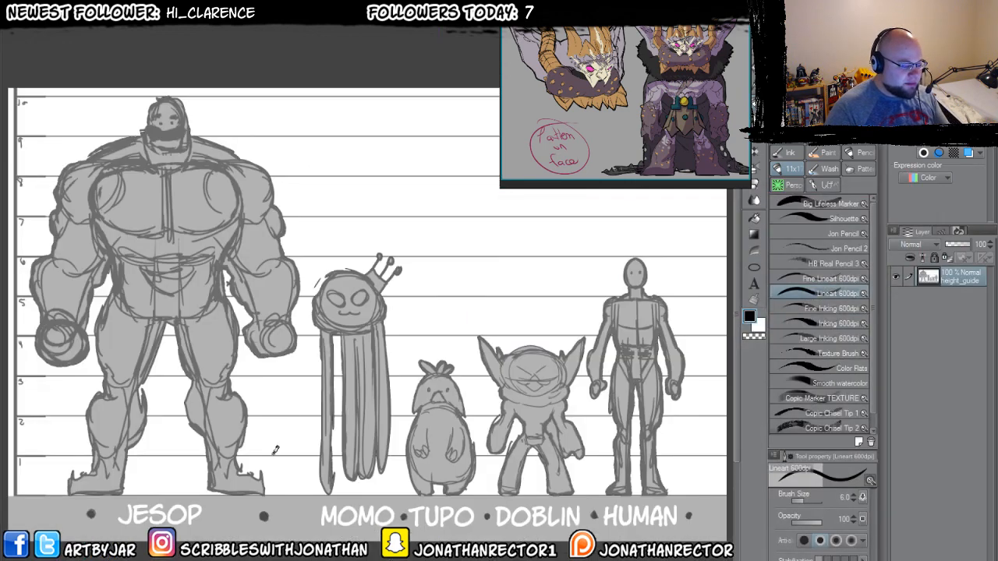
{"action": "left_click_drag", "start_coordinate": [278, 468], "coordinate": [281, 503]}
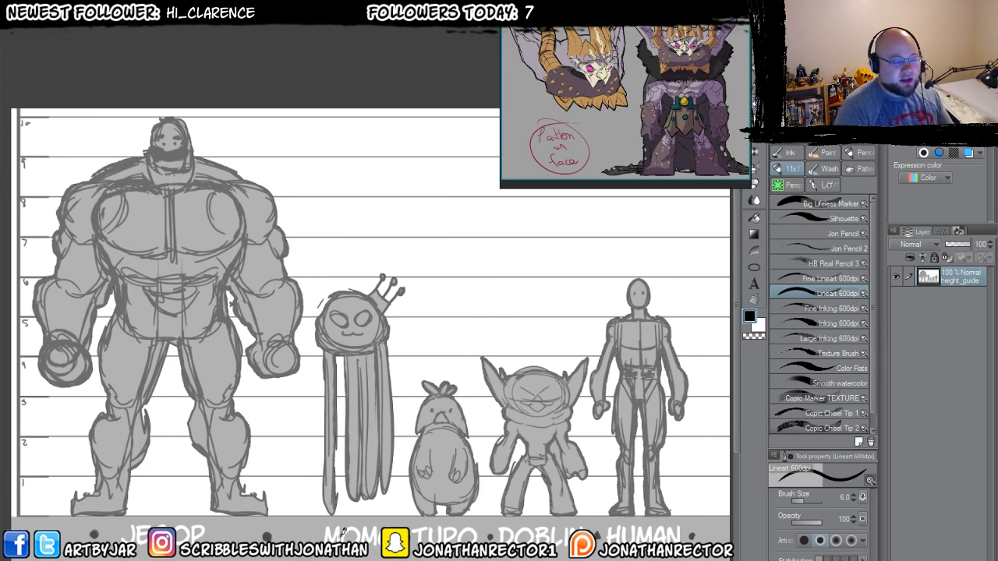
{"action": "left_click", "coordinate": [187, 27]}
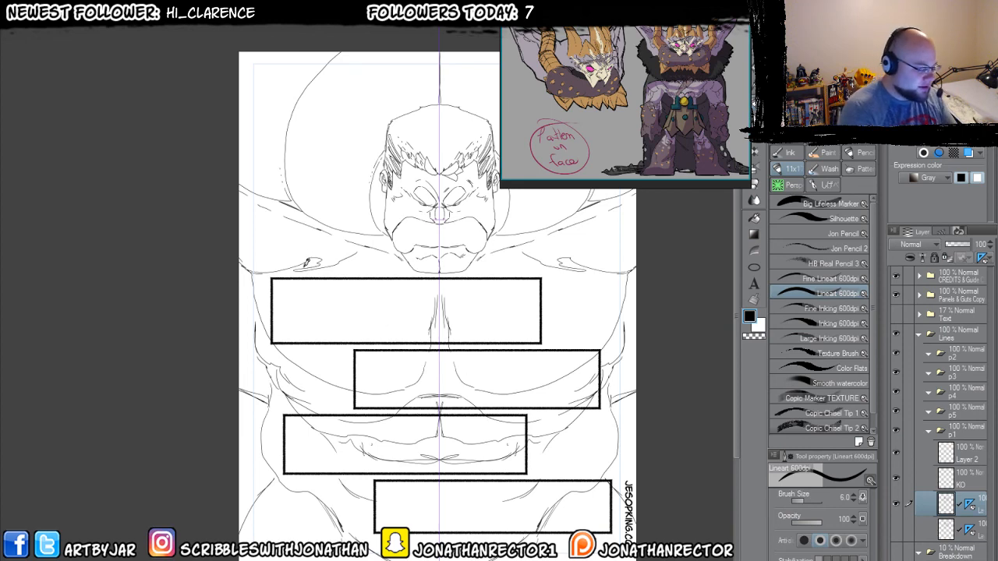
- Add a new layer above the line art and try a curved stroke over the upper chest, undoing the stroke
{"action": "key", "text": "ctrl+shift+n"}
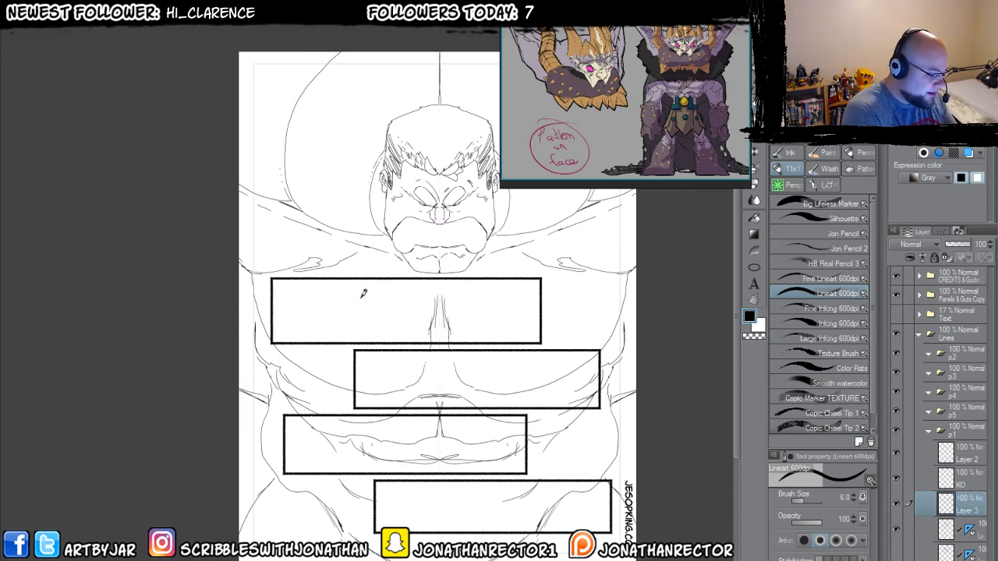
{"action": "mouse_move", "coordinate": [329, 257]}
{"action": "left_mouse_down"}
{"action": "mouse_move", "coordinate": [286, 283]}
{"action": "mouse_move", "coordinate": [286, 307]}
{"action": "left_mouse_up"}
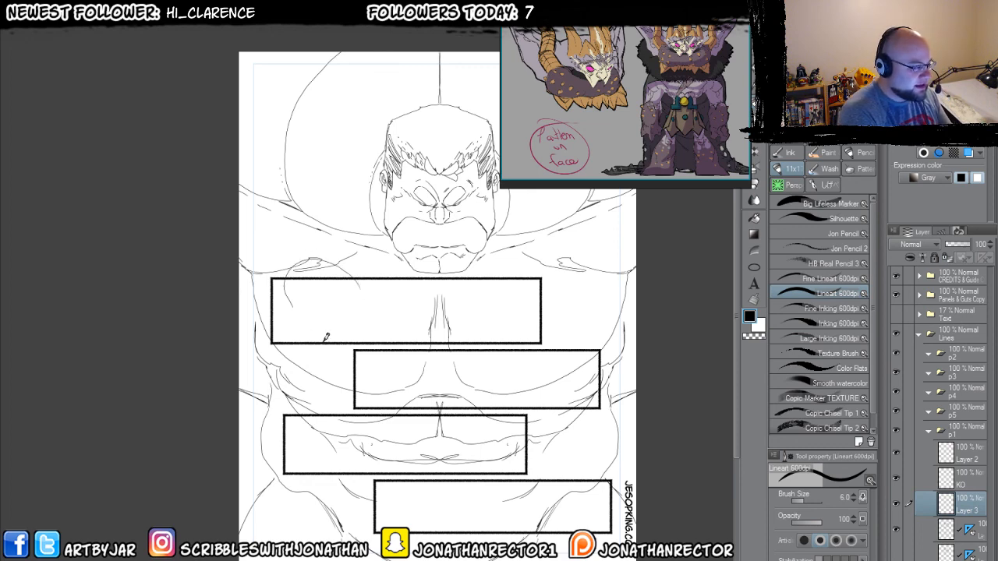
{"action": "key", "text": "ctrl+z"}
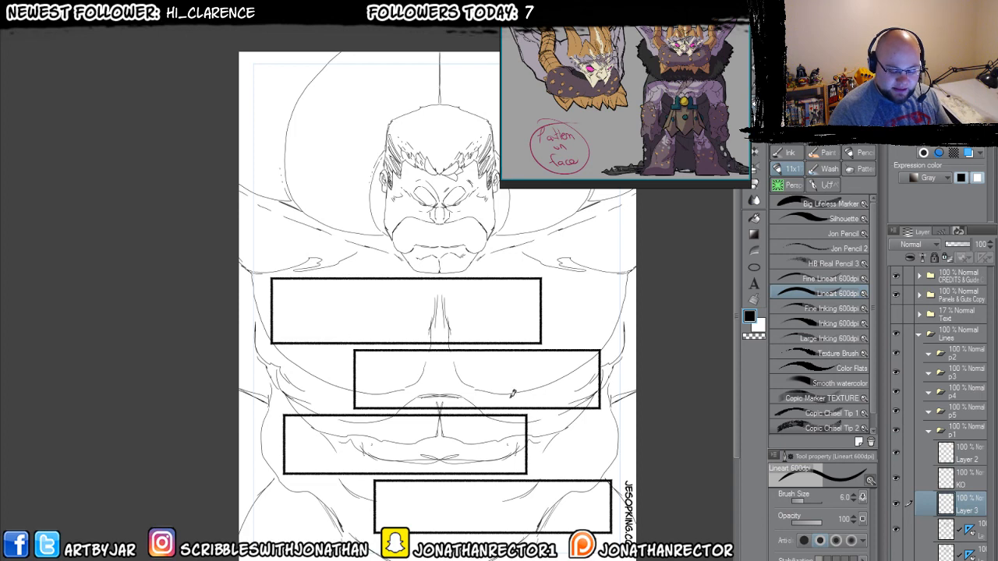
- On the symmetrical line layer, ink mirrored rounded muscle shapes on the upper chest, broken shoulder lines, and inner folds on the lower pectorals
{"action": "left_click", "coordinate": [974, 535]}
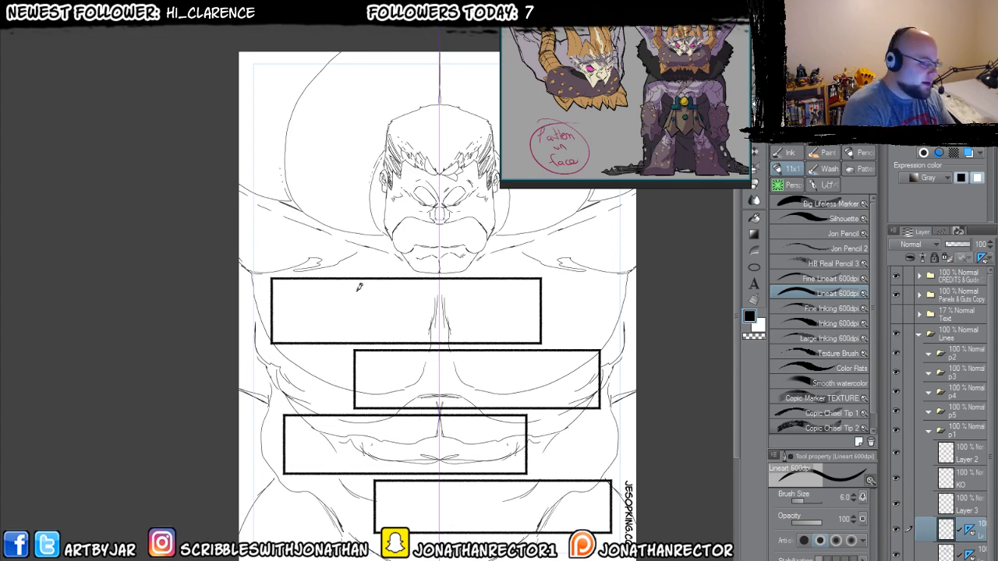
{"action": "mouse_move", "coordinate": [361, 297]}
{"action": "left_mouse_down"}
{"action": "mouse_move", "coordinate": [354, 269]}
{"action": "mouse_move", "coordinate": [316, 258]}
{"action": "mouse_move", "coordinate": [288, 278]}
{"action": "mouse_move", "coordinate": [288, 303]}
{"action": "left_mouse_up"}
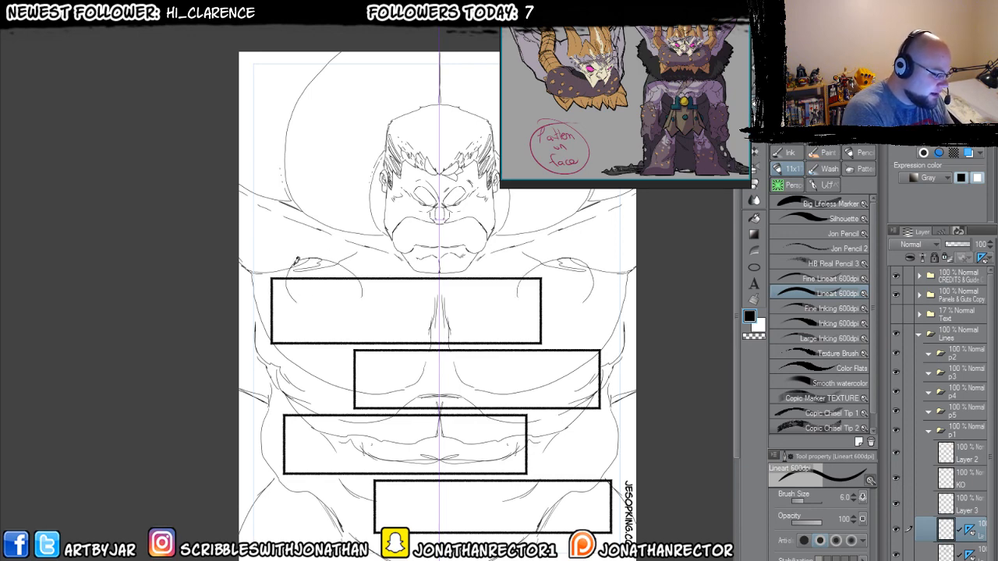
{"action": "mouse_move", "coordinate": [296, 261]}
{"action": "left_mouse_down"}
{"action": "mouse_move", "coordinate": [336, 263]}
{"action": "mouse_move", "coordinate": [355, 295]}
{"action": "left_mouse_up"}
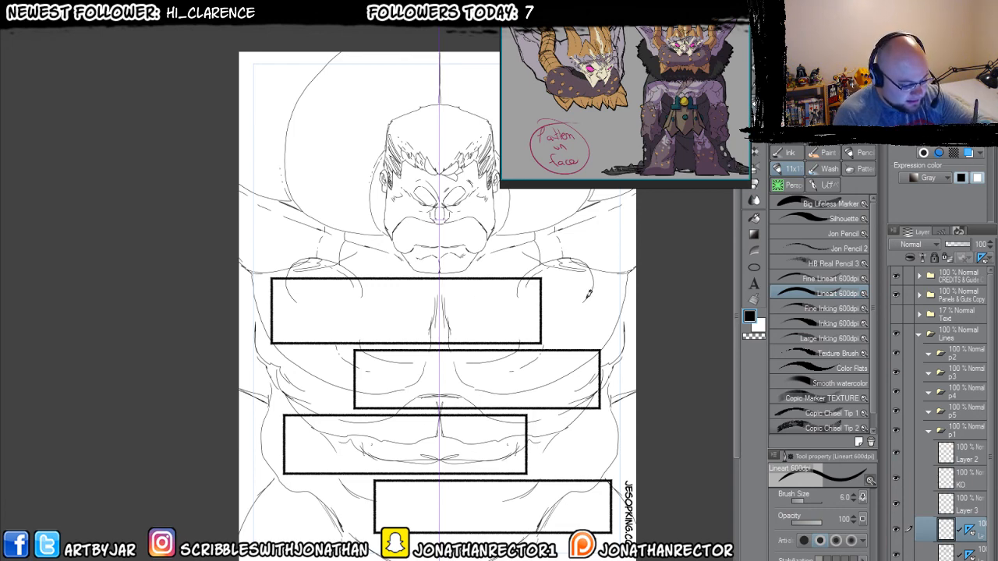
{"action": "mouse_move", "coordinate": [588, 293]}
{"action": "left_mouse_down"}
{"action": "mouse_move", "coordinate": [573, 311]}
{"action": "mouse_move", "coordinate": [529, 309]}
{"action": "left_mouse_up"}
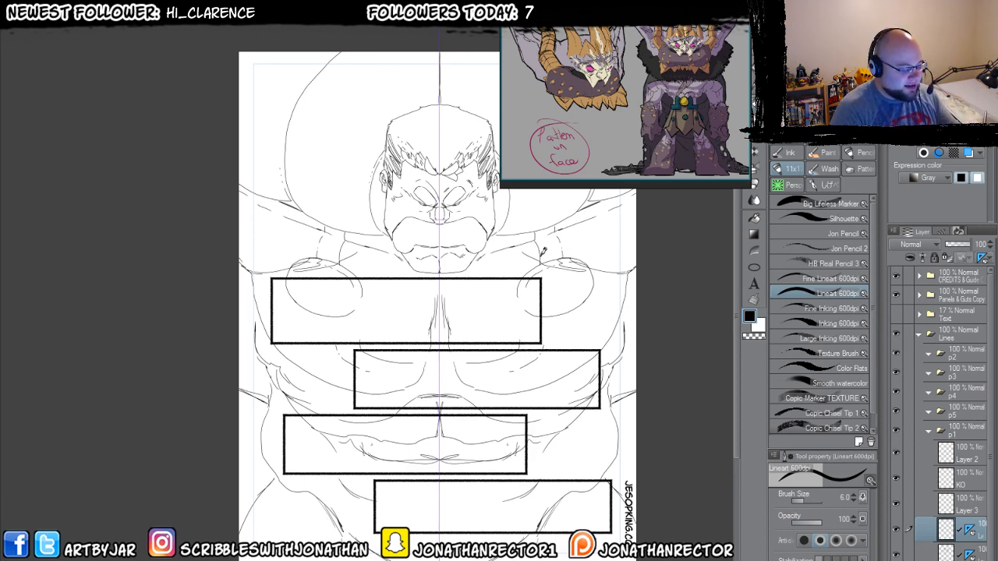
- Lasso the inner fold strokes on both lower pectorals and remove them
{"action": "key", "text": "e"}
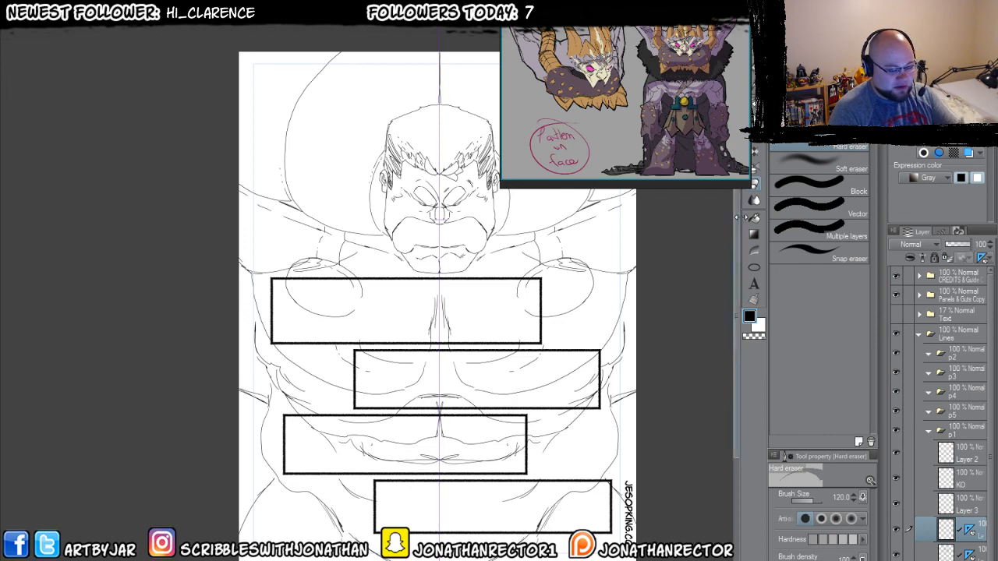
{"action": "key", "text": "m"}
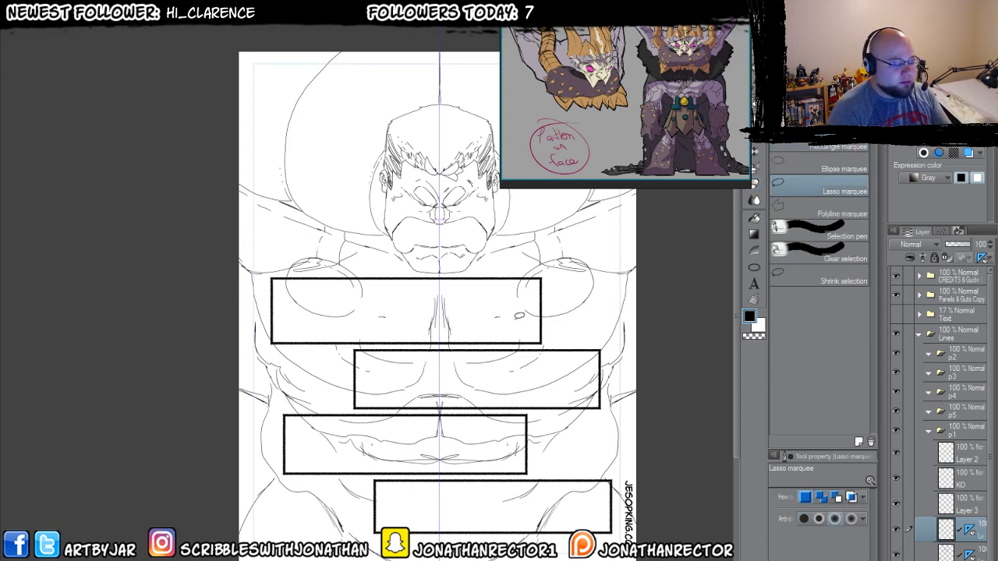
{"action": "mouse_move", "coordinate": [519, 315]}
{"action": "left_mouse_down"}
{"action": "mouse_move", "coordinate": [480, 372]}
{"action": "mouse_move", "coordinate": [467, 365]}
{"action": "mouse_move", "coordinate": [466, 337]}
{"action": "mouse_move", "coordinate": [421, 327]}
{"action": "left_mouse_up"}
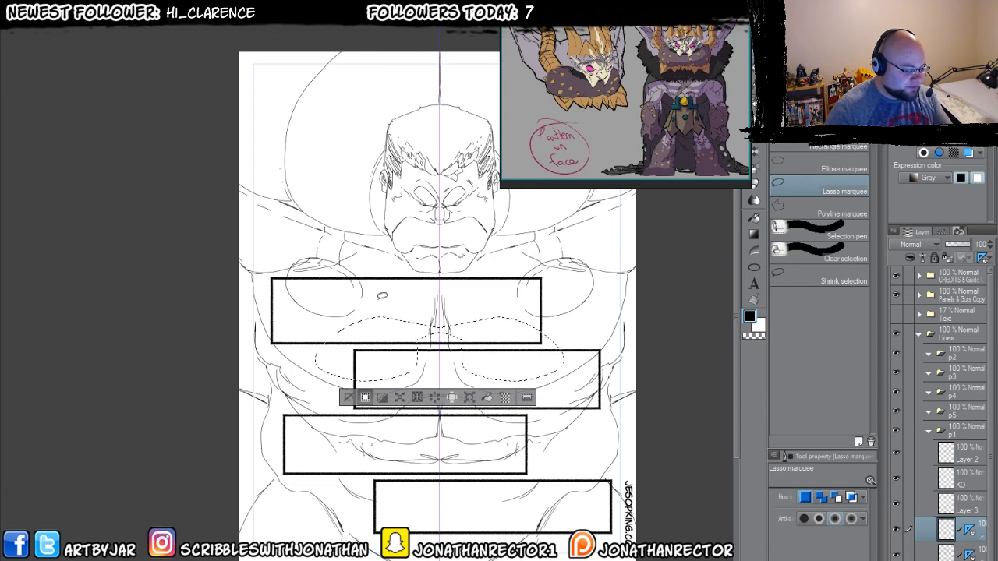
{"action": "left_click", "coordinate": [348, 398]}
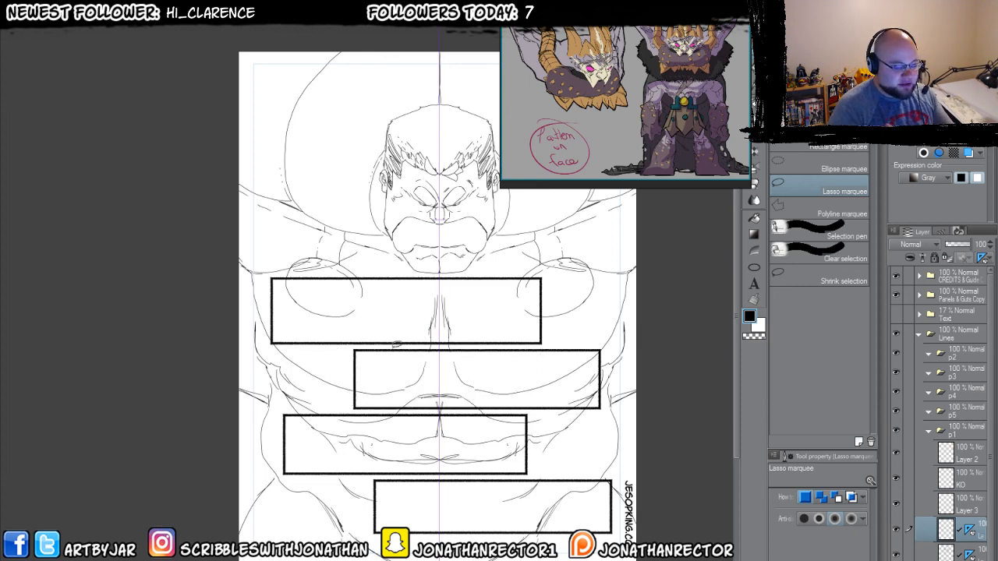
- Ink mirrored squared-off contours across the lower chest, with broken curved lines along their outer sides
{"action": "key", "text": "p"}
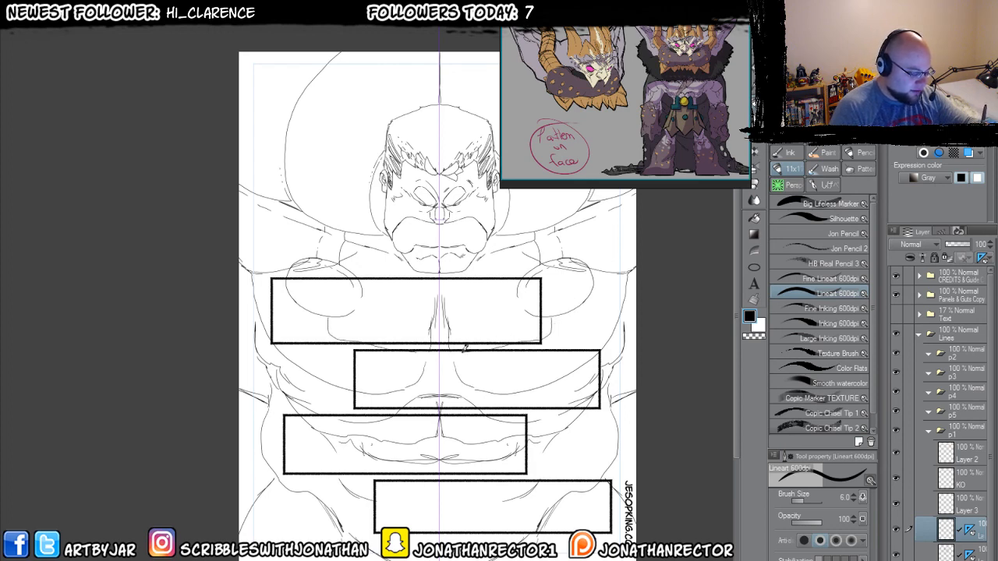
{"action": "left_click_drag", "start_coordinate": [571, 309], "coordinate": [565, 341]}
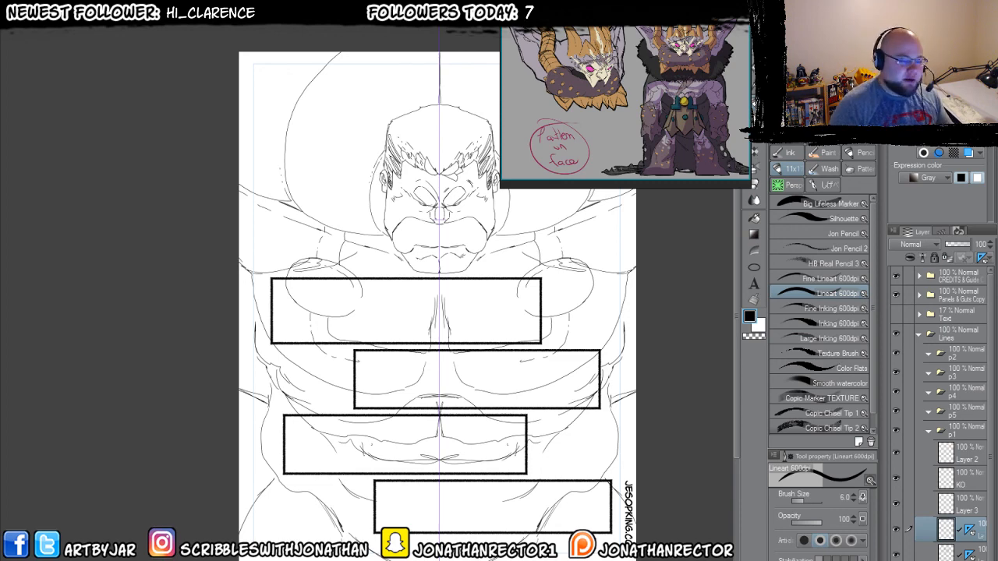
{"action": "left_click_drag", "start_coordinate": [265, 356], "coordinate": [211, 295]}
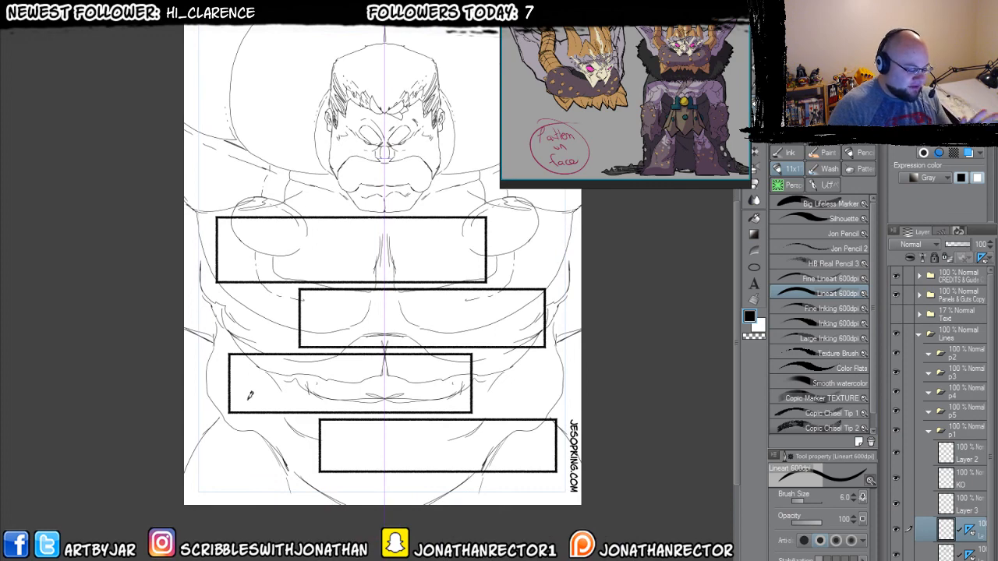
- Select the waist, hip and lower-corner lines on the line layer below and delete them
{"action": "left_click_drag", "start_coordinate": [279, 403], "coordinate": [227, 433]}
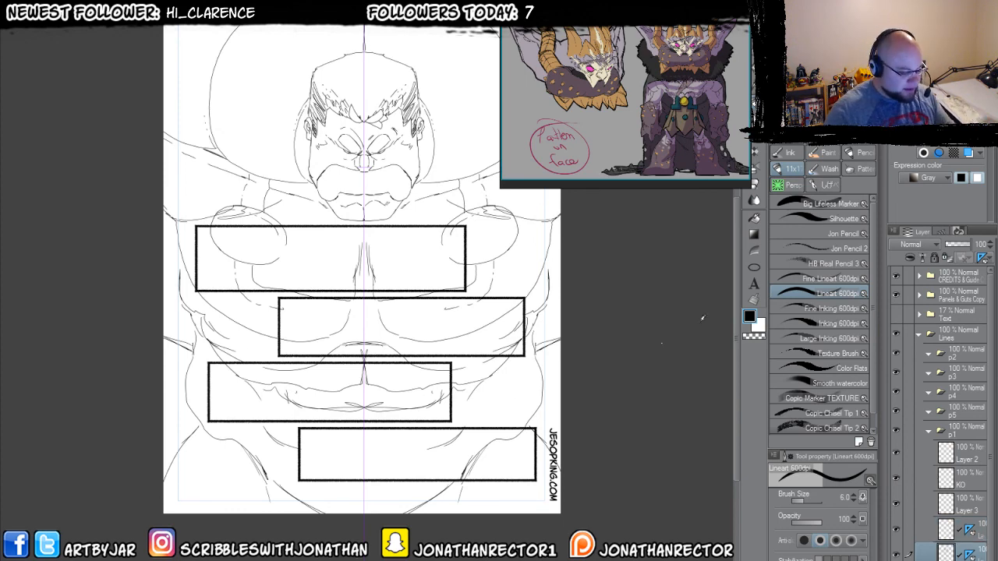
{"action": "left_click", "coordinate": [754, 167]}
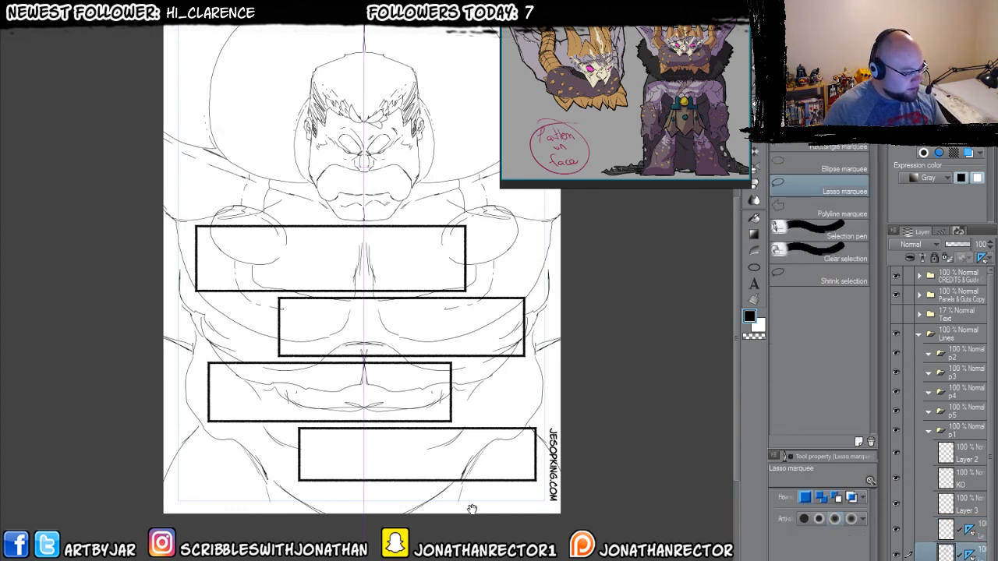
{"action": "left_click_drag", "start_coordinate": [472, 510], "coordinate": [461, 531]}
{"action": "mouse_move", "coordinate": [570, 482]}
{"action": "left_mouse_down"}
{"action": "mouse_move", "coordinate": [532, 381]}
{"action": "mouse_move", "coordinate": [486, 421]}
{"action": "mouse_move", "coordinate": [468, 404]}
{"action": "mouse_move", "coordinate": [340, 459]}
{"action": "left_mouse_up"}
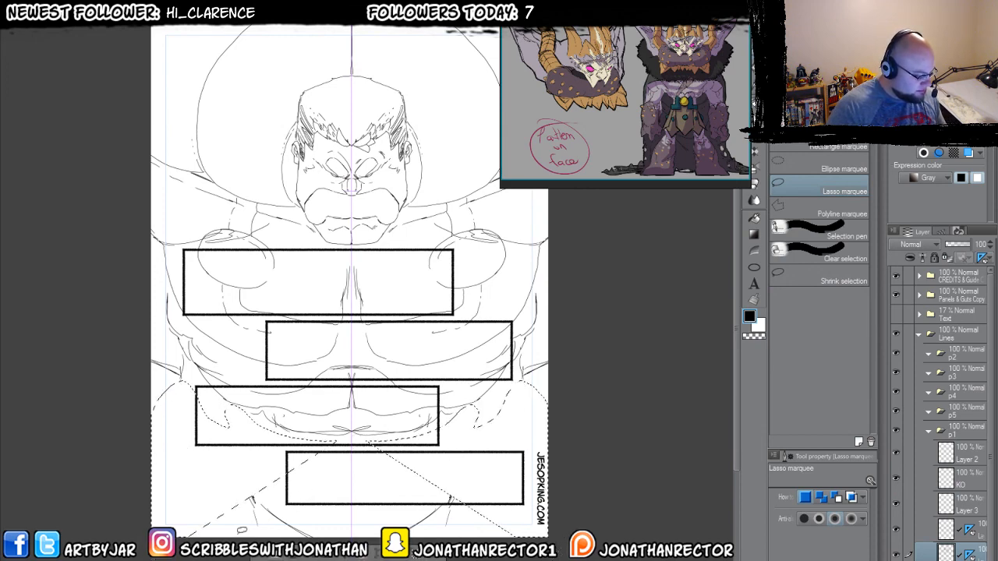
{"action": "mouse_move", "coordinate": [238, 530]}
{"action": "left_mouse_down"}
{"action": "mouse_move", "coordinate": [390, 465]}
{"action": "mouse_move", "coordinate": [487, 536]}
{"action": "left_mouse_up"}
{"action": "key", "text": "Delete"}
{"action": "key", "text": "ctrl+d"}
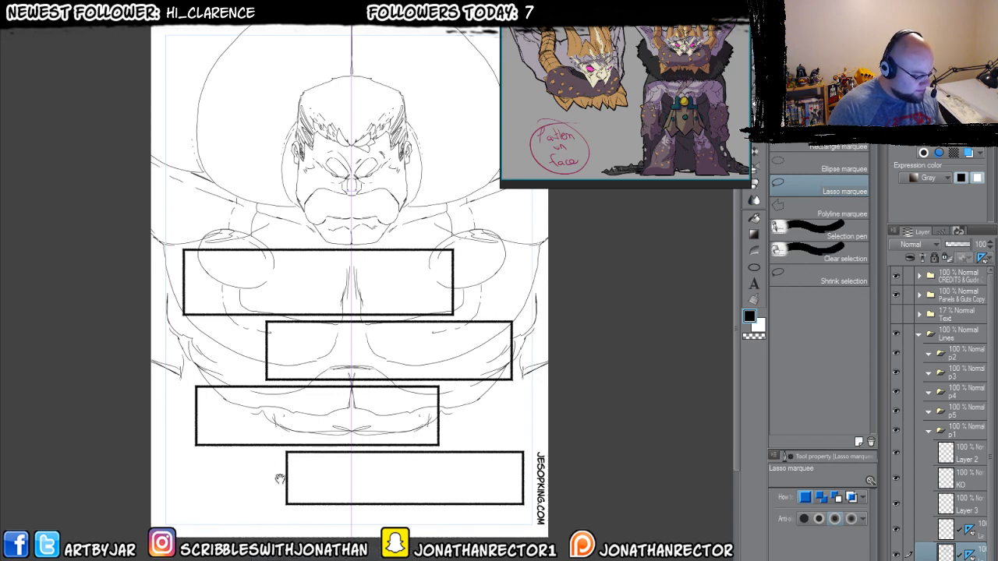
- Ink narrower mirrored waist contours below the ribcage, flowing into the hips and thigh curves at the page's lower corners
{"action": "left_click_drag", "start_coordinate": [281, 479], "coordinate": [310, 485]}
{"action": "key", "text": "b"}
{"action": "mouse_move", "coordinate": [211, 374]}
{"action": "left_mouse_down"}
{"action": "mouse_move", "coordinate": [247, 408]}
{"action": "mouse_move", "coordinate": [254, 475]}
{"action": "mouse_move", "coordinate": [276, 485]}
{"action": "mouse_move", "coordinate": [315, 530]}
{"action": "mouse_move", "coordinate": [296, 501]}
{"action": "mouse_move", "coordinate": [243, 468]}
{"action": "mouse_move", "coordinate": [250, 473]}
{"action": "mouse_move", "coordinate": [190, 541]}
{"action": "left_mouse_up"}
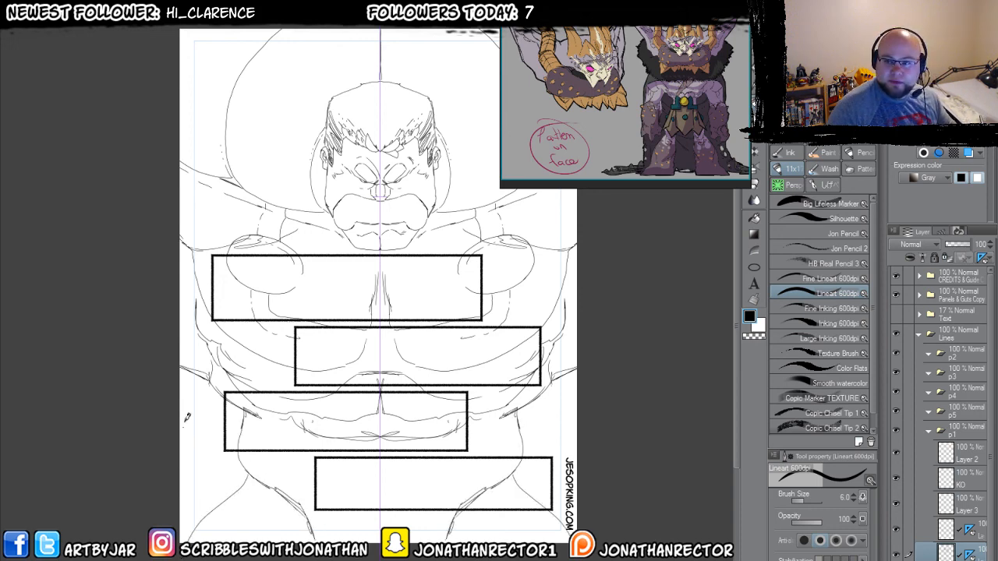
- Erase the rounded sides of the waist and re-ink them as straighter mirrored lines running down to the hips
{"action": "scroll", "coordinate": [198, 472], "scroll_direction": "down", "scroll_amount": 1}
{"action": "key", "text": "e"}
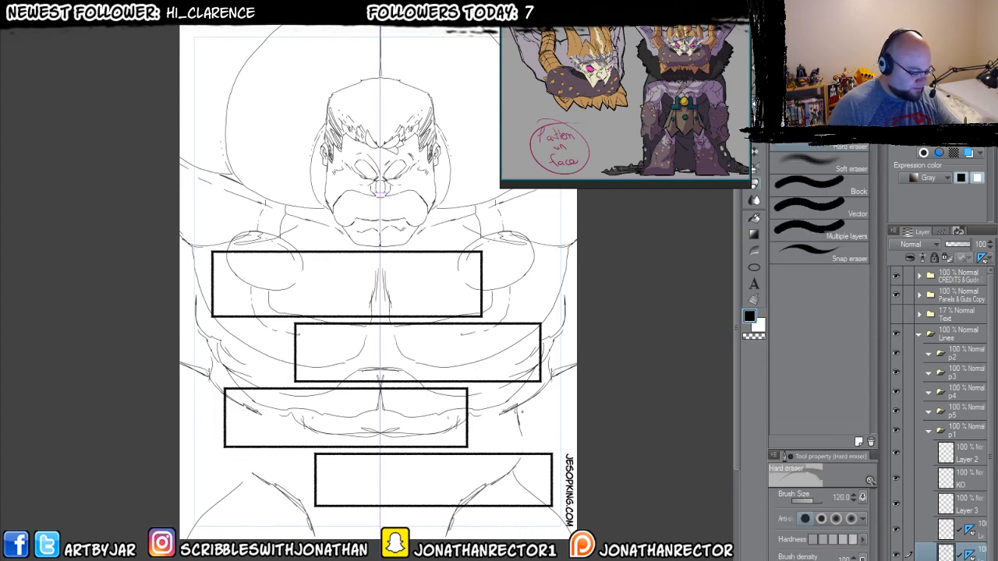
{"action": "left_click_drag", "start_coordinate": [519, 410], "coordinate": [514, 478]}
{"action": "key", "text": "p"}
{"action": "mouse_move", "coordinate": [241, 405]}
{"action": "left_mouse_down"}
{"action": "mouse_move", "coordinate": [246, 472]}
{"action": "mouse_move", "coordinate": [231, 494]}
{"action": "left_mouse_up"}
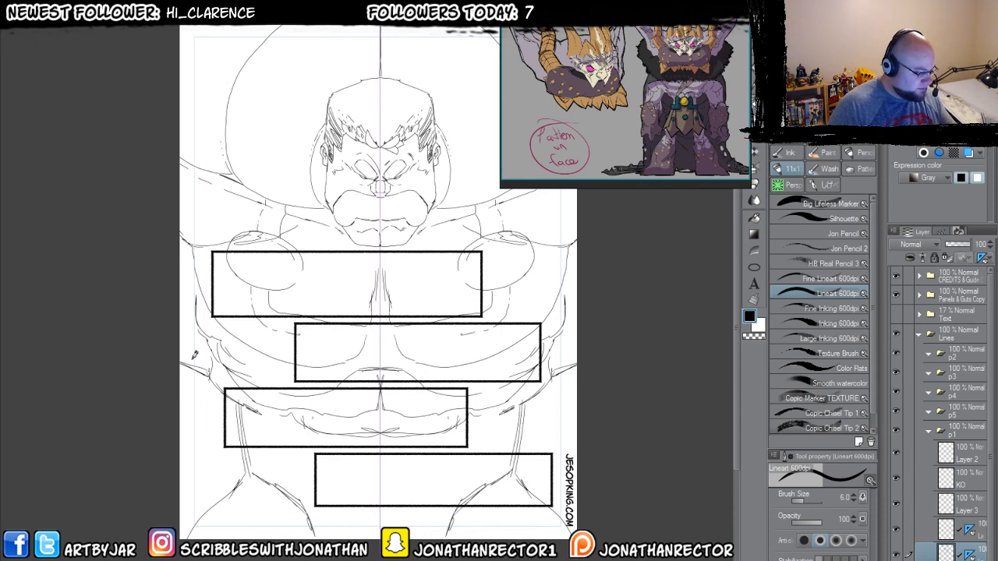
- Strengthen the short arm lines at the page edges and the mirrored waist contours beneath the ribs
{"action": "left_click_drag", "start_coordinate": [195, 354], "coordinate": [184, 378]}
{"action": "mouse_move", "coordinate": [223, 425]}
{"action": "left_mouse_down"}
{"action": "mouse_move", "coordinate": [234, 491]}
{"action": "mouse_move", "coordinate": [226, 428]}
{"action": "left_mouse_up"}
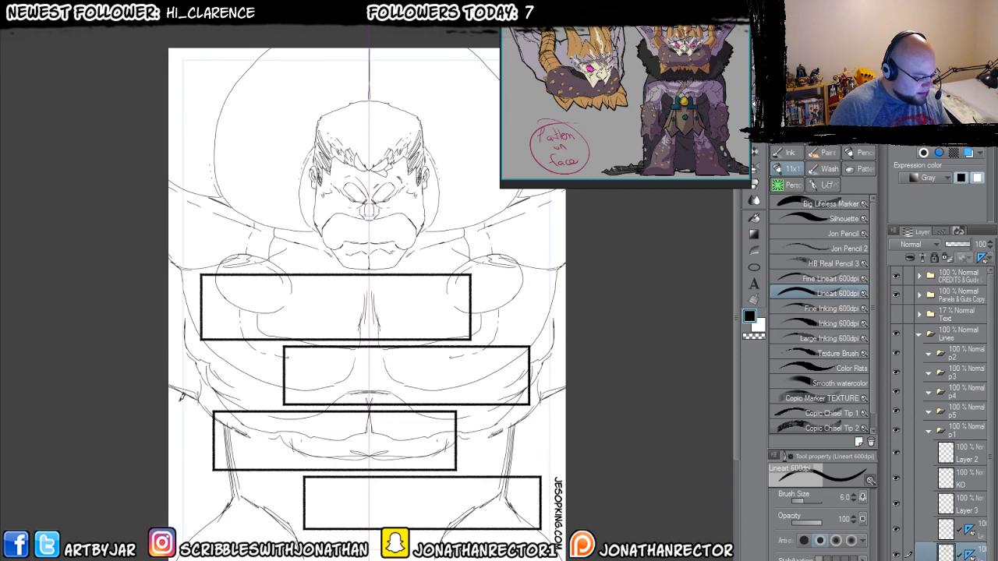
{"action": "left_click_drag", "start_coordinate": [218, 425], "coordinate": [195, 418]}
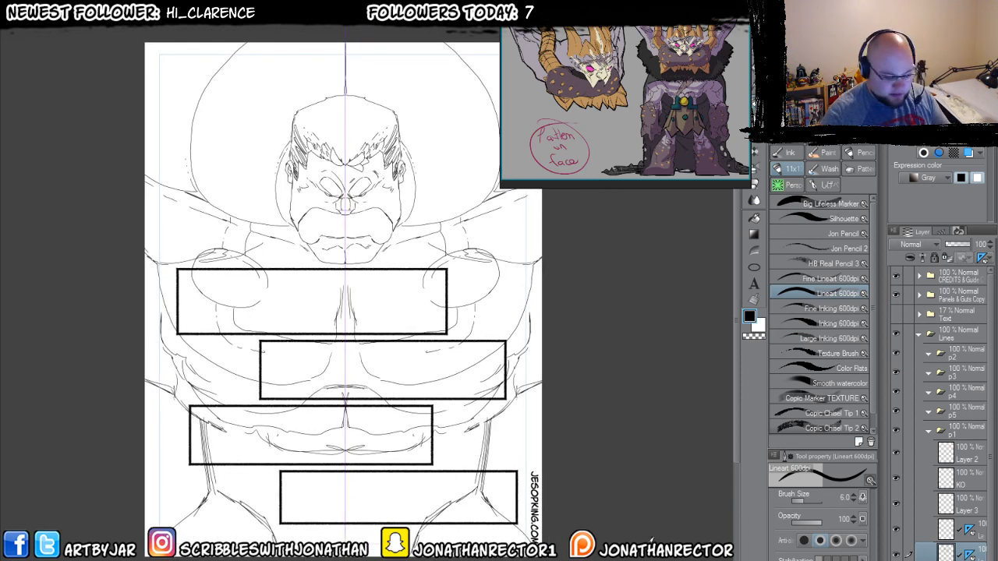
- On a new layer, draw a thick downward-bowed line across the hips with the Curve tool at brush size 120
{"action": "key", "text": "ctrl+z"}
{"action": "left_click", "coordinate": [754, 266]}
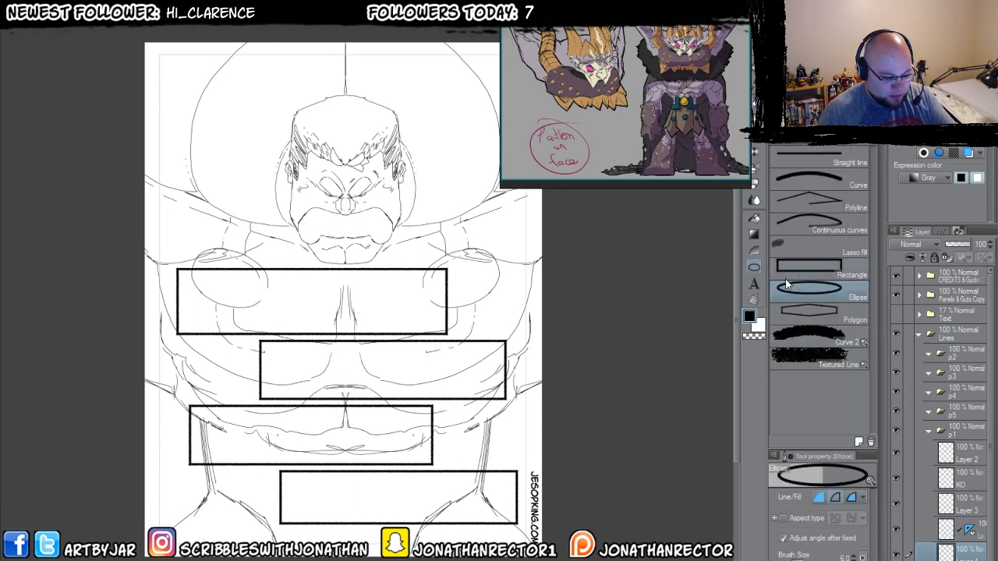
{"action": "left_click", "coordinate": [811, 179]}
{"action": "key", "text": "bracketright"}
{"action": "key", "text": "bracketright"}
{"action": "key", "text": "bracketright"}
{"action": "key", "text": "bracketright"}
{"action": "key", "text": "bracketright"}
{"action": "key", "text": "bracketright"}
{"action": "key", "text": "bracketright"}
{"action": "key", "text": "bracketright"}
{"action": "key", "text": "bracketright"}
{"action": "key", "text": "bracketright"}
{"action": "key", "text": "bracketright"}
{"action": "key", "text": "bracketright"}
{"action": "key", "text": "bracketright"}
{"action": "key", "text": "bracketright"}
{"action": "key", "text": "bracketright"}
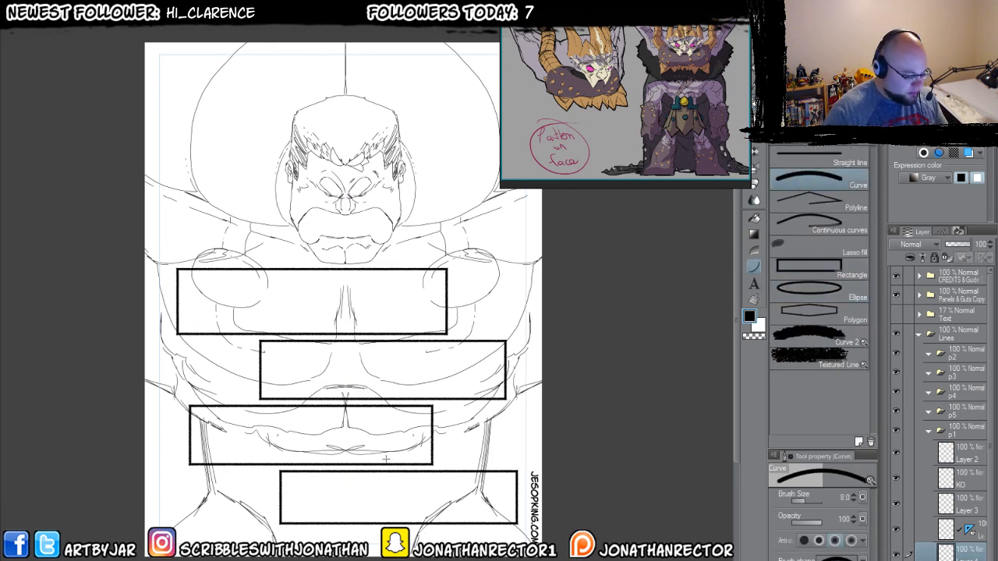
{"action": "left_click_drag", "start_coordinate": [452, 465], "coordinate": [212, 477]}
{"action": "left_click", "coordinate": [351, 504]}
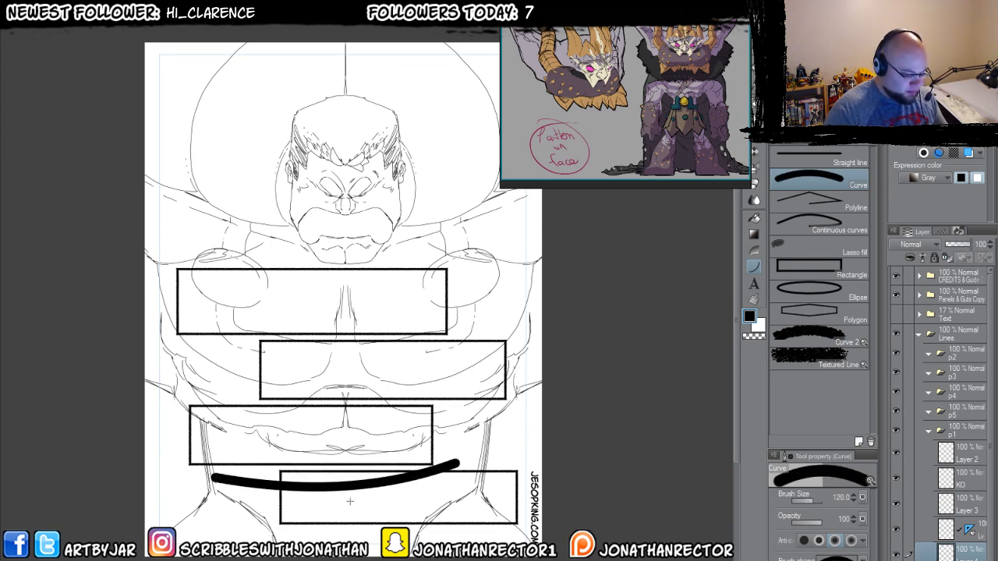
{"action": "key", "text": "ctrl+z"}
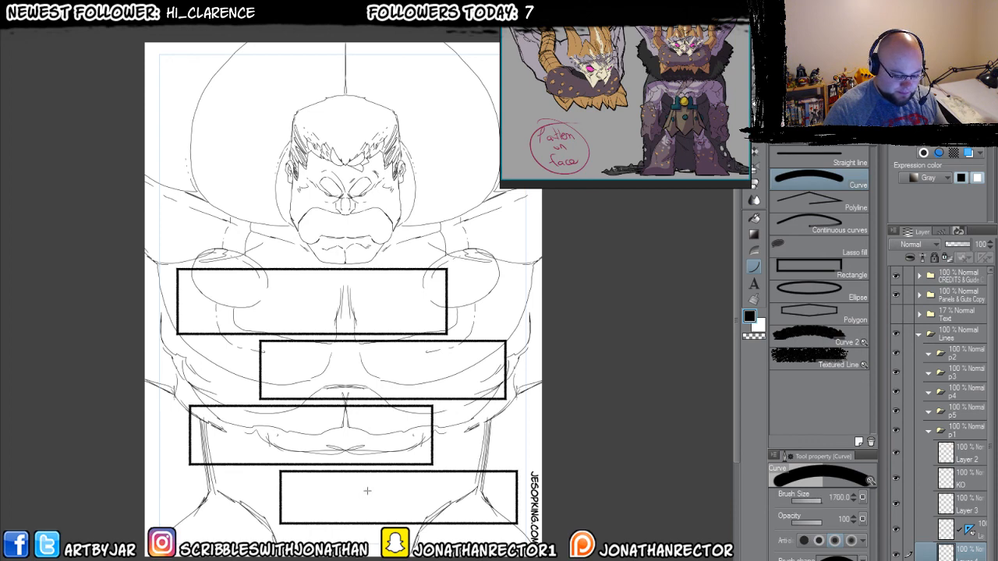
{"action": "left_click_drag", "start_coordinate": [479, 465], "coordinate": [318, 481]}
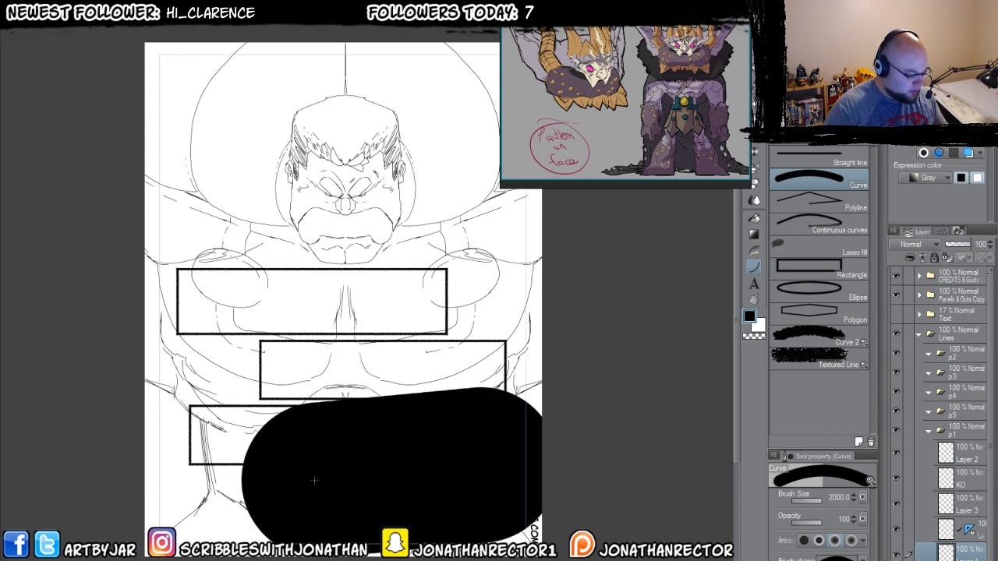
{"action": "key", "text": "ctrl+z"}
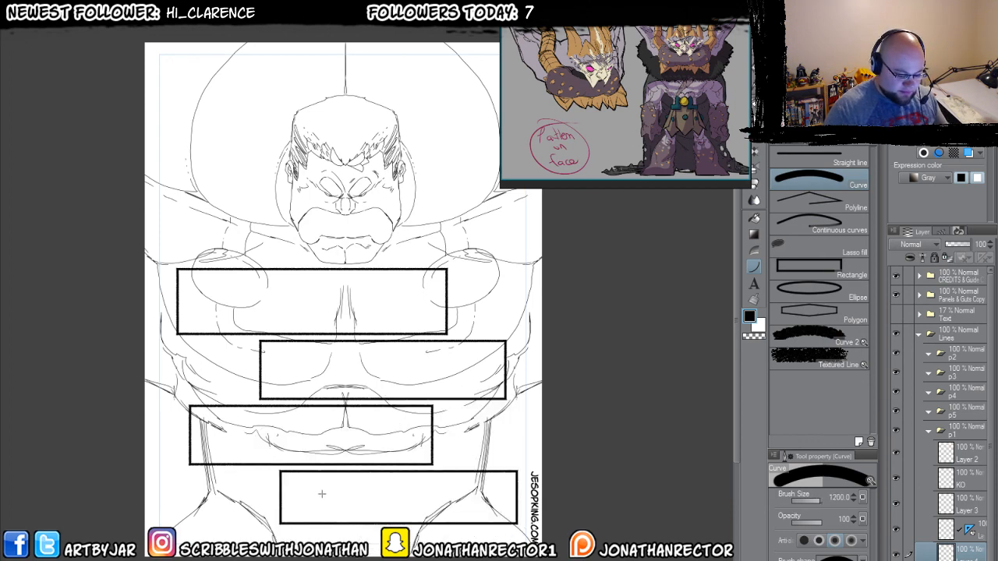
{"action": "left_click_drag", "start_coordinate": [478, 465], "coordinate": [229, 479]}
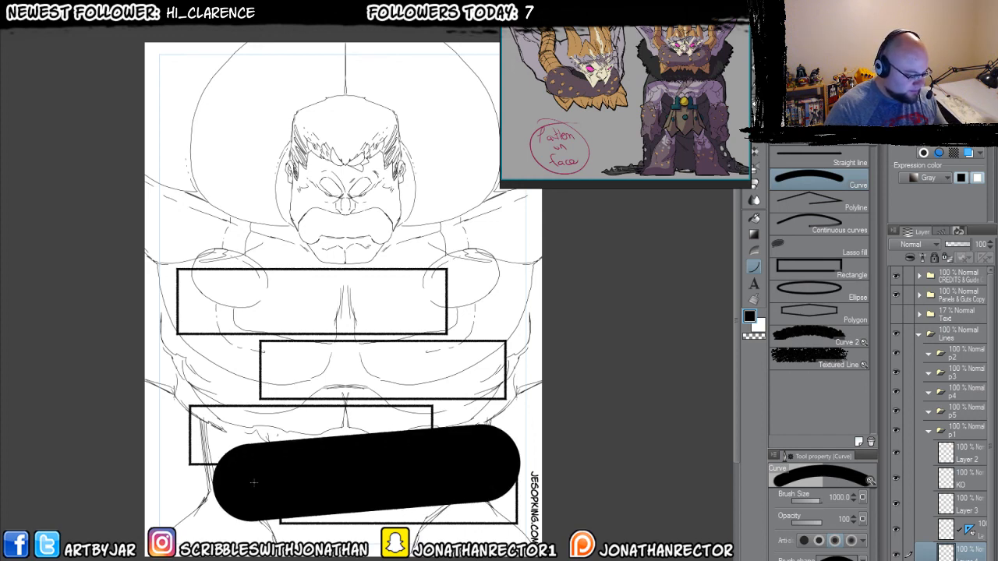
{"action": "key", "text": "ctrl+z"}
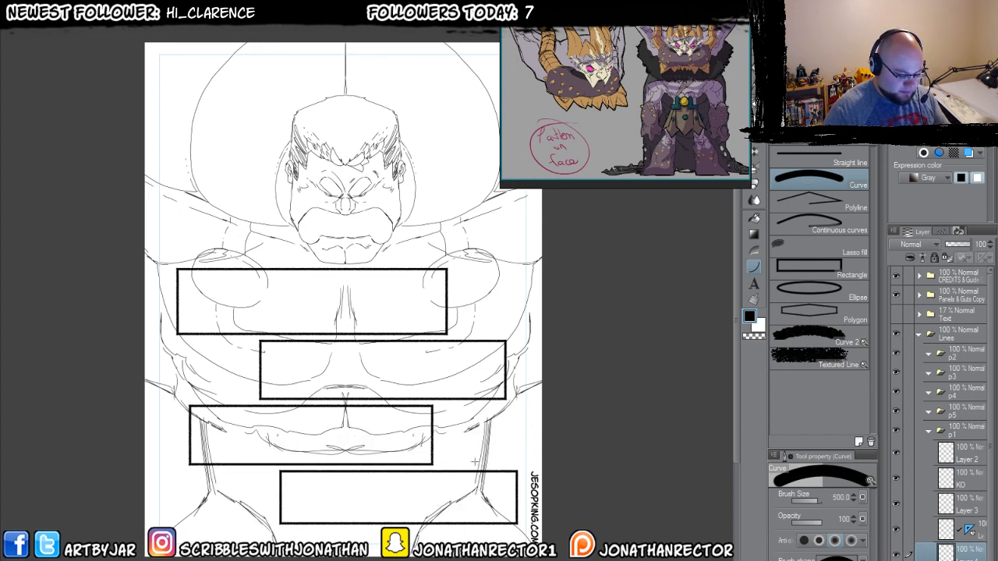
{"action": "left_click_drag", "start_coordinate": [474, 461], "coordinate": [233, 483]}
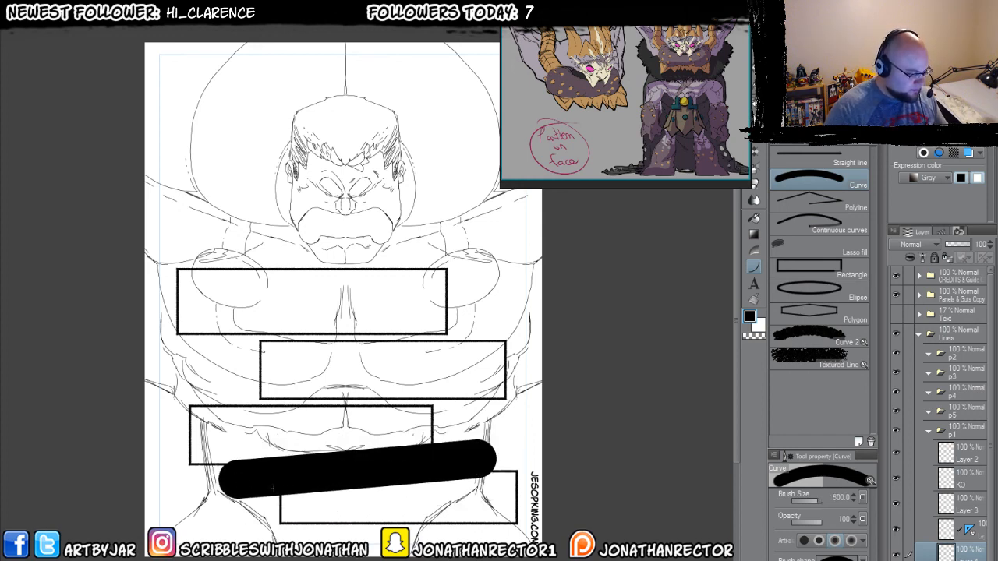
{"action": "key", "text": "ctrl+z"}
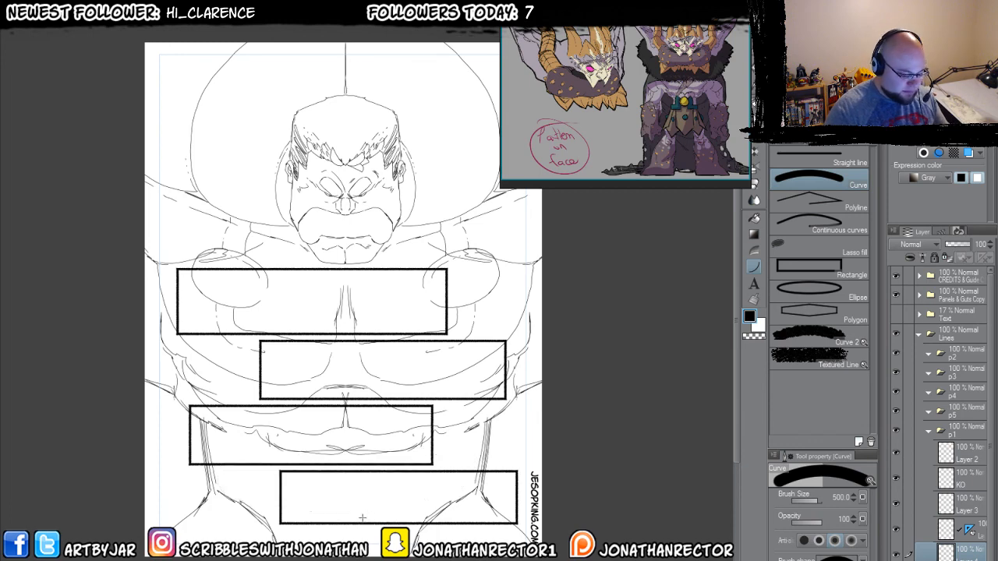
{"action": "left_click_drag", "start_coordinate": [476, 463], "coordinate": [202, 479]}
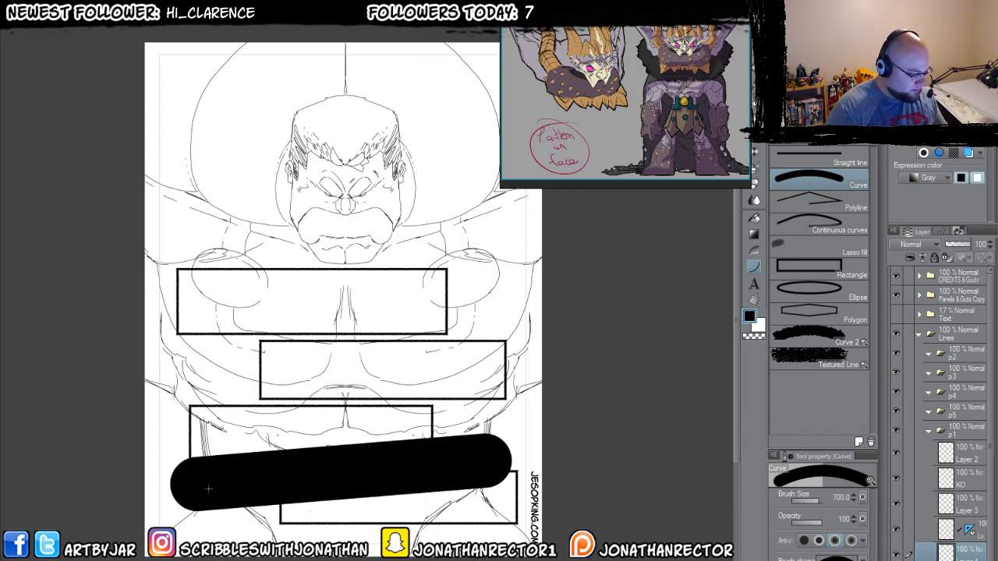
{"action": "key", "text": "ctrl+z"}
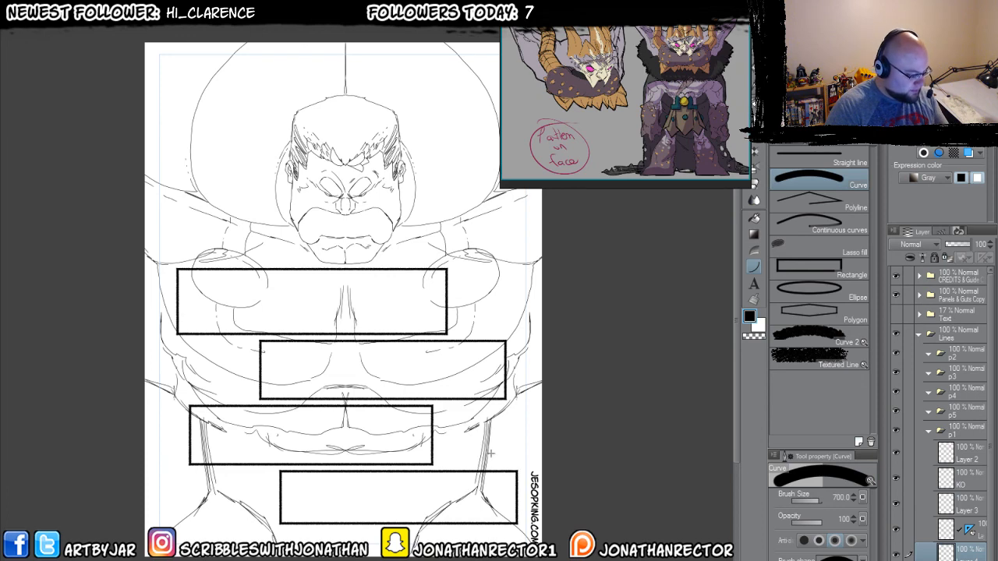
- Draw a solid black belt band bowing downward across the hips at brush size 700, and trim its rounded ends with the hard eraser
{"action": "left_click_drag", "start_coordinate": [491, 453], "coordinate": [204, 459]}
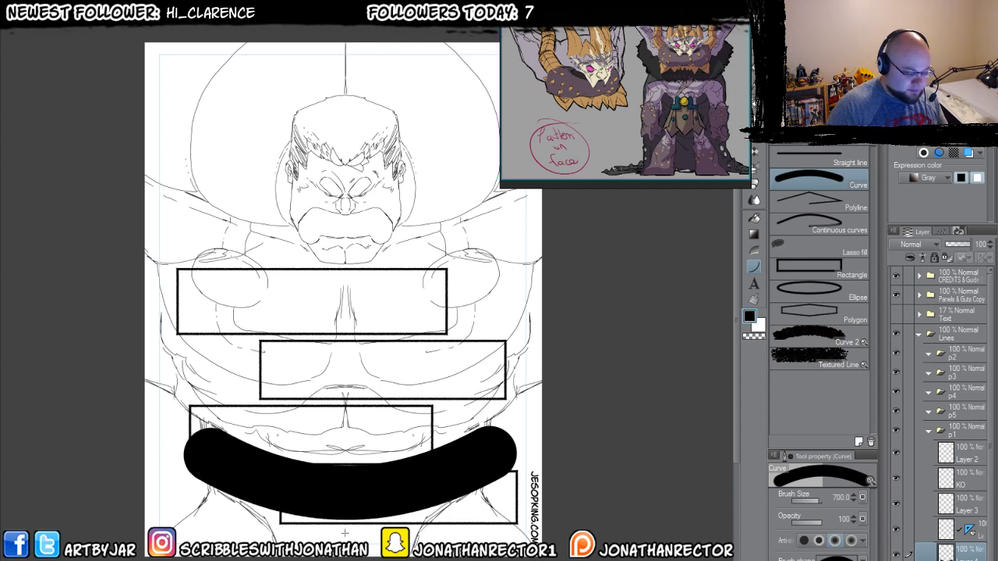
{"action": "key", "text": "e"}
{"action": "left_click_drag", "start_coordinate": [512, 425], "coordinate": [516, 466]}
{"action": "key", "text": "bracketright"}
{"action": "key", "text": "bracketright"}
{"action": "key", "text": "bracketright"}
{"action": "mouse_move", "coordinate": [514, 425]}
{"action": "left_mouse_down"}
{"action": "mouse_move", "coordinate": [514, 471]}
{"action": "mouse_move", "coordinate": [495, 414]}
{"action": "mouse_move", "coordinate": [497, 485]}
{"action": "mouse_move", "coordinate": [502, 451]}
{"action": "left_mouse_up"}
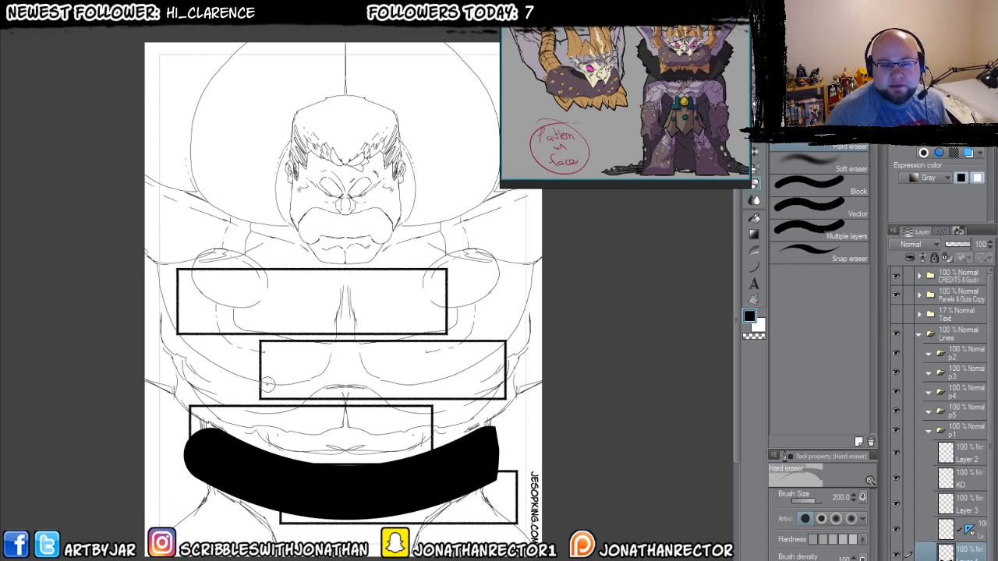
{"action": "mouse_move", "coordinate": [182, 447]}
{"action": "left_mouse_down"}
{"action": "mouse_move", "coordinate": [206, 417]}
{"action": "mouse_move", "coordinate": [216, 421]}
{"action": "mouse_move", "coordinate": [217, 459]}
{"action": "mouse_move", "coordinate": [204, 458]}
{"action": "mouse_move", "coordinate": [217, 442]}
{"action": "mouse_move", "coordinate": [218, 399]}
{"action": "left_mouse_up"}
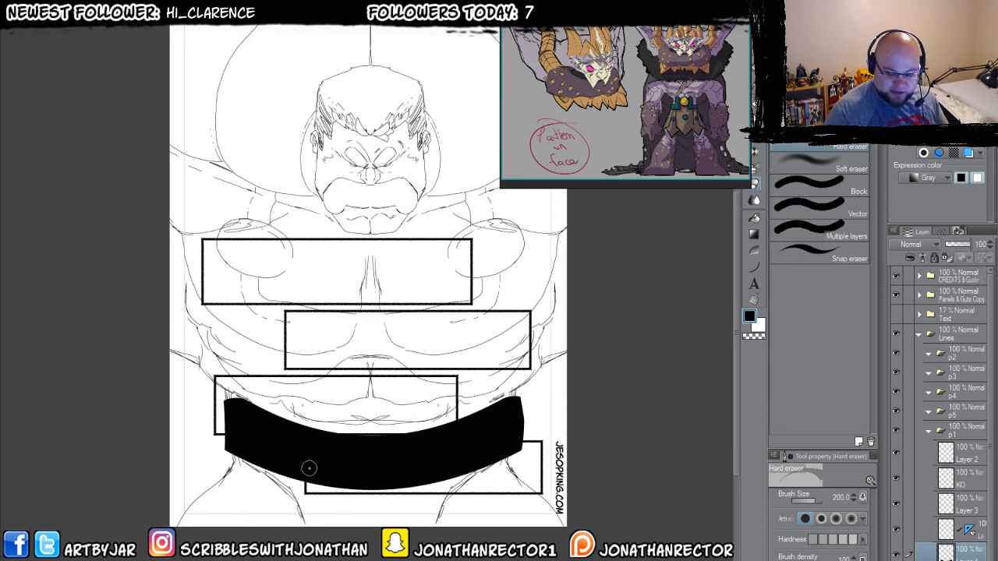
- Turn the solid belt band into an outlined shape with a black border effect of thickness 2.0
{"action": "key", "text": "Delete"}
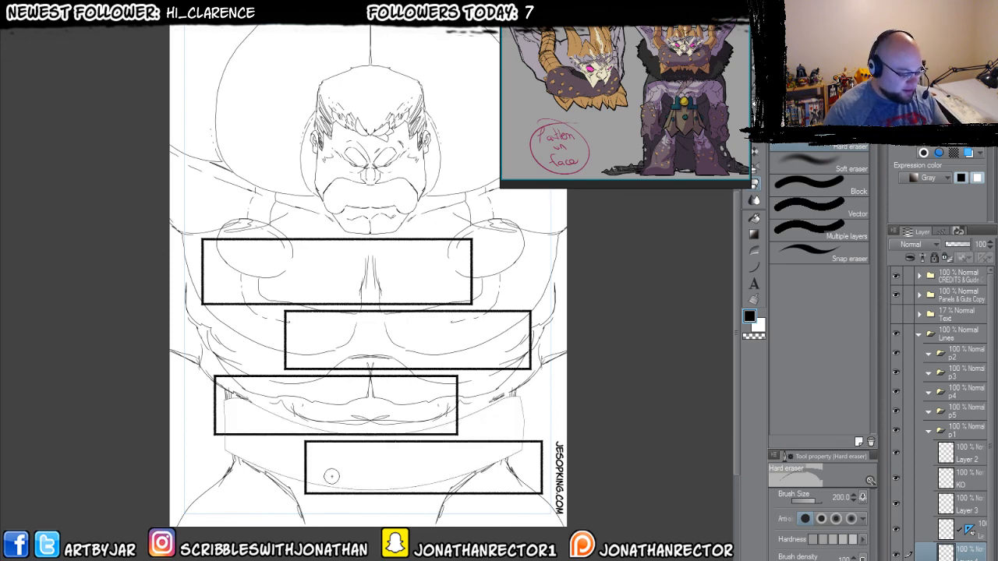
{"action": "scroll", "coordinate": [927, 163], "scroll_direction": "up", "scroll_amount": 2}
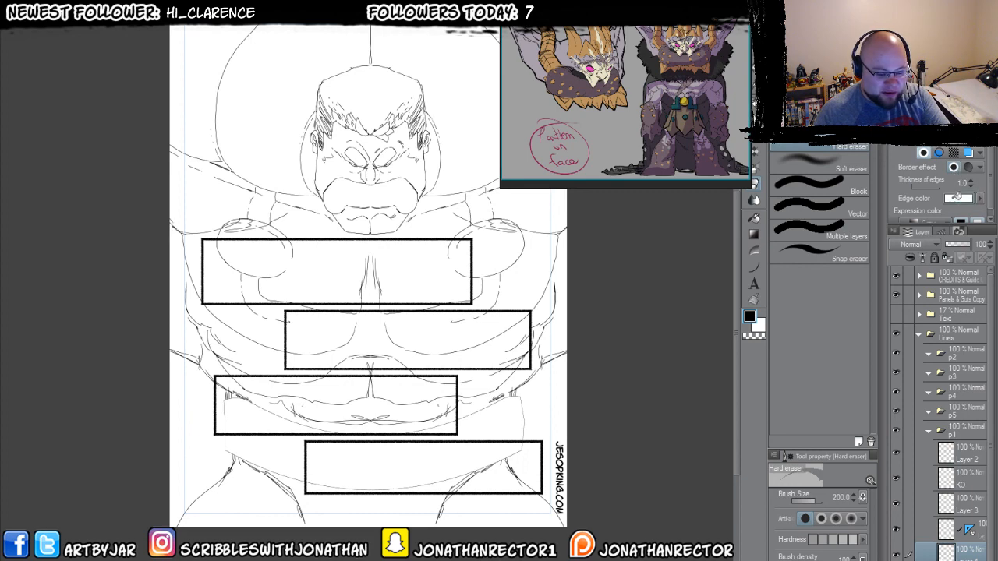
{"action": "left_click", "coordinate": [980, 198]}
{"action": "left_click", "coordinate": [969, 182]}
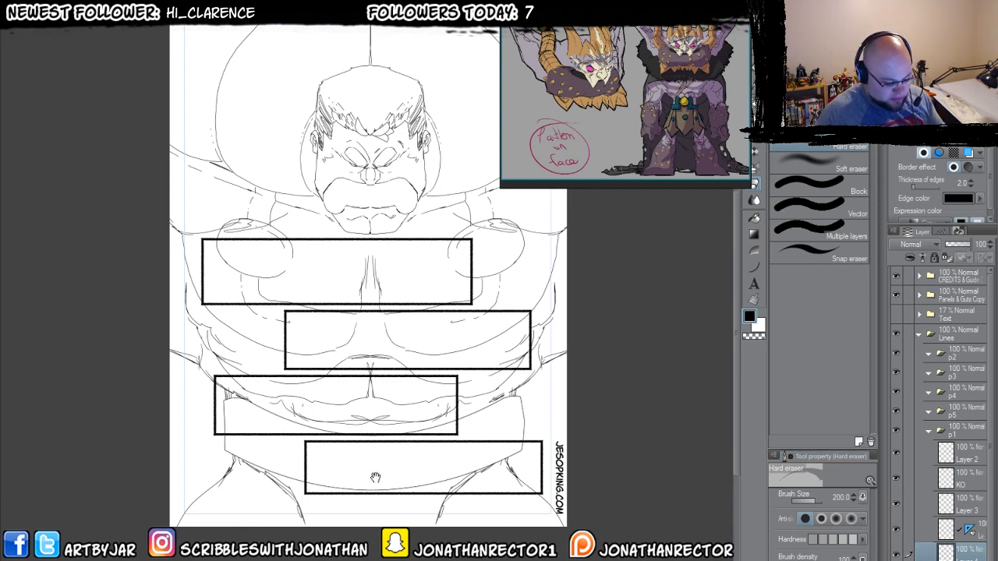
- Draw a thin downward-bowed line from end to end across the upper part of the belt with the Curve tool at brush size 10
{"action": "left_click_drag", "start_coordinate": [386, 456], "coordinate": [400, 445]}
{"action": "key", "text": "p"}
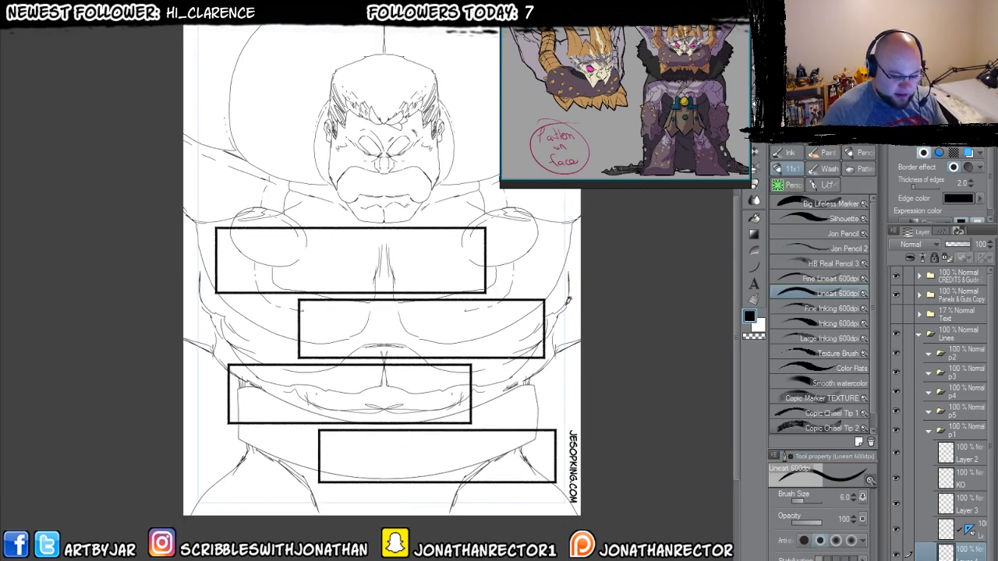
{"action": "left_click", "coordinate": [753, 266]}
{"action": "key", "text": "bracketleft"}
{"action": "key", "text": "bracketleft"}
{"action": "key", "text": "bracketleft"}
{"action": "key", "text": "bracketleft"}
{"action": "key", "text": "bracketleft"}
{"action": "key", "text": "bracketleft"}
{"action": "key", "text": "bracketleft"}
{"action": "key", "text": "bracketleft"}
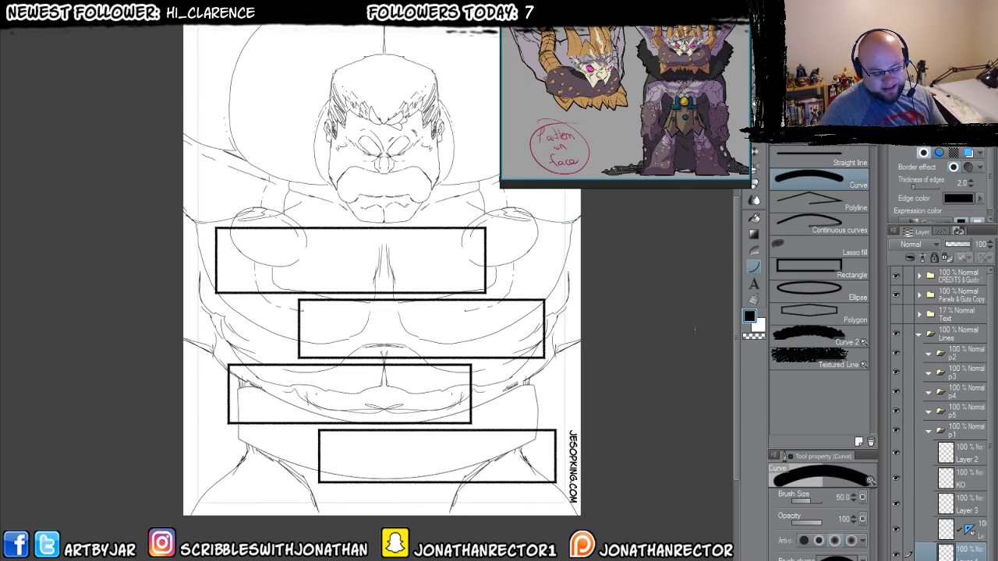
{"action": "key", "text": "bracketleft"}
{"action": "key", "text": "bracketleft"}
{"action": "key", "text": "bracketleft"}
{"action": "key", "text": "bracketleft"}
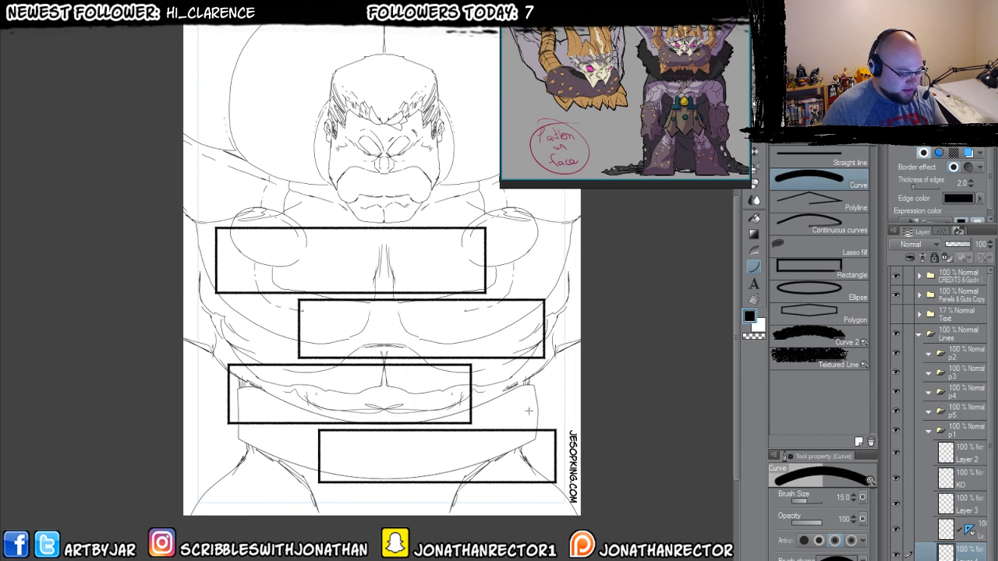
{"action": "left_click_drag", "start_coordinate": [529, 400], "coordinate": [380, 445]}
{"action": "left_click", "coordinate": [477, 443]}
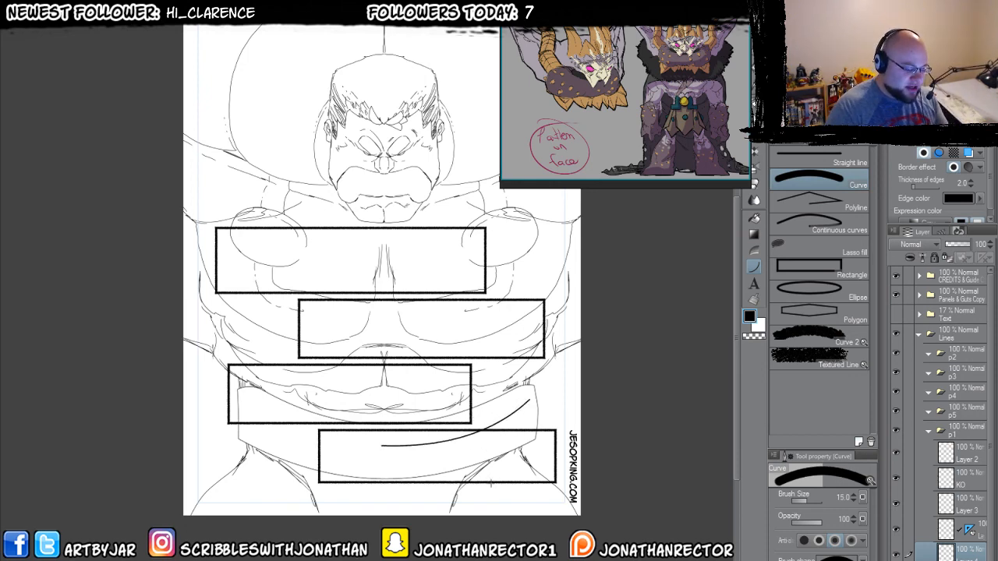
{"action": "key", "text": "ctrl+z"}
{"action": "key", "text": "bracketleft"}
{"action": "key", "text": "bracketleft"}
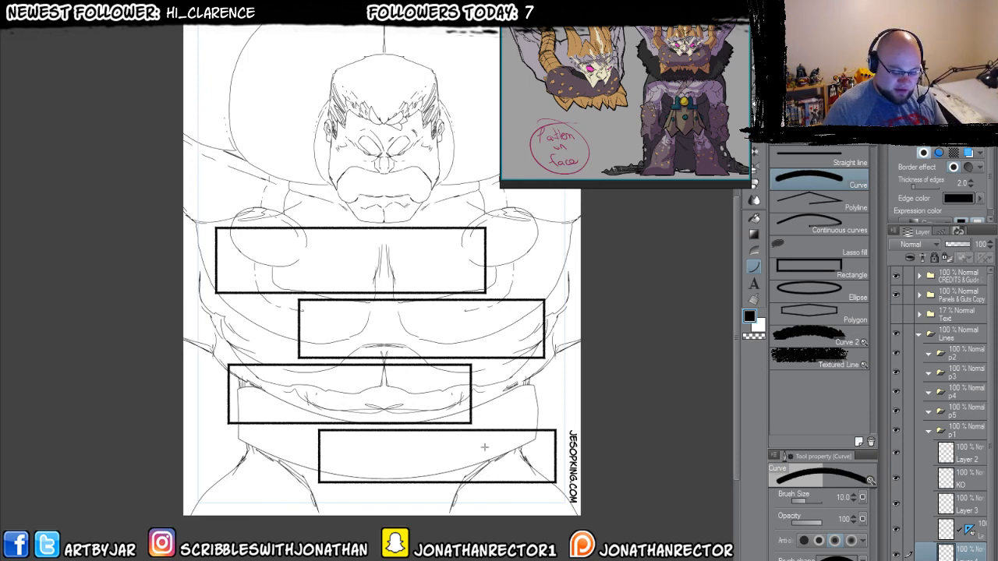
{"action": "mouse_move", "coordinate": [534, 398]}
{"action": "left_mouse_down"}
{"action": "mouse_move", "coordinate": [453, 436]}
{"action": "mouse_move", "coordinate": [336, 446]}
{"action": "left_mouse_up"}
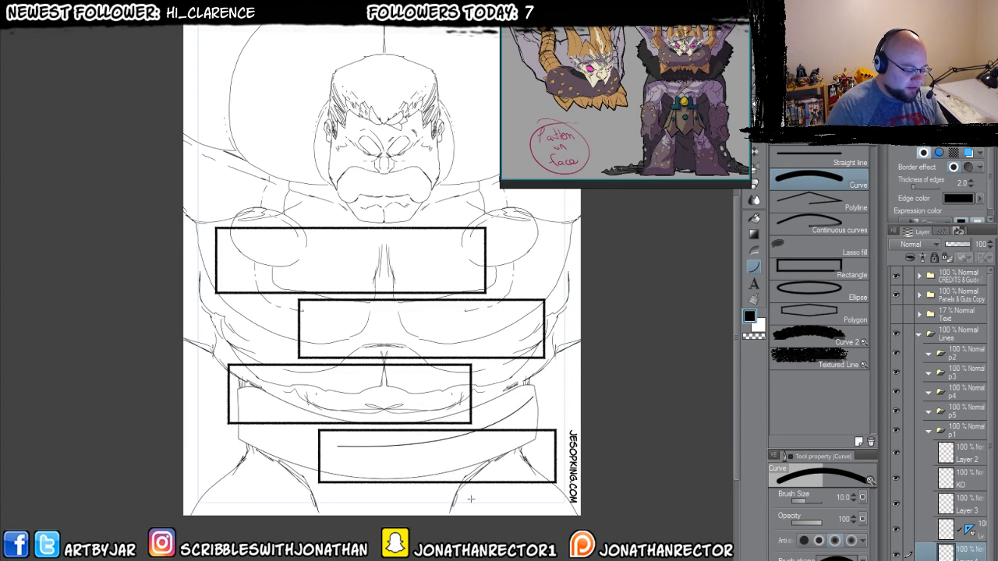
{"action": "key", "text": "Escape"}
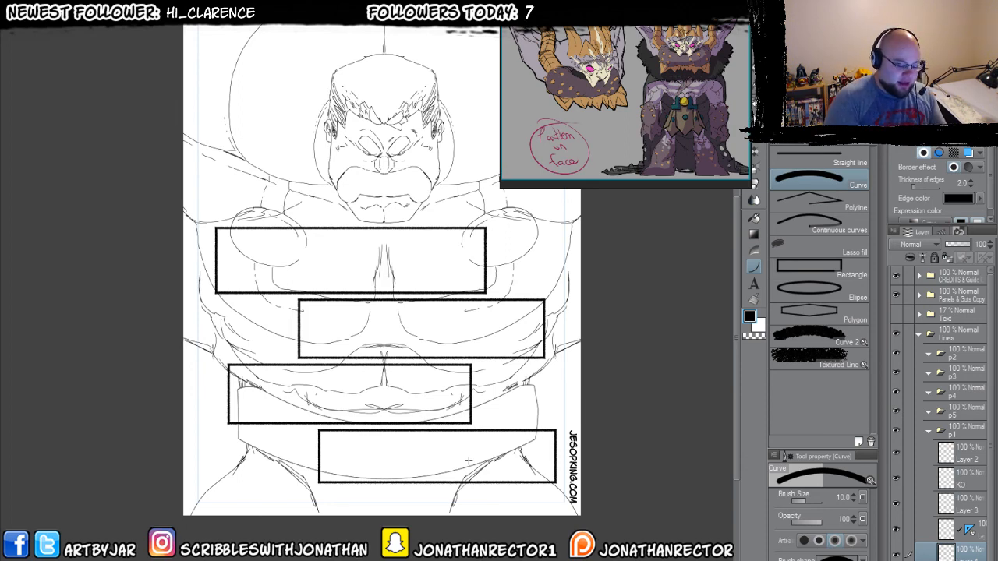
{"action": "left_click_drag", "start_coordinate": [533, 386], "coordinate": [238, 389]}
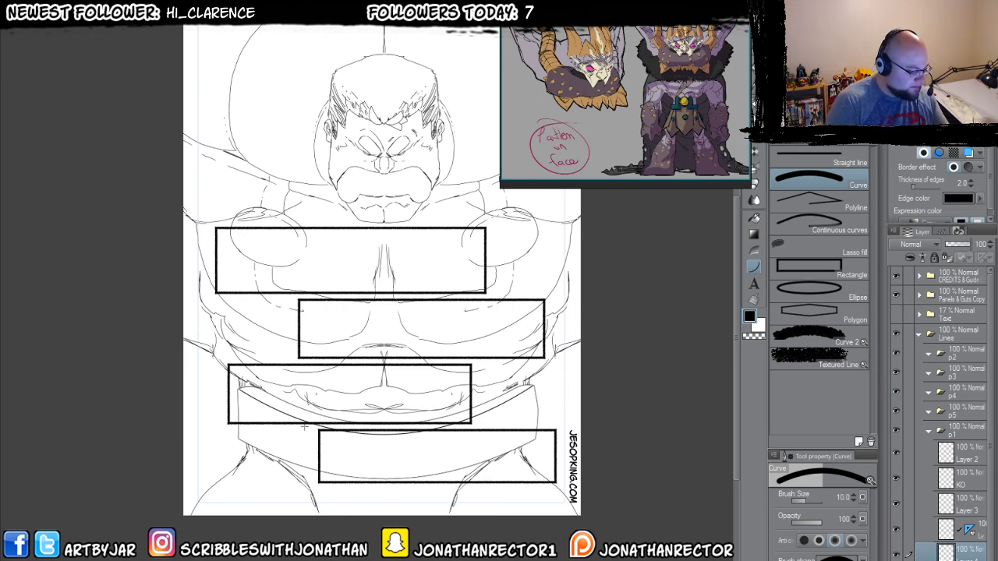
- Ink paired vertical seam lines on the belt and jagged crease lines towards both ends with the Lineart 600dpi brush
{"action": "key", "text": "p"}
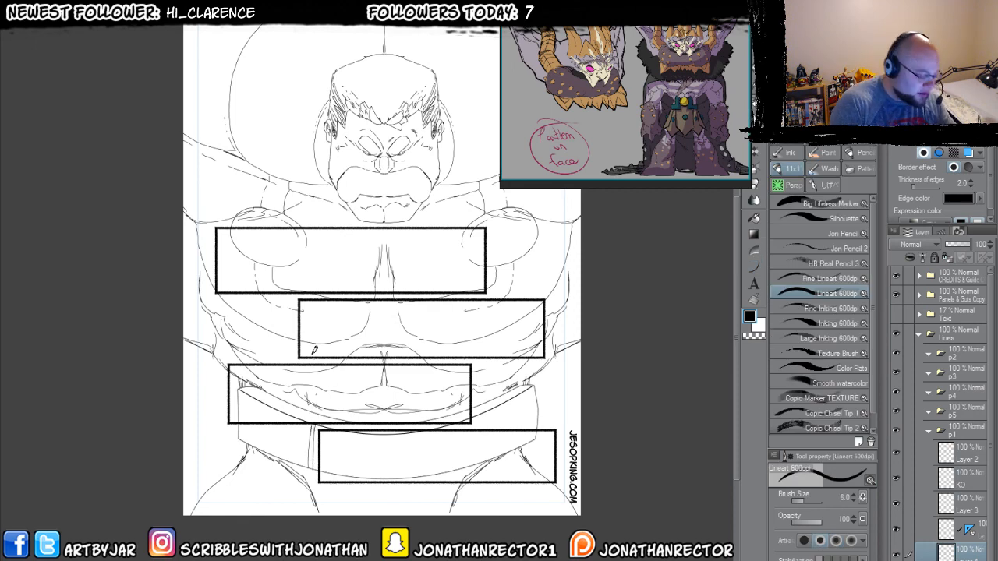
{"action": "key", "text": "e"}
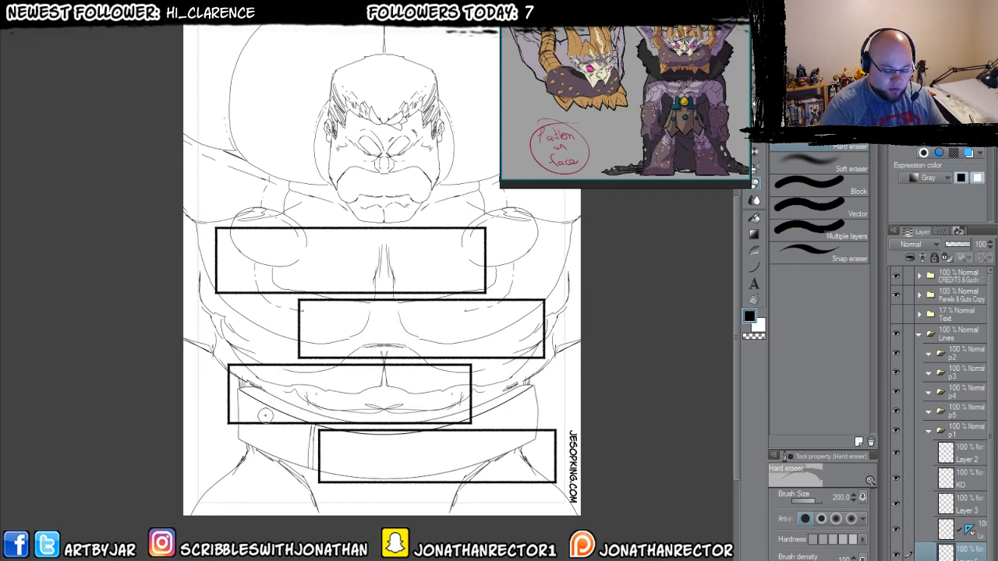
{"action": "key", "text": "p"}
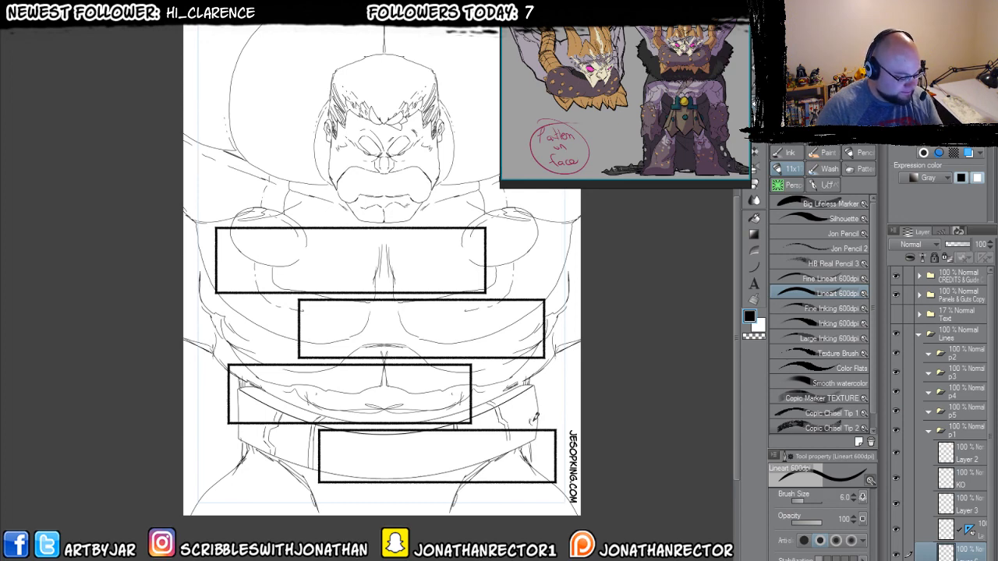
- Ink a small hooked shape and curling contours trailing down from the belt's right end to the page edge
{"action": "mouse_move", "coordinate": [531, 421]}
{"action": "left_mouse_down"}
{"action": "mouse_move", "coordinate": [545, 421]}
{"action": "mouse_move", "coordinate": [546, 435]}
{"action": "left_mouse_up"}
{"action": "key", "text": "e"}
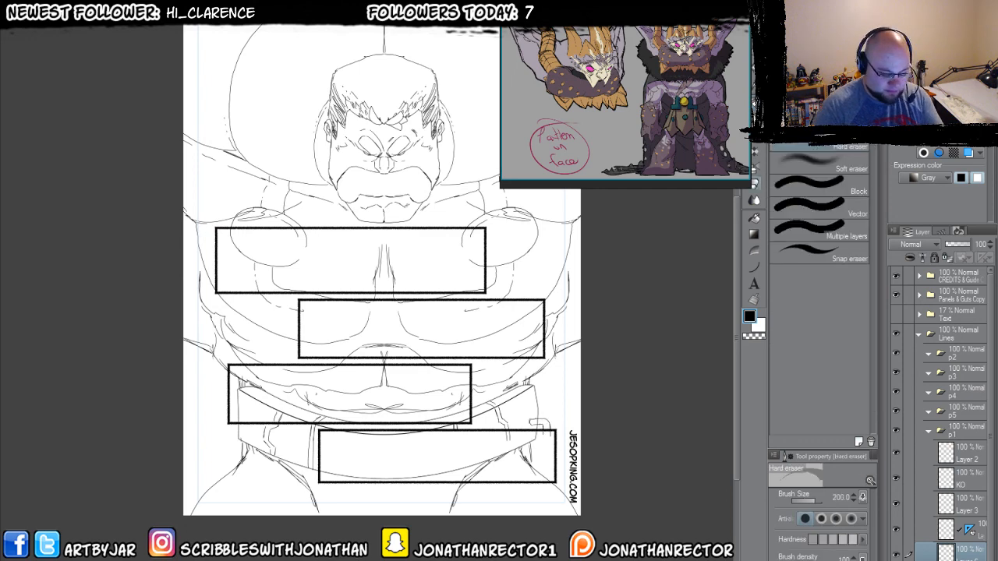
{"action": "key", "text": "p"}
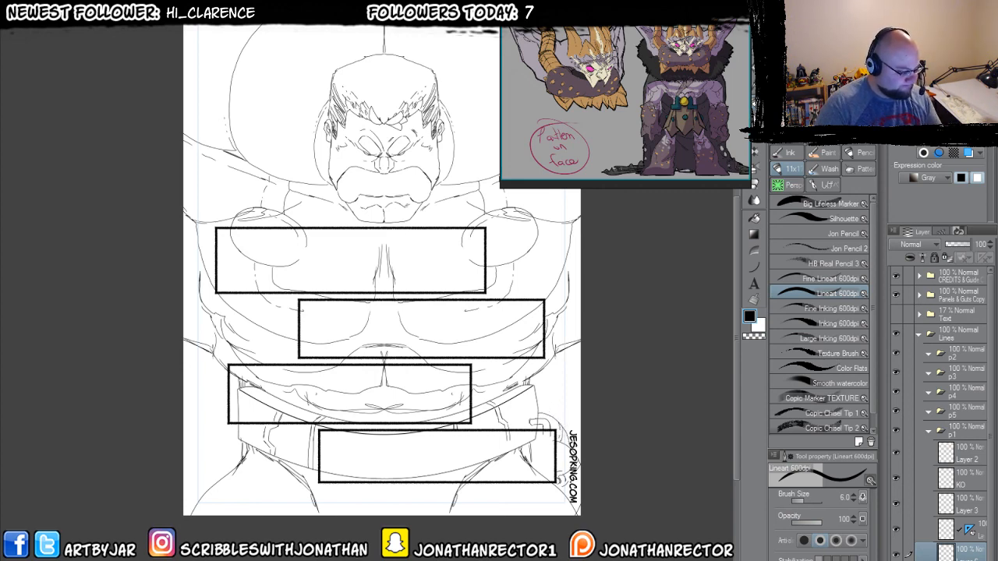
- Try to auto-select the blank area beside the belt, referring first to the current layer and then to all layers
{"action": "key", "text": "g"}
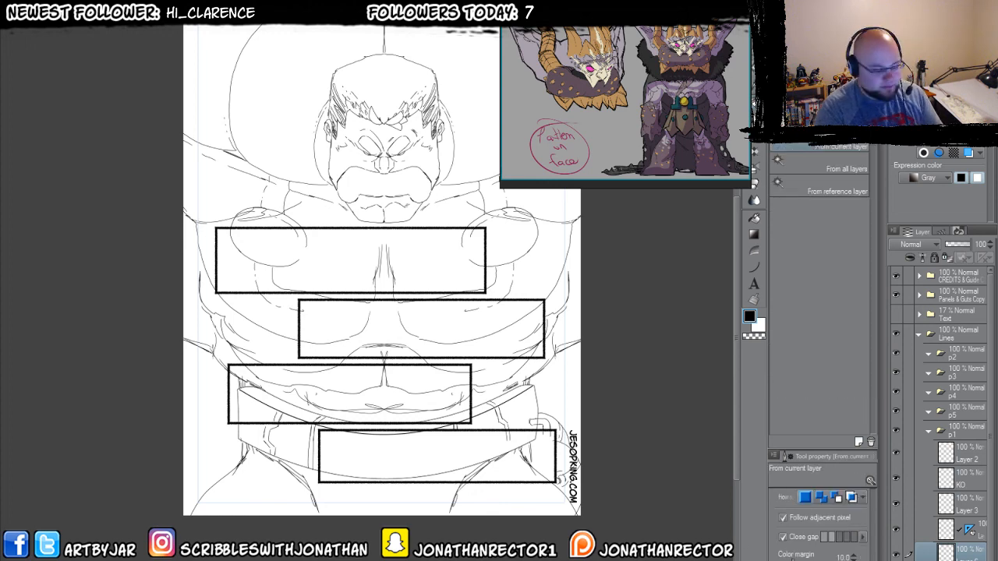
{"action": "left_click", "coordinate": [218, 401]}
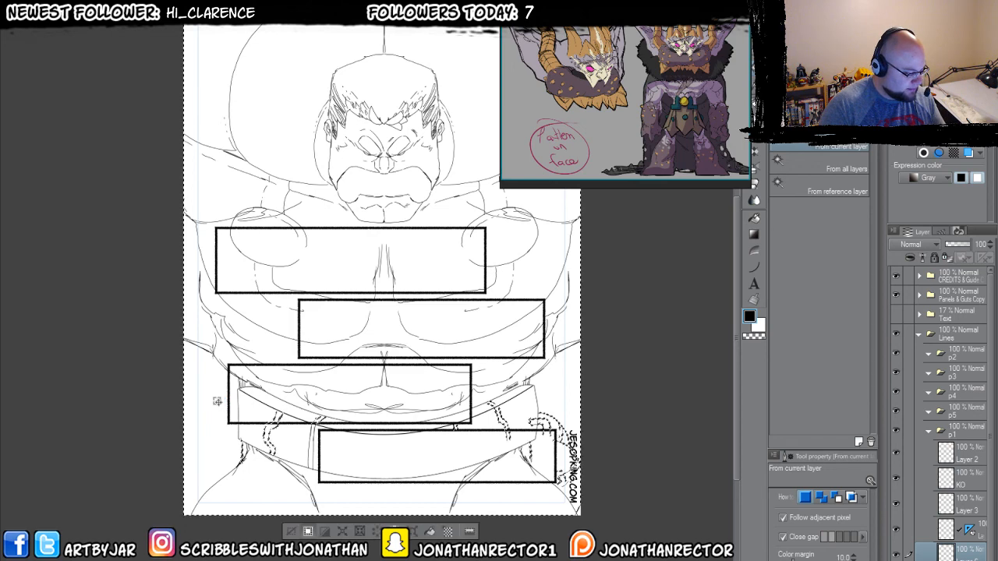
{"action": "key", "text": "ctrl+d"}
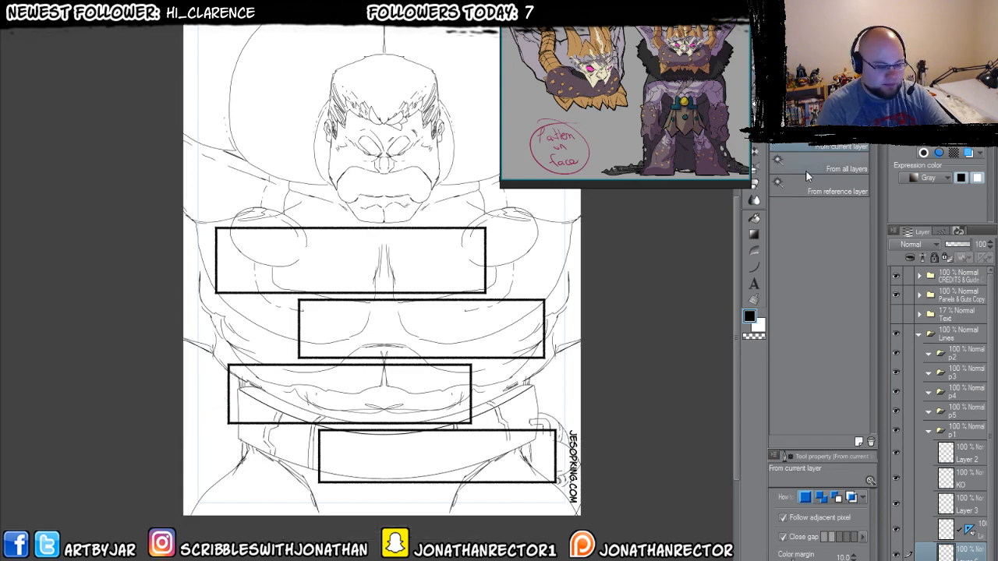
{"action": "left_click", "coordinate": [806, 168]}
{"action": "left_click", "coordinate": [561, 396]}
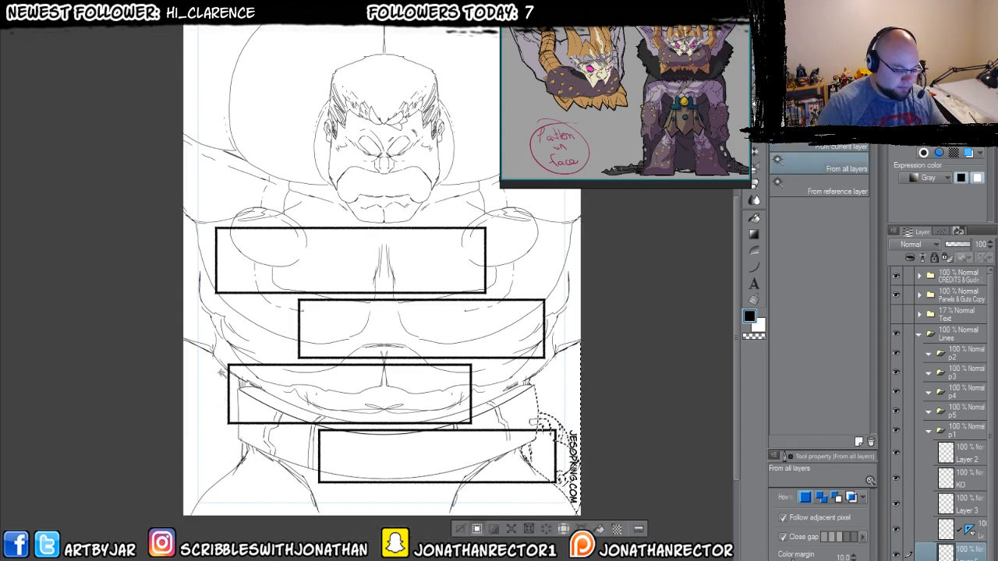
{"action": "key", "text": "ctrl+d"}
{"action": "left_click", "coordinate": [955, 452]}
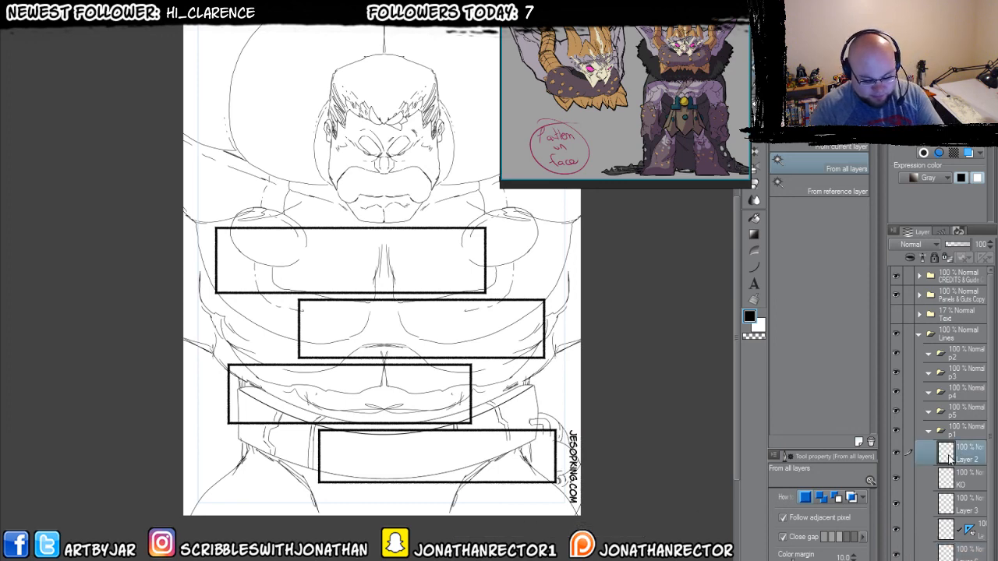
{"action": "left_click", "coordinate": [558, 413]}
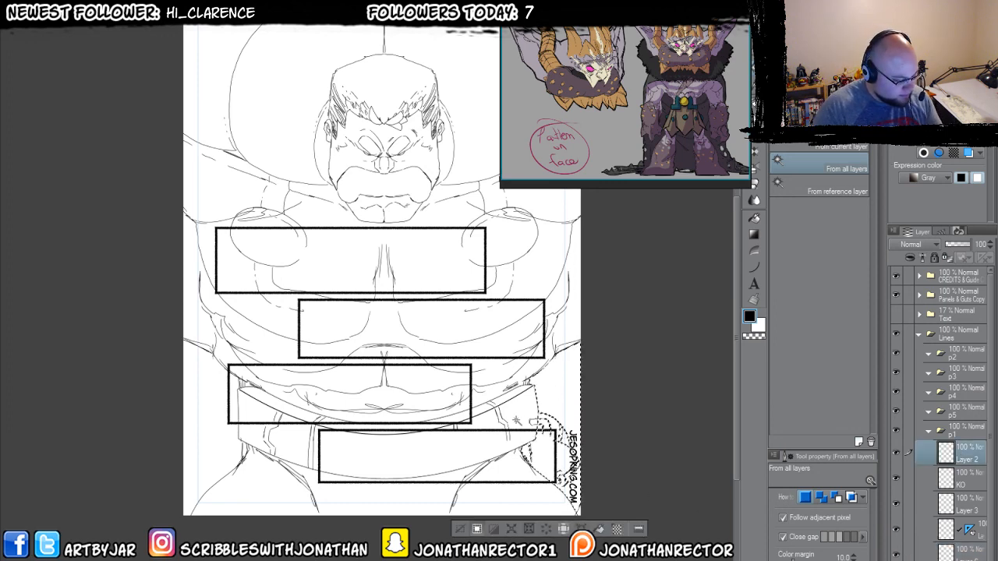
{"action": "key", "text": "ctrl+d"}
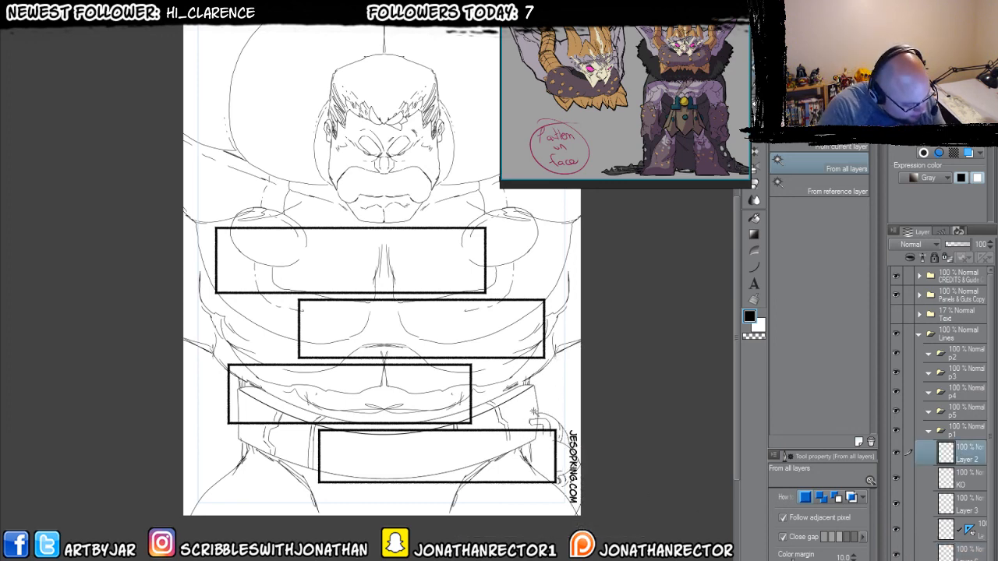
- With the CREDITS & Guide folder hidden, auto-select the blank areas beside the figure and fill the inverted selection white on a KO layer
{"action": "key", "text": "p"}
{"action": "left_click", "coordinate": [895, 276]}
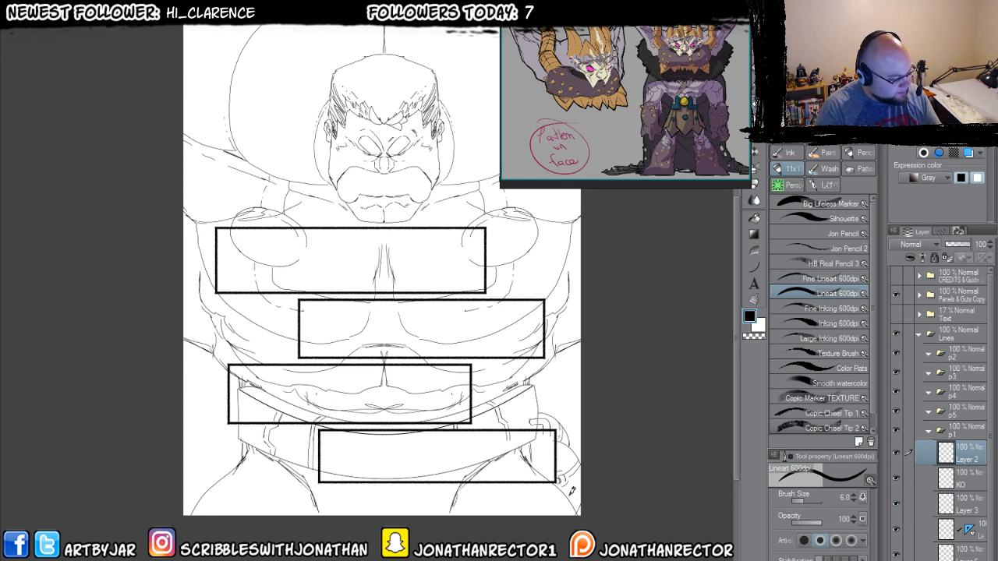
{"action": "key", "text": "w"}
{"action": "left_click", "coordinate": [573, 413]}
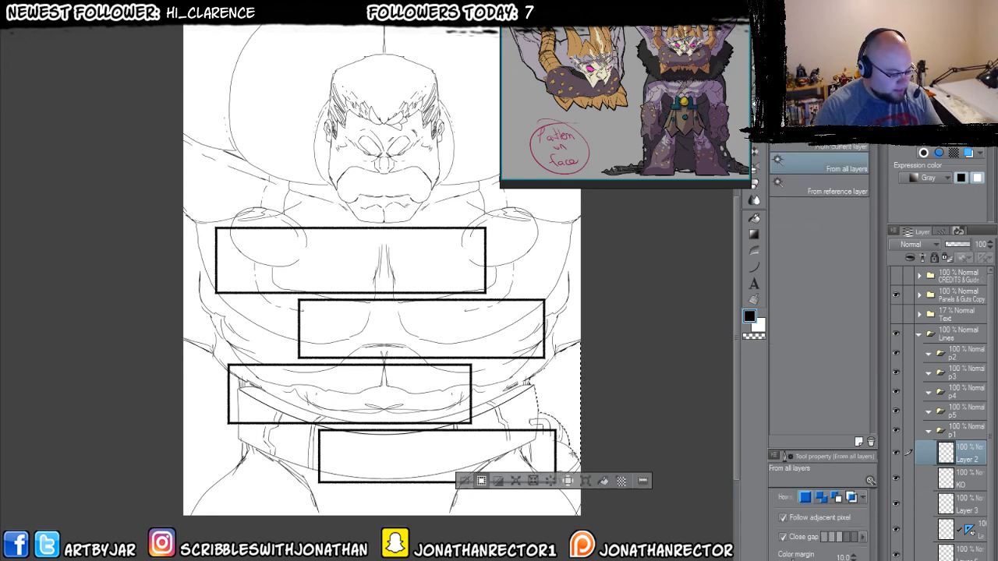
{"action": "left_click", "coordinate": [579, 512], "text": "shift"}
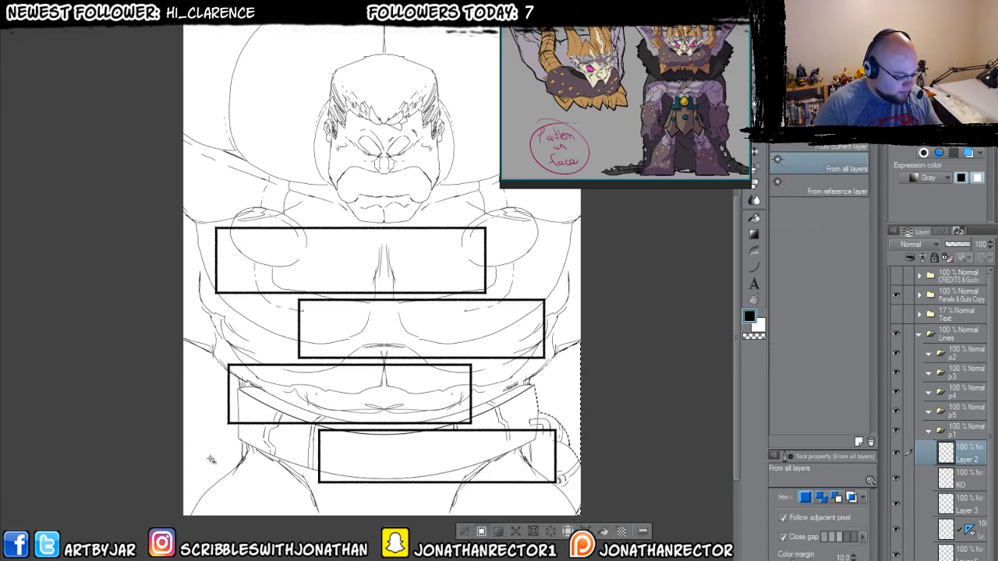
{"action": "left_click", "coordinate": [196, 458], "text": "shift"}
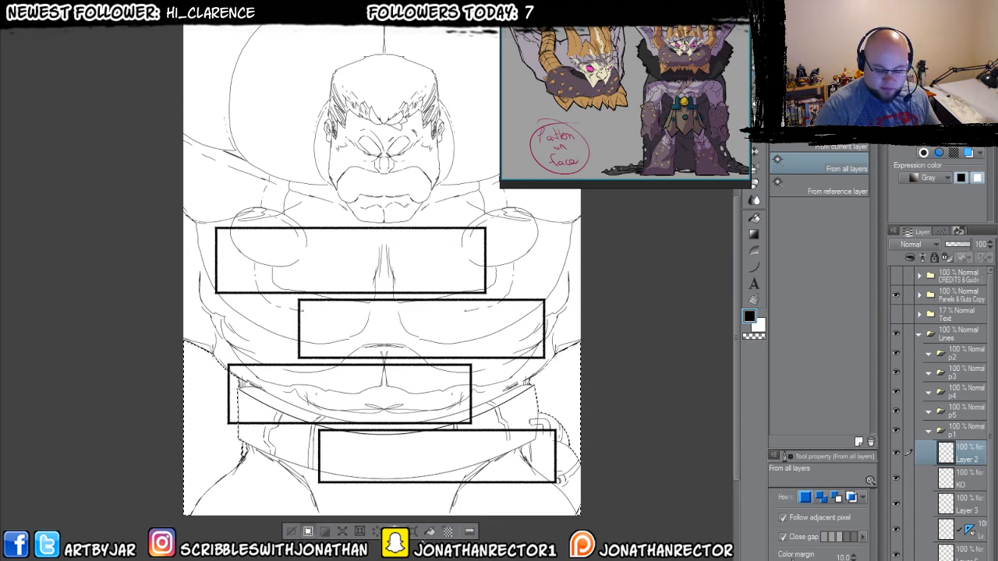
{"action": "left_click", "coordinate": [308, 531]}
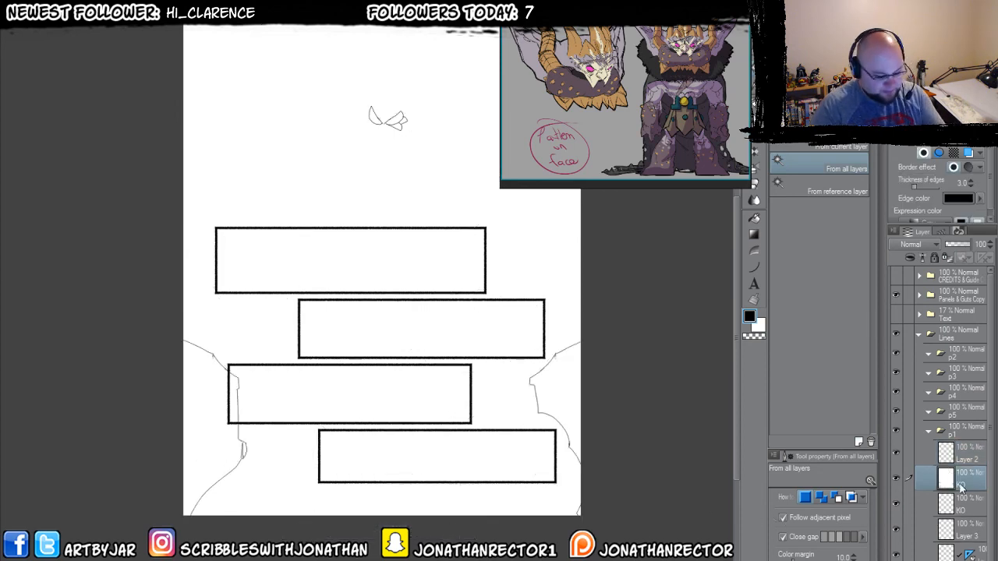
- Place the white KO layer beneath the figure's line layers and set its border effect edge thickness to 17
{"action": "scroll", "coordinate": [963, 555], "scroll_direction": "down", "scroll_amount": 3}
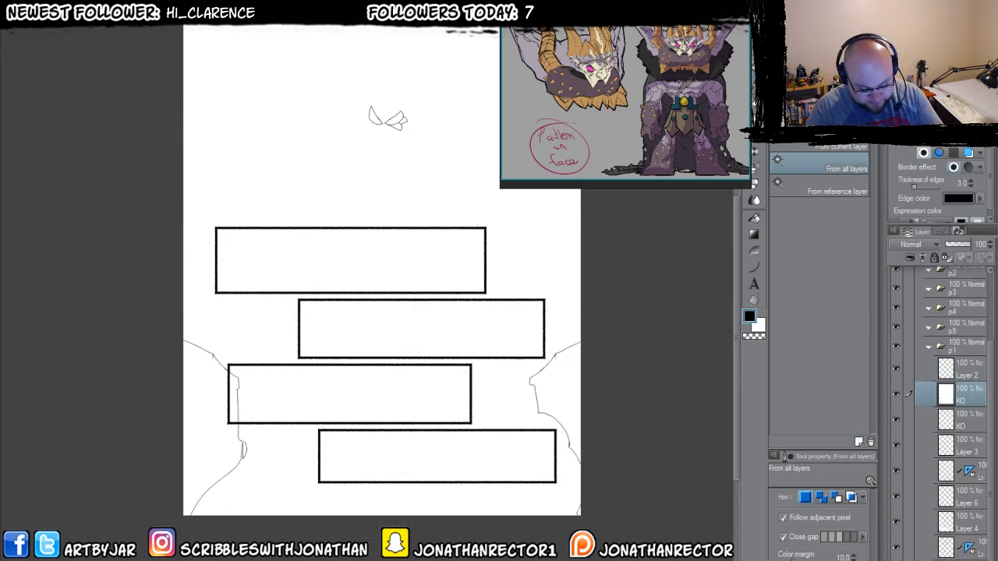
{"action": "key", "text": "ctrl+z"}
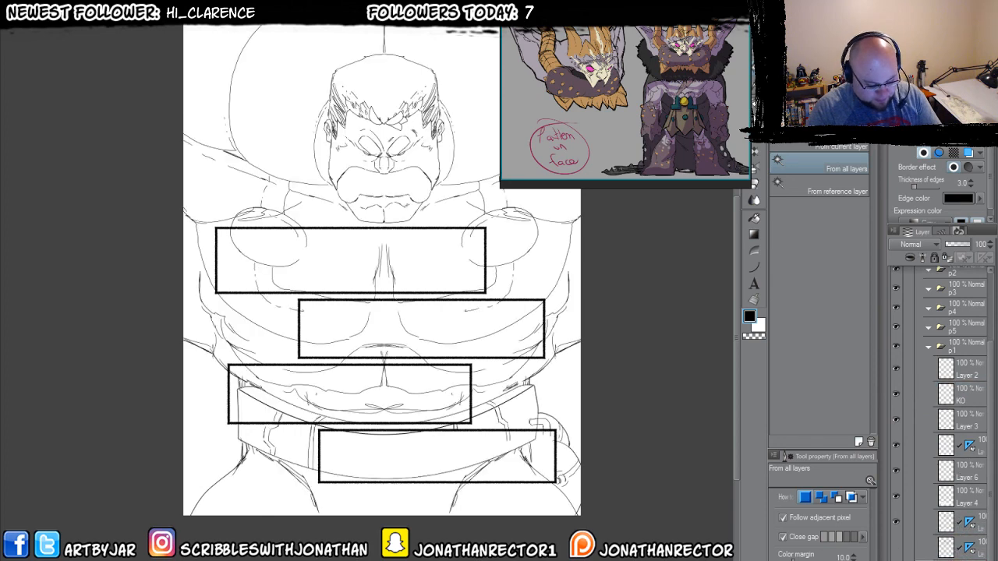
{"action": "key", "text": "ctrl+y"}
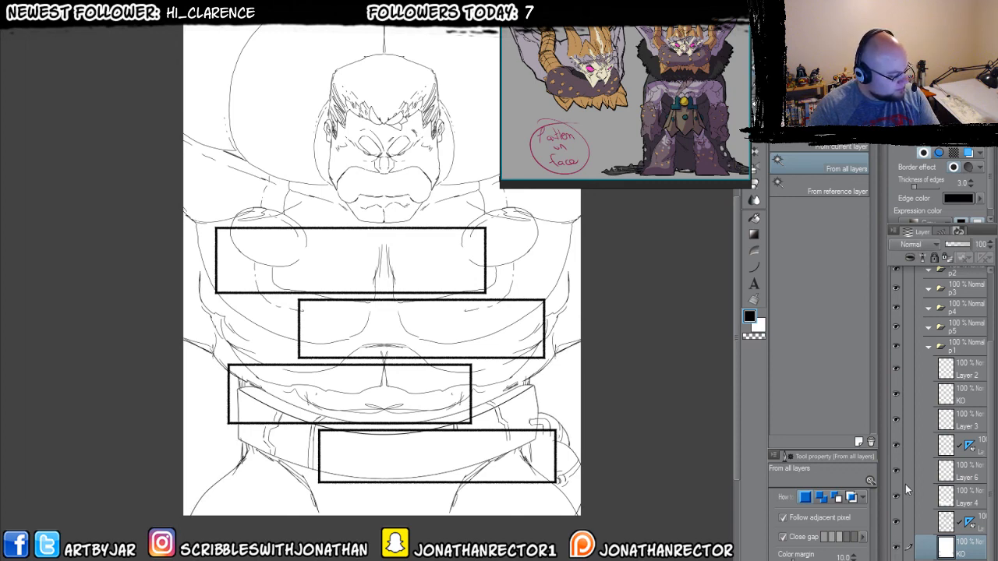
{"action": "left_click_drag", "start_coordinate": [967, 184], "coordinate": [967, 184]}
{"action": "left_click_drag", "start_coordinate": [373, 492], "coordinate": [370, 506]}
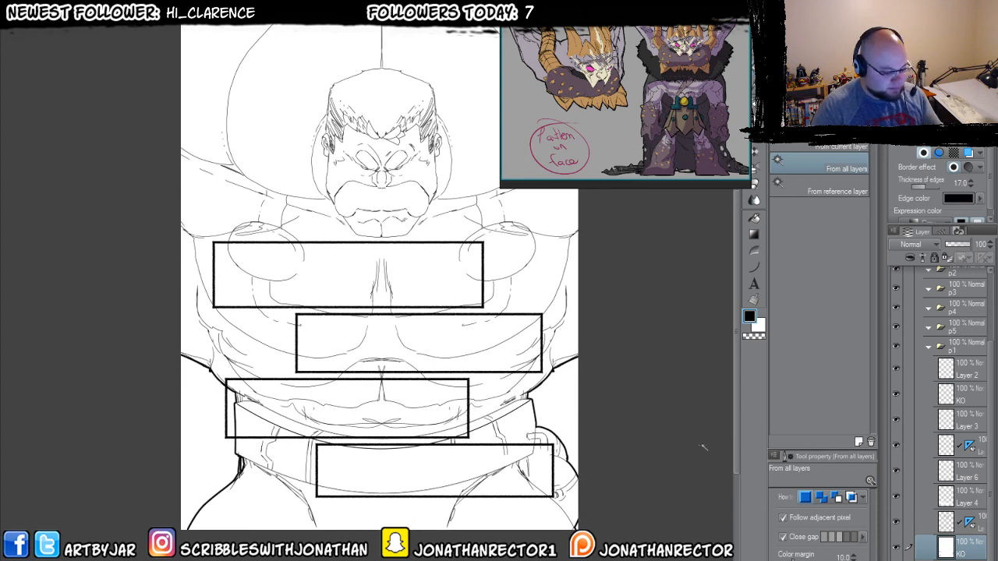
- Add a new layer above Layer 2 and fill the uppermost outlined rectangle over the chest with white
{"action": "left_click", "coordinate": [956, 379]}
{"action": "key", "text": "ctrl+shift+n"}
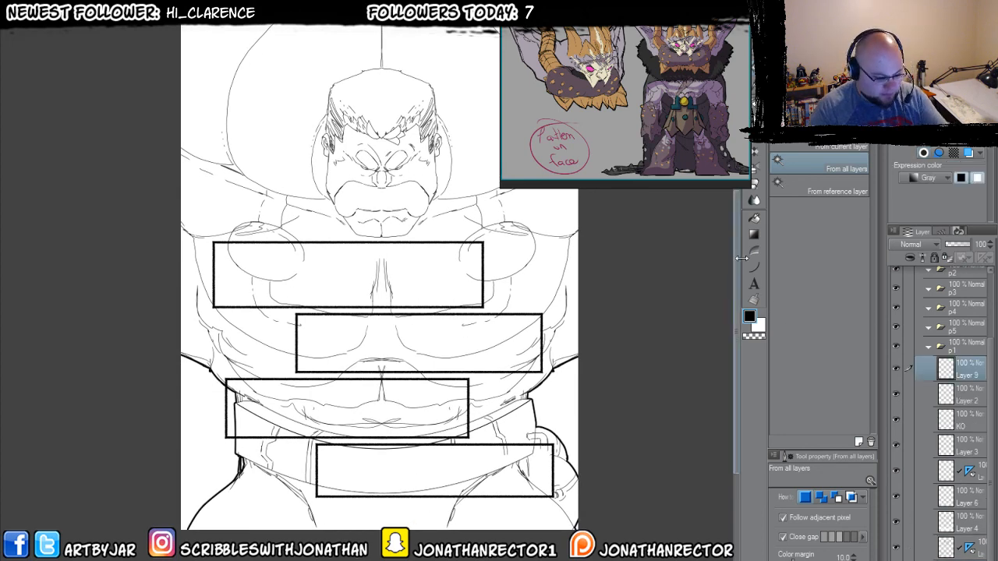
{"action": "left_click", "coordinate": [752, 150]}
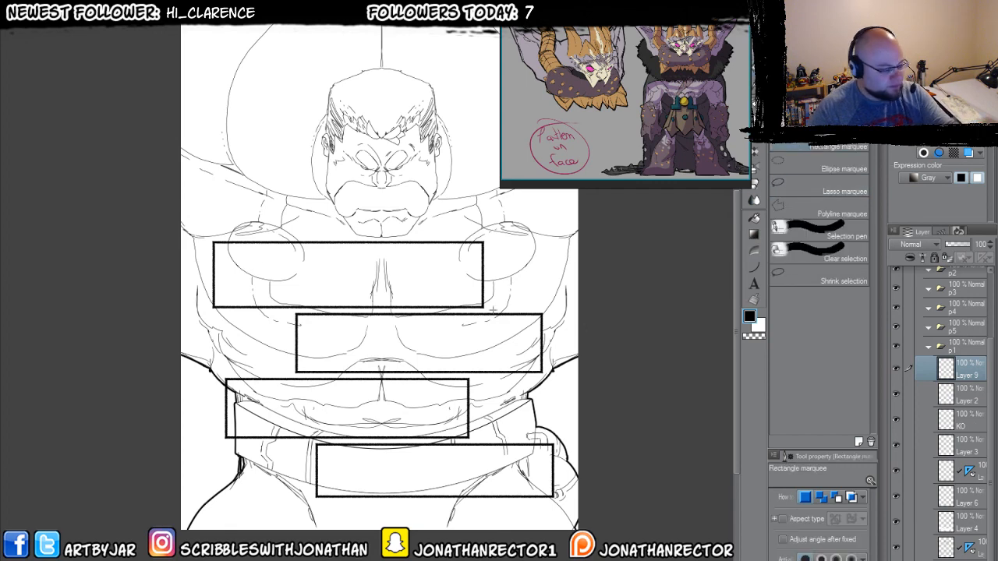
{"action": "left_click_drag", "start_coordinate": [213, 242], "coordinate": [483, 307]}
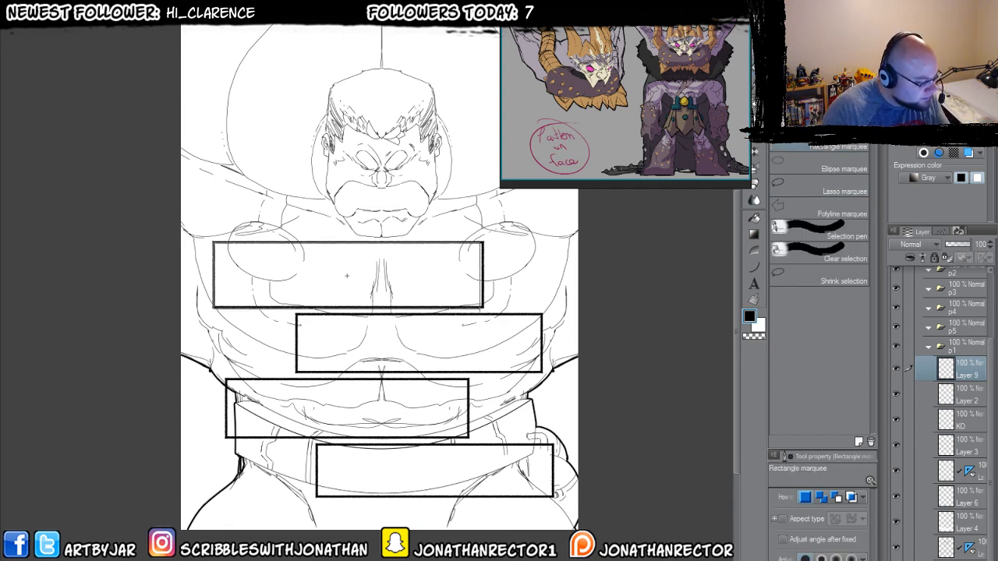
{"action": "key", "text": "x"}
{"action": "key", "text": "alt+BackSpace"}
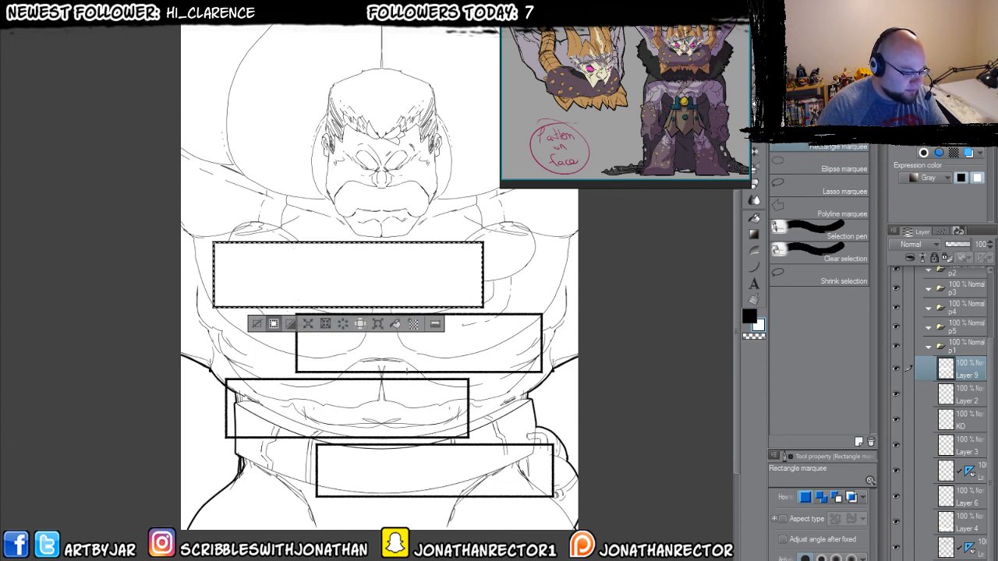
- Clear the selection, marquee the second outlined rectangle over the stomach and fill it with white
{"action": "left_click", "coordinate": [256, 326]}
{"action": "left_click_drag", "start_coordinate": [296, 315], "coordinate": [543, 376]}
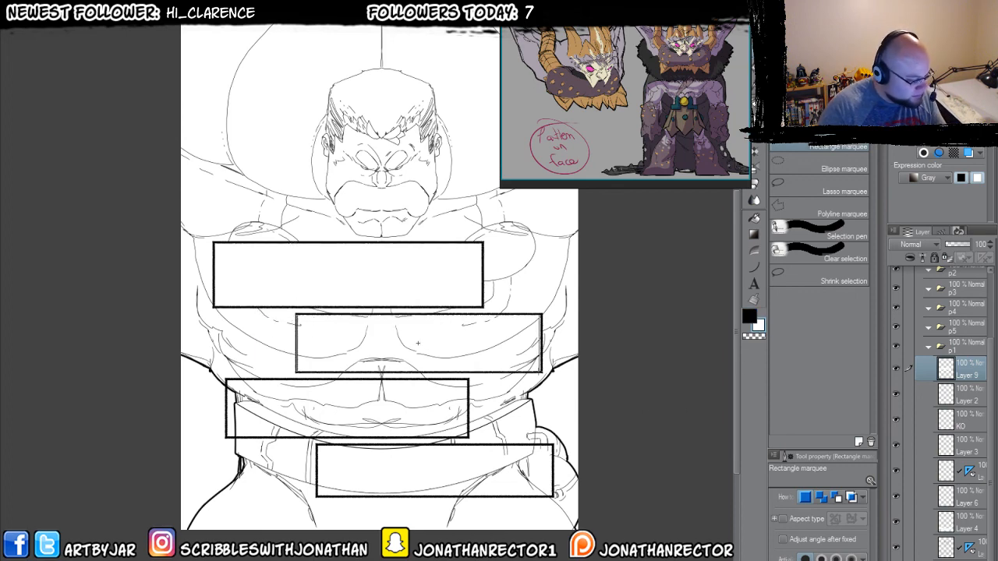
{"action": "key", "text": "alt+BackSpace"}
{"action": "key", "text": "ctrl+d"}
{"action": "key", "text": "ctrl+z"}
{"action": "key", "text": "alt+BackSpace"}
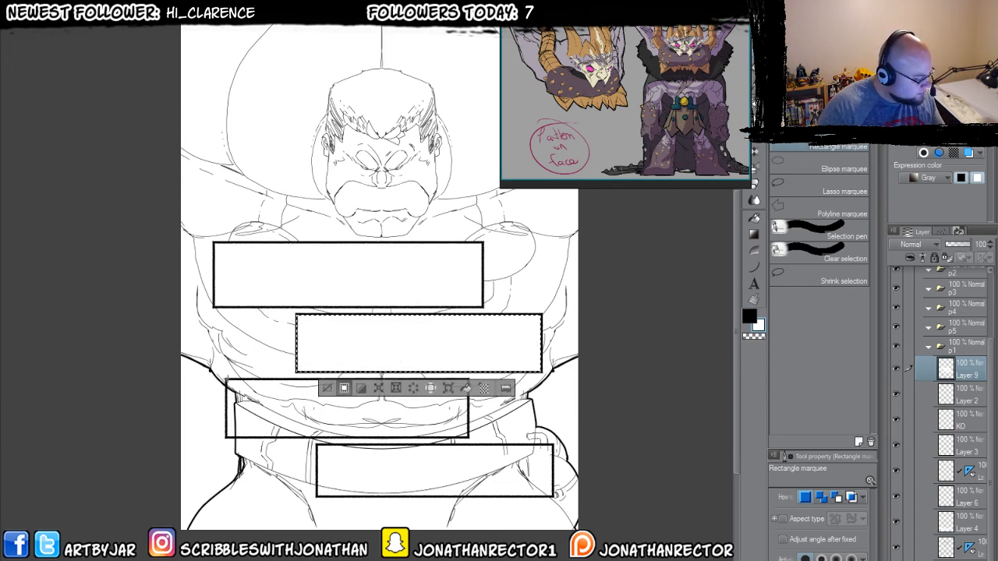
- Fill the two lower outlined rectangles over the belly and belt with white, and clear the selection
{"action": "left_click_drag", "start_coordinate": [225, 379], "coordinate": [468, 439]}
{"action": "key", "text": "alt+BackSpace"}
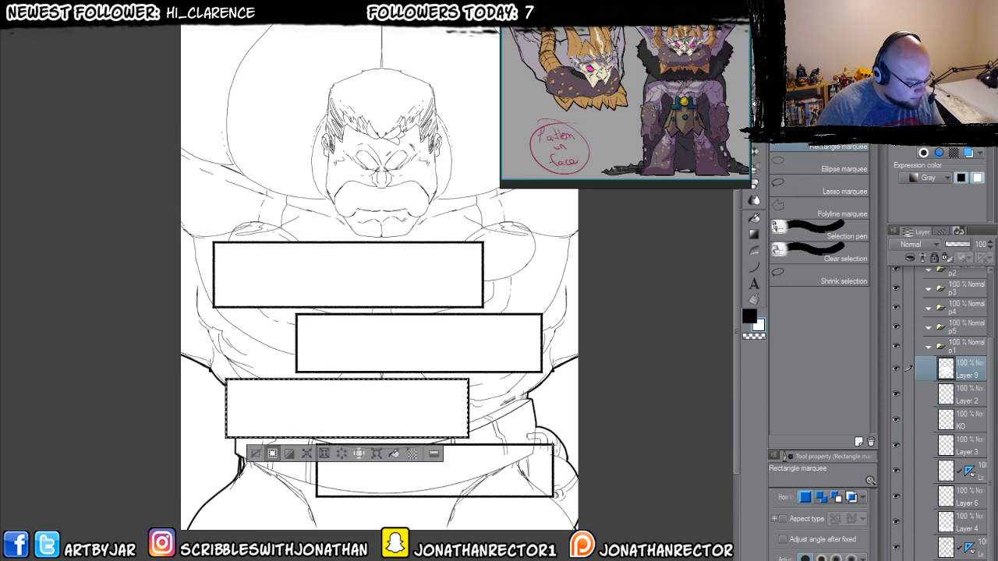
{"action": "left_click_drag", "start_coordinate": [554, 445], "coordinate": [315, 497]}
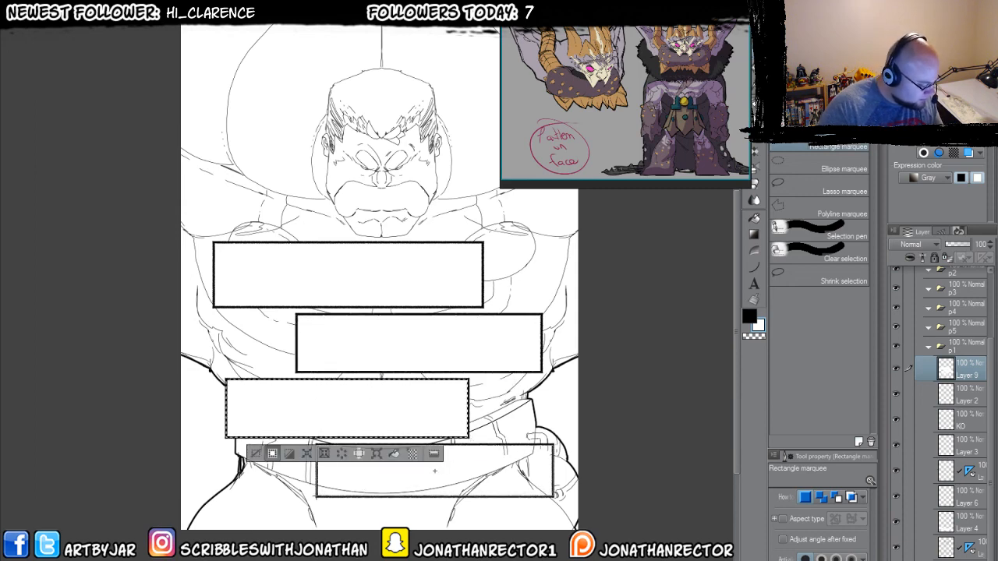
{"action": "key", "text": "alt+BackSpace"}
{"action": "left_click", "coordinate": [344, 513]}
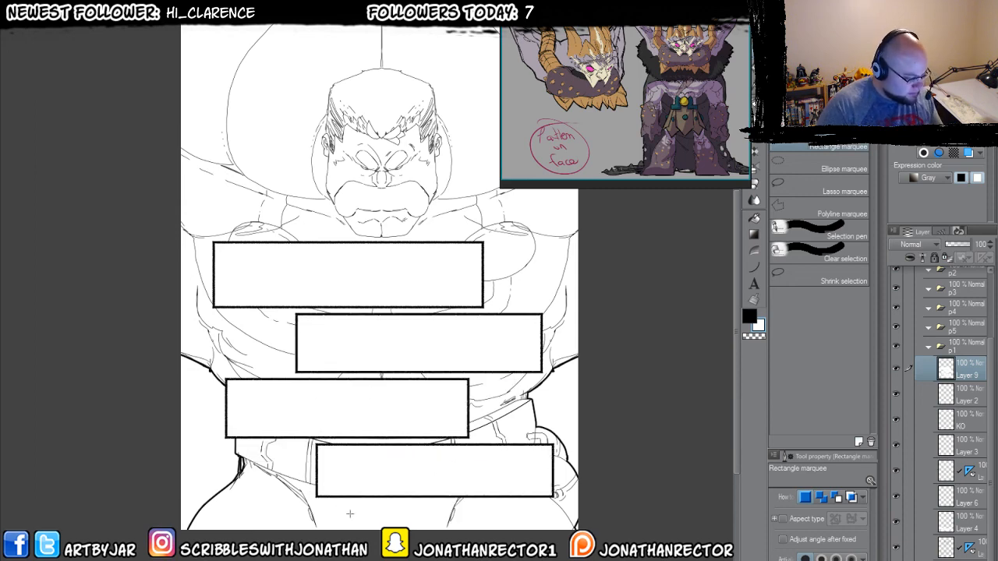
{"action": "scroll", "coordinate": [374, 528], "scroll_direction": "down", "scroll_amount": 3}
{"action": "scroll", "coordinate": [283, 272], "scroll_direction": "up", "scroll_amount": 5}
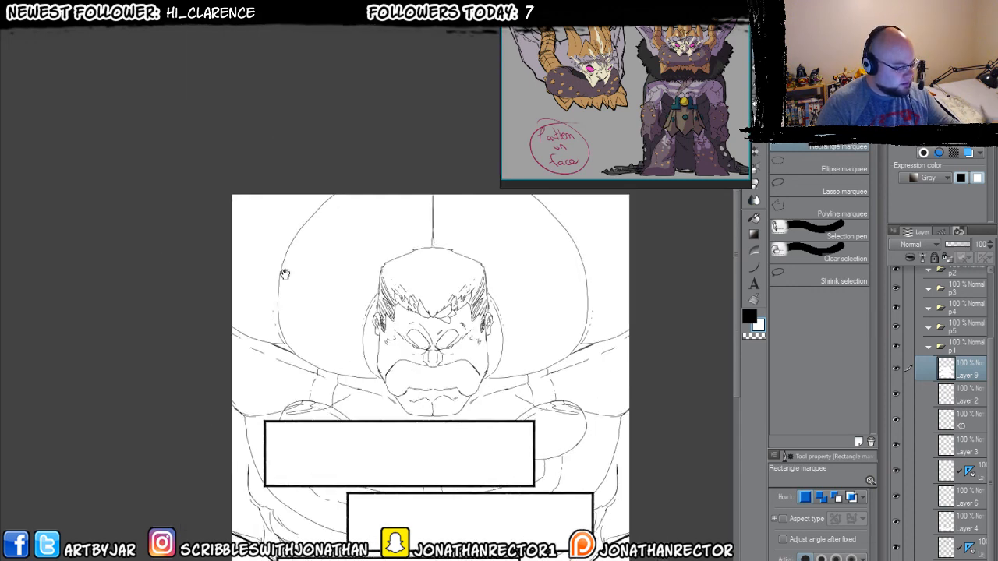